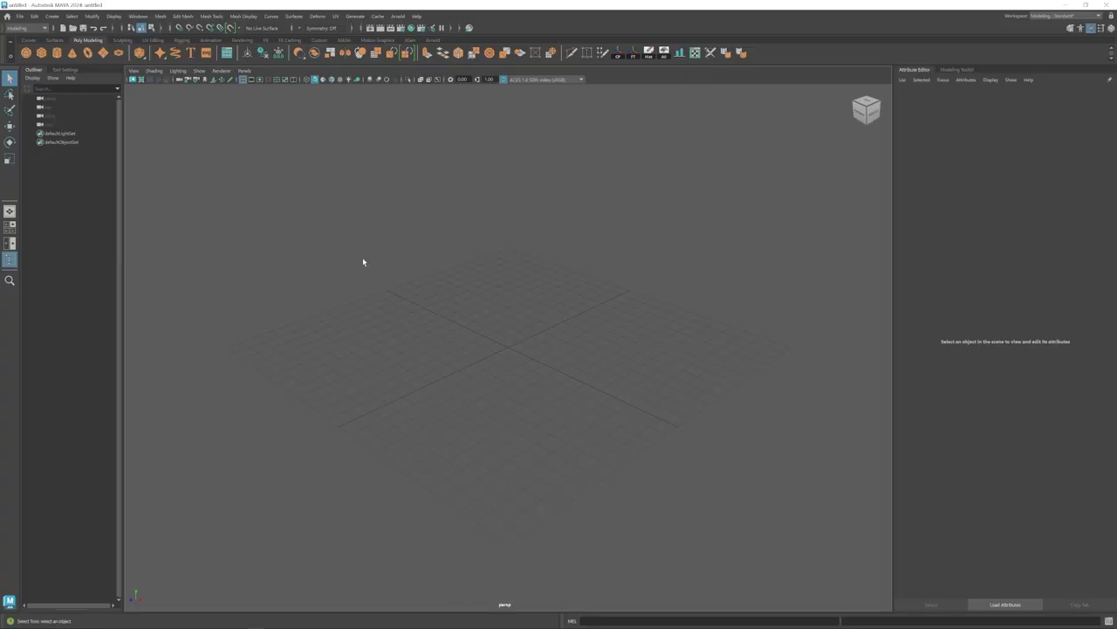
Create a polygon cylinder, scale it up, and lay it on its side as the base of the hull.
left_click(57, 52)
scroll(559, 349, "up", 8)
key("r")
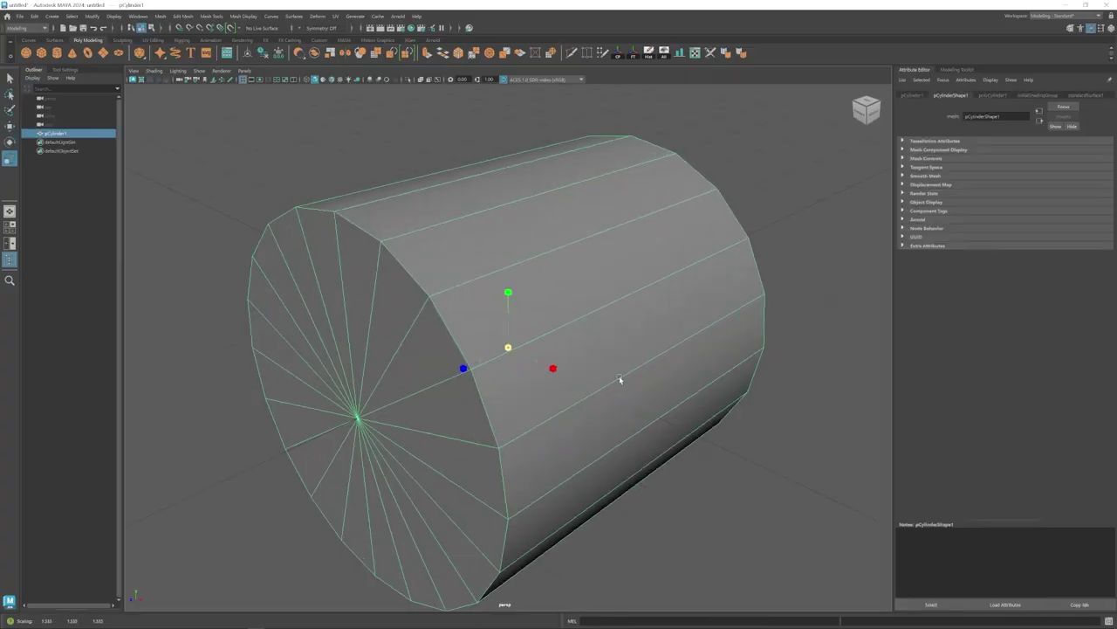
scroll(619, 379, "down", 5)
left_click_drag(614, 408, 491, 353, "alt")
key("w")
Remove the cylinder's end caps and select the border edge loops at both open ends.
left_click_drag(322, 195, 610, 465)
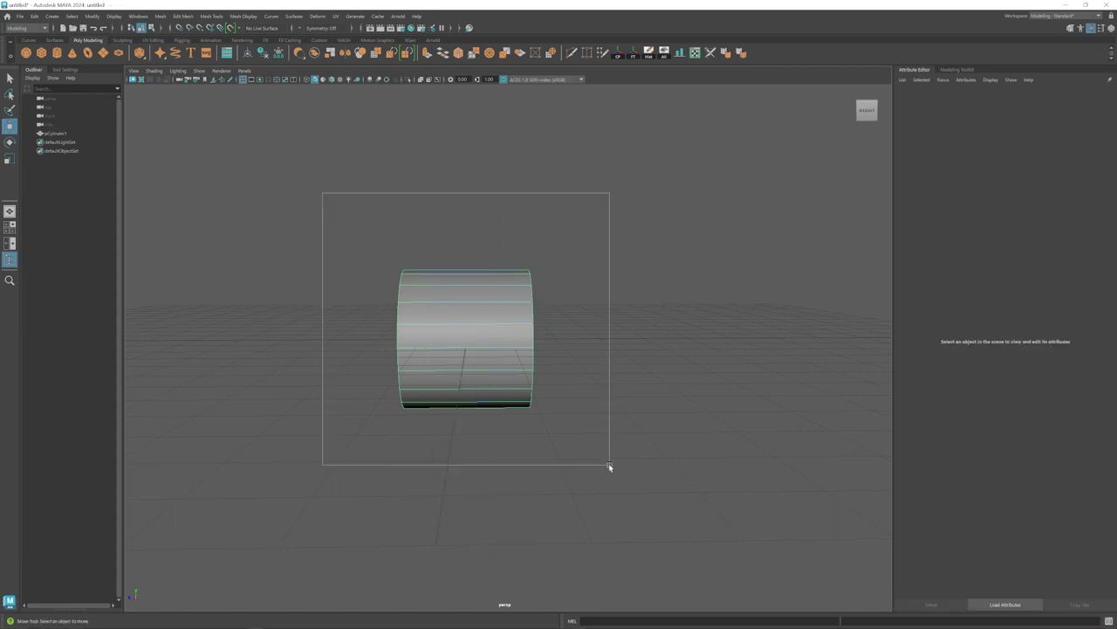
left_click_drag(441, 367, 522, 407, "alt")
right_click_drag(515, 358, 517, 297)
double_click(537, 297)
left_click_drag(602, 384, 548, 360, "alt")
middle_click_drag(548, 360, 514, 356, "alt")
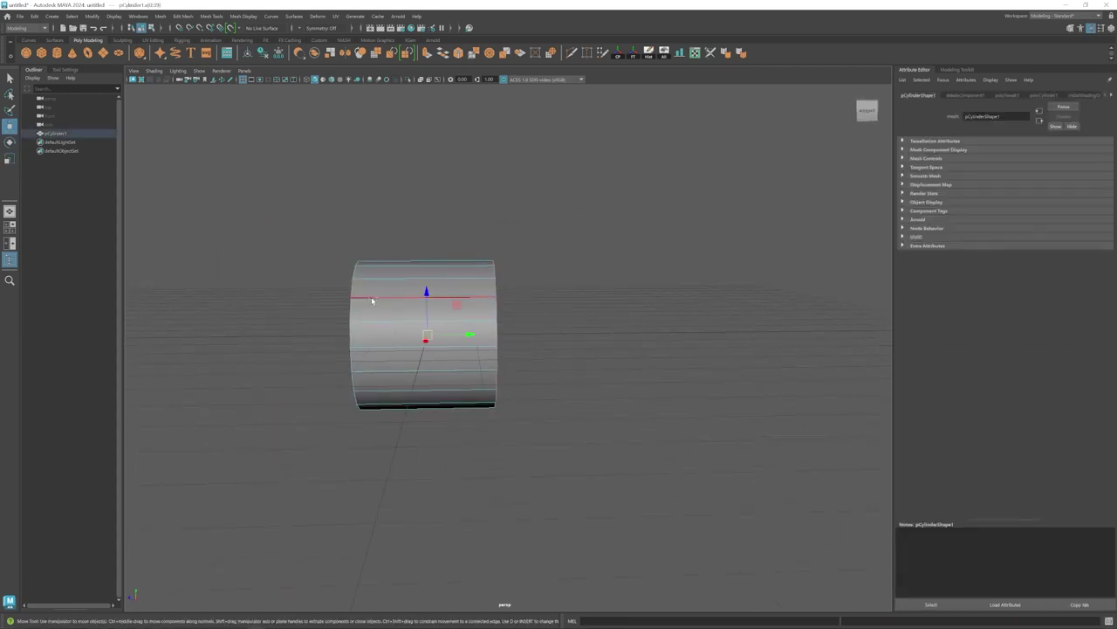
Extrude both border loops outward along the length and scale them inward into tapered ends.
key("ctrl+e")
key("r")
left_click_drag(387, 335, 349, 335)
mouse_move(427, 336)
left_mouse_down()
mouse_move(373, 336)
mouse_move(422, 336)
left_mouse_up()
right_click_drag(427, 338, 482, 351, "alt")
middle_click_drag(482, 351, 509, 340, "alt")
Extrude both open ends a second time and narrow them further, scaling with the Object axis orientation.
double_click(454, 311)
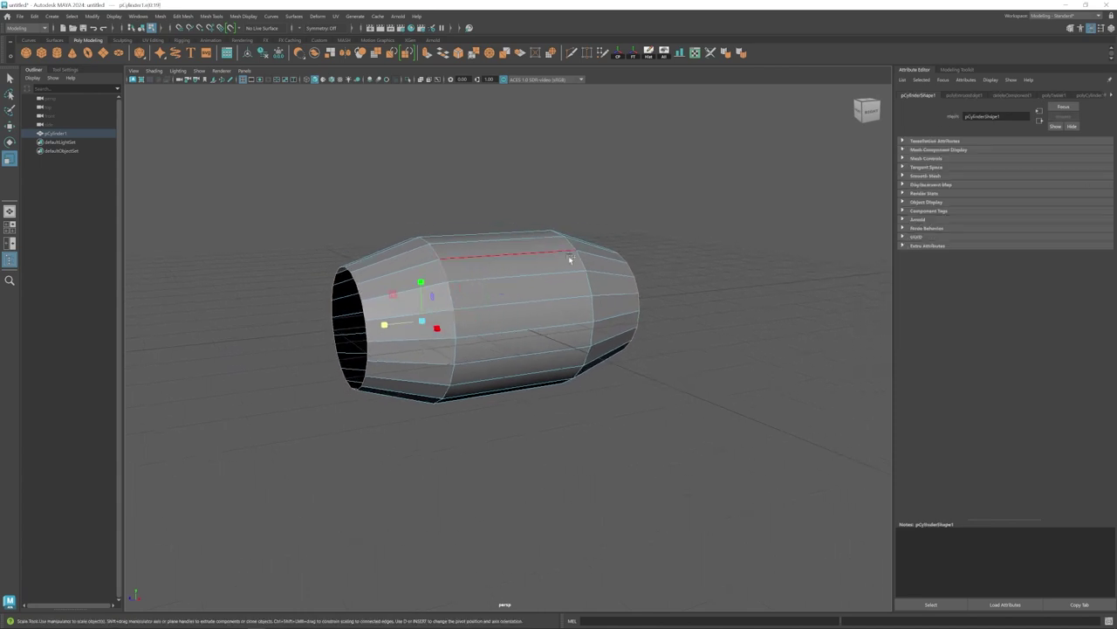
left_click(66, 69)
left_click(122, 103)
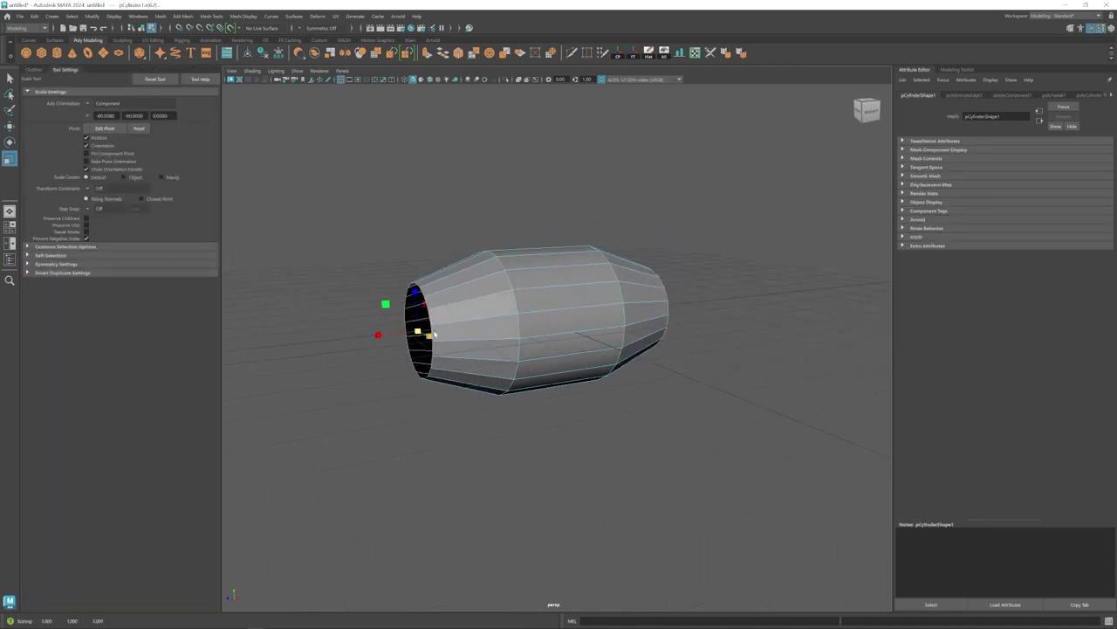
key("ctrl+e")
key("r")
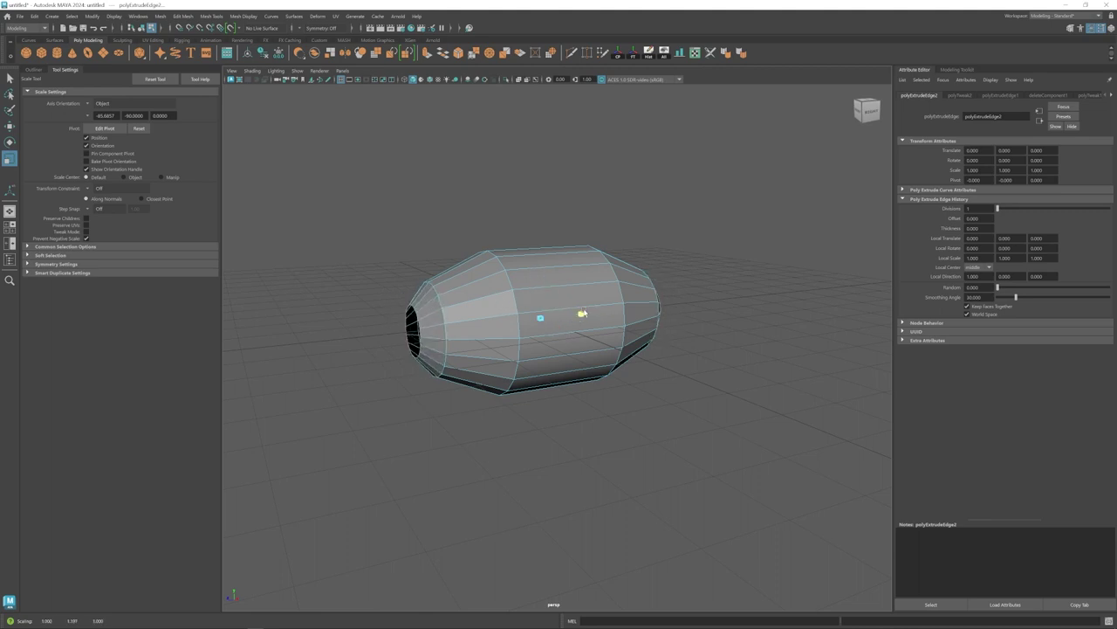
left_click_drag(583, 312, 590, 310)
left_click_drag(590, 312, 534, 328, "alt")
right_click_drag(534, 328, 551, 334, "alt")
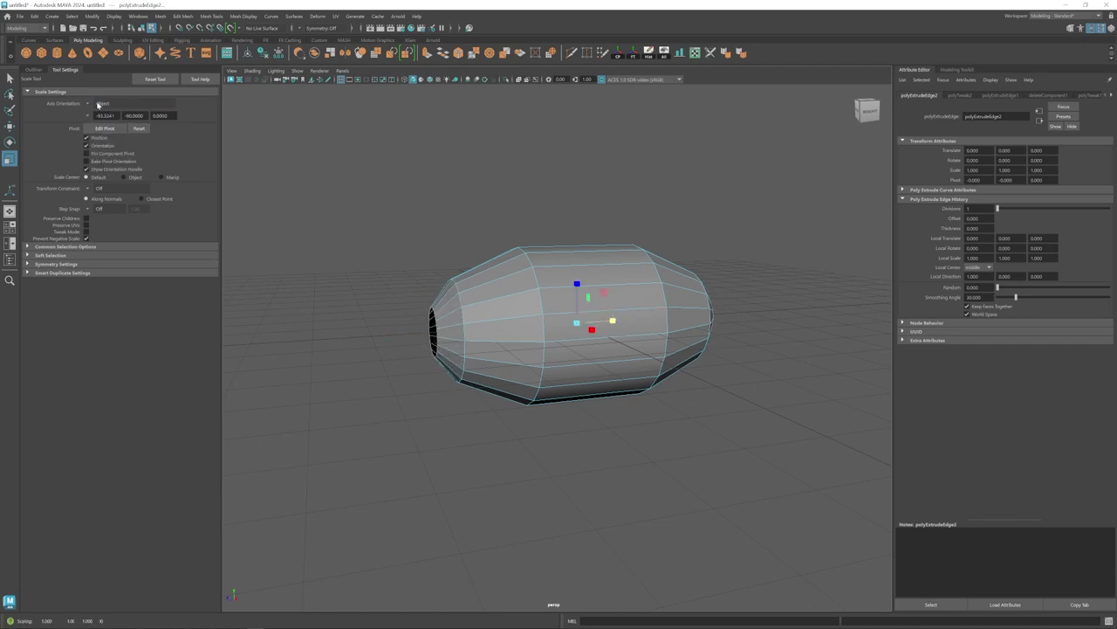
Extrude the front border loop repeatedly, narrowing and advancing each ring to form a small rounded nose tip.
left_click_drag(655, 338, 693, 342, "alt")
double_click(437, 338)
middle_click_drag(438, 339, 534, 348, "alt")
right_click_drag(534, 347, 576, 355, "alt")
left_click_drag(543, 352, 490, 343, "shift")
key("r")
key("w")
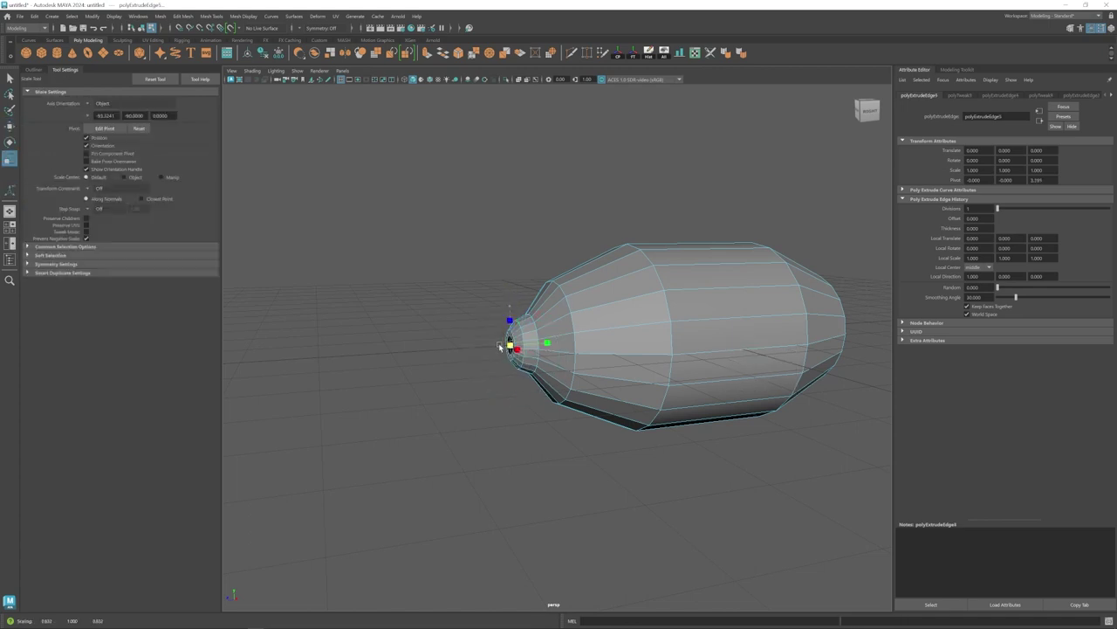
Merge the frontmost ring's vertices at their center to close the nose tip.
right_click_drag(540, 340, 471, 315, "shift")
right_click_drag(419, 371, 470, 387, "alt")
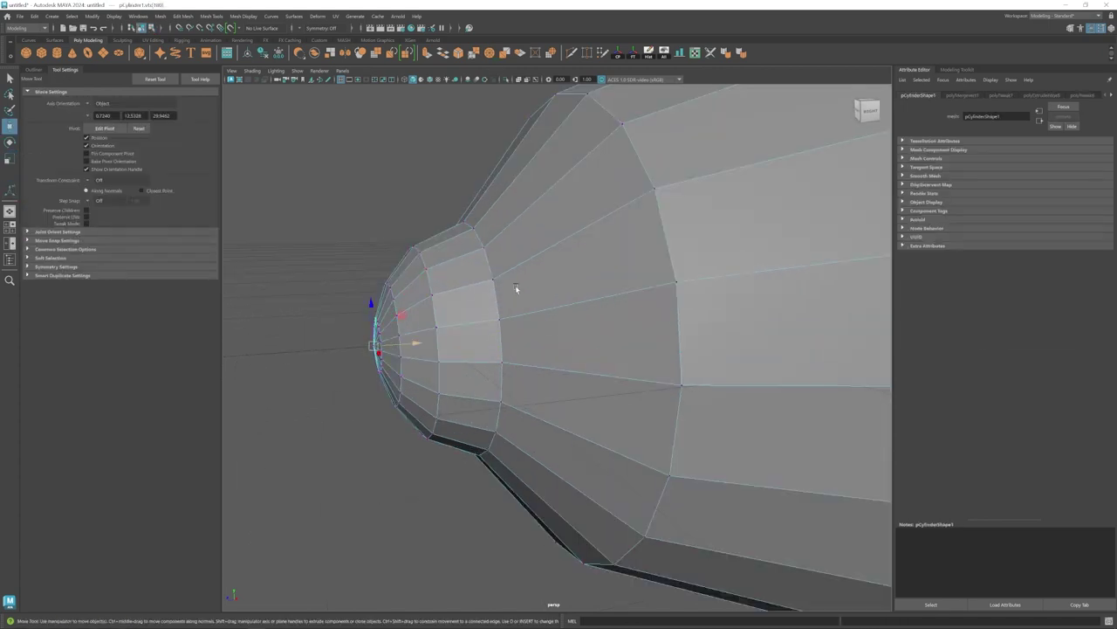
right_click_drag(516, 288, 576, 249)
left_click(489, 384)
right_click_drag(559, 349, 454, 341, "alt")
left_click_drag(506, 375, 538, 380, "alt")
right_click_drag(539, 379, 602, 384, "alt")
Delete the outermost faces at the rear end of the hull.
right_click_drag(525, 345, 524, 308)
left_click_drag(525, 307, 586, 306, "alt")
right_click_drag(587, 306, 588, 329)
left_click_drag(675, 269, 632, 374)
key("Delete")
Extrude the open rear border loop and scale it to reshape the rear end, returning to object mode.
double_click(621, 317)
left_click_drag(620, 317, 591, 333, "alt")
key("ctrl+e")
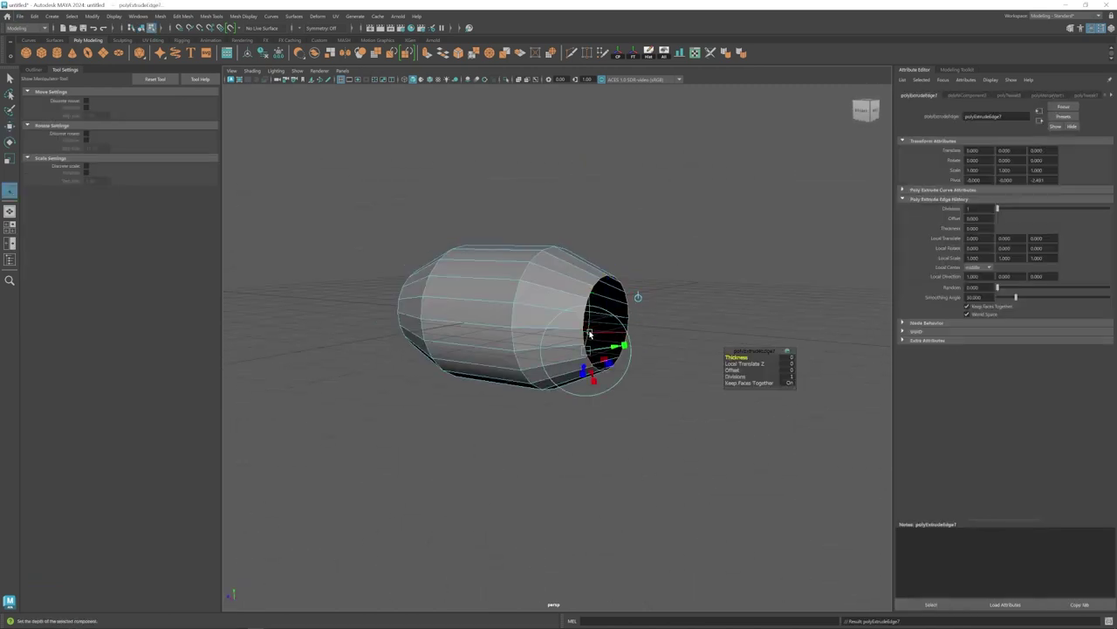
key("r")
right_click_drag(573, 300, 631, 260)
left_click(630, 240)
Delete the top faces of the hull's middle section to create a cockpit opening.
left_click_drag(493, 316, 582, 336, "alt")
left_click(584, 328)
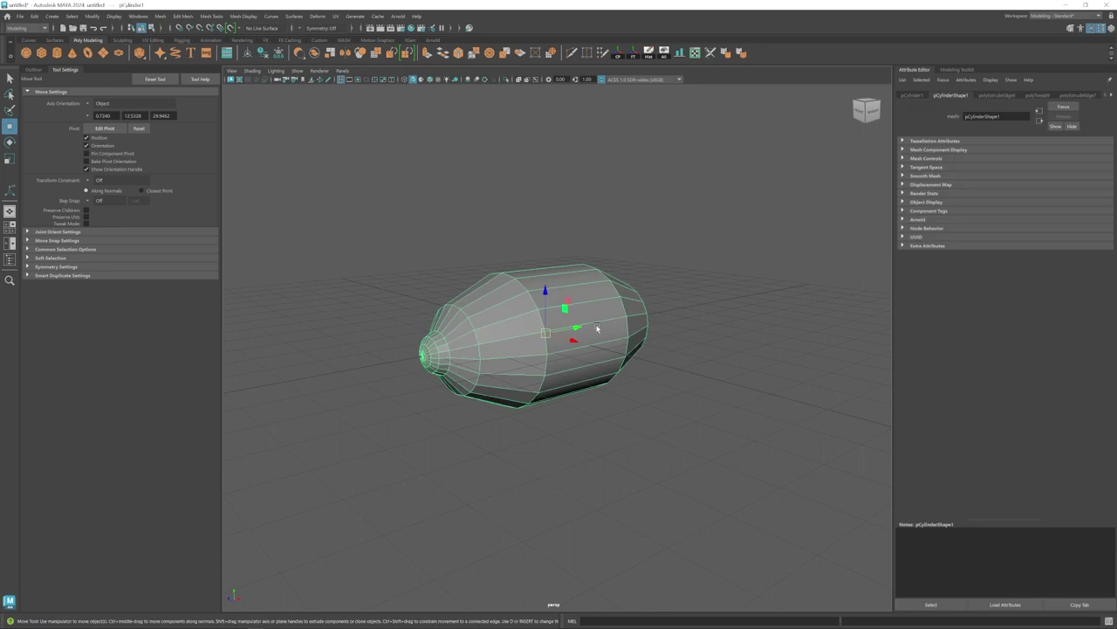
right_click_drag(568, 319, 569, 358)
mouse_move(568, 325)
left_mouse_down("alt")
mouse_move(542, 355)
mouse_move(579, 369)
mouse_move(550, 323)
left_mouse_up("alt")
left_click(542, 355)
key("Delete")
Adjust the vertices at the cockpit opening and preview the hull smoothed.
right_click_drag(550, 319, 506, 319)
left_click_drag(532, 217, 554, 272)
right_click_drag(567, 302, 611, 262)
left_click_drag(603, 336, 593, 371, "alt")
key("3")
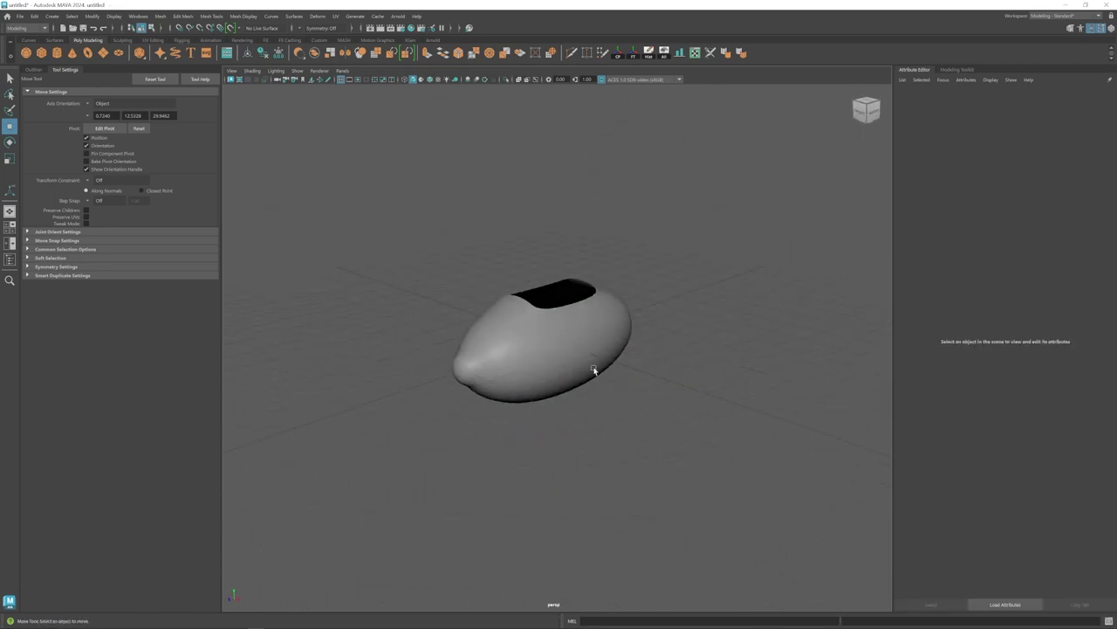
Insert an edge loop around the hull close to the front edge of the cockpit opening, checking it in smooth preview.
left_click(594, 349)
key("1")
left_click(548, 356, "ctrl")
key("w")
key("3")
left_click(664, 264)
left_click_drag(659, 332, 586, 347, "alt")
left_click(532, 345)
key("1")
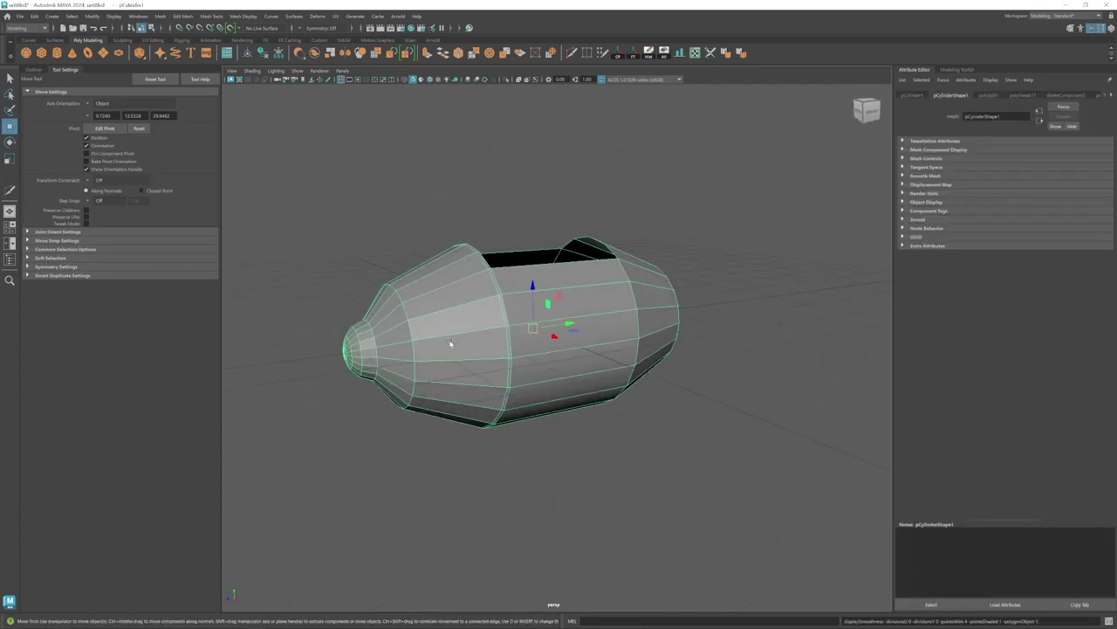
key("3")
left_click(437, 445)
Select the vertices of the nose section in the unsmoothed view and shift them along the hull's length.
left_click_drag(477, 389, 570, 335, "alt")
right_click_drag(570, 335, 523, 335)
key("1")
left_click_drag(476, 253, 559, 384)
left_click_drag(564, 328, 618, 342, "alt")
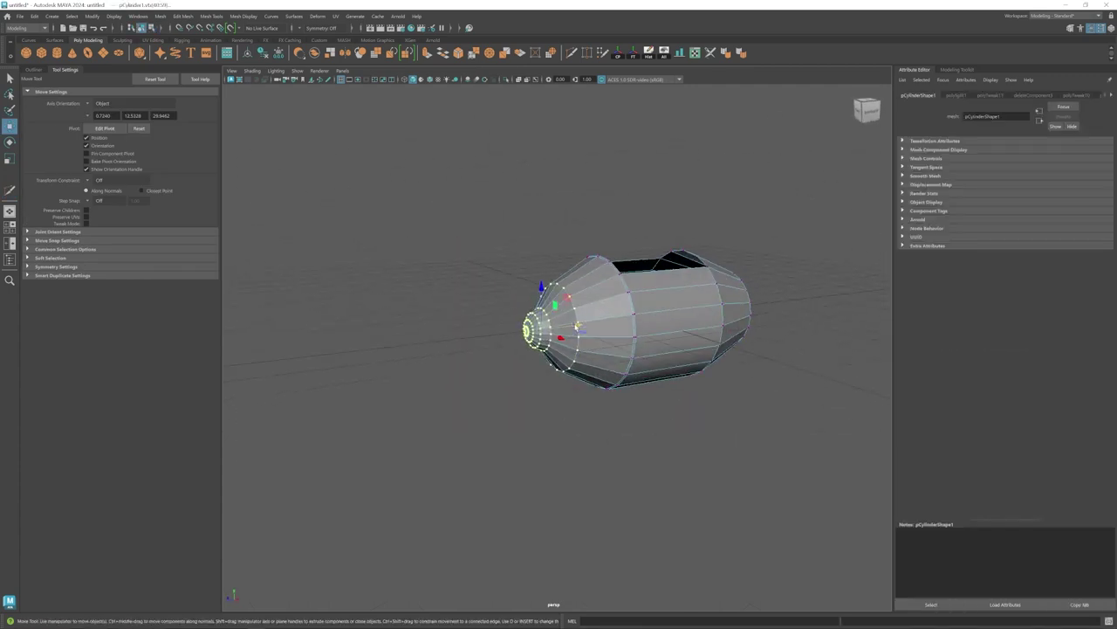
right_click_drag(576, 336, 620, 297)
left_click(489, 419)
Create a polygon torus, move it to the nose, and rotate it 90 degrees to encircle the tip.
scroll(546, 338, "up", 4)
left_click(87, 53)
left_click_drag(642, 304, 490, 329)
key("e")
left_click_drag(513, 282, 483, 345)
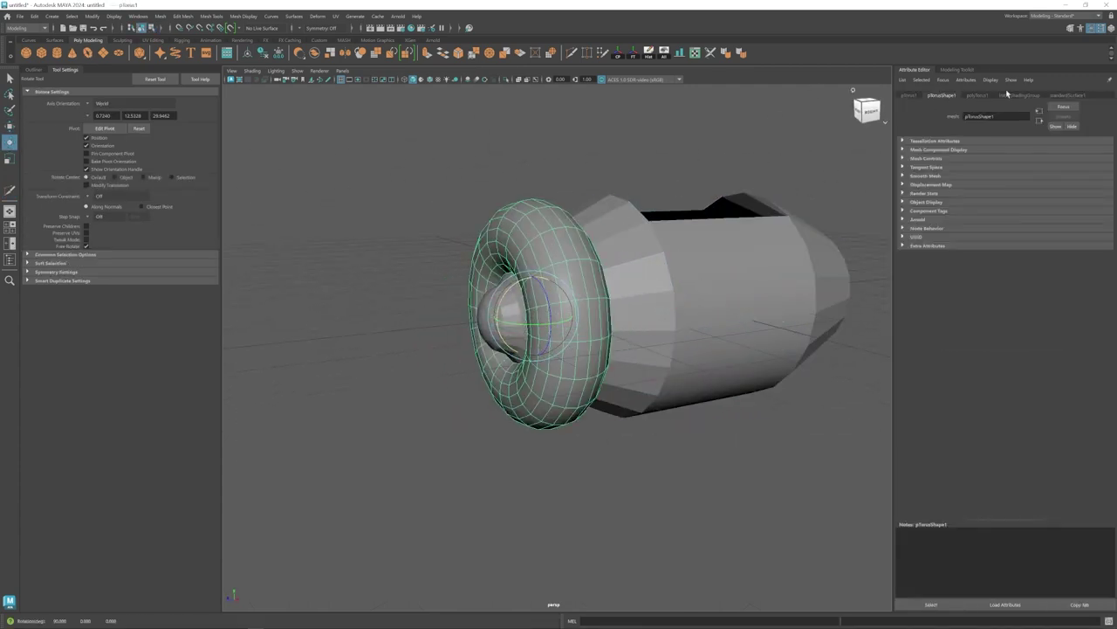
Reduce the torus's section radius and scale it down into a thin ring.
left_click(978, 95)
left_click_drag(1000, 161, 1008, 150)
scroll(541, 320, "down", 5)
key("r")
left_click_drag(544, 330, 511, 332)
key("w")
key("r")
Fit the thin ring closely around the base of the nose tip.
scroll(520, 329, "up", 4)
key("w")
left_click(479, 393)
scroll(525, 346, "down", 5)
scroll(525, 345, "up", 5)
left_click(523, 332)
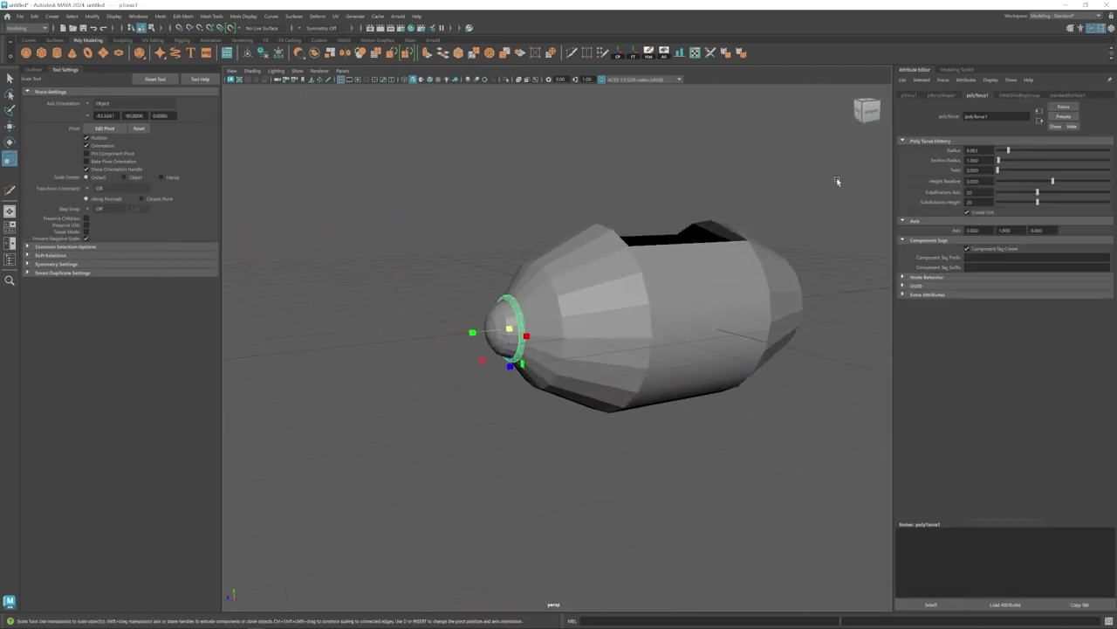
left_click(446, 174)
scroll(504, 301, "down", 3)
left_click(508, 303)
scroll(532, 296, "up", 5)
middle_click_drag(538, 294, 492, 323, "alt")
scroll(576, 253, "down", 1)
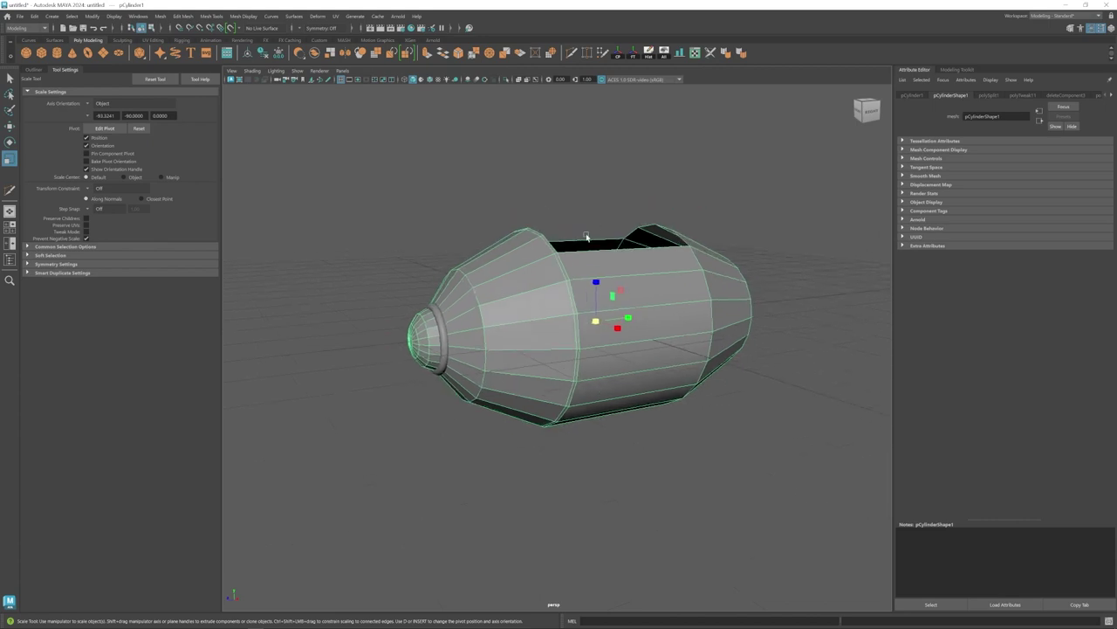
Isolate the hull and cut edge loops around it with Multi-Cut near the front and rear ends of the cockpit opening.
left_click(572, 53)
key("w")
scroll(542, 268, "down", 1)
middle_click_drag(541, 268, 521, 268, "alt")
left_click(505, 80)
left_click(572, 53)
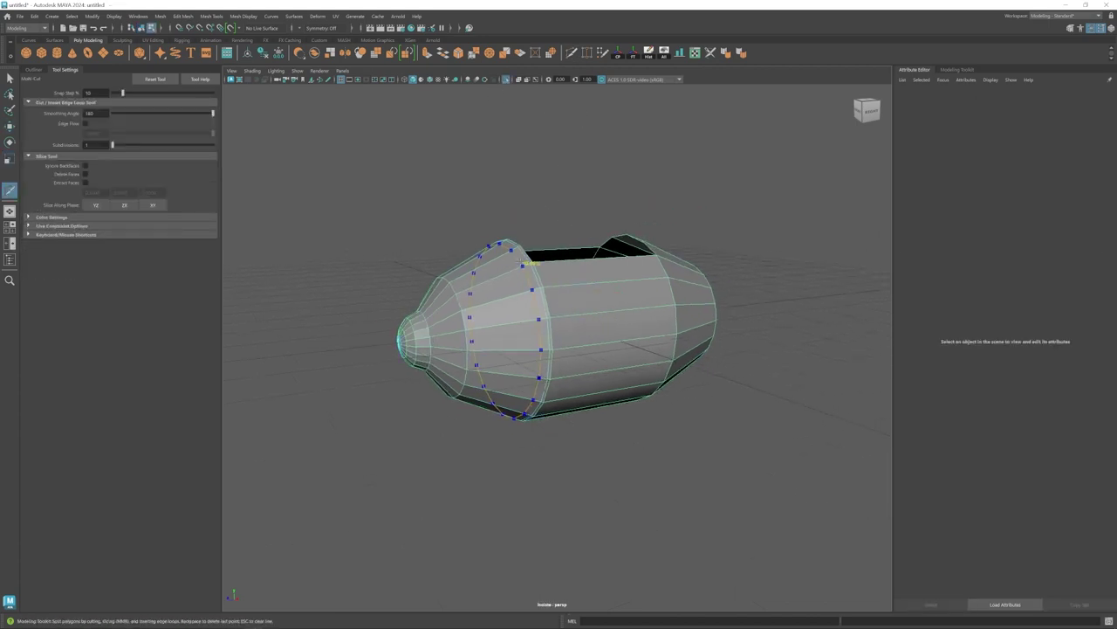
left_click(539, 261, "ctrl")
left_click_drag(539, 263, 532, 309, "alt")
left_click_drag(660, 342, 622, 262, "alt")
left_click(606, 260, "ctrl")
Select the narrow face loops at both ends of the cockpit section and duplicate them as separate bands.
key("w")
double_click(615, 301, "shift")
left_click_drag(479, 322, 525, 324, "alt")
left_click(183, 16)
left_click(199, 259)
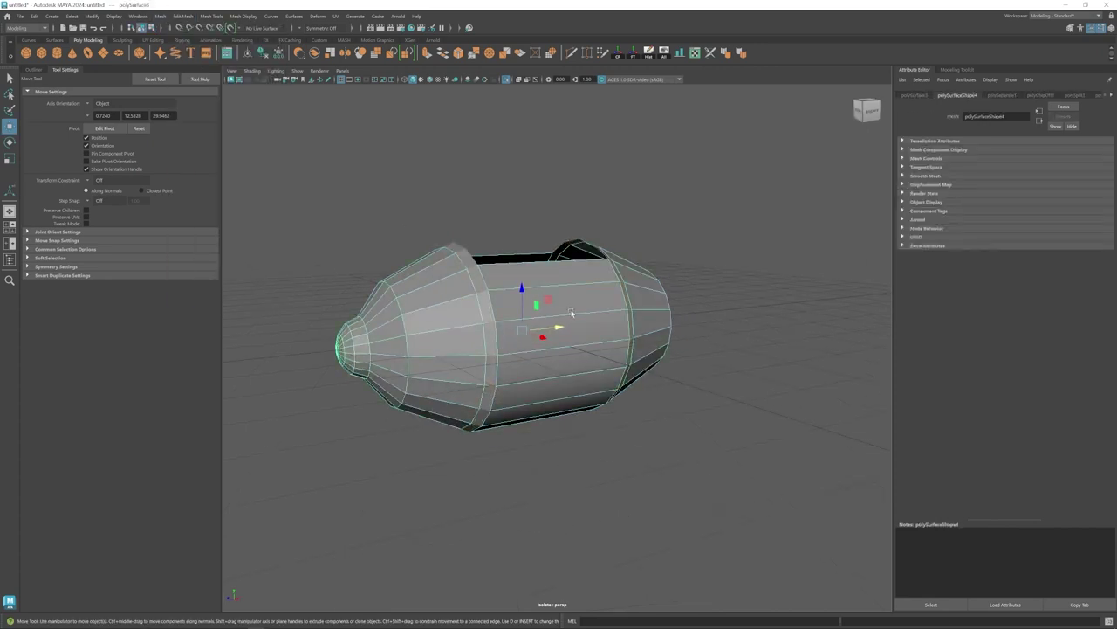
Isolate the two duplicated bands, redisplay the full model, and switch it to smooth preview.
left_click(571, 315, "ctrl")
key("ctrl+1")
key("ctrl+1")
key("r")
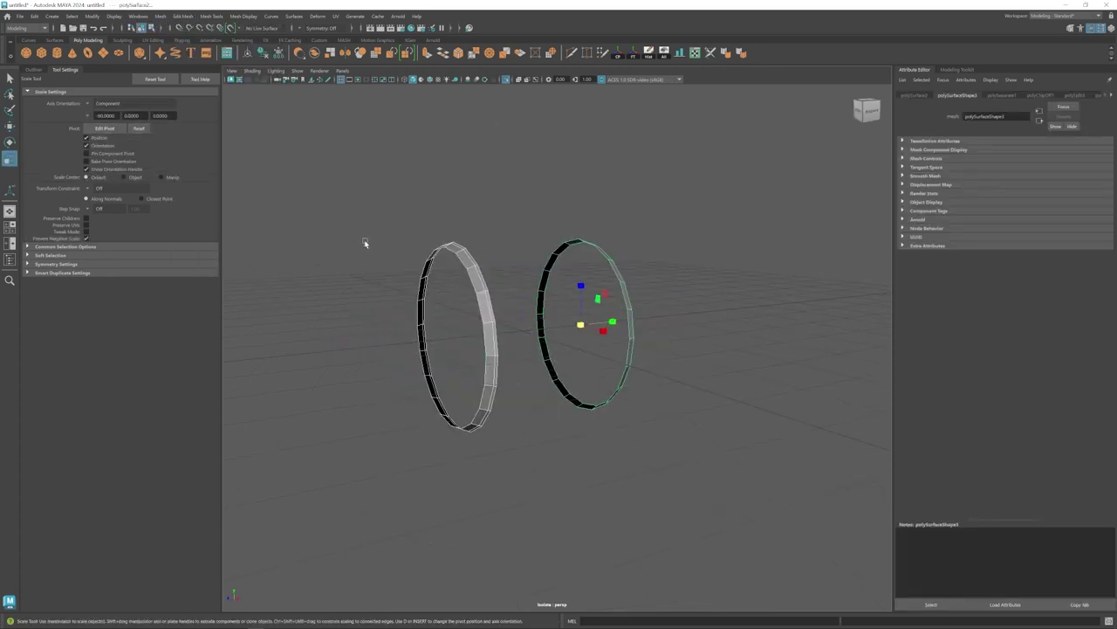
key("ctrl+1")
key("3")
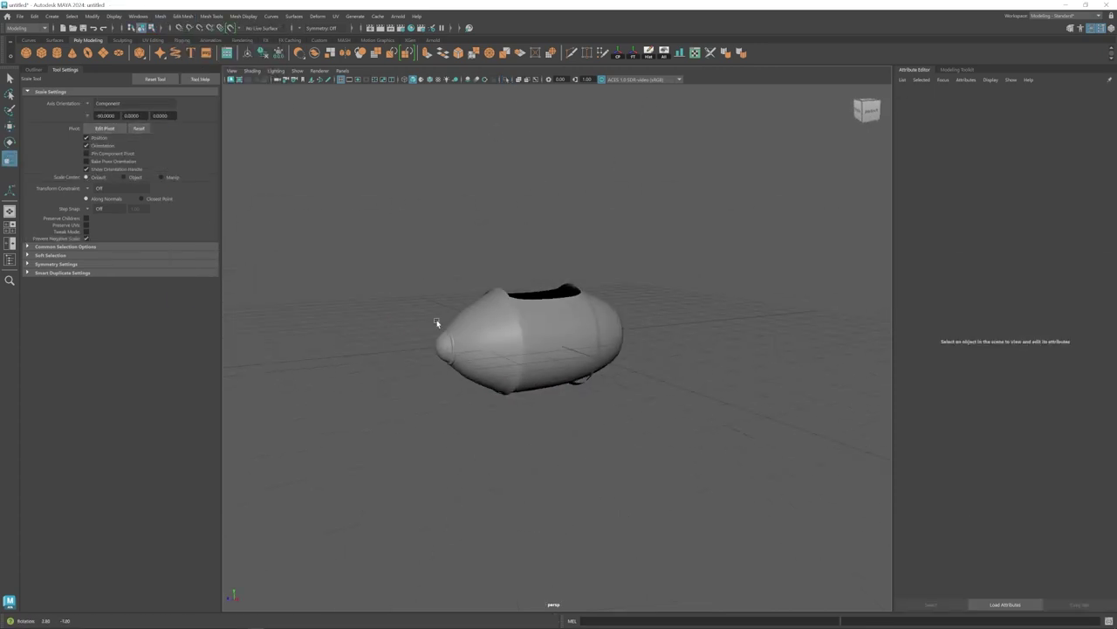
Move the edge loop on the hull's front section slightly forward and scale it to round out the front.
left_click_drag(436, 322, 527, 348, "alt")
left_click(527, 348)
key("1")
right_click_drag(519, 345, 517, 316)
double_click(471, 311)
key("w")
left_click_drag(507, 333, 499, 337)
key("r")
Shift the nose tip vertices along the hull's length and check the shape in smooth preview.
right_click_drag(497, 337, 463, 337)
left_click_drag(419, 290, 468, 375)
key("w")
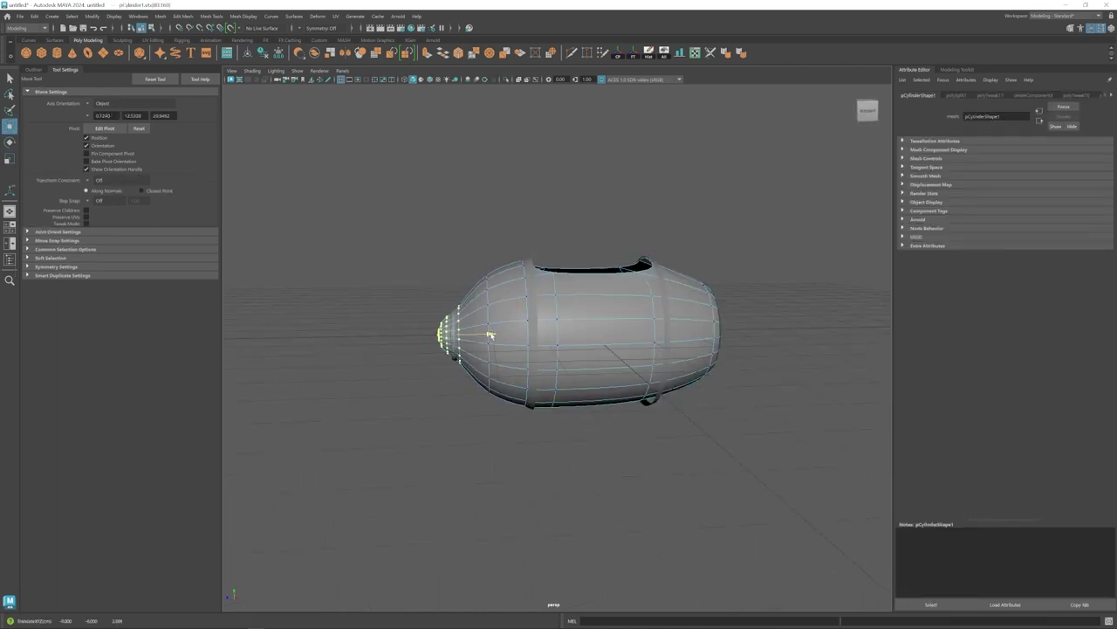
key("3")
left_click(468, 338)
left_click_drag(491, 335, 556, 381, "alt")
left_click(471, 410)
scroll(556, 381, "down", 5)
scroll(539, 387, "up", 5)
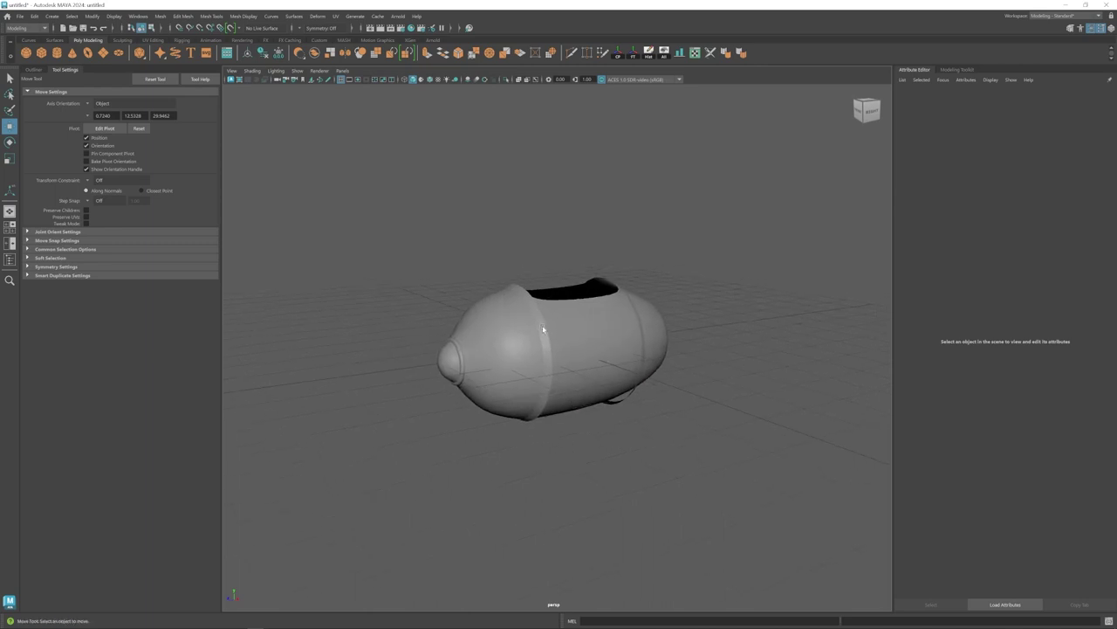
Extrude the front band to give it thickness and scale its rim edge loop.
scroll(544, 329, "up", 4)
left_click(544, 329)
key("ctrl+e")
key("r")
double_click(528, 286)
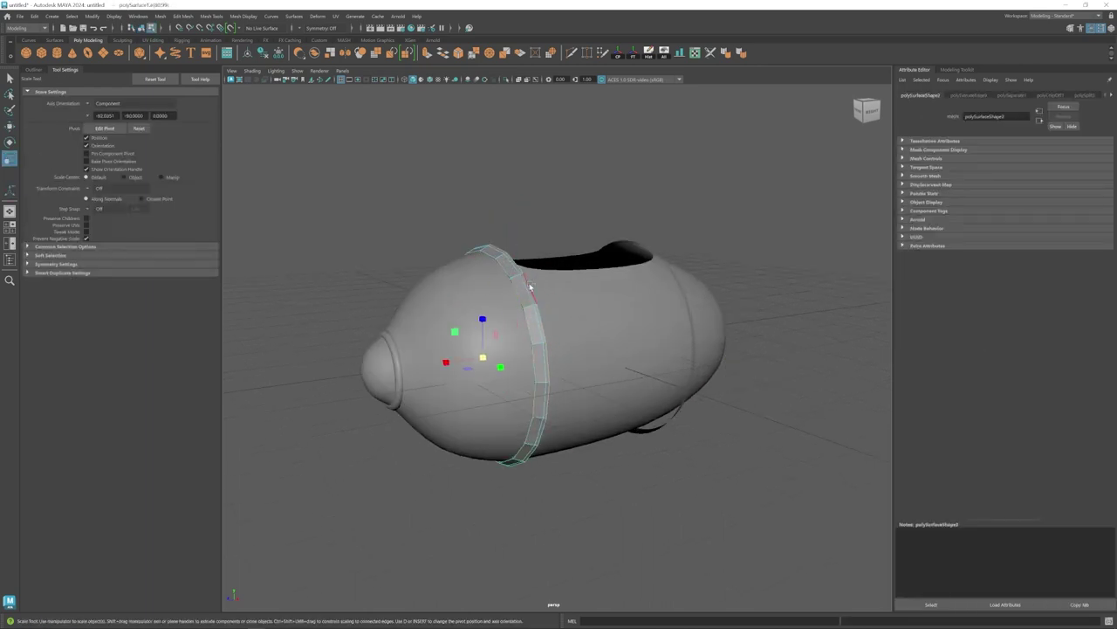
left_click_drag(528, 286, 490, 272, "alt")
scroll(490, 272, "up", 3)
left_click_drag(509, 370, 504, 370)
left_click_drag(504, 370, 550, 374, "alt")
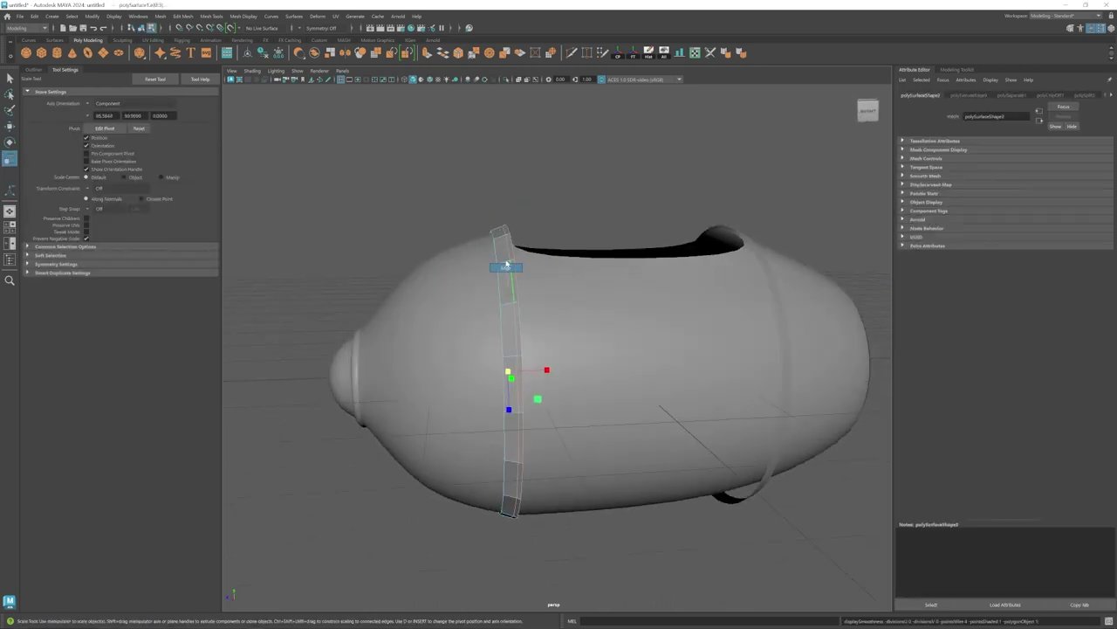
Bevel the selected edges of the front band.
key("ctrl+b")
left_click_drag(489, 304, 516, 319, "alt")
key("q")
scroll(516, 296, "up", 5)
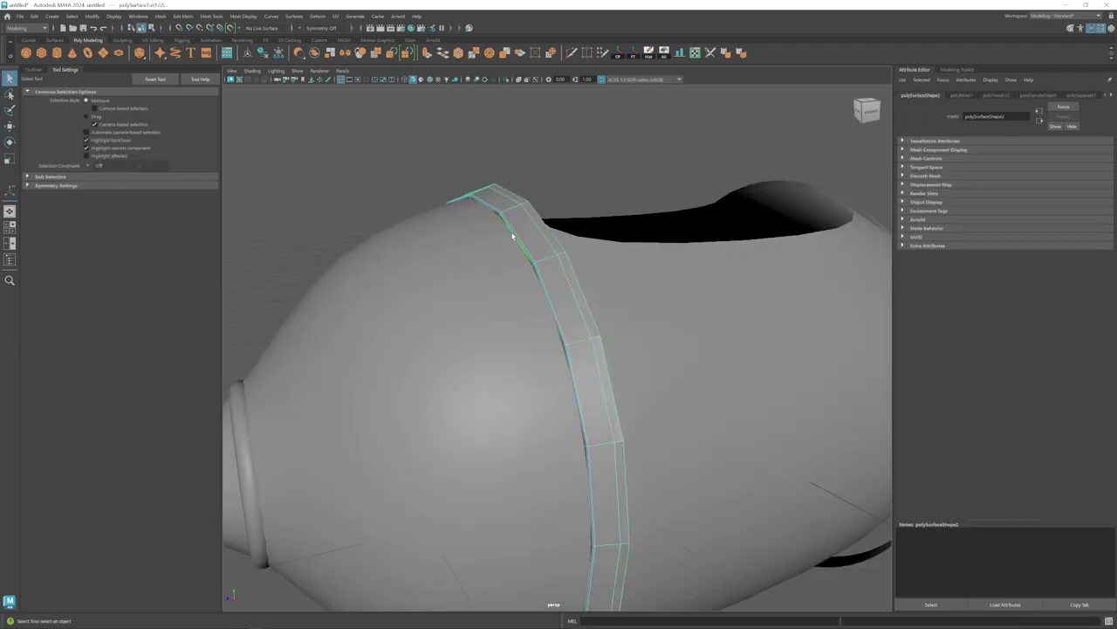
Scale the edge loop on the front side of the hull's front band.
double_click(517, 238)
key("r")
left_click_drag(550, 283, 506, 301, "alt")
Move the selected edge loops on the unsmoothed hull to refine its form and check it in smooth preview.
right_click_drag(592, 369, 592, 335)
key("1")
left_click_drag(592, 335, 476, 353, "alt")
left_click(443, 375)
left_click(421, 286)
left_click_drag(524, 293, 393, 327, "alt")
double_click(633, 184, "shift")
key("w")
left_click_drag(437, 284, 535, 224, "alt")
scroll(512, 402, "down", 5)
left_click_drag(563, 436, 573, 385, "alt")
key("3")
scroll(516, 297, "up", 5)
Scale the front band's rear edge loop slightly so the band fits against the hull.
left_click(516, 284)
left_click_drag(516, 285, 406, 189, "alt")
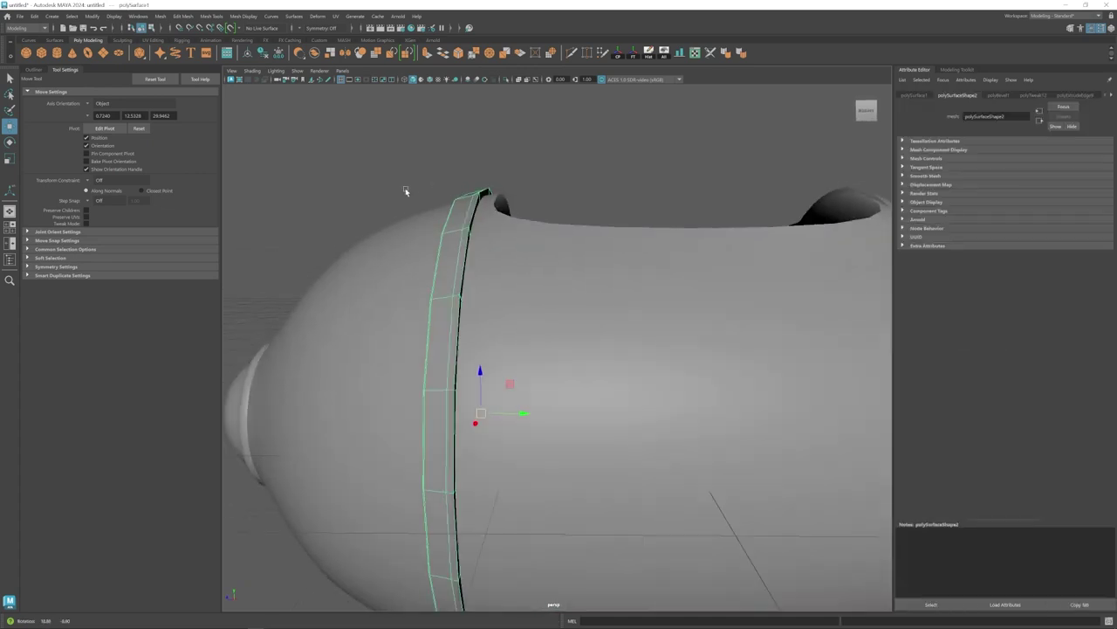
right_click_drag(463, 279, 463, 246)
double_click(476, 261)
key("r")
left_click_drag(492, 414, 491, 414)
left_click(605, 211)
scroll(563, 341, "down", 5)
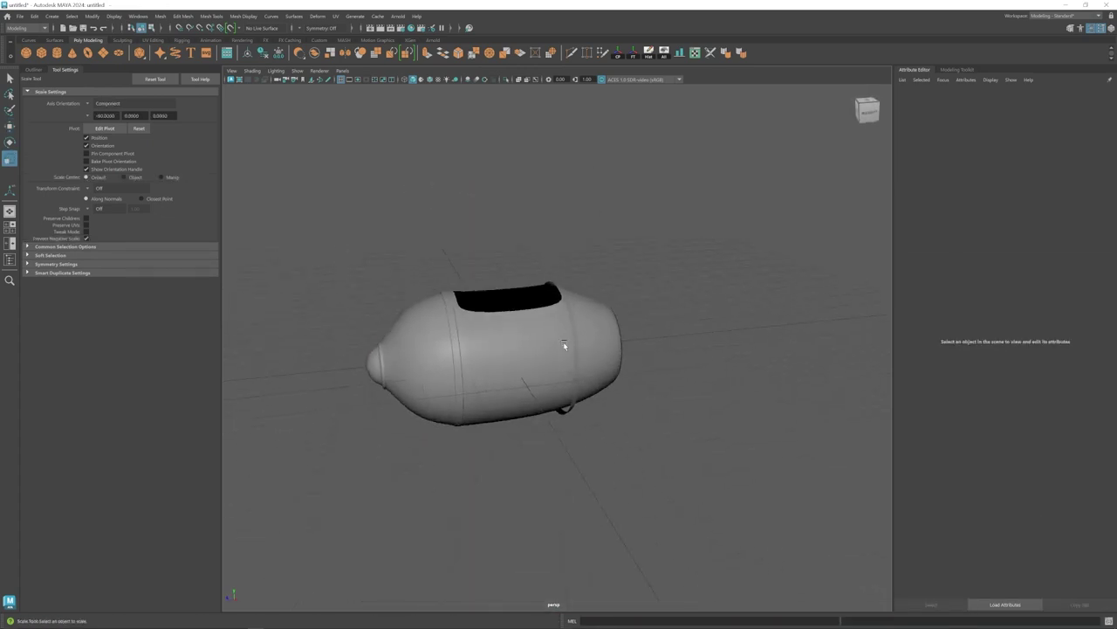
Move the corner vertices of the cockpit opening along the hull's length and check the shape in smooth preview.
left_click_drag(563, 341, 574, 385, "alt")
right_click_drag(573, 385, 537, 385)
key("1")
left_click(462, 361)
left_click_drag(489, 363, 512, 335, "alt")
key("w")
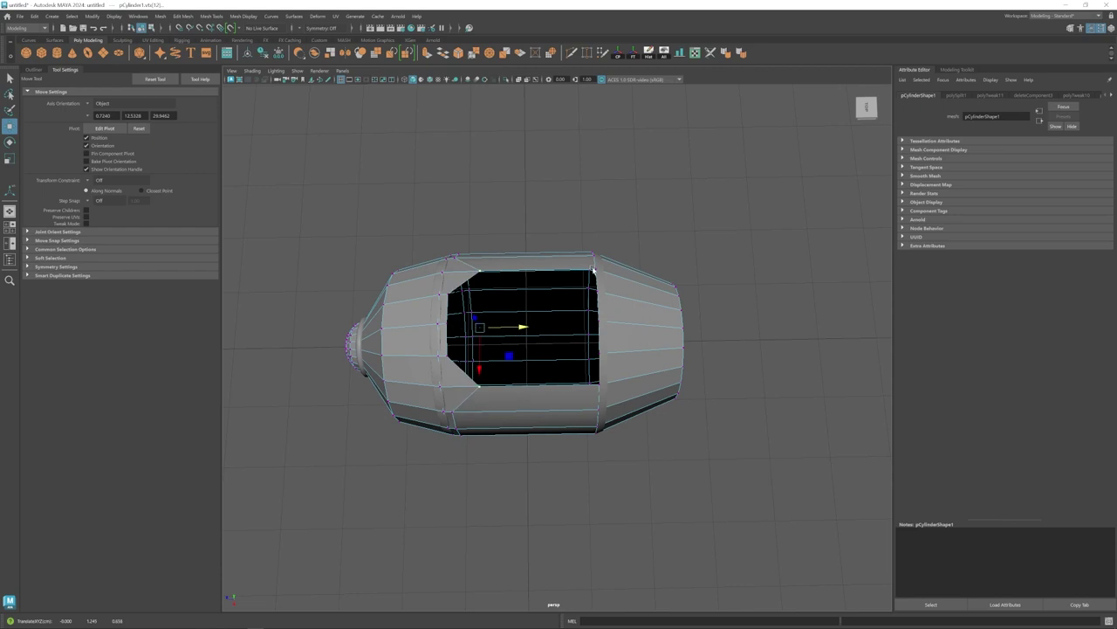
left_click_drag(611, 328, 610, 328)
key("3")
left_click_drag(591, 370, 553, 341, "alt")
Scale an edge loop on the hull near the cockpit opening and inspect the smoothed surface.
right_click_drag(553, 341, 553, 313)
left_click_drag(531, 348, 576, 332, "alt")
double_click(537, 303)
key("r")
right_click_drag(576, 333, 603, 307)
left_click_drag(572, 376, 530, 330, "alt")
scroll(529, 358, "down", 3)
scroll(531, 329, "up", 3)
Bevel the selected edge loop on the unsmoothed hull and check it in smooth preview.
right_click_drag(531, 327, 530, 298)
double_click(529, 292)
key("1")
left_click_drag(522, 327, 491, 379, "alt")
double_click(557, 301)
left_click(182, 16)
left_click(191, 47)
key("3")
Extrude the border edges of the hull's cockpit opening and scale them to start a rim.
key("q")
scroll(524, 341, "down", 5)
scroll(492, 380, "up", 5)
left_click(492, 380)
key("1")
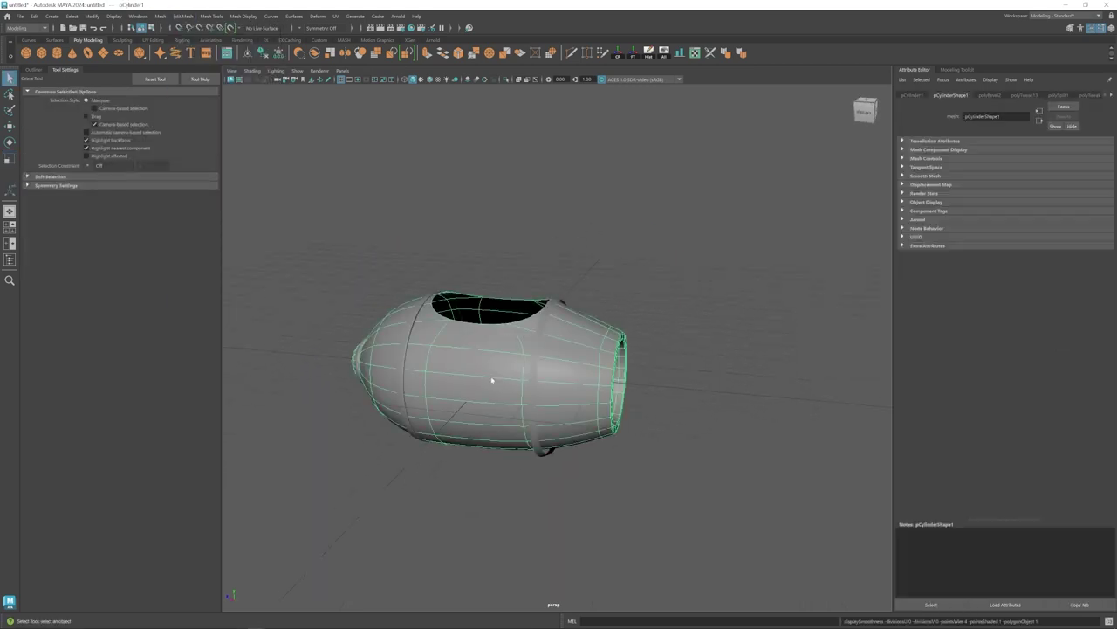
double_click(458, 326)
key("ctrl+e")
key("r")
left_click_drag(494, 309, 656, 369)
Extrude the cockpit rim's edge loop again to give it depth and check it in smooth preview.
scroll(476, 331, "up", 5)
double_click(397, 297)
key("ctrl+e")
key("w")
key("3")
key("F8")
scroll(512, 335, "down", 5)
scroll(656, 369, "up", 5)
Create a cylinder, rotate and scale it into a thin disc behind the hull, and fit a duplicate onto the rear opening.
left_click(56, 53)
scroll(504, 314, "down", 5)
key("e")
left_click_drag(431, 339, 515, 346)
scroll(525, 304, "up", 5)
key("r")
key("ctrl+d")
key("w")
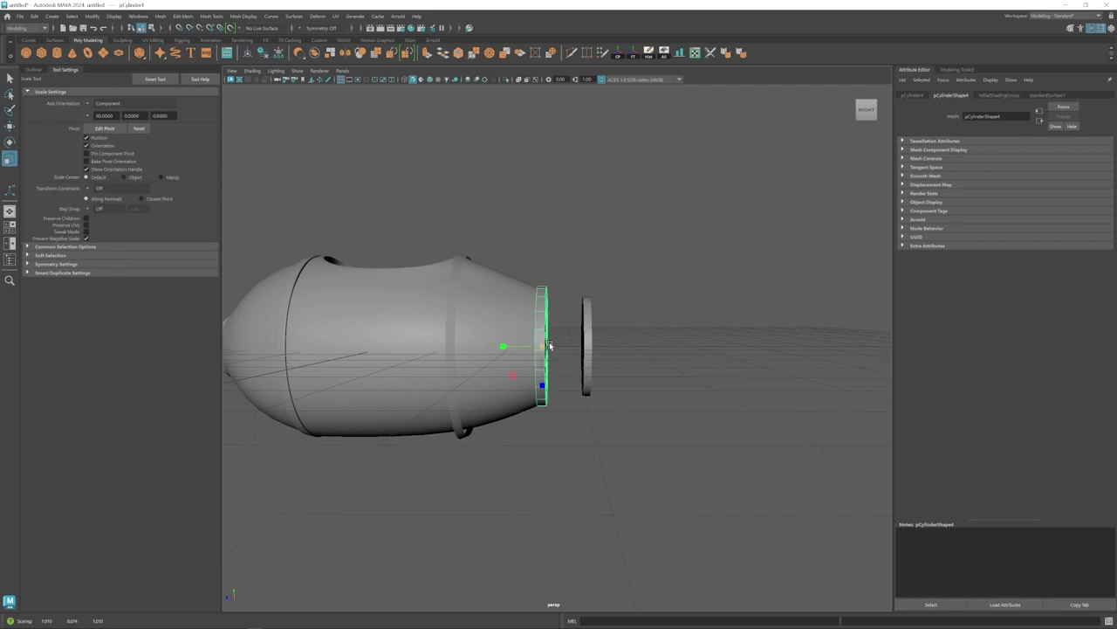
scroll(550, 345, "up", 2)
Delete the cap faces of the disc on the hull's rear and extrude its border edge loop inward.
key("w")
key("F11")
key("Delete")
mouse_move(651, 336)
left_mouse_down("alt")
mouse_move(571, 372)
mouse_move(642, 344)
left_mouse_up("alt")
double_click(566, 299)
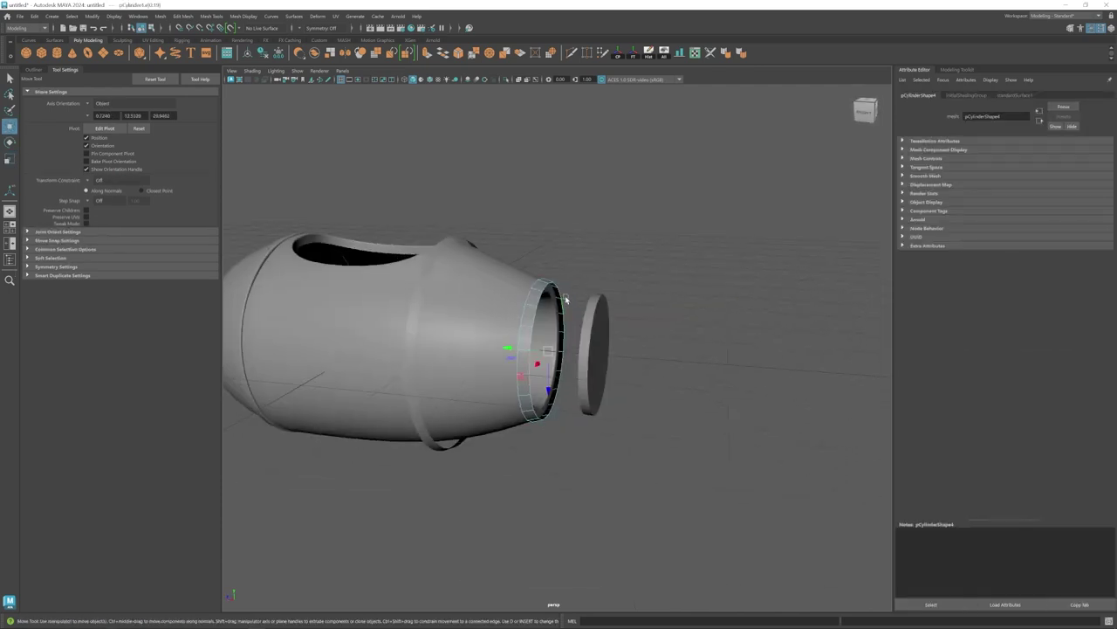
key("r")
mouse_move(547, 351)
left_mouse_down("shift")
mouse_move(533, 351)
mouse_move(552, 358)
left_mouse_up("shift")
Bevel the rear ring's edge loops with a small fraction.
double_click(531, 301)
double_click(556, 306)
double_click(539, 303, "shift")
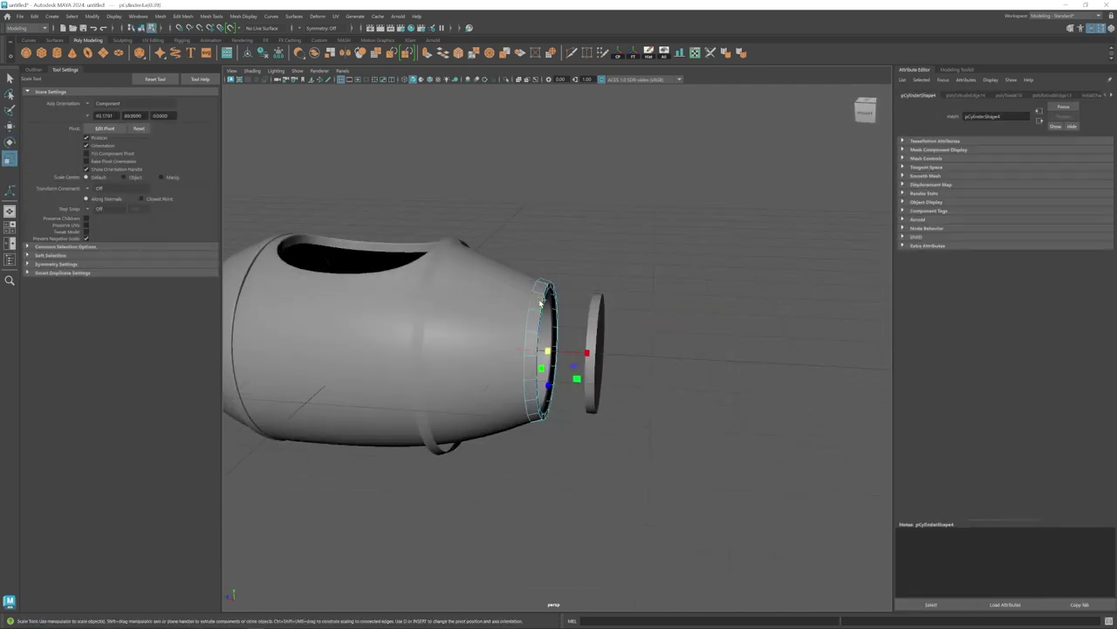
key("ctrl+b")
left_click_drag(1018, 169, 1012, 169)
key("F8")
key("r")
left_click(630, 277)
Lengthen the smaller disc behind the hull and move it into the rear ring as a neck.
left_click_drag(550, 337, 572, 330, "alt")
left_click(588, 336)
left_click_drag(379, 338, 485, 342)
key("w")
left_click_drag(549, 351, 522, 350)
left_click(602, 269)
Duplicate the neck cylinder and scale the copy into a thin disc at the neck's outer end.
left_click_drag(586, 301, 548, 311, "alt")
left_click(566, 345)
key("r")
left_click(569, 371)
key("w")
key("ctrl+d")
key("r")
Delete the cap faces of the neck cylinder and of the duplicated end disc.
left_click_drag(569, 371, 555, 337, "alt")
key("w")
right_click_drag(556, 337, 559, 364)
key("Delete")
left_click_drag(558, 365, 564, 363, "alt")
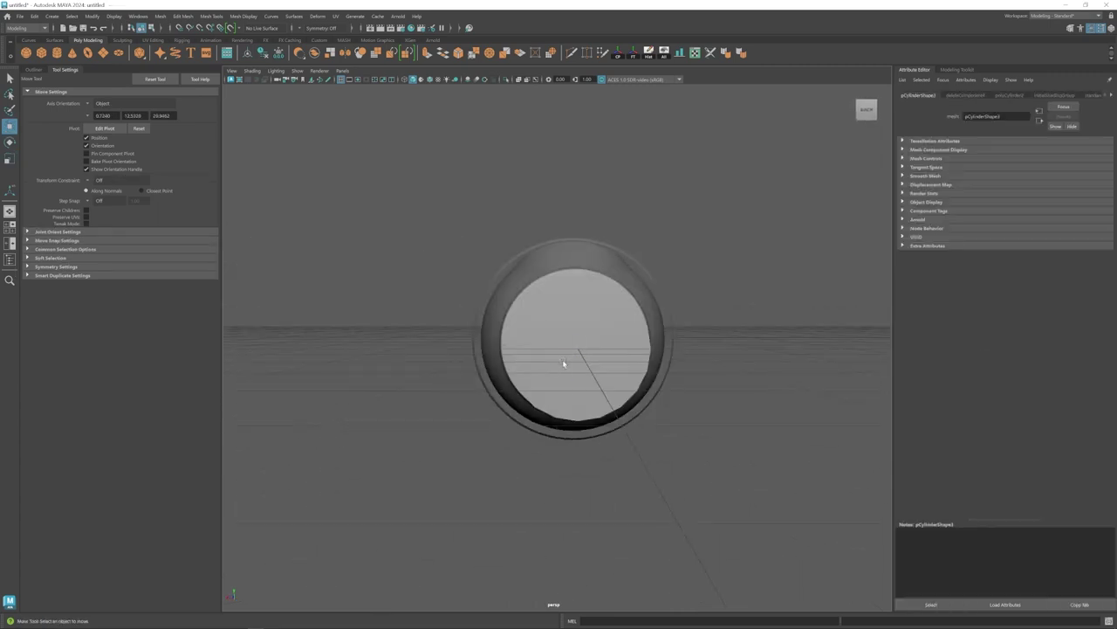
right_click_drag(564, 364, 566, 389)
left_click_drag(565, 389, 606, 300, "alt")
key("Delete")
Extrude the end ring's border edges, scale them inward and bridge the inner edge loops.
double_click(606, 300)
key("ctrl+e")
key("r")
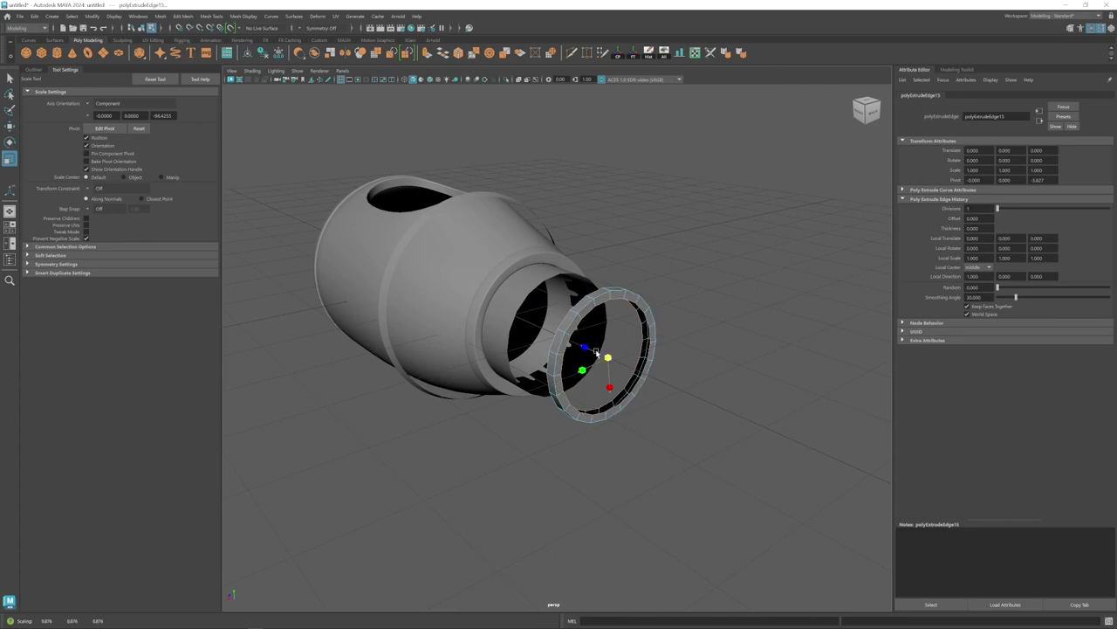
right_click_drag(576, 354, 770, 297, "shift")
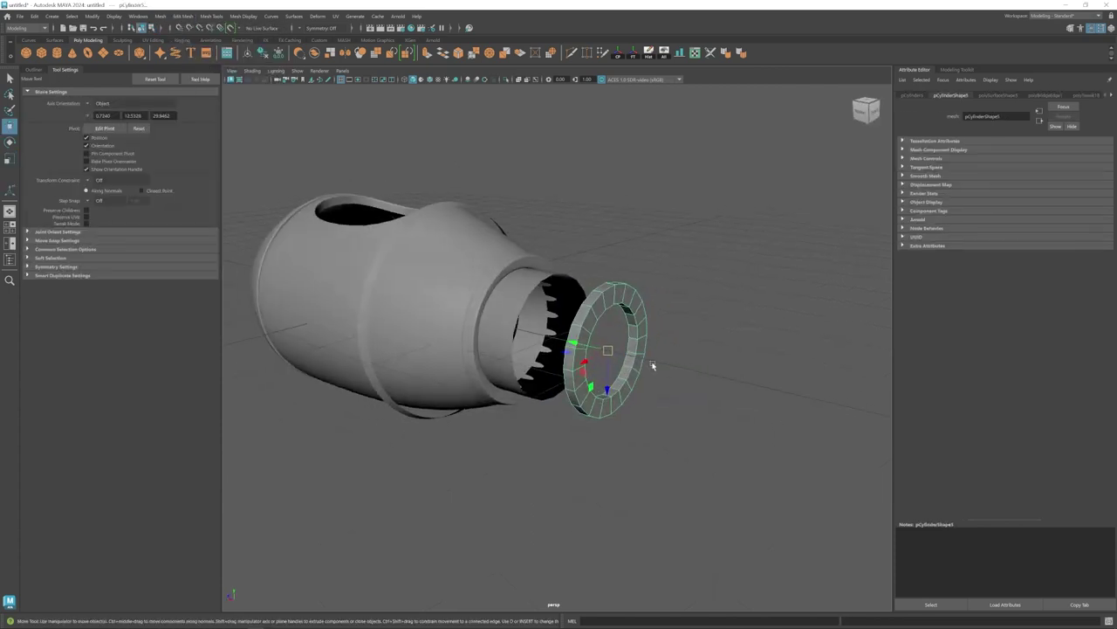
Bevel the end ring's edges with a fraction of about 0.29.
left_click(182, 15)
left_click(201, 55)
key("q")
key("w")
left_click(1039, 95)
left_click_drag(1054, 167, 1030, 167)
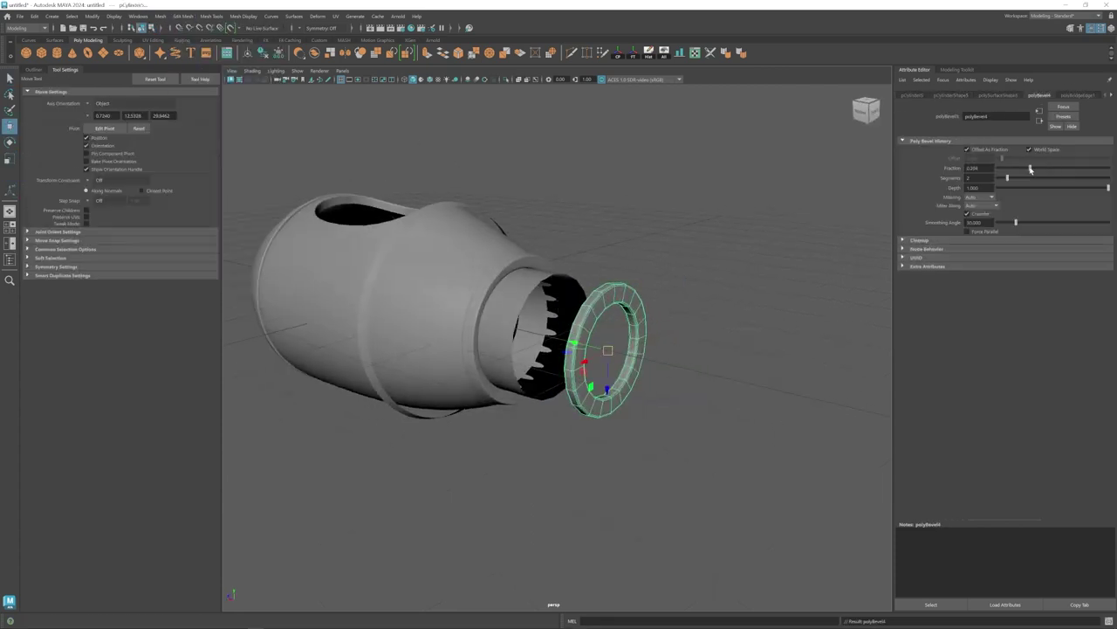
Scale the beveled end ring to fit around the neck's outer end.
left_click_drag(611, 349, 642, 342, "alt")
key("r")
left_click_drag(583, 335, 594, 337)
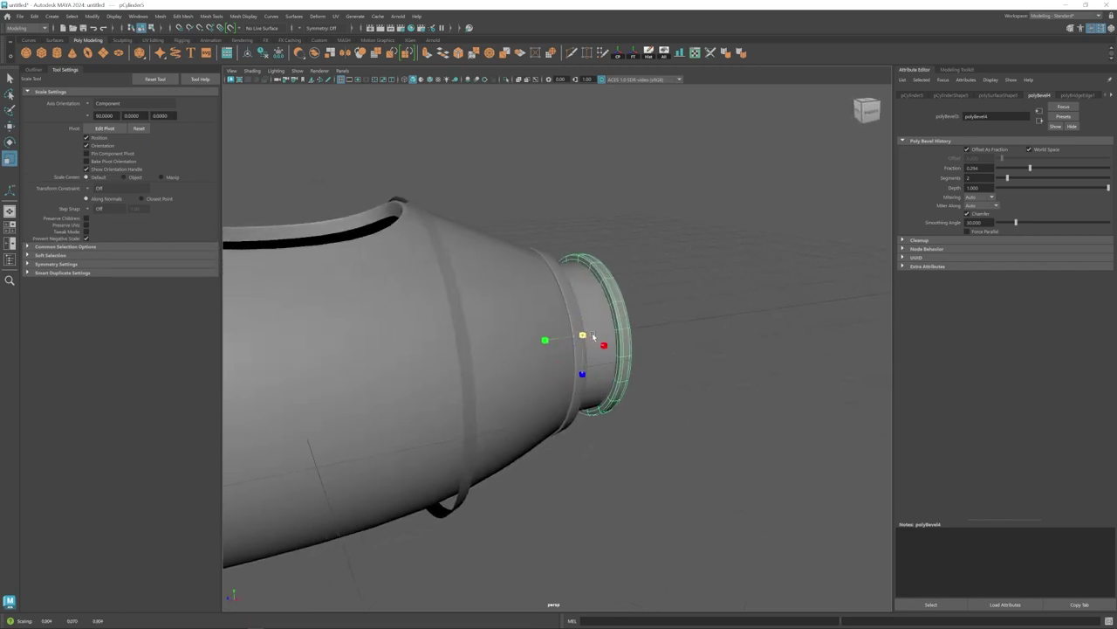
Move the vertices on the end ring's outer side backward to widen the ring.
left_click_drag(724, 345, 676, 326, "alt")
right_click_drag(685, 326, 655, 326)
left_click_drag(582, 489, 580, 490)
key("w")
left_click_drag(602, 384, 559, 410, "alt")
left_click_drag(559, 342, 602, 328)
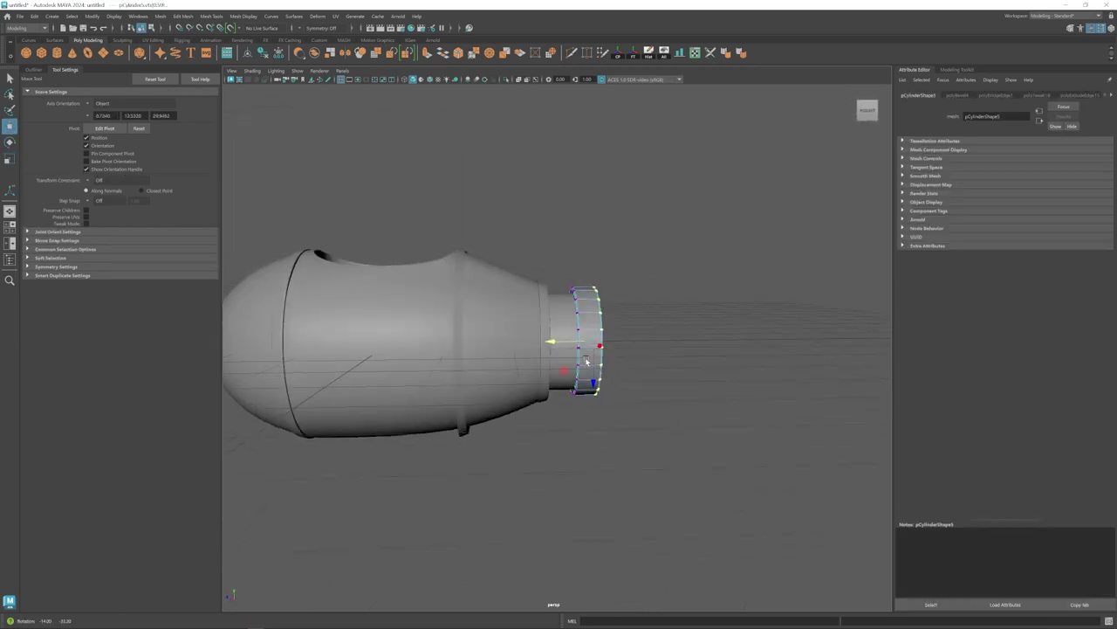
left_click(664, 367)
Examine how the end ring and neck fit the hull's rear from behind and from the side.
left_click_drag(646, 367, 594, 384, "alt")
left_click_drag(524, 384, 597, 391, "alt")
right_click_drag(597, 391, 654, 290, "alt")
left_click_drag(655, 290, 618, 307, "alt")
left_click(617, 309)
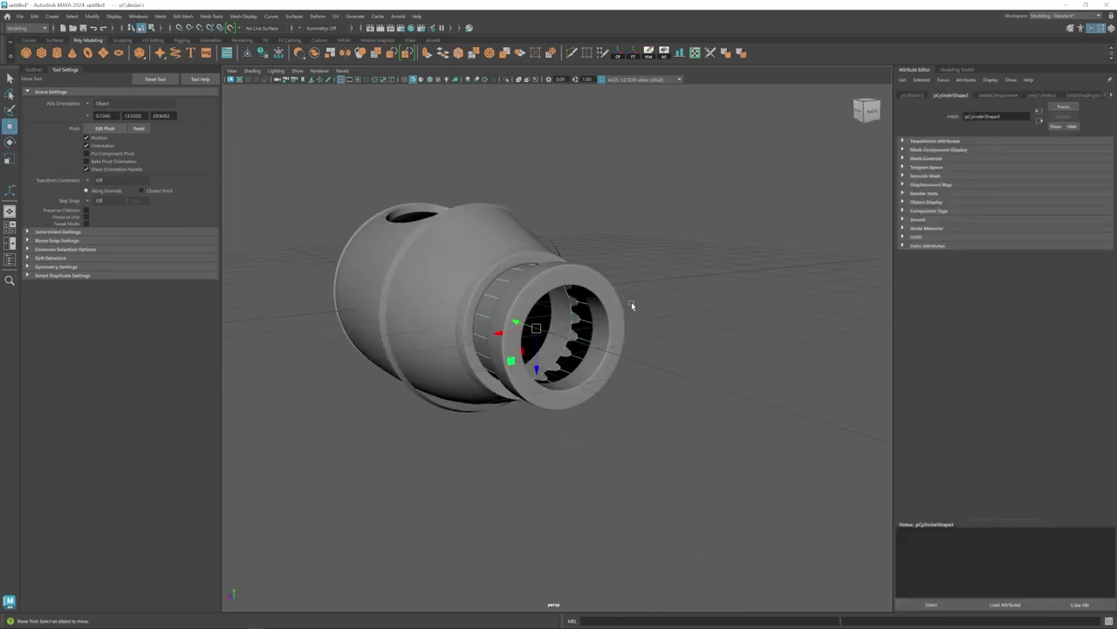
left_click(663, 331)
right_click_drag(646, 332, 510, 345, "alt")
left_click_drag(510, 346, 636, 381, "alt")
middle_click_drag(637, 381, 560, 384, "alt")
right_click_drag(560, 385, 629, 385, "alt")
Insert evenly spaced edge loops around the neck cylinder between the rear ring and the end ring.
left_click(585, 345)
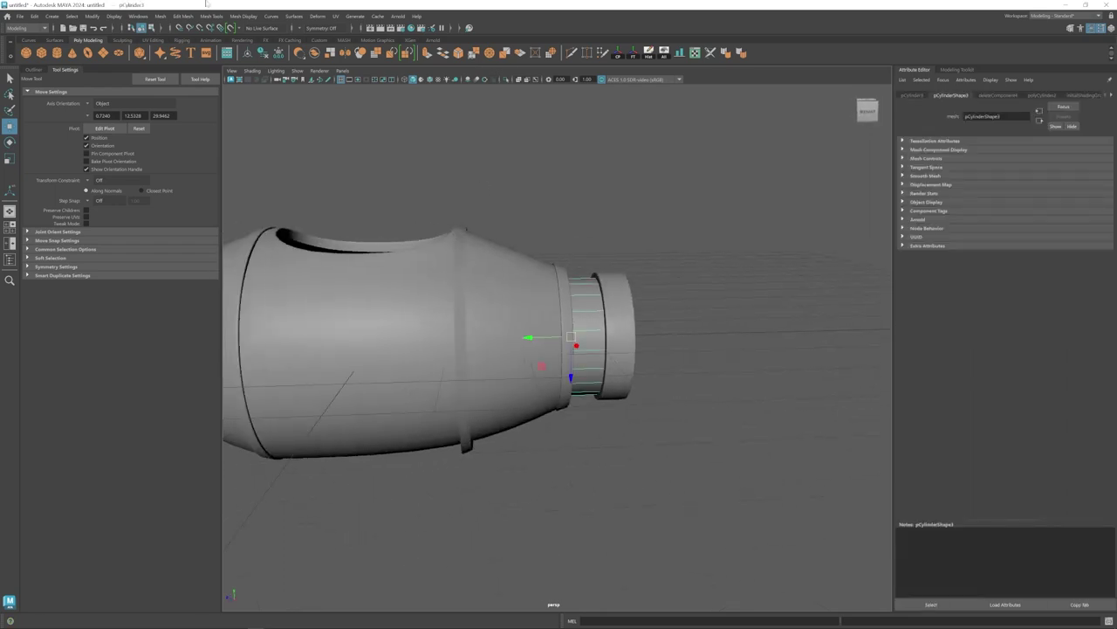
left_click(211, 16)
left_click(229, 78)
left_click(583, 313)
Set the scale axis orientation for working on the neck cylinder's evenly spaced edge loops.
key("r")
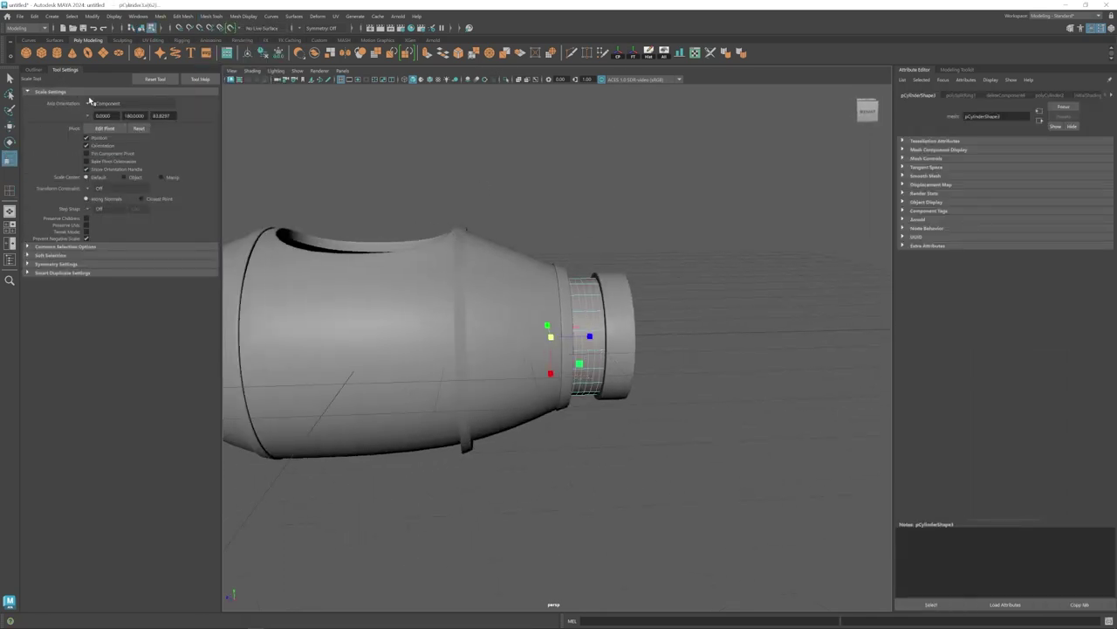
left_click(90, 103)
left_click(103, 112)
left_click_drag(555, 335, 498, 334, "alt")
key("r")
key("w")
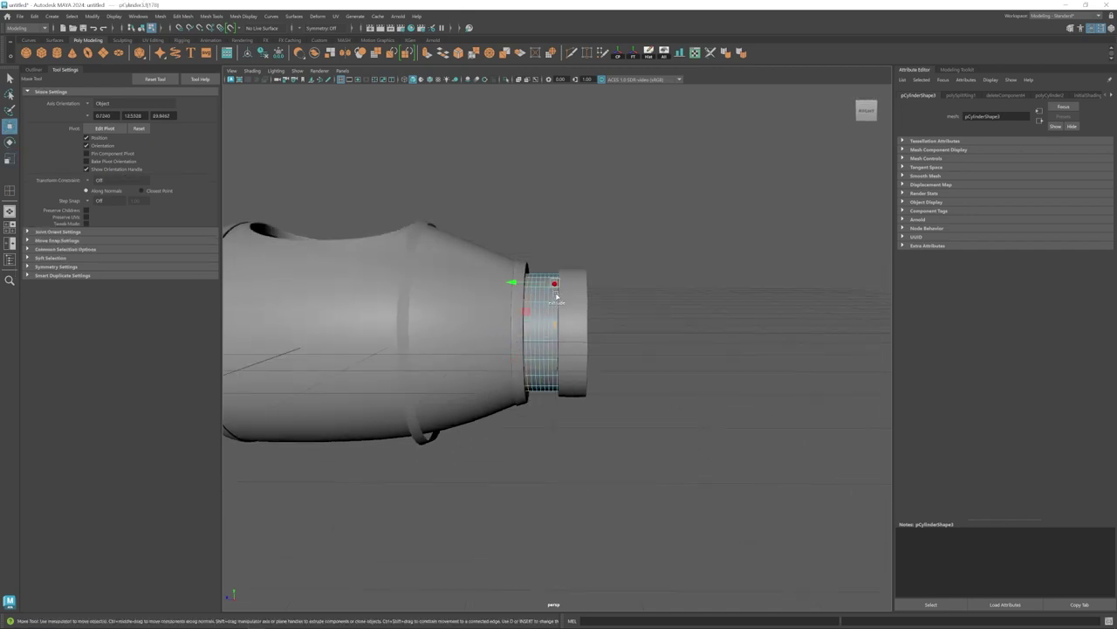
Extrude alternate bands around the neck cylinder and scale them to form a ribbed, grooved neck.
key("q")
key("ctrl+e")
key("r")
left_click_drag(539, 311, 546, 352, "alt")
key("ctrl+z")
key("F8")
left_click(624, 389)
scroll(591, 394, "down", 6)
scroll(621, 386, "up", 3)
mouse_move(591, 393)
left_mouse_down("alt")
mouse_move(621, 387)
mouse_move(586, 384)
left_mouse_up("alt")
Duplicate the ring at the hull's rear, move the copy back toward the neck, and delete its front faces.
left_click(525, 322)
key("ctrl+d")
left_click_drag(525, 323, 521, 332, "alt")
left_click_drag(524, 331, 551, 315)
left_click(628, 393)
left_click(552, 314)
key("F11")
left_click_drag(434, 198, 551, 469)
key("Delete")
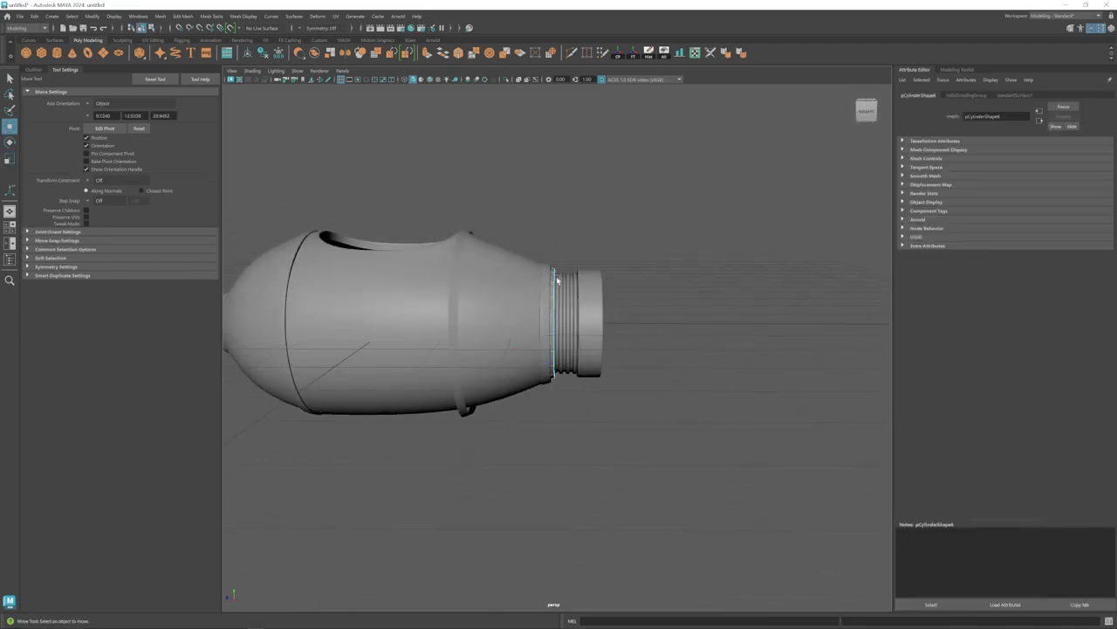
key("F8")
left_click(573, 241)
Create a polygon cylinder behind the hull and rotate it to lie along the hull's length.
left_click_drag(574, 241, 596, 349, "alt")
left_click(56, 53)
middle_click_drag(546, 277, 563, 297)
scroll(568, 307, "down", 4)
key("e")
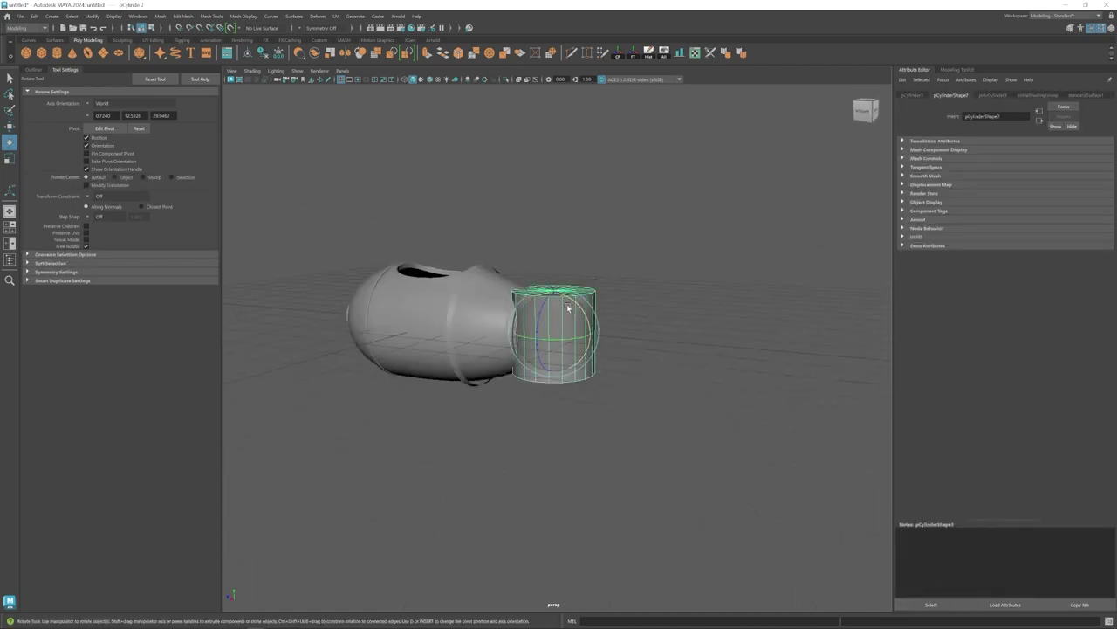
left_click_drag(554, 328, 529, 330)
left_click(646, 337)
mouse_move(576, 332)
left_mouse_down("alt")
mouse_move(646, 337)
mouse_move(587, 321)
mouse_move(551, 331)
mouse_move(532, 316)
mouse_move(604, 323)
left_mouse_up("alt")
Scale down the cylinder's outer end faces to shape a tapered exhaust cone.
left_click(590, 319)
key("w")
key("F11")
mouse_move(705, 524)
left_mouse_down()
mouse_move(617, 298)
mouse_move(515, 324)
left_mouse_up()
key("r")
left_click_drag(507, 311, 591, 354, "shift")
key("w")
key("F8")
left_click_drag(586, 352, 524, 329, "alt")
Bevel the exhaust cone's edge loops at its wide end and at its tip.
key("ctrl+b")
key("q")
key("F8")
left_click(661, 349)
left_click(524, 329)
key("w")
key("F10")
double_click(501, 318)
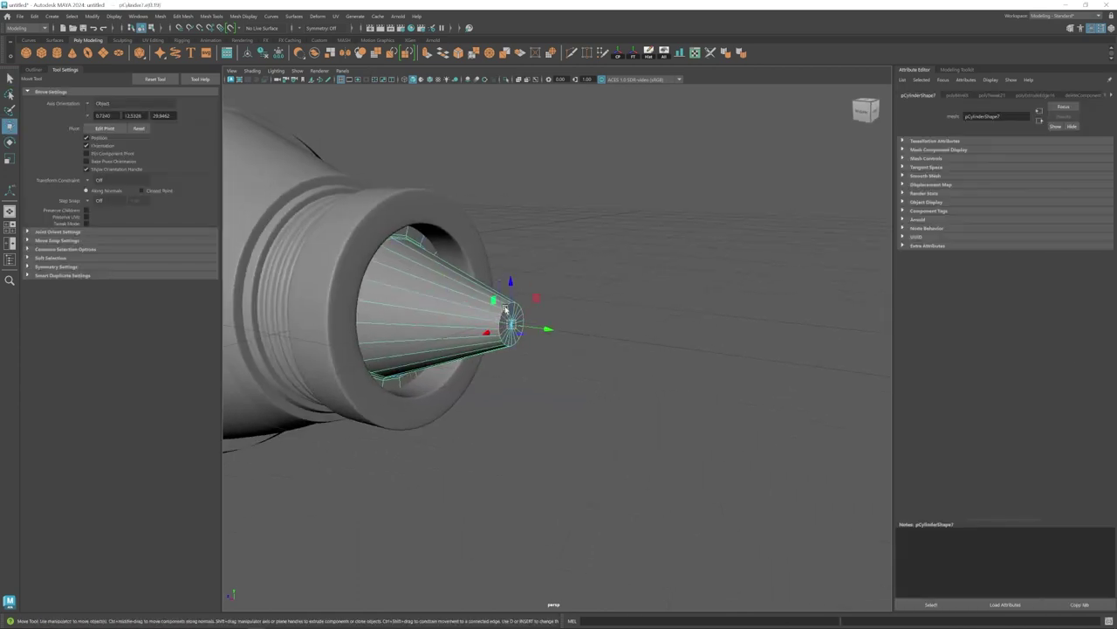
key("ctrl+b")
key("q")
key("F8")
left_click(576, 384)
Scale the exhaust cone and fit it inside the neck's end ring.
scroll(512, 379, "down", 10)
left_click_drag(512, 379, 590, 397, "alt")
left_click(637, 345)
key("r")
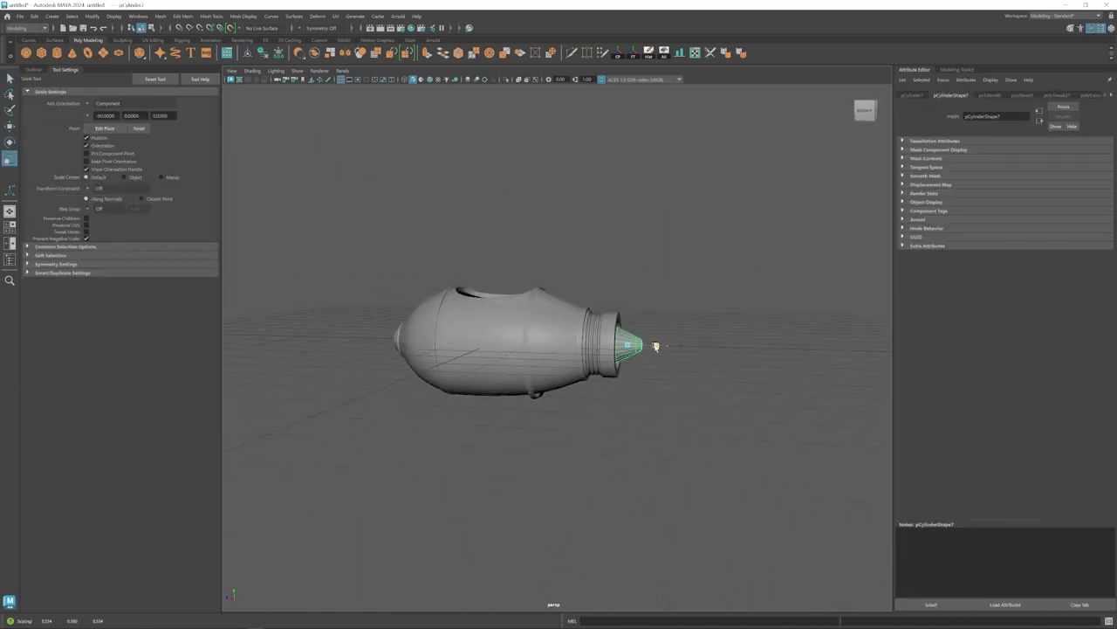
key("w")
left_click_drag(656, 347, 606, 354, "alt")
Turn off the hull's smooth preview and isolate a copy of the hull for face selection.
left_click(572, 398)
left_click_drag(572, 398, 606, 399, "alt")
scroll(582, 392, "up", 5)
left_click(629, 407)
key("1")
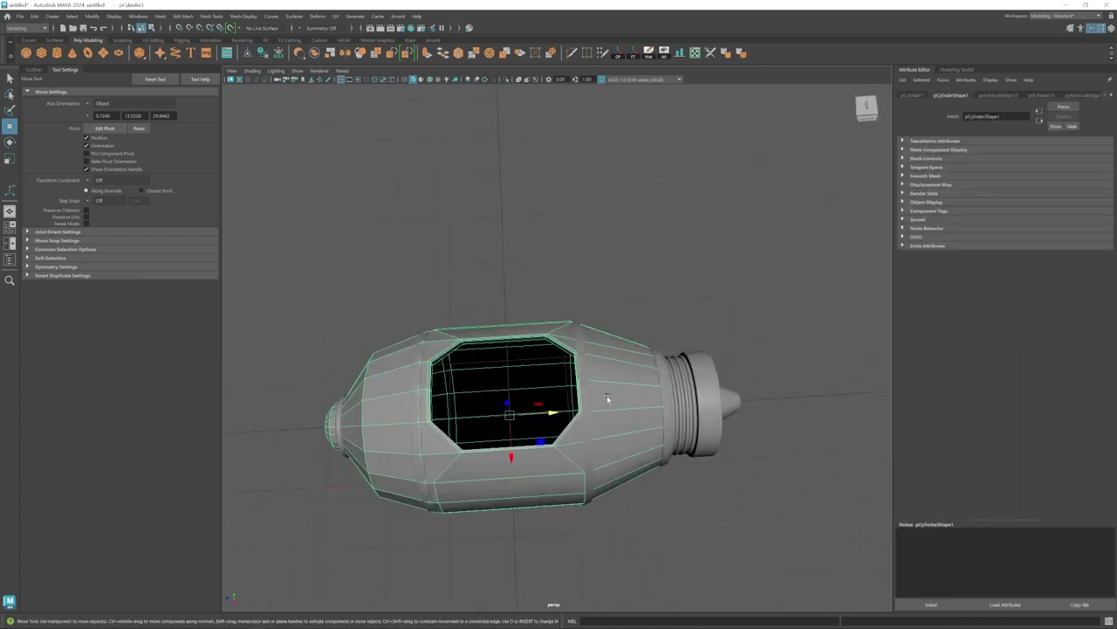
right_click_drag(606, 399, 606, 428)
scroll(613, 345, "up", 3)
mouse_move(613, 345)
right_mouse_down()
mouse_move(640, 320)
mouse_move(611, 351)
right_mouse_up()
left_click(506, 80)
Extract the faces directly behind the cockpit opening as a separate piece and hide the rest of the isolated shell.
left_click(613, 349)
left_click(611, 373, "shift")
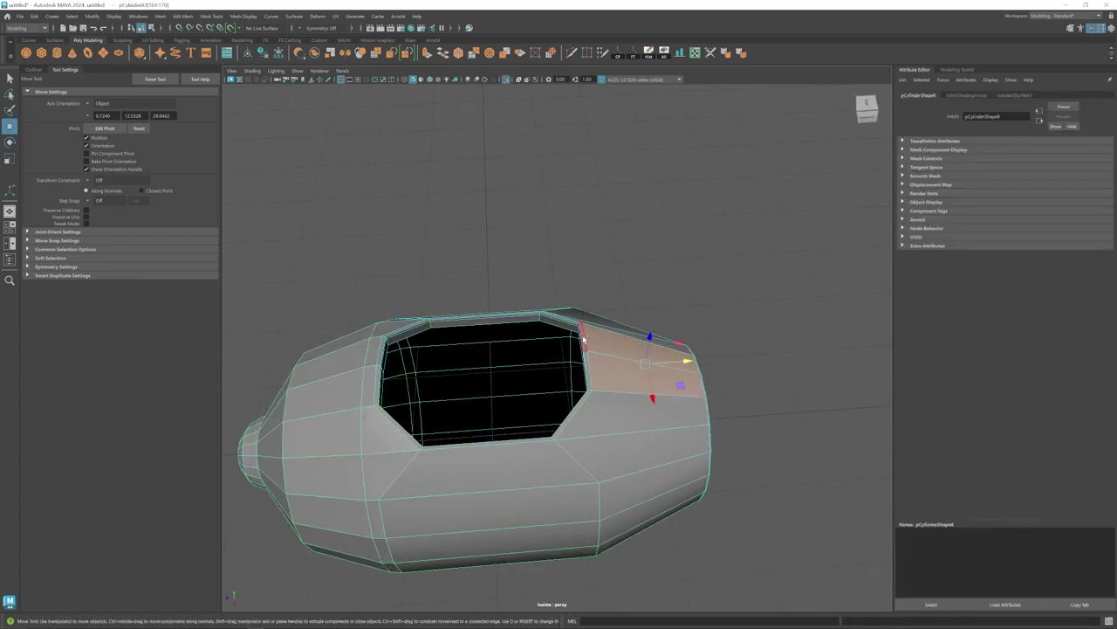
left_click_drag(606, 353, 623, 355, "alt")
left_click(183, 17)
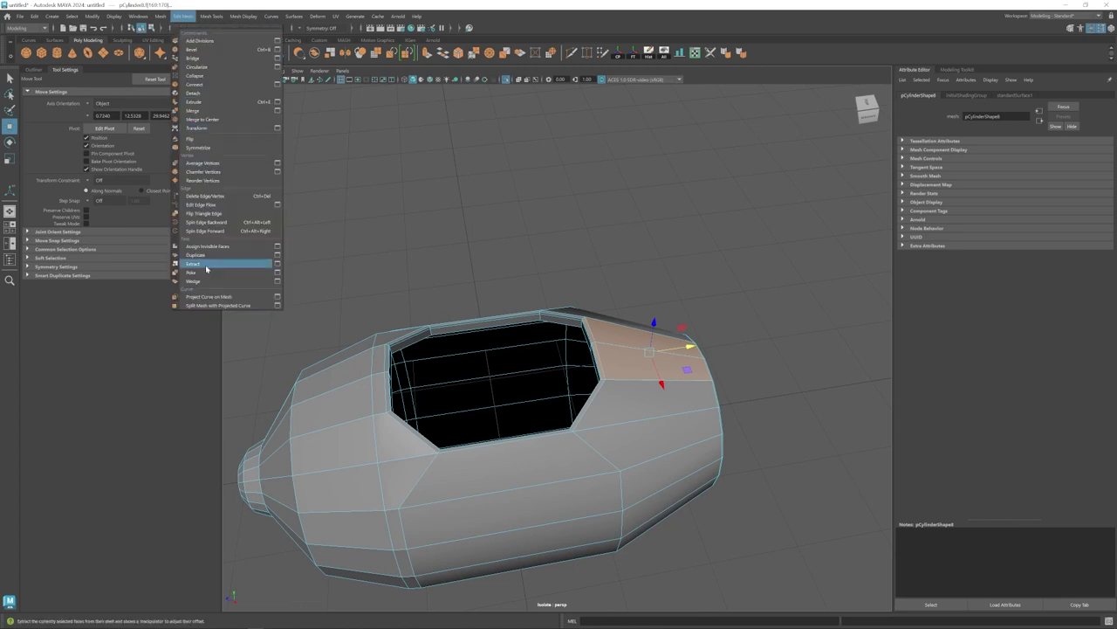
left_click(207, 265)
left_click(641, 421)
key("h")
left_click(645, 362)
key("w")
left_click(506, 80)
Extrude the extracted faces behind the cockpit upward to form a raised fin.
left_click_drag(550, 271, 594, 310, "alt")
right_click_drag(603, 316, 559, 316)
left_click_drag(633, 315, 676, 357)
left_click_drag(611, 340, 605, 367, "alt")
right_click_drag(585, 332, 585, 367)
left_click_drag(625, 292, 599, 339)
key("ctrl+e")
left_click_drag(594, 276, 594, 225)
Scale the fin's top faces narrower across the hull so its sides taper upward.
key("r")
left_click_drag(594, 225, 638, 341, "alt")
left_click(89, 104)
left_click(105, 112)
left_click_drag(653, 286, 638, 282)
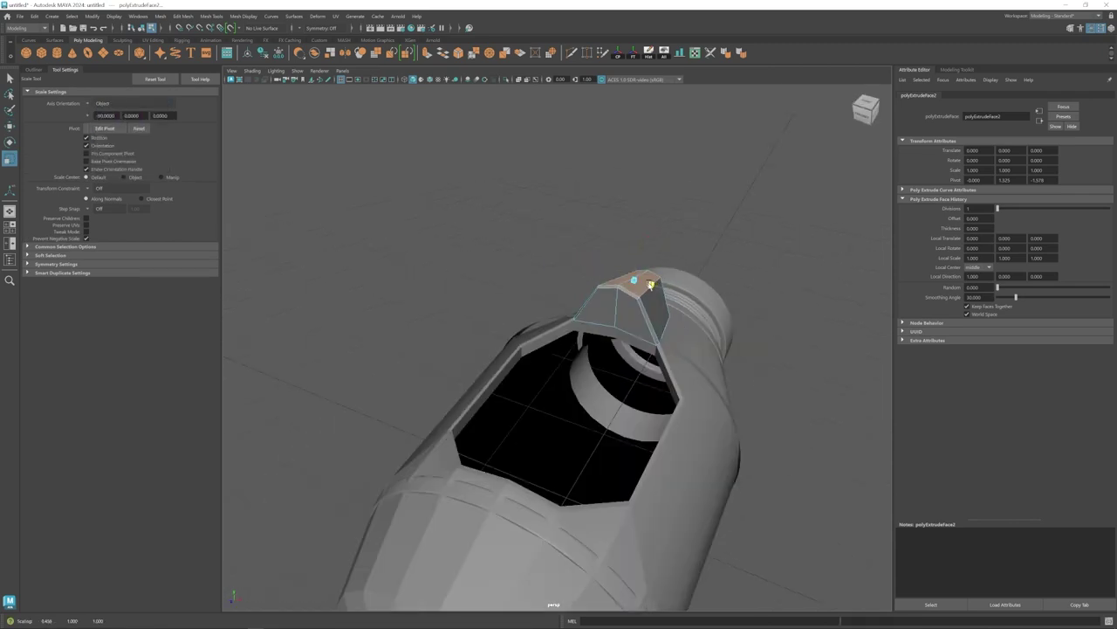
left_click_drag(637, 340, 593, 287, "alt")
Smooth the hull, then insert an edge loop around the fin's base and smooth the fin.
left_click(589, 398)
key("3")
left_click(602, 277)
left_click(571, 54)
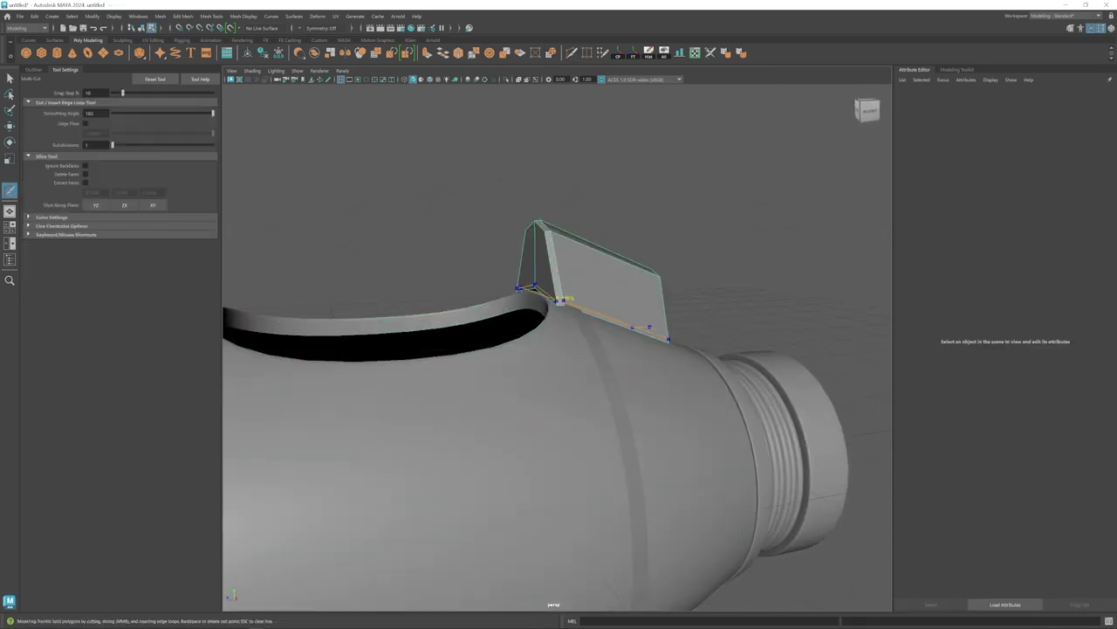
left_click(561, 300, "ctrl")
key("3")
key("1")
key("w")
left_click_drag(594, 276, 593, 269)
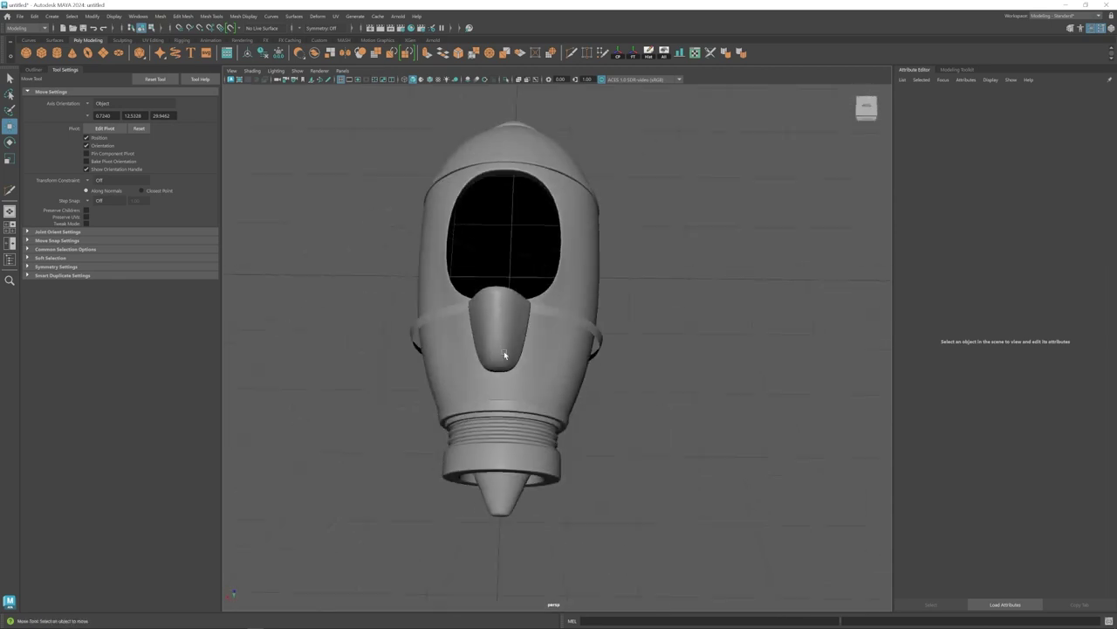
Scale the vertices at the fin's rear end to adjust its taper.
left_click(536, 369)
key("r")
scroll(549, 427, "up", 5)
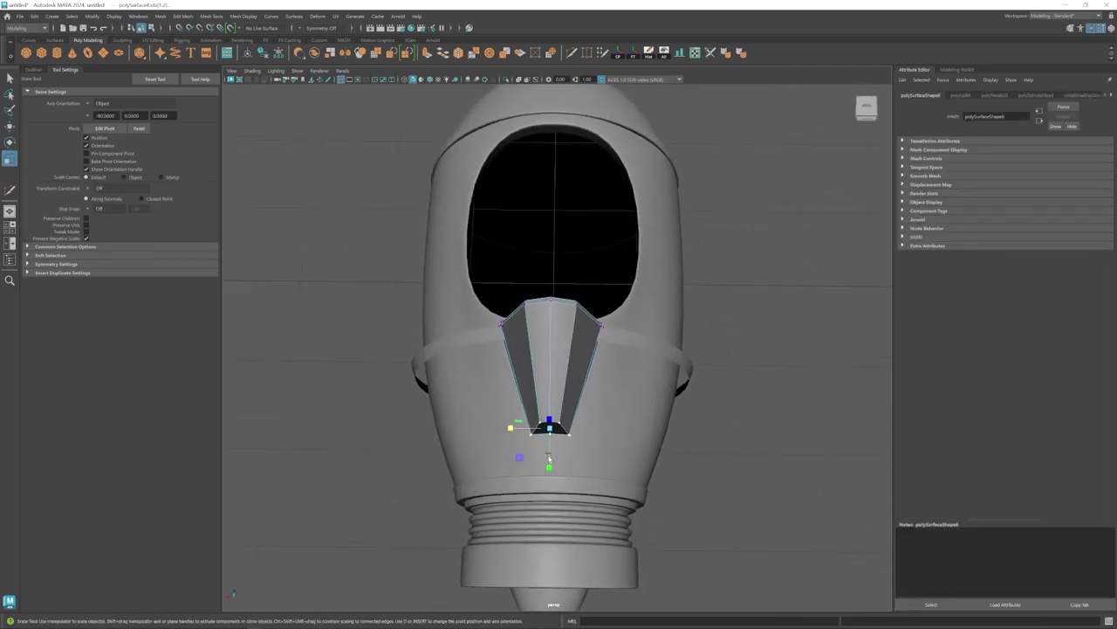
left_click(549, 428)
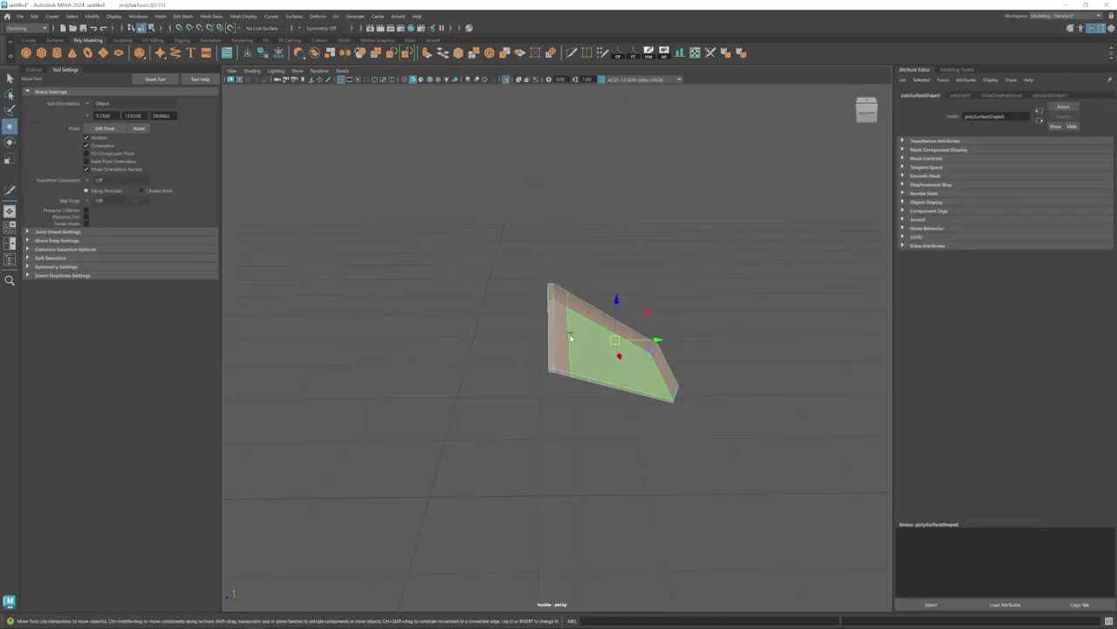
Separate the narrow face band near the fin's front as a strip in line with the hull's rear band.
left_click(470, 345)
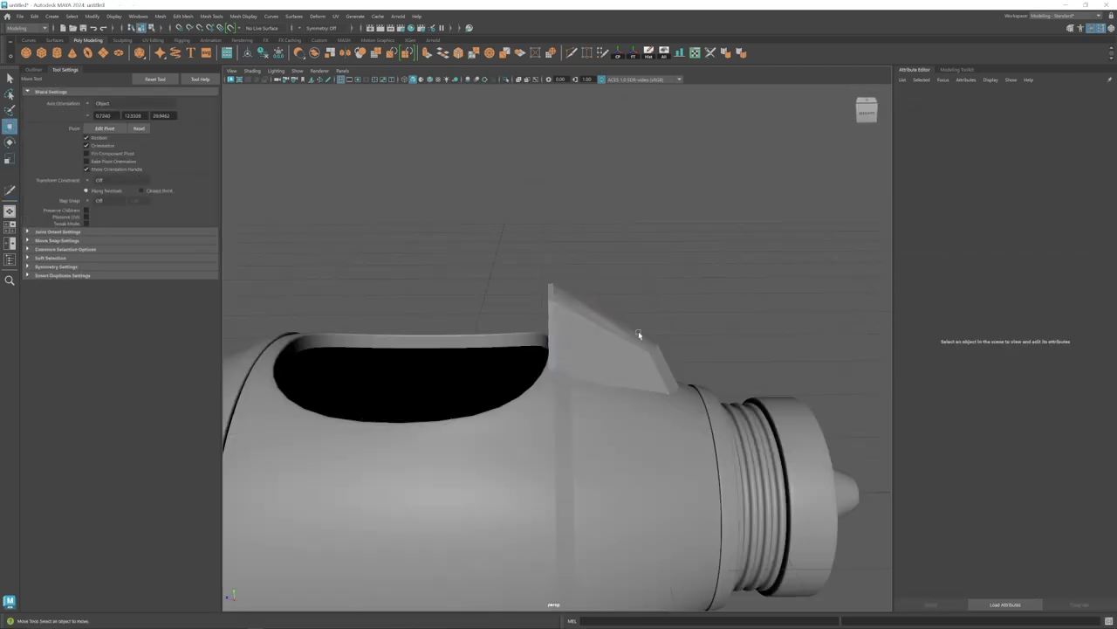
left_click(512, 302)
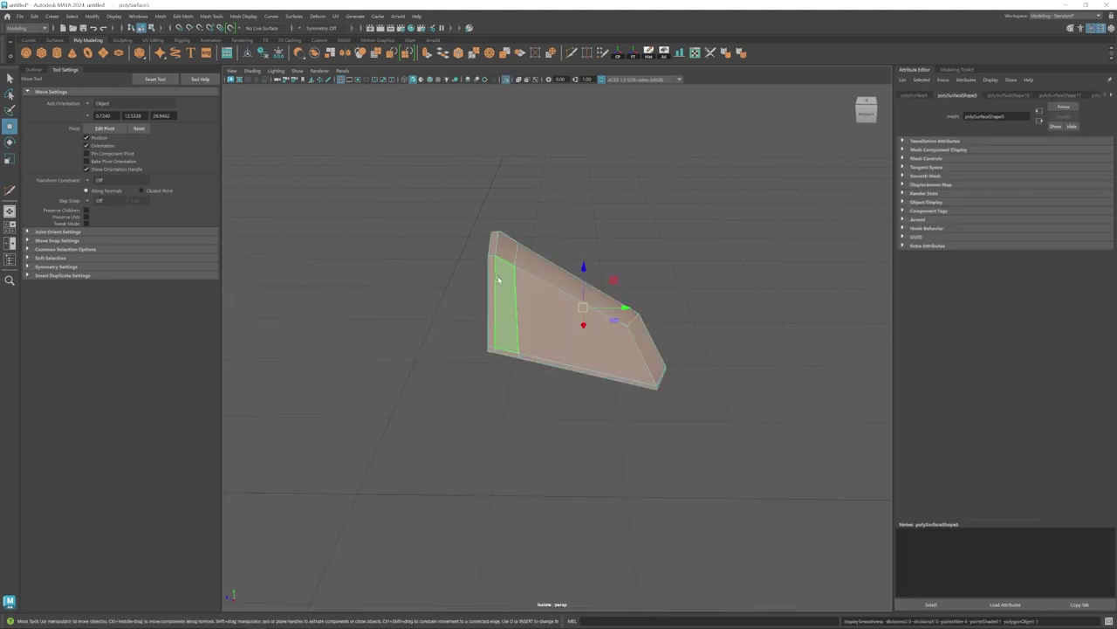
left_click(183, 16)
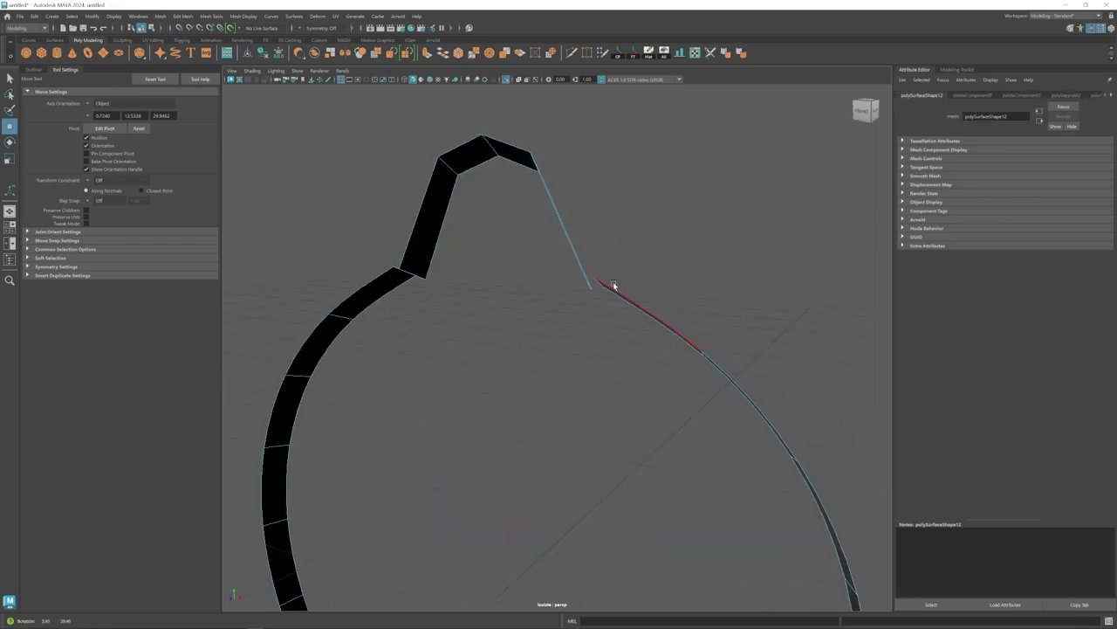
left_click_drag(614, 286, 639, 303, "alt")
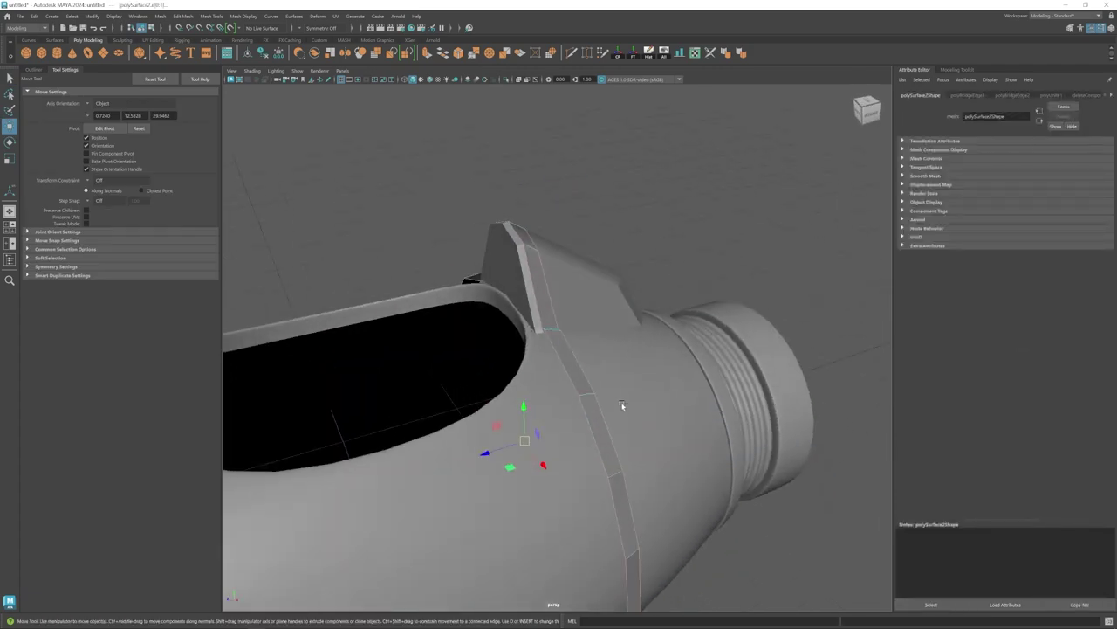
Extrude the border edges of the combined hull-and-fin strip and scale them to give the strip thickness.
key("ctrl+e")
key("r")
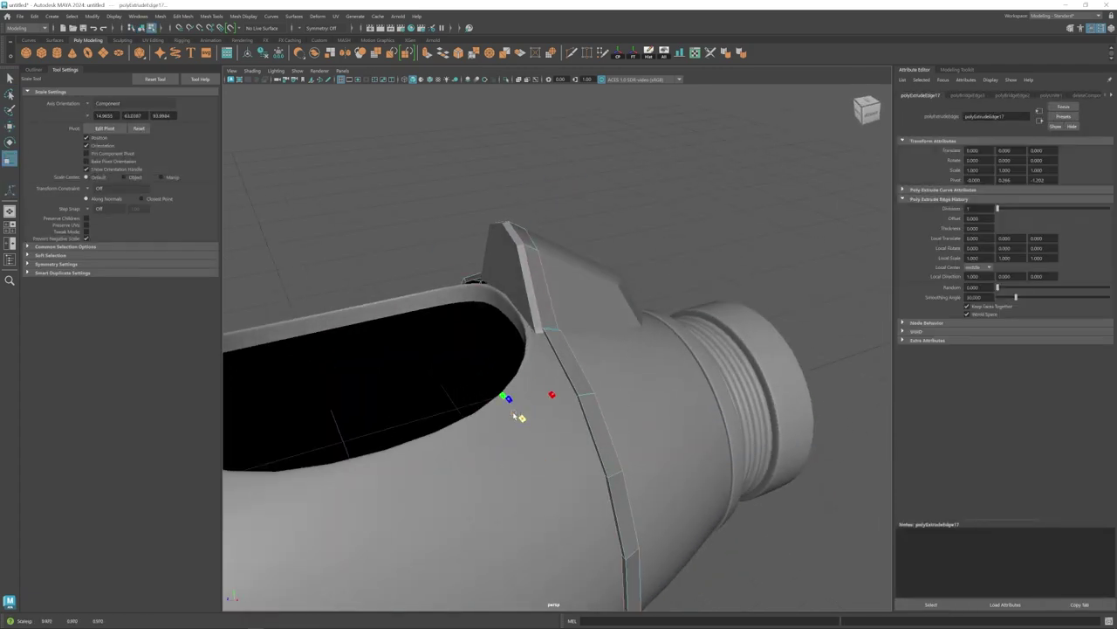
left_click_drag(508, 403, 352, 251, "alt")
right_click_drag(423, 352, 476, 310)
left_click_drag(611, 440, 487, 405, "alt")
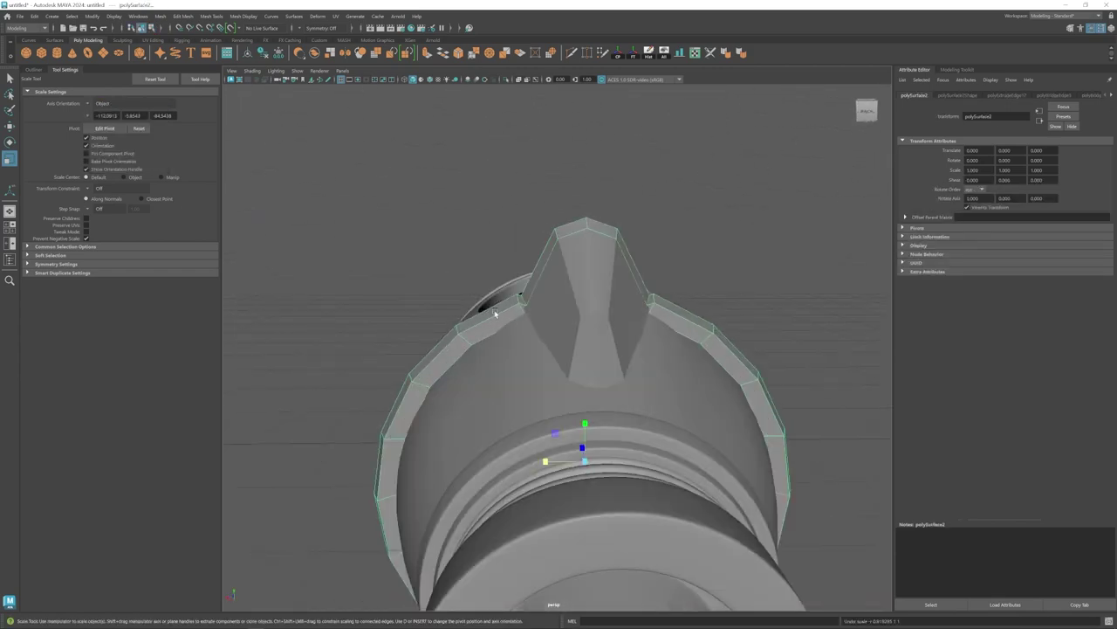
Move the strip's upper side vertices vertically on both sides of the fin to fit the hull.
left_click_drag(495, 312, 501, 284, "alt")
right_click_drag(534, 349, 494, 352)
left_click_drag(494, 352, 489, 344, "alt")
left_click_drag(447, 320, 485, 360)
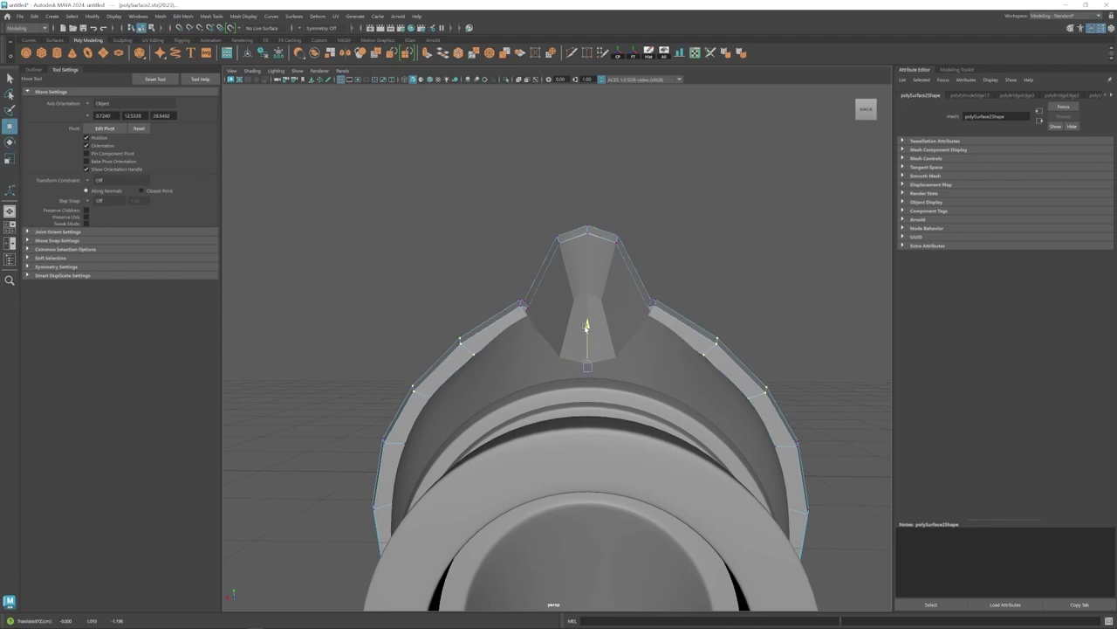
left_click_drag(541, 341, 688, 366, "alt")
Scale groups of the strip's vertices around the fin's arch and sides to refine its fit.
left_click_drag(467, 200, 559, 279, "shift")
key("r")
left_click_drag(563, 282, 571, 282)
left_click_drag(742, 432, 651, 416, "alt")
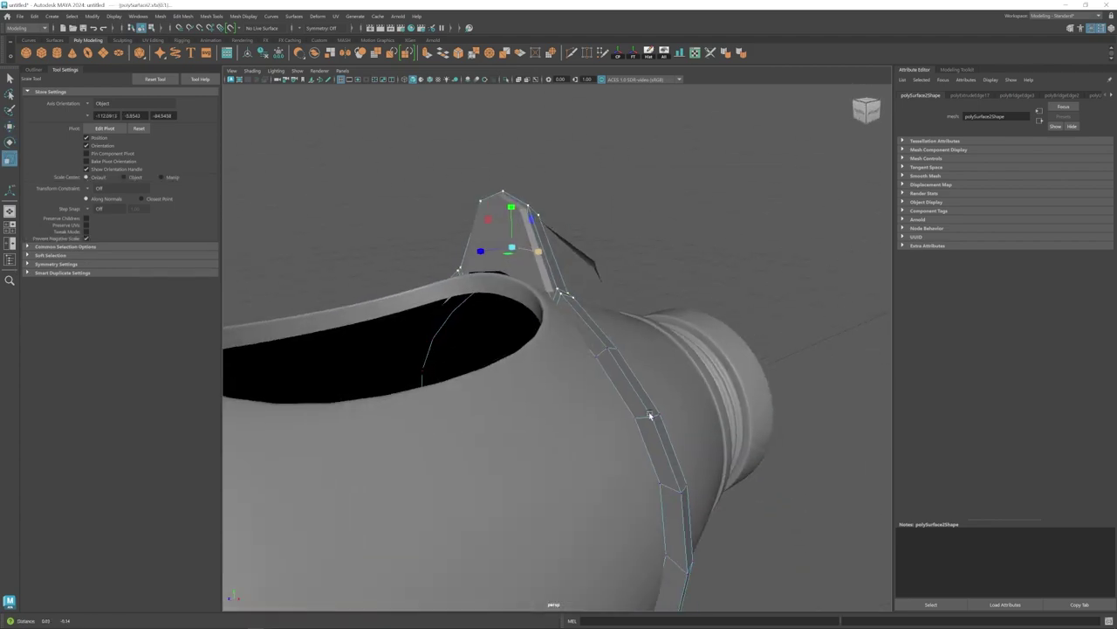
key("w")
double_click(567, 342)
left_click_drag(386, 186, 563, 392, "ctrl")
key("r")
left_click_drag(530, 392, 572, 362)
key("w")
Bevel the edges of the strip that runs around the hull and over the fin.
left_click(459, 347)
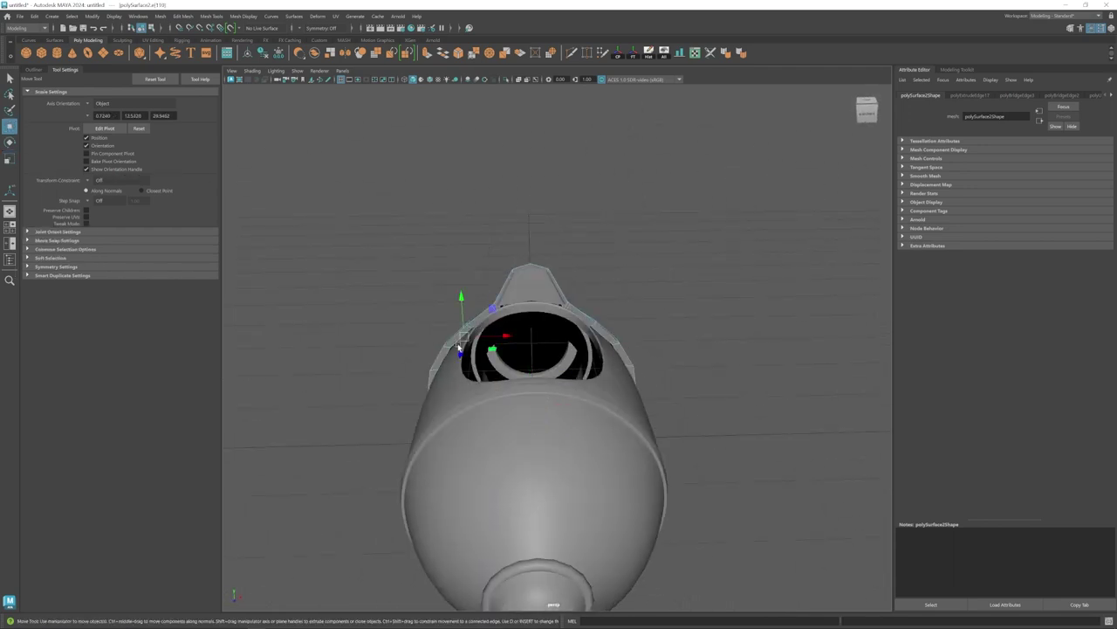
left_click_drag(734, 375, 622, 324, "alt")
left_click(182, 16)
left_click(199, 48)
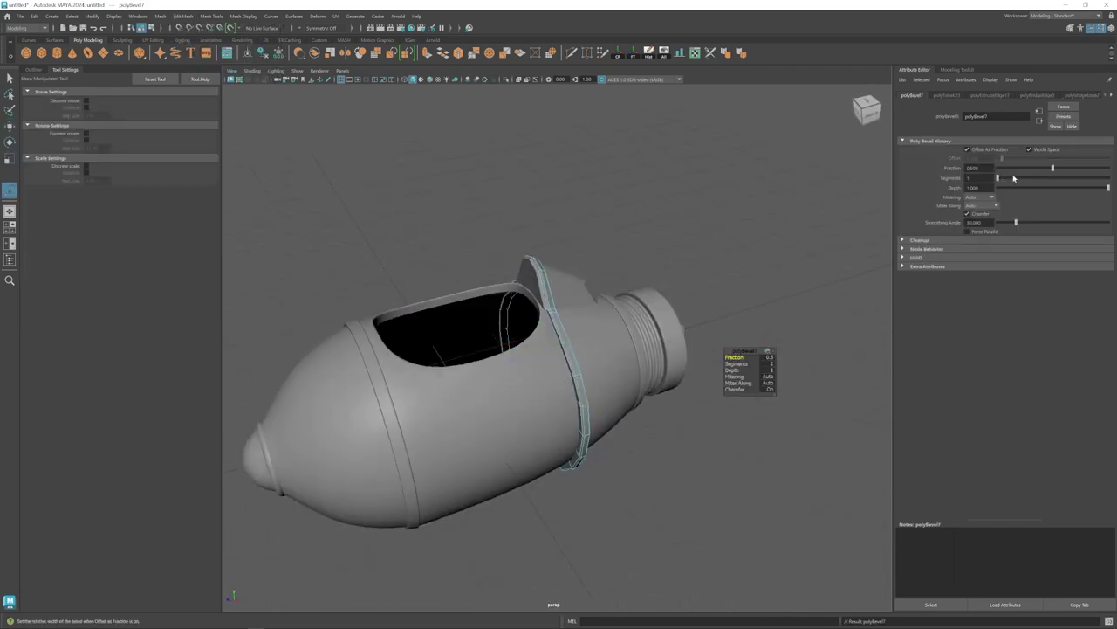
scroll(548, 238, "up", 3)
key("w")
Move the fin's rear base vertices vertically to meet the hull, with the fin shown smoothed.
left_click(521, 252)
left_click(518, 291)
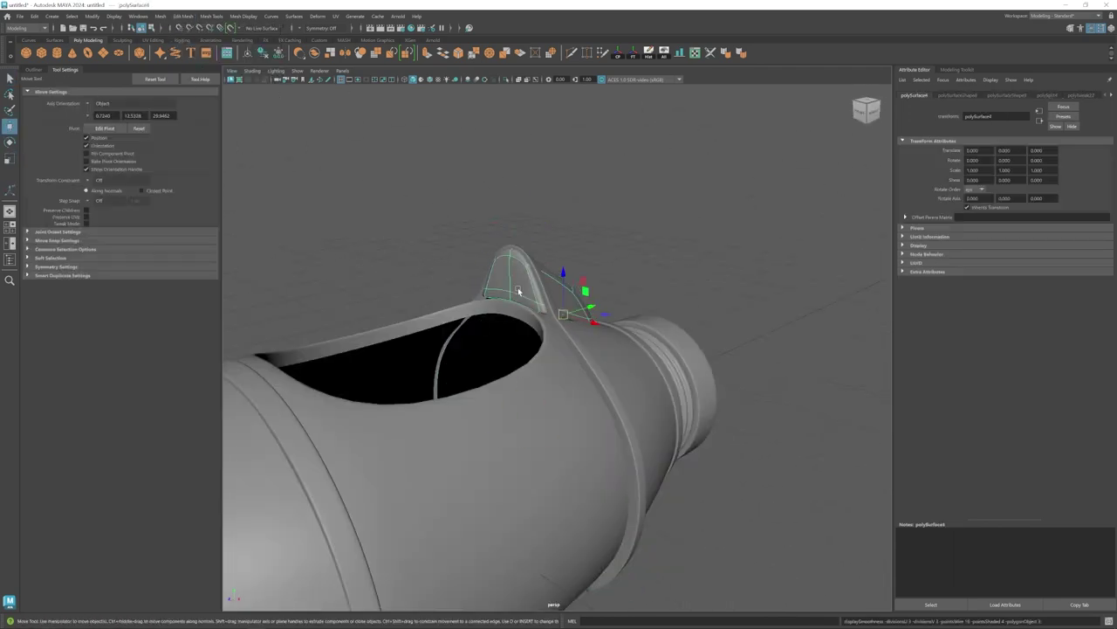
left_click(550, 336)
left_click_drag(611, 332, 570, 278, "alt")
left_click(563, 275)
scroll(570, 278, "up", 2)
right_click_drag(570, 278, 524, 279)
left_click_drag(720, 357, 680, 320)
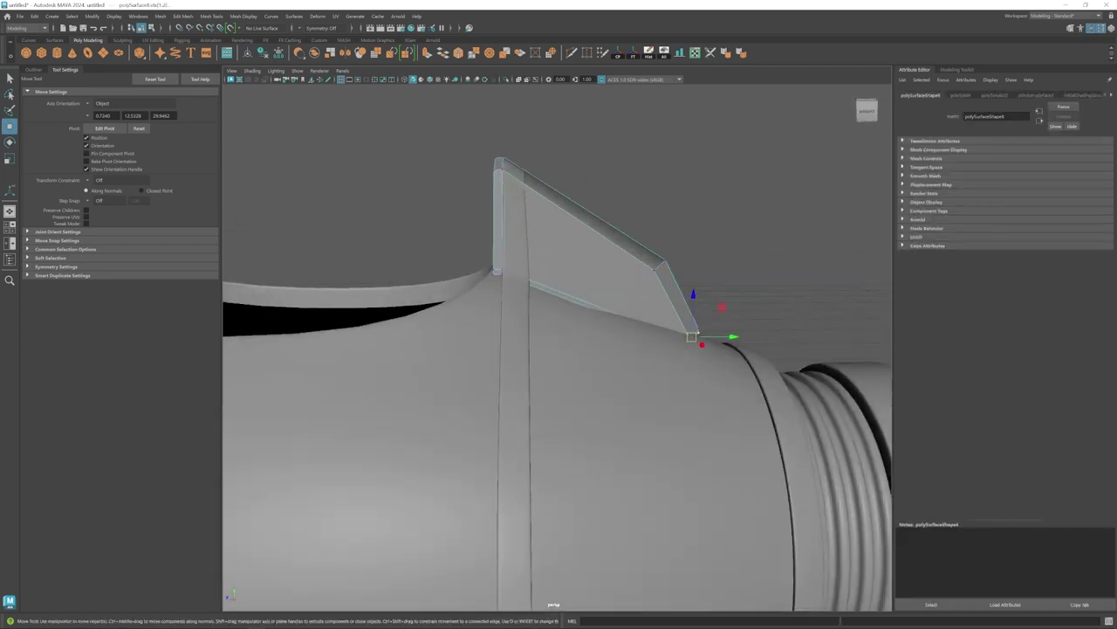
key("3")
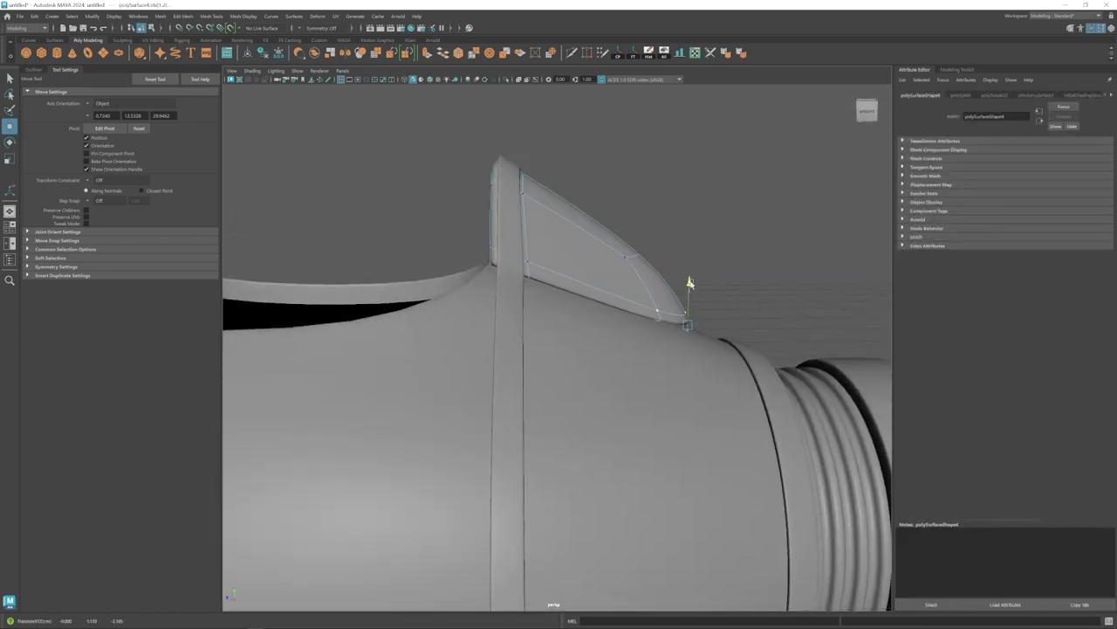
right_click_drag(663, 251, 698, 214)
left_click(699, 213)
Insert edge loops across the long sides of the open box surrounding the cockpit opening.
scroll(524, 382, "down", 6)
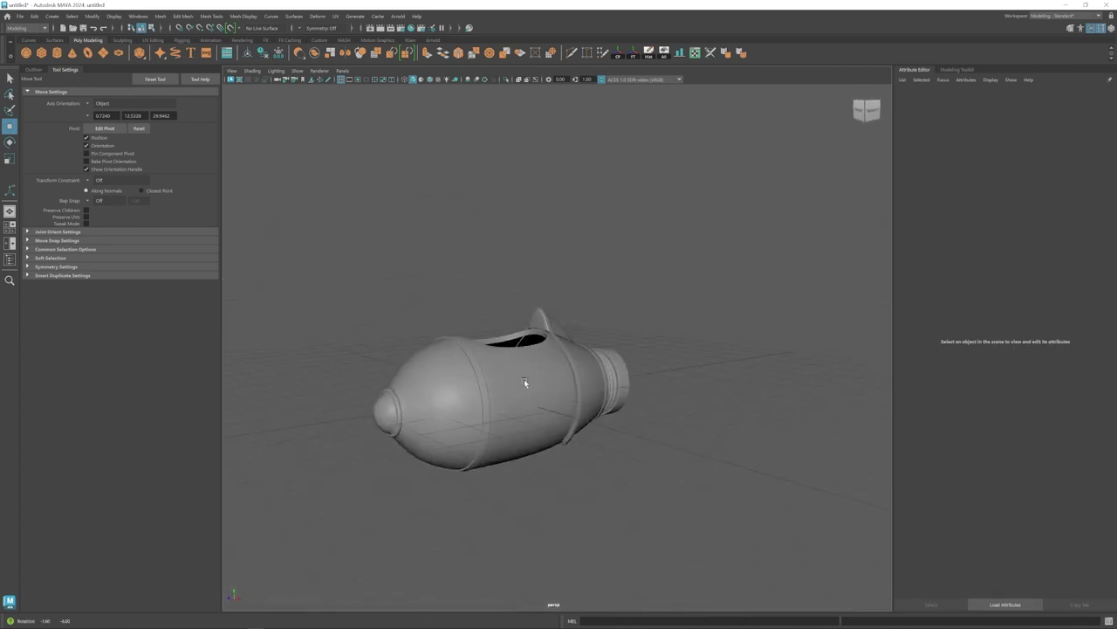
scroll(525, 383, "up", 4)
left_click_drag(536, 391, 581, 409, "alt")
scroll(548, 382, "down", 2)
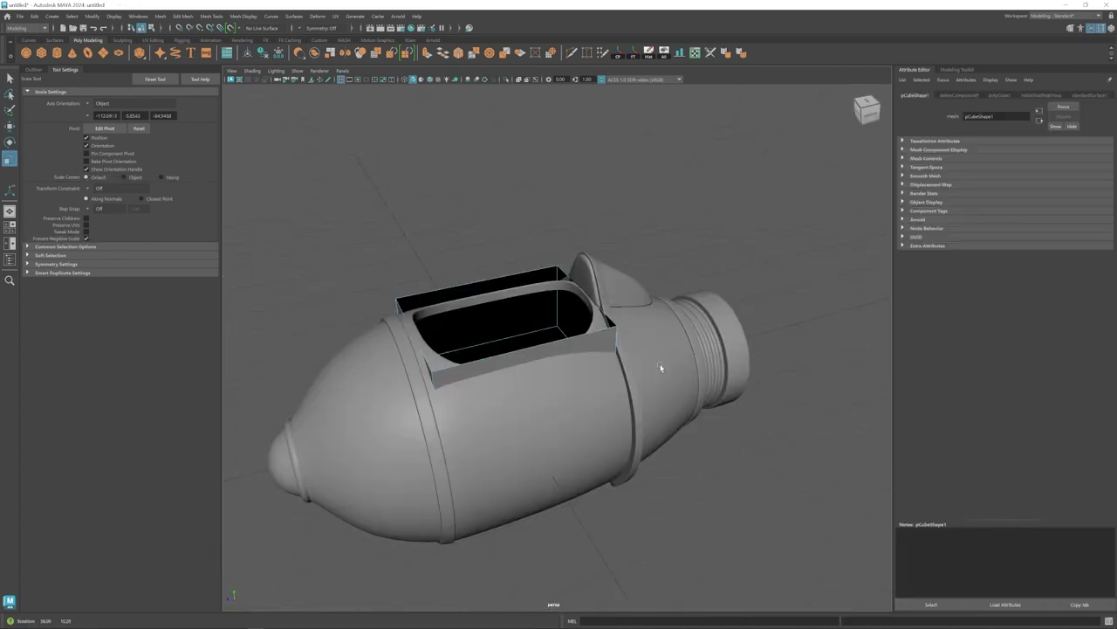
left_click(211, 16)
left_click(237, 84)
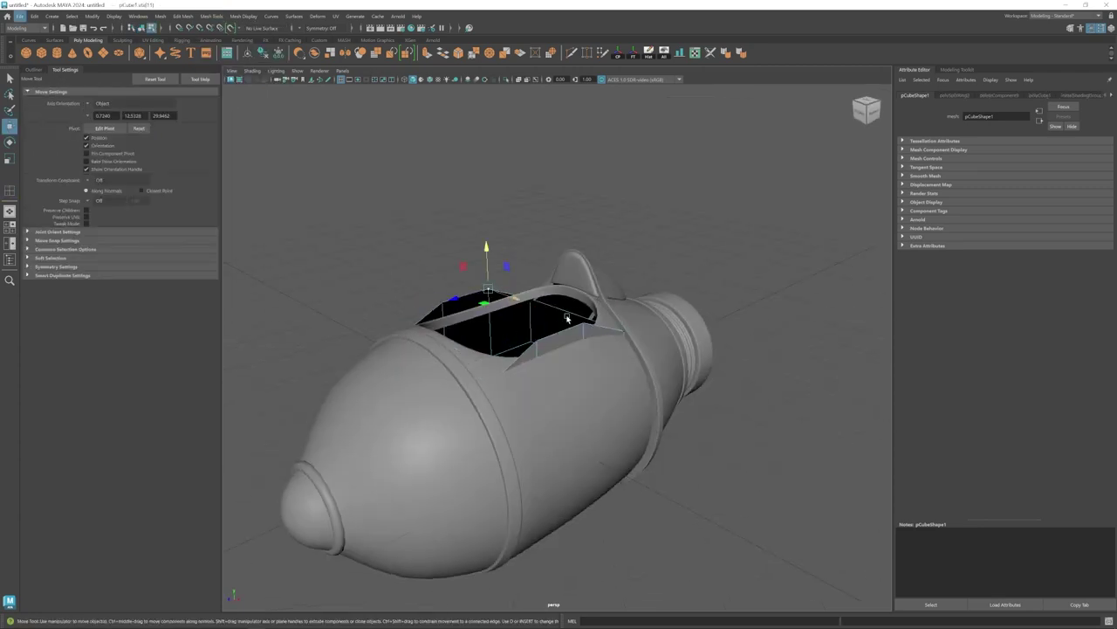
Scale and move the edge loops of the cockpit box so it fits inside the hull, with the box shown smoothed.
key("r")
left_click_drag(567, 318, 524, 344, "alt")
key("w")
key("3")
Insert a single edge loop lengthwise along the cockpit box, with the number of edge loops set to 1.
left_click(190, 16)
left_click(237, 85)
double_click(94, 156)
type("1")
key("Return")
left_click(543, 320)
left_click(549, 335)
Reverse the normals of the cockpit box and display it smoothed as an inner tub.
key("r")
key("w")
left_click(244, 16)
left_click(250, 58)
key("3")
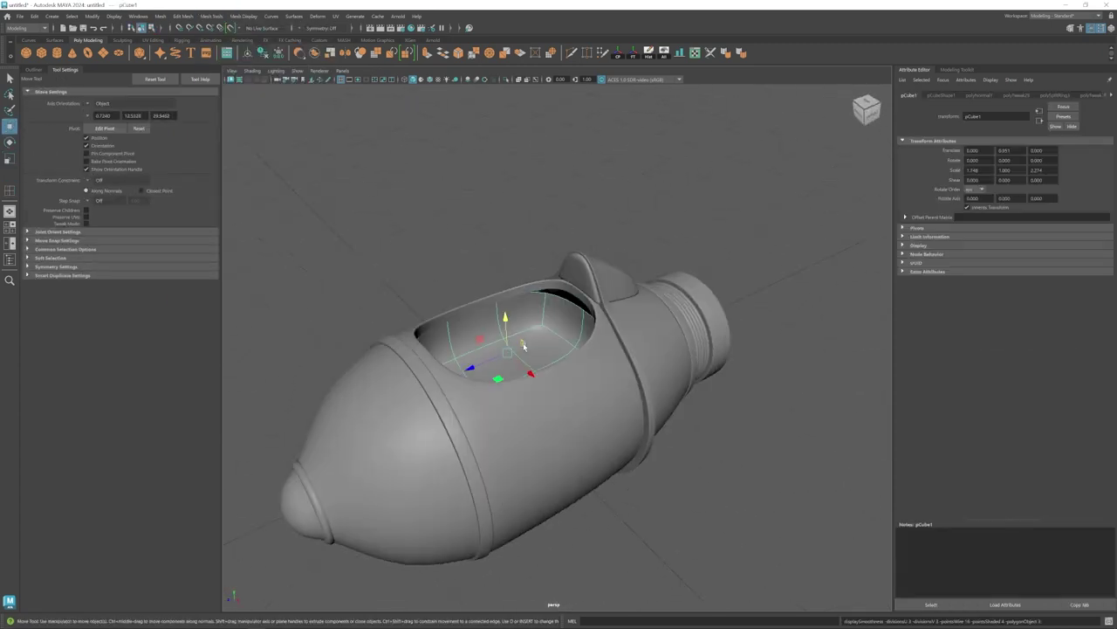
Raise the upper components of the cockpit tub at its ends to close the gaps beneath the opening's rim.
right_click_drag(524, 344, 524, 306)
double_click(564, 301)
left_click_drag(489, 324, 549, 332, "alt")
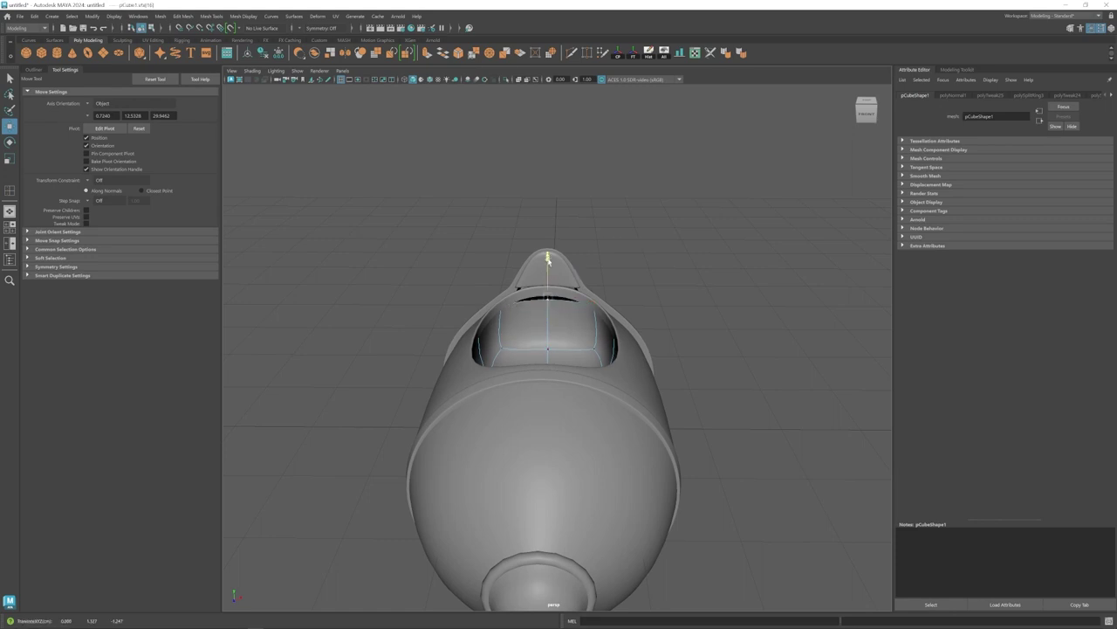
left_click_drag(549, 260, 549, 251)
left_click_drag(646, 288, 414, 336, "alt")
left_click(564, 238)
left_click_drag(563, 199, 564, 192)
left_click_drag(533, 358, 410, 295, "alt")
left_click_drag(659, 264, 660, 255)
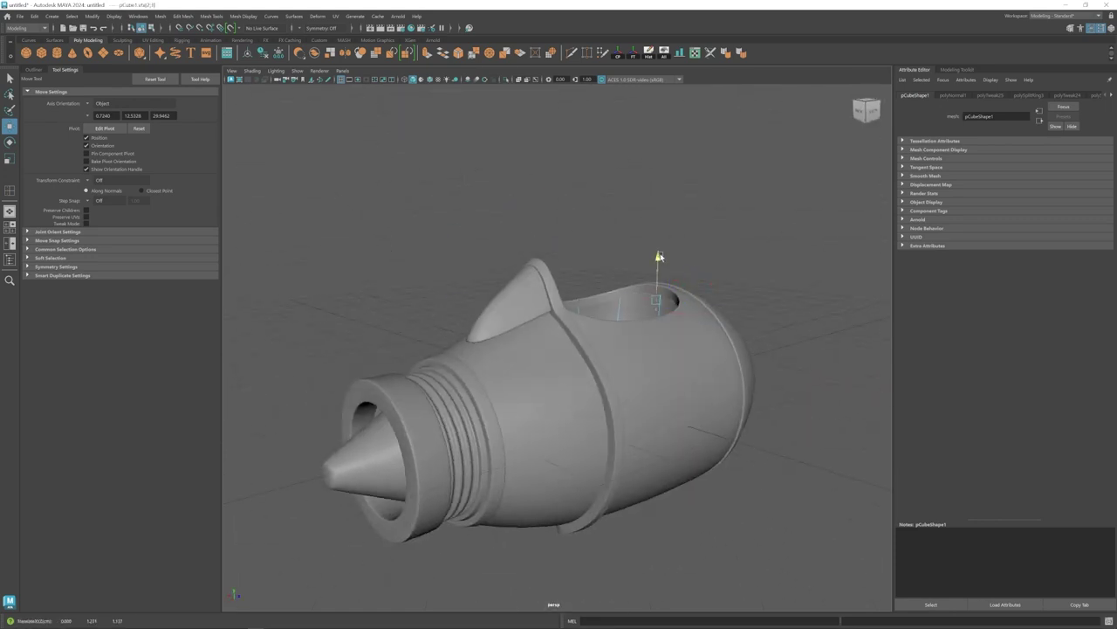
left_click(631, 309)
left_click_drag(631, 309, 514, 305, "alt")
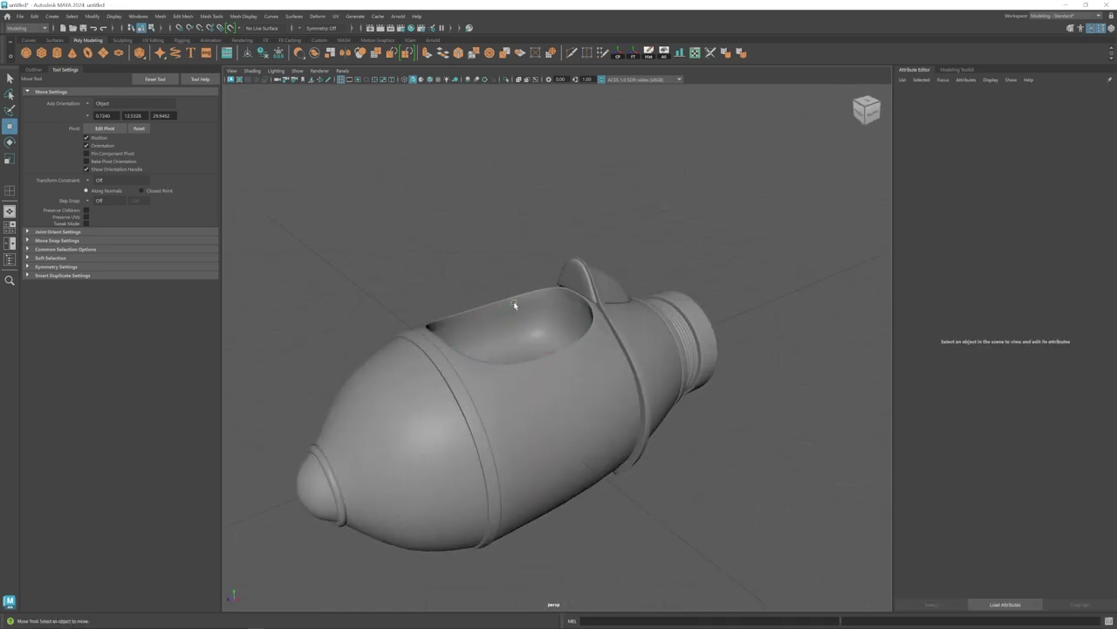
Extrude the border edges of the cockpit opening and move them down to form an inner lip.
left_click(514, 304)
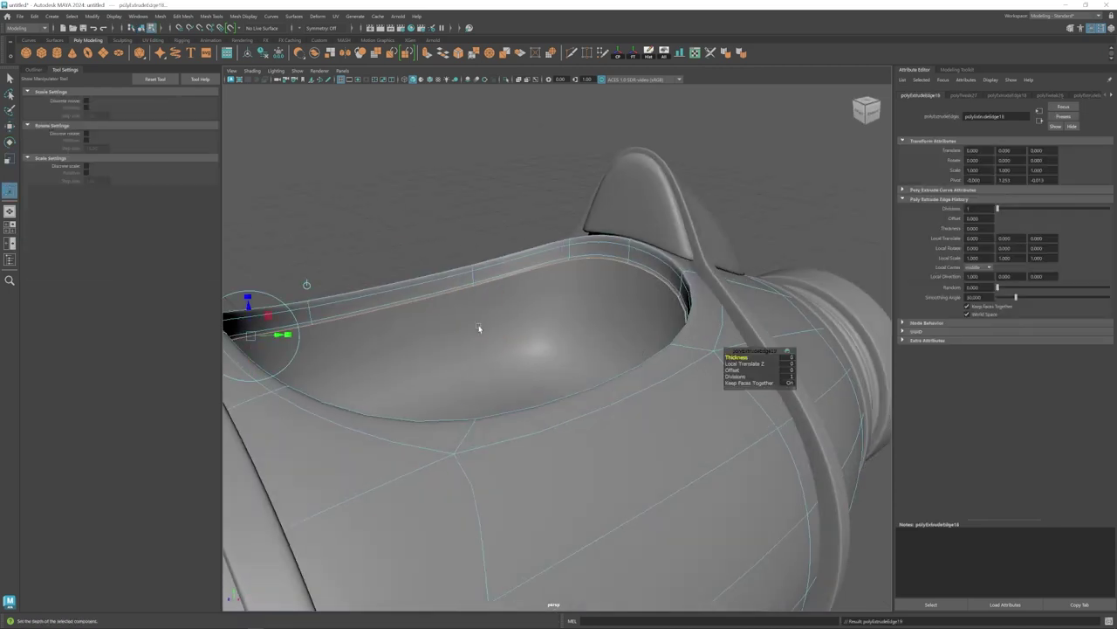
key("1")
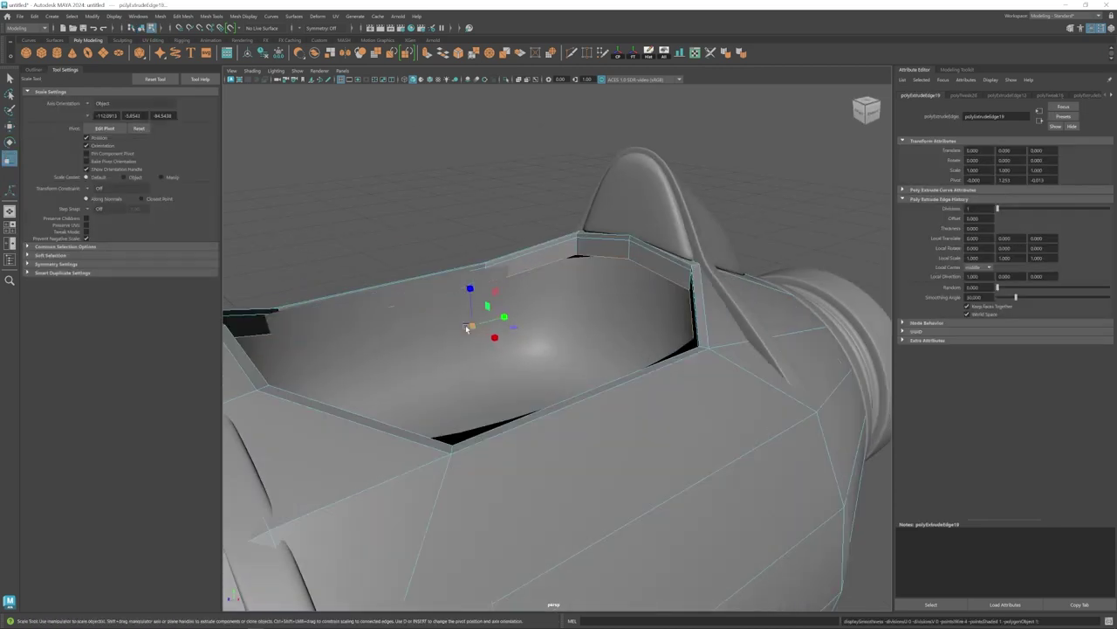
key("3")
key("t")
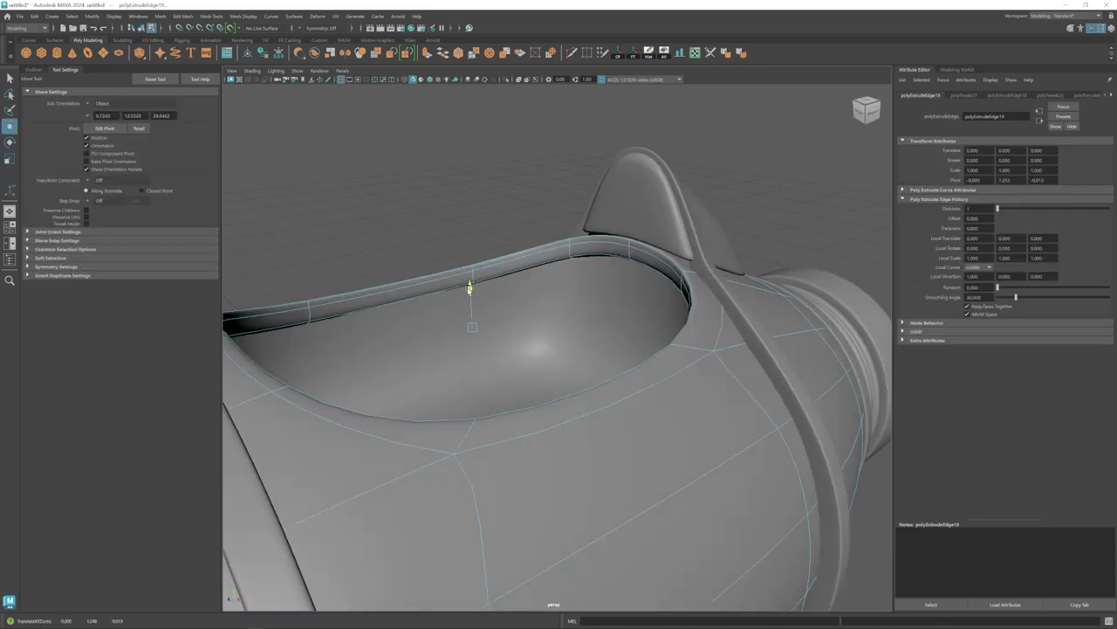
Bevel the edge loop around the rim of the cockpit opening.
key("1")
double_click(591, 250)
key("ctrl+b")
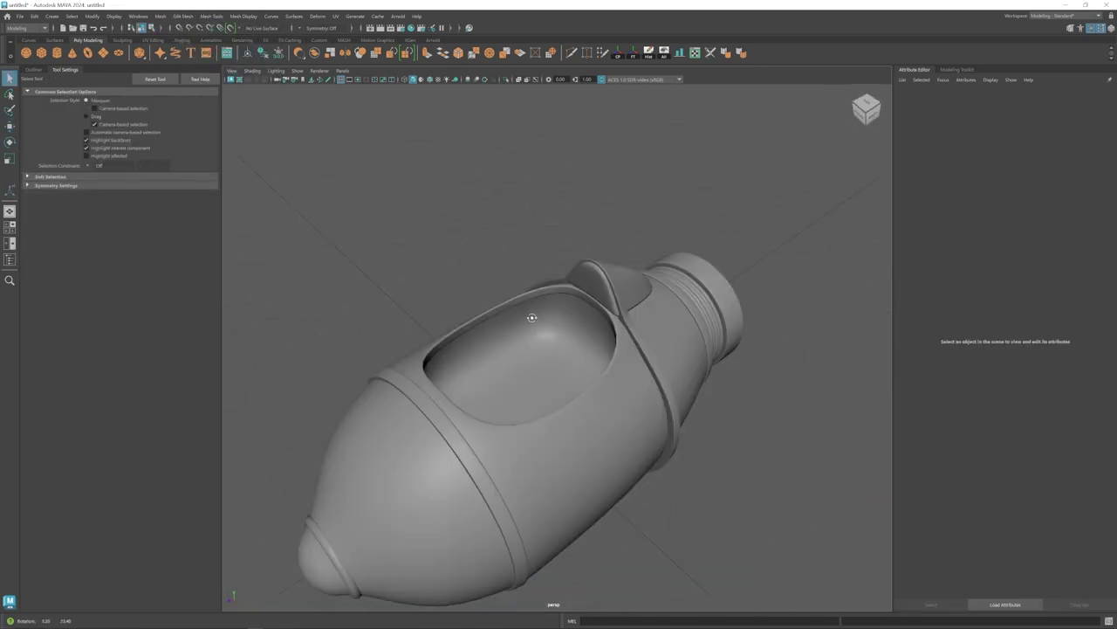
Insert an edge loop across the middle of the fin's sides with the Multi-Cut tool.
right_click_drag(531, 317, 631, 481, "alt")
left_click(627, 322)
left_click_drag(631, 481, 601, 325, "alt")
key("F10")
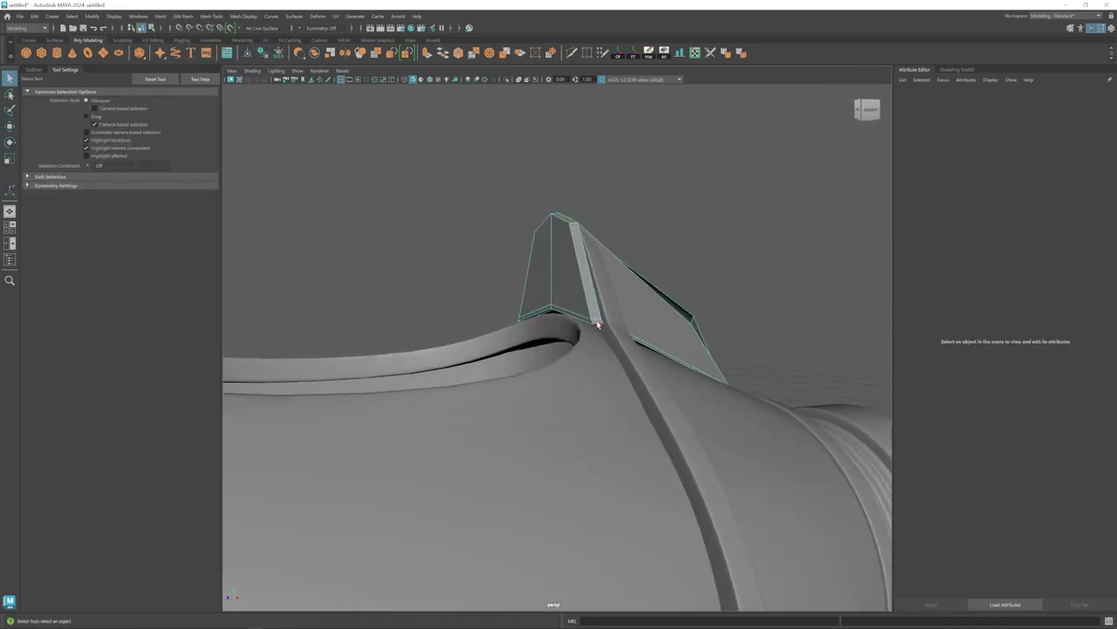
double_click(599, 326)
left_click_drag(367, 345, 491, 347, "alt")
key("3")
left_click_drag(594, 376, 544, 352, "alt")
left_click_drag(538, 291, 536, 322, "alt")
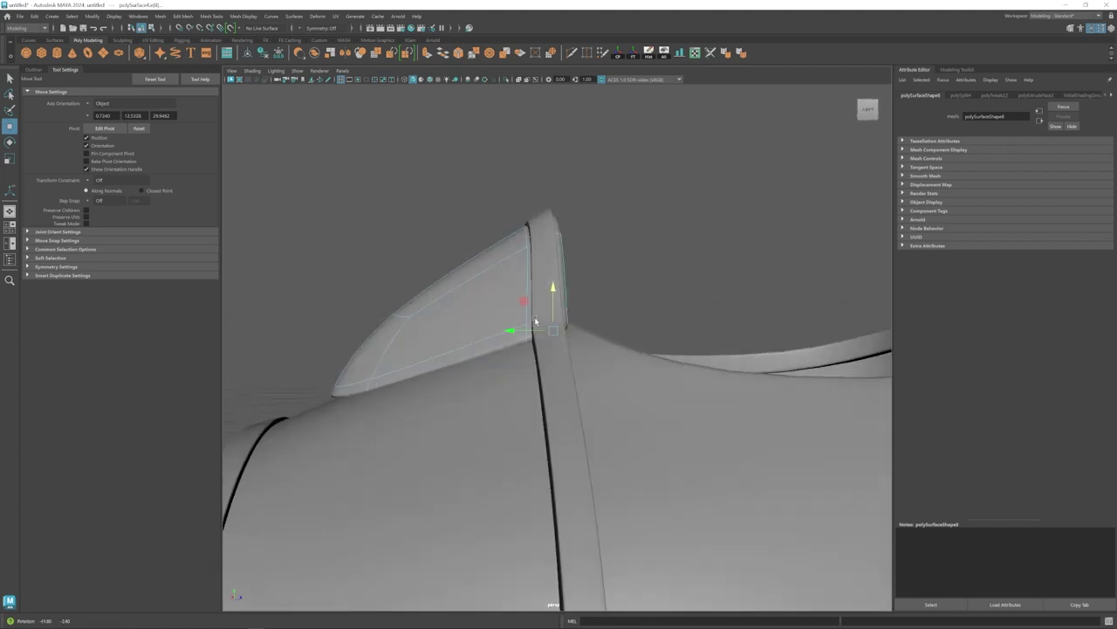
key("ctrl+shift+x")
left_click(467, 364, "ctrl")
Move the fin's lower middle and rear base vertices to follow the hull surface, with the fin shown smoothed.
key("w")
key("F9")
left_click_drag(432, 339, 471, 377)
key("3")
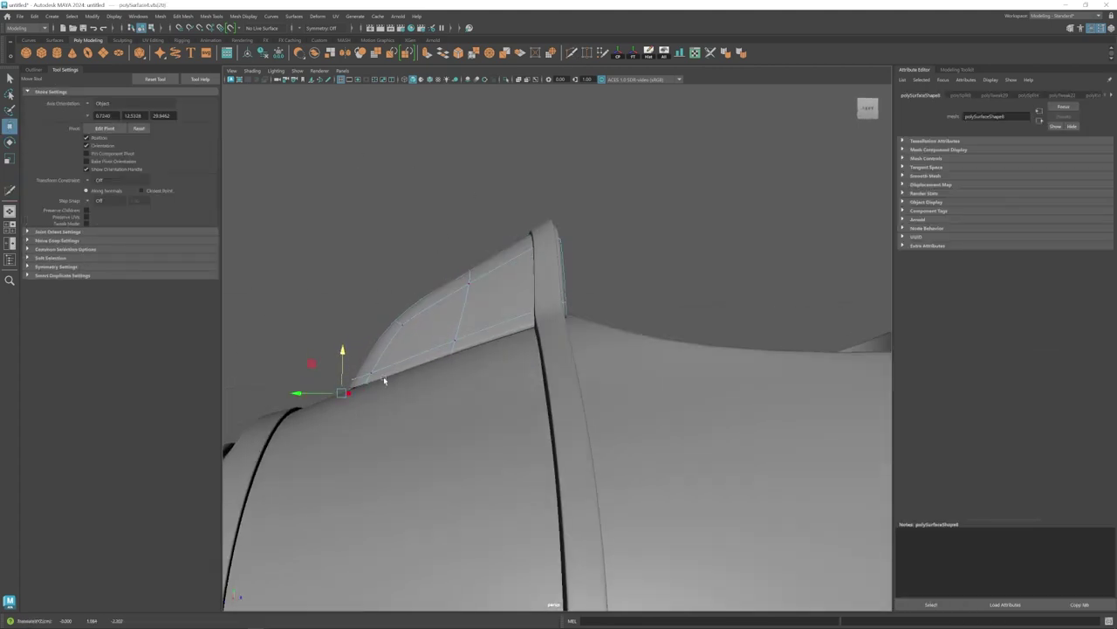
left_click_drag(384, 380, 731, 265, "alt")
left_click(731, 265)
Move the centre vertex of the fin's front base to meet the hull behind the cockpit.
scroll(568, 387, "down", 10)
left_click_drag(681, 349, 569, 387, "alt")
scroll(568, 375, "up", 10)
left_click(571, 355)
key("1")
key("F10")
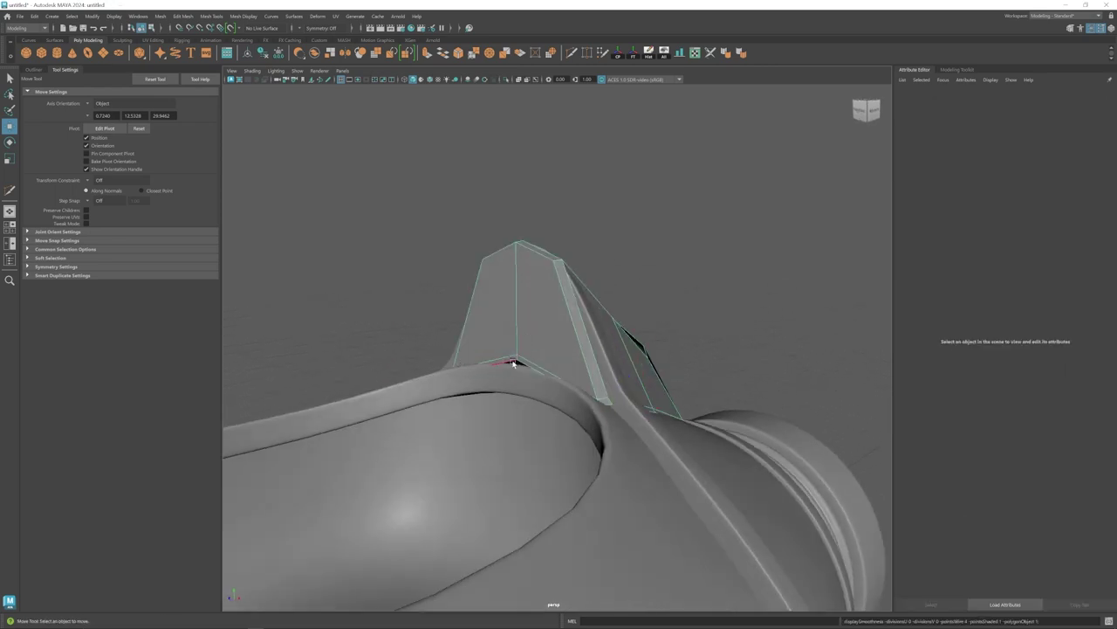
left_click(514, 361)
key("1")
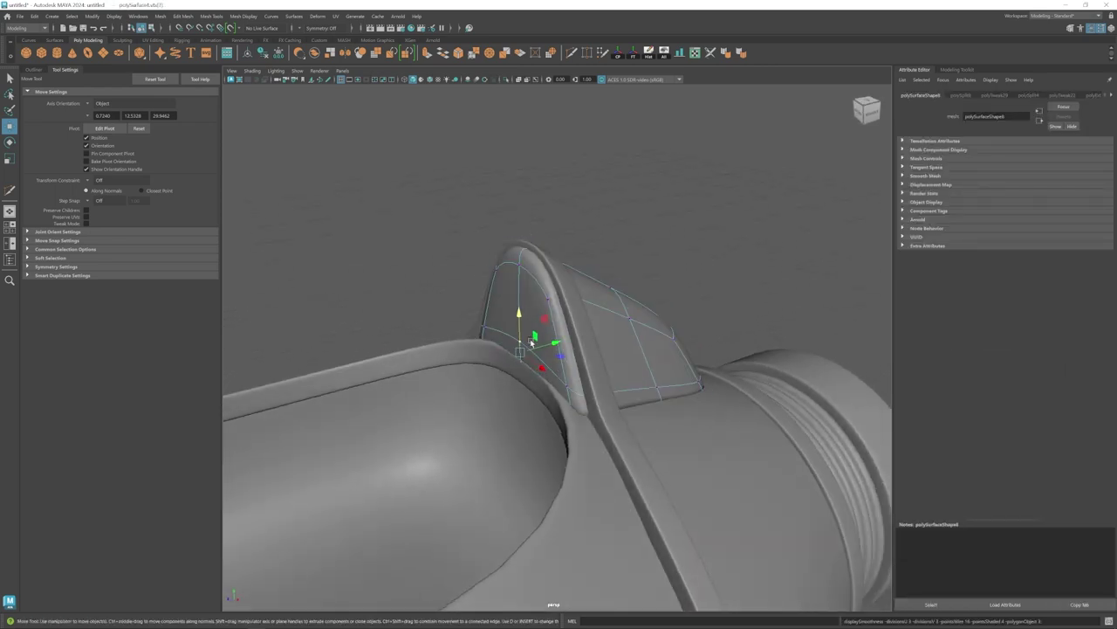
left_click(681, 262)
Scale groups of the strip's vertices sideways along the hull's flanks and the fin's base to seat it on the surface.
scroll(534, 411, "down", 10)
left_click_drag(534, 411, 686, 427, "alt")
left_click(569, 424)
key("F9")
left_click_drag(382, 531, 658, 376)
left_click_drag(737, 432, 692, 452, "alt")
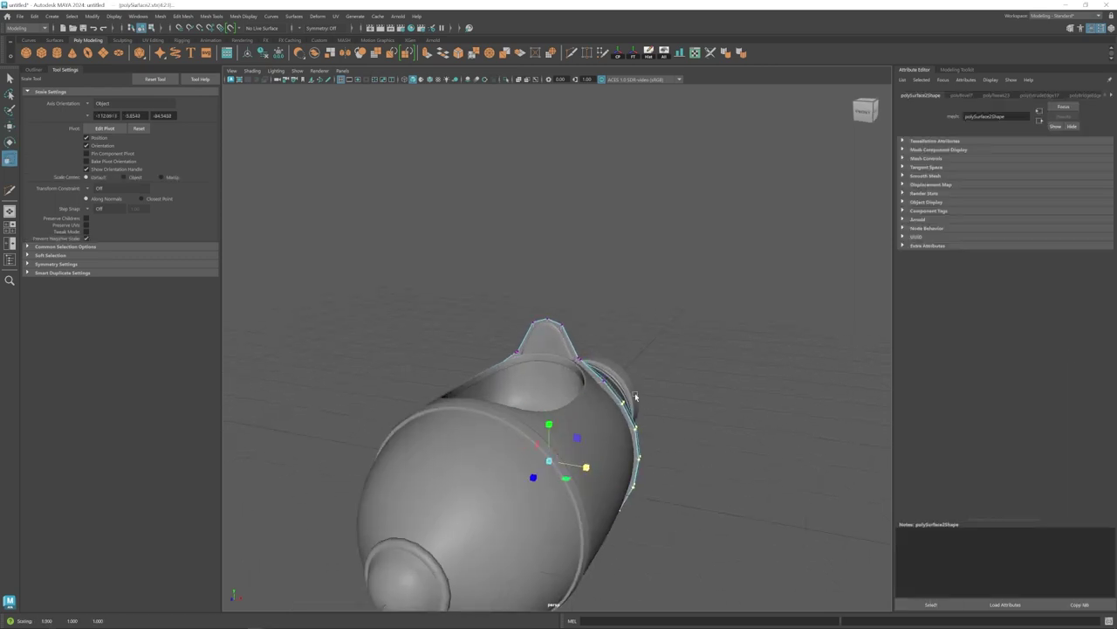
left_click_drag(636, 397, 593, 371)
left_click_drag(593, 371, 651, 349, "alt")
left_click_drag(477, 361, 508, 387, "shift")
left_click_drag(508, 387, 563, 411, "alt")
left_click_drag(586, 374, 584, 372)
left_click_drag(634, 401, 594, 401, "alt")
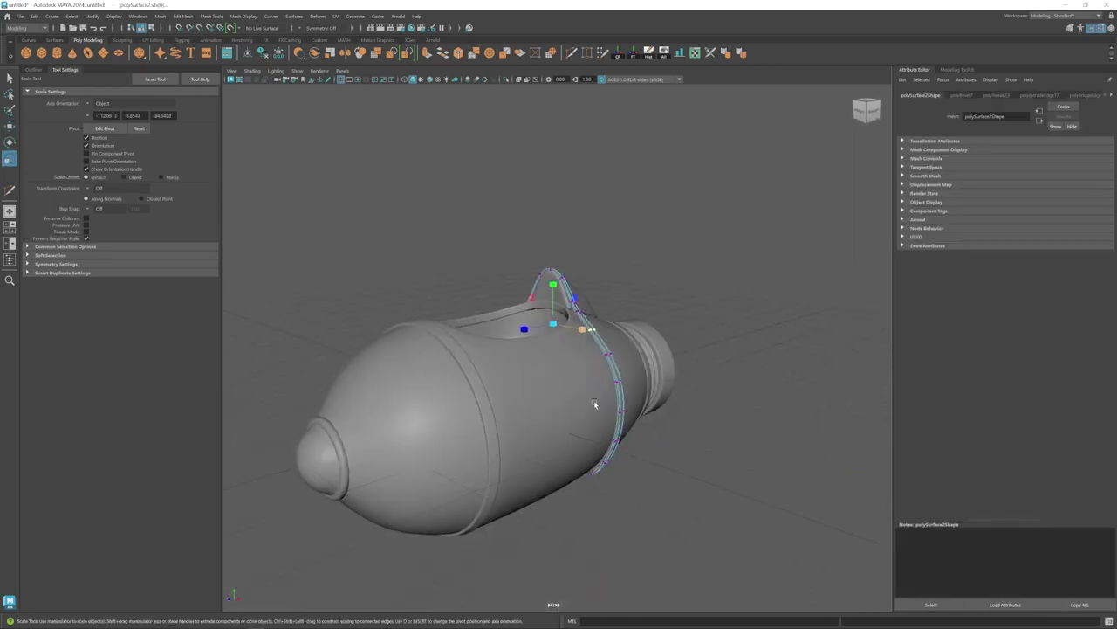
Delete the end-cap faces of the strip on the hull's underside.
left_click_drag(599, 487, 639, 439, "alt")
left_click(640, 446)
scroll(638, 436, "up", 3)
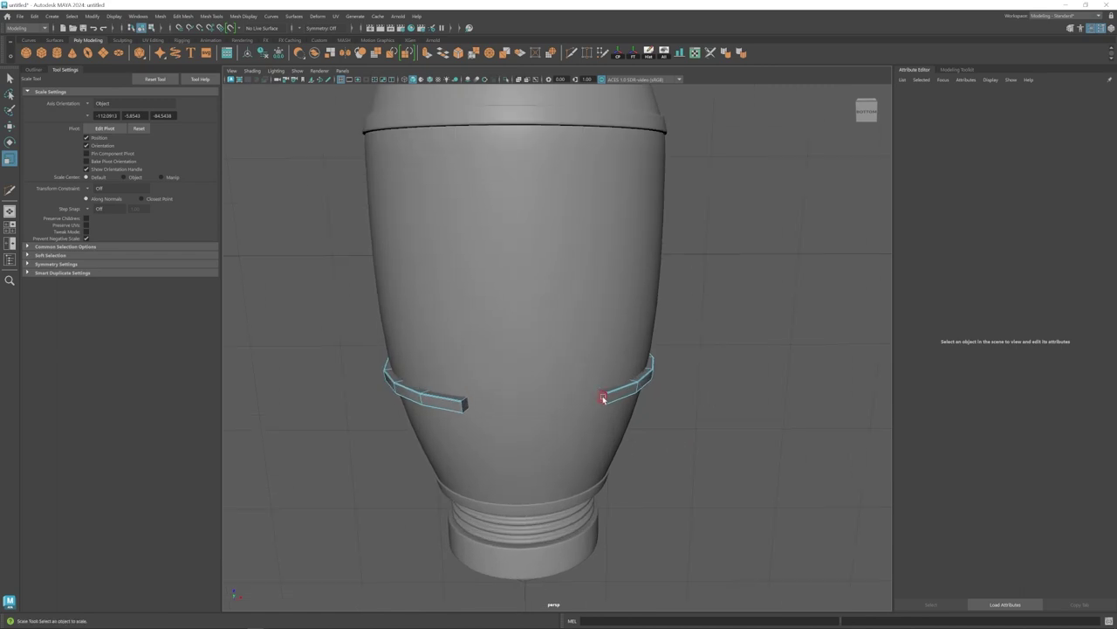
left_click(604, 397)
left_click_drag(604, 398, 616, 373, "alt")
key("F8")
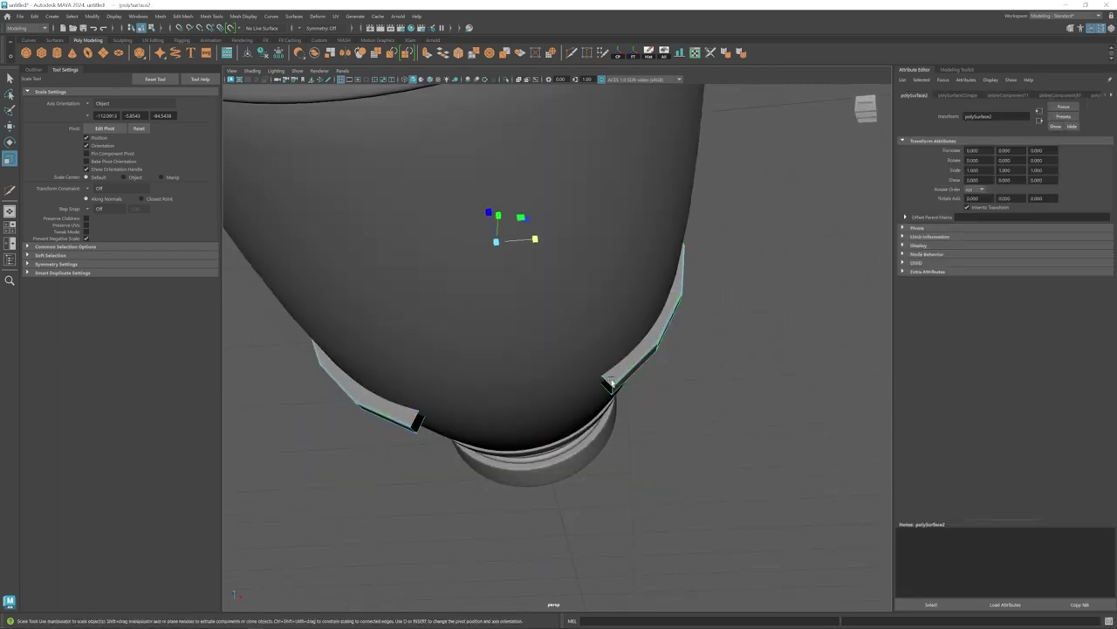
Isolate the strip to pick the border edges of one open end under the hull and extrude them.
key("w")
left_click(647, 368)
left_click(654, 346)
key("ctrl+1")
left_click_drag(657, 321, 674, 348, "alt")
key("F8")
left_click_drag(563, 322, 704, 193)
key("ctrl+1")
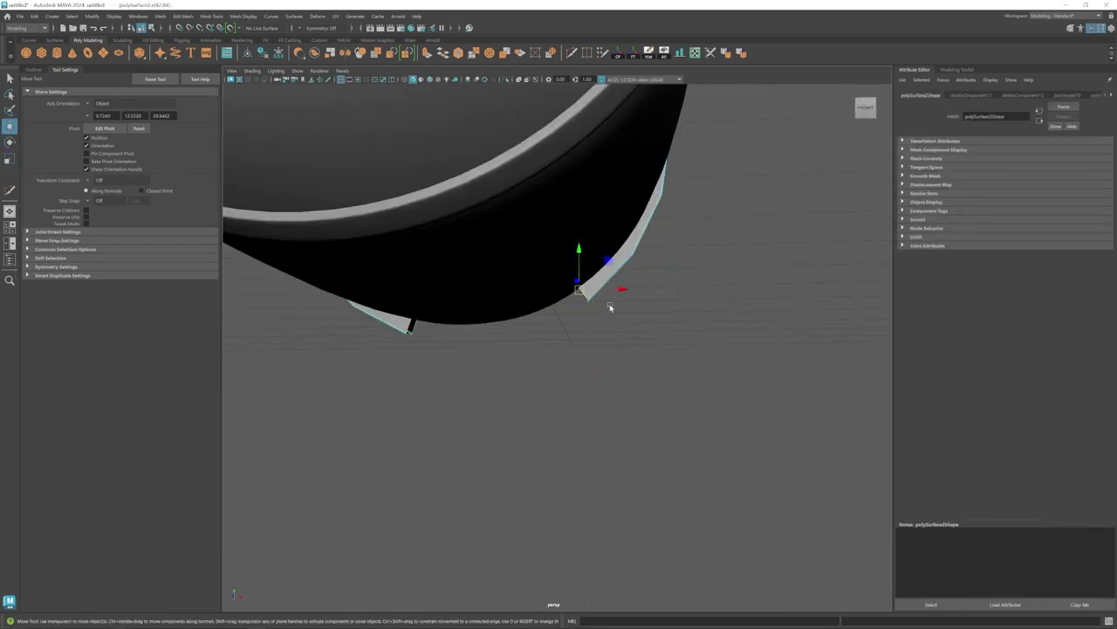
key("ctrl+e")
key("w")
left_click_drag(608, 306, 576, 333, "alt")
left_click_drag(558, 341, 612, 339, "alt")
Extrude the border edges of the strip's opposite open end towards the centre of the hull's underside.
double_click(452, 364)
key("ctrl+e")
key("w")
left_click_drag(485, 332, 540, 338)
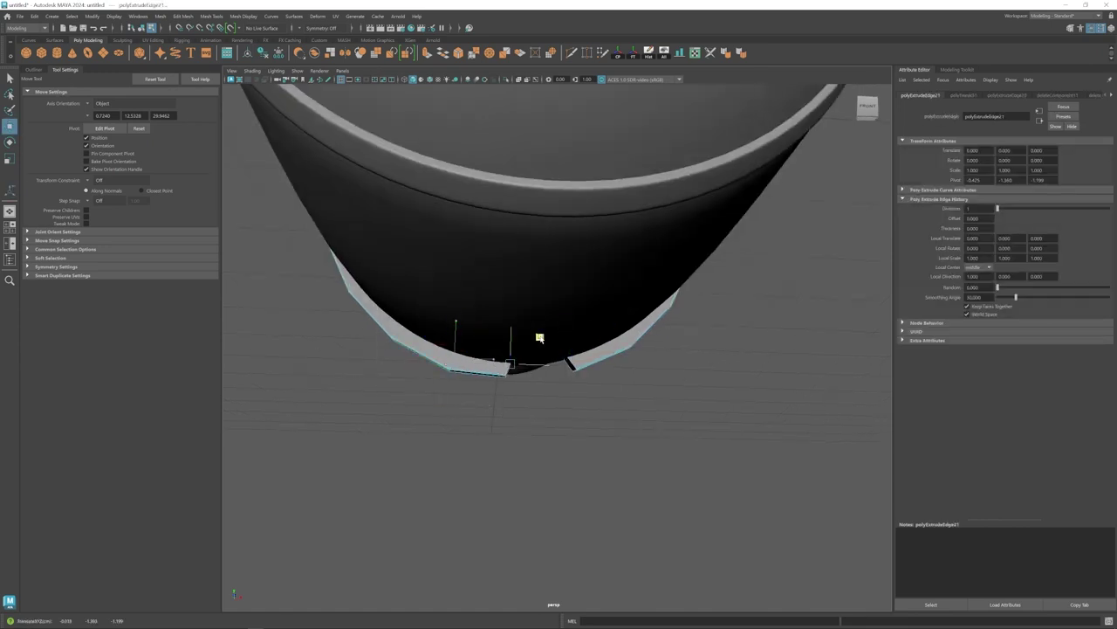
key("w")
Bridge the border edges of the strip's two open ends under the hull.
left_click_drag(506, 389, 559, 370, "alt")
double_click(563, 367)
left_click_drag(489, 326, 570, 403)
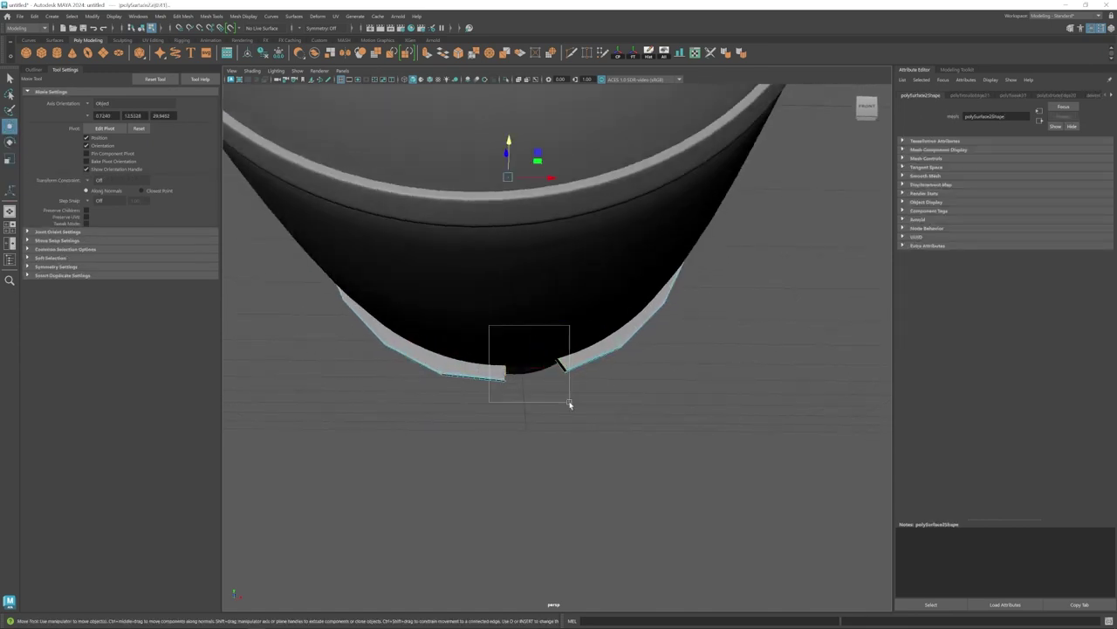
left_click(183, 17)
left_click(192, 49)
Move the strip's bottom vertices to follow the curve of the hull's underside.
scroll(533, 407, "down", 8)
left_click_drag(668, 410, 568, 385, "alt")
right_click_drag(529, 362, 512, 369)
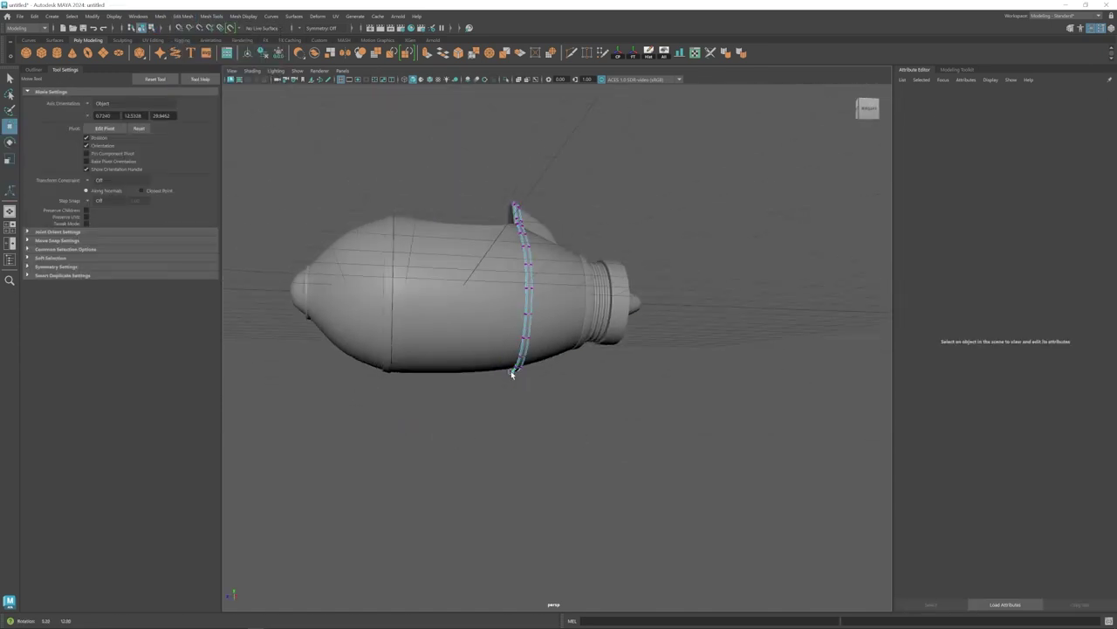
left_click_drag(489, 323, 559, 415)
left_click_drag(524, 384, 553, 368, "alt")
scroll(554, 369, "up", 5)
left_click_drag(554, 368, 536, 356, "alt")
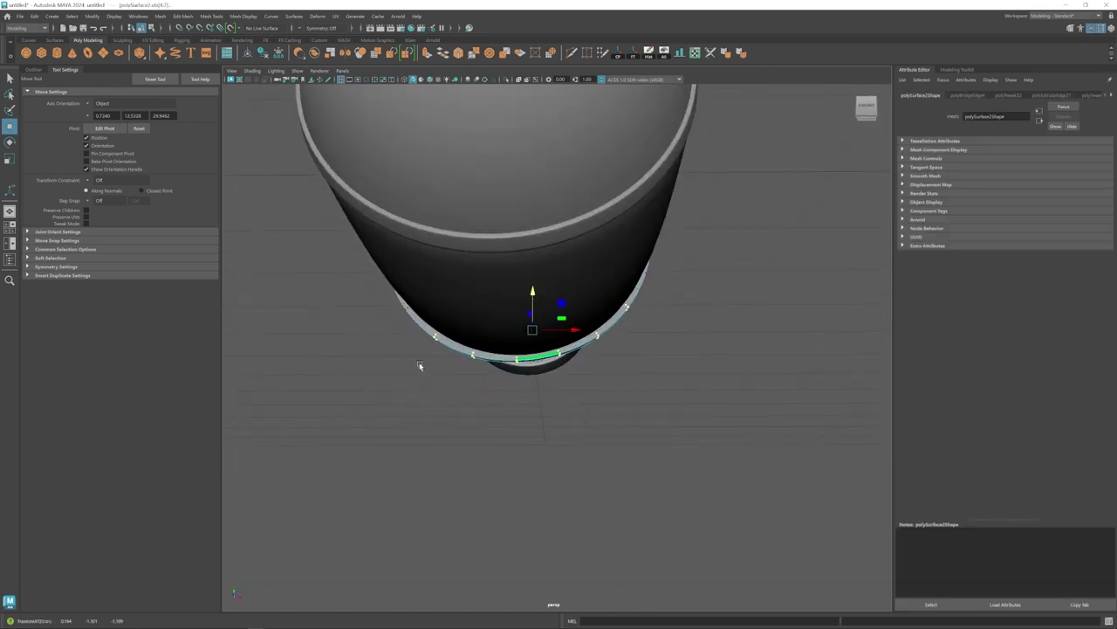
Scale the strip's lower side vertices outward symmetrically to even its fit around the hull.
left_click_drag(519, 295, 623, 309, "alt")
left_click_drag(627, 229, 642, 273)
left_click_drag(639, 273, 405, 309, "alt")
left_click_drag(395, 214, 428, 292, "shift")
key("r")
left_click_drag(576, 268, 584, 269)
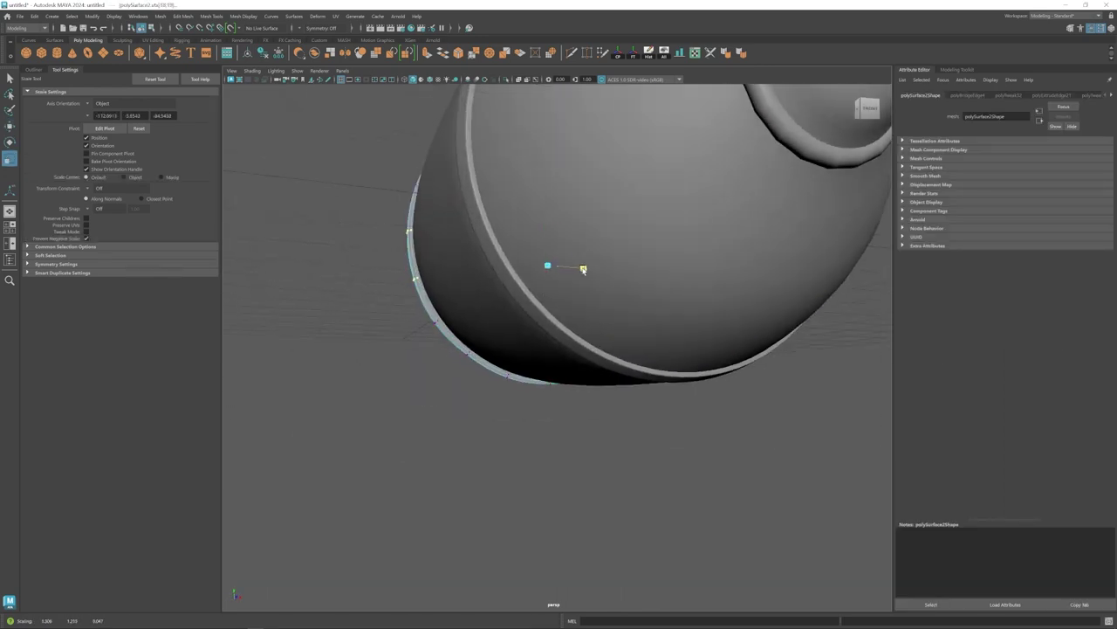
left_click_drag(408, 309, 499, 337, "alt")
left_click_drag(386, 299, 419, 341)
left_click_drag(499, 337, 489, 316, "alt")
Move the strip's upper vertices beside the fin slightly upward and return to object mode.
key("w")
left_click_drag(610, 276, 511, 278, "shift")
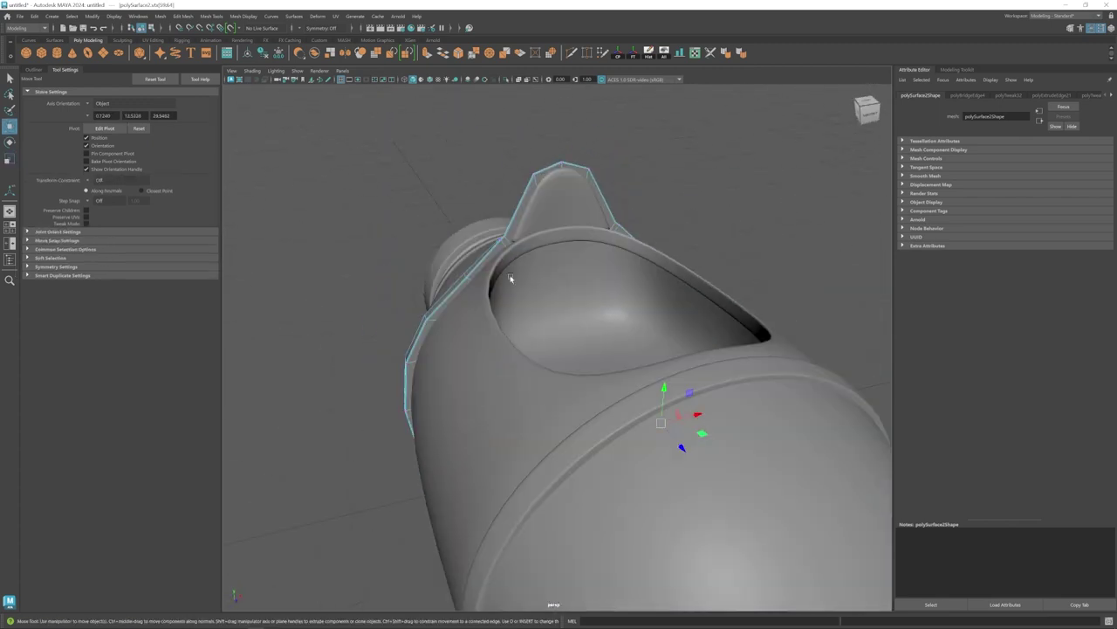
left_click_drag(556, 205, 556, 203)
left_click_drag(681, 237, 524, 292, "alt")
scroll(577, 235, "down", 8)
left_click(576, 234)
right_click_drag(521, 300, 554, 278)
left_click_drag(524, 384, 496, 361, "alt")
middle_click_drag(496, 360, 510, 353, "alt")
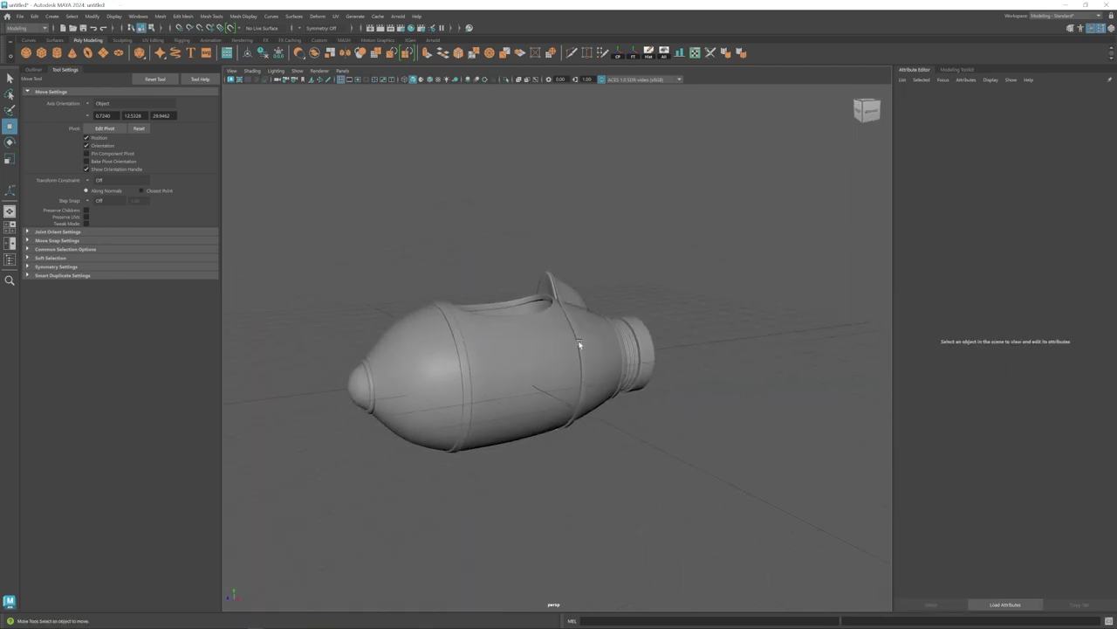
left_click(579, 343)
left_click(686, 481)
middle_click_drag(686, 481, 767, 479, "alt")
left_click(530, 372)
key("r")
left_click(654, 379)
scroll(656, 381, "up", 4)
left_click(748, 291)
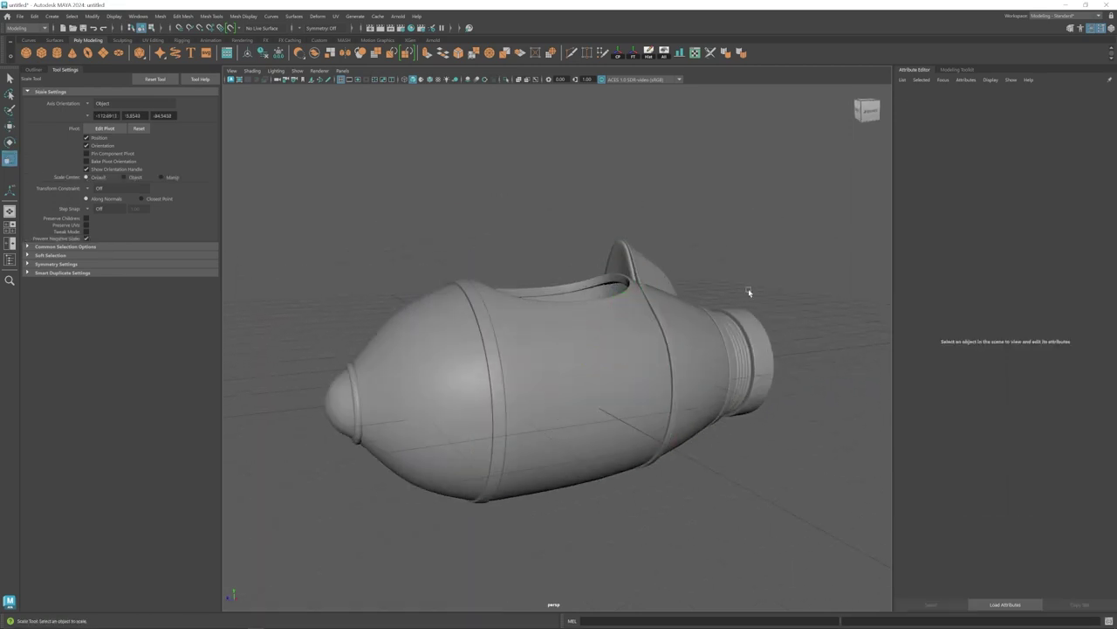
Scale the strip's components on both sides of the fin's base sideways to refine the transition to the hull.
left_click_drag(749, 291, 842, 316, "alt")
scroll(558, 310, "up", 4)
double_click(544, 315)
key("w")
left_click_drag(540, 316, 519, 286, "alt")
left_click(518, 287)
double_click(633, 313)
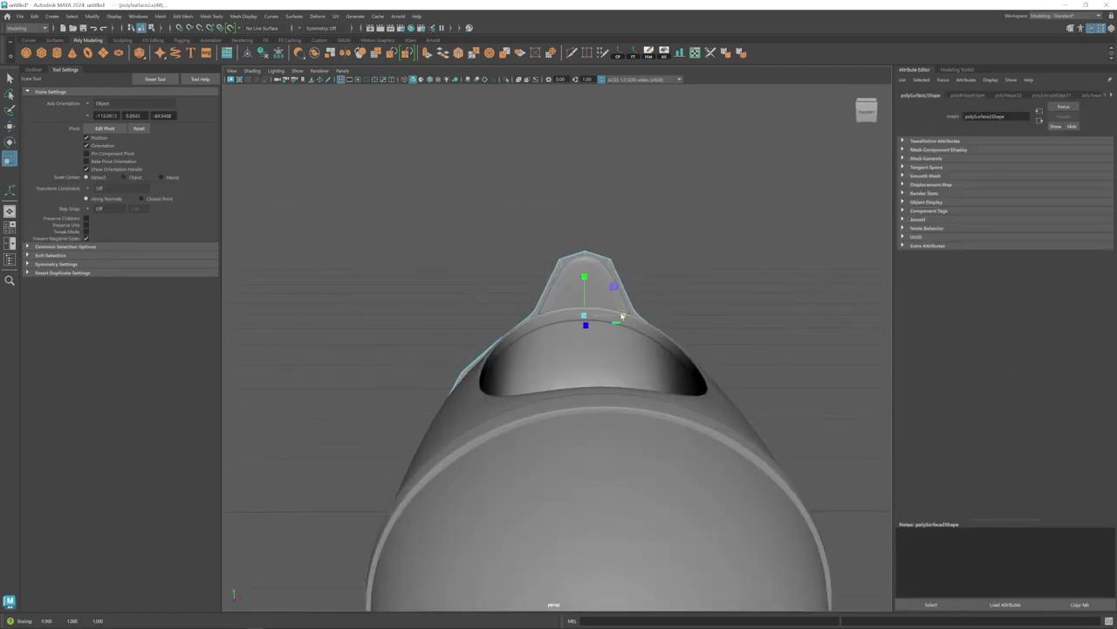
left_click(757, 432)
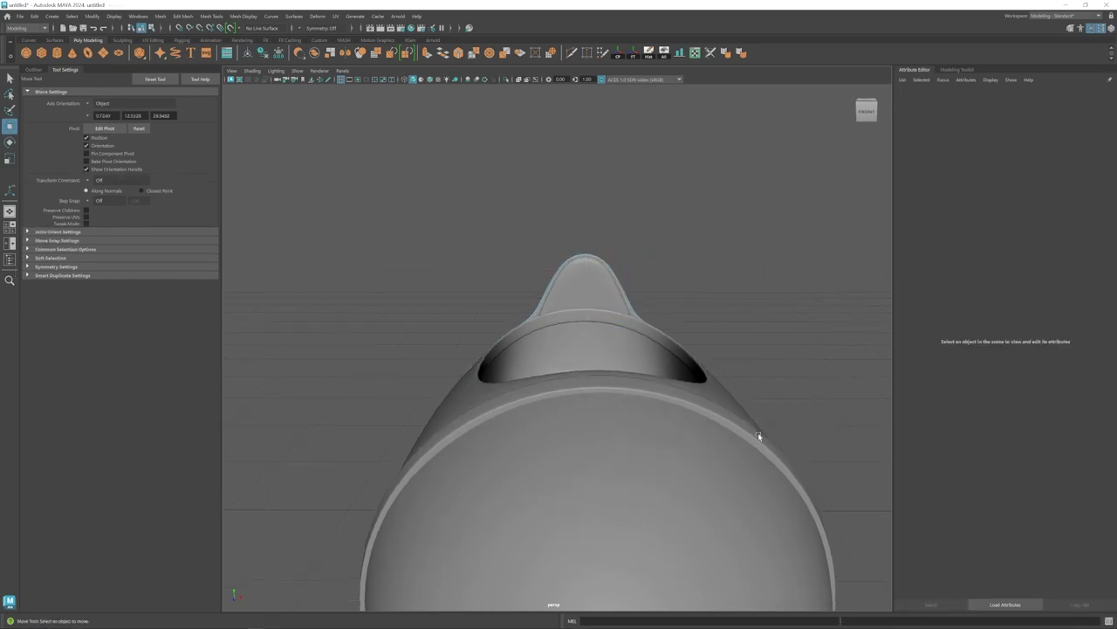
Try to raise the vertices along the fin's sloping upper edge, and undo the move.
scroll(504, 353, "down", 3)
left_click_drag(758, 432, 512, 350, "alt")
left_click(632, 324)
middle_click_drag(632, 324, 584, 327, "alt")
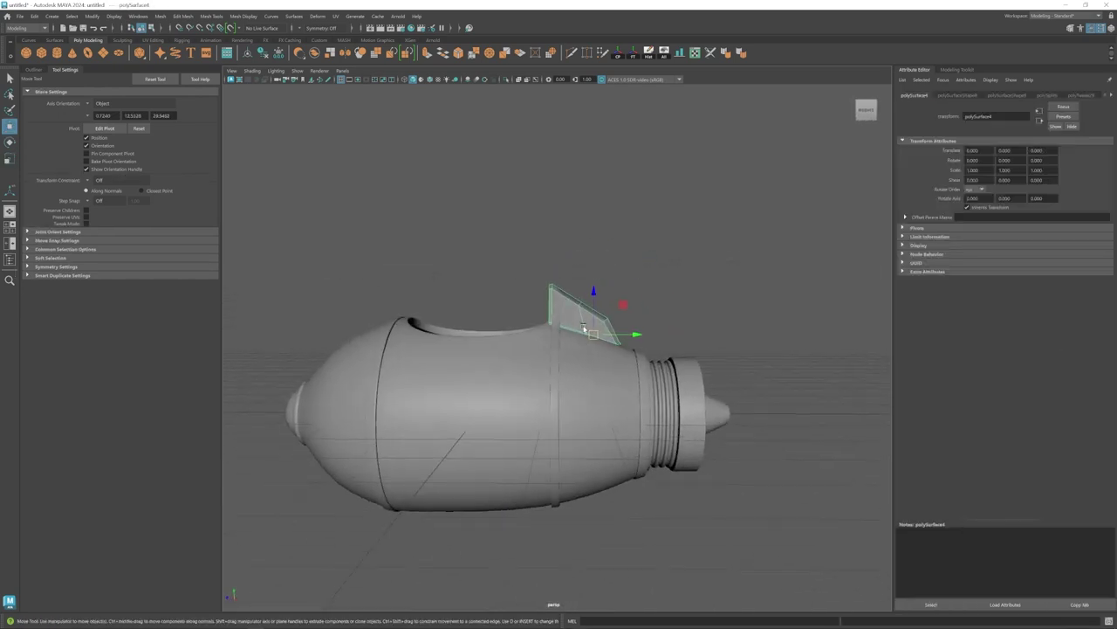
right_click_drag(584, 327, 534, 325)
left_click_drag(568, 295, 594, 321)
left_click_drag(580, 281, 579, 270)
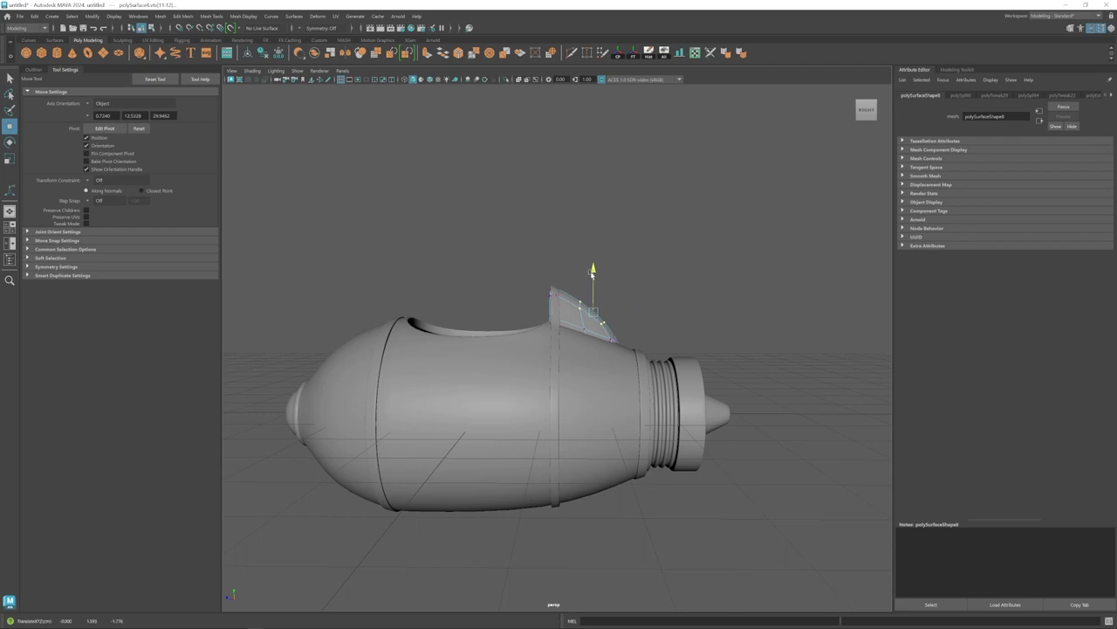
key("ctrl+z")
key("ctrl+z")
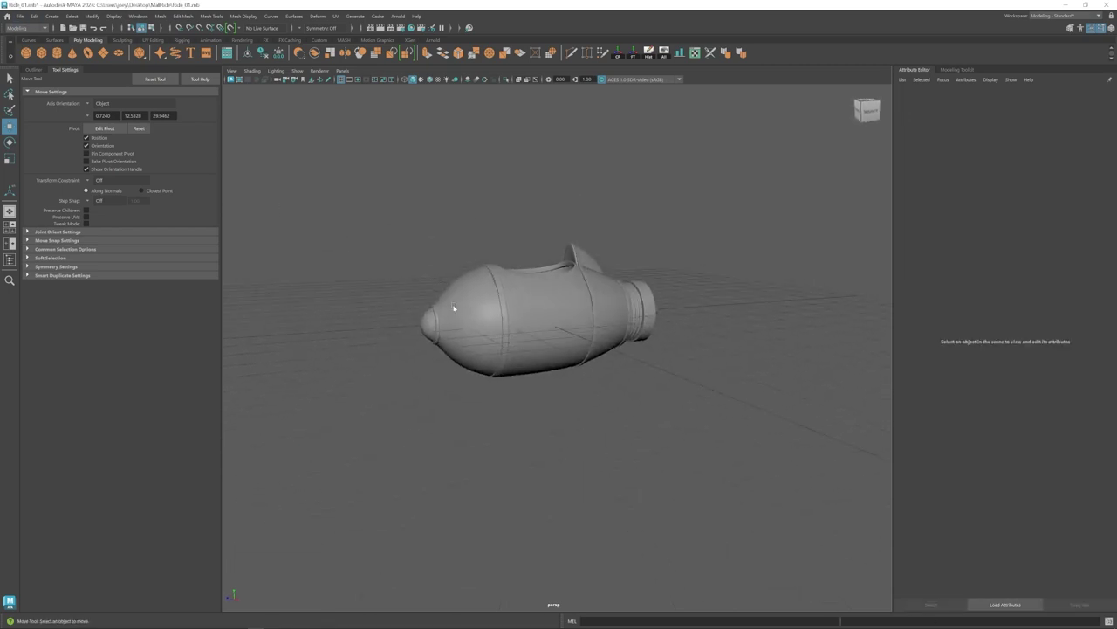
Adjust the edge loop between the nose cap and the front band to give the hull's front a straighter taper.
scroll(454, 307, "up", 2)
right_click_drag(453, 307, 451, 284)
double_click(441, 289)
key("3")
key("w")
left_click(541, 419)
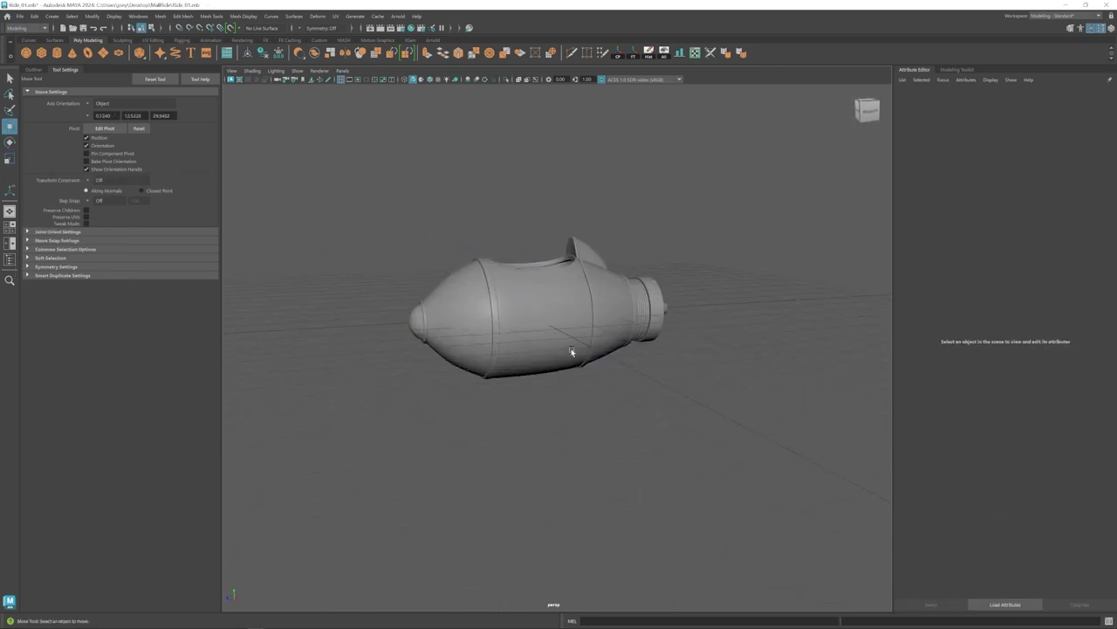
Scale and shift an edge loop on the hull's nose section to refine the rounding toward the front band.
right_click_drag(489, 327, 488, 301)
double_click(449, 321)
key("r")
key("w")
left_click(454, 288)
left_click_drag(437, 291, 474, 298, "alt")
left_click_drag(483, 338, 507, 347, "alt")
scroll(524, 351, "up", 3)
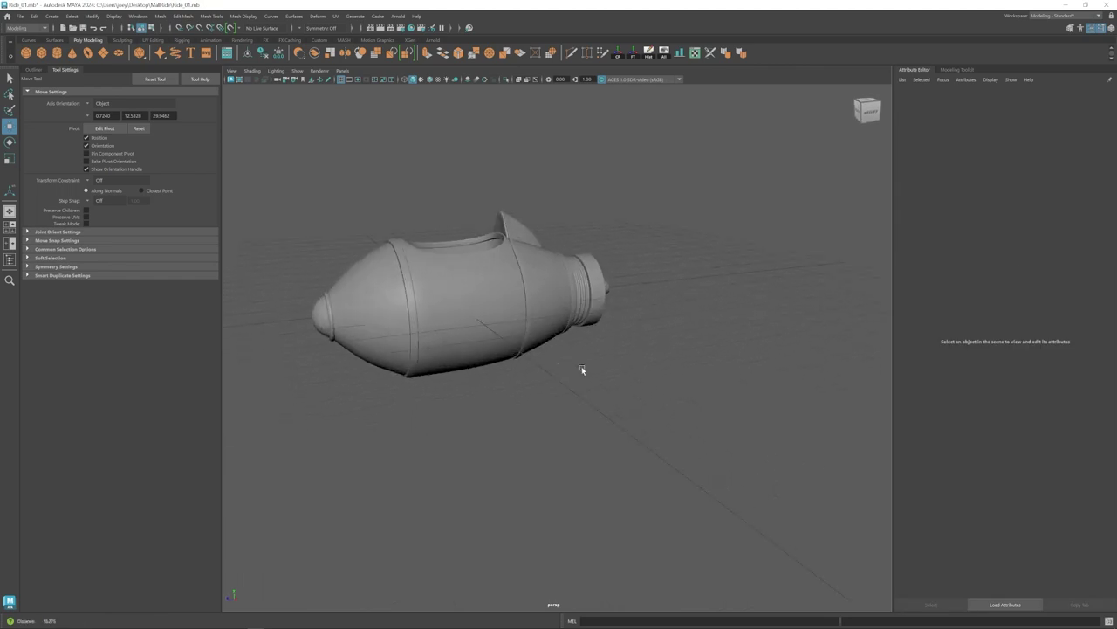
Create a polygon cube beside the hull's rear half and flatten it to a Y scale of 0.220 as a wing slab.
left_click(41, 53)
left_click_drag(466, 315, 529, 342, "alt")
left_click_drag(530, 367, 596, 387)
key("r")
left_click_drag(568, 343, 568, 370)
left_click_drag(569, 370, 506, 383, "alt")
left_click(524, 392)
left_click_drag(531, 434, 533, 455)
left_click_drag(542, 428, 571, 454, "alt")
Cut an edge loop across the wing slab and move its outer vertices to sweep the tip backward.
left_click(571, 52)
left_click(579, 360, "ctrl")
left_click_drag(566, 371, 594, 398)
left_click_drag(551, 417, 552, 384)
scroll(576, 386, "up", 3)
key("3")
key("3")
key("1")
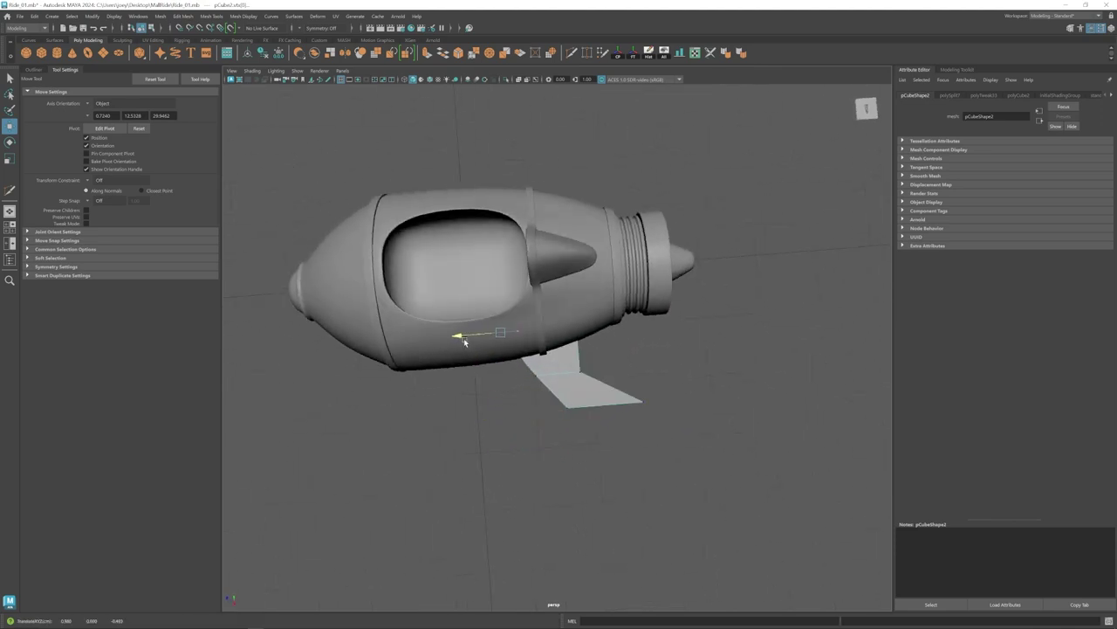
Shift the wing's vertices along the hull's length to refine its swept outline, checking the smoothed shape.
key("3")
mouse_move(553, 424)
left_mouse_down("alt")
mouse_move(576, 382)
mouse_move(555, 421)
left_mouse_up("alt")
left_click_drag(472, 339, 482, 338)
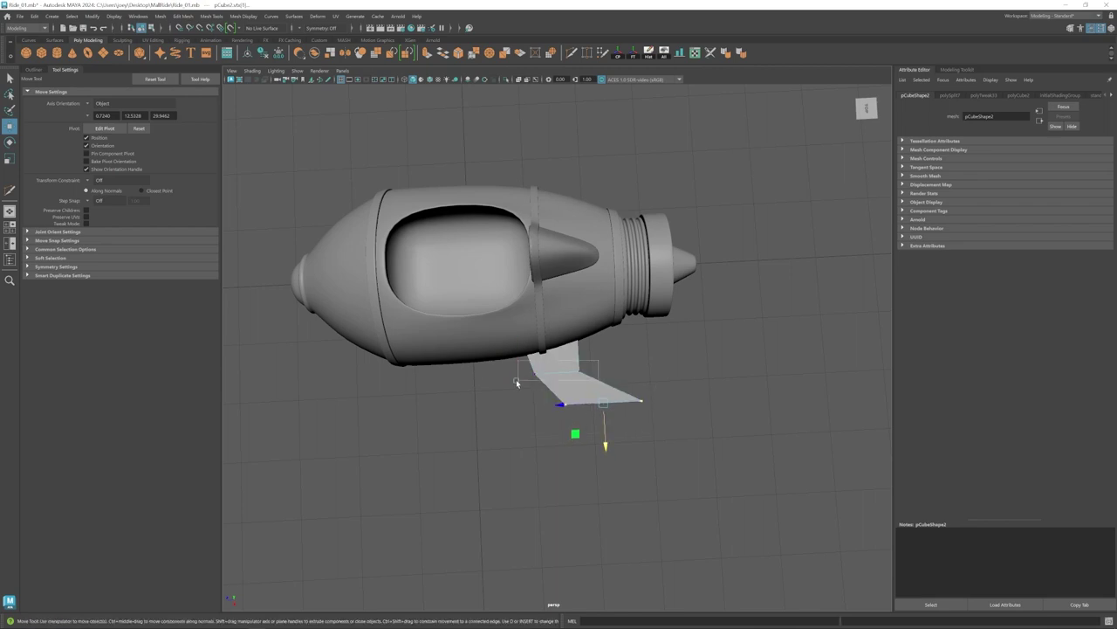
key("3")
left_click_drag(590, 415, 699, 303, "alt")
key("1")
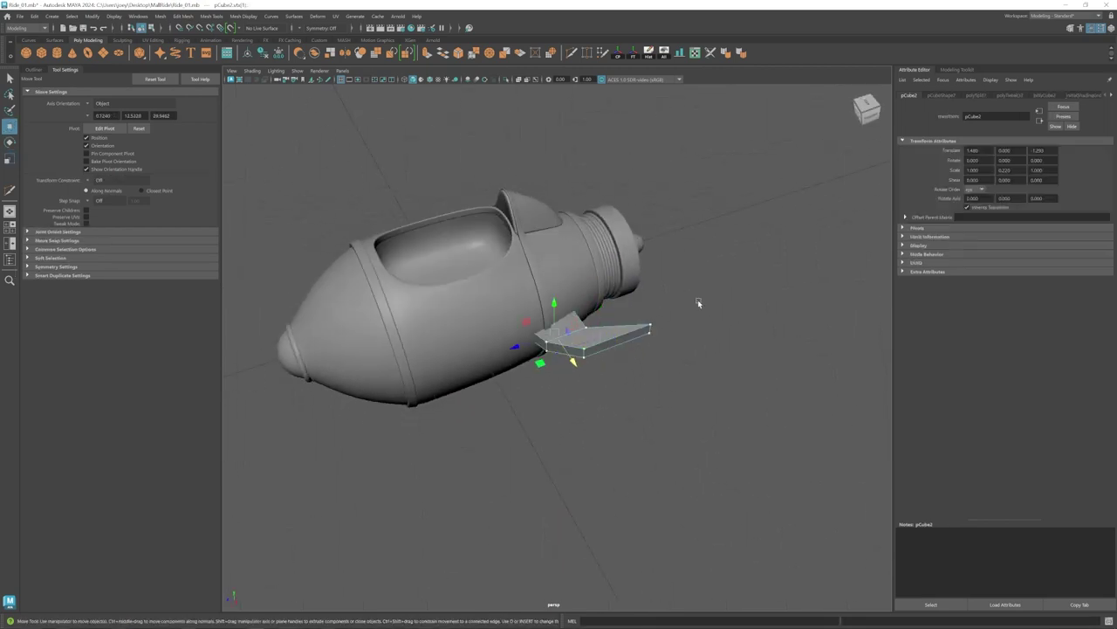
Taper the wing by scaling its outer vertices thinner toward the tip, and enlarge the whole wing.
left_click_drag(557, 334, 581, 363, "alt")
key("1")
left_click_drag(555, 368, 690, 406)
left_click_drag(631, 385, 590, 351)
key("3")
key("1")
key("r")
left_click_drag(604, 299, 603, 319)
left_click_drag(537, 334, 552, 356, "alt")
scroll(561, 359, "up", 5)
key("1")
Insert an edge loop around the middle of the wing's thickness and bevel it into a narrow band.
left_click(182, 15)
left_click(225, 74)
left_click(560, 355)
key("w")
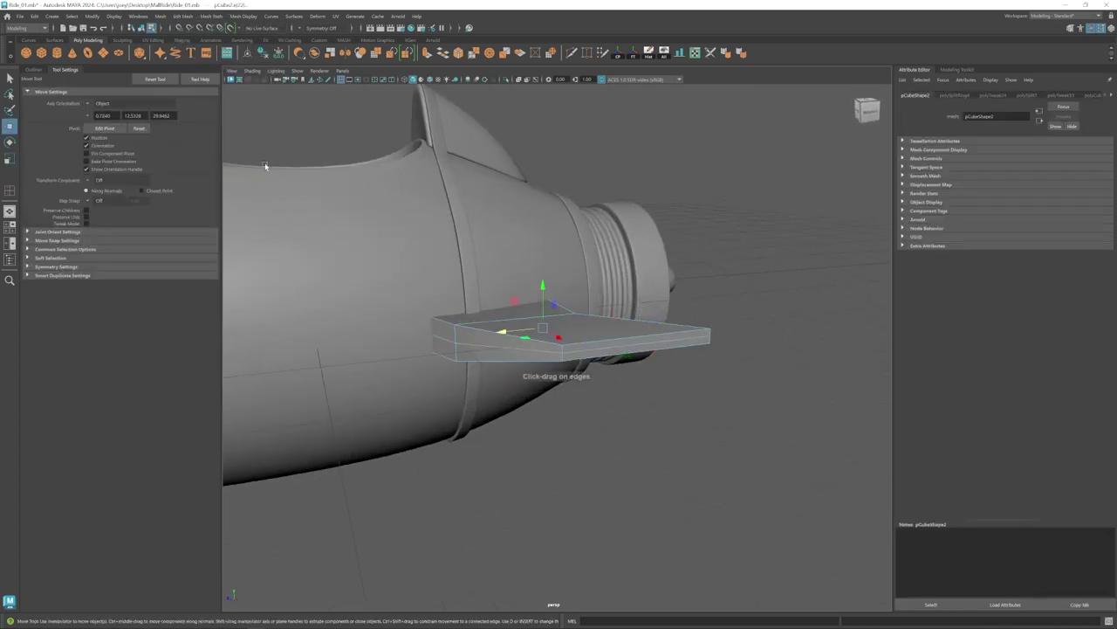
scroll(265, 166, "down", 2)
left_click(211, 16)
left_click(238, 77)
left_click(212, 15)
left_click(251, 93)
key("w")
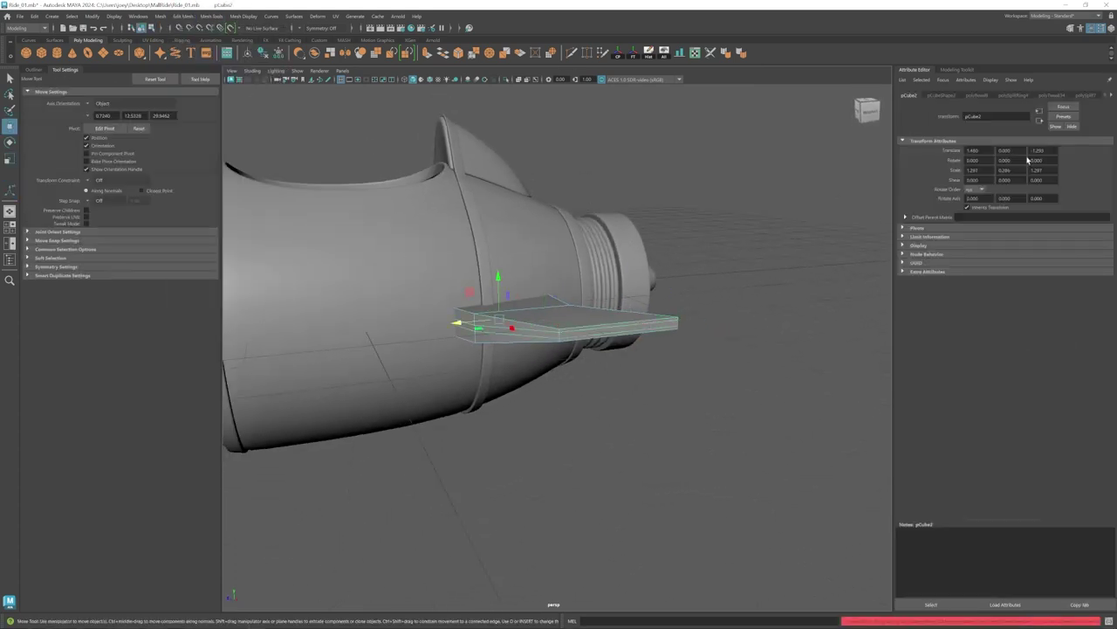
Extrude the narrow band of faces around the wing's edge outward into a raised ridge.
left_click(579, 337)
mouse_move(579, 337)
left_mouse_down("alt")
mouse_move(546, 325)
mouse_move(550, 386)
mouse_move(594, 346)
left_mouse_up("alt")
key("ctrl+e")
key("r")
key("w")
scroll(590, 321, "up", 2)
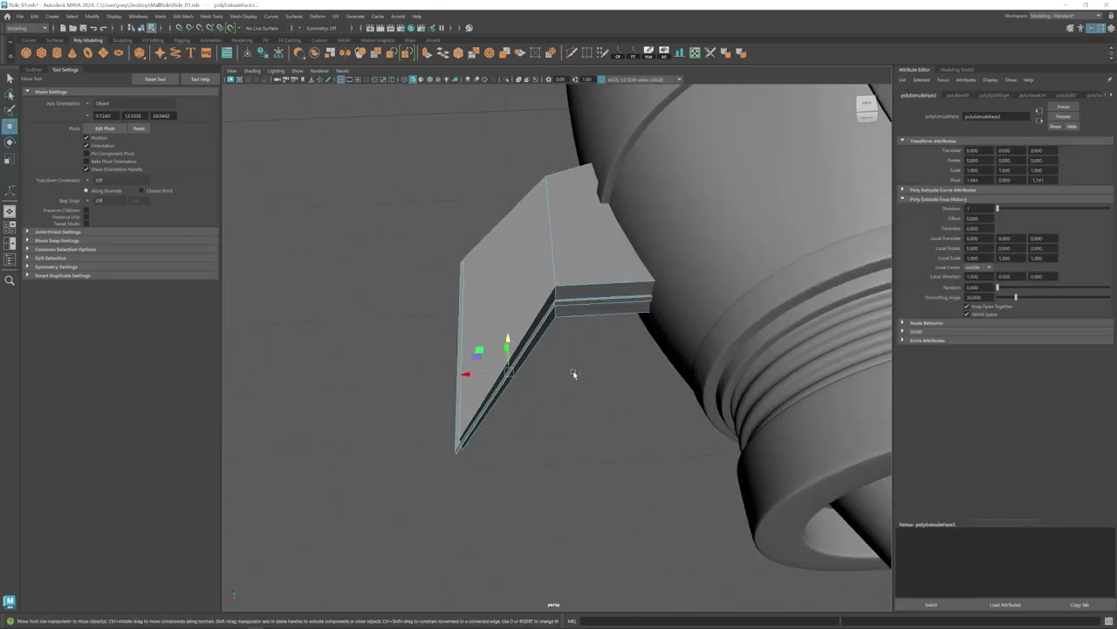
left_click_drag(433, 296, 452, 295, "alt")
left_click_drag(475, 363, 553, 375)
key("3")
Select the whole wing, show it smoothed and scale it outward from the hull.
double_click(553, 375)
scroll(551, 325, "down", 5)
scroll(551, 325, "up", 5)
left_click(534, 327)
key("1")
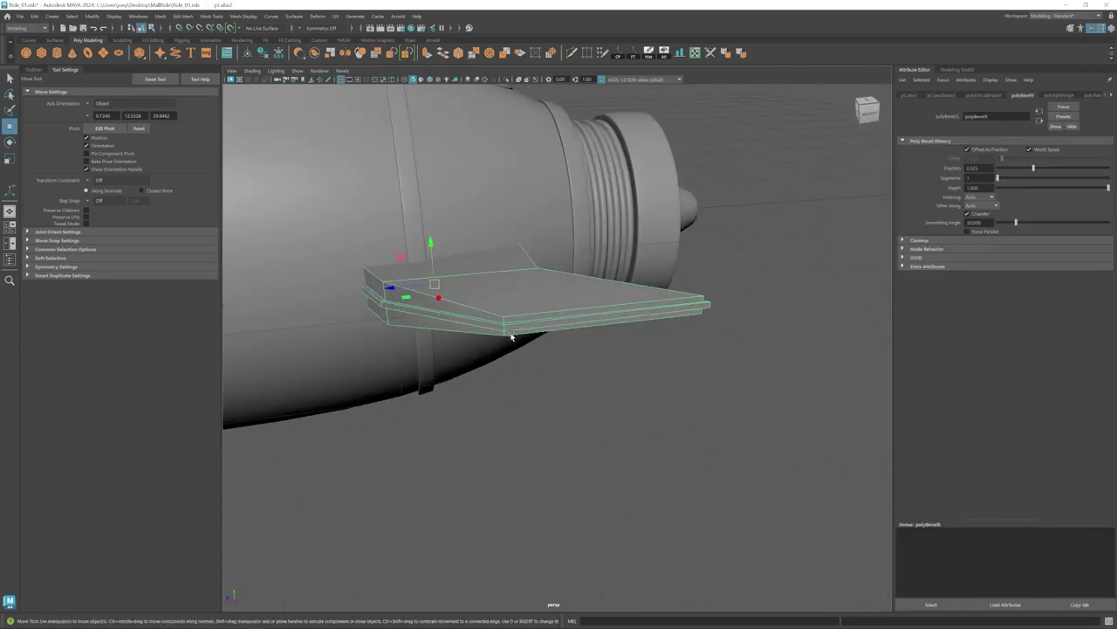
left_click_drag(511, 334, 511, 386, "alt")
scroll(501, 279, "down", 5)
key("3")
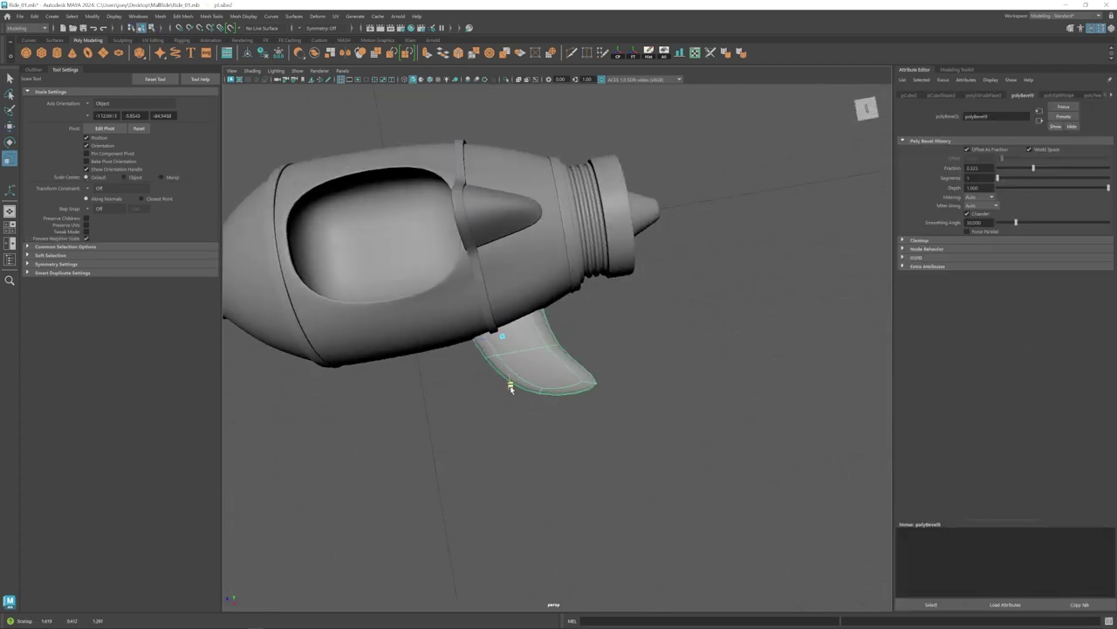
Try to reshape the wing's outline from above by moving a group of its vertices.
key("1")
right_click_drag(571, 384, 524, 384)
left_click_drag(656, 434, 459, 330)
key("w")
left_click_drag(502, 368, 548, 343)
key("3")
left_click(699, 247)
left_click(548, 343)
key("1")
right_click_drag(549, 349, 498, 349)
Undo the latest edits to the wing's vertices.
key("ctrl+z")
key("ctrl+z")
key("ctrl+z")
key("ctrl+z")
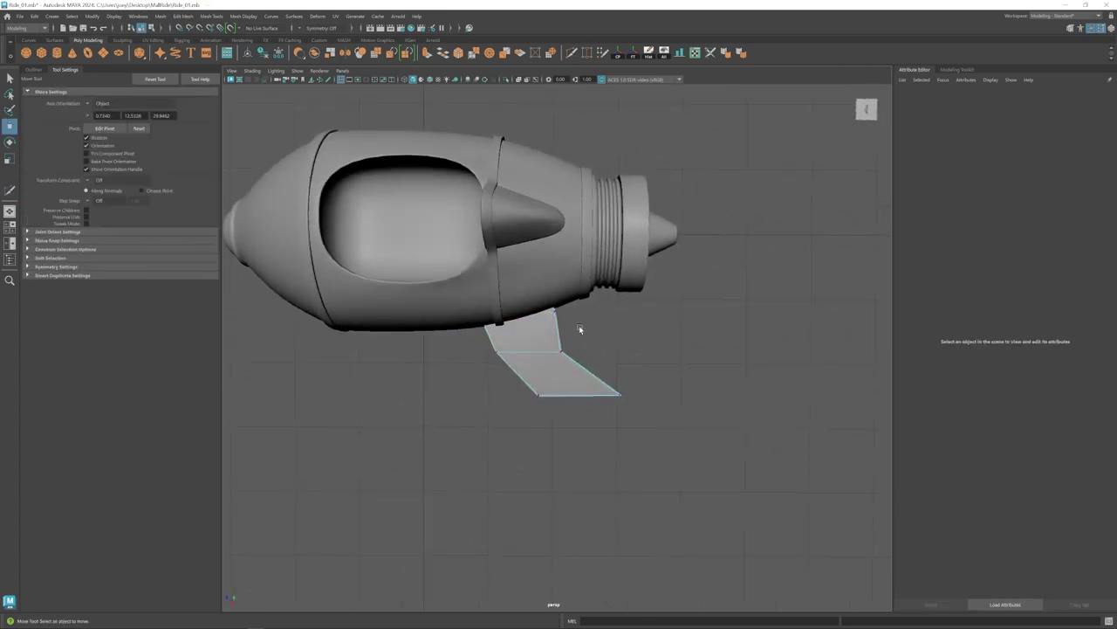
key("ctrl+z")
key("ctrl+z")
key("ctrl+z")
key("ctrl+z")
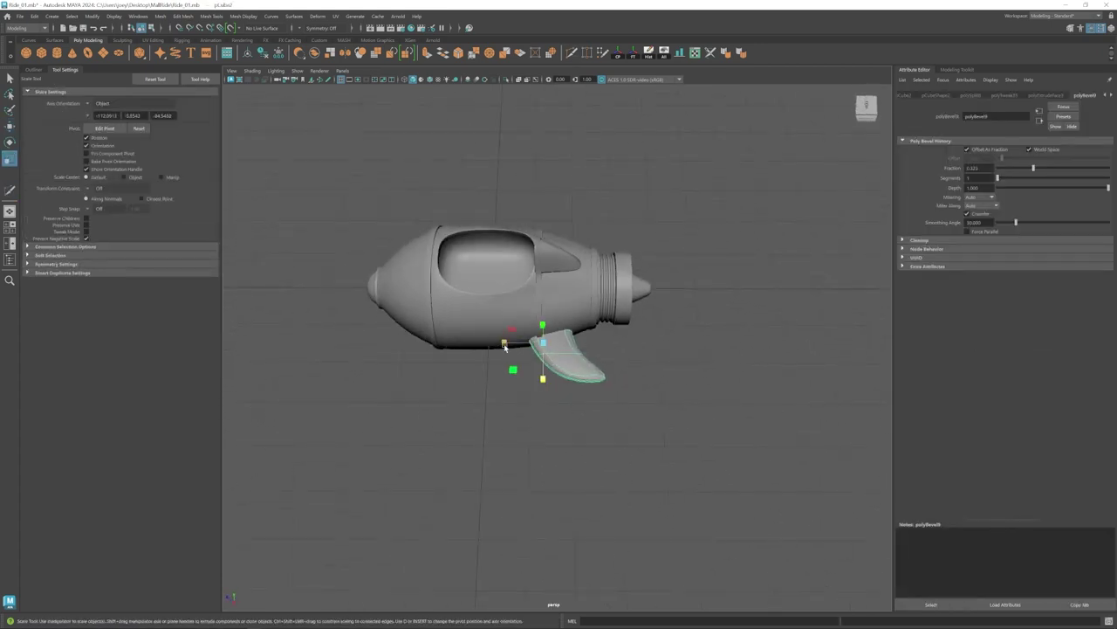
Select the hull without smoothing and add an edge loop around its cockpit opening with Multi-Cut.
right_click_drag(556, 364, 574, 366, "alt")
left_click(485, 308)
left_click_drag(485, 307, 496, 307, "alt")
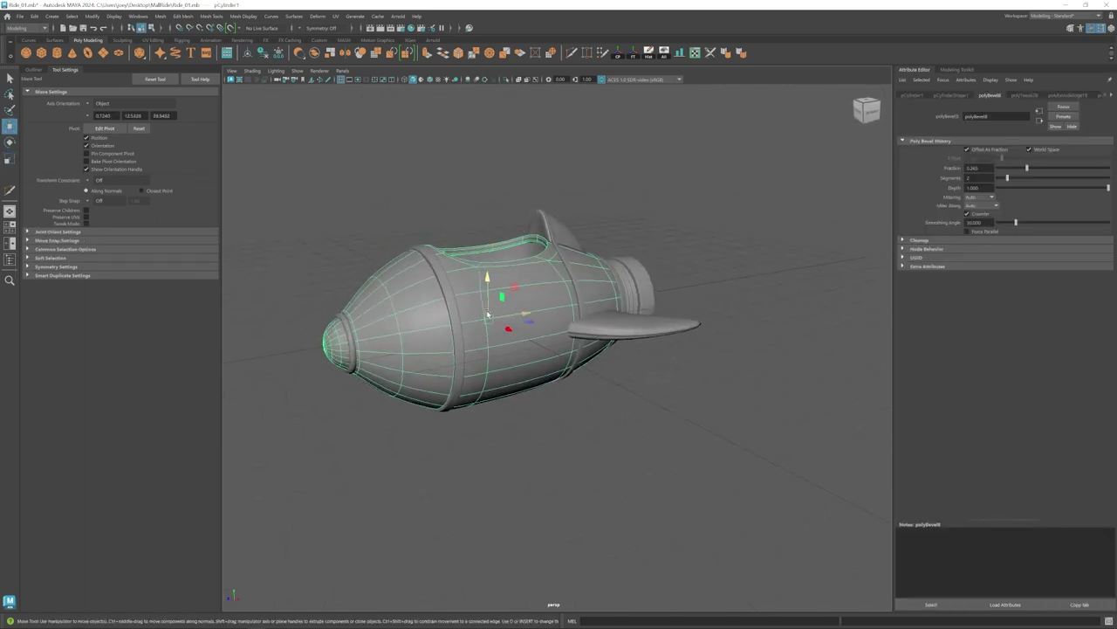
right_click_drag(496, 308, 533, 343, "alt")
key("1")
key("ctrl+shift+x")
left_click_drag(394, 300, 350, 336, "alt")
key("w")
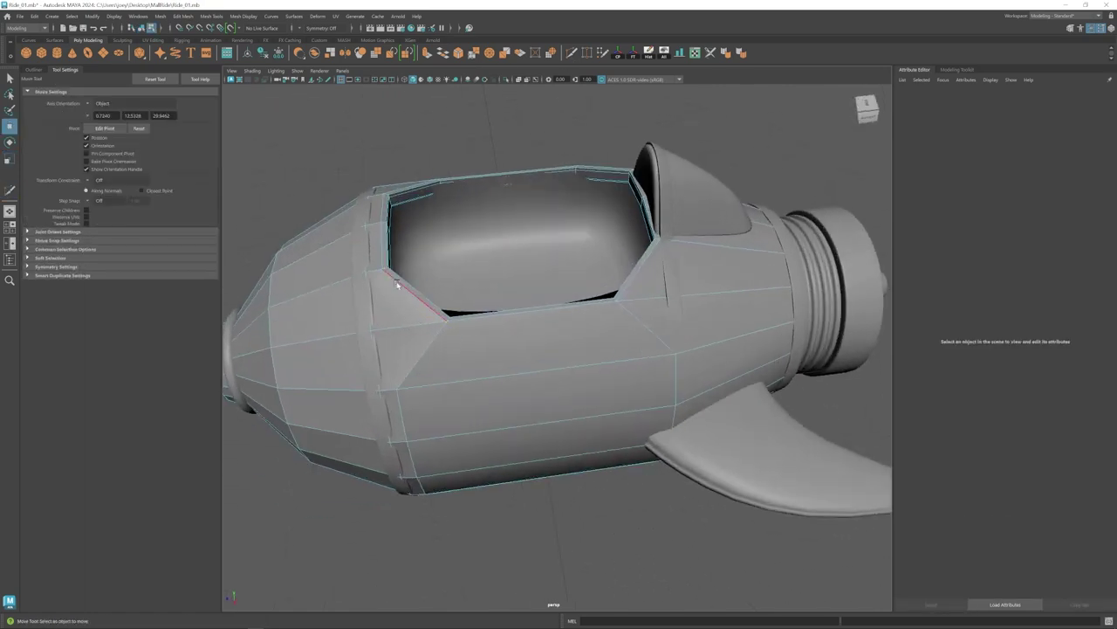
Select the edges bordering the cockpit opening and scale them to adjust the border strip.
double_click(398, 278)
left_click_drag(644, 274, 625, 349, "alt")
key("ctrl+b")
double_click(446, 164)
key("r")
left_click_drag(446, 227, 387, 189, "alt")
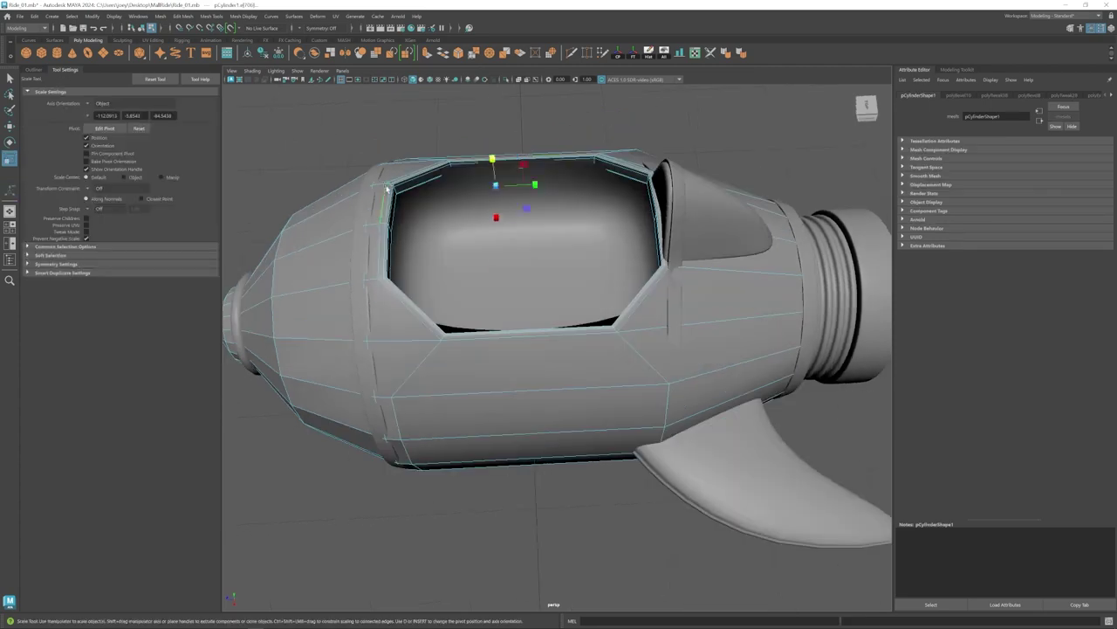
Set the transform constraint to Edge Slide and adjust the edges around the cockpit border along the hull.
left_click_drag(672, 249, 607, 194, "alt")
left_click(963, 74)
left_click(1085, 222)
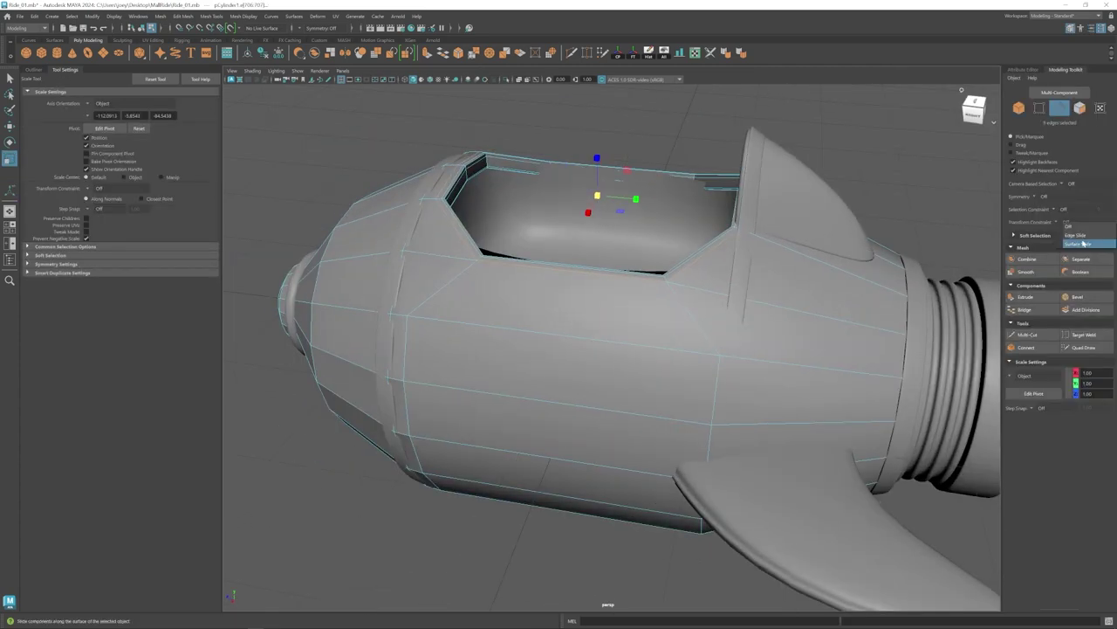
left_click(1081, 242)
left_click_drag(476, 209, 541, 219, "alt")
left_click_drag(536, 214, 540, 216)
Undo the constrained moves of the face strip around the cockpit opening.
key("ctrl+z")
key("ctrl+z")
key("ctrl+z")
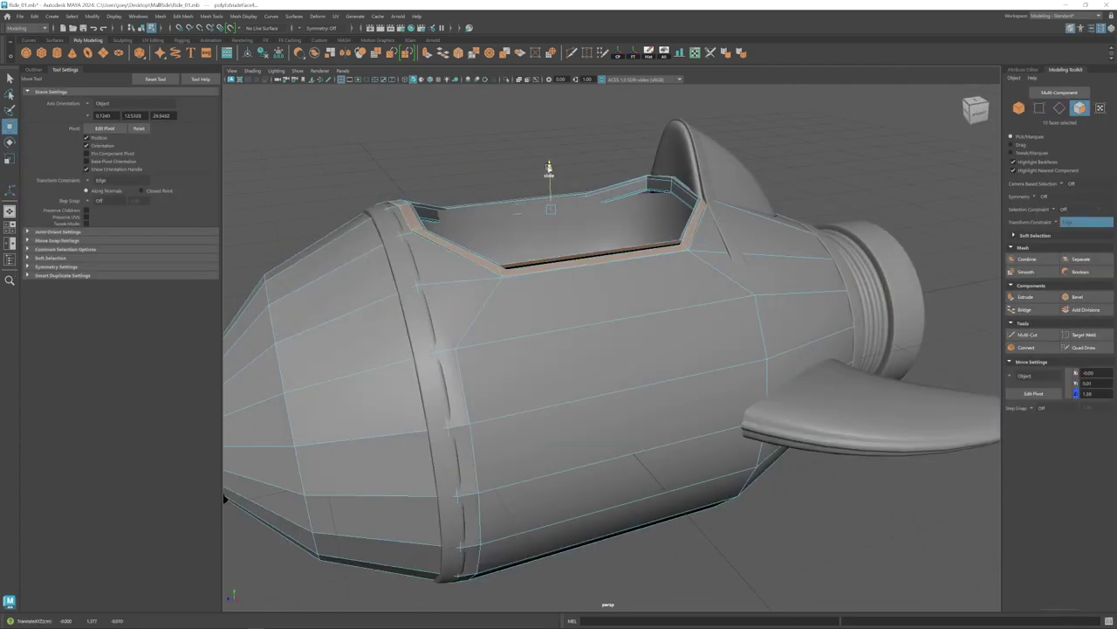
key("ctrl+z")
key("ctrl+z")
key("ctrl+z")
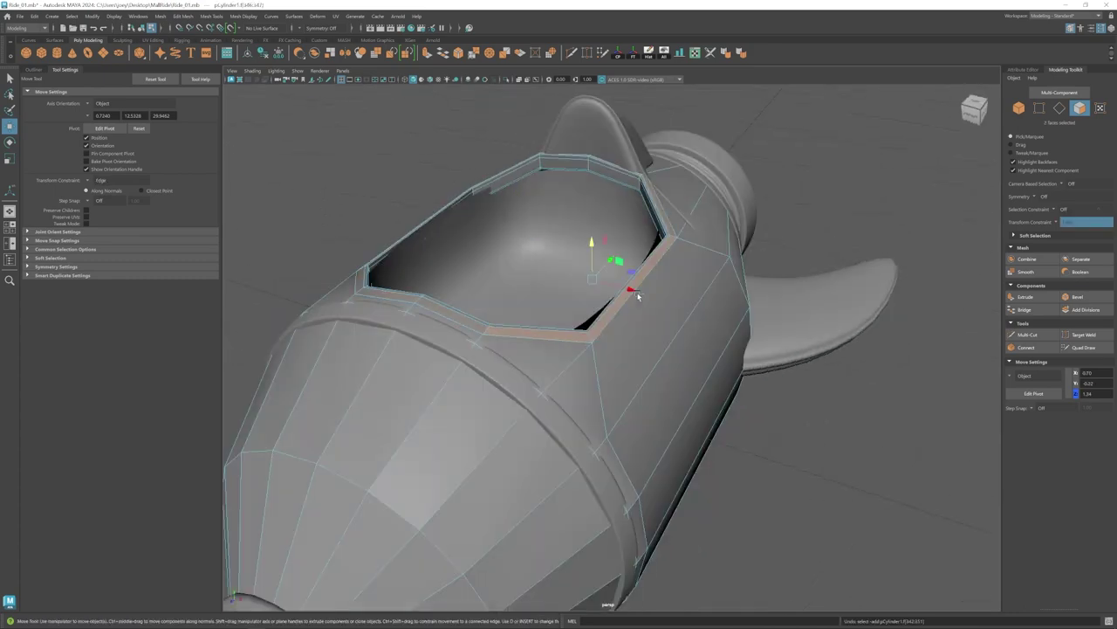
Raise the ring of faces around the cockpit opening without a transform constraint to form a protruding lip.
left_click_drag(677, 266, 564, 263, "alt")
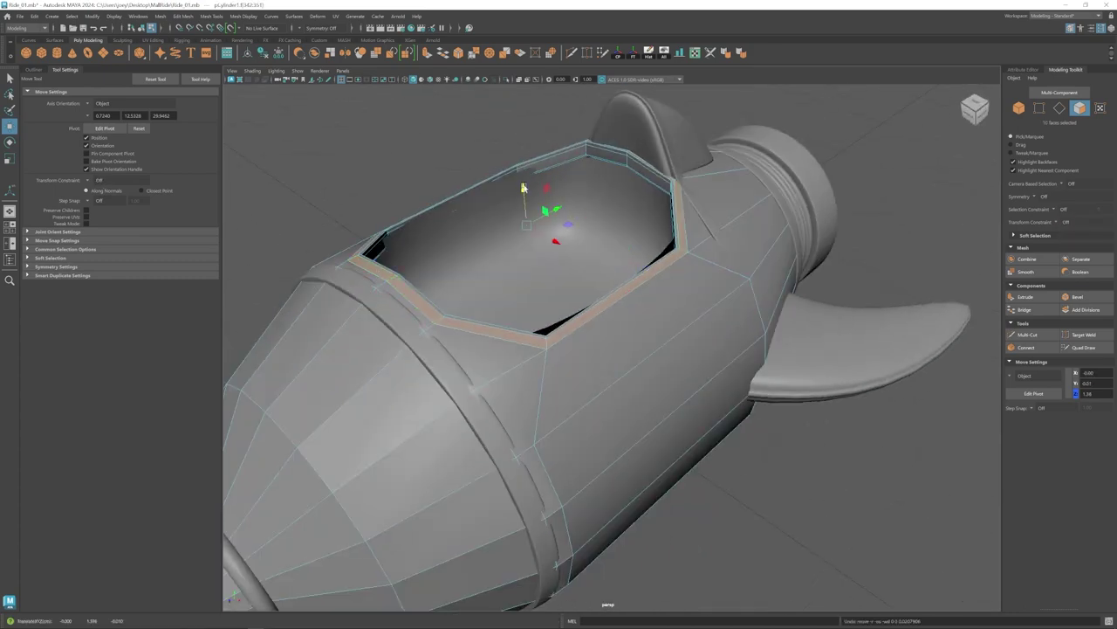
left_click_drag(523, 190, 523, 186)
key("3")
left_click_drag(558, 288, 463, 259, "alt")
Insert a supporting edge loop around the raised cockpit lip and show the hull smoothed.
key("1")
scroll(516, 271, "up", 4)
key("ctrl+shift+x")
left_click(463, 260, "ctrl")
key("w")
key("F8")
scroll(540, 338, "down", 4)
left_click_drag(539, 338, 419, 270, "alt")
scroll(419, 269, "up", 4)
key("3")
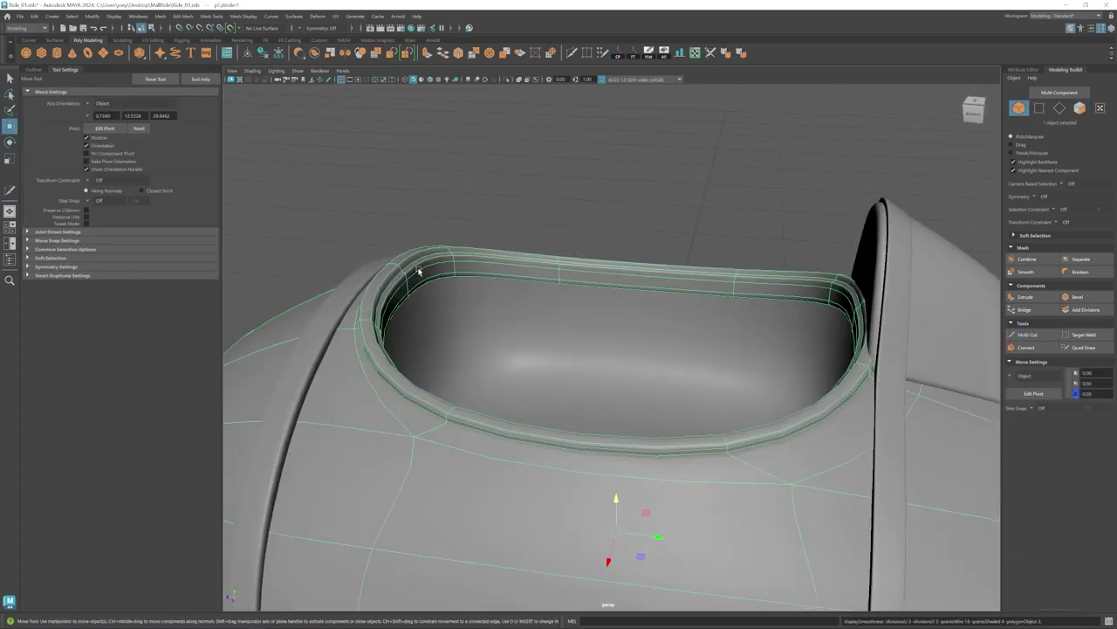
Bevel the edge loop around the cockpit lip with 3 segments and preview the smoothed rim.
key("1")
left_click(182, 16)
left_click(193, 50)
left_click(1023, 70)
left_click_drag(1000, 180, 1015, 180)
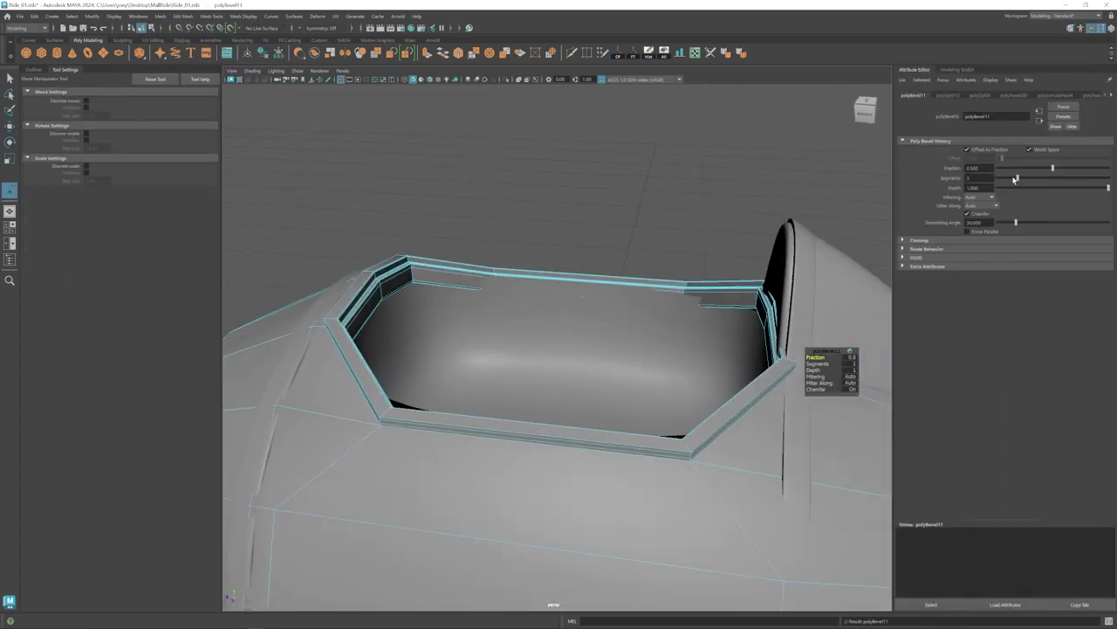
key("q")
key("3")
scroll(564, 385, "down", 8)
Insert a centred edge loop around the hull's midsection with Multi-Cut.
left_click_drag(564, 384, 447, 281, "alt")
scroll(599, 401, "up", 5)
left_click(559, 366)
key("1")
key("ctrl+shift+x")
middle_click(437, 301, "ctrl")
key("w")
Bevel the midsection loop into two loops and scale them apart toward the cockpit's front and rear corners.
left_click(183, 15)
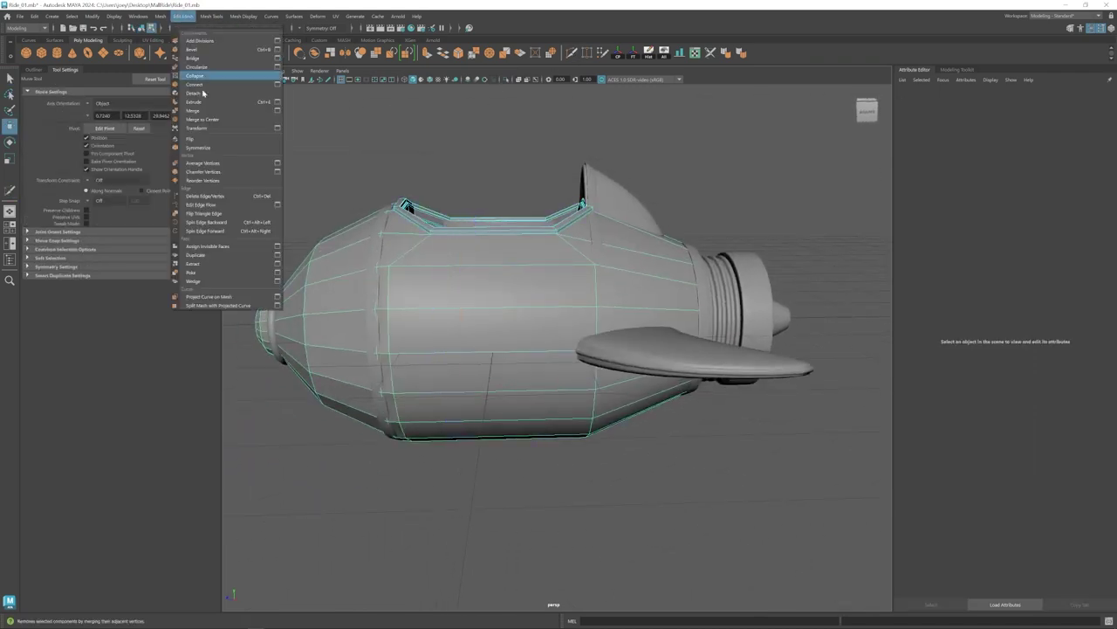
left_click(194, 50)
left_click(211, 16)
left_click(207, 113)
left_click(515, 306)
key("r")
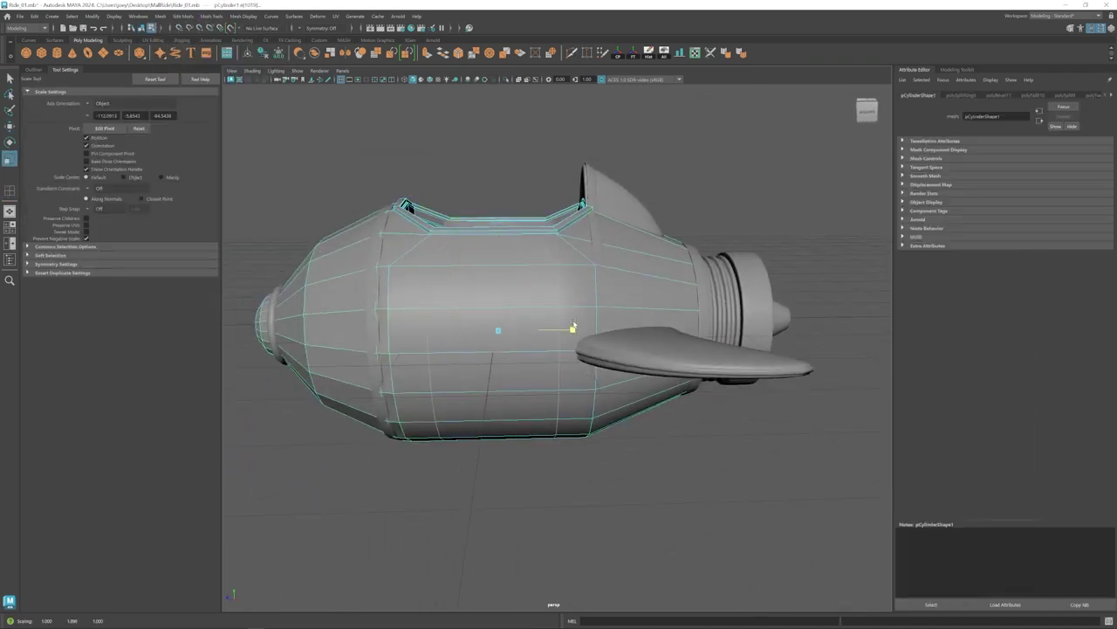
Try to delete an edge loop around the hull's midsection, and undo the deletion.
left_click_drag(476, 293, 611, 344, "alt")
key("ctrl+Delete")
double_click(528, 323)
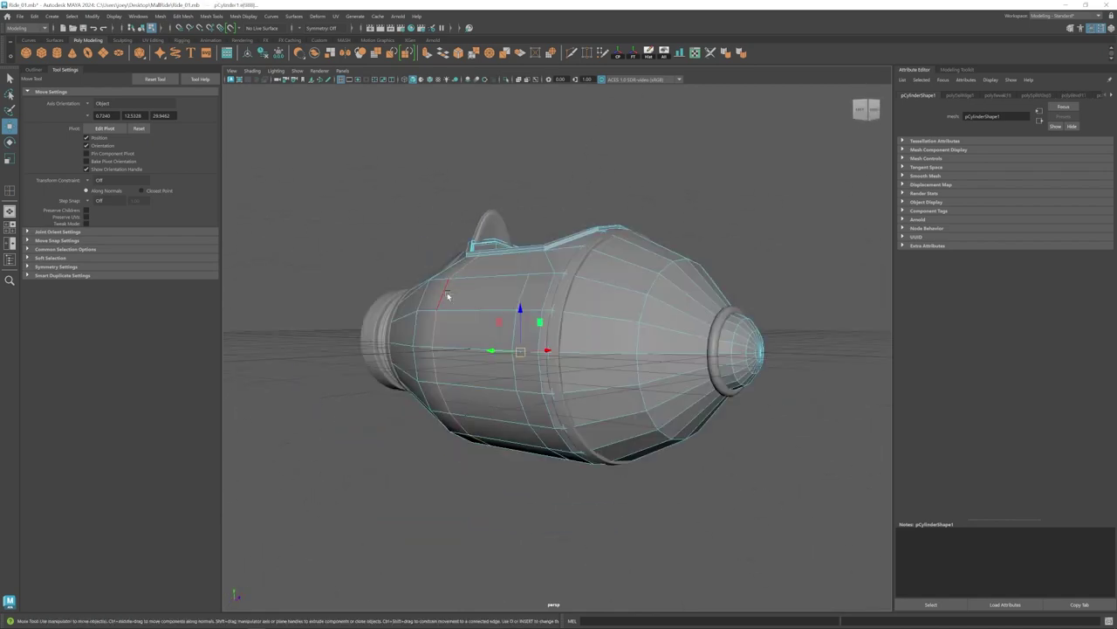
key("ctrl+z")
key("ctrl+z")
key("ctrl+z")
key("ctrl+z")
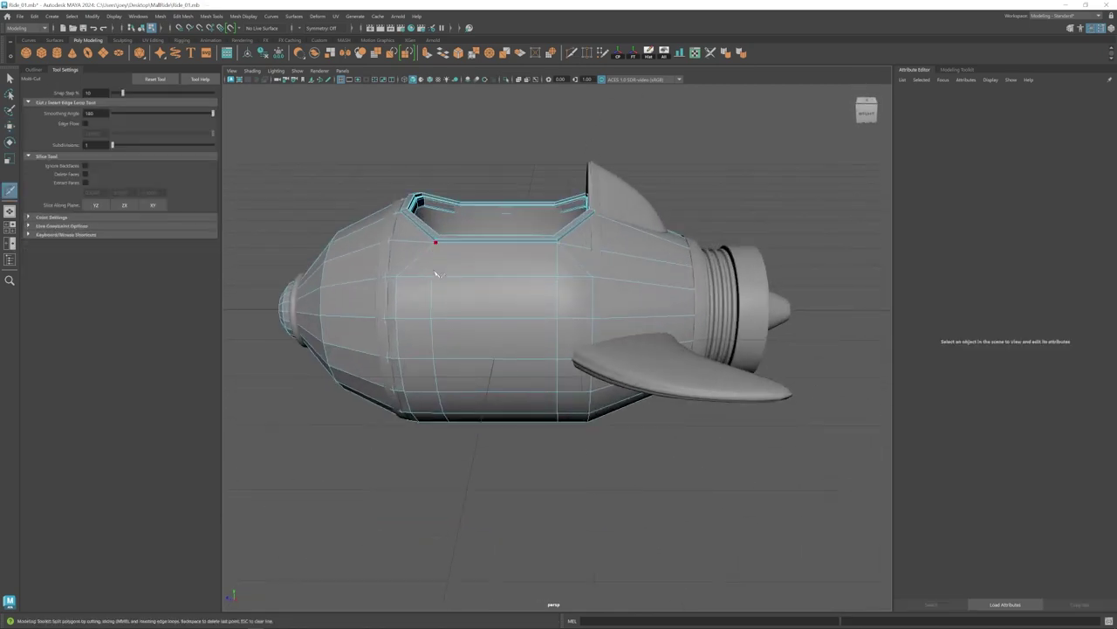
Cut an edge from the cockpit's lower front corner to the adjacent hull loop with Multi-Cut.
left_click_drag(437, 274, 504, 304, "alt")
left_click(627, 311)
left_click(620, 349)
Scale the two hull edge loops beside the cockpit using Object axis orientation and preview the hull smoothed.
key("w")
double_click(615, 376)
double_click(489, 371, "shift")
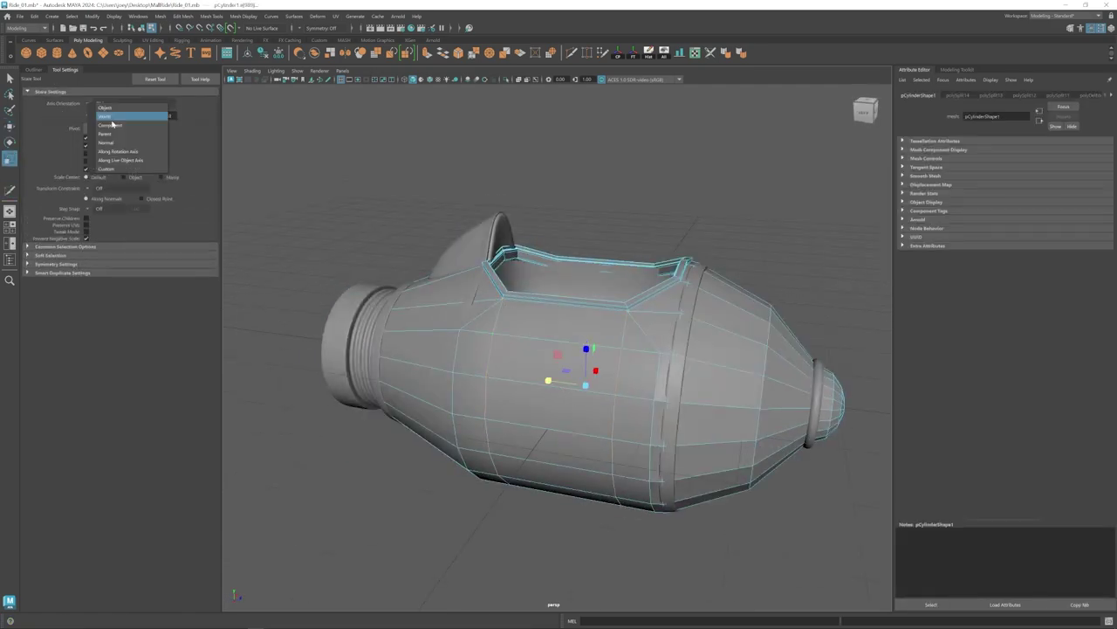
key("ctrl+z")
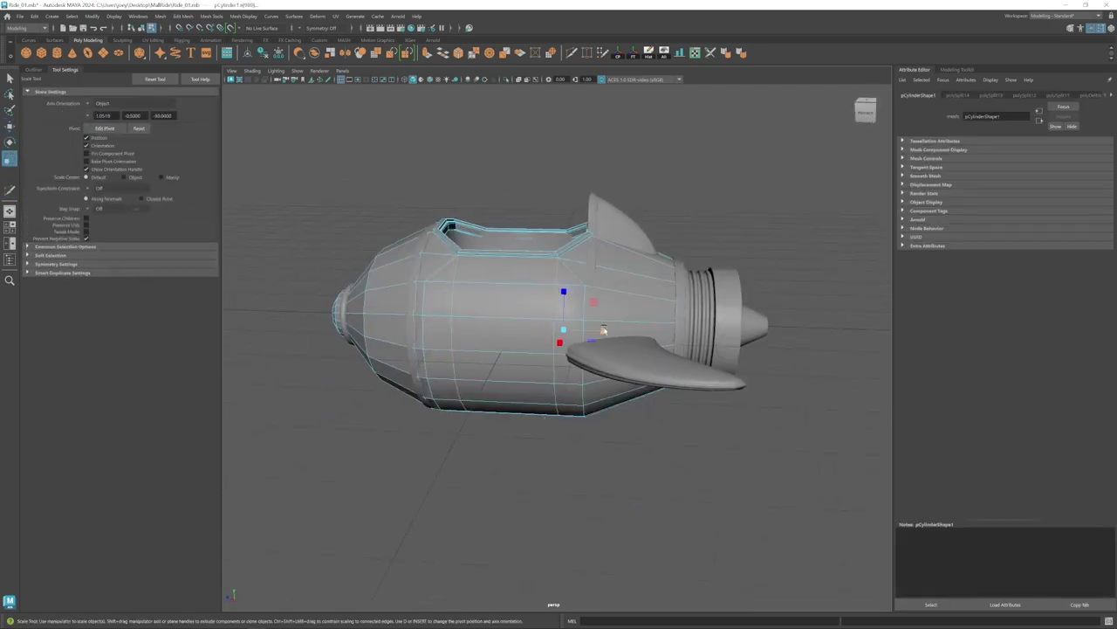
left_click_drag(603, 330, 614, 352, "alt")
key("w")
key("F8")
key("3")
Narrow the trim band behind the cockpit by scaling its vertices, leaving the outer side vertices out of the second adjustment.
left_click(720, 208)
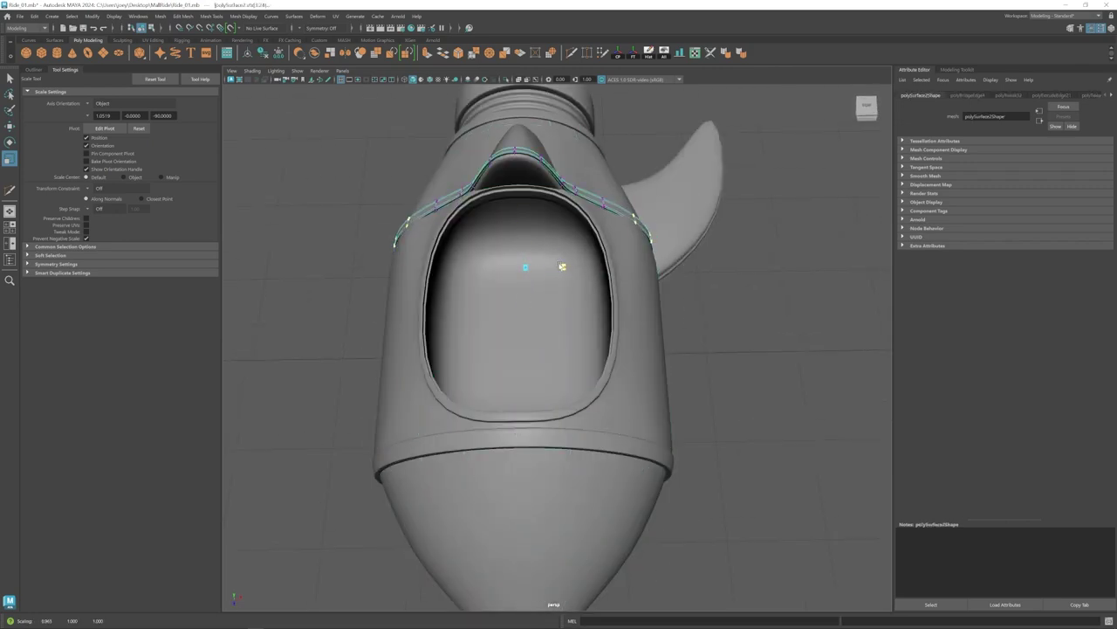
left_click_drag(562, 267, 558, 267)
left_click_drag(561, 349, 562, 297, "alt")
left_click_drag(663, 288, 598, 307, "alt")
left_click_drag(603, 314, 646, 235, "alt")
left_click_drag(726, 250, 642, 371, "ctrl")
left_click_drag(524, 349, 646, 349, "alt")
left_click_drag(318, 229, 419, 374, "ctrl")
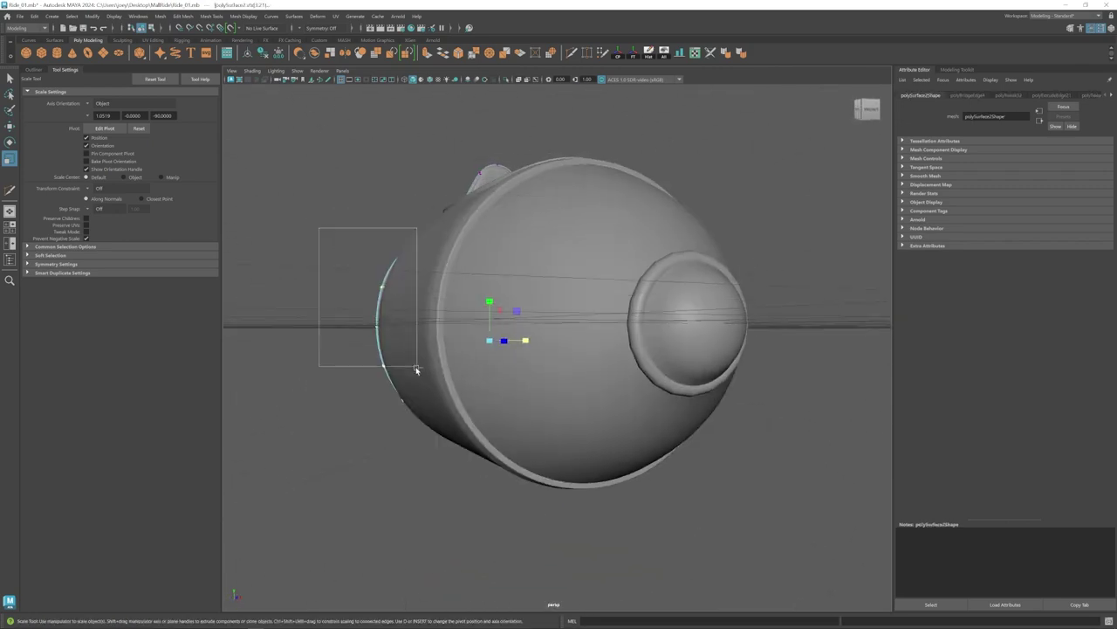
left_click_drag(524, 375, 567, 288, "alt")
left_click_drag(611, 335, 613, 336)
Exclude the band's lower side vertices and scale the remaining vertices to fit the hull's curve.
left_click_drag(613, 335, 572, 340, "alt")
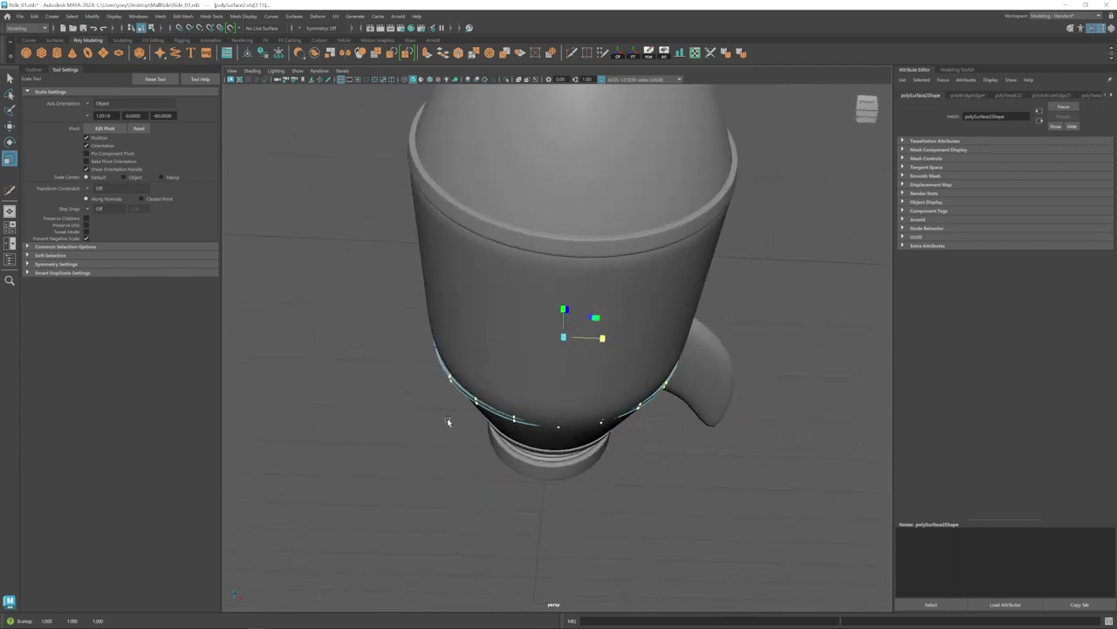
left_click_drag(447, 419, 463, 356, "ctrl")
left_click_drag(689, 358, 655, 397, "ctrl")
left_click_drag(593, 349, 611, 346, "alt")
left_click_drag(578, 309, 546, 305, "alt")
left_click_drag(582, 297, 575, 311)
left_click_drag(631, 408, 653, 367, "alt")
left_click_drag(652, 353, 643, 356)
Select the trim band's edge loop beside the dorsal fin and move it to sit evenly against the hull.
right_click_drag(643, 356, 677, 327)
left_click(672, 192)
middle_click_drag(616, 218, 622, 287, "alt")
left_click(622, 288)
right_click_drag(623, 289, 696, 284, "alt")
double_click(696, 314)
left_click_drag(696, 314, 650, 319, "alt")
left_click_drag(697, 308, 712, 358)
left_click_drag(728, 281, 732, 282)
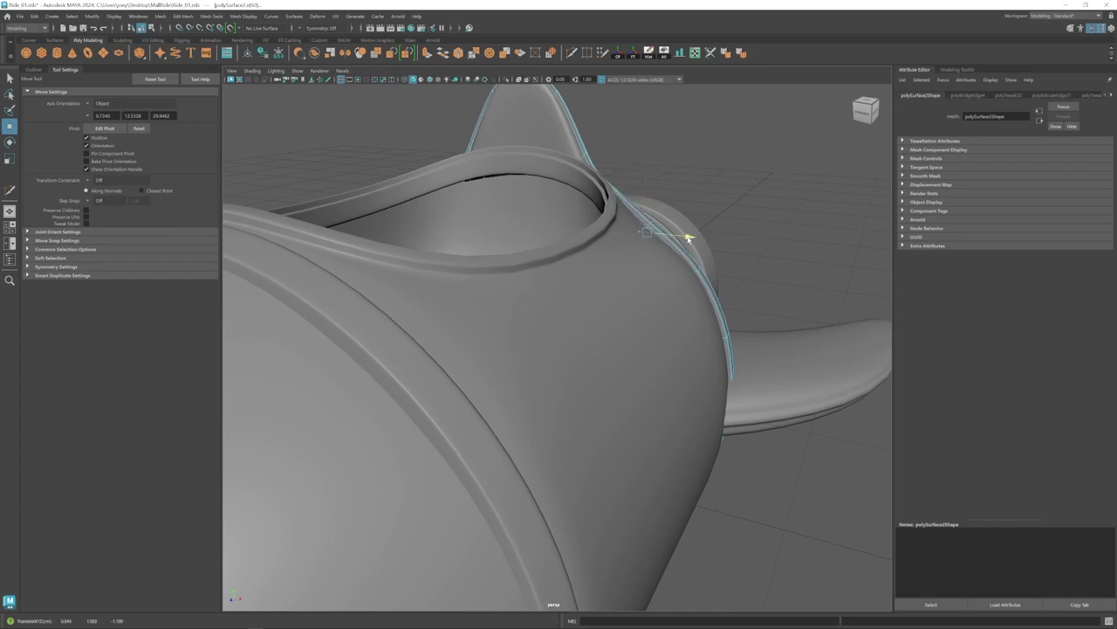
Delete a surplus edge loop from the hull and preview the surface smoothed.
left_click_drag(660, 207, 597, 399, "alt")
left_click(611, 341)
key("1")
key("3")
right_click_drag(596, 399, 568, 411, "alt")
left_click_drag(567, 410, 550, 415, "alt")
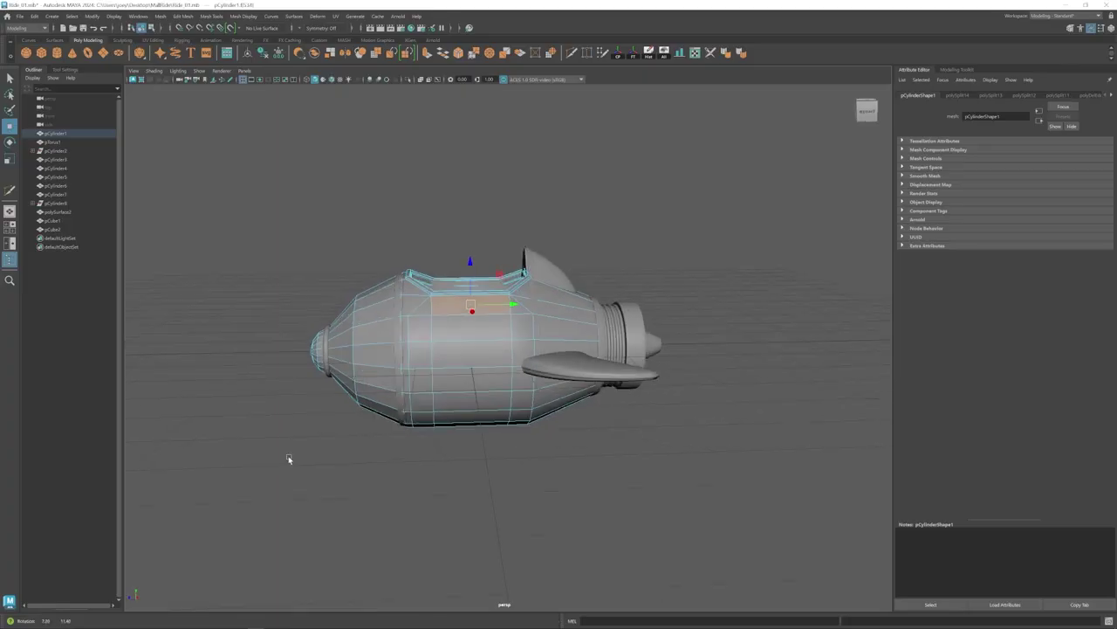
left_click(289, 458)
left_click_drag(289, 458, 301, 453, "alt")
key("F10")
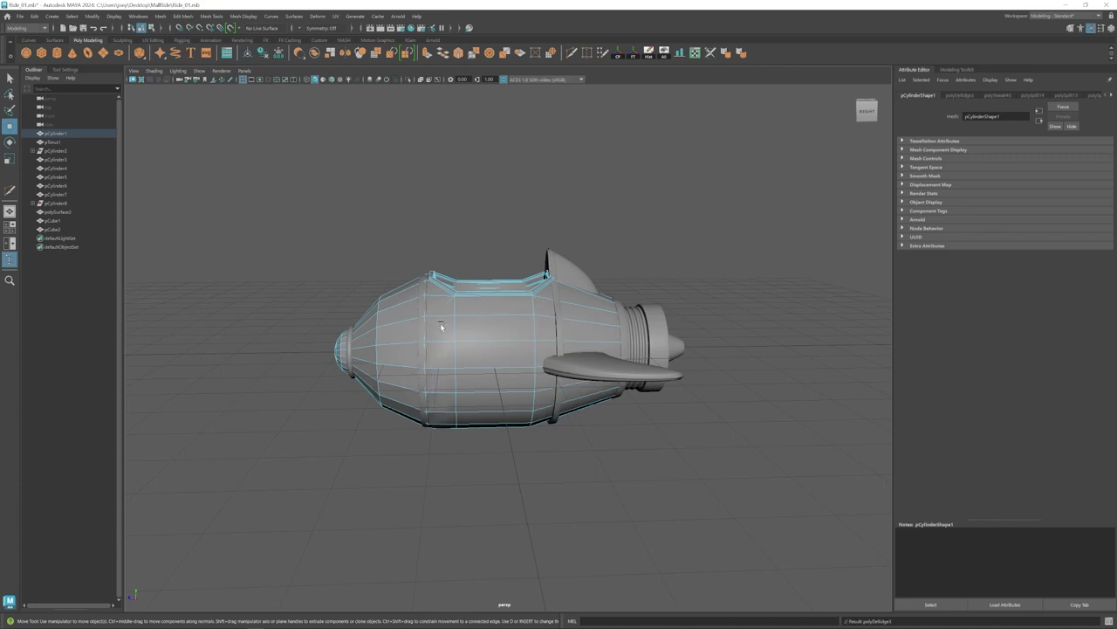
key("3")
Select the rear trim band's underside vertices and scale them to follow the hull.
left_click_drag(441, 327, 578, 351, "alt")
left_click(578, 351)
right_click_drag(578, 350, 552, 342, "alt")
left_click_drag(552, 342, 611, 349, "alt")
left_click_drag(382, 514, 603, 311)
key("r")
left_click_drag(603, 310, 523, 349, "alt")
right_click_drag(524, 349, 576, 366, "alt")
mouse_move(547, 374)
left_mouse_down("alt")
mouse_move(511, 351)
mouse_move(532, 365)
left_mouse_up("alt")
left_click_drag(531, 365, 552, 394, "alt")
left_click_drag(552, 394, 493, 423, "alt")
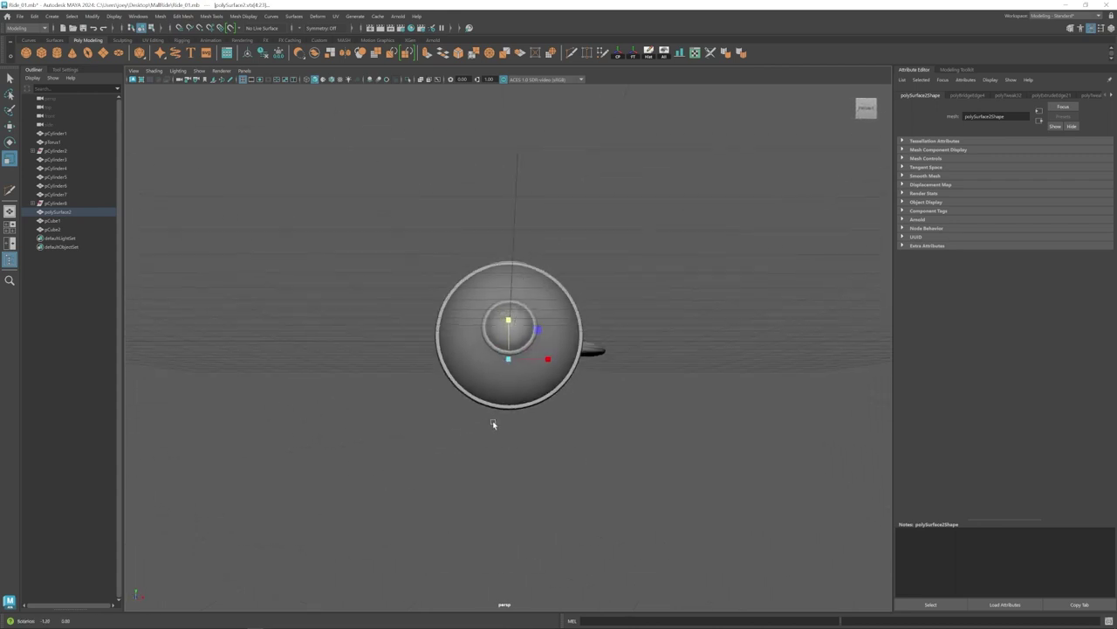
Move the rear trim band's lower vertices so the band hugs the hull's underside.
left_click(315, 80)
left_click_drag(489, 367, 559, 349, "alt")
key("w")
left_click_drag(527, 403, 526, 397)
mouse_move(526, 397)
left_mouse_down("alt")
mouse_move(686, 411)
mouse_move(559, 428)
left_mouse_up("alt")
left_click_drag(491, 412, 492, 406)
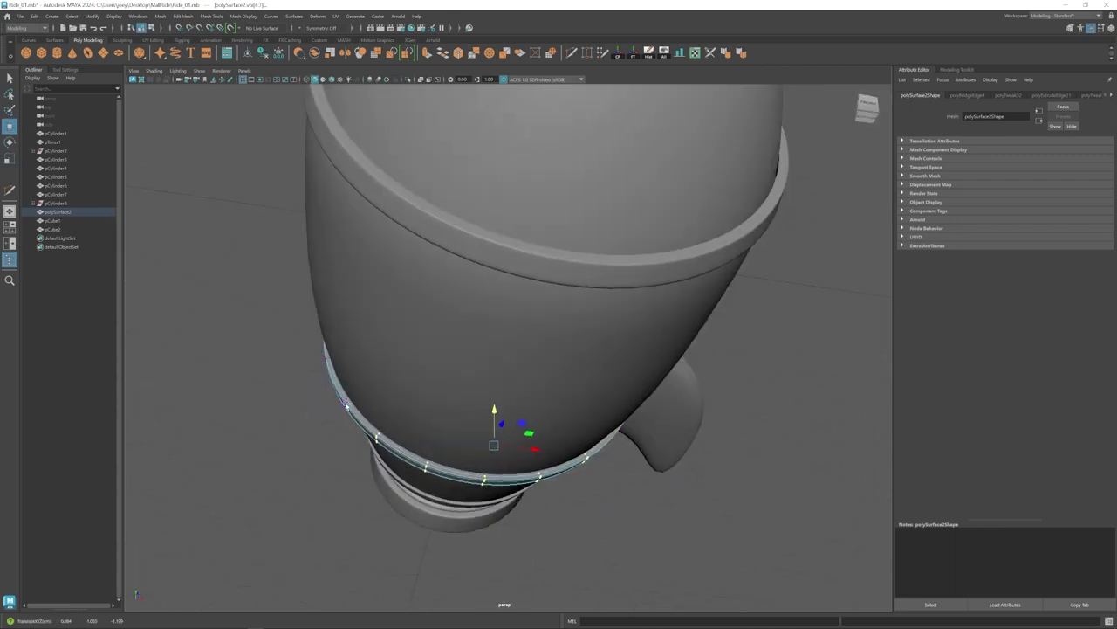
left_click_drag(347, 405, 393, 398, "alt")
left_click_drag(538, 413, 349, 393)
left_click_drag(559, 436, 419, 401, "alt")
Scale a trim ring around the hull slightly to fit the surface.
left_click(558, 340)
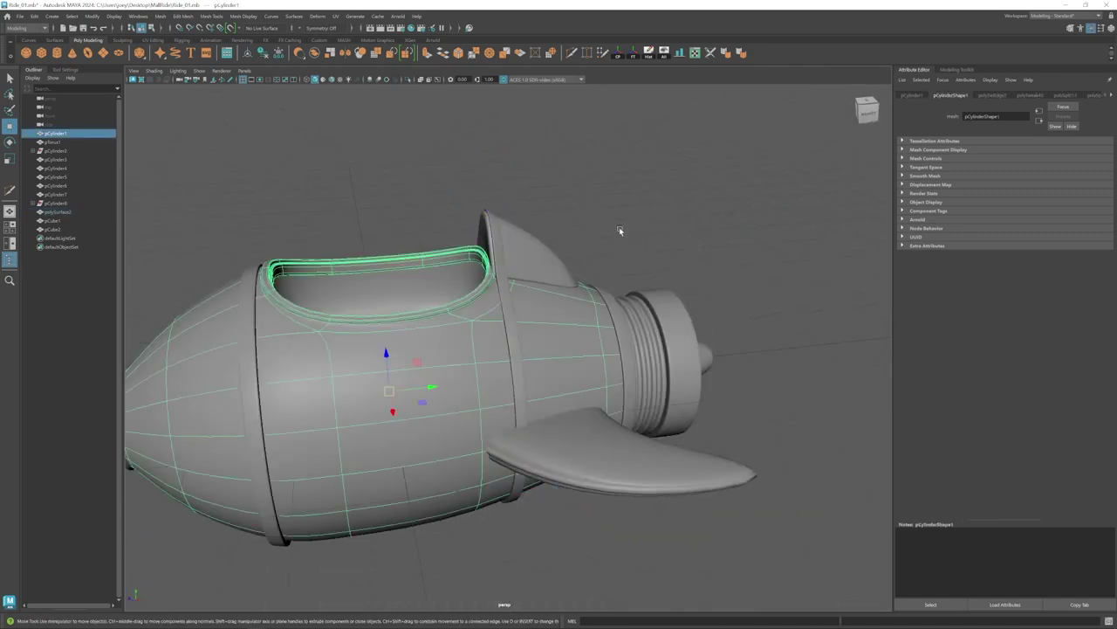
left_click(620, 231)
left_click_drag(375, 314, 462, 310, "alt")
left_click(453, 304)
scroll(449, 294, "up", 3)
key("r")
left_click_drag(463, 349, 559, 362, "alt")
mouse_move(491, 369)
left_mouse_down()
mouse_move(562, 375)
mouse_move(496, 375)
left_mouse_up()
scroll(494, 372, "down", 5)
left_click(515, 445)
key("w")
Create a polygon cylinder and place it below the rear of the hull.
scroll(496, 376, "up", 2)
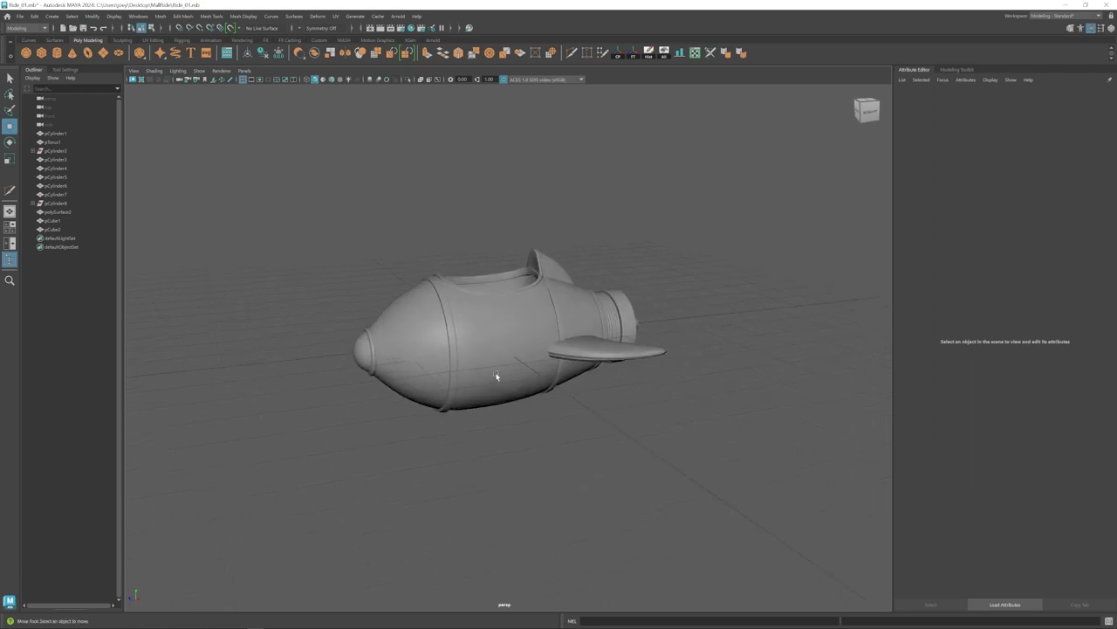
scroll(496, 376, "up", 2)
middle_click_drag(496, 376, 549, 367, "alt")
middle_click_drag(633, 377, 547, 346, "alt")
scroll(546, 347, "down", 1)
right_click_drag(546, 347, 587, 318, "shift")
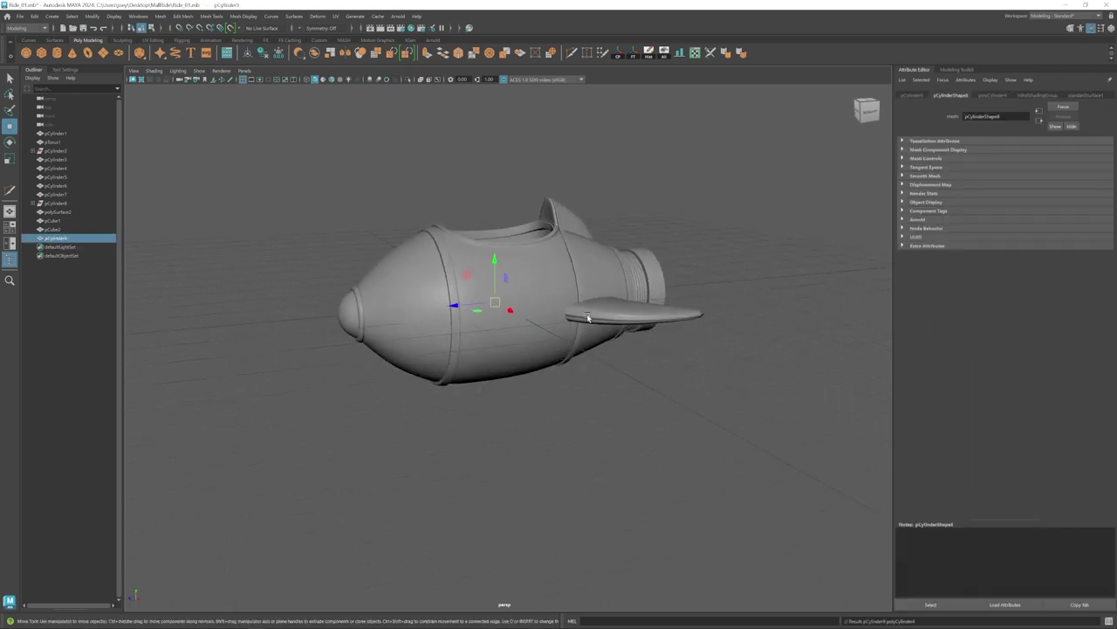
left_click_drag(448, 407, 601, 377)
left_click_drag(600, 377, 491, 368, "alt")
Scale the cylinder into a short barrel lying lengthwise beneath the hull's rear neck.
key("r")
key("w")
scroll(532, 380, "up", 3)
key("r")
left_click_drag(537, 415, 536, 386)
left_click_drag(664, 397, 559, 392, "alt")
scroll(550, 384, "up", 2)
left_click_drag(502, 368, 561, 329, "alt")
key("r")
key("w")
Delete the cylinder's end faces and extrude its rear rim into a stepped, narrower neck.
right_click_drag(492, 304, 491, 351)
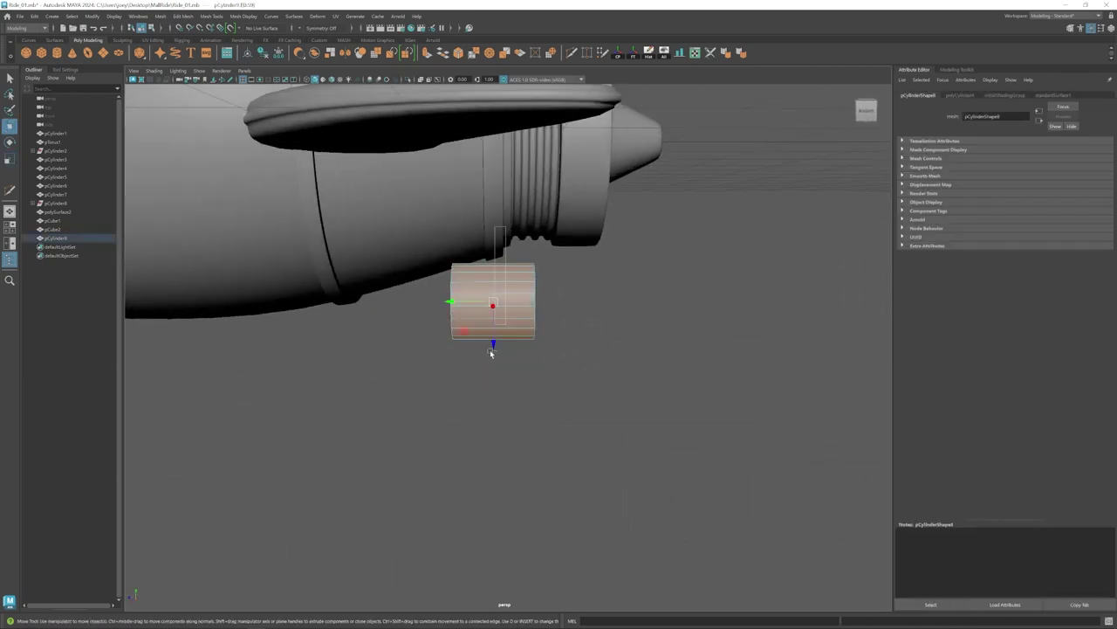
key("Delete")
key("ctrl+e")
key("ctrl+e")
key("w")
left_click_drag(541, 309, 516, 306, "alt")
left_click_drag(520, 307, 507, 310, "alt")
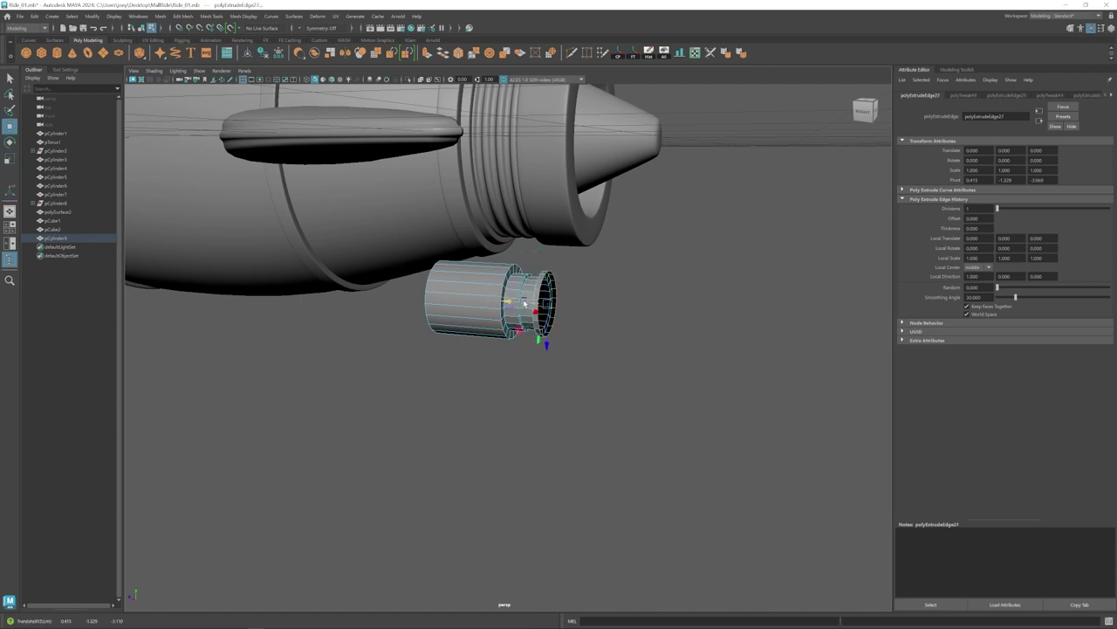
left_click_drag(515, 302, 554, 294, "alt")
Extrude the neck's rear rim outward into a flared bell nozzle.
key("ctrl+e")
key("w")
key("F8")
left_click_drag(476, 365, 540, 351, "alt")
Insert edge loops around the thruster barrel with Multi-Cut and extrude the faces between them into a raised collar.
key("ctrl+shift+x")
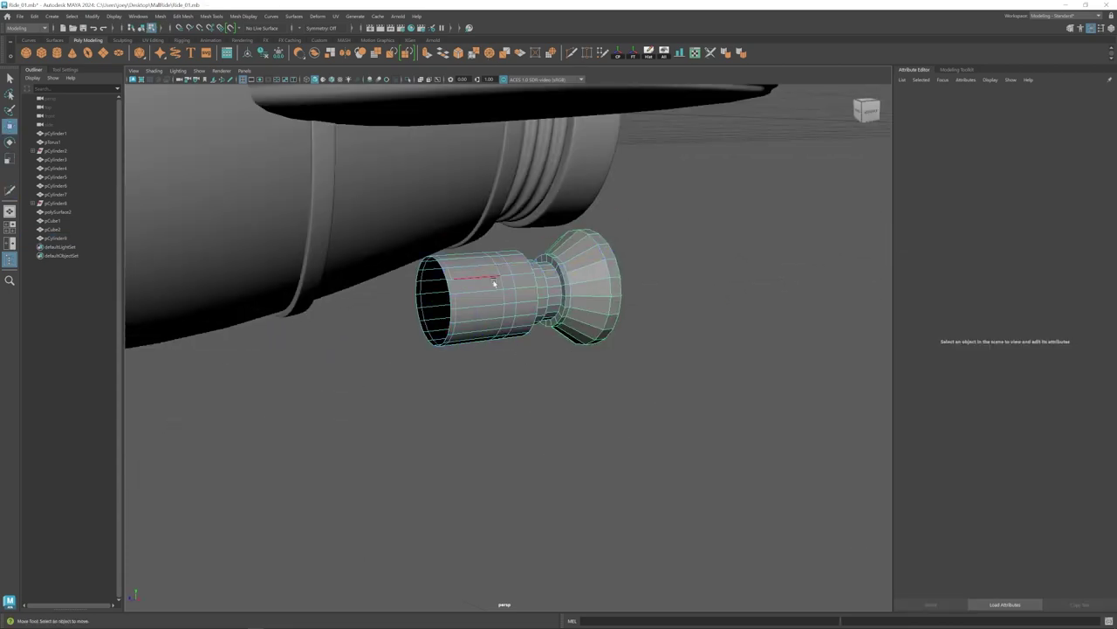
double_click(504, 292, "shift")
key("ctrl+e")
key("r")
key("3")
left_click(568, 406)
left_click(515, 301)
key("1")
Add supporting edge loops to the thruster, bevel a selected edge loop and check it in smooth preview.
left_click_drag(515, 301, 482, 307, "alt")
left_click(573, 53)
scroll(502, 262, "down", 5)
scroll(515, 306, "up", 5)
key("w")
double_click(536, 274)
key("ctrl+b")
key("q")
key("3")
key("1")
left_click_drag(576, 295, 541, 298, "alt")
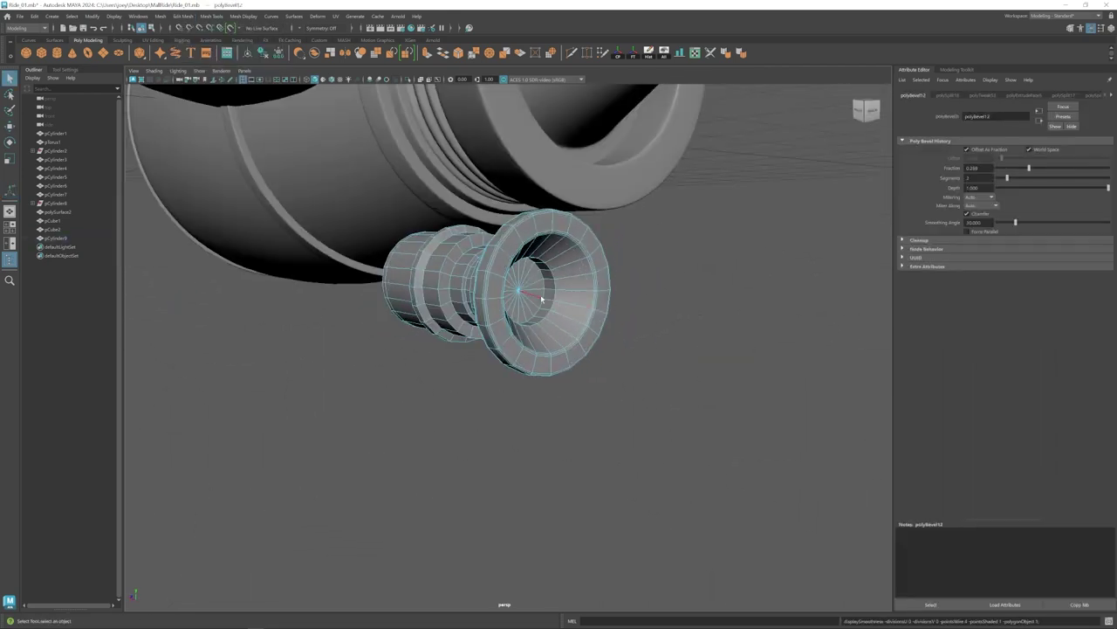
Bevel the edge loop around the inner throat of the bell nozzle.
double_click(543, 299)
key("ctrl+b")
scroll(576, 304, "down", 5)
left_click(576, 305)
left_click_drag(478, 371, 564, 373, "alt")
scroll(533, 323, "up", 5)
Extrude the thruster's open front rim inward into a recessed hole and merge its end to the centre.
left_click(525, 308)
key("1")
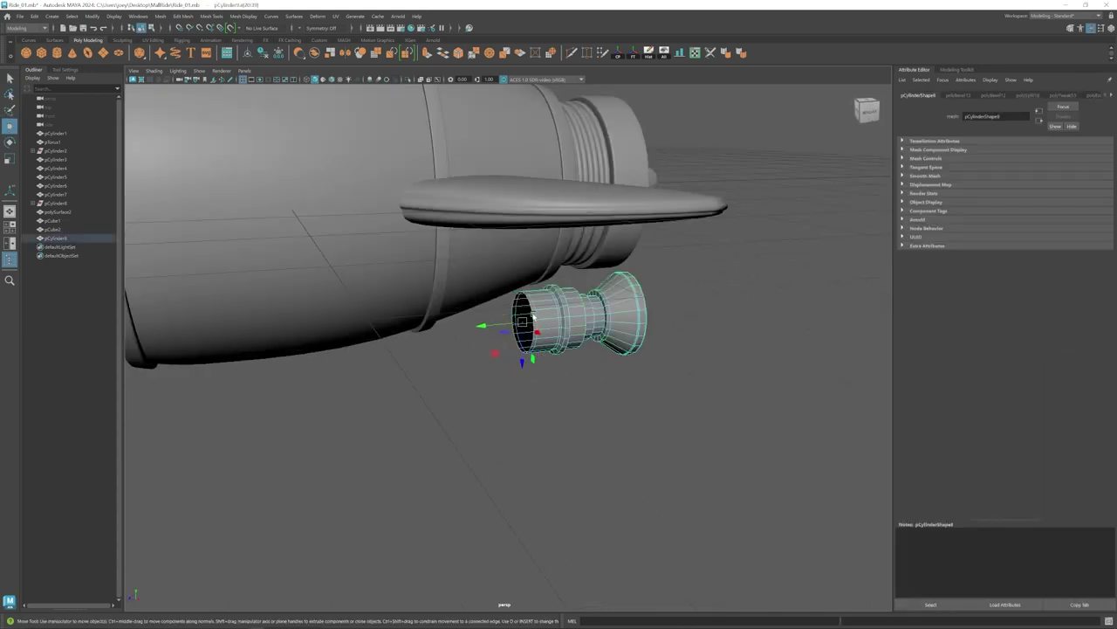
key("ctrl+e")
key("r")
right_click_drag(522, 321, 553, 311, "shift")
scroll(535, 323, "up", 3)
key("w")
key("ctrl+z")
key("r")
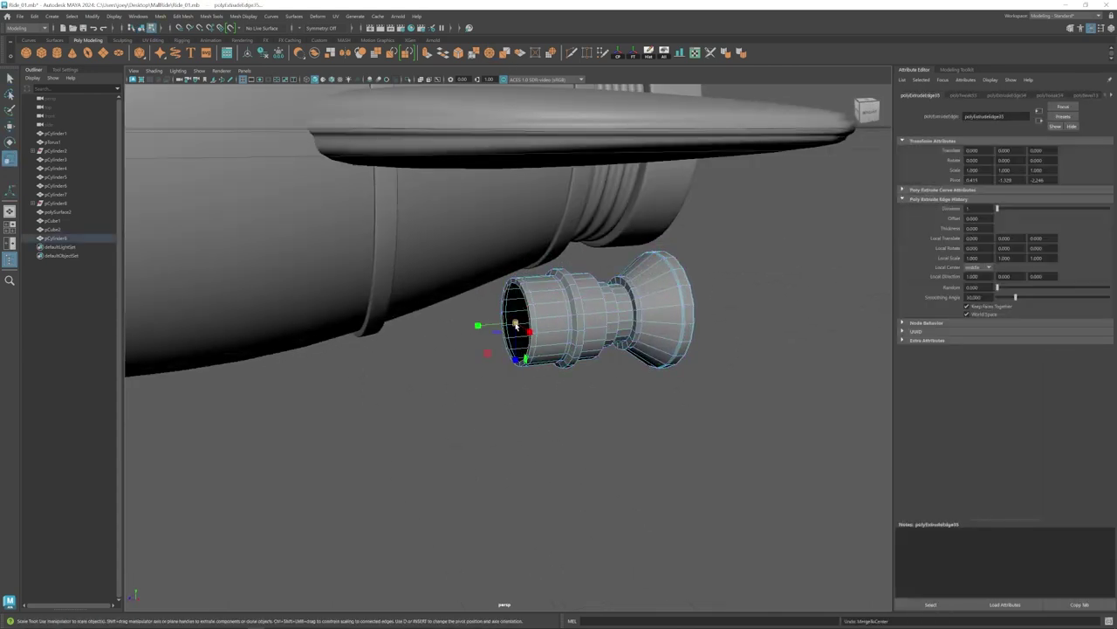
right_click_drag(472, 327, 535, 311, "shift")
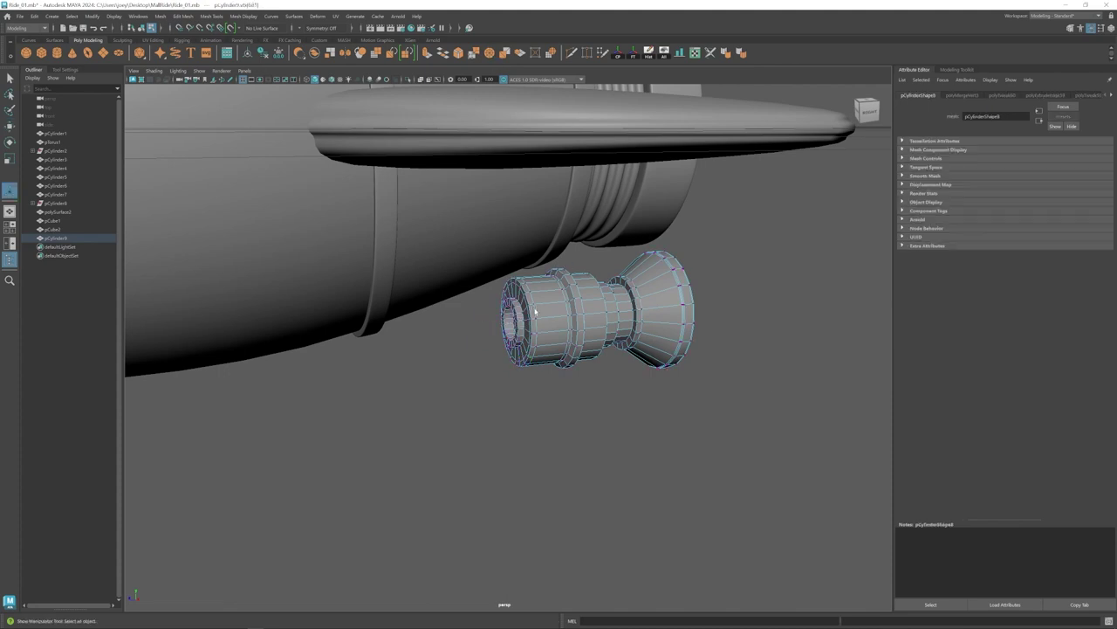
Bevel the front recess's edges with a fraction of 0.5 and preview the thruster smoothed in object mode.
left_click_drag(513, 315, 526, 320, "alt")
left_click(183, 16)
left_click(189, 50)
key("3")
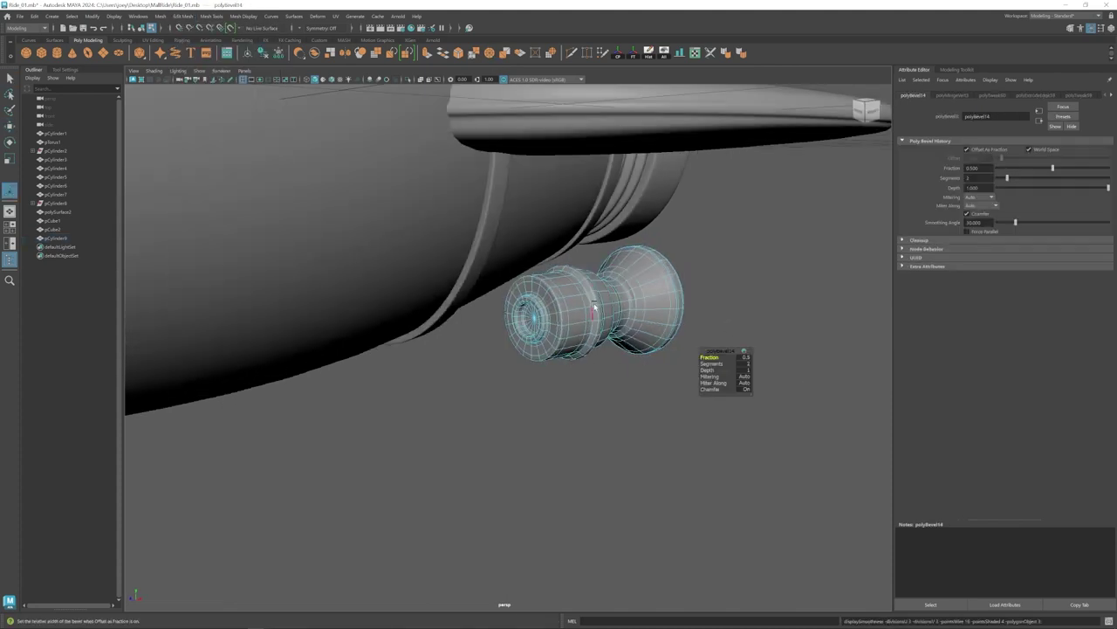
key("F8")
left_click(489, 414)
scroll(419, 349, "down", 3)
left_click_drag(360, 214, 334, 239, "alt")
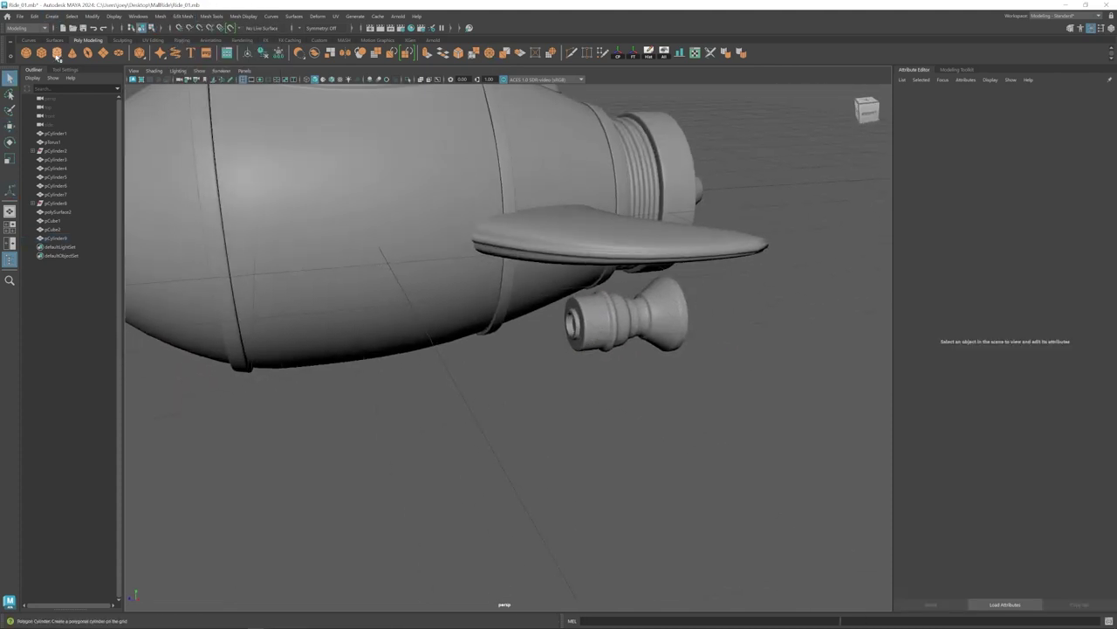
Create a polygon cylinder at the thruster's front end, rotate it in line with the thruster and scale it down into a narrow pipe.
left_click(58, 54)
left_click(619, 324, "shift")
left_click(619, 325)
key("e")
left_click_drag(617, 284, 567, 362)
key("r")
Open the pipe's front end and extrude its rim into an angled bend towards the hull, then preview it smoothly.
key("w")
key("Delete")
double_click(559, 301)
mouse_move(538, 356)
left_mouse_down("shift")
mouse_move(506, 355)
mouse_move(533, 337)
mouse_move(467, 337)
mouse_move(519, 328)
mouse_move(507, 359)
mouse_move(574, 365)
mouse_move(559, 349)
left_mouse_up("shift")
key("e")
key("w")
key("F8")
key("3")
left_click(506, 346)
Adjust the edge loop on the bent pipe so it fits neatly between the thruster and the hull.
scroll(507, 359, "down", 2)
left_click(535, 333)
scroll(533, 332, "up", 5)
key("1")
key("F8")
double_click(522, 316)
key("F8")
left_click(529, 393)
scroll(529, 366, "down", 5)
left_click(541, 330)
scroll(558, 349, "up", 5)
Duplicate the bent pipe and separate the band of faces at the copy's hull end for a sleeve.
key("ctrl+d")
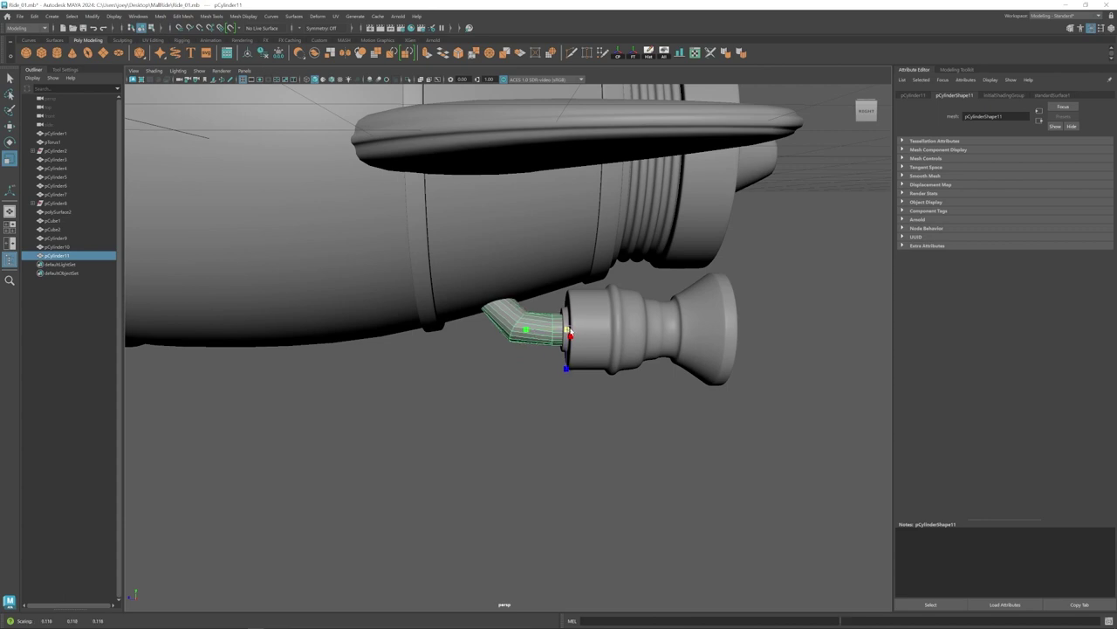
right_click_drag(468, 358, 467, 382)
left_click(505, 313)
double_click(509, 317, "shift")
left_click(183, 16)
left_click(193, 262)
left_click(535, 320)
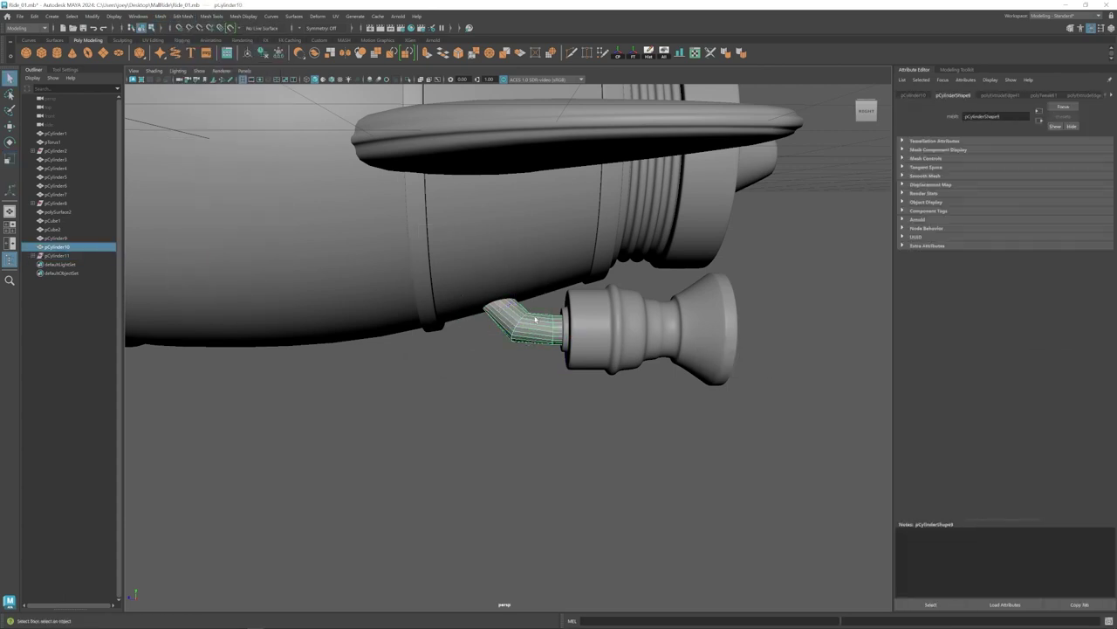
Shape the sleeve around the pipe's upper end and extend it forward to meet the hull.
key("r")
right_click_drag(515, 321, 476, 309)
key("w")
scroll(515, 320, "up", 5)
left_click_drag(571, 401, 512, 305)
left_click_drag(541, 349, 559, 336, "alt")
left_click_drag(532, 335, 441, 344)
scroll(534, 290, "down", 3)
key("e")
key("w")
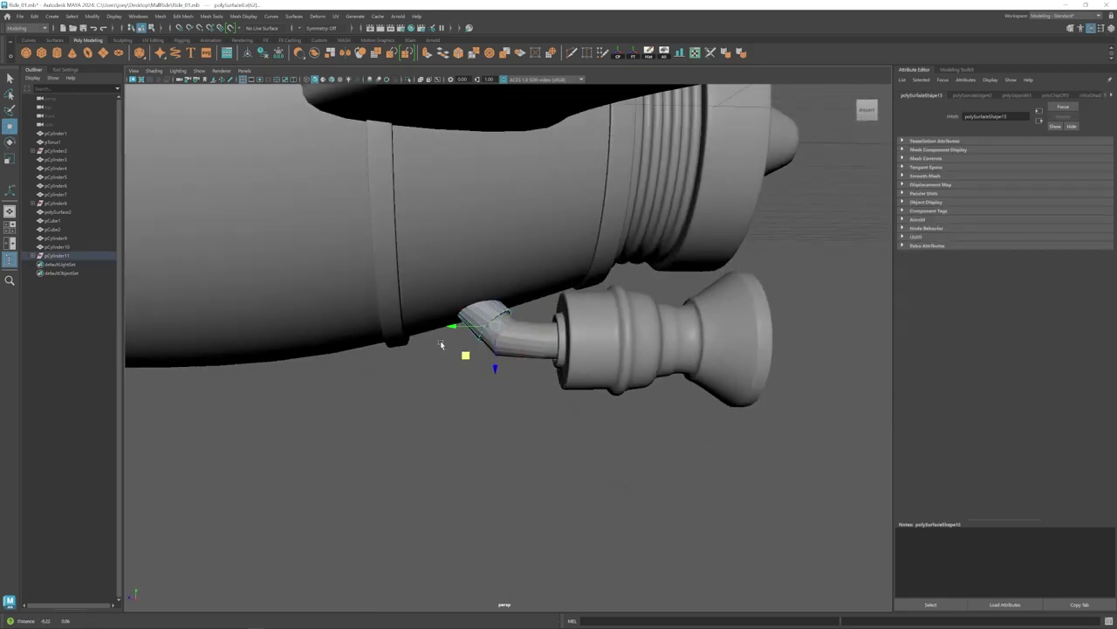
key("w")
left_click_drag(499, 304, 515, 316, "alt")
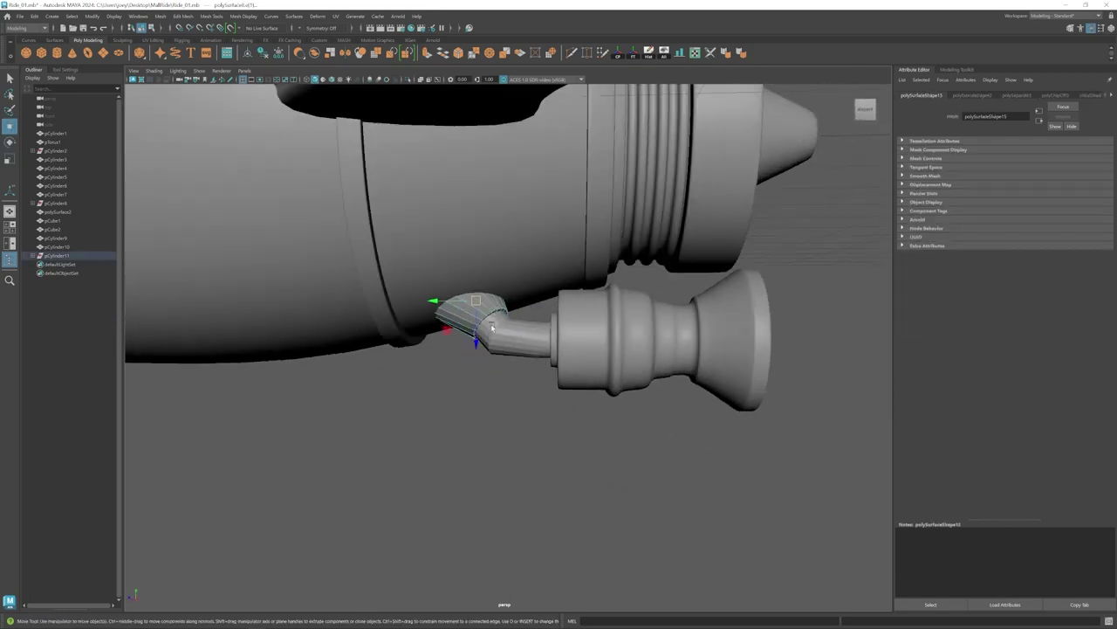
Bevel the edge loop at the pipe's elbow, adjust the bevel fraction and check the bend against the whole hull.
double_click(488, 326)
left_click(183, 15)
left_click(204, 48)
left_click_drag(1051, 169, 1027, 168)
left_click(521, 337)
key("4")
key("5")
left_click(429, 413)
scroll(429, 414, "down", 8)
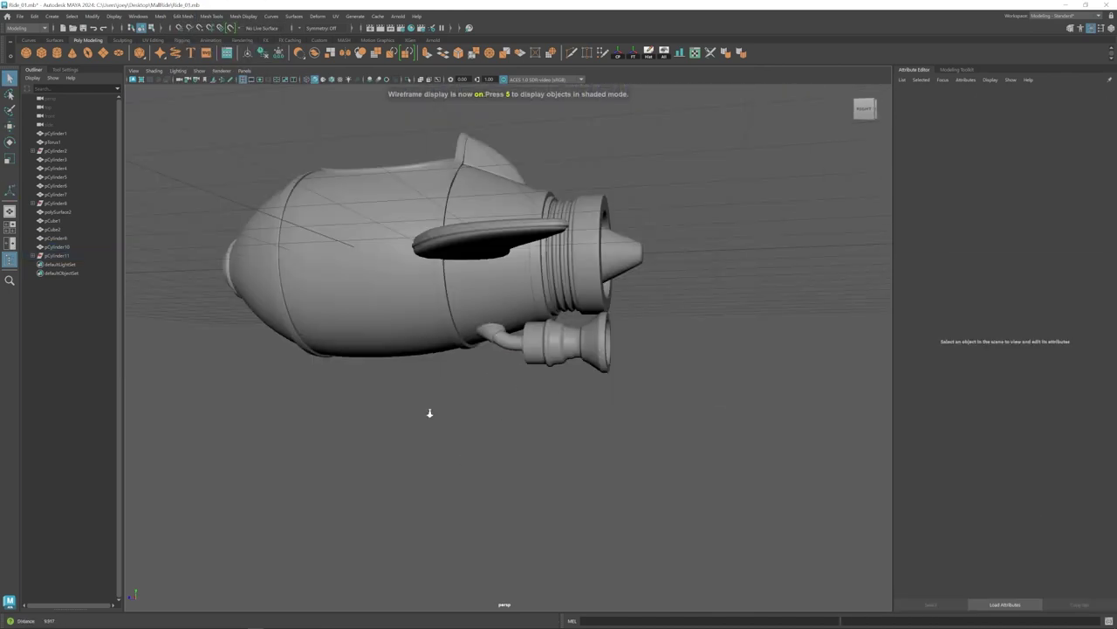
Create another polygon cylinder at the thruster, scale it down to a small connector and place it between thruster and hull.
left_click_drag(471, 425, 509, 426, "alt")
scroll(458, 392, "up", 6)
left_click(56, 52)
left_click(576, 341, "shift")
key("r")
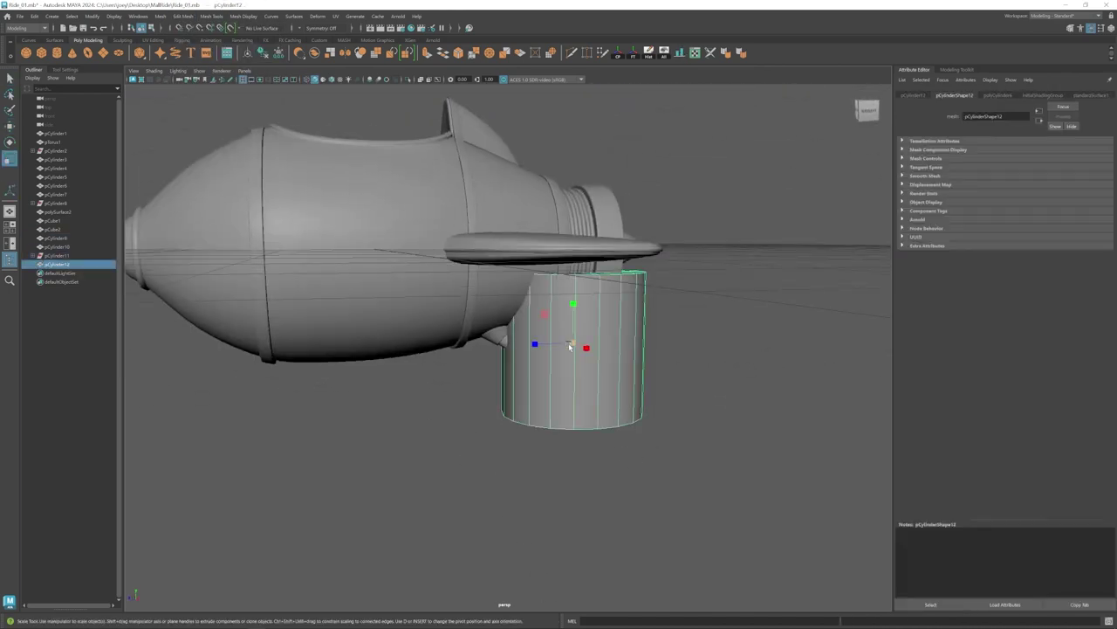
left_click_drag(572, 344, 524, 346)
key("w")
left_click_drag(524, 376, 540, 382, "alt")
left_click_drag(548, 317, 540, 185)
Move the small connector's end faces so it joins the thruster to the hull, and check the fit from a distance.
scroll(552, 340, "up", 4)
mouse_move(558, 349)
left_mouse_down("alt")
mouse_move(641, 338)
mouse_move(568, 340)
left_mouse_up("alt")
key("w")
key("F11")
left_click_drag(574, 301, 542, 303)
left_click(492, 412)
scroll(492, 393, "down", 6)
left_click_drag(419, 358, 462, 375, "alt")
scroll(524, 341, "up", 6)
left_click(542, 317)
left_click_drag(568, 320, 541, 316, "alt")
left_click(489, 412)
scroll(489, 412, "down", 6)
left_click_drag(436, 417, 492, 426, "alt")
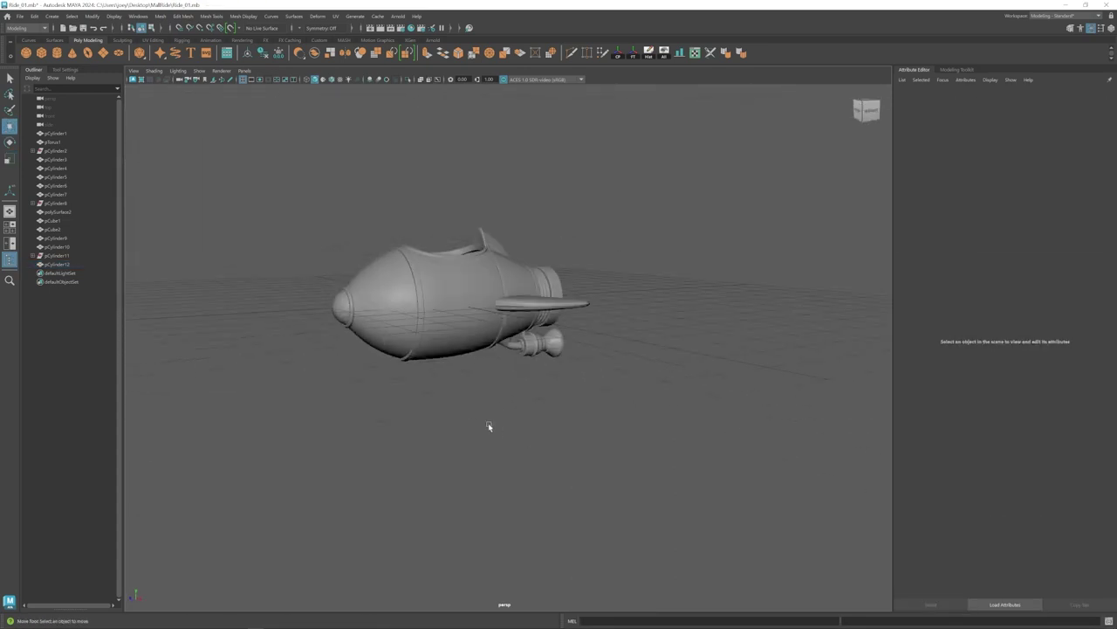
left_click_drag(628, 363, 532, 372, "alt")
Group the thruster parts, center the group's pivot and create a mirrored copy using Duplicate Special with an X scale of -1.
left_click_drag(574, 374, 524, 347)
scroll(449, 363, "up", 4)
key("ctrl+g")
left_click(618, 53)
left_click_drag(605, 297, 419, 340, "alt")
left_click(35, 17)
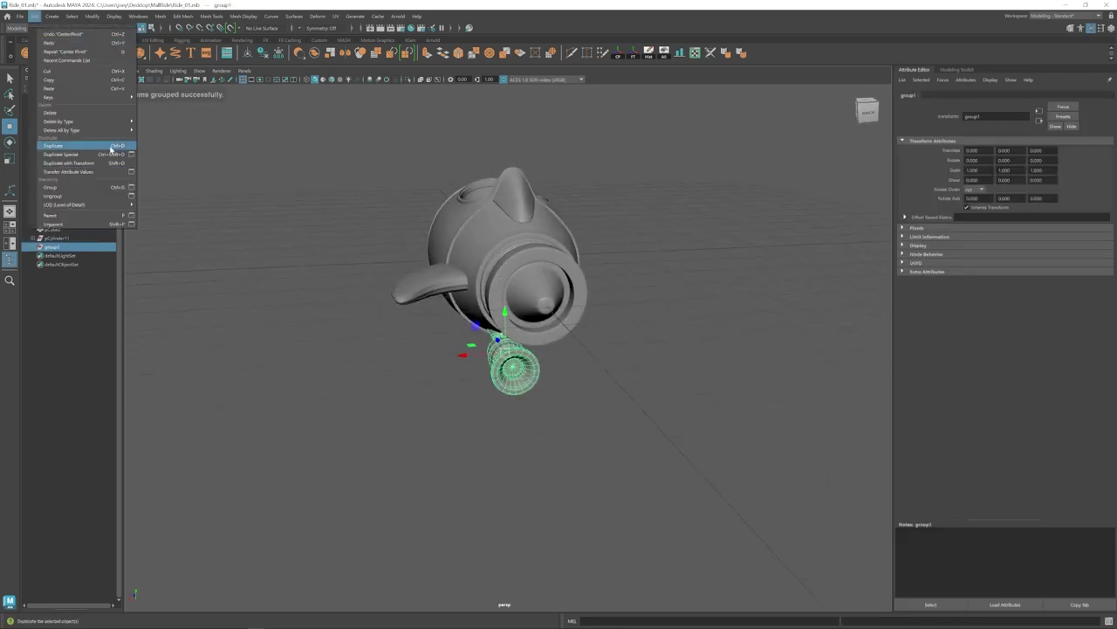
left_click(131, 154)
left_click(262, 265)
Move the mirrored thruster to the other side, group both thrusters and centre the pair beneath the hull.
left_click_drag(577, 375, 532, 332, "alt")
left_click_drag(539, 347, 586, 347)
left_click_drag(524, 227, 533, 349, "alt")
left_click(53, 247, "ctrl")
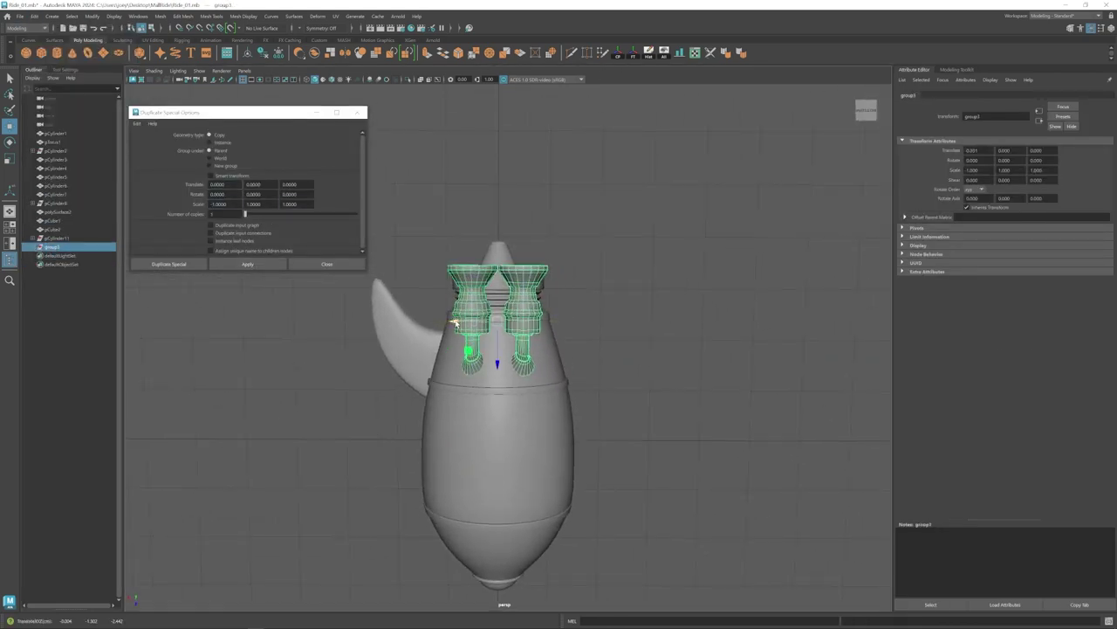
left_click_drag(559, 489, 655, 427, "alt")
left_click(661, 446)
left_click_drag(376, 419, 454, 407, "alt")
scroll(454, 407, "down", 5)
left_click(358, 111)
scroll(539, 413, "up", 4)
left_click_drag(569, 382, 541, 441, "alt")
Create a polygon cube, flatten it into a thin upright slab and place it at the rear of the cockpit.
left_click(42, 53)
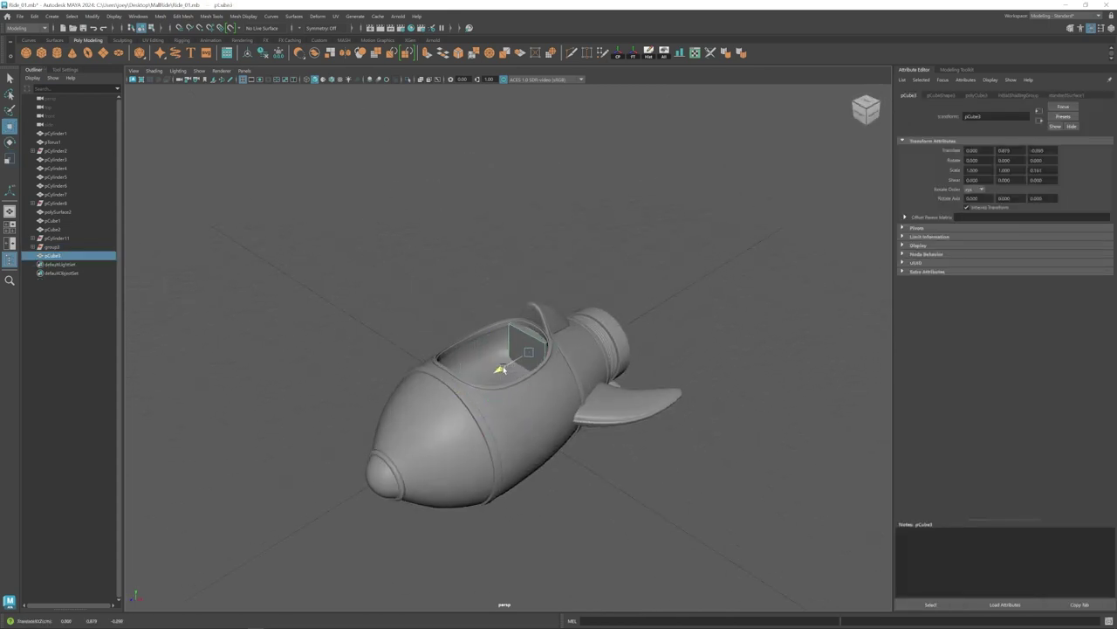
left_click_drag(503, 368, 559, 390, "alt")
scroll(559, 389, "up", 4)
middle_click_drag(526, 357, 486, 381, "alt")
scroll(502, 192, "up", 4)
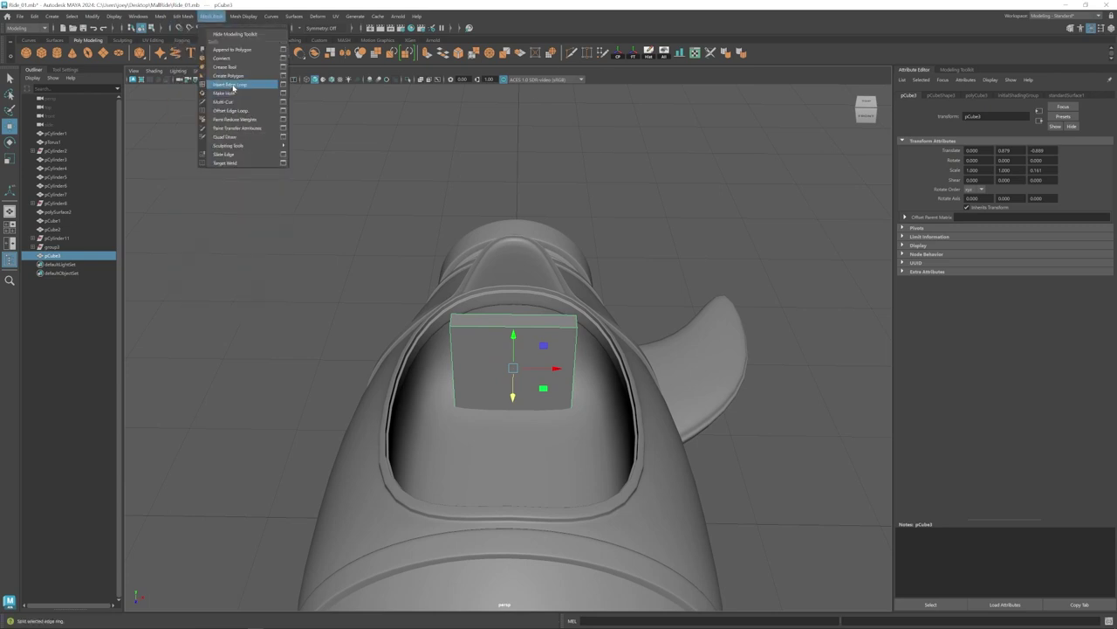
Insert a vertical edge loop down the middle of the seat slab, bend the slab along it and preview it smoothly.
left_click(233, 88)
left_click(567, 330)
key("w")
key("3")
left_click_drag(564, 399, 476, 356)
key("1")
key("g")
key("3")
left_click_drag(497, 350, 599, 411, "alt")
left_click(577, 407)
key("w")
scroll(559, 377, "down", 2)
Isolate the dorsal fin, select its front faces and separate them as the base for a headrest.
left_click(525, 313)
left_click_drag(559, 376, 511, 326, "alt")
left_click(505, 80)
right_click_drag(515, 273, 515, 302)
left_click(506, 278)
left_click(521, 286, "shift")
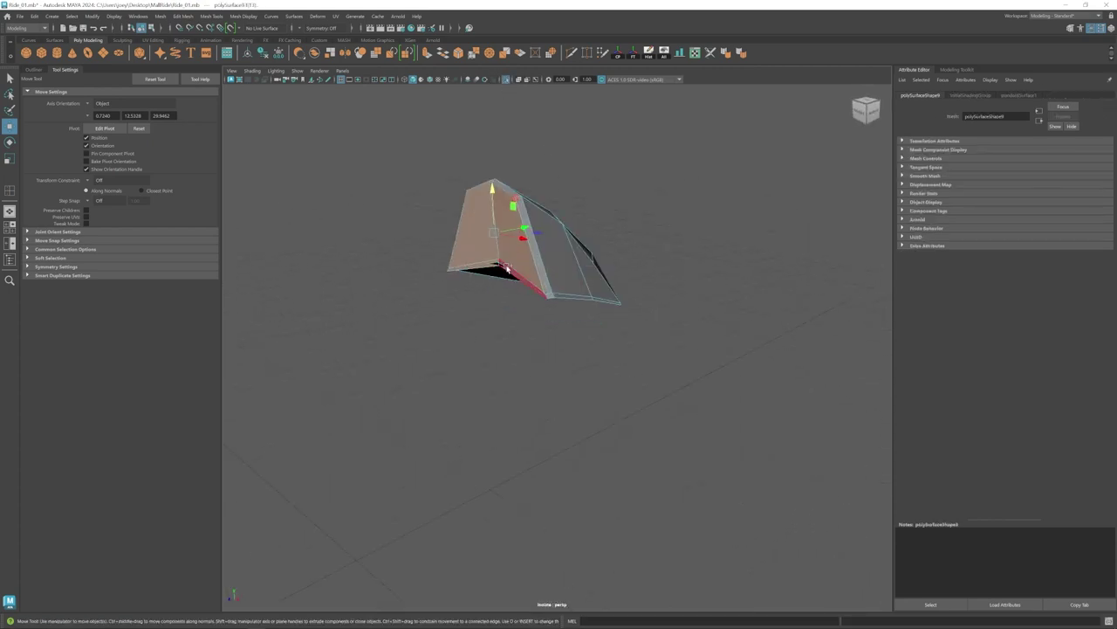
left_click(183, 16)
left_click_drag(508, 269, 496, 236, "alt")
left_click(210, 257)
Offset the separated headrest piece from the fin and bring the full model back into view.
key("w")
left_click(546, 245)
key("h")
double_click(498, 243)
key("F8")
key("ctrl+1")
Pull the headrest's front faces forward to thicken it above the seat and check it in smooth preview.
right_click_drag(479, 234, 479, 261)
left_click(460, 229)
left_click(476, 246, "shift")
key("q")
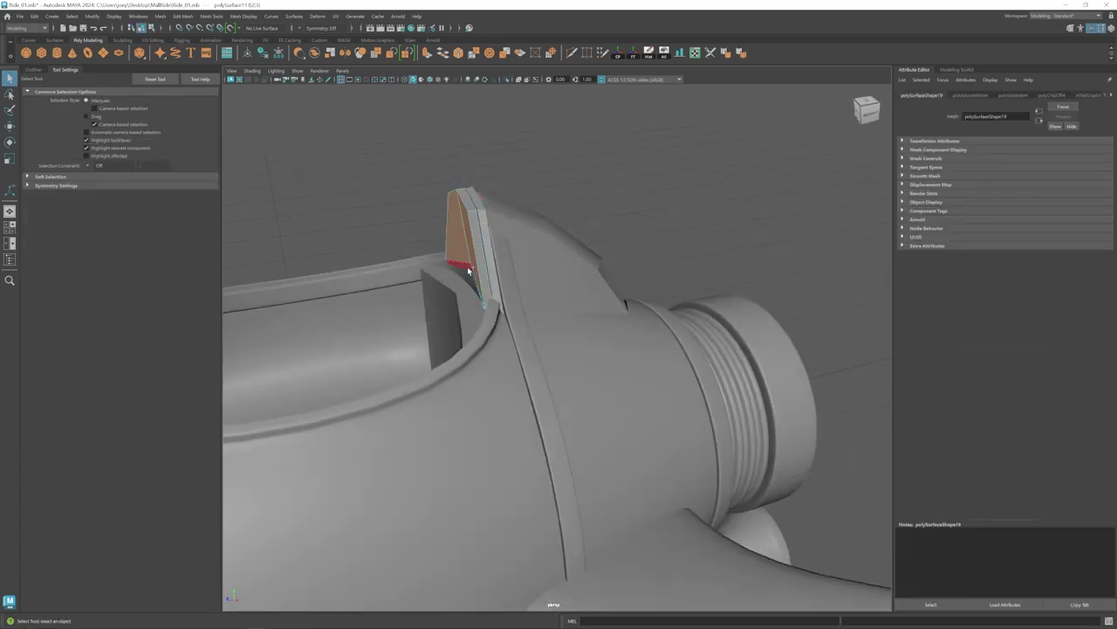
key("w")
left_click_drag(505, 231, 464, 245)
key("3")
left_click(465, 245)
left_click(528, 279)
left_click_drag(552, 274, 489, 271, "alt")
left_click(464, 264)
left_click(495, 267)
Add supporting edge loops to the headrest with the Multi-Cut tool and select the seat slab in its unsmoothed display.
key("1")
key("ctrl+shift+x")
key("w")
left_click_drag(541, 359, 654, 390, "alt")
scroll(611, 380, "up", 2)
left_click(567, 365)
key("1")
scroll(523, 341, "down", 1)
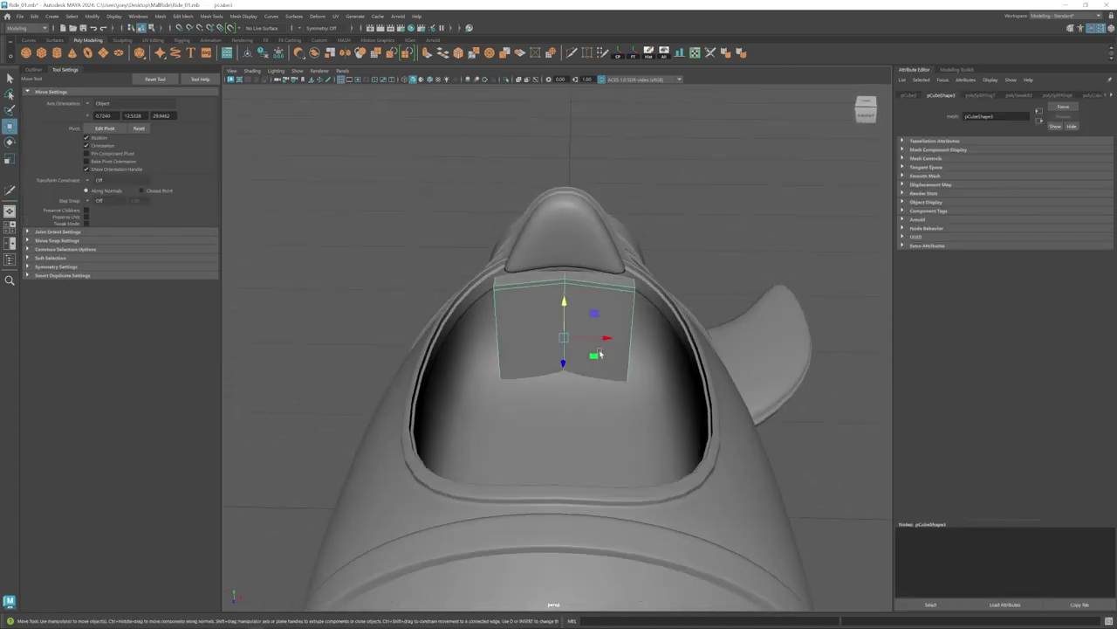
Reshape the seat back to fit beneath the headrest, moving its lower part, and preview it smoothly in the cockpit.
left_click_drag(600, 354, 560, 223, "alt")
left_click_drag(559, 262, 602, 371, "alt")
left_click(545, 341)
left_click_drag(480, 341, 633, 389)
left_click_drag(552, 372, 553, 323, "alt")
left_click_drag(552, 316, 542, 301)
left_click(687, 272)
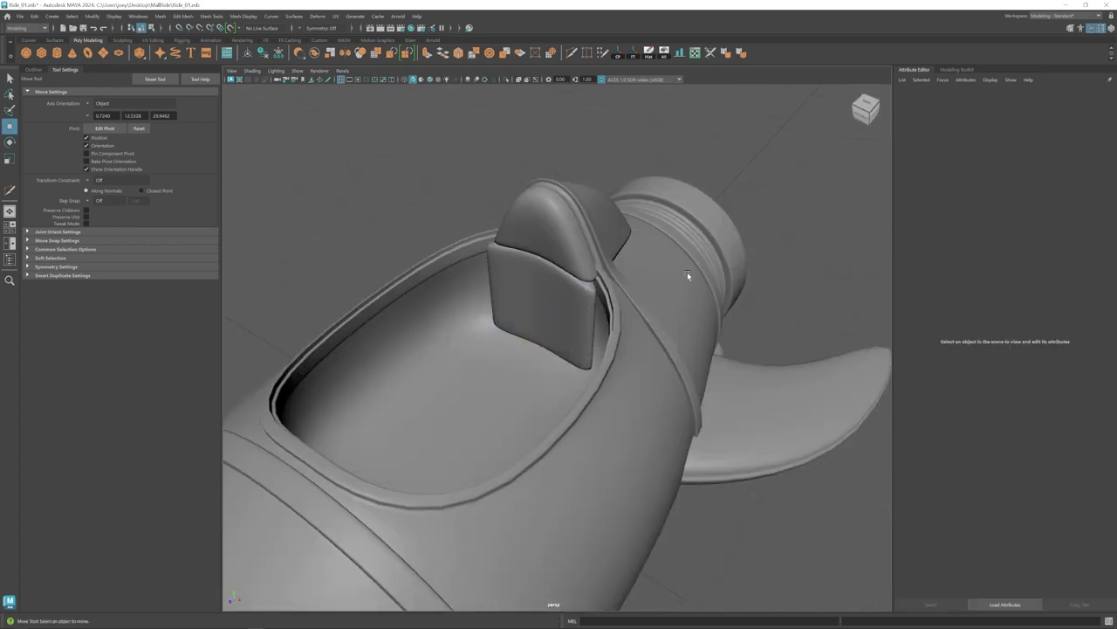
Adjust the rotation and scale of the seat back to refine its fit beneath the headrest.
left_click(550, 301)
left_click_drag(489, 367, 534, 384, "alt")
left_click(550, 314)
key("e")
left_click_drag(602, 350, 490, 304, "alt")
left_click(663, 192)
left_click_drag(454, 270, 574, 294, "alt")
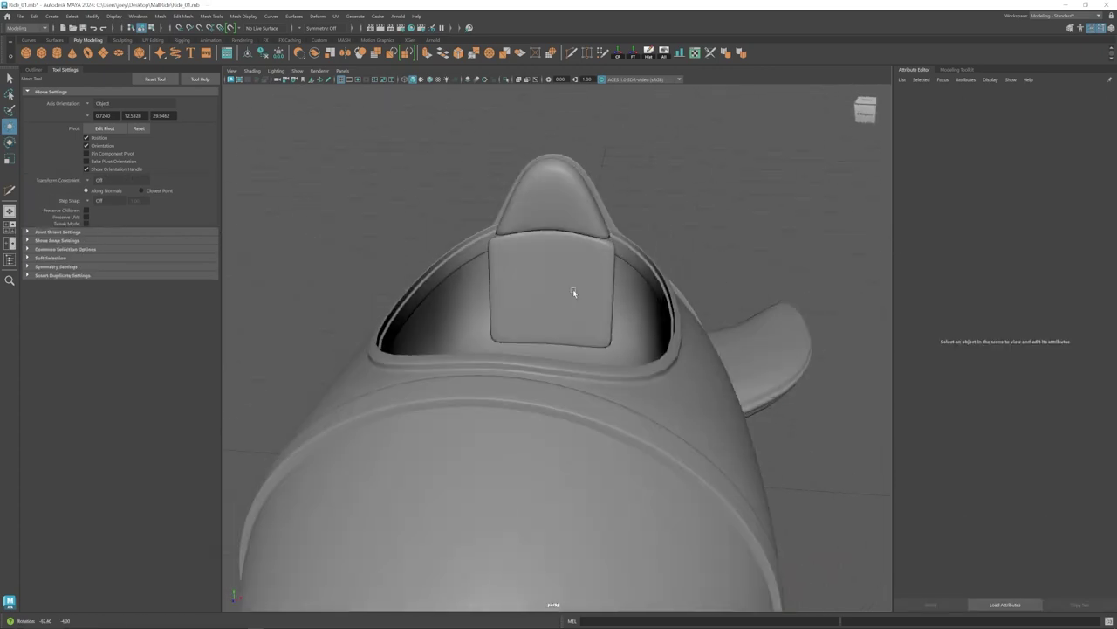
left_click(568, 301)
key("r")
left_click(711, 193)
Return the seat back to its unsmoothed display and apply the mesh Smooth operation to it.
left_click_drag(628, 254, 552, 301, "alt")
left_click(550, 306)
key("1")
left_click(160, 16)
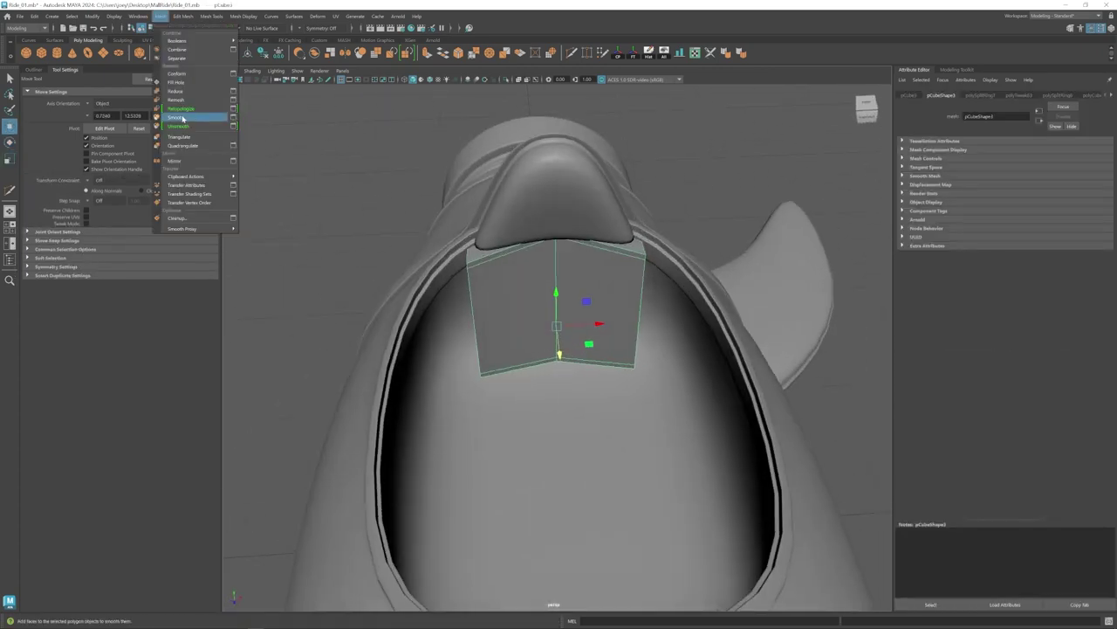
left_click(182, 117)
Extract vertical columns of faces from the seat back so it splits into separate strips.
right_click_drag(506, 278, 507, 305)
left_click_drag(436, 223, 496, 402)
left_click_drag(496, 422, 504, 422, "alt")
left_click(183, 15)
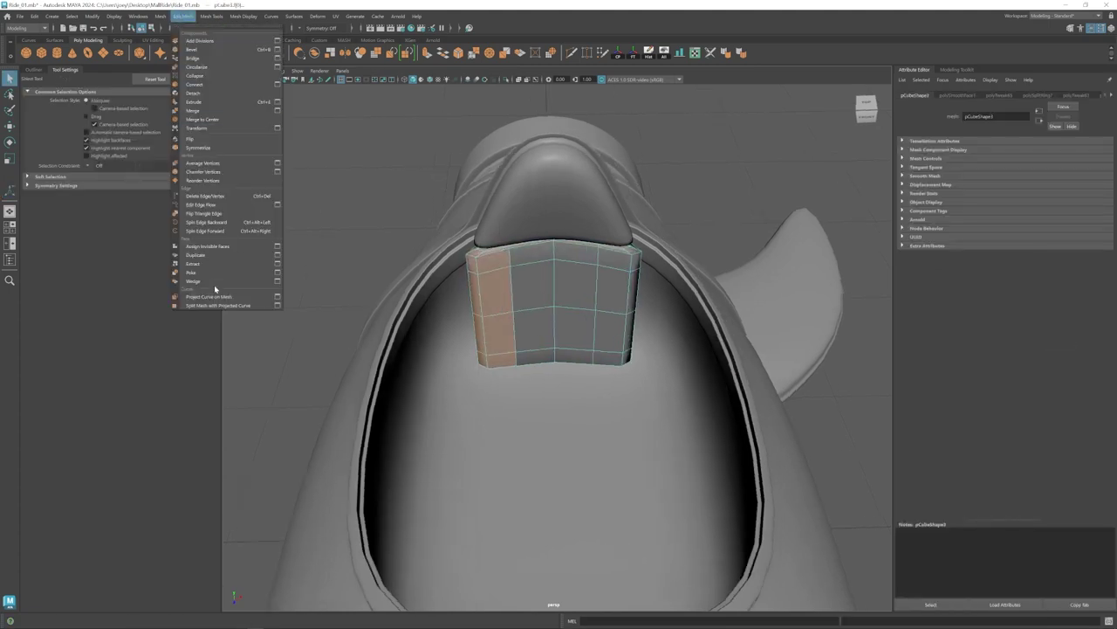
left_click(196, 263)
right_click_drag(542, 288, 541, 316)
left_click_drag(485, 195, 519, 382)
key("g")
key("q")
left_click(603, 279)
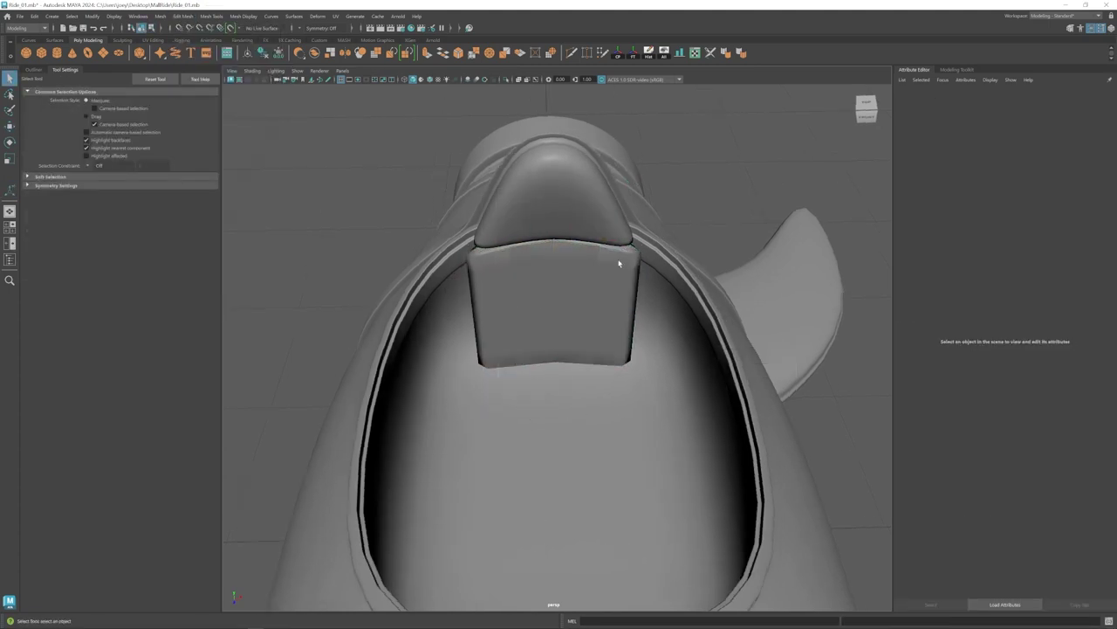
Try to round the outer and middle seat strips by extruding their open borders and closing them.
key("w")
key("ctrl+1")
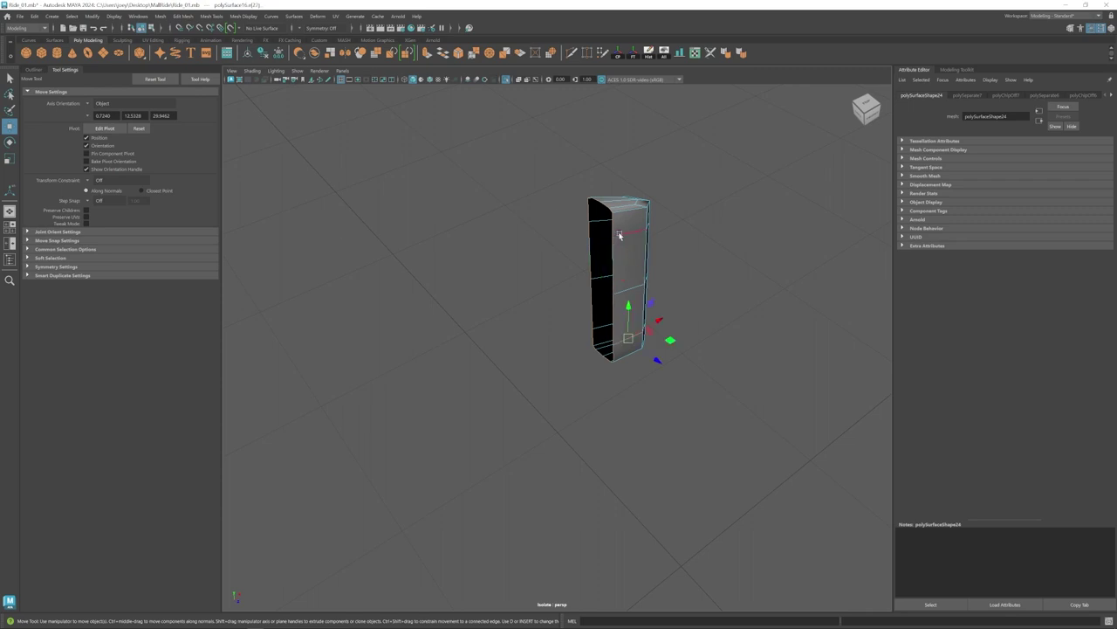
double_click(612, 250)
key("r")
left_click_drag(602, 286, 600, 286, "shift")
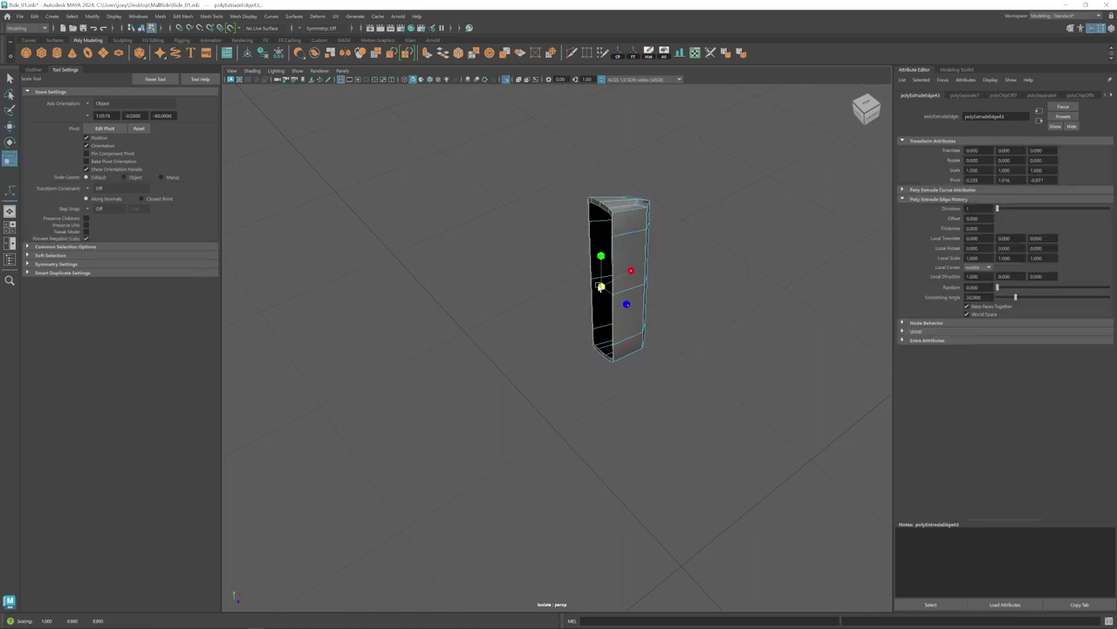
right_click_drag(569, 202, 569, 166, "shift")
key("w")
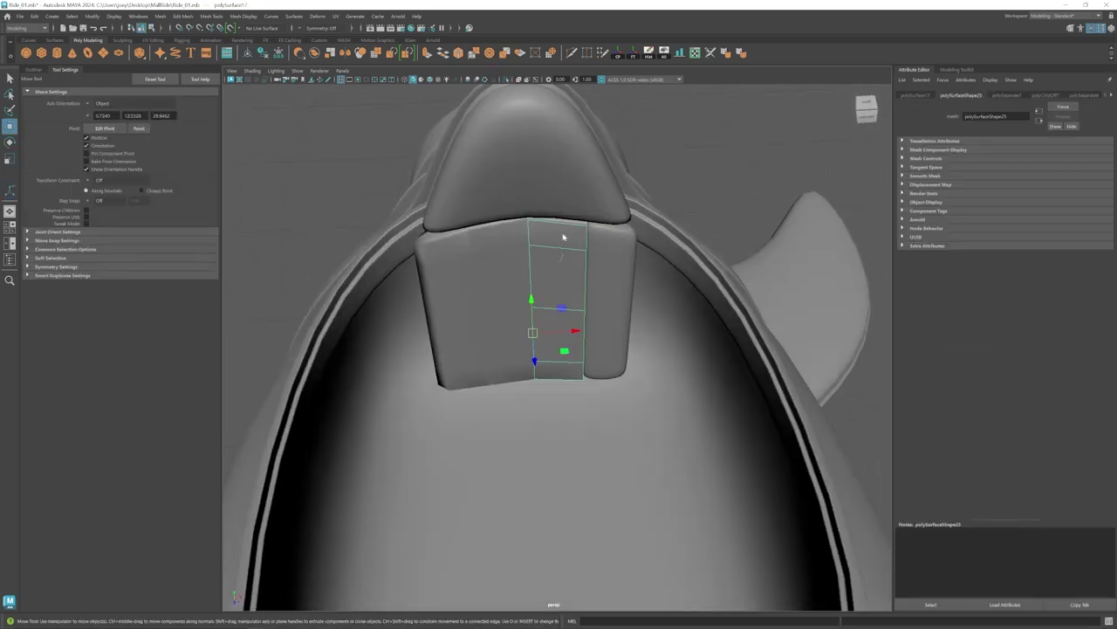
key("4")
key("r")
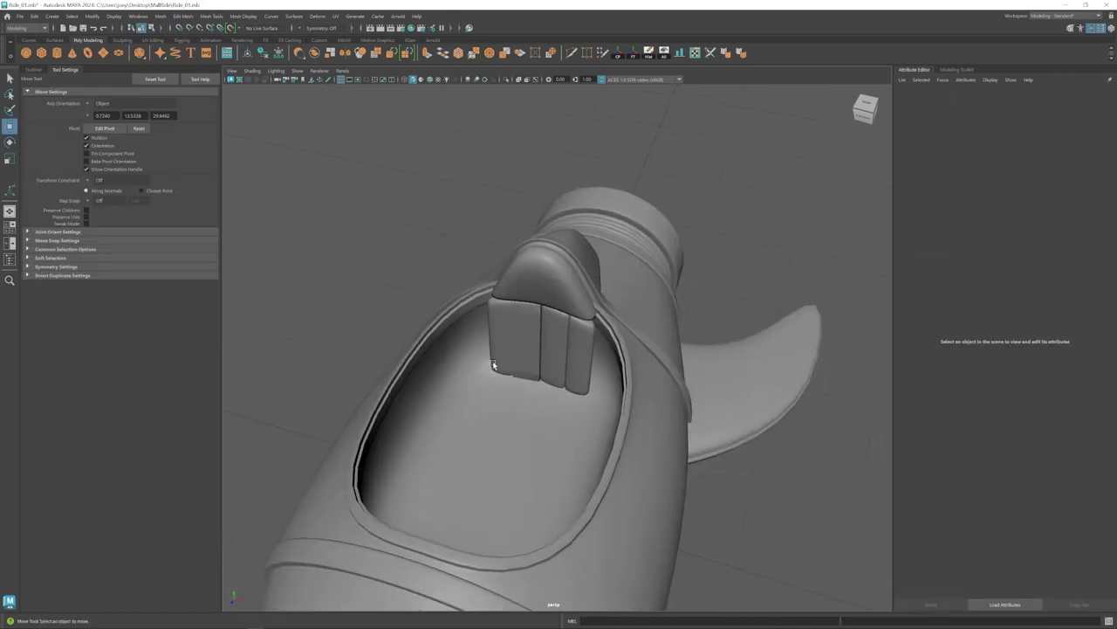
Insert a vertical edge loop down the inner strips of the seat back with the Multi-Cut tool.
left_click(565, 315)
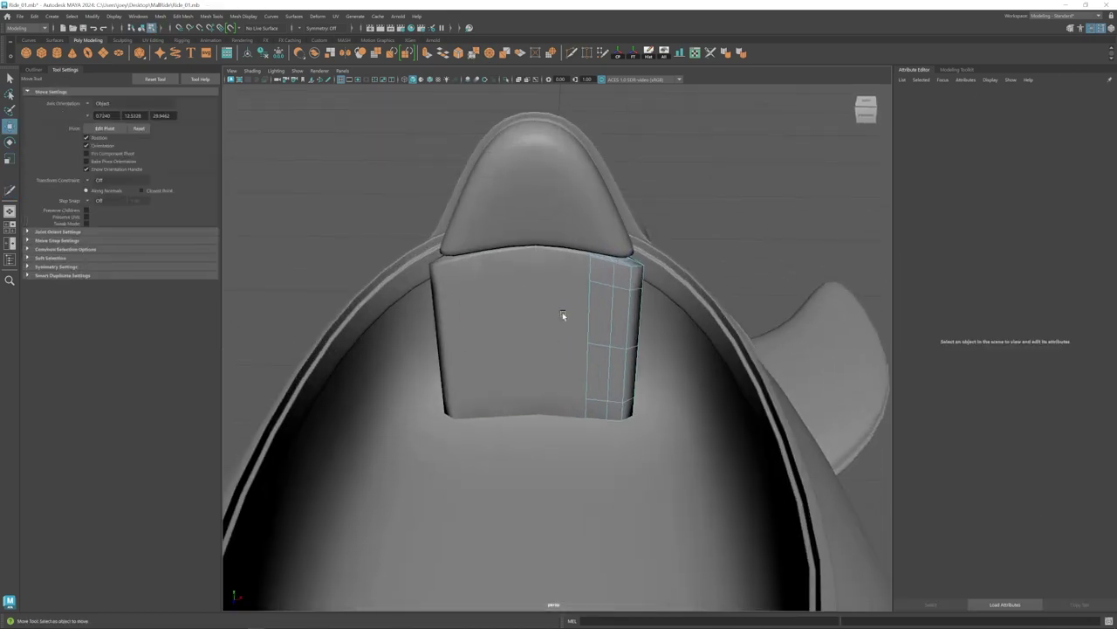
double_click(563, 312)
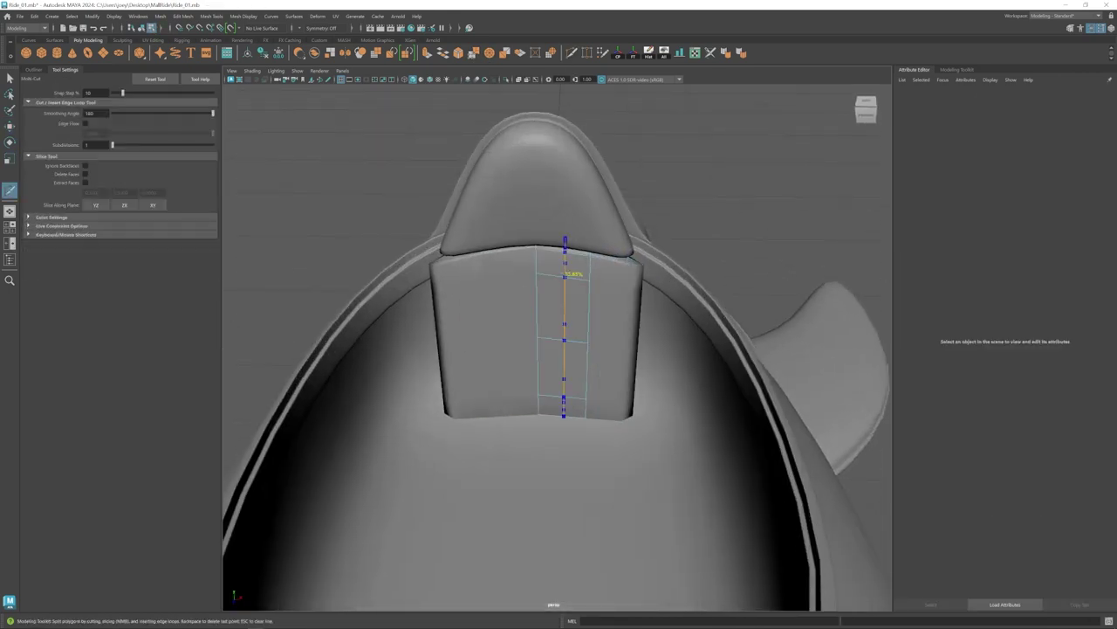
double_click(513, 312)
key("ctrl+shift+x")
left_click(515, 275, "ctrl")
key("w")
left_click(464, 304)
key("ctrl+shift+x")
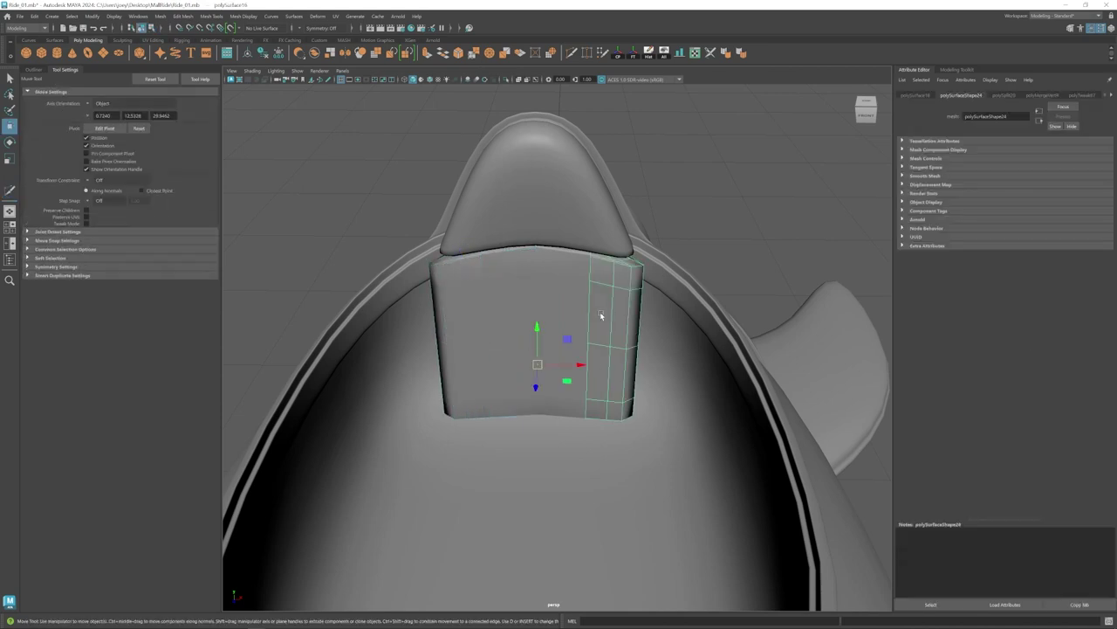
Set the transform constraint to Edge for the outer seat strip's loop and extract the strip's inner column of faces.
left_click_drag(489, 332, 538, 325, "alt")
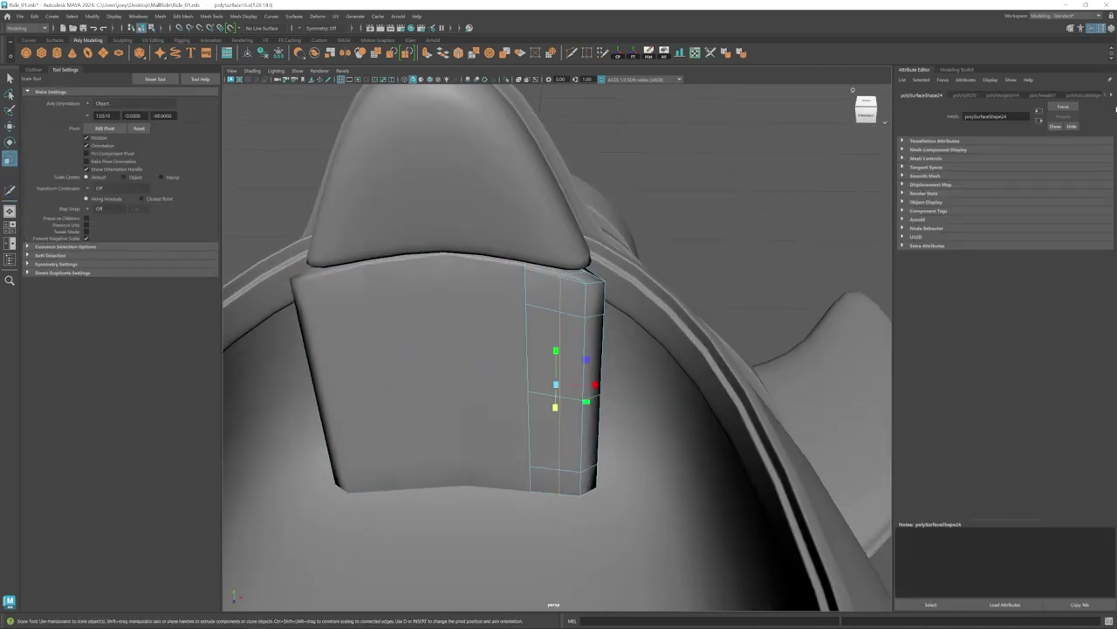
left_click(1070, 28)
left_click(1028, 234)
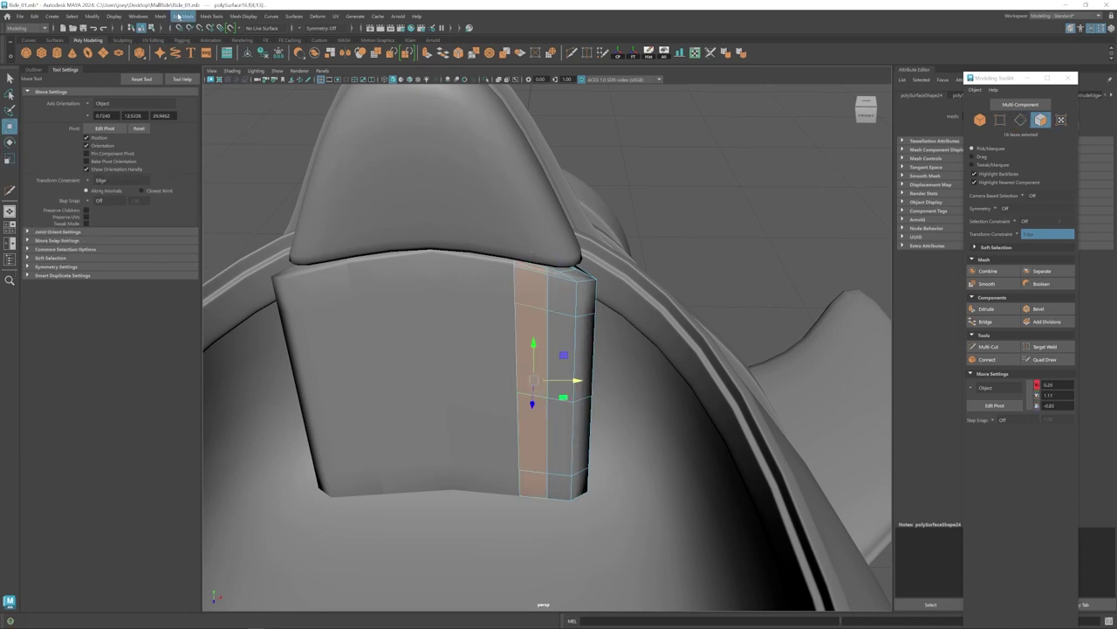
left_click(178, 16)
left_click(188, 260)
Isolate the extracted seat strip and extrude the open border along one side inward.
left_click(536, 319)
left_click(486, 80)
left_click_drag(524, 332, 463, 288, "alt")
double_click(463, 248)
key("ctrl+e")
key("r")
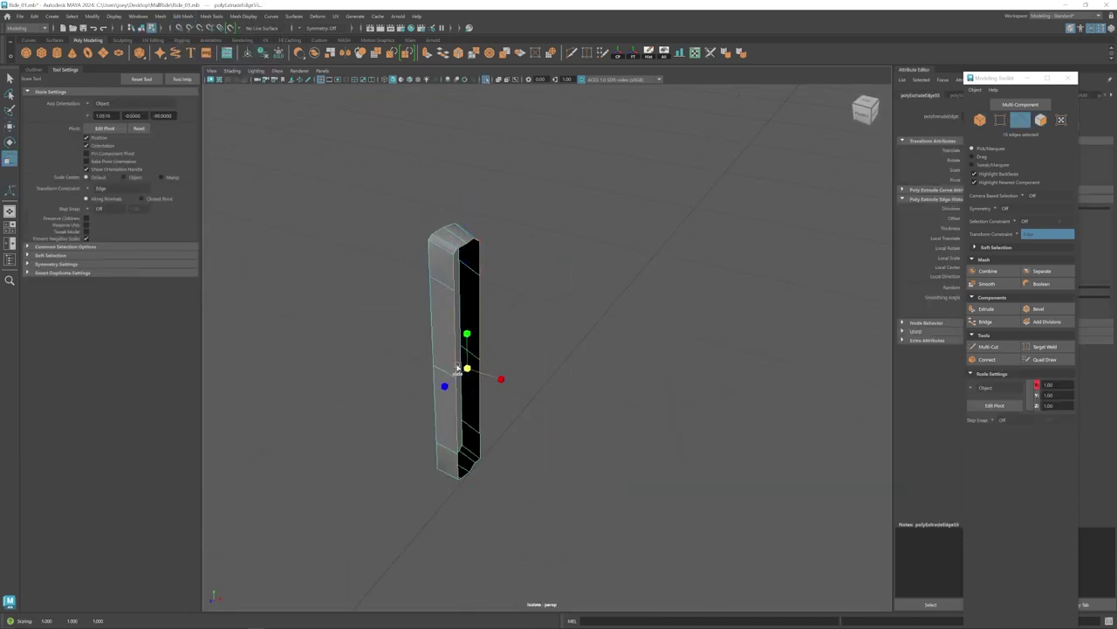
left_click_drag(454, 381, 457, 379)
Extrude the remaining open side border of the isolated seat strip inward and check its profile.
key("ctrl+e")
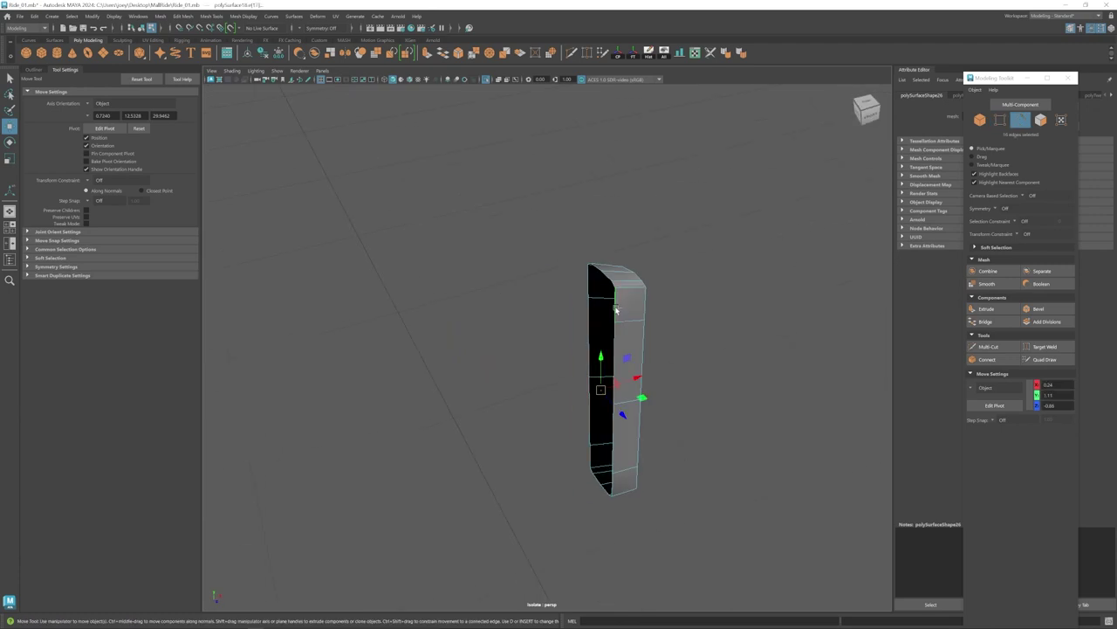
key("r")
key("q")
left_click_drag(602, 336, 566, 189, "alt")
key("F7")
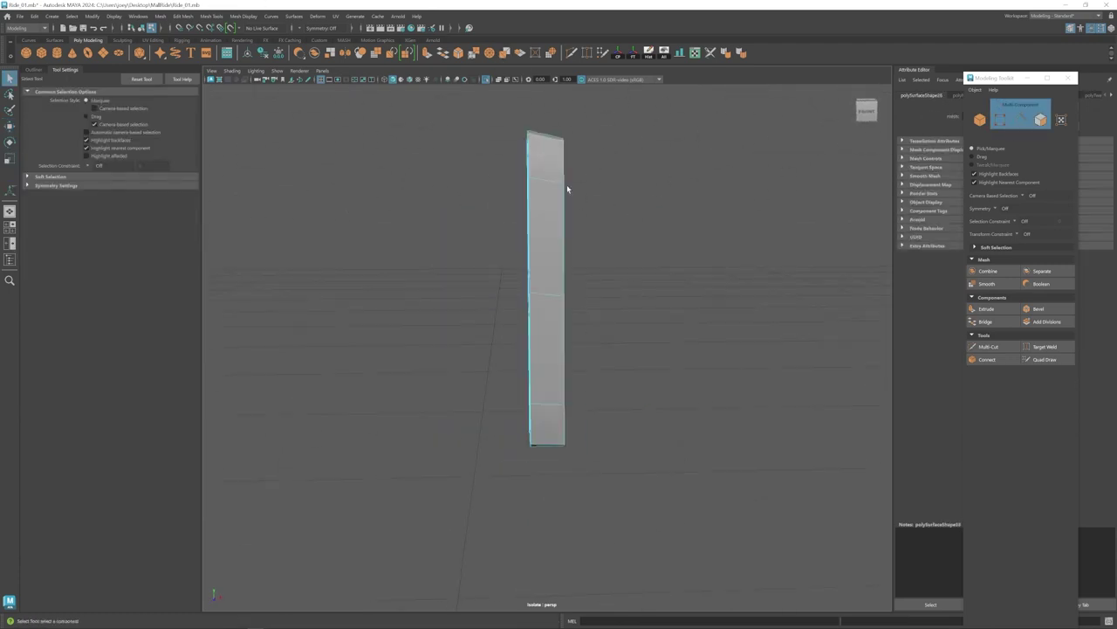
right_click_drag(550, 182, 550, 190)
left_click_drag(550, 190, 486, 343, "alt")
Extrude the neighbouring strip's open border inward to round it, and return to the full seat in object mode.
key("w")
key("ctrl+1")
key("F10")
left_click_drag(489, 264, 594, 261, "alt")
double_click(603, 255)
key("r")
key("ctrl+e")
key("q")
key("F8")
scroll(531, 352, "down", 5)
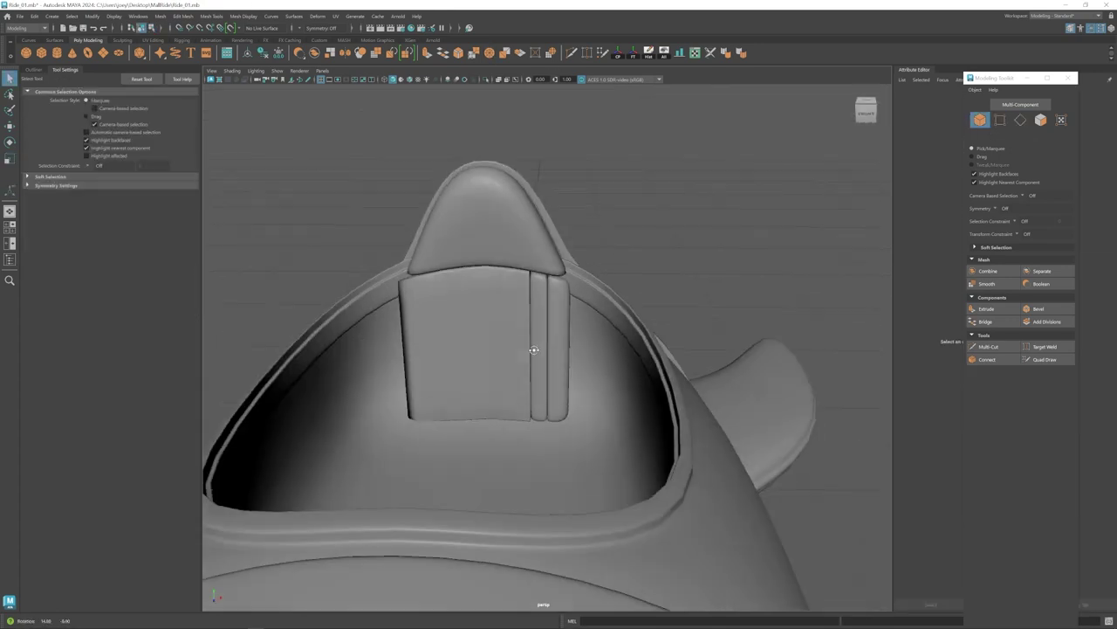
Extract the outer column of faces from the inner seat strip beside the finished cushions.
left_click(531, 351)
key("w")
right_click_drag(534, 286, 535, 311)
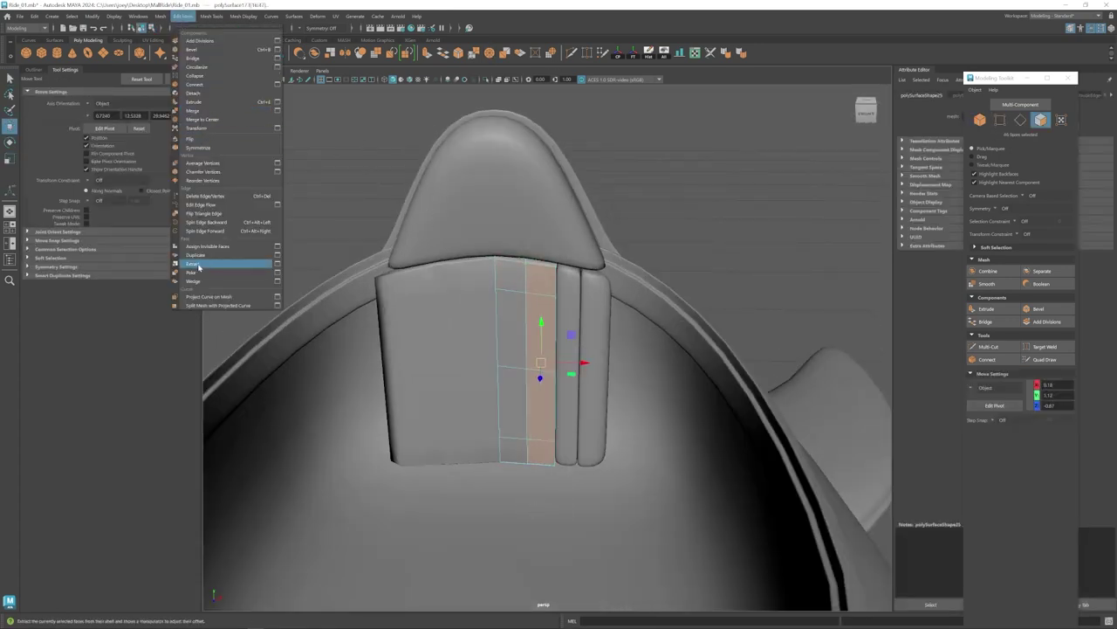
left_click(199, 266)
Isolate the newly extracted strip and work on its open border edges to turn it into a cushion.
right_click_drag(552, 307, 551, 282)
double_click(552, 282)
left_click_drag(611, 293, 553, 332, "alt")
right_click_drag(528, 331, 541, 316)
key("ctrl+1")
left_click_drag(536, 317, 688, 279, "alt")
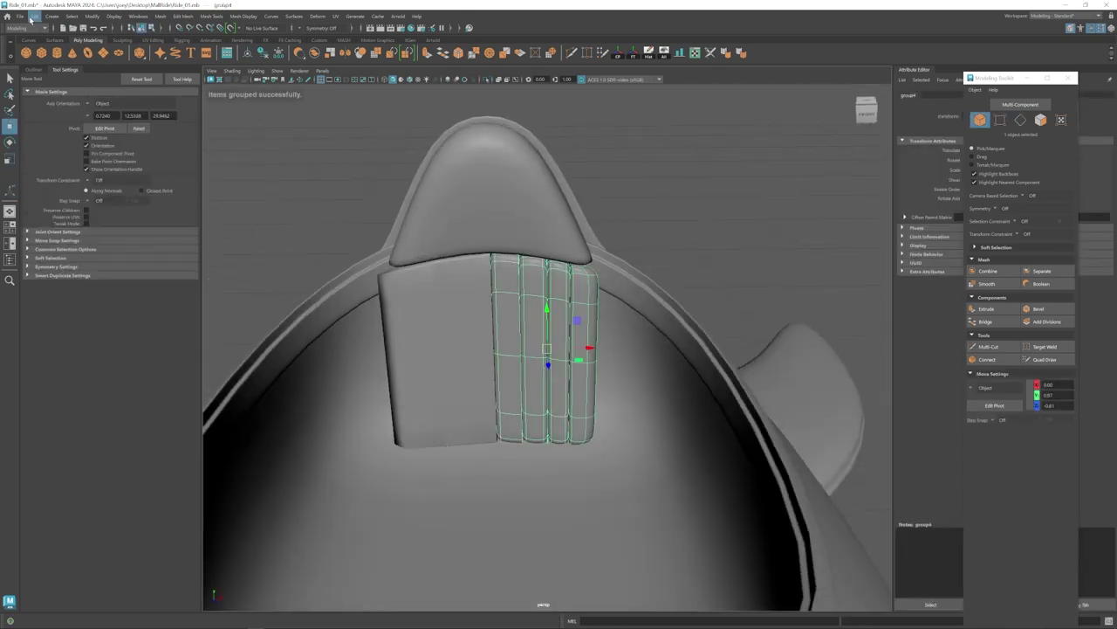
Create a mirrored duplicate of the grouped seat strips for the other half and delete the old uncut half.
left_click(32, 17)
left_click(66, 166)
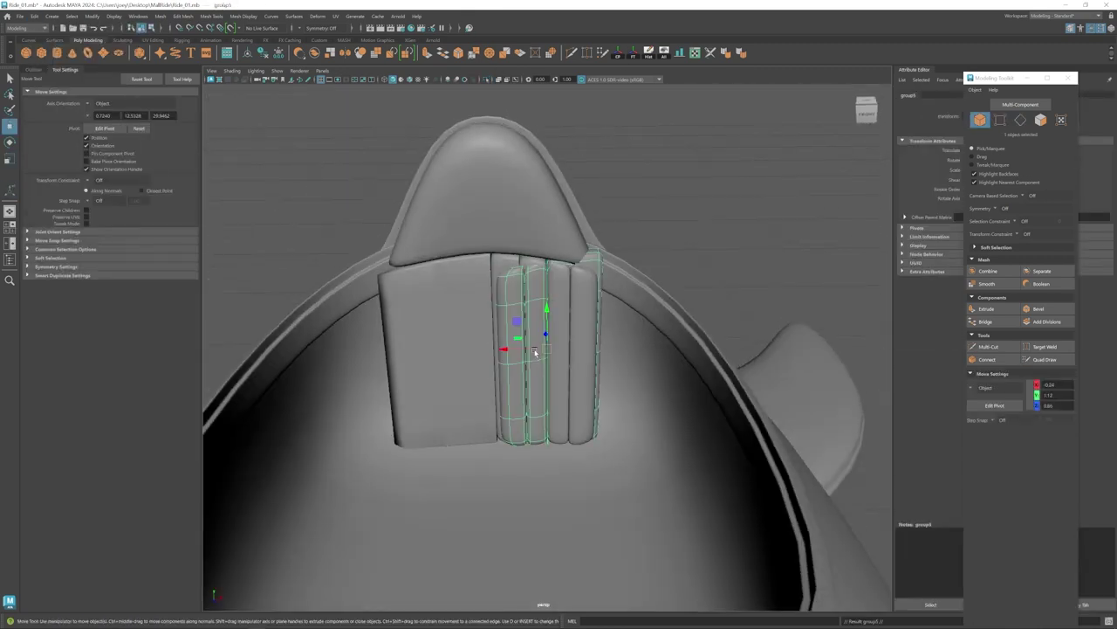
left_click(423, 274)
key("Delete")
left_click(438, 332)
key("Up")
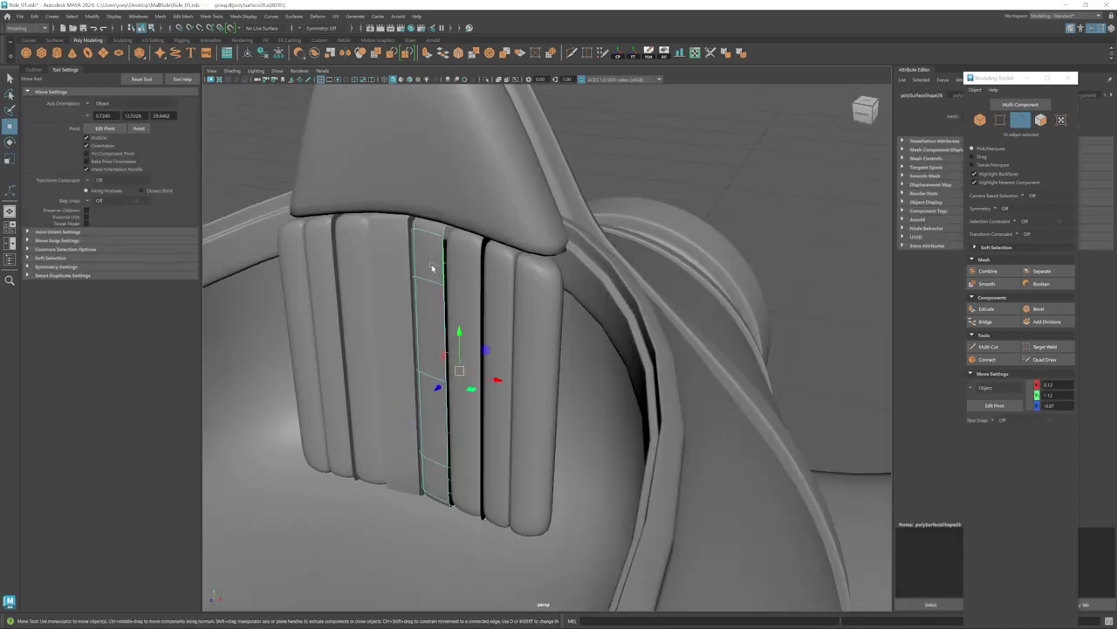
Round off the open border of the strip next to the seat's centre.
key("r")
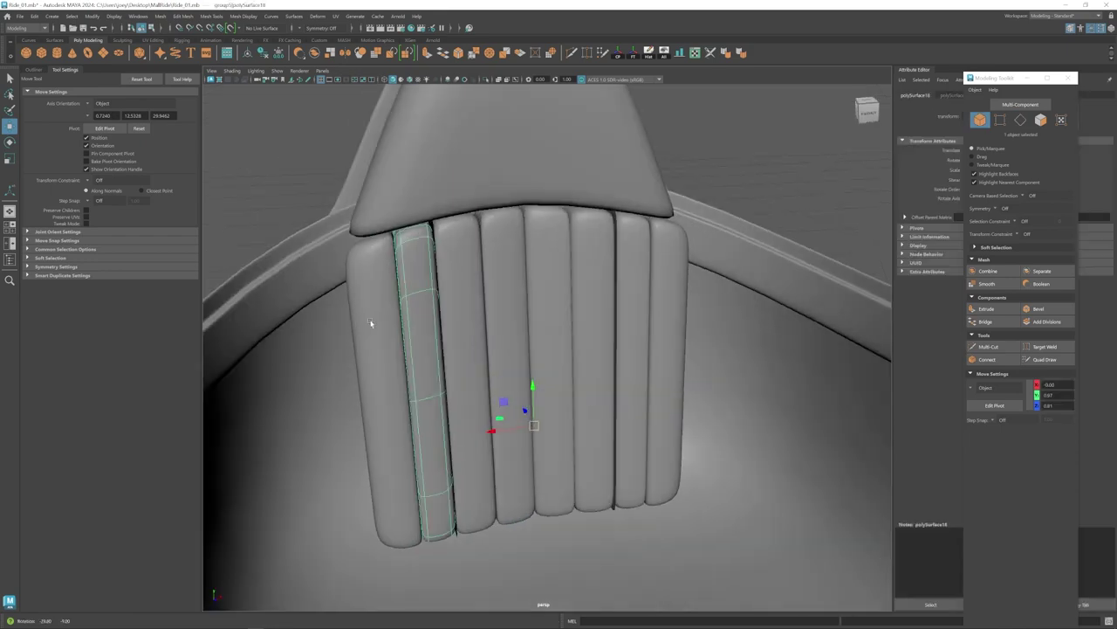
left_click_drag(373, 319, 450, 271, "alt")
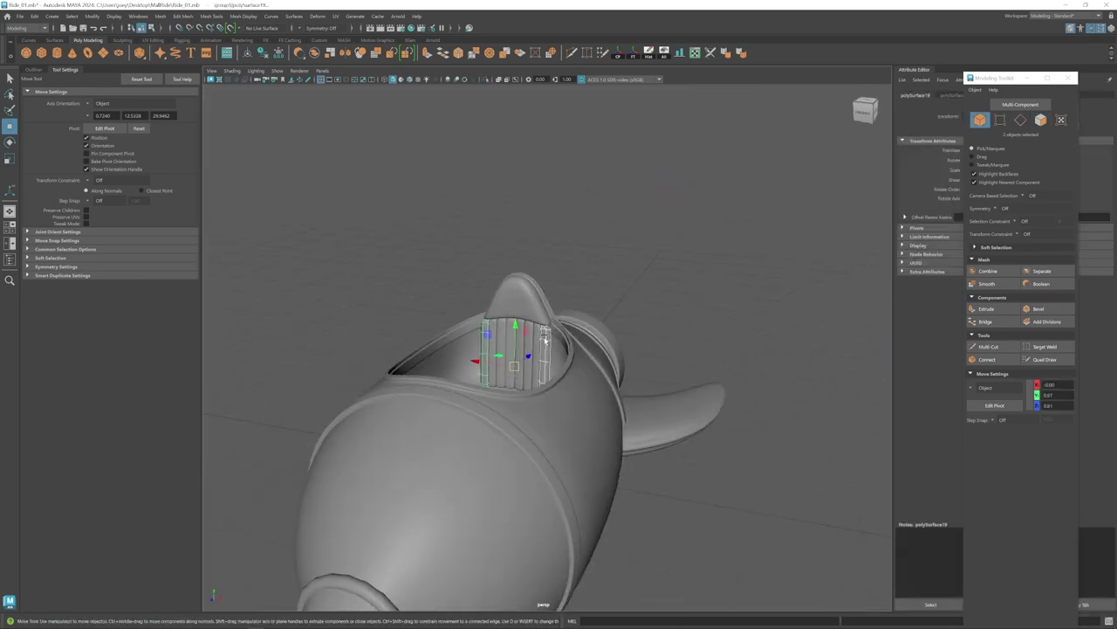
Reshape the outermost seat strip into a side bolster by scaling it and moving its upper vertex.
key("r")
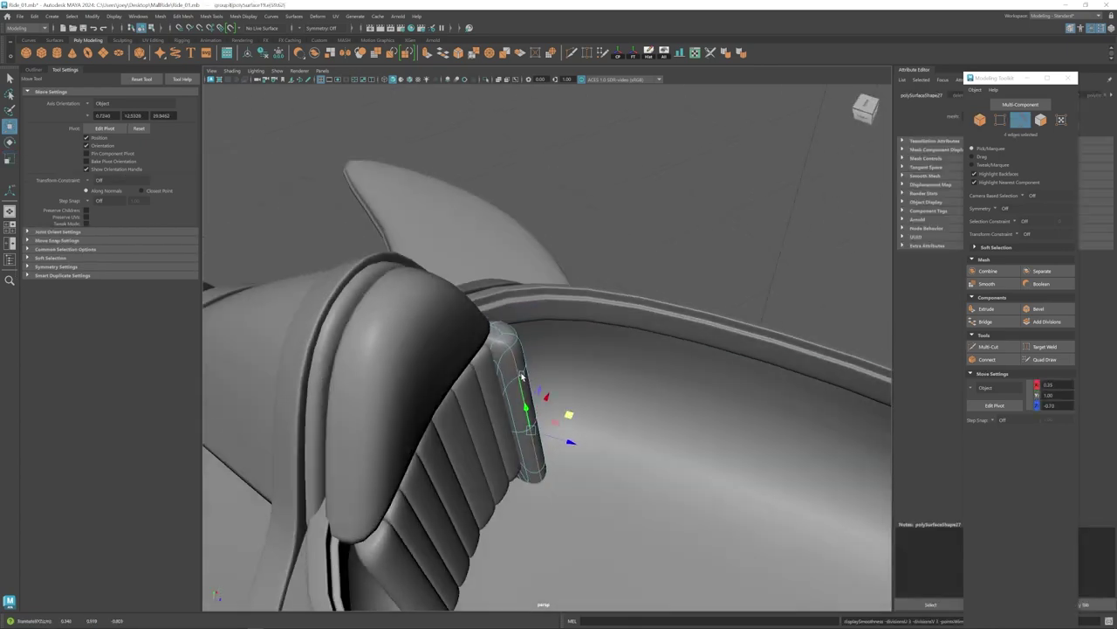
left_click_drag(523, 376, 500, 445, "alt")
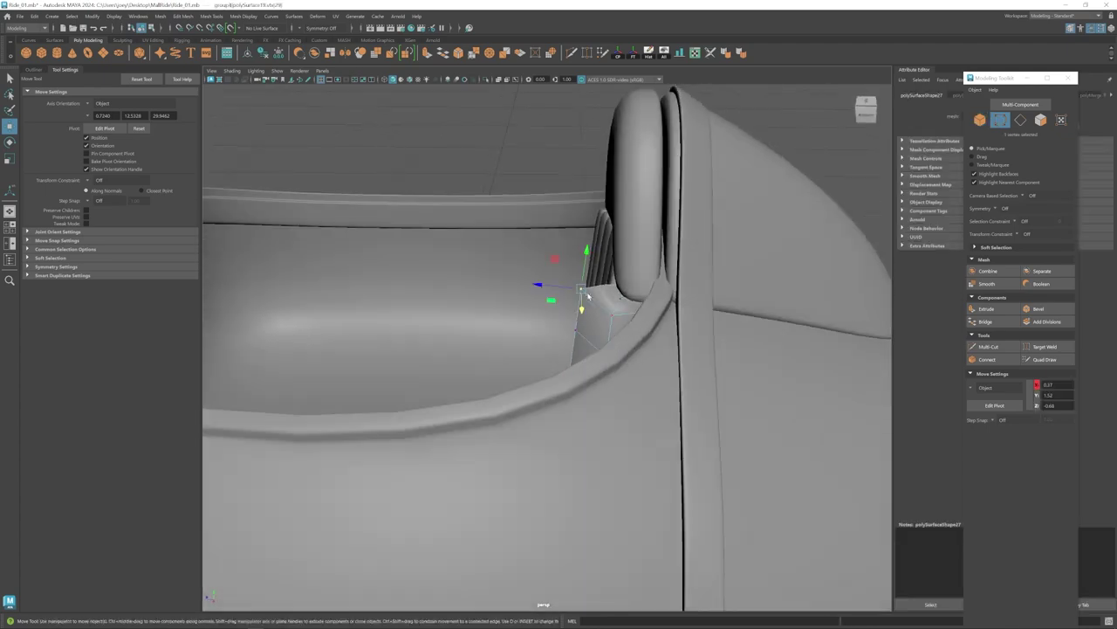
left_click_drag(545, 288, 561, 295)
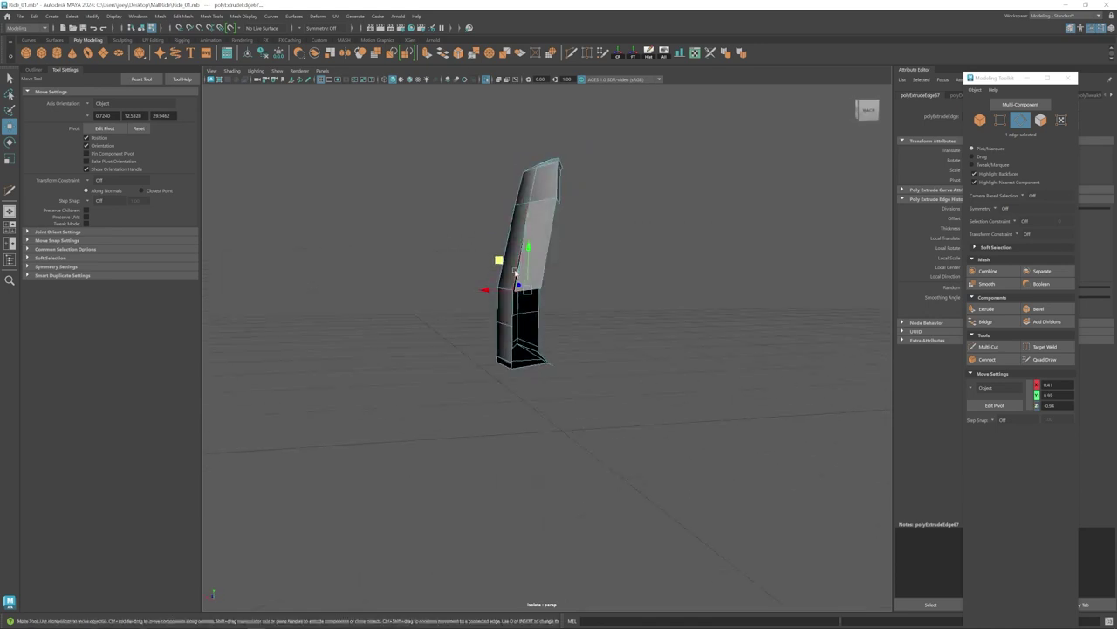
Fill the gap in the isolated bolster by extruding edges downward and joining their vertices with Target Weld.
left_click(590, 53)
key("w")
left_click_drag(516, 289, 512, 324)
left_click(594, 52)
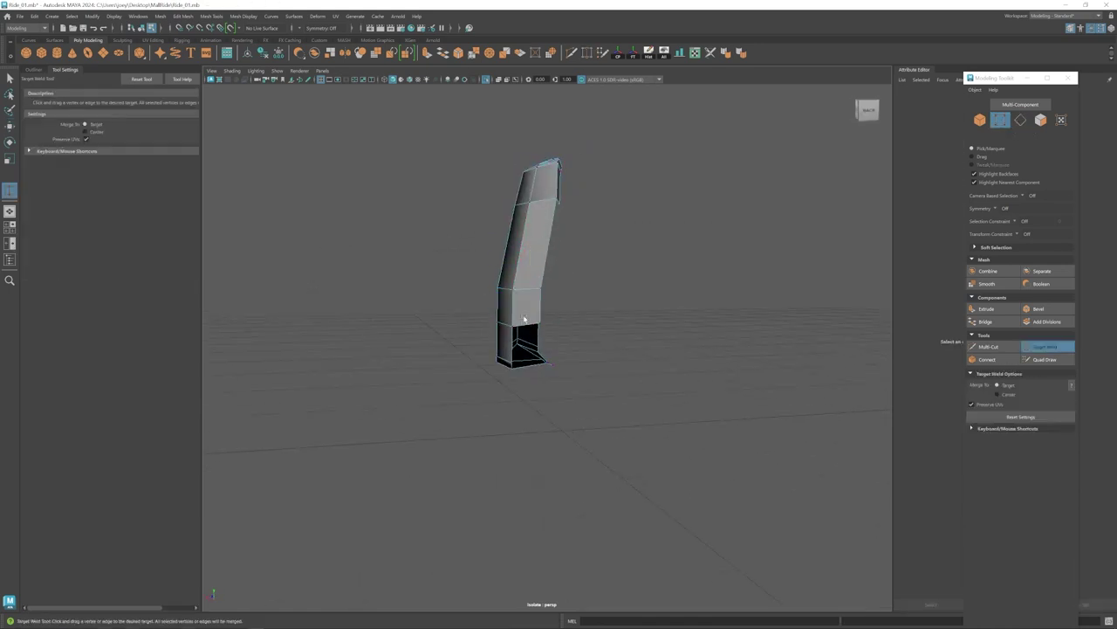
key("w")
left_click(527, 324)
left_click_drag(527, 282, 527, 315, "shift")
left_click(592, 53)
left_click_drag(516, 357, 513, 360)
key("w")
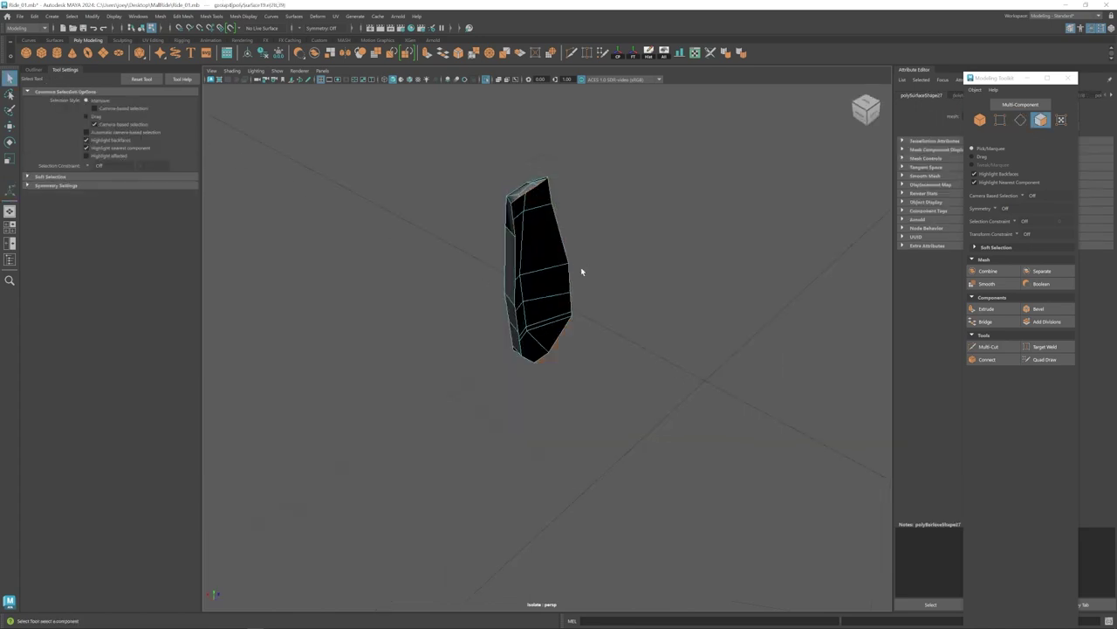
Extrude the bolster's open side border inward to close off its large side.
key("r")
key("ctrl+e")
key("w")
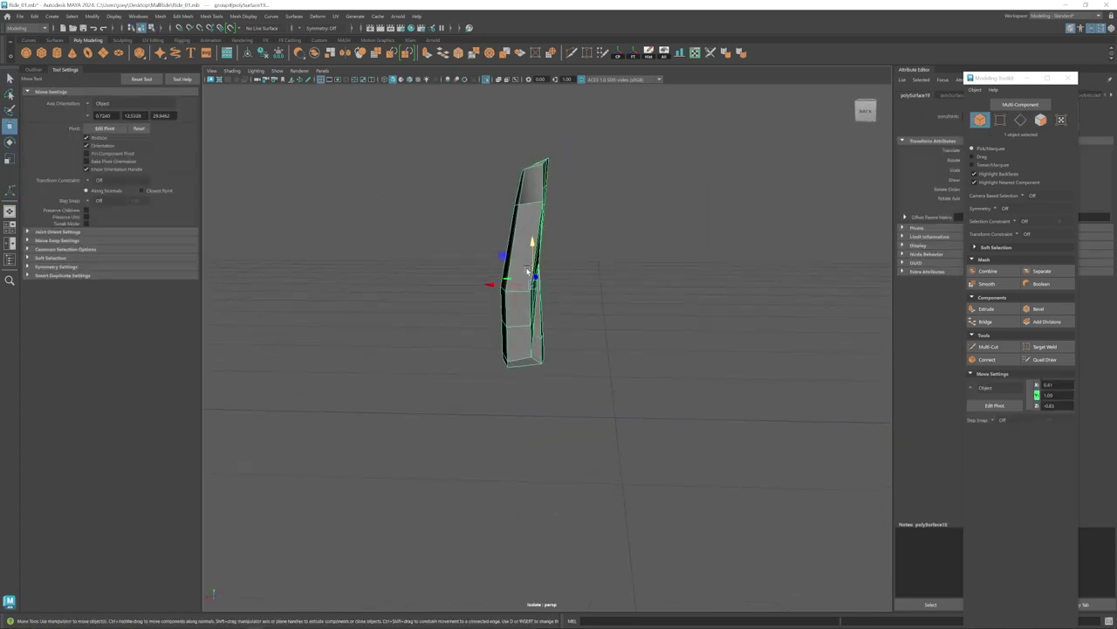
Try moving the bolster's side edges beside the seat ribs, and undo the move.
left_click_drag(628, 117, 528, 404)
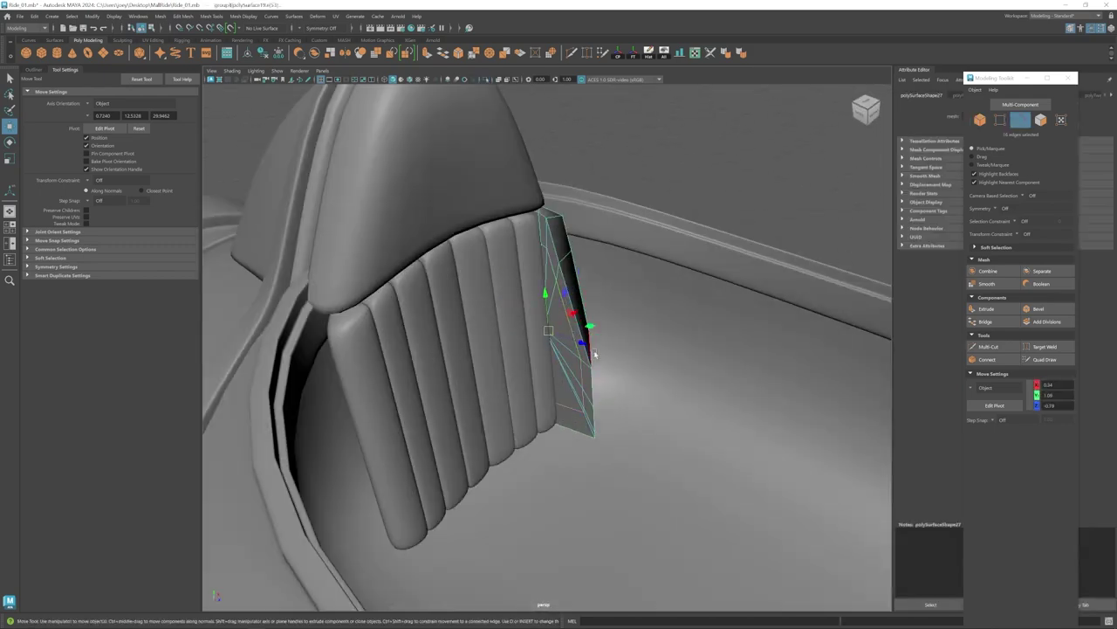
left_click_drag(596, 353, 566, 321, "alt")
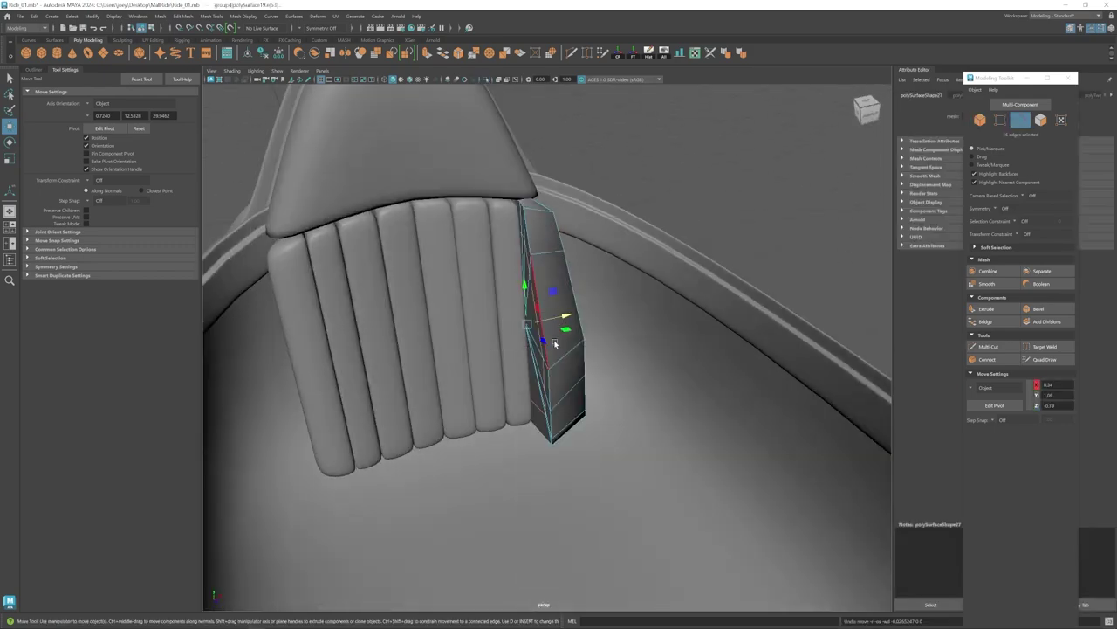
key("ctrl+z")
key("ctrl+z")
key("F8")
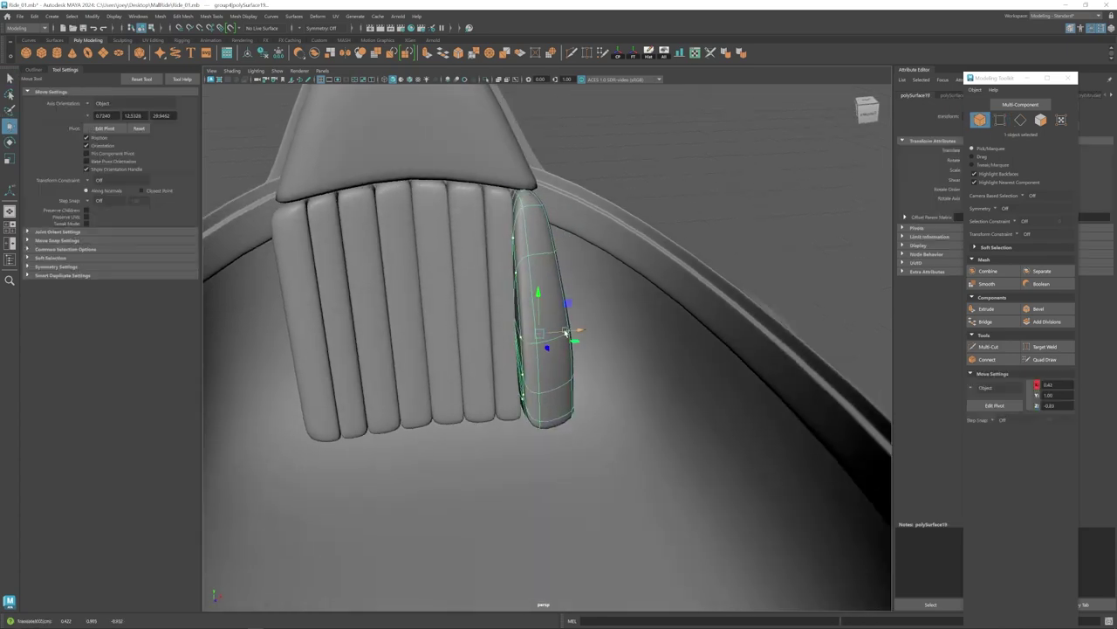
Isolate the side bolster and remove the fan of triangular faces capping its side.
scroll(482, 377, "down", 8)
scroll(567, 348, "up", 5)
left_click(567, 347)
left_click_drag(482, 377, 586, 340, "alt")
key("ctrl+1")
scroll(585, 340, "up", 4)
key("F11")
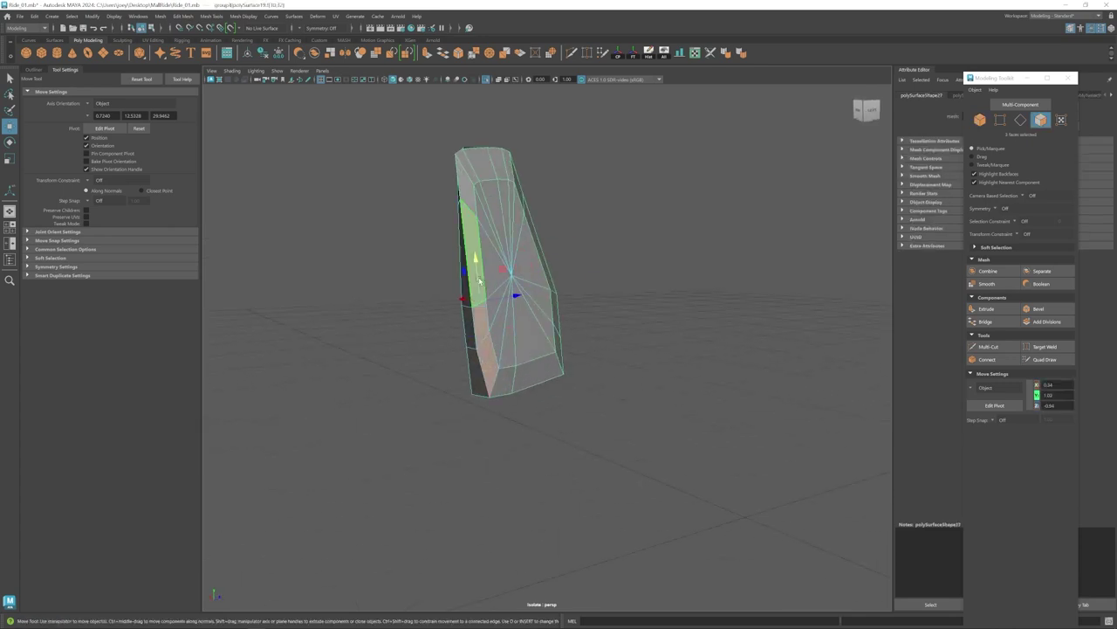
left_click(489, 207)
left_click_drag(531, 298, 541, 409, "alt")
left_click(541, 411)
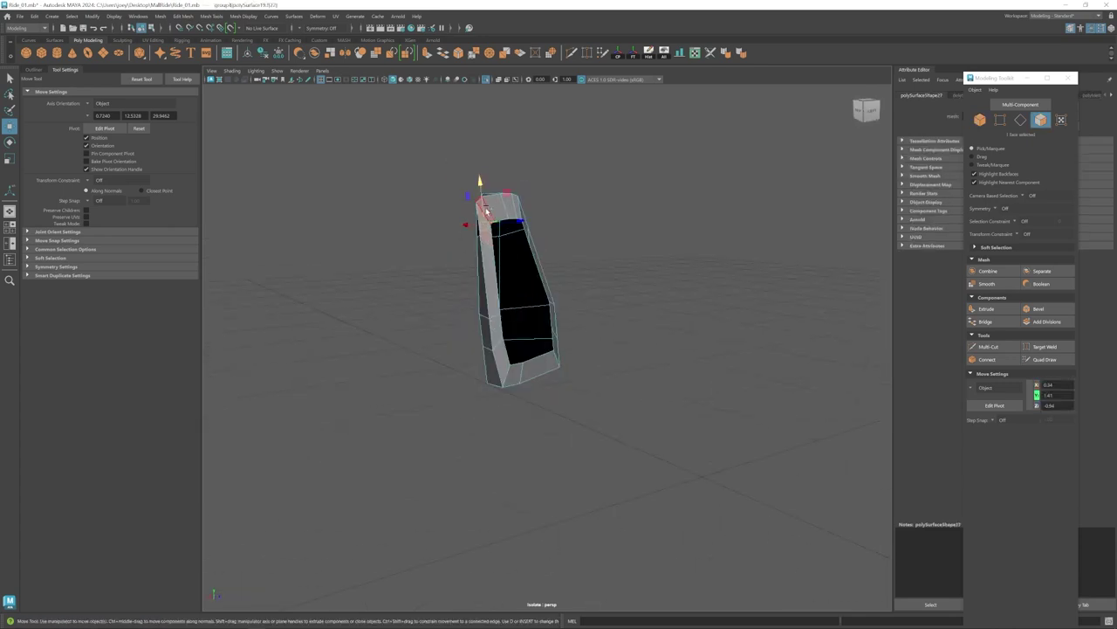
Insert a supporting edge loop around the isolated bolster with the Multi-Cut tool.
left_click(572, 54)
left_click(509, 379, "ctrl")
key("w")
Extrude the isolated bolster's open side border and merge the new edges to their centre to cap the side.
key("F10")
double_click(509, 204)
key("ctrl+e")
key("r")
left_click_drag(509, 204, 541, 329, "alt")
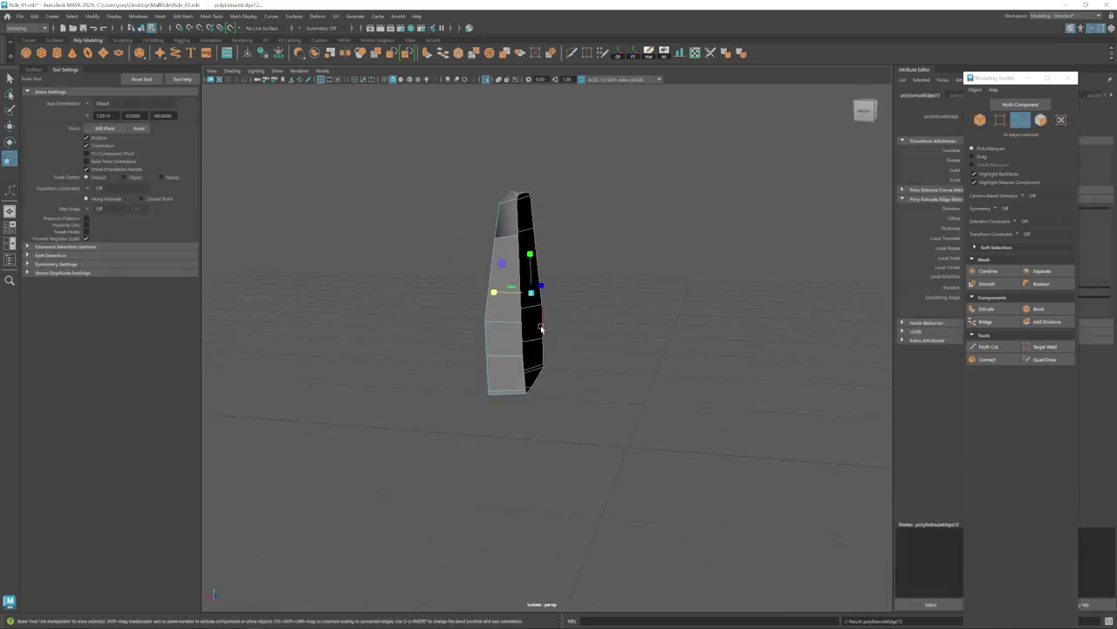
right_click_drag(534, 154, 534, 113, "shift")
right_click_drag(531, 288, 574, 257)
left_click_drag(574, 256, 569, 364, "alt")
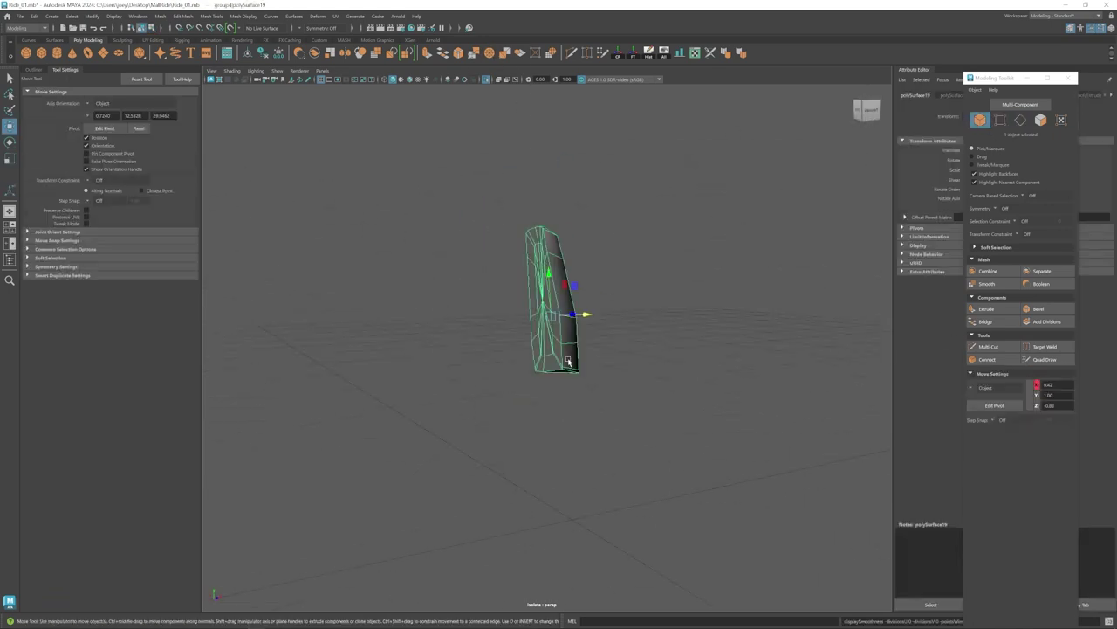
Try adjusting the capped bolster's lower components in smoothed display, and check its fit beside the seat ribs.
right_click_drag(568, 364, 533, 389)
left_click_drag(533, 390, 577, 378, "alt")
left_click_drag(576, 377, 574, 349)
key("F8")
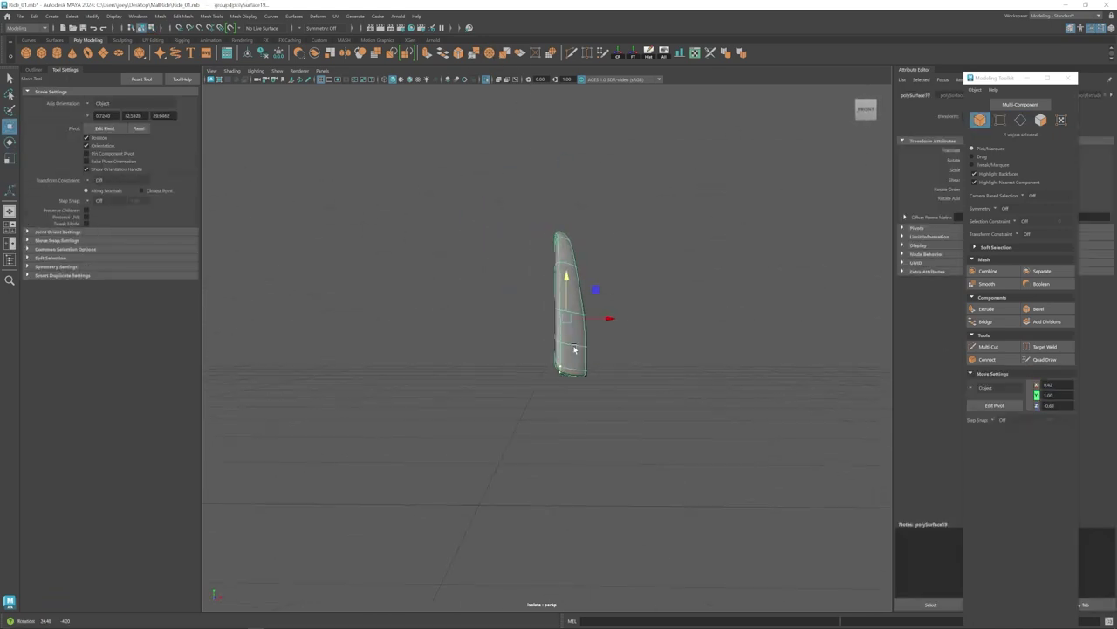
right_click_drag(588, 336, 622, 305)
left_click(633, 314)
left_click_drag(633, 314, 550, 366, "alt")
left_click(487, 79)
scroll(392, 328, "down", 5)
left_click_drag(392, 328, 634, 443, "alt")
scroll(544, 384, "up", 6)
scroll(633, 444, "up", 4)
Undo the bolster's capping, edge loop and face removal to go back to its earlier smoothed version.
key("ctrl+z")
key("ctrl+z")
key("ctrl+z")
key("ctrl+z")
key("ctrl+z")
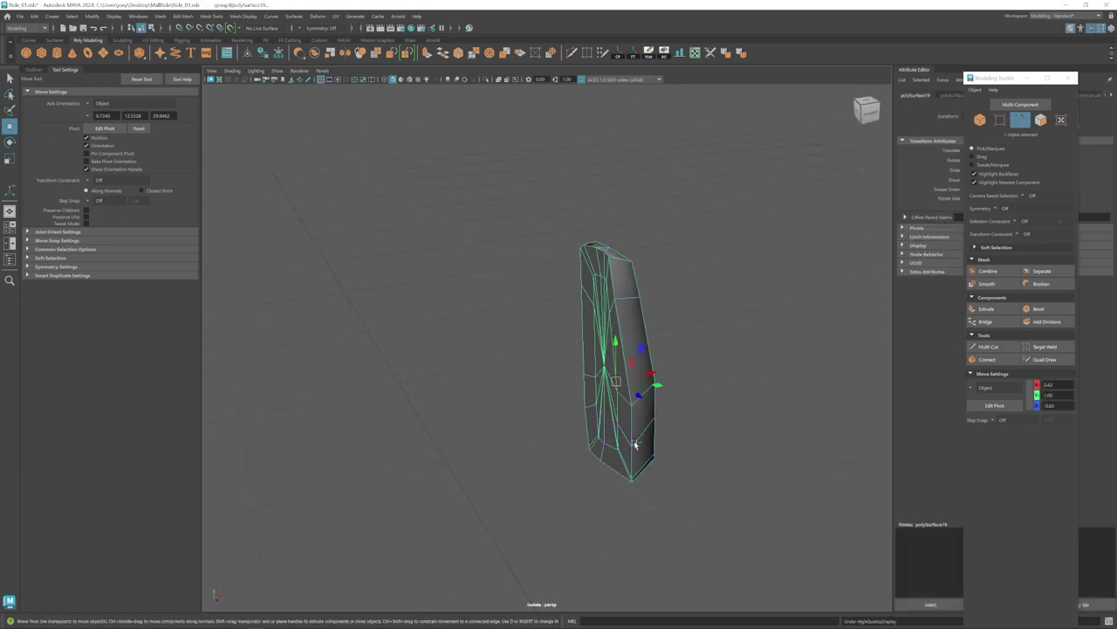
key("ctrl+1")
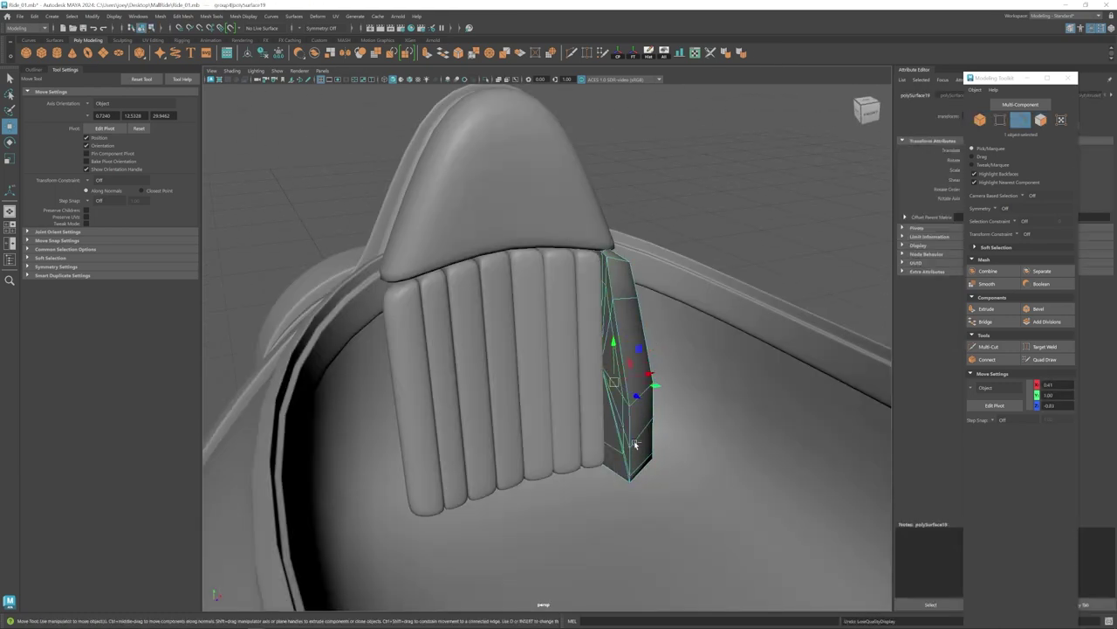
key("ctrl+z")
key("ctrl+z")
key("ctrl+z")
key("ctrl+z")
key("ctrl+z")
key("ctrl+z")
key("ctrl+z")
key("ctrl+z")
key("ctrl+z")
key("ctrl+z")
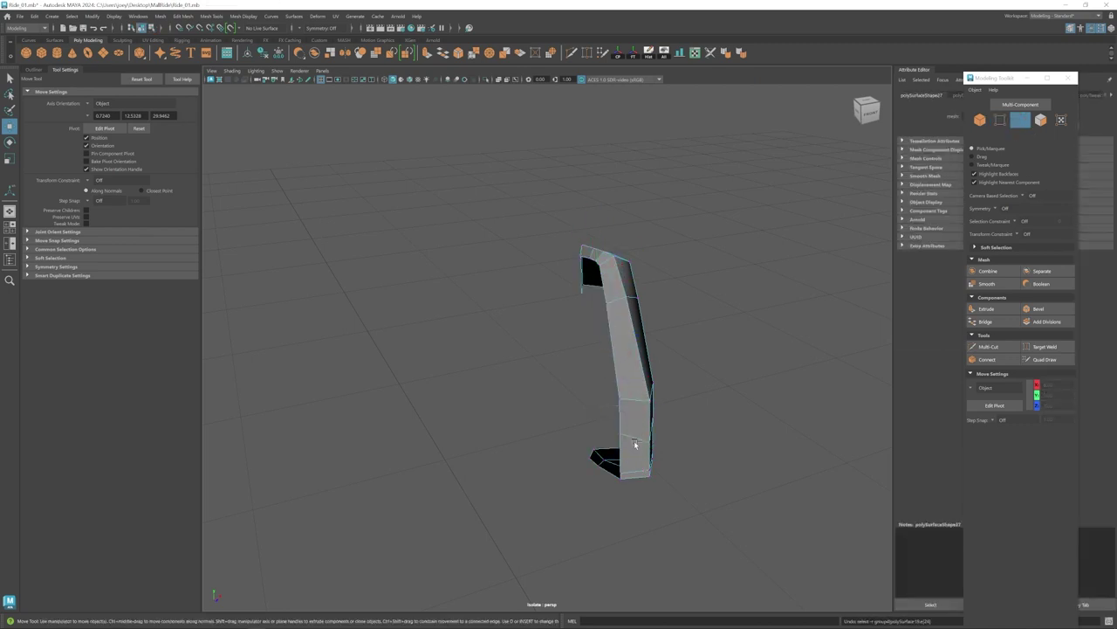
key("ctrl+z")
key("ctrl+z")
key("ctrl+z")
key("ctrl+z")
key("ctrl+z")
key("ctrl+z")
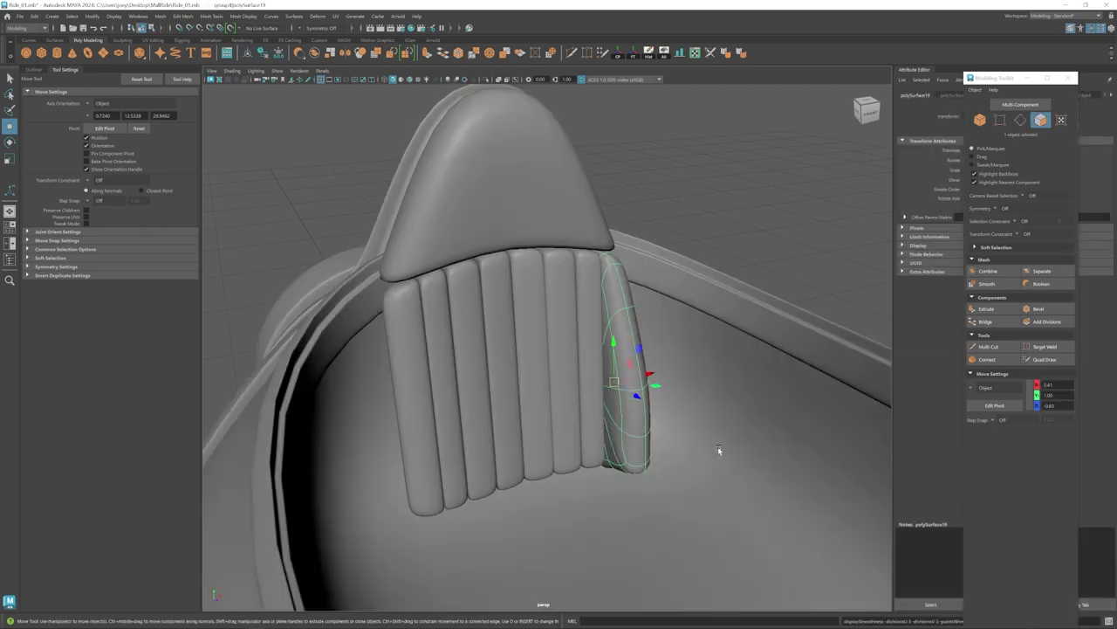
Isolate the side bolster unsmoothed and delete the faces along its inner side.
left_click(718, 446)
left_click_drag(620, 421, 690, 389, "alt")
left_click(585, 403)
key("1")
key("ctrl+1")
left_click_drag(557, 307, 611, 468)
left_click_drag(718, 222, 557, 281, "ctrl")
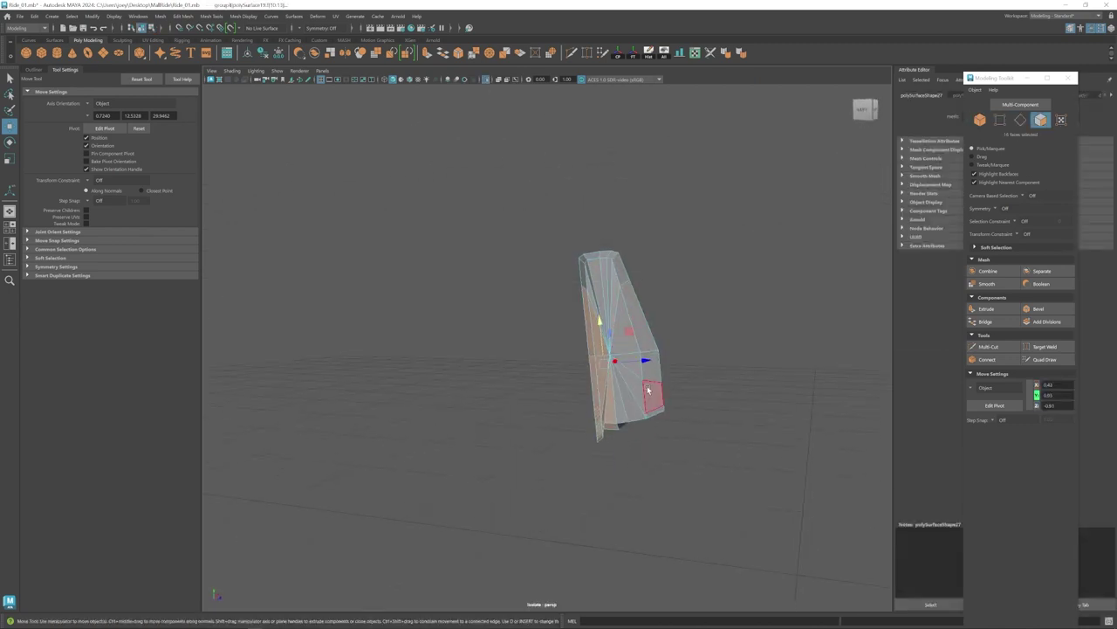
key("Delete")
Move the vertices at the bolster's bottom end to reshape its lower edge.
left_click_drag(648, 391, 716, 401, "alt")
right_click_drag(611, 440, 573, 440)
scroll(568, 440, "up", 5)
left_click_drag(561, 501, 533, 479)
left_click_drag(542, 446, 540, 429)
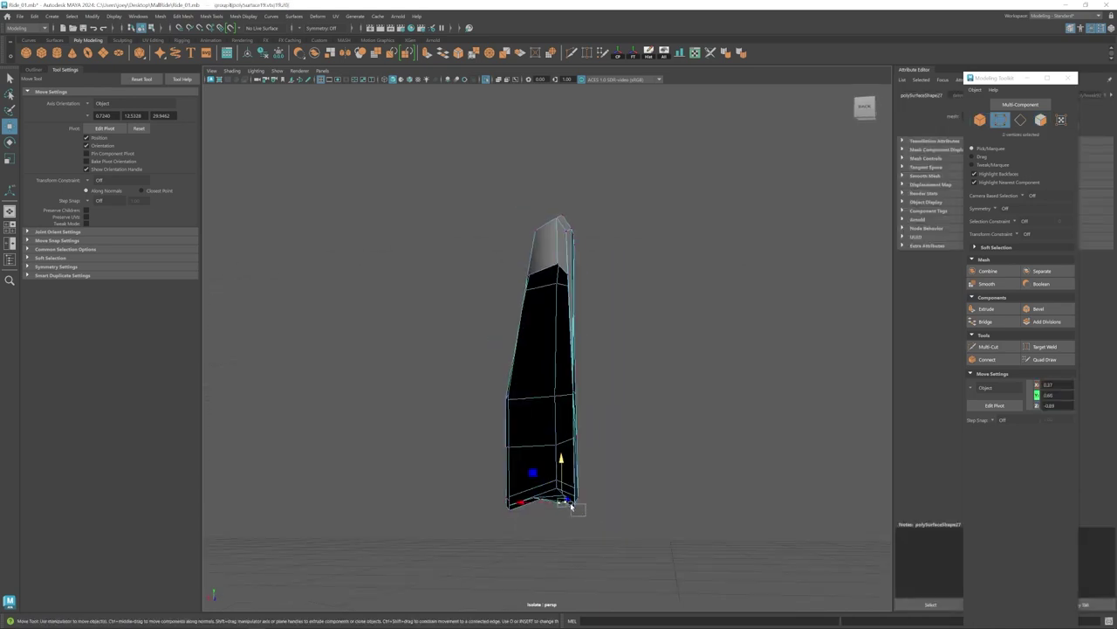
left_click_drag(571, 505, 568, 500)
Adjust the bolster's upper vertices, smooth the mesh and bring back the rest of the vehicle.
key("3")
left_click_drag(569, 500, 673, 314, "alt")
key("1")
right_click_drag(742, 366, 708, 367)
left_click_drag(708, 367, 572, 349, "alt")
left_click_drag(553, 241, 494, 230)
left_click_drag(602, 292, 584, 253, "alt")
right_click_drag(584, 252, 609, 229)
key("3")
left_click(561, 305)
key("ctrl+1")
left_click(606, 403)
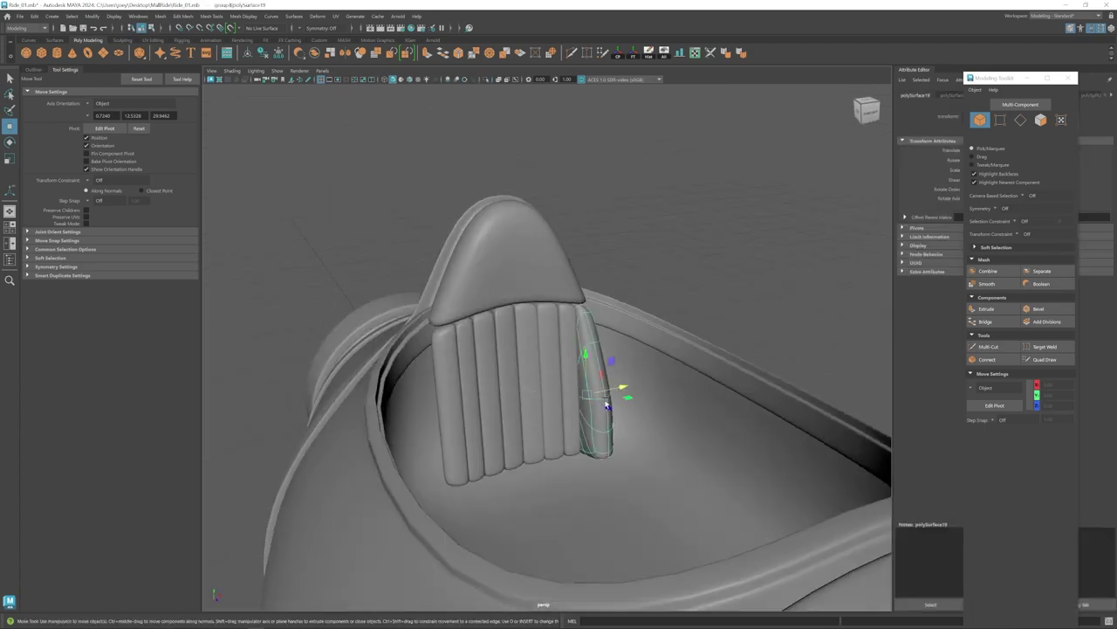
Isolate the unsmoothed bolster again and remove the fan of triangular faces from its side.
key("1")
left_click_drag(606, 403, 569, 341, "alt")
right_click_drag(569, 341, 568, 305)
key("r")
left_click_drag(568, 341, 553, 309, "alt")
key("w")
key("ctrl+1")
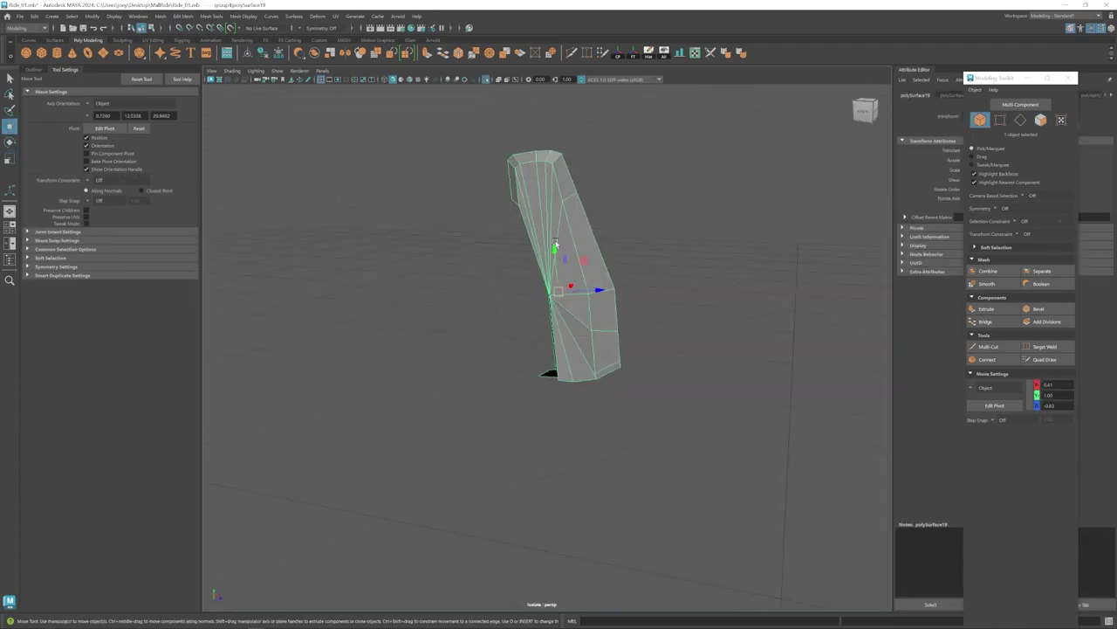
right_click_drag(556, 245, 558, 286)
left_click_drag(589, 306, 538, 317, "alt")
mouse_move(561, 378)
left_mouse_down("alt")
mouse_move(567, 390)
mouse_move(556, 365)
left_mouse_up("alt")
Extrude the open edge at the bolster's bottom end to rebuild its lower corner.
left_click(566, 386)
key("ctrl+e")
key("w")
right_click_drag(563, 384, 563, 349, "shift")
key("w")
left_click(547, 396)
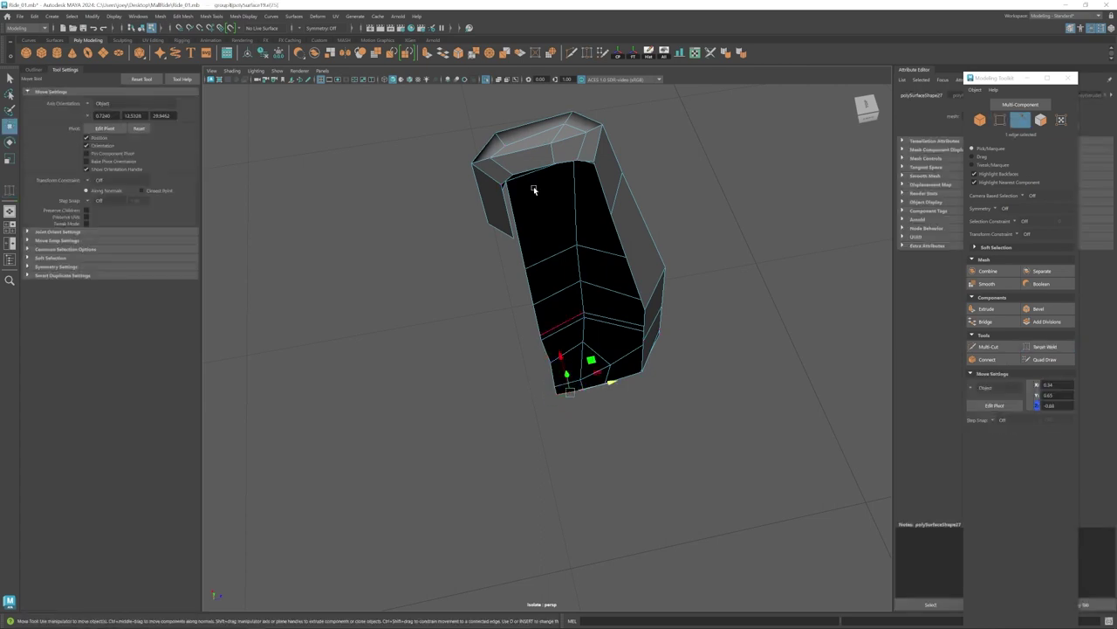
Bridge the upper and lower open edges along the bolster's side with a long face.
left_click_drag(534, 190, 559, 358, "alt")
left_click(528, 289)
left_click(549, 424, "shift")
left_click(183, 17)
left_click(195, 52)
key("ctrl+z")
left_click(183, 17)
left_click(195, 58)
Extrude the loop of open edges on the bolster's side and scale it inward.
key("w")
left_click_drag(546, 407, 514, 349, "alt")
double_click(512, 351)
key("ctrl+e")
key("r")
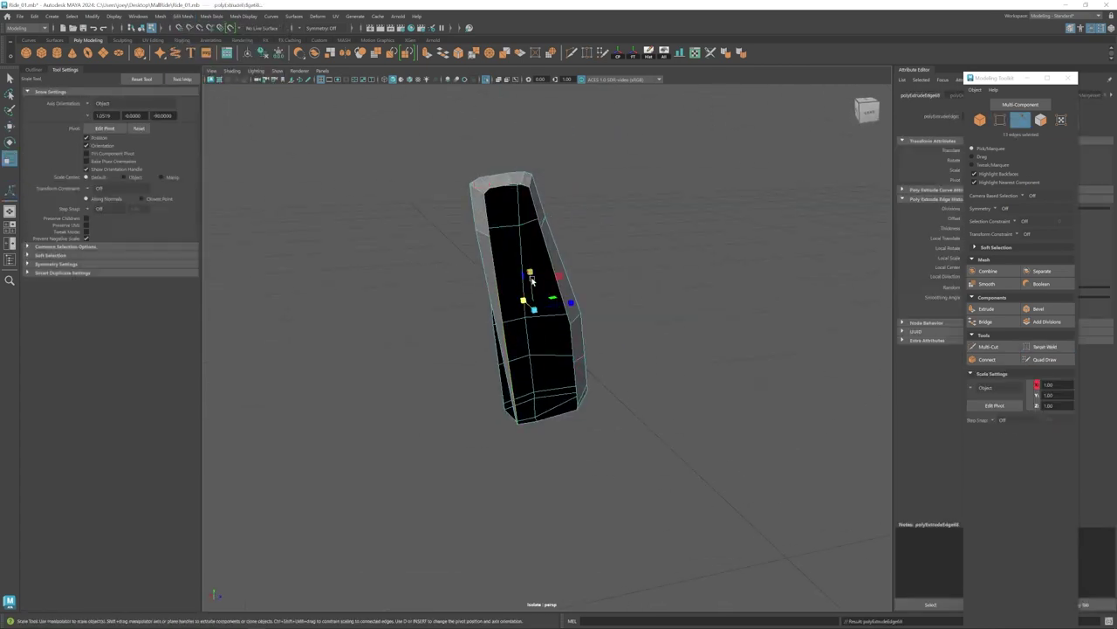
left_click(243, 16)
left_click(253, 93)
key("q")
Inspect the bolster's open side and new inner border in wireframe and smoothed display.
left_click(646, 384)
mouse_move(577, 376)
left_mouse_down("alt")
mouse_move(638, 393)
mouse_move(602, 375)
left_mouse_up("alt")
right_click_drag(559, 330, 533, 329)
mouse_move(533, 329)
left_mouse_down("alt")
mouse_move(558, 352)
mouse_move(536, 302)
mouse_move(524, 306)
left_mouse_up("alt")
key("4")
key("w")
key("r")
right_click_drag(536, 302, 569, 271)
key("w")
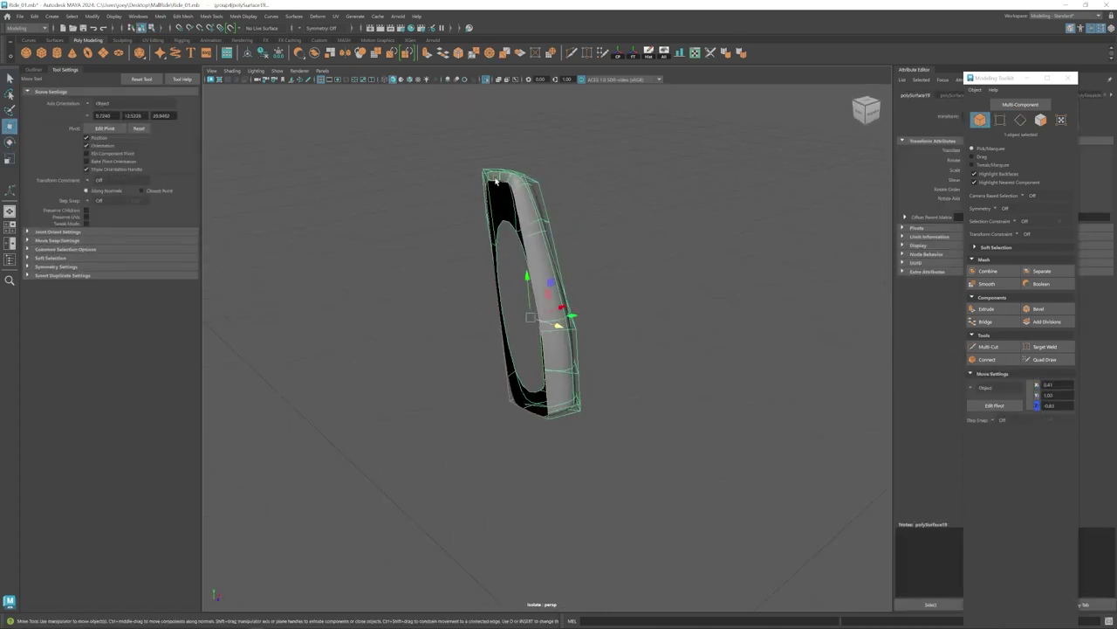
Try another inward extrusion of the bolster's open side border, and undo it.
right_click_drag(496, 180, 496, 140)
double_click(496, 180)
key("ctrl+e")
key("r")
left_click_drag(543, 295, 515, 302)
key("ctrl+z")
key("ctrl+z")
key("ctrl+z")
key("ctrl+z")
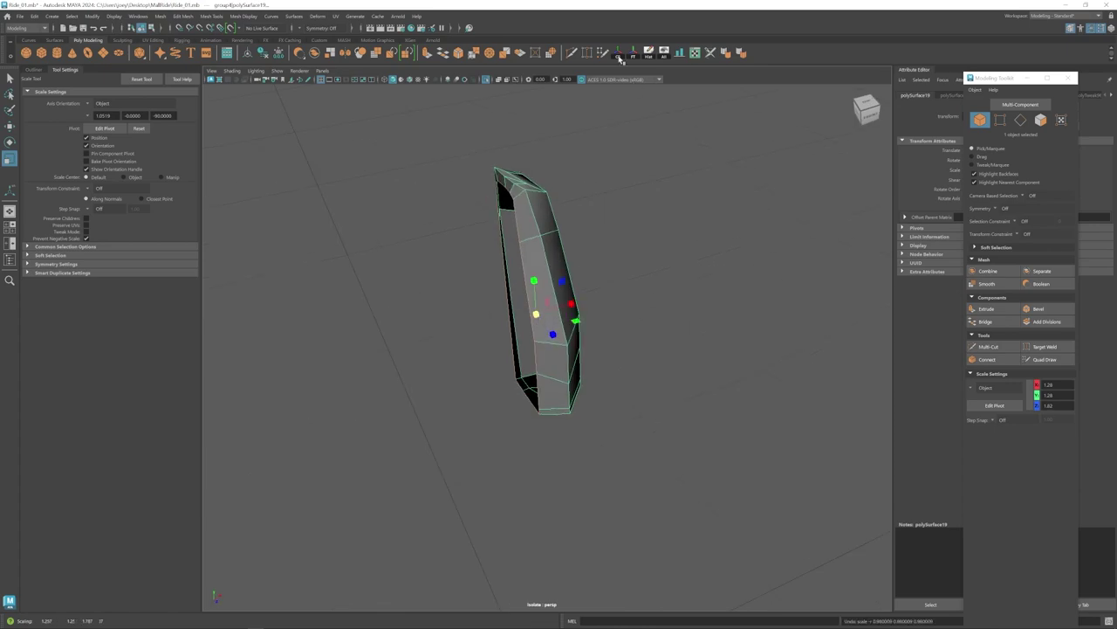
Extrude and scale the bolster's open side border, and return to the full vehicle in object mode.
key("ctrl+e")
key("r")
left_click_drag(517, 305, 559, 322)
key("ctrl+1")
scroll(518, 308, "down", 6)
scroll(509, 381, "up", 6)
key("w")
right_click_drag(670, 115, 703, 89)
left_click(670, 114)
scroll(558, 323, "down", 8)
Duplicate the finished side bolster and place the mirrored copy on the opposite side of the seat ribs.
left_click_drag(572, 296, 486, 285, "alt")
left_click(550, 351)
left_click(34, 15)
left_click(74, 155)
left_click(417, 301)
left_click(494, 306)
scroll(486, 288, "up", 3)
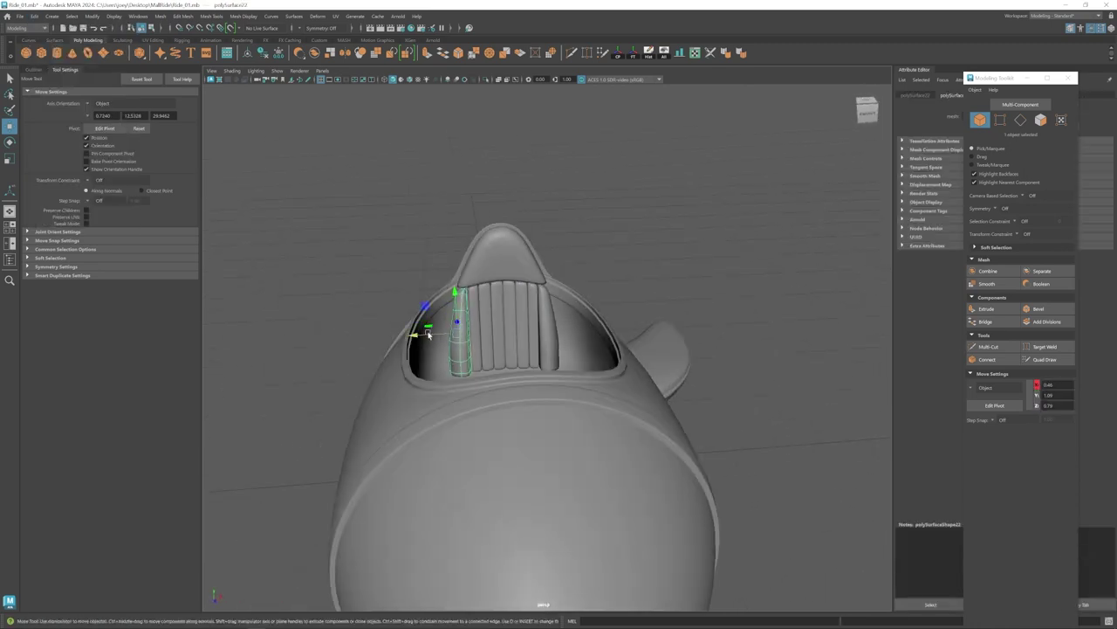
left_click(419, 329)
Create a polygon cube, flatten it into a slab and place it in the cockpit as the seat base.
scroll(419, 330, "down", 7)
left_click_drag(485, 337, 536, 373, "alt")
scroll(536, 372, "up", 3)
left_click(41, 53)
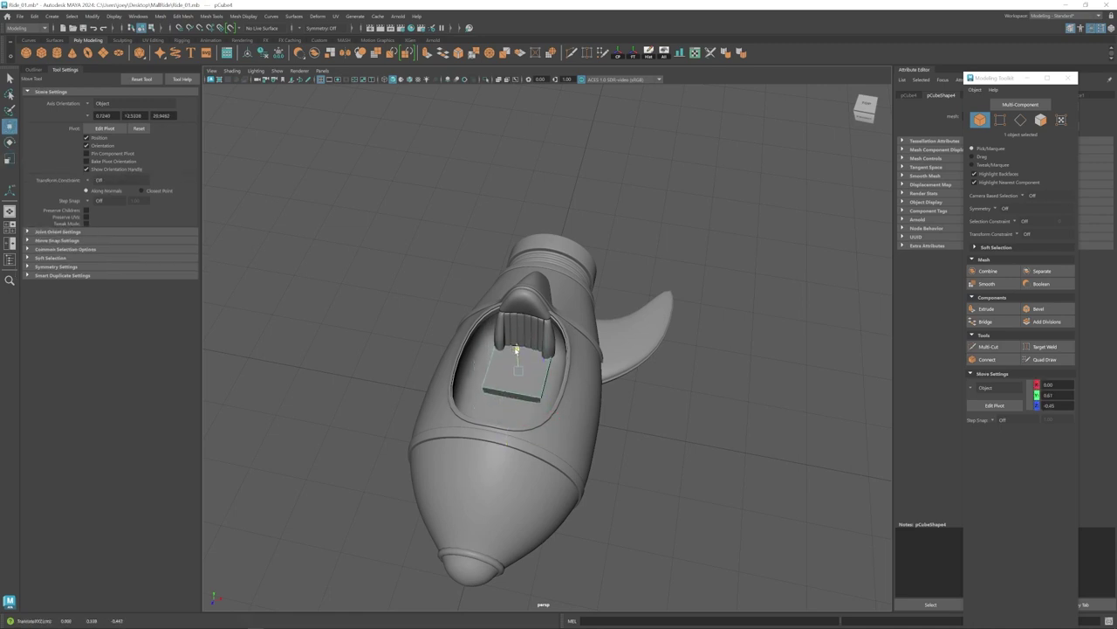
Select the seat ribs together with both side bolsters and scale them vertically.
left_click_drag(516, 349, 511, 317, "alt")
scroll(502, 320, "up", 4)
left_click(465, 322)
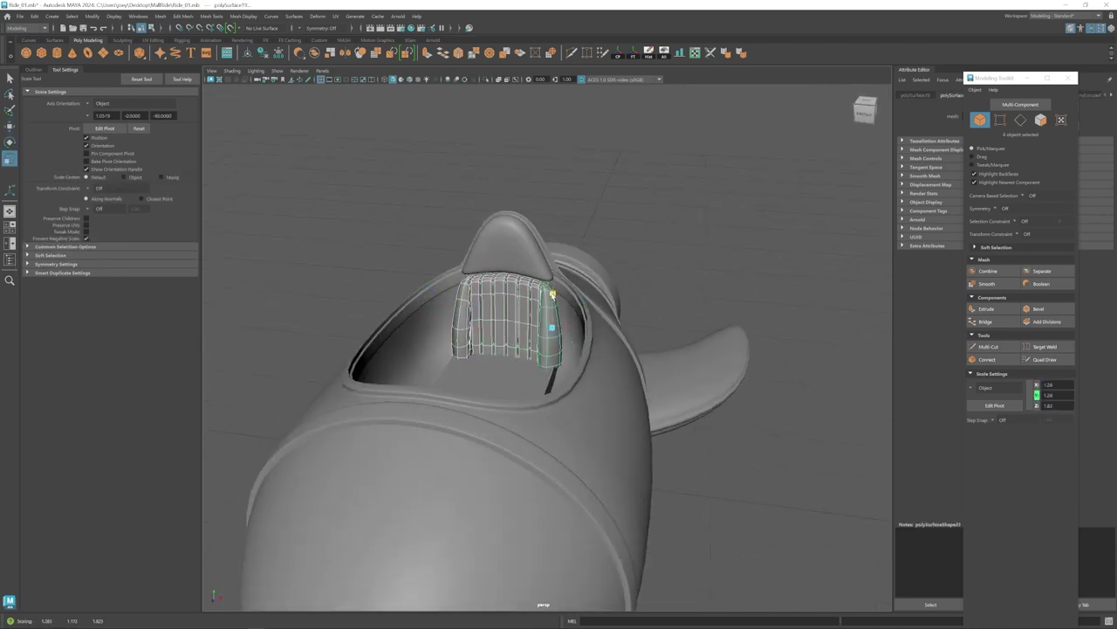
Reposition the seat base slab below the backrest and scale it to fit between the side bolsters.
left_click(495, 373)
left_click_drag(492, 352, 492, 347)
left_click_drag(494, 349, 524, 370, "alt")
key("r")
left_click_drag(535, 395, 500, 401)
Select the front vertices of the seat base and scale them sideways to taper its front end.
left_click(182, 17)
left_click(210, 103)
left_click(486, 384)
left_click_drag(432, 409, 577, 471)
key("r")
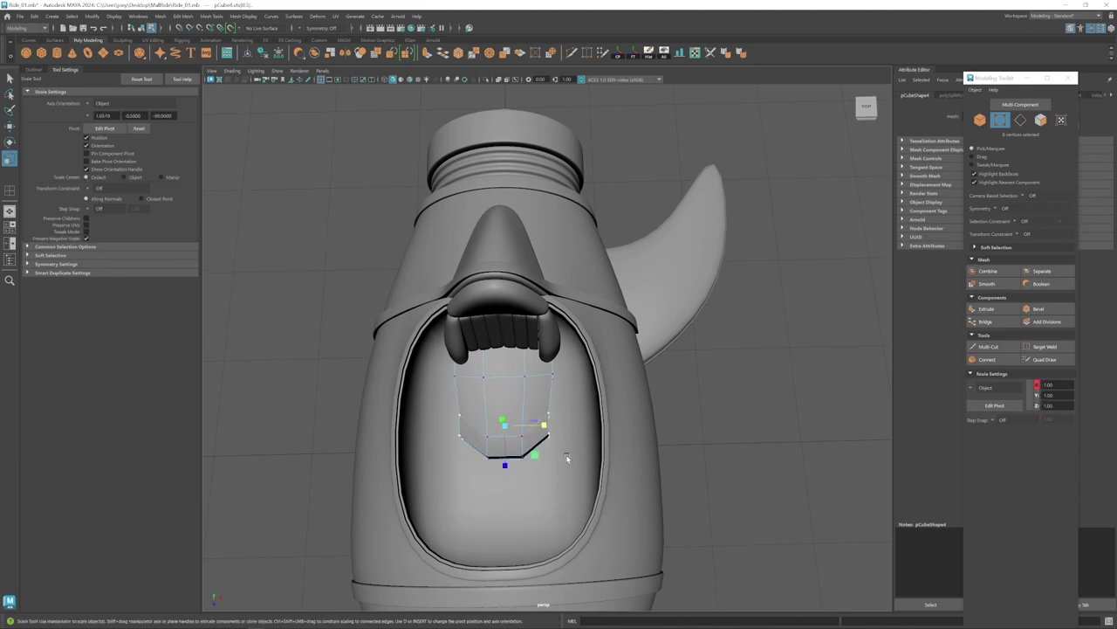
key("w")
left_click_drag(535, 434, 534, 393, "alt")
Return the seat base to object mode and scale it slightly as a whole to fit the cockpit.
key("F8")
left_click(512, 389)
key("r")
left_click_drag(539, 393, 539, 394)
left_click(698, 472)
left_click_drag(559, 454, 494, 395, "alt")
right_click_drag(494, 396, 425, 383, "alt")
left_click_drag(425, 383, 463, 424, "alt")
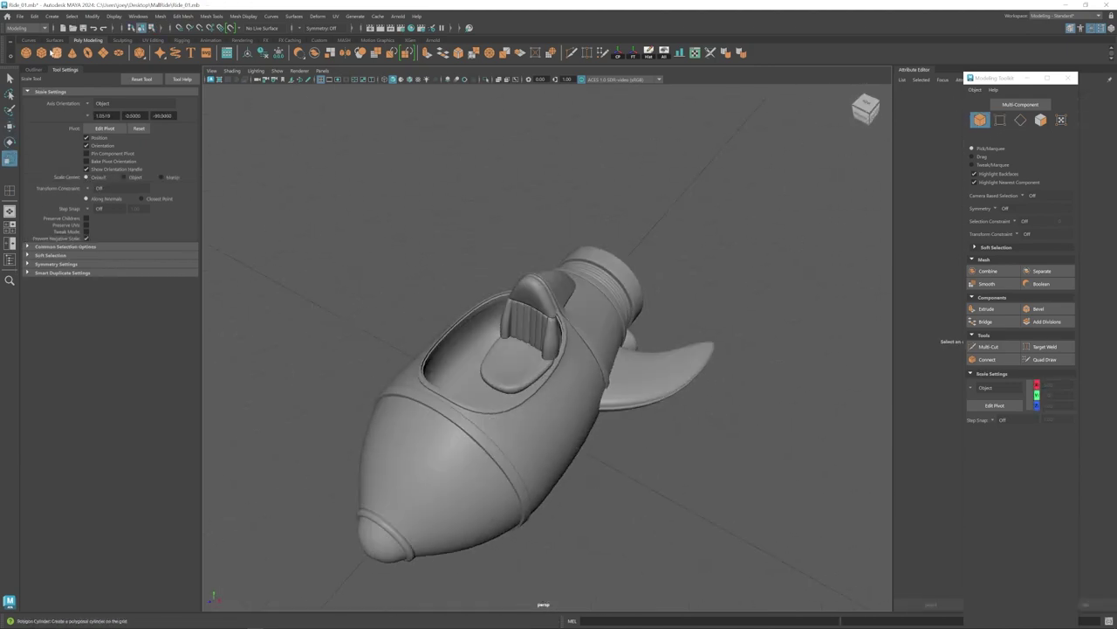
Create a polygon cube, scale it into a low elongated box and place it on the cockpit floor ahead of the seat.
left_click(476, 385)
left_click_drag(530, 425, 526, 423)
left_click_drag(495, 380, 445, 342, "alt")
key("r")
left_click_drag(455, 352, 541, 427)
key("w")
left_click(429, 220)
left_click(462, 351)
Bevel the selected edges of the floor box with a small fraction and additional segments.
right_click_drag(525, 437, 525, 403)
double_click(524, 433)
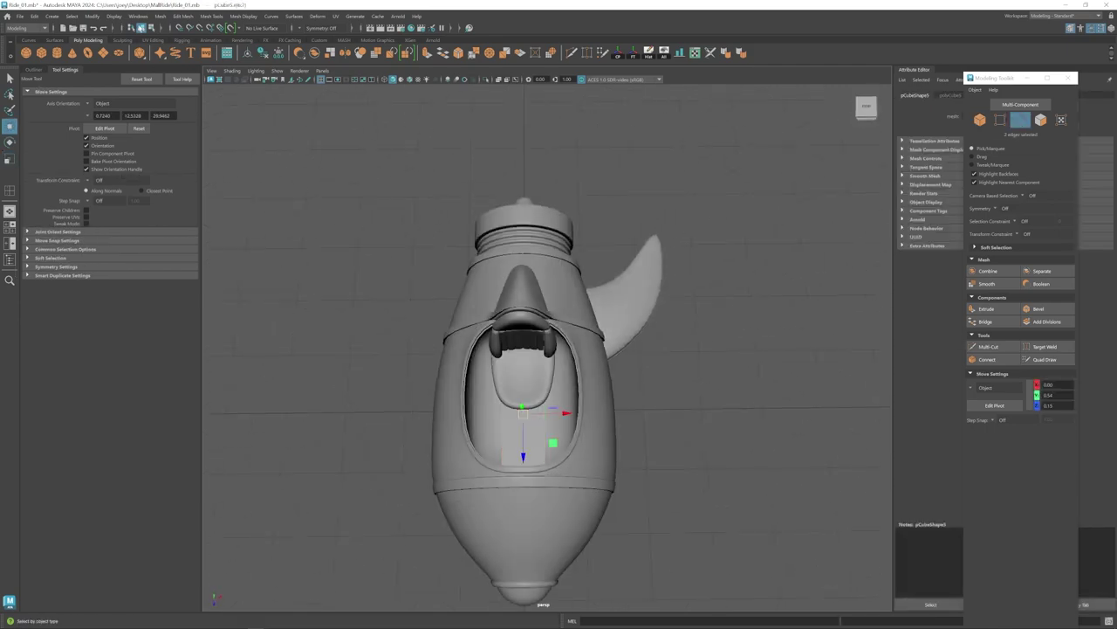
key("ctrl+b")
left_click(1028, 78)
left_click_drag(685, 454, 606, 401, "alt")
key("w")
key("ctrl+z")
key("ctrl+z")
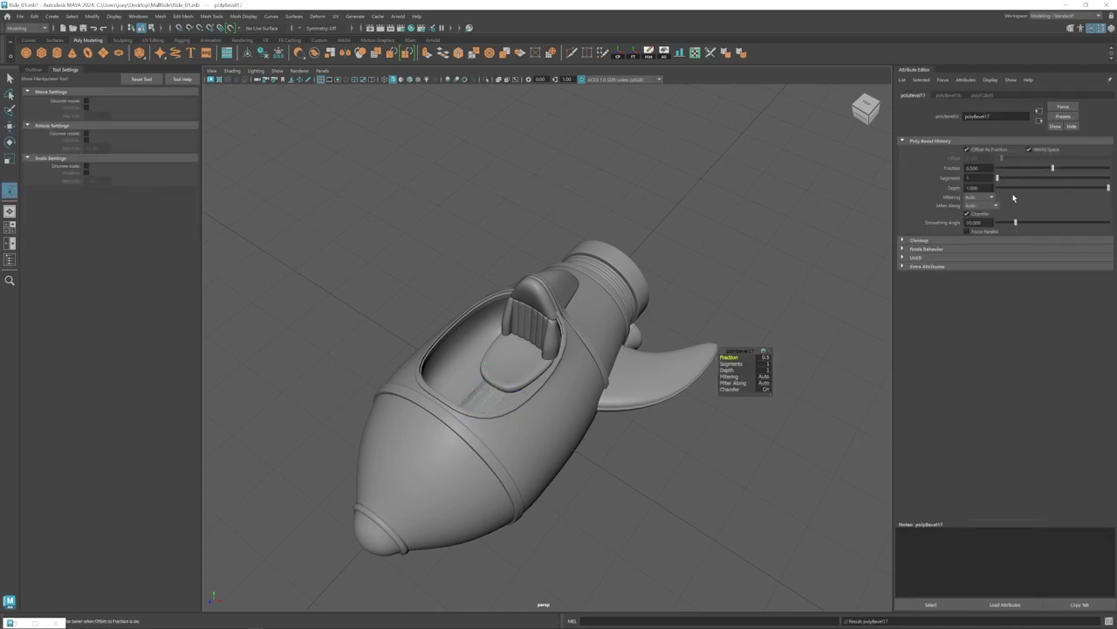
left_click_drag(1052, 168, 1002, 168)
left_click_drag(997, 178, 1007, 178)
key("w")
right_click_drag(454, 403, 465, 390)
left_click(646, 454)
left_click_drag(603, 393, 502, 351, "alt")
Create a thin polygon torus with a reduced section radius and rotate, scale and place it ahead of the seat as the steering wheel.
left_click(504, 312)
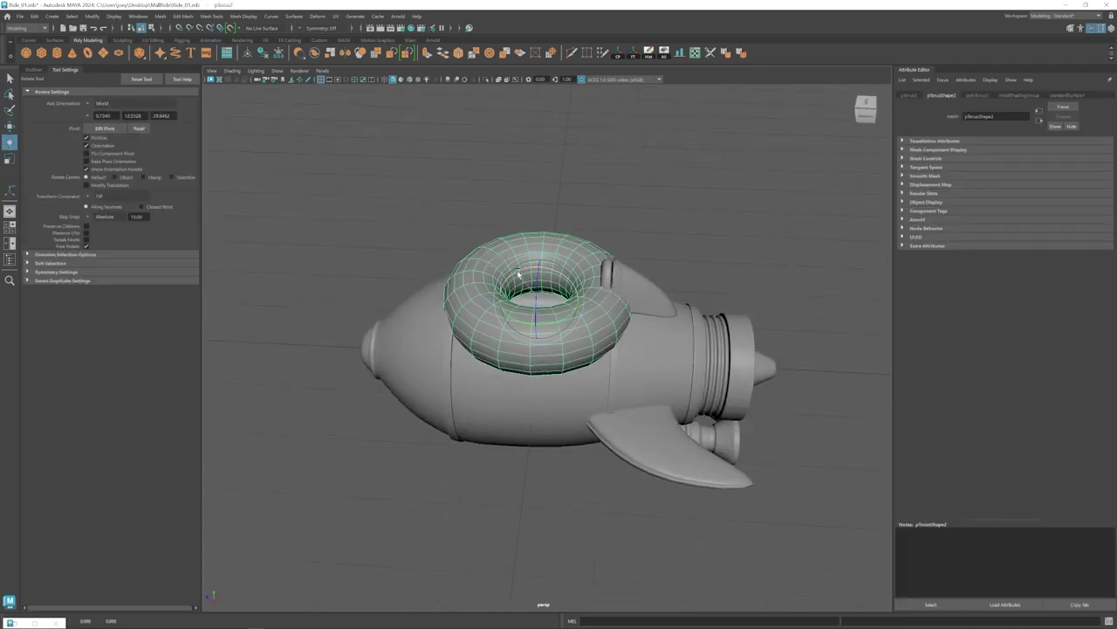
left_click_drag(519, 274, 564, 283)
key("r")
left_click_drag(538, 300, 490, 299)
left_click(977, 95)
left_click_drag(999, 151, 1001, 153)
key("w")
left_click_drag(539, 299, 480, 298)
left_click_drag(480, 297, 594, 324, "alt")
left_click_drag(509, 328, 505, 313, "alt")
left_click_drag(467, 291, 412, 262)
left_click_drag(514, 291, 572, 320)
scroll(488, 329, "up", 1)
Create a polygon cylinder, place it at the steering wheel's centre and rotate and scale it into a small hub.
left_click(57, 53)
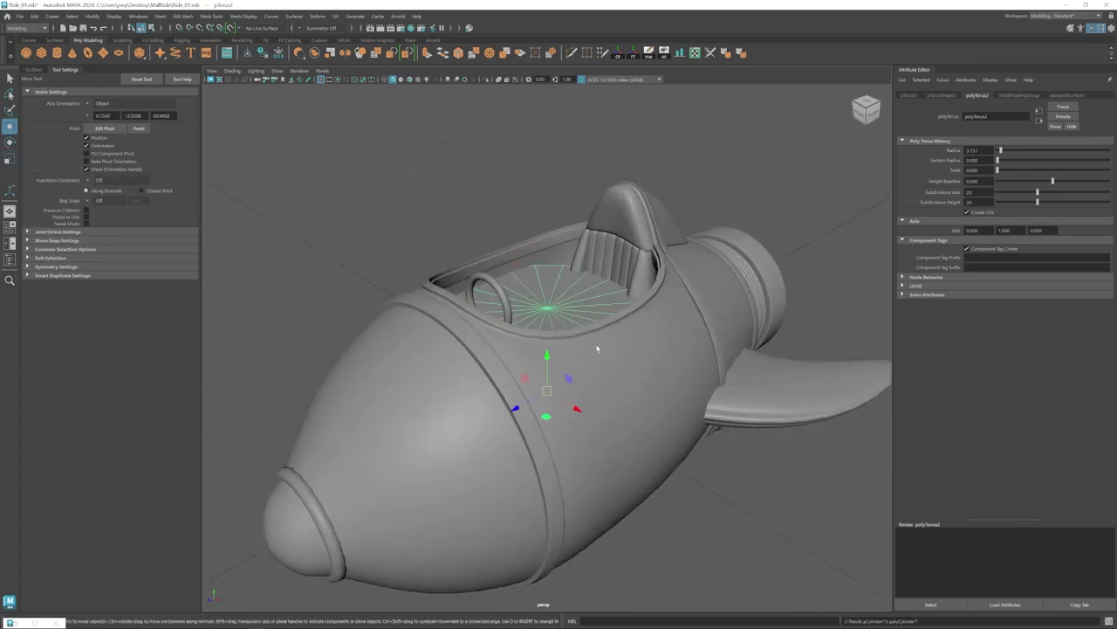
left_click(498, 284, "shift")
left_click(680, 53)
left_click(494, 217)
key("e")
left_click_drag(499, 264, 290, 310)
key("r")
left_click_drag(457, 318, 335, 175)
scroll(335, 175, "up", 4)
Create a polygon cube at the steering hub and shape it into a narrow vertical spoke reaching the wheel's rim.
left_click(43, 55)
left_click(539, 301, "shift")
left_click(679, 53)
key("r")
left_click_drag(539, 299, 436, 302)
left_click_drag(536, 264, 533, 174)
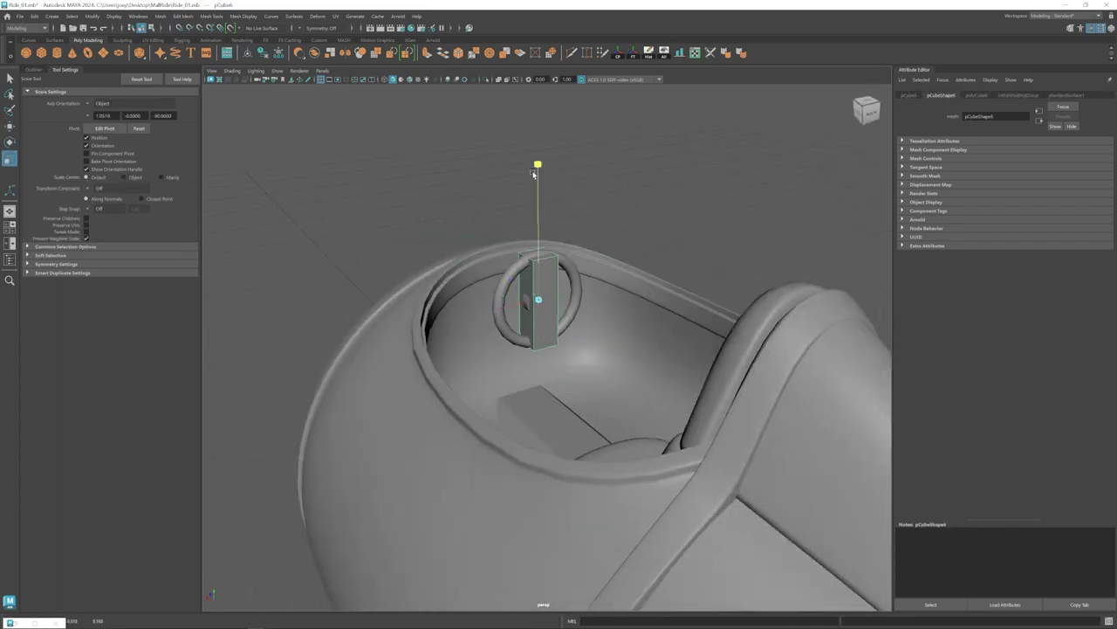
left_click_drag(538, 304, 539, 253)
left_click_drag(577, 307, 532, 271, "alt")
left_click_drag(521, 242, 573, 275)
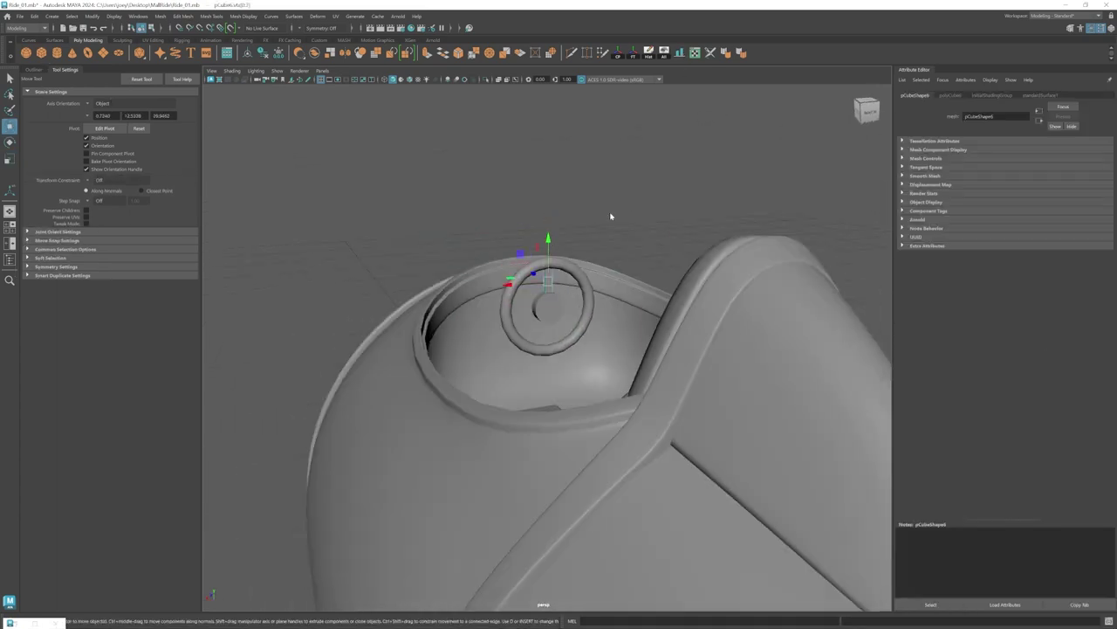
Align the spoke's pivot with the hub centre and duplicate rotated copies of the spoke around the wheel.
key("d")
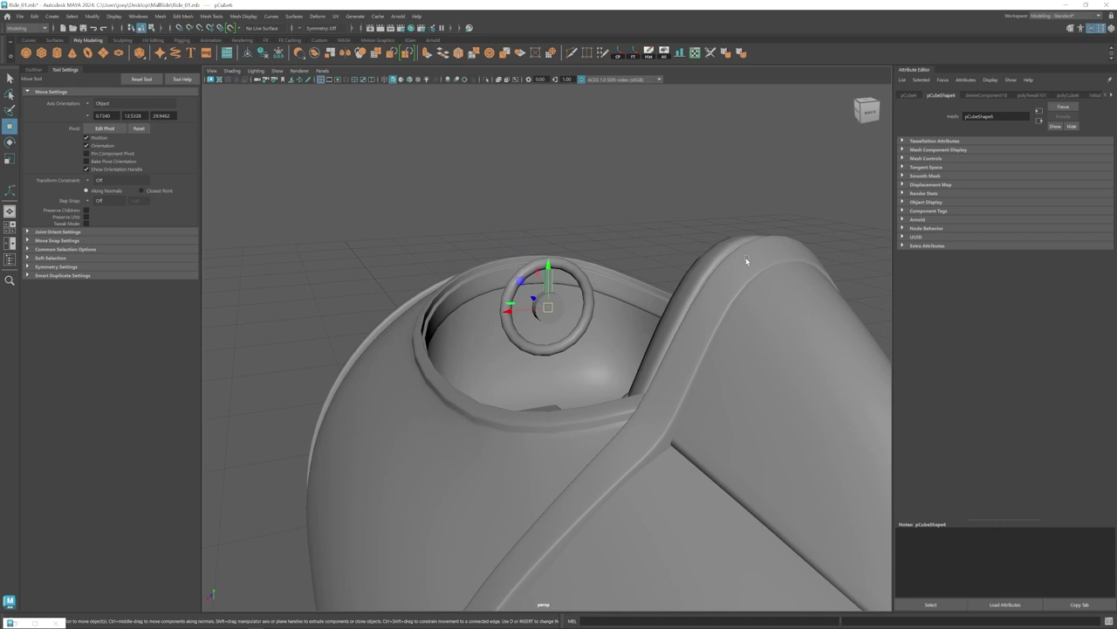
left_click_drag(548, 252, 549, 292, "alt")
key("r")
scroll(589, 316, "up", 4)
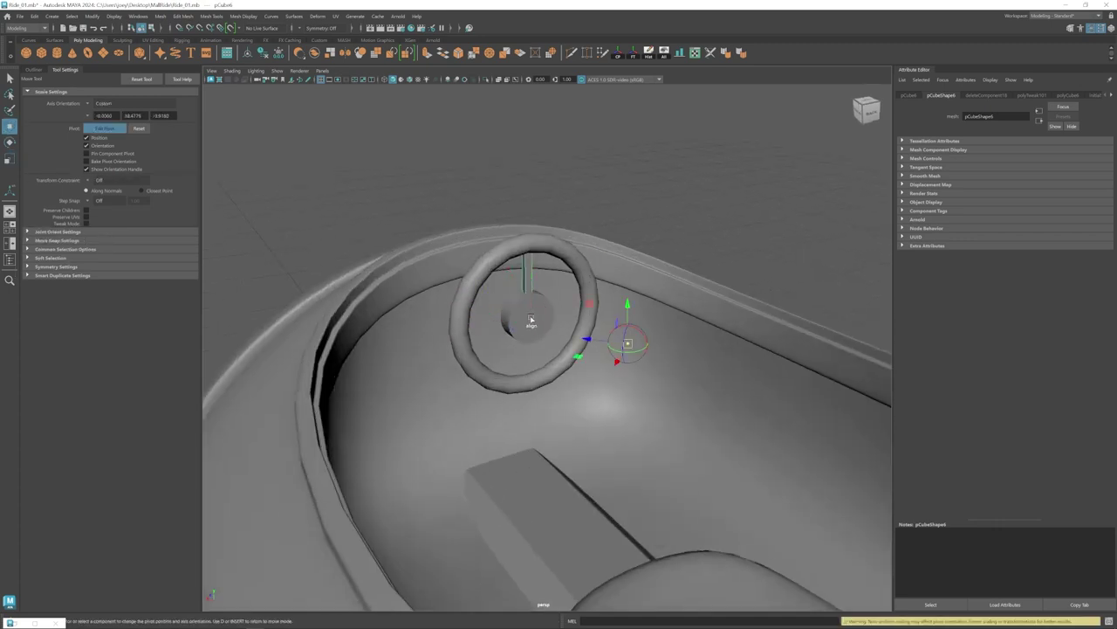
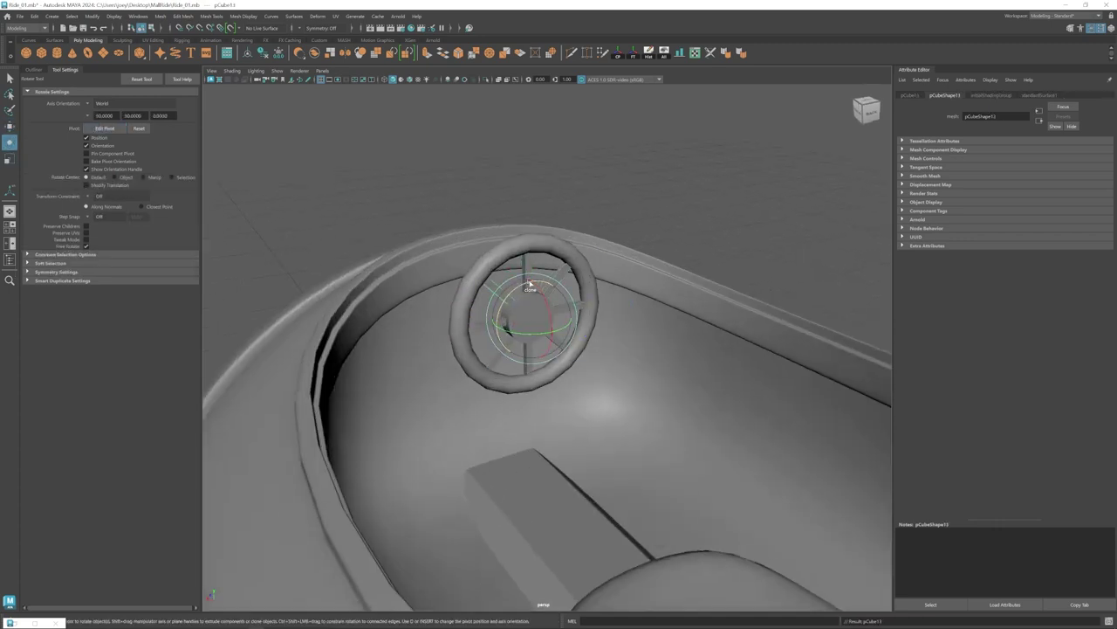
Undo the rotated spoke copies around the steering hub.
key("w")
left_click_drag(559, 375, 620, 425, "alt")
scroll(620, 424, "down", 5)
scroll(568, 387, "down", 2)
scroll(554, 377, "up", 6)
key("ctrl+z")
key("ctrl+z")
key("ctrl+z")
key("ctrl+z")
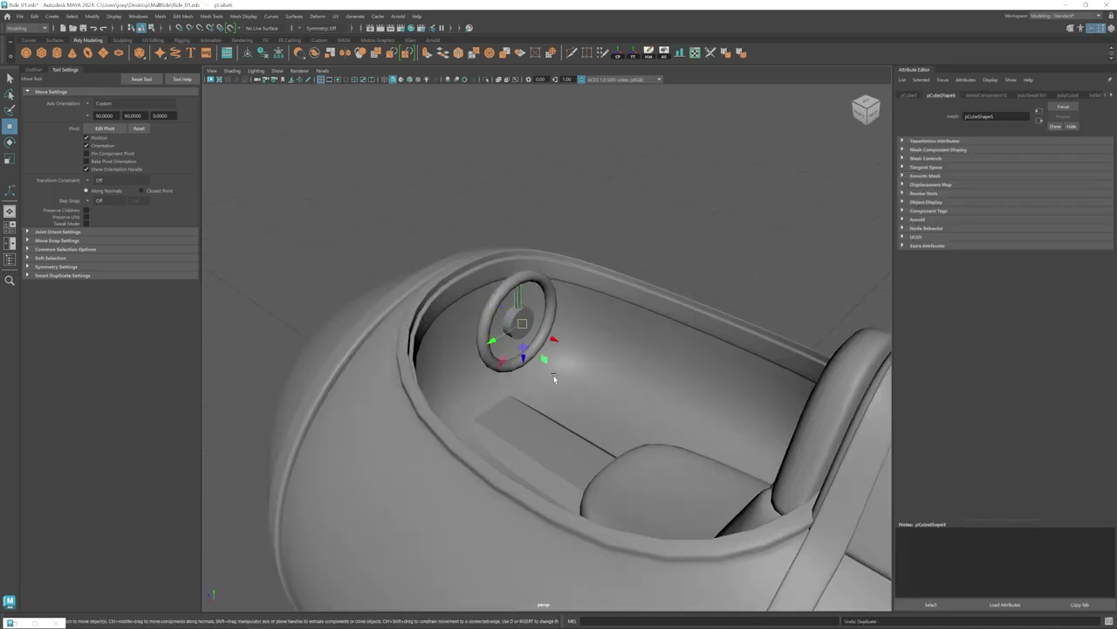
Duplicate the steering hub, stretch the copy into a long column and move it forward from the wheel into the cockpit front.
left_click_drag(531, 276, 593, 240, "alt")
scroll(524, 305, "down", 6)
left_click(518, 329)
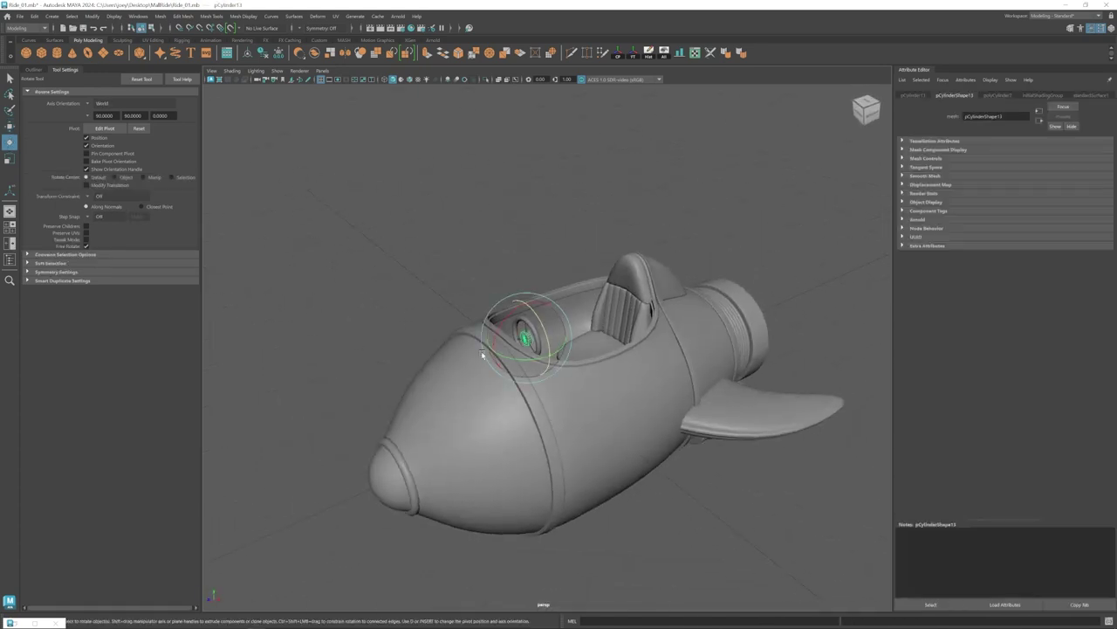
scroll(482, 351, "up", 4)
key("r")
left_click_drag(524, 349, 480, 343, "alt")
key("w")
left_click_drag(477, 331, 454, 334)
left_click_drag(354, 348, 305, 356)
left_click_drag(524, 345, 472, 331, "alt")
key("w")
left_click_drag(468, 309, 399, 305)
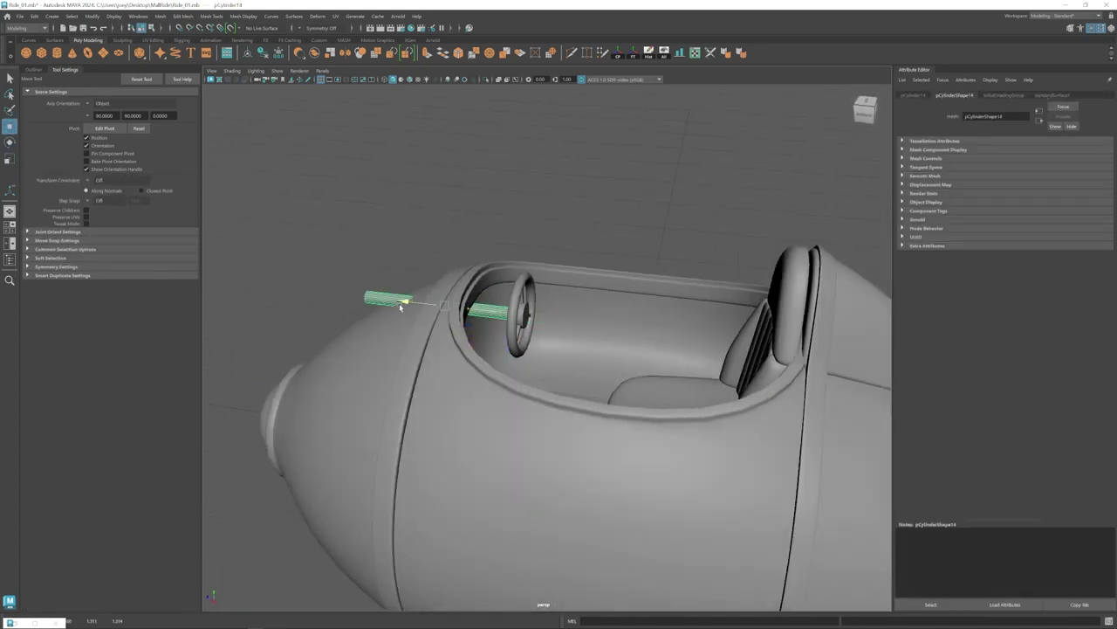
Duplicate the steering column, scale the copy and shift it along the column's axis.
left_click(408, 213)
scroll(504, 362, "down", 6)
scroll(489, 323, "up", 6)
left_click(480, 307)
key("ctrl+d")
key("r")
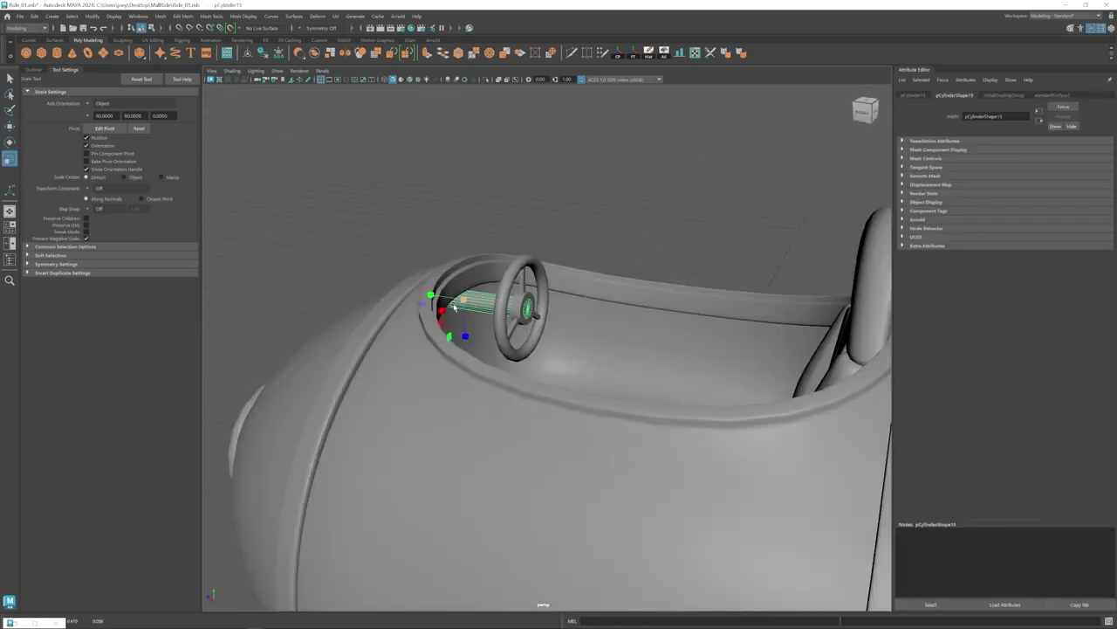
key("w")
left_click_drag(472, 295, 455, 289)
left_click(412, 229)
Select the exhaust and thruster parts at the rear and shift them slightly along the hull's axis.
scroll(430, 363, "down", 6)
left_click_drag(430, 364, 516, 403, "alt")
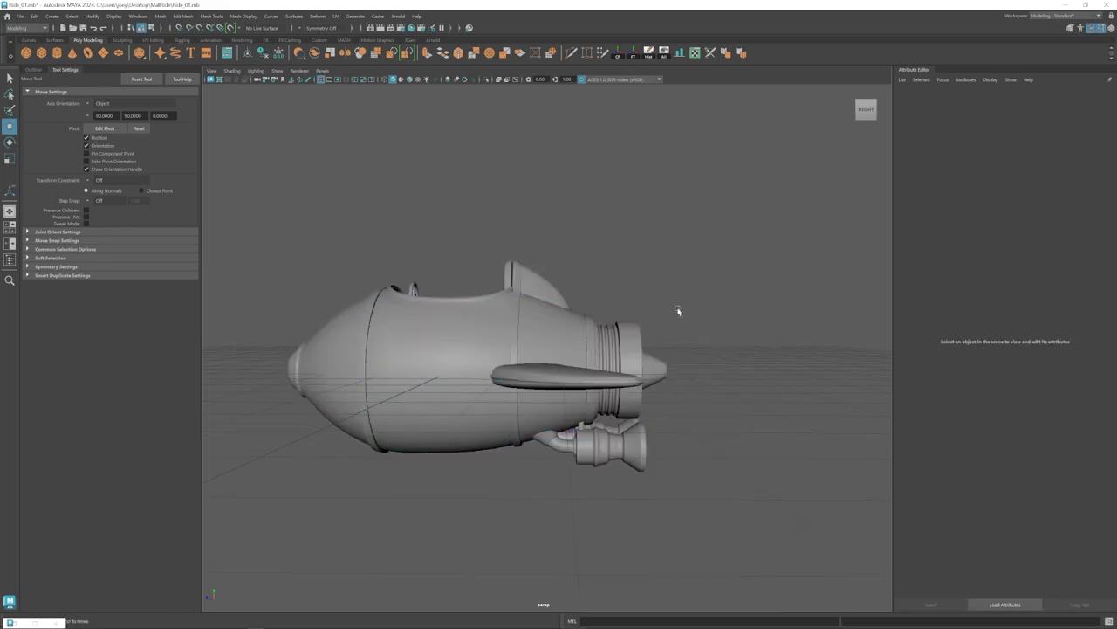
left_click_drag(706, 306, 561, 474)
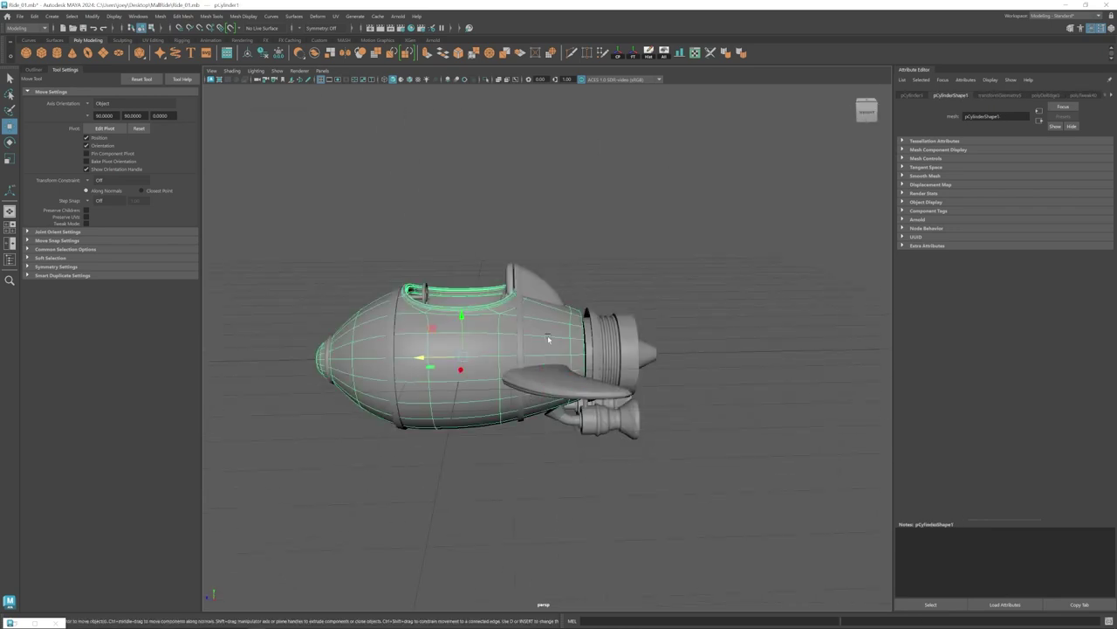
left_click_drag(548, 336, 535, 311, "alt")
left_click(594, 266)
left_click_drag(591, 297, 597, 299)
left_click(577, 280)
right_click_drag(577, 280, 508, 328, "alt")
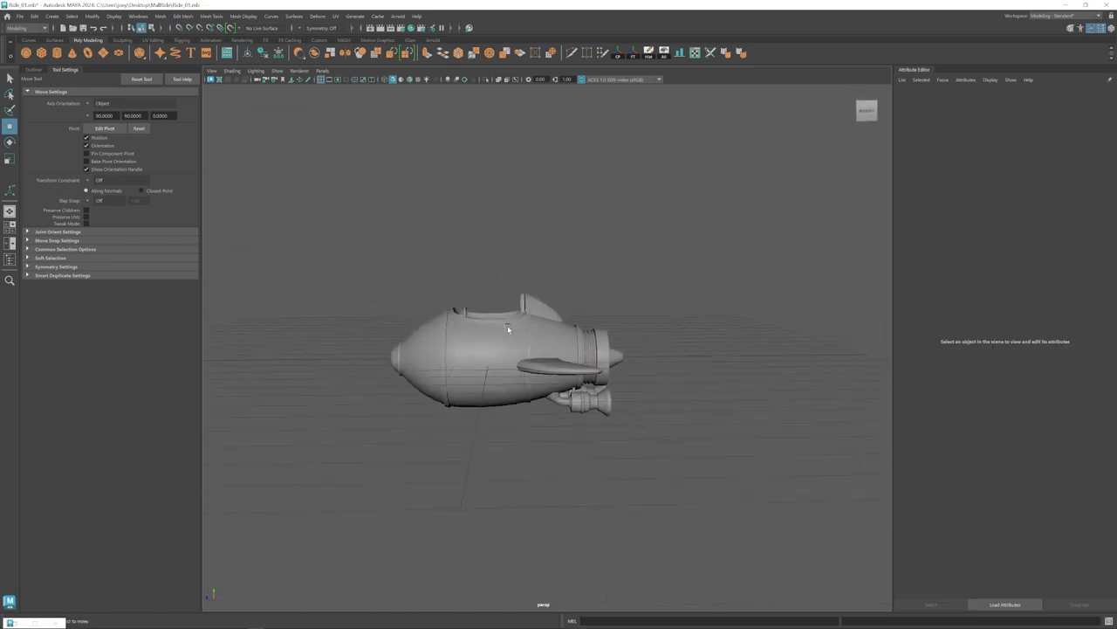
Turn off smooth preview on the hull and duplicate it.
middle_click_drag(498, 403, 496, 336, "alt")
left_click(496, 336)
key("1")
left_click_drag(496, 336, 335, 204, "alt")
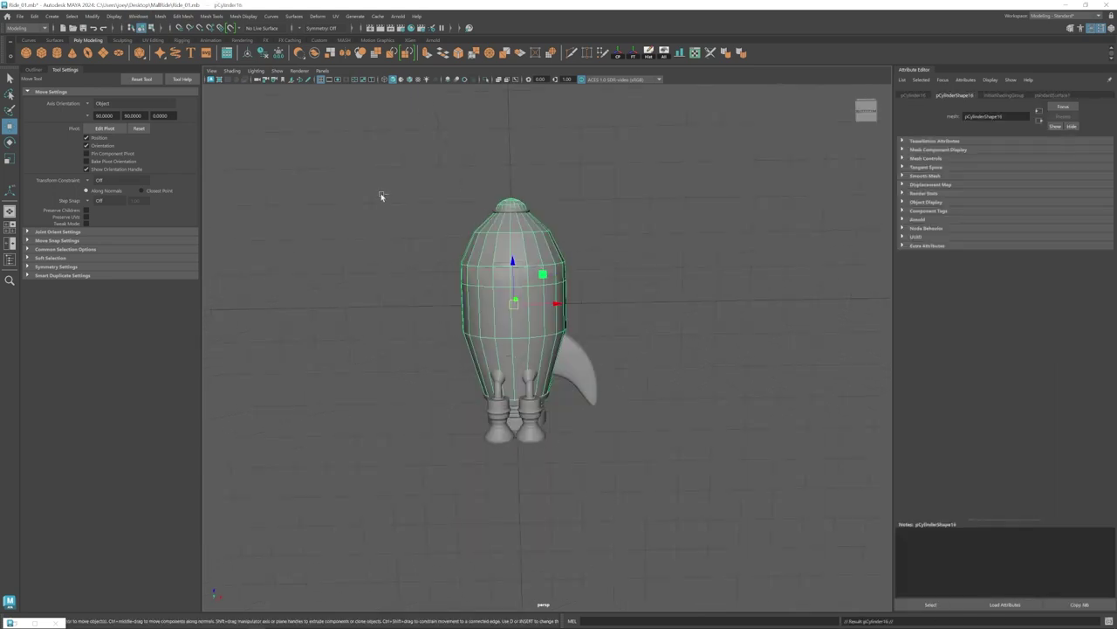
left_click(179, 117)
key("q")
Increase the division levels of the smoothing on the original hull.
left_click(508, 304)
left_click_drag(518, 316, 564, 436, "alt")
key("F8")
key("w")
left_click(996, 95)
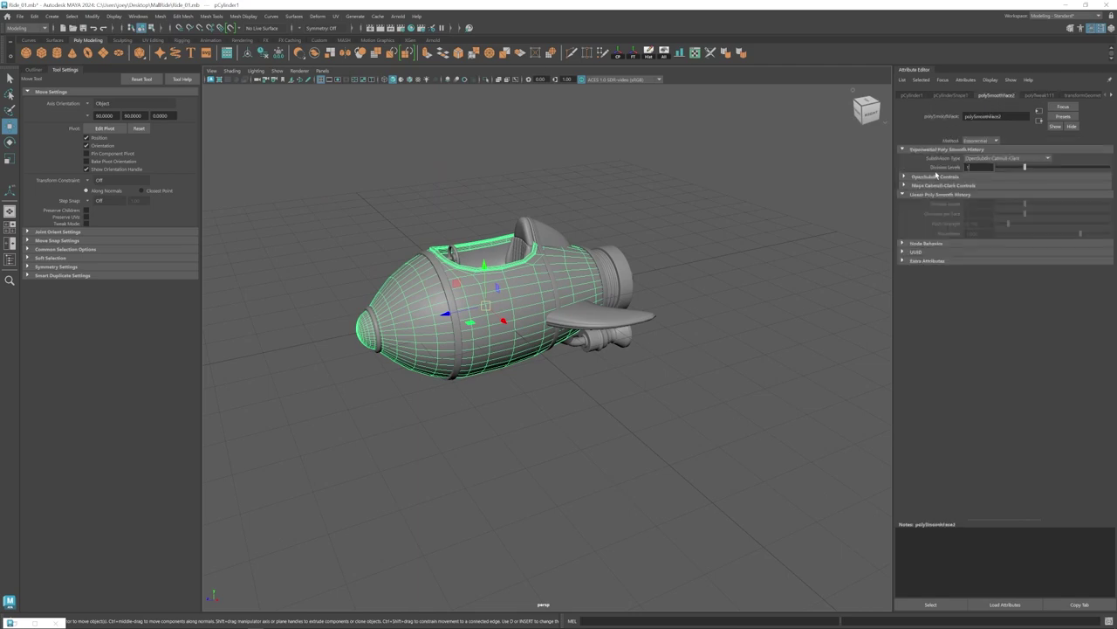
left_click_drag(1025, 167, 1053, 167)
left_click_drag(476, 436, 527, 414, "alt")
Select a rectangular patch of faces on the hull's underside and extrude it inward to form a slot.
key("F11")
left_click(539, 379)
key("q")
key("w")
left_click_drag(541, 336, 579, 398, "shift")
key("F8")
left_click(580, 398)
Select the edges of the underside slot and bevel them with a reduced fraction.
left_click(543, 320)
scroll(541, 303, "up", 5)
key("F10")
left_click(469, 289)
left_click_drag(542, 303, 498, 367, "alt")
left_click(671, 337, "shift")
left_click(183, 16)
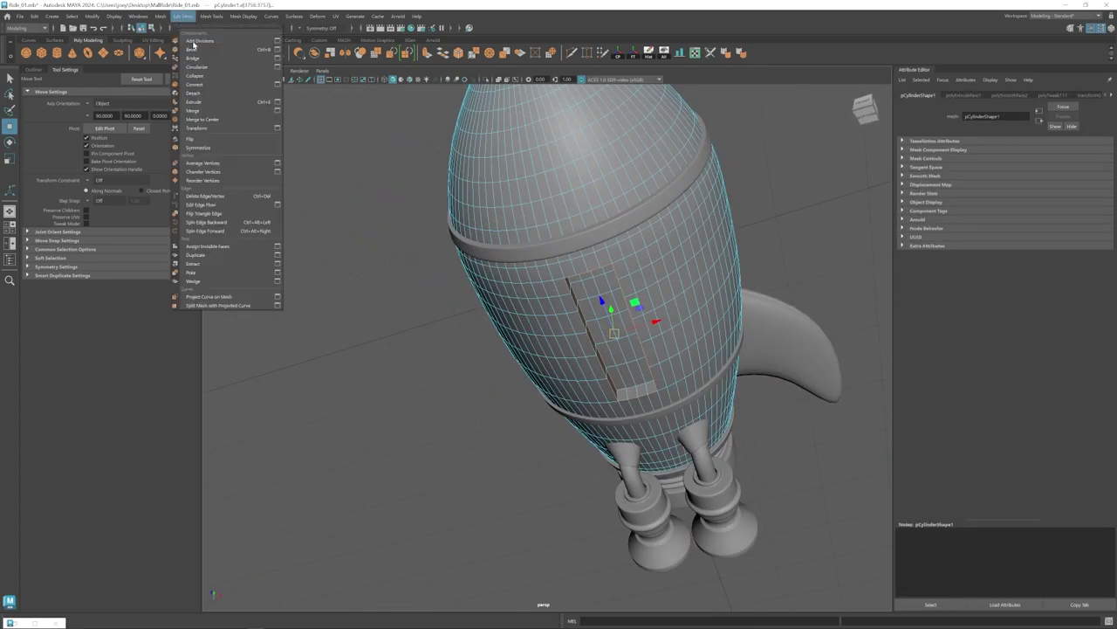
left_click(193, 52)
left_click_drag(1050, 165, 1008, 167)
key("w")
key("F8")
Create a polygon cube, move it below the vehicle and scale it into a wide base slab.
scroll(640, 367, "down", 3)
scroll(639, 366, "down", 4)
left_click_drag(640, 367, 547, 406, "alt")
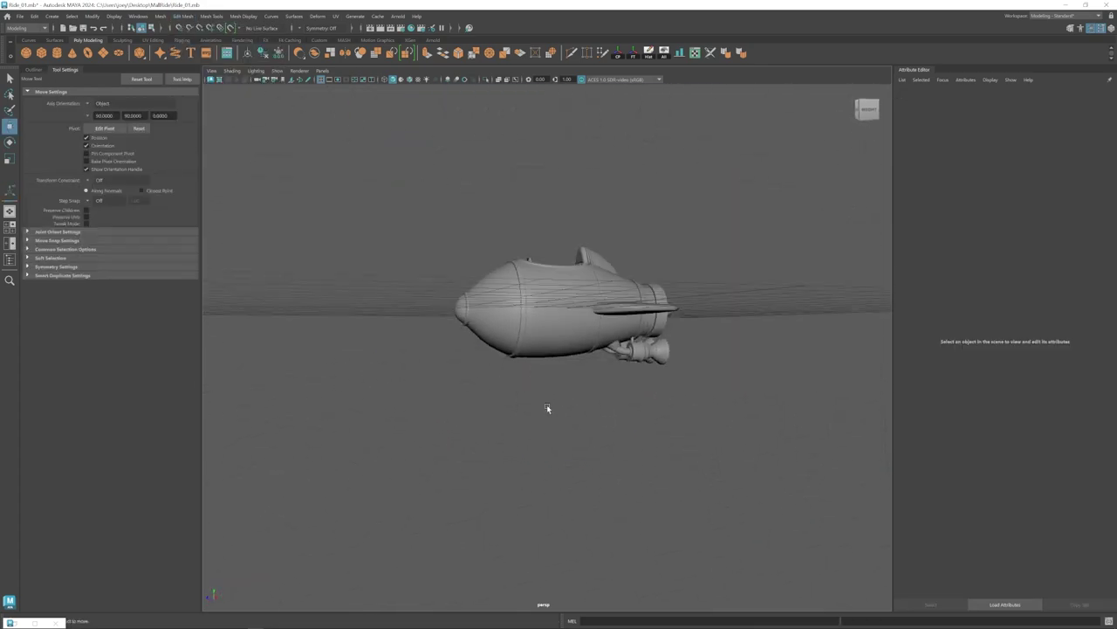
scroll(569, 427, "down", 3)
left_click(41, 53)
left_click_drag(551, 298, 551, 374)
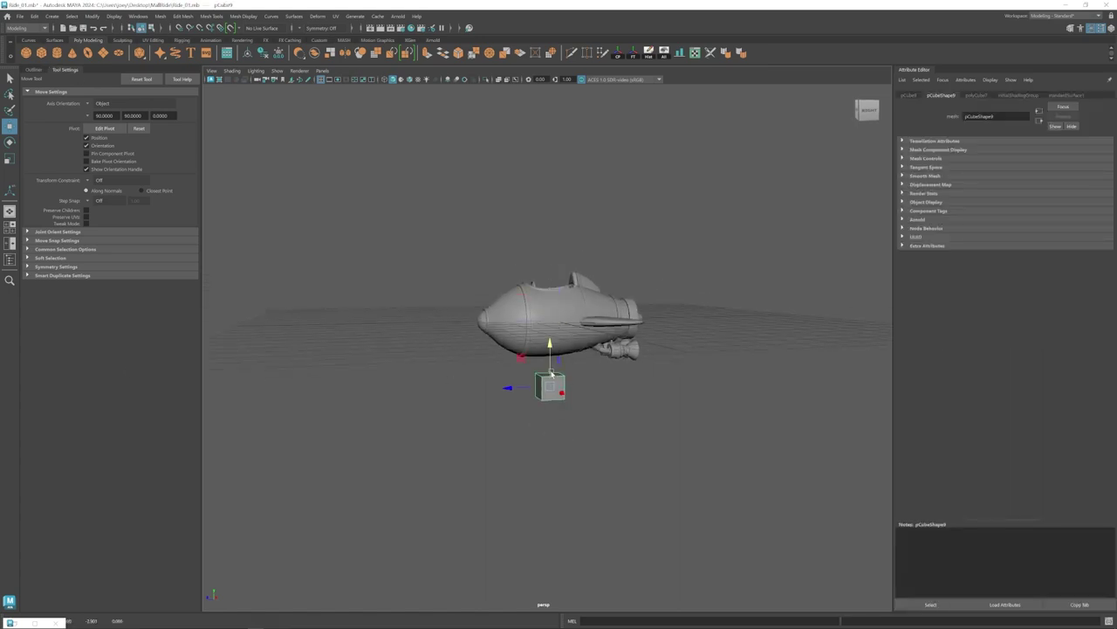
left_click_drag(618, 434, 602, 463, "alt")
key("w")
left_click_drag(553, 346, 571, 402)
Lower the top faces of the split base slab and extrude one half upward to form a raised step.
scroll(571, 384, "up", 3)
right_click_drag(556, 384, 557, 407)
left_click(533, 392)
left_click(602, 402, "shift")
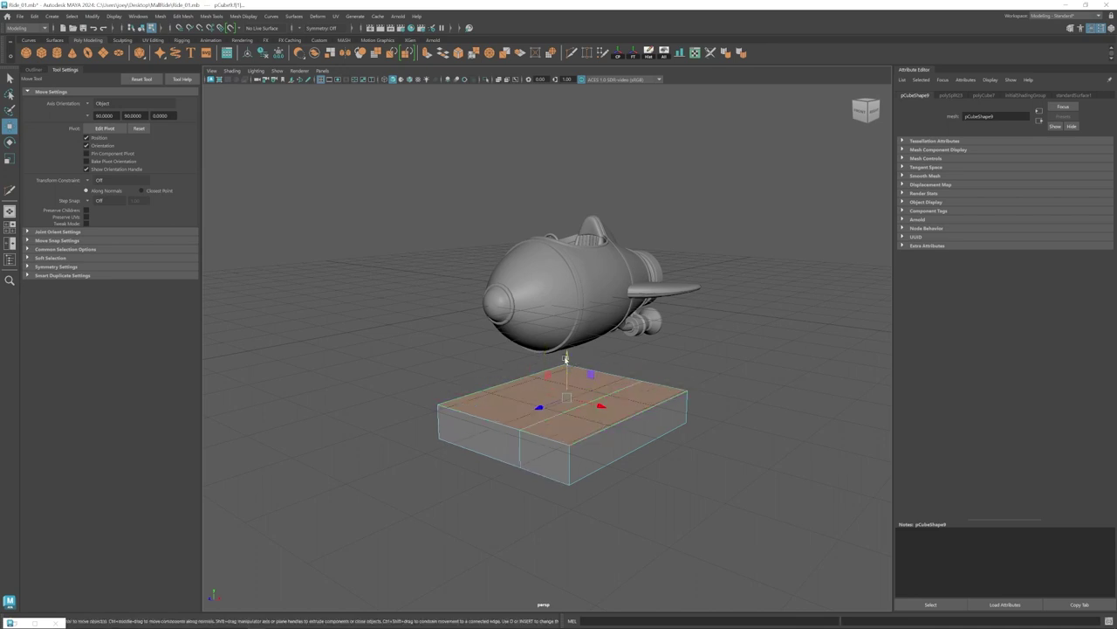
left_click_drag(545, 334, 546, 300, "shift")
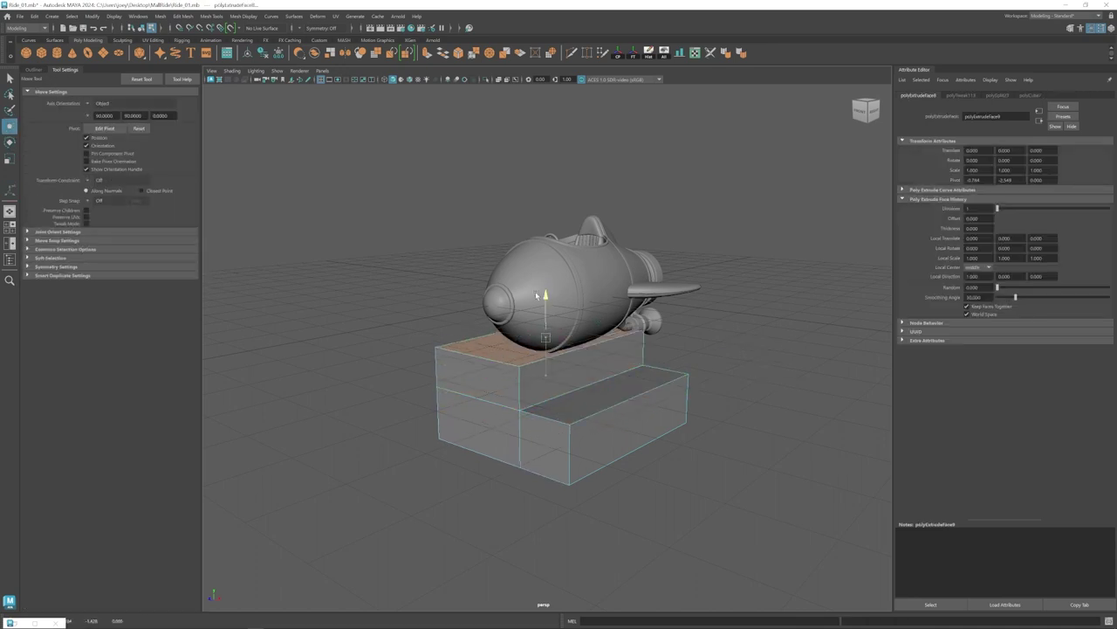
Insert lengthwise edge loops along the middle of the base's raised half.
right_click_drag(595, 410, 616, 390)
left_click_drag(611, 397, 538, 415, "alt")
left_click_drag(538, 416, 595, 443, "alt")
left_click(677, 434)
left_click_drag(668, 424, 568, 427, "alt")
left_click(526, 378)
scroll(560, 406, "up", 3)
right_click_drag(554, 410, 554, 445)
left_click(506, 371)
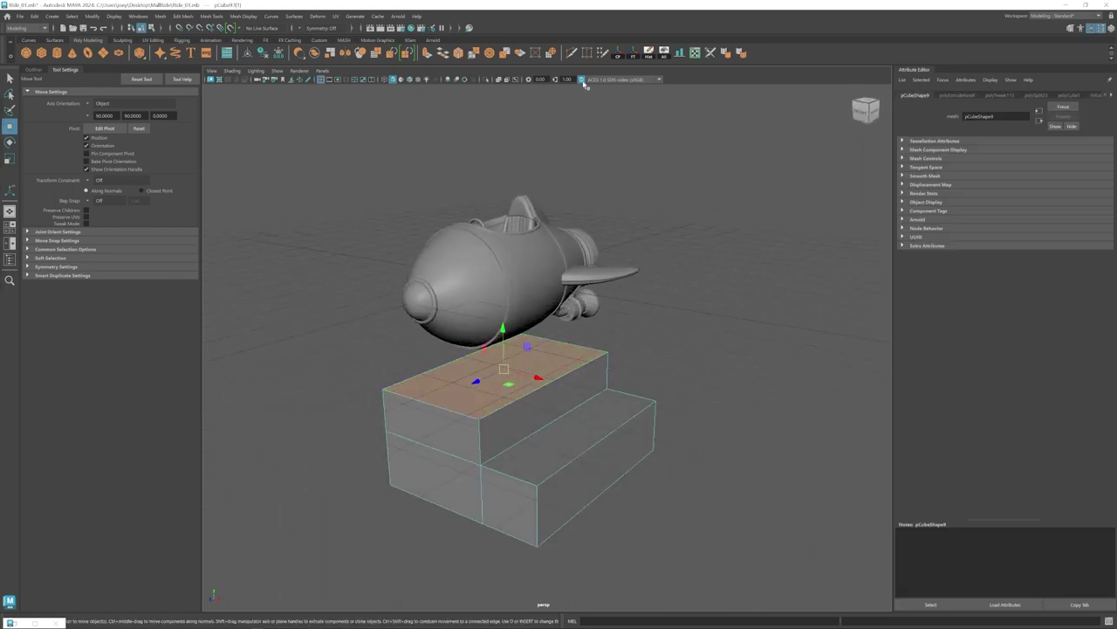
left_click(211, 16)
left_click(236, 85)
left_click(454, 411)
left_click_drag(546, 410, 492, 423, "alt")
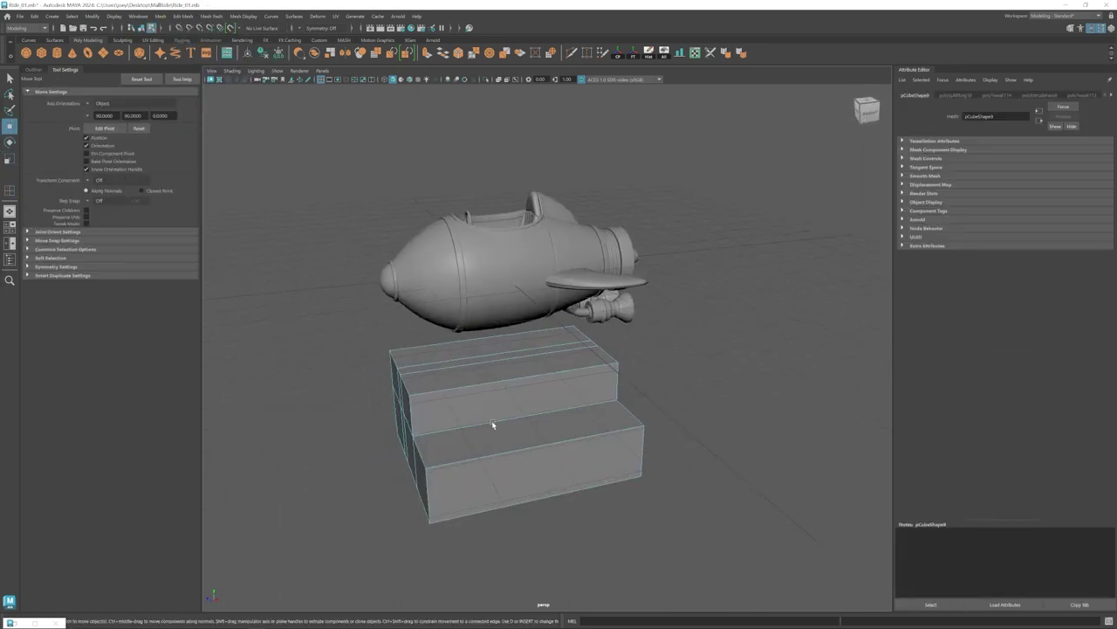
Add crosswise edge loops to the base and extrude the narrow middle face of the raised top downward into a slot.
right_click_drag(491, 422, 508, 400)
key("g")
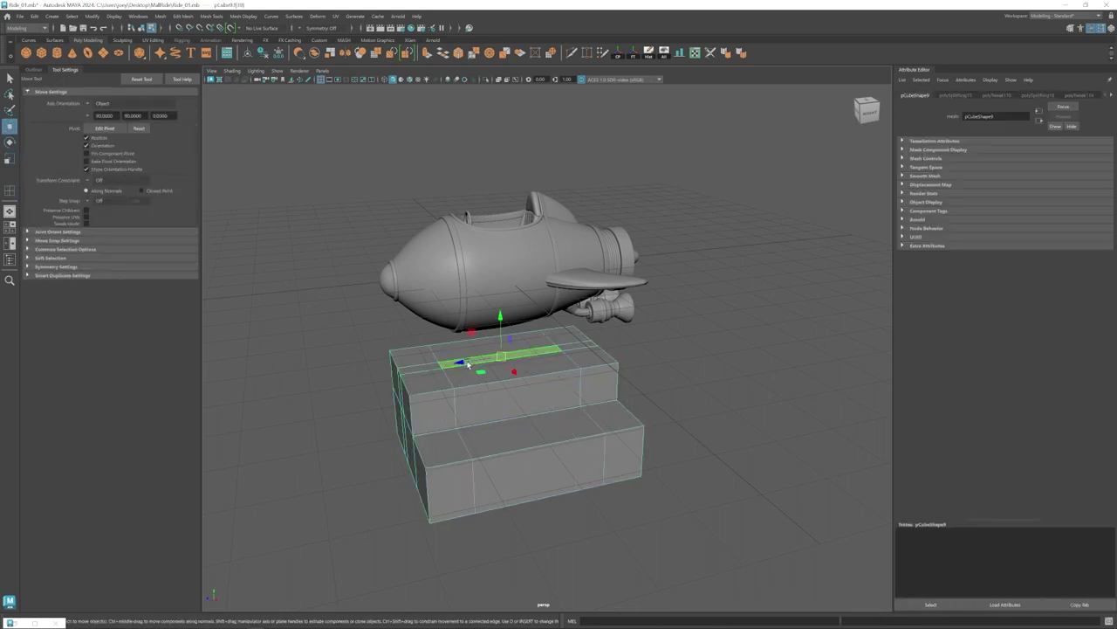
left_click_drag(500, 316, 563, 354, "shift")
right_click_drag(516, 411, 534, 389)
Create a polygon cylinder and scale it into a slim support leg between the hull and the base.
left_click(345, 341)
left_click(57, 53)
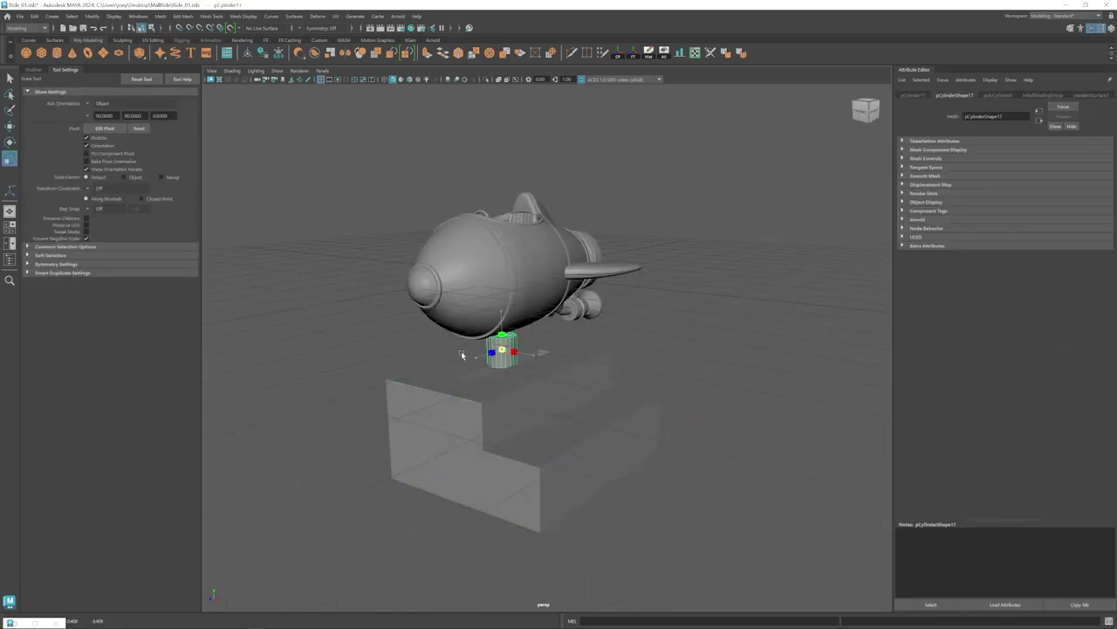
left_click_drag(505, 341, 548, 388, "alt")
key("w")
left_click(548, 428)
left_click_drag(606, 448, 524, 419)
left_click(503, 375)
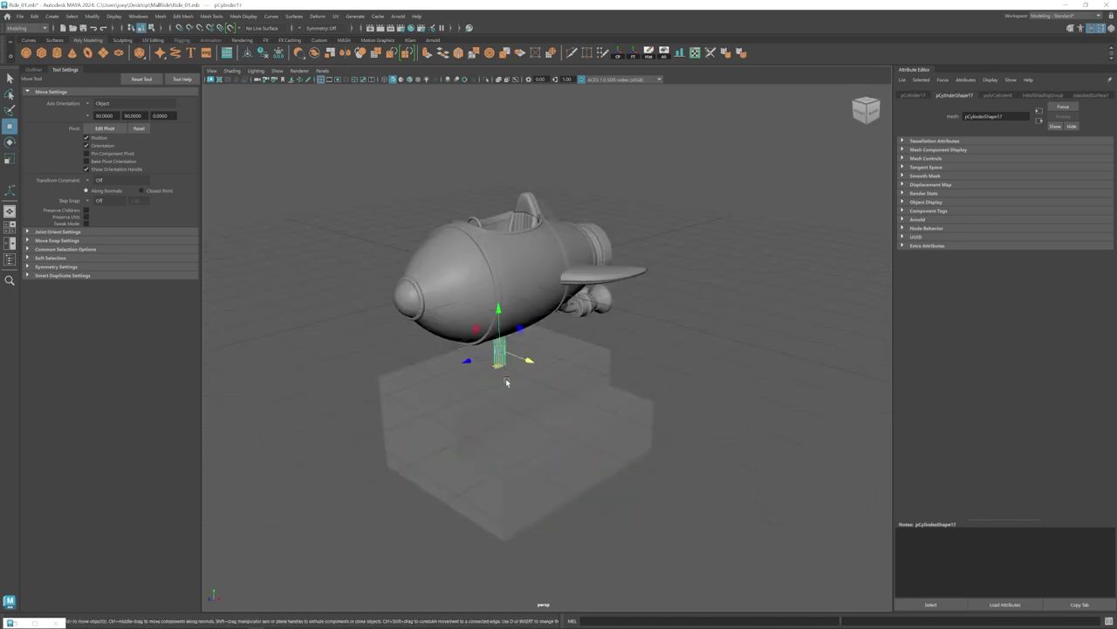
Tilt the support leg and duplicate it into a second leg angled the opposite way.
left_click_drag(507, 381, 467, 362, "alt")
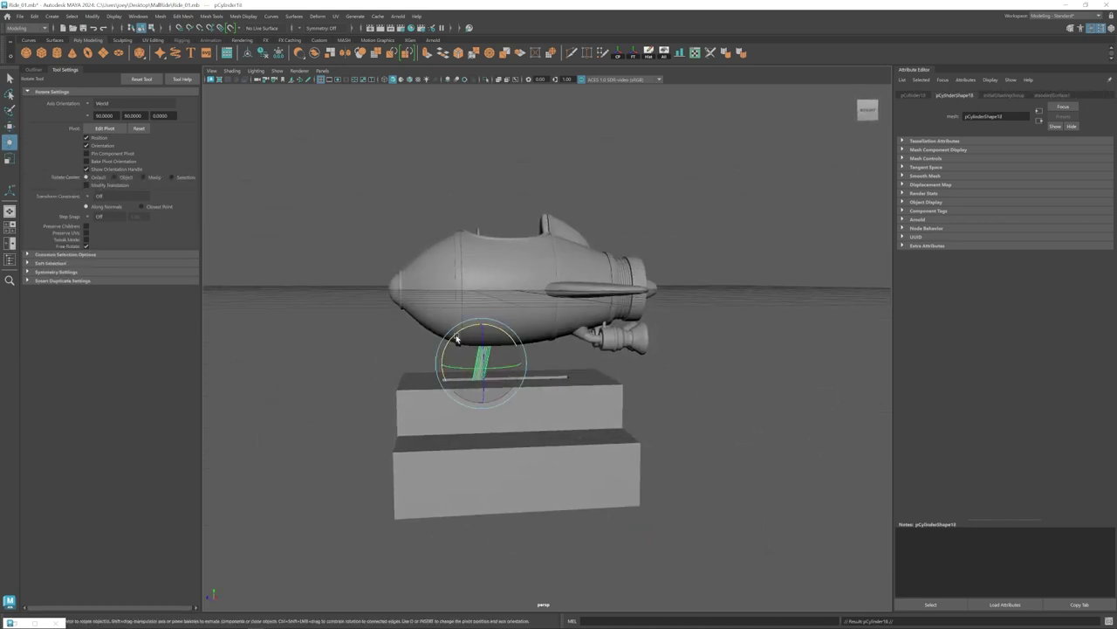
left_click_drag(503, 341, 445, 368)
scroll(445, 369, "down", 5)
left_click(437, 375)
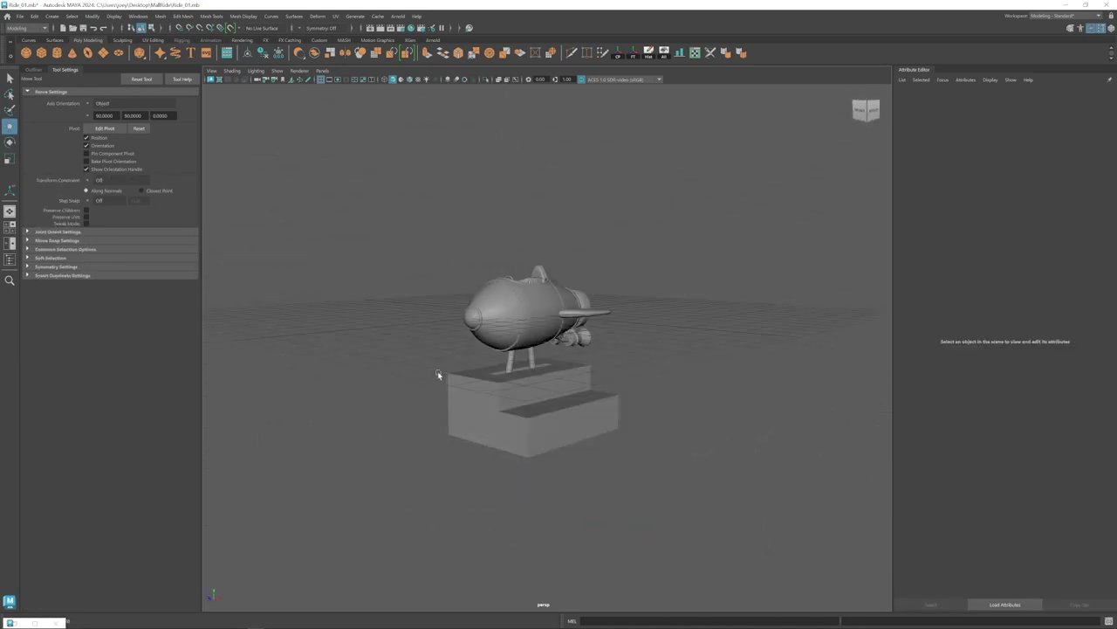
left_click(531, 434)
left_click(436, 419)
Select both support legs and adjust their size and position between the hull and the slot.
left_click_drag(524, 410, 548, 399, "alt")
left_click(508, 356)
left_click(539, 351, "shift")
scroll(524, 358, "up", 5)
key("r")
key("w")
left_click(611, 384)
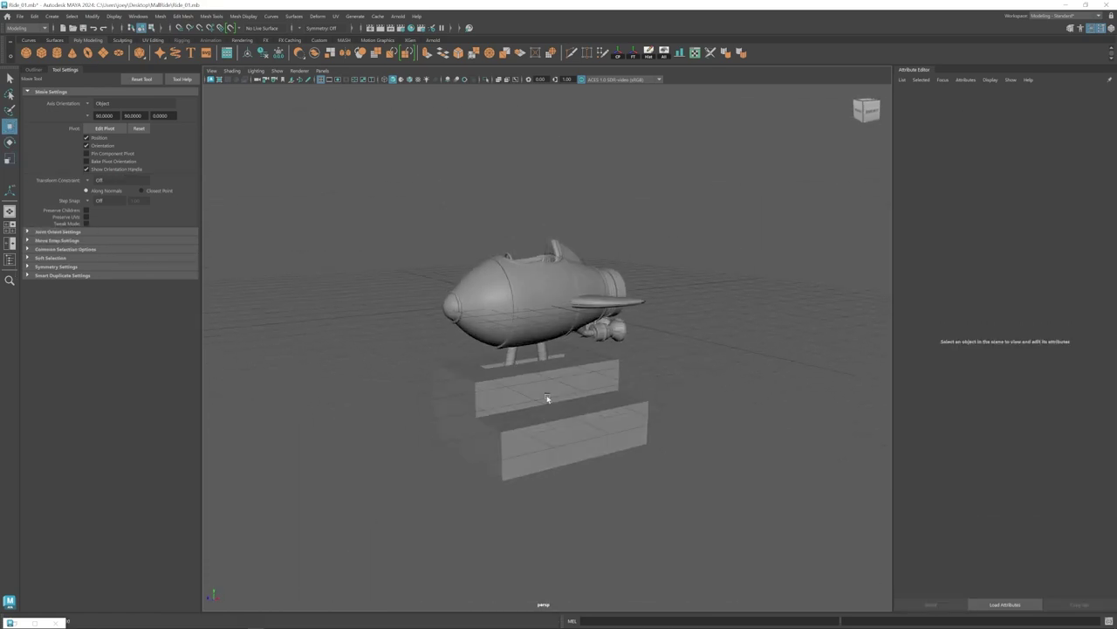
Group all the rocket parts without the legs and base, and tilt the group slightly above the supports.
left_click_drag(498, 313, 467, 301, "alt")
left_click_drag(377, 204, 715, 347)
left_click_drag(535, 349, 562, 360, "alt")
left_click(562, 361, "ctrl")
key("ctrl+g")
key("e")
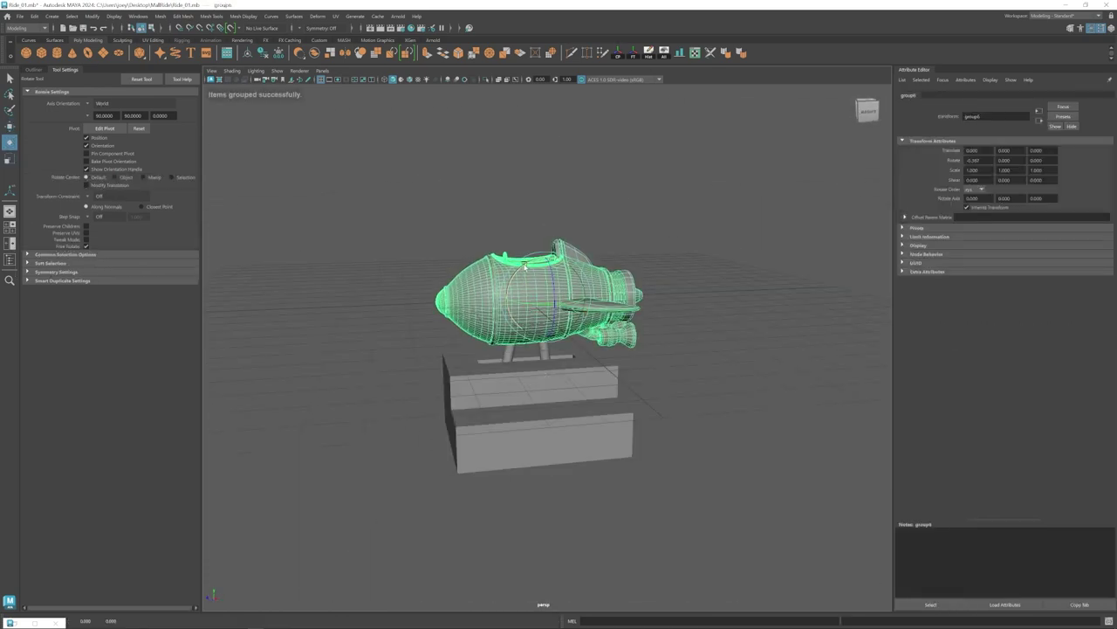
left_click_drag(511, 308, 514, 299)
left_click_drag(536, 302, 533, 262, "alt")
key("w")
scroll(532, 262, "up", 4)
left_click(385, 375)
scroll(474, 369, "down", 4)
Reposition the two support legs under the tilted rocket and save the scene.
left_click_drag(474, 369, 471, 395, "alt")
left_click(481, 297)
scroll(481, 274, "up", 5)
scroll(515, 349, "down", 5)
left_click(527, 371)
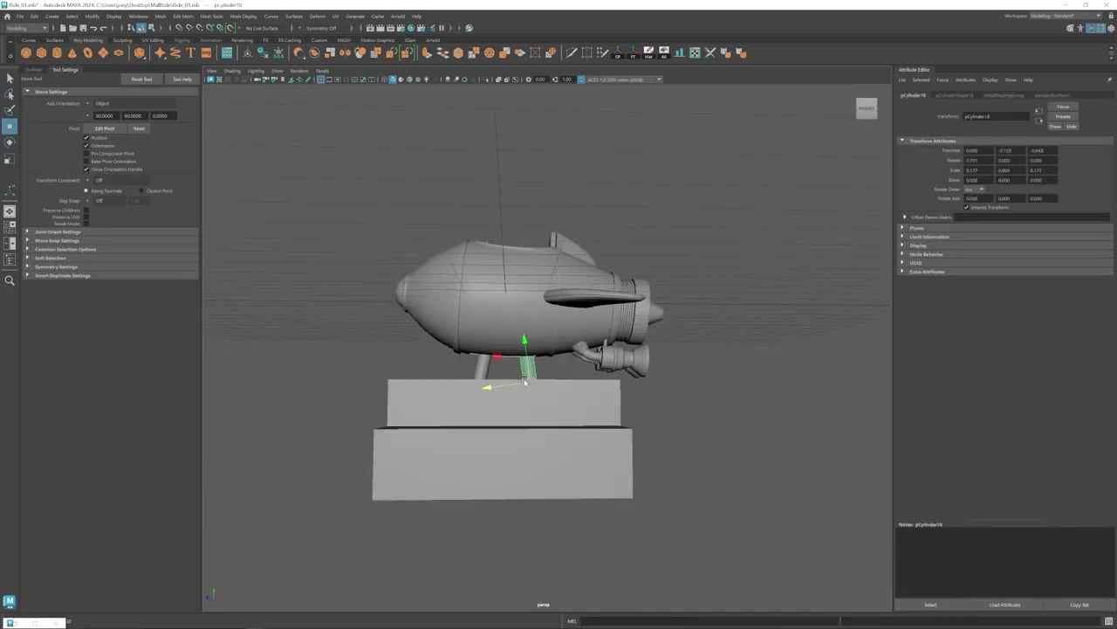
left_click(482, 371)
key("w")
scroll(487, 384, "down", 5)
left_click(468, 428)
scroll(481, 407, "up", 3)
left_click_drag(481, 407, 516, 417, "alt")
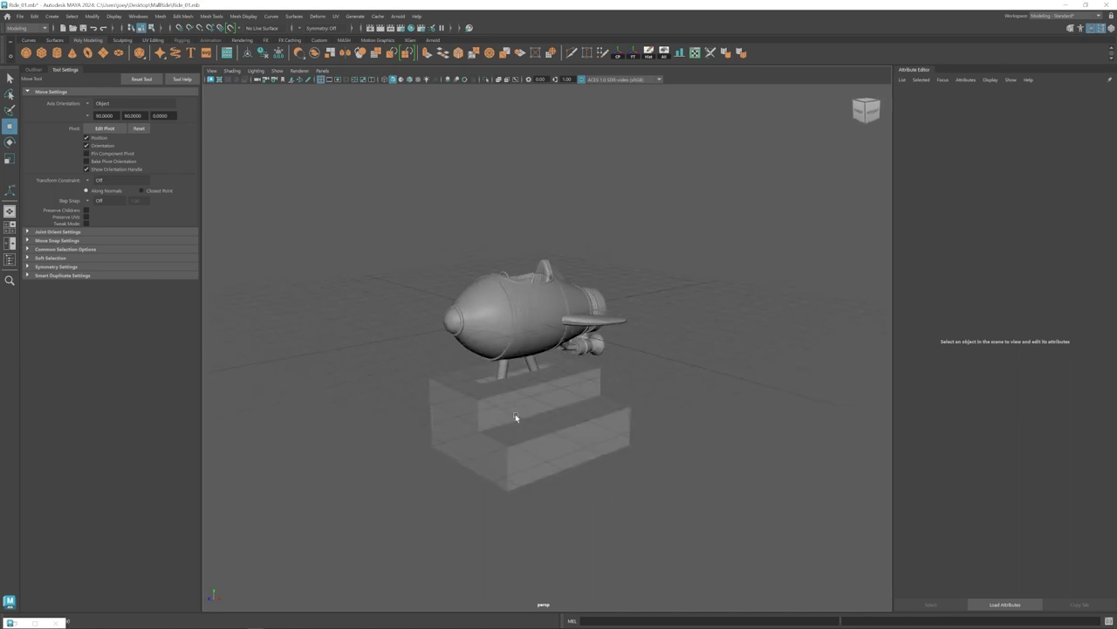
scroll(524, 423, "up", 5)
key("ctrl+s")
Create a polygon cube, scale it into a thin upright plate and place it beside the legs at the slot's edge.
left_click(541, 436)
scroll(542, 436, "down", 3)
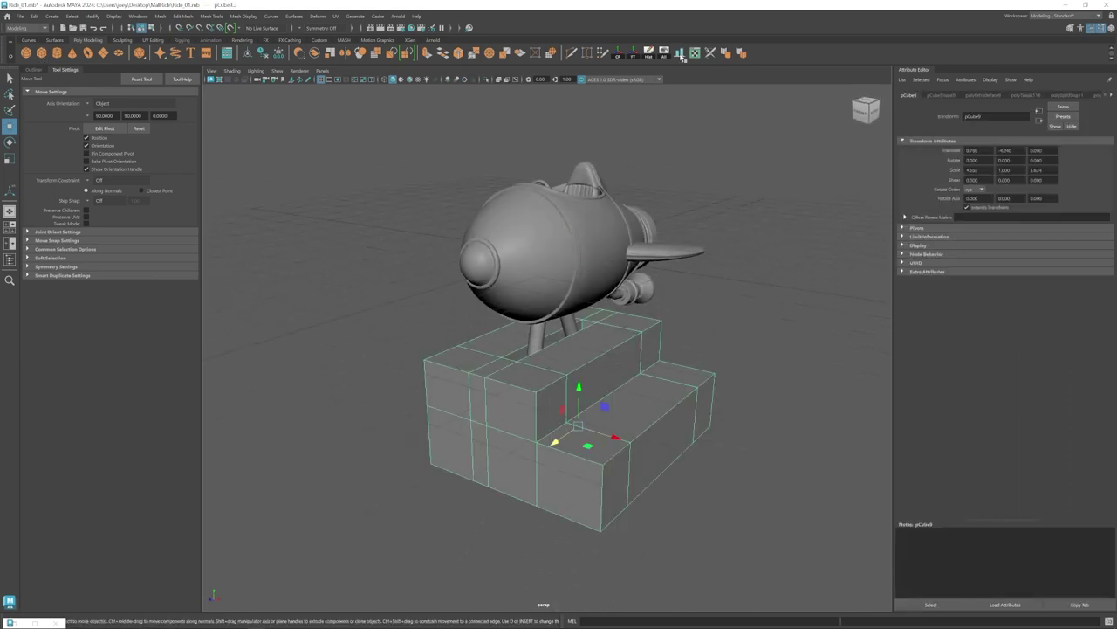
key("r")
scroll(605, 343, "up", 5)
left_click_drag(615, 346, 601, 331)
scroll(624, 357, "up", 4)
left_click(625, 358)
scroll(568, 379, "down", 5)
left_click(572, 334)
scroll(642, 375, "up", 5)
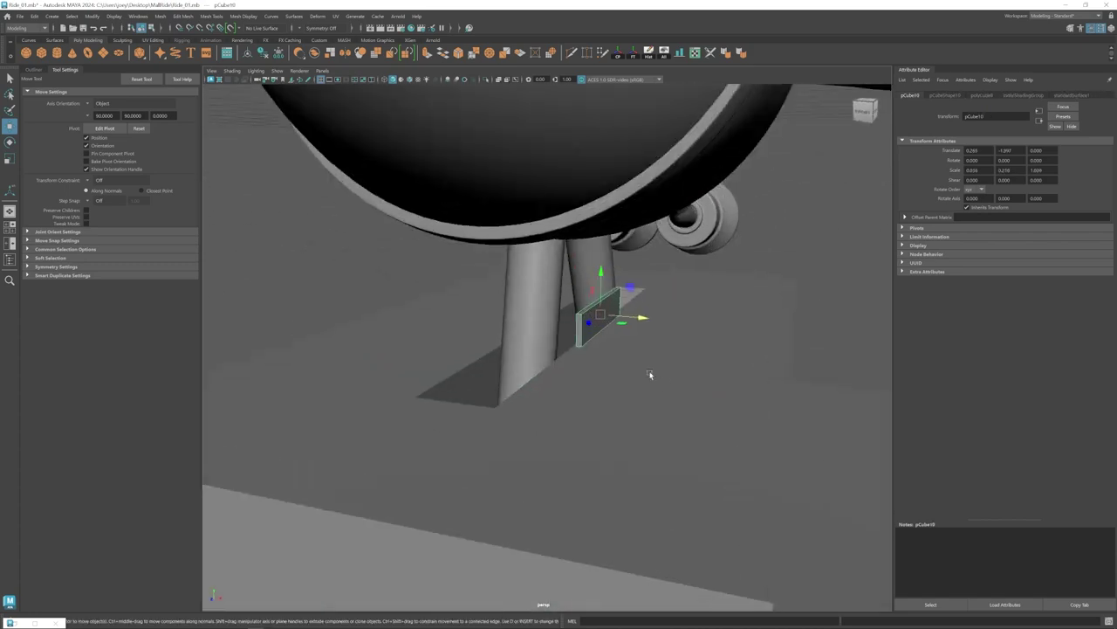
left_click(649, 375)
Extrude the front corner face of the base's lower step upward to the height of the raised half.
scroll(541, 381, "down", 5)
left_click_drag(611, 395, 555, 406, "alt")
scroll(581, 399, "down", 3)
middle_click_drag(555, 407, 516, 371, "alt")
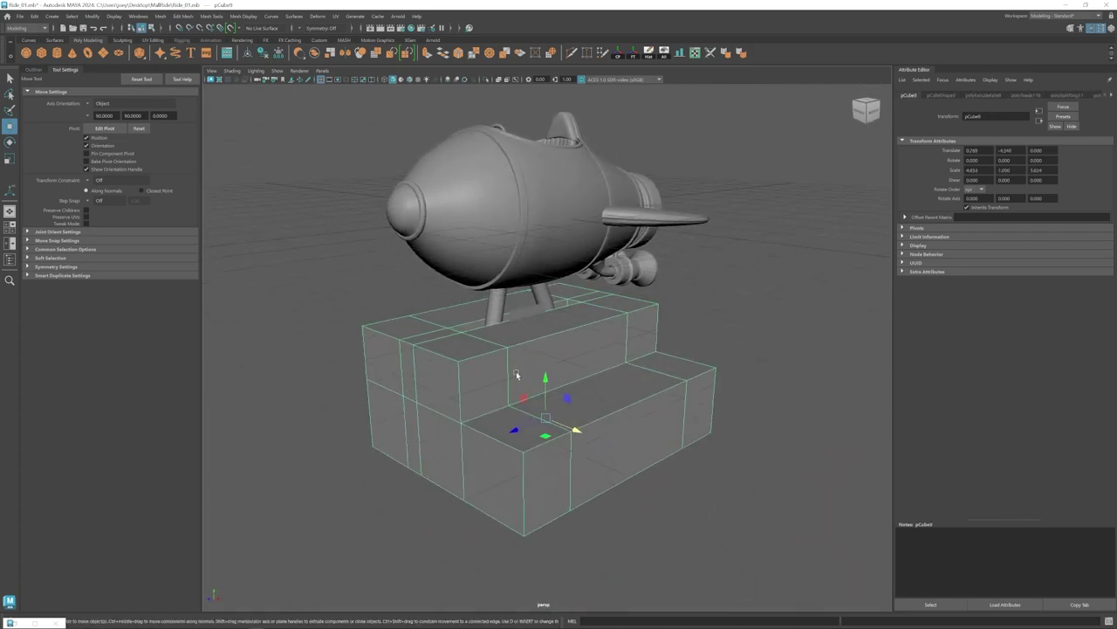
right_click_drag(516, 374, 536, 407)
left_click(492, 394)
left_click(513, 432, "shift")
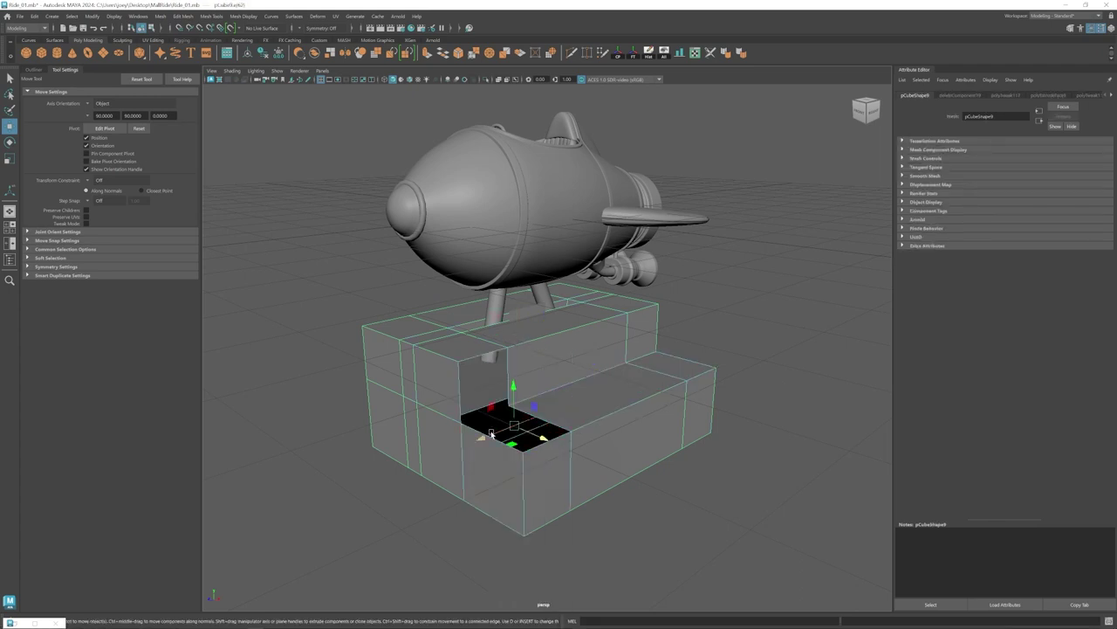
key("ctrl+z")
left_click_drag(515, 387, 516, 323, "shift")
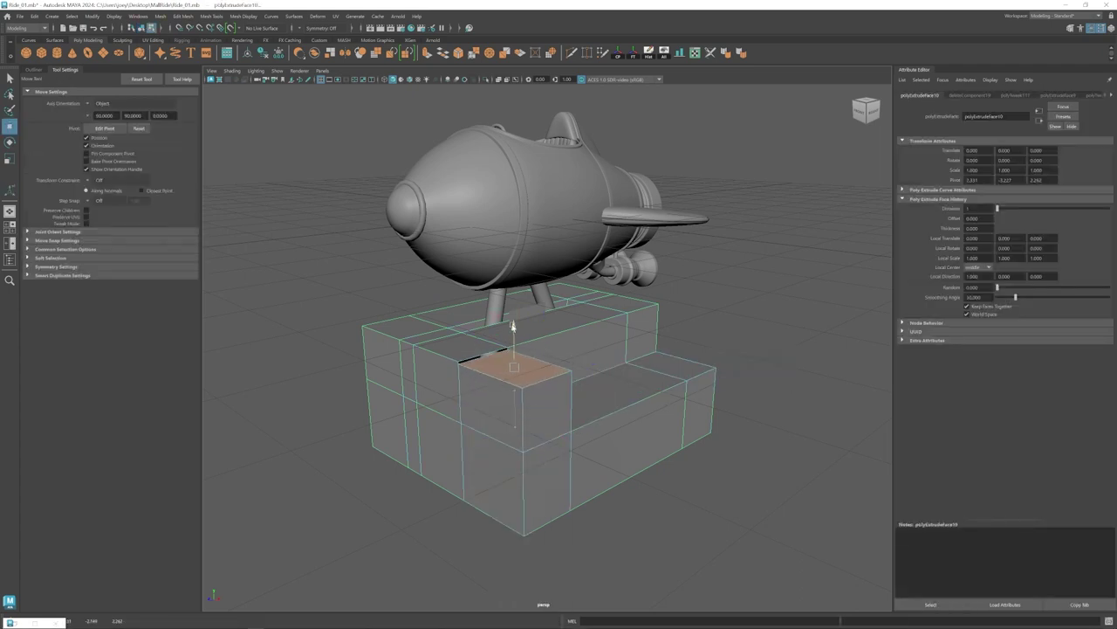
Weld the corner block's vertices to the raised half and align its outer top edge.
middle_click_drag(515, 323, 549, 326, "alt")
right_click_drag(549, 326, 512, 367, "alt")
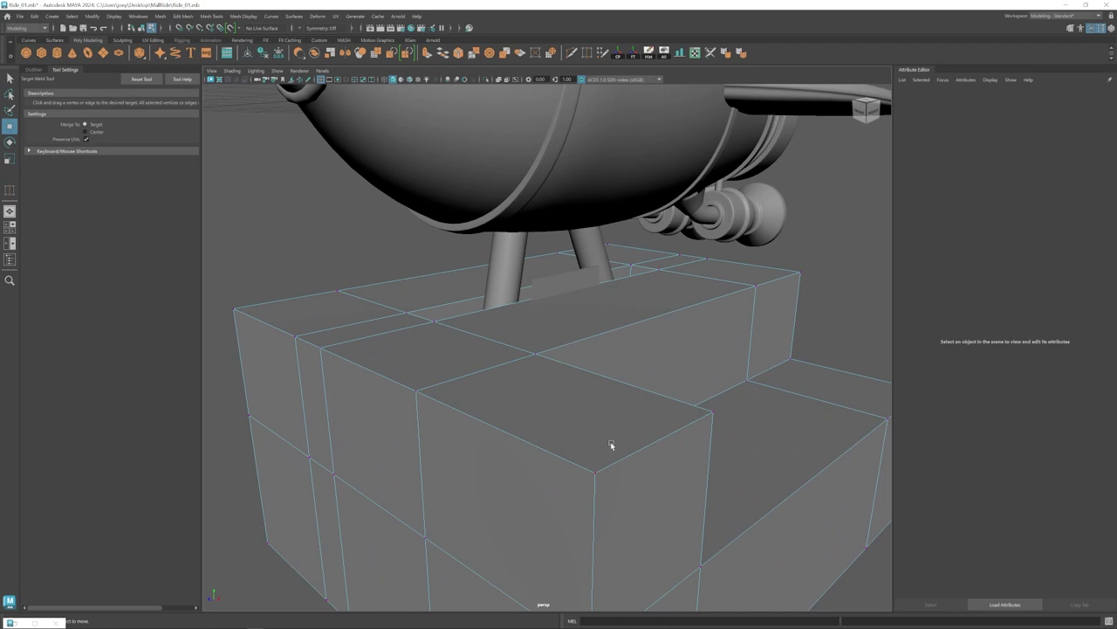
key("w")
right_click_drag(661, 399, 661, 441)
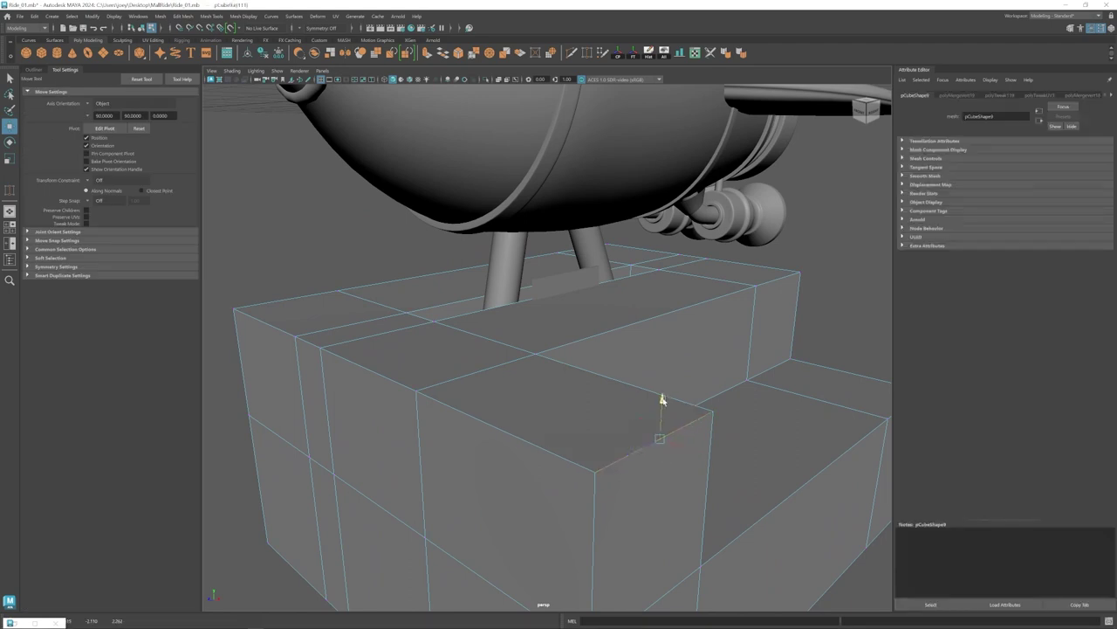
Try extruding the front corner block's top face further upward.
left_click(646, 419)
key("ctrl+e")
key("w")
left_click_drag(555, 323, 556, 266)
right_click_drag(550, 297, 367, 340, "alt")
left_click_drag(366, 339, 624, 397, "alt")
Try narrowing the base's stepped side and extending its front end by moving the outer vertices.
right_click_drag(624, 397, 576, 397)
left_click_drag(661, 293, 602, 506)
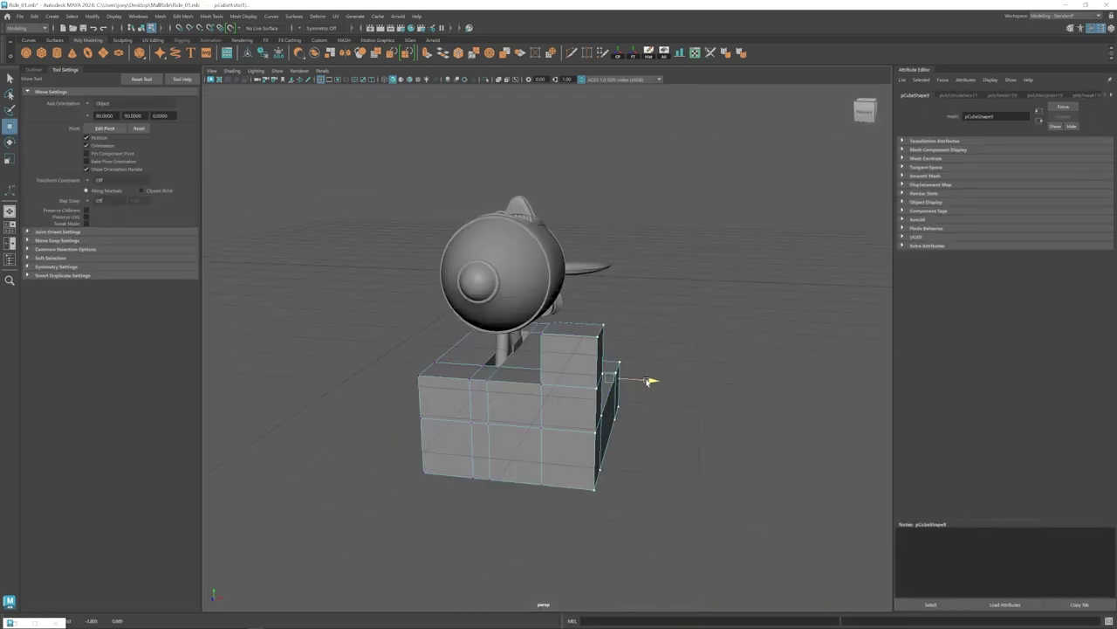
left_click_drag(649, 381, 642, 382)
left_click_drag(641, 381, 501, 399, "alt")
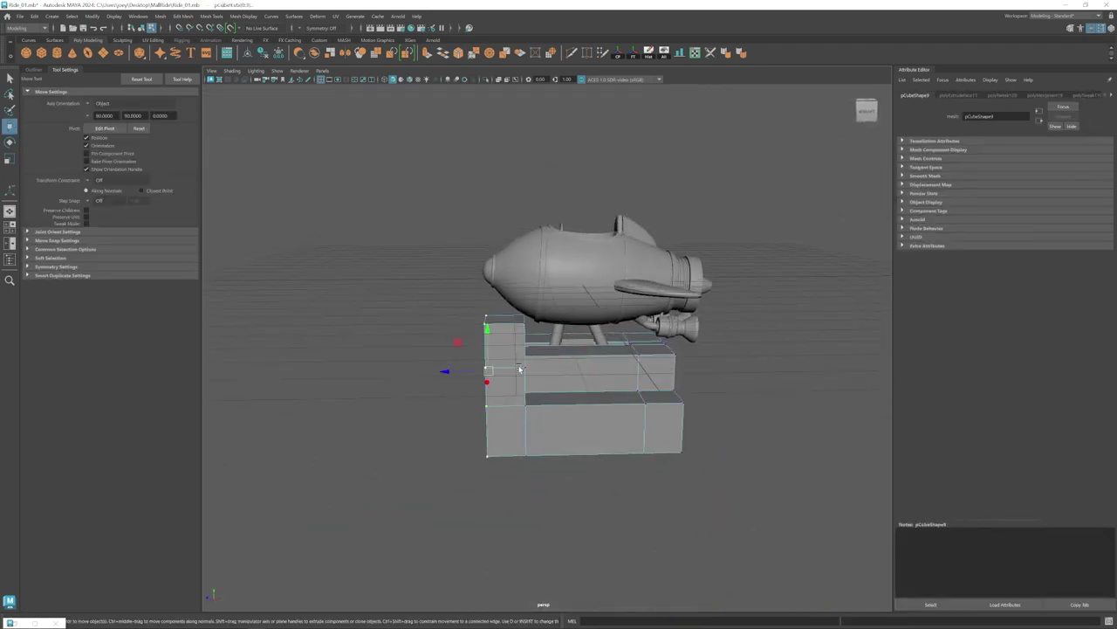
left_click_drag(445, 372, 432, 372)
mouse_move(431, 372)
left_mouse_down("alt")
mouse_move(469, 390)
mouse_move(441, 381)
left_mouse_up("alt")
Try beveling the top edge of the tall front corner block.
right_click_drag(489, 375, 523, 366, "alt")
right_click_drag(524, 362, 523, 323)
left_click(540, 335)
key("ctrl+b")
left_click_drag(704, 305, 747, 321, "alt")
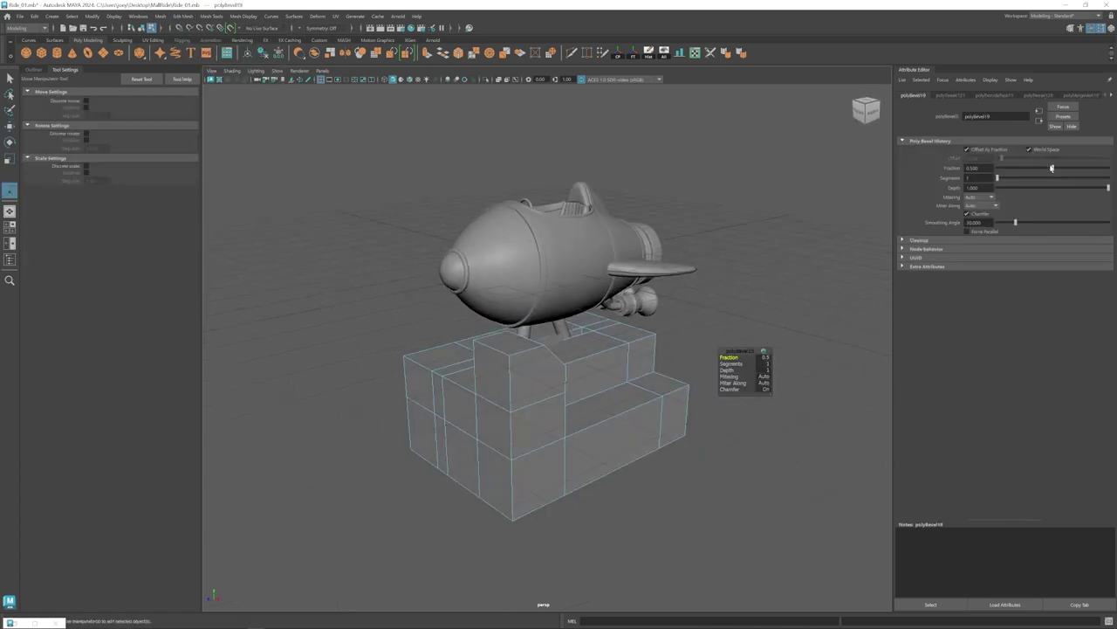
Undo the bevel, the vertex moves and the extra height of the front corner block.
key("ctrl+z")
key("ctrl+z")
key("ctrl+z")
key("ctrl+z")
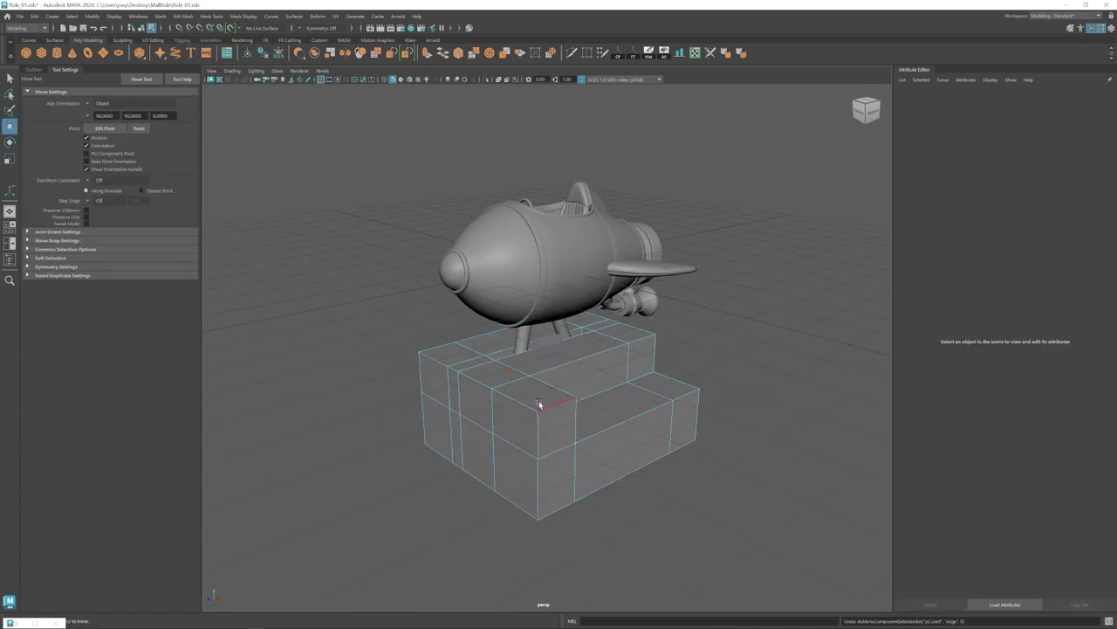
key("ctrl+z")
key("ctrl+z")
key("ctrl+z")
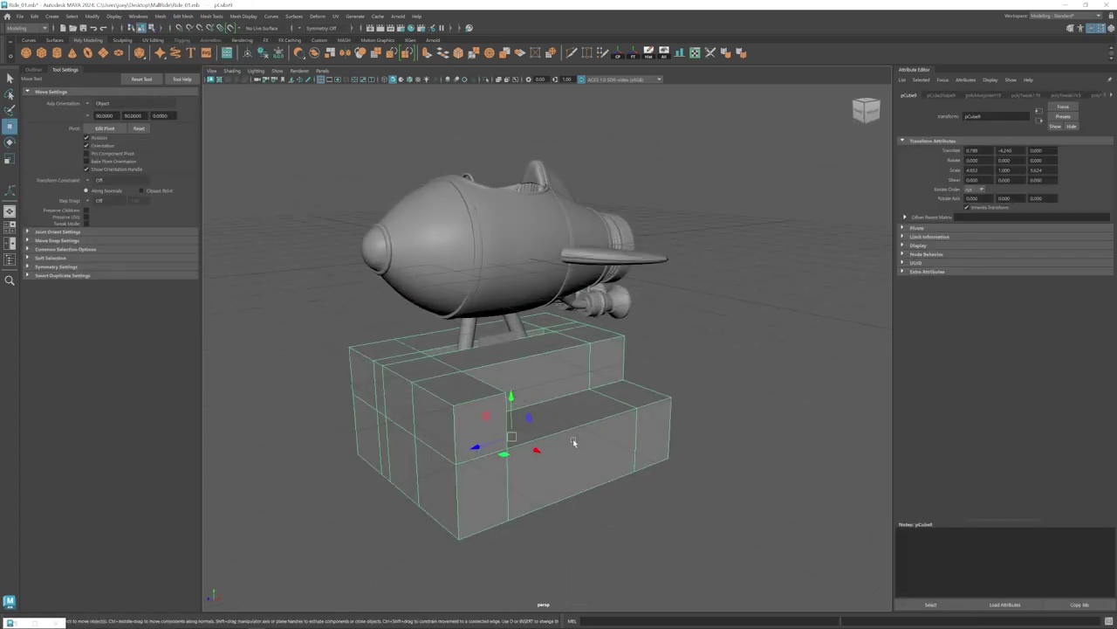
left_click_drag(527, 416, 519, 416, "alt")
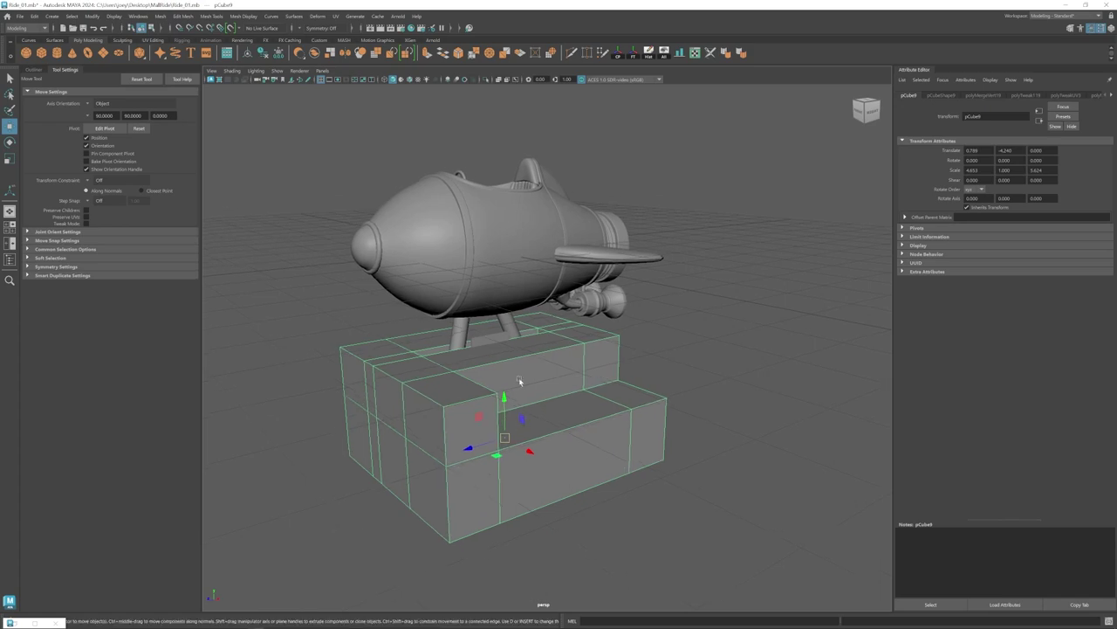
Extrude a side face of the thin plate beside the support legs.
left_click(495, 339)
scroll(524, 367, "up", 4)
left_click_drag(454, 375, 549, 382, "alt")
left_click_drag(611, 375, 506, 380, "alt")
scroll(523, 367, "up", 5)
left_click(572, 53)
key("w")
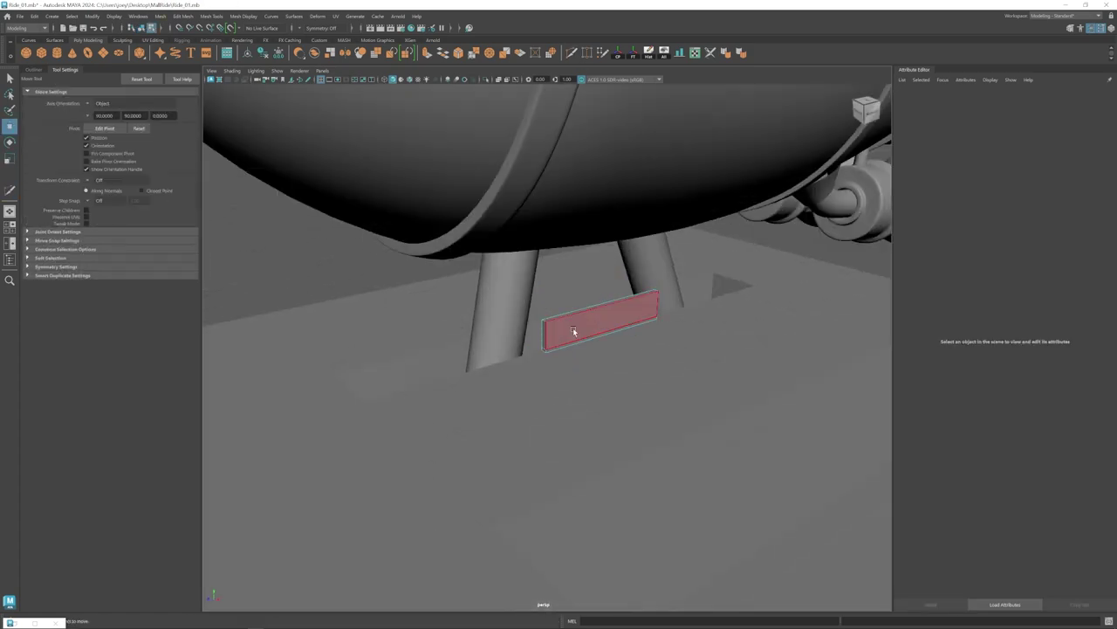
left_click(574, 331)
key("ctrl+e")
left_click_drag(624, 347, 638, 353)
Move the thin plate's end vertices outward to stretch it into a rail along the slot.
left_click_drag(554, 314, 590, 370)
left_click_drag(529, 346, 424, 350)
left_click_drag(646, 310, 681, 367)
left_click_drag(621, 339, 653, 336)
left_click_drag(524, 371, 651, 391, "alt")
Duplicate the rail and rotate the copy around to the other side of the support legs.
key("F8")
left_click(602, 368)
scroll(576, 367, "up", 3)
left_click(575, 349)
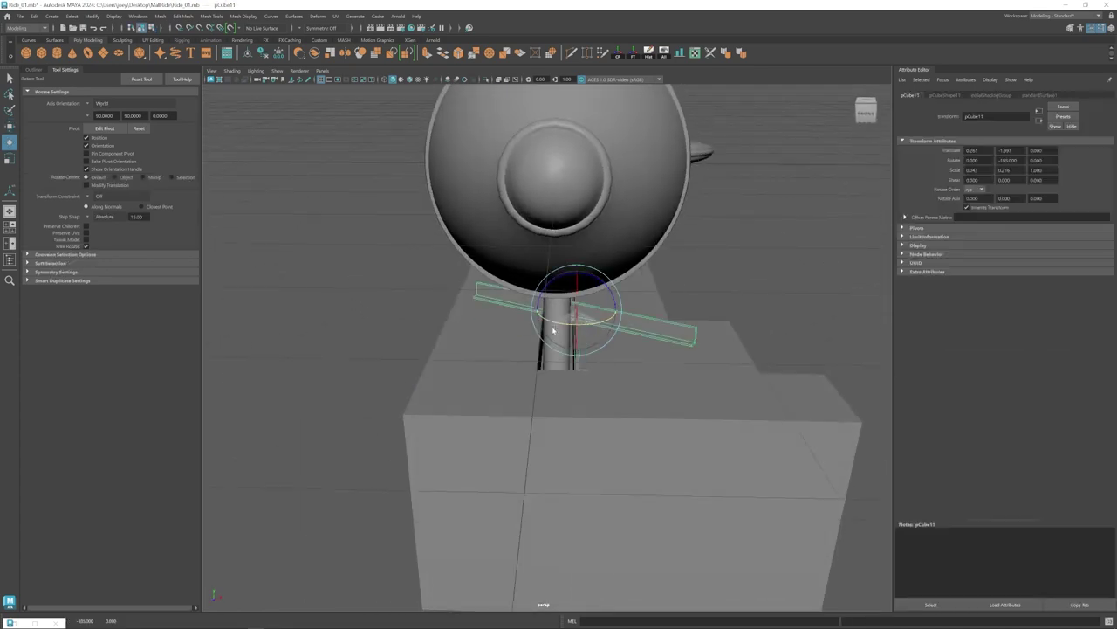
left_click(419, 297)
left_click_drag(454, 366, 557, 379, "alt")
scroll(576, 384, "down", 5)
Isolate a copy of the base, select all its upward-facing faces and extract them as separate surfaces.
left_click(597, 391)
scroll(596, 391, "up", 3)
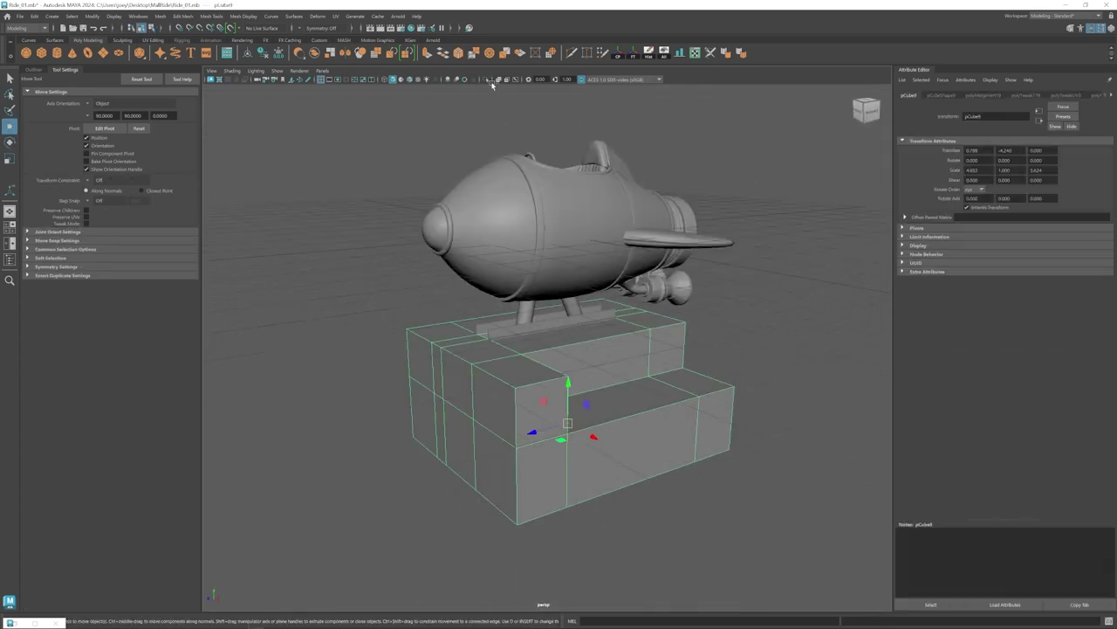
left_click(486, 79)
left_click_drag(515, 288, 489, 262, "alt")
key("F10")
left_click_drag(461, 336, 417, 325, "alt")
key("F11")
left_click_drag(397, 301, 768, 507)
left_click_drag(486, 462, 711, 468, "ctrl")
left_click_drag(436, 341, 530, 359, "alt")
left_click(182, 17)
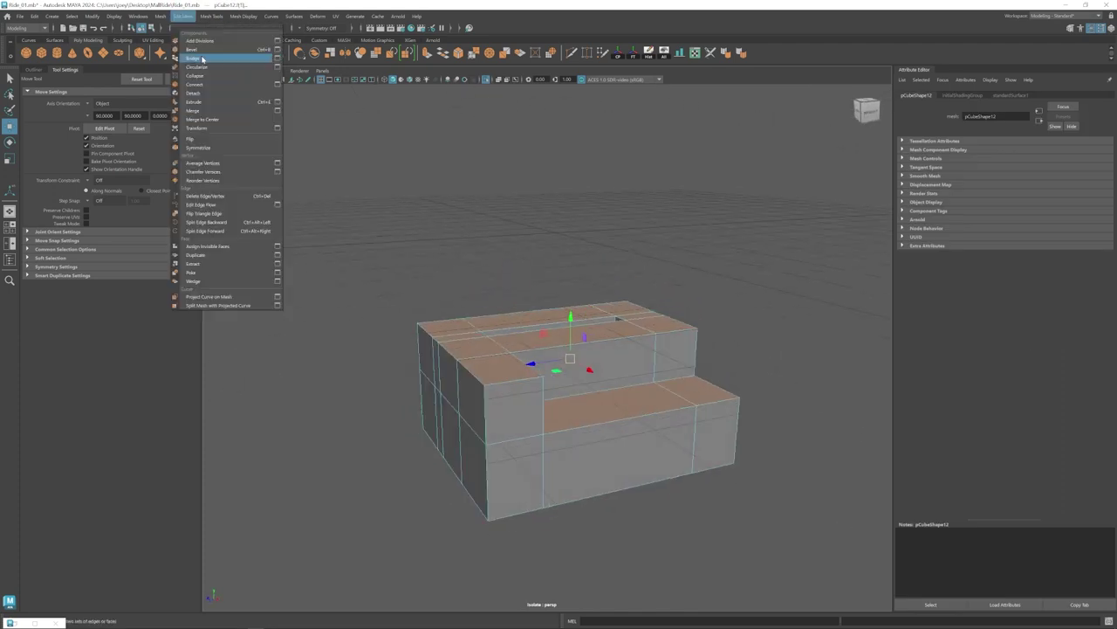
left_click(203, 263)
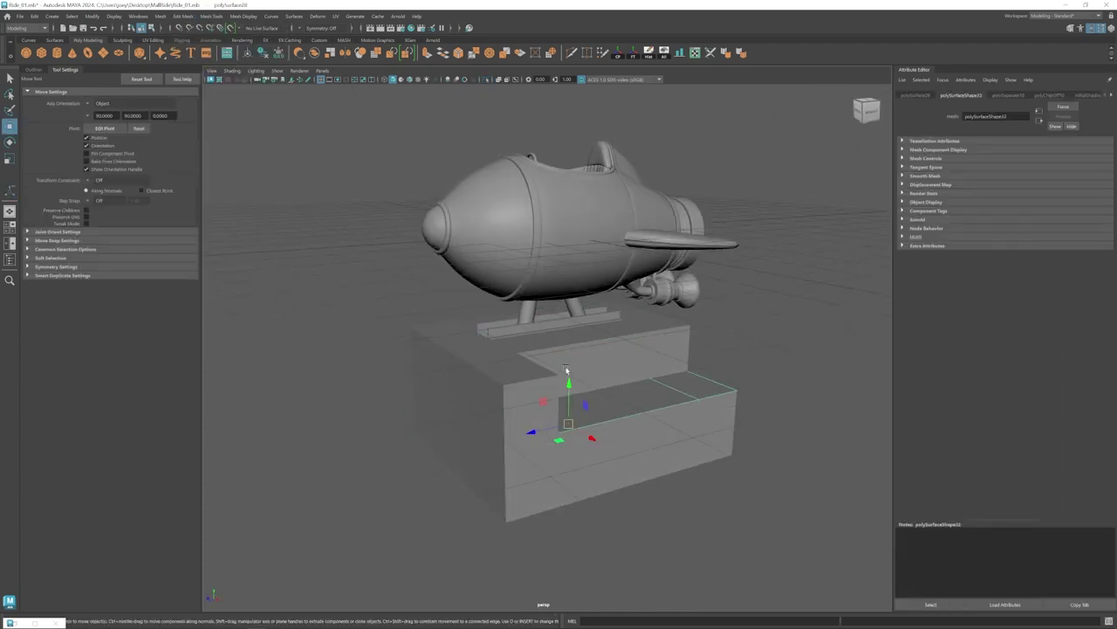
Cut an edge loop along the step-side border of the upper extracted surface and extrude its front corner edge outward.
middle_click_drag(734, 342, 704, 316, "alt")
scroll(704, 317, "up", 1)
key("F10")
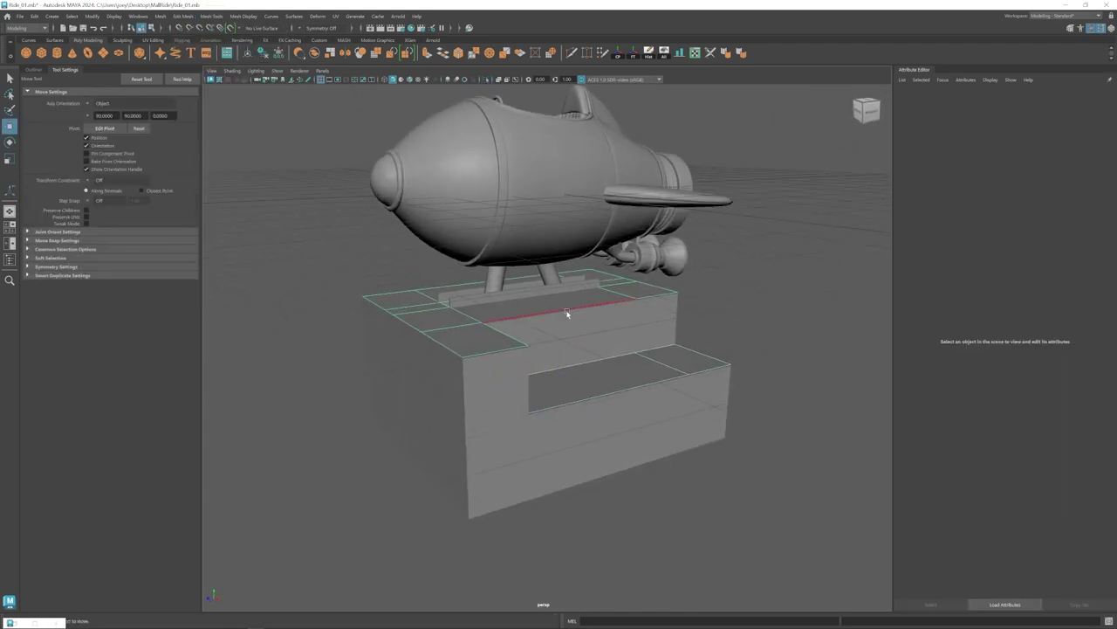
left_click(552, 308)
left_click_drag(552, 308, 608, 336, "alt")
key("ctrl+shift+x")
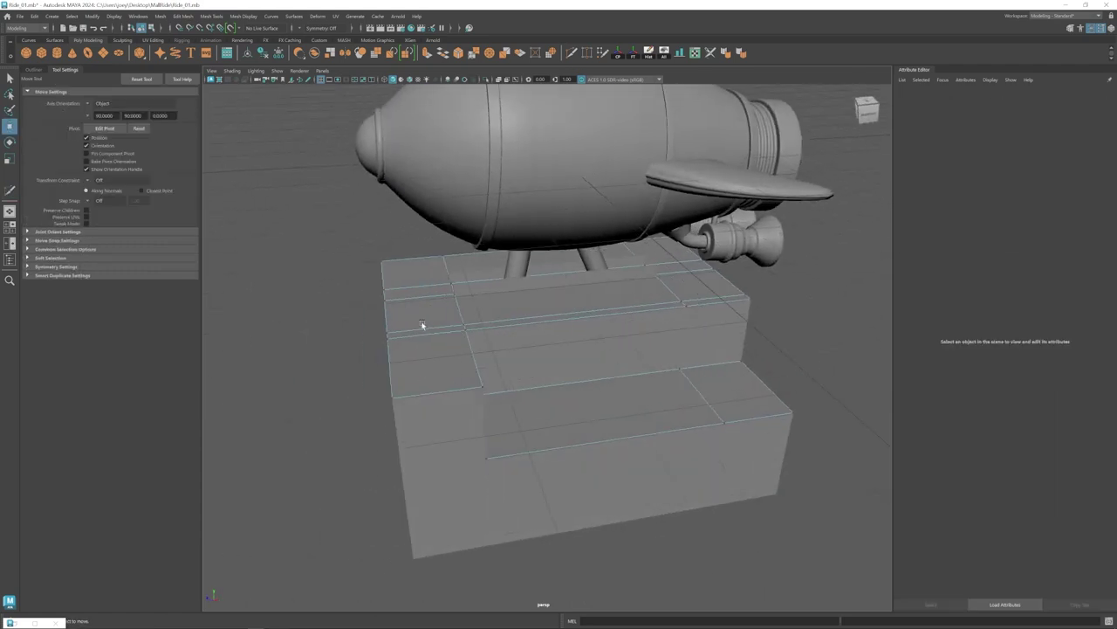
left_click(433, 314)
left_click_drag(432, 359, 434, 414, "shift")
left_click_drag(434, 414, 427, 415, "alt")
Insert edge loops along the outer borders of the upper extracted surface to define a narrow rim.
key("ctrl+shift+x")
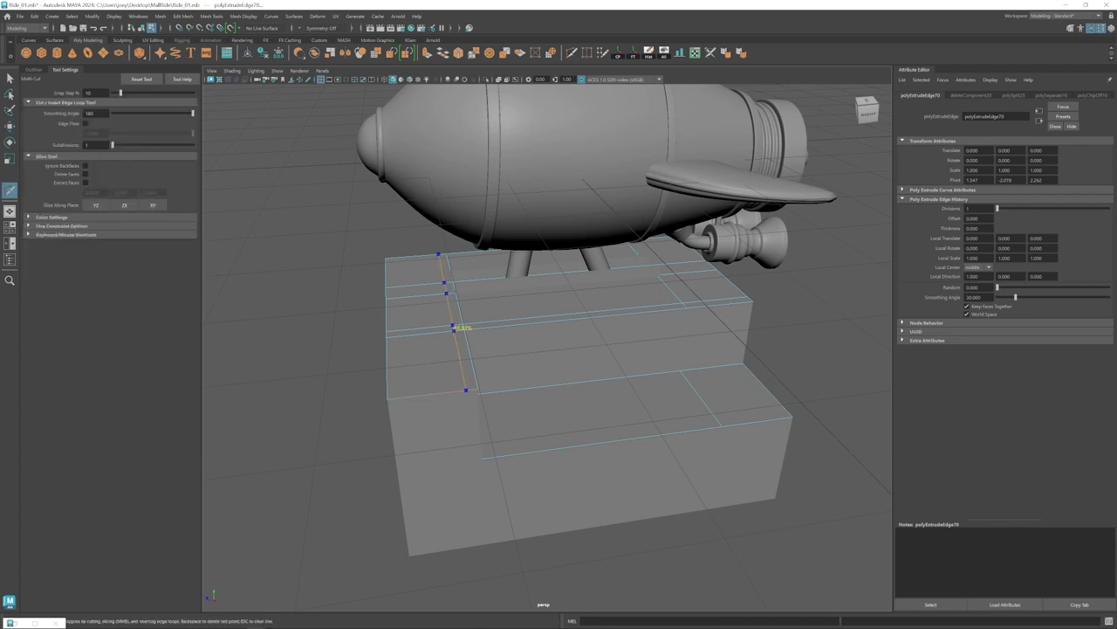
left_click(454, 327, "ctrl")
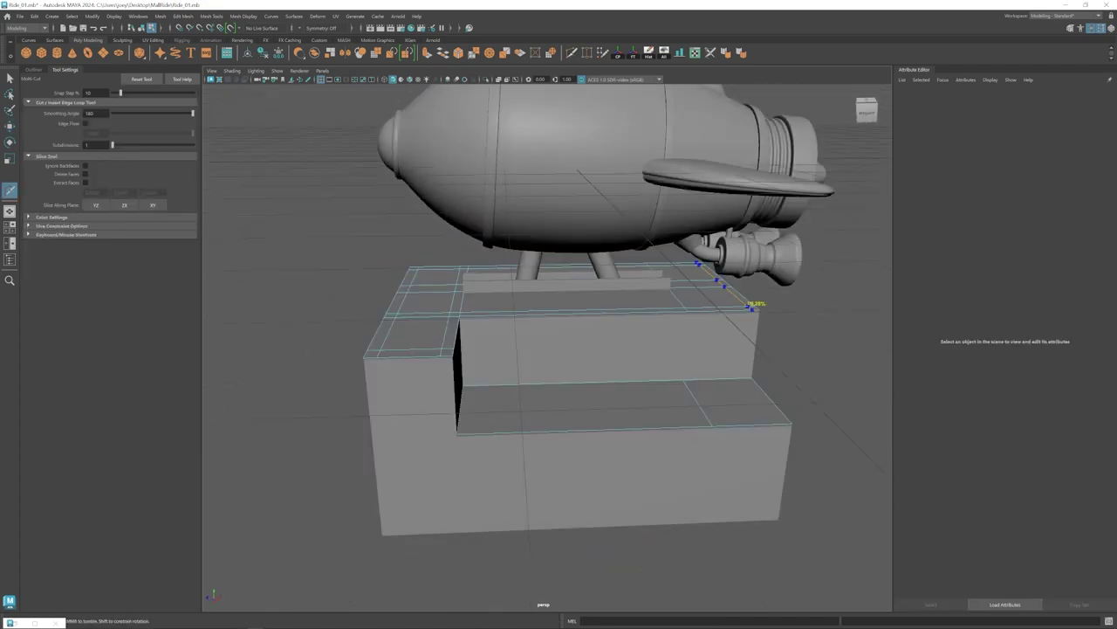
key("q")
Select the border strip faces around the upper extracted surface and extrude them upward into a raised rim.
left_click(425, 316, "ctrl")
left_click_drag(418, 321, 430, 323, "alt")
left_click(384, 337, "shift")
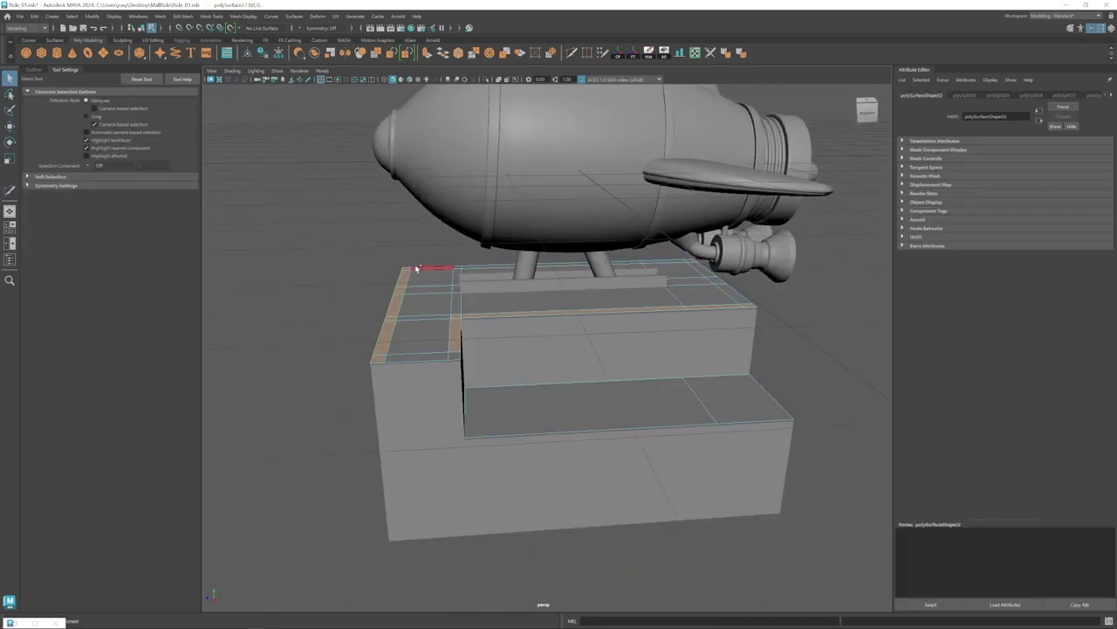
left_click(453, 357, "shift")
left_click(419, 357, "shift")
left_click_drag(418, 357, 466, 367, "alt")
key("ctrl+e")
key("w")
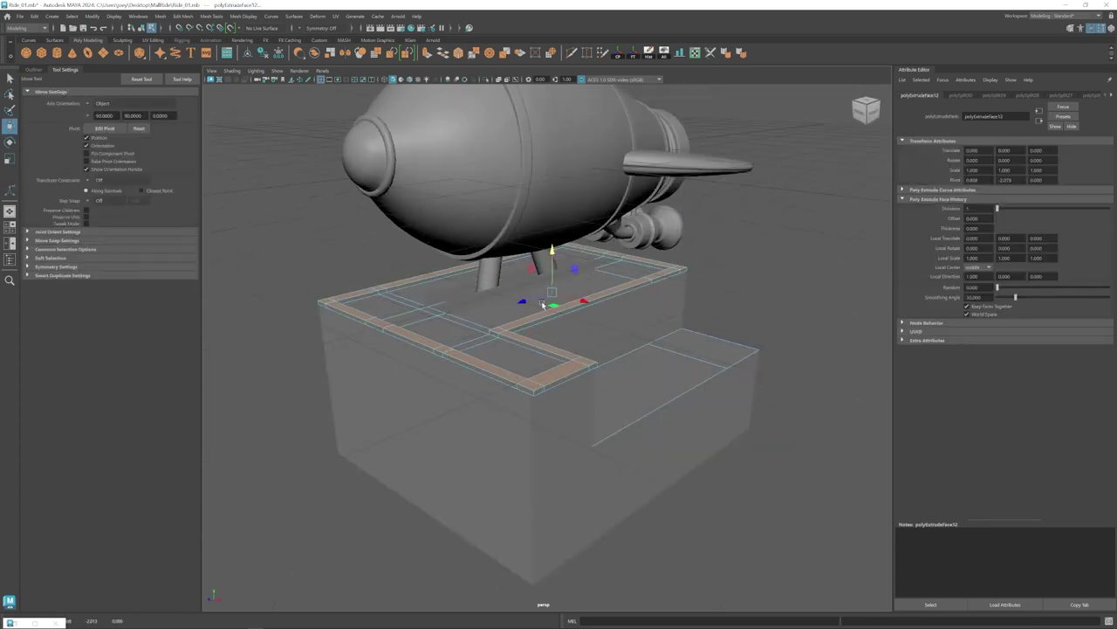
Insert support edge loops around the raised rim's outer side and along its long inner edge.
scroll(524, 310, "up", 3)
key("ctrl+shift+x")
scroll(550, 316, "up", 2)
left_click(529, 367, "ctrl")
key("w")
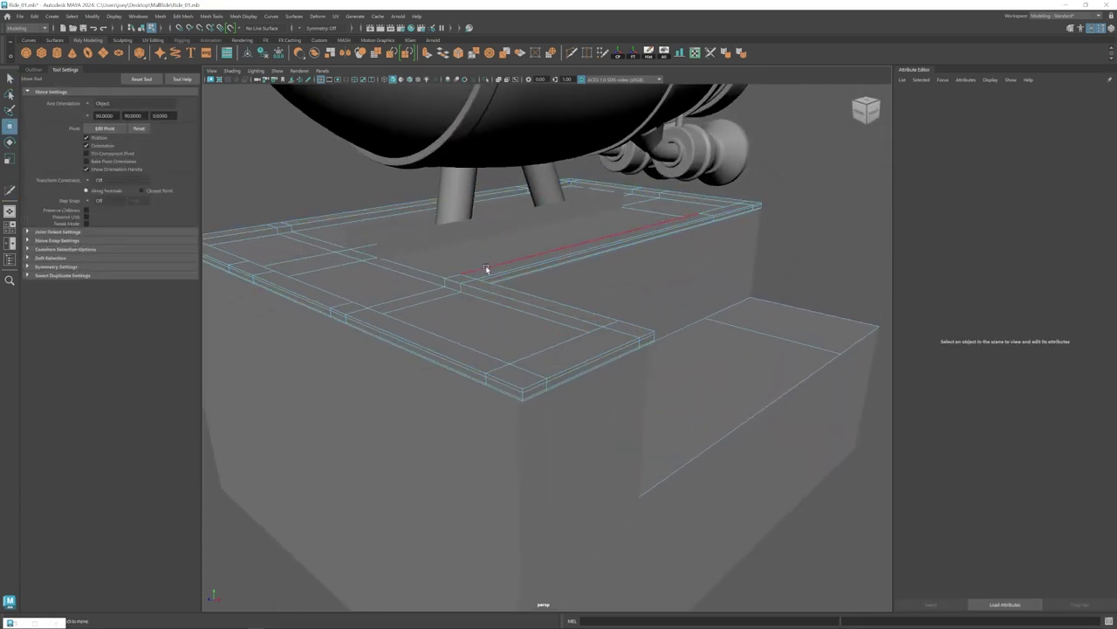
left_click_drag(499, 317, 407, 339, "alt")
left_click(571, 53)
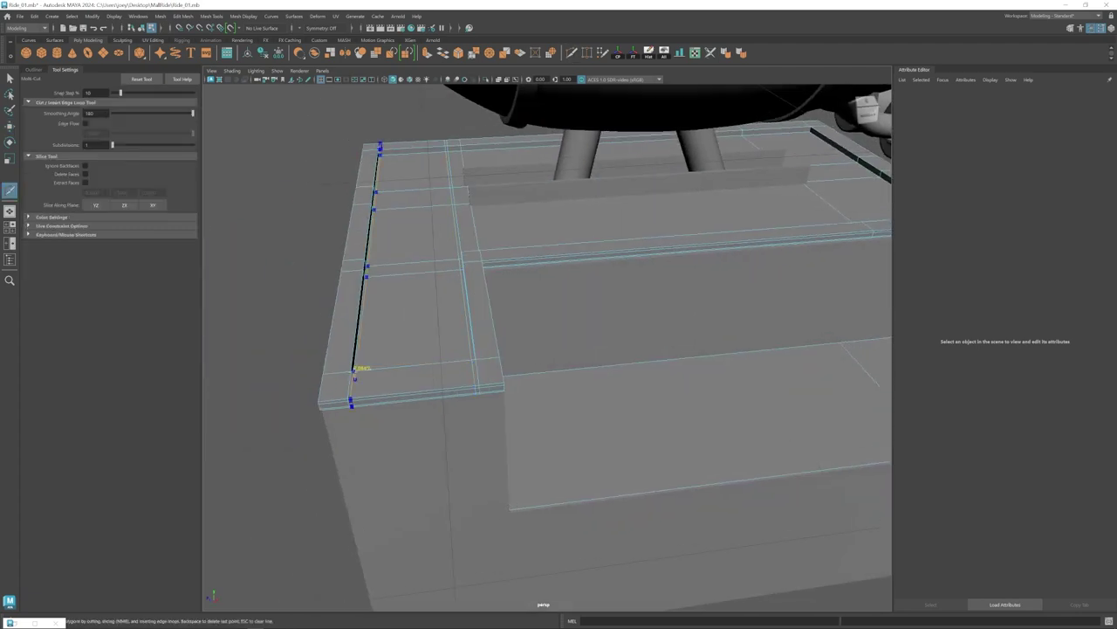
left_click(357, 370, "ctrl")
left_click_drag(359, 367, 430, 307, "alt")
left_click(424, 310, "ctrl")
Add support edge loops along the step-side rim, at its far end and beside its inner corner.
left_click_drag(663, 341, 588, 358, "alt")
middle_click_drag(588, 359, 367, 345, "alt")
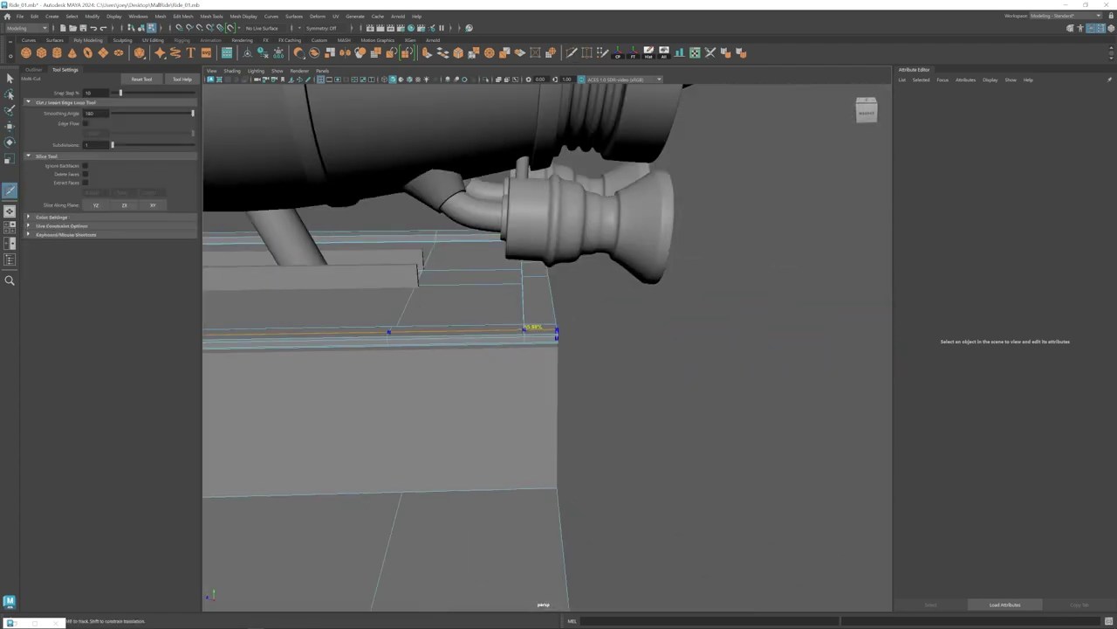
left_click(529, 326, "ctrl")
mouse_move(279, 375)
left_mouse_down("alt")
mouse_move(402, 411)
mouse_move(279, 384)
left_mouse_up("alt")
left_click(369, 376, "ctrl")
left_click_drag(499, 394, 375, 389, "alt")
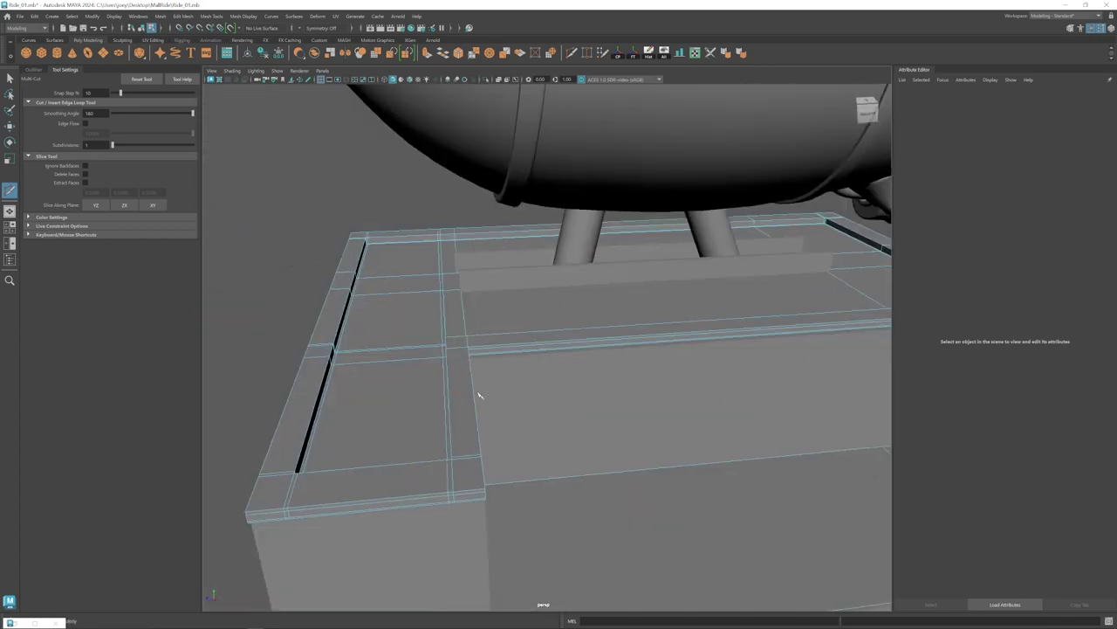
left_click(476, 349, "ctrl")
left_click_drag(491, 355, 642, 297, "alt")
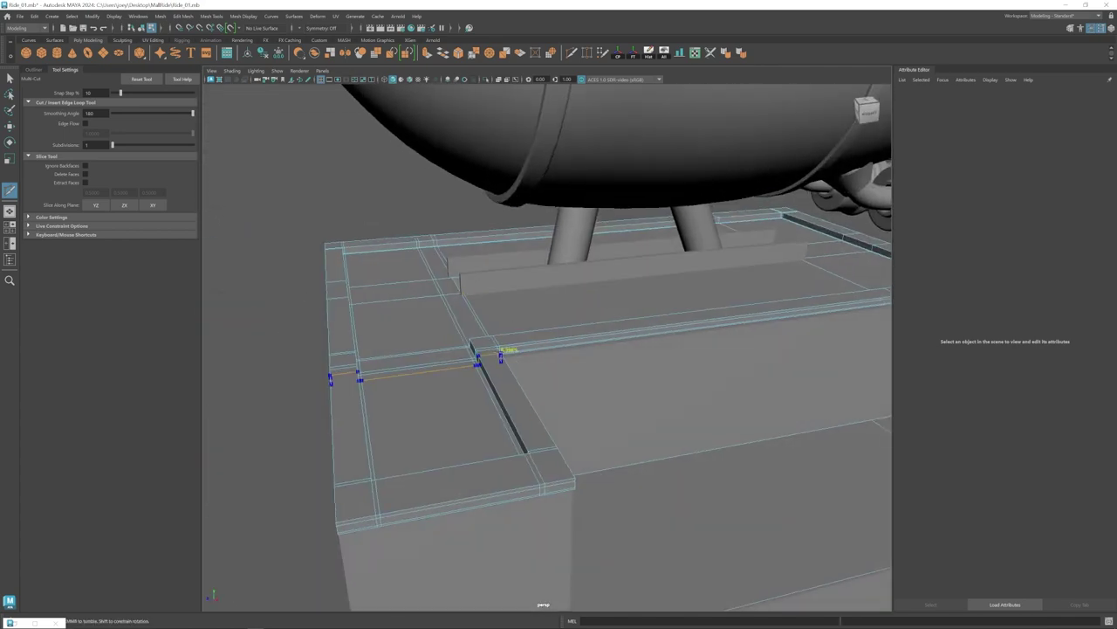
Examine the raised rim's corners and edges in smooth preview and from several angles.
key("3")
key("1")
left_click_drag(326, 278, 556, 398, "alt")
left_click_drag(457, 322, 407, 411, "alt")
left_click_drag(443, 447, 526, 369, "alt")
left_click_drag(603, 406, 445, 375, "alt")
scroll(529, 437, "down", 5)
middle_click_drag(444, 375, 514, 378, "alt")
scroll(513, 378, "up", 4)
Select the upper rim surface and display it with smooth mesh preview.
key("q")
left_click(506, 373, "ctrl")
key("w")
key("3")
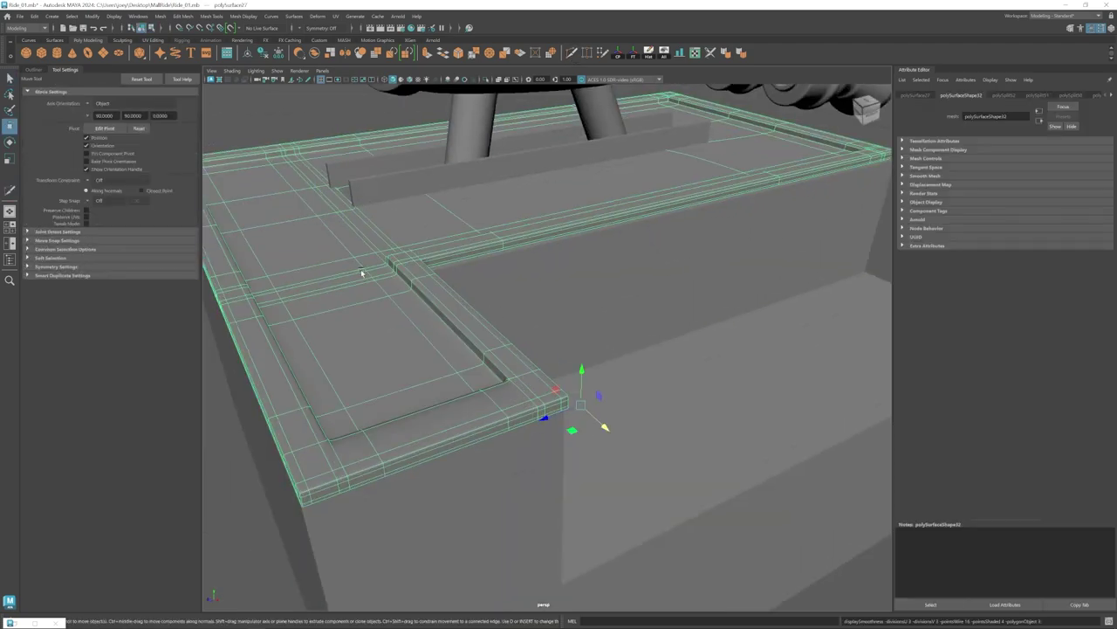
left_click_drag(362, 271, 597, 438, "alt")
scroll(469, 367, "down", 4)
left_click(469, 366)
key("w")
key("3")
scroll(646, 434, "down", 5)
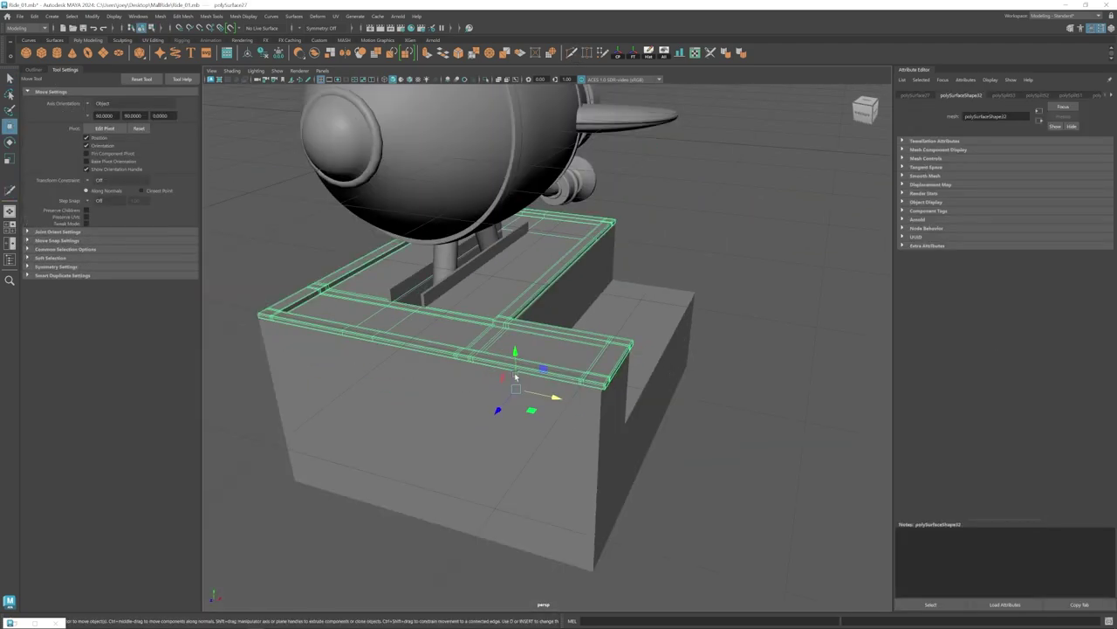
left_click(716, 419)
left_click(460, 342)
Isolate the rim's edges for editing and delete the redundant edge loop along its front strip.
key("1")
scroll(459, 342, "up", 5)
left_click_drag(459, 343, 438, 283, "alt")
key("F8")
scroll(559, 293, "down", 5)
left_click(611, 367)
left_click_drag(541, 366, 471, 366, "alt")
scroll(519, 381, "up", 5)
left_click(502, 373)
right_click_drag(471, 366, 475, 297)
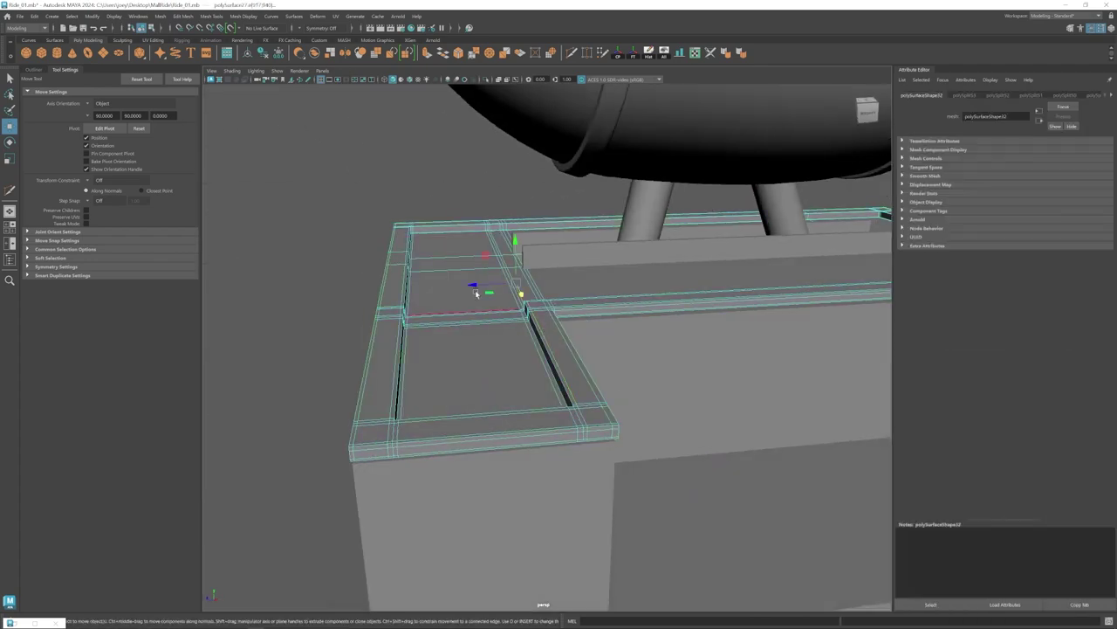
left_click_drag(351, 285, 618, 288, "alt")
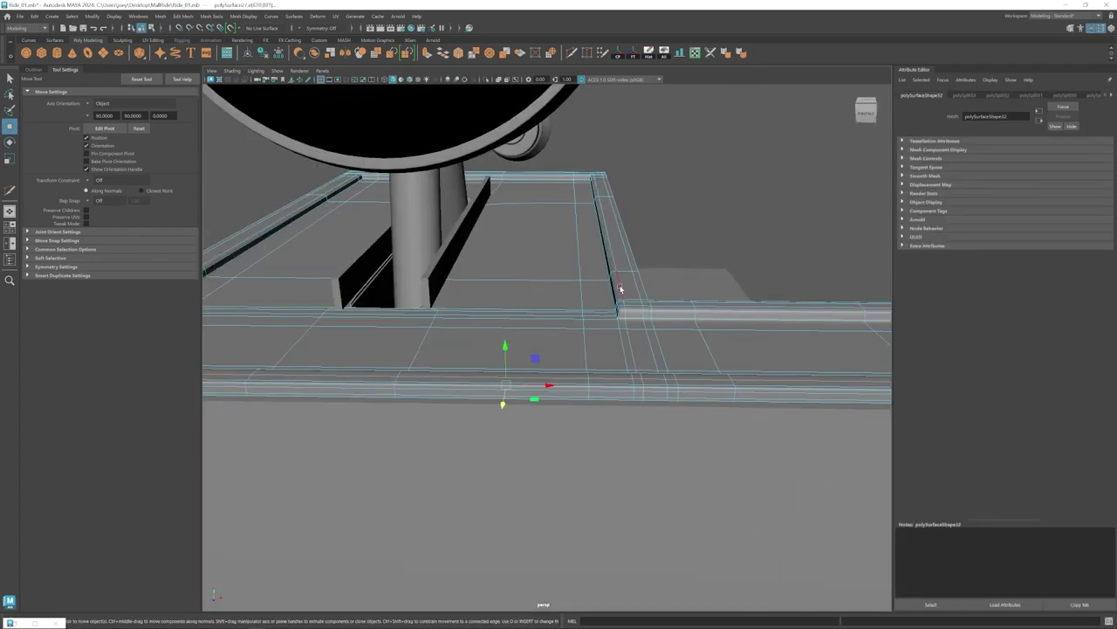
left_click_drag(643, 240, 385, 260, "alt")
double_click(362, 390)
left_click_drag(406, 385, 357, 400, "alt")
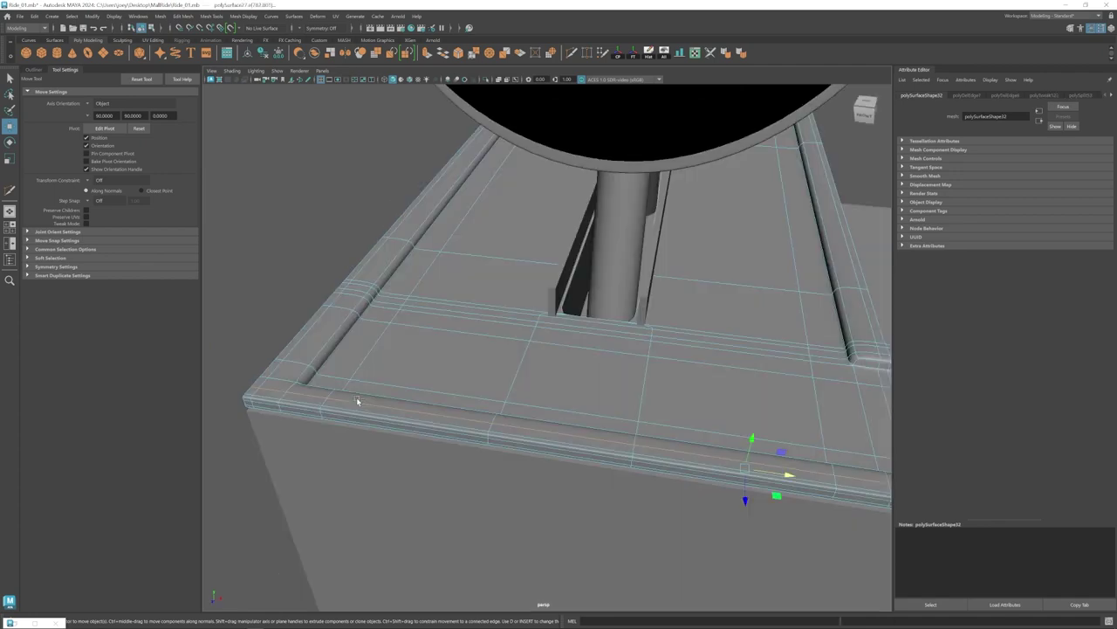
key("ctrl+Delete")
Delete the remaining redundant edge loops on the rim's other strips and return to object selection.
left_click_drag(646, 367, 489, 349, "alt")
double_click(552, 289)
key("ctrl+Delete")
left_click_drag(552, 290, 750, 306, "alt")
double_click(511, 354)
key("ctrl+Delete")
left_click_drag(510, 354, 437, 374, "alt")
double_click(471, 376)
left_click_drag(524, 397, 442, 399, "alt")
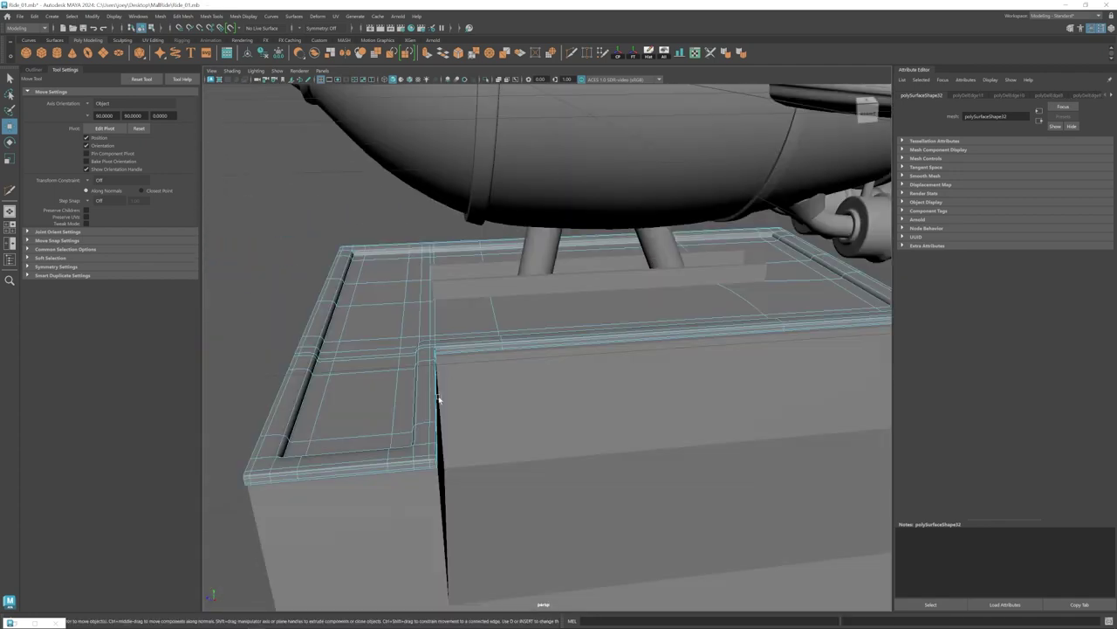
left_click_drag(611, 502, 533, 358, "alt")
right_click_drag(532, 358, 568, 334)
left_click(835, 372)
scroll(541, 384, "down", 5)
left_click_drag(296, 392, 481, 403, "alt")
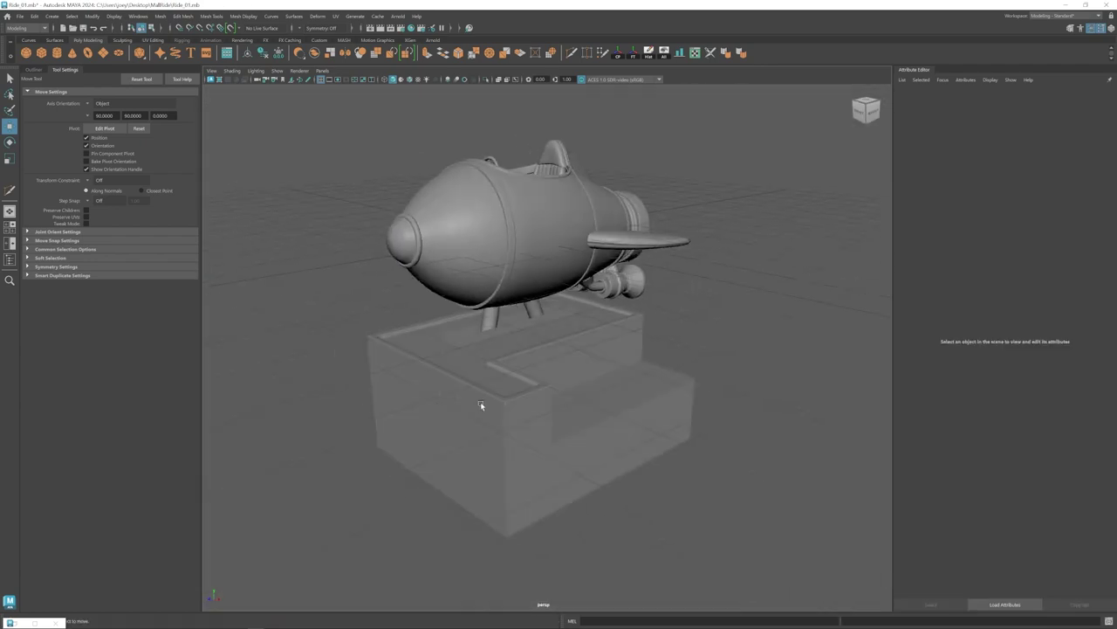
Select the lower step surface's front edge and extrude it downward into a thin lip.
scroll(521, 413, "up", 5)
middle_click_drag(524, 417, 474, 371, "alt")
scroll(488, 362, "up", 3)
left_click(504, 355)
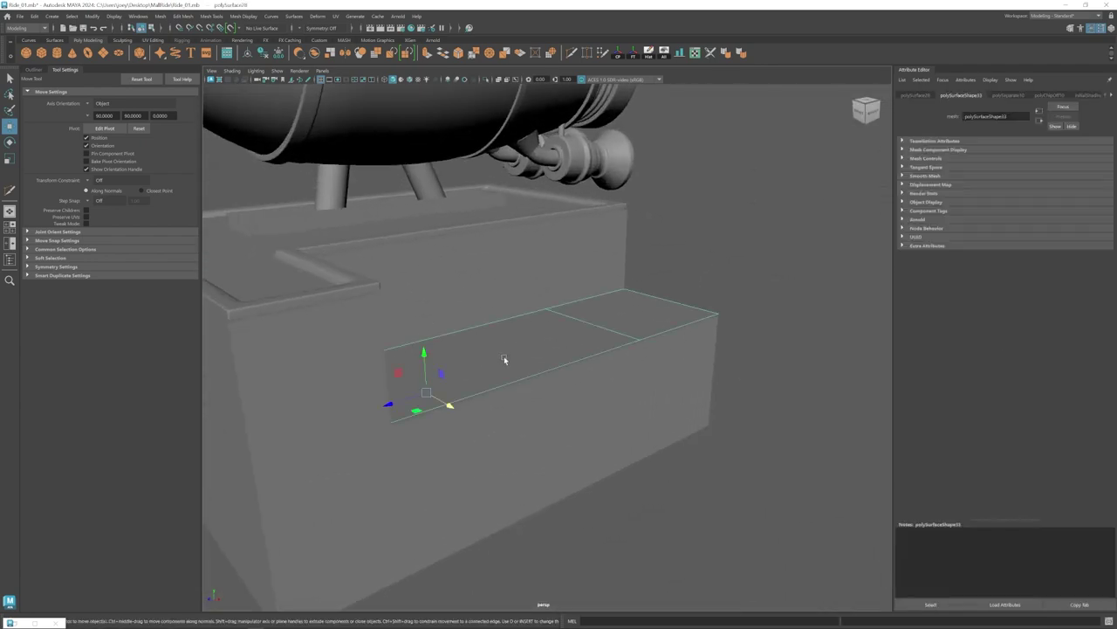
left_click_drag(503, 356, 567, 375, "alt")
right_click_drag(567, 375, 570, 362)
double_click(571, 361)
key("ctrl+e")
middle_click_drag(620, 392, 598, 370, "alt")
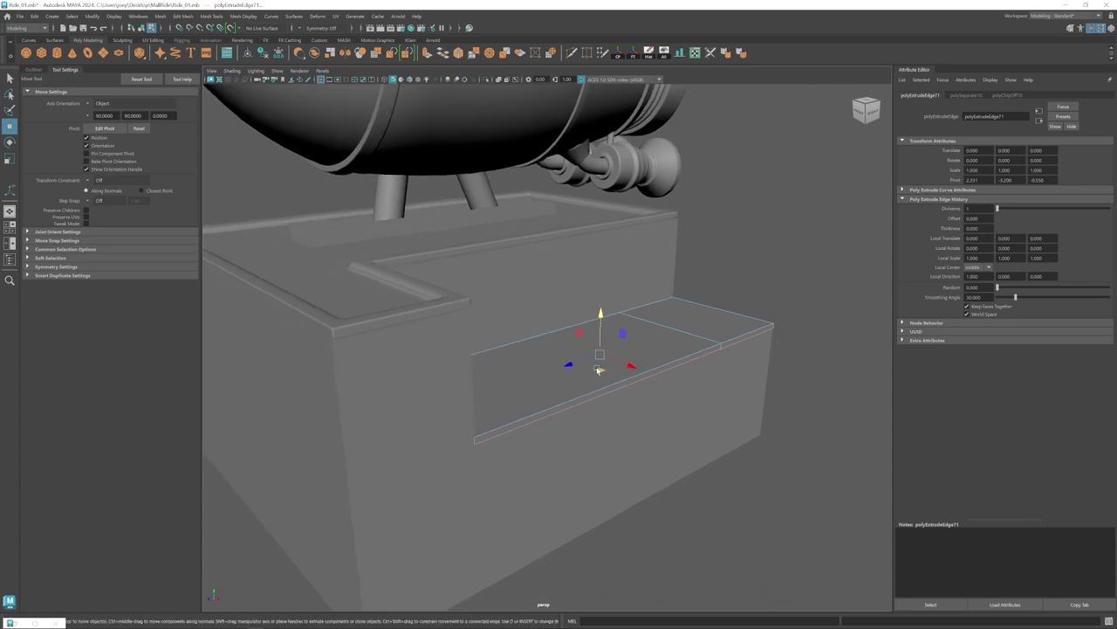
Cut an edge loop behind the step's front edge and extrude the resulting front strip faces into a raised nosing.
left_click(572, 52)
left_click(711, 336, "ctrl")
key("w")
right_click_drag(711, 337, 711, 363)
left_click(701, 347)
left_click_drag(726, 335, 679, 395, "alt")
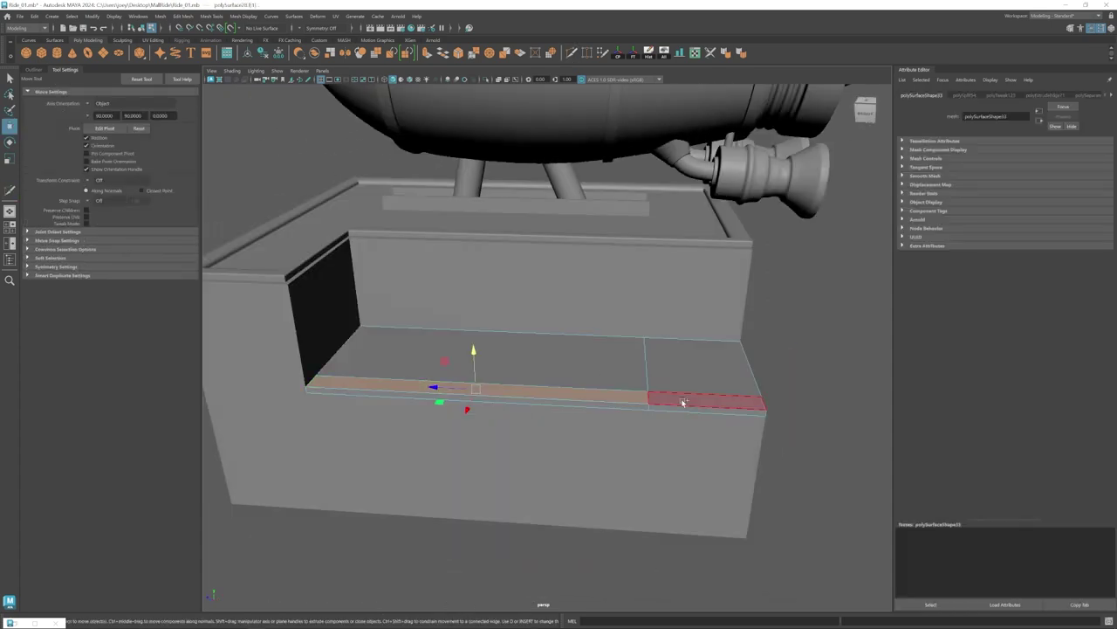
left_click(681, 401, "shift")
left_click_drag(529, 356, 594, 360, "shift")
Insert support edge loops along the step's front nosing and near both of its ends.
left_click(571, 52)
left_click(701, 350, "ctrl")
left_click_drag(701, 350, 638, 336, "alt")
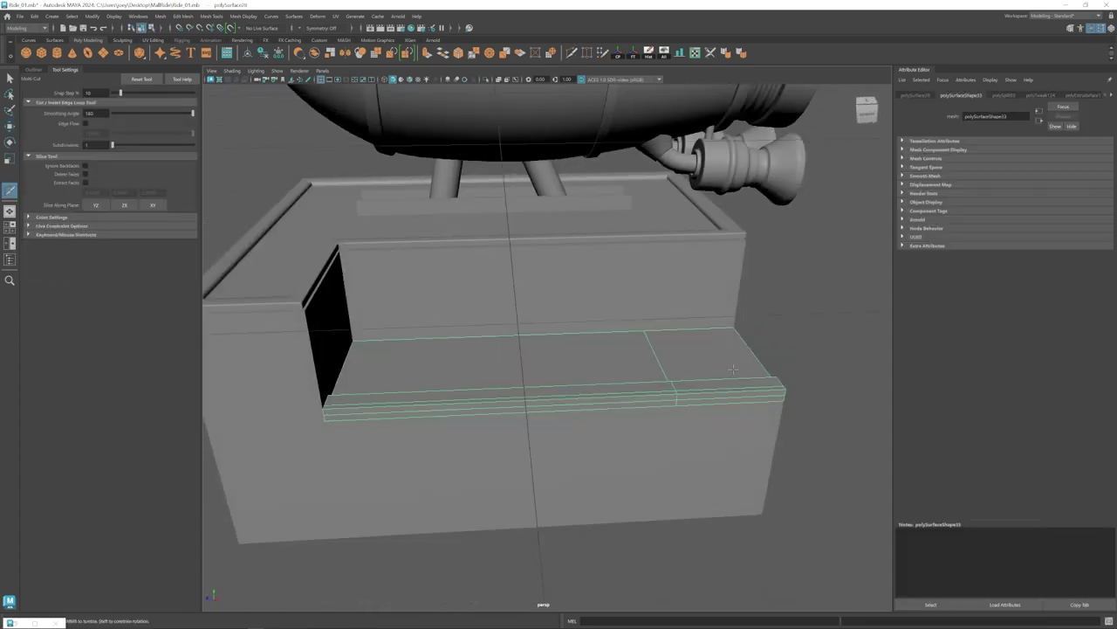
middle_click_drag(637, 336, 502, 311, "alt")
key("q")
left_click(572, 53)
left_click(644, 364, "ctrl")
middle_click_drag(644, 364, 786, 354, "alt")
left_click(344, 369, "ctrl")
left_click_drag(344, 369, 488, 384, "alt")
Cut another support edge loop at the nosing's end nearest the tall base block and deselect the surface.
key("w")
right_click_drag(502, 375, 502, 397)
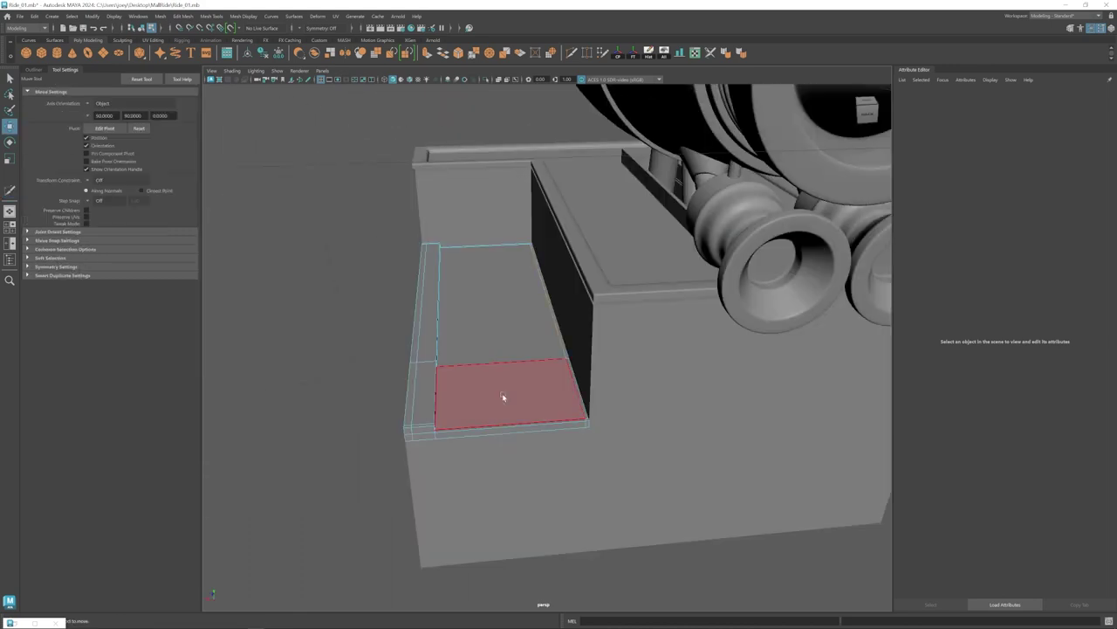
left_click_drag(502, 397, 457, 355, "alt")
left_click(543, 370)
scroll(457, 355, "up", 5)
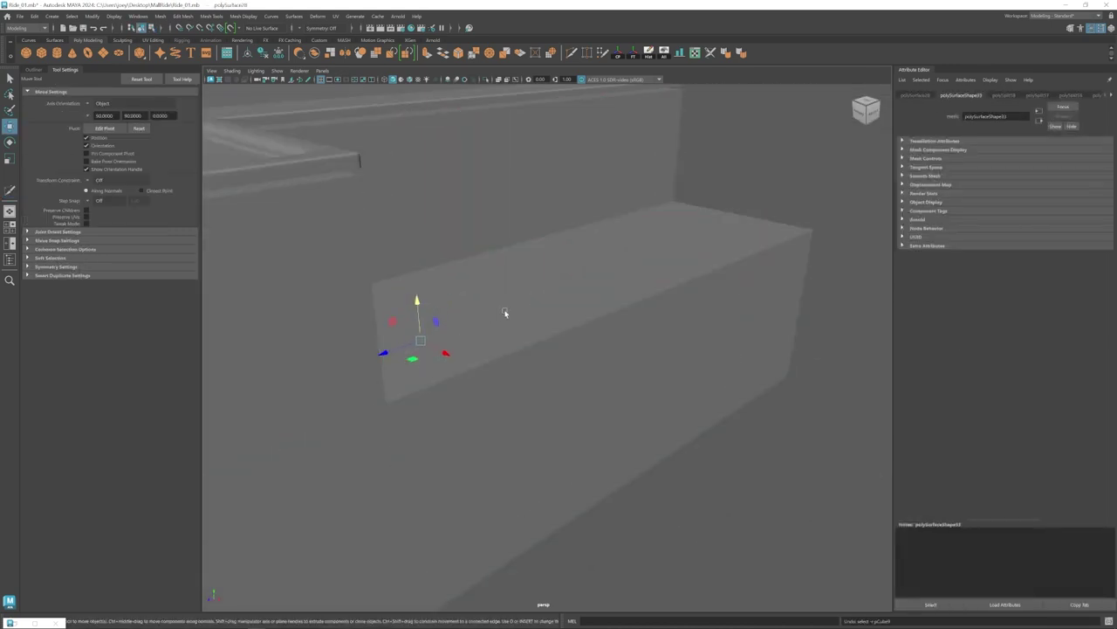
left_click(572, 53)
left_click(394, 402, "ctrl")
key("w")
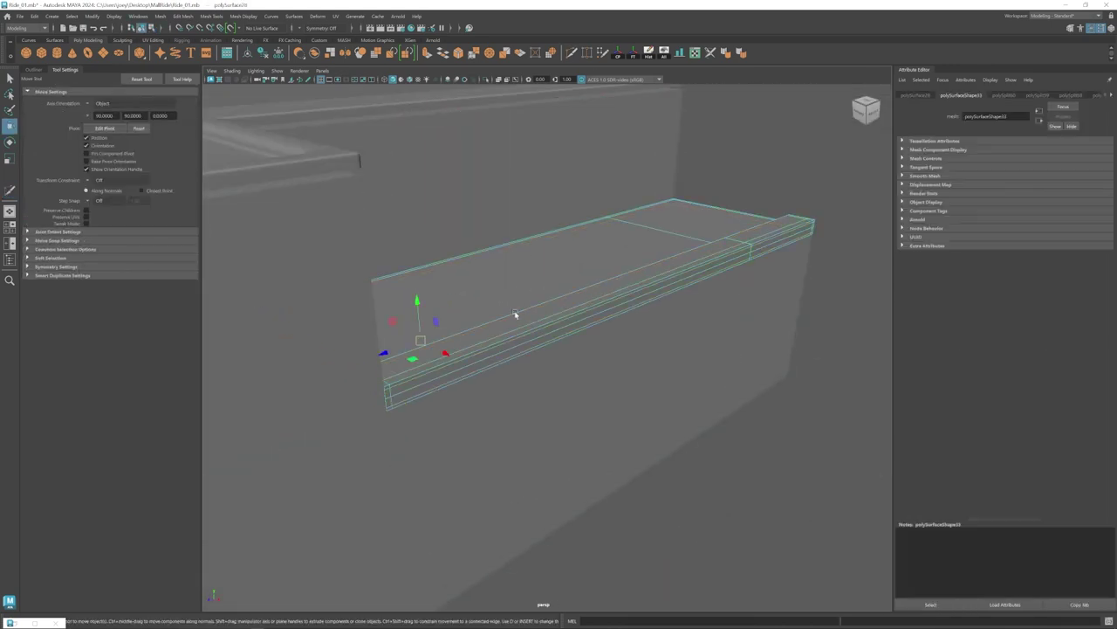
left_click(631, 334)
scroll(631, 335, "down", 6)
left_click_drag(631, 334, 497, 336, "alt")
scroll(571, 333, "up", 5)
Stretch a thin box into a trim strip along the step's inner back edge and select its exposed long edge.
left_click(497, 336)
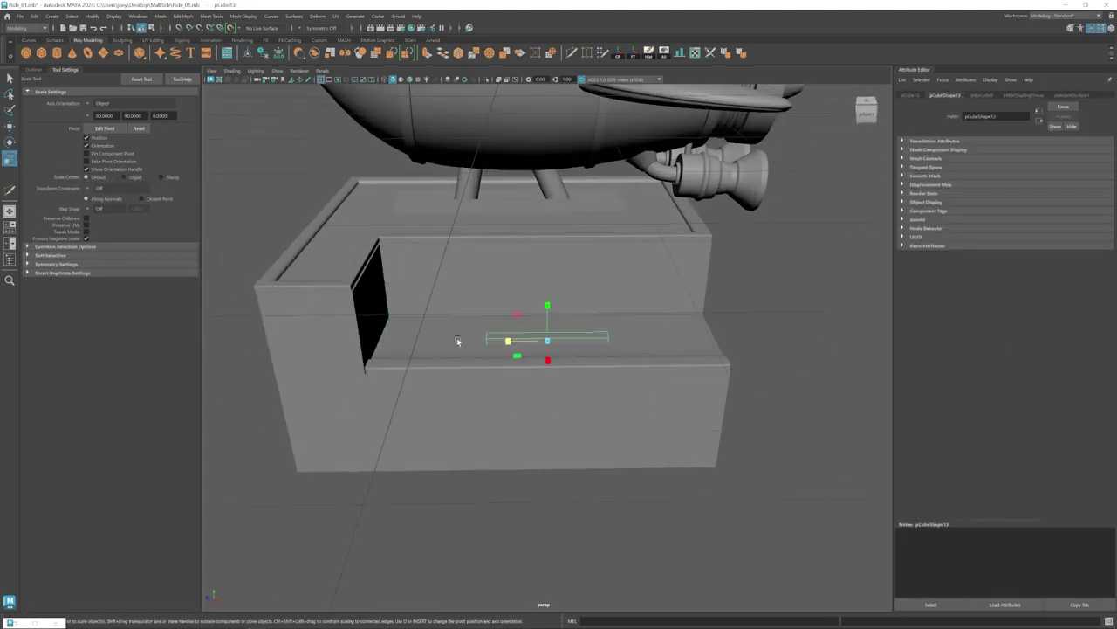
right_click_drag(546, 337, 547, 319)
left_click(688, 312)
scroll(688, 312, "up", 4)
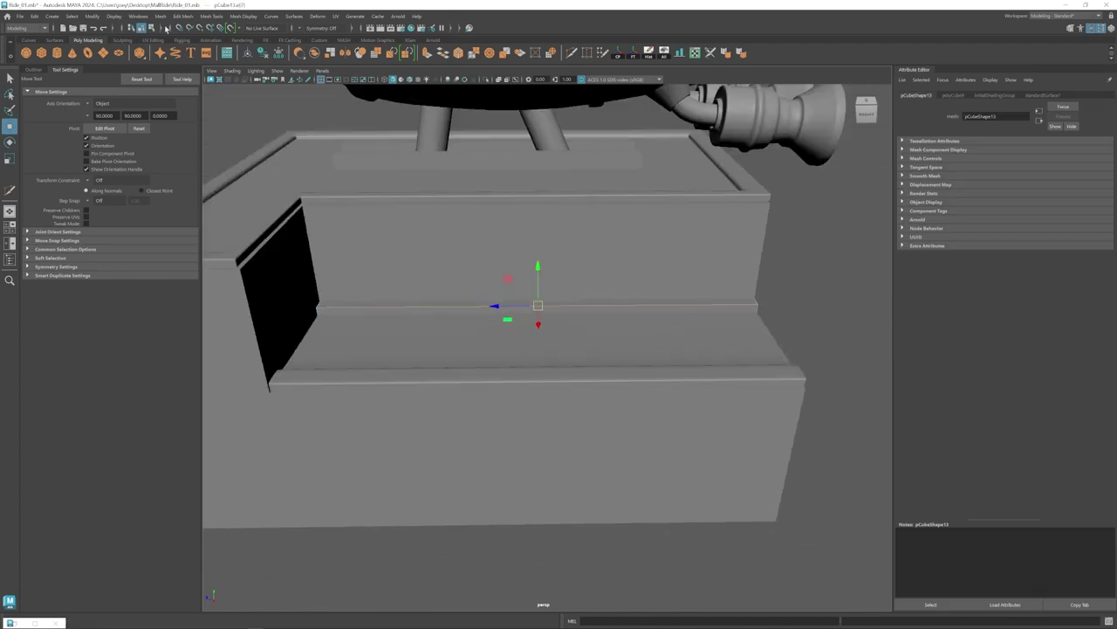
Bevel the trim strip's exposed long edge, then bevel its remaining edges with a small fraction.
key("ctrl+b")
left_click_drag(1052, 164, 1022, 165)
left_click_drag(812, 270, 288, 410)
left_click_drag(288, 411, 287, 398, "alt")
key("ctrl+b")
left_click_drag(1052, 169, 1022, 168)
key("w")
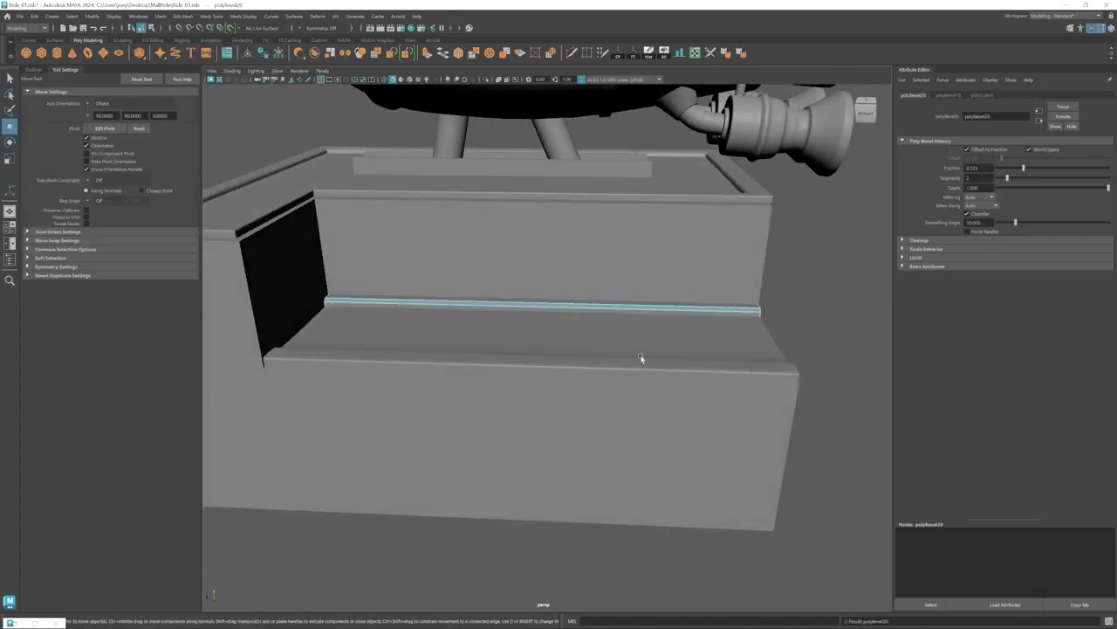
Lower the beveled back trim strip slightly so it sits on the step surface.
left_click(641, 357)
scroll(567, 364, "down", 6)
scroll(567, 364, "up", 5)
left_click(511, 356)
left_click_drag(567, 364, 469, 323, "alt")
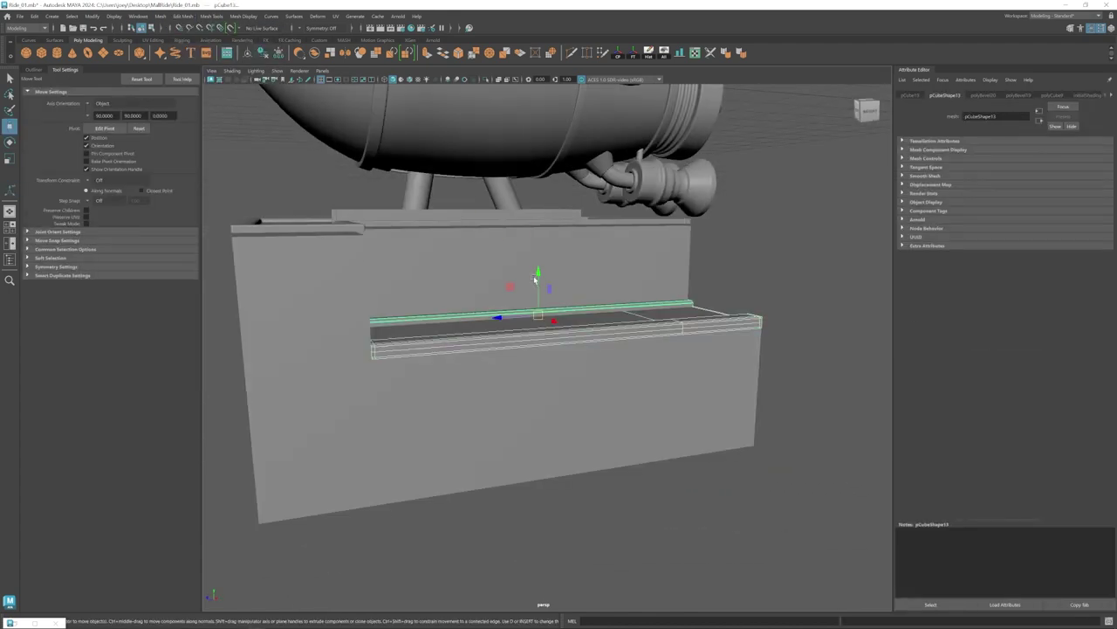
left_click_drag(538, 276, 538, 283)
left_click(581, 349)
scroll(576, 345, "down", 7)
left_click_drag(546, 336, 582, 349, "alt")
scroll(544, 401, "up", 4)
Select the block of faces on the base's end wall beneath the rocket's nose.
left_click(540, 402)
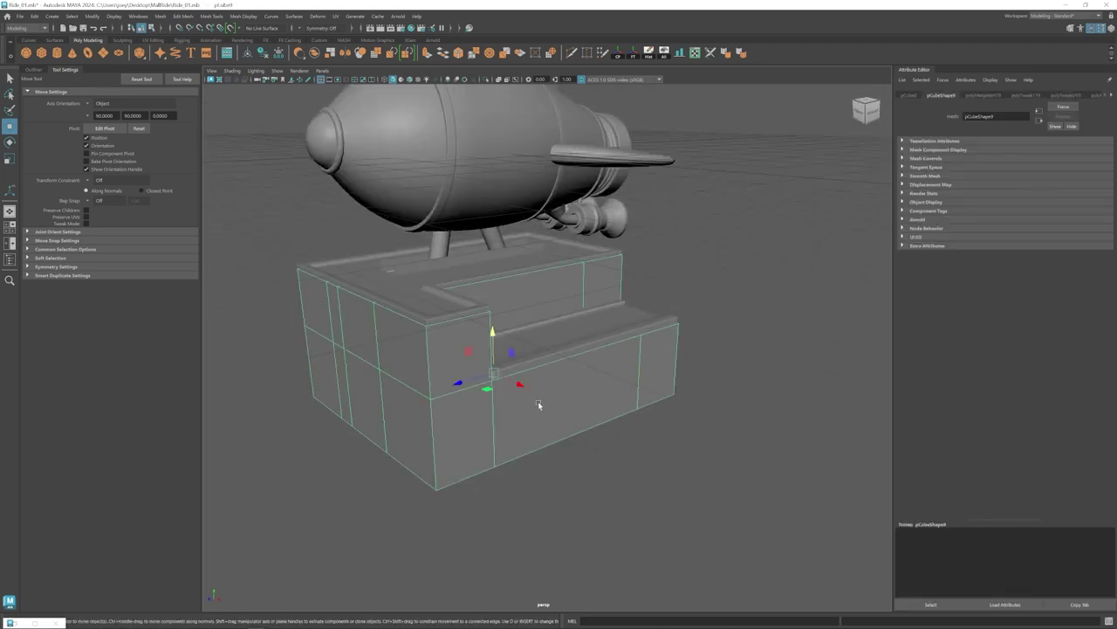
left_click_drag(537, 400, 629, 382, "alt")
right_click_drag(480, 305, 477, 333)
mouse_move(475, 332)
left_mouse_down()
mouse_move(553, 351)
mouse_move(513, 352)
mouse_move(602, 367)
mouse_move(571, 336)
mouse_move(472, 349)
left_mouse_up()
key("ctrl+e")
key("r")
left_click(133, 103)
left_click(131, 105)
key("ctrl+z")
key("r")
Extrude the selected end-wall faces into a narrow inset border, then extrude them again and push them inward as a recessed panel.
left_click_drag(533, 472, 611, 437, "alt")
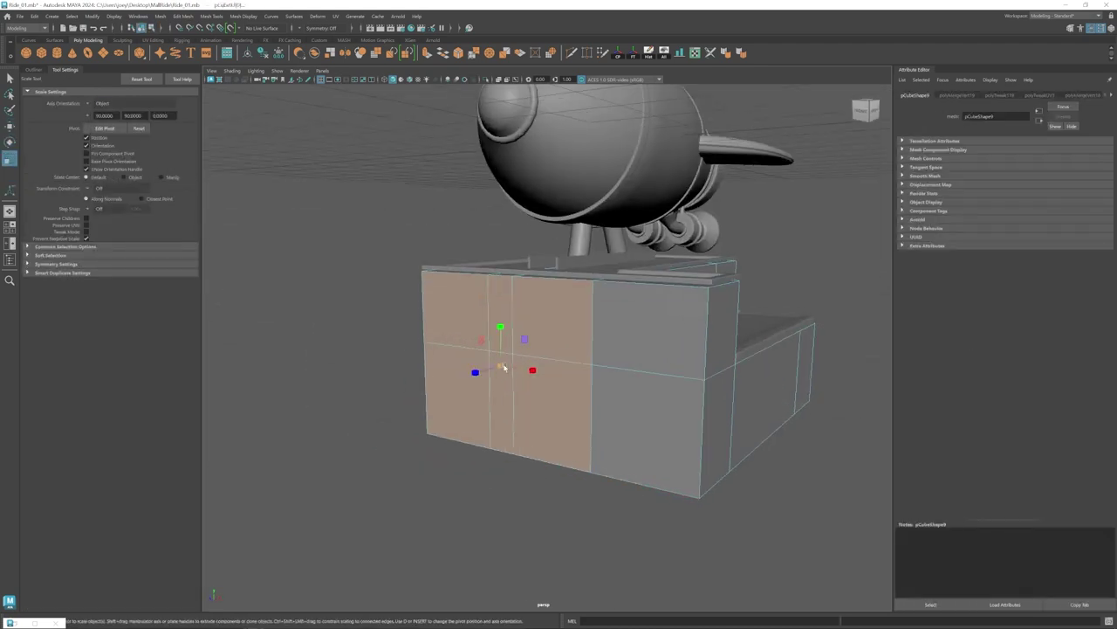
key("ctrl+e")
left_click_drag(500, 368, 467, 368, "alt")
key("w")
left_click_drag(448, 369, 496, 388)
key("r")
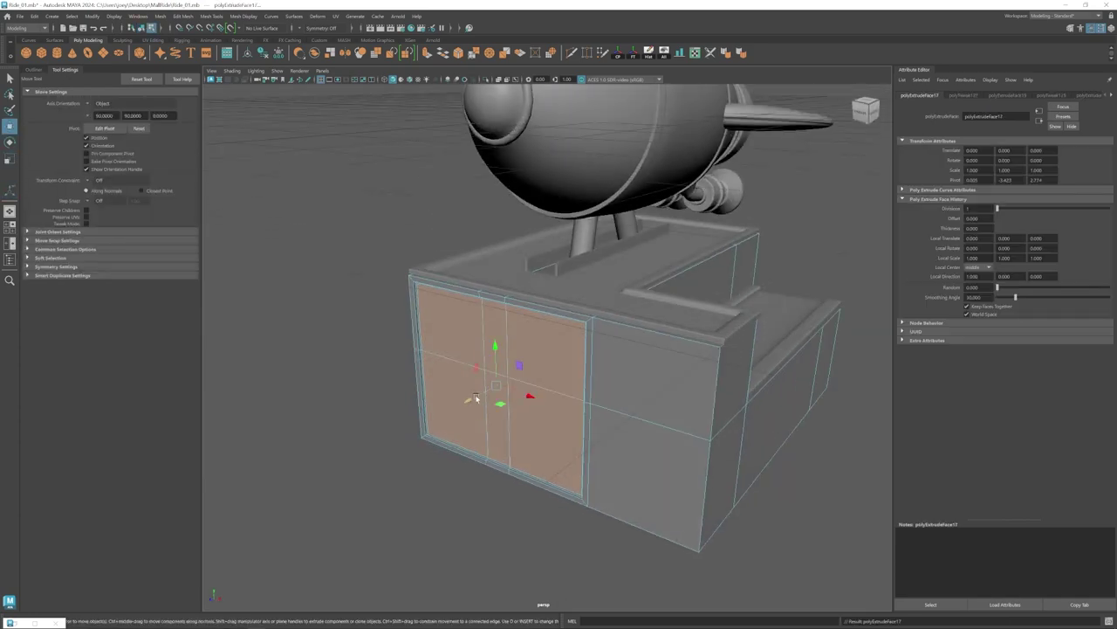
Select the rim edge loops around the recessed end-wall panel for beveling.
key("F8")
right_click_drag(641, 423, 738, 441, "alt")
middle_click_drag(738, 441, 561, 414, "alt")
left_click_drag(561, 414, 595, 340, "alt")
right_click_drag(595, 341, 594, 307)
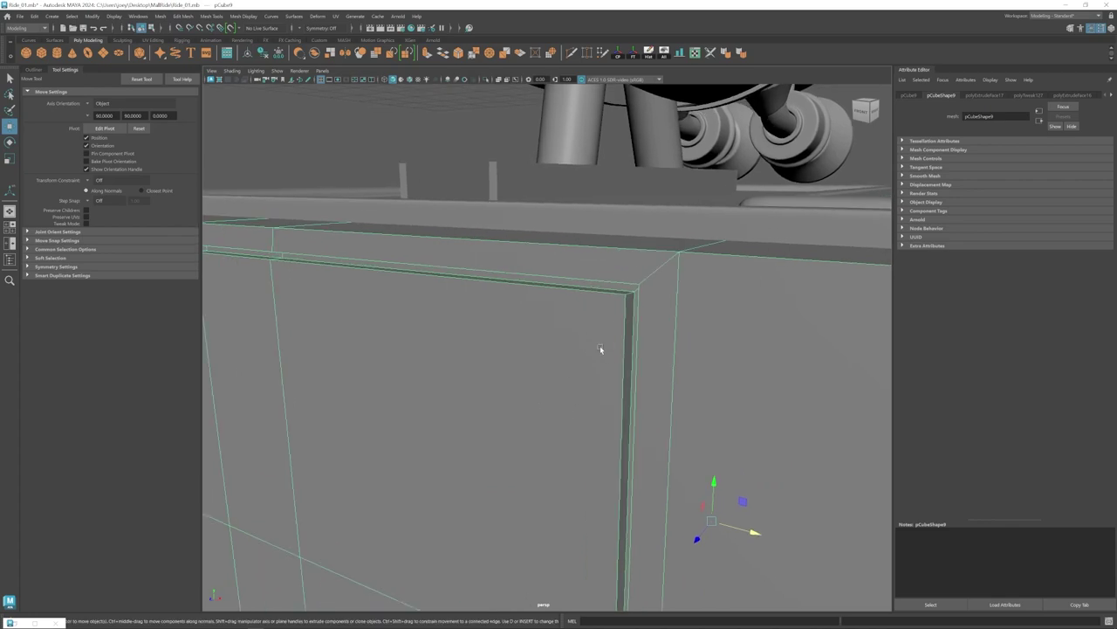
double_click(585, 312)
left_click_drag(585, 312, 661, 219, "alt")
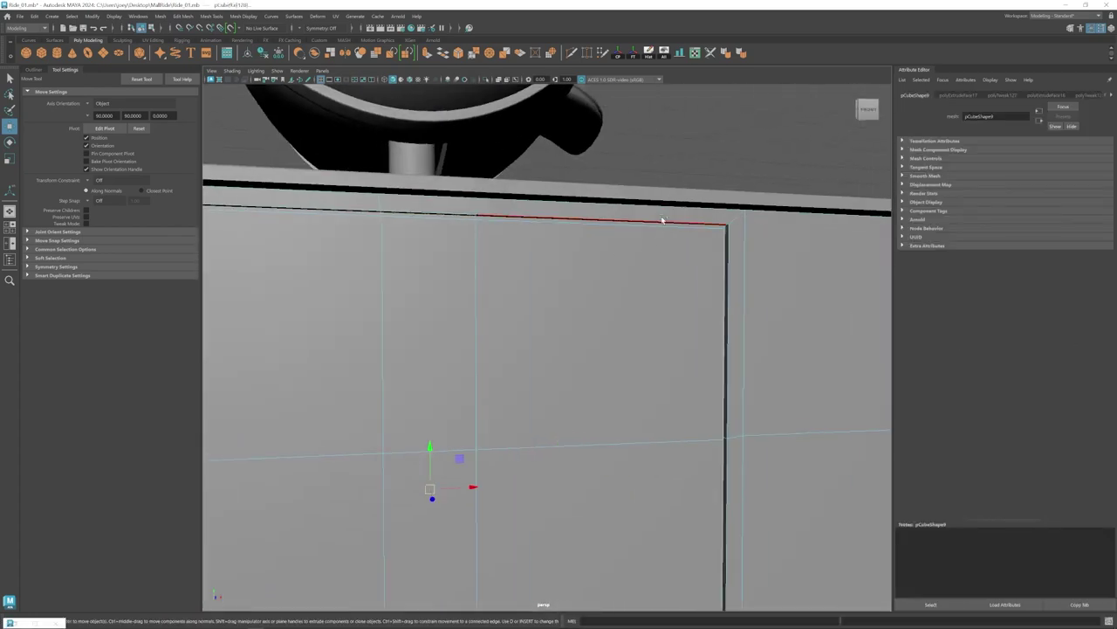
right_click_drag(661, 219, 576, 288, "alt")
left_click_drag(576, 288, 527, 357, "alt")
middle_click_drag(256, 527, 319, 494, "alt")
left_click_drag(319, 494, 451, 456, "alt")
double_click(439, 387, "shift")
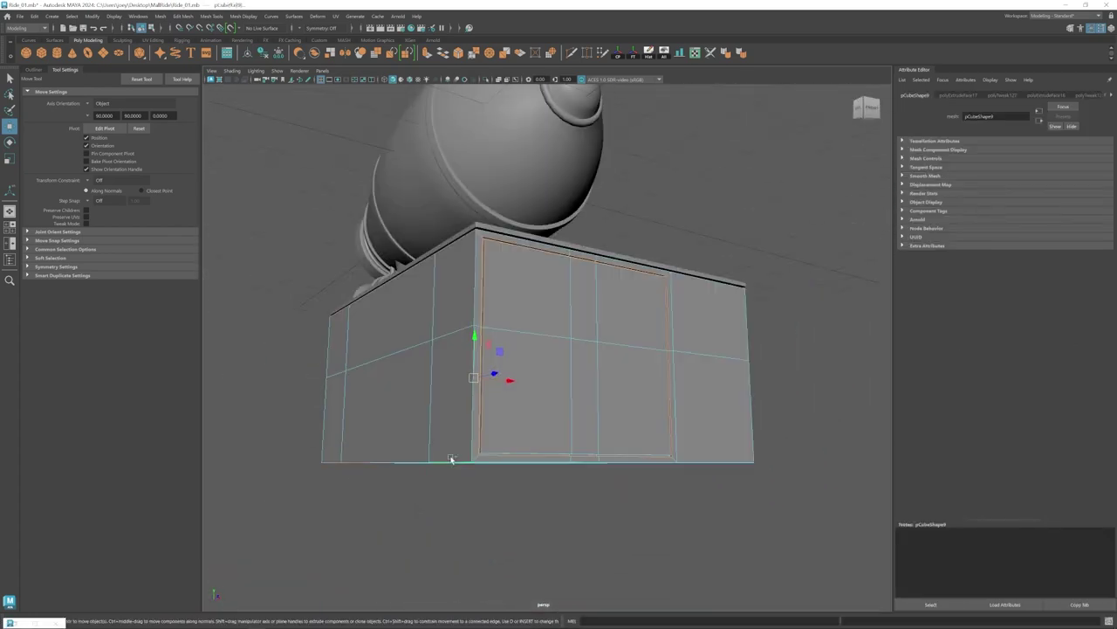
Add the base's outer corner and border edges to the selection and try to bevel all selected edges.
left_click_drag(760, 236, 622, 297, "alt")
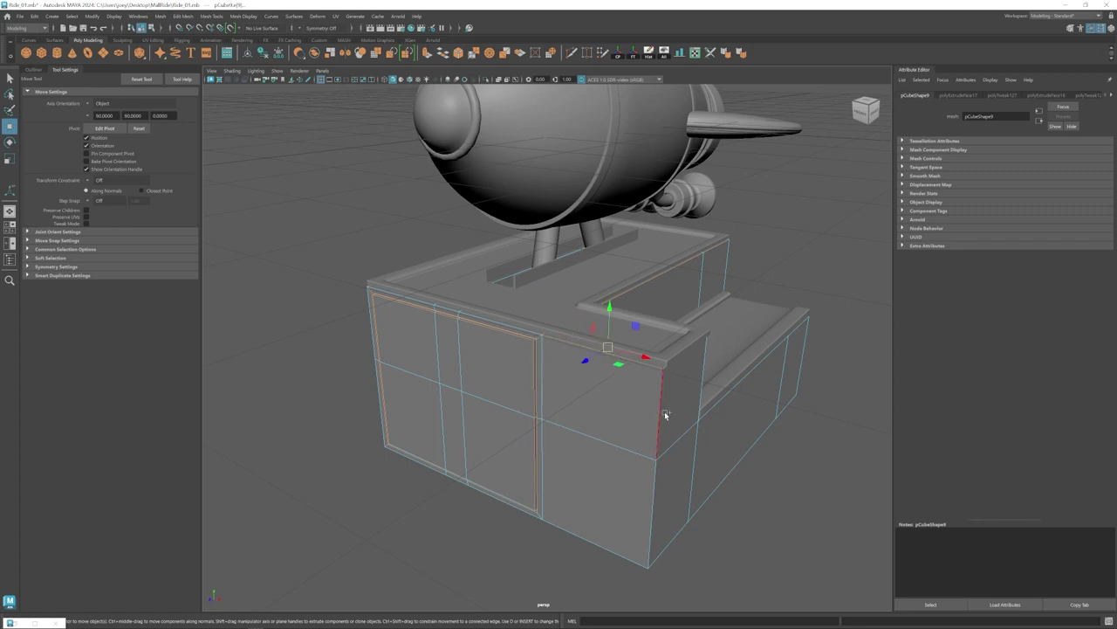
left_click_drag(548, 512, 467, 367, "alt")
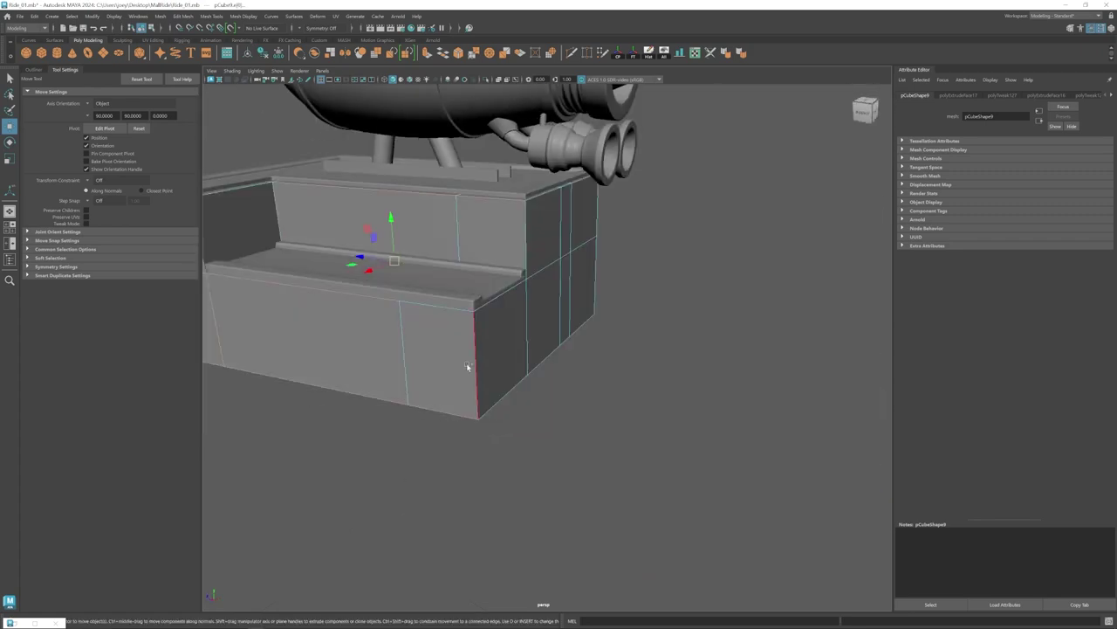
key("4")
left_click_drag(325, 263, 341, 268, "alt")
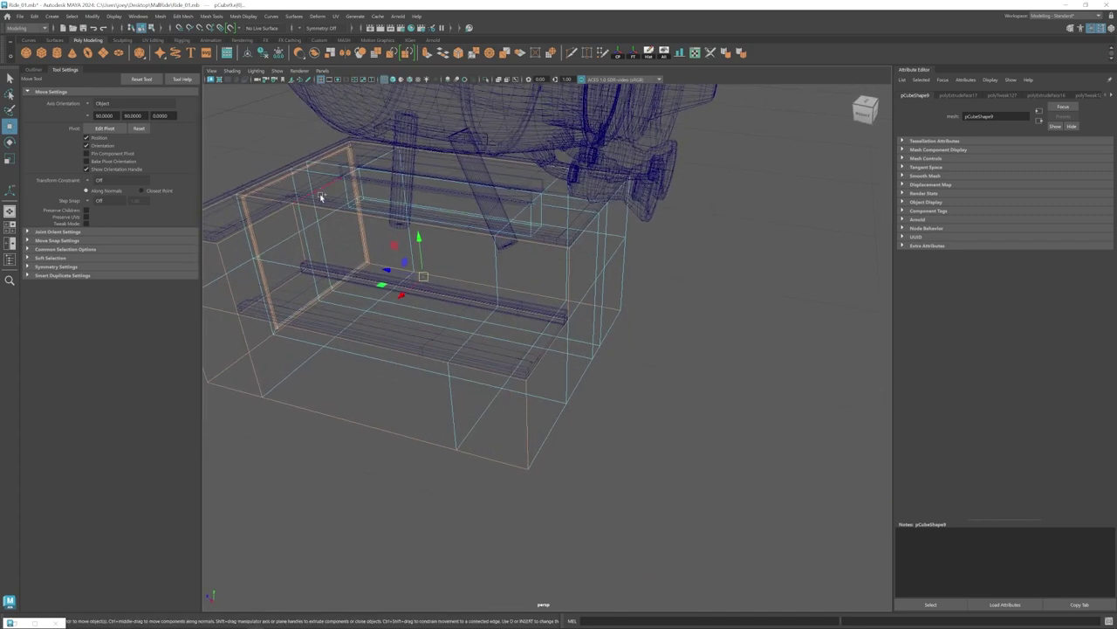
middle_click_drag(356, 161, 383, 298, "alt")
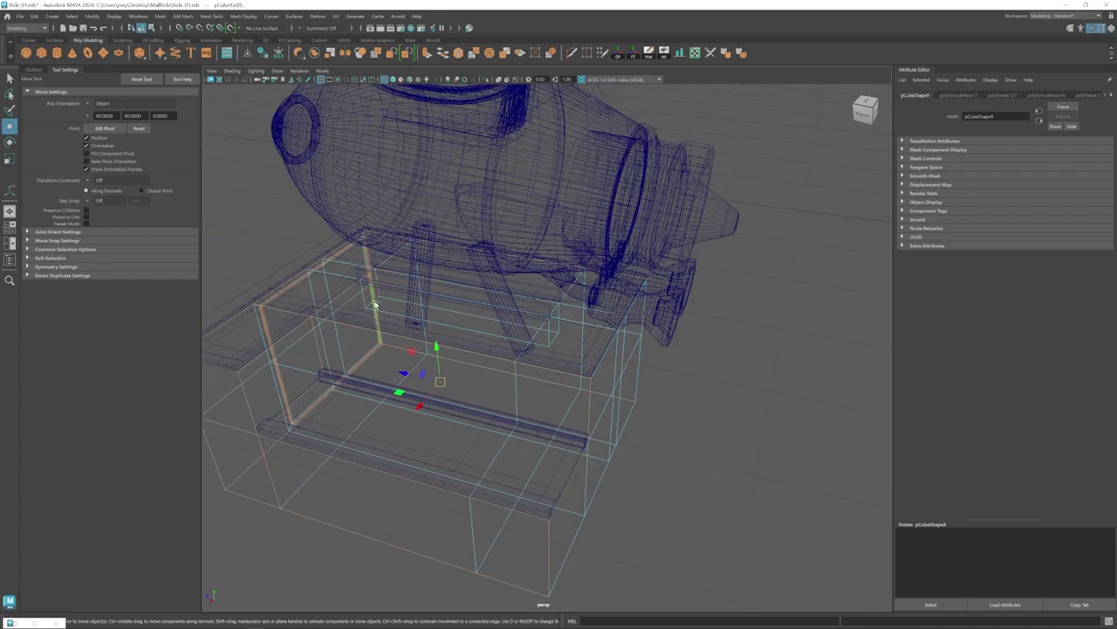
left_click_drag(550, 339, 563, 360, "alt")
left_click_drag(558, 522, 568, 333, "alt")
key("5")
left_click_drag(295, 403, 434, 316, "alt")
left_click(182, 16)
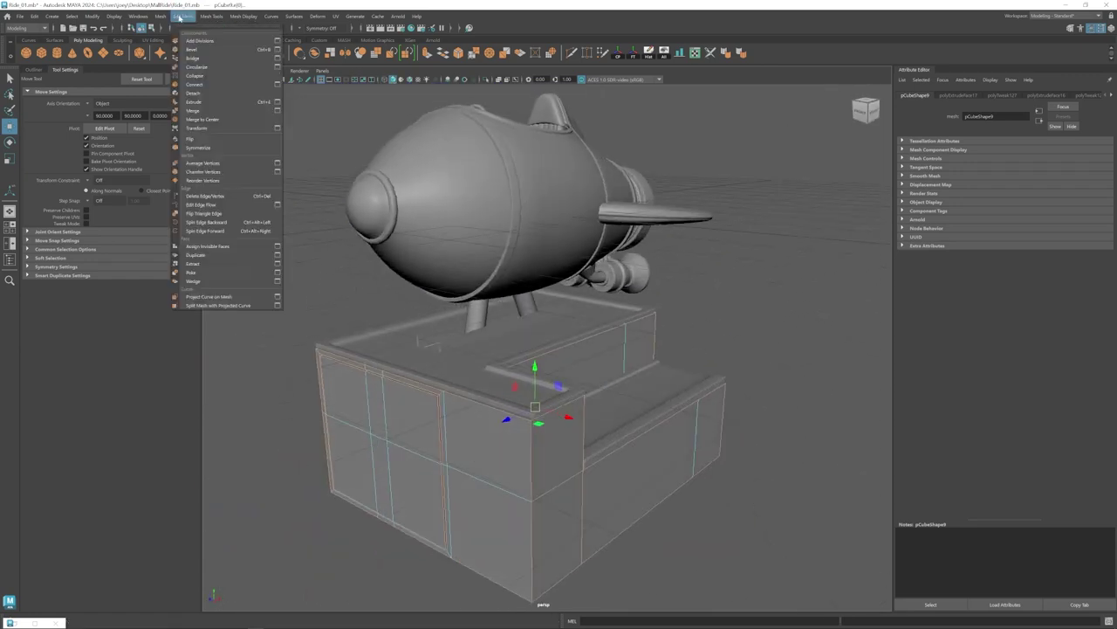
left_click(229, 77)
key("w")
Reselect the end-wall panel faces and try extruding them again.
left_click_drag(529, 460, 411, 294, "alt")
left_click(412, 294)
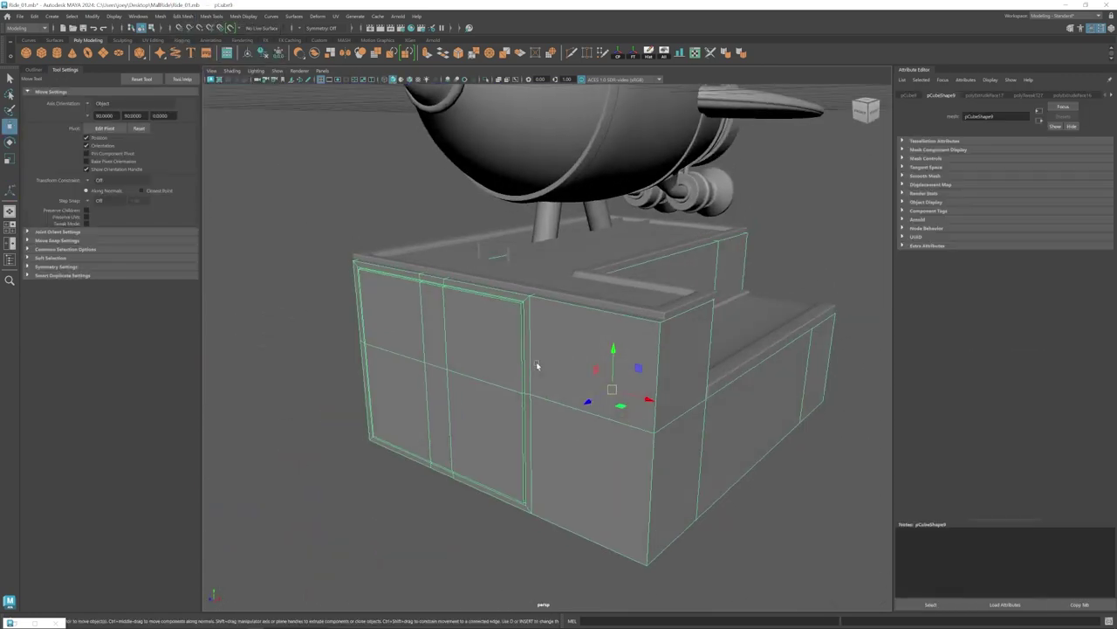
left_click(485, 388)
key("ctrl+e")
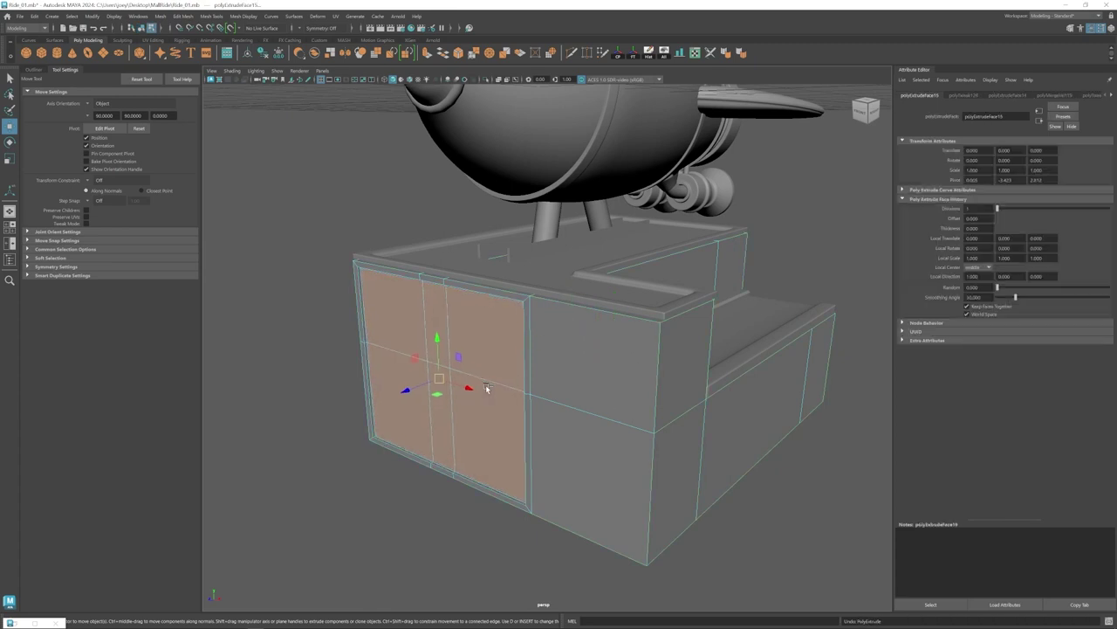
Create a cube, flatten it into a thin upright panel, and place it against the base's end wall beneath the rocket's nose.
left_click(42, 53)
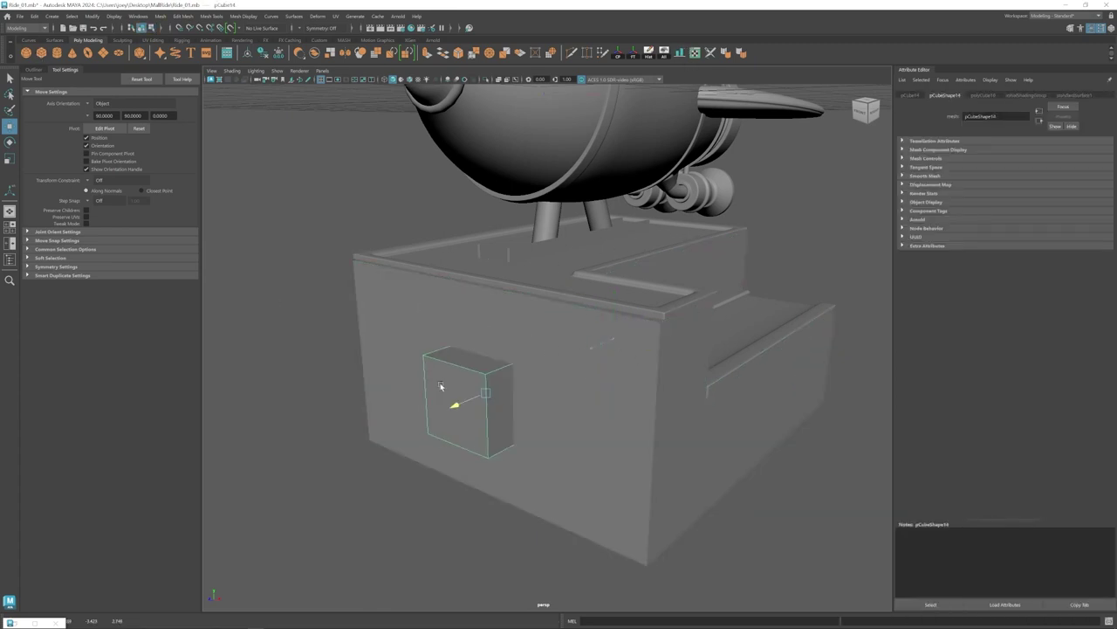
key("r")
left_click_drag(486, 392, 590, 429)
key("w")
left_click_drag(454, 405, 446, 384)
key("w")
scroll(528, 385, "down", 5)
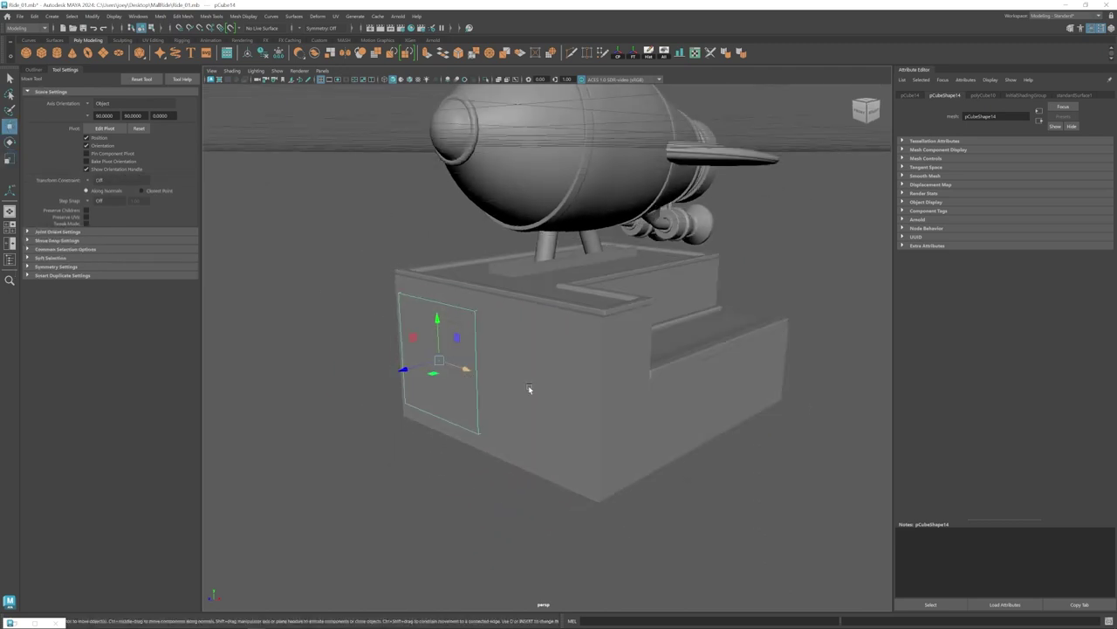
Resize the thin panel to fit its side of the end wall and bevel its edges with a reduced fraction.
key("r")
left_click_drag(468, 322, 476, 350)
scroll(489, 367, "up", 4)
key("w")
left_click(182, 16)
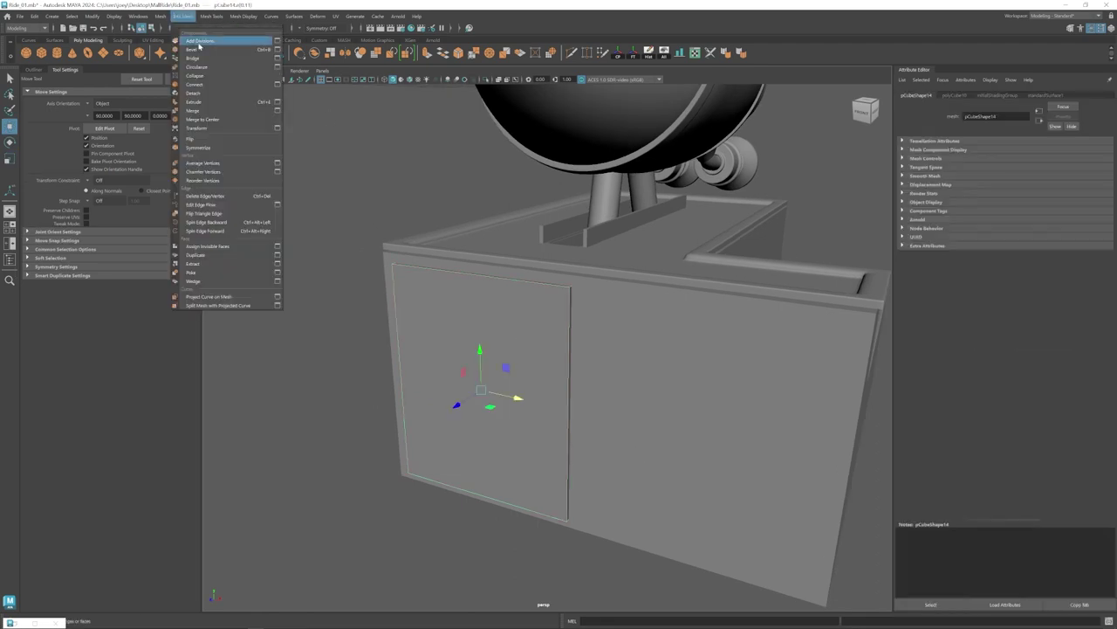
left_click(200, 41)
left_click_drag(729, 357, 698, 357)
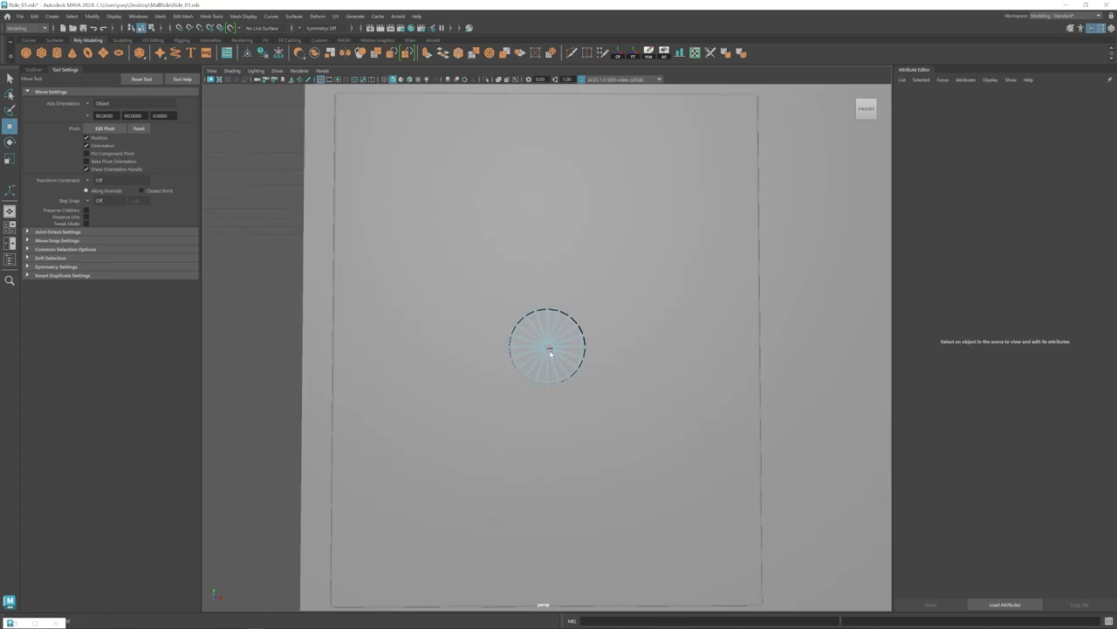
Shape the opening in the lock cylinder's front cap into a narrow vertical slot and extrude it inward.
key("ctrl+e")
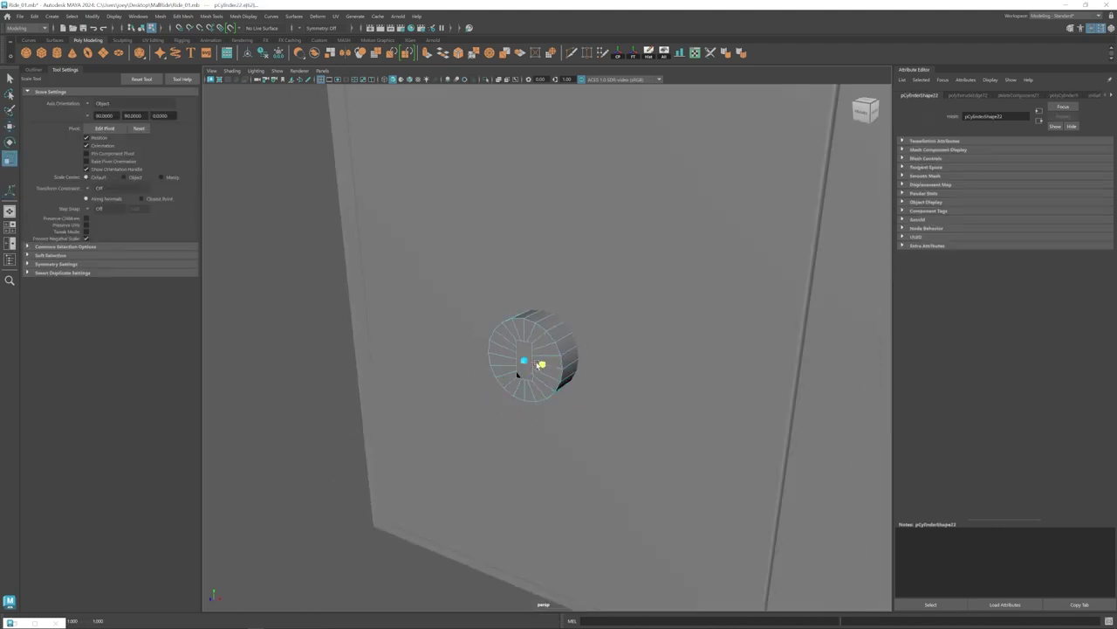
key("ctrl+e")
key("w")
left_click_drag(507, 371, 513, 368)
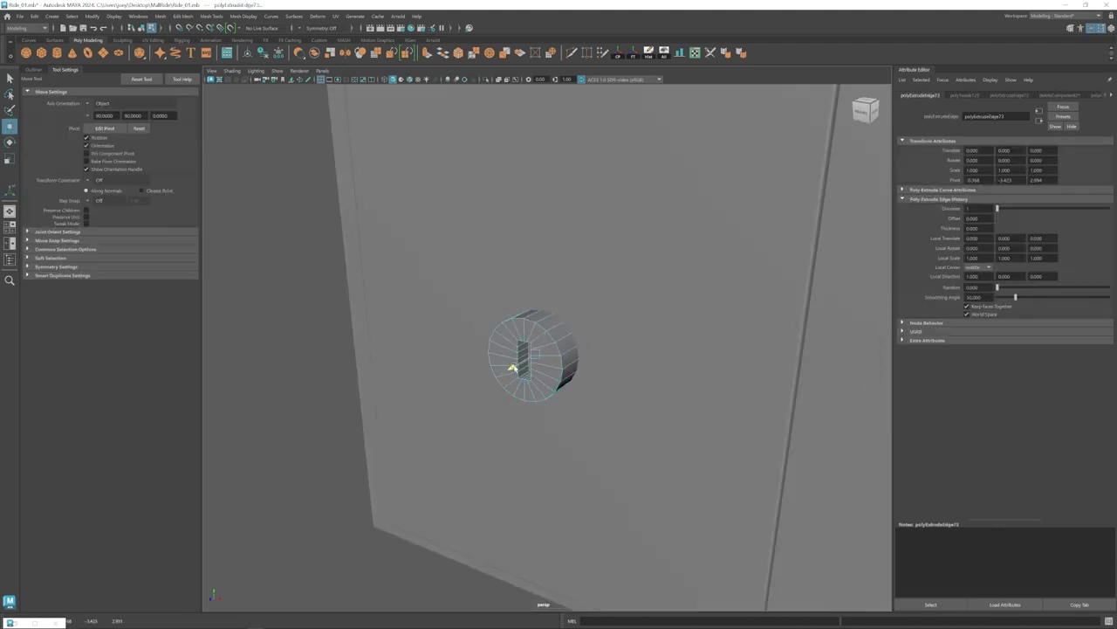
Bevel the lock cylinder's outer front edge with a fraction of 0.183 and extra segments.
double_click(548, 335)
left_click(183, 16)
left_click(187, 45)
left_click_drag(998, 180, 1016, 169)
left_click_drag(506, 336, 529, 324, "alt")
scroll(529, 324, "up", 6)
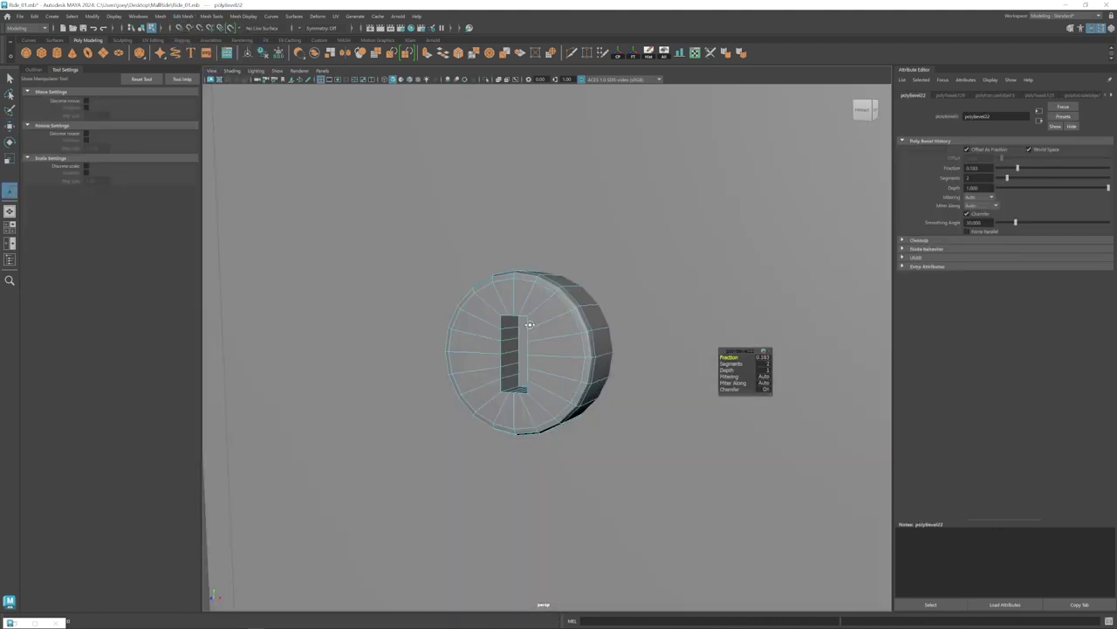
Bevel the keyhole slot's edges with a small fraction and insert a supporting edge loop with Multi-Cut.
left_click(259, 120)
left_click(183, 15)
left_click(188, 45)
left_click_drag(1053, 168, 1025, 169)
left_click_drag(530, 324, 489, 306, "alt")
left_click(572, 52)
left_click(526, 389, "ctrl")
Resize the slotted lock cylinder and slide it across the panel toward its vertical edge.
key("w")
scroll(524, 349, "down", 6)
scroll(283, 314, "down", 10)
key("r")
left_click_drag(517, 357, 602, 389)
key("w")
left_click_drag(573, 379, 654, 379)
left_click_drag(725, 349, 649, 386, "alt")
scroll(648, 386, "down", 8)
Fine-tune the lock cylinder's position on the end-wall panel and deselect it.
left_click_drag(576, 428, 540, 412, "alt")
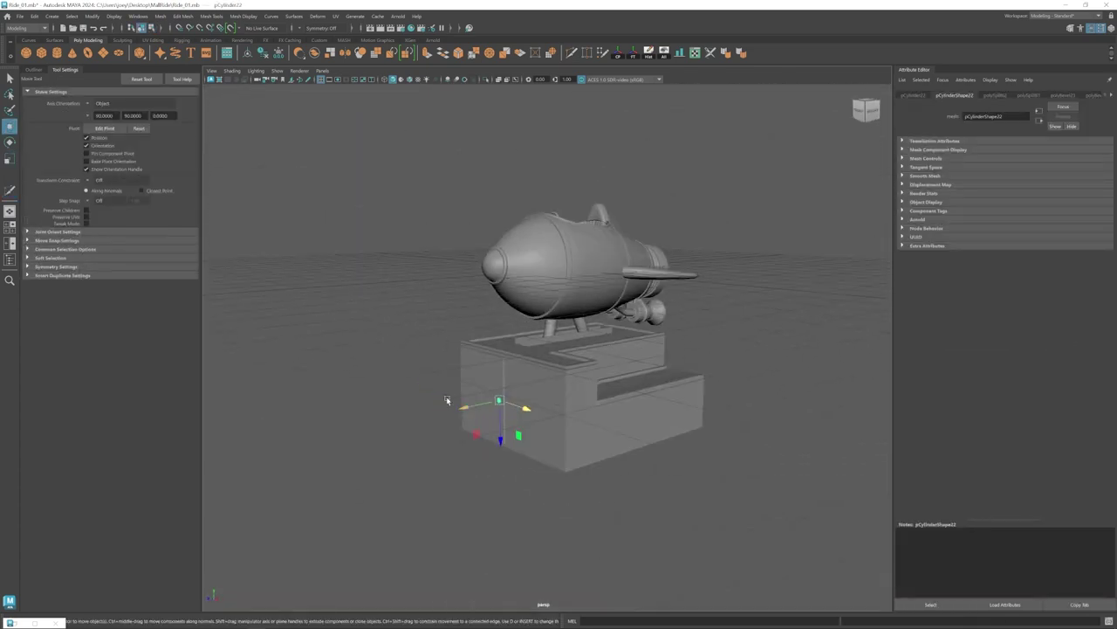
left_click_drag(446, 399, 452, 399)
scroll(509, 349, "up", 10)
key("r")
scroll(405, 378, "down", 10)
left_click(664, 419)
Examine the whole rocket ride and its stepped base from several angles.
left_click_drag(663, 419, 672, 421, "alt")
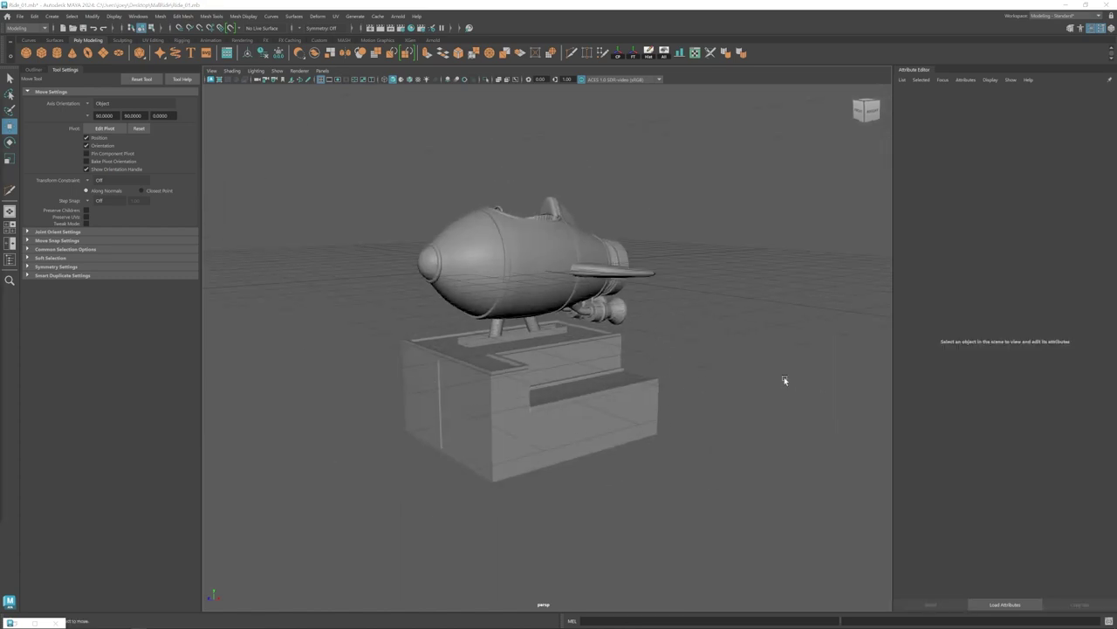
left_click_drag(510, 407, 515, 409, "alt")
middle_click_drag(550, 421, 538, 323, "alt")
scroll(539, 323, "up", 3)
left_click_drag(538, 323, 611, 341, "alt")
scroll(559, 338, "down", 6)
middle_click_drag(556, 338, 556, 376, "alt")
scroll(550, 386, "up", 3)
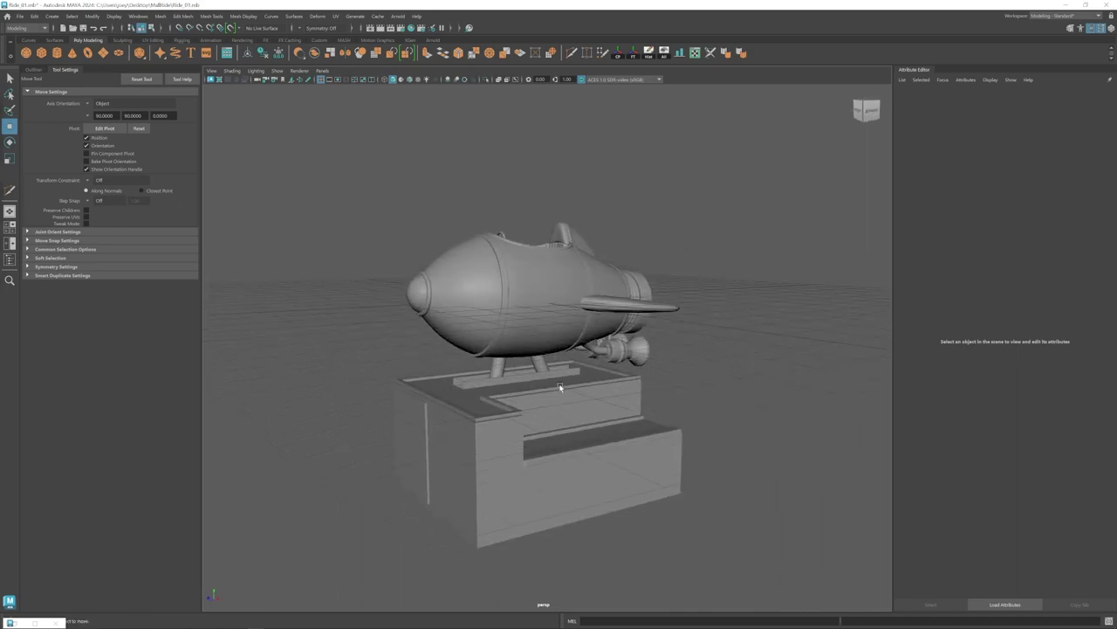
left_click_drag(510, 263, 511, 246, "alt")
middle_click_drag(510, 245, 498, 321, "alt")
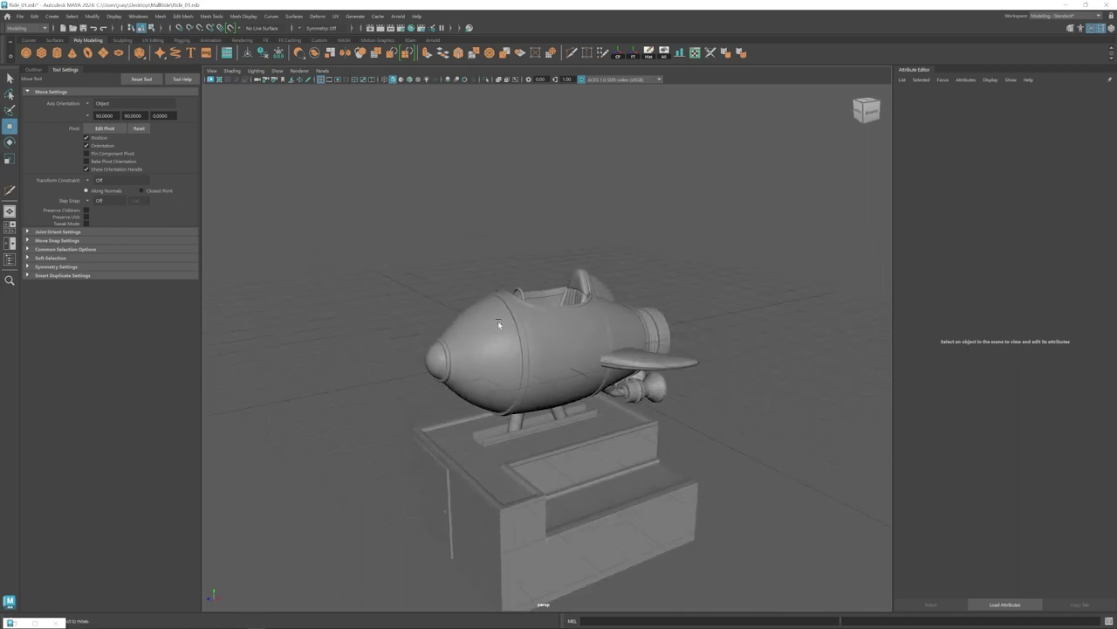
left_click_drag(498, 321, 510, 384, "alt")
Duplicate the rocket body, isolate the copy, and select the faces in front of the cockpit opening.
scroll(427, 303, "up", 4)
left_click(427, 302)
key("ctrl+d")
key("ctrl+1")
right_click_drag(509, 384, 512, 442)
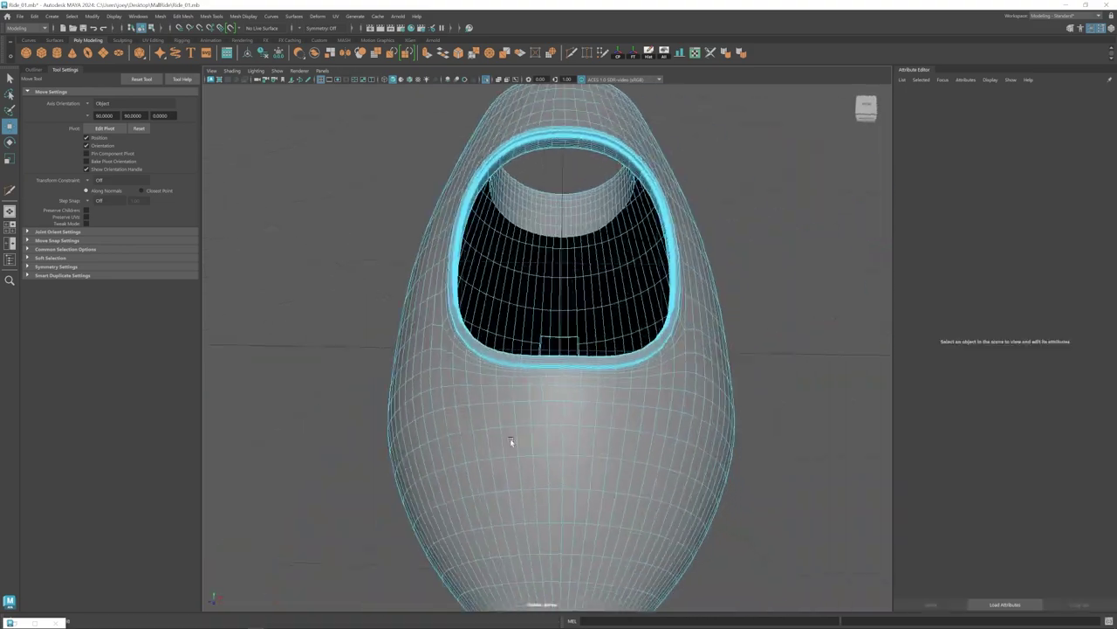
scroll(512, 442, "up", 5)
left_click(395, 338)
left_click_drag(513, 365, 457, 327, "alt")
Extract the selected cockpit-front faces as a separate piece and extrude them into a windshield panel.
left_click(183, 16)
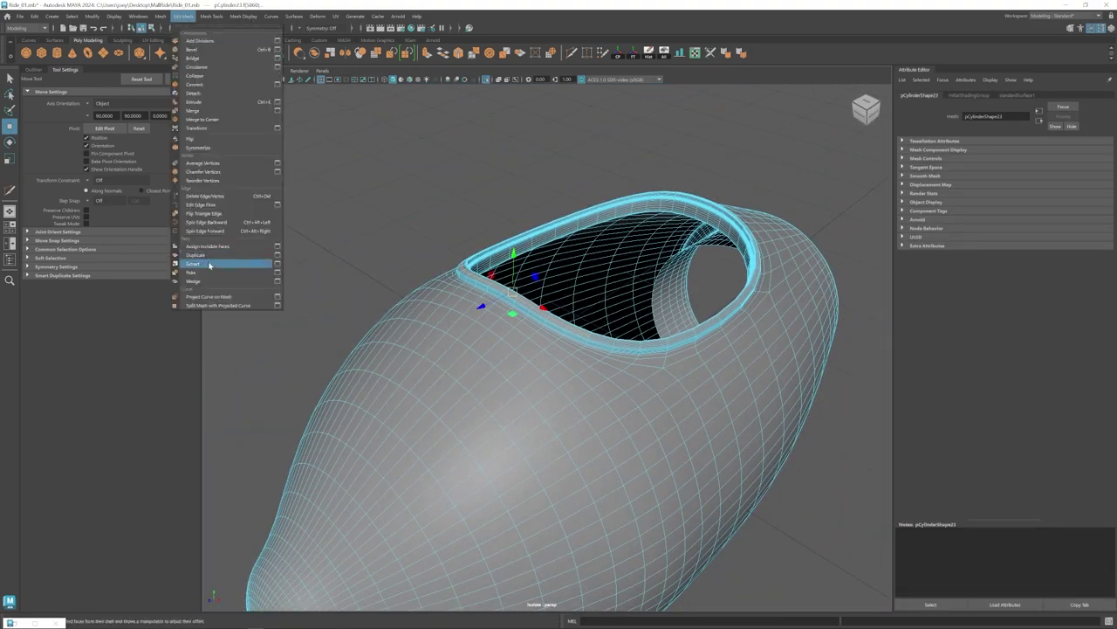
left_click(210, 263)
key("ctrl+1")
key("ctrl+1")
key("ctrl+e")
key("w")
left_click_drag(536, 309, 507, 149, "alt")
right_click_drag(535, 236, 576, 202)
key("ctrl+1")
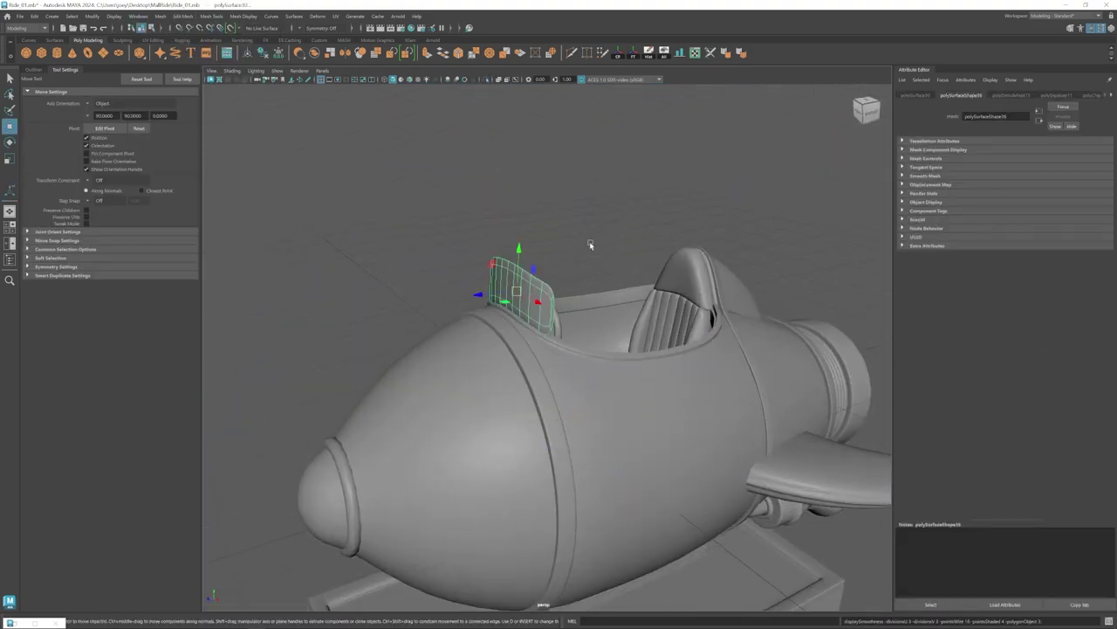
Scale and tilt the windshield panel so it stands across the front of the cockpit.
key("r")
left_click_drag(589, 241, 515, 275, "alt")
key("e")
left_click_drag(501, 243, 557, 291)
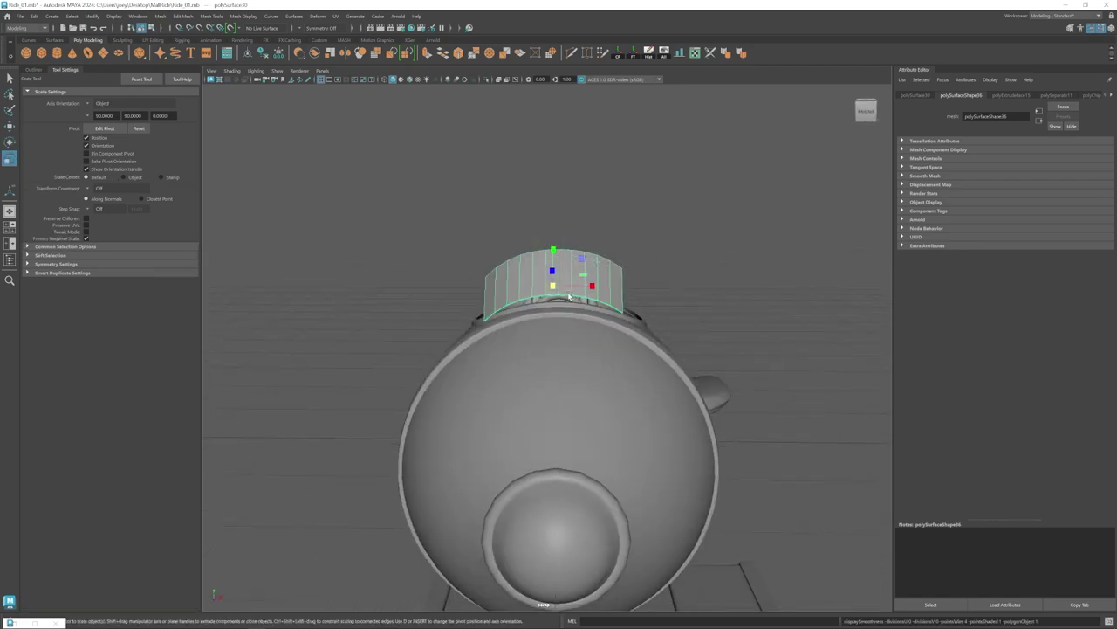
left_click_drag(509, 339, 585, 314, "alt")
key("w")
key("f")
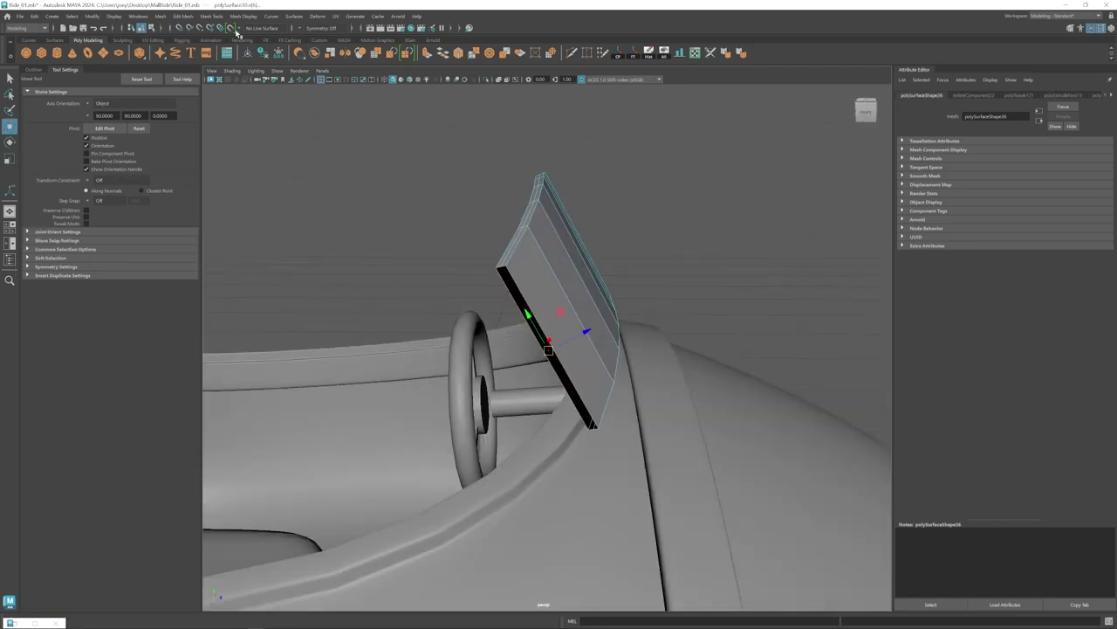
Close the windshield's open border face and cut an edge between its two end corners with Multi-Cut.
left_click(502, 268)
left_click(596, 428)
key("w")
left_click_drag(626, 350, 567, 341, "alt")
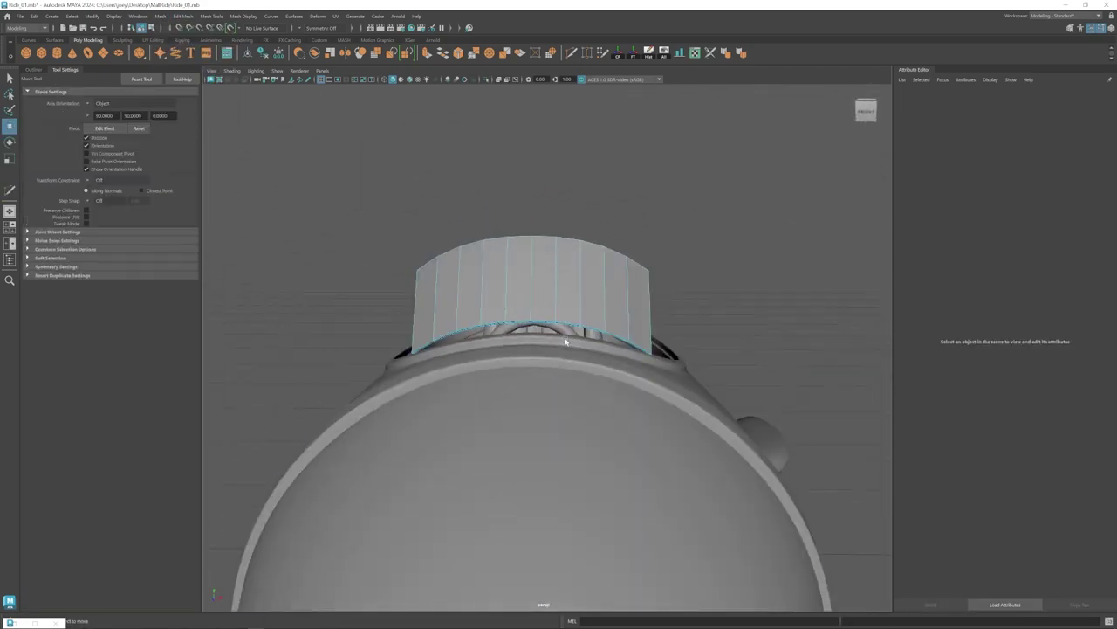
Reposition the windshield's bottom vertices so its lower edge follows the cockpit's front rim.
key("4")
key("5")
right_click_drag(515, 306, 531, 290)
left_click_drag(523, 275, 522, 278)
key("w")
left_click_drag(522, 279, 507, 302, "alt")
left_click_drag(507, 302, 539, 276, "alt")
left_click_drag(539, 275, 555, 360, "alt")
key("r")
right_click_drag(543, 330, 541, 302)
double_click(491, 324)
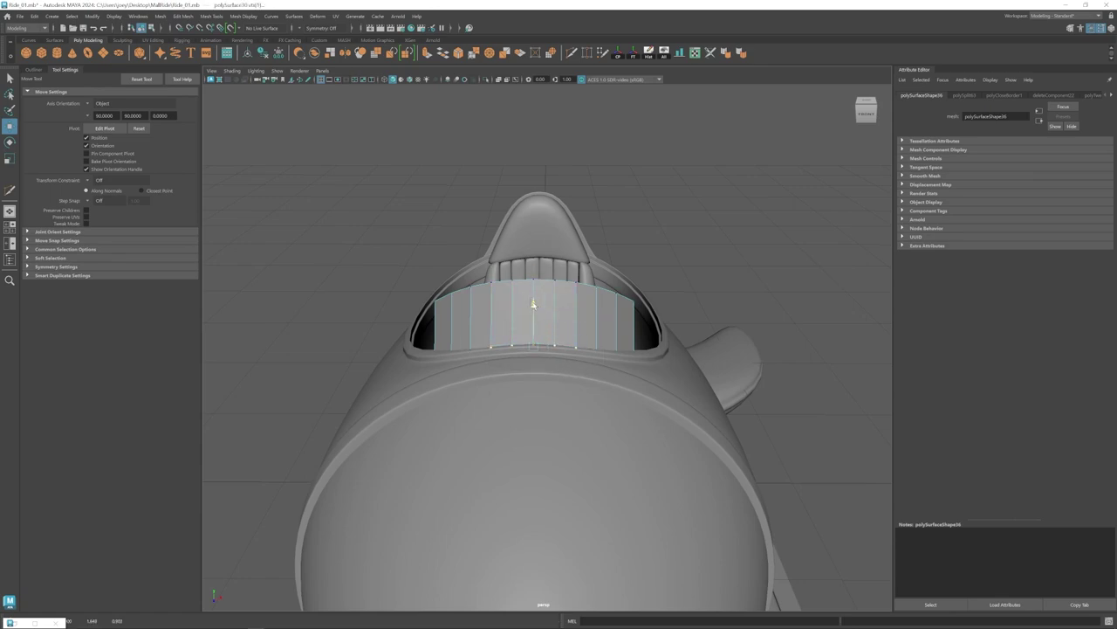
left_click_drag(533, 304, 471, 288, "alt")
Adjust the windshield's upper and corner vertices to give its top a rounded arc.
right_click_drag(476, 301, 502, 277)
left_click(370, 192)
left_click_drag(489, 323, 602, 376, "alt")
left_click(598, 327)
right_click_drag(598, 328, 563, 326)
left_click_drag(445, 306, 514, 303, "alt")
left_click_drag(517, 307, 450, 306, "alt")
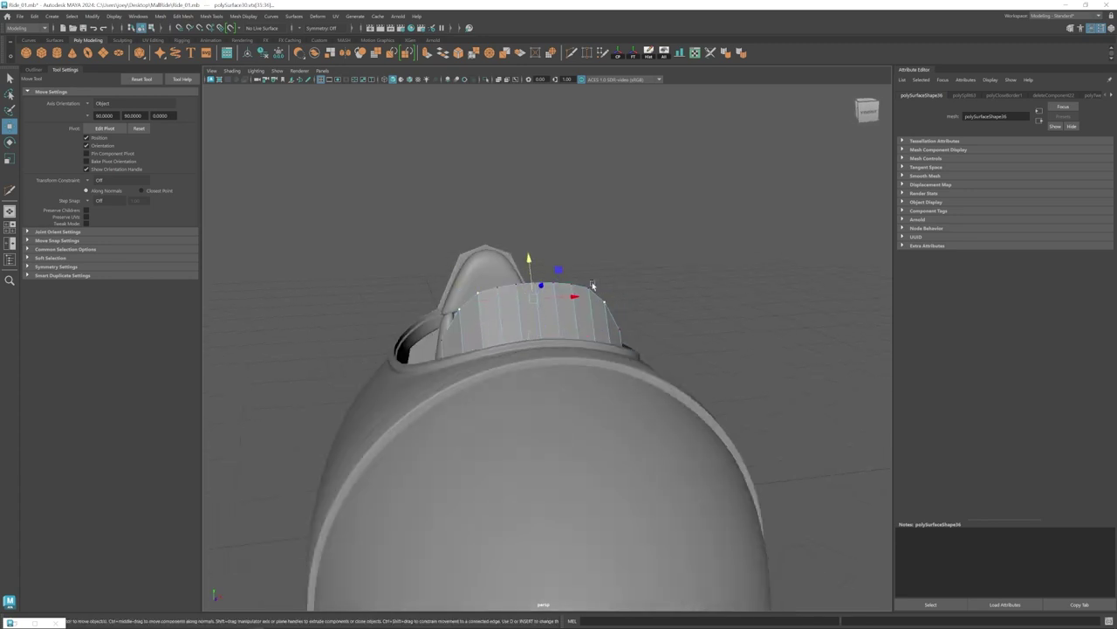
left_click_drag(536, 304, 480, 321, "alt")
Select the windshield's inner faces and move them to adjust the panel's thickness.
right_click_drag(524, 316, 550, 292)
left_click(542, 338)
left_click_drag(541, 338, 515, 327, "alt")
scroll(523, 323, "up", 5)
left_click(511, 253)
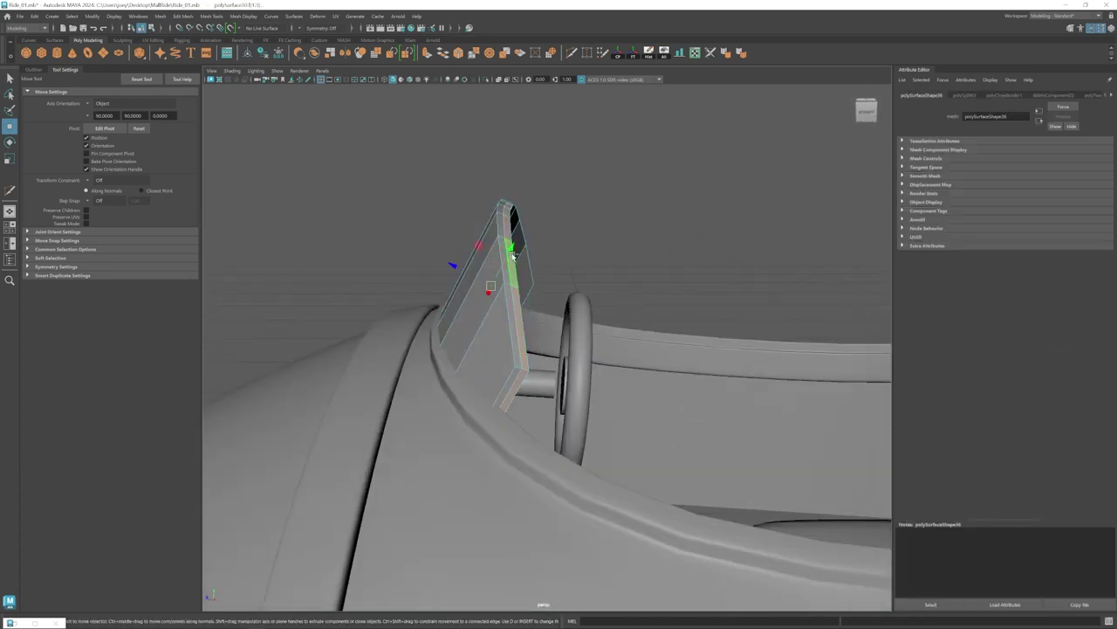
left_click_drag(511, 254, 488, 301, "alt")
right_click_drag(496, 327, 495, 301)
key("r")
left_click_drag(495, 312, 441, 341, "alt")
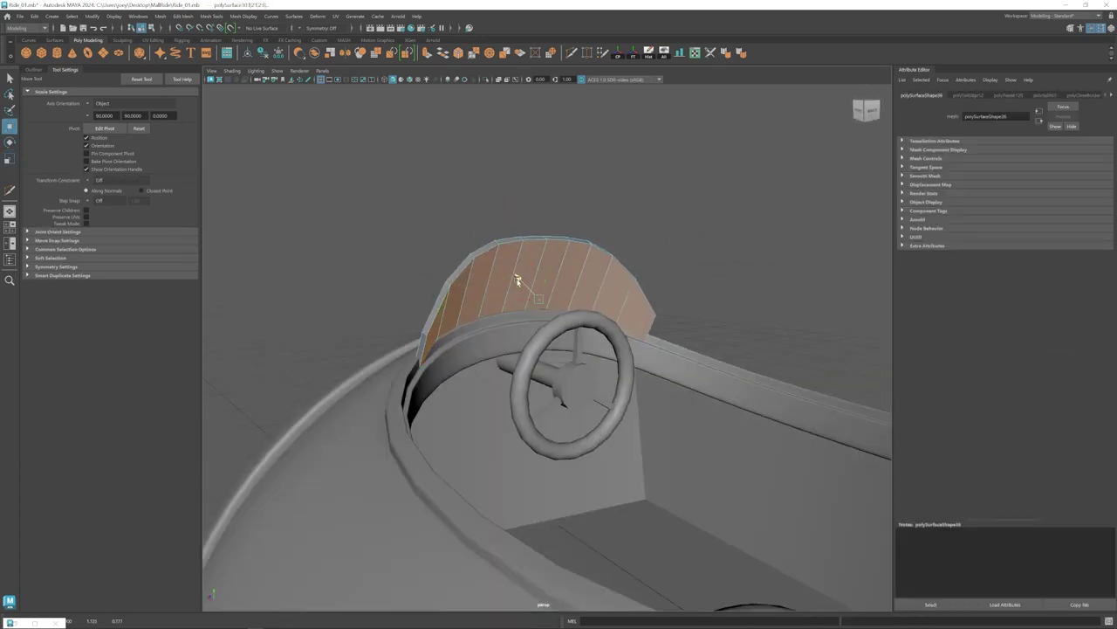
left_click_drag(517, 280, 489, 336, "alt")
Reposition the vertices at the windshield's two lower ends along the cockpit rim.
right_click_drag(488, 279, 445, 279)
left_click(420, 320)
left_click(703, 320, "shift")
left_click_drag(611, 305, 550, 292, "alt")
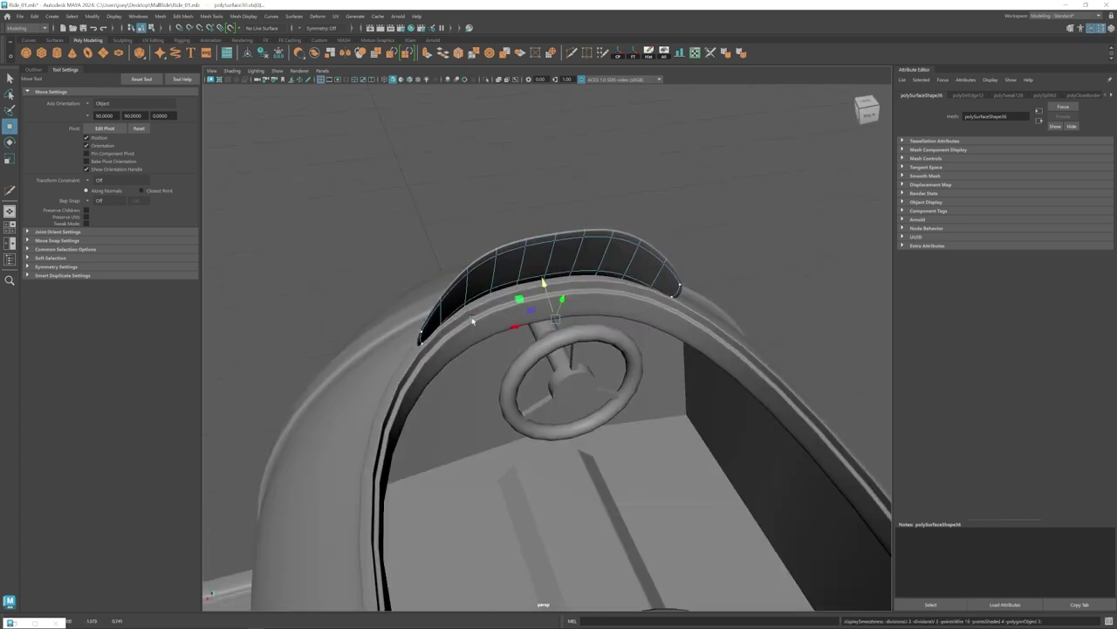
scroll(489, 314, "down", 3)
Raise the middle vertices of the windshield's top edge slightly to smooth its arc.
left_click(554, 279)
right_click_drag(553, 279, 519, 280)
left_click_drag(545, 318, 537, 270, "alt")
left_click_drag(524, 264, 602, 307)
left_click_drag(585, 279, 567, 327, "alt")
left_click_drag(558, 257, 559, 255)
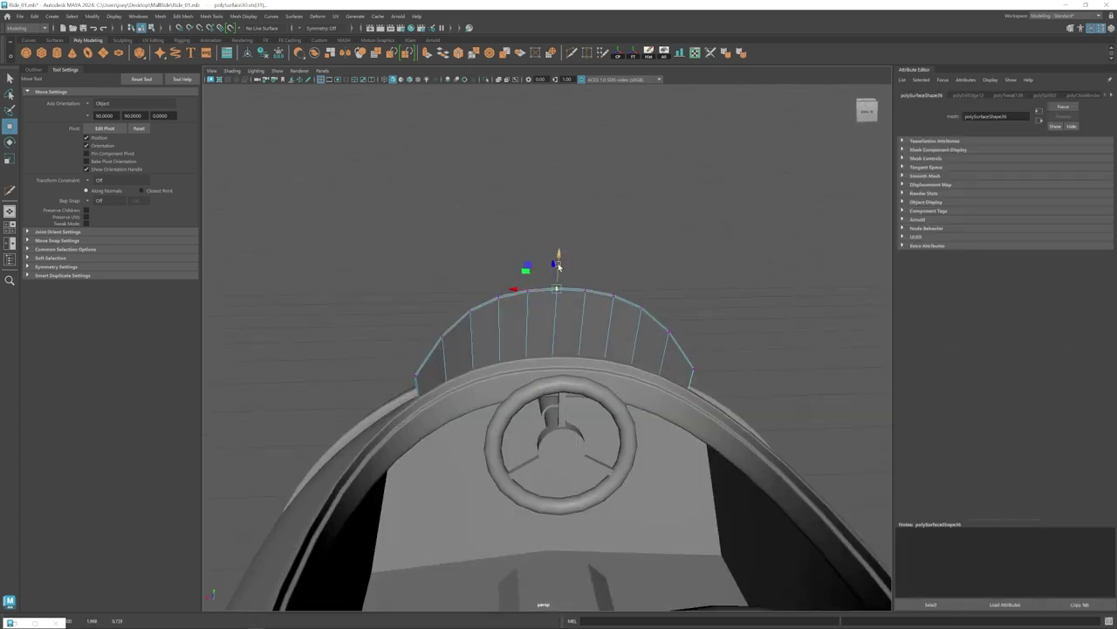
Select the windshield's underside faces along the cockpit rim and delete them.
left_click(572, 53)
key("w")
right_click_drag(493, 359, 493, 401)
left_click_drag(374, 458, 704, 397)
left_click_drag(524, 402, 443, 353, "alt")
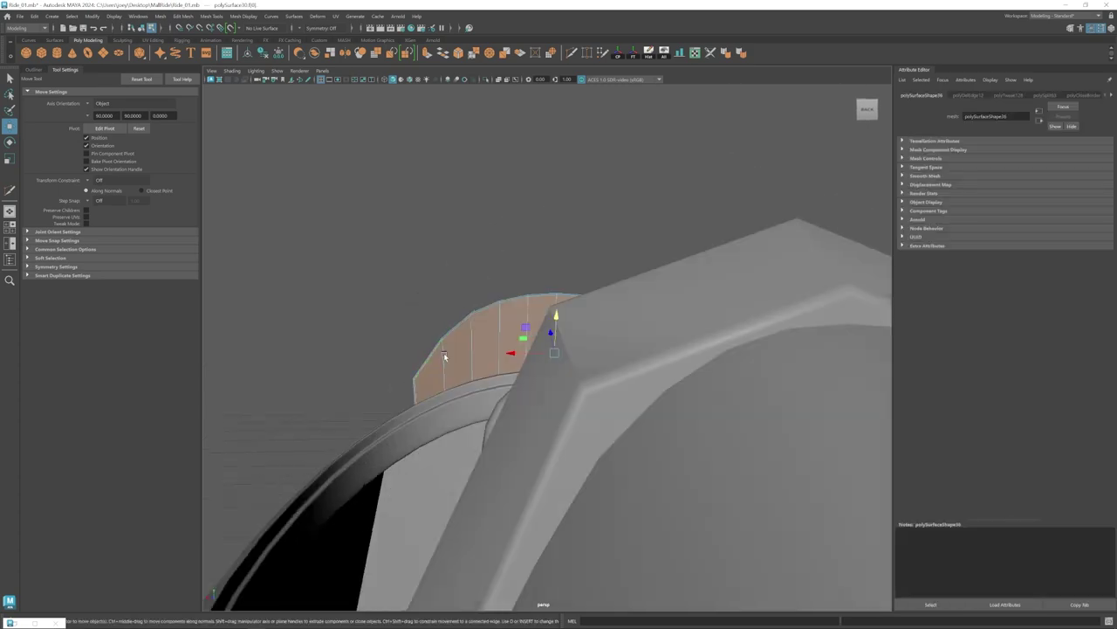
left_click_drag(340, 263, 690, 353, "ctrl")
left_click_drag(690, 353, 556, 368, "alt")
right_click_drag(556, 368, 603, 336)
left_click_drag(556, 368, 521, 402, "alt")
right_click_drag(522, 402, 521, 441)
Move the windshield's central vertical edge forward to round its curve along the cockpit's front rim.
left_click_drag(521, 401, 617, 337, "alt")
left_click(728, 261)
left_click_drag(728, 261, 320, 358, "alt")
scroll(524, 358, "up", 5)
left_click(546, 323)
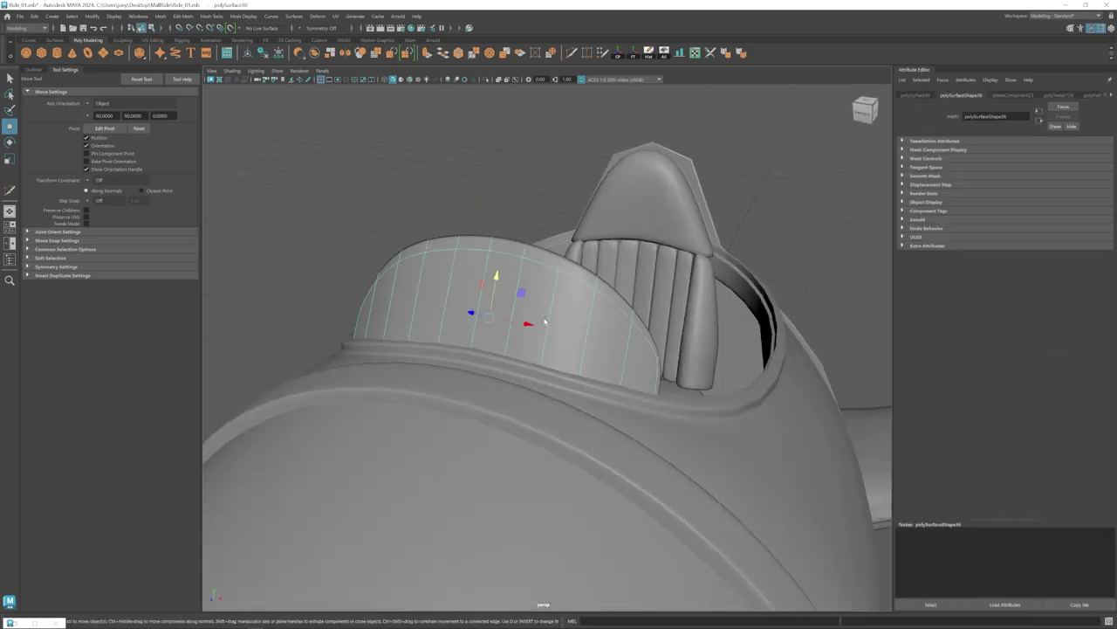
left_click_drag(545, 323, 531, 402, "alt")
right_click_drag(531, 360, 531, 318)
left_click(531, 360)
left_click_drag(528, 395, 527, 399)
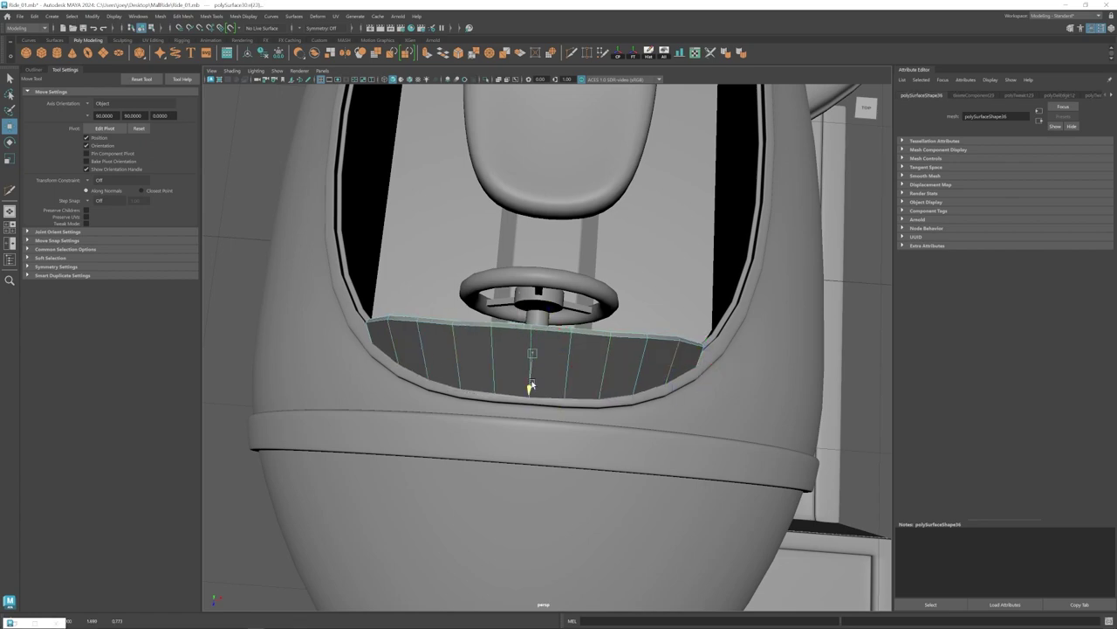
Insert a Multi-Cut edge loop around the windshield just above its bottom edge.
right_click_drag(586, 381, 630, 349)
scroll(602, 375, "down", 5)
left_click(742, 288)
left_click_drag(742, 288, 459, 382, "alt")
scroll(506, 389, "down", 6)
scroll(559, 411, "up", 2)
scroll(458, 315, "up", 8)
left_click(484, 273)
left_click_drag(484, 272, 546, 262, "alt")
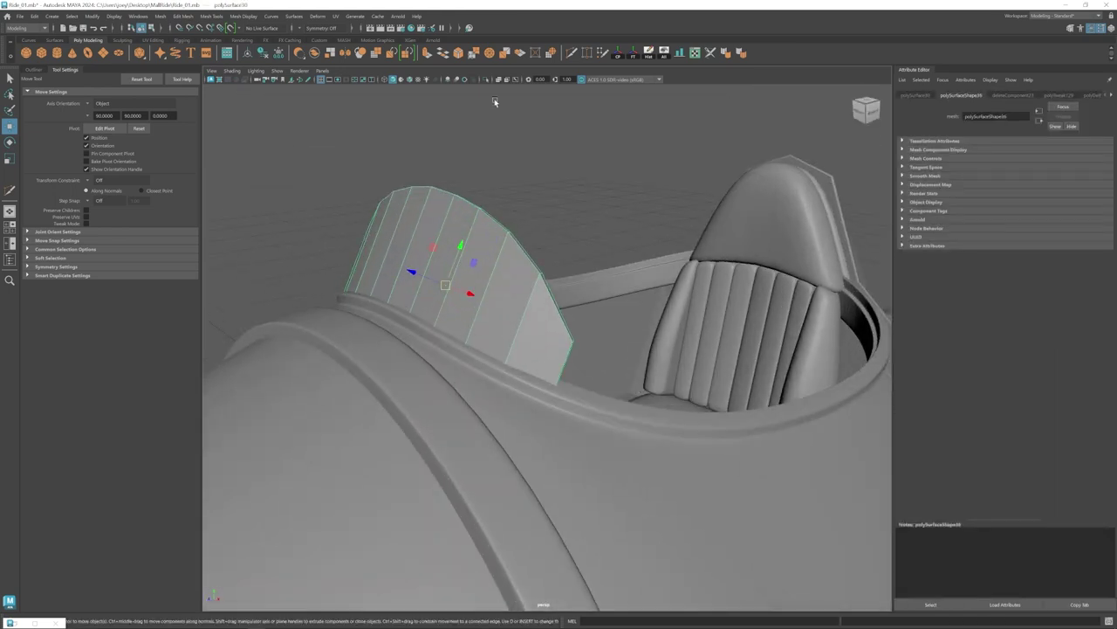
left_click(572, 53)
key("w")
left_click(444, 319, "ctrl")
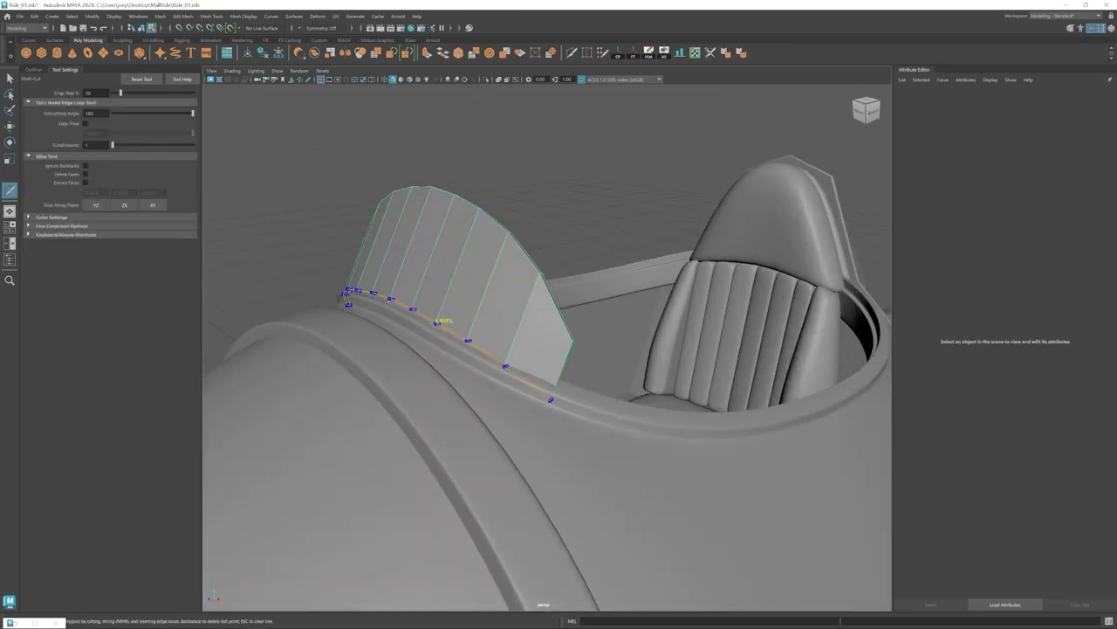
key("w")
Set the transform constraint to Edge Slide for adjusting the windshield's bottom edge loop.
left_click(1112, 28)
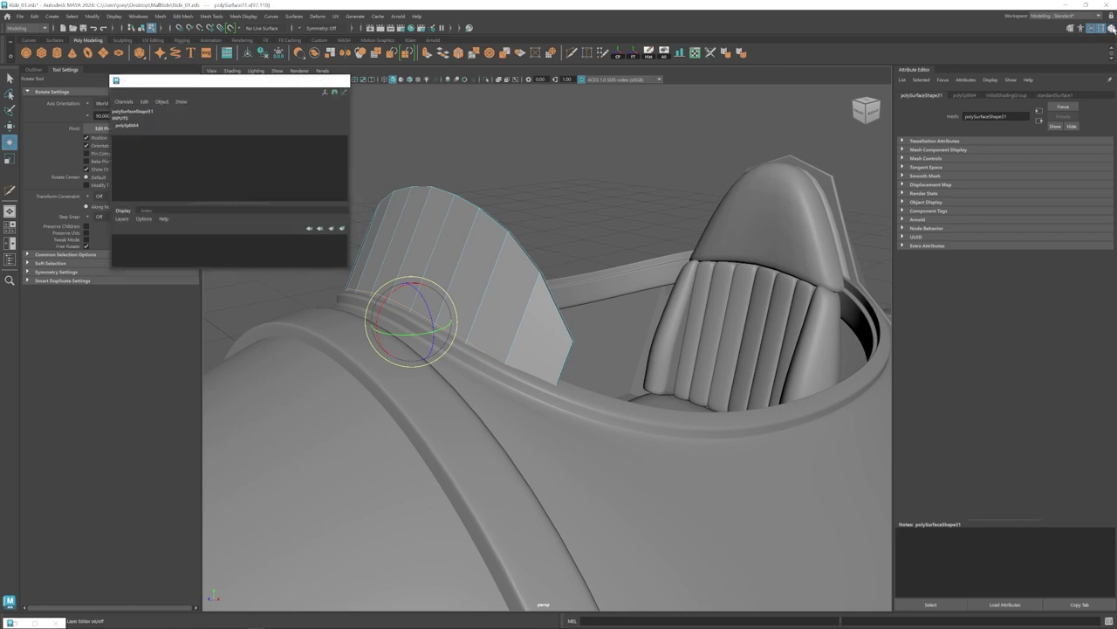
left_click(1112, 29)
left_click(1072, 29)
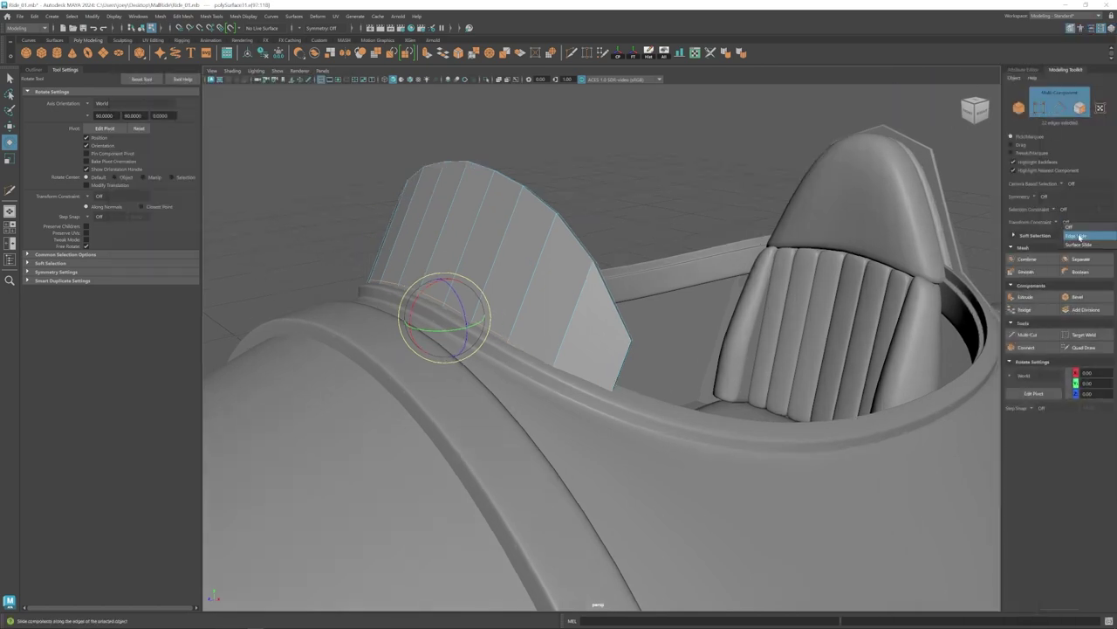
Extract the narrow strip of faces along the windshield's bottom edge as a separate piece.
key("F11")
left_click(493, 332)
double_click(522, 347, "shift")
left_click(182, 17)
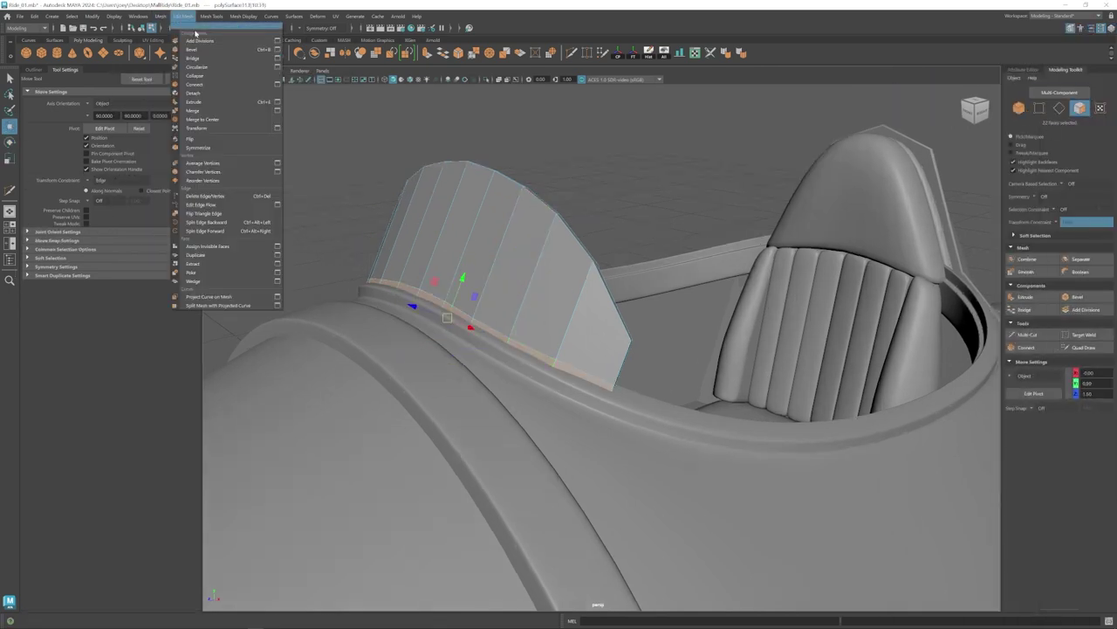
left_click(196, 264)
key("q")
left_click(490, 242)
key("ctrl+shift+i")
key("ctrl+z")
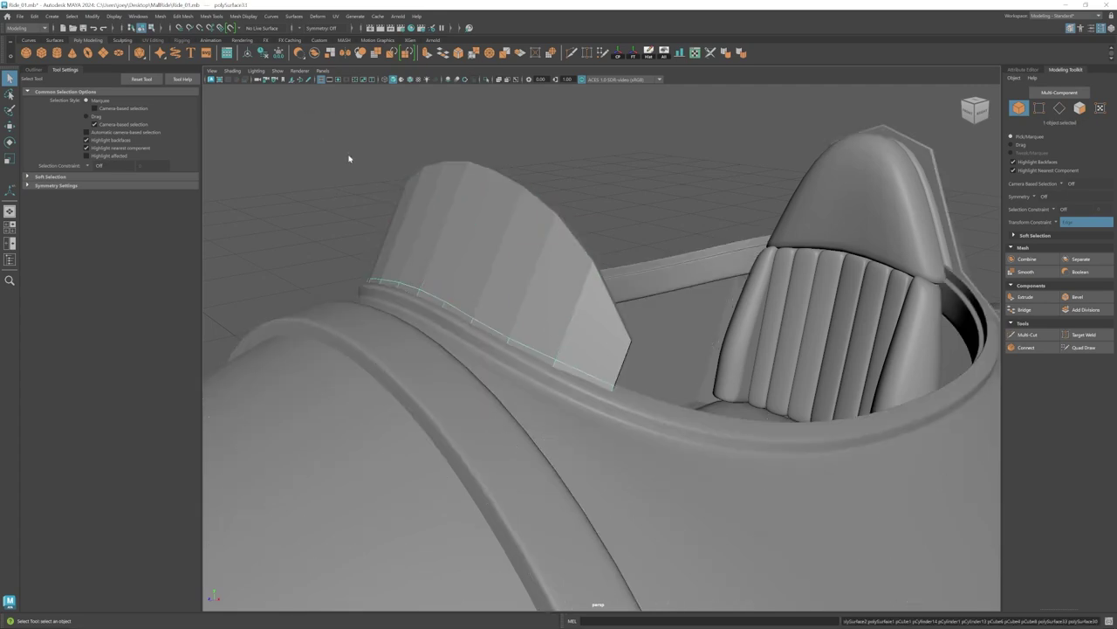
Thicken the extracted strip's faces outward to form a trim along the windshield's base.
key("ctrl+a")
left_click_drag(664, 327, 396, 341, "alt")
right_click_drag(396, 341, 481, 376, "alt")
key("w")
left_click(475, 381)
left_click_drag(651, 427, 542, 445, "alt")
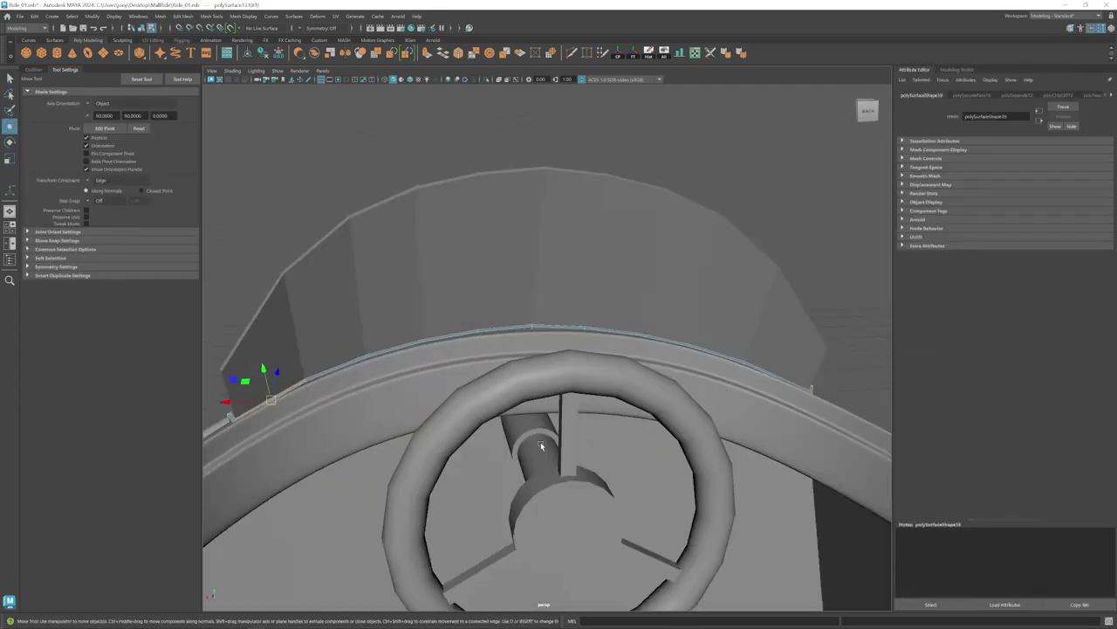
left_click(810, 393, "shift")
left_click_drag(419, 427, 573, 389, "alt")
key("ctrl+z")
left_click_drag(498, 323, 548, 319)
key("ctrl+a")
left_click_drag(616, 342, 642, 371, "alt")
right_click_drag(616, 374, 544, 382, "alt")
Scale and adjust the edges at the end of the windshield's base trim.
left_click_drag(544, 381, 598, 385, "alt")
right_click_drag(598, 384, 630, 356)
left_click(616, 393)
left_click_drag(630, 367, 660, 428, "alt")
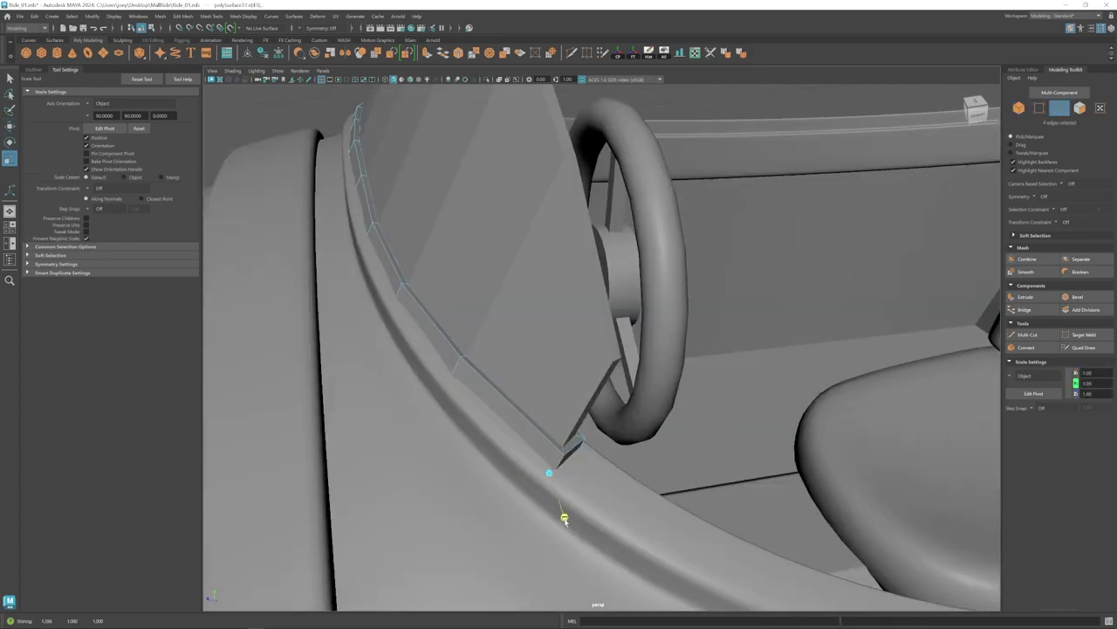
left_click_drag(564, 520, 560, 503)
left_click_drag(560, 488, 524, 384, "alt")
left_click_drag(721, 311, 712, 303)
left_click_drag(646, 367, 531, 436, "alt")
left_click_drag(532, 445, 646, 393, "alt")
Apply Edit Edge Flow to the windshield trim's edge loop and bevel its edges.
double_click(704, 376)
key("w")
left_click_drag(716, 379, 646, 349, "alt")
left_click(183, 16)
left_click(206, 206)
left_click_drag(584, 382, 608, 379, "alt")
left_click(183, 16)
left_click(196, 42)
Save the rocket ride scene.
left_click(1023, 70)
key("q")
scroll(530, 376, "down", 10)
scroll(597, 361, "down", 6)
key("ctrl+s")
scroll(579, 446, "down", 2)
scroll(593, 431, "up", 4)
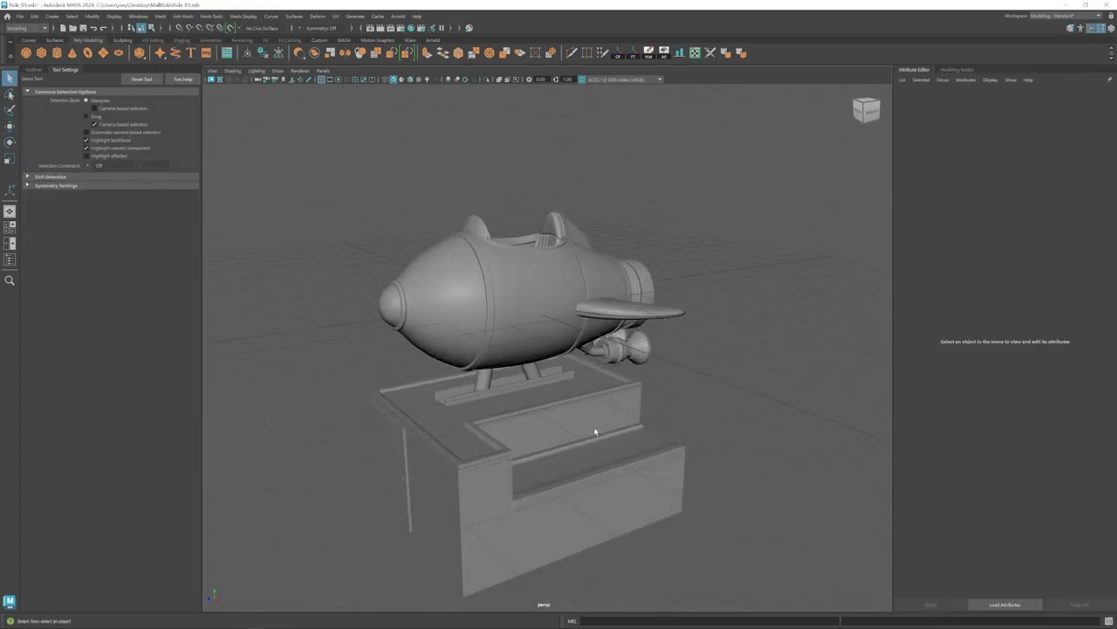
Create a polygon cylinder and place it at the front of the base, over the access panel.
left_click_drag(594, 431, 665, 409, "alt")
left_click_drag(669, 406, 536, 523)
left_click_drag(631, 455, 579, 442, "alt")
key("ctrl+g")
key("w")
key("r")
left_click_drag(478, 416, 568, 408, "alt")
left_click_drag(568, 410, 534, 421, "alt")
left_click(476, 454)
left_click_drag(476, 454, 508, 447, "alt")
scroll(497, 454, "up", 5)
middle_click_drag(462, 498, 498, 393, "alt")
key("r")
left_click_drag(487, 391, 484, 392)
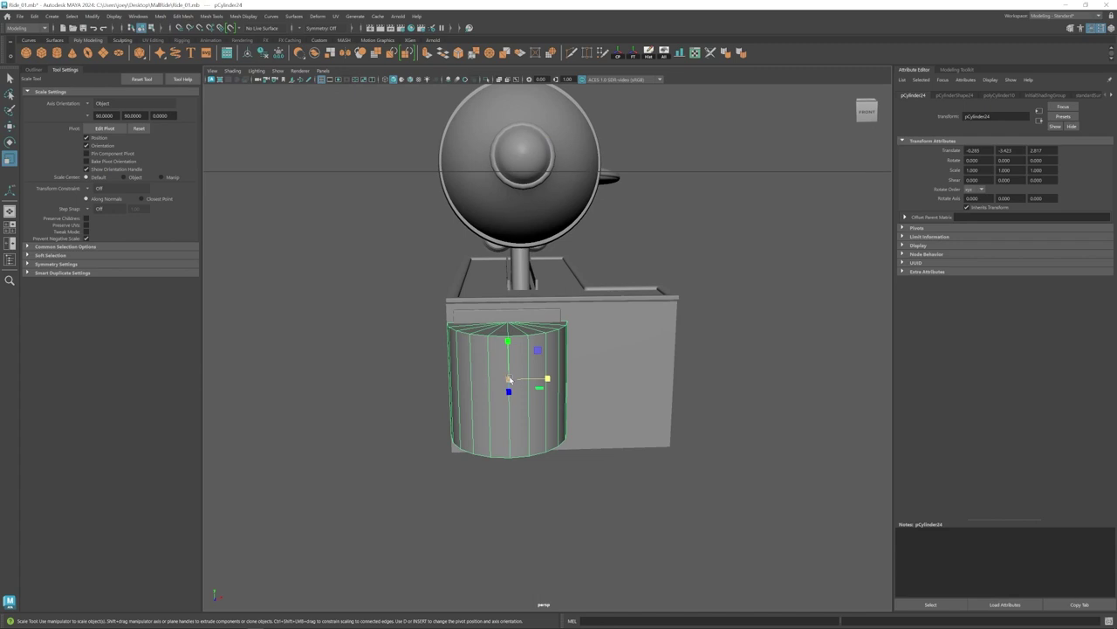
Shrink the cylinder into a thin vertical hinge and position it on the upper part of the access panel's side gap.
left_click_drag(511, 379, 443, 381)
left_click_drag(628, 384, 579, 421, "alt")
middle_click_drag(489, 471, 476, 366, "alt")
scroll(507, 349, "up", 5)
left_click_drag(477, 366, 533, 358, "alt")
left_click_drag(533, 240, 568, 188)
key("w")
left_click_drag(611, 302, 419, 323)
left_click_drag(576, 321, 489, 356)
key("r")
key("f")
key("w")
left_click_drag(593, 365, 578, 362)
Bevel the edge loops around the hinge cylinder's top and bottom caps to round both ends.
left_click_drag(578, 362, 527, 353, "alt")
right_click_drag(534, 349, 535, 307)
left_click(535, 305)
left_click_drag(529, 304, 539, 432, "alt")
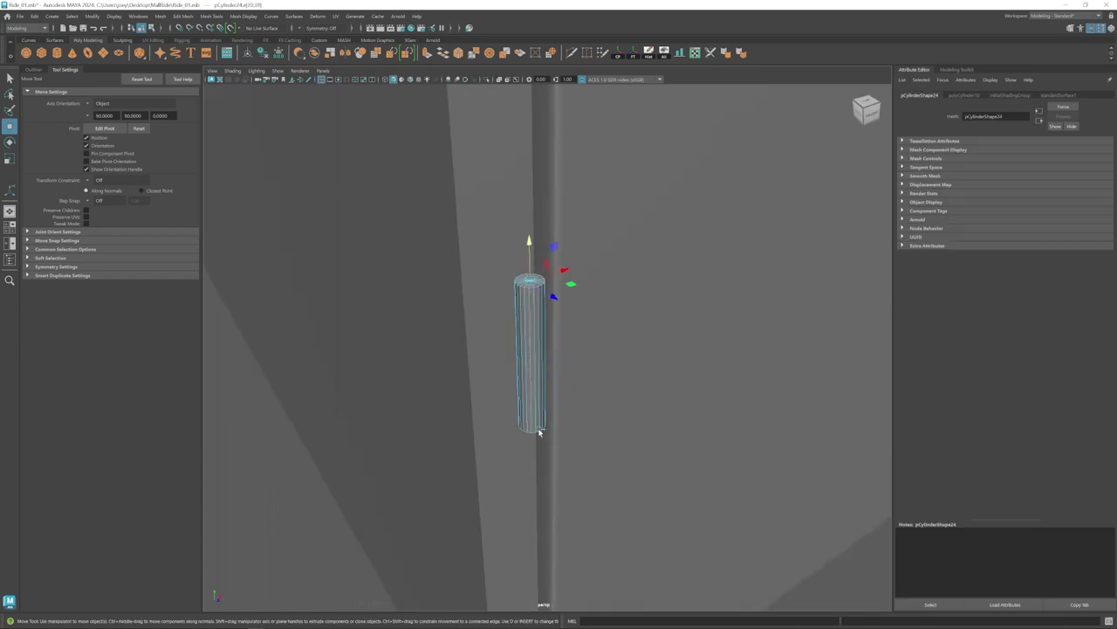
double_click(528, 294)
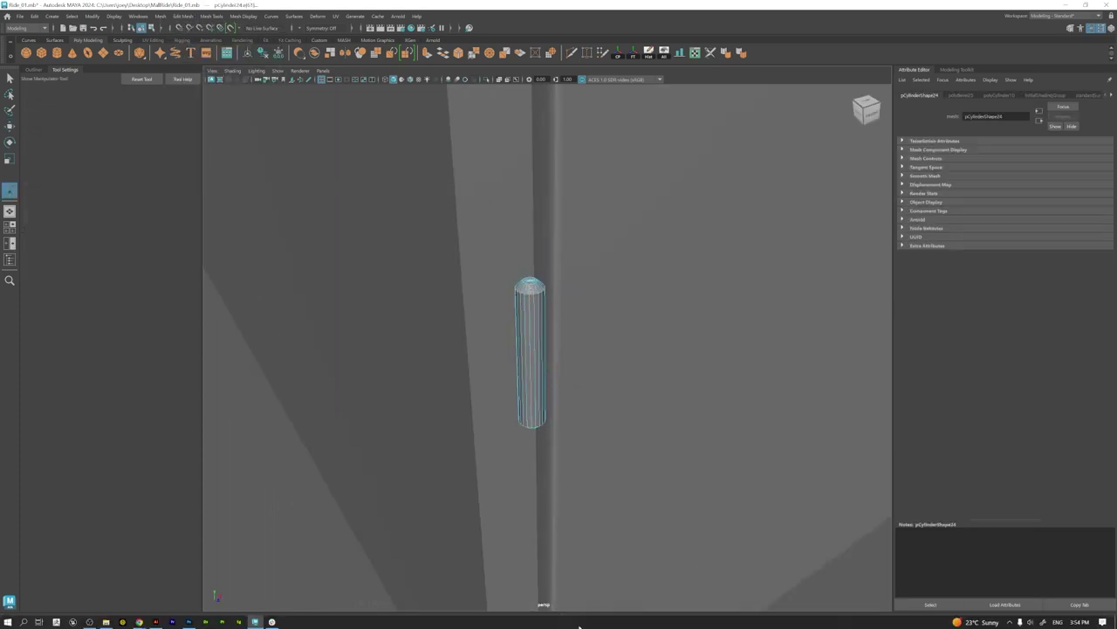
left_click_drag(474, 420, 480, 293, "alt")
double_click(529, 414, "shift")
left_click(182, 17)
left_click(188, 43)
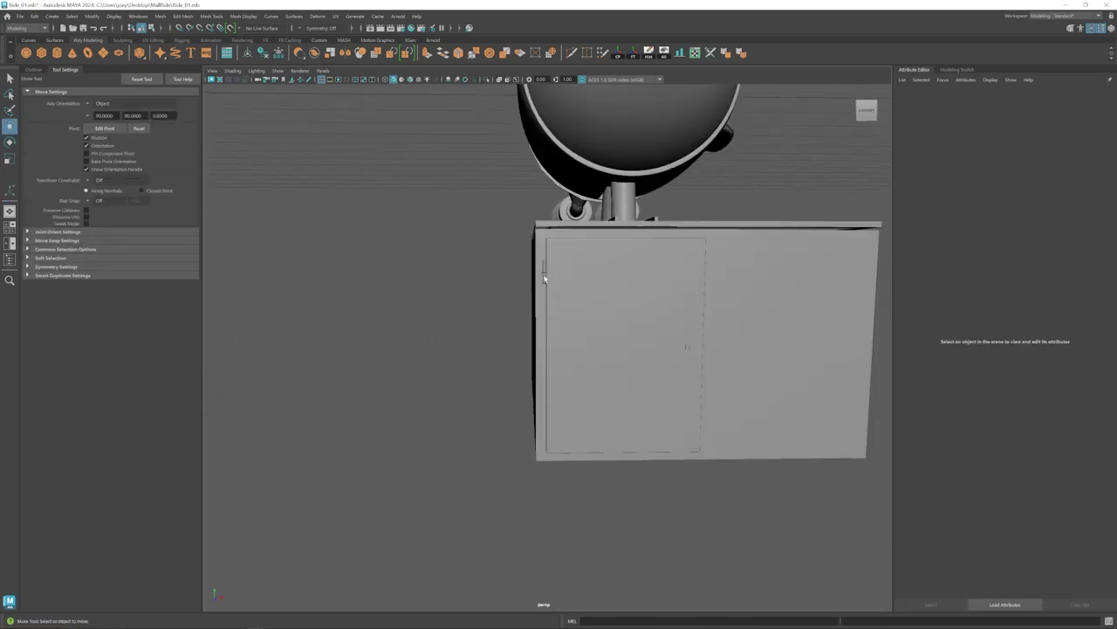
Insert horizontal edge loops across the body of the hinge cylinder.
left_click(211, 16)
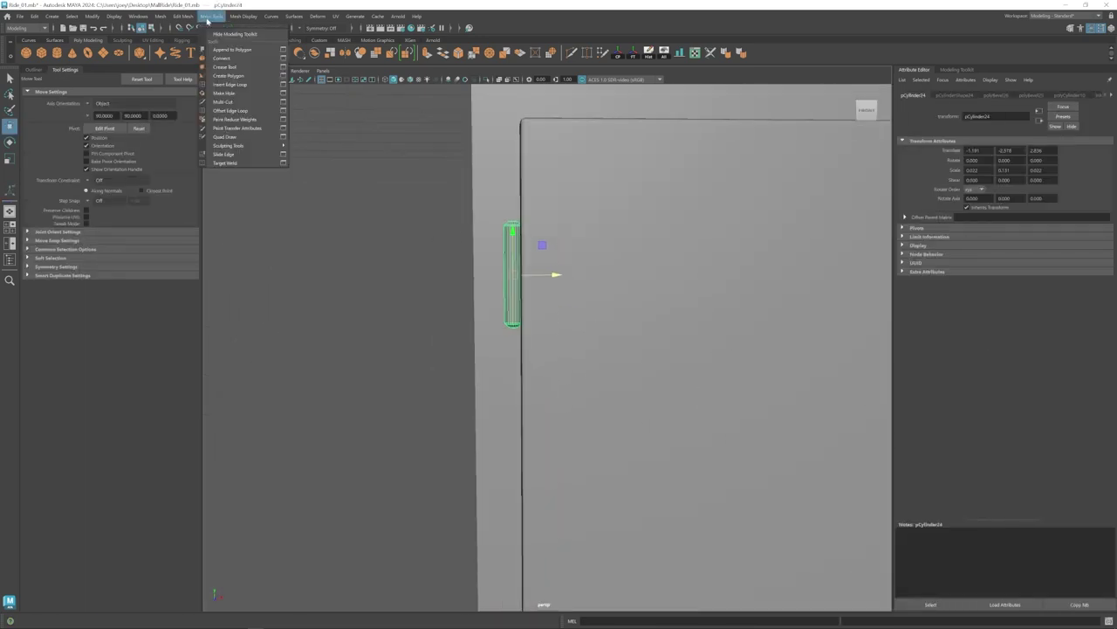
left_click(229, 85)
left_click(515, 274)
key("w")
Bevel the hinge's horizontal edge loops into narrow bands, then extrude and scale those bands.
left_click(182, 16)
left_click(188, 44)
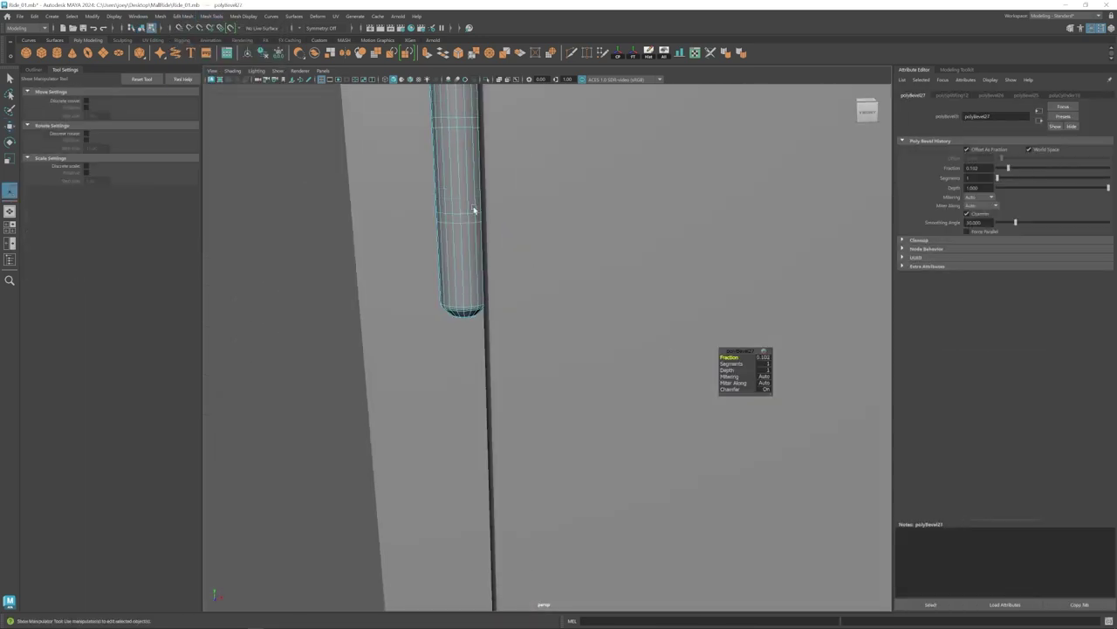
key("ctrl+e")
key("r")
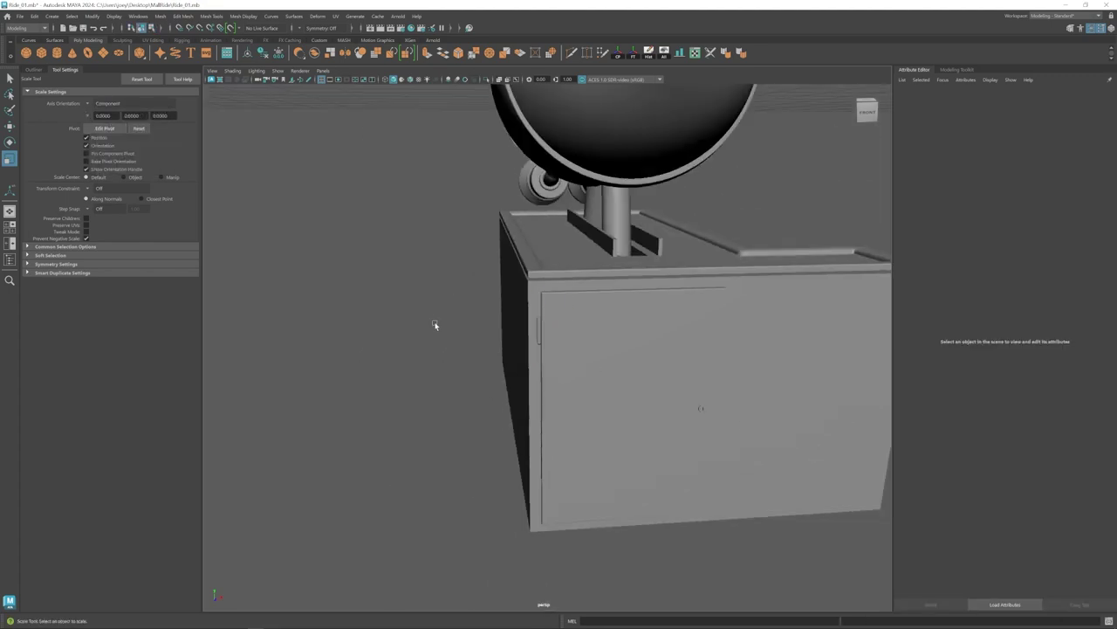
Merge the stepped base's vertices and isolate the base in the view.
left_click(570, 326)
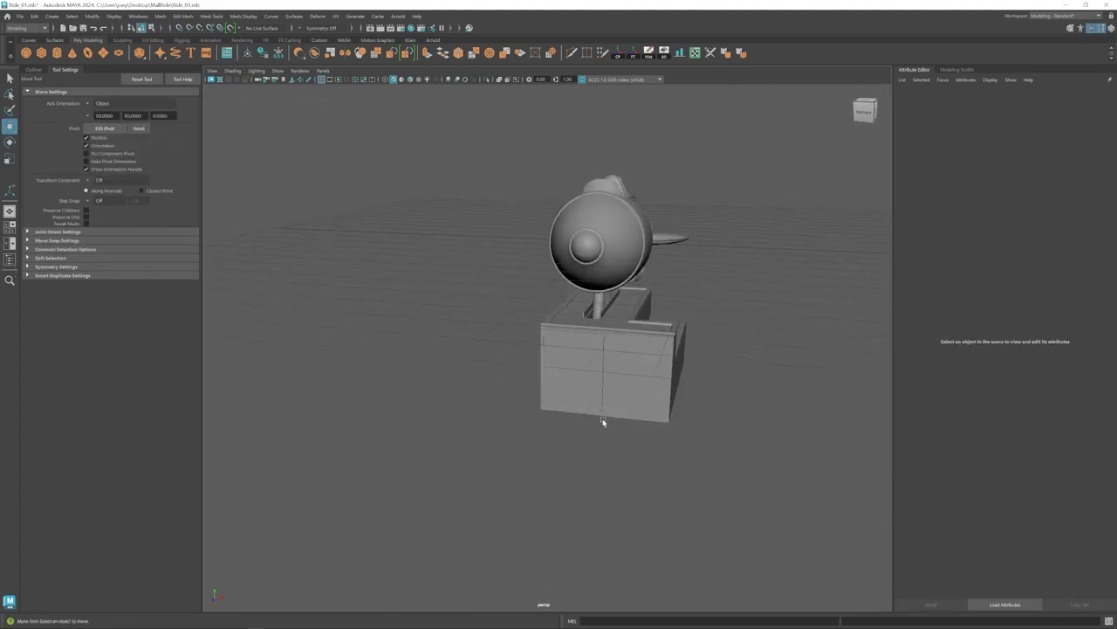
left_click(632, 407)
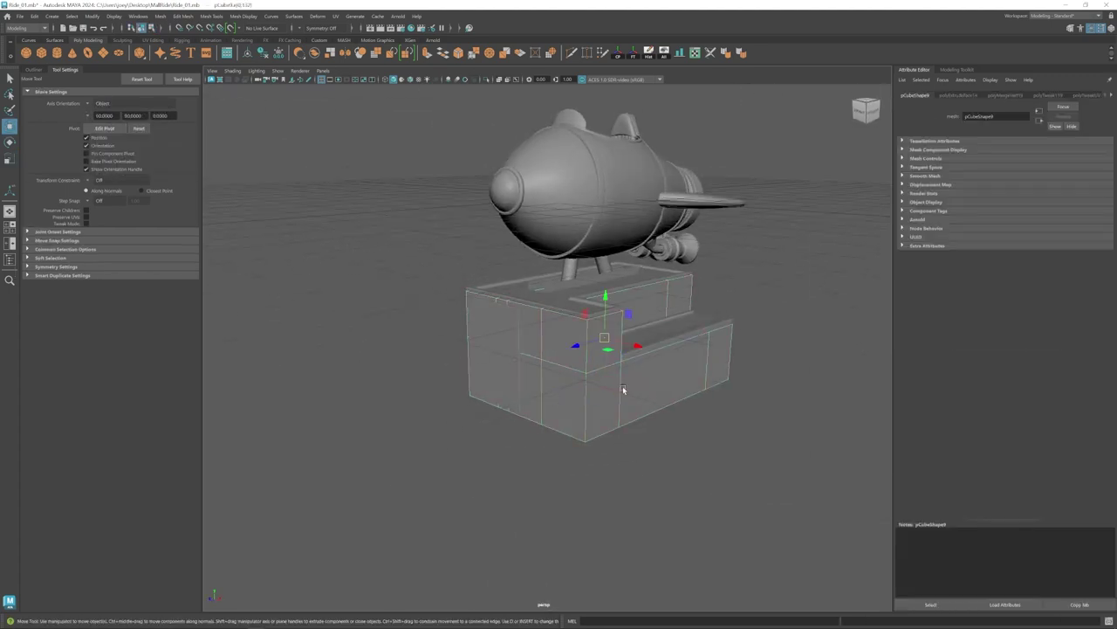
left_click_drag(623, 389, 594, 412, "alt")
right_click(735, 369)
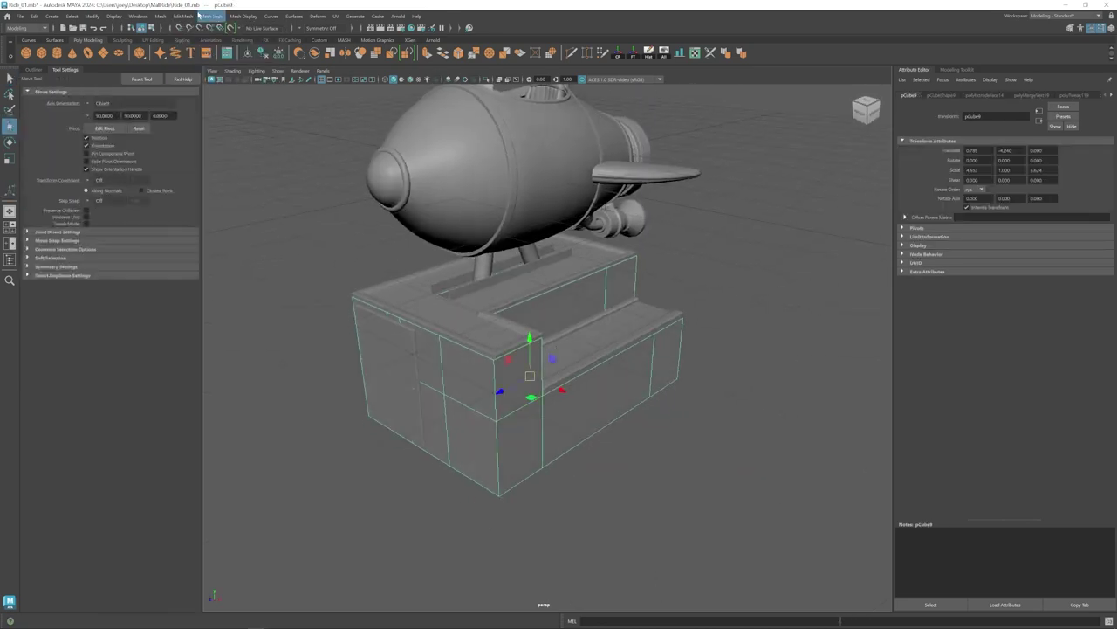
left_click(184, 17)
left_click(188, 110)
left_click(185, 15)
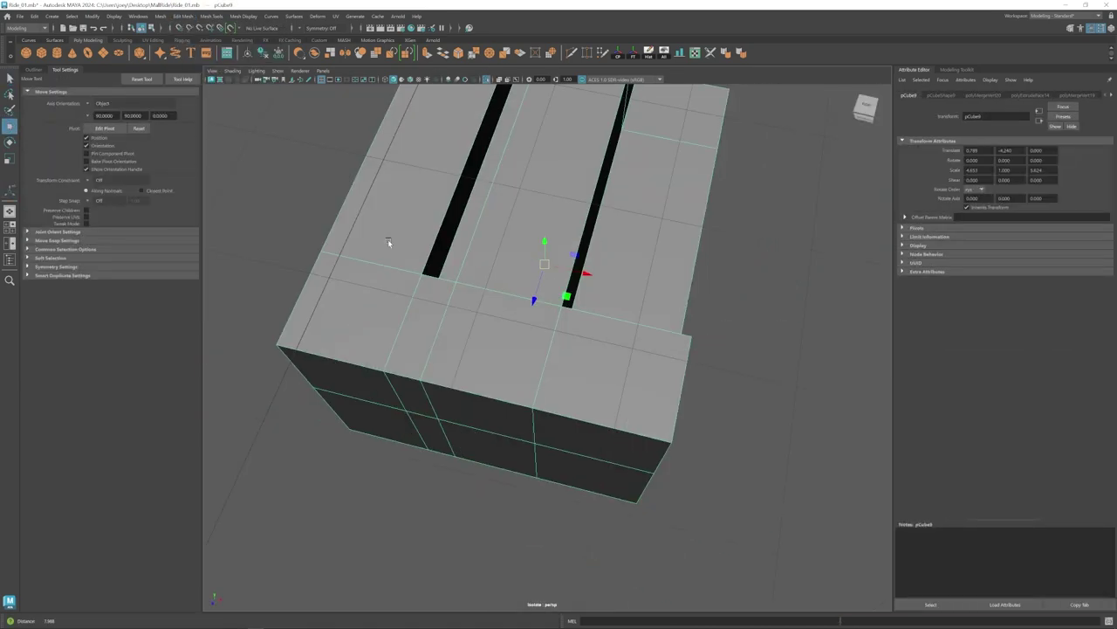
Insert a Multi-Cut edge loop close to the isolated base's front edge.
left_click_drag(388, 243, 619, 311, "alt")
key("ctrl+F10")
scroll(546, 301, "up", 3)
key("ctrl+shift+x")
left_click(542, 348, "ctrl")
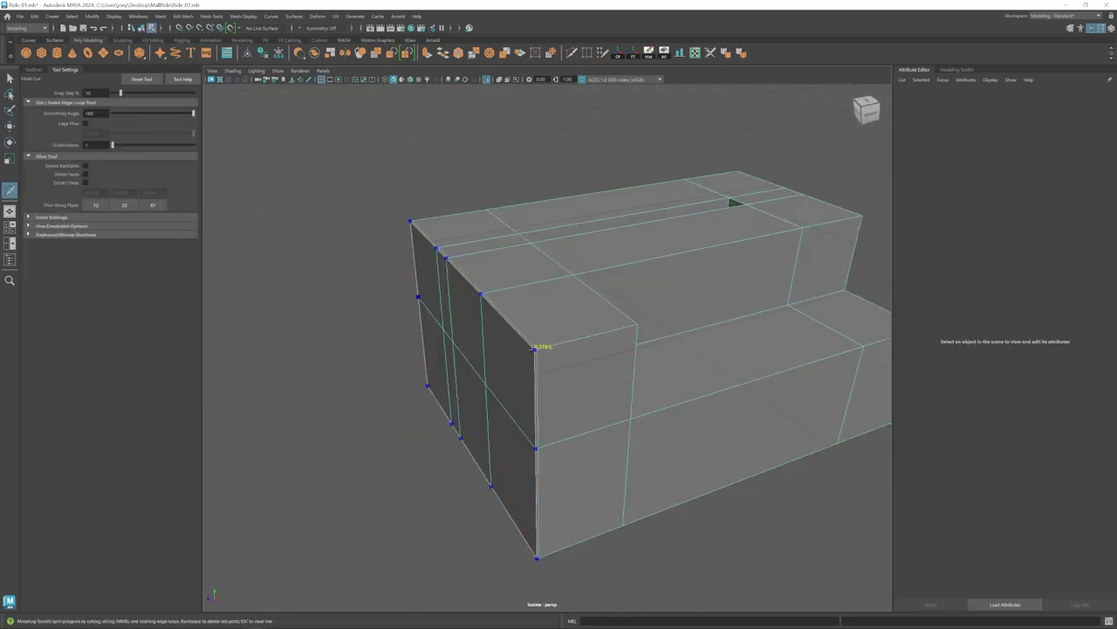
Insert Multi-Cut support edge loops close to the base's outer edges and beside the end of the narrow top slot.
left_click_drag(541, 348, 462, 316, "alt")
left_click(505, 264, "ctrl")
left_click_drag(505, 265, 611, 321, "alt")
left_click(478, 315, "ctrl")
left_click_drag(478, 315, 678, 387, "alt")
scroll(678, 387, "down", 1)
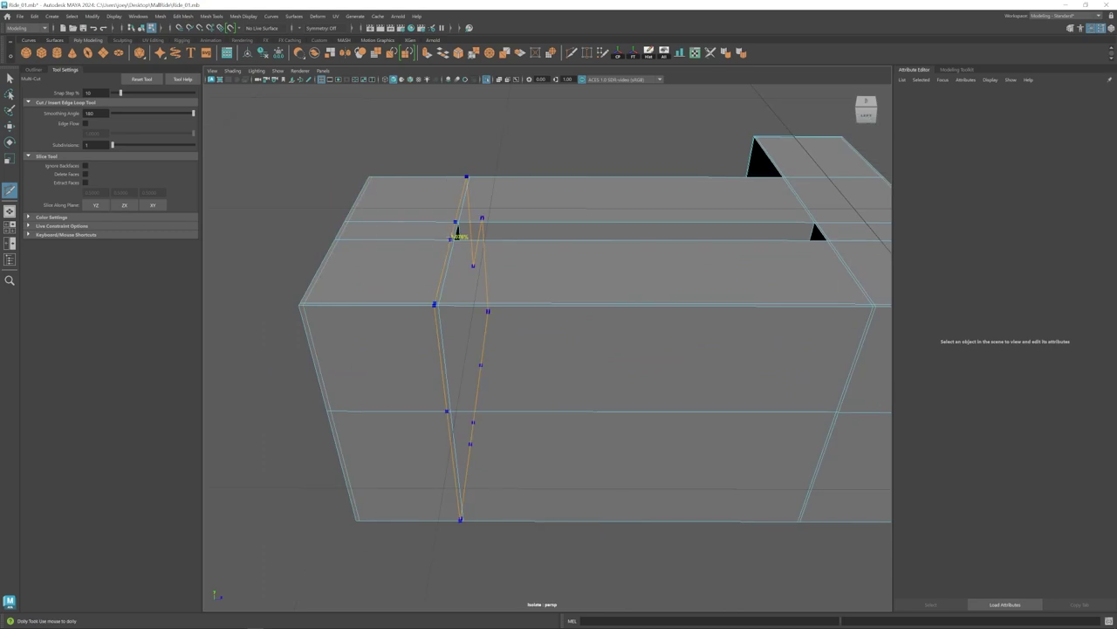
left_click(459, 230, "ctrl")
Add further Multi-Cut support loops beside the remaining corners of the base's steps and recessed areas.
middle_click_drag(825, 237, 650, 258, "alt")
left_click(277, 325, "ctrl")
left_click(474, 299)
mouse_move(277, 325)
left_mouse_down("alt")
mouse_move(468, 322)
mouse_move(541, 352)
mouse_move(365, 424)
mouse_move(362, 384)
left_mouse_up("alt")
left_click(352, 190, "ctrl")
left_click_drag(794, 262, 577, 321, "alt")
left_click(462, 330, "ctrl")
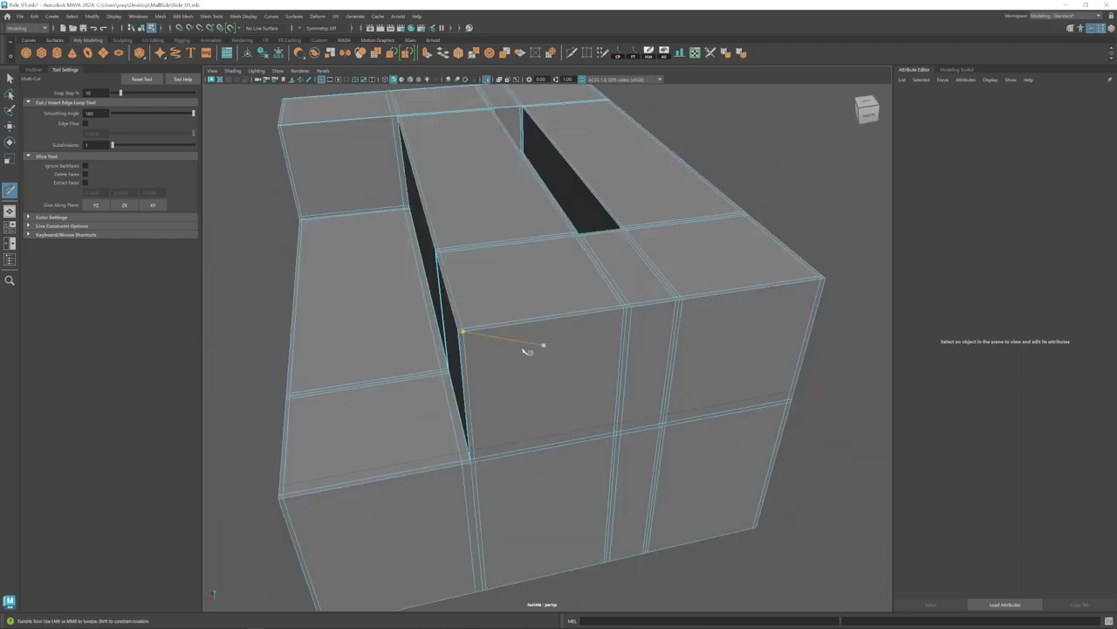
left_click_drag(528, 350, 611, 323, "alt")
left_click(400, 482, "ctrl")
left_click_drag(472, 452, 599, 332, "alt")
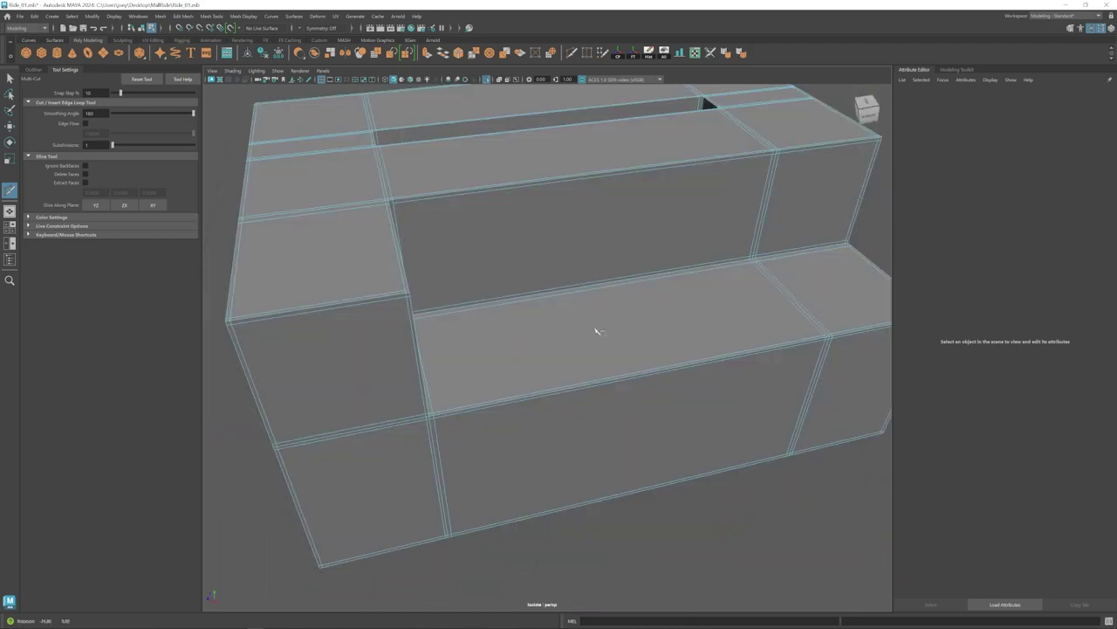
Try to move the narrow face strip at the recess corner of the base, and undo the move.
key("w")
right_click_drag(436, 456, 482, 387, "alt")
left_click_drag(482, 387, 437, 384, "alt")
right_click_drag(437, 384, 518, 50, "alt")
key("F11")
left_click(420, 464)
left_click_drag(408, 494, 405, 499)
key("ctrl+z")
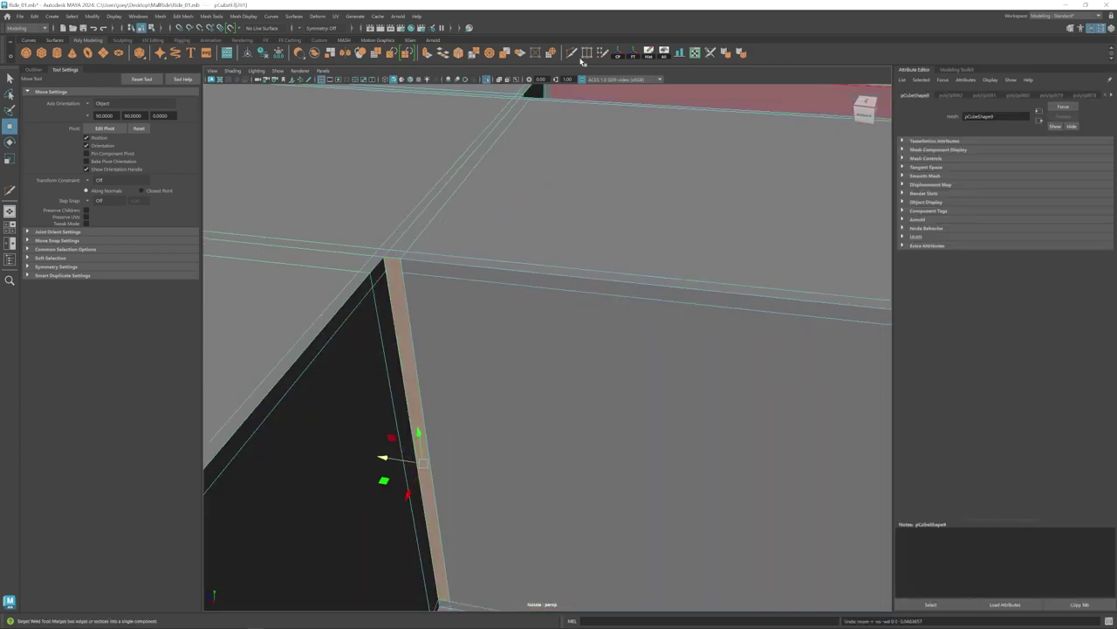
Insert a Multi-Cut edge loop along the inner wall of the base's narrow top slot.
key("w")
right_click_drag(402, 273, 437, 344, "alt")
left_click_drag(437, 344, 480, 270, "alt")
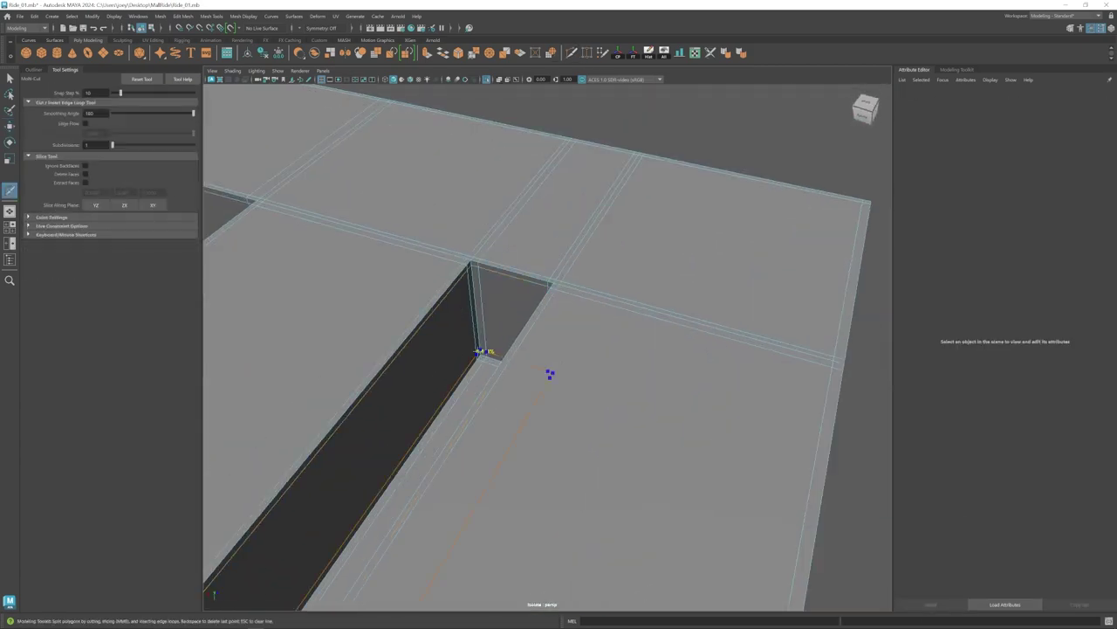
left_click(479, 352, "ctrl")
left_click_drag(478, 352, 543, 345, "alt")
right_click_drag(543, 345, 586, 284, "alt")
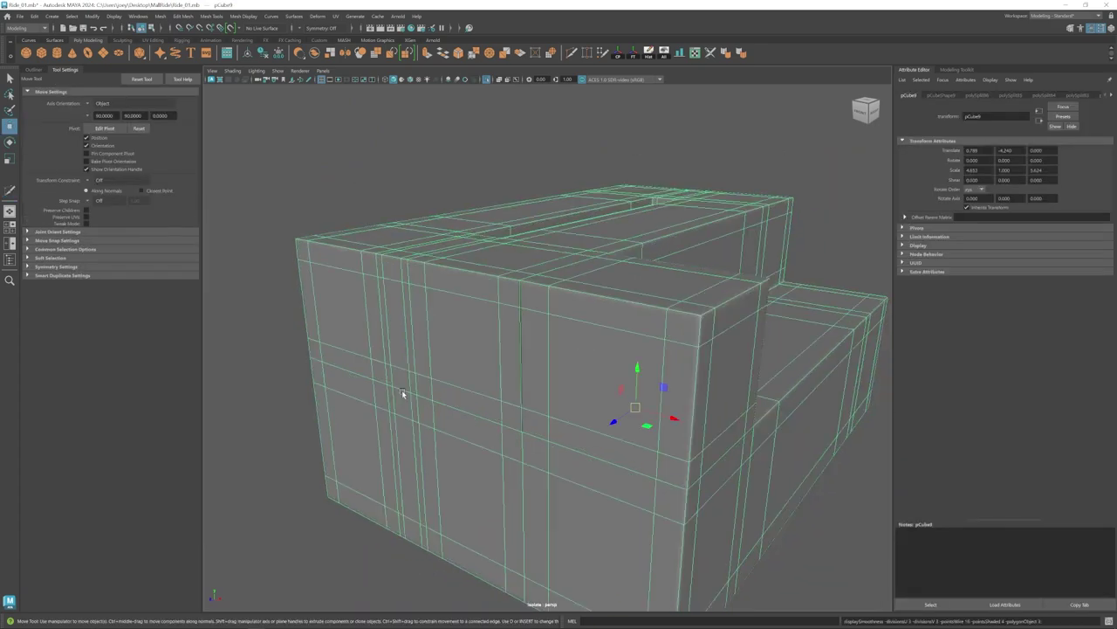
Merge the overlapping components at the base's edges, and select the small face where the support loops cross.
left_click_drag(402, 390, 469, 399, "alt")
scroll(469, 398, "up", 5)
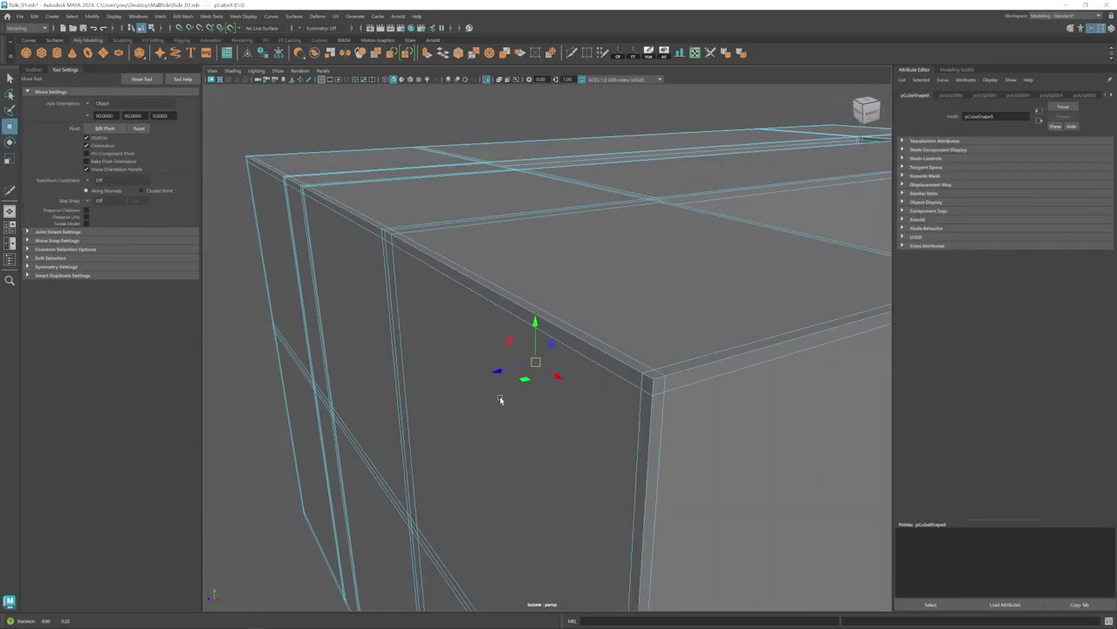
right_click_drag(500, 399, 559, 345, "alt")
right_click_drag(559, 345, 449, 389, "alt")
left_click_drag(448, 390, 521, 446, "alt")
right_click_drag(521, 446, 547, 253, "alt")
right_click_drag(547, 253, 580, 271)
left_click(182, 15)
left_click(200, 113)
key("q")
right_click_drag(502, 281, 508, 328)
left_click(548, 341)
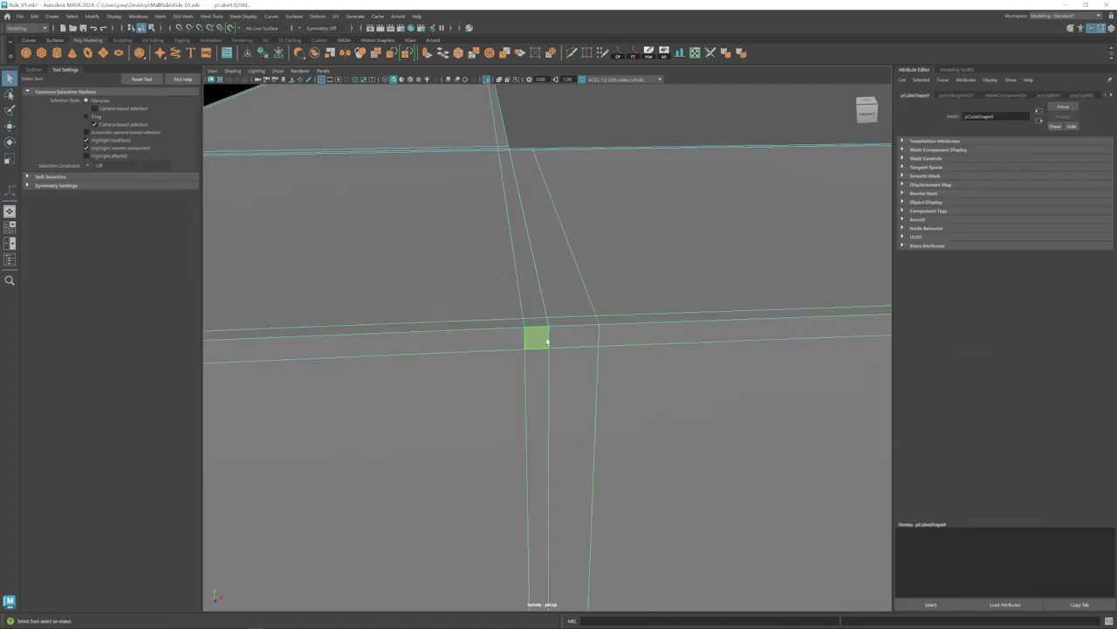
left_click(182, 16)
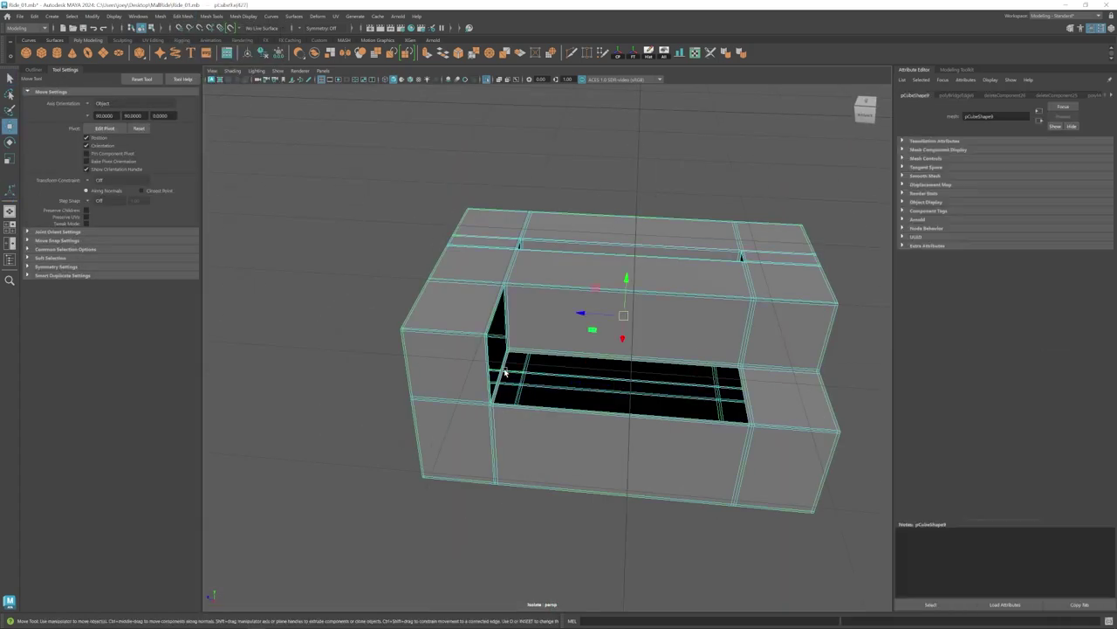
Fill the open tread of the base's lower step, and select the border of the adjoining side opening.
right_click_drag(504, 372, 603, 384, "alt")
middle_click_drag(603, 384, 419, 331, "alt")
double_click(699, 356)
left_click(161, 16)
left_click(177, 85)
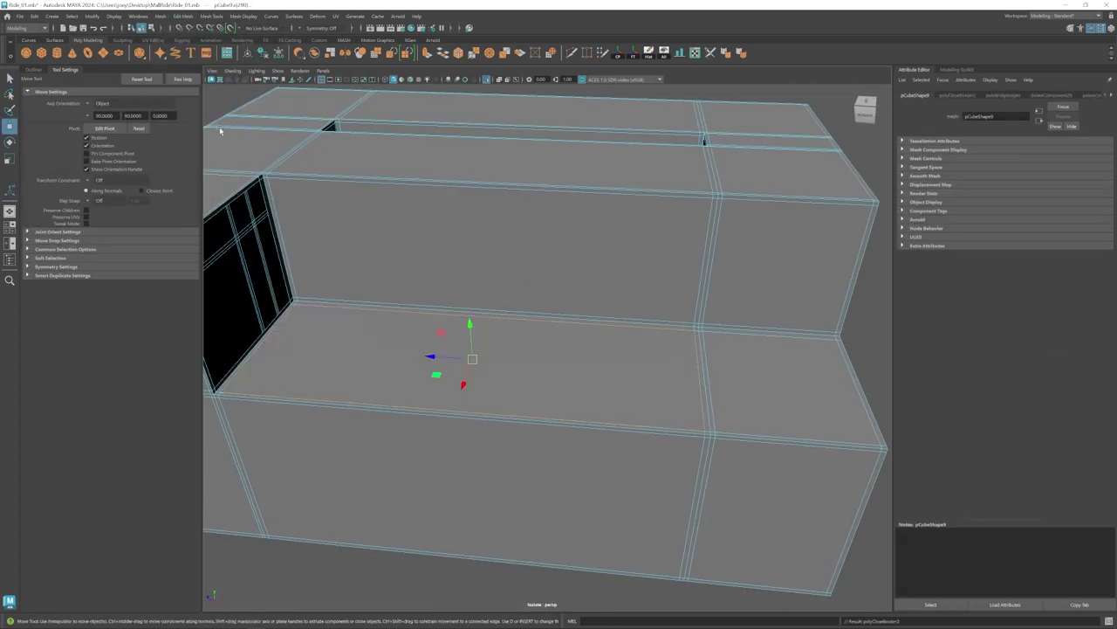
left_click(300, 372)
double_click(280, 253)
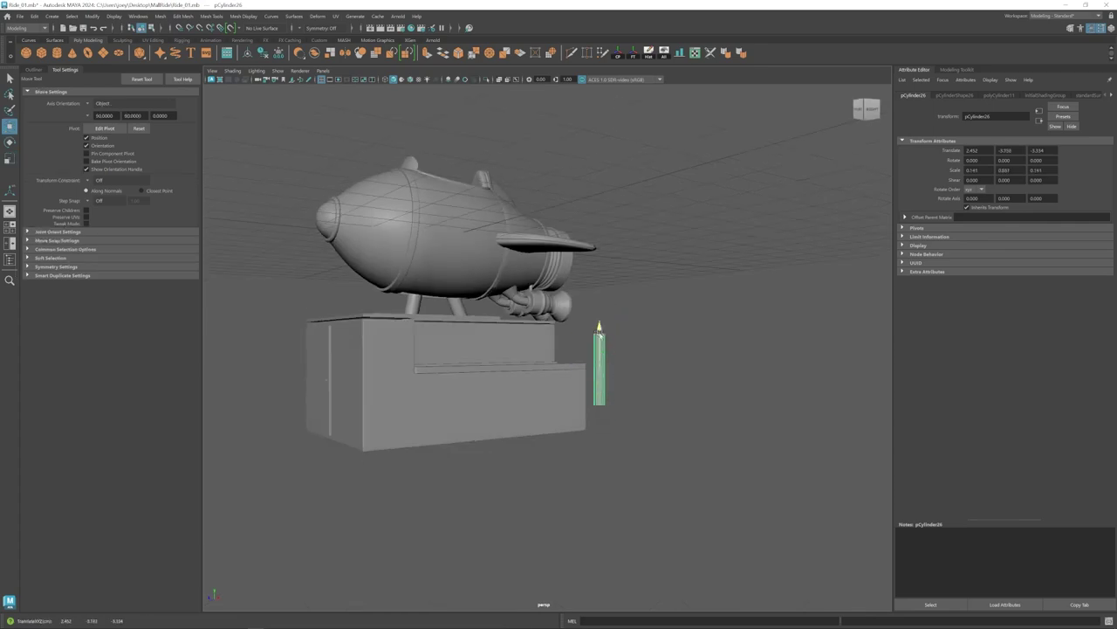
Raise the top vertices of the cylinder beside the base and scale it into a taller, thinner pole.
left_click_drag(591, 399, 583, 400)
left_click_drag(587, 384, 590, 360, "alt")
right_click_drag(591, 357, 582, 355)
left_click_drag(576, 331, 607, 354)
left_click_drag(591, 314, 591, 264)
right_click_drag(592, 349, 611, 327)
key("r")
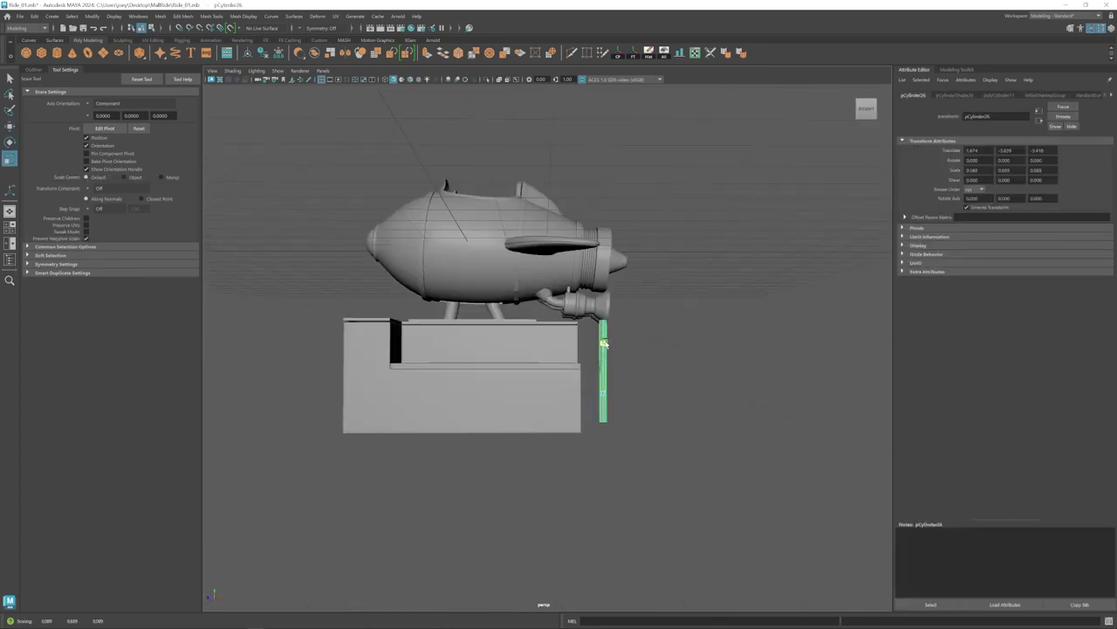
left_click_drag(605, 343, 605, 323)
key("w")
left_click_drag(603, 336, 589, 418, "alt")
left_click(604, 348)
Position the box above the pole and raise its top face to make it taller.
left_click_drag(590, 417, 579, 282, "alt")
left_click_drag(580, 282, 522, 309, "alt")
left_click_drag(522, 309, 522, 333, "alt")
left_click_drag(524, 303, 554, 301)
right_click_drag(593, 304, 593, 337)
left_click(601, 270)
left_click_drag(596, 229, 596, 202)
left_click(631, 287)
left_click_drag(631, 287, 527, 330, "alt")
left_click_drag(522, 331, 600, 292)
right_click_drag(600, 292, 630, 266)
left_click(582, 371)
Move the pole sideways so that it stands beneath the box.
left_click_drag(636, 344, 515, 452, "alt")
left_click_drag(516, 452, 550, 402, "alt")
left_click_drag(534, 442, 566, 448)
left_click_drag(566, 448, 588, 450, "alt")
left_click_drag(729, 446, 594, 445, "alt")
left_click(664, 415)
Center the pivot of the lower step's tread piece and scale it slightly thinner vertically.
right_click_drag(594, 445, 629, 464, "alt")
left_click(548, 397)
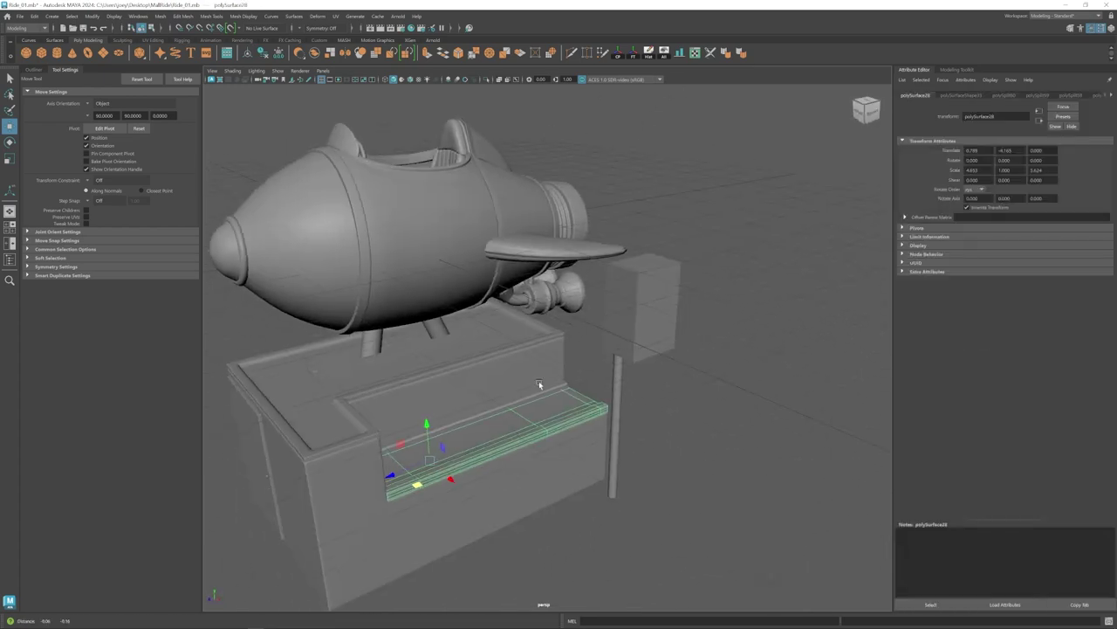
middle_click_drag(539, 380, 614, 274, "alt")
right_click_drag(614, 274, 672, 325, "alt")
middle_click_drag(672, 325, 670, 362, "alt")
right_click_drag(671, 361, 608, 375, "alt")
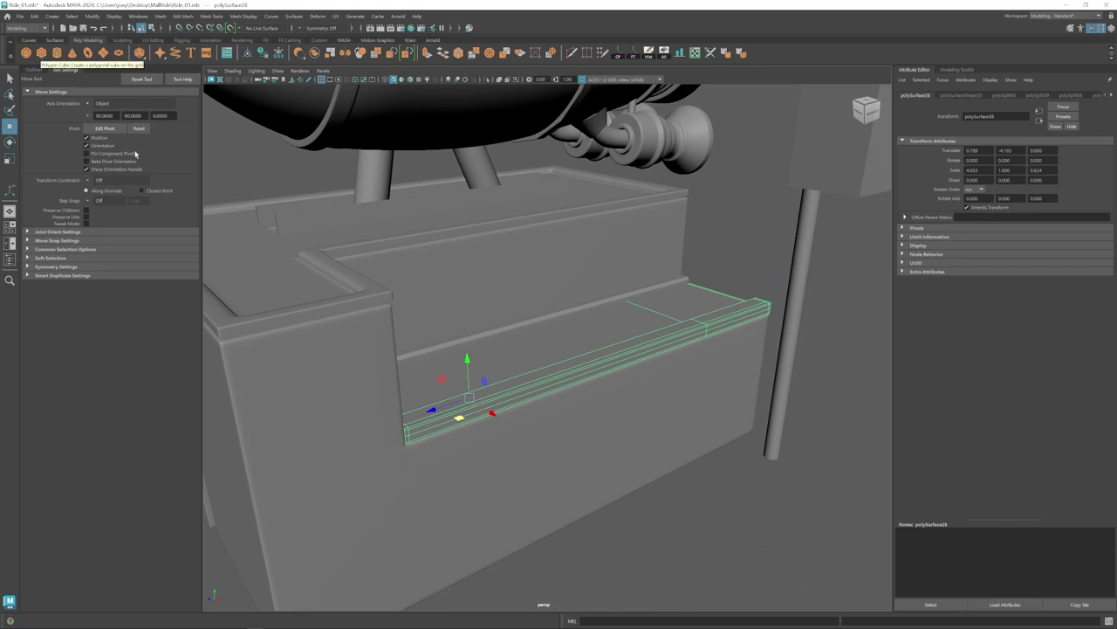
left_click(429, 334)
mouse_move(523, 375)
right_mouse_down("alt")
mouse_move(437, 349)
mouse_move(524, 366)
right_mouse_up("alt")
left_click(618, 53)
key("r")
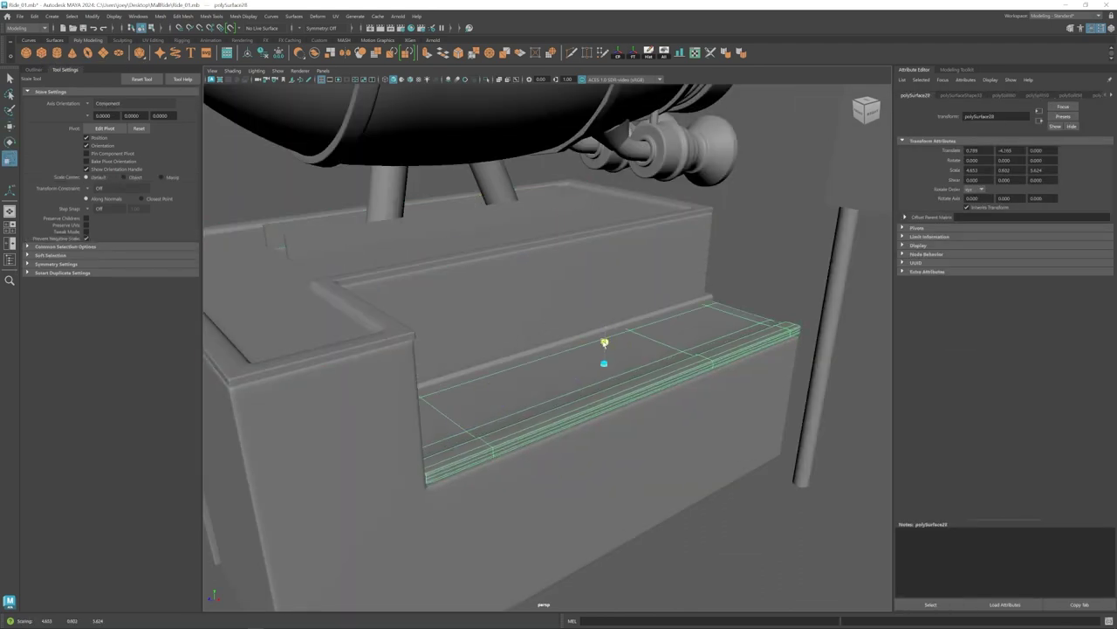
left_click_drag(603, 339, 602, 337)
left_click(604, 329)
Nudge the trim at the rear end of the base's steps into alignment.
right_click_drag(604, 329, 524, 336, "alt")
left_click_drag(524, 336, 623, 327, "alt")
right_click_drag(623, 327, 509, 327, "alt")
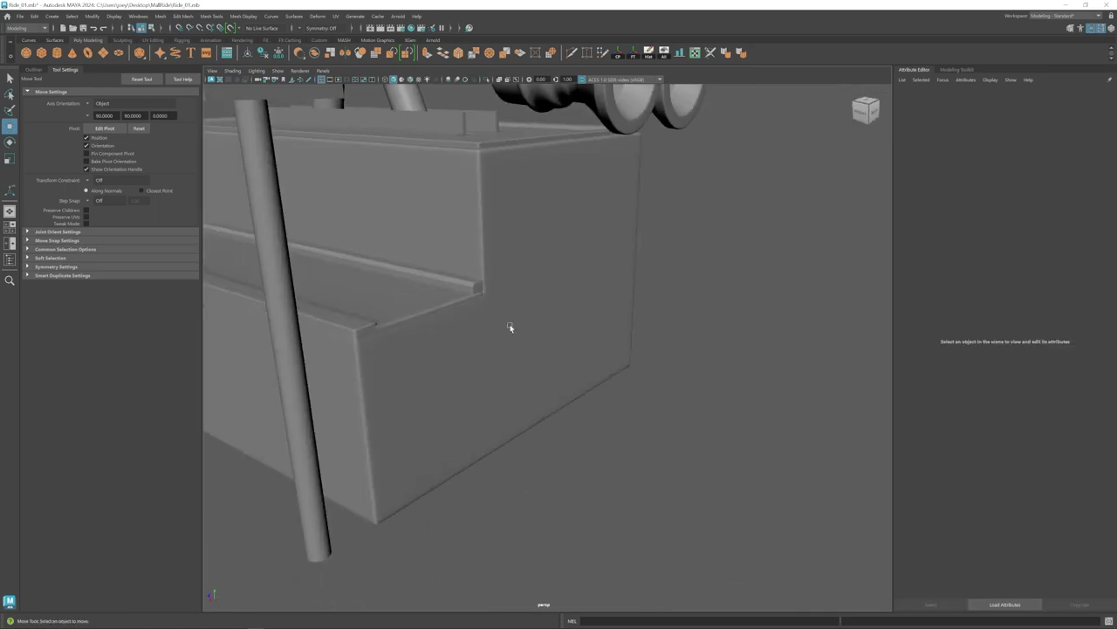
left_click_drag(509, 327, 462, 267)
left_click_drag(447, 285, 449, 285)
right_click_drag(450, 285, 393, 341, "alt")
left_click(458, 358)
Scale the box on the pole wider along its Z axis.
right_click_drag(459, 358, 559, 332, "alt")
left_click(569, 321)
middle_click_drag(574, 324, 581, 346, "alt")
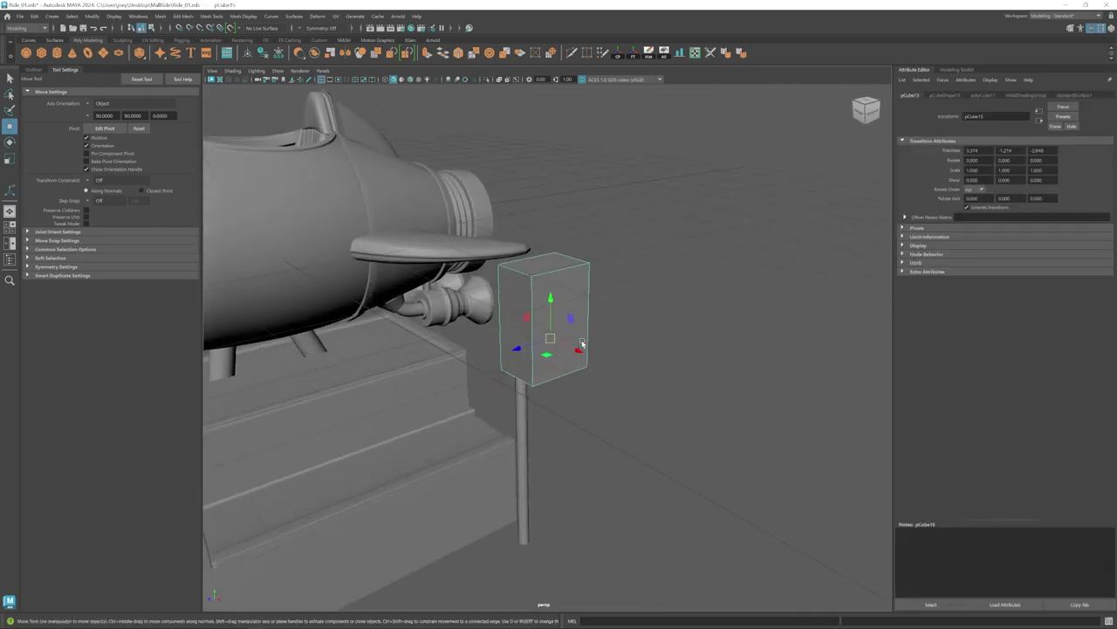
right_click_drag(581, 346, 556, 303, "alt")
middle_click_drag(556, 303, 564, 369, "alt")
key("r")
left_click_drag(529, 428, 523, 431)
key("w")
Select one large side face of the pole-mounted box and delete it.
left_click(182, 16)
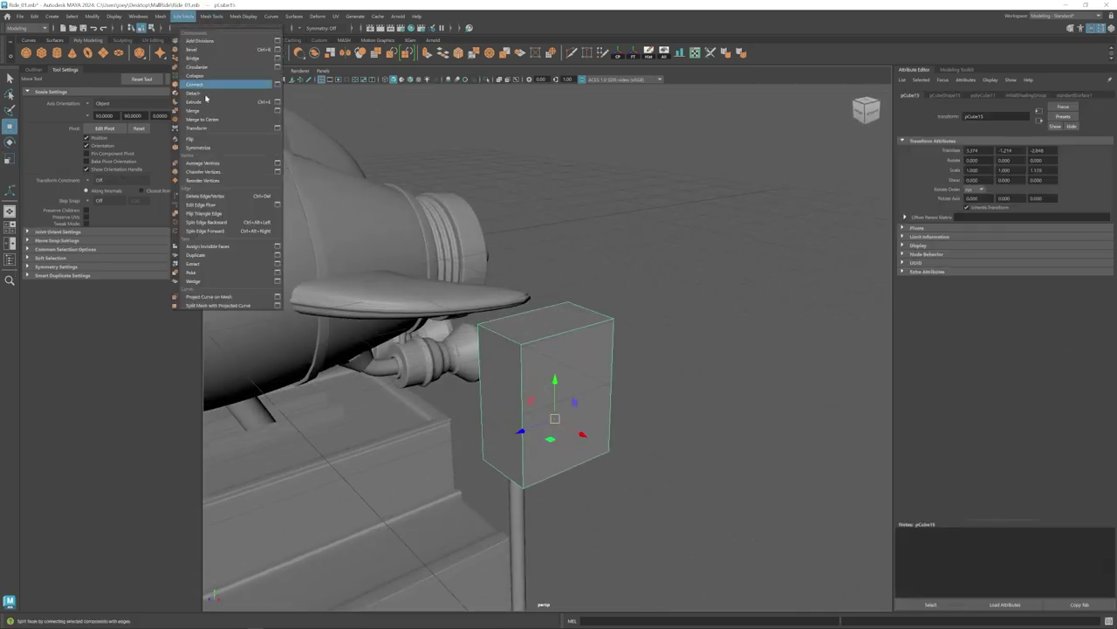
left_click(198, 89)
left_click_drag(508, 338, 583, 386, "alt")
right_click_drag(541, 386, 572, 388, "alt")
middle_click_drag(563, 392, 587, 323, "alt")
right_click_drag(587, 323, 588, 362)
left_click(657, 337)
left_click_drag(534, 271, 586, 210, "alt")
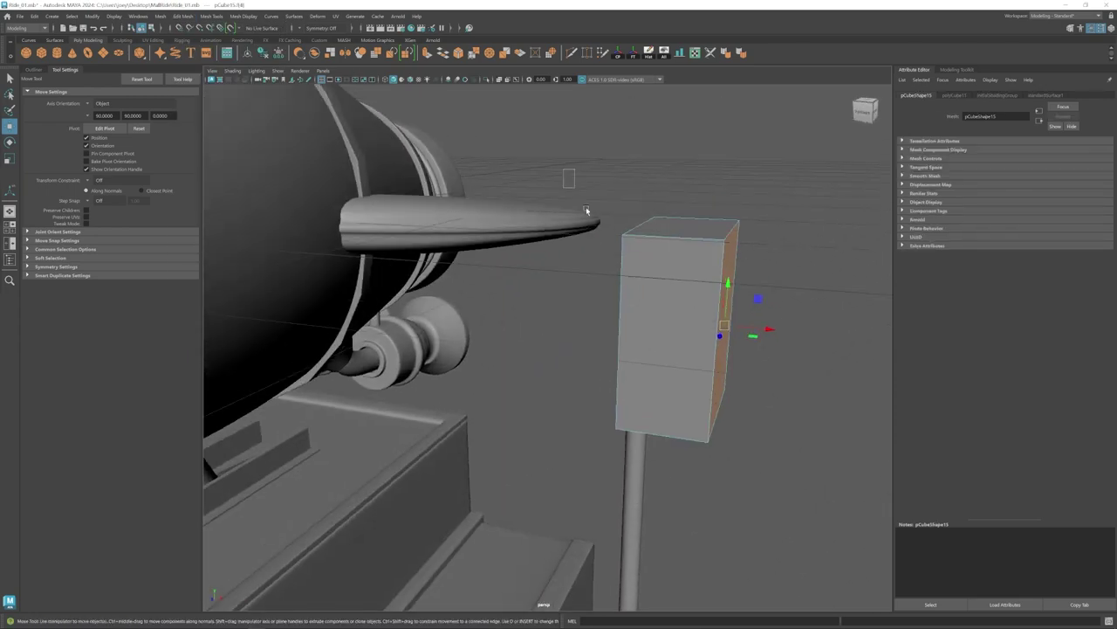
Extrude the box's open border, scale it outward, and extrude it again to form a flange.
double_click(628, 266)
key("ctrl+e")
key("r")
left_click_drag(633, 321, 619, 378)
key("ctrl+e")
key("w")
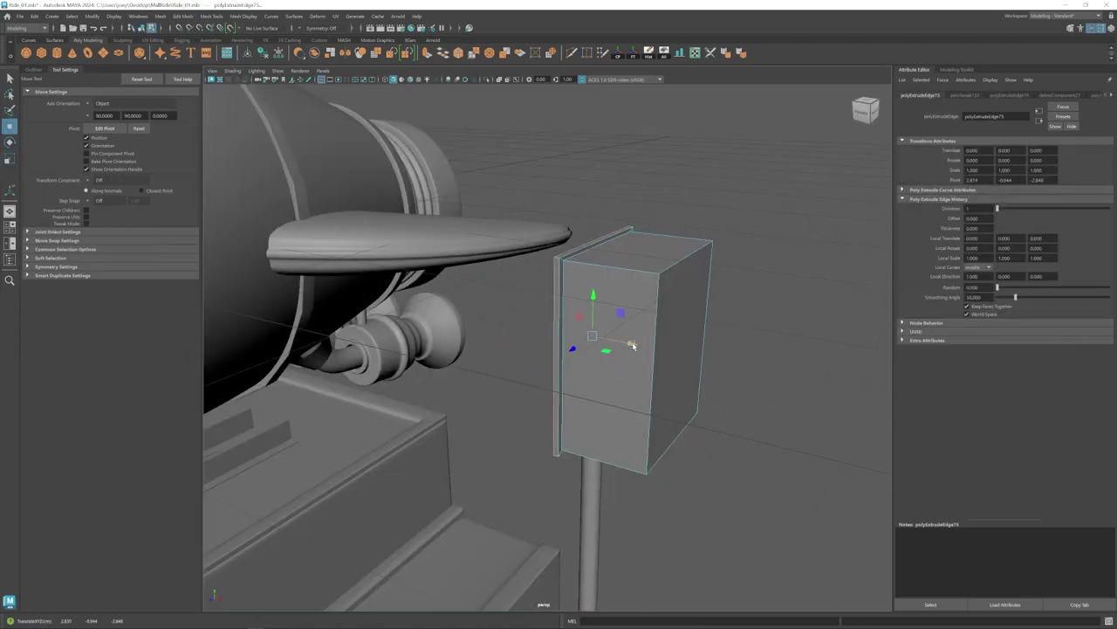
Extrude the flange border once more and close the box's open side with Fill Hole.
key("ctrl+e")
left_click(183, 17)
left_click(183, 17)
key("ctrl+z")
left_click_drag(568, 336, 614, 331, "alt")
key("ctrl+e")
left_click(183, 17)
mouse_move(161, 16)
left_click(184, 84)
key("w")
left_click_drag(668, 272, 578, 303, "alt")
key("1")
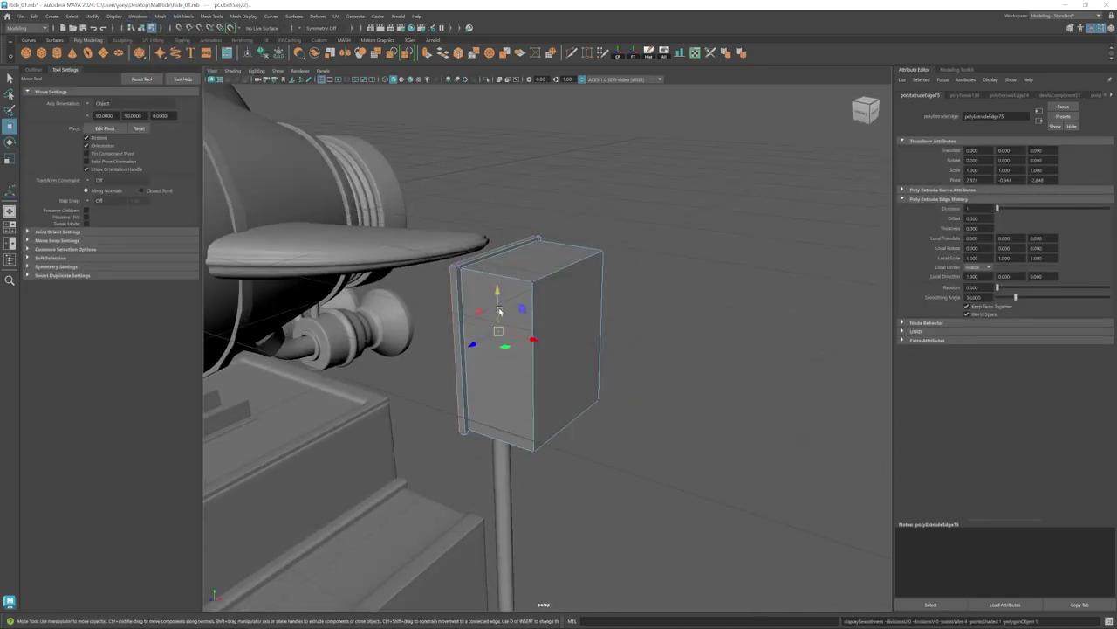
Insert Multi-Cut support edge loops near the box's corners and along its flange.
left_click_drag(500, 312, 487, 330, "alt")
key("ctrl+shift+x")
left_click(490, 306, "ctrl")
left_click(493, 458, "ctrl")
left_click_drag(434, 377, 456, 376, "alt")
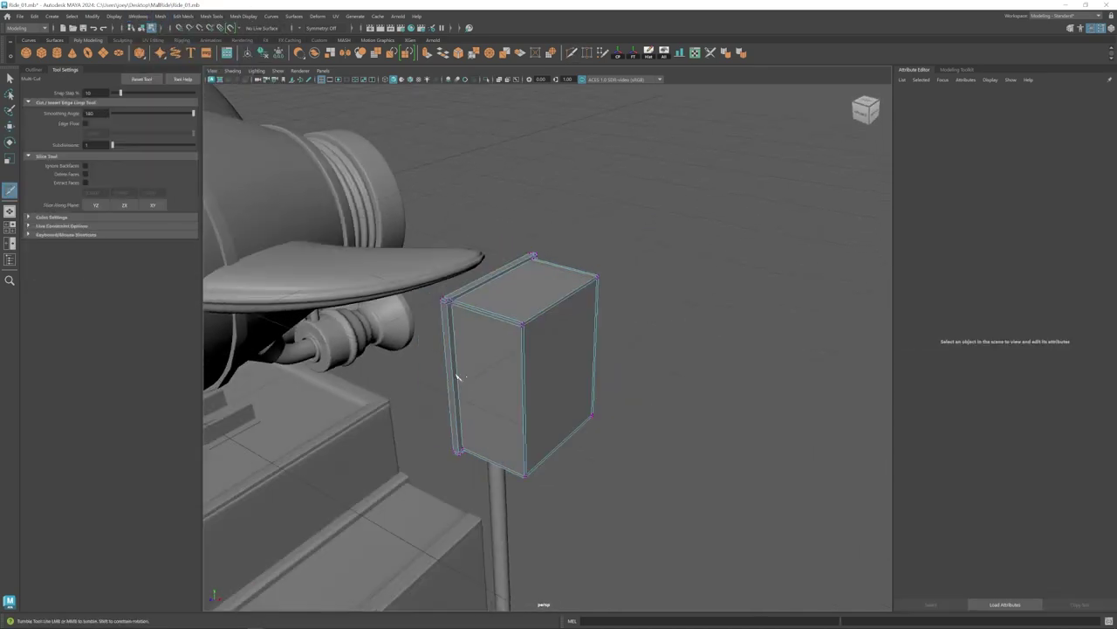
right_click_drag(456, 376, 515, 376, "alt")
left_click(375, 267, "ctrl")
Compare the box's smooth preview with its unsmoothed cage, and undo the latest changes.
key("3")
right_click_drag(437, 306, 462, 308, "alt")
key("1")
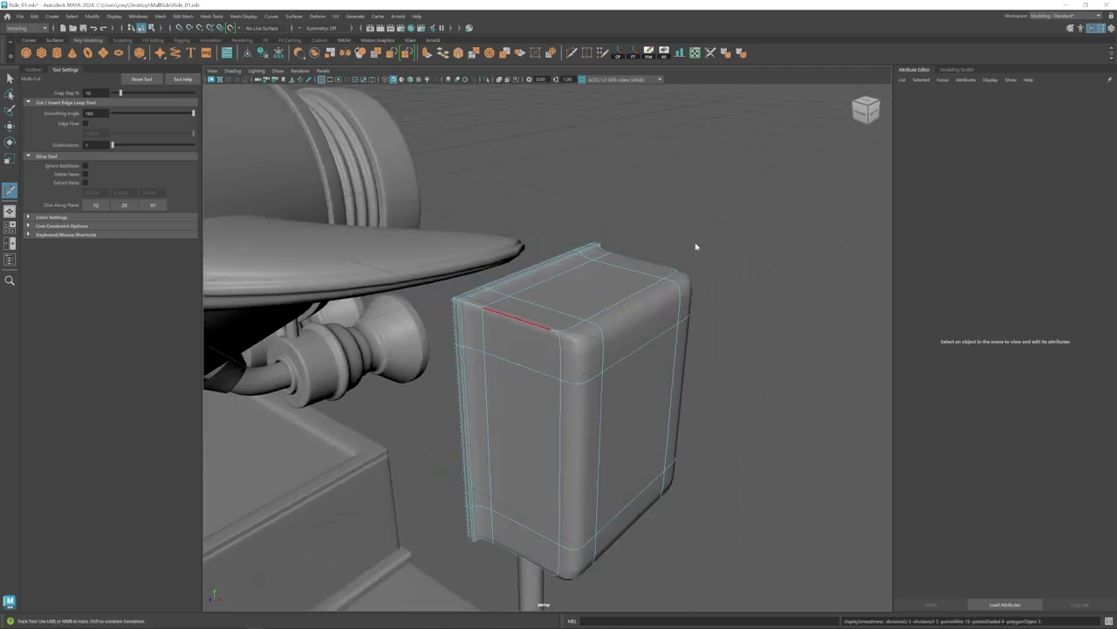
left_click_drag(696, 247, 665, 250, "alt")
right_click_drag(666, 249, 550, 358, "alt")
middle_click_drag(541, 365, 529, 369, "alt")
key("1")
right_click_drag(529, 369, 563, 363, "alt")
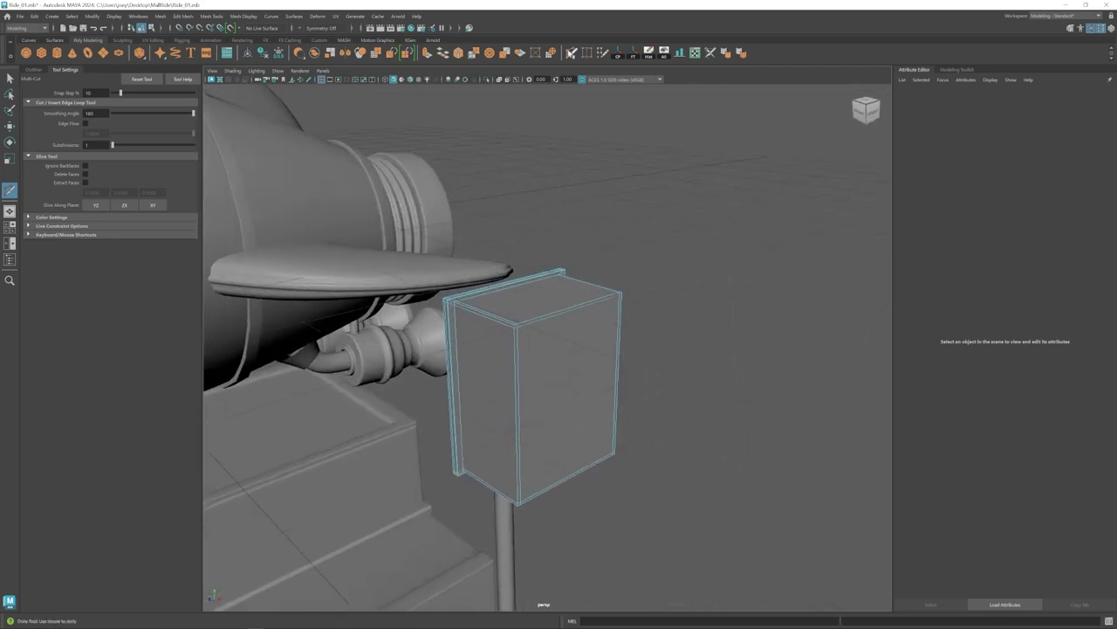
left_click_drag(534, 372, 529, 361, "alt")
key("ctrl+z")
key("ctrl+z")
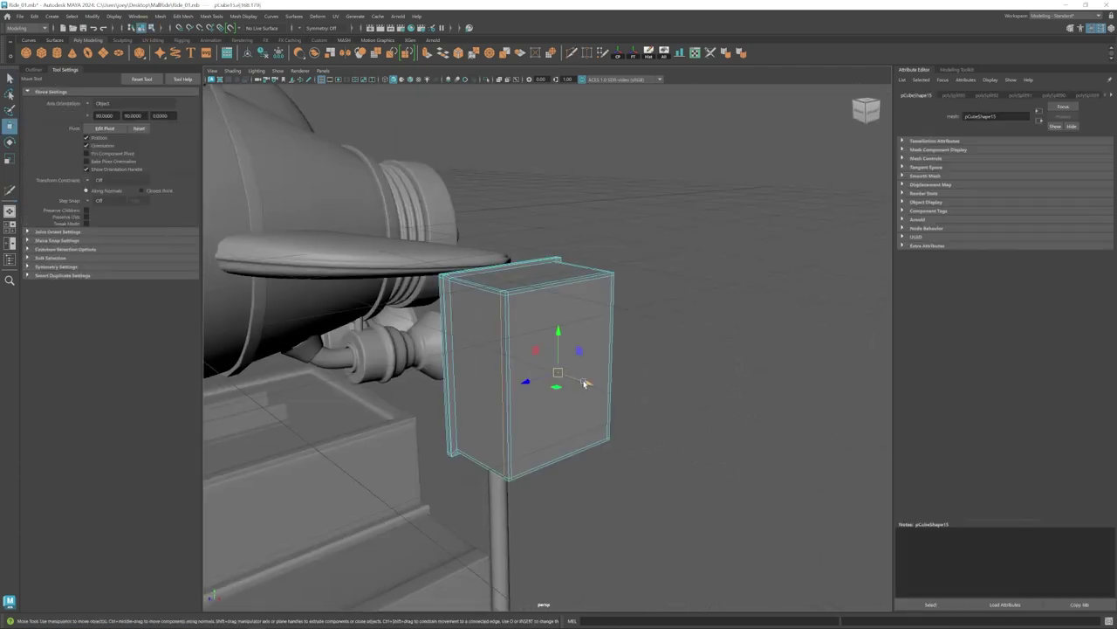
Return the box to object selection and preview it smoothed.
left_click(105, 106)
left_click(528, 323)
right_click_drag(528, 323, 567, 298)
left_click(705, 427)
key("3")
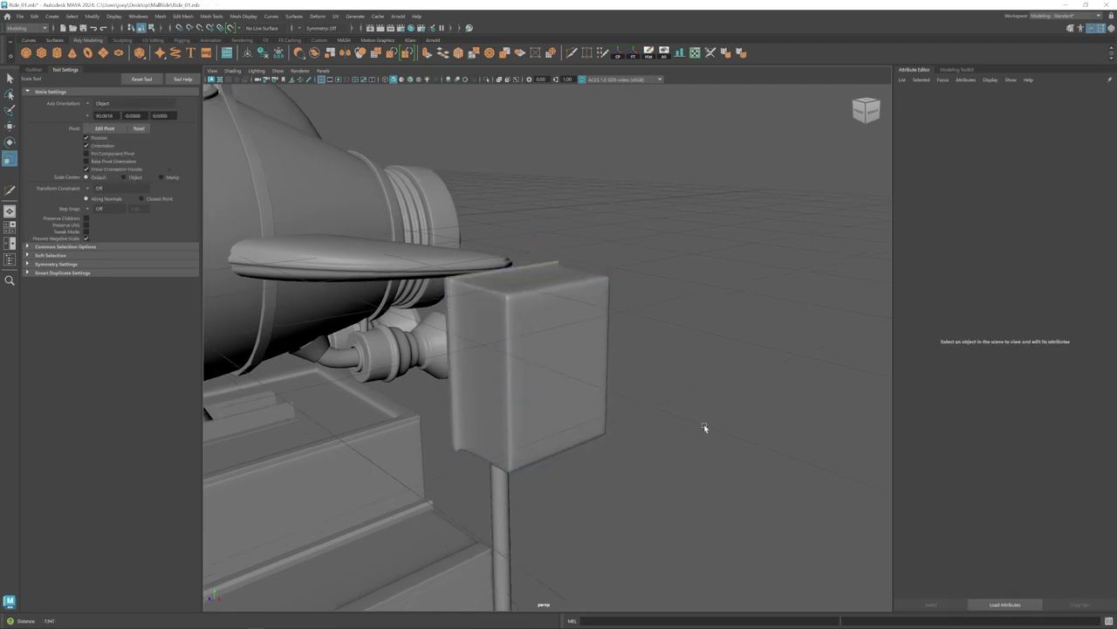
Scale the box's horizontal support loops closer together vertically to about 0.64.
left_click_drag(706, 427, 669, 426, "alt")
left_click(532, 342)
key("w")
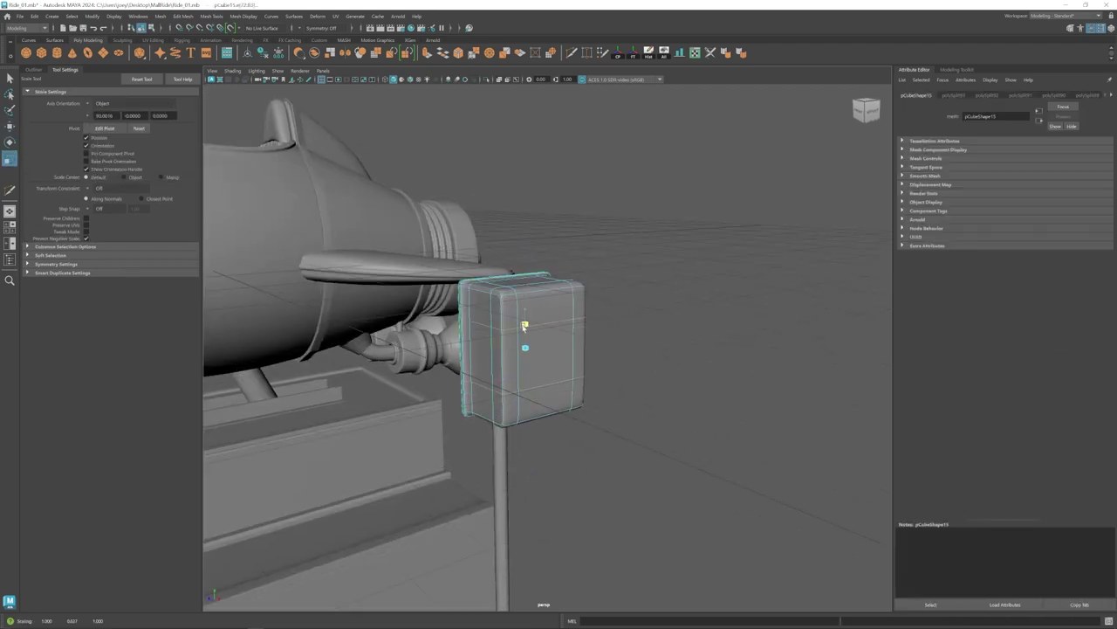
right_click_drag(522, 358, 563, 327)
left_click(661, 429)
Select the edge loop on the box's side and scale it across the box's width.
left_click_drag(661, 429, 642, 424, "alt")
left_click(496, 373)
right_click_drag(497, 374, 497, 336)
double_click(489, 366)
key("r")
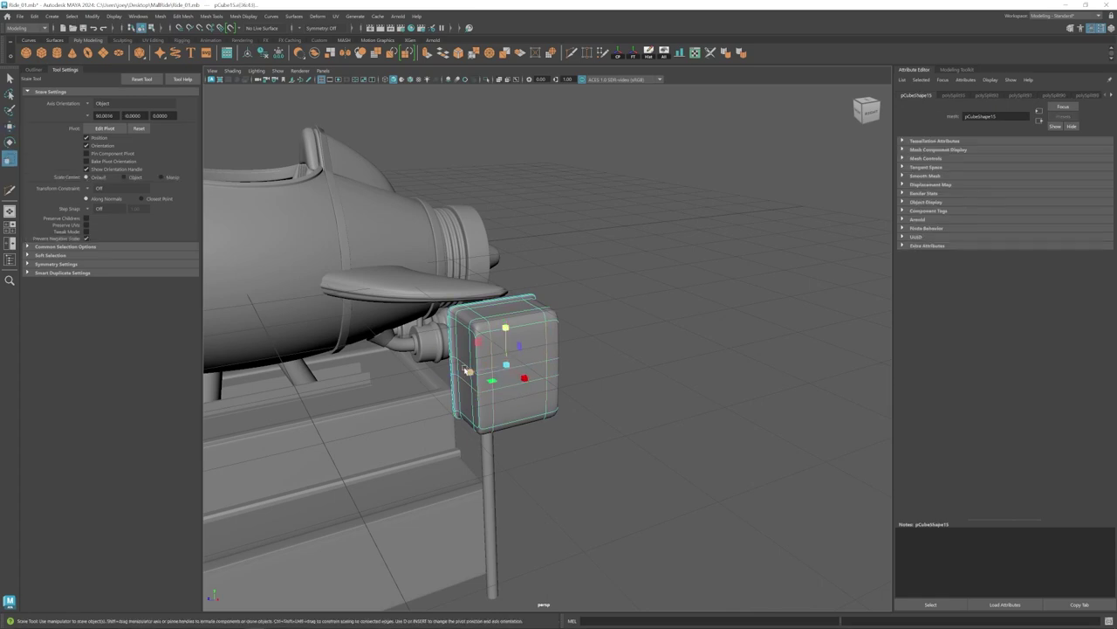
left_click_drag(470, 372, 478, 371, "alt")
key("w")
right_click_drag(478, 371, 519, 339)
Scale the whole box slightly shallower and shift it a little along its depth axis.
left_click(547, 367)
key("r")
left_click_drag(519, 372, 510, 374)
left_click_drag(596, 367, 725, 328, "alt")
key("w")
left_click_drag(643, 333, 646, 334)
left_click(725, 353)
Insert a horizontal edge loop around the unsmoothed box with Insert Edge Loop, using a single loop.
left_click_drag(724, 354, 646, 365, "alt")
scroll(646, 364, "up", 3)
left_click(561, 375)
key("1")
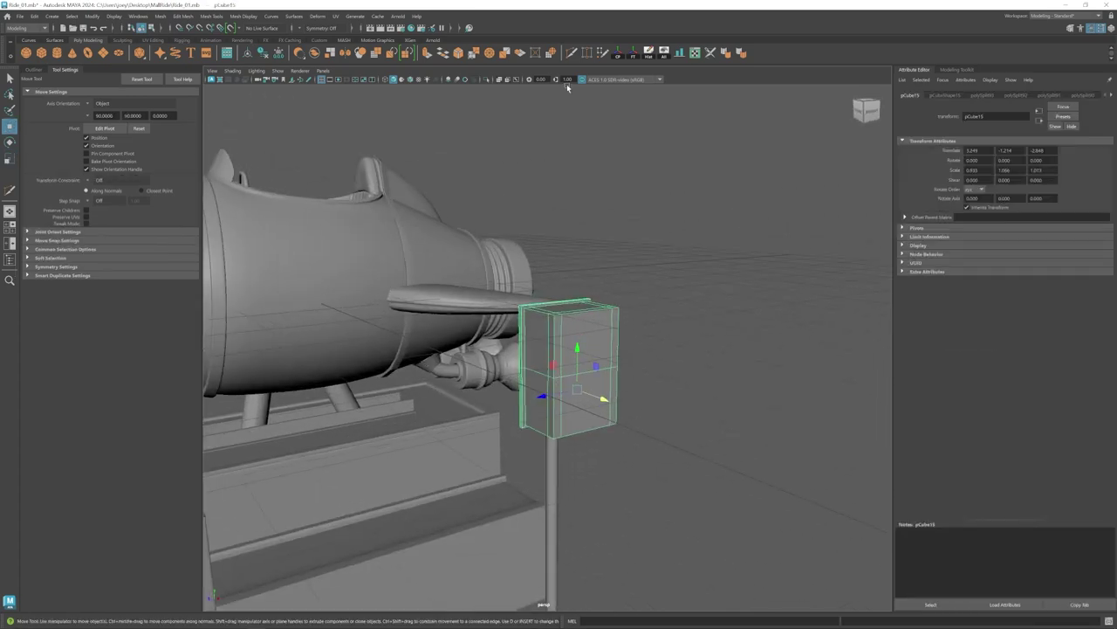
left_click(572, 54)
left_click(210, 17)
left_click(227, 77)
left_click_drag(99, 155, 44, 157)
type("1")
left_click(554, 413)
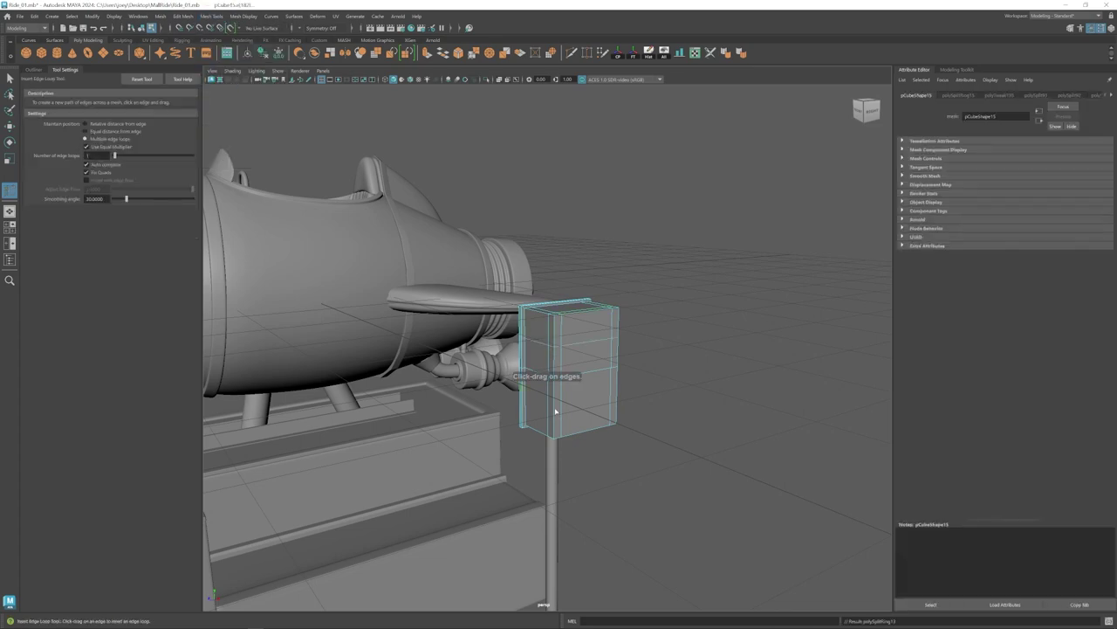
Spread the vertices of the box's horizontal loops vertically toward its upper and lower ends, and preview the box smoothed.
key("w")
left_click(651, 401)
left_click(545, 391)
right_click_drag(545, 392, 499, 391)
left_click_drag(500, 330, 637, 420)
key("r")
left_click_drag(568, 327, 568, 309)
key("3")
left_click(701, 392)
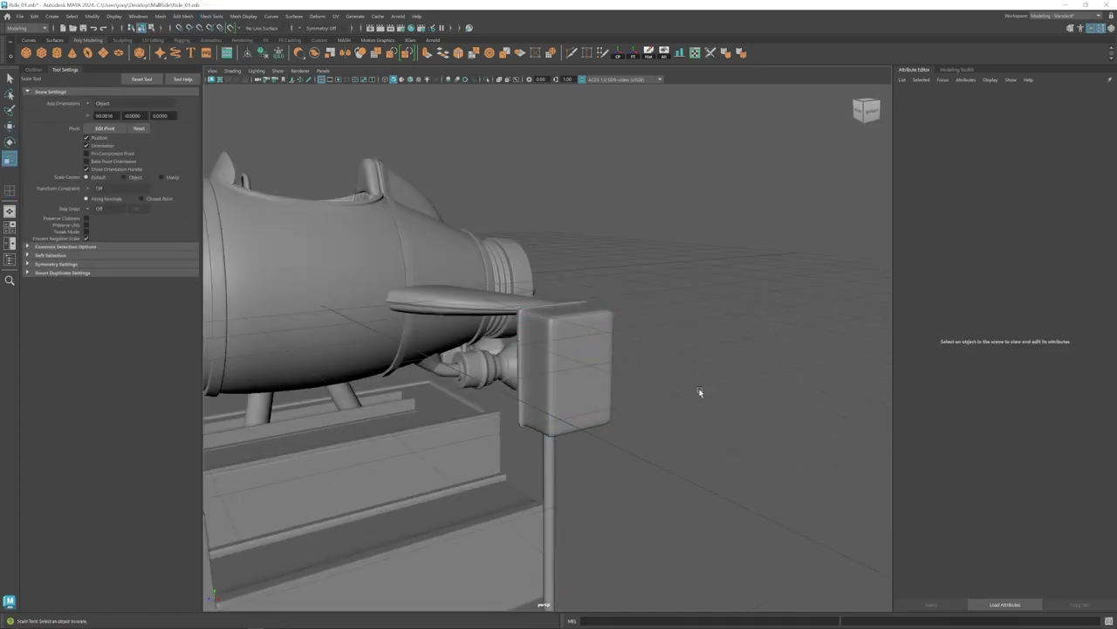
Examine the smoothed box's proportions against the rocket, base and pole.
left_click_drag(701, 392, 521, 392, "alt")
scroll(554, 349, "down", 5)
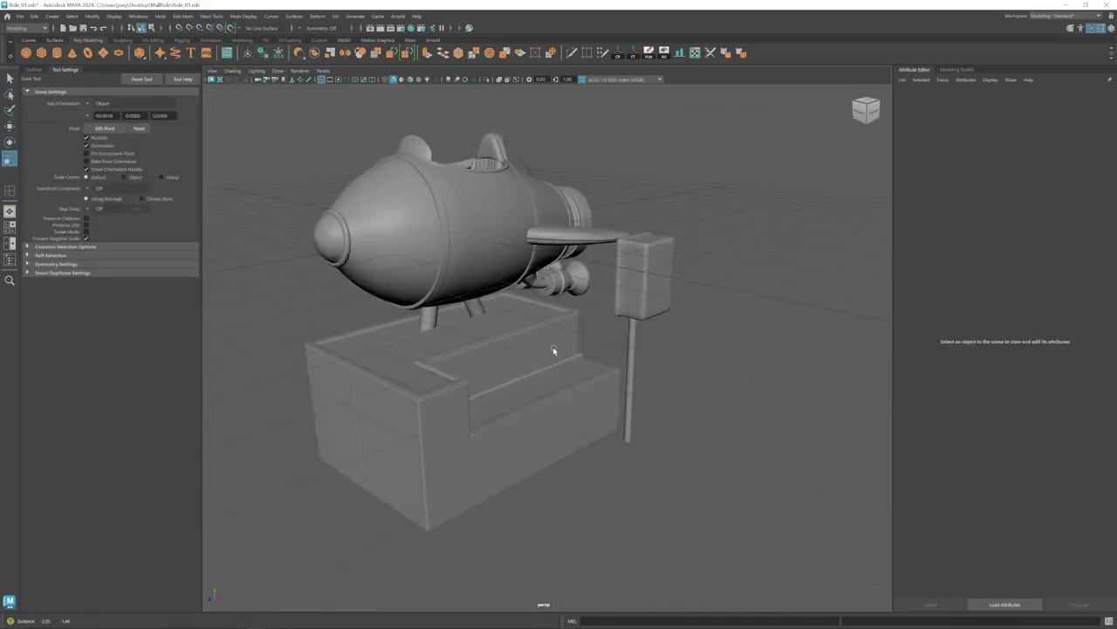
left_click(378, 437)
key("w")
left_click_drag(554, 349, 585, 371, "alt")
left_click(683, 58)
middle_click_drag(629, 306, 547, 346, "alt")
scroll(547, 339, "up", 6)
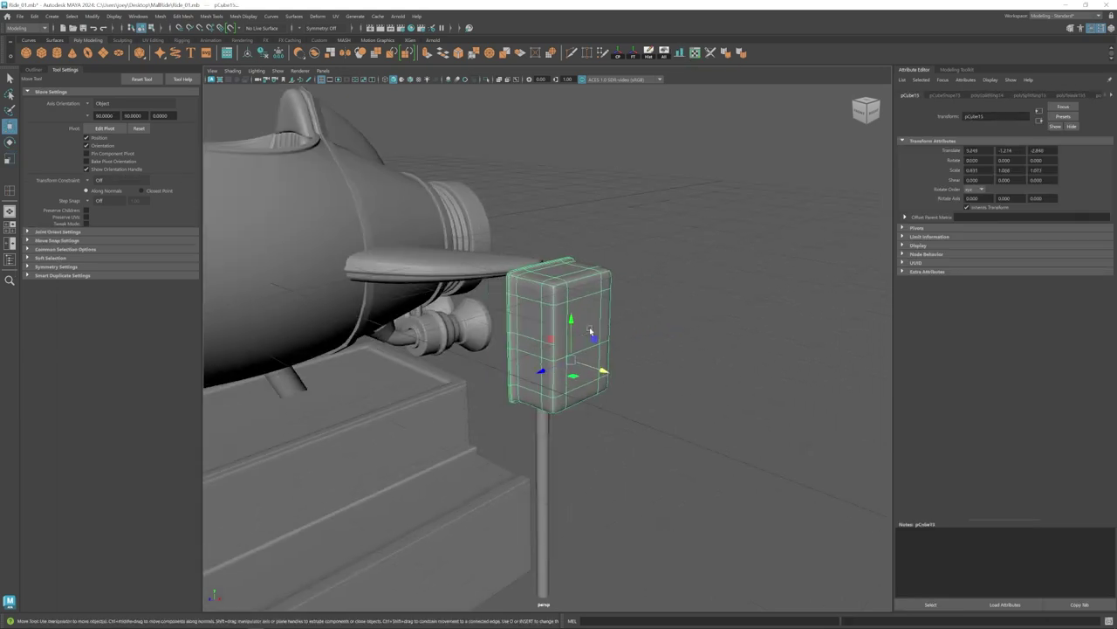
Pull the small cylinder out in front of the box, and bevel the edge loop where the box meets its flange.
left_click_drag(603, 372, 665, 384)
key("1")
double_click(478, 247)
left_click(182, 17)
left_click(191, 48)
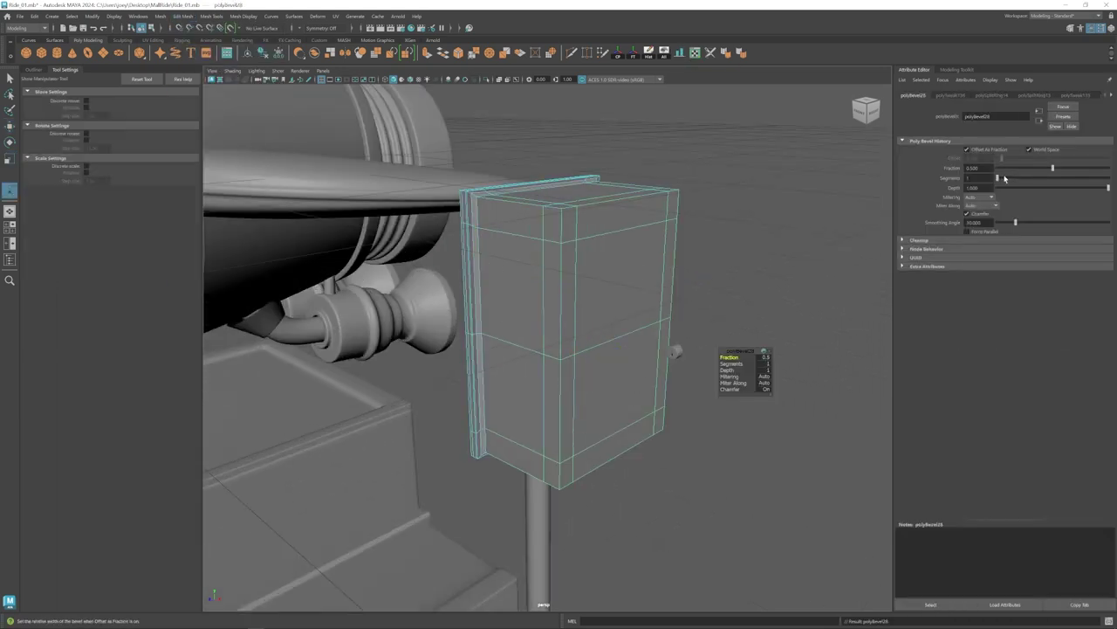
left_click(720, 206)
middle_click_drag(720, 262, 696, 304, "alt")
Move the small cylinder back against the box's front face and scale it slightly thinner.
left_click(652, 396)
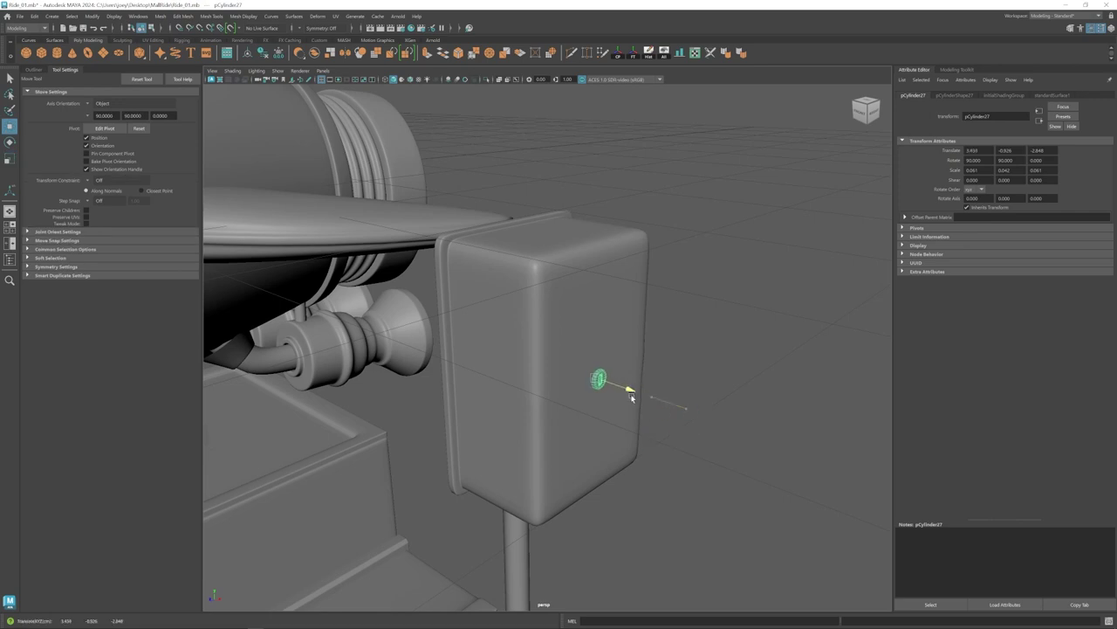
scroll(613, 392, "down", 2)
key("r")
left_click_drag(619, 384, 616, 384)
left_click(711, 375)
Shrink the central face on the box's top into a narrow slot shape and preview it smoothed.
mouse_move(620, 387)
right_mouse_down("alt")
mouse_move(386, 405)
mouse_move(612, 399)
right_mouse_up("alt")
middle_click_drag(517, 323, 509, 409, "alt")
left_click(542, 374)
key("1")
right_click_drag(542, 375, 542, 408)
left_click(541, 371)
key("r")
left_click_drag(552, 367, 526, 357)
key("3")
left_click(674, 375)
right_click_drag(651, 379, 660, 411, "alt")
Reselect the narrow face on the box's top and extrude it.
key("ctrl+z")
key("ctrl+e")
key("w")
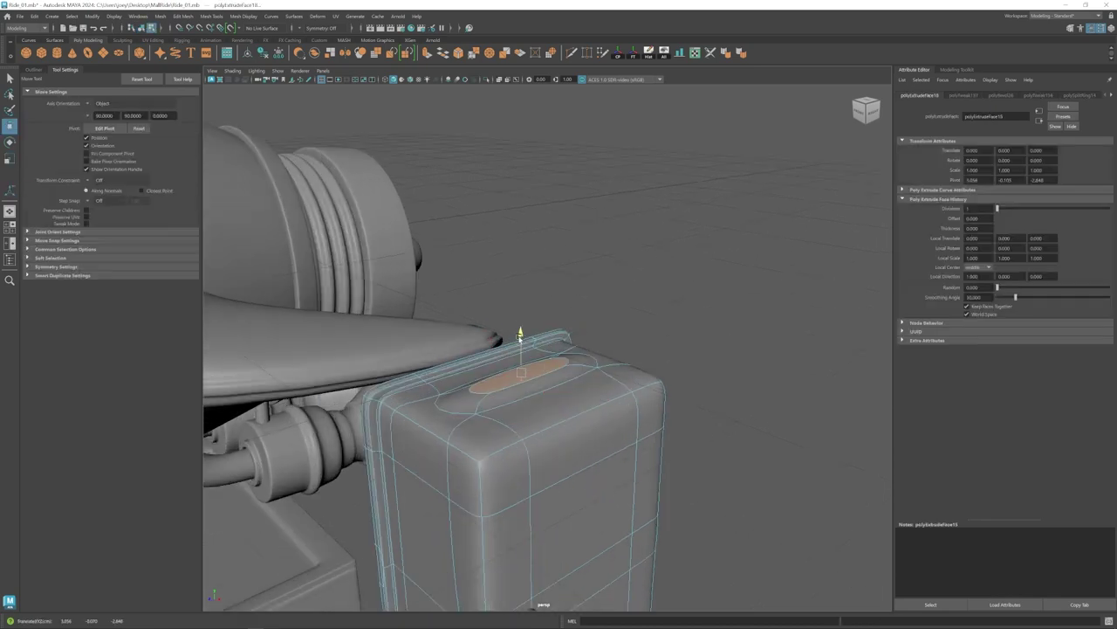
Insert supporting edge loops beside the slot on top of the box with Multi-Cut and check them in smooth preview.
key("1")
left_click(466, 374, "ctrl")
right_click_drag(486, 443, 552, 451, "alt")
left_click(463, 375, "ctrl")
key("3")
key("1")
key("w")
left_click_drag(579, 403, 563, 477, "alt")
left_click_drag(563, 477, 537, 449, "alt")
right_click_drag(537, 449, 581, 454, "alt")
left_click_drag(362, 461, 379, 427)
key("3")
Insert an edge loop at the front end of the slot on the box's top.
left_click_drag(471, 384, 571, 253, "alt")
left_click(571, 245)
key("1")
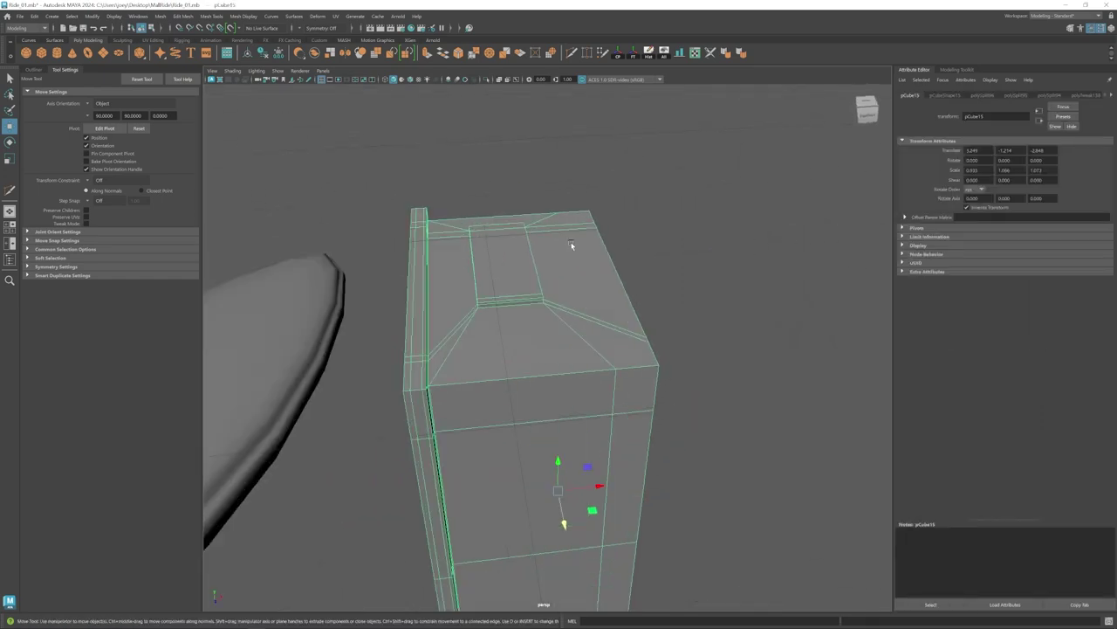
key("ctrl+shift+x")
left_click(502, 303, "ctrl")
key("3")
Insert vertical edge loops near the box's side edge to tighten its smoothed corner.
left_click(726, 299)
left_click_drag(726, 299, 615, 296, "alt")
right_click_drag(616, 296, 568, 356, "alt")
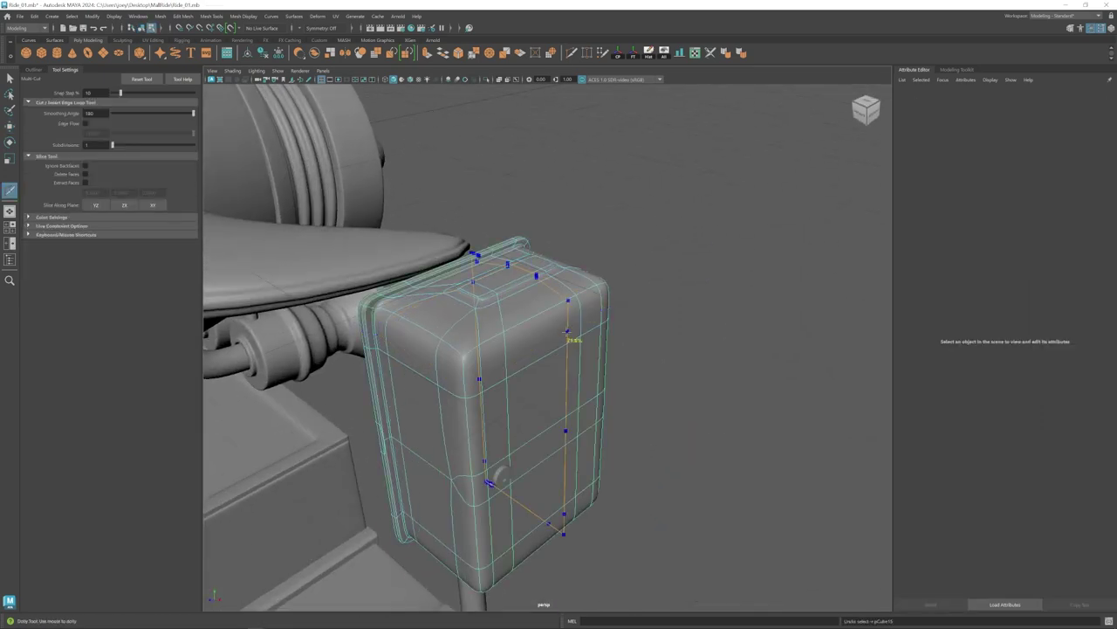
left_click(567, 332, "ctrl")
left_click(599, 334, "ctrl")
key("w")
key("3")
left_click(591, 260)
right_click_drag(591, 260, 509, 399, "alt")
left_click_drag(509, 399, 491, 395, "alt")
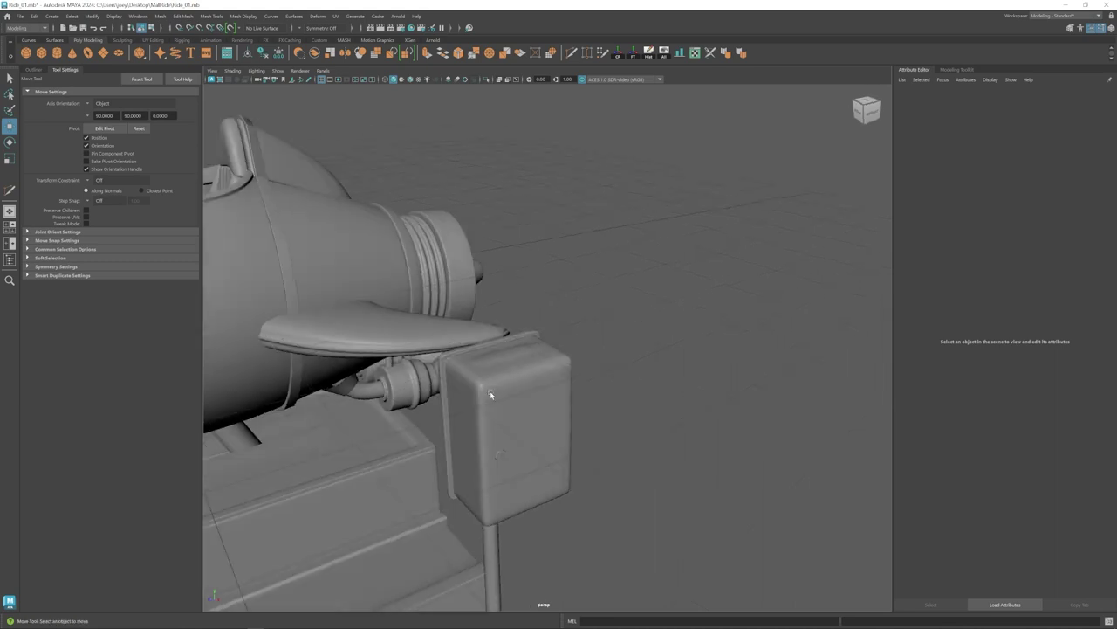
Try deleting the slot face on top of the box.
left_click(490, 395)
key("1")
right_click_drag(490, 395, 486, 341, "alt")
key("F8")
left_click(489, 342)
key("Delete")
key("ctrl+z")
key("ctrl+z")
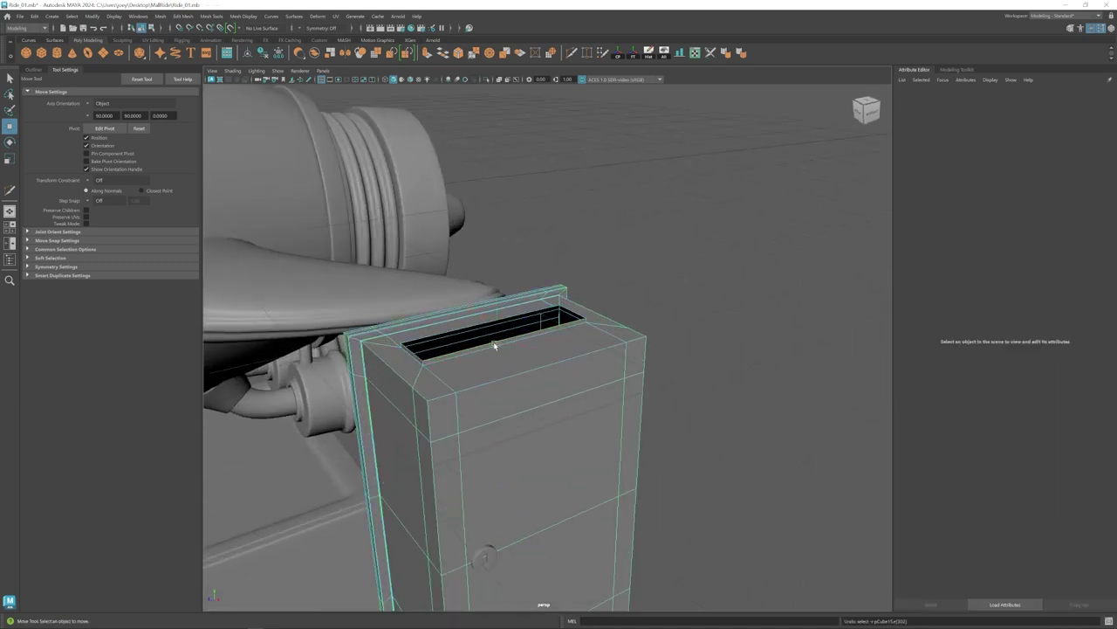
Extrude the slot on the box's top slightly upward into a raised lip.
left_click_drag(497, 290, 495, 285, "shift")
key("3")
left_click(591, 261)
right_click_drag(591, 262, 489, 376, "alt")
left_click_drag(489, 375, 524, 366, "alt")
Insert a supporting edge loop around the raised lip on the box's top with Multi-Cut.
left_click(523, 365)
key("1")
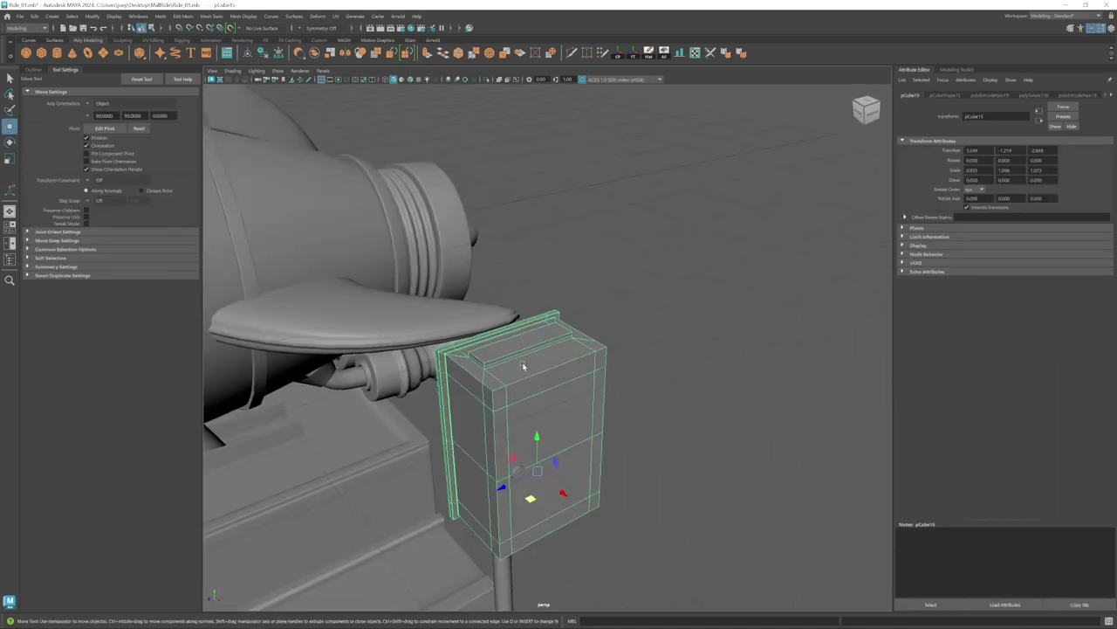
left_click(572, 53)
left_click(564, 347, "ctrl")
key("w")
left_click(630, 395)
Create a polygon cube, raise it above the box and scale it down uniformly.
left_click_drag(631, 395, 476, 349, "alt")
left_click(42, 55)
left_click(566, 394, "shift")
left_click(566, 394)
left_click_drag(530, 384, 528, 286)
key("r")
left_click_drag(527, 322, 521, 319)
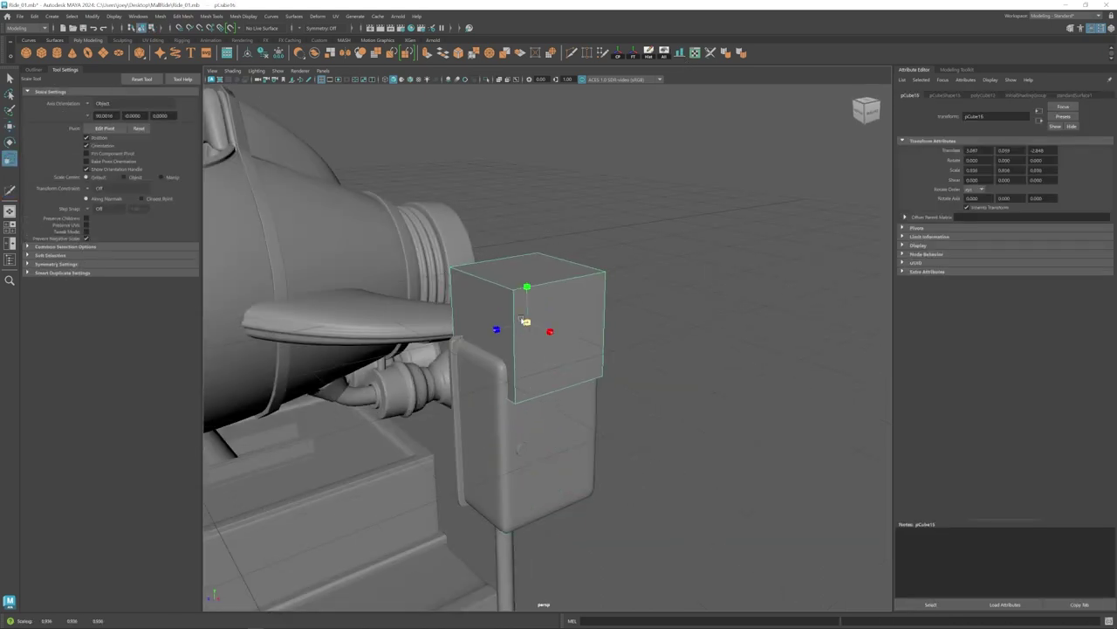
Narrow the cube into a thin bar and position it inside the raised slot lip.
left_click_drag(443, 357, 308, 389)
left_click_drag(523, 354, 410, 393, "alt")
right_click_drag(411, 393, 472, 392, "alt")
key("w")
left_click_drag(412, 358, 409, 358)
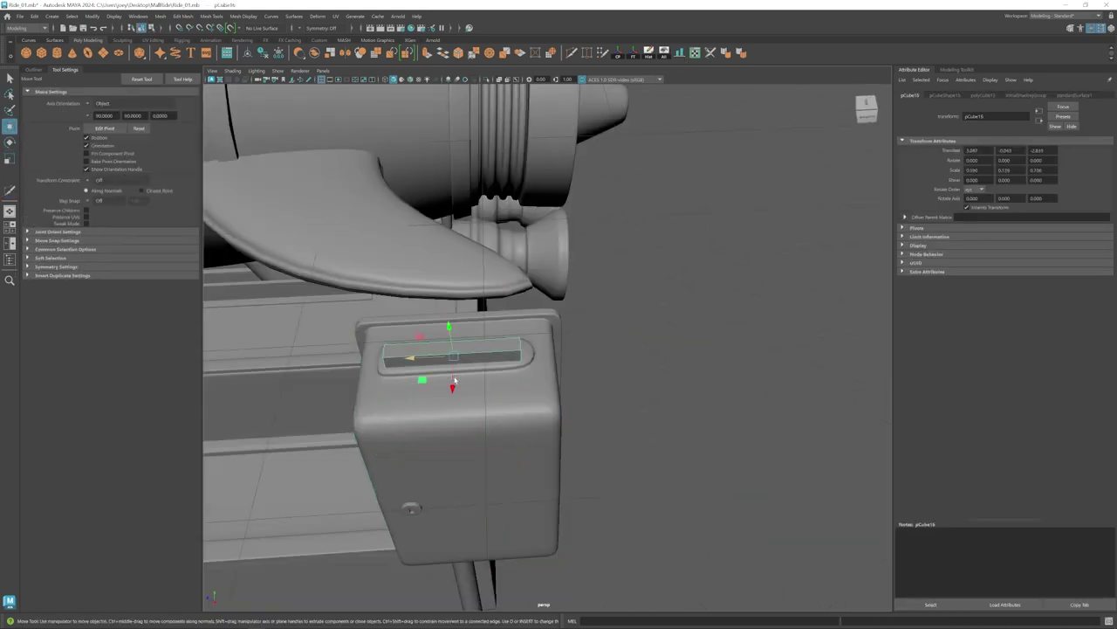
Scale the thin bar along its length to fit the slot lip.
right_click_drag(539, 421, 538, 384)
key("3")
left_click(637, 472)
left_click_drag(637, 471, 570, 416, "alt")
left_click(535, 321)
left_click_drag(559, 367, 595, 368, "alt")
key("r")
left_click_drag(599, 368, 560, 362)
key("w")
Raise the bar's rear top edge to turn the bar into a sloped wedge.
right_click_drag(560, 359, 560, 334)
left_click_drag(580, 355, 561, 330)
left_click_drag(568, 336, 554, 319, "alt")
left_click_drag(566, 297, 541, 252)
Bevel the wedge's raised rear edge and adjust the height of its low front end.
left_click(183, 16)
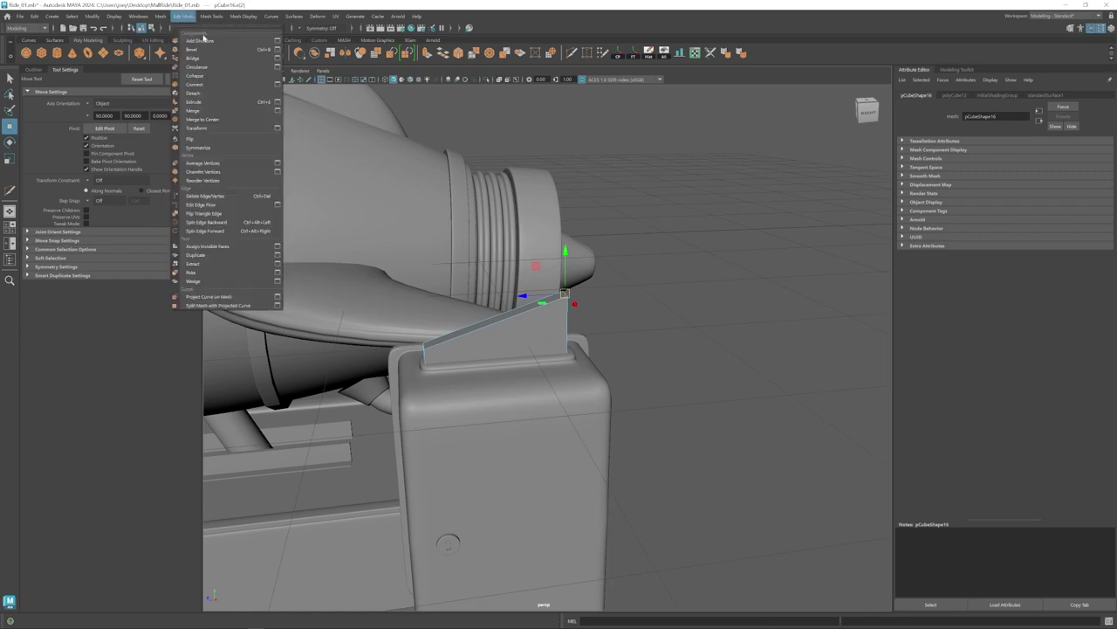
left_click(203, 39)
left_click_drag(705, 326, 679, 301, "alt")
left_click_drag(488, 297, 506, 321)
left_click_drag(496, 272, 496, 281)
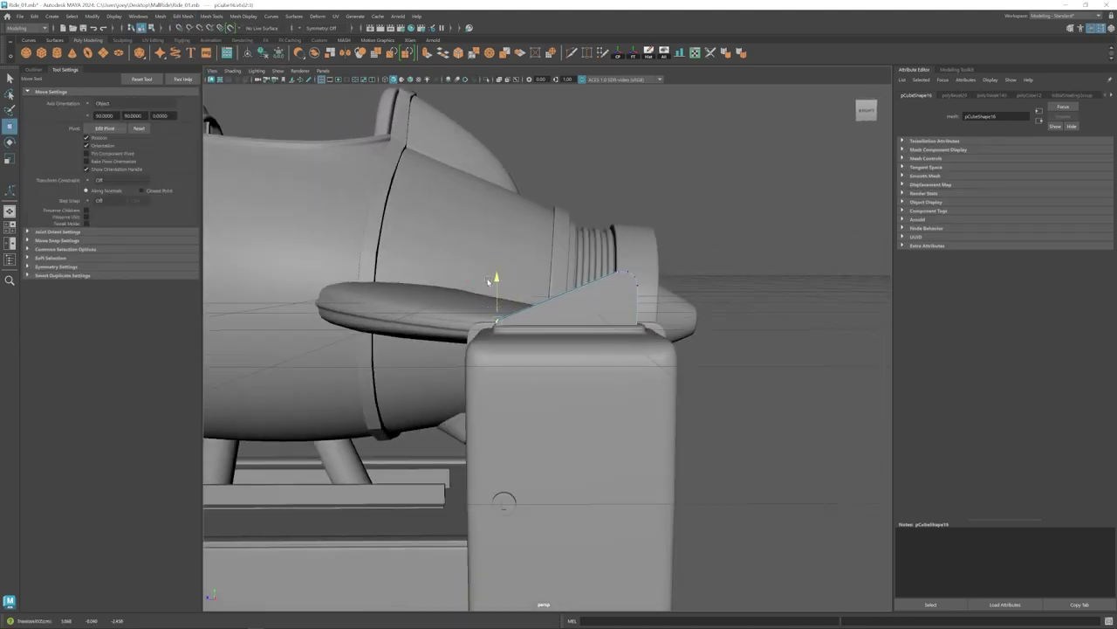
Insert a supporting edge loop in the wedge with Multi-Cut.
left_click_drag(576, 275, 641, 302, "alt")
right_click_drag(641, 308, 661, 294)
left_click_drag(594, 309, 554, 336, "alt")
key("ctrl+shift+x")
left_click(568, 366, "ctrl")
key("w")
left_click(553, 302)
right_click_drag(553, 301, 515, 301)
left_click_drag(576, 340, 642, 366, "alt")
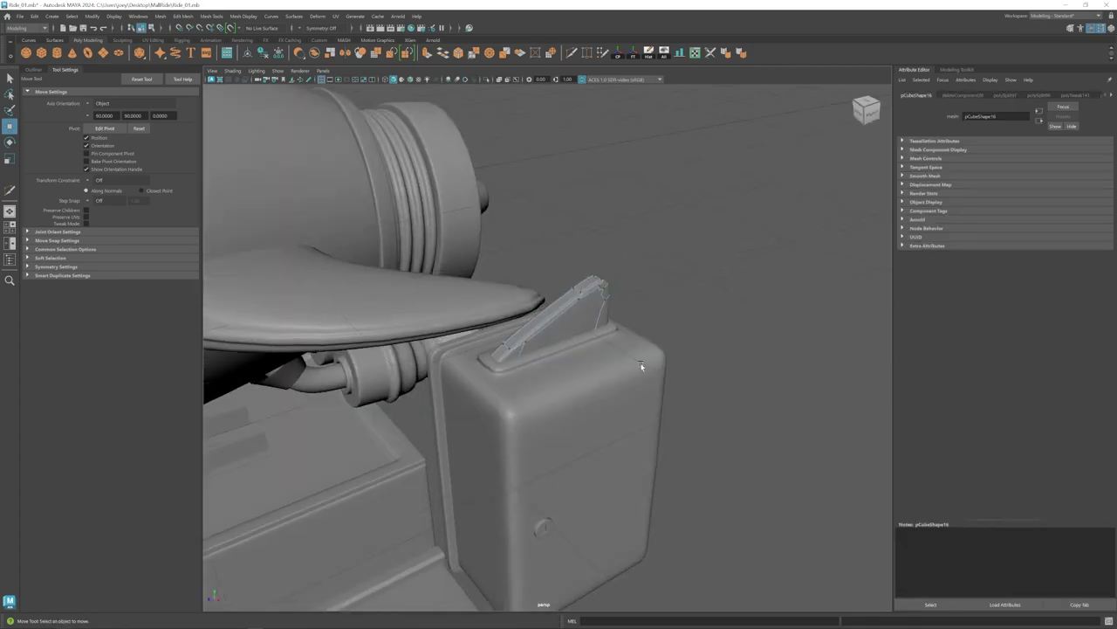
Isolate the wedge in the viewport.
right_click_drag(642, 366, 661, 353)
right_click_drag(646, 358, 567, 324, "alt")
left_click_drag(566, 324, 523, 301, "alt")
right_click_drag(523, 349, 583, 393, "alt")
left_click(539, 305)
right_click_drag(538, 331, 502, 331)
left_click_drag(551, 299, 567, 353)
left_click(559, 358)
right_click_drag(563, 353, 631, 316)
key("ctrl+1")
Shift the vertices at the wedge's tall rear end along its length and return to object mode.
left_click_drag(631, 317, 591, 402, "alt")
right_click_drag(533, 393, 489, 393)
left_click(556, 382)
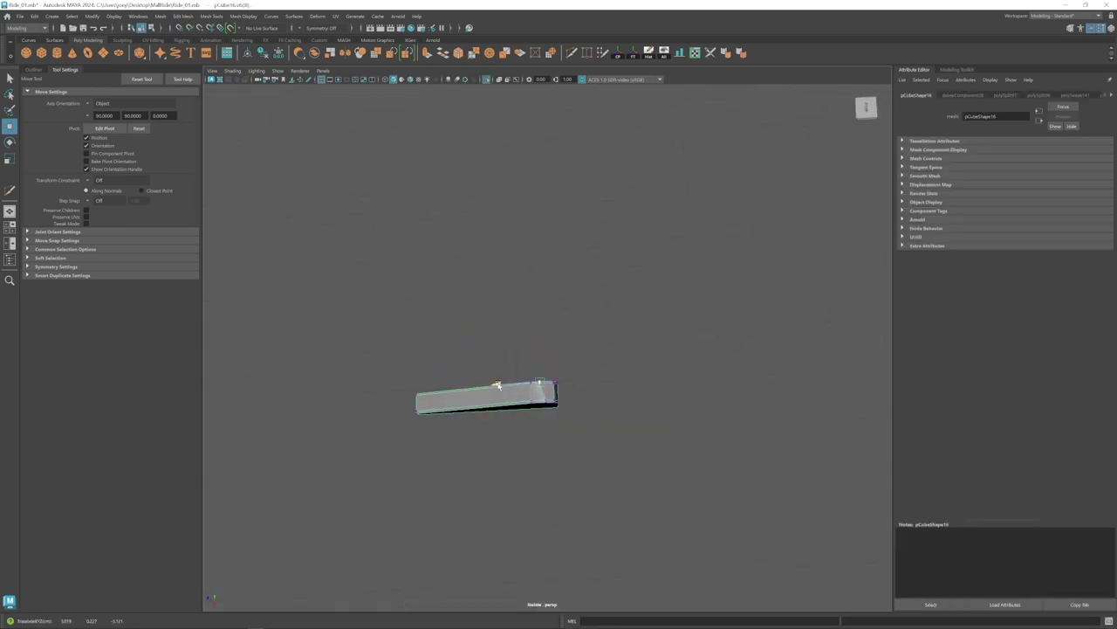
right_click_drag(552, 374, 601, 342)
left_click_drag(523, 342, 566, 374, "alt")
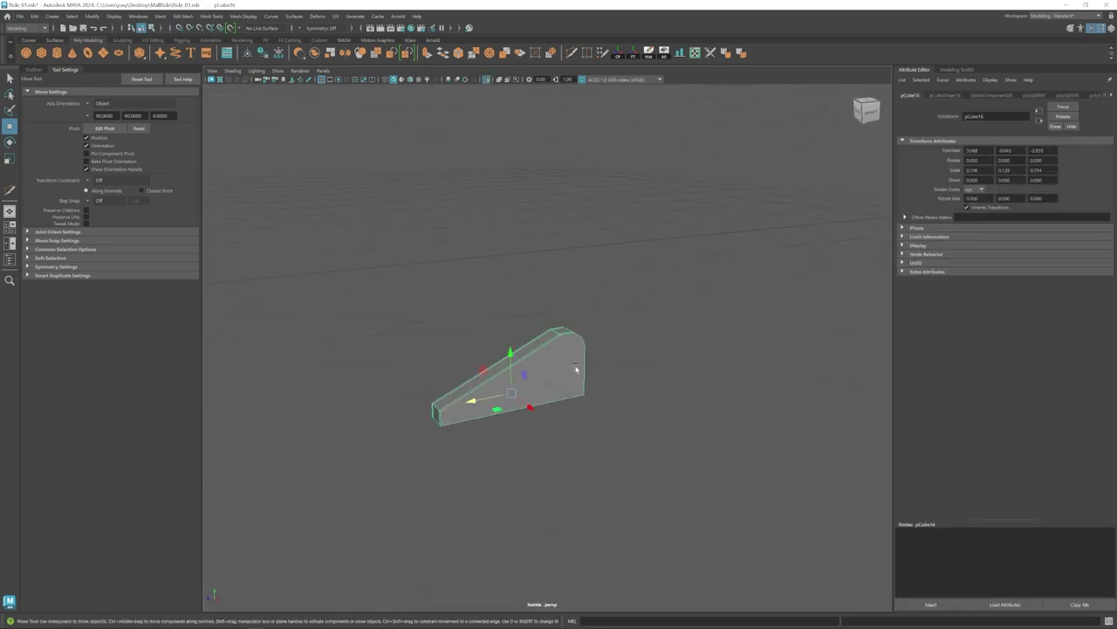
Create a polygon cylinder with 8 axis subdivisions.
left_click(56, 53)
left_click_drag(976, 183, 952, 184)
type("8")
key("Return")
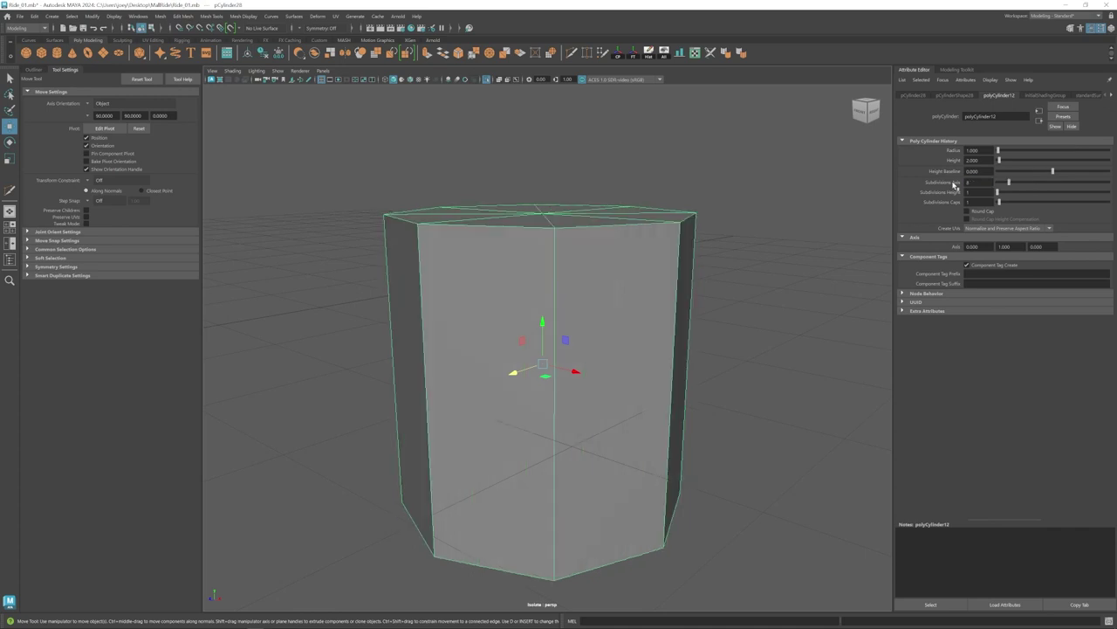
Rotate the cylinder sideways and scale it to hole size at the wedge's tall end.
key("e")
left_click_drag(552, 330, 300, 353)
key("r")
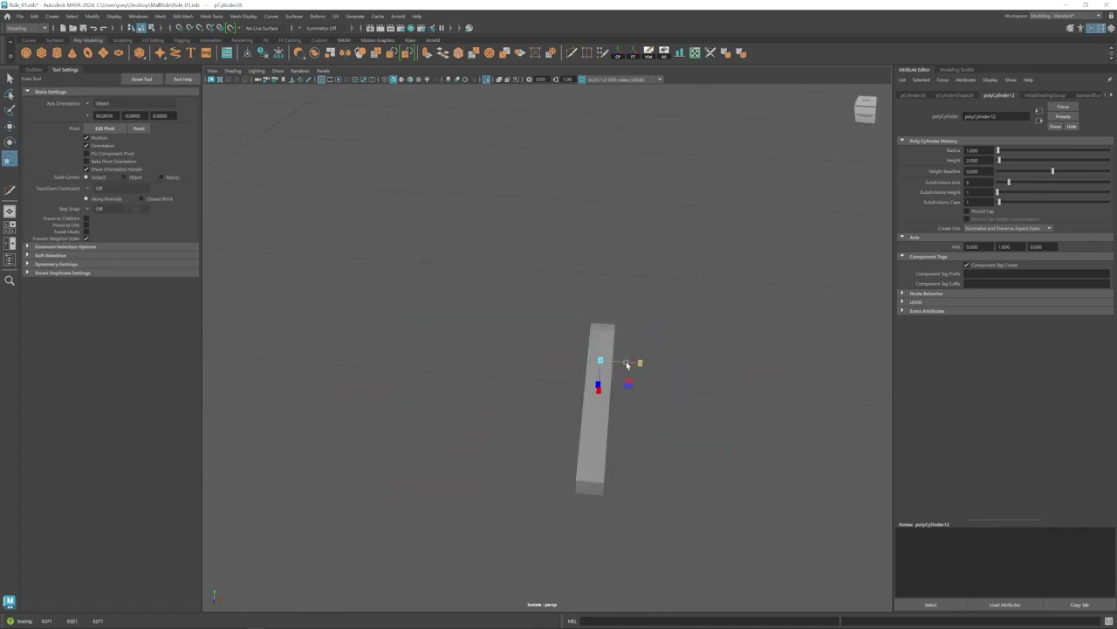
left_click_drag(547, 399, 650, 403, "alt")
left_click_drag(659, 366, 667, 367)
Cut the cylinder's shape out of the wedge's tall end with a mesh Boolean.
left_click(595, 371, "shift")
left_click(160, 16)
mouse_move(178, 41)
left_click(257, 41)
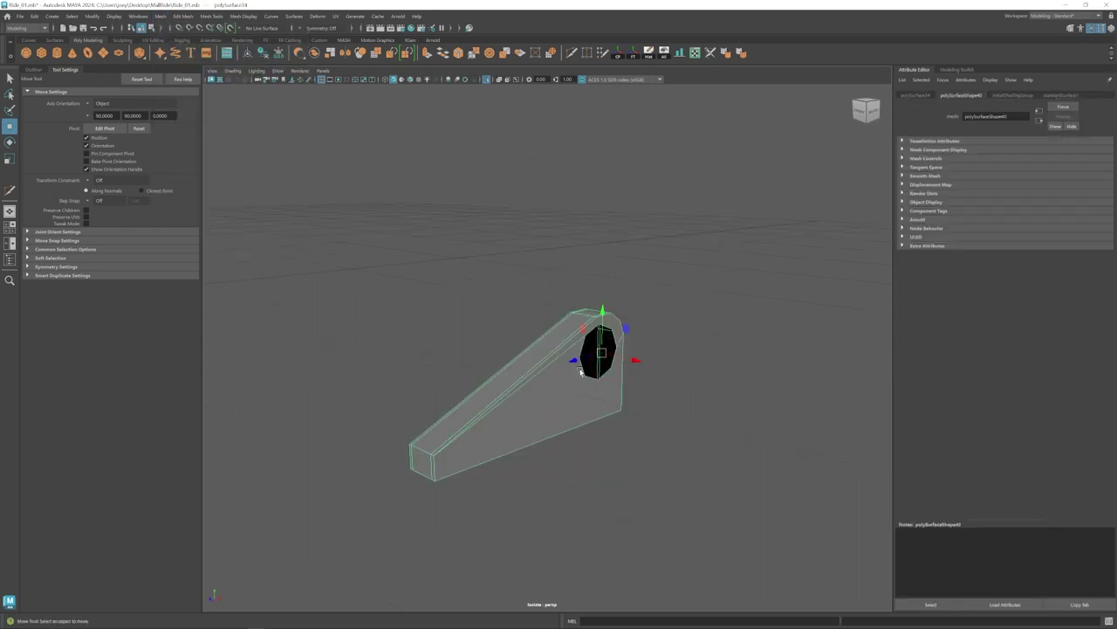
Cut new edges from the hole's corners to the wedge's outer edges with Multi-Cut.
left_click(492, 58)
left_click_drag(603, 349, 559, 371, "alt")
key("w")
left_click_drag(578, 400, 575, 425)
left_click(503, 357, "ctrl")
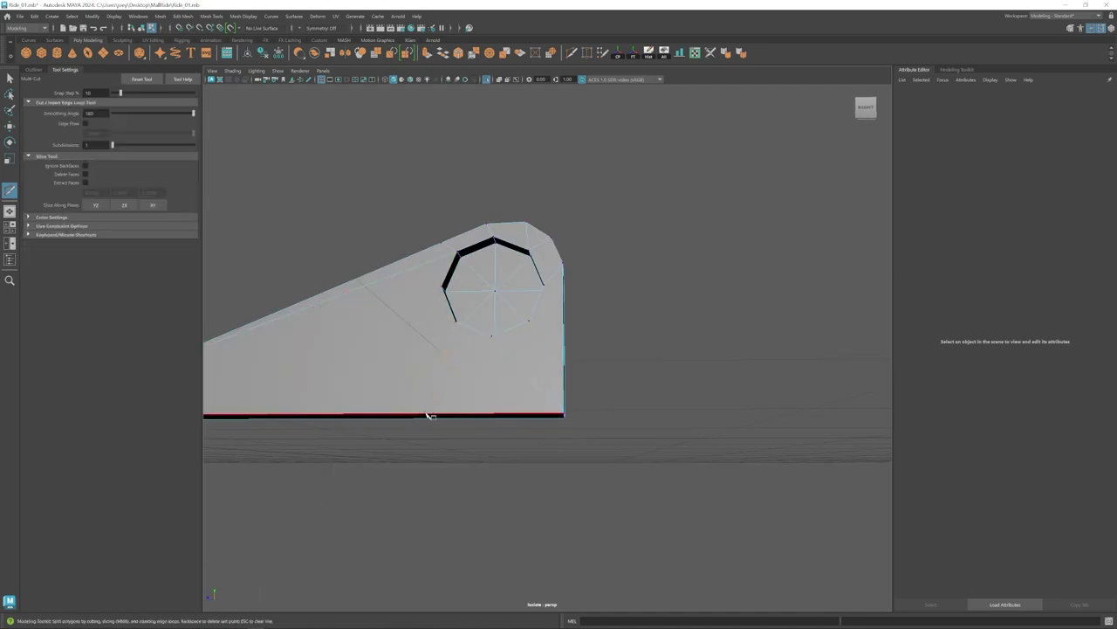
left_click_drag(430, 415, 492, 325, "alt")
left_click(472, 357)
right_click(472, 356)
left_click(494, 248)
left_click_drag(495, 253, 472, 357, "alt")
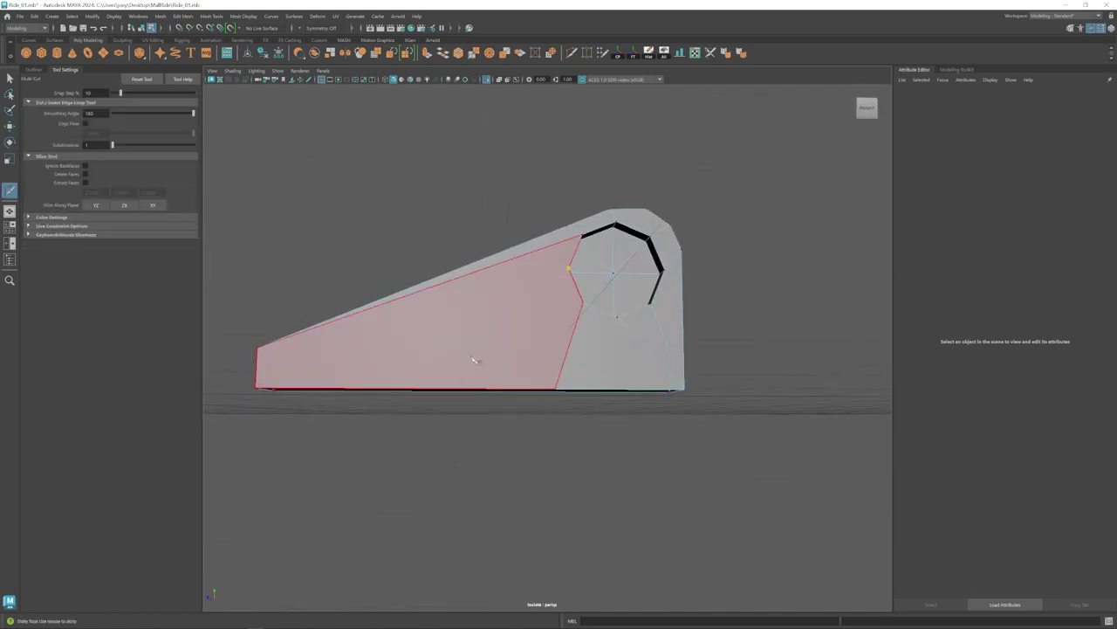
Merge the stray vertices around the wedge's hole with Target Weld.
left_click(387, 314)
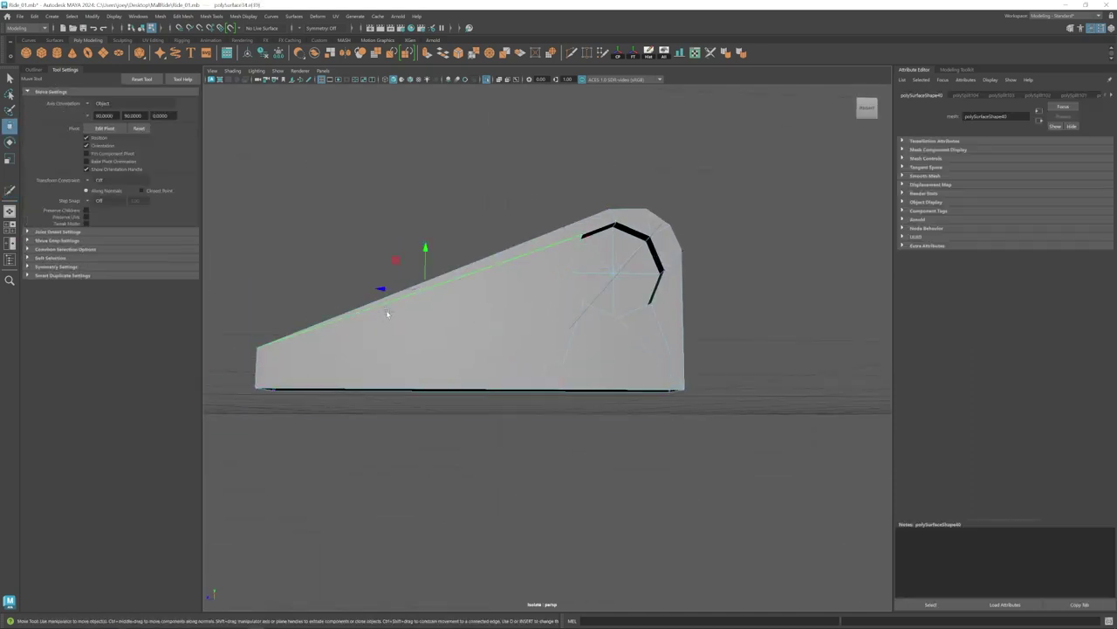
left_click(586, 55)
key("w")
left_click_drag(581, 288, 538, 329, "alt")
left_click(538, 329)
Bridge the open edges around the wedge's hole and check the result in smooth preview.
middle_click_drag(539, 329, 411, 327, "alt")
left_click(182, 17)
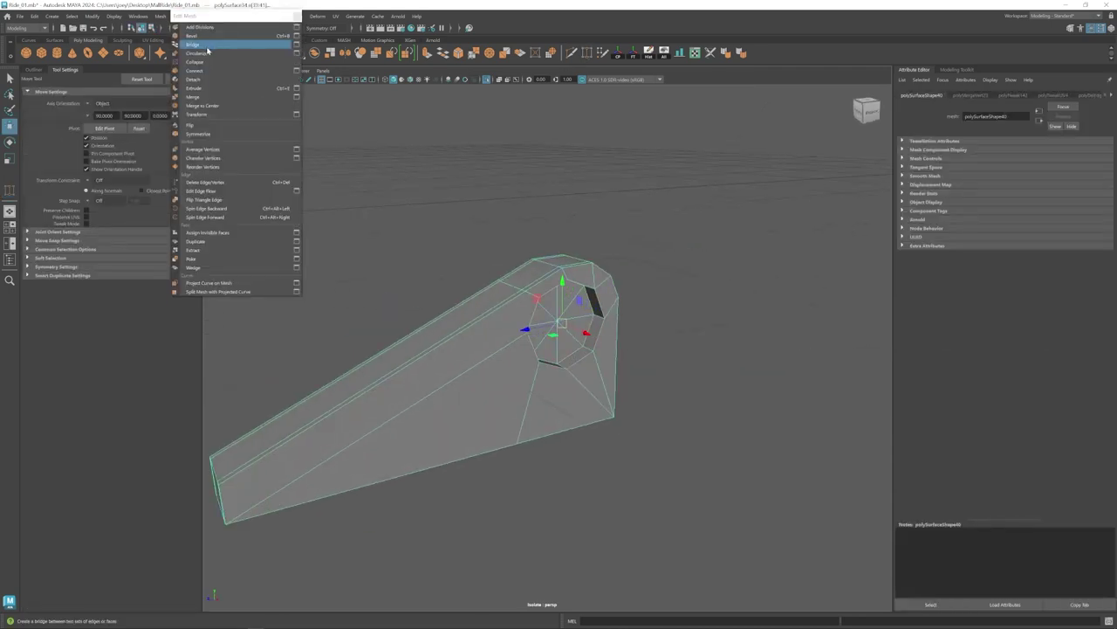
left_click(207, 47)
key("q")
left_click(654, 297)
key("3")
Bridge the open edges along the wedge's underside and turn smooth preview back on.
left_click_drag(654, 296, 507, 374, "alt")
key("1")
left_click(506, 375)
key("w")
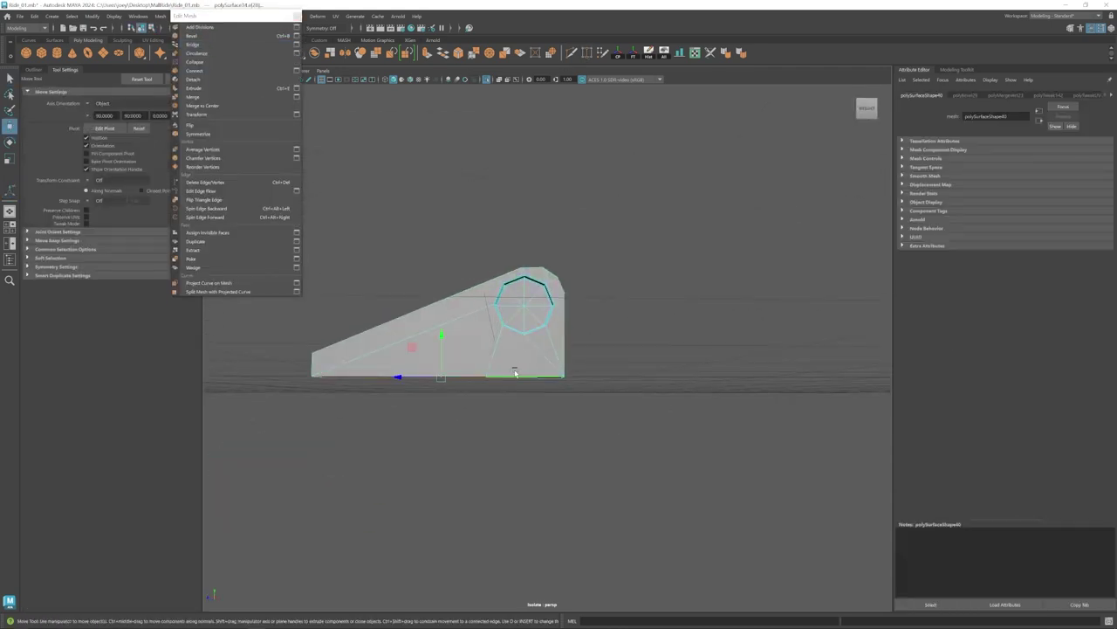
key("g")
key("3")
left_click(524, 428)
left_click_drag(524, 428, 512, 386, "alt")
Turn off isolation to show the whole model and save the scene.
left_click(487, 80)
right_click_drag(511, 387, 757, 451, "alt")
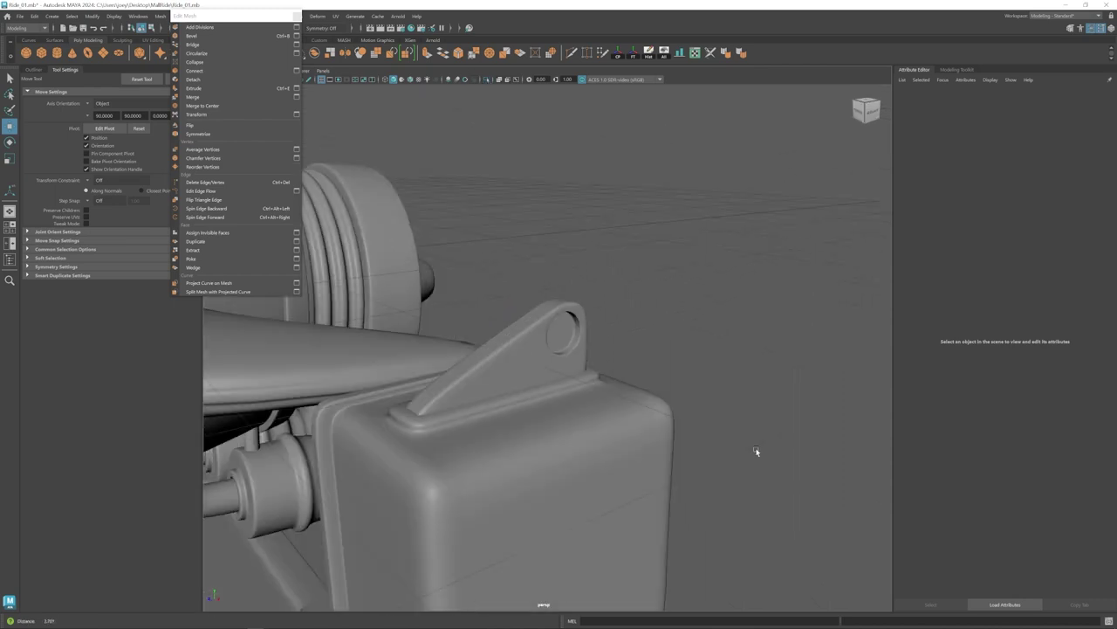
key("ctrl+s")
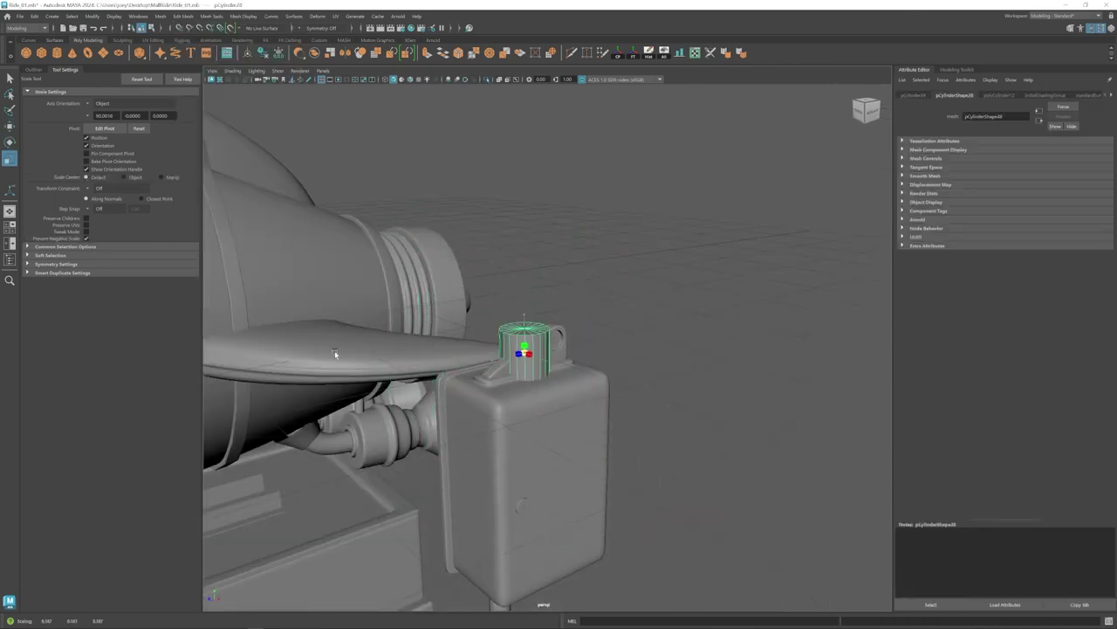
Shrink the new cylinder and position it upright above the top of the wedge.
key("w")
left_click_drag(522, 330, 474, 309, "alt")
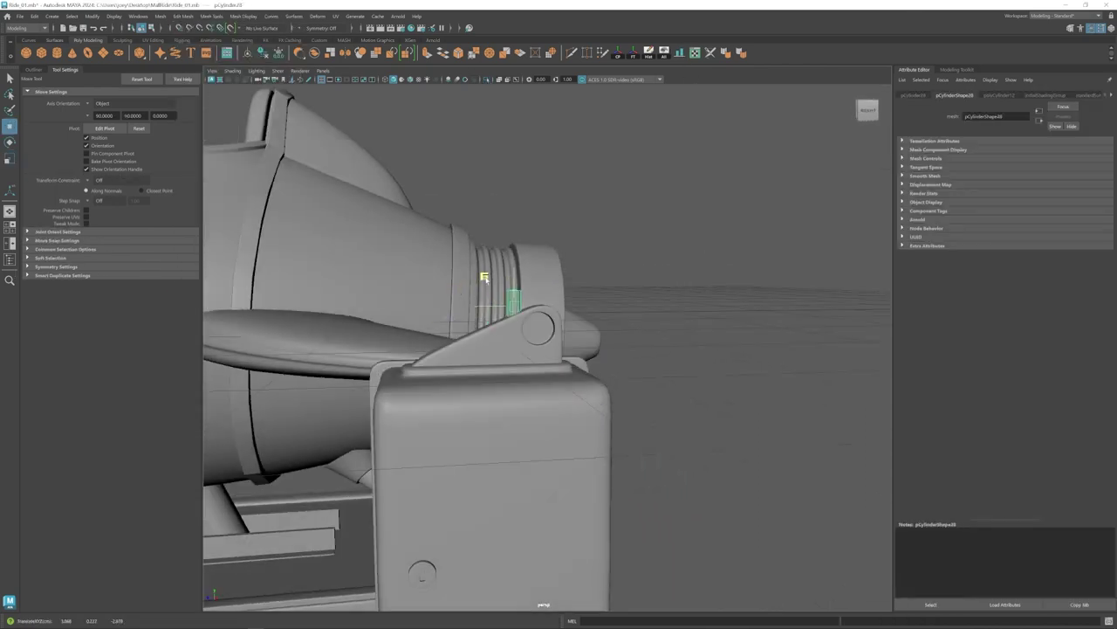
scroll(539, 253, "up", 5)
key("r")
mouse_move(506, 273)
left_mouse_down("alt")
mouse_move(539, 262)
mouse_move(509, 266)
mouse_move(472, 247)
left_mouse_up("alt")
key("w")
left_click_drag(472, 247, 502, 249)
Extrude the small cylinder's top and scale it inward.
key("ctrl+F10")
left_click_drag(495, 245, 564, 243)
key("r")
left_click_drag(558, 236, 555, 238, "shift")
Bevel the edge loop around the raised cap on top of the small cylinder and reduce the bevel fraction.
right_click_drag(523, 227, 559, 218, "alt")
double_click(554, 217)
left_click(181, 16)
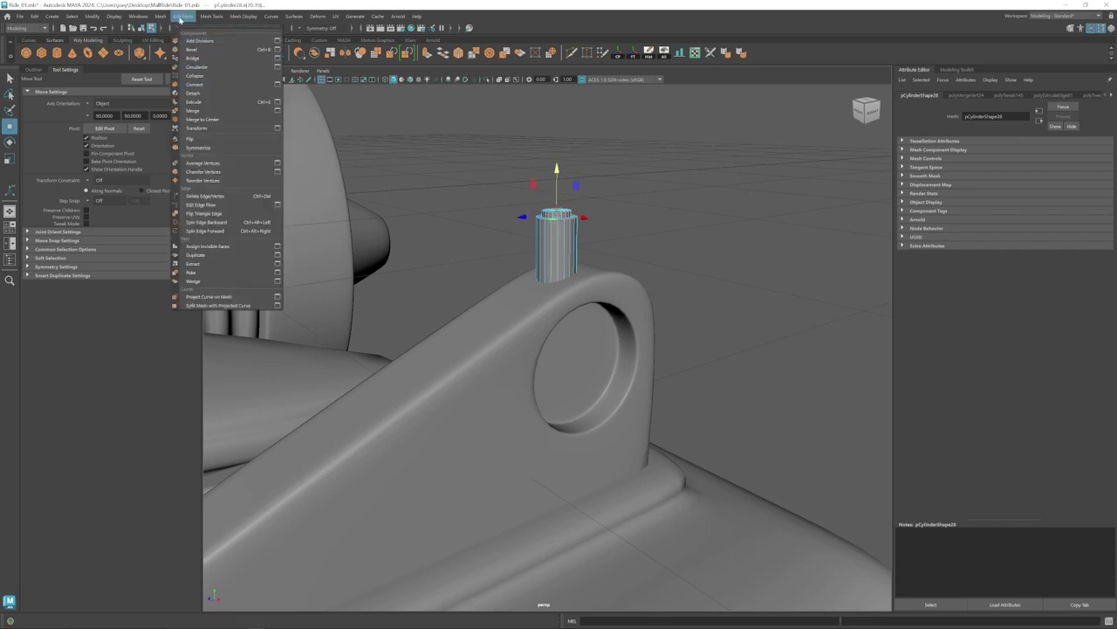
left_click(195, 50)
left_click_drag(1054, 167, 1014, 168)
key("F8")
left_click(673, 288)
right_click_drag(663, 297, 689, 336, "alt")
middle_click_drag(646, 288, 559, 374, "alt")
Bevel the outer top edge loop of the small cylinder and return to object mode.
left_click(446, 297)
key("F10")
double_click(436, 216)
left_click(181, 16)
left_click(196, 49)
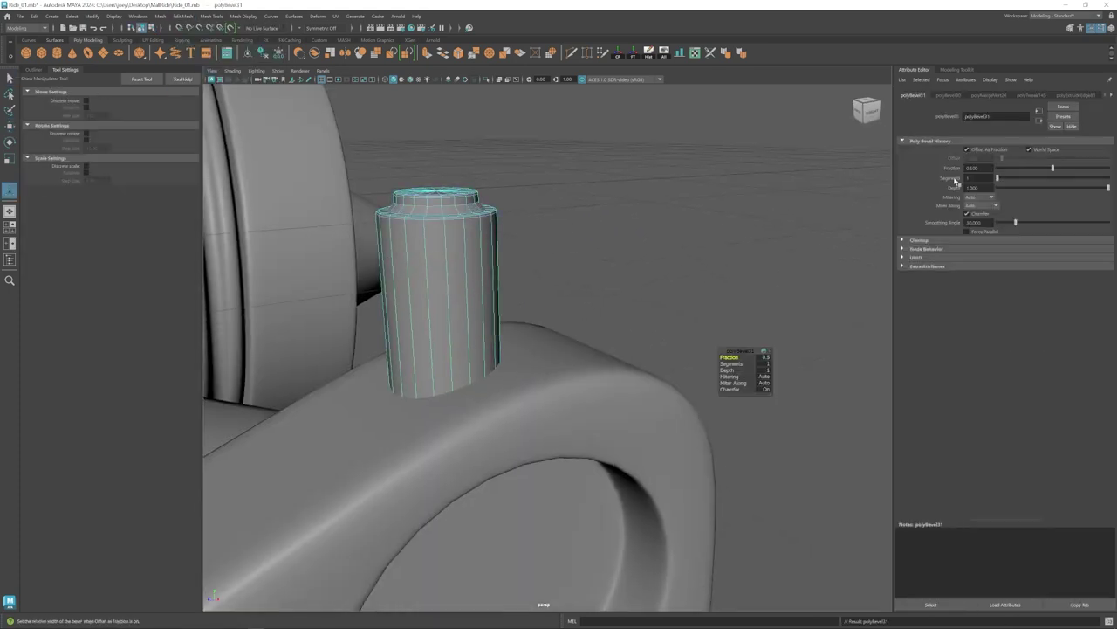
key("F8")
key("q")
left_click(602, 262)
Rescale the small cylinder so it sits properly on the top of the wedge.
right_click_drag(602, 270, 558, 301, "alt")
left_click(536, 297)
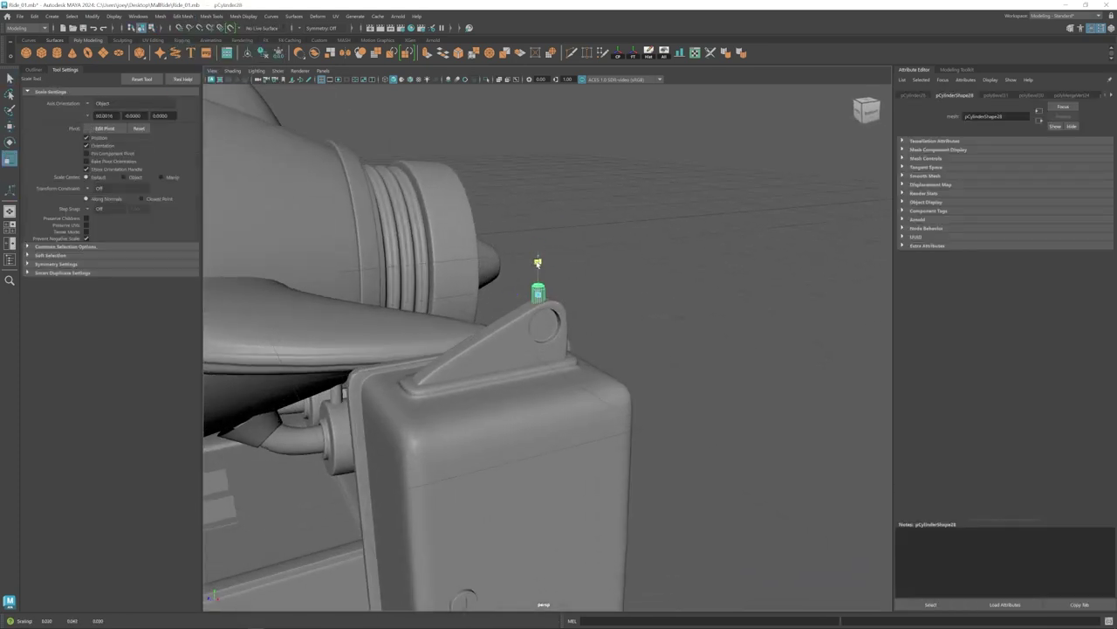
key("w")
left_click(646, 358)
Turn off smooth preview on the box and wedge, and select the lower faces inside the wedge's round hole.
left_click(539, 371)
key("1")
left_click(533, 349)
key("1")
key("F11")
left_click_drag(538, 349, 504, 330, "alt")
left_click(564, 329)
left_click(515, 342, "shift")
key("ctrl+e")
key("ctrl+z")
left_click_drag(530, 290, 531, 297, "shift")
key("ctrl+z")
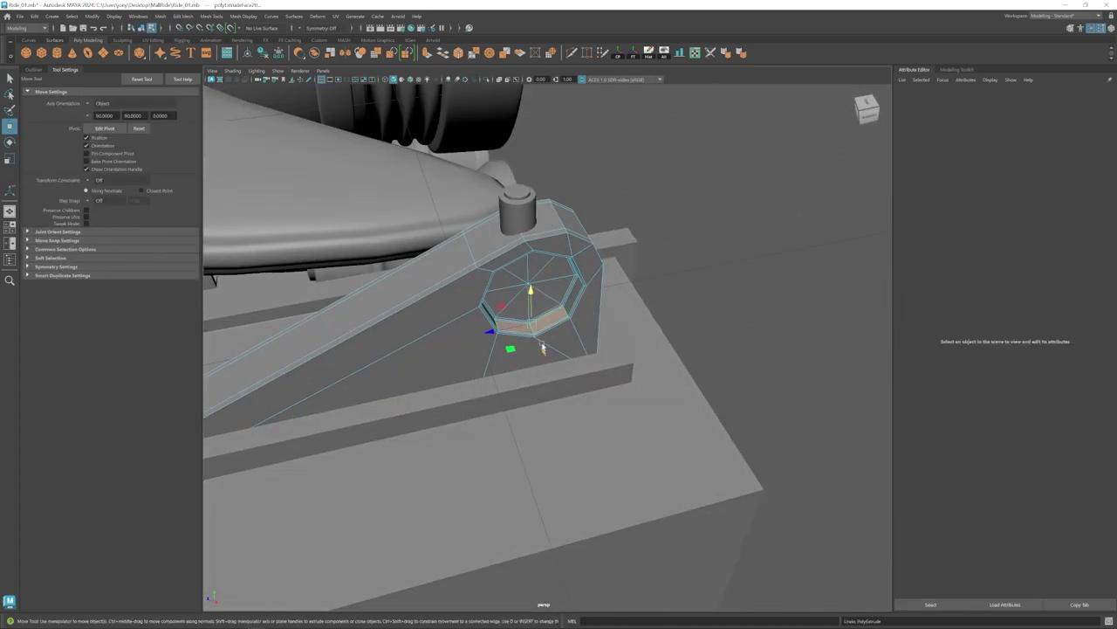
Extrude the selected lower faces of the hole and move them slightly upward.
key("ctrl+e")
right_click_drag(528, 325, 489, 325, "alt")
mouse_move(524, 325)
left_mouse_down("alt")
mouse_move(550, 315)
mouse_move(524, 327)
left_mouse_up("alt")
right_click_drag(502, 321, 563, 310, "alt")
key("w")
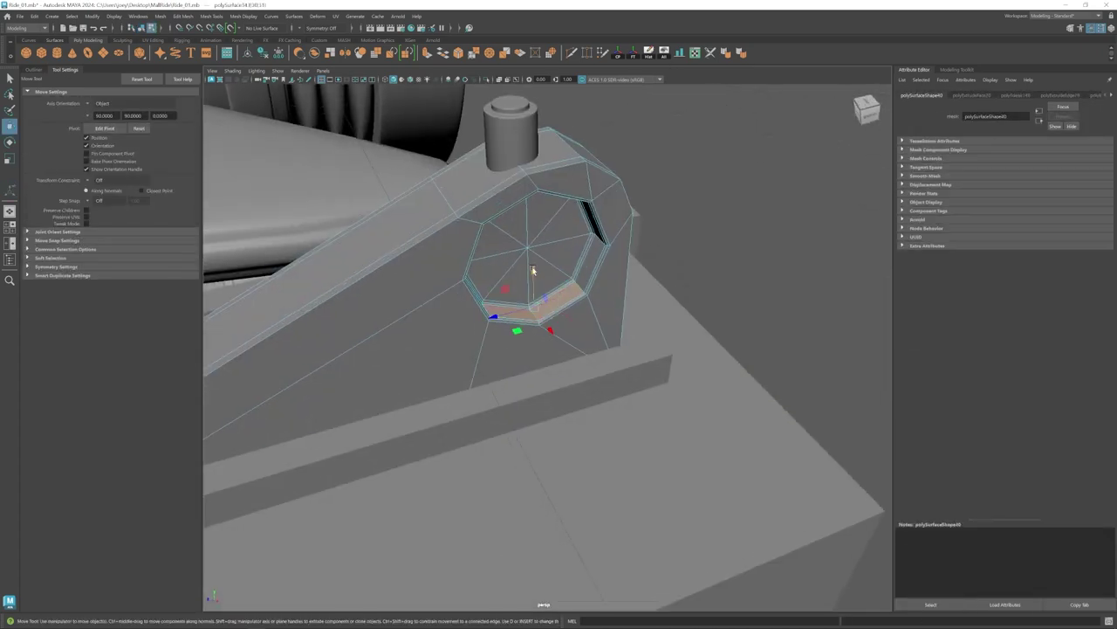
left_click_drag(533, 287, 533, 283)
mouse_move(629, 349)
right_mouse_down("alt")
mouse_move(586, 366)
mouse_move(628, 332)
right_mouse_up("alt")
left_click(602, 125)
Insert a supporting edge loop in the extruded faces of the hole and preview the wedge smoothed.
key("ctrl+shift+x")
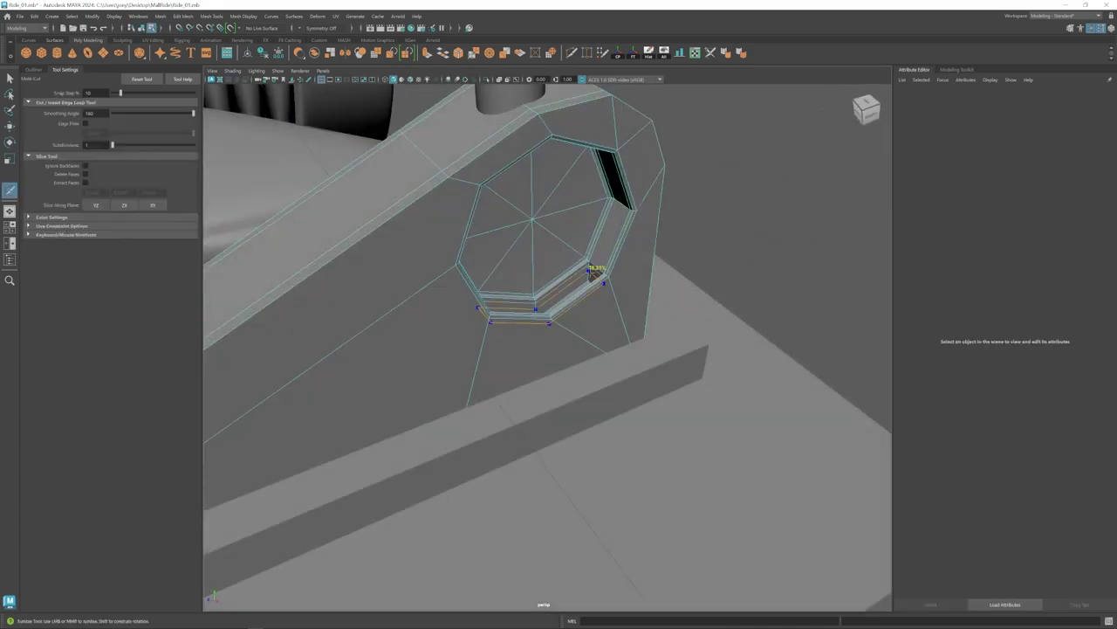
left_click(598, 275, "ctrl")
key("3")
right_click_drag(698, 280, 602, 305, "alt")
Reposition the vertices at the wedge's narrow tip, then turn its smooth preview back on.
key("1")
left_click(670, 282)
left_click_drag(602, 349, 664, 288, "alt")
right_click_drag(603, 384, 644, 392, "alt")
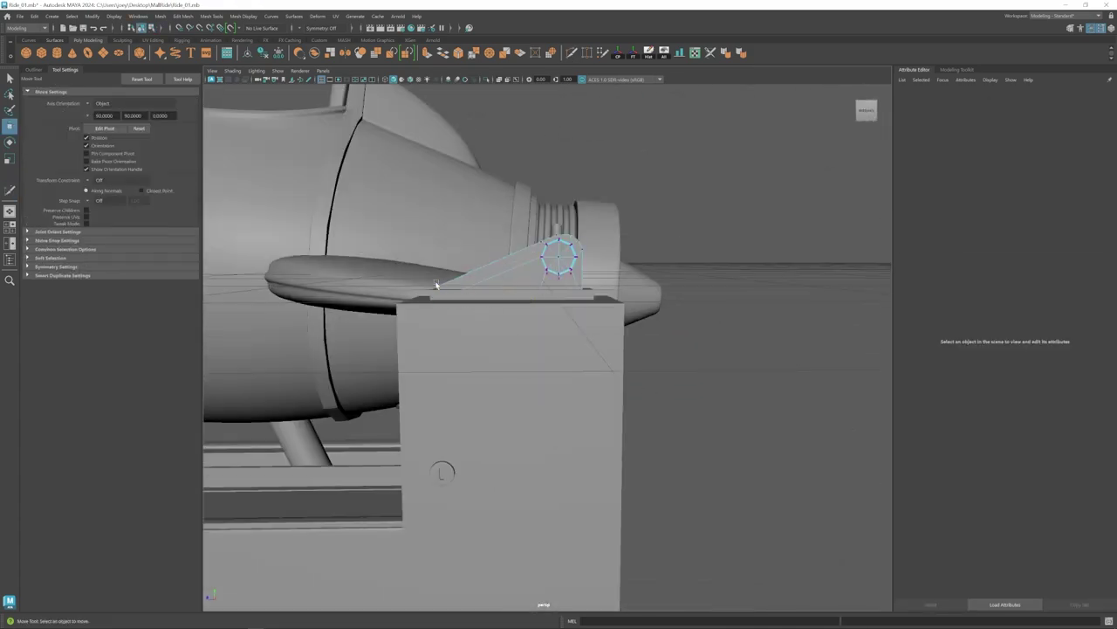
left_click_drag(434, 282, 447, 293)
left_click(407, 286)
right_click_drag(576, 349, 509, 366, "alt")
left_click_drag(509, 367, 562, 390, "alt")
left_click(561, 389)
key("3")
Fine-tune the position of the wedge's narrow-tip vertices so the slope fits the raised lip.
left_click(646, 388)
left_click_drag(646, 389, 610, 393, "alt")
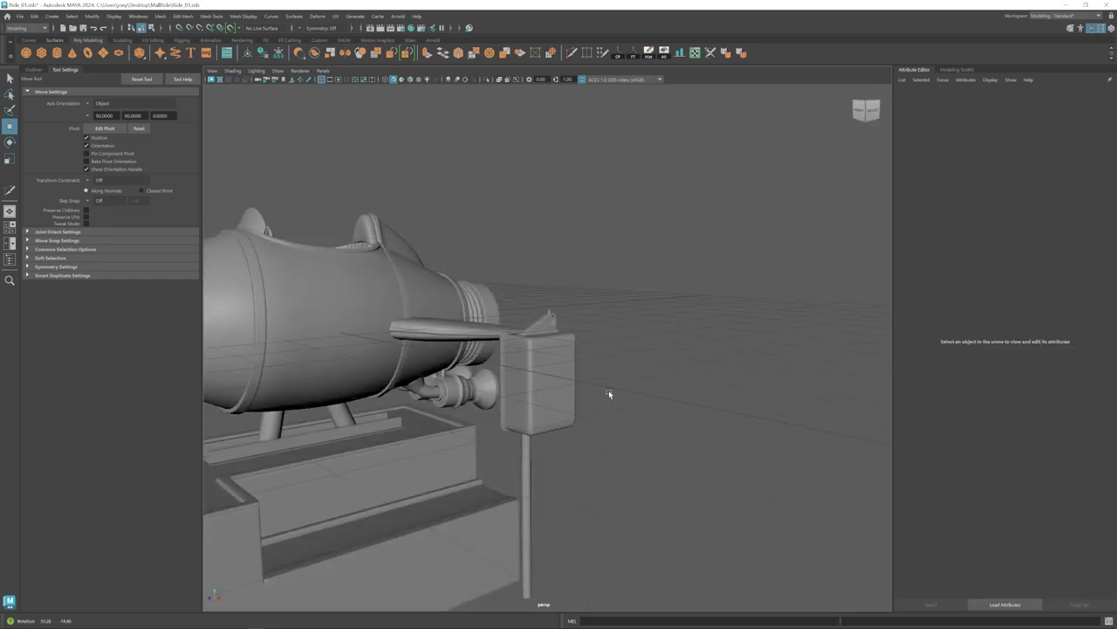
right_click_drag(609, 393, 714, 441, "alt")
left_click_drag(713, 442, 663, 411, "alt")
left_click(547, 304)
right_click_drag(529, 252, 576, 271, "alt")
key("F9")
left_click_drag(480, 367, 515, 330)
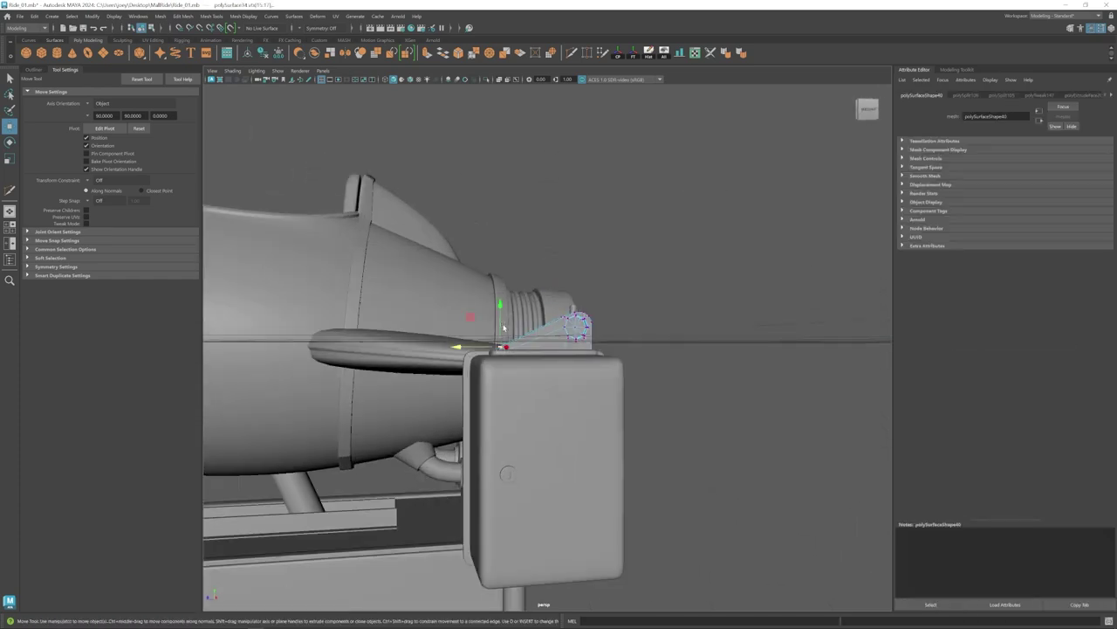
left_click(677, 359)
Adjust how far the small round cylinder protrudes from the box's face by moving its vertices.
right_click_drag(677, 359, 507, 425, "alt")
left_click_drag(557, 420, 583, 424, "alt")
left_click(583, 425)
key("F9")
left_click_drag(651, 313, 539, 543)
left_click_drag(568, 458, 580, 479, "alt")
mouse_move(621, 426)
left_mouse_down()
mouse_move(611, 422)
mouse_move(627, 436)
left_mouse_up()
key("F8")
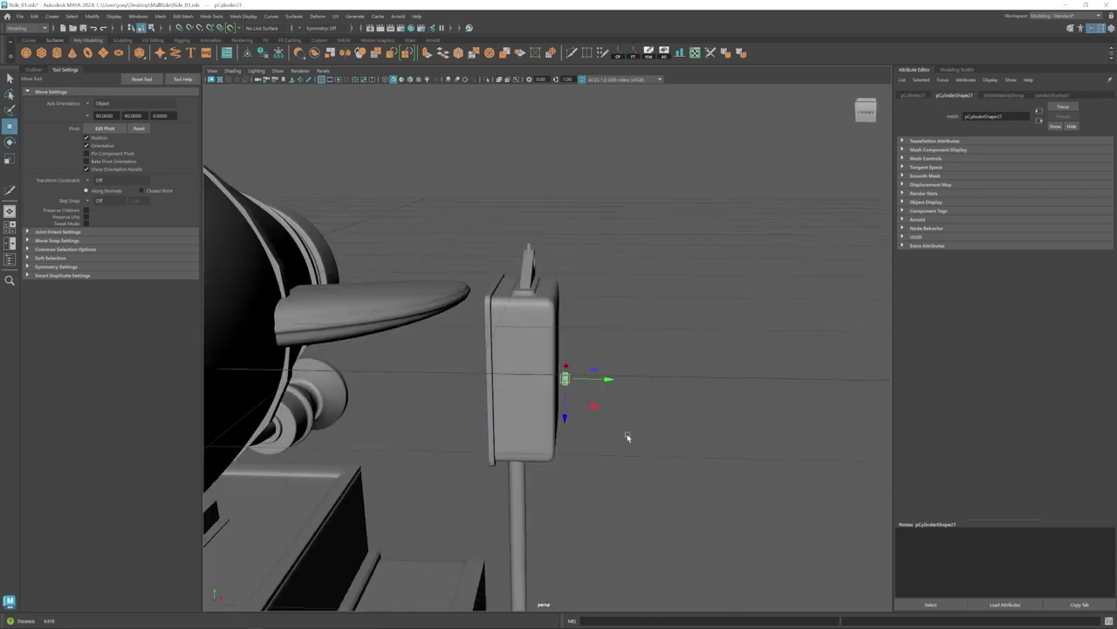
left_click(627, 437)
Adjust the thickness of the pole supporting the box.
right_click_drag(627, 436, 471, 414, "alt")
left_click_drag(471, 414, 534, 419, "alt")
left_click(541, 419)
key("r")
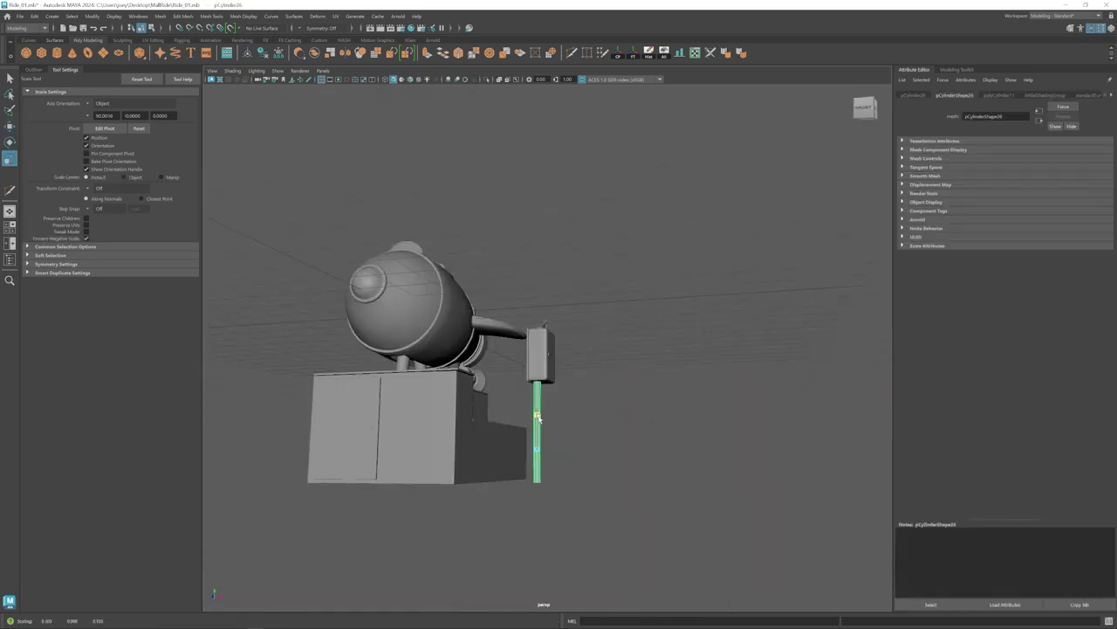
left_click(603, 421)
left_click_drag(603, 421, 526, 420, "alt")
right_click_drag(526, 420, 639, 281, "alt")
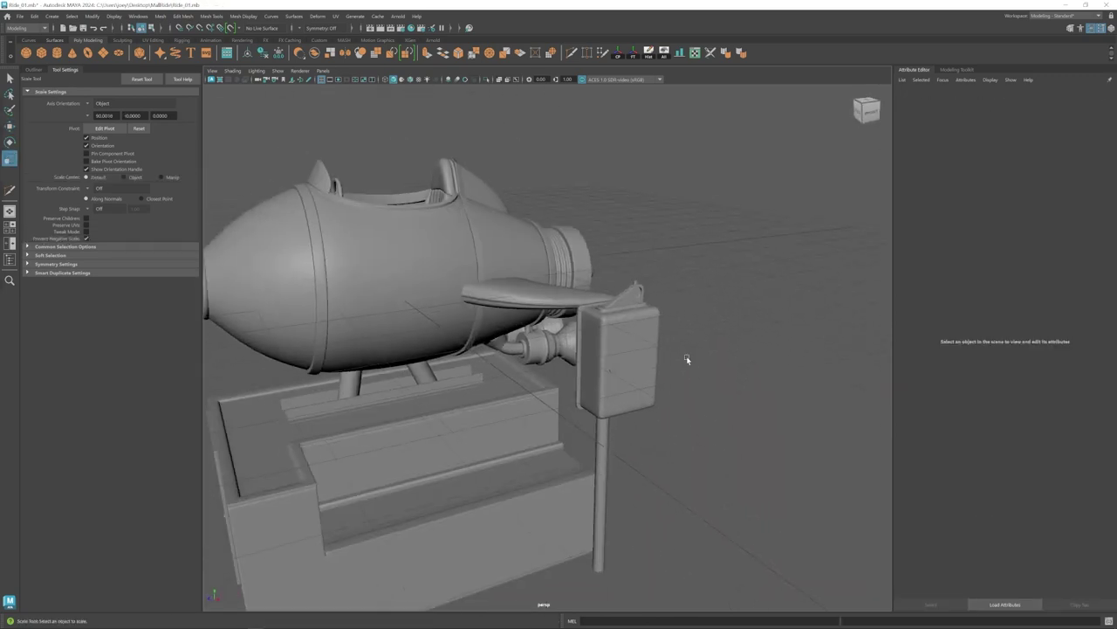
Add a short, wider cylinder as a collar at the pole's foot and bevel its top edge loop.
right_click_drag(688, 428, 529, 415, "alt")
left_click(580, 461)
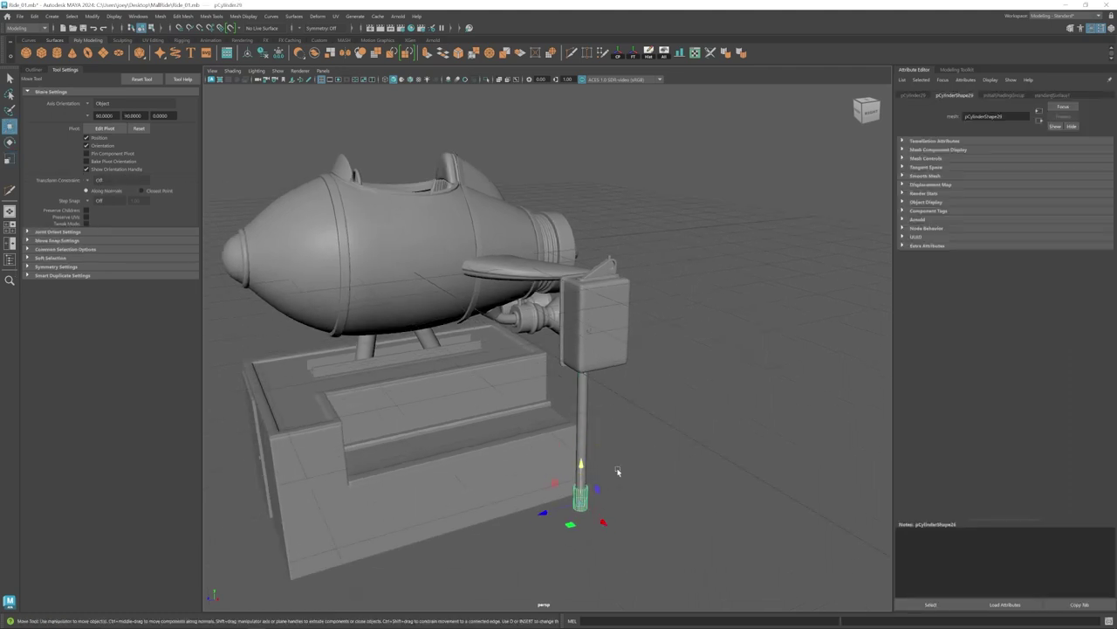
right_click_drag(618, 471, 698, 489, "alt")
double_click(604, 473)
left_click(182, 16)
left_click(192, 41)
key("w")
Scale down the collar at the foot of the pole.
left_click(690, 437)
right_click_drag(690, 436, 552, 438, "alt")
left_click_drag(559, 524, 606, 357, "alt")
left_click(566, 431)
left_click(646, 437)
left_click(557, 394)
right_click_drag(602, 419, 805, 492, "alt")
key("r")
left_click(742, 471)
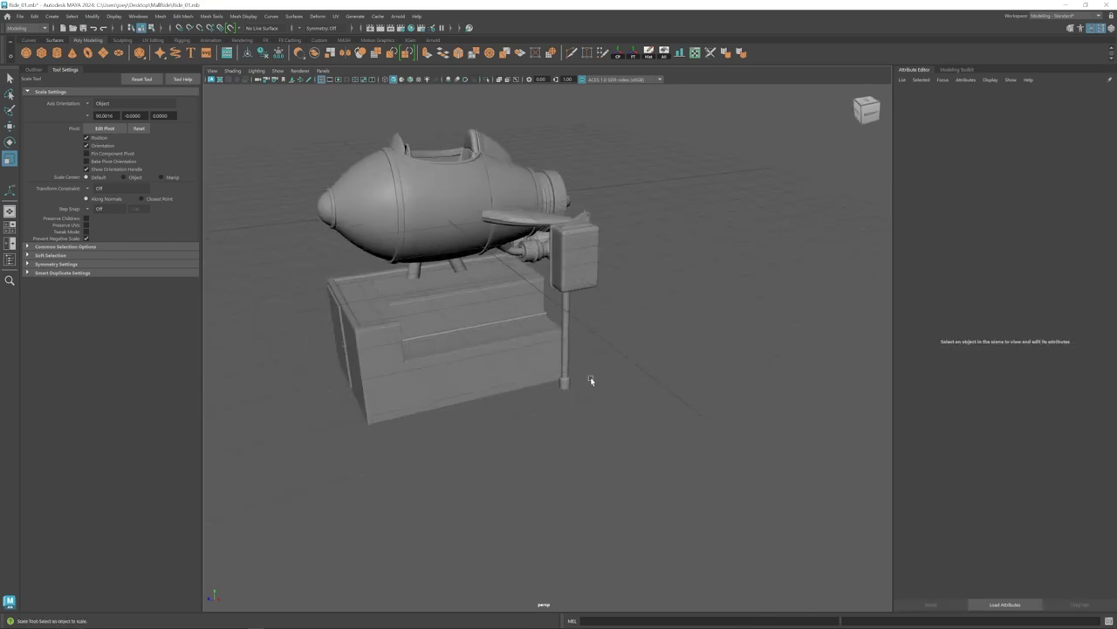
Create a polygon cylinder, turn it on its side and flatten it into a small disc near the base's lower corner.
left_click(570, 418)
left_click_drag(590, 381, 812, 419, "alt")
left_click(621, 384)
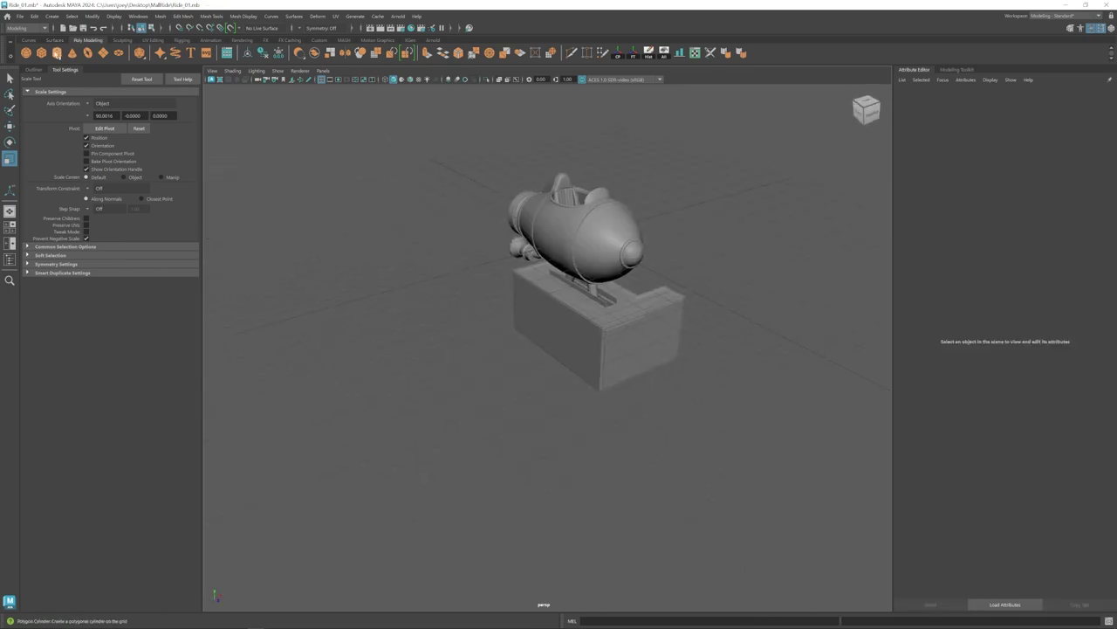
left_click(630, 340)
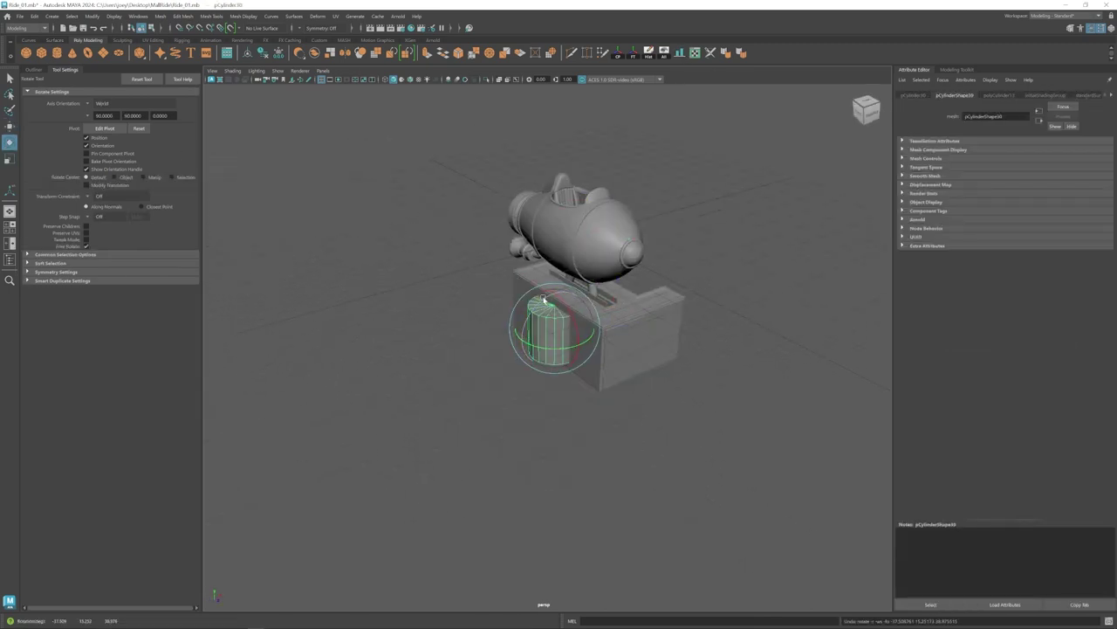
key("w")
left_click_drag(557, 332, 602, 301, "alt")
left_click_drag(575, 281, 549, 300)
right_click_drag(549, 300, 663, 349, "alt")
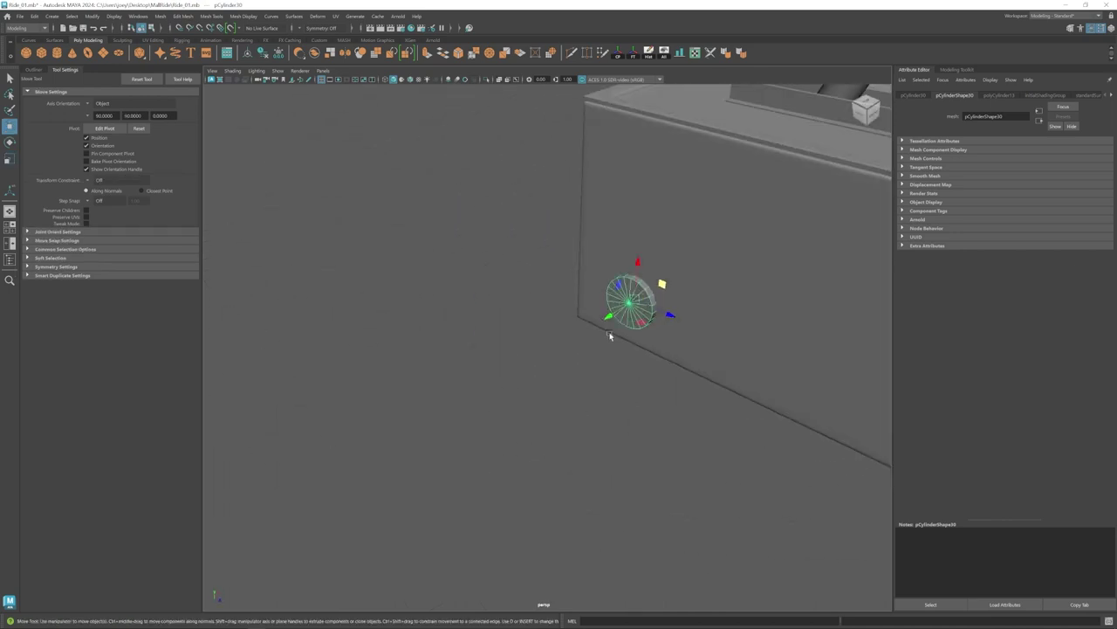
key("r")
key("w")
Open the disc's outer face and extrude its open edge loop inward to form a ring.
mouse_move(611, 334)
left_mouse_down("alt")
mouse_move(539, 328)
mouse_move(632, 339)
left_mouse_up("alt")
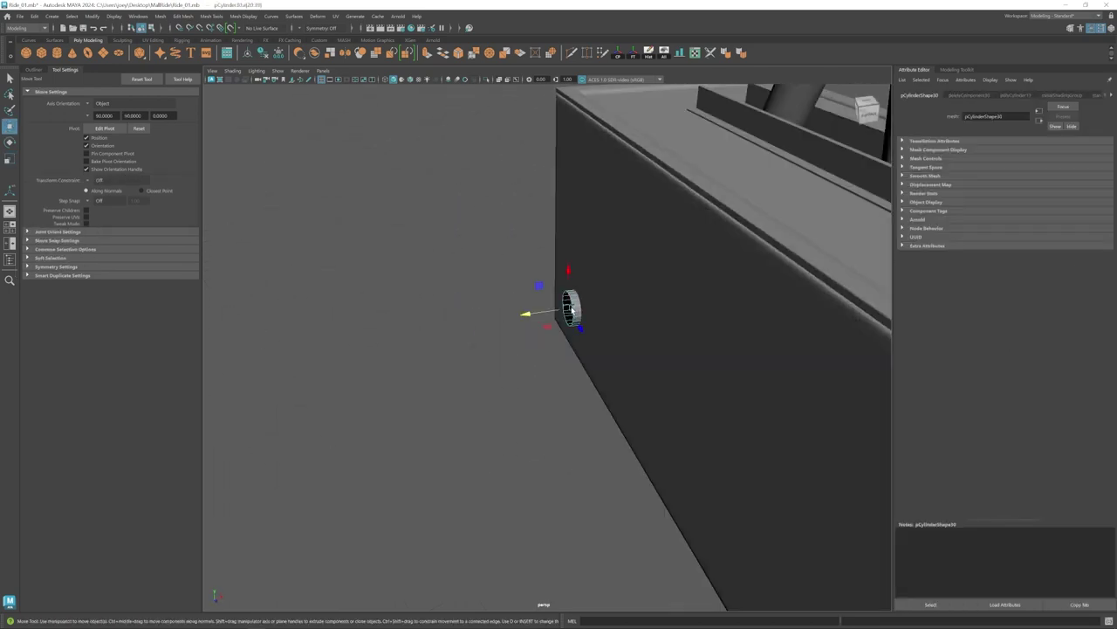
key("r")
left_click_drag(568, 308, 559, 310, "shift")
key("q")
Bevel the ring's edge loop with a fraction of 0.5 and two segments, then return to object mode.
double_click(572, 295)
key("ctrl+b")
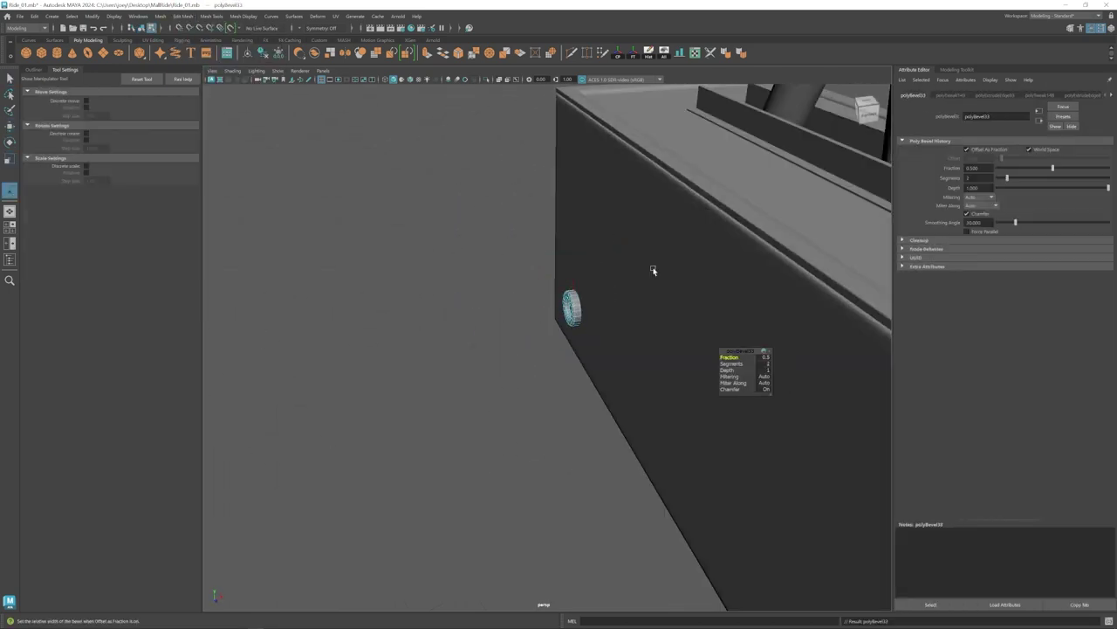
key("w")
key("F8")
left_click(419, 218)
right_click_drag(654, 270, 524, 269, "alt")
left_click_drag(524, 270, 480, 314, "alt")
Try drawing a looping EP curve from the ring across the floor and sweeping a thin tube along it.
left_click(81, 95)
key("ctrl+z")
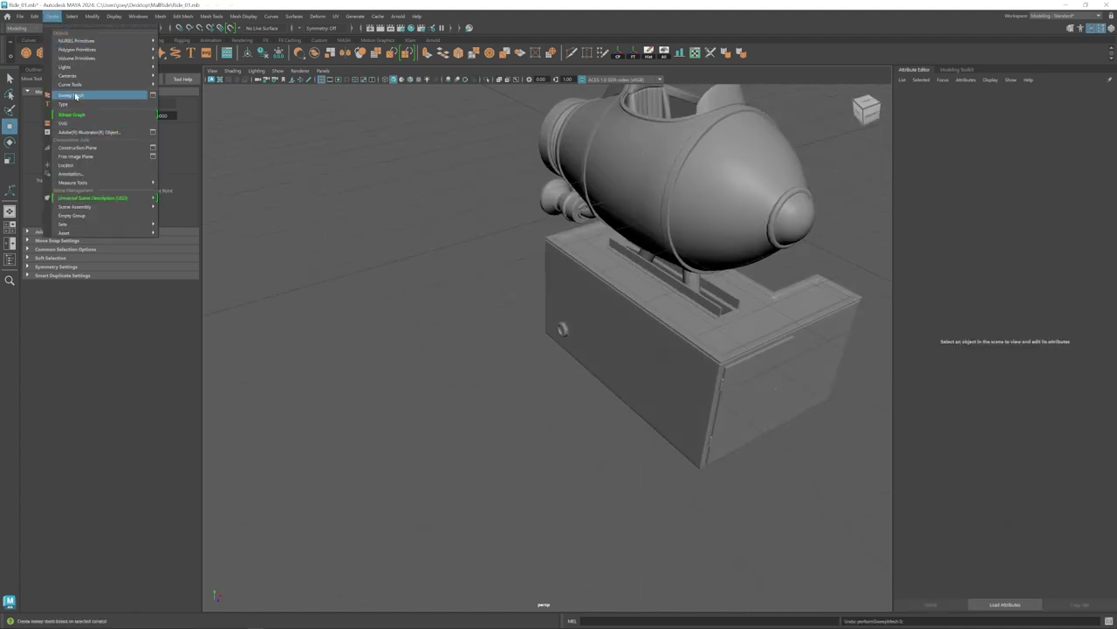
mouse_move(72, 85)
left_click(181, 93)
left_click(474, 391)
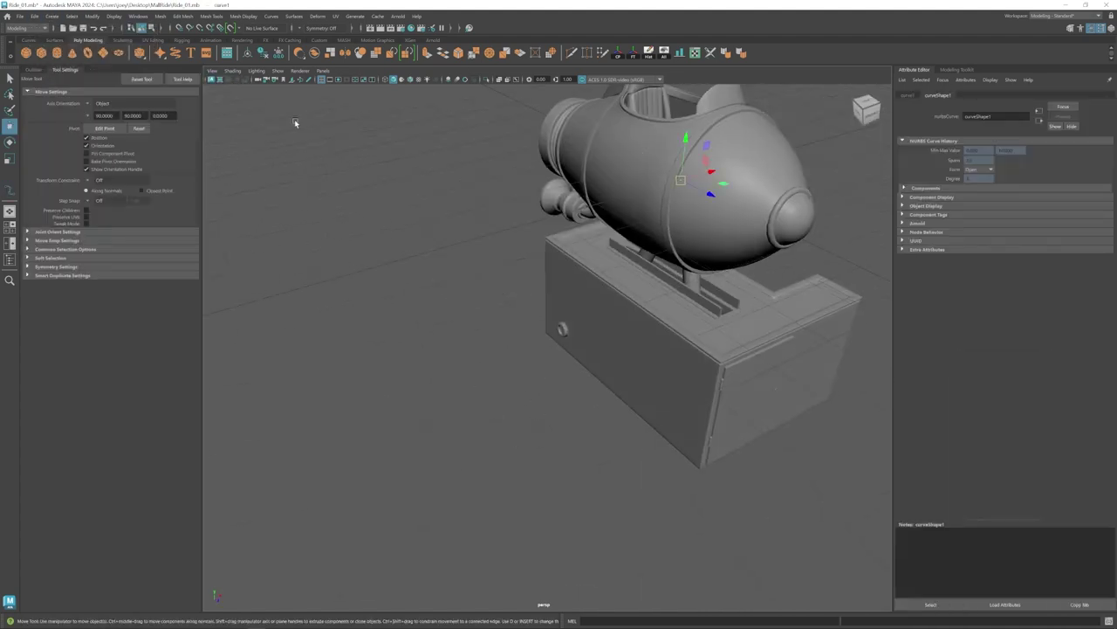
left_click(85, 96)
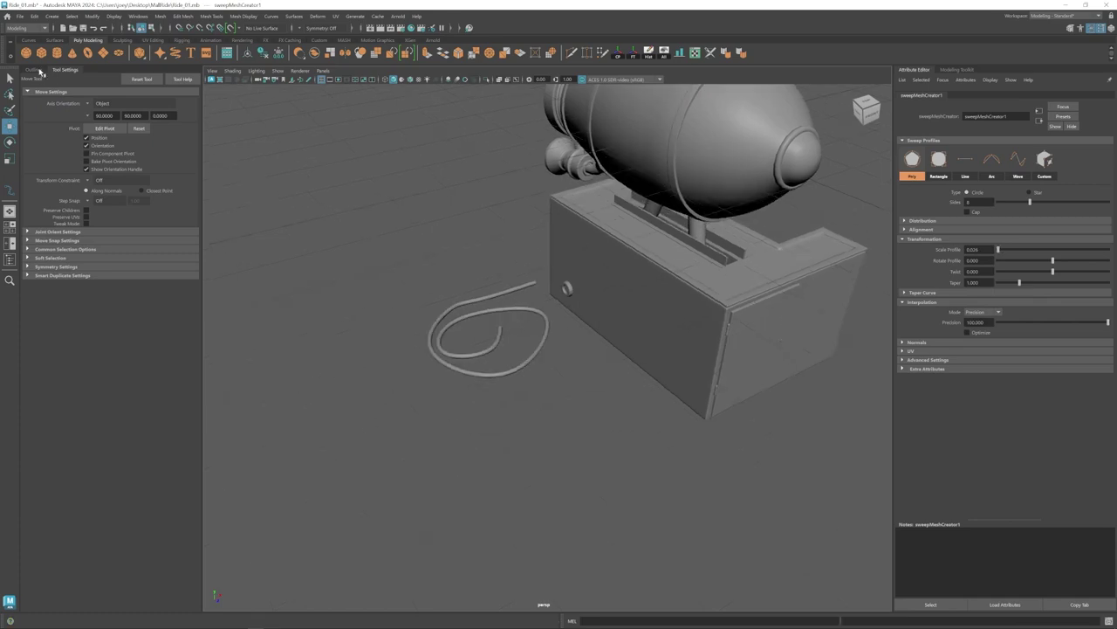
left_click(384, 299)
left_click(54, 345)
left_click_drag(454, 303, 430, 326, "alt")
Delete the looping curve and its swept tube from the ride scene.
key("ctrl+z")
left_click(52, 343)
left_click(54, 352, "shift")
key("Delete")
Draw an open, looping EP curve on the grid of a new empty scene.
left_click(52, 16)
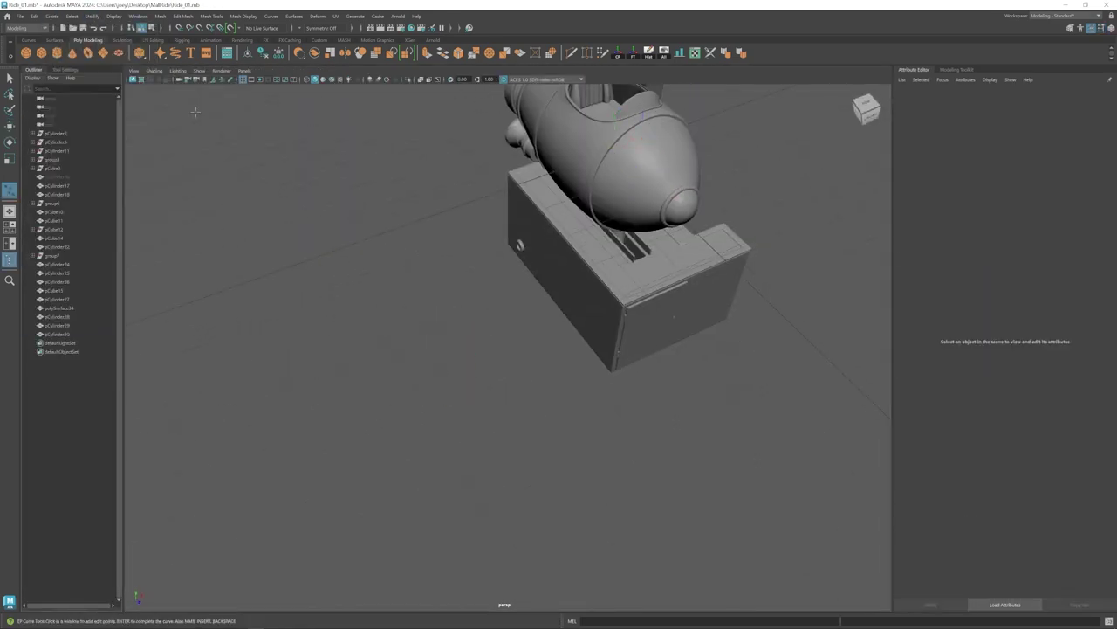
left_click(52, 16)
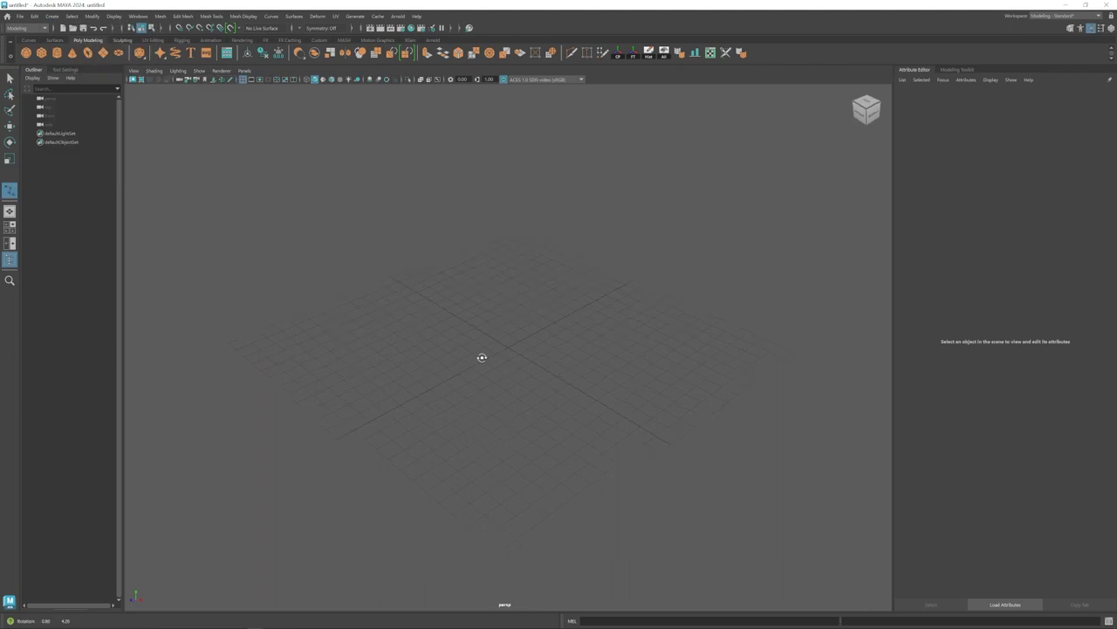
left_click_drag(482, 357, 485, 360, "alt")
scroll(485, 359, "up", 5)
left_click(517, 338)
left_click(455, 376)
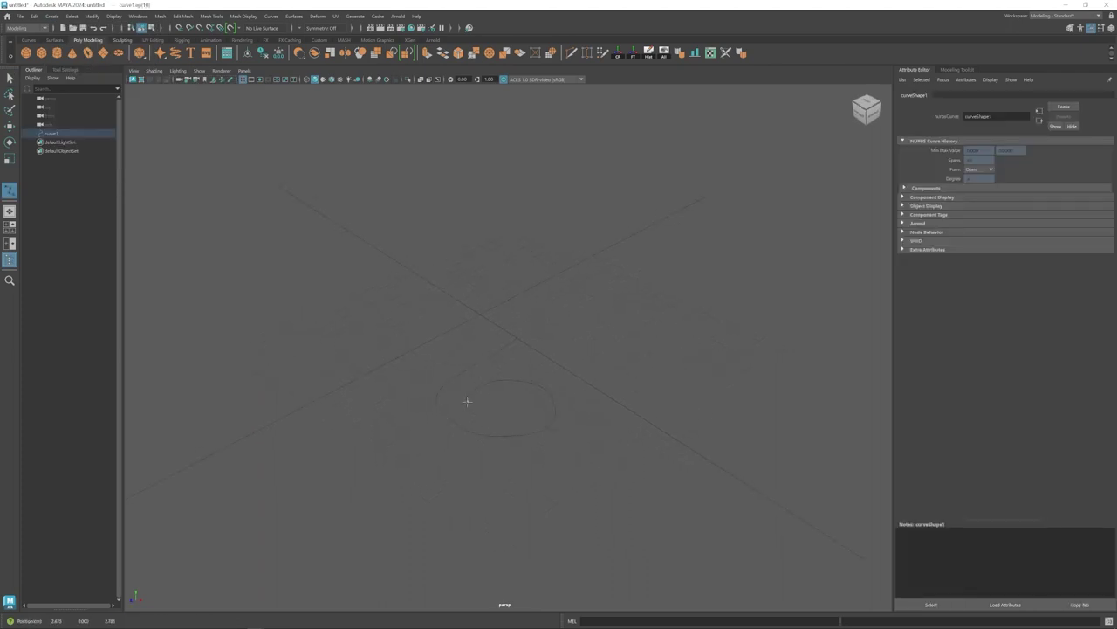
left_click(337, 271)
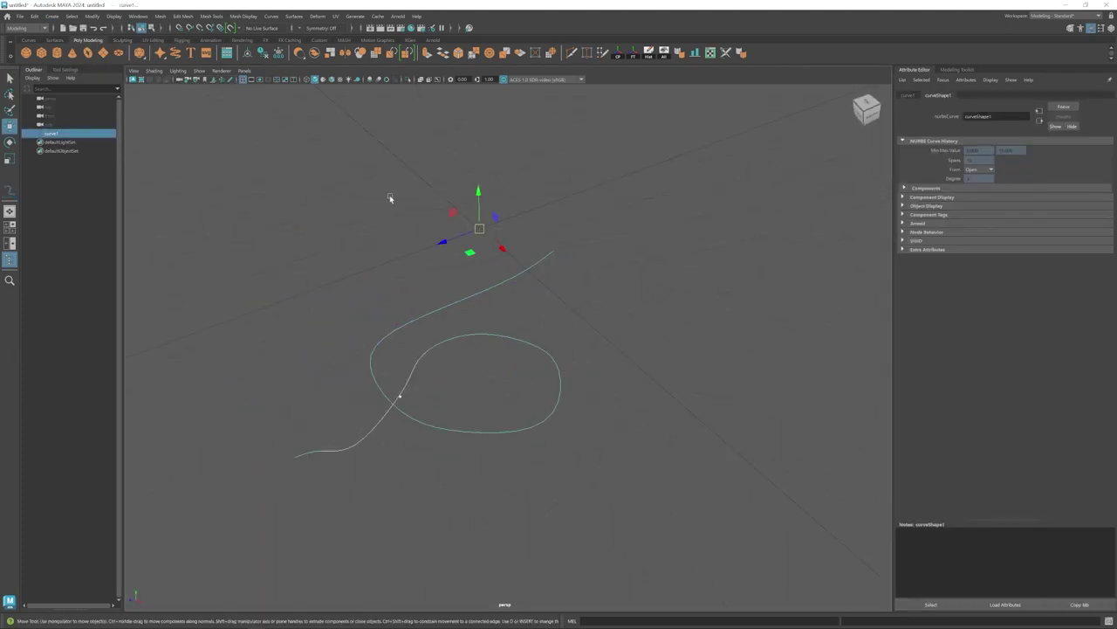
Create a sweep mesh along the curve and set its profile scale to about 0.053.
left_click(52, 16)
left_click(101, 95)
left_click_drag(1010, 249, 1000, 250)
scroll(362, 376, "down", 4)
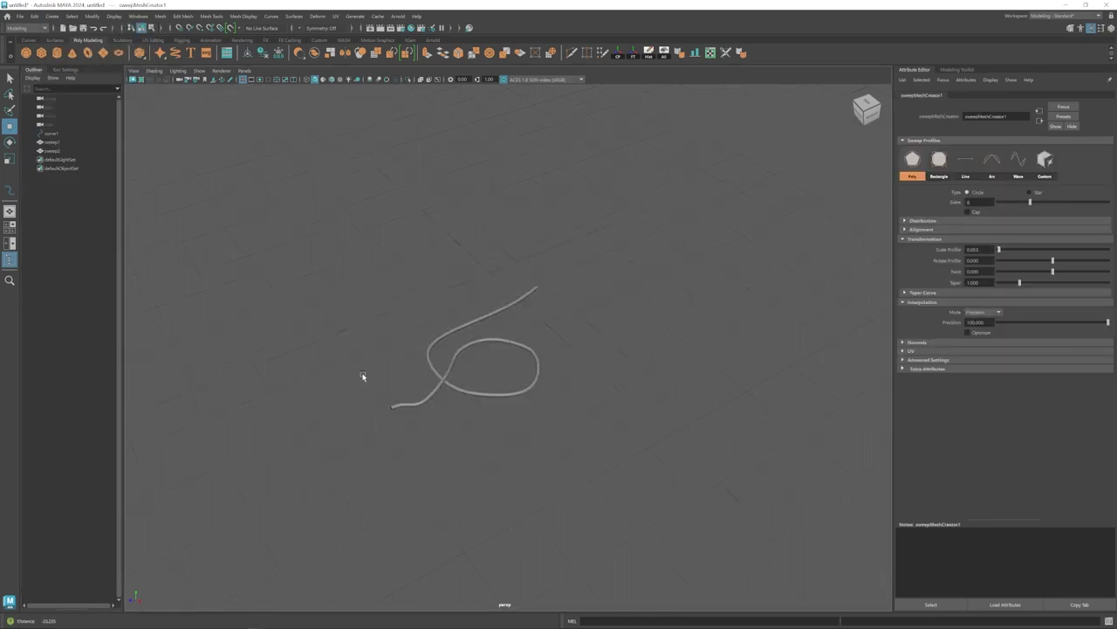
Reshape the tube's near end by moving a control vertex of the underlying curve.
scroll(442, 357, "up", 4)
left_click(501, 357)
left_click(52, 133)
left_click(382, 407)
left_click_drag(370, 433, 380, 421)
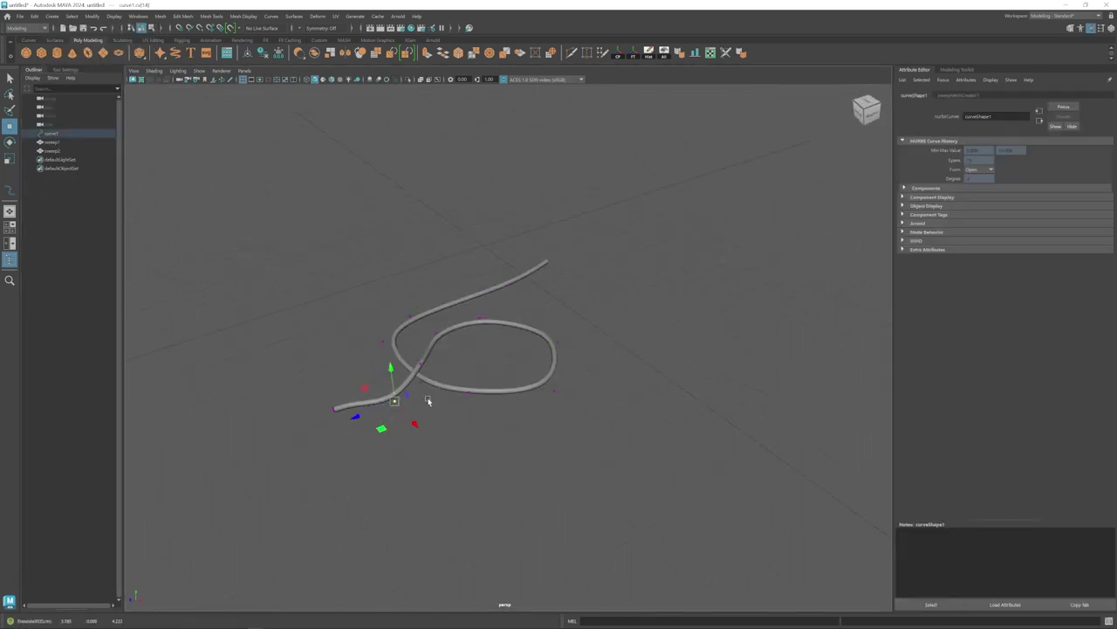
Raise a control vertex near the curve's far end to lift that part of the tube off the grid.
left_click(509, 272)
left_click(62, 136)
left_click(558, 267)
left_click_drag(559, 226, 540, 209)
left_click(541, 268)
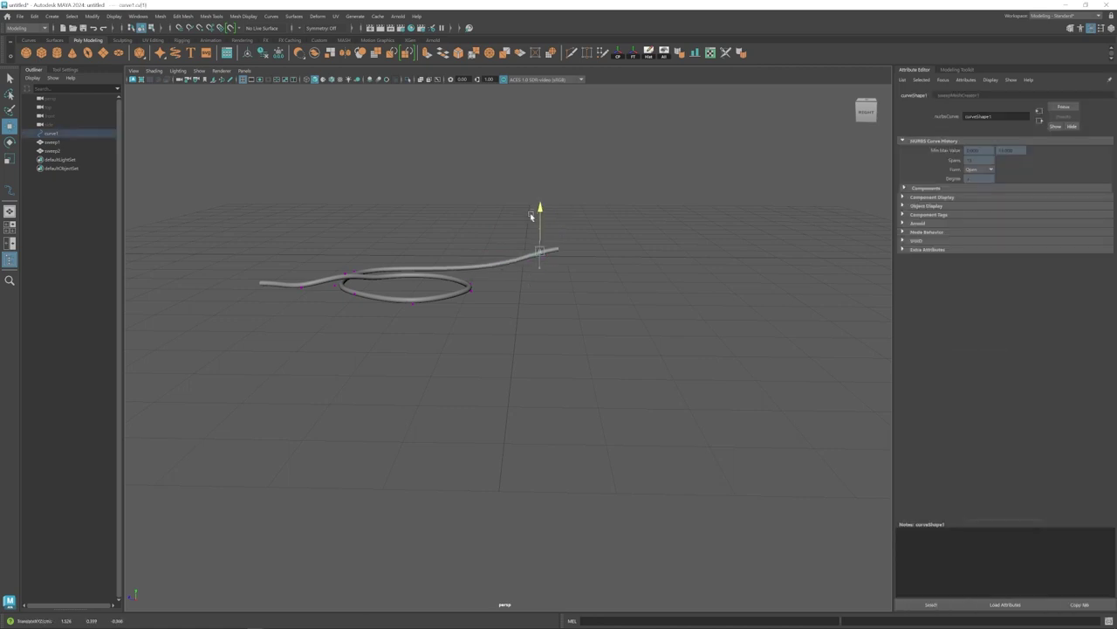
Select the curve with its sweep mesh and copy them as a group into the Ride_01.mb scene.
left_click(52, 134)
left_click(53, 143, "ctrl")
left_click(52, 151)
left_click(52, 133, "ctrl")
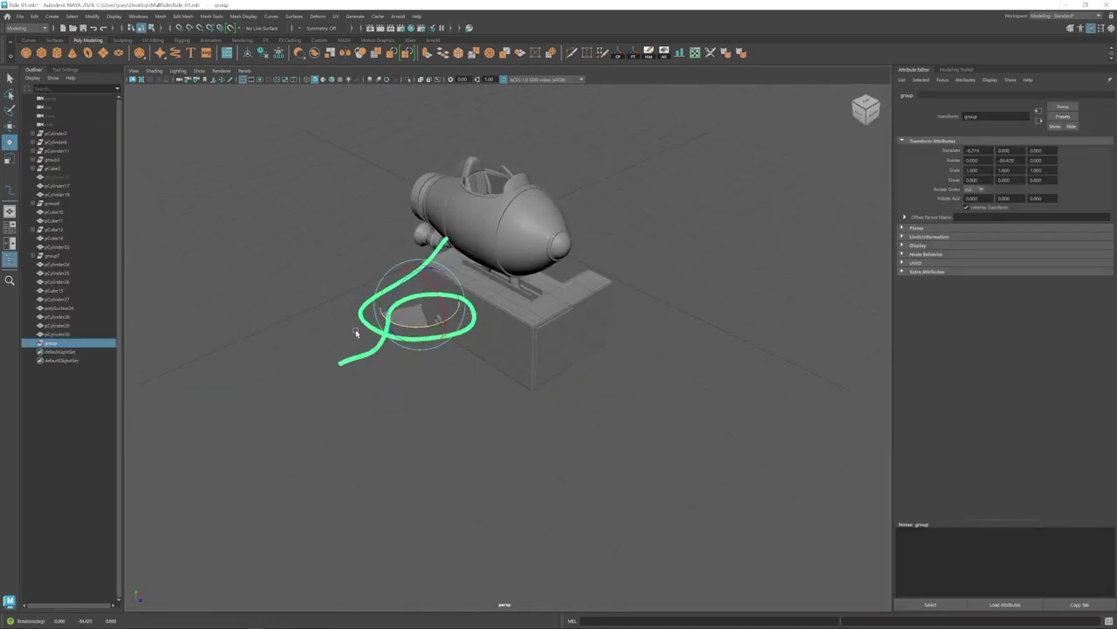
Lower the pasted cable group to the floor level of the ride's base and line it up with the cable ring.
left_click_drag(355, 333, 301, 254, "alt")
key("w")
left_click_drag(336, 160, 337, 293)
mouse_move(349, 283)
left_mouse_down("alt")
mouse_move(359, 300)
mouse_move(347, 288)
left_mouse_up("alt")
key("space")
key("space")
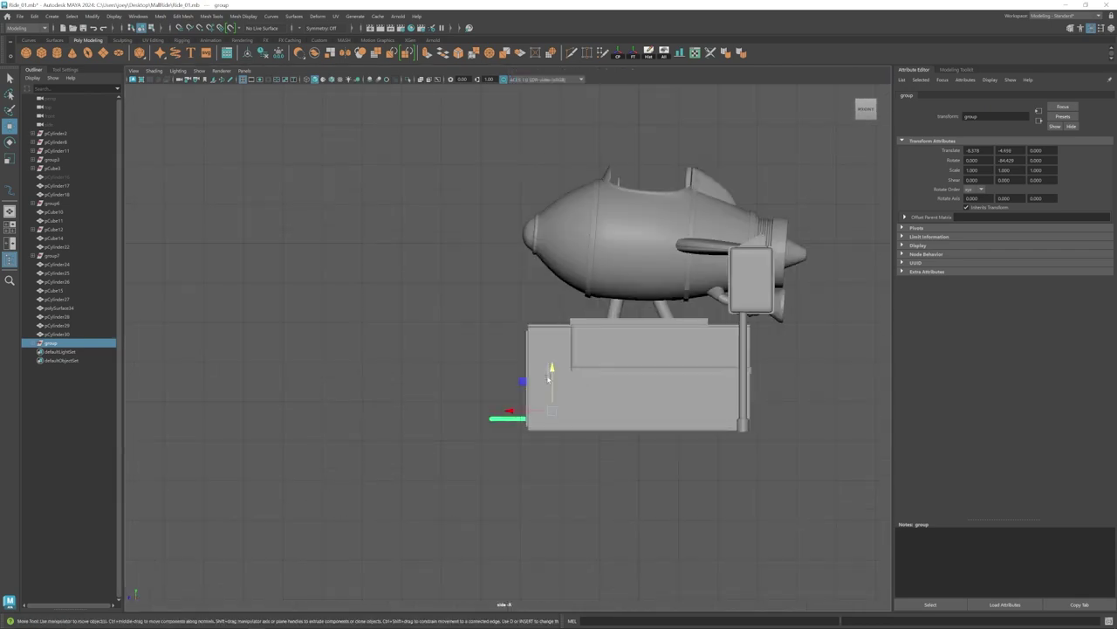
key("space")
key("space")
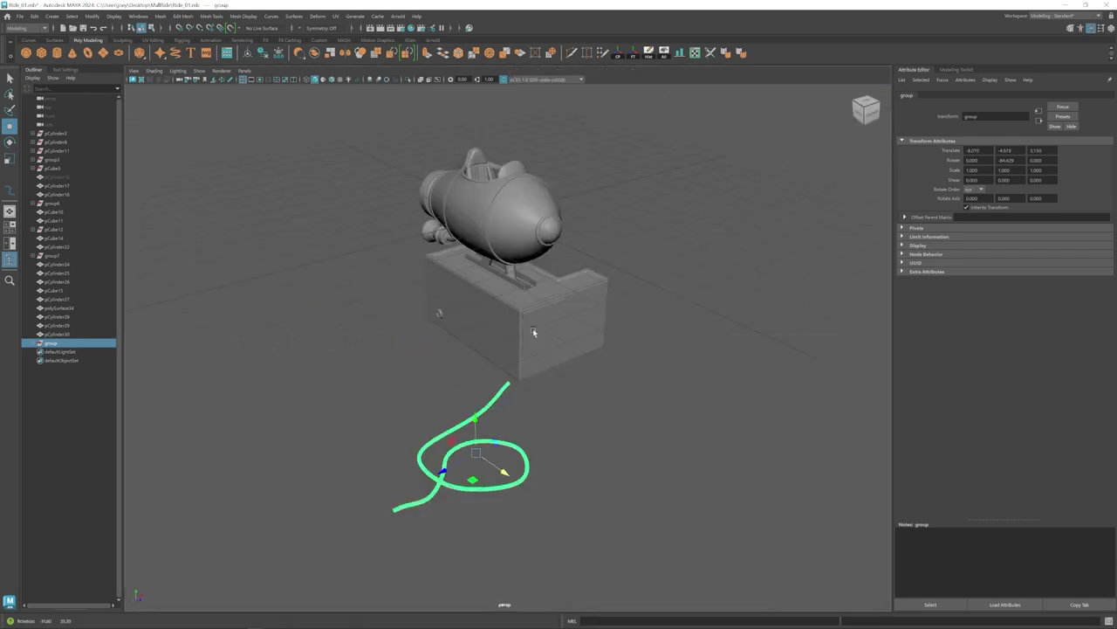
left_click_drag(532, 332, 631, 436, "alt")
left_click_drag(500, 452, 524, 436, "alt")
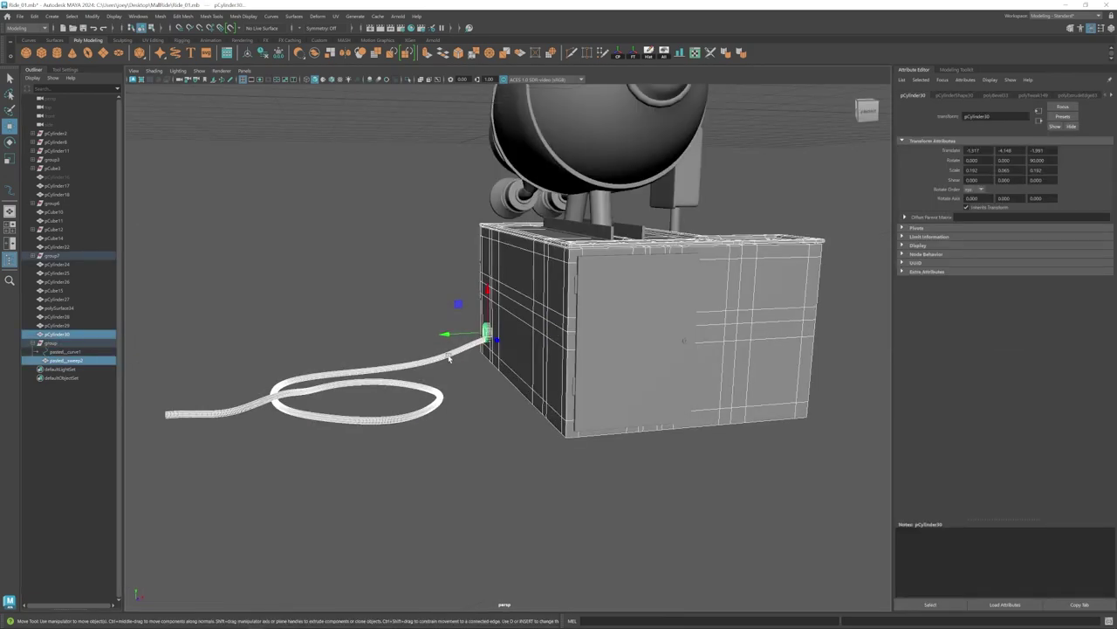
Check the pasted cable's loop in wireframe display and delete the cable group from the ride scene.
left_click(448, 357)
key("b")
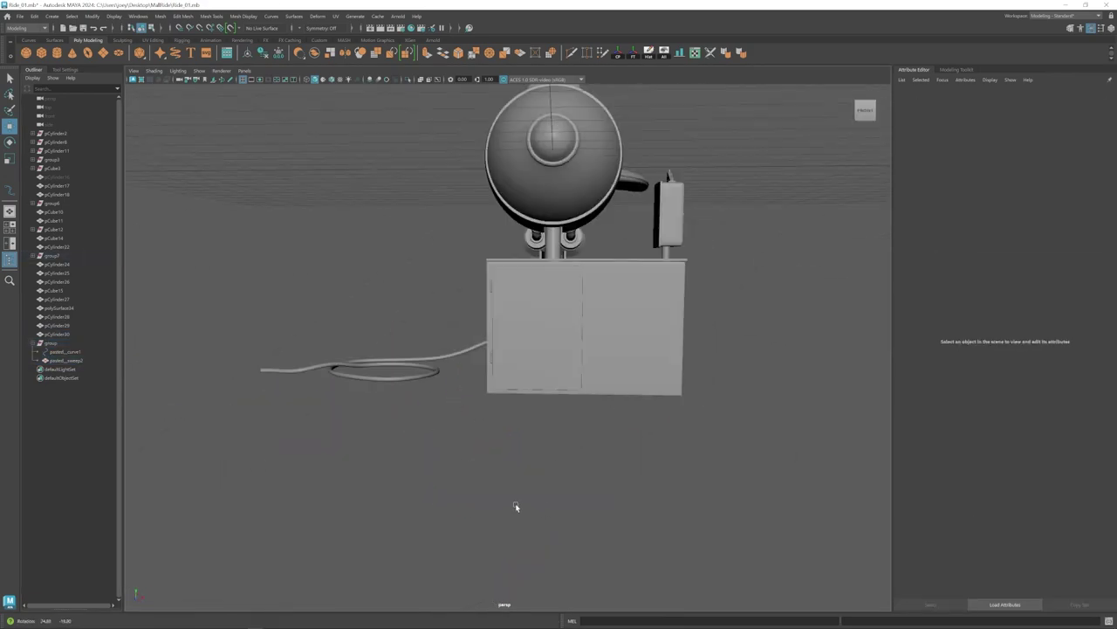
scroll(476, 335, "up", 5)
left_click(477, 335)
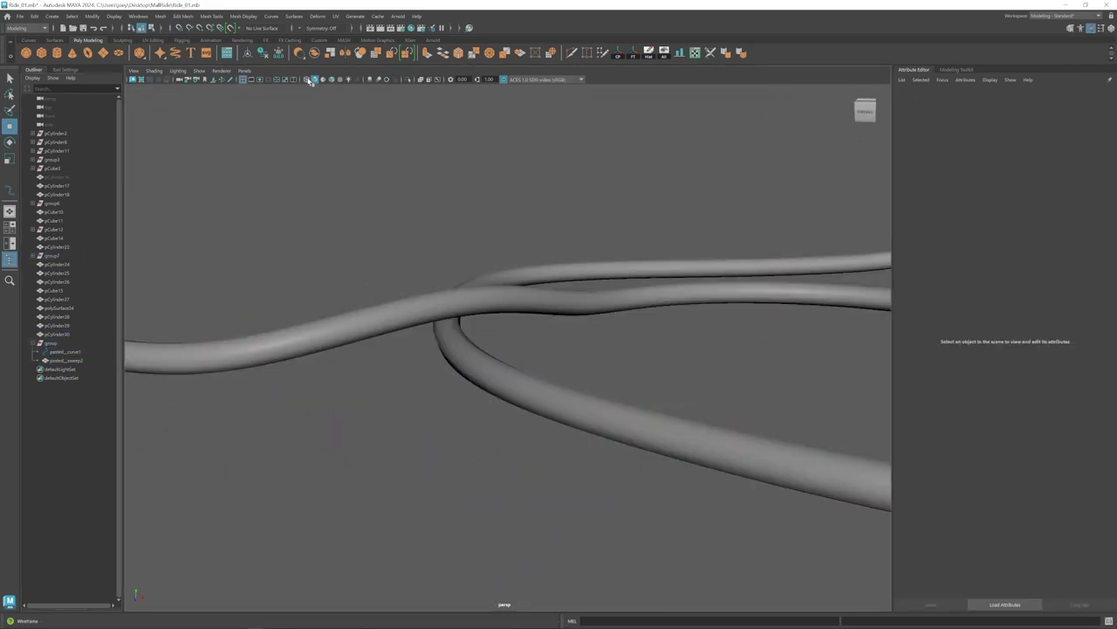
left_click(310, 80)
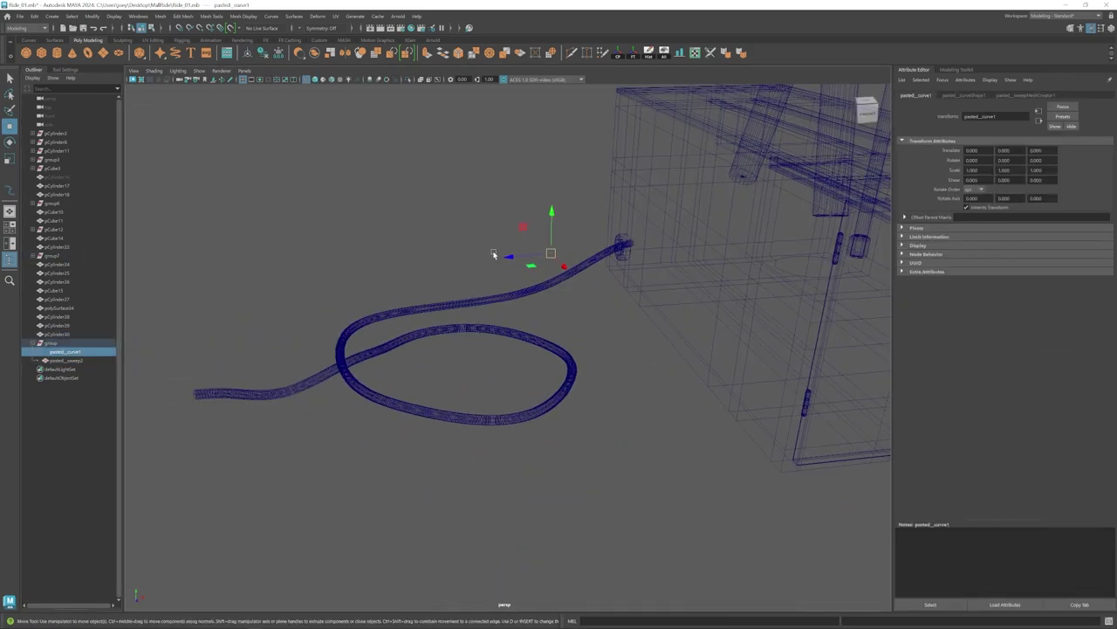
key("Delete")
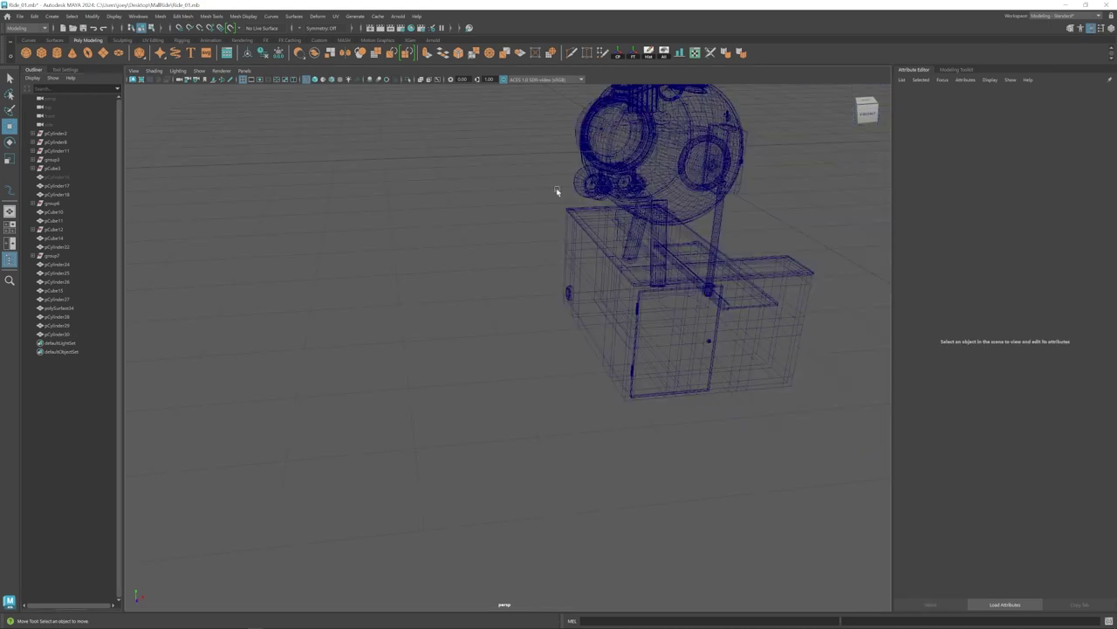
key("5")
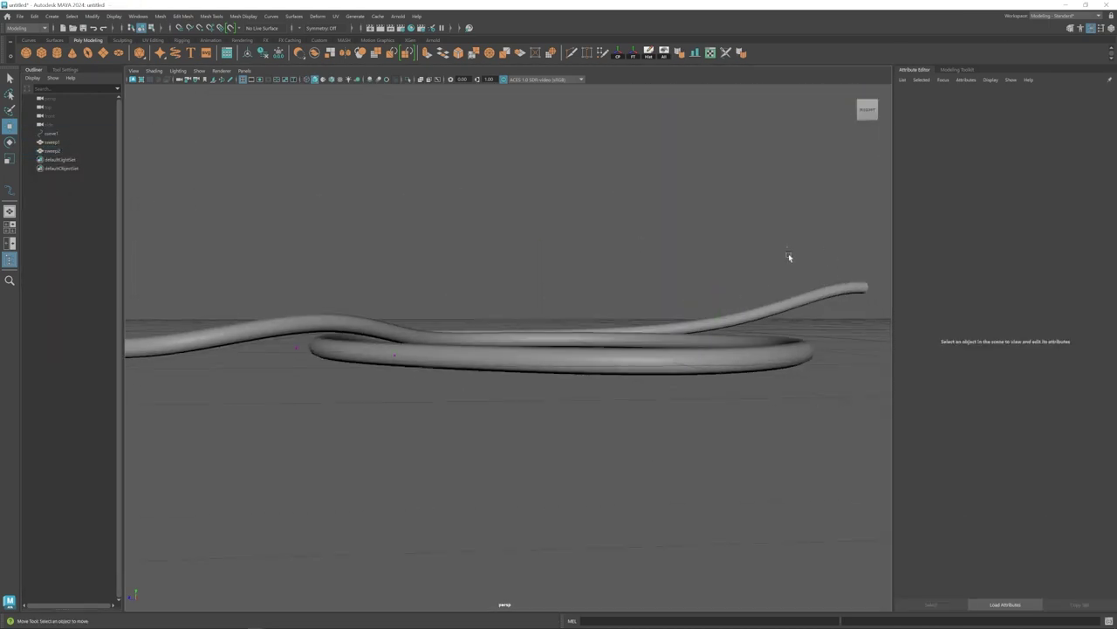
In the untitled cable scene, raise the curve's far end and adjust the control vertices where the cable crosses itself.
left_click_drag(788, 253, 878, 306)
left_click_drag(846, 245, 846, 237)
left_click_drag(383, 319, 327, 306)
left_click_drag(346, 267, 416, 352)
left_click(463, 353)
scroll(489, 353, "down", 5)
left_click_drag(489, 375, 510, 355, "alt")
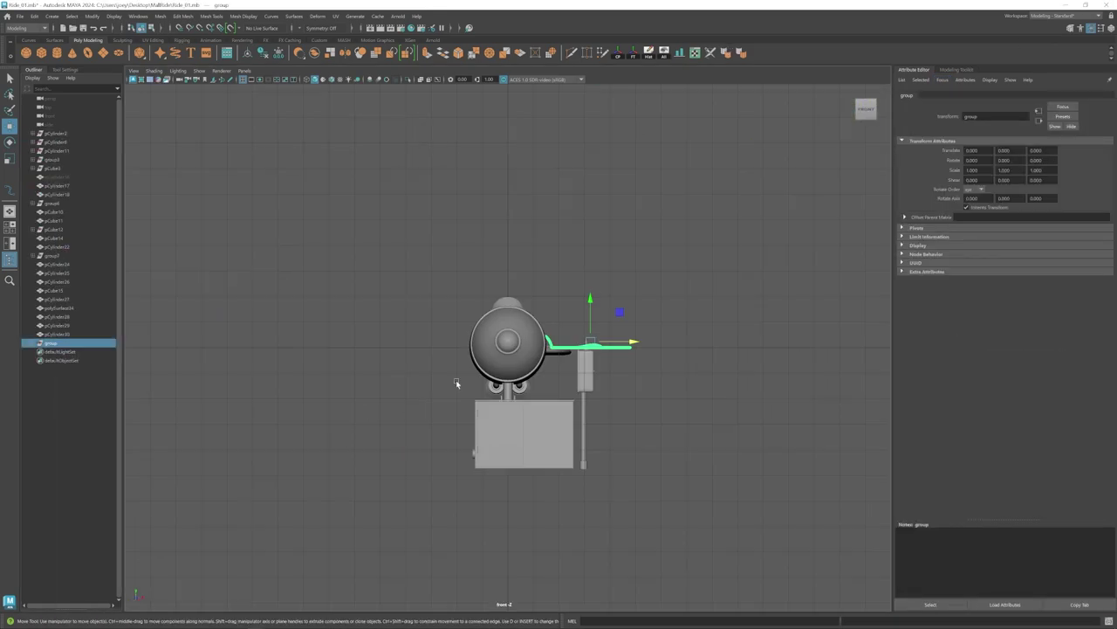
Place the reshaped cable group in Ride_01.mb beside the base at floor level.
scroll(592, 417, "up", 4)
left_click_drag(310, 373, 300, 373)
key("space")
key("space")
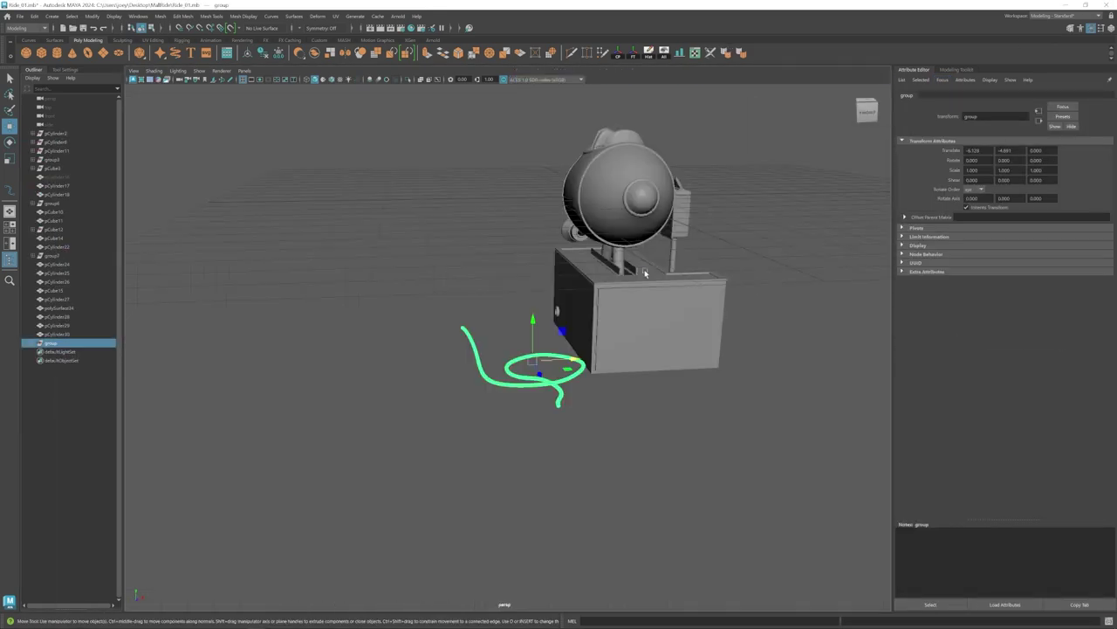
Rotate the cable group toward the base and fit the cable's end into the cable ring.
key("e")
left_click_drag(559, 367, 494, 384, "alt")
key("w")
left_click_drag(506, 349, 521, 396, "alt")
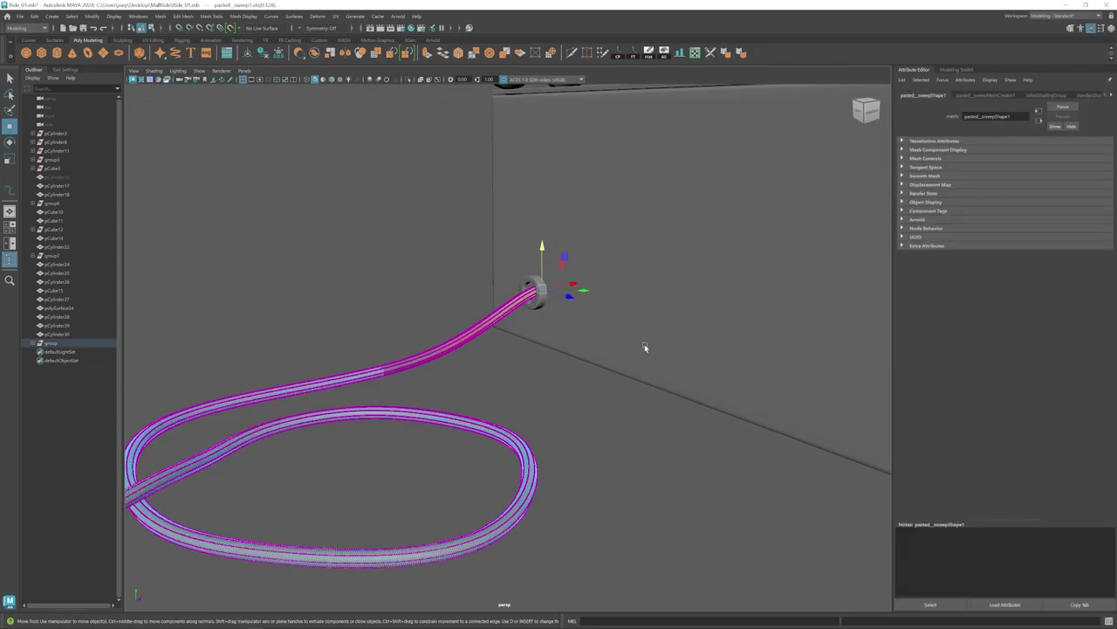
left_click(411, 259)
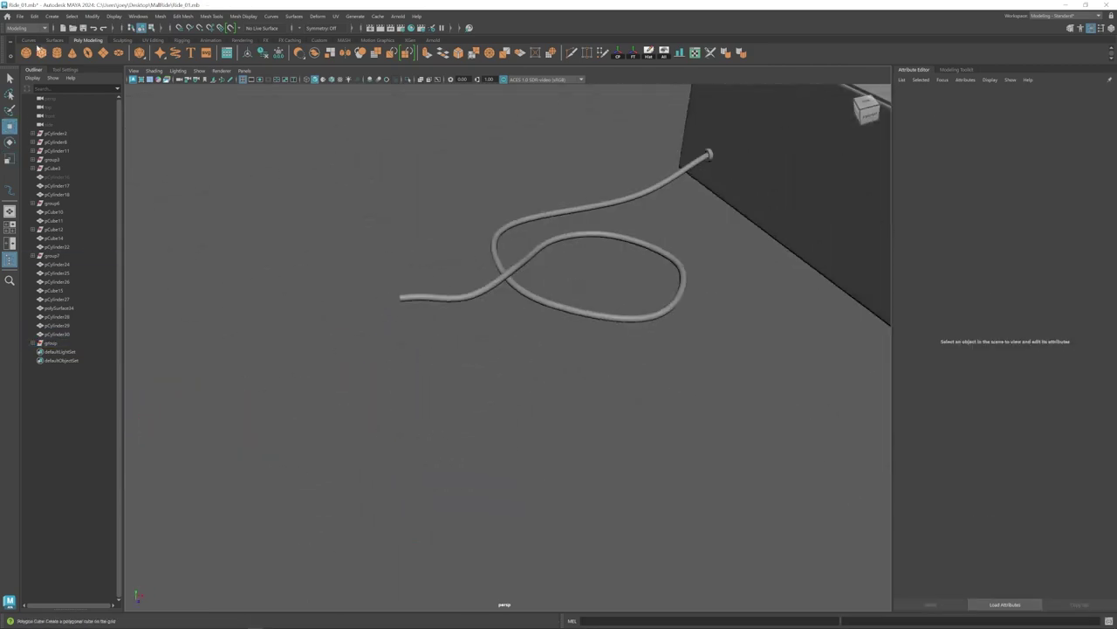
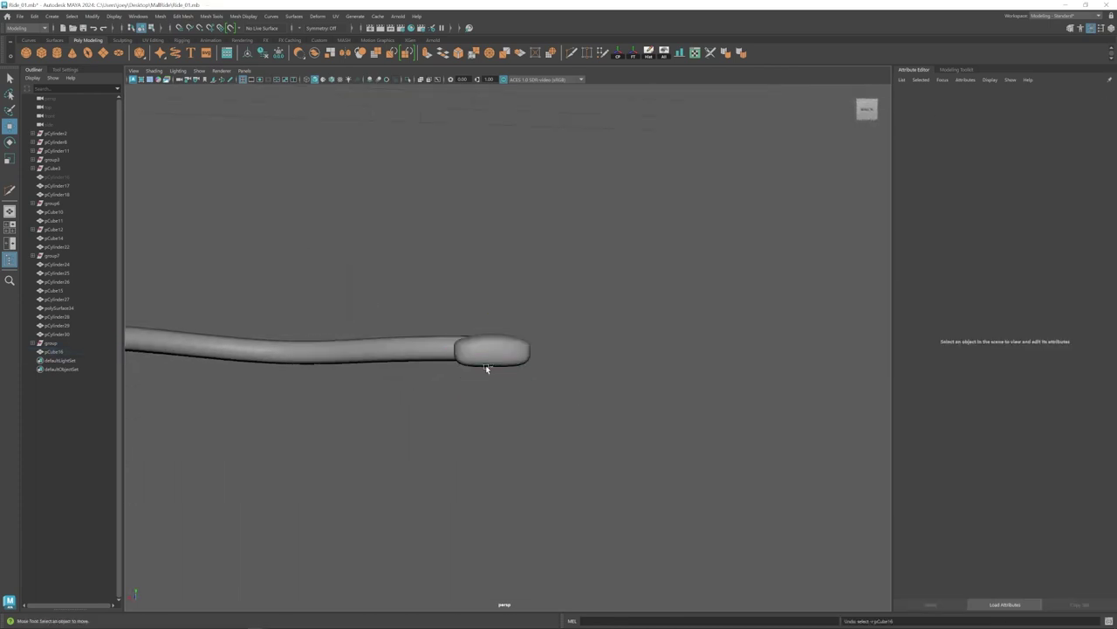
Bevel the edges of the plug box at the cable's free end and lower its top middle vertices.
left_click(489, 352)
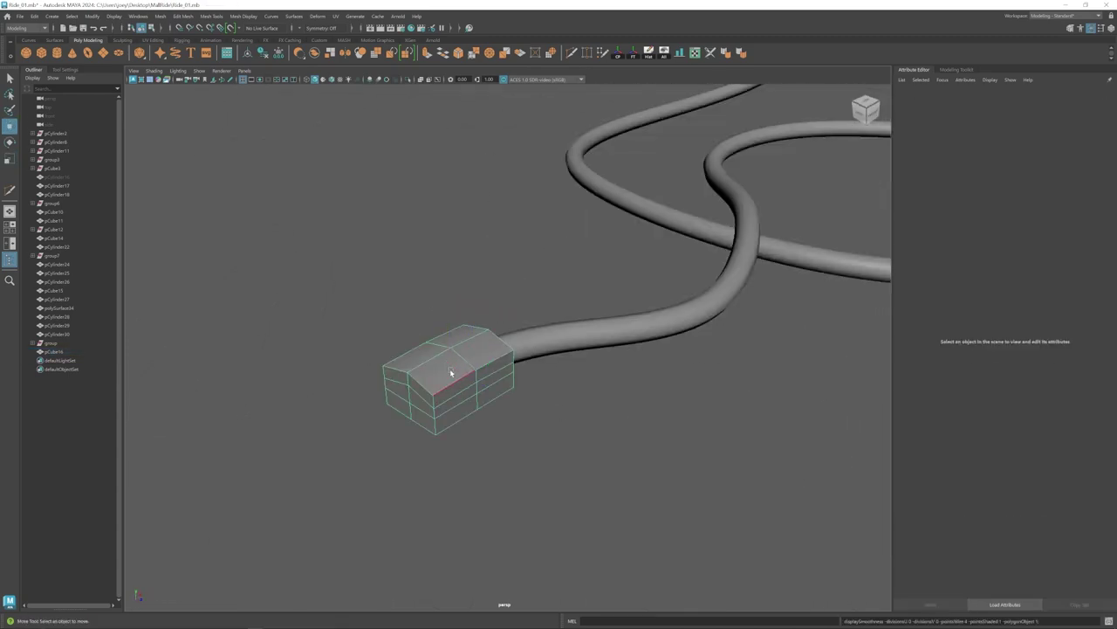
left_click(182, 16)
left_click(205, 48)
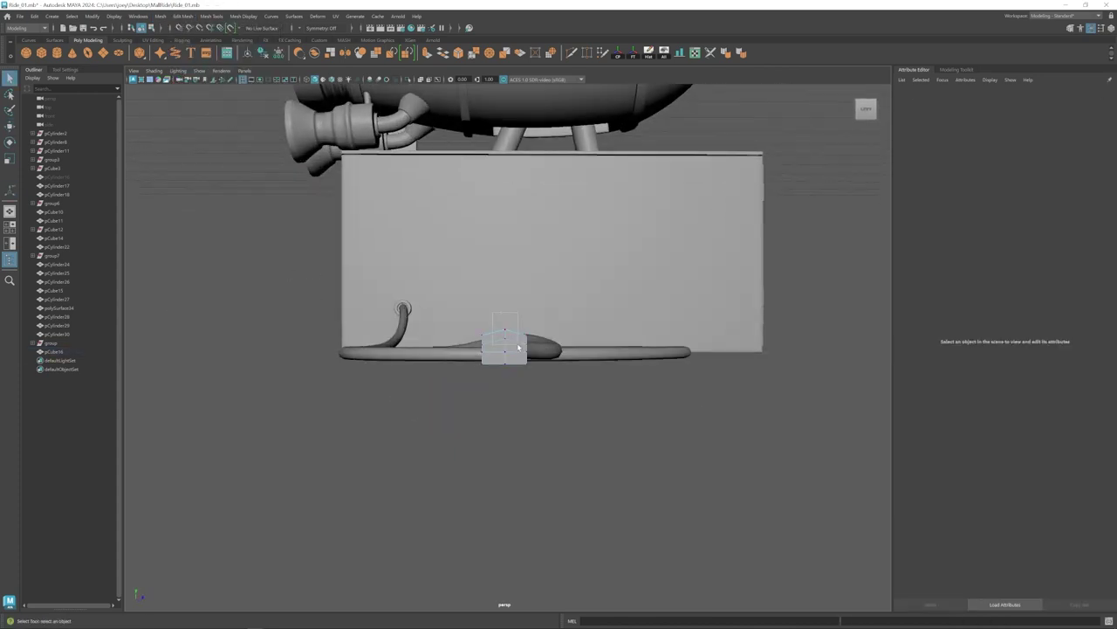
left_click(516, 348)
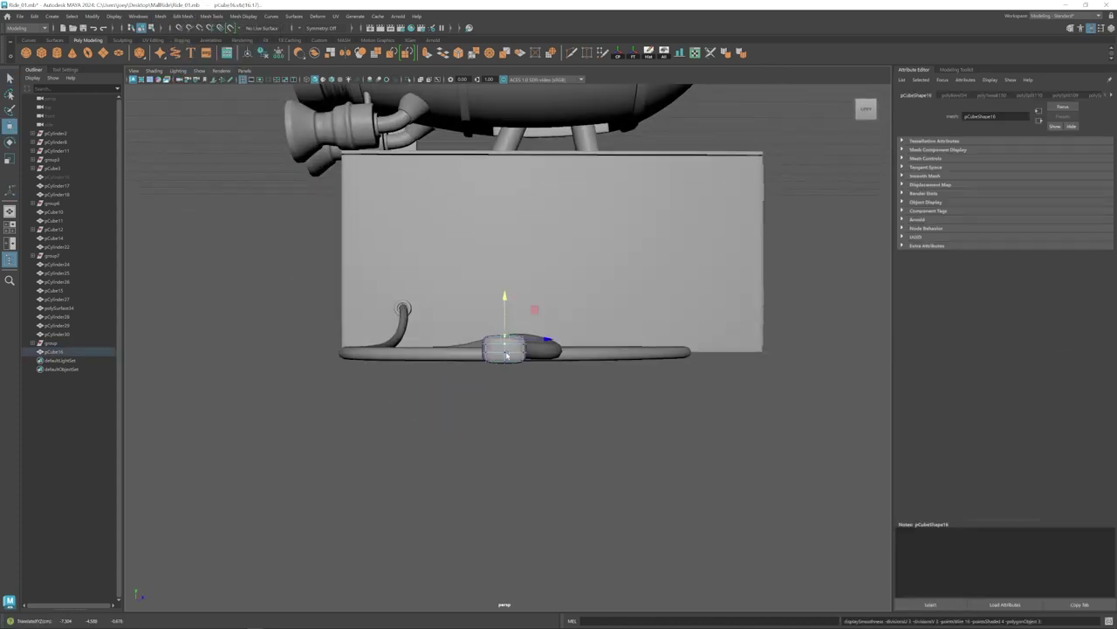
Add a small cylinder pin to the plug box, scaled to about 0.019 × 0.064 × 0.019.
left_click(57, 53)
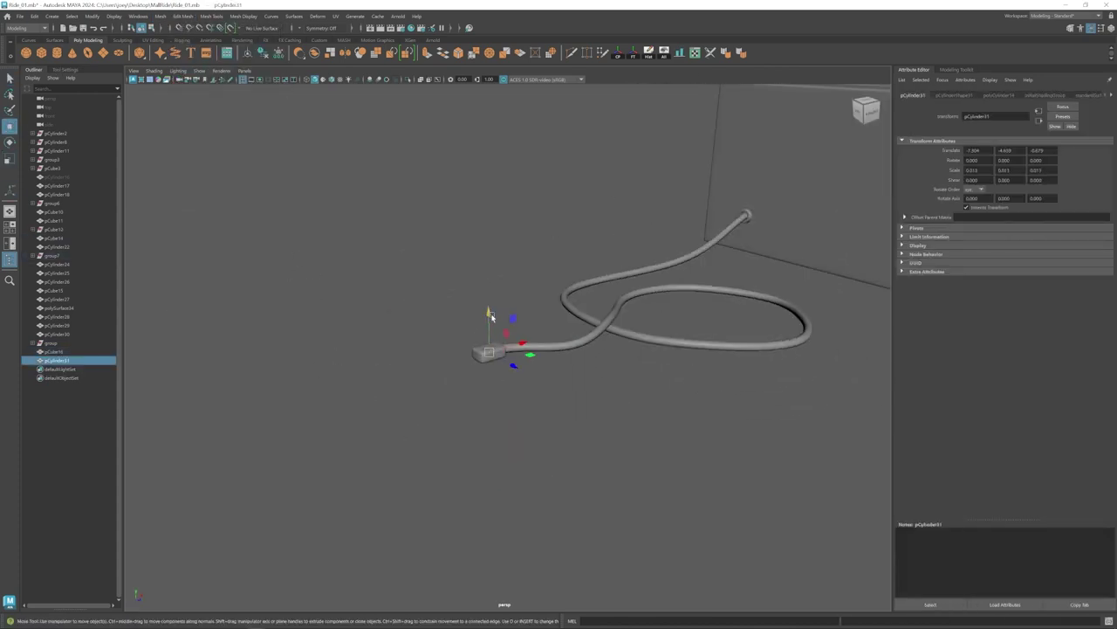
key("w")
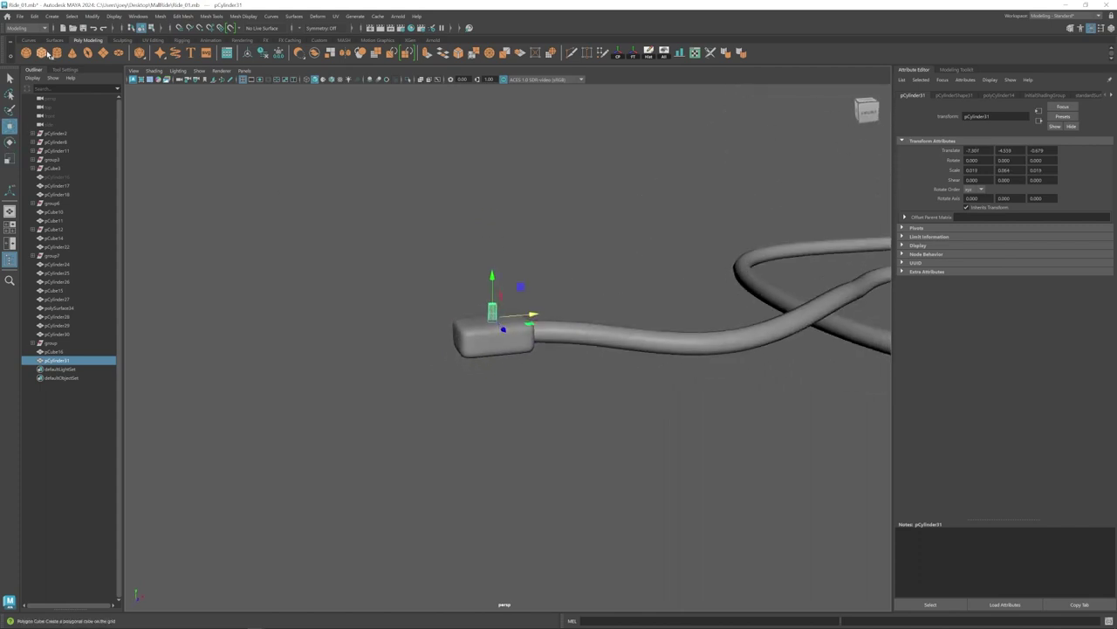
left_click(726, 50)
Shape a thin flat cube into a plug prong beside the round pin and duplicate it.
key("r")
left_click_drag(493, 315, 571, 334)
key("w")
left_click_drag(522, 276, 611, 323)
left_click_drag(500, 337, 461, 298)
key("r")
key("ctrl+d")
Bevel the edges of one of the flat plug prongs.
left_click_drag(524, 331, 629, 280, "alt")
left_click(529, 280)
right_click_drag(529, 278, 529, 245)
key("ctrl+b")
mouse_move(507, 254)
left_mouse_down()
mouse_move(646, 306)
mouse_move(524, 350)
mouse_move(500, 253)
left_mouse_up()
left_click(563, 272)
key("r")
left_click(183, 16)
left_click(205, 60)
left_click(563, 272)
left_click(184, 15)
left_click(205, 59)
Duplicate the bevelled prong to the other side of the plug and delete the unbevelled one.
left_click(527, 254)
key("ctrl+d")
left_click(499, 253)
key("Delete")
Create a cube matched to the coin box and scale it into a thin door panel on the box's face.
scroll(482, 344, "down", 8)
left_click_drag(489, 346, 441, 378, "alt")
right_click_drag(489, 392, 616, 431, "alt")
left_click_drag(602, 401, 480, 376, "alt")
middle_click_drag(481, 375, 559, 376, "alt")
right_click_drag(488, 375, 593, 393, "alt")
left_click(41, 52)
left_click(472, 314, "shift")
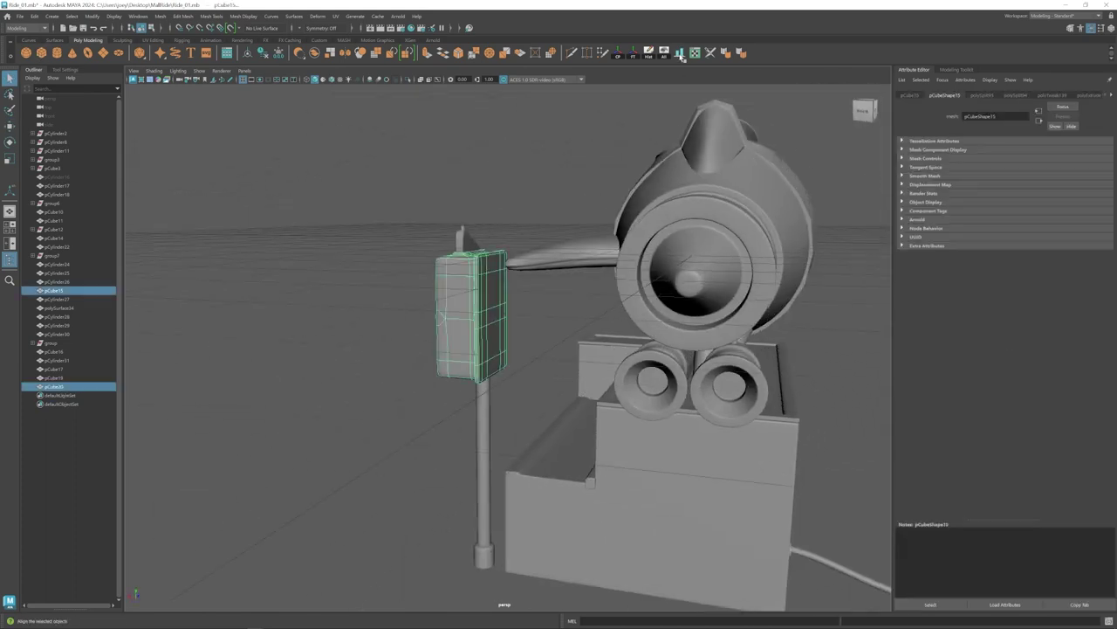
key("r")
left_click_drag(498, 271, 498, 259)
left_click_drag(493, 306, 416, 367, "alt")
key("w")
left_click_drag(428, 358, 454, 339, "alt")
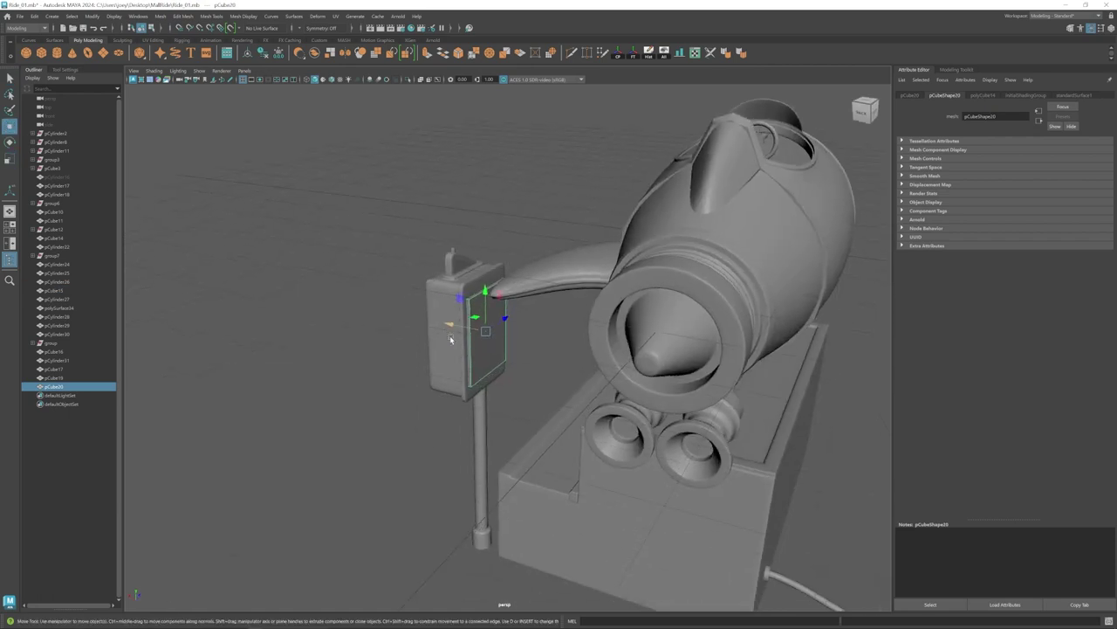
Bevel the edges of the coin box's door panel.
left_click(487, 336)
key("ctrl+b")
key("q")
left_click_drag(531, 305, 543, 218, "alt")
left_click(546, 162)
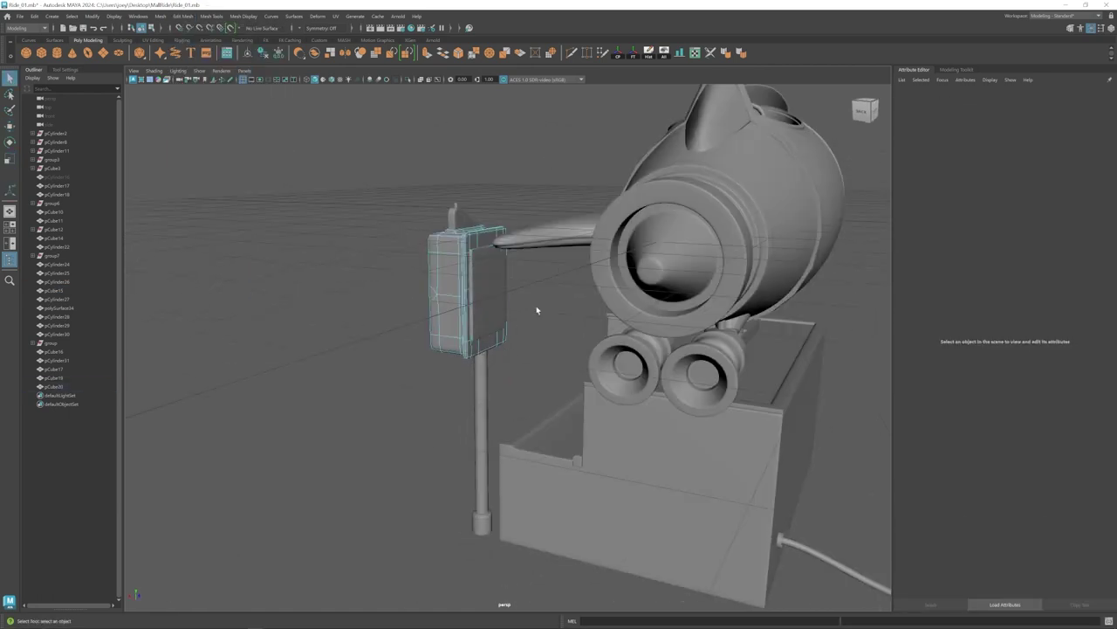
Duplicate the lock cylinder and place the copy on the coin box's door panel.
left_click(491, 301)
mouse_move(536, 310)
left_mouse_down("alt")
mouse_move(441, 339)
mouse_move(543, 330)
left_mouse_up("alt")
left_click(524, 350)
left_click(663, 295)
key("ctrl+d")
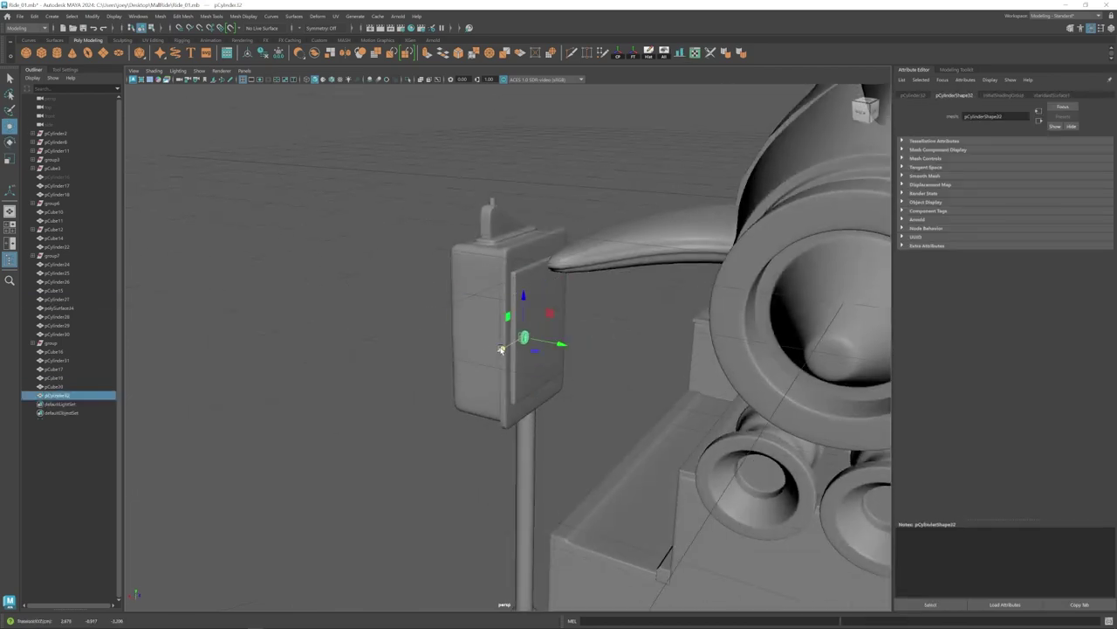
left_click(437, 393)
Delete the leftover cylinder from the coin box.
right_click_drag(524, 393, 437, 398, "alt")
left_click_drag(436, 398, 526, 412, "alt")
right_click_drag(526, 412, 594, 393, "alt")
left_click(500, 301)
key("Delete")
left_click_drag(559, 393, 480, 419, "alt")
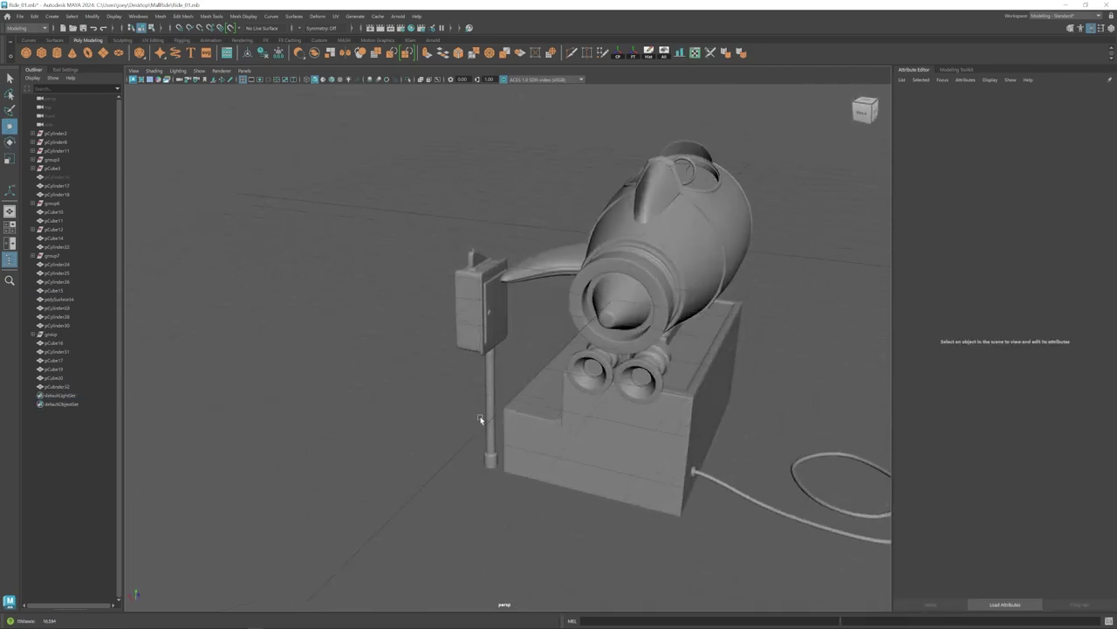
Group the coin box with its door panel and top parts, and center the group's pivot.
left_click(496, 303)
right_click_drag(437, 362, 357, 346, "alt")
left_click(358, 346)
left_click_drag(419, 340, 559, 336, "alt")
left_click_drag(559, 366, 519, 424)
left_click_drag(556, 264, 531, 321)
left_click_drag(531, 321, 436, 319, "alt")
key("ctrl+g")
left_click(619, 53)
Nudge the coin box group slightly so it lines up with the pole.
right_click_drag(515, 297, 594, 297, "alt")
left_click_drag(485, 284, 471, 286)
left_click(436, 419)
right_click_drag(489, 419, 419, 419, "alt")
left_click_drag(419, 419, 457, 444, "alt")
right_click_drag(456, 444, 508, 366, "alt")
Rotate the coin box group -90 degrees about Y and shift it sideways over the pole.
left_click(509, 330)
key("Up")
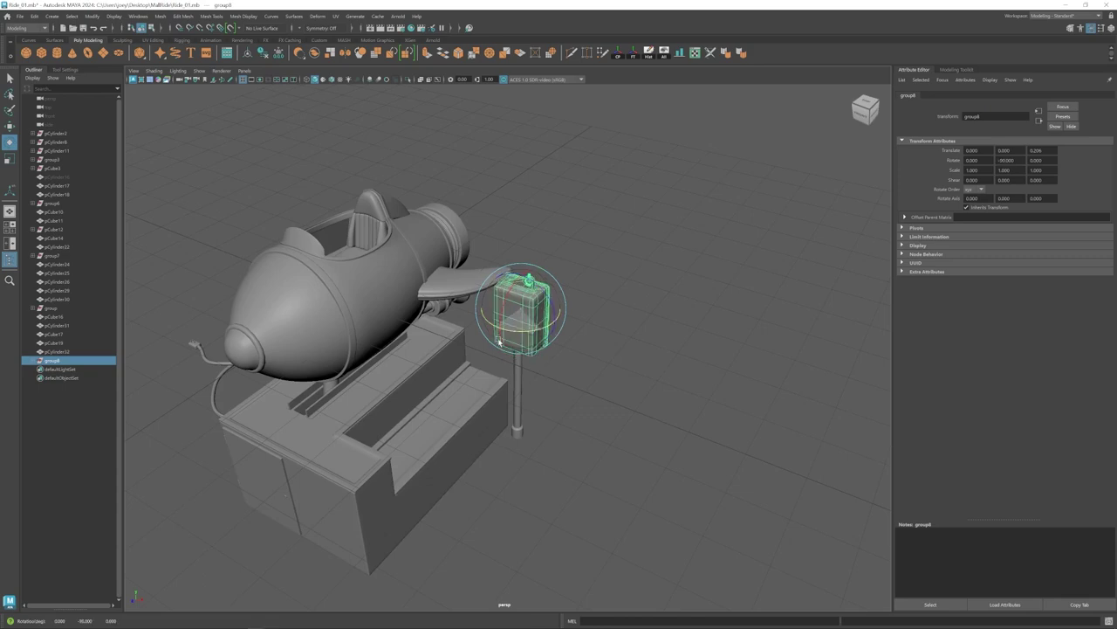
left_click_drag(499, 341, 598, 284, "alt")
key("w")
left_click_drag(476, 302, 488, 302)
left_click_drag(253, 333, 189, 363, "alt")
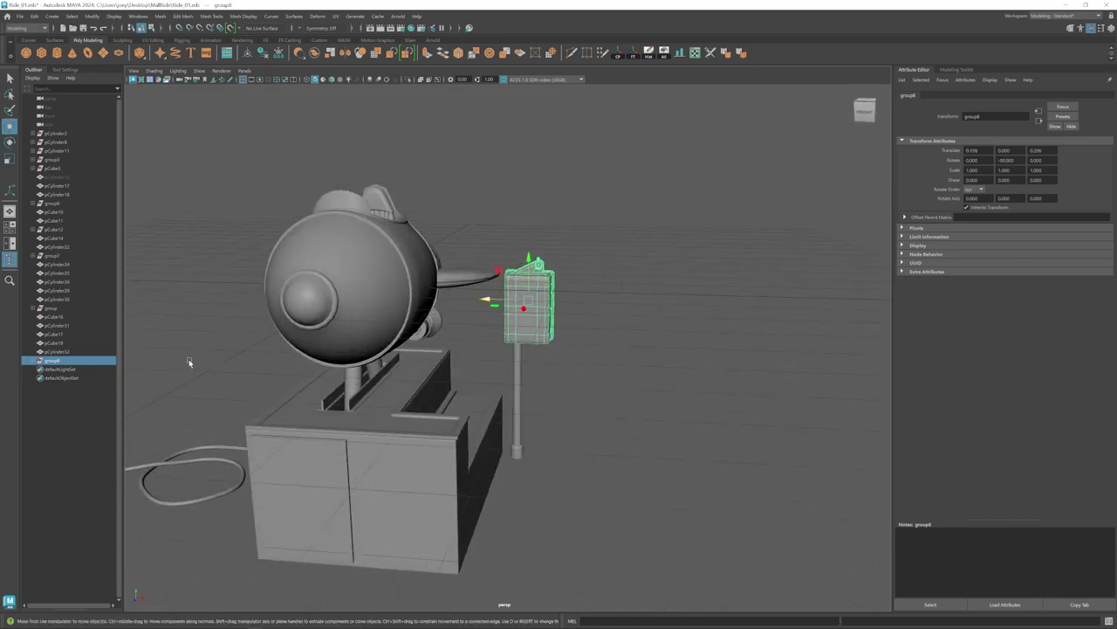
Include the pole parts in the coin box group and move the whole stand away from the ride's wing.
mouse_move(551, 326)
left_mouse_down("alt")
mouse_move(497, 355)
mouse_move(534, 324)
left_mouse_up("alt")
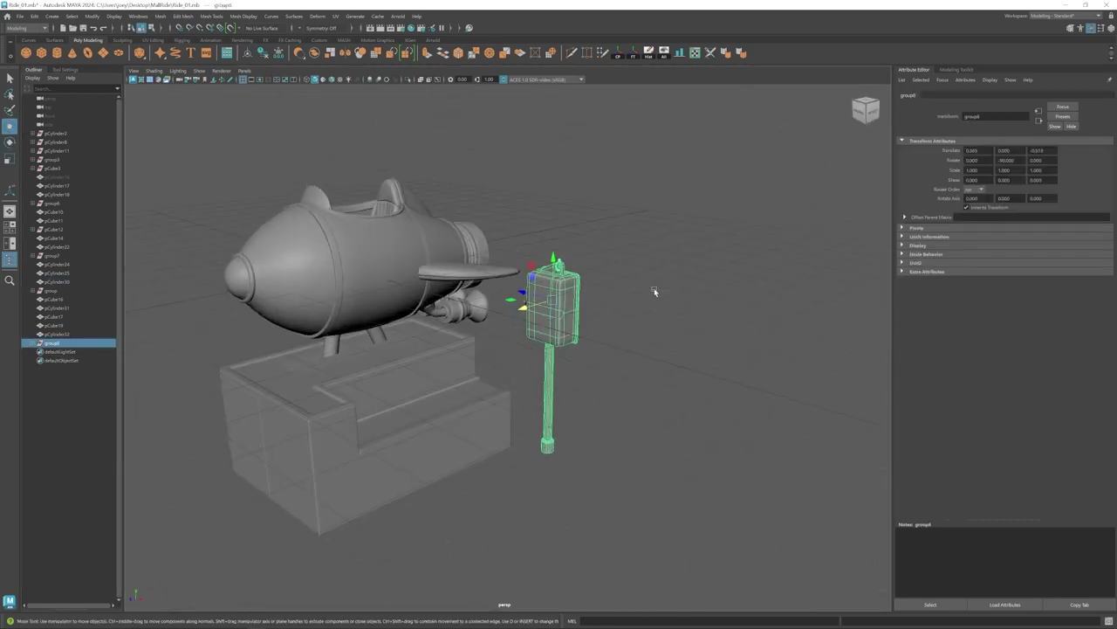
left_click(654, 292)
right_click_drag(611, 314, 422, 357, "alt")
left_click_drag(594, 381, 467, 377, "alt")
Move the lock cylinder onto the side edge of the rotated coin box's door panel.
left_click(468, 377)
scroll(463, 358, "up", 5)
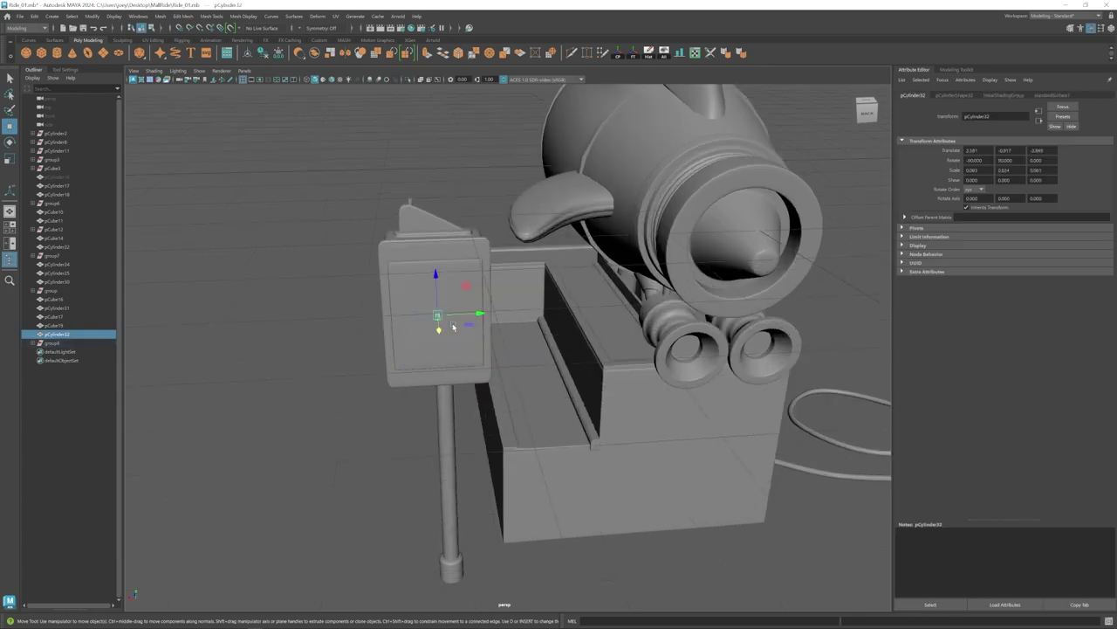
left_click_drag(437, 343, 454, 427, "alt")
scroll(454, 427, "down", 5)
left_click(454, 427)
scroll(445, 417, "up", 8)
left_click(439, 411)
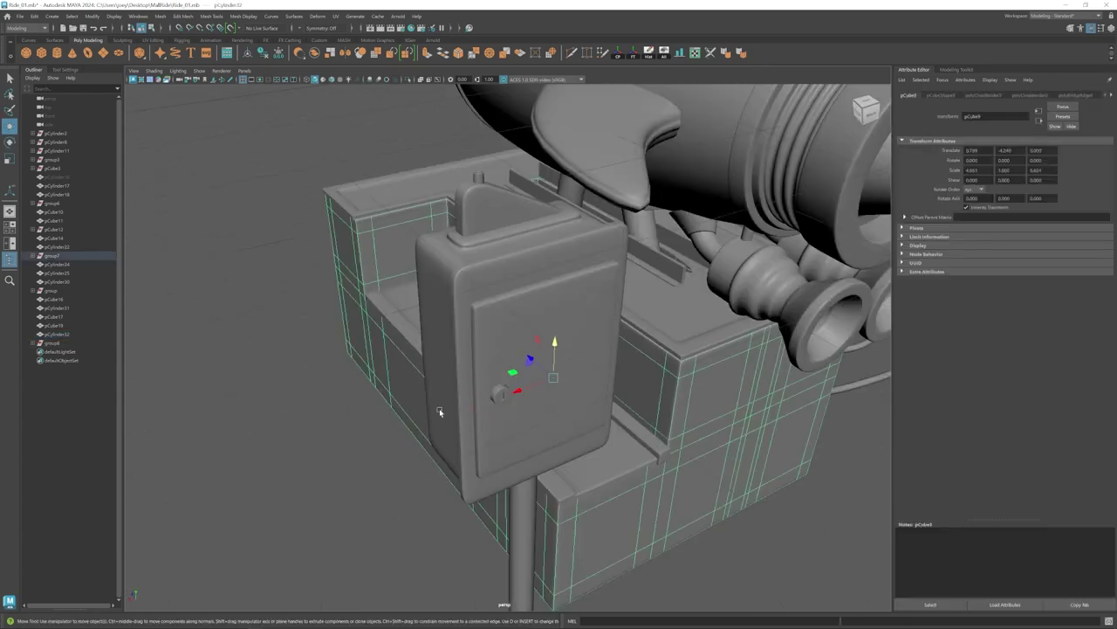
scroll(439, 411, "down", 10)
left_click(445, 411)
Reshape the fin behind the cockpit by raising its upper vertices.
left_click_drag(569, 405, 638, 399, "alt")
right_click_drag(638, 399, 683, 441, "alt")
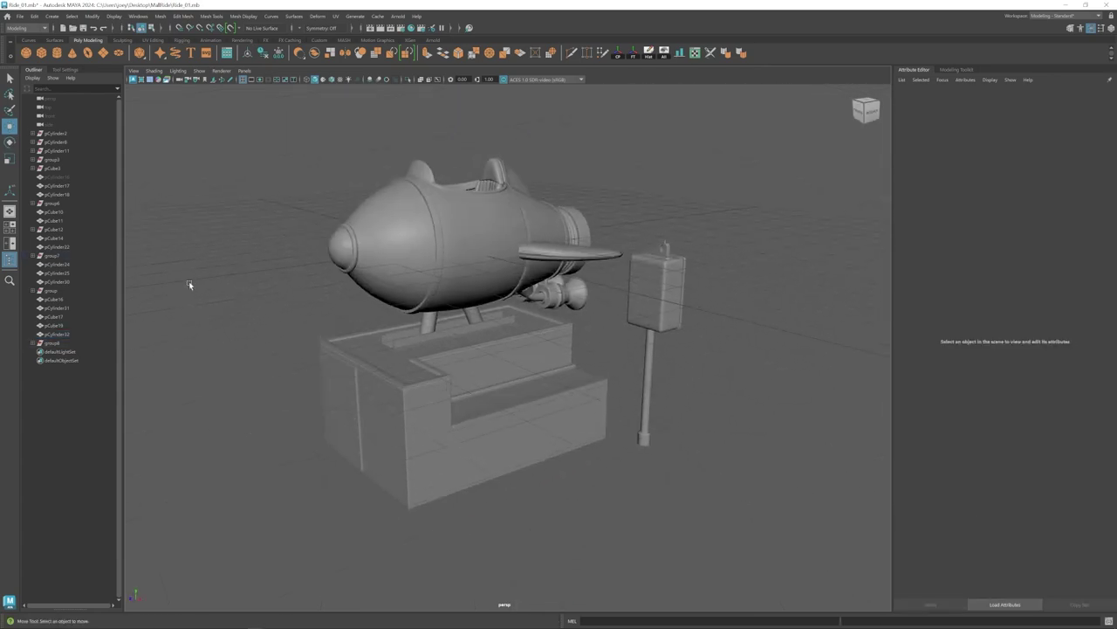
left_click_drag(407, 278, 323, 255, "alt")
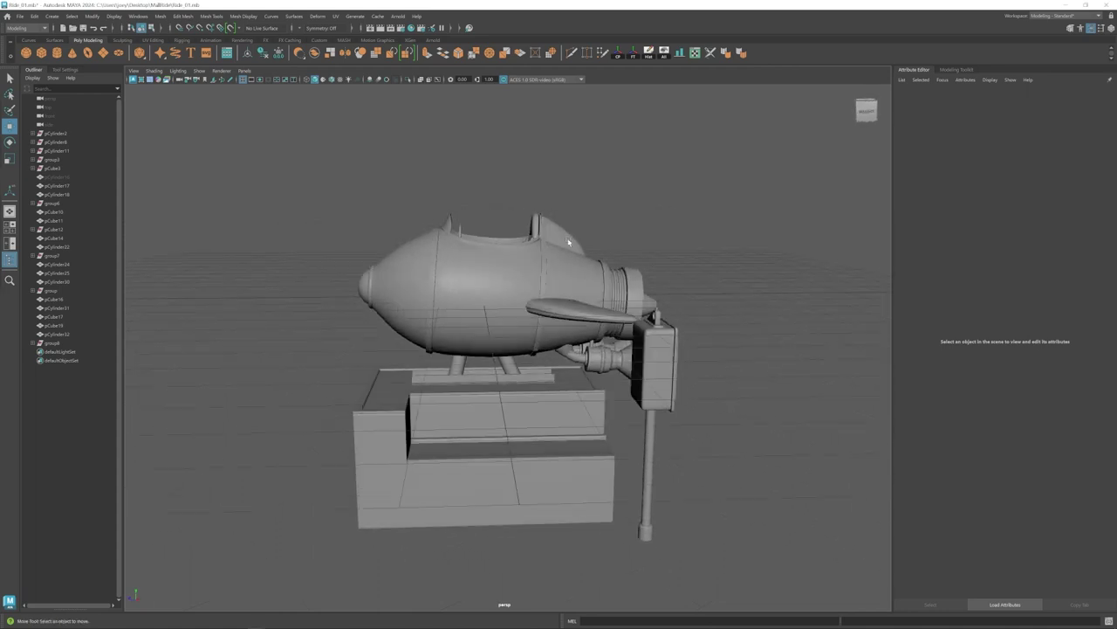
left_click(559, 240)
scroll(559, 253, "up", 4)
left_click_drag(528, 212, 529, 185)
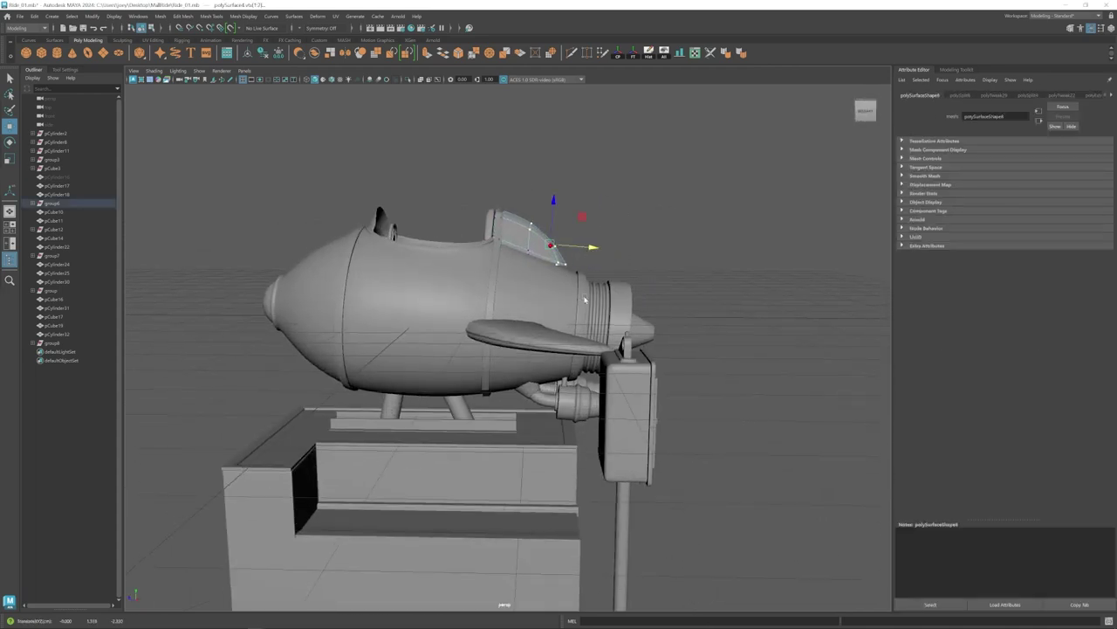
scroll(526, 328, "down", 5)
left_click(441, 262)
Create a polygon sphere at the rocket's nose and delete the half of its faces that points towards the body.
left_click_drag(394, 367, 475, 314, "alt")
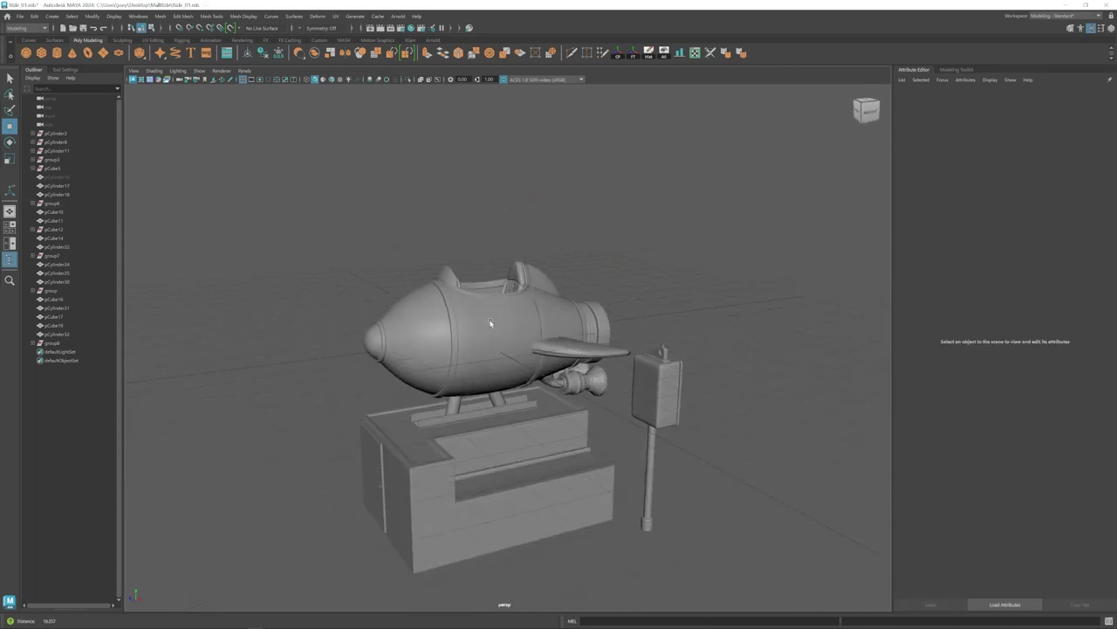
right_click_drag(476, 315, 535, 338, "alt")
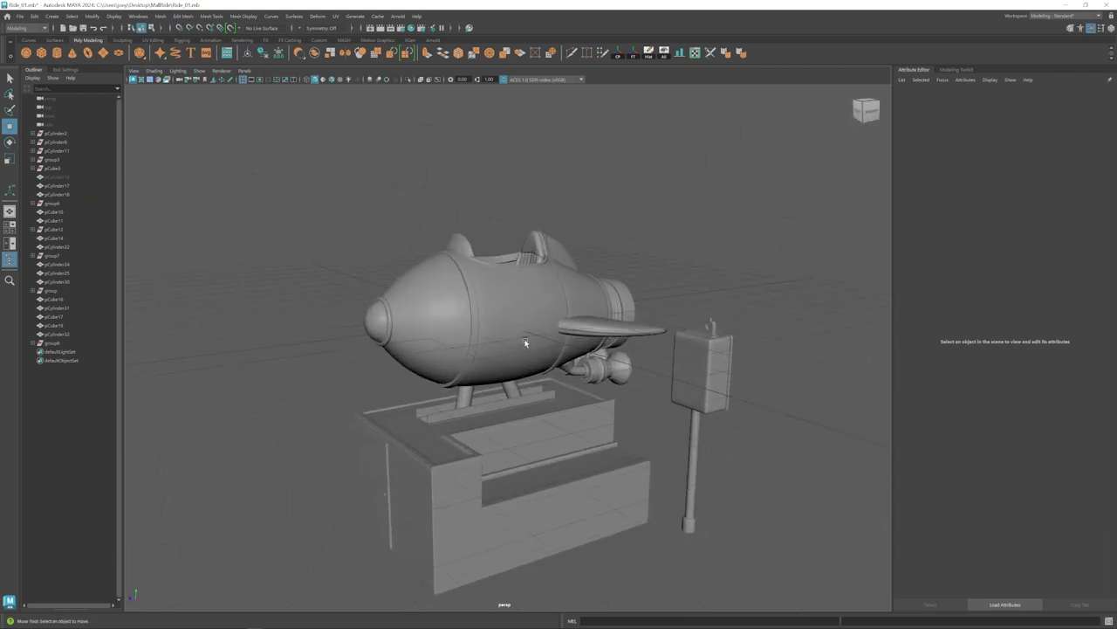
middle_click_drag(515, 338, 583, 310, "alt")
left_click(26, 54)
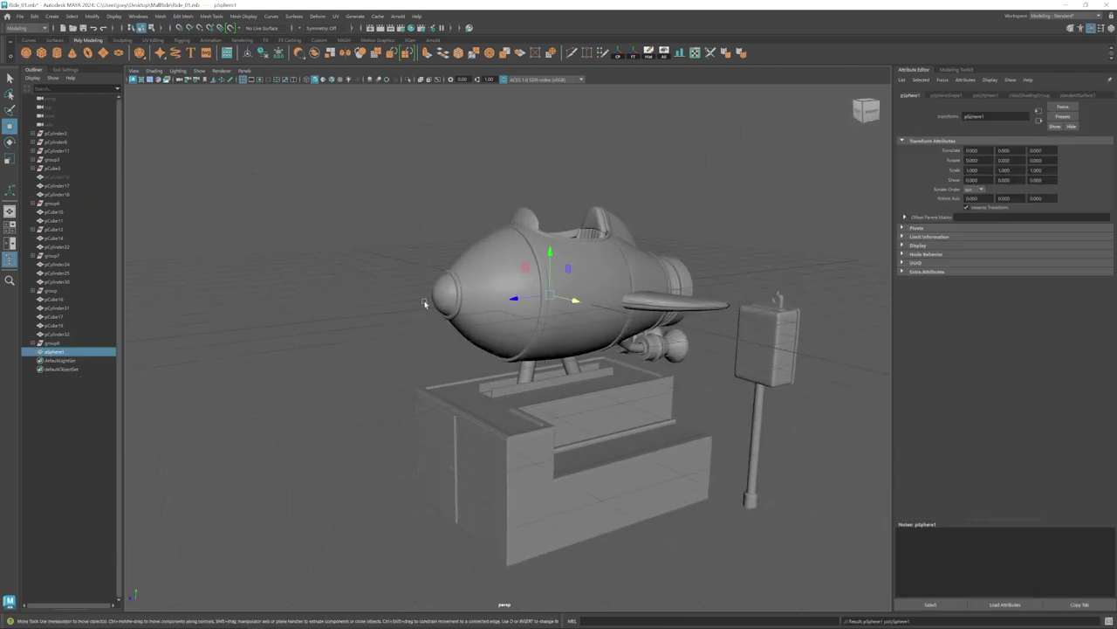
left_click_drag(412, 268, 358, 253, "alt")
left_click_drag(493, 223, 417, 379)
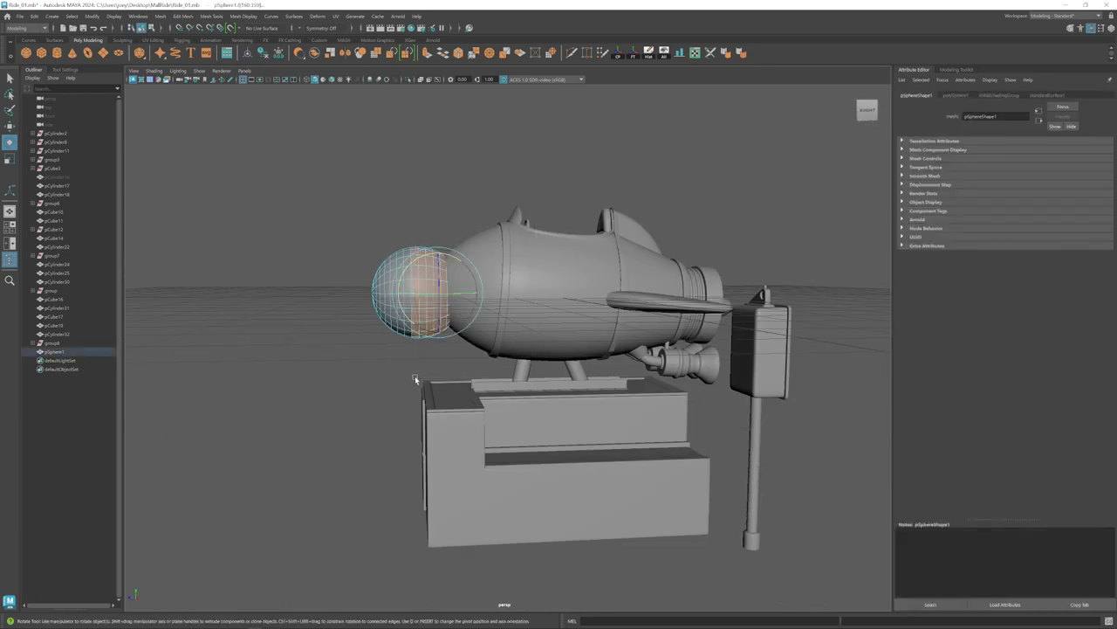
key("Delete")
Scale down the half sphere and seat it as a small cap on the tip of the rocket's nose.
key("r")
left_click_drag(417, 299, 375, 302)
key("w")
left_click_drag(439, 292, 430, 277, "alt")
left_click_drag(454, 264, 456, 260)
key("r")
left_click_drag(426, 272, 468, 303, "alt")
left_click(375, 375)
Extrude the centre faces of the nose cap forward into a thin rod.
right_click_drag(506, 367, 603, 366, "alt")
left_click_drag(604, 366, 698, 371, "alt")
left_click(512, 282)
right_click_drag(511, 282, 462, 274)
left_click_drag(462, 274, 515, 254, "alt")
right_click_drag(472, 314, 567, 327, "alt")
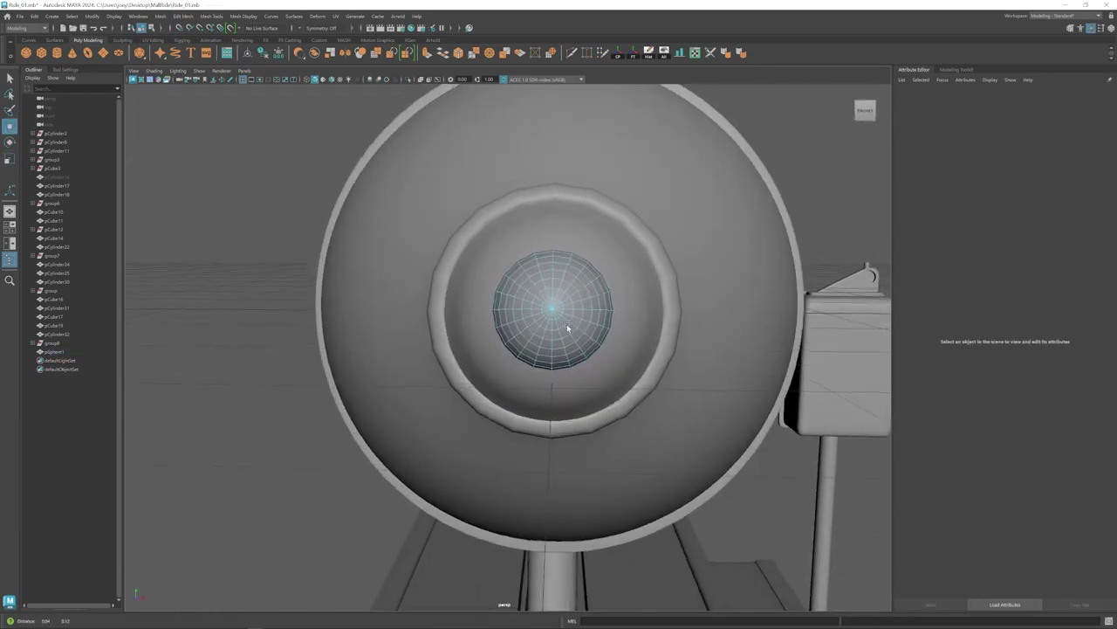
double_click(550, 317)
key("ctrl+e")
left_click_drag(576, 317, 413, 300, "alt")
left_click(366, 384)
Create a second polygon sphere, scale it down and place it at the end of the nose rod.
left_click(26, 53)
left_click(506, 308, "shift")
left_click(421, 267)
right_click_drag(558, 336, 376, 349, "alt")
mouse_move(375, 349)
left_mouse_down("alt")
mouse_move(411, 367)
mouse_move(398, 345)
left_mouse_up("alt")
right_click_drag(397, 345, 471, 345, "alt")
left_click(362, 312)
left_click(393, 315, "shift")
left_click_drag(361, 312, 370, 312)
Thicken the rod between the nose cap and the small ball by about 1.14 times.
right_click_drag(370, 323, 489, 323, "alt")
middle_click_drag(261, 279, 314, 327, "alt")
left_click(297, 306)
right_click_drag(301, 297, 302, 345)
left_click_drag(249, 288, 269, 342)
left_click_drag(254, 315, 260, 318)
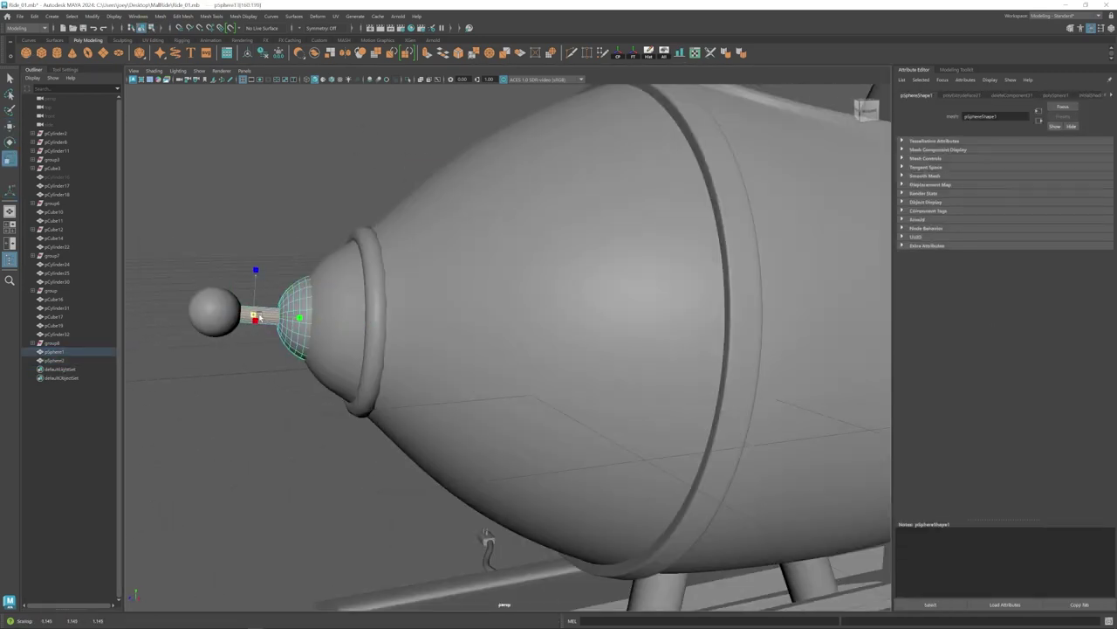
Move the small ball so it sits centred on the front end of the nose rod.
right_click_drag(471, 314, 349, 323, "alt")
left_click(506, 332)
left_click(392, 236)
right_click_drag(392, 261, 471, 296, "alt")
left_click(367, 328)
left_click_drag(337, 301, 327, 292)
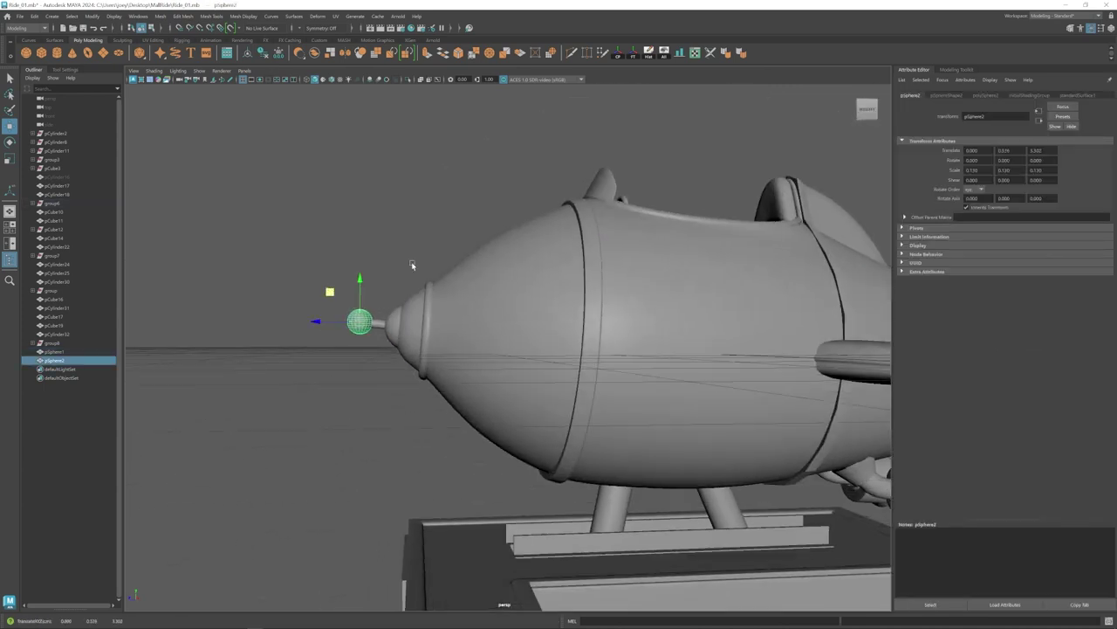
left_click(412, 265)
right_click_drag(559, 419, 541, 464, "alt")
left_click_drag(457, 428, 461, 428, "alt")
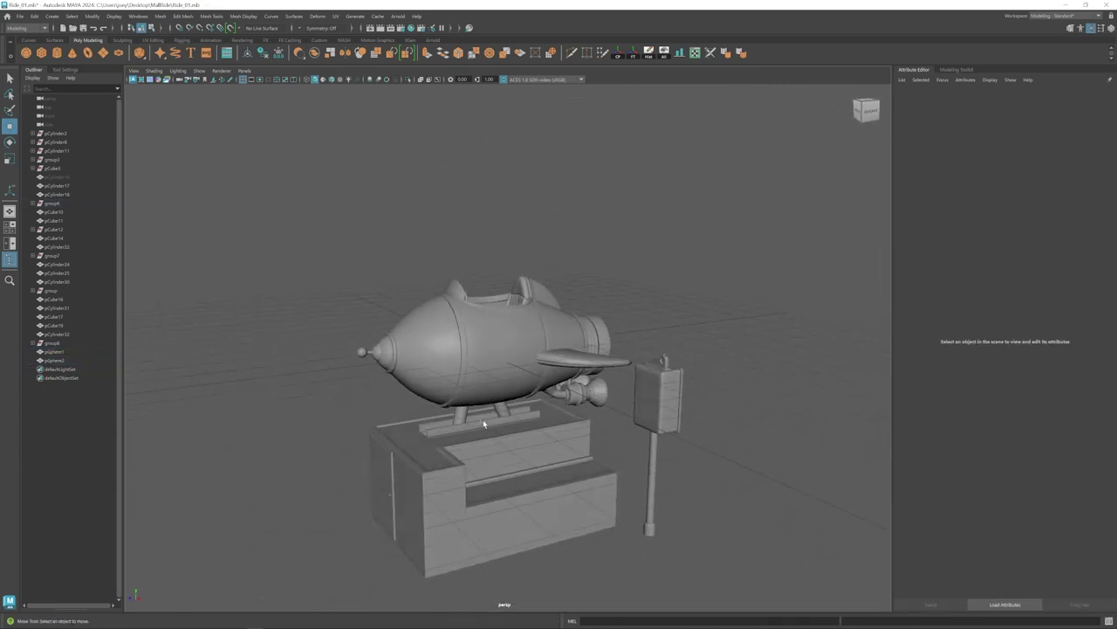
Create a polygon cylinder and scale it down to rivet size near the rocket's front band.
right_click_drag(483, 423, 516, 424, "alt")
middle_click_drag(425, 368, 457, 386, "alt")
left_click(58, 53)
left_click(431, 333)
left_click_drag(430, 349, 475, 362, "alt")
key("r")
left_click_drag(457, 323, 392, 311)
right_click_drag(437, 332, 559, 341, "alt")
Lower the small cylinder onto the top of the band in front of the cockpit.
key("w")
left_click_drag(506, 349, 531, 298, "alt")
key("w")
left_click_drag(524, 297, 489, 366, "alt")
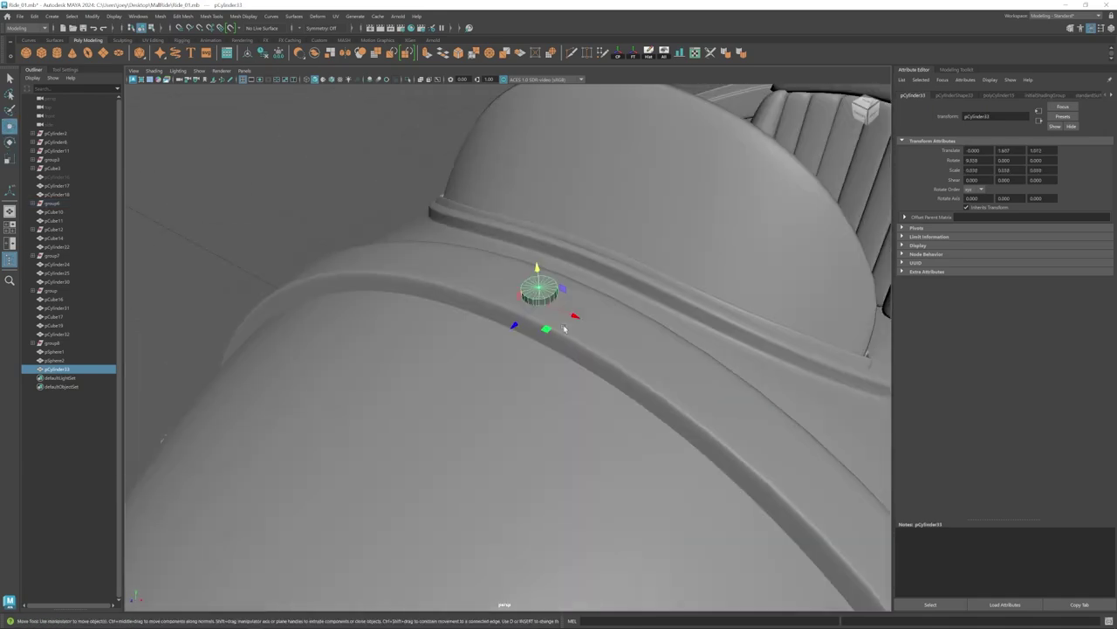
left_click_drag(536, 268, 536, 275)
left_click_drag(497, 357, 516, 294, "alt")
Bevel the small cylinder's upper edges repeatedly to shape it into a rounded rivet head.
left_click(182, 16)
left_click(196, 47)
key("w")
double_click(531, 294)
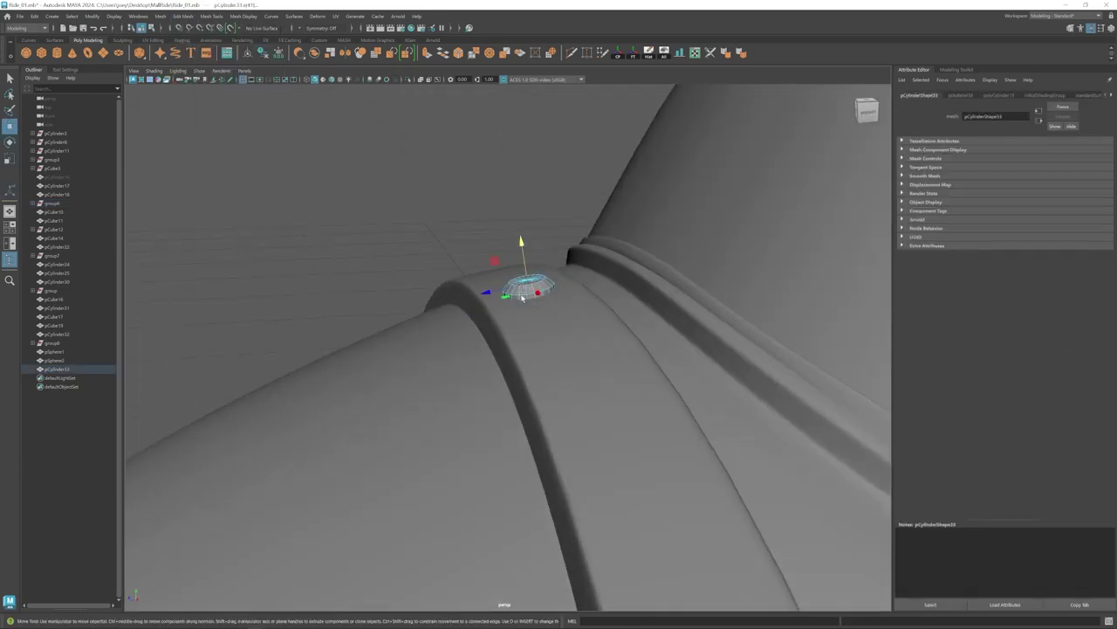
left_click(183, 17)
left_click(196, 47)
left_click_drag(997, 178, 1018, 169)
left_click_drag(629, 323, 484, 341, "alt")
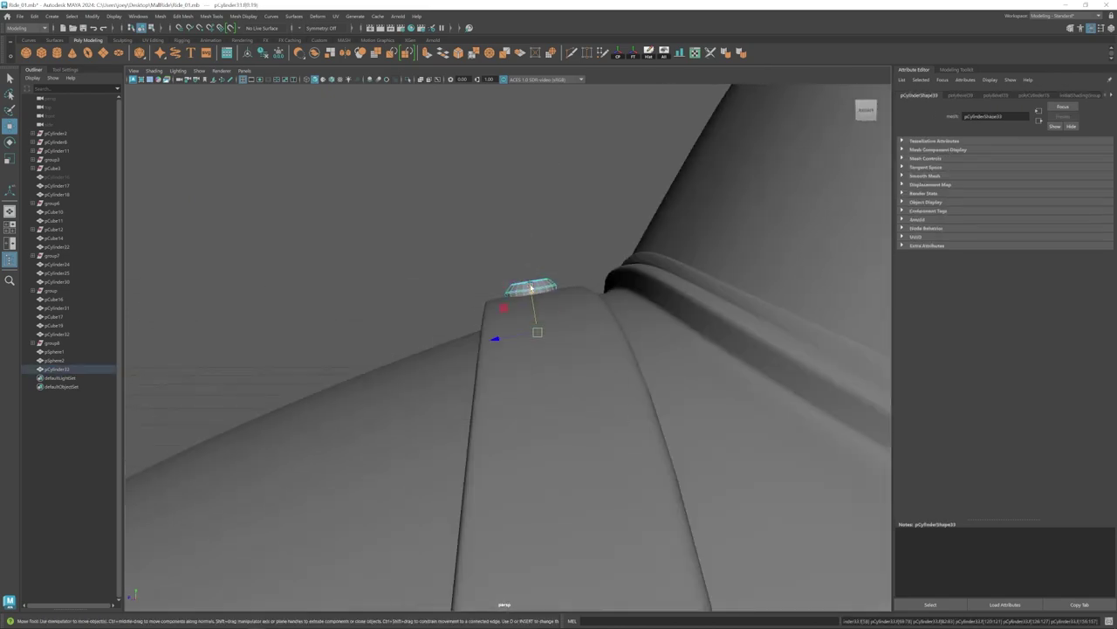
right_click_drag(534, 290, 591, 267)
left_click_drag(591, 267, 559, 349, "alt")
Freeze the rivet's transformations, clear its history and give it a camera-based UV projection.
left_click(618, 54)
left_click(471, 148)
right_click_drag(751, 454, 677, 462, "alt")
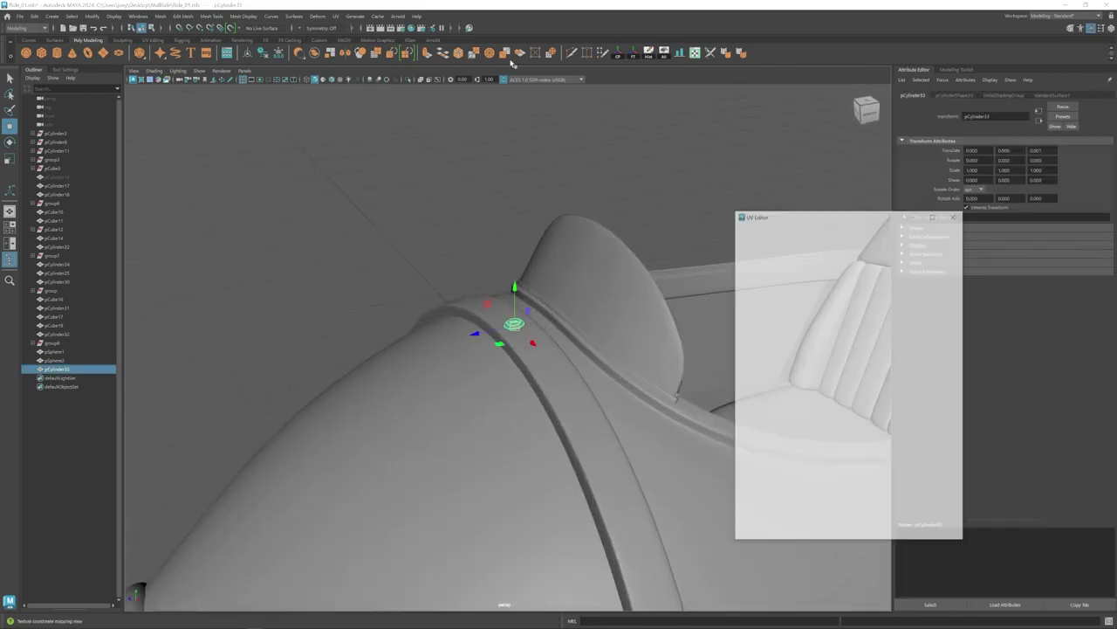
left_click(336, 17)
left_click(358, 75)
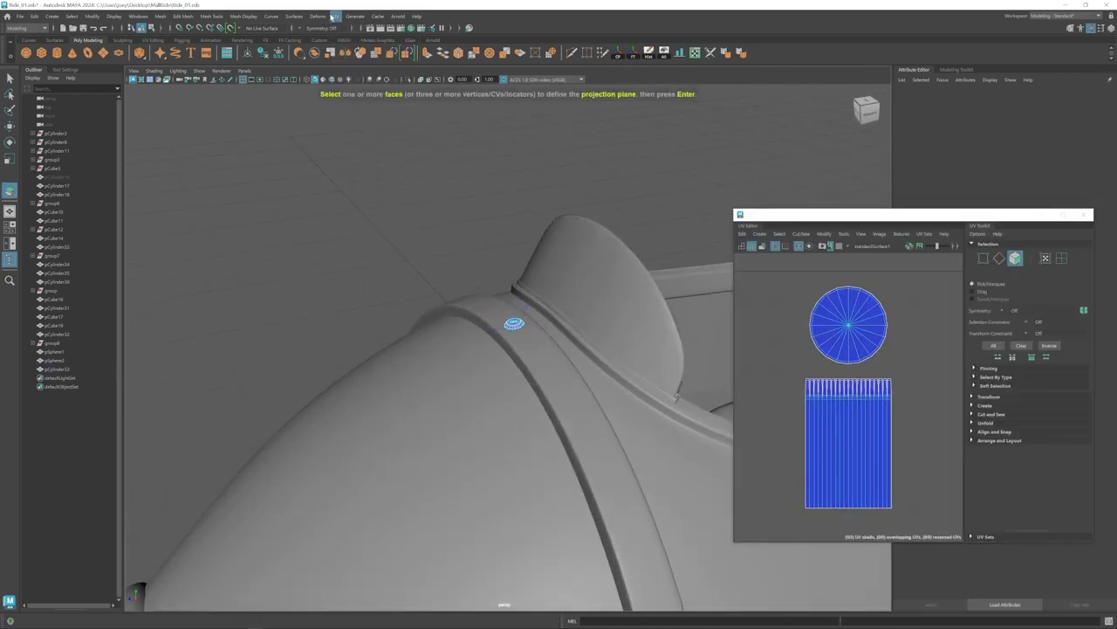
key("w")
left_click(336, 17)
left_click(358, 85)
Unfold the rivet's UVs, then scale down the UV shell and reposition it in the UV space.
left_click(911, 429)
key("ctrl+u")
key("r")
left_click_drag(849, 444, 800, 445)
key("w")
left_click_drag(848, 444, 823, 331)
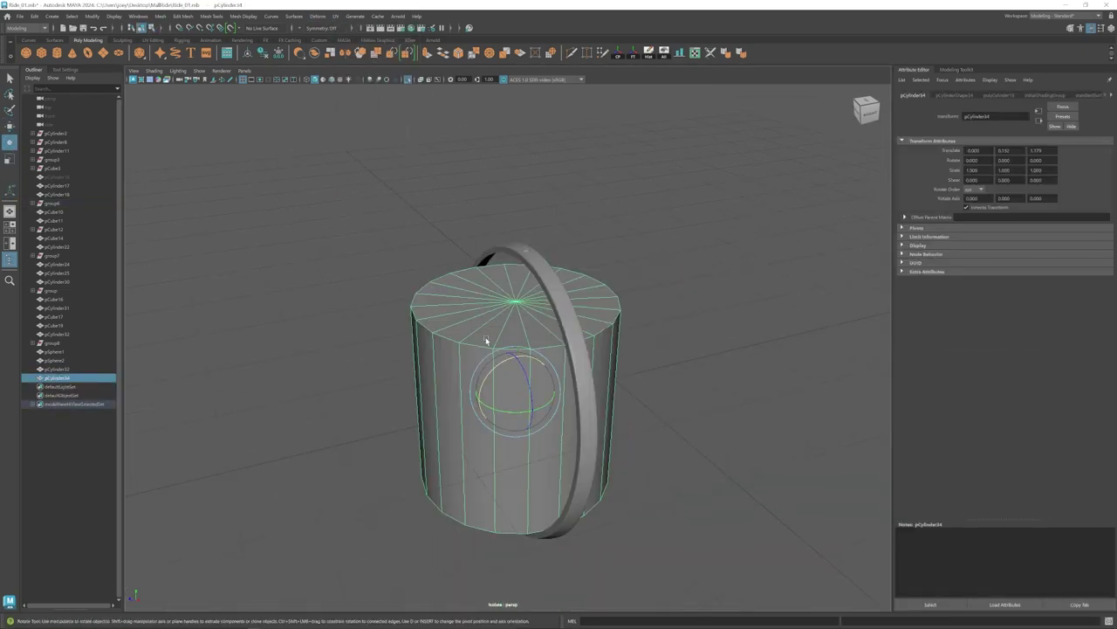
Rotate the helper cylinder in the isolated view to follow the ring's axis and scale it down inside the ring.
left_click_drag(493, 368, 478, 404)
key("r")
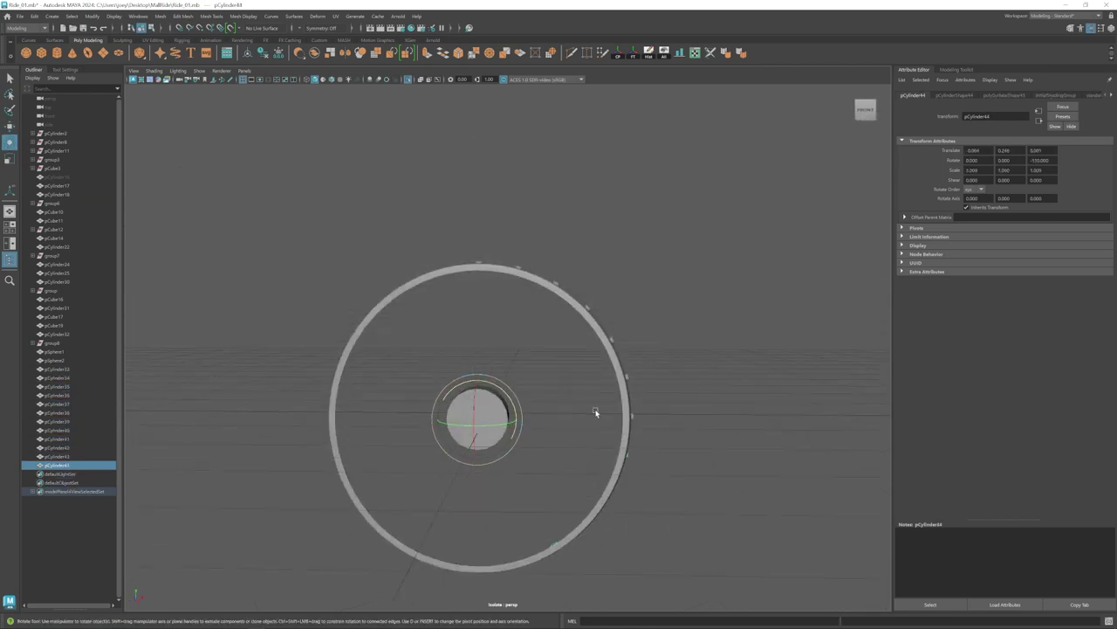
Undo the rotated rivet duplicates around the ring and delete the remaining copy.
key("shift+d")
left_click_drag(596, 412, 429, 420, "alt")
key("ctrl+z")
key("ctrl+z")
key("ctrl+z")
key("ctrl+z")
key("ctrl+z")
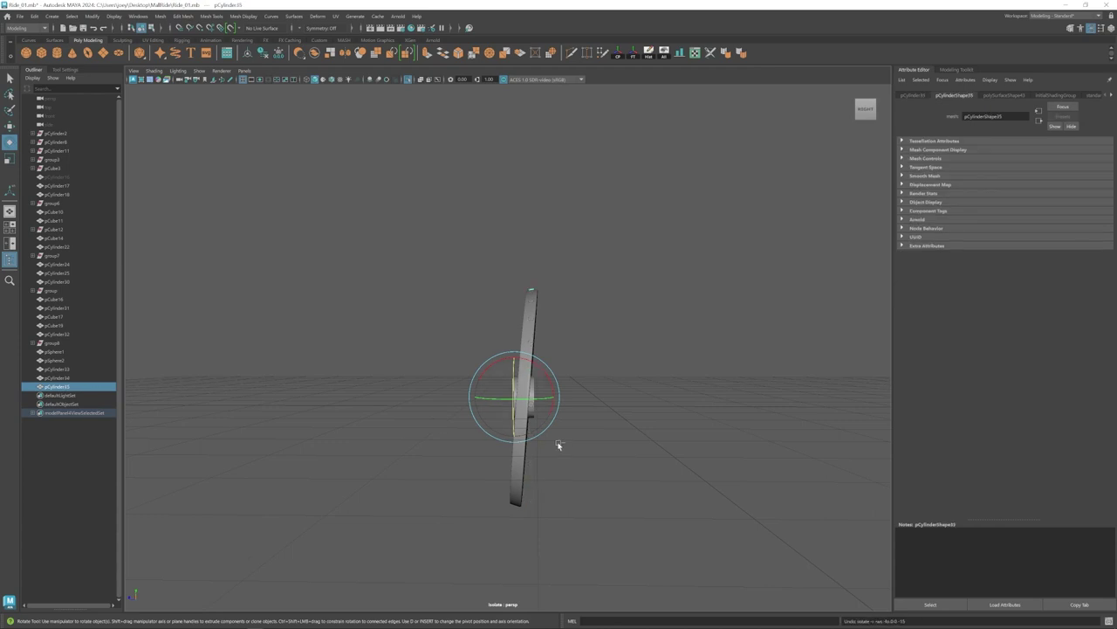
key("Delete")
Apply Match Transformations to align the helper cylinder with the ring.
left_click_drag(559, 445, 582, 461, "alt")
scroll(532, 401, "up", 2)
left_click(531, 400)
left_click(506, 374, "shift")
left_click(91, 16)
mouse_move(140, 67)
left_click(215, 86)
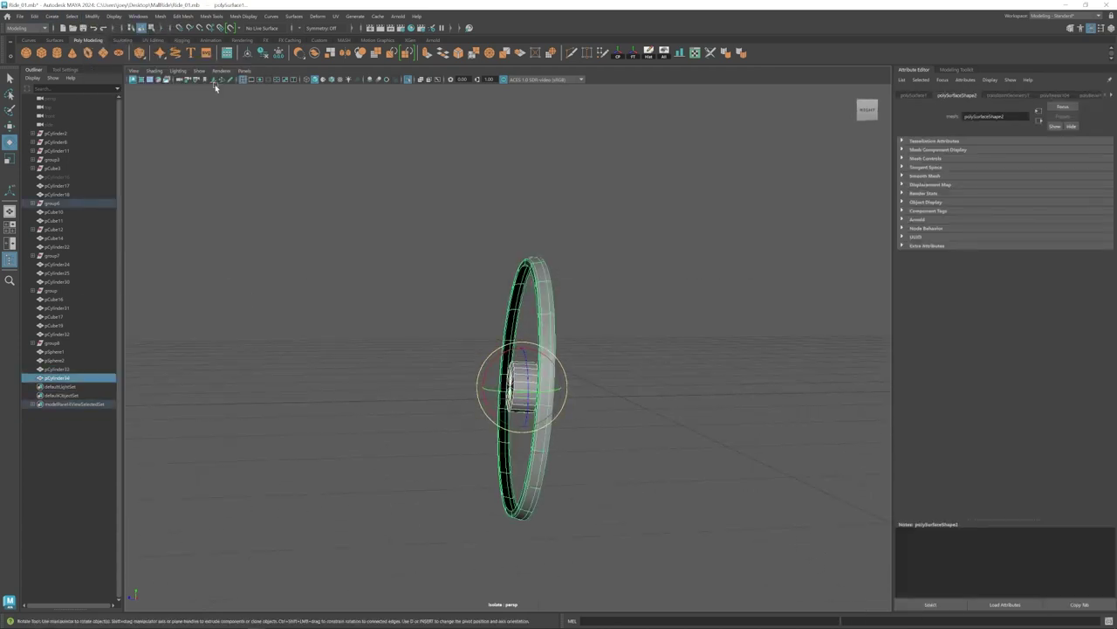
Set the helper cylinder's pivot at the centre of its circular cap.
left_click_drag(436, 279, 459, 292, "alt")
left_click(460, 292)
left_click(529, 259)
left_click(471, 323)
left_click(508, 387)
key("d")
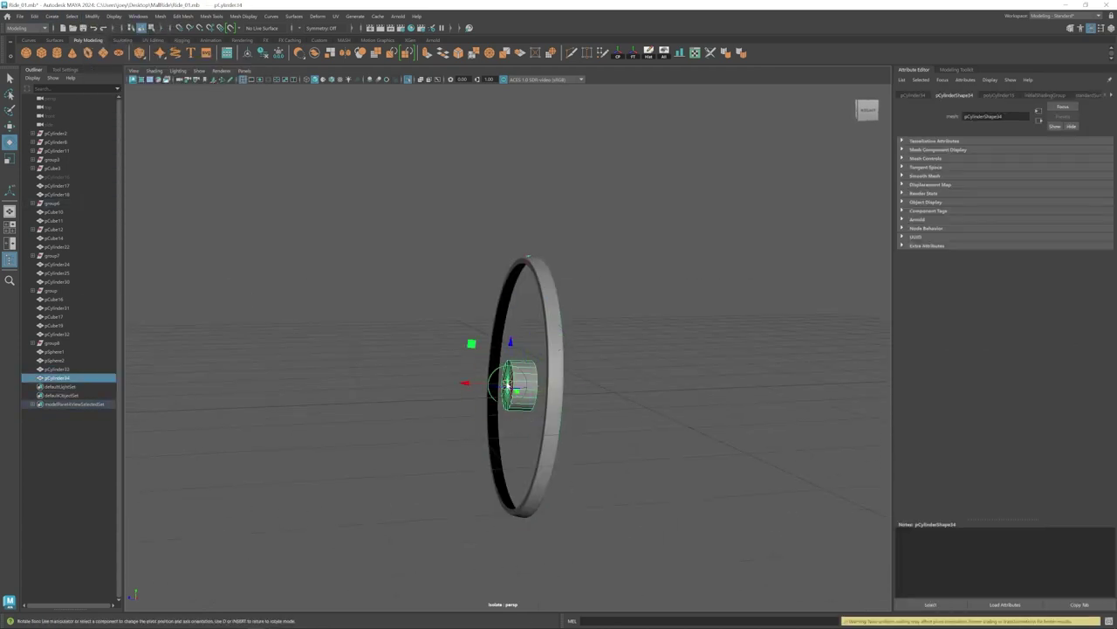
left_click_drag(507, 385, 521, 384, "alt")
Select the rivet on top of the ring and set the Rotate tool's axis orientation for turning about the ring's axis.
left_click(521, 256)
left_click(65, 70)
left_click(96, 104)
left_click(103, 107)
key("r")
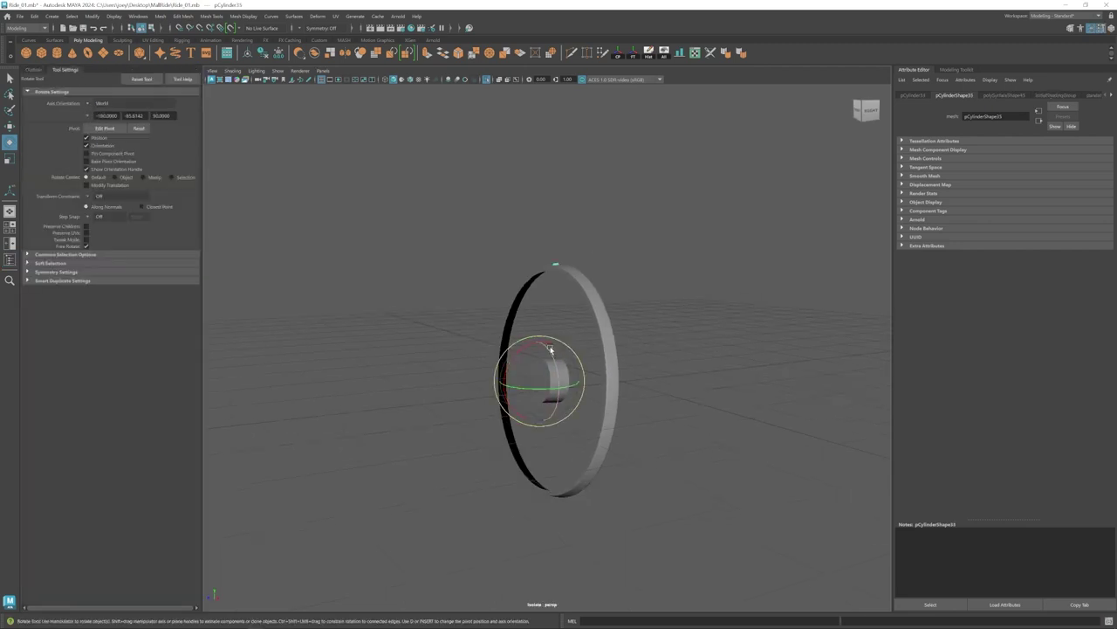
Duplicate the rivet with the repeated rotation around the whole ring.
key("shift+d")
key("shift+d")
key("shift+d")
key("shift+d")
key("shift+d")
left_click_drag(638, 393, 684, 398, "alt")
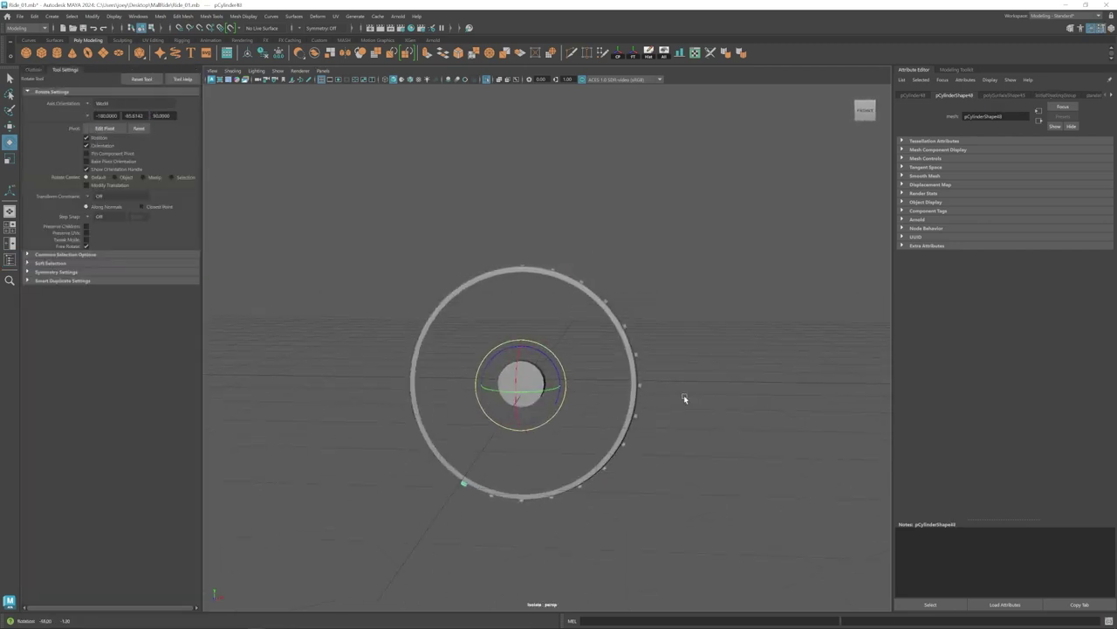
Group all the rivets around the ring, leaving the helper cylinder out of the group.
key("w")
left_click(33, 70)
scroll(53, 596, "down", 1)
left_click(57, 361, "shift")
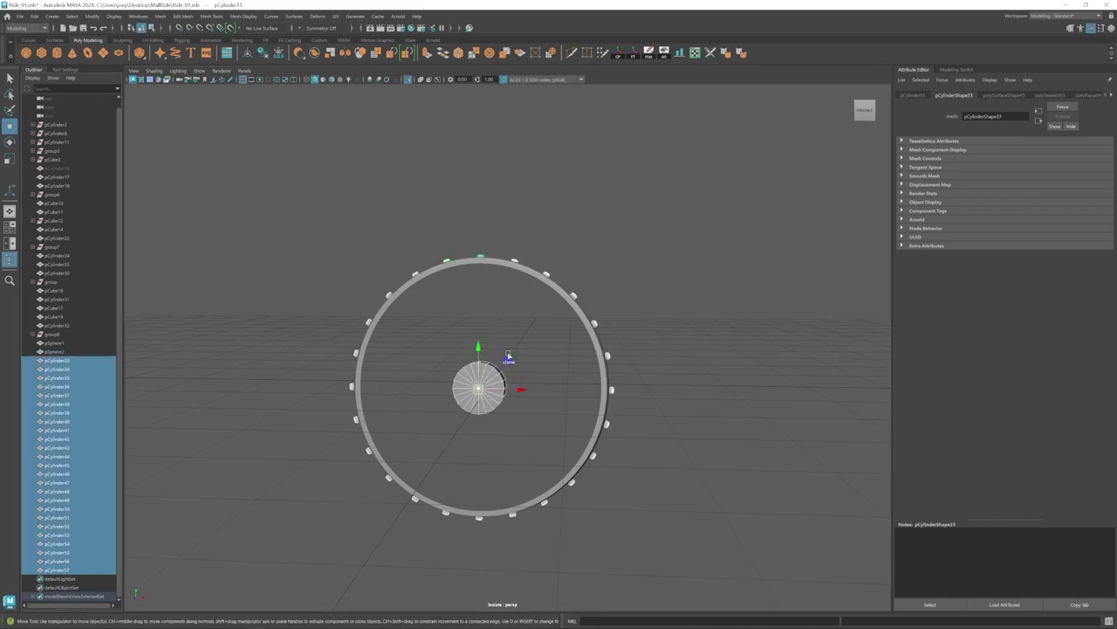
key("ctrl+g")
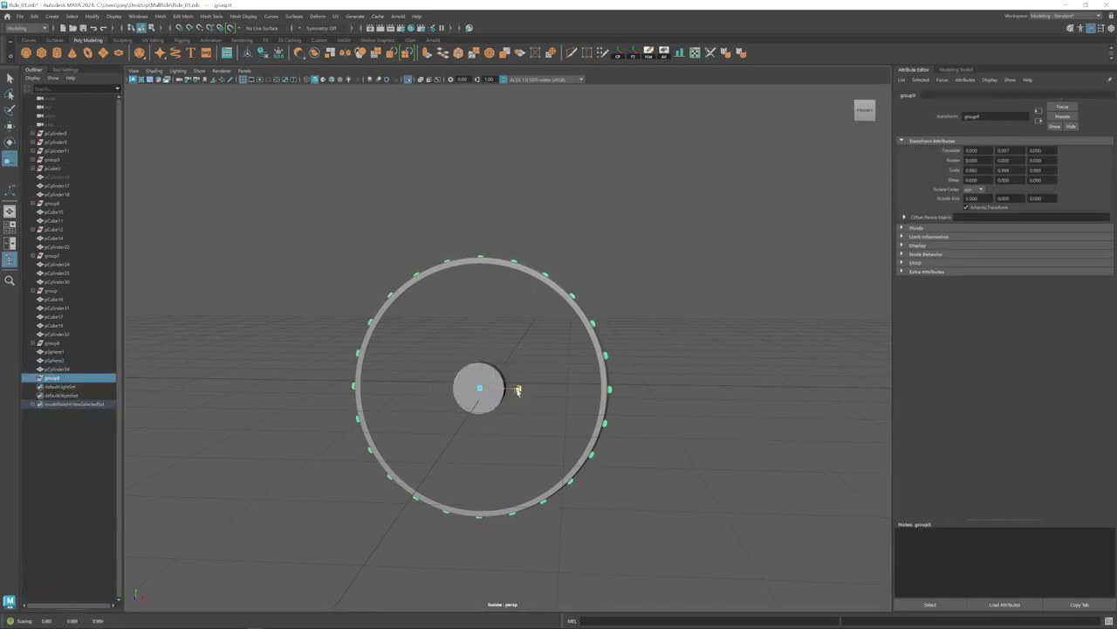
Scale the rivet group slightly inward to seat the rivets on the front band, and exit isolation.
left_click_drag(513, 378, 514, 386, "alt")
scroll(513, 387, "up", 1)
left_click_drag(512, 393, 454, 410)
key("ctrl+1")
left_click(603, 305)
left_click_drag(568, 350, 496, 367, "alt")
mouse_move(332, 253)
left_mouse_down("alt")
mouse_move(360, 277)
mouse_move(345, 267)
left_mouse_up("alt")
Duplicate the front rivet group and move the copy back to the band behind the cockpit.
left_click(507, 306)
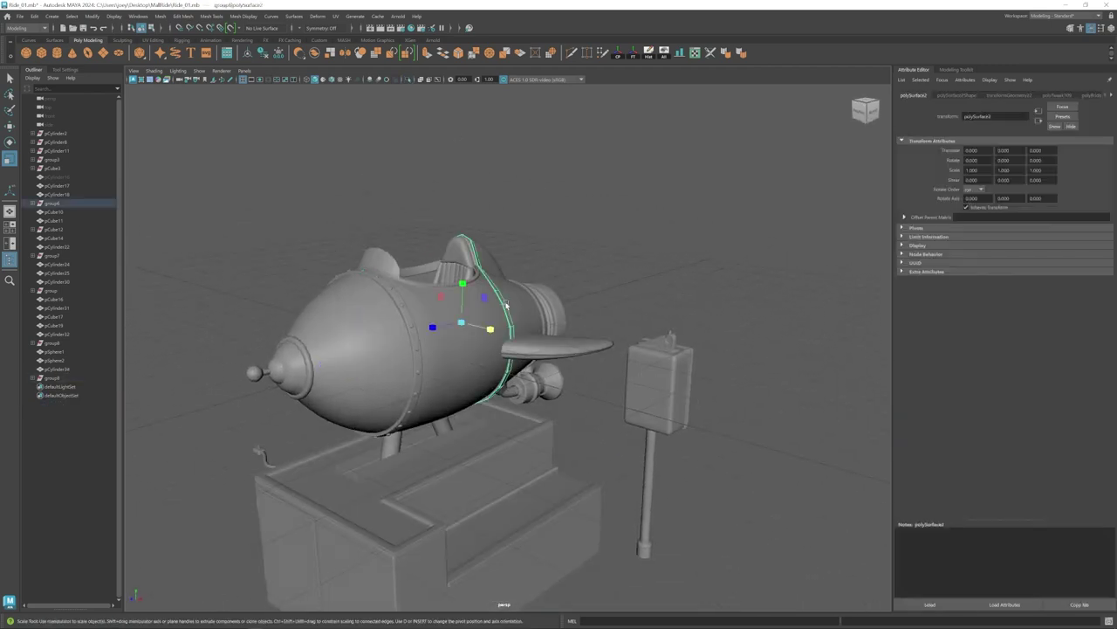
left_click_drag(506, 306, 476, 295, "alt")
left_click(383, 262)
left_click(379, 268)
left_click_drag(422, 329, 384, 315, "alt")
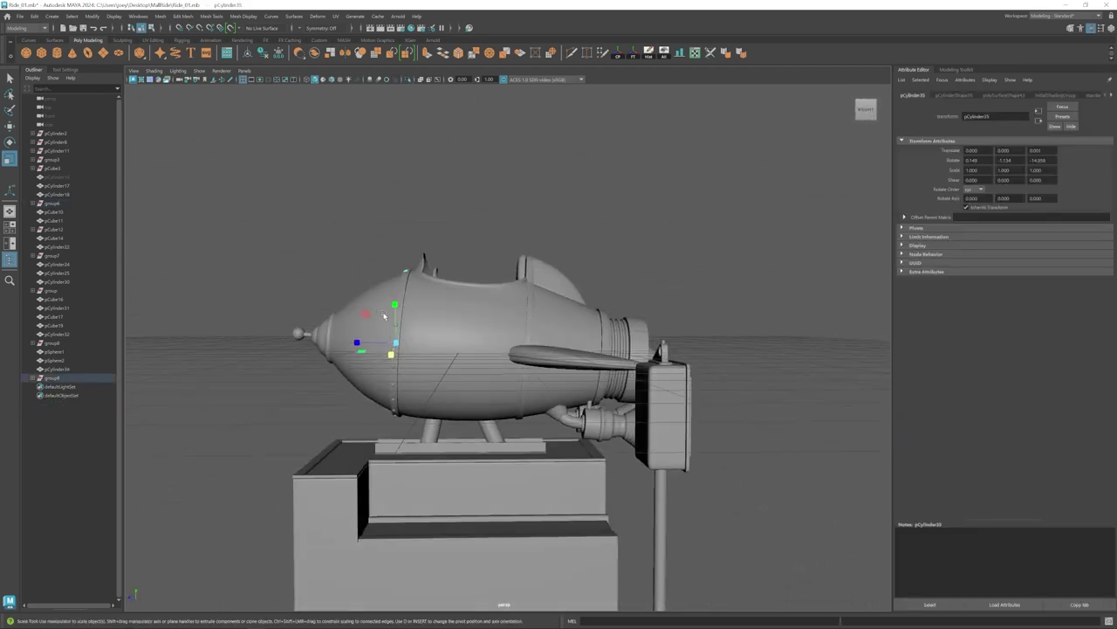
left_click_drag(524, 308, 524, 309)
left_click_drag(533, 341, 620, 358, "alt")
right_click_drag(620, 358, 689, 419, "alt")
Scale down the copied rivet group to fit the rear band's circumference.
key("r")
left_click_drag(428, 327, 427, 325)
left_click_drag(429, 330, 516, 369, "alt")
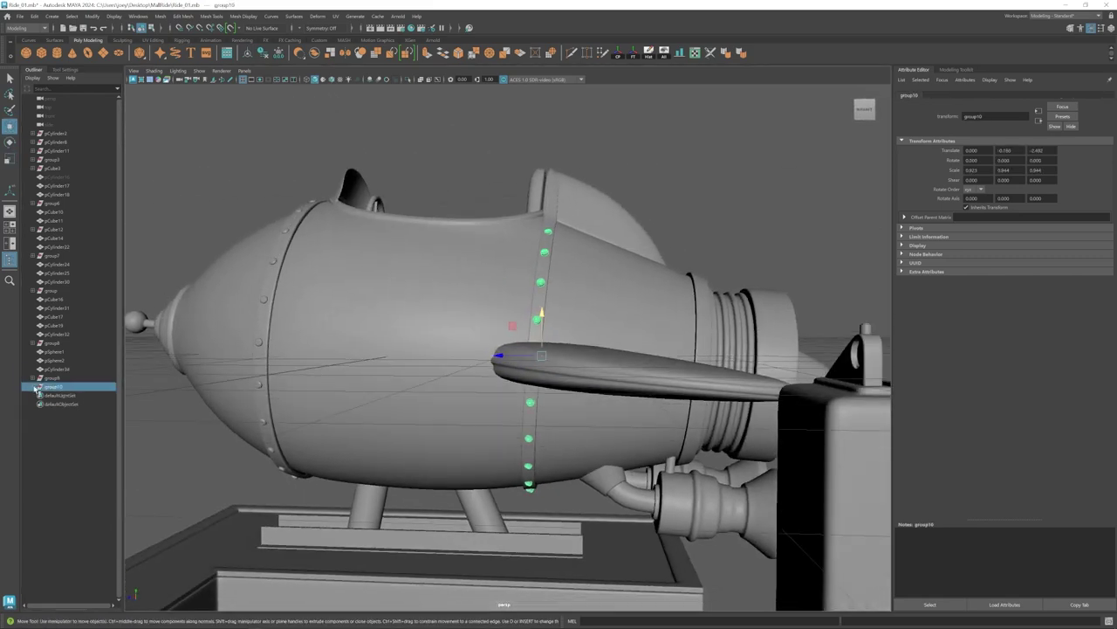
Isolate the rear band's rivets, rotate them together about their own axes to follow the hull's slope, and exit isolation.
left_click_drag(474, 169, 630, 548)
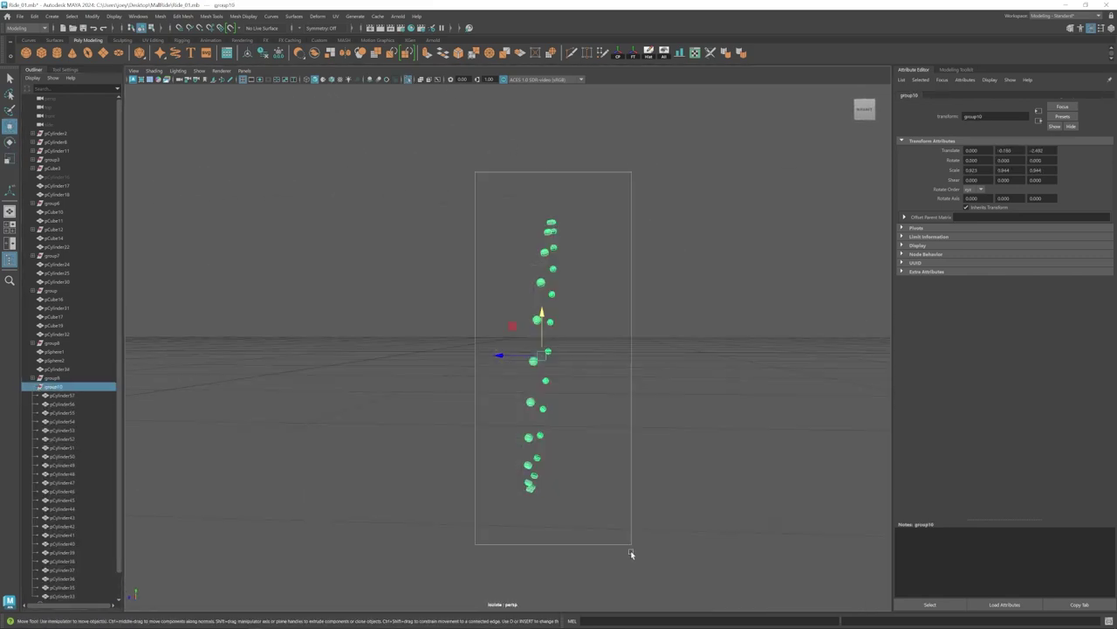
key("e")
left_click(94, 104)
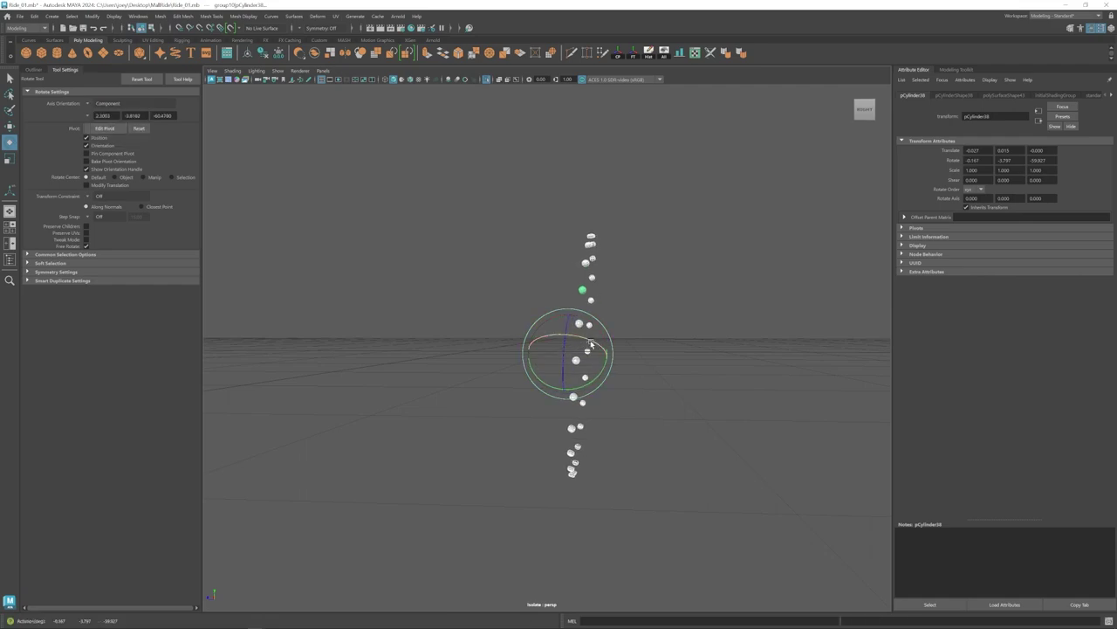
left_click(486, 80)
Group the upper side rivets of the rear band and scale that group slightly to fit the hull.
right_click_drag(532, 235, 611, 253, "alt")
left_click_drag(610, 215, 690, 271)
left_click_drag(547, 200, 644, 271, "alt")
key("w")
right_click_drag(644, 272, 564, 332, "alt")
key("Up")
key("r")
left_click_drag(563, 331, 475, 359, "alt")
left_click_drag(454, 267, 617, 317, "alt")
key("ctrl+1")
left_click(487, 79)
left_click(641, 319, "shift")
key("r")
key("ctrl+g")
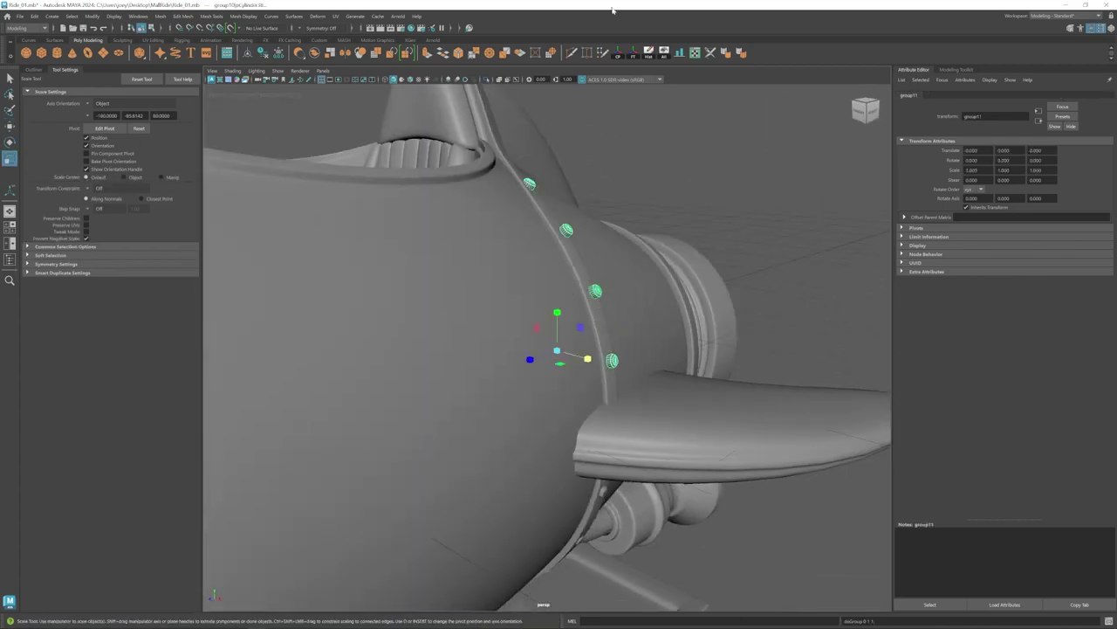
left_click_drag(468, 241, 466, 241)
Move the protruding upper rivets individually along their own axes to seat them on the rear band beside the cockpit.
left_click_drag(541, 286, 656, 320, "alt")
middle_click_drag(327, 434, 334, 395, "alt")
left_click(394, 284)
left_click_drag(356, 268, 355, 267)
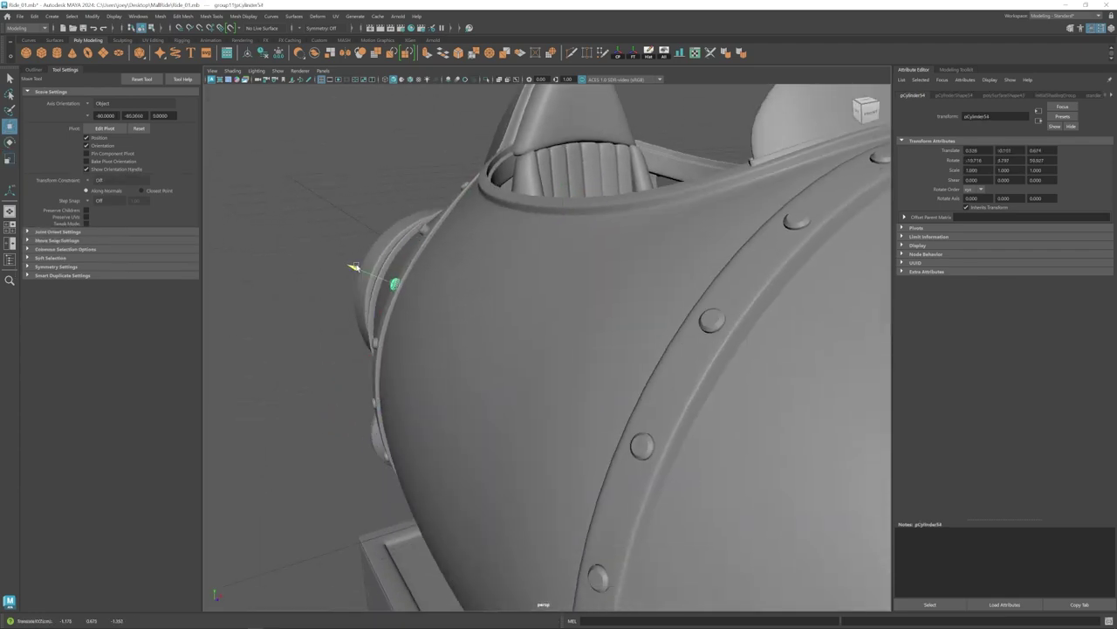
left_click_drag(391, 206, 393, 208)
left_click_drag(394, 208, 447, 257, "alt")
left_click_drag(453, 270, 522, 254, "alt")
left_click_drag(476, 199, 479, 207)
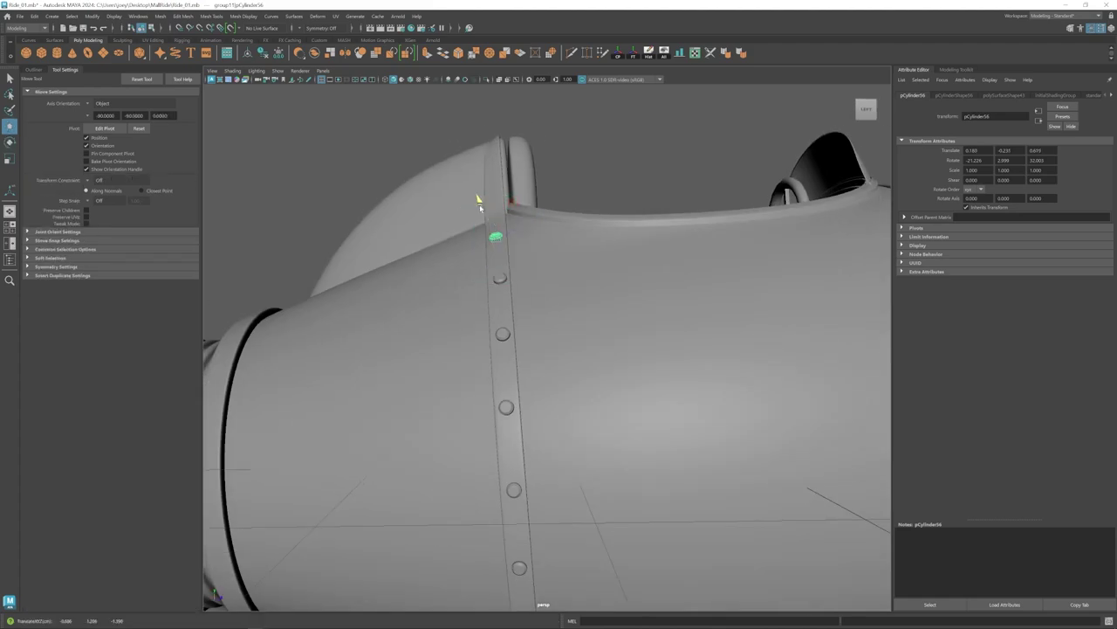
middle_click_drag(539, 273, 532, 227, "alt")
Rotate and reposition the remaining upper side rivets of the rear band so they lie flush with the hull.
left_click(501, 370)
right_click_drag(526, 366, 314, 210, "alt")
left_click(314, 210)
left_click_drag(315, 209, 663, 288, "alt")
left_click(622, 295)
left_click_drag(658, 269, 517, 293)
left_click(514, 283)
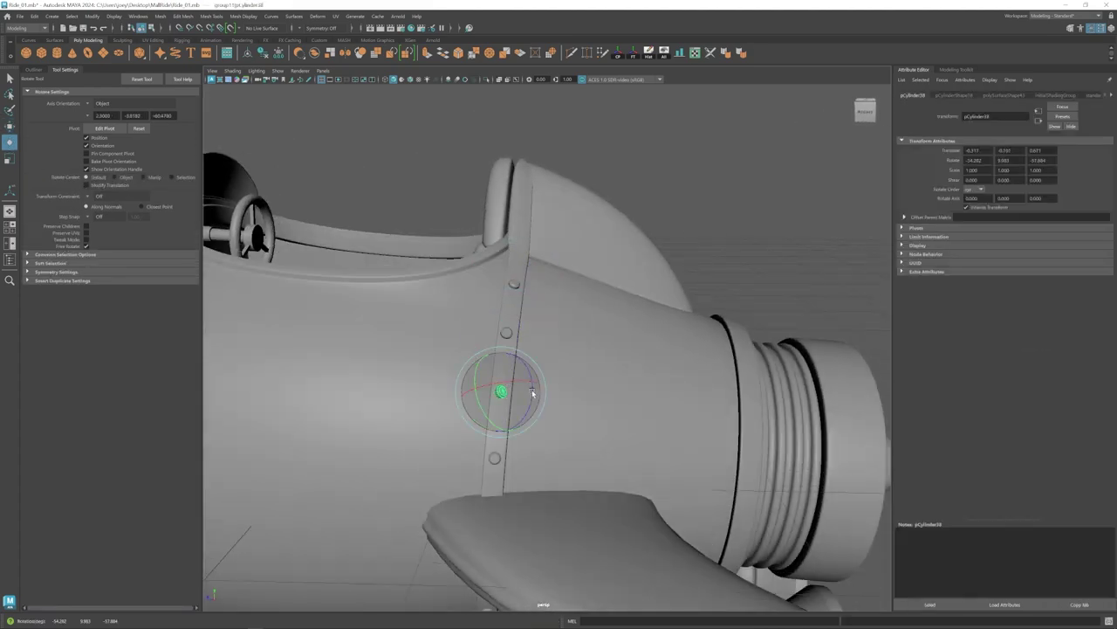
key("w")
left_click_drag(532, 391, 630, 278, "alt")
left_click(646, 249)
left_click(583, 264)
left_click(624, 227)
Create a polygon cylinder near the wing and rotate it 90 degrees as the base for a wing-root collar.
right_click_drag(625, 227, 436, 349, "alt")
left_click_drag(437, 349, 482, 369, "alt")
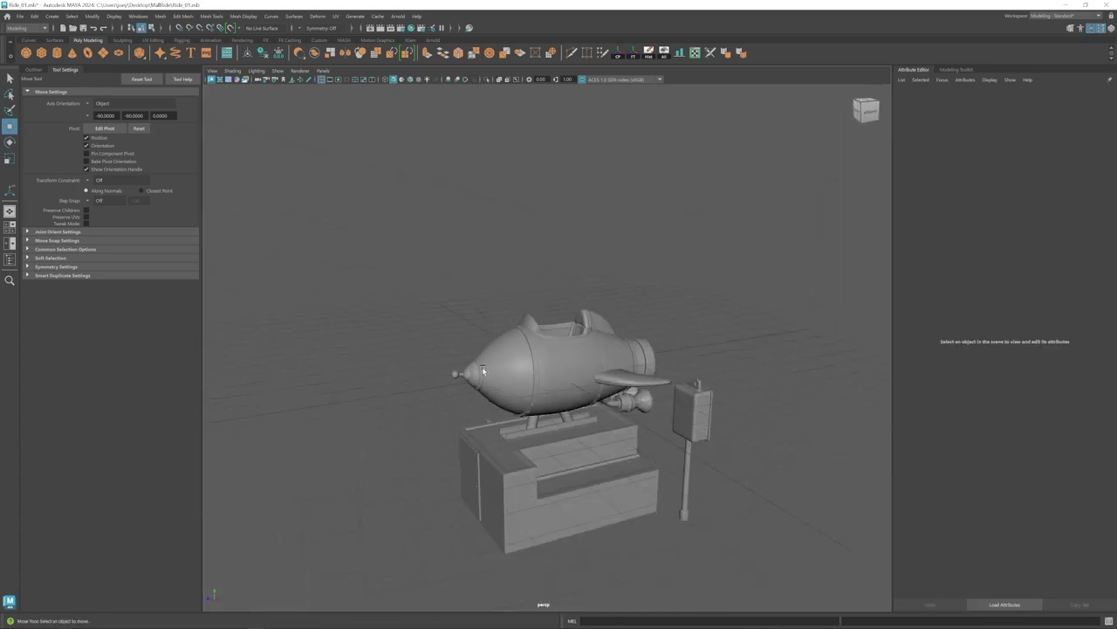
right_click_drag(482, 369, 561, 405, "alt")
middle_click_drag(562, 404, 497, 297, "alt")
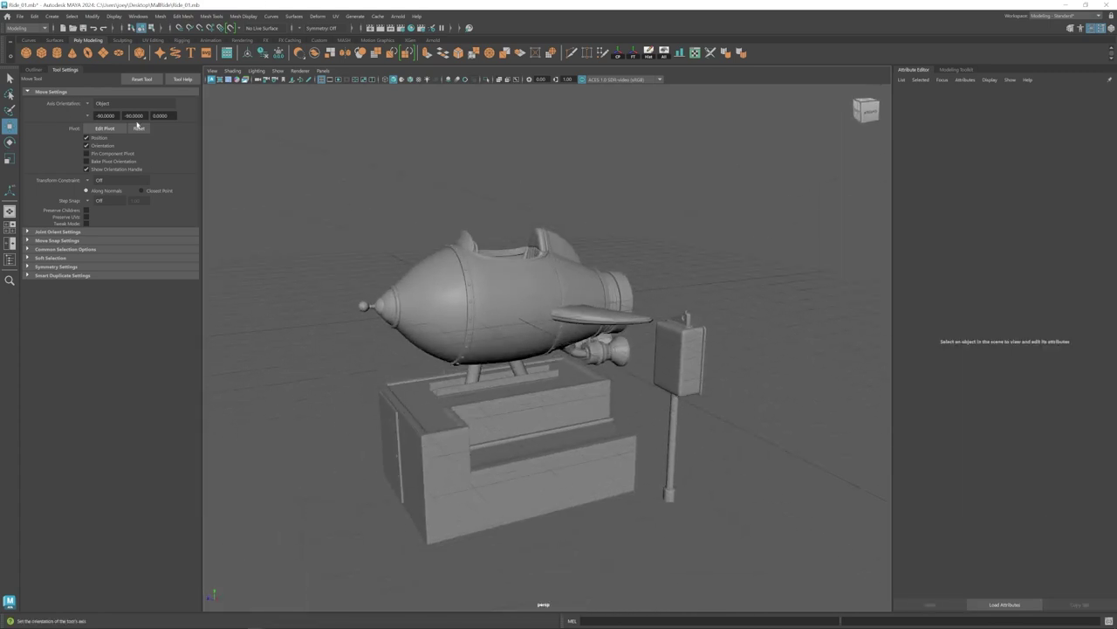
left_click_drag(542, 350, 535, 365, "alt")
right_click_drag(535, 365, 633, 397, "alt")
left_click(547, 314)
right_click_drag(546, 314, 603, 340, "alt")
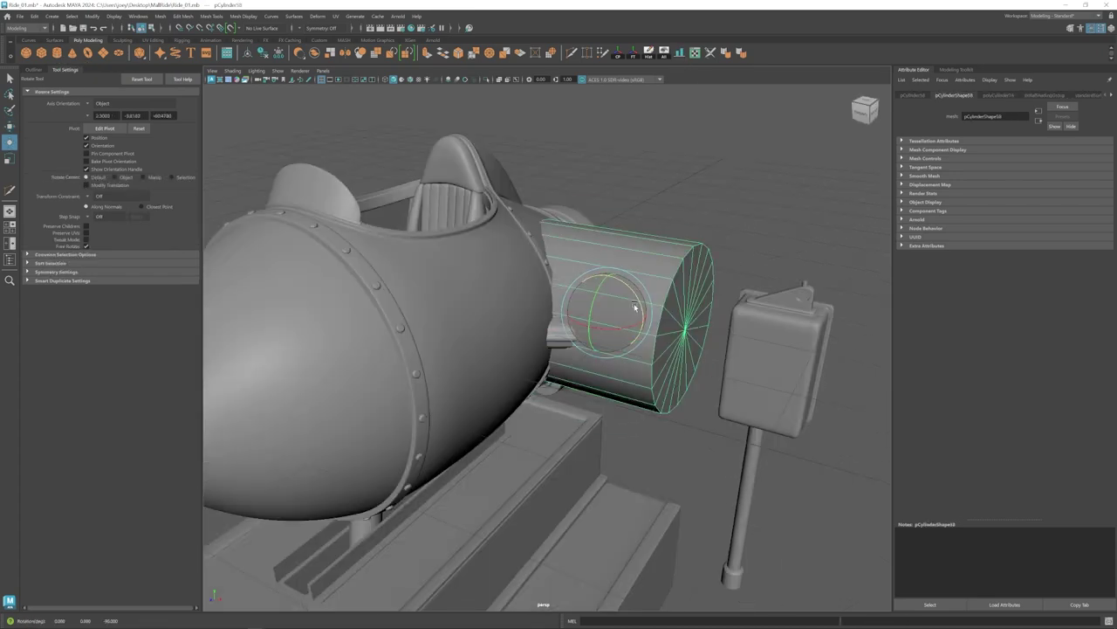
left_click_drag(645, 320, 611, 331, "alt")
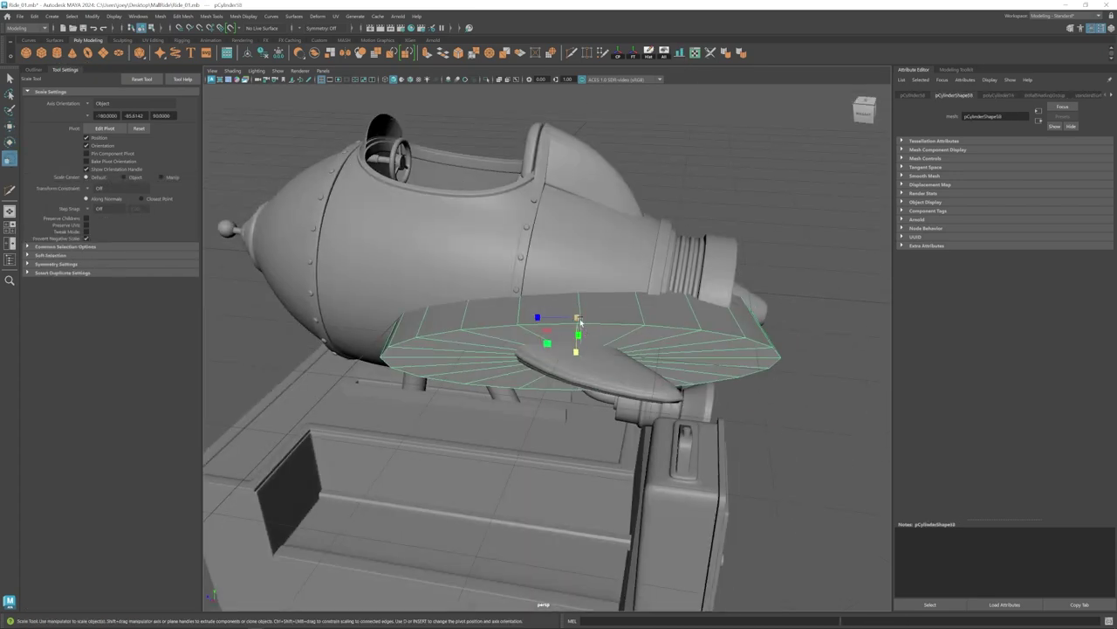
Flatten the cylinder and move it to the joint between the wing and the fuselage.
key("e")
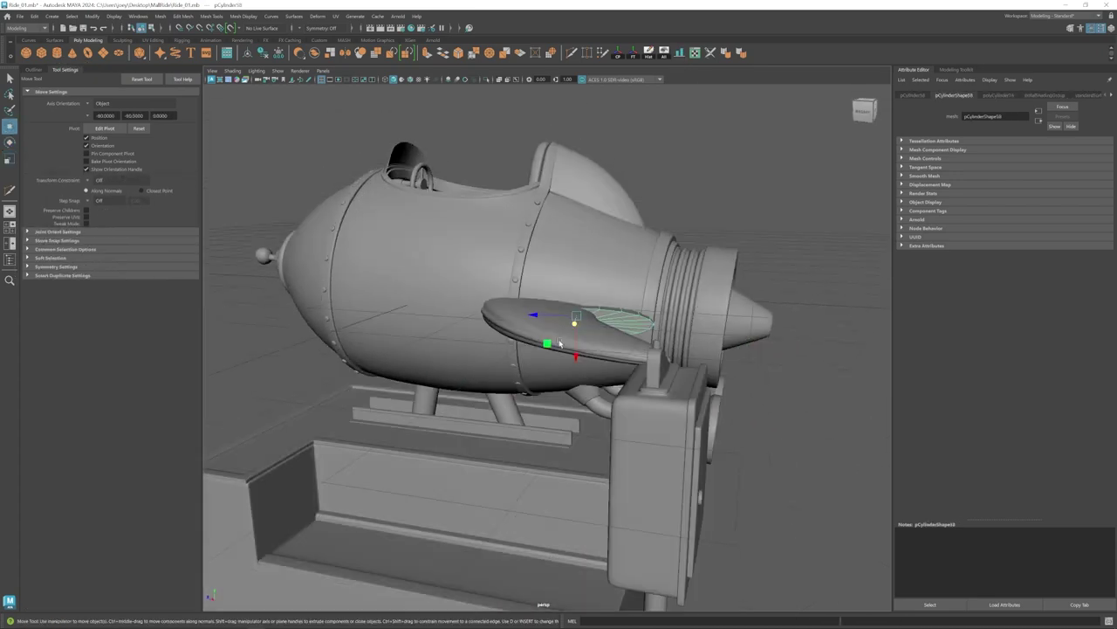
left_click_drag(559, 331, 540, 329, "alt")
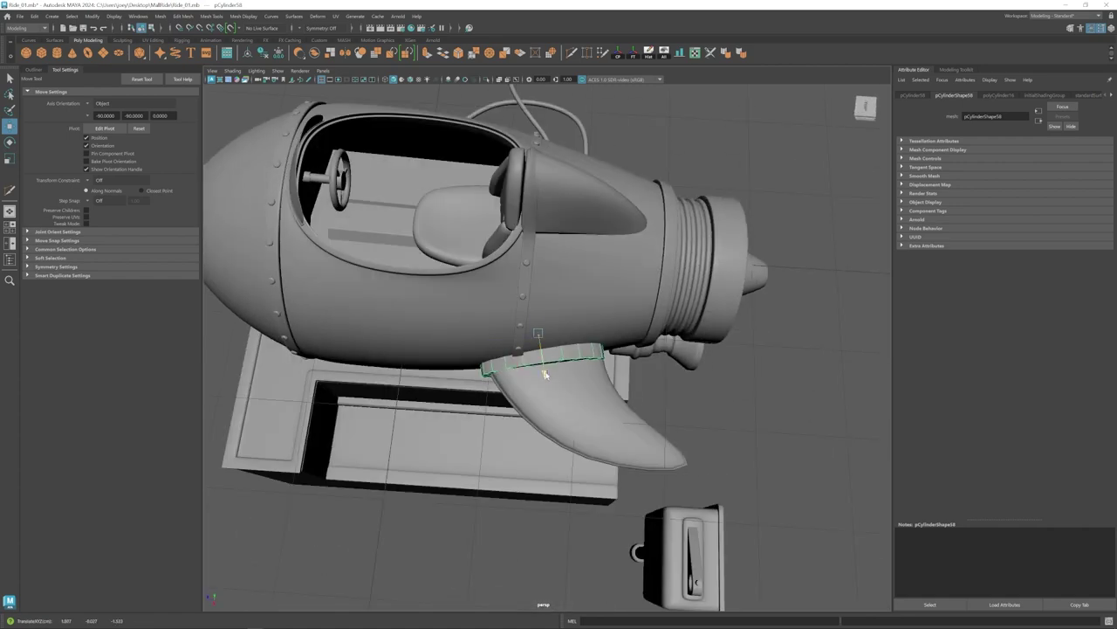
left_click_drag(553, 364, 542, 331, "alt")
key("w")
left_click_drag(567, 284, 516, 306, "alt")
Scale the end vertices of the wing-root collar to match the wing's tapered outline.
right_click_drag(518, 277, 477, 278)
left_click_drag(569, 284, 627, 345)
key("r")
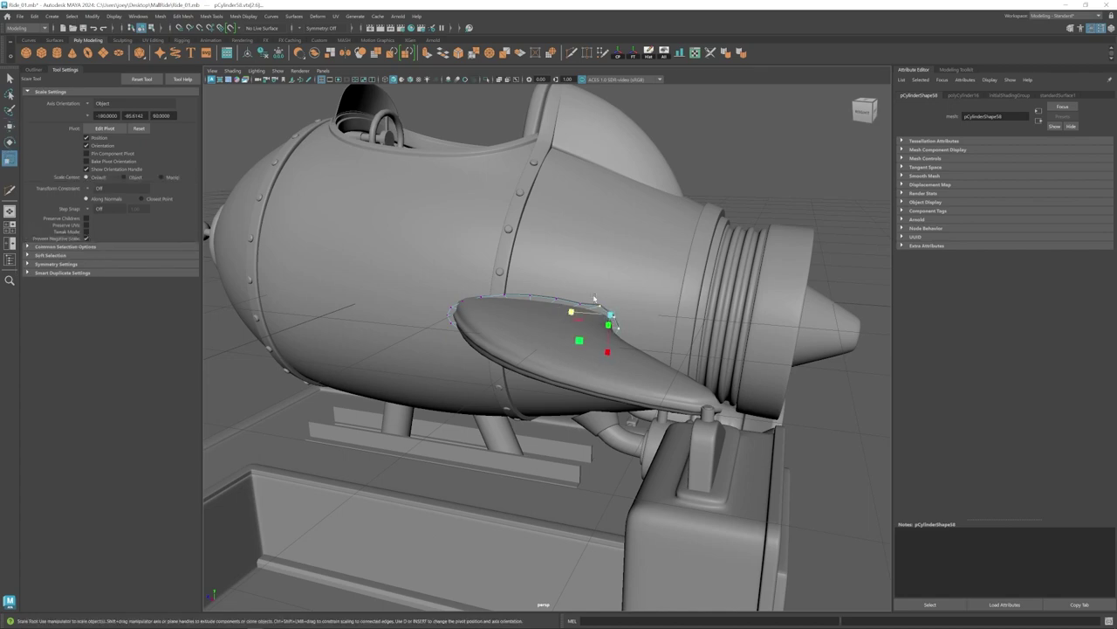
left_click_drag(597, 333, 586, 364, "alt")
left_click(532, 346)
key("ctrl+z")
left_click(531, 332)
Select the edge loop around the wing-root collar's end cap and bevel it.
right_click_drag(586, 364, 584, 325)
left_click_drag(584, 336, 556, 341, "alt")
double_click(556, 341)
key("ctrl+b")
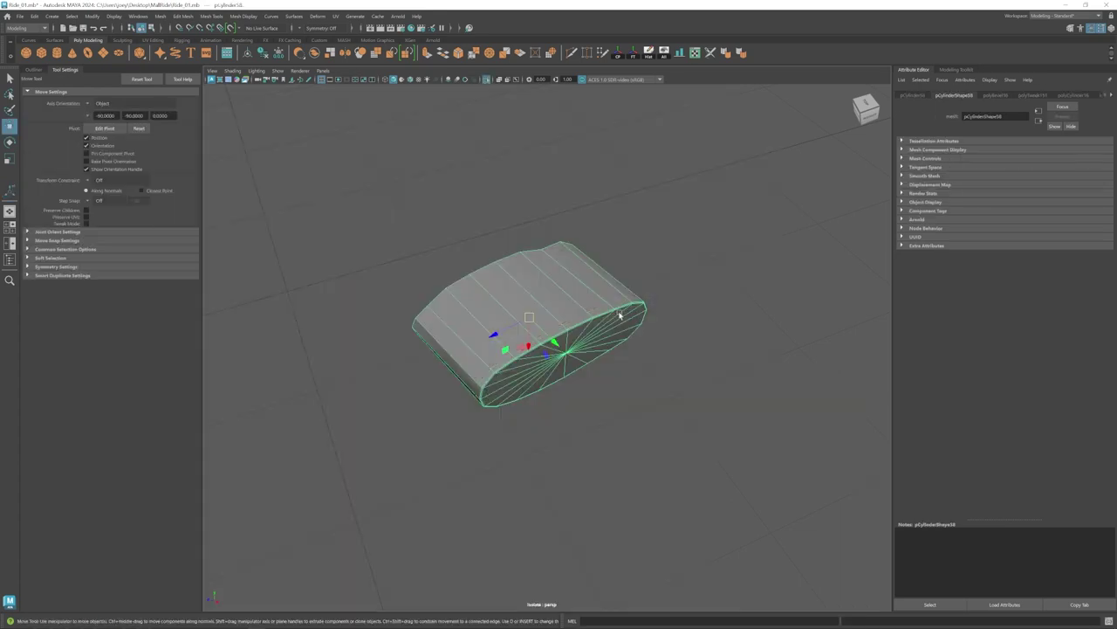
left_click_drag(499, 319, 536, 381, "alt")
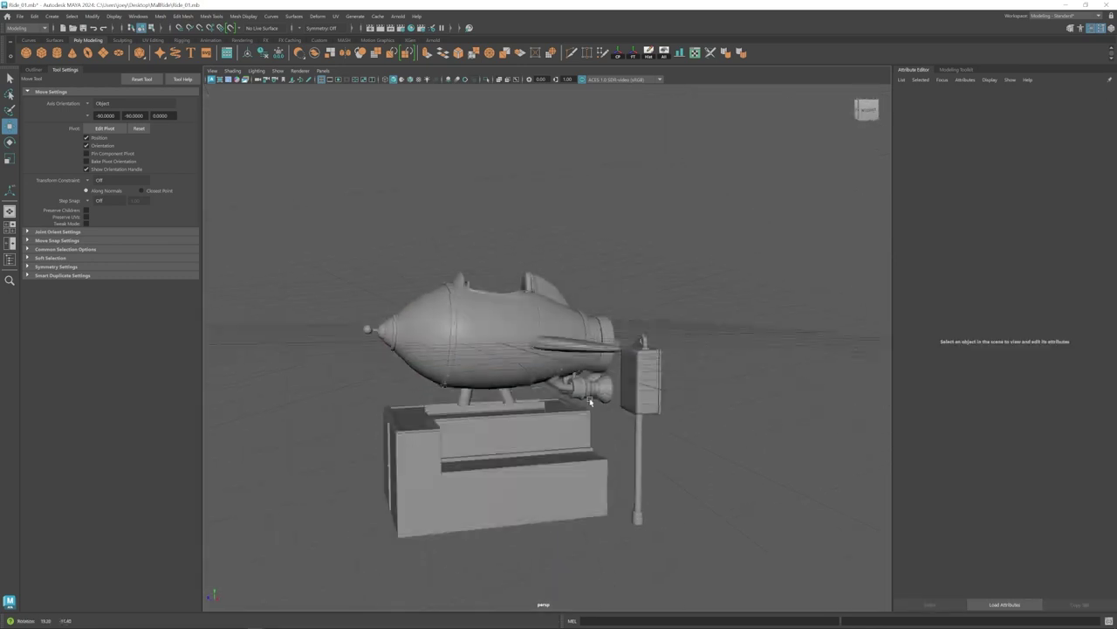
Insert lengthwise edge loops in the base's step tread with the Insert Edge Loop tool set to 3 loops.
left_click_drag(590, 401, 318, 271, "alt")
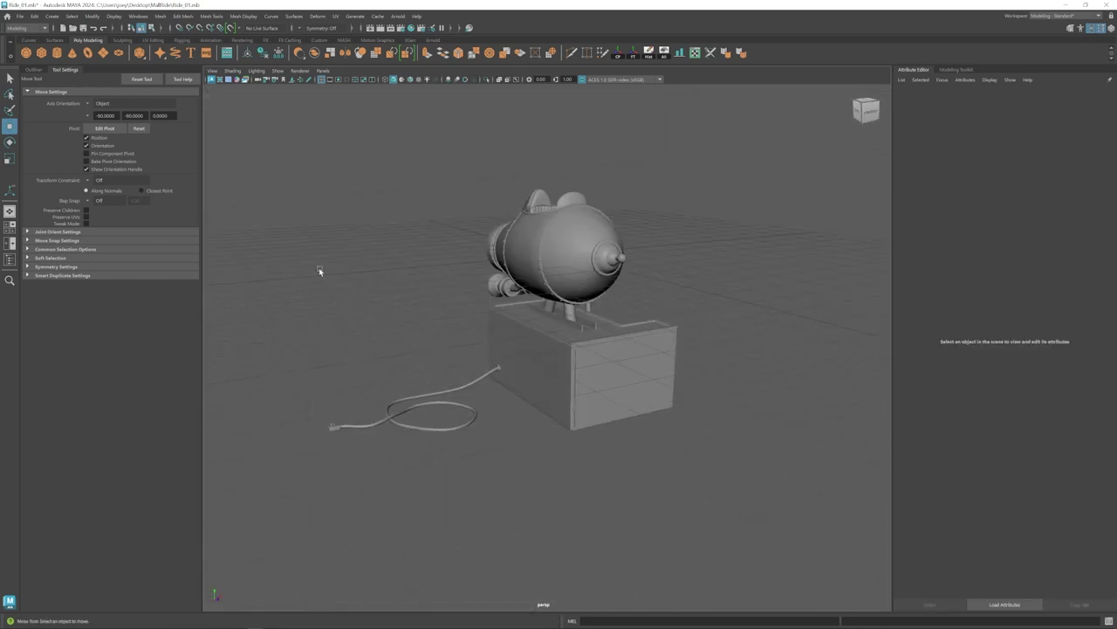
left_click_drag(439, 302, 488, 360, "alt")
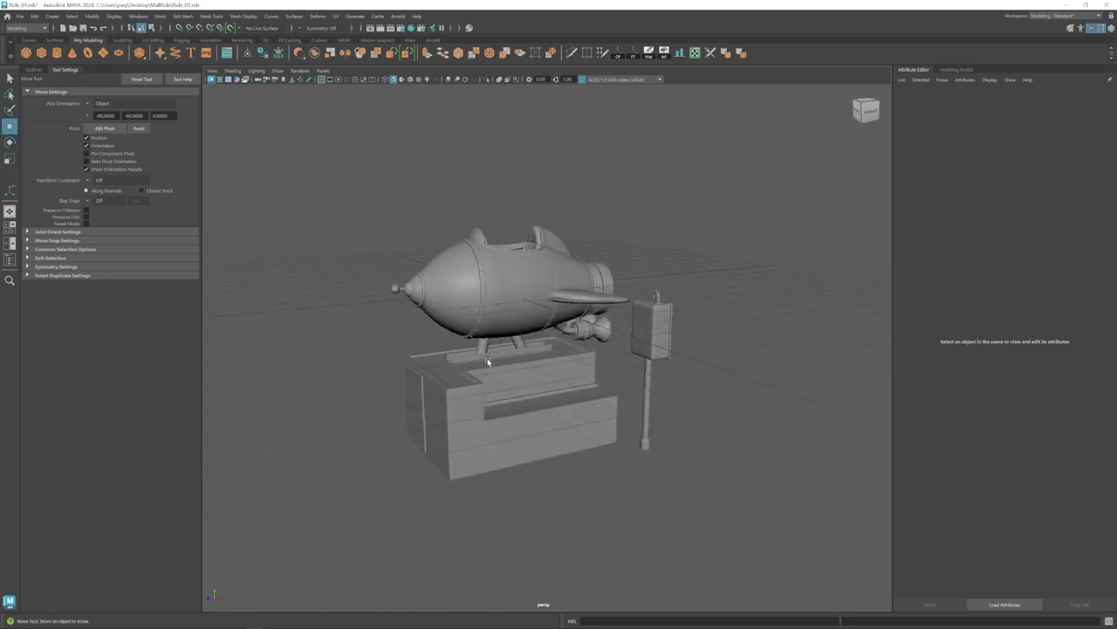
left_click(585, 417)
right_click_drag(488, 359, 618, 424, "alt")
left_click(211, 16)
left_click(229, 83)
double_click(94, 156)
type("3")
key("Return")
left_click(656, 367)
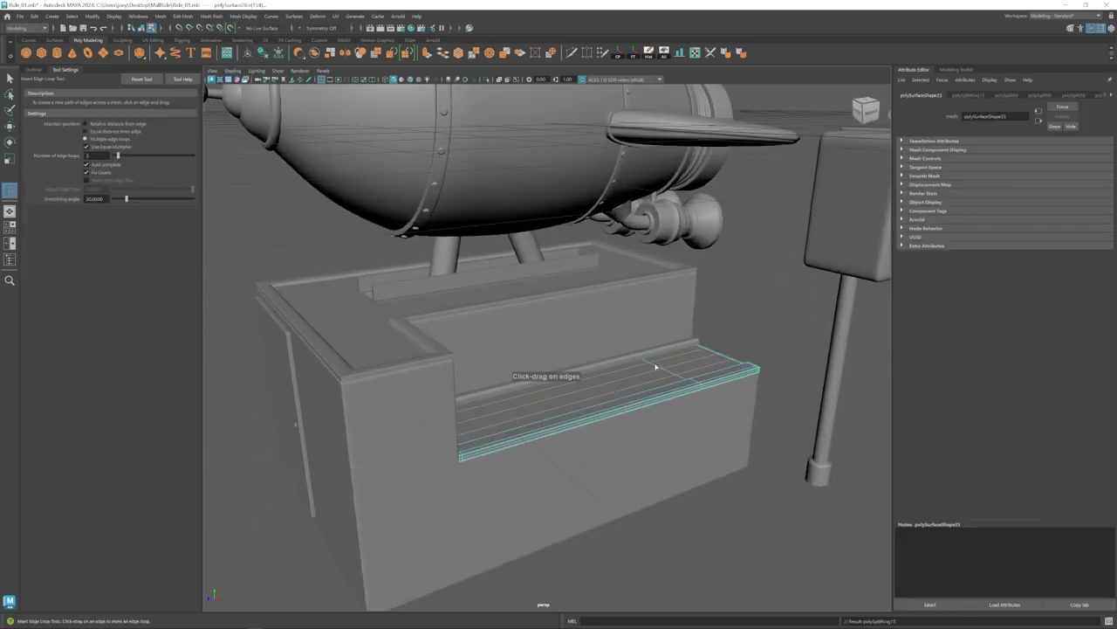
Bevel the step tread's lengthwise edges with a fraction of about 0.3 and convert the selection to faces for ribs.
mouse_move(181, 17)
left_click(192, 49)
key("w")
left_click(641, 366)
key("g")
left_click(964, 95)
left_click_drag(1054, 167, 1033, 167)
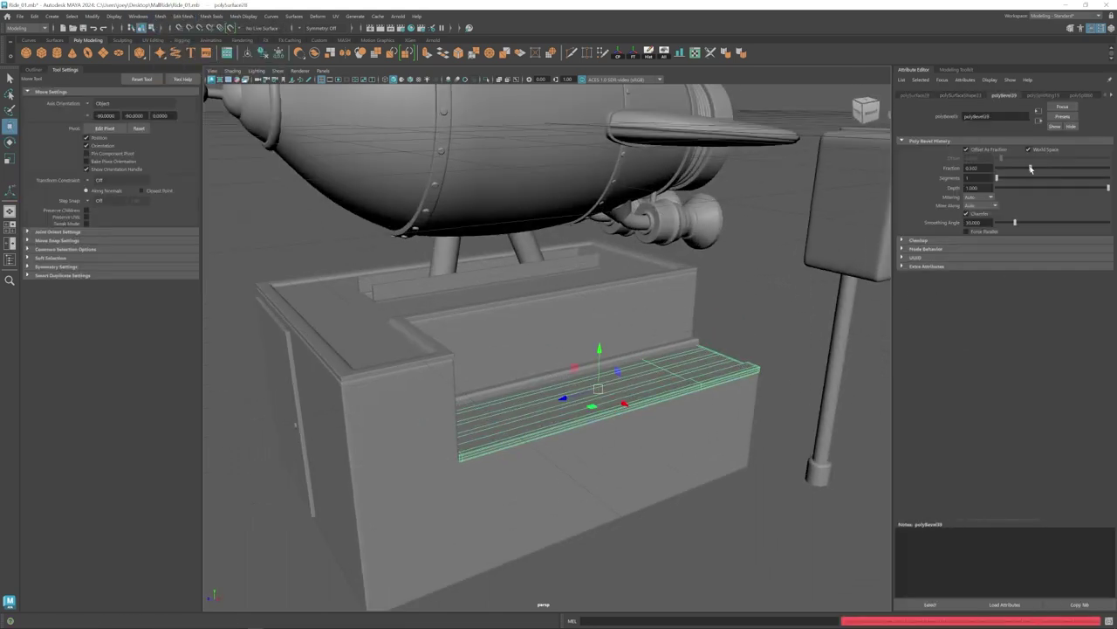
key("ctrl+F11")
Scale a six-sided cylinder down into a small flat bolt head on the front corner of the base's rim.
left_click_drag(682, 356, 336, 384, "alt")
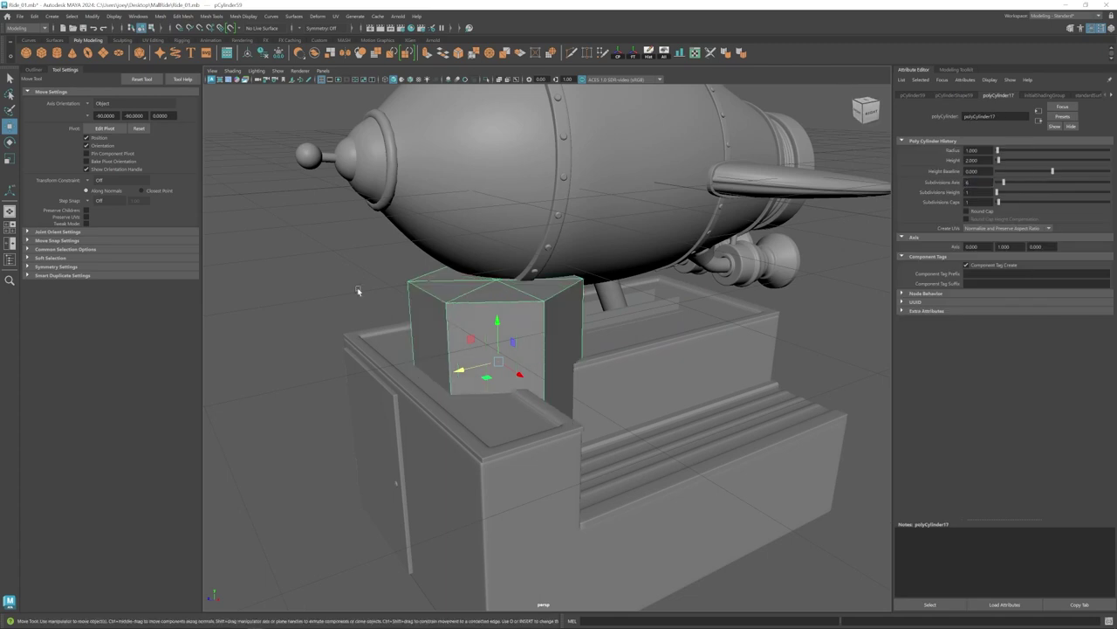
key("r")
left_click_drag(498, 361, 437, 365)
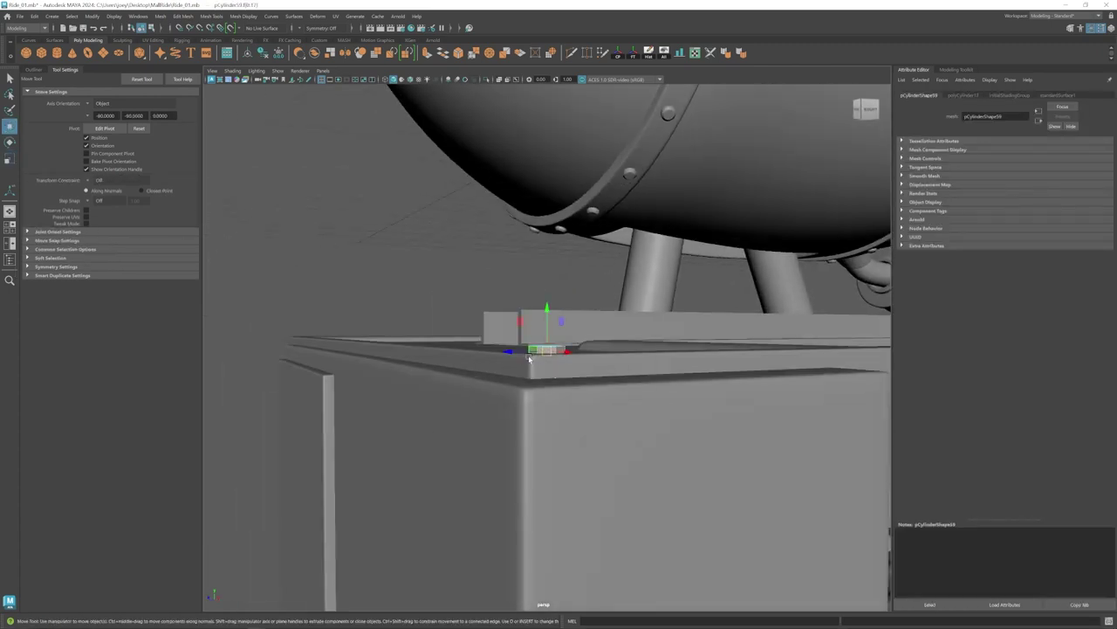
key("r")
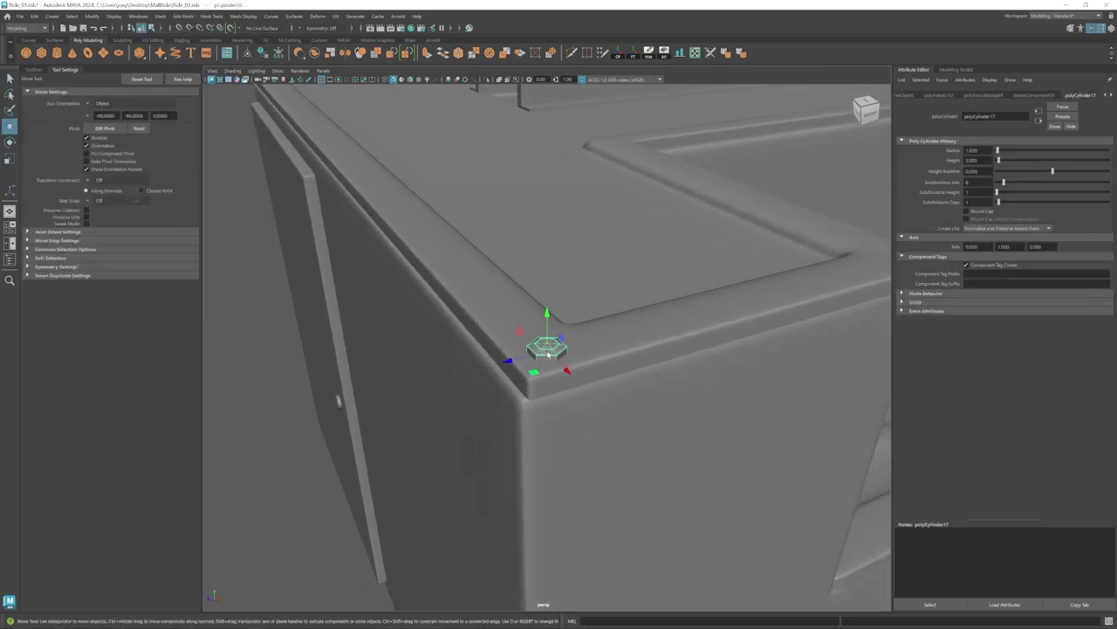
Refine the hexagonal bolt head by beveling its outer edges and cleaning up its cap.
scroll(548, 355, "up", 6)
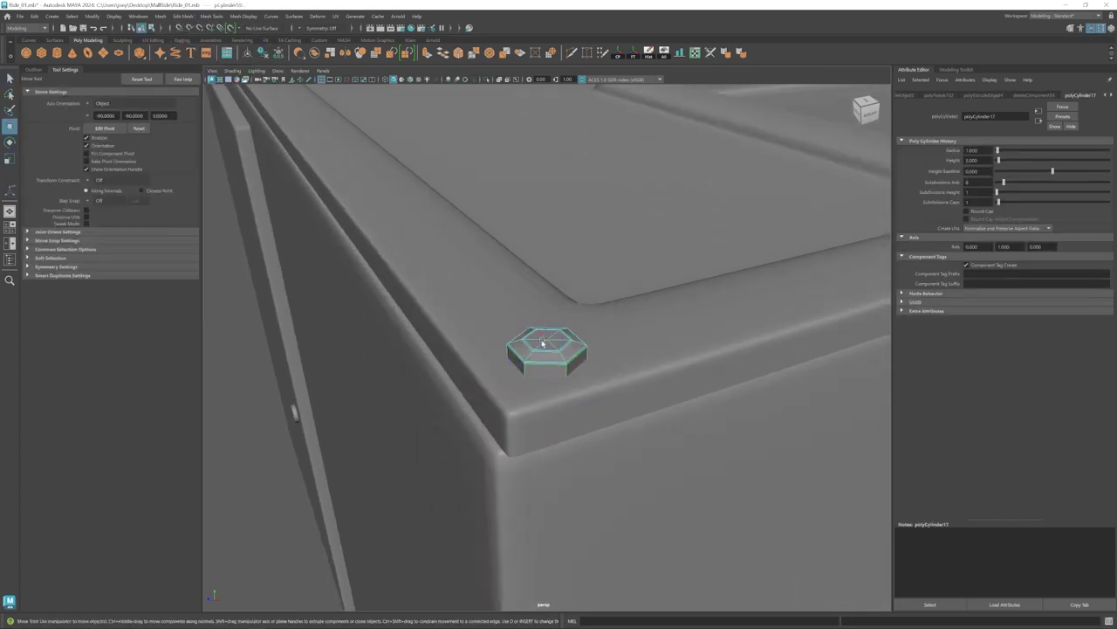
double_click(552, 377)
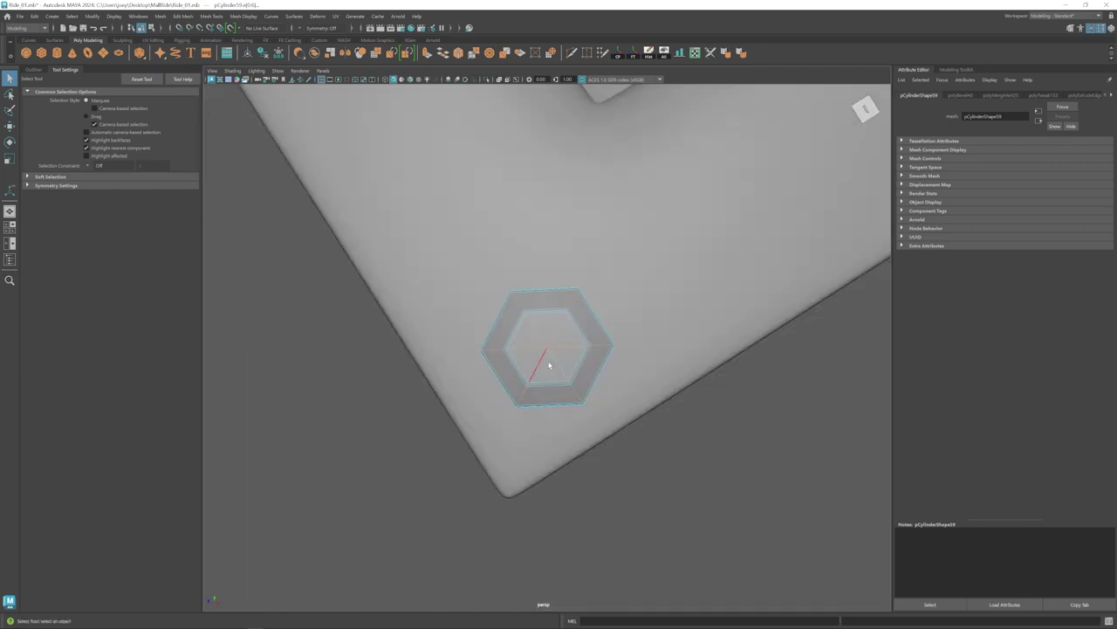
left_click_drag(460, 263, 602, 416)
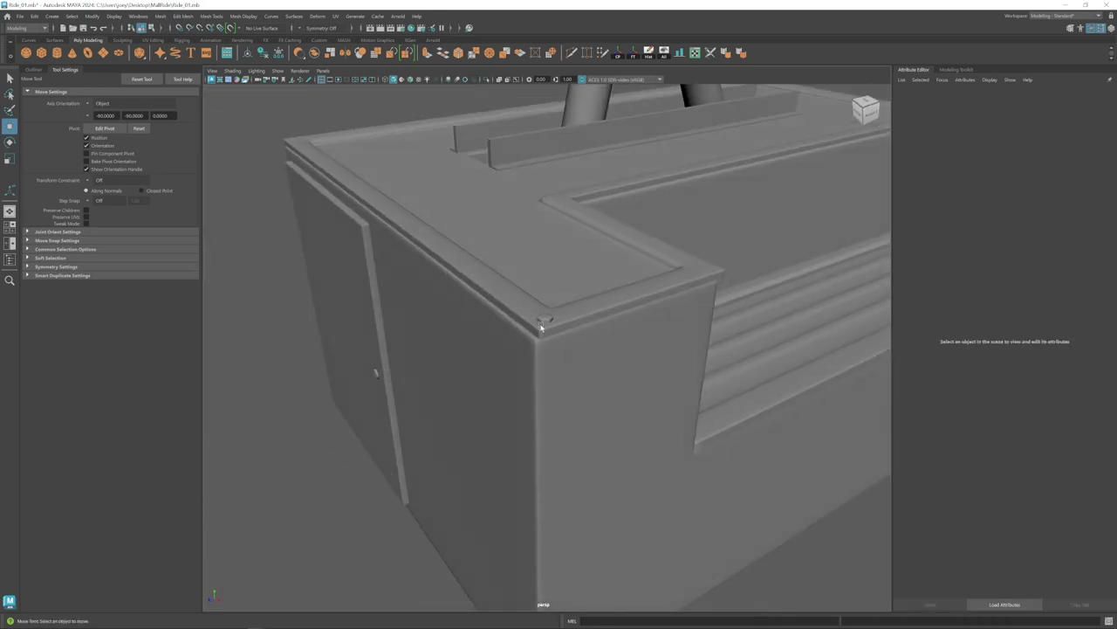
Add a thin round washer disc beneath the hexagonal bolt head on the base's corner.
left_click(545, 321)
left_click_drag(541, 327, 539, 313, "alt")
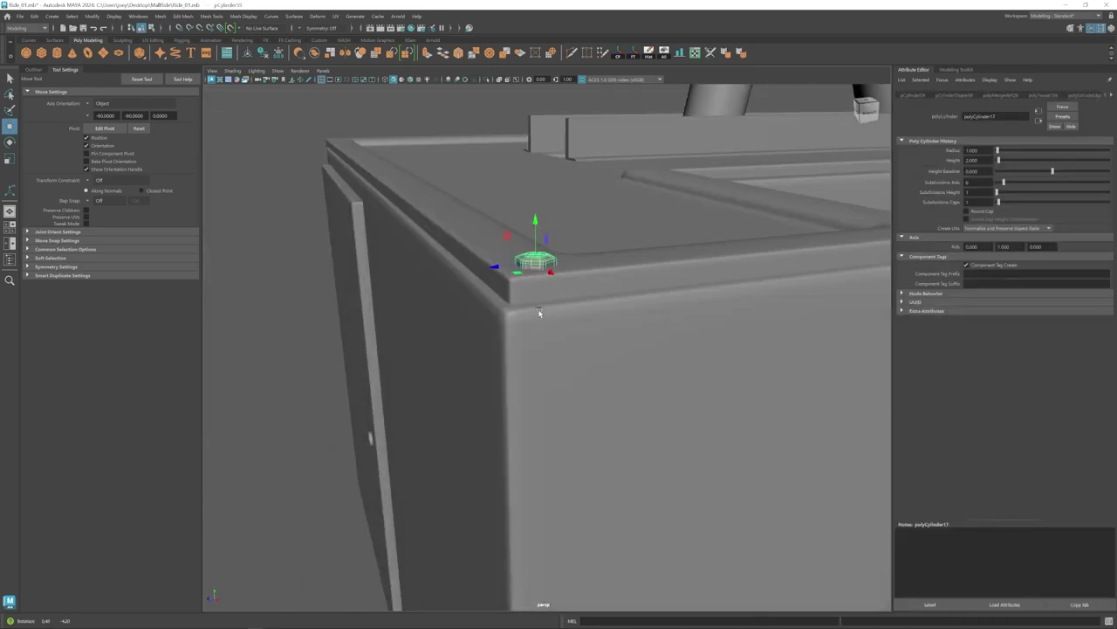
key("space")
left_click_drag(738, 496, 708, 469)
scroll(708, 469, "up", 8)
left_click_drag(743, 369, 611, 400)
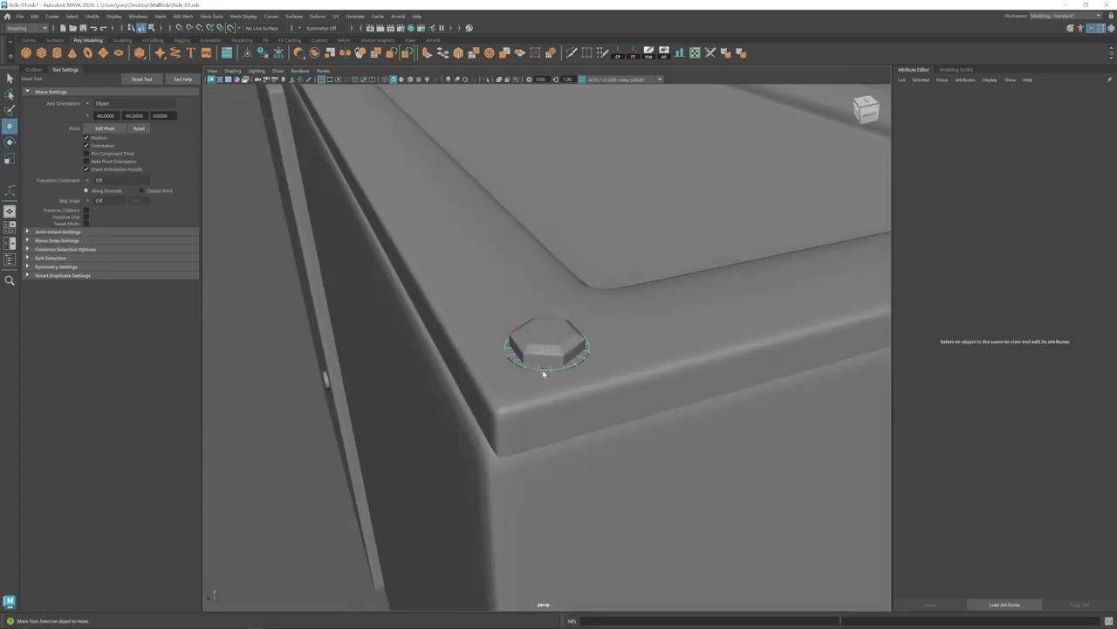
left_click(541, 368)
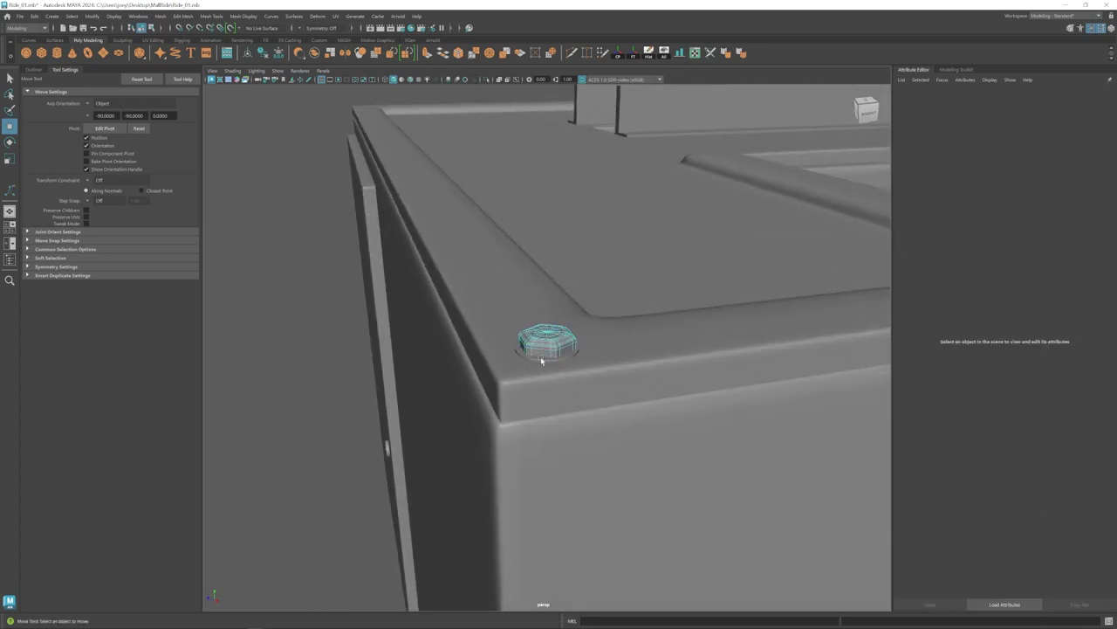
Bevel the bolt head's selected edges and select the washer's UVs in the UV Editor.
left_click(542, 361)
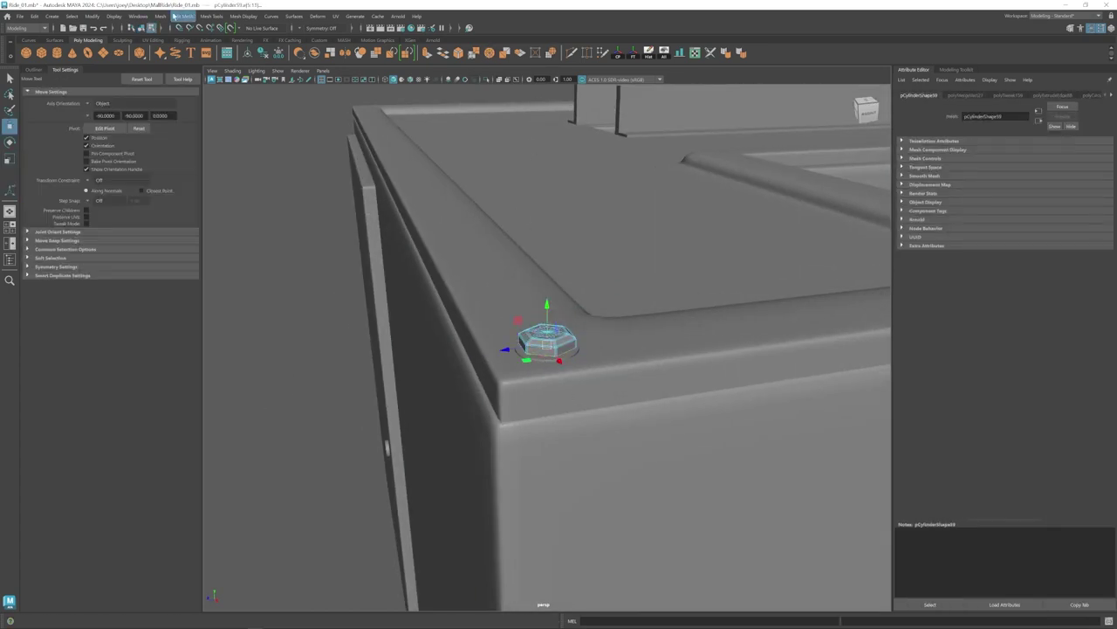
left_click(179, 16)
left_click(197, 42)
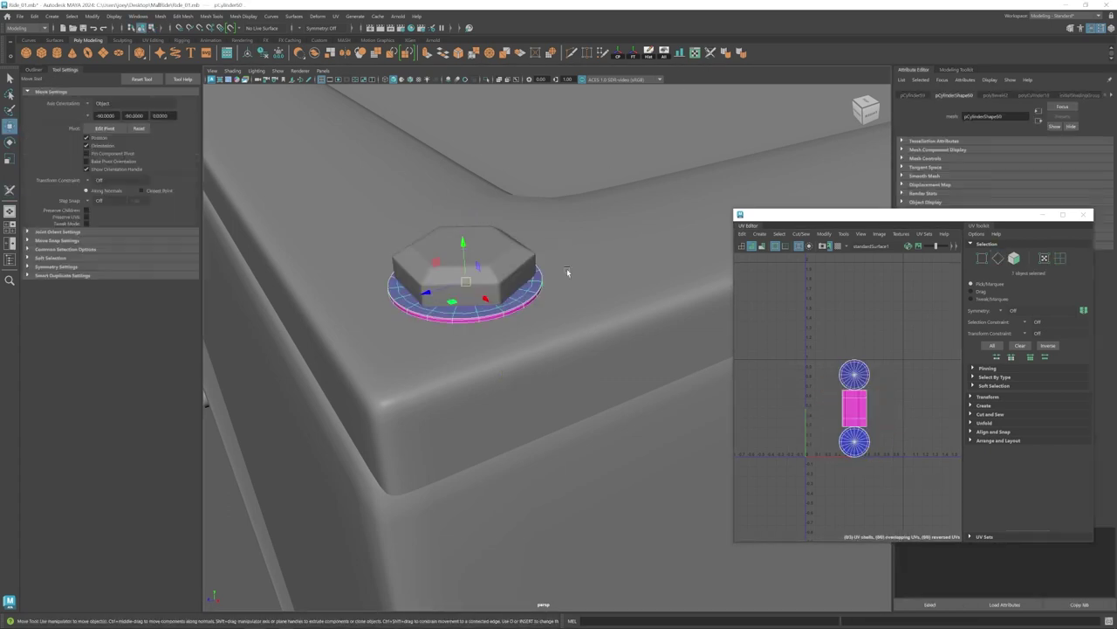
left_click_drag(822, 356, 908, 486)
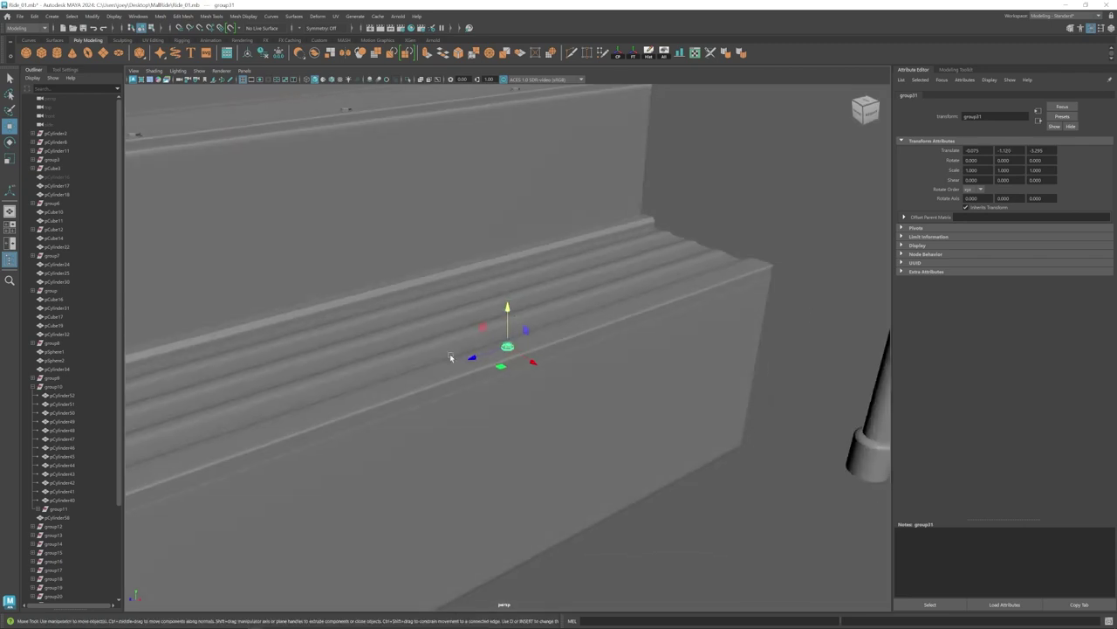
Place duplicates of the bolt and washer group along the front edge of the step tread.
left_click_drag(627, 306, 633, 312)
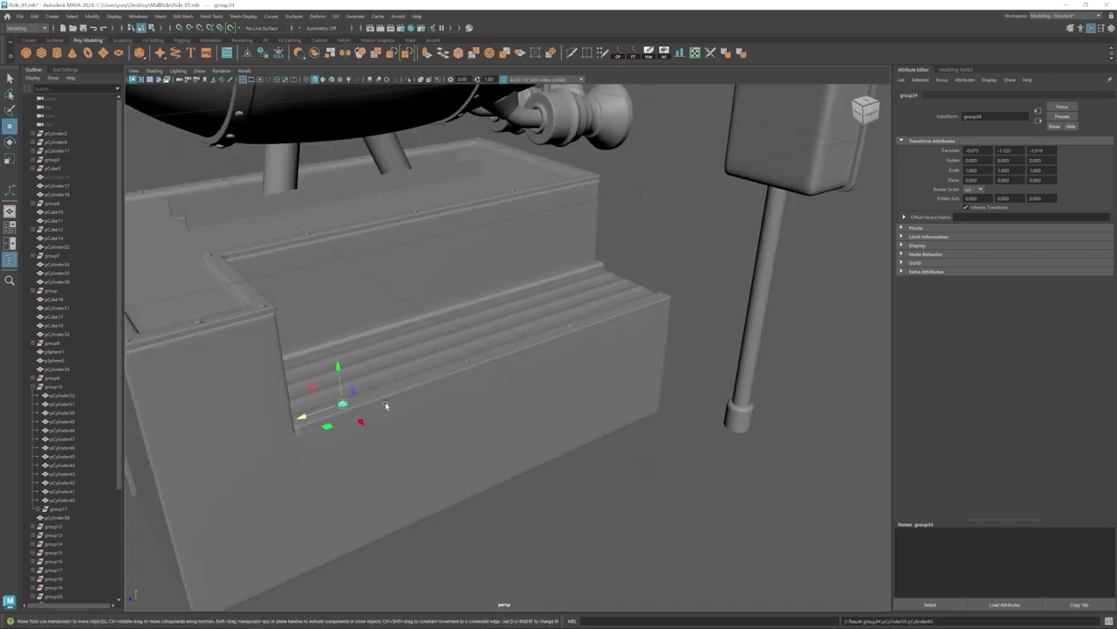
middle_click_drag(447, 354, 456, 353)
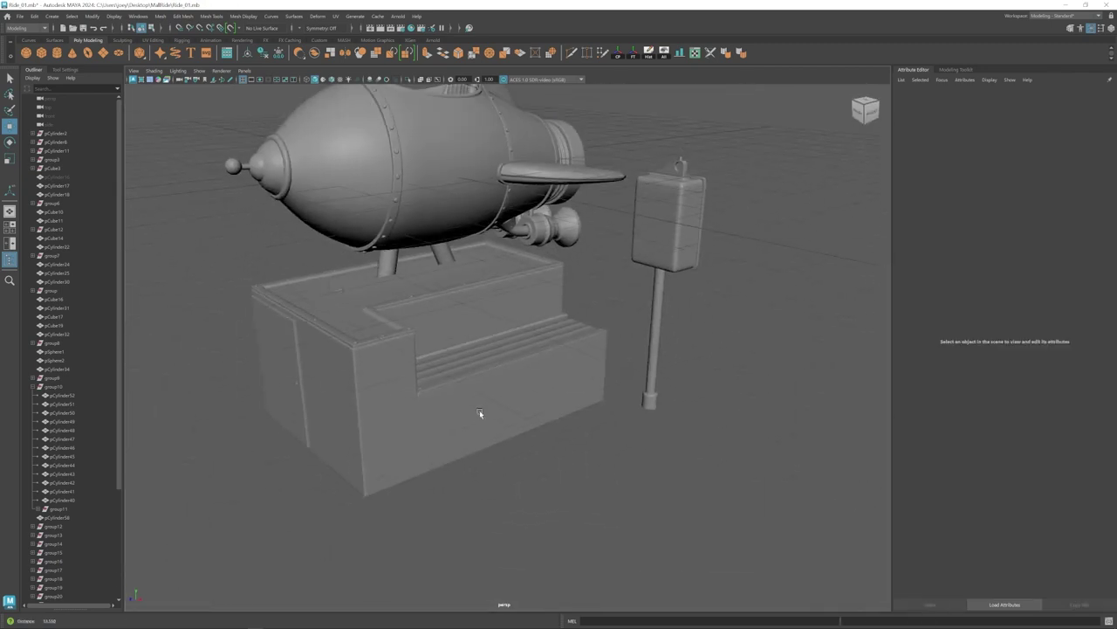
right_click_drag(479, 417, 575, 428, "alt")
left_click_drag(719, 443, 590, 407, "alt")
Move the thin vertical cylinder to the coin box and adjust its position at the side of the box.
left_click_drag(680, 407, 338, 446, "alt")
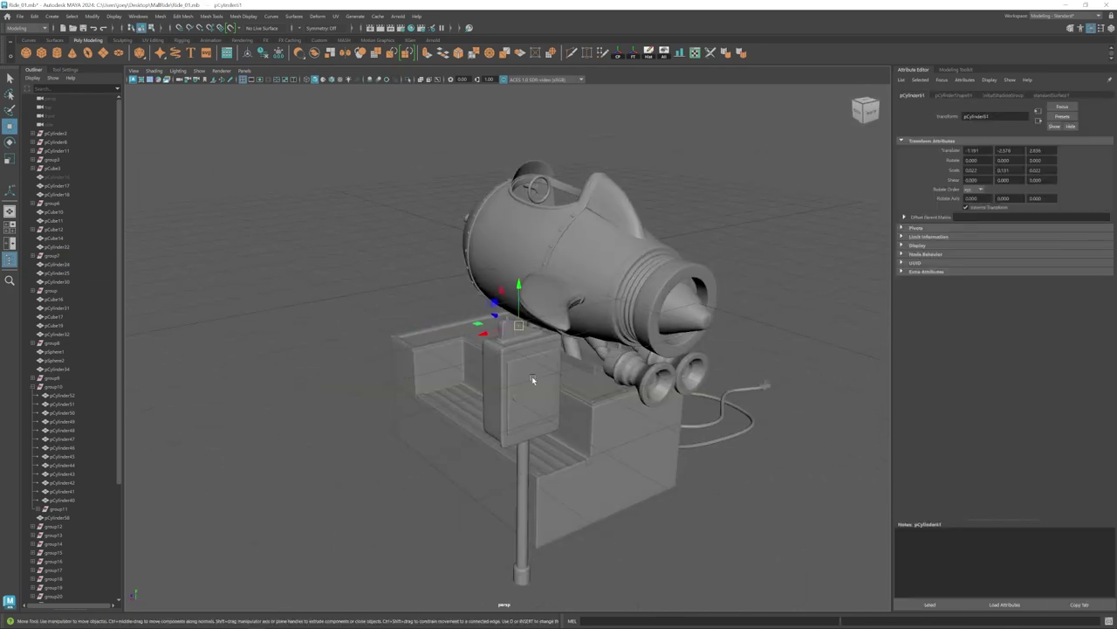
right_click_drag(532, 375, 555, 410, "alt")
middle_click_drag(550, 423, 424, 337, "alt")
left_click_drag(393, 330, 451, 331)
left_click_drag(484, 336, 393, 298, "alt")
left_click_drag(246, 218, 248, 219)
left_click_drag(279, 234, 282, 263)
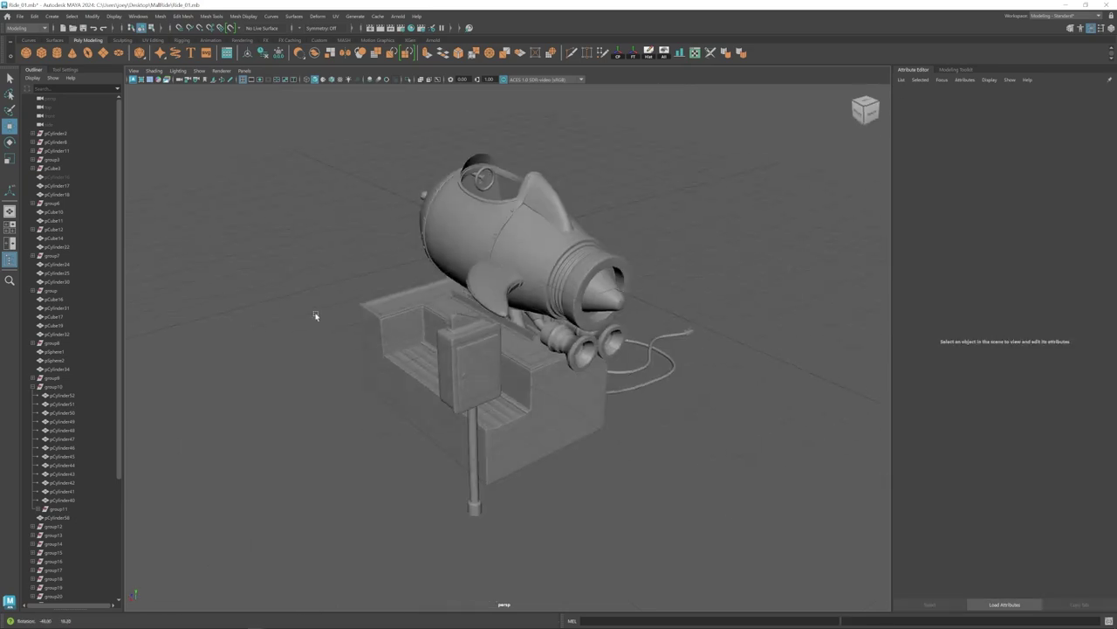
Place a small scaled-down cube against the base's end face, beside the coin box pole.
left_click_drag(317, 317, 489, 390, "alt")
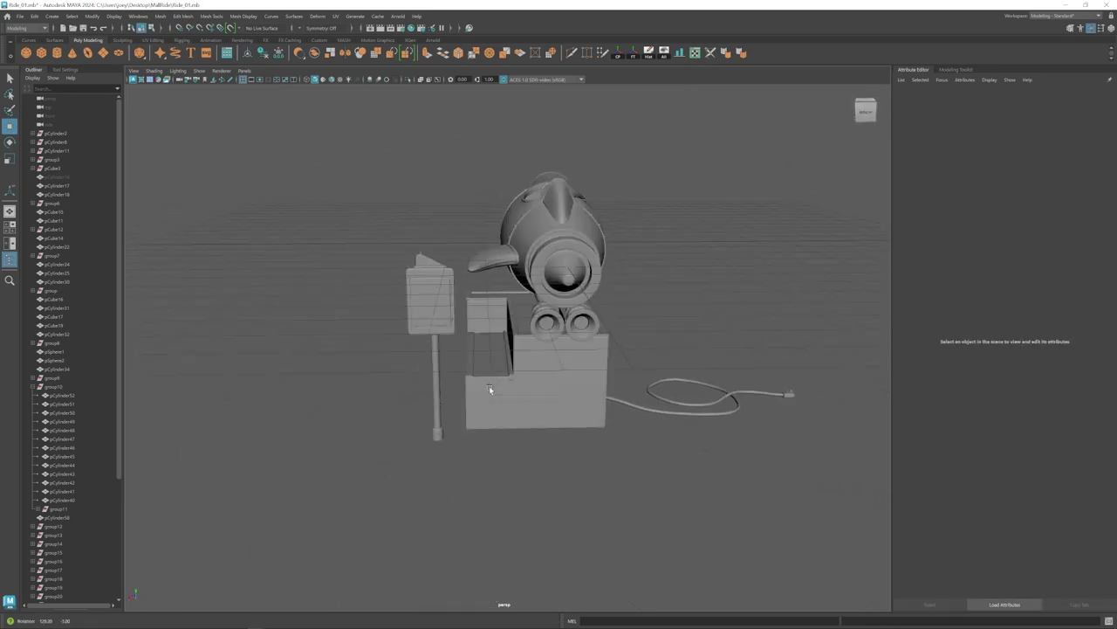
right_click_drag(489, 390, 543, 393, "alt")
left_click(567, 367)
left_click_drag(385, 249, 476, 279, "alt")
key("ctrl+h")
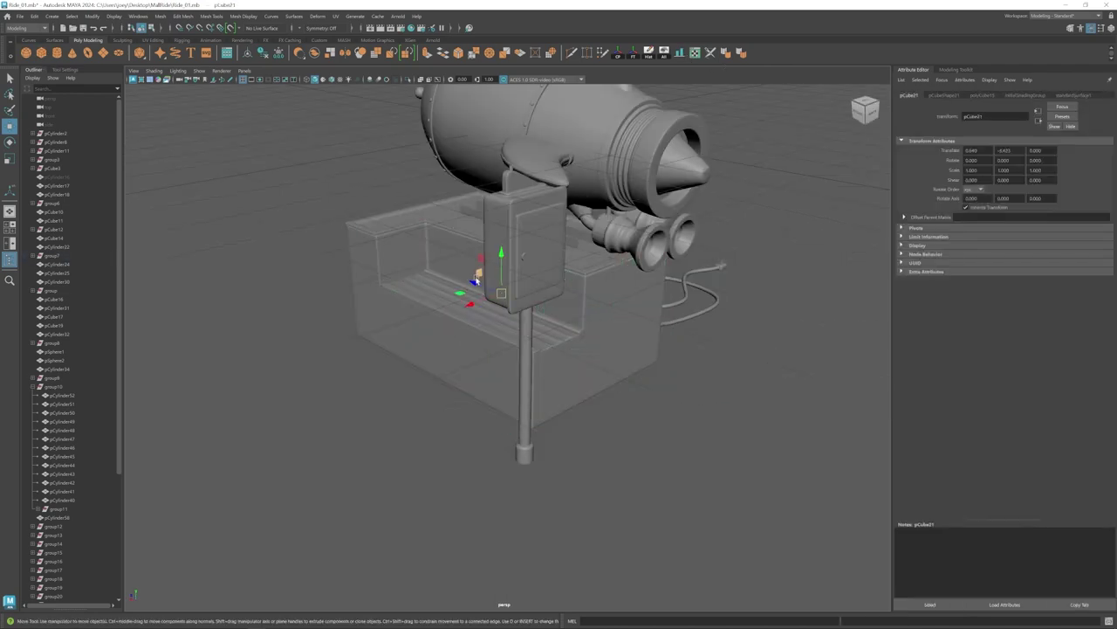
left_click_drag(539, 384, 510, 370)
left_click_drag(542, 385, 690, 419, "alt")
left_click(492, 327, "ctrl")
key("w")
left_click_drag(482, 279, 510, 300)
left_click_drag(496, 253, 496, 234)
left_click_drag(471, 384, 524, 428, "alt")
Cut supporting edge loops along the side and lower edge of the small peaked block on the base.
right_click_drag(471, 292, 471, 340)
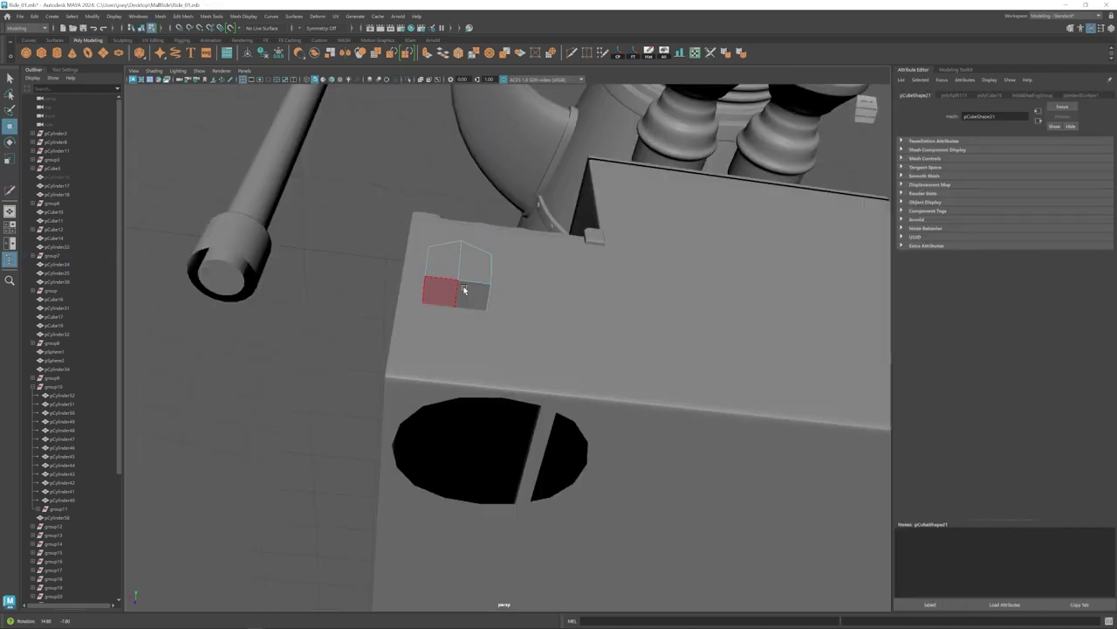
left_click(445, 294)
left_click(471, 297, "shift")
left_click(423, 286, "ctrl")
key("w")
left_click_drag(498, 340, 552, 374, "alt")
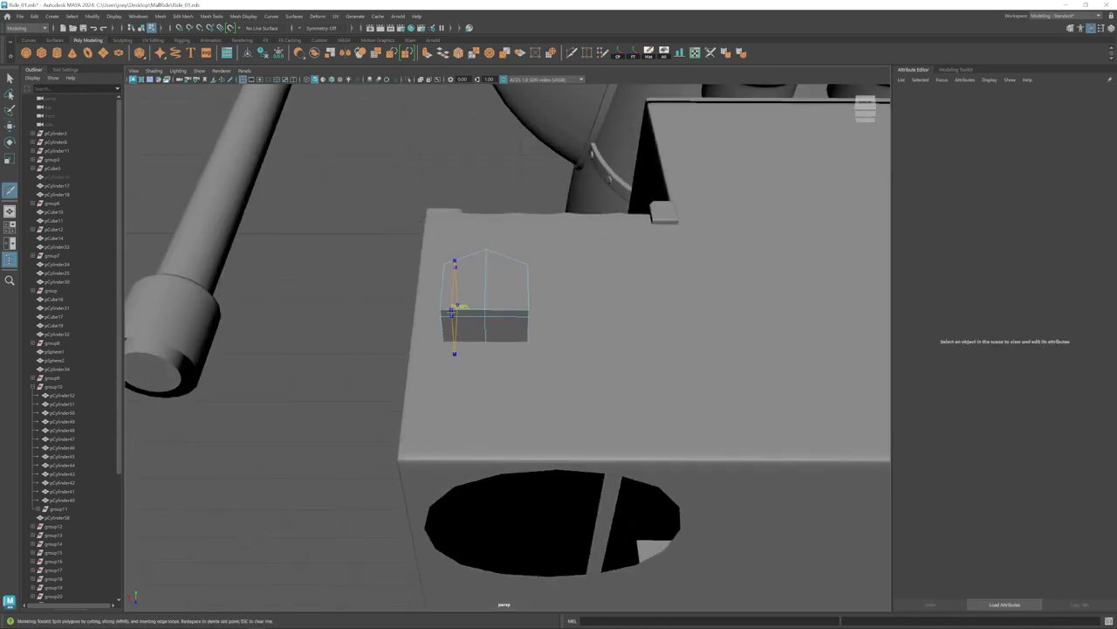
Extrude the block's two underside faces and check its smoothed shape against the base.
left_click(470, 335)
left_click(503, 330, "shift")
key("ctrl+e")
right_click_drag(487, 264, 517, 234)
left_click_drag(517, 253, 518, 344, "alt")
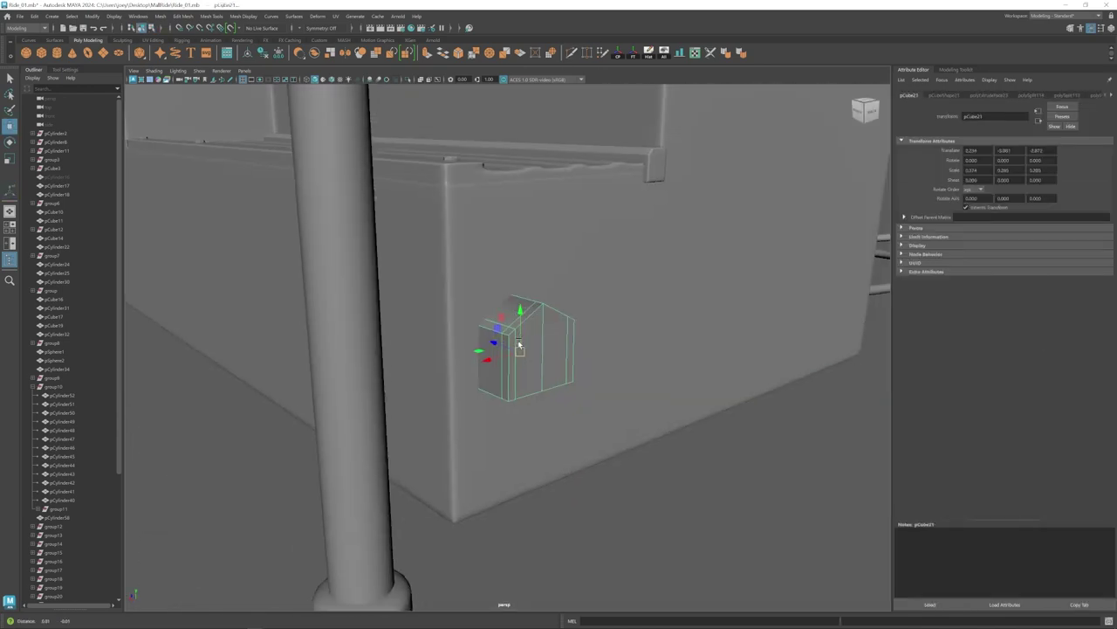
key("3")
left_click(514, 431)
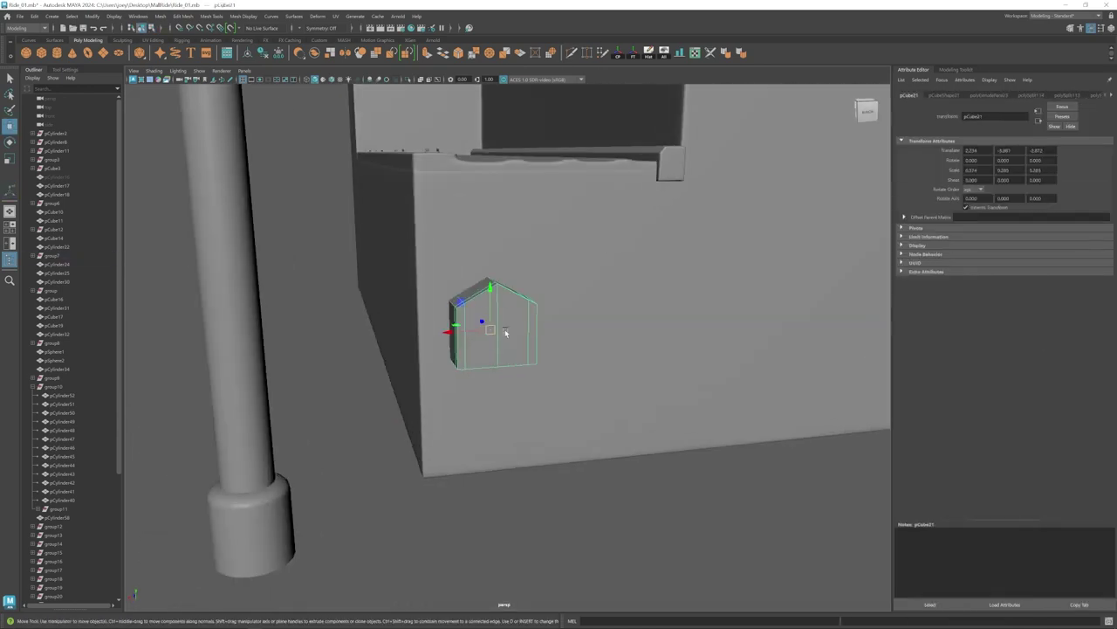
key("ctrl+b")
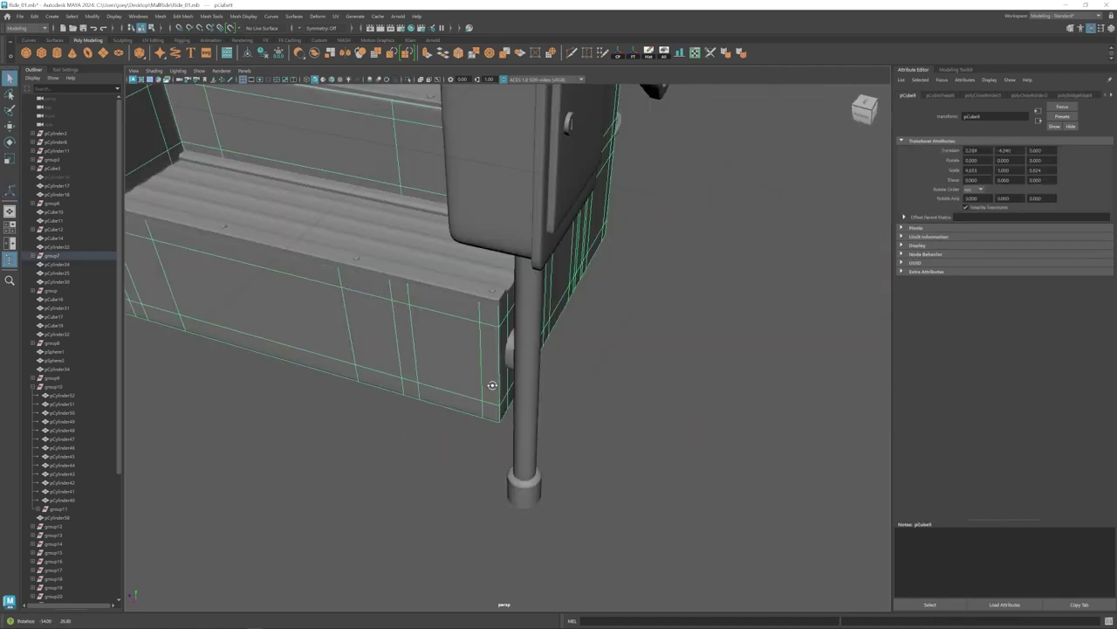
left_click_drag(523, 367, 554, 339, "alt")
left_click(544, 357)
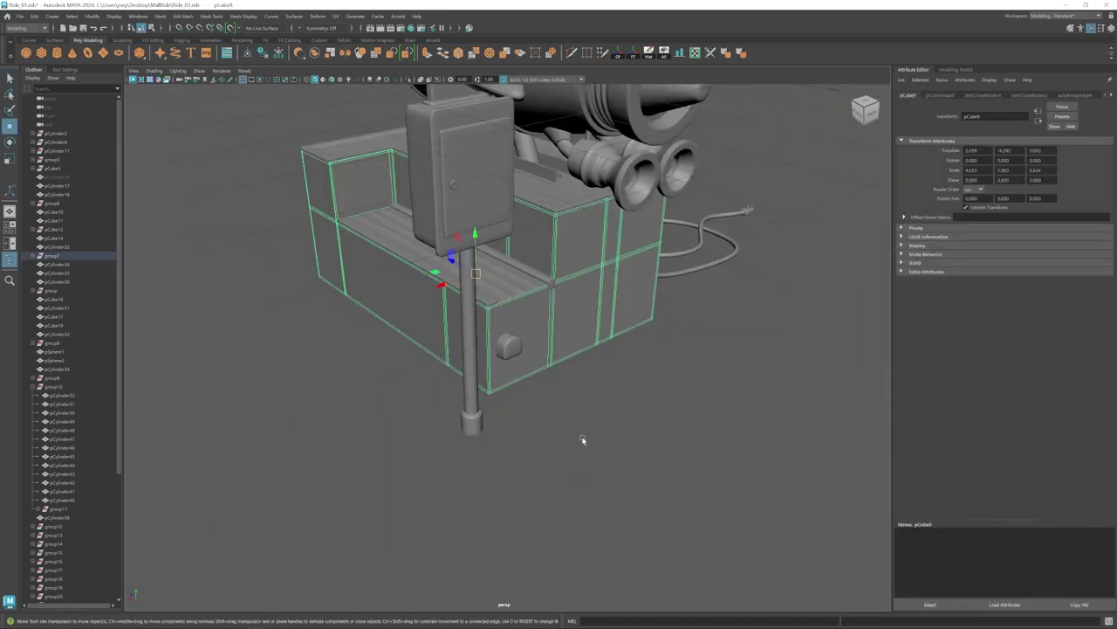
left_click(581, 444)
Cut extra edges across the cover block's front and open underside to support its smoothed shape.
left_click_drag(581, 444, 513, 358, "alt")
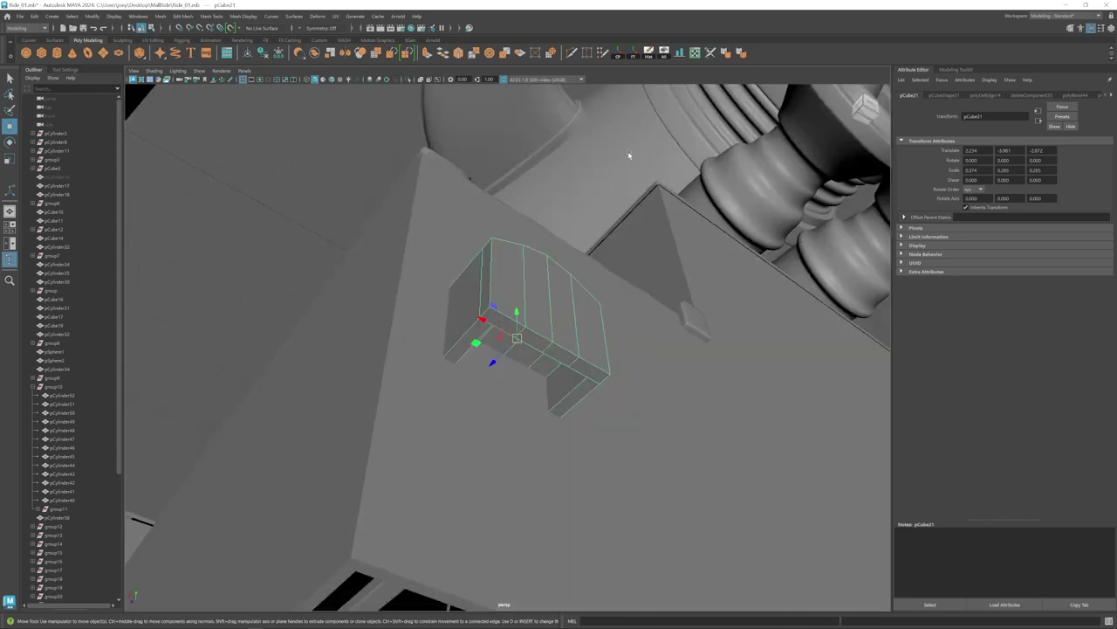
left_click_drag(629, 154, 602, 175, "alt")
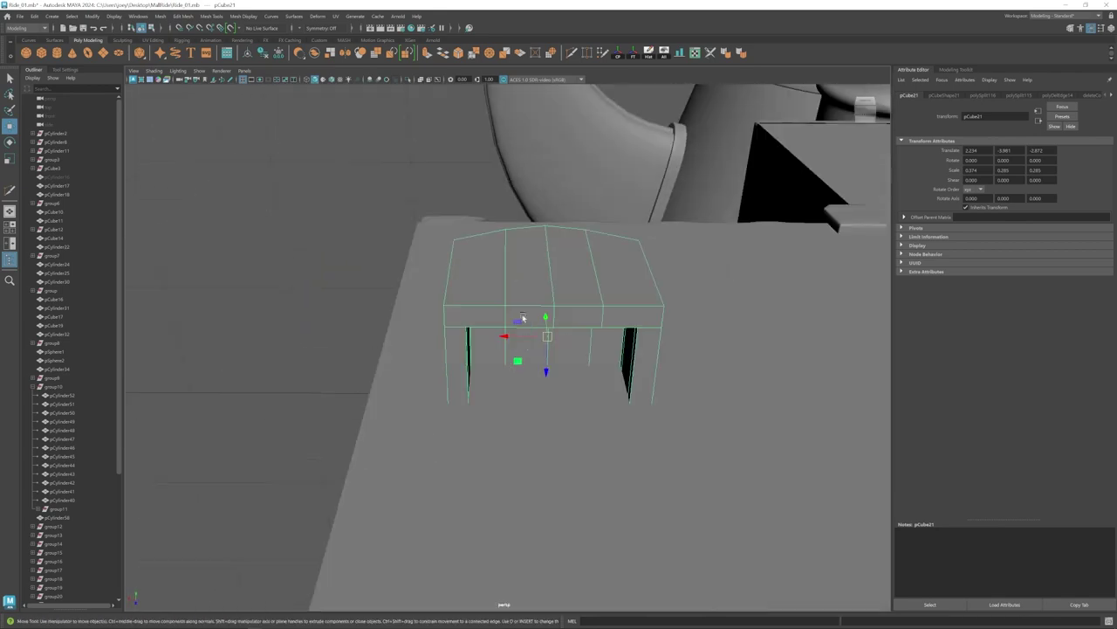
right_click_drag(467, 328, 467, 328, "shift")
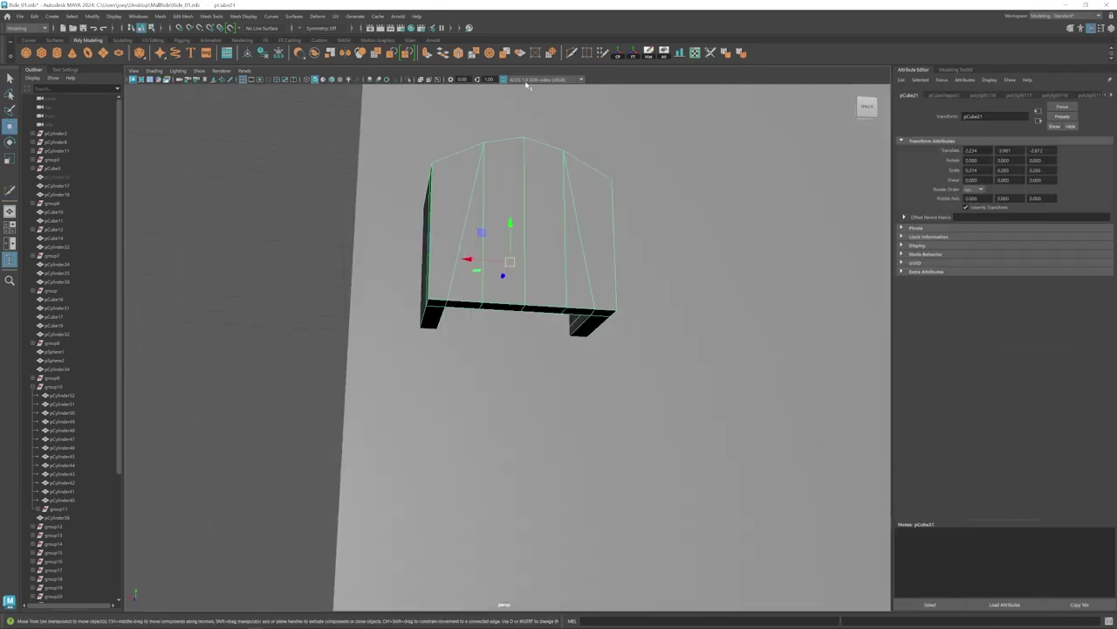
right_click_drag(635, 308, 635, 307, "shift")
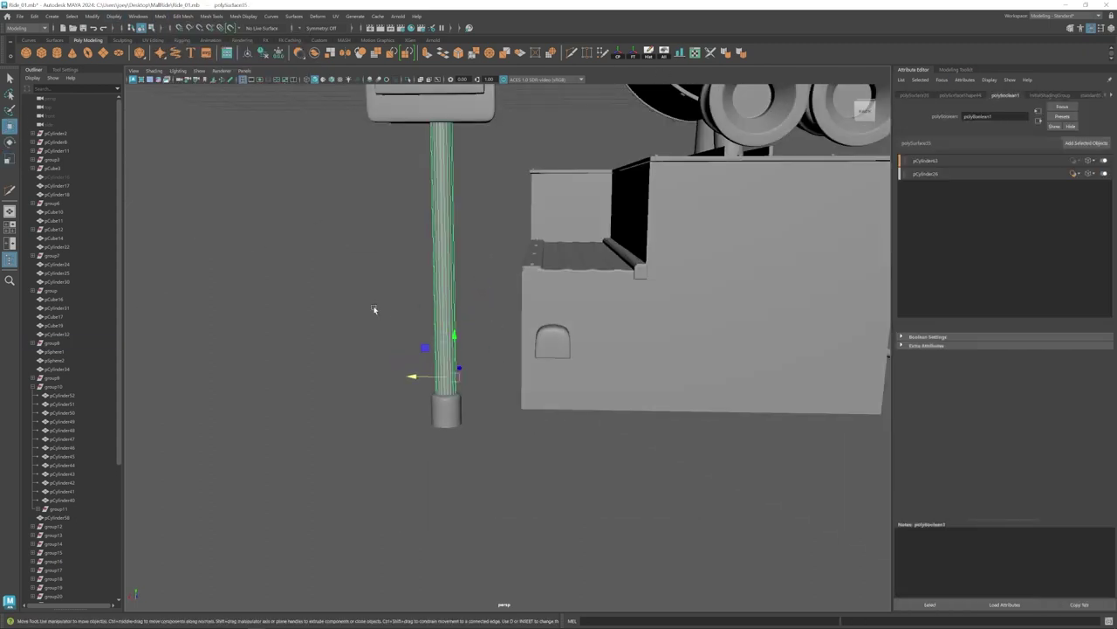
Try to weld the pole's surrounding vertices to the octagonal hole cut near its foot.
scroll(488, 281, "up", 5)
left_click_drag(488, 281, 640, 381, "alt")
scroll(641, 382, "up", 3)
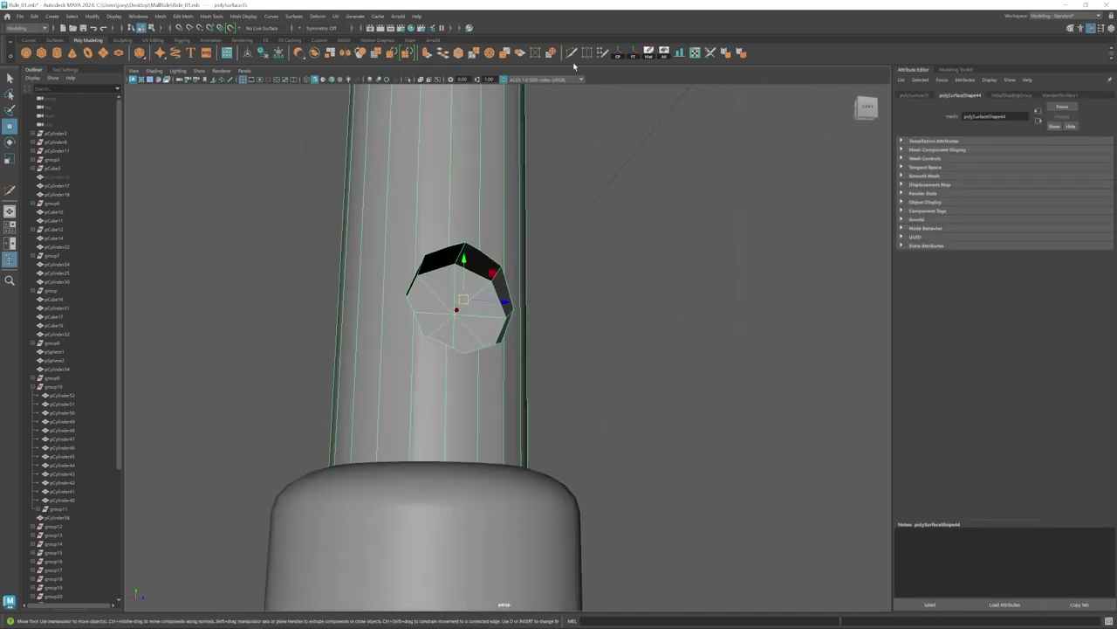
left_click(588, 53)
left_click_drag(518, 271, 508, 270, "alt")
left_click_drag(508, 268, 526, 264)
key("w")
left_click_drag(526, 265, 524, 300, "alt")
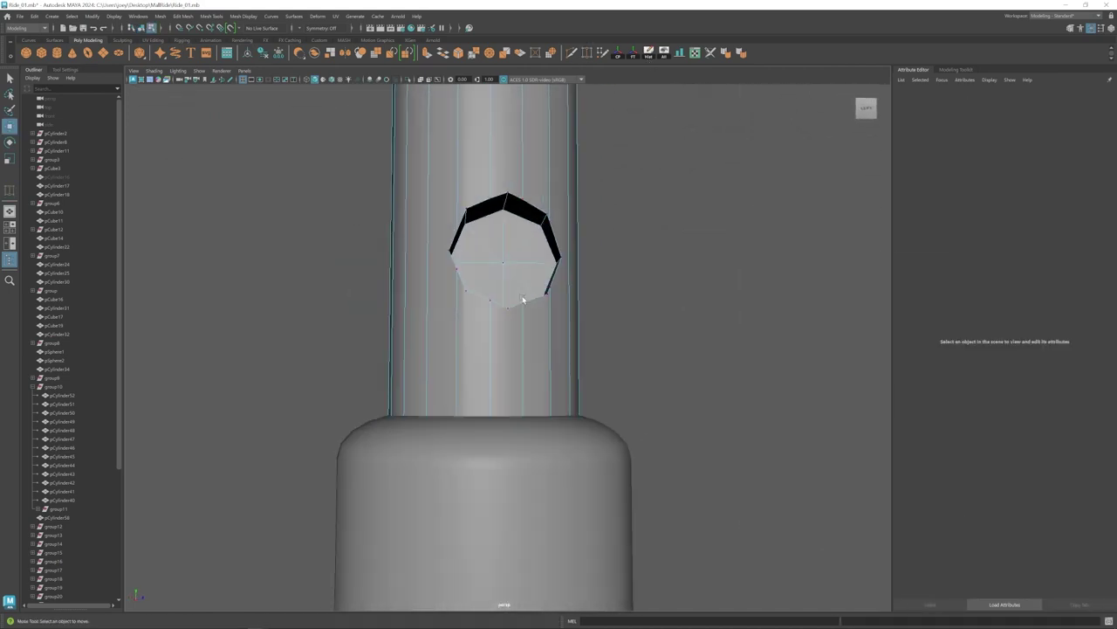
middle_click_drag(524, 300, 531, 331, "alt")
scroll(550, 332, "down", 1)
Undo the weld and the boolean cut that made the octagonal hole in the pole.
key("ctrl+z")
key("ctrl+z")
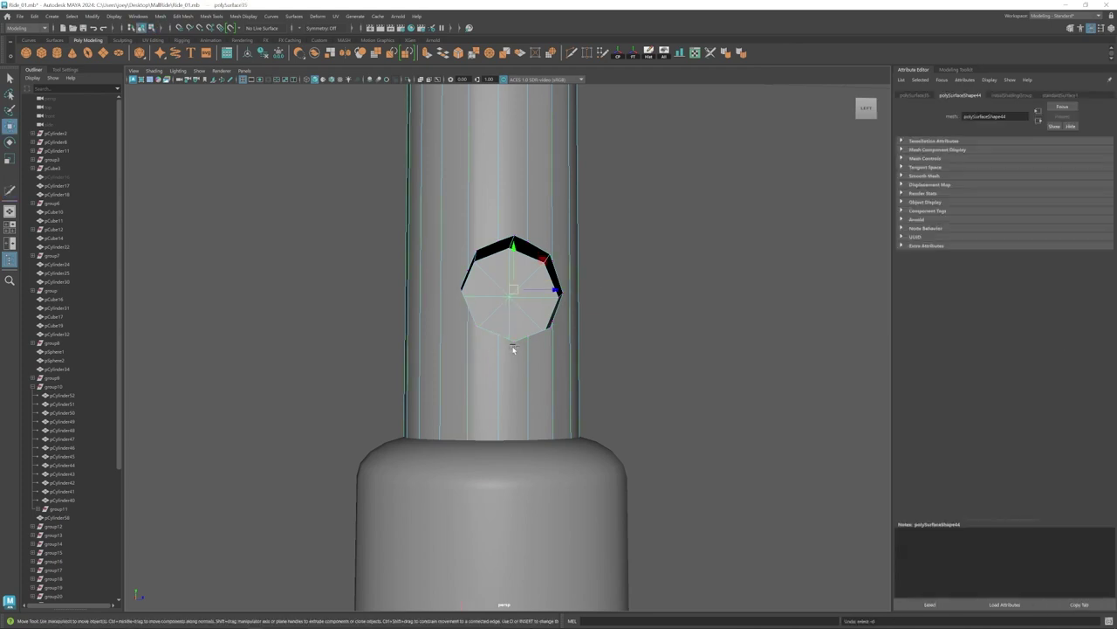
key("ctrl+z")
key("ctrl+z")
Reduce the cutter cylinder to six sides and subtract it from the pole with a boolean difference.
key("w")
left_click(518, 268)
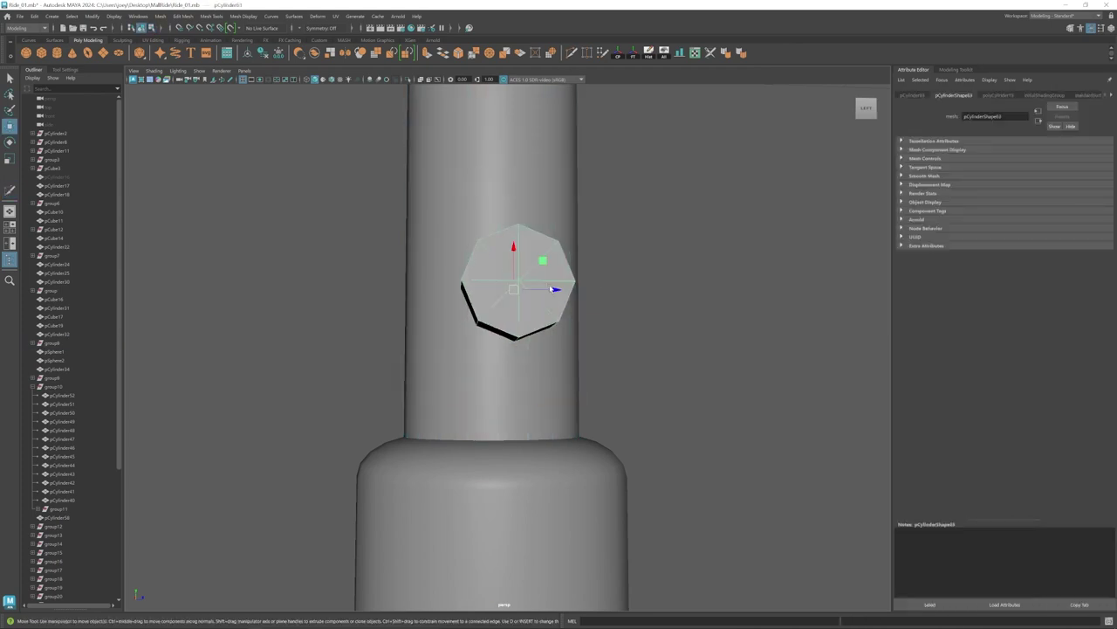
left_click(999, 95)
left_click_drag(973, 183, 954, 185)
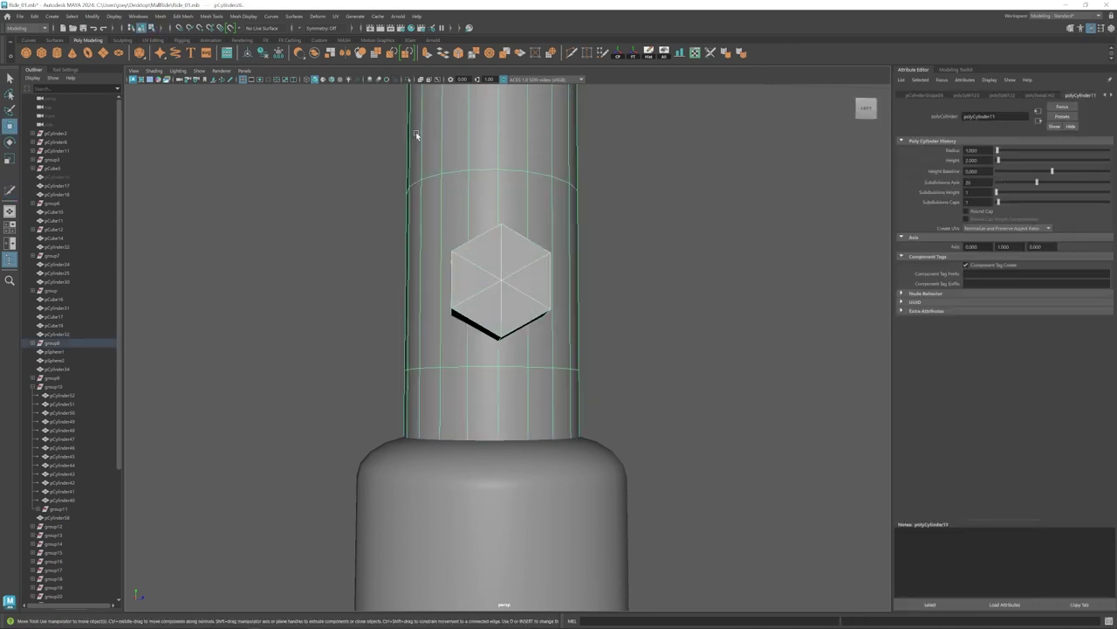
left_click(161, 16)
mouse_move(175, 39)
left_click(264, 59)
Weld the neighbouring pole vertices to the hexagonal hole's corners and cut edges from them around the pole.
left_click(648, 53)
left_click(588, 53)
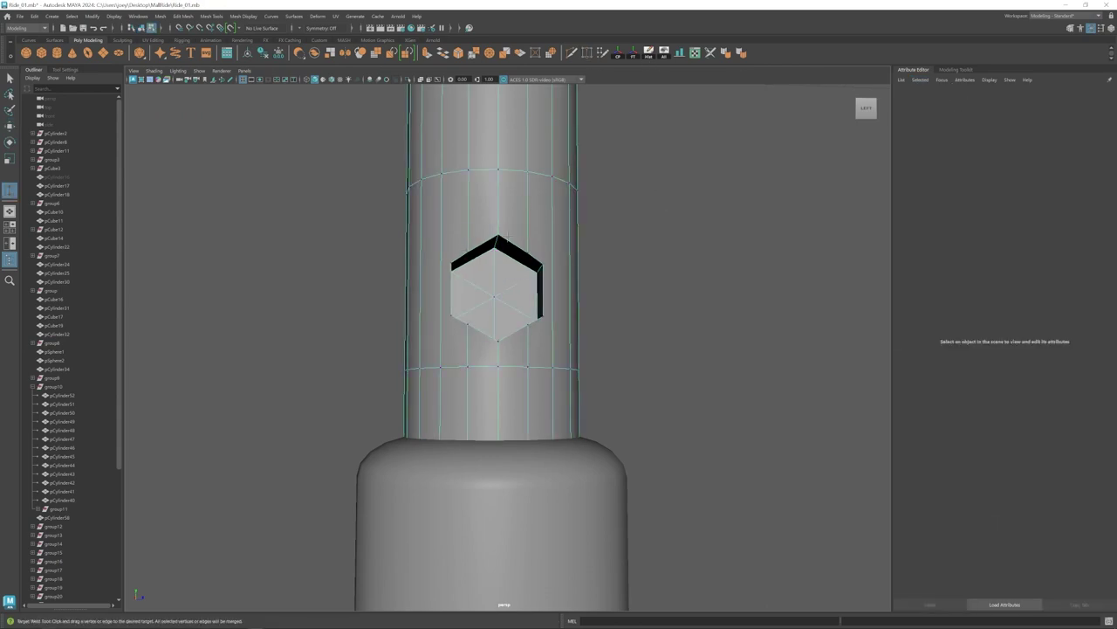
left_click_drag(508, 354, 568, 334, "alt")
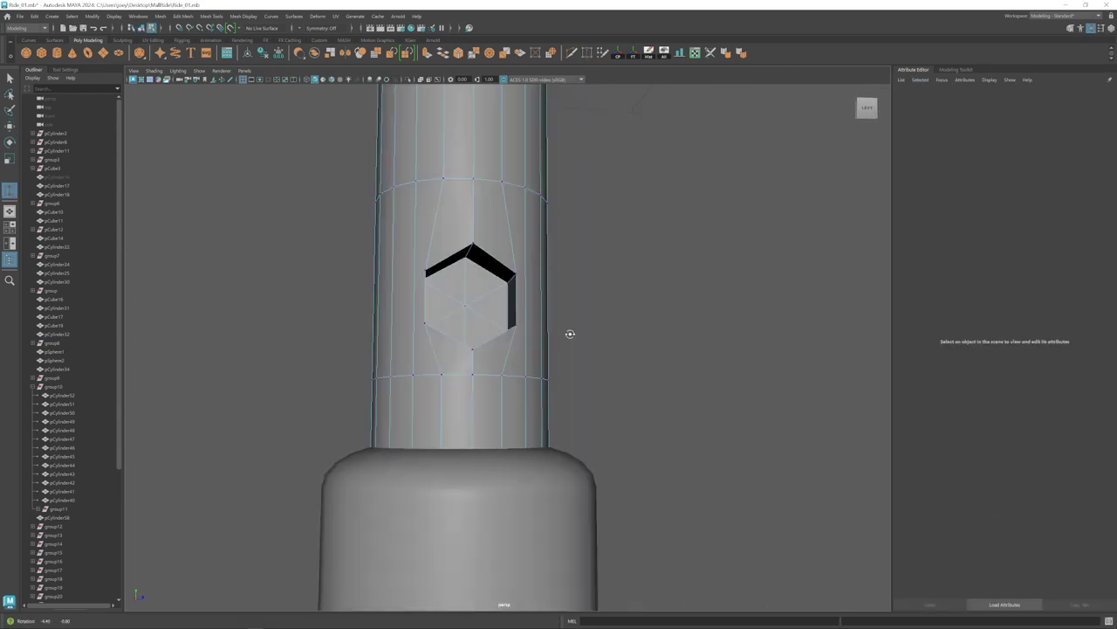
left_click(572, 54)
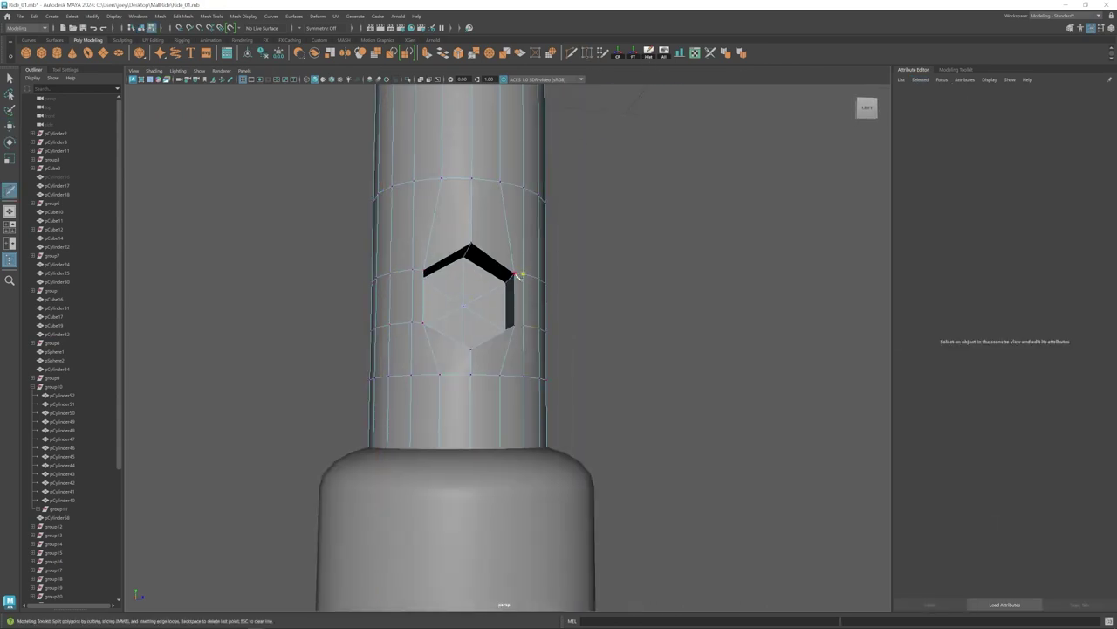
left_click(442, 251)
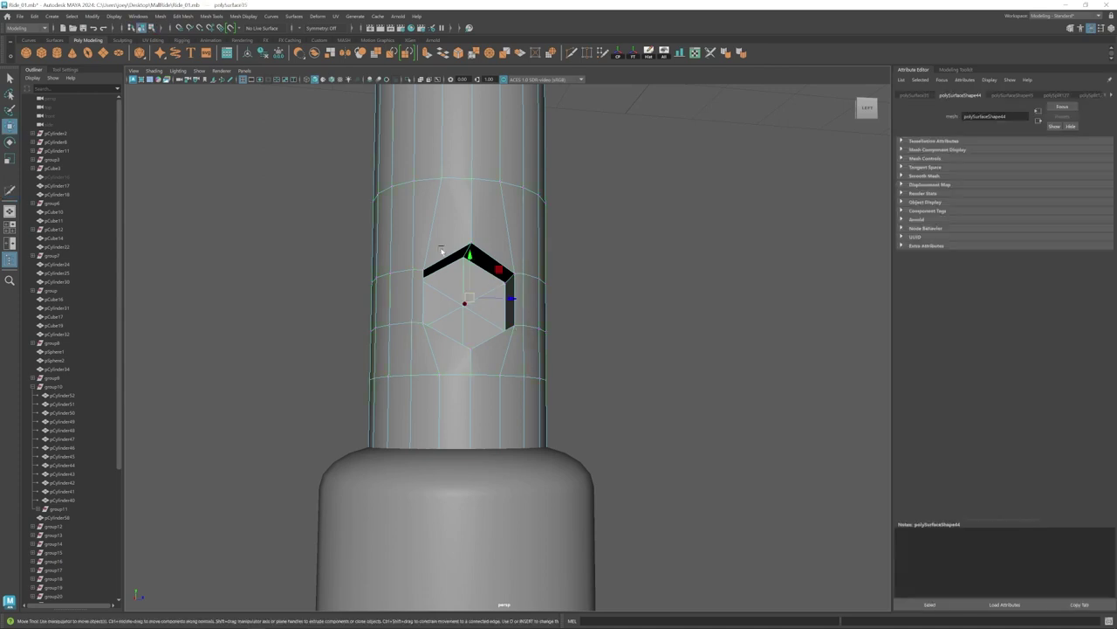
Merge the pole's overlapping vertices and weld the stray ones at the hexagonal hole's upper and lower corners.
left_click(179, 16)
left_click(577, 330)
key("ctrl+z")
left_click(182, 16)
left_click(201, 112)
right_click_drag(480, 209, 479, 171)
left_click(493, 259)
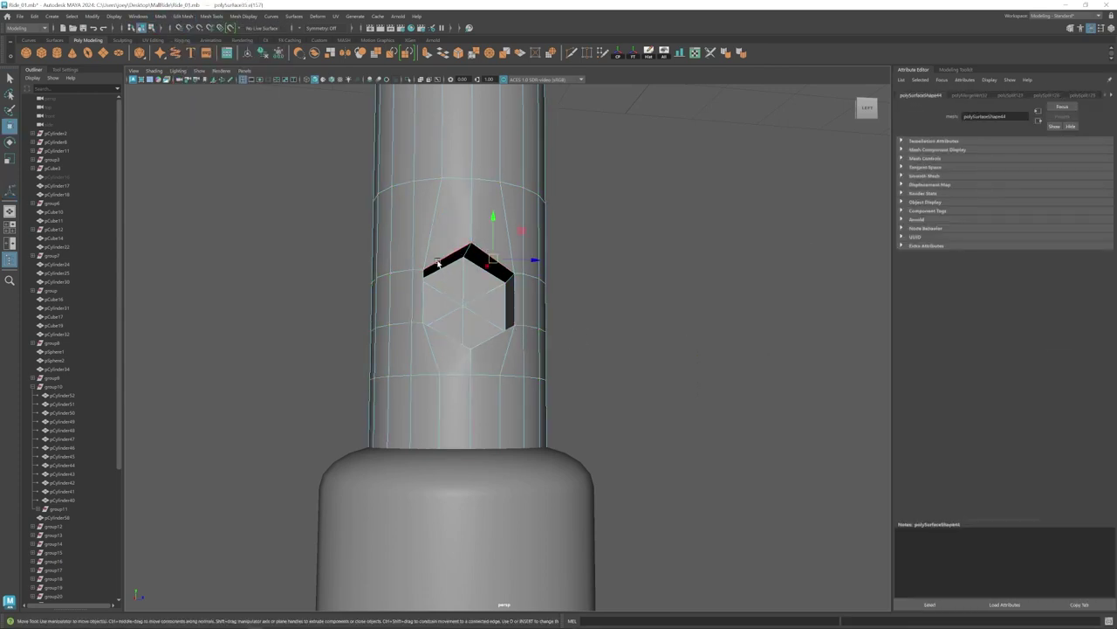
left_click_drag(475, 244, 471, 244)
left_click_drag(474, 349, 472, 348)
key("w")
Bevel the hexagonal hole's rim edges with a fraction of about 0.26.
right_click_drag(478, 387, 478, 354)
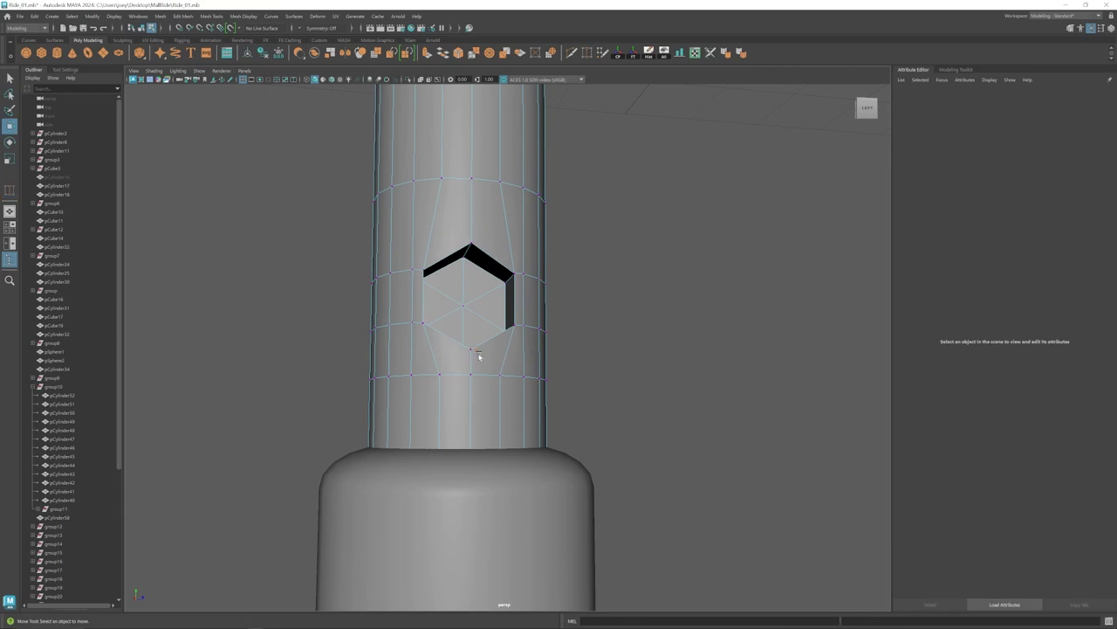
left_click(491, 338)
double_click(495, 342)
left_click(180, 15)
left_click(210, 23)
left_click(193, 35)
left_click_drag(1053, 167, 1025, 167)
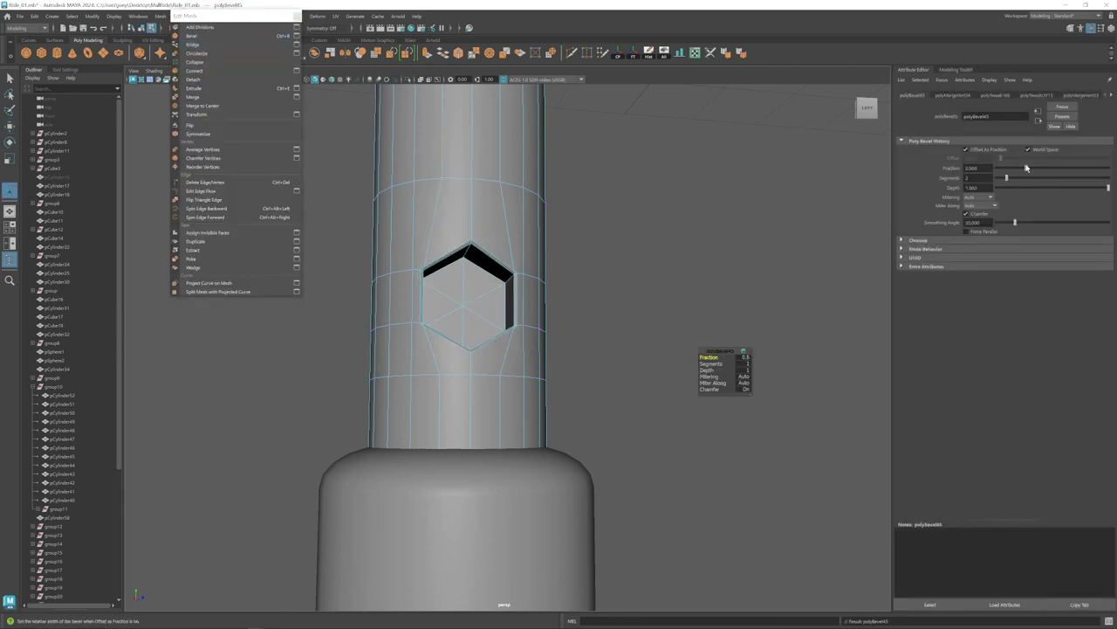
Preview the pole smoothed and reduce the rim bevel to one segment.
right_click_drag(478, 353, 515, 327)
key("3")
key("1")
left_click(1056, 95)
left_click_drag(1008, 176, 997, 177)
key("w")
left_click_drag(559, 331, 548, 332, "alt")
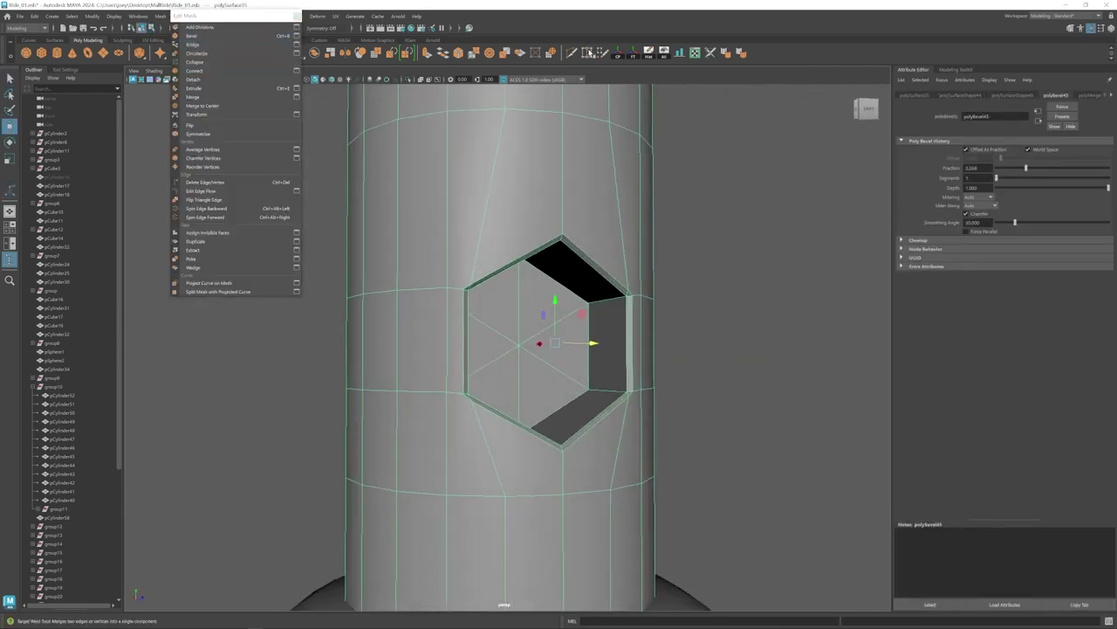
Weld the extra bevel vertices at the hexagonal hole's corners and check the pole smoothed.
key("y")
middle_click_drag(480, 288, 430, 272, "alt")
left_click_drag(422, 270, 415, 275)
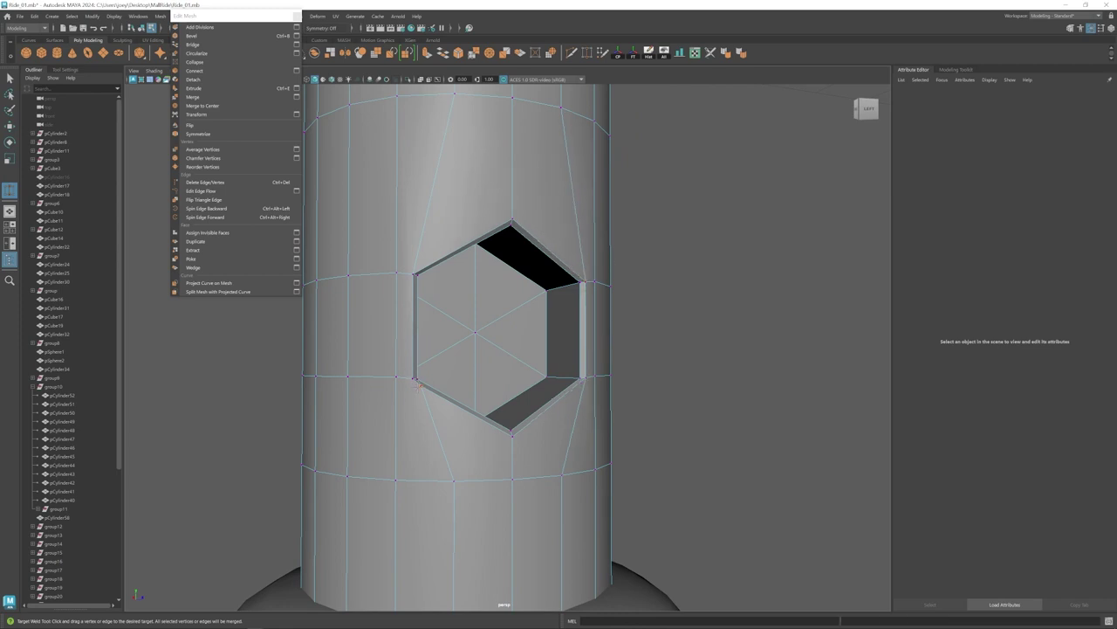
key("w")
right_click_drag(478, 353, 515, 327)
key("3")
left_click(687, 361)
left_click_drag(687, 362, 798, 463, "alt")
left_click(454, 306)
key("1")
Adjust the vertices beside the hexagonal hole with the transform constraint set to Edge.
right_click_drag(469, 401, 469, 371)
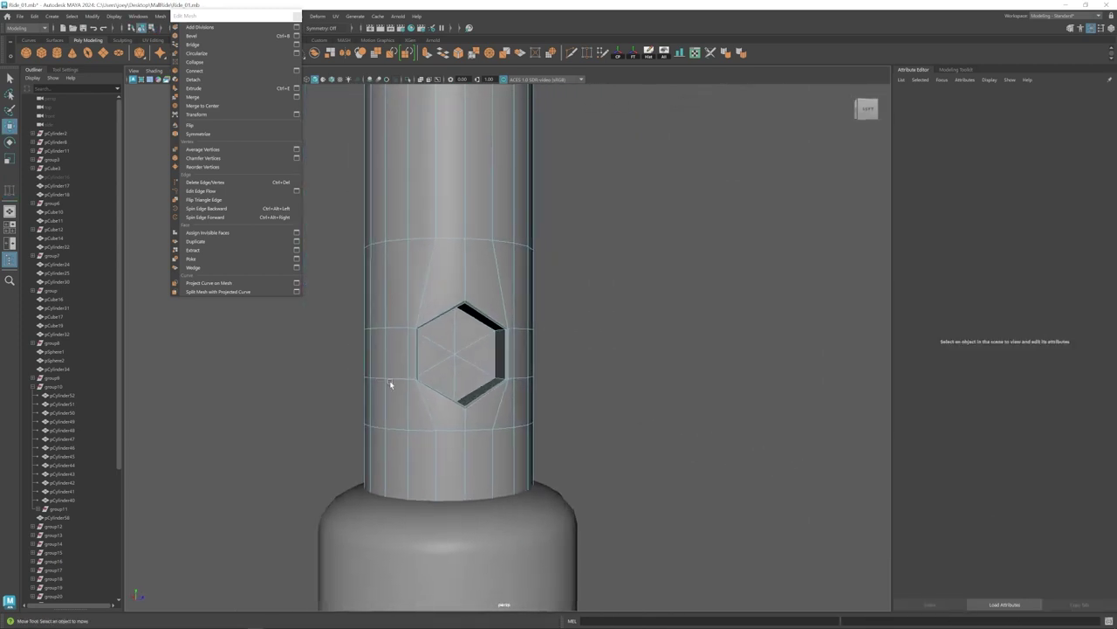
left_click(513, 351)
left_click_drag(390, 382, 510, 395, "alt")
left_click(961, 71)
left_click_drag(586, 305, 463, 258, "alt")
left_click_drag(642, 370, 649, 369)
right_click_drag(602, 349, 642, 321)
Copy the pole and the cover block into the untitled Maya scene.
left_click(651, 332)
scroll(594, 329, "down", 6)
left_click(543, 349)
left_click(297, 16)
left_click_drag(489, 306, 694, 379, "alt")
scroll(453, 318, "down", 6)
left_click_drag(585, 363, 595, 348, "alt")
left_click(269, 622)
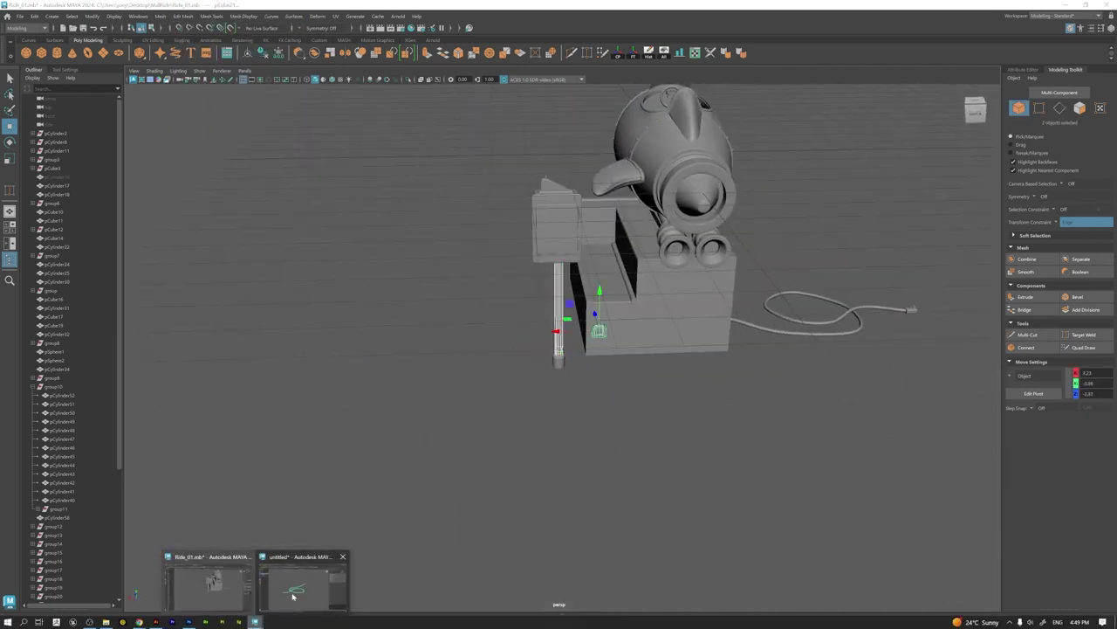
left_click(293, 597)
mouse_move(449, 479)
left_mouse_down("alt")
mouse_move(396, 291)
mouse_move(496, 338)
left_mouse_up("alt")
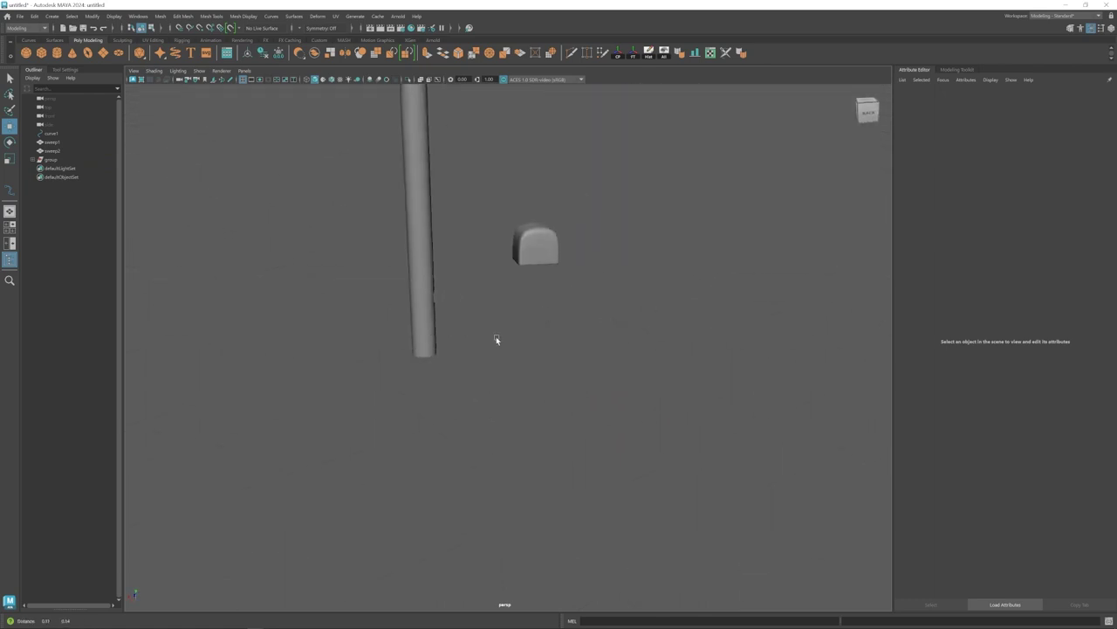
Draw an S-shaped cable curve with four points on the grid near the pole and cover block.
left_click(52, 16)
left_click(188, 112)
left_click_drag(410, 375, 408, 402, "alt")
scroll(409, 402, "down", 4)
left_click(426, 395)
left_click(474, 404)
left_click(495, 435)
left_click(711, 295)
key("Return")
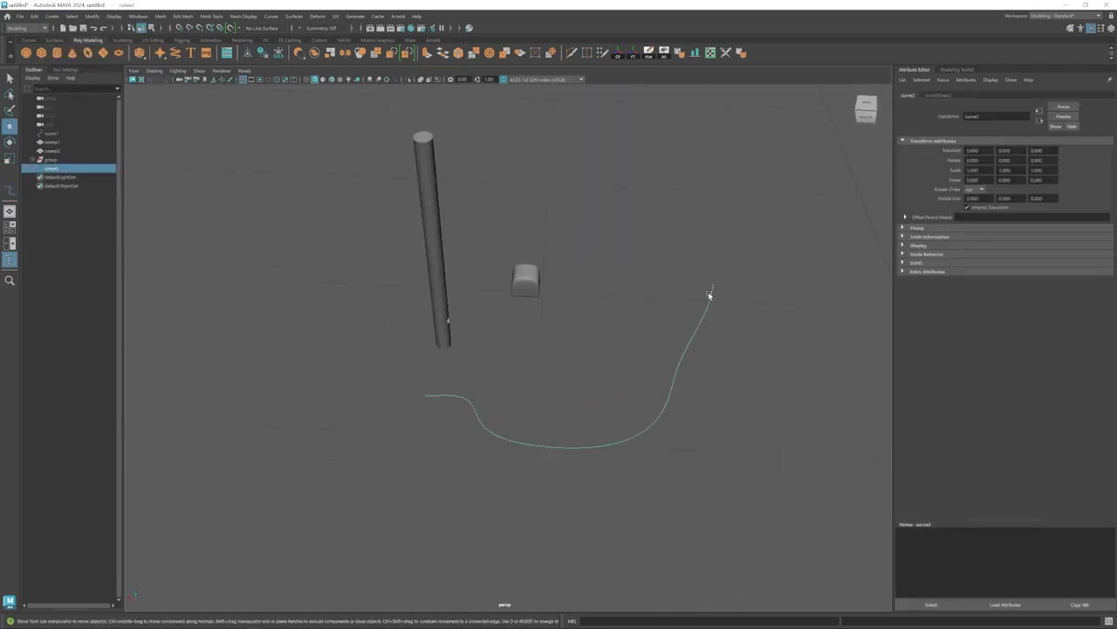
Center the curve's pivot, and rotate and move the curve upright between the pole's hole and the cover block.
left_click_drag(646, 350, 672, 296, "alt")
left_click(509, 286, "shift")
left_click(696, 54)
left_click(618, 53)
key("e")
left_click_drag(568, 288, 534, 294, "alt")
key("w")
left_click_drag(516, 253, 483, 265)
left_click_drag(602, 280, 567, 284, "alt")
key("e")
key("w")
left_click_drag(509, 230, 510, 237)
Delete and reposition the curve's control vertices so it sags smoothly from the pole's hole to the block's underside.
right_click_drag(558, 253, 515, 253)
left_click_drag(616, 207, 514, 349)
left_click_drag(576, 292, 506, 288, "alt")
left_click_drag(511, 284, 594, 293)
key("Delete")
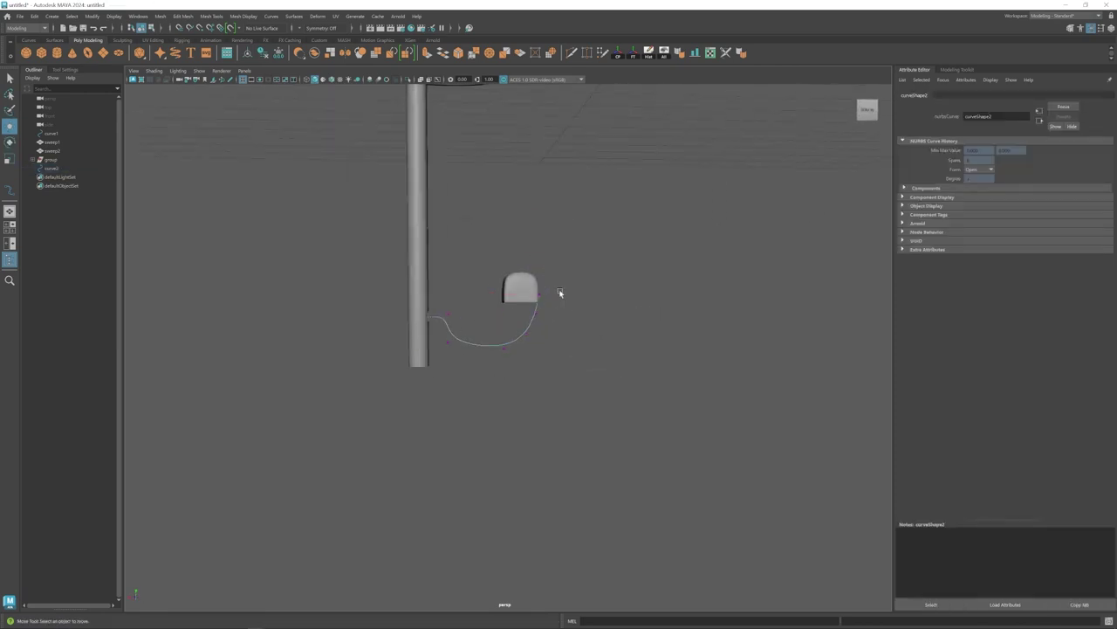
left_click_drag(585, 330, 511, 325, "alt")
left_click_drag(526, 326, 473, 349)
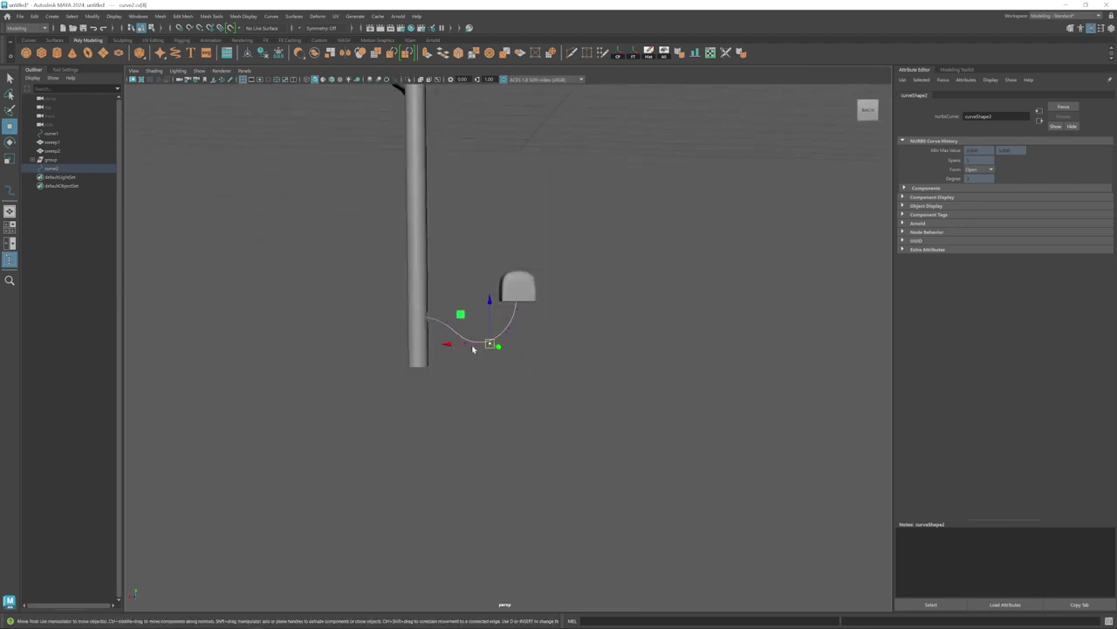
Sweep a round mesh along the curve, raise its precision to the maximum and scale the profile down to cable thickness.
right_click_drag(475, 342, 515, 315)
mouse_move(476, 358)
left_mouse_down("alt")
mouse_move(518, 376)
mouse_move(485, 359)
left_mouse_up("alt")
left_click(176, 53)
left_click_drag(1080, 322, 1108, 322)
left_click_drag(1020, 249, 1000, 250)
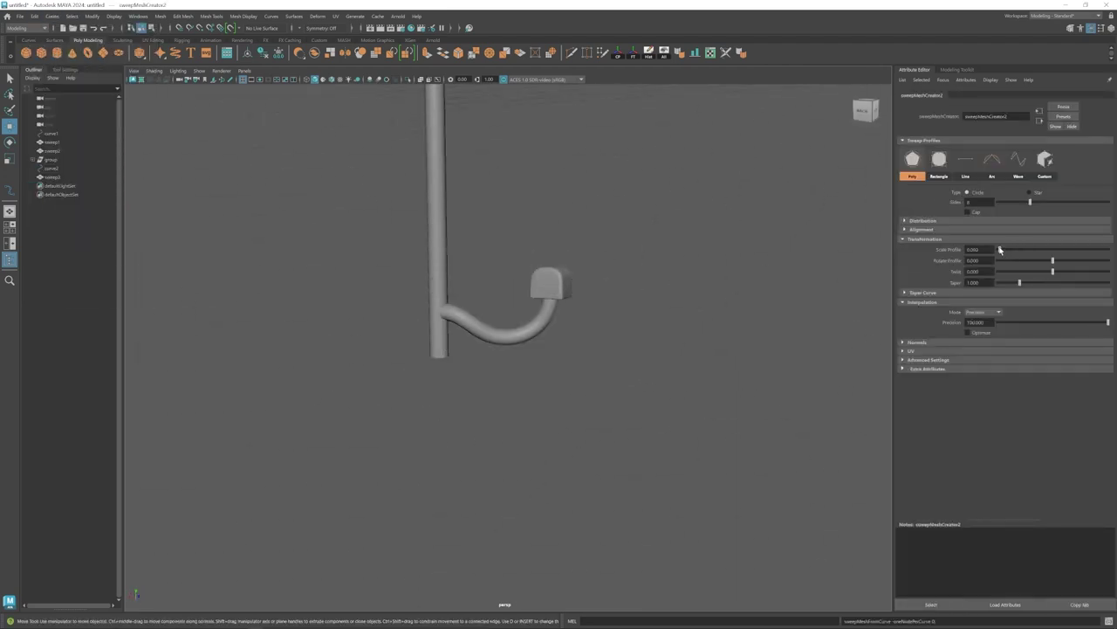
Bring the swept cable into the Ride_01.mb scene, connecting the coin box pole to the base.
left_click(506, 338)
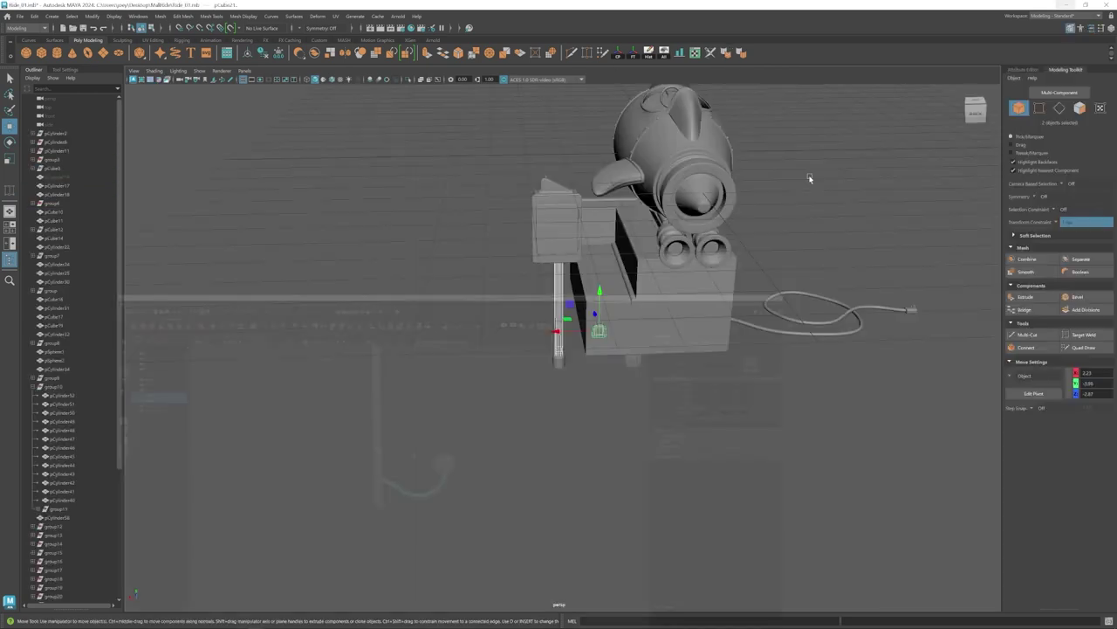
left_click_drag(805, 177, 522, 431, "alt")
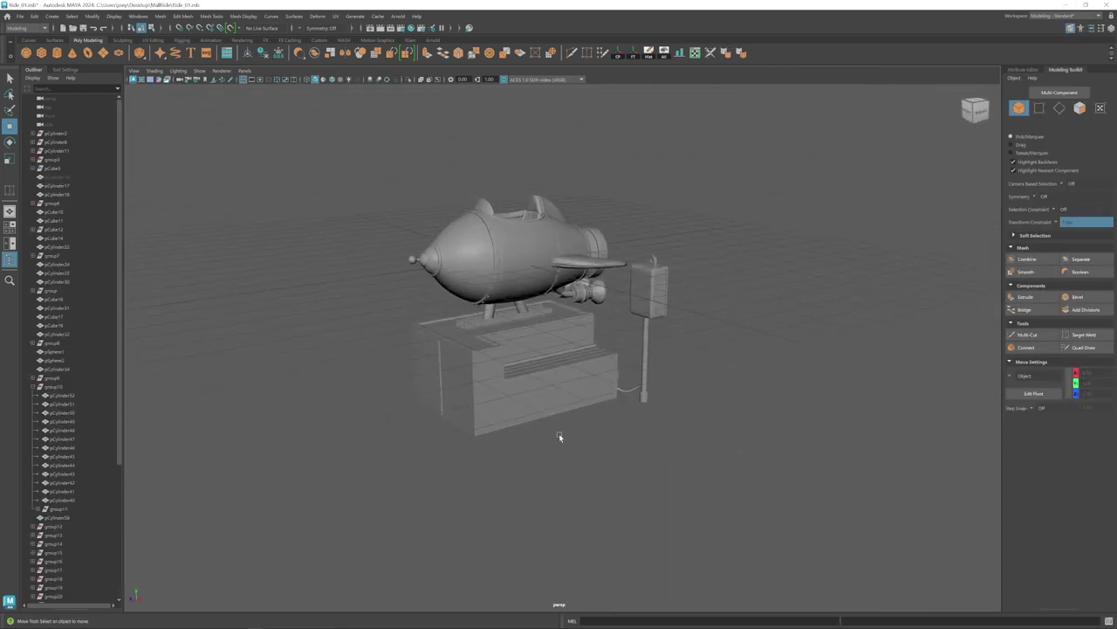
Place a cube at the foot of the rocket's front support leg and scale it down to a small block around the leg.
scroll(559, 435, "up", 5)
left_click_drag(559, 435, 559, 410, "alt")
scroll(559, 410, "down", 2)
left_click(480, 327)
key("r")
left_click_drag(468, 345, 589, 371, "alt")
left_click_drag(588, 371, 471, 358)
left_click_drag(531, 320, 617, 390)
scroll(591, 419, "up", 4)
left_click_drag(617, 362, 284, 326)
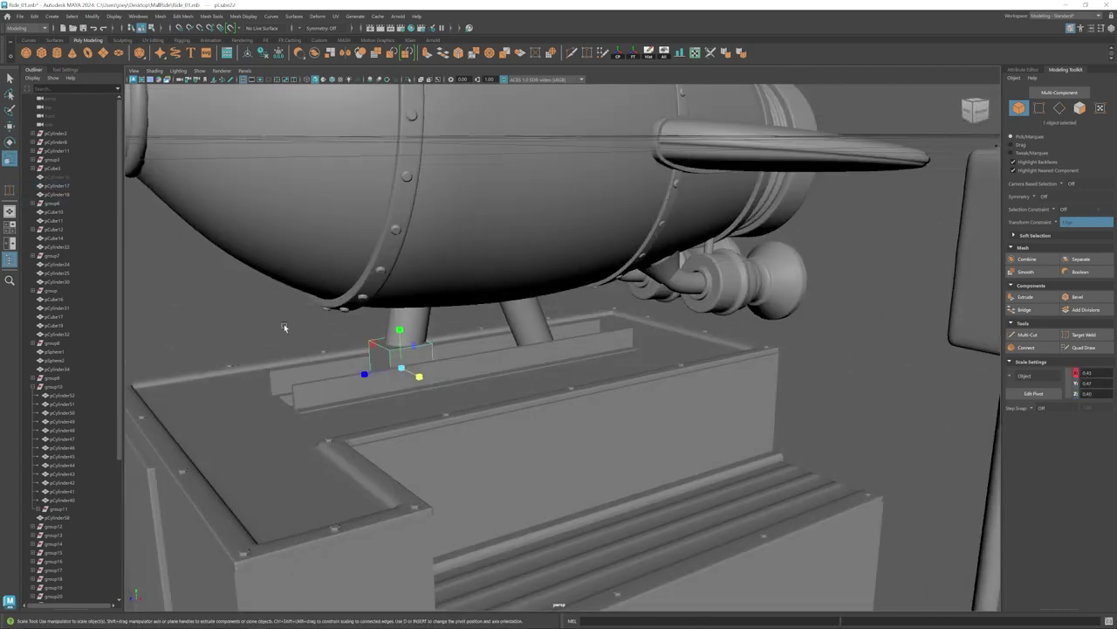
Move the block's vertices so its sides slant along with the front support leg.
right_click_drag(374, 368, 331, 368)
left_click_drag(349, 397, 447, 358)
left_click_drag(447, 375, 428, 471, "alt")
key("w")
key("ctrl+z")
left_click_drag(477, 397, 476, 407)
left_click_drag(475, 406, 384, 385, "alt")
left_click_drag(457, 312, 457, 301)
left_click_drag(456, 340, 476, 301, "alt")
Open up the block around the leg and extrude its open border edges.
right_click_drag(463, 314, 463, 358)
left_click(471, 328)
left_click_drag(471, 301, 467, 244, "alt")
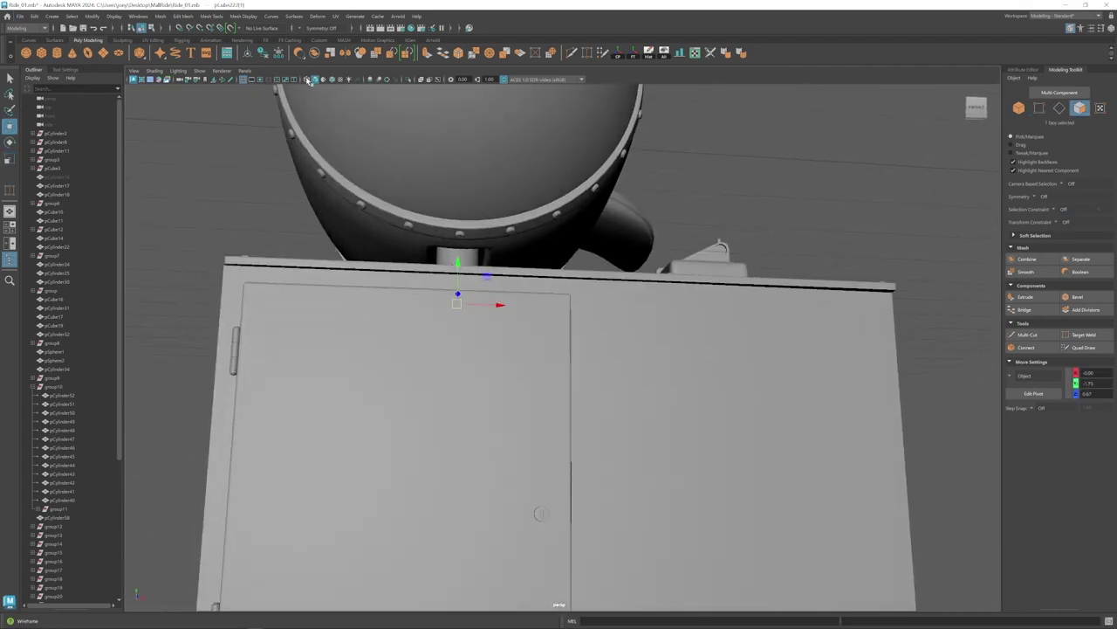
left_click(307, 80)
left_click(316, 79)
mouse_move(568, 209)
left_mouse_down("alt")
mouse_move(633, 304)
mouse_move(625, 284)
left_mouse_up("alt")
right_click_drag(459, 325, 458, 284)
double_click(450, 345)
key("ctrl+e")
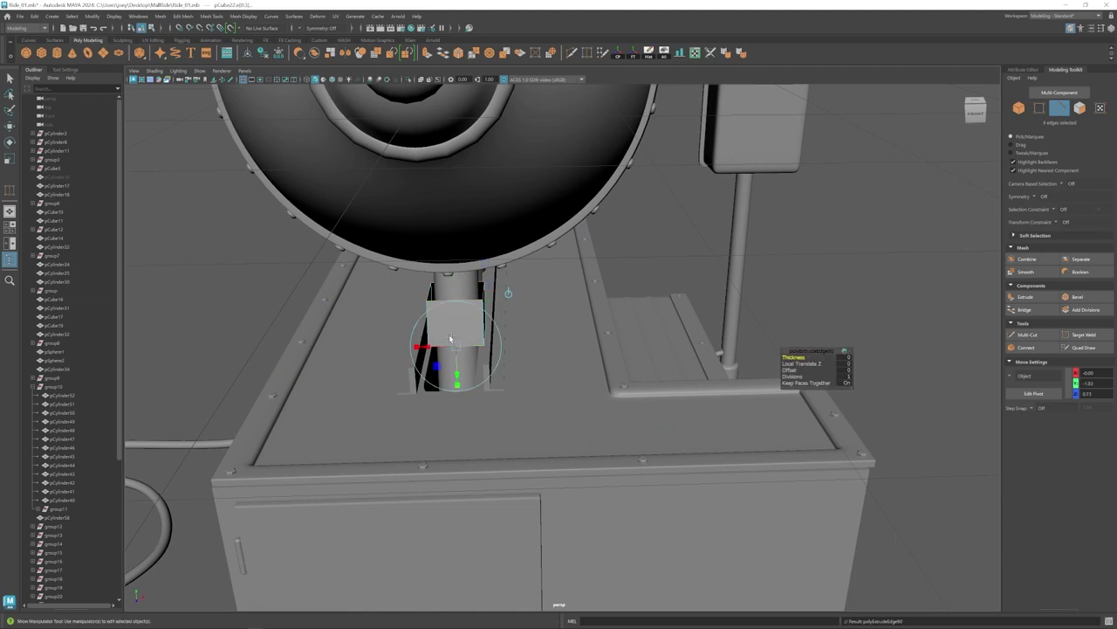
Scale the extruded edges inward and bridge them with the opposite border to form a thick-walled hollow sleeve.
key("r")
left_click(66, 70)
left_click(109, 103)
left_click(107, 123)
left_click(183, 16)
left_click(205, 58)
right_click_drag(515, 319, 557, 257)
key("w")
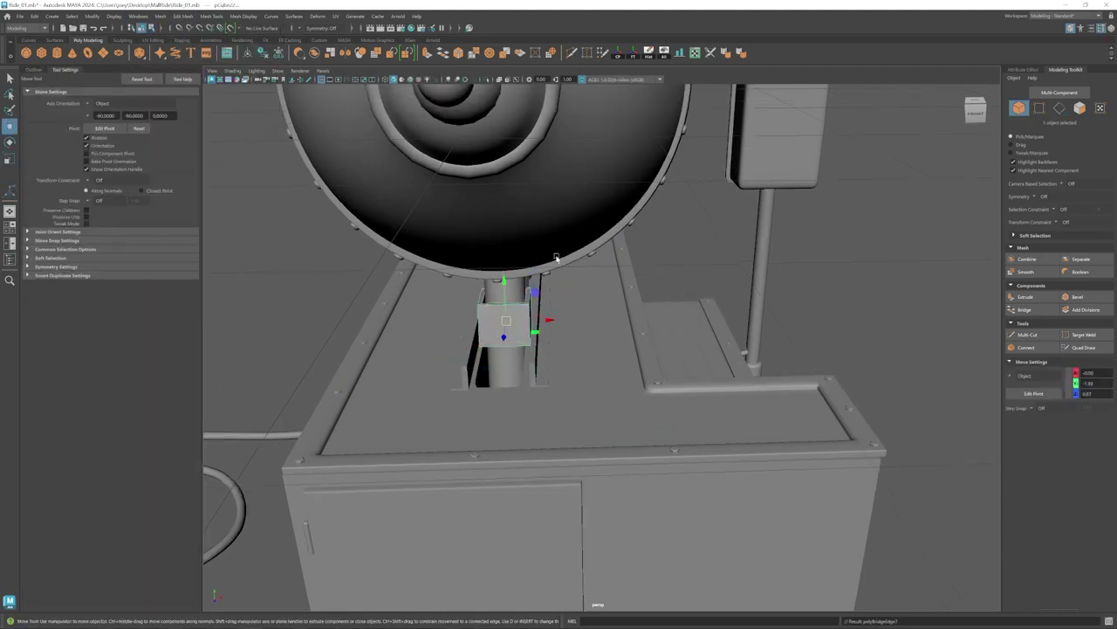
Isolate the hollow sleeve, bevel its edges and bring back the rest of the scene.
left_click(489, 80)
right_click_drag(424, 248, 424, 201)
left_click(183, 15)
left_click(203, 50)
left_click(1024, 69)
key("w")
left_click(594, 227)
left_click_drag(594, 227, 524, 249, "alt")
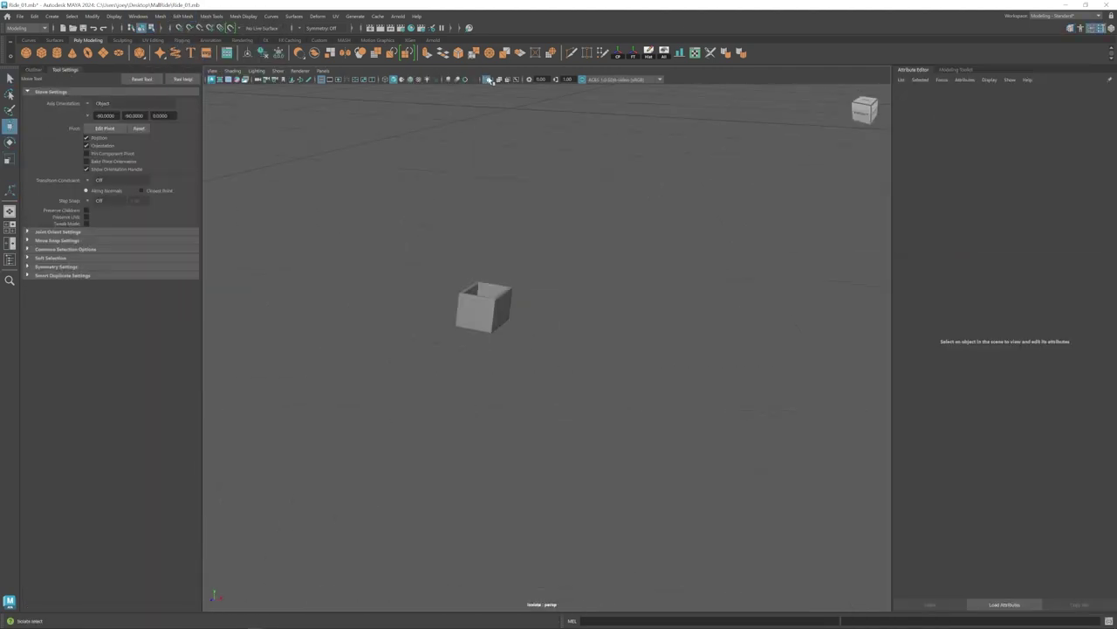
left_click(490, 80)
Move the vertices on the sleeve's rear side slightly backward to fit it around the leg.
left_click_drag(532, 419, 529, 364, "alt")
scroll(529, 411, "up", 10)
left_click_drag(529, 425, 523, 441, "alt")
left_click(490, 390)
right_click_drag(498, 388, 445, 388)
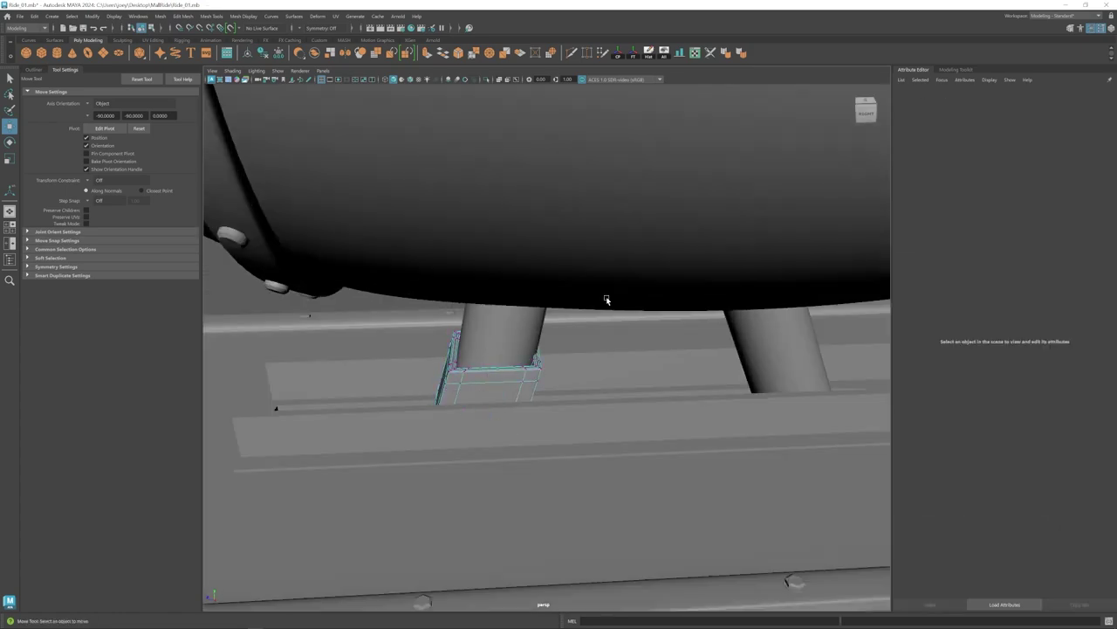
left_click_drag(606, 299, 497, 426)
left_click_drag(479, 382, 487, 381)
right_click_drag(499, 384, 546, 345)
scroll(559, 437, "down", 10)
Nudge the whole sleeve along the rails to center it on the leg, and check its vertices from the opposite side.
left_click(571, 541)
scroll(567, 458, "up", 6)
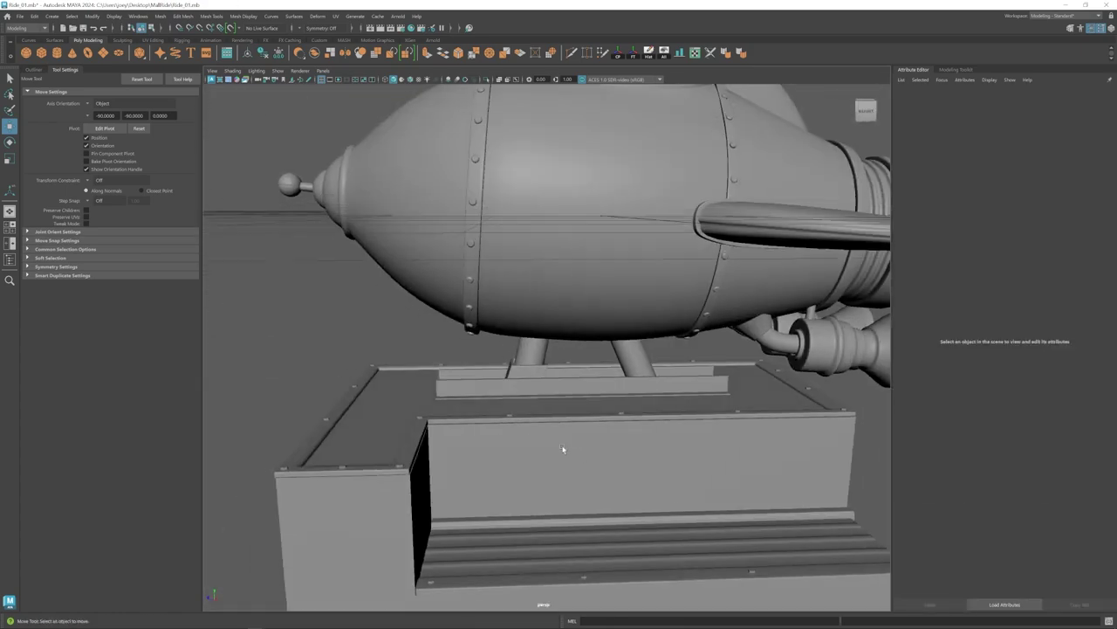
scroll(564, 449, "down", 8)
left_click_drag(564, 449, 490, 375, "alt")
scroll(522, 358, "up", 10)
left_click(484, 381)
scroll(489, 384, "up", 6)
left_click_drag(559, 428, 590, 459, "alt")
left_click_drag(459, 441, 454, 442)
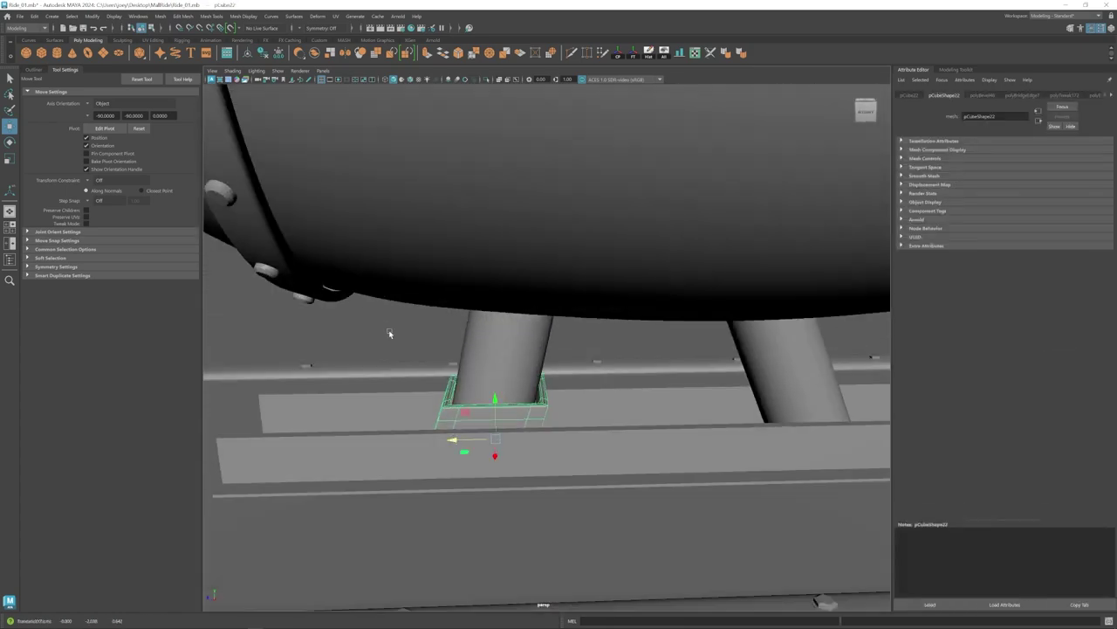
left_click(389, 334)
scroll(558, 392, "down", 12)
left_click_drag(630, 431, 554, 443, "alt")
scroll(542, 411, "up", 12)
right_click_drag(507, 275, 449, 275)
left_click_drag(454, 283, 559, 319)
left_click_drag(428, 489, 502, 437, "alt")
left_click_drag(584, 283, 505, 319, "alt")
left_click_drag(505, 327, 631, 364, "alt")
right_click_drag(602, 332, 650, 292)
left_click_drag(611, 349, 437, 332, "alt")
Create a new cube, scale it into a flat plate and position it between the rails in front of the sleeve.
left_click(371, 259)
scroll(384, 288, "down", 10)
left_click(384, 288)
scroll(604, 437, "up", 8)
left_click_drag(531, 392, 633, 425, "alt")
right_click_drag(548, 351, 550, 389, "shift")
key("r")
mouse_move(524, 306)
left_mouse_down()
mouse_move(525, 337)
mouse_move(527, 316)
left_mouse_up()
key("w")
key("r")
left_click_drag(555, 361, 471, 370, "alt")
key("w")
left_click_drag(513, 368, 477, 393)
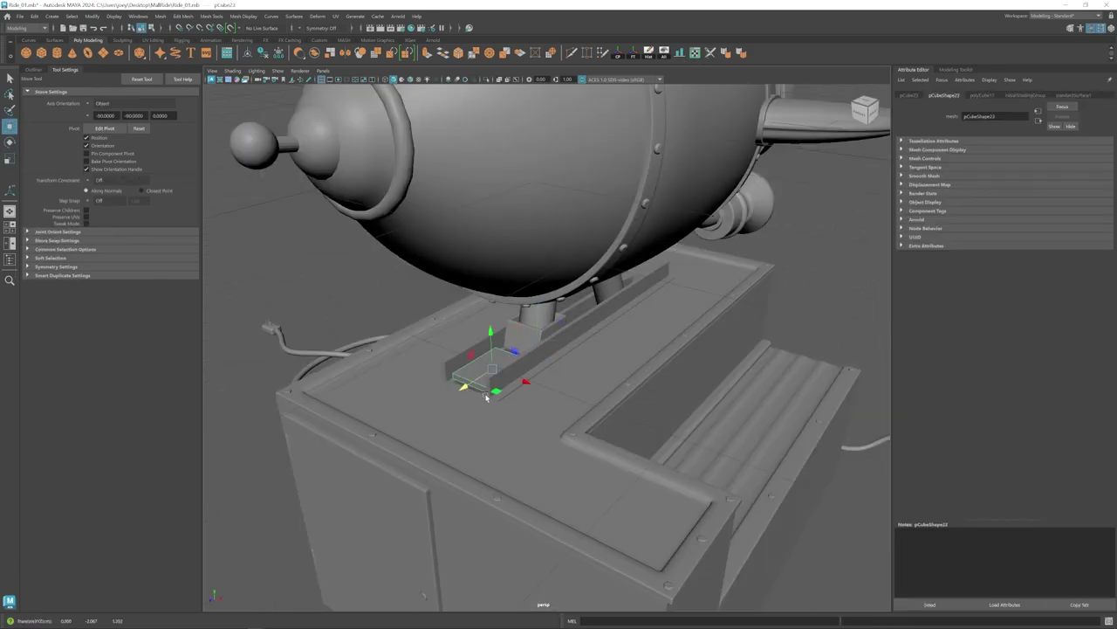
Insert an edge loop with Multi-Cut in the base's top panel at the front of the leg slot.
left_click_drag(733, 388, 410, 351, "alt")
left_click(465, 377)
left_click(573, 53)
left_click(462, 367, "ctrl")
key("w")
left_click_drag(532, 502, 663, 567, "alt")
Extrude the border edges of the leg slot in the base's top panel and move them downward.
right_click_drag(513, 410, 512, 373)
double_click(512, 374)
left_click_drag(838, 413, 683, 412, "alt")
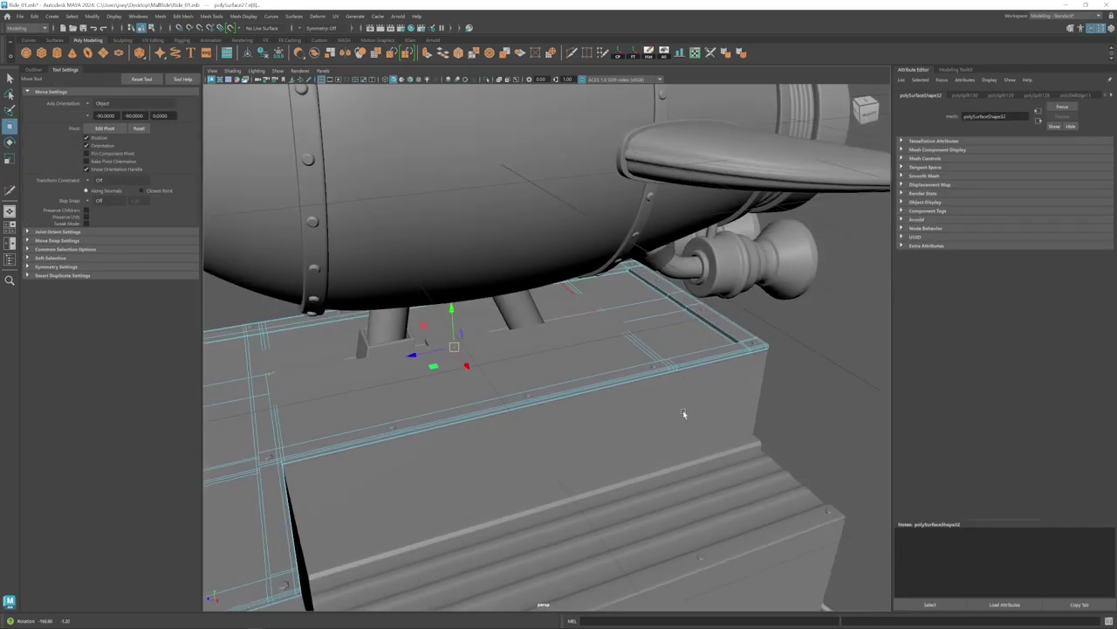
key("ctrl+e")
left_click_drag(451, 308, 453, 320)
left_click_drag(524, 393, 593, 428, "alt")
right_click_drag(500, 419, 541, 384)
Insert further supporting edge loops with Multi-Cut in the base's top panel around the ends of the leg slot.
left_click(724, 366)
scroll(581, 387, "down", 5)
left_click(581, 386)
left_click_drag(582, 387, 524, 410, "alt")
left_click(573, 53)
left_click(654, 361, "ctrl")
key("w")
left_click(611, 472)
left_click_drag(611, 471, 602, 506, "alt")
scroll(524, 419, "down", 4)
left_click(494, 404)
left_click_drag(494, 405, 454, 376, "alt")
scroll(507, 393, "up", 6)
left_click(573, 54)
left_click(533, 395, "ctrl")
key("w")
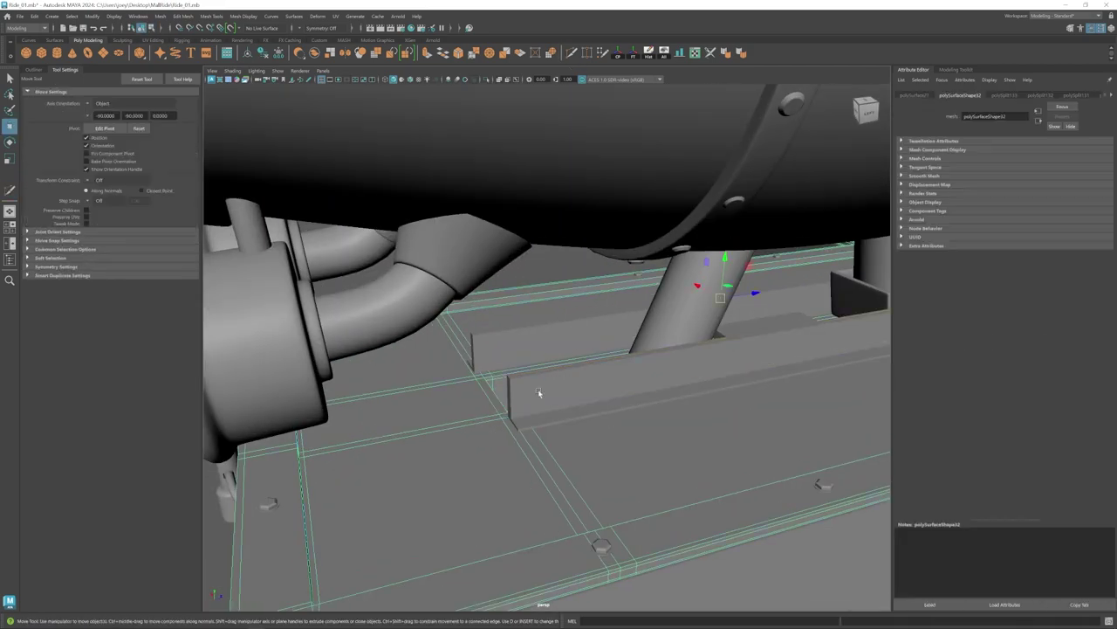
scroll(539, 393, "down", 8)
left_click(419, 472)
Duplicate the flat plate for the rear end of the rails.
left_click_drag(554, 424, 576, 423, "alt")
left_click(650, 340)
key("ctrl+d")
scroll(590, 365, "down", 6)
left_click(742, 542)
left_click_drag(742, 489, 553, 427, "alt")
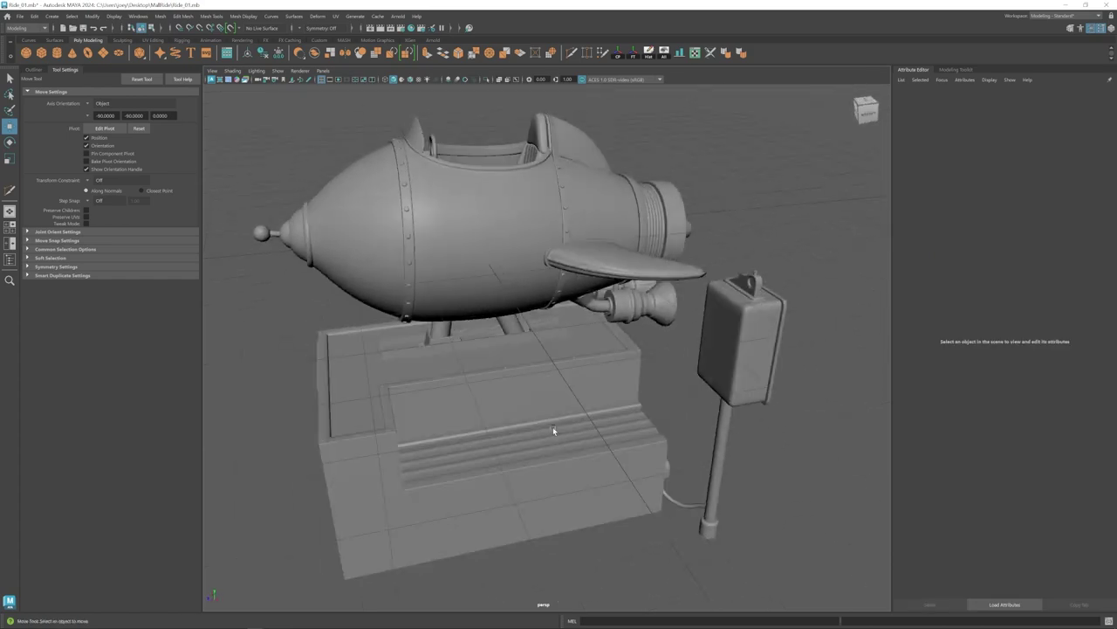
Select components of the front plate, delete the unneeded ones and shift its front end slightly toward the rails' front ends.
scroll(533, 349, "up", 6)
left_click(527, 321)
left_click(482, 361)
left_click_drag(481, 361, 515, 371, "alt")
left_click(508, 322, "shift")
left_click(443, 356)
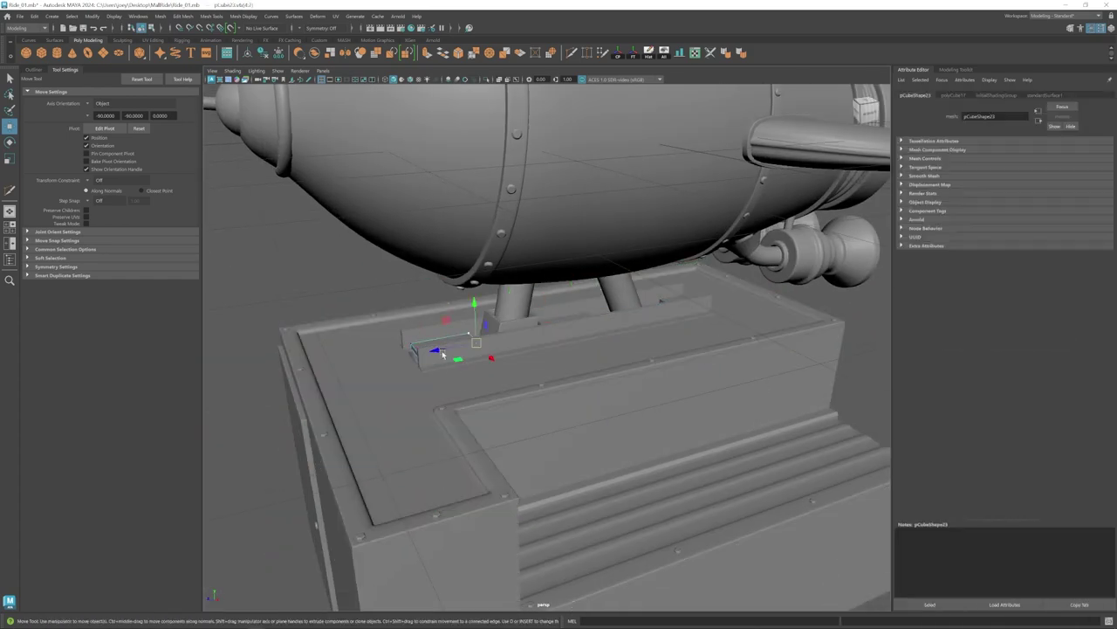
key("Delete")
left_click(415, 359)
key("Delete")
left_click_drag(415, 359, 471, 375, "alt")
left_click(423, 365)
left_click_drag(409, 373, 404, 375)
left_click(385, 306)
left_click_drag(386, 306, 699, 457, "alt")
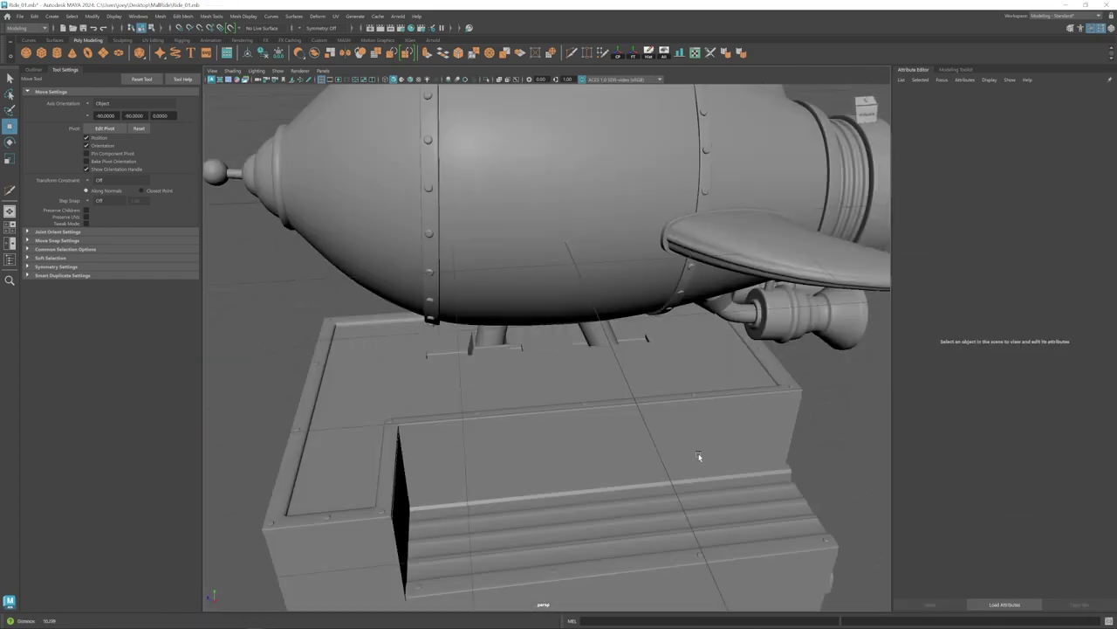
Bevel the flat front plate between the rails and delete the plate copy at the rails' rear end.
scroll(699, 457, "down", 5)
left_click(542, 347)
key("r")
left_click(332, 354)
scroll(556, 369, "down", 5)
left_click_drag(556, 369, 539, 391, "alt")
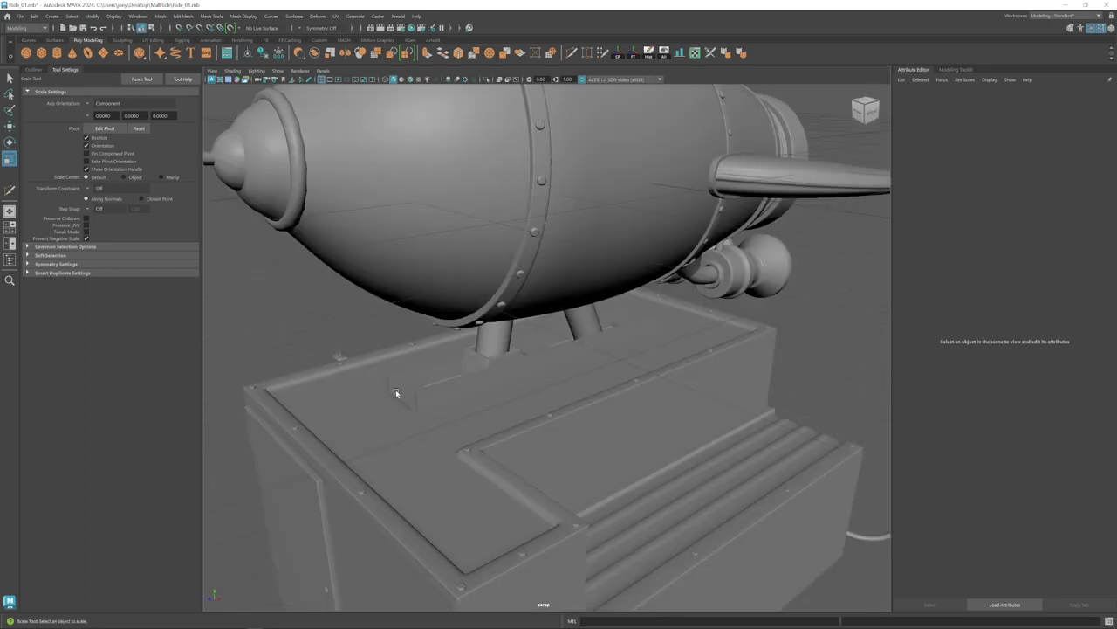
left_click(395, 391)
key("ctrl+b")
key("w")
left_click(623, 323)
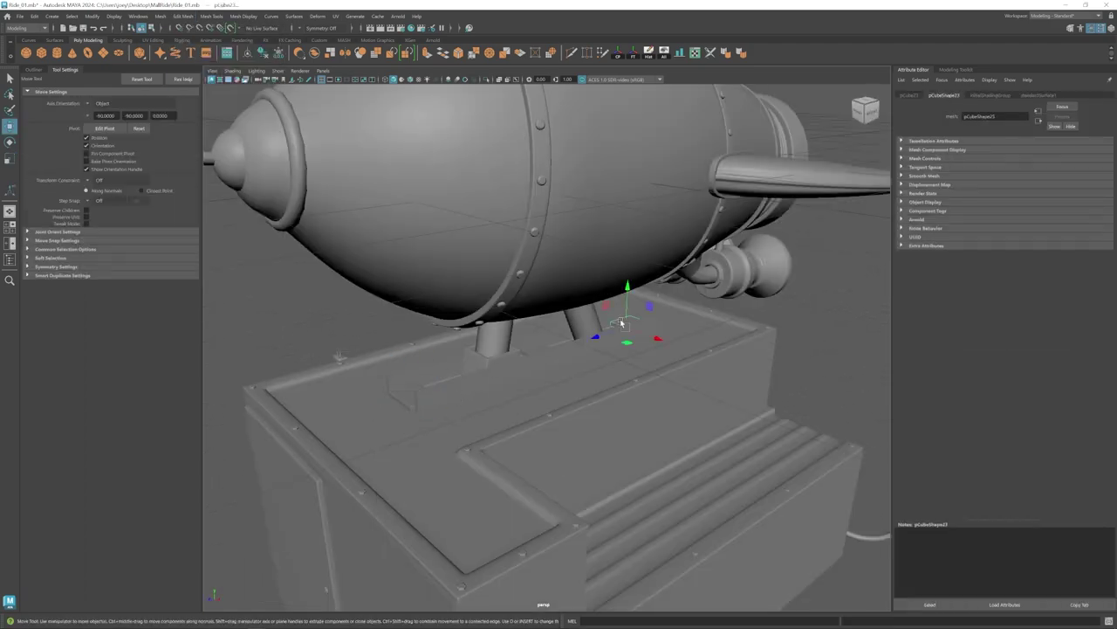
key("Delete")
Size a small cylinder bolt and lower it onto the front plate between the rails.
left_click_drag(576, 349, 698, 367, "alt")
left_click(570, 441)
scroll(507, 429, "up", 5)
key("r")
key("w")
left_click_drag(542, 292, 451, 301, "alt")
scroll(451, 305, "down", 5)
left_click(423, 296)
scroll(444, 337, "down", 5)
left_click(437, 316)
key("r")
scroll(451, 283, "up", 5)
scroll(451, 293, "up", 5)
key("w")
left_click_drag(450, 288, 451, 297)
Duplicate the bolts to the other corners of the front plate and group the selected plate parts.
left_click_drag(451, 297, 374, 332, "alt")
scroll(374, 332, "down", 10)
left_click(449, 332)
scroll(605, 386, "up", 10)
left_click(611, 349)
left_click_drag(611, 348, 515, 349, "alt")
left_click(503, 304)
left_click(483, 305, "ctrl")
scroll(483, 301, "up", 5)
left_click_drag(481, 240, 476, 269)
key("r")
key("w")
left_click_drag(492, 291, 517, 334)
left_click_drag(425, 262, 502, 288, "alt")
key("ctrl+d")
left_click_drag(537, 287, 645, 376)
scroll(603, 332, "down", 10)
left_click(611, 340)
scroll(546, 306, "up", 10)
key("q")
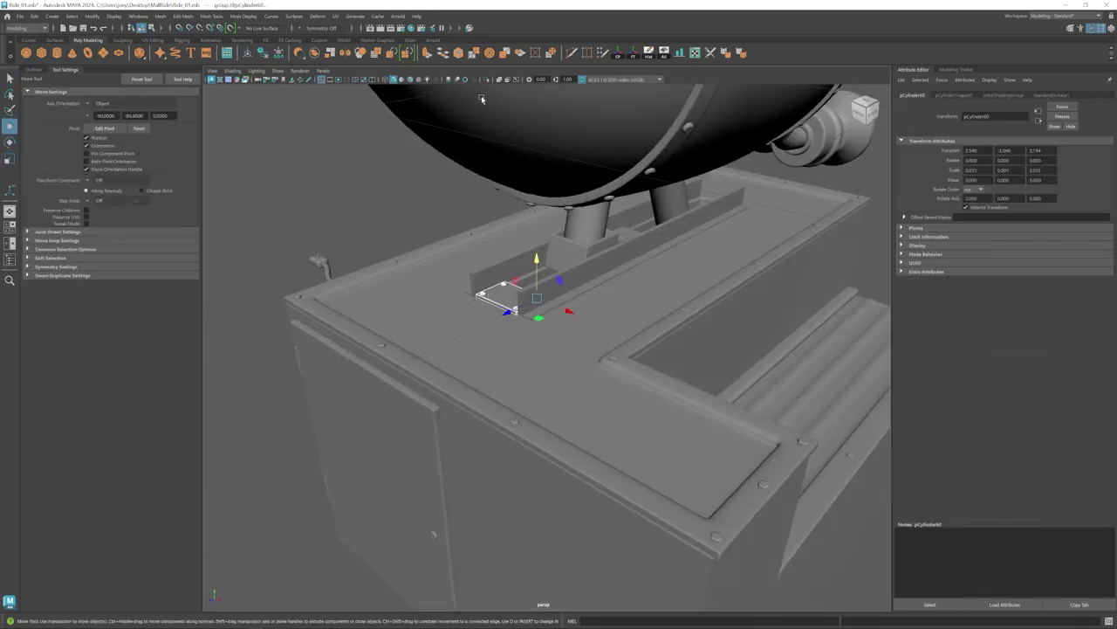
key("ctrl+g")
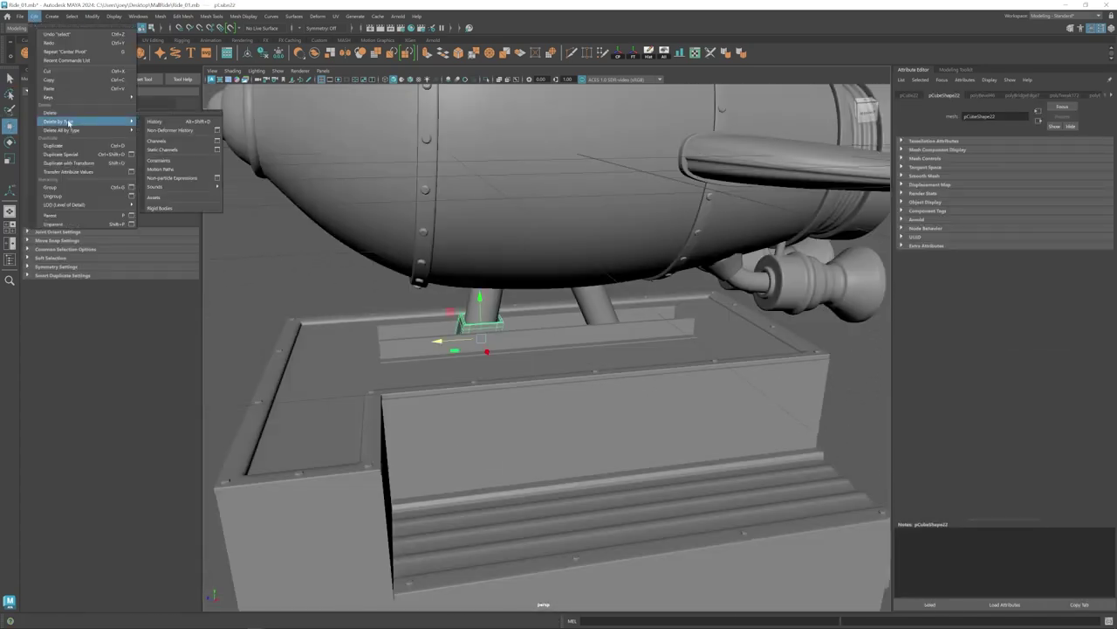
left_click(109, 151)
left_click(357, 111)
key("Delete")
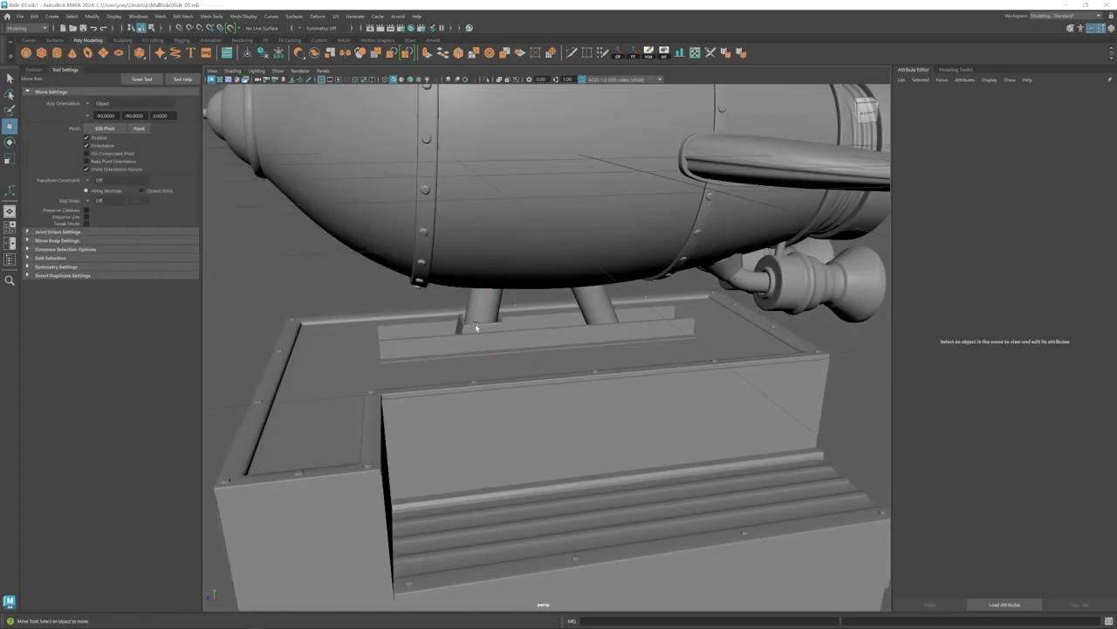
Center the front leg sleeve's pivot, delete its history, and use Duplicate Special to place a copy toward the rear leg.
left_click(478, 327)
left_click(619, 54)
left_click(649, 54)
left_click(35, 17)
mouse_move(59, 122)
left_click(132, 155)
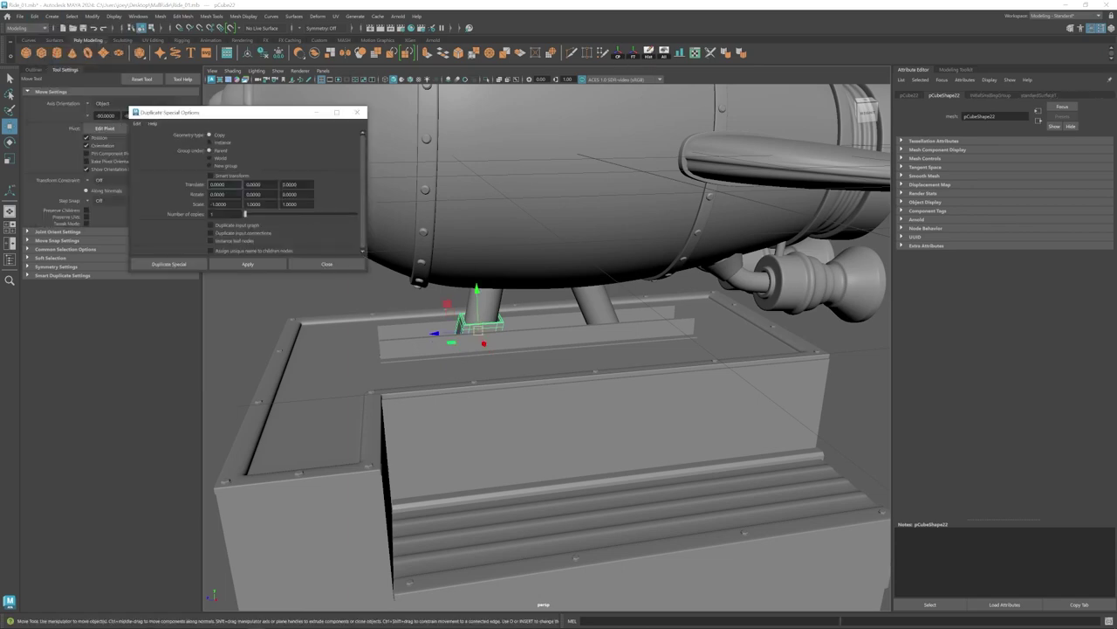
left_click(357, 112)
left_click_drag(435, 334, 515, 314)
Select part of the copied sleeve's vertices and shift them slightly to fit around the rear leg.
scroll(558, 323, "up", 5)
right_click_drag(576, 299, 528, 298)
left_click_drag(626, 261, 586, 319)
left_click_drag(560, 307, 565, 307)
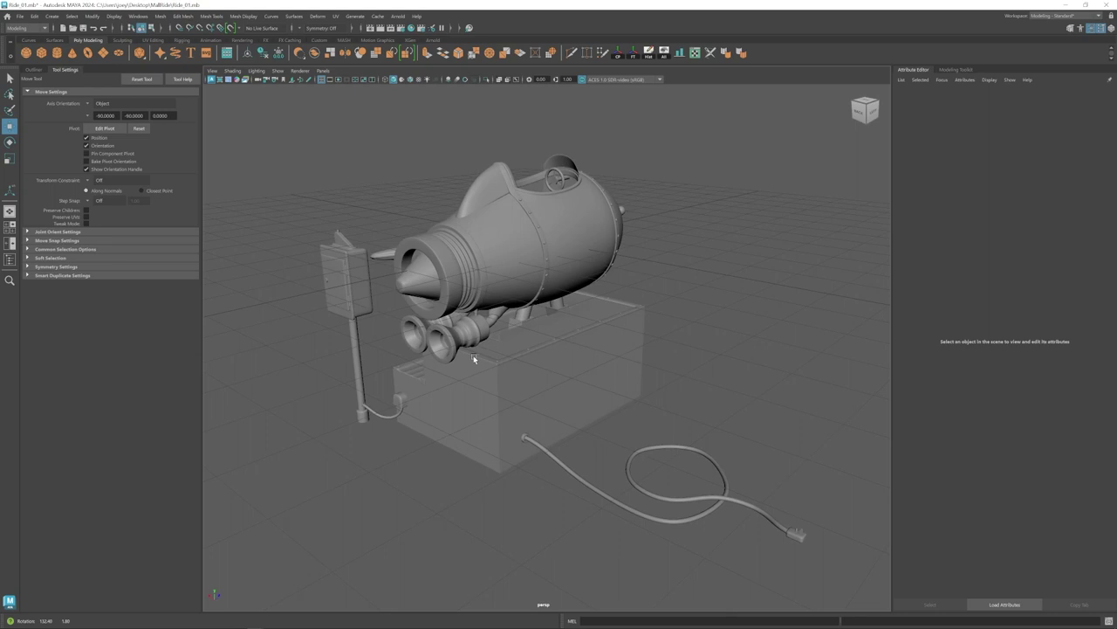
Check the whole ride from the rear and the front, and save the scene.
left_click_drag(474, 357, 589, 444, "alt")
scroll(549, 362, "up", 5)
scroll(526, 387, "down", 6)
scroll(527, 387, "up", 4)
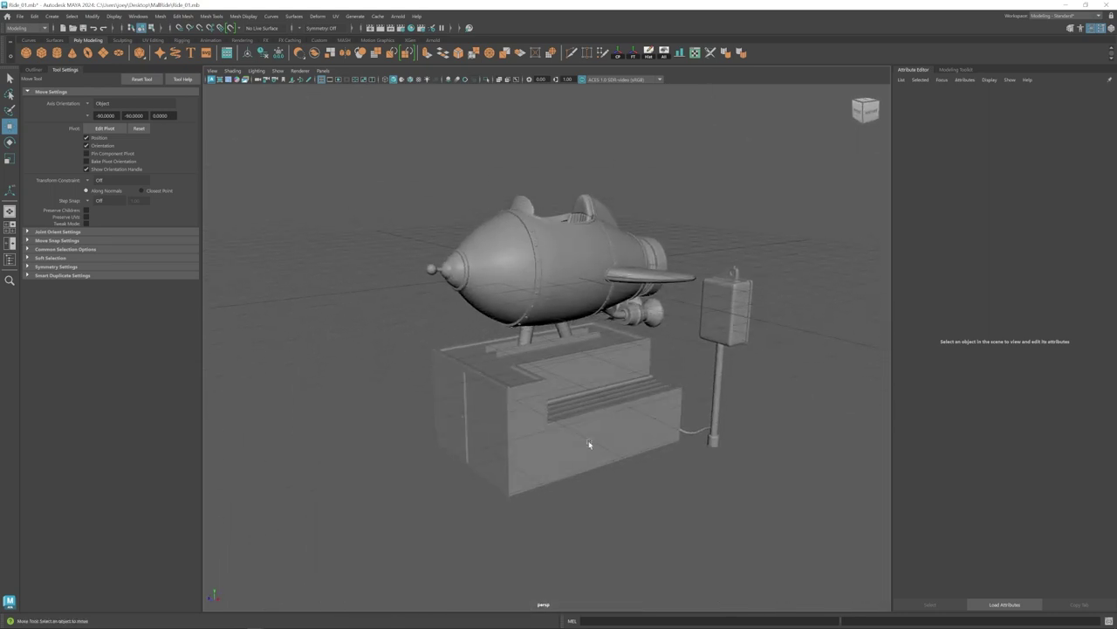
scroll(611, 462, "up", 2)
key("ctrl+s")
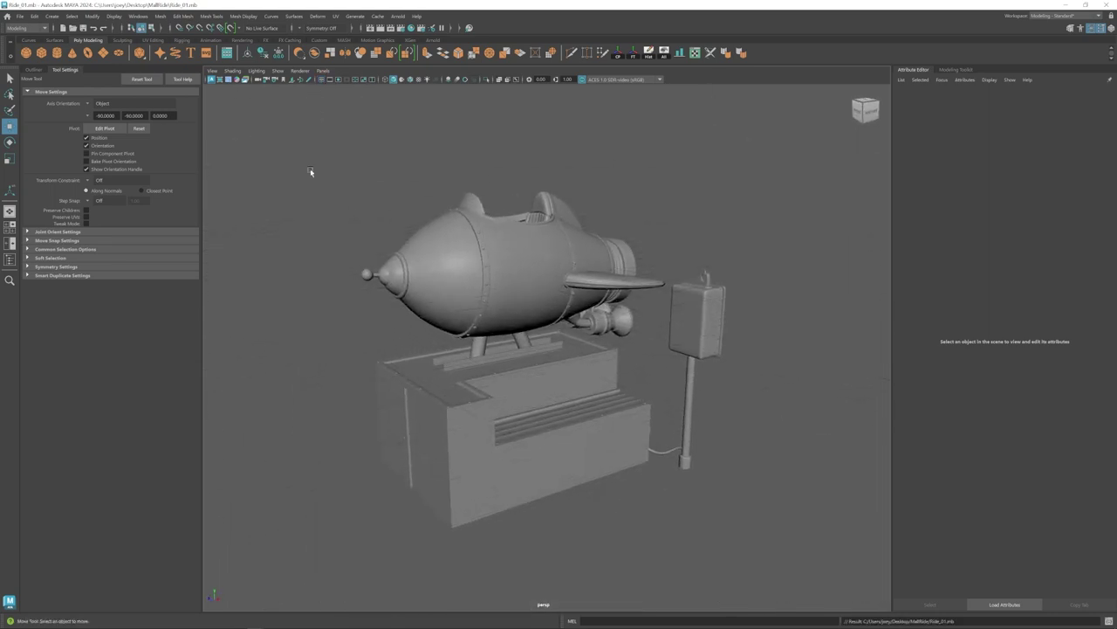
Examine the finished ride from the side and front, including the bracket under the rocket, the legs and the base.
left_click_drag(522, 394, 582, 439, "alt")
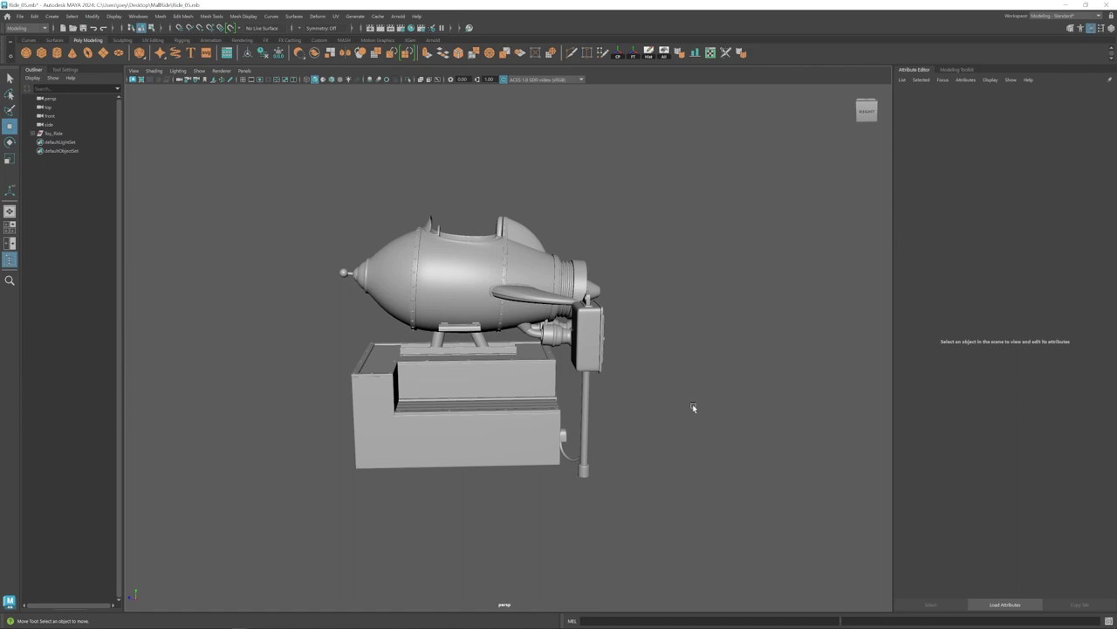
left_click_drag(651, 372, 440, 373, "alt")
scroll(440, 373, "up", 3)
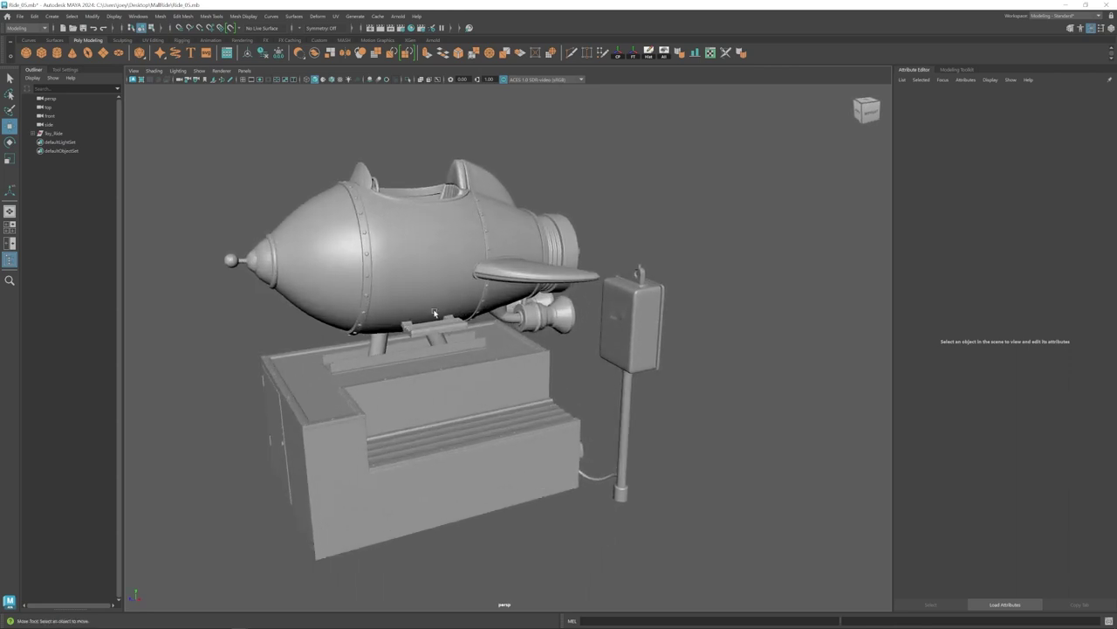
left_click(444, 327)
right_click_drag(439, 327, 493, 309)
left_click(609, 195)
scroll(529, 287, "down", 2)
left_click_drag(529, 287, 538, 289, "alt")
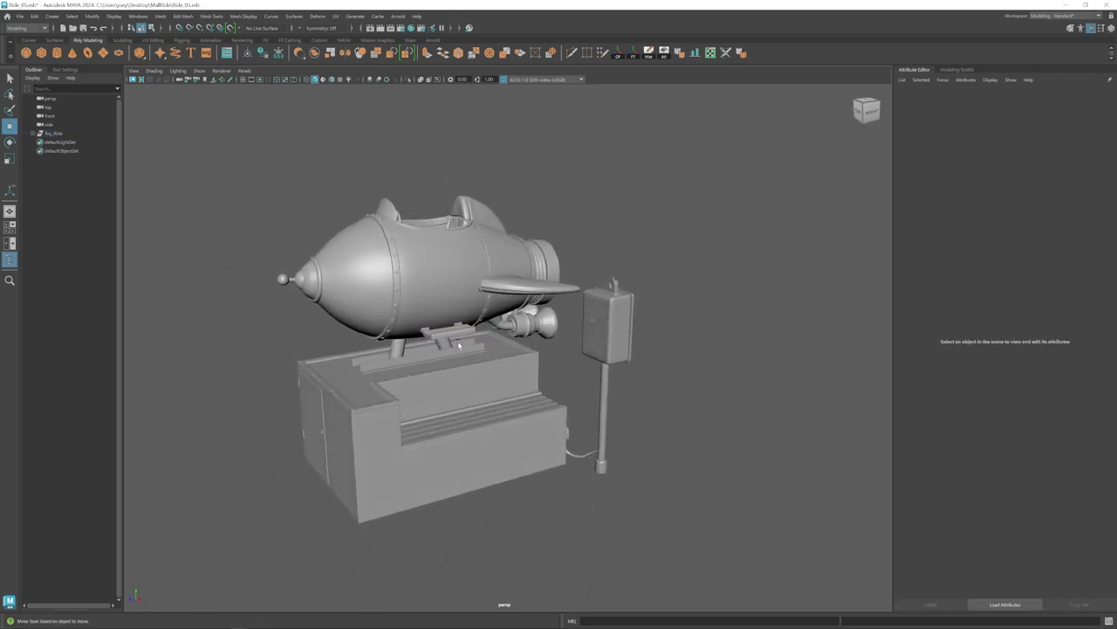
middle_click_drag(449, 344, 473, 318, "alt")
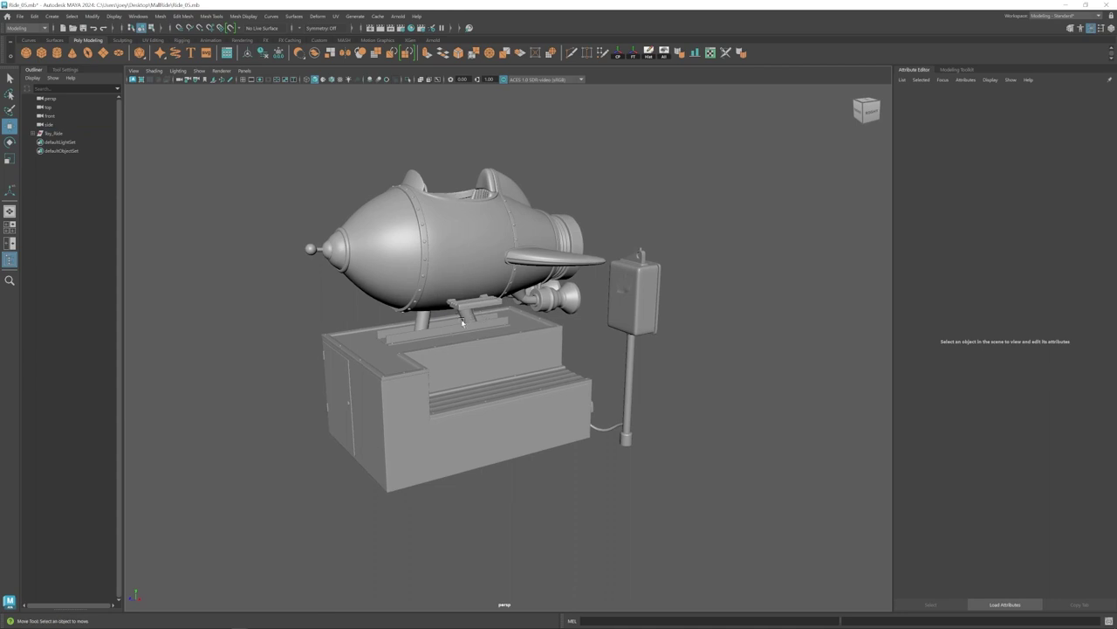
mouse_move(476, 309)
left_mouse_down("alt")
mouse_move(522, 328)
mouse_move(443, 314)
mouse_move(463, 304)
mouse_move(475, 324)
left_mouse_up("alt")
scroll(475, 323, "up", 2)
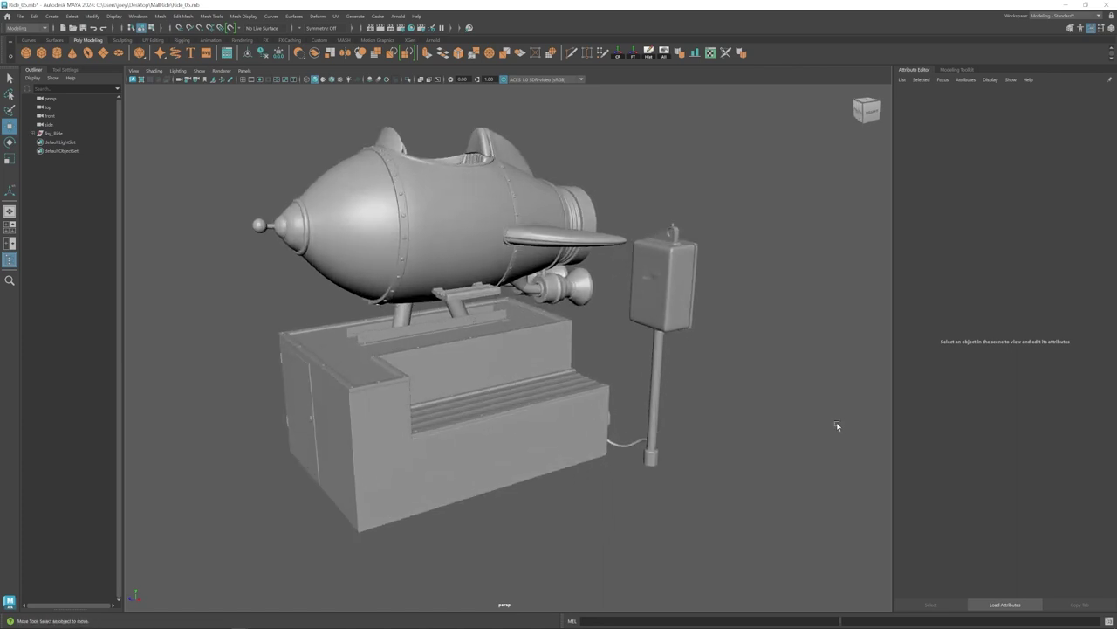
scroll(772, 416, "down", 1)
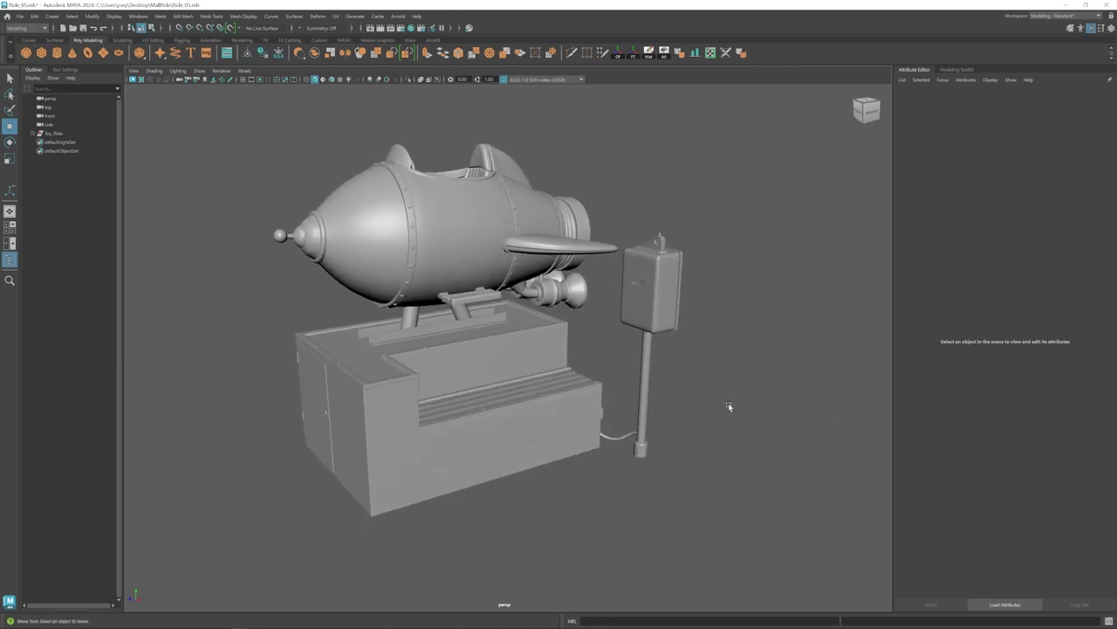
middle_click_drag(723, 399, 713, 404, "alt")
scroll(704, 384, "up", 2)
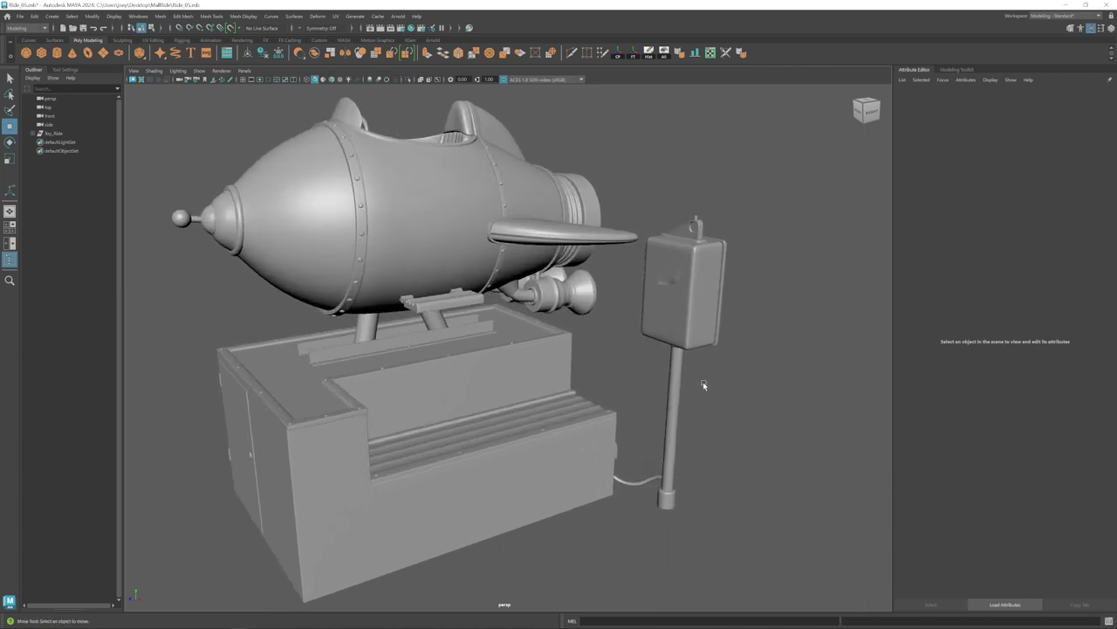
Examine the coin box and its post up close beside the rocket and base.
left_click(667, 268)
middle_click_drag(748, 304, 696, 359, "alt")
right_click_drag(697, 359, 795, 398, "alt")
left_click(799, 386)
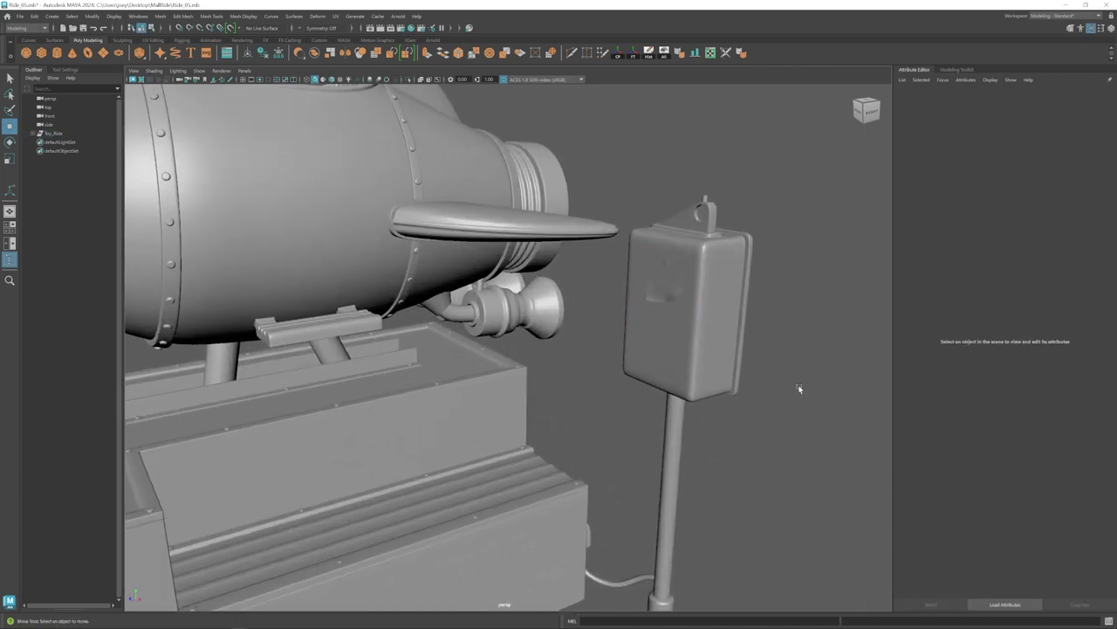
left_click_drag(799, 388, 707, 386, "alt")
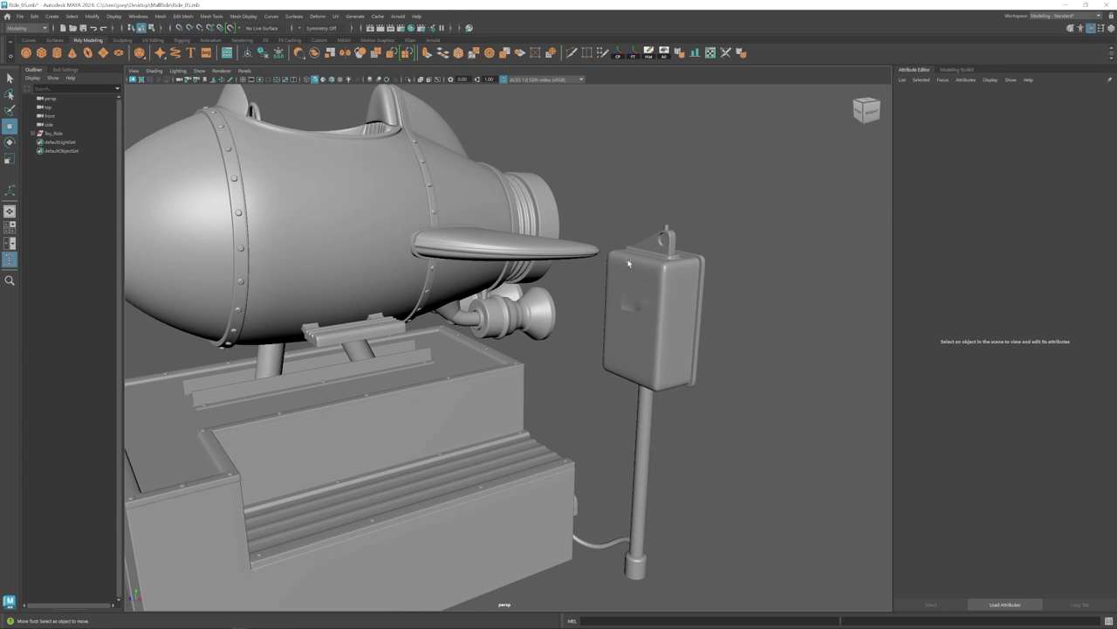
right_click_drag(751, 396, 632, 373, "alt")
mouse_move(651, 386)
left_mouse_down("alt")
mouse_move(628, 401)
mouse_move(593, 394)
mouse_move(683, 398)
mouse_move(663, 399)
left_mouse_up("alt")
right_click_drag(664, 399, 727, 443, "alt")
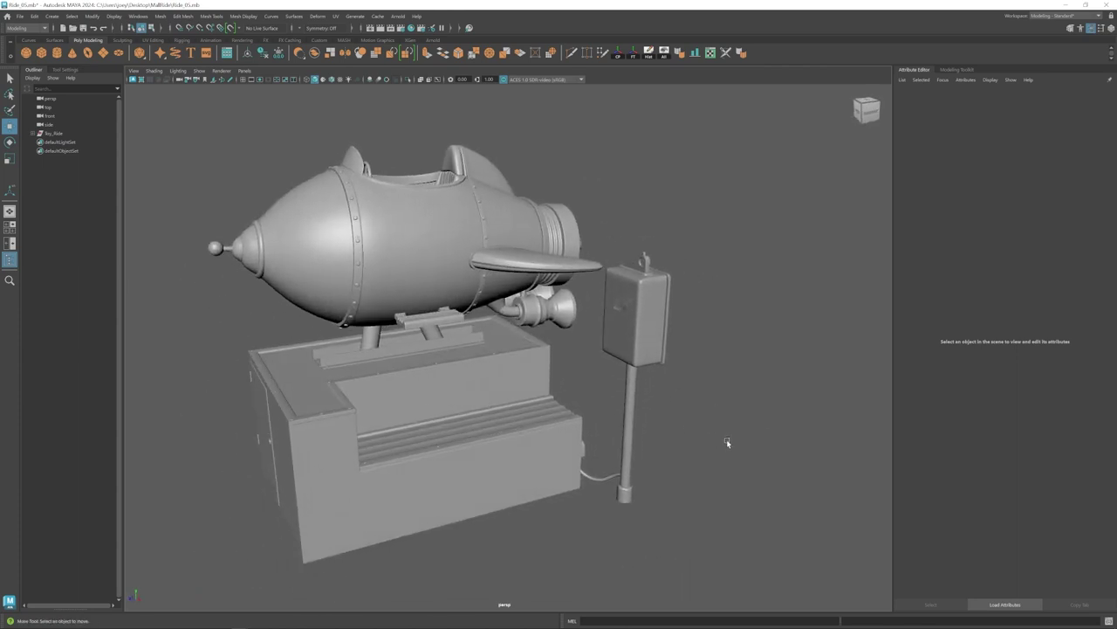
Expand the Toy_Ride group, open the UV Editor beside the model and display the Body's UV layout.
left_click(34, 134)
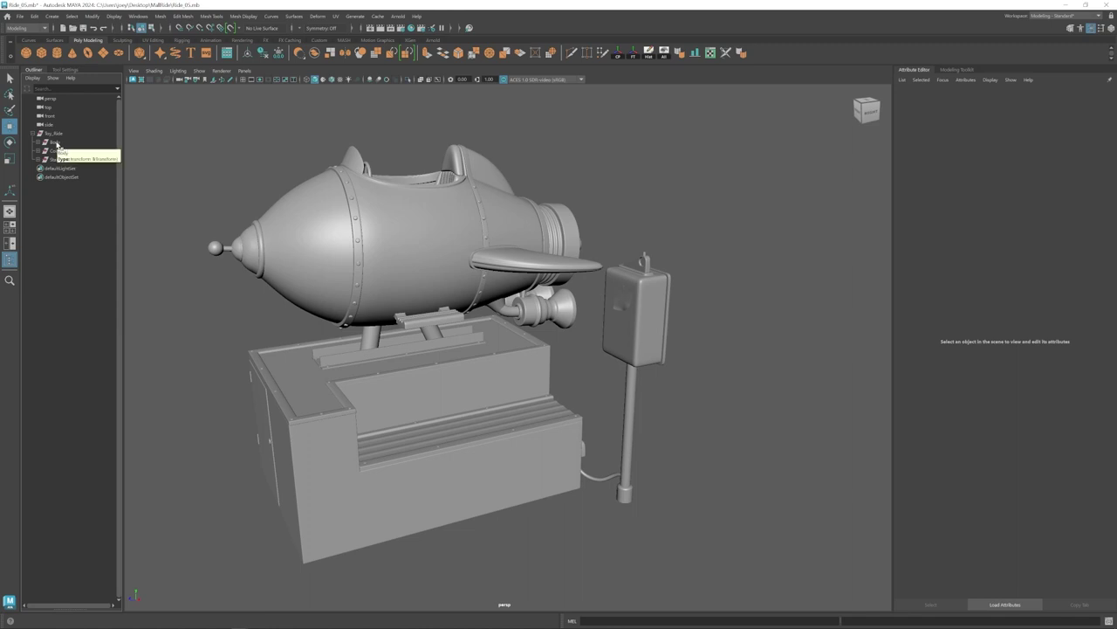
right_click_drag(708, 399, 646, 390, "alt")
left_click_drag(646, 389, 642, 387, "alt")
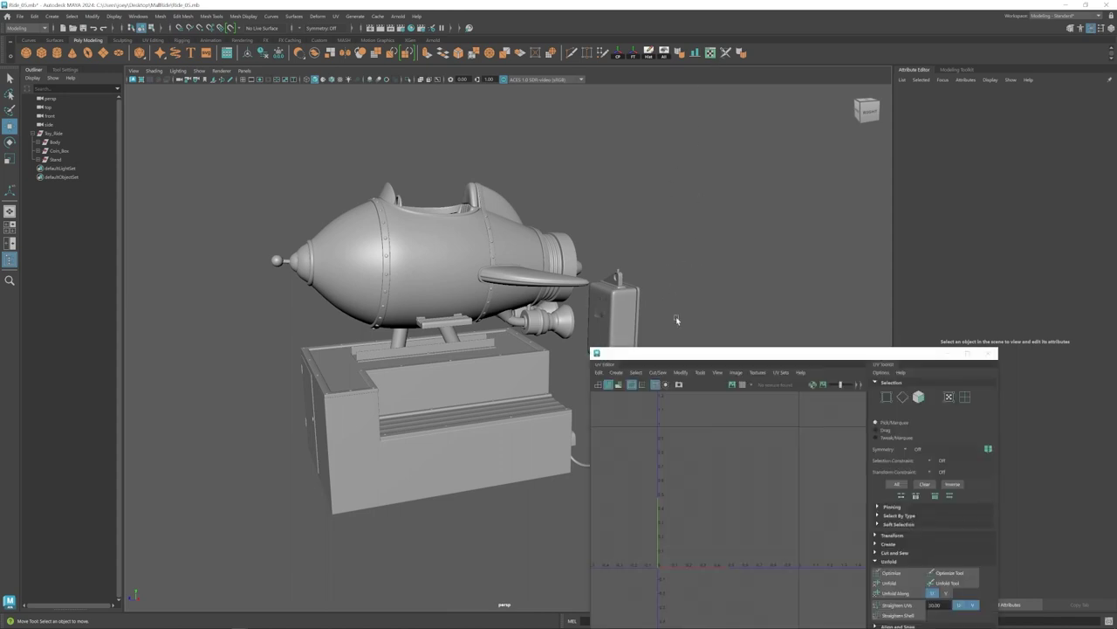
left_click_drag(704, 356, 783, 250)
middle_click_drag(358, 337, 329, 329, "alt")
left_click(59, 143)
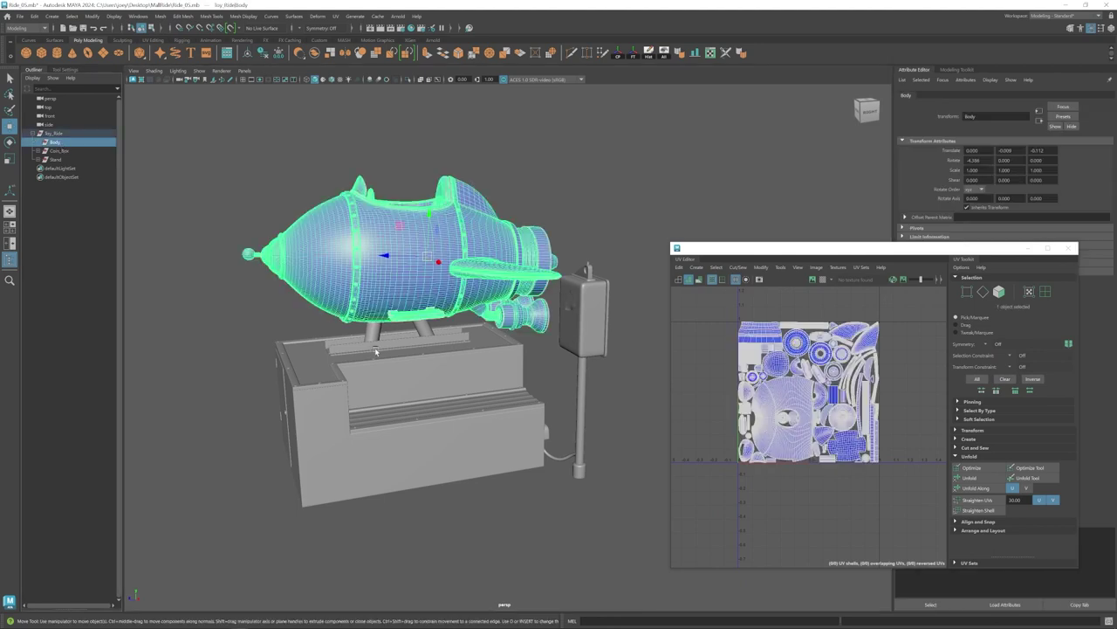
Inspect the rocket from several angles with nothing selected and show the Body's UV layout again.
left_click_drag(373, 349, 392, 351, "alt")
middle_click_drag(355, 352, 362, 361, "alt")
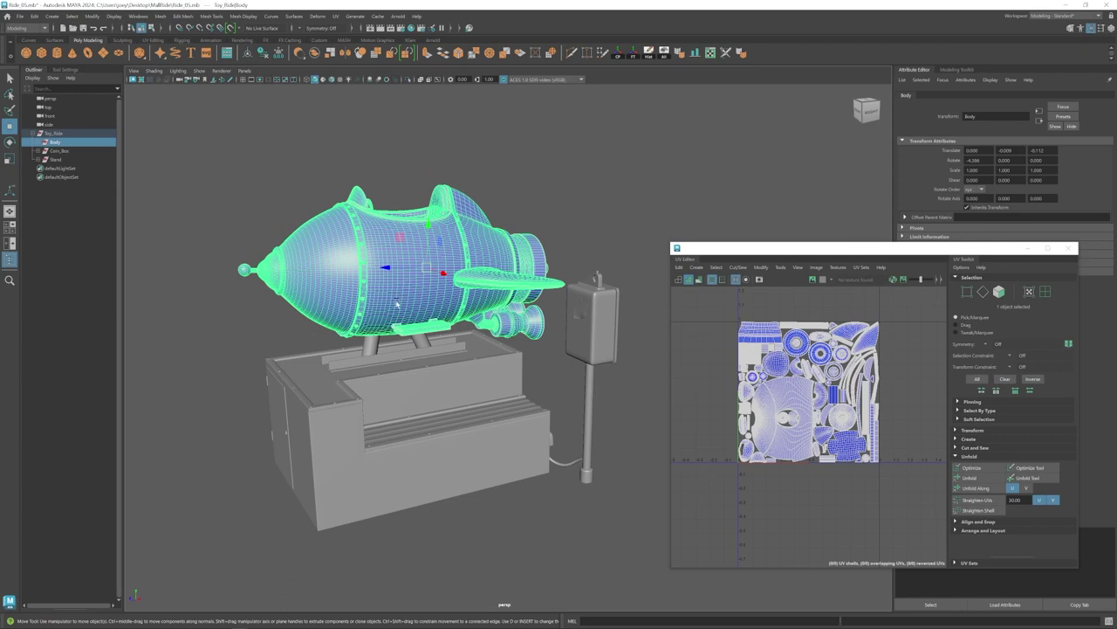
left_click_drag(513, 245, 518, 269, "alt")
left_click(562, 225)
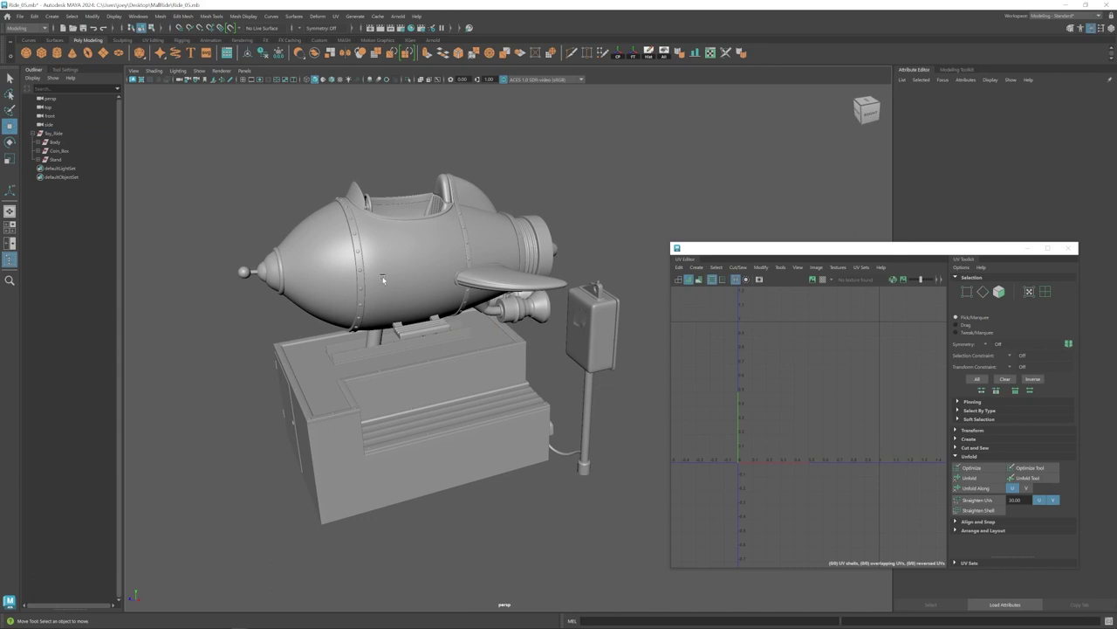
left_click_drag(382, 280, 416, 295, "alt")
right_click_drag(416, 294, 461, 317, "alt")
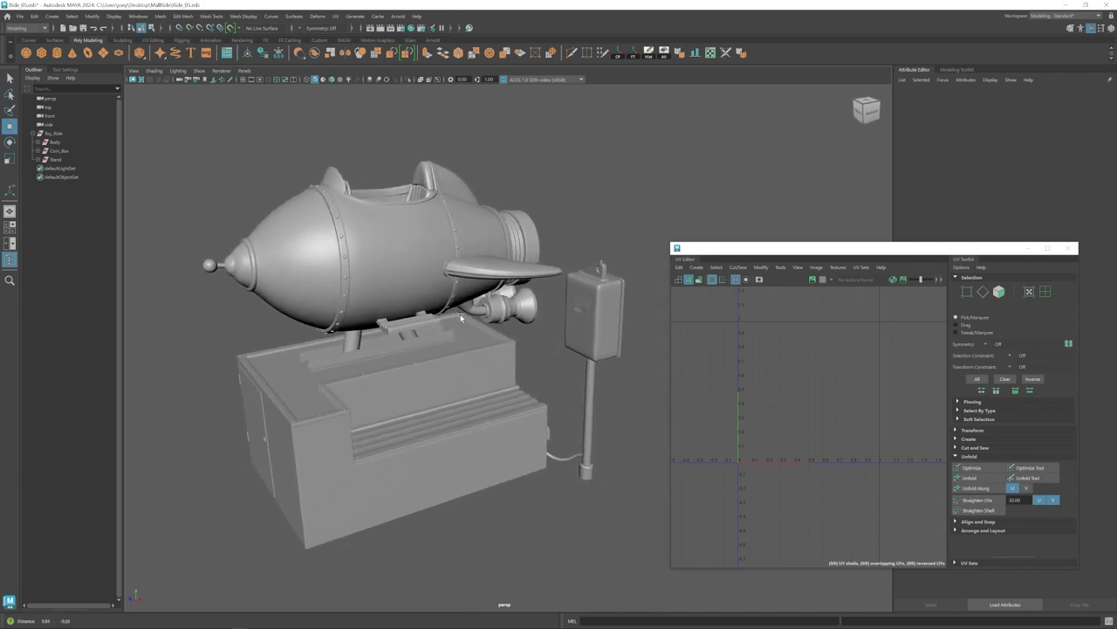
left_click_drag(461, 318, 451, 312, "alt")
middle_click_drag(451, 311, 426, 314, "alt")
right_click_drag(426, 313, 410, 312, "alt")
left_click(50, 143)
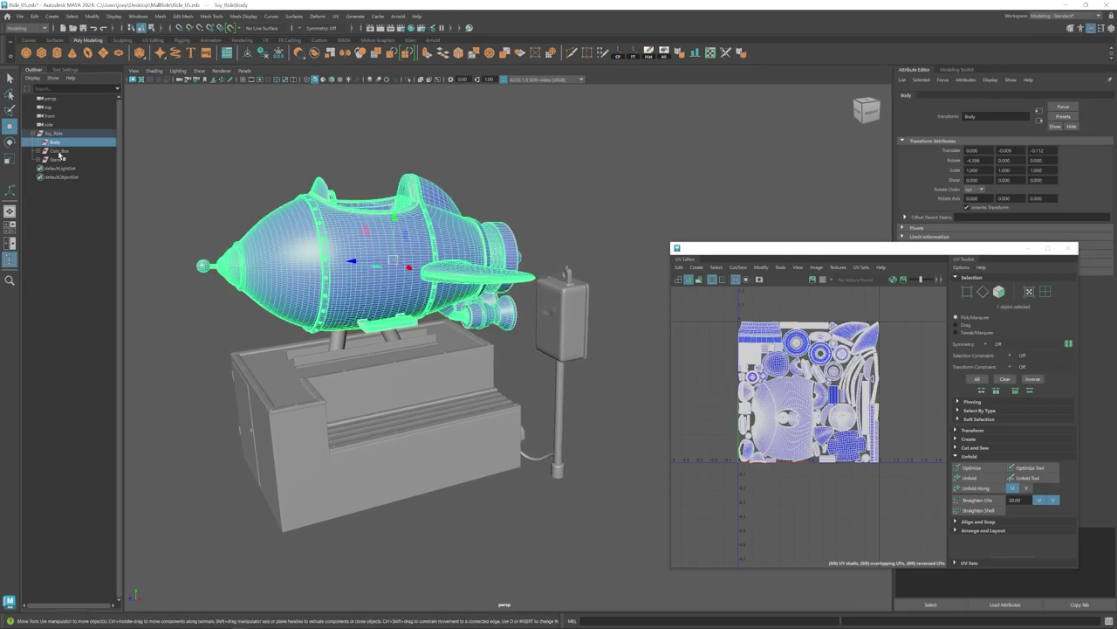
Display the Coin_Box's UV layout and inspect its shells up close in the UV Editor.
left_click(58, 152)
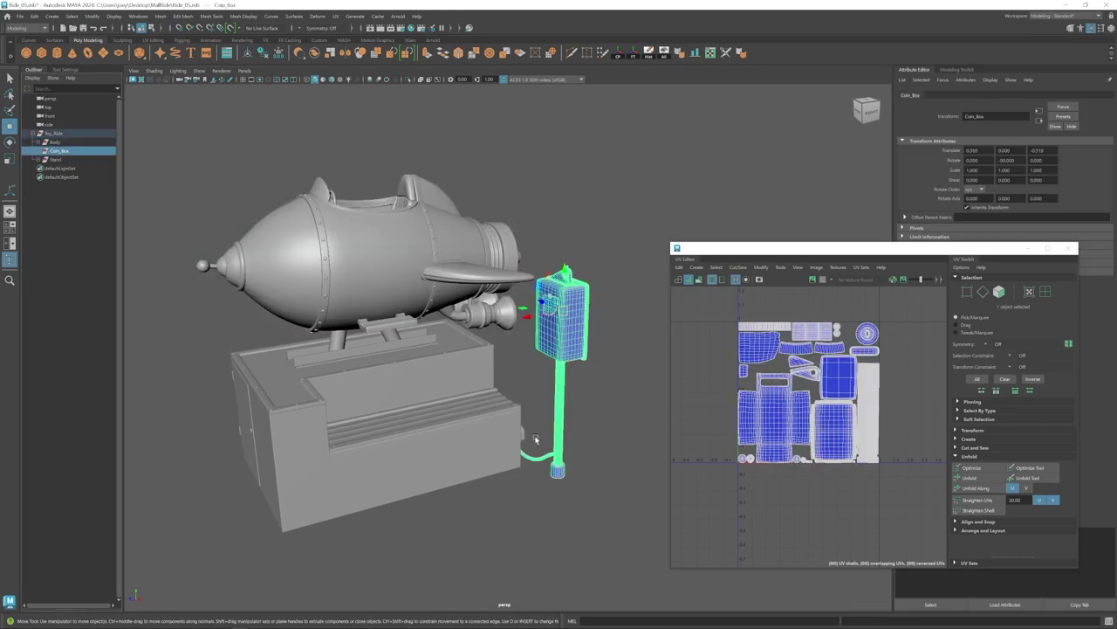
middle_click_drag(535, 438, 499, 424, "alt")
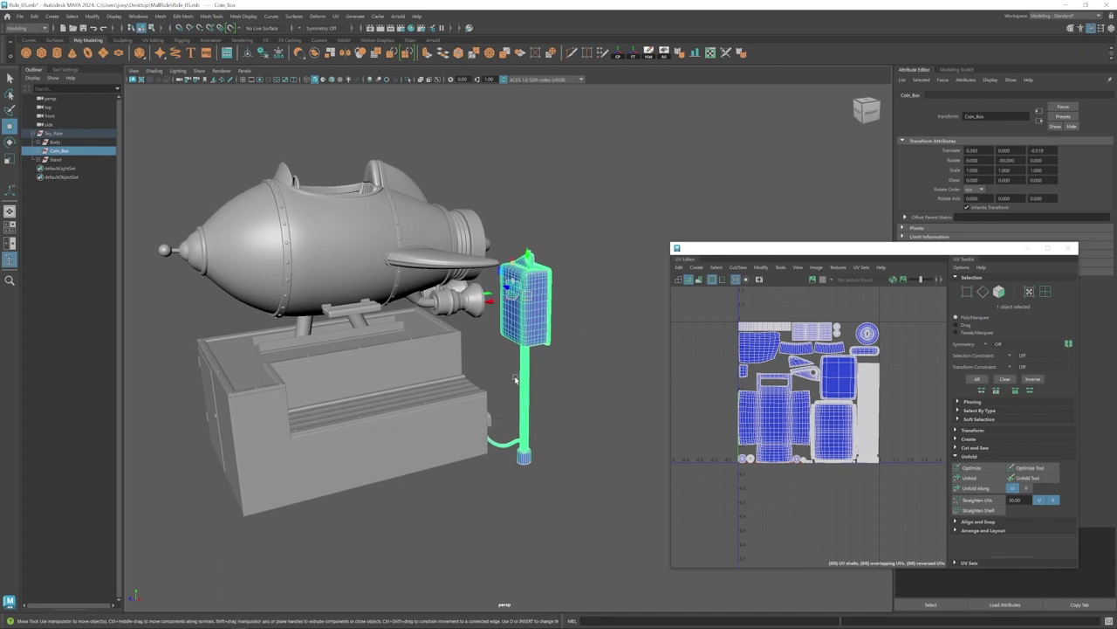
left_click_drag(496, 427, 486, 342, "alt")
middle_click_drag(445, 439, 476, 430, "alt")
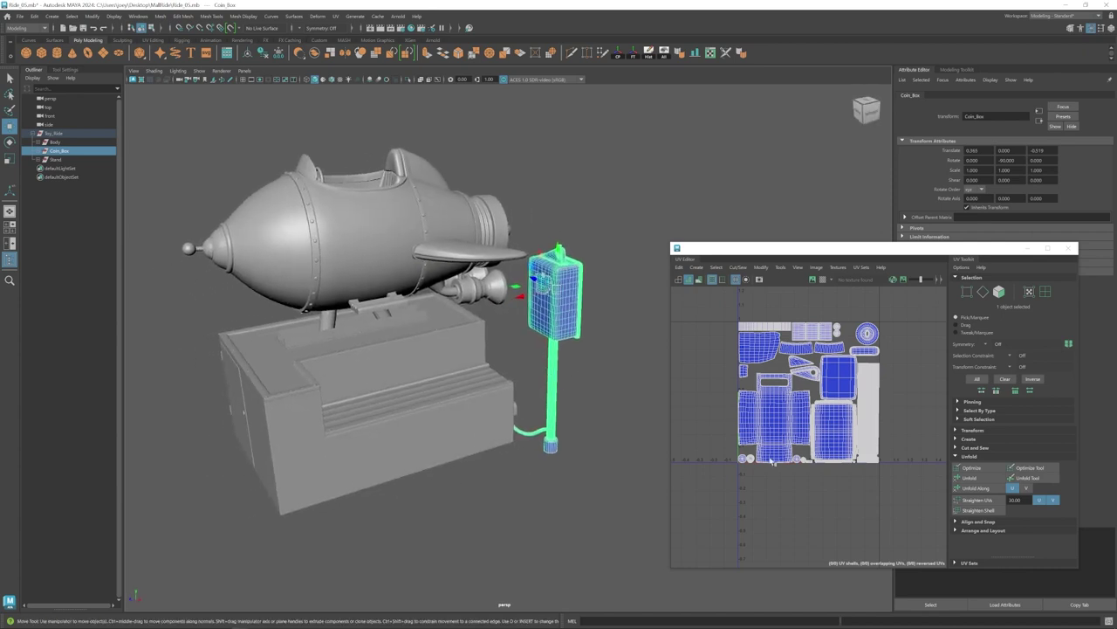
right_click_drag(797, 406, 833, 451, "alt")
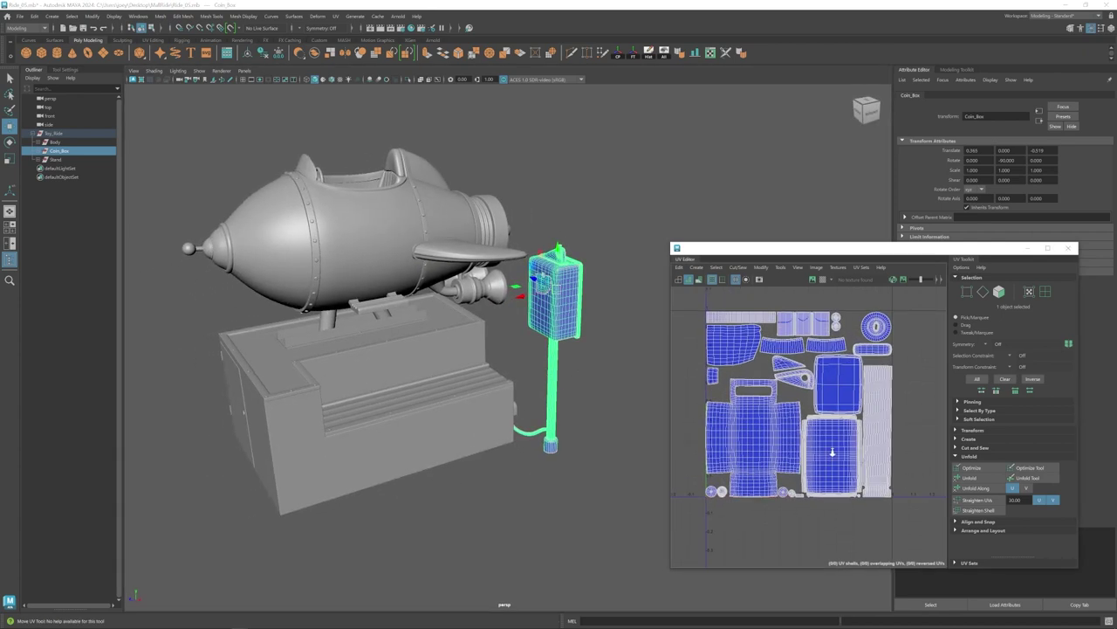
middle_click_drag(815, 452, 833, 459, "alt")
right_click_drag(832, 459, 812, 456, "alt")
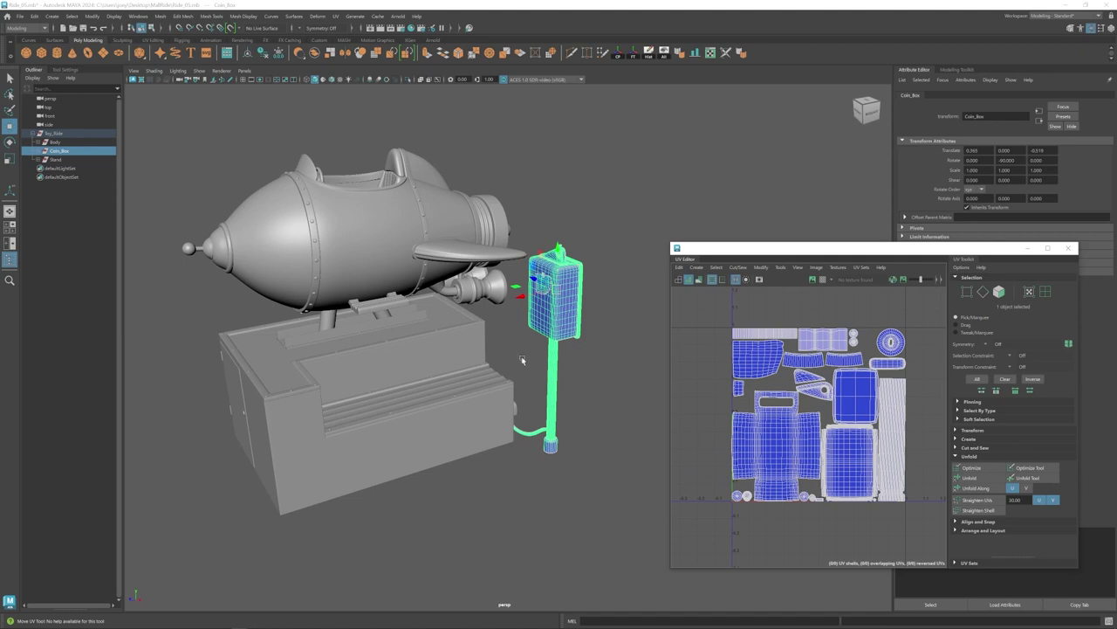
Display the Stand's UV layout and inspect the base it belongs to in the viewport.
left_click(56, 160)
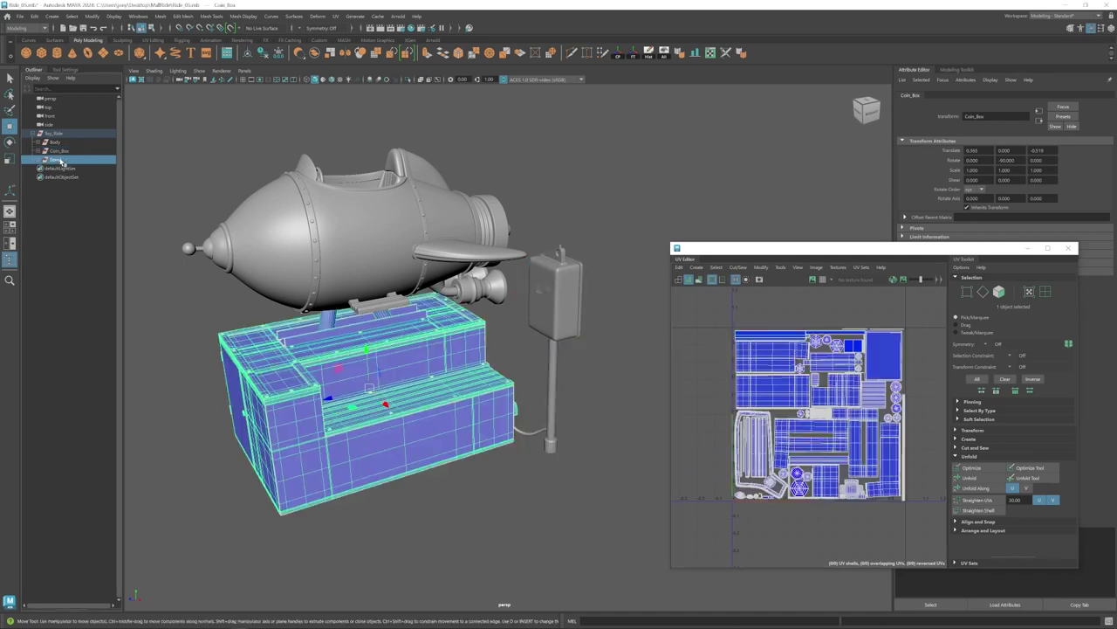
left_click_drag(467, 450, 441, 429, "alt")
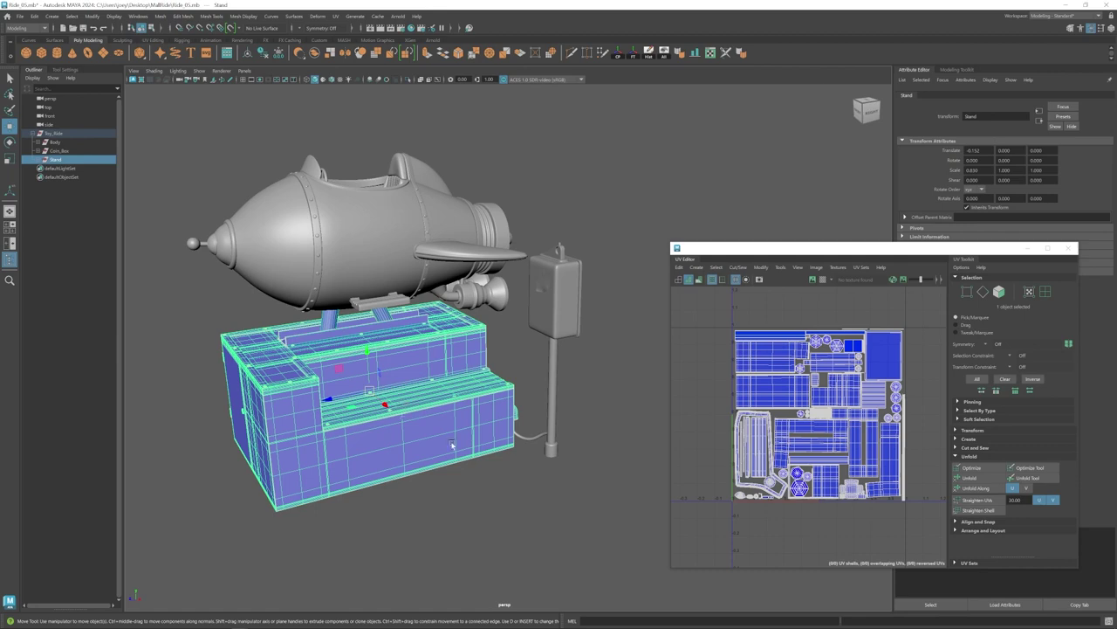
scroll(451, 445, "down", 4)
mouse_move(353, 415)
left_mouse_down("alt")
mouse_move(421, 406)
mouse_move(435, 419)
mouse_move(358, 428)
left_mouse_up("alt")
scroll(404, 445, "up", 3)
middle_click_drag(406, 445, 307, 349, "alt")
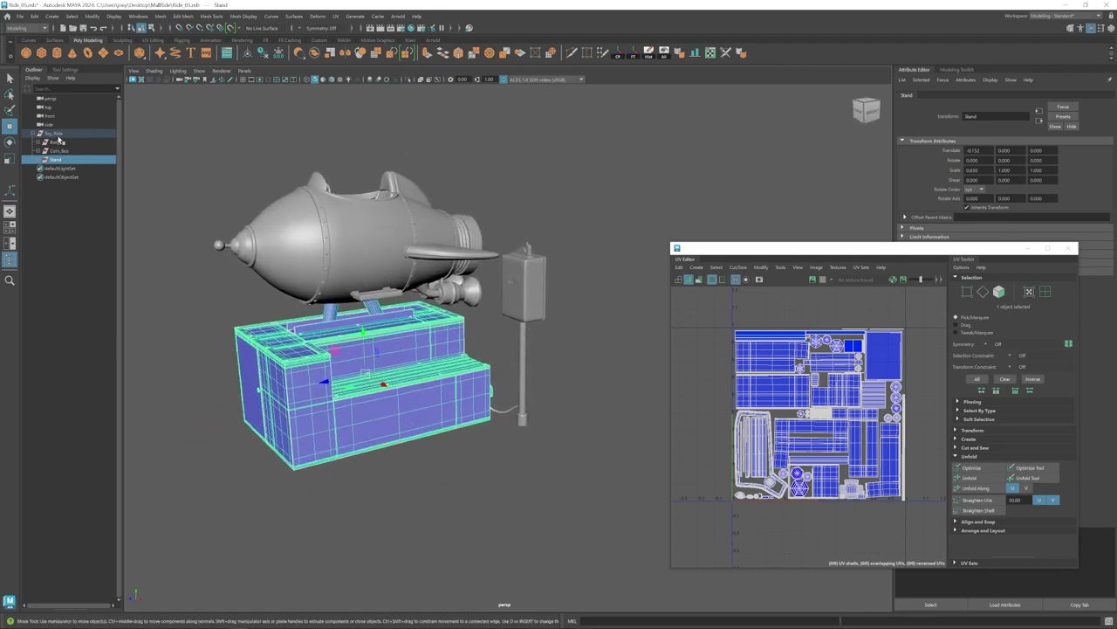
Select the whole Toy_Ride group to view the UV layouts of all its parts together.
left_click(58, 135)
mouse_move(392, 319)
left_mouse_down("alt")
mouse_move(327, 323)
mouse_move(393, 323)
left_mouse_up("alt")
middle_click_drag(353, 339, 365, 354, "alt")
scroll(364, 354, "up", 3)
scroll(364, 355, "down", 2)
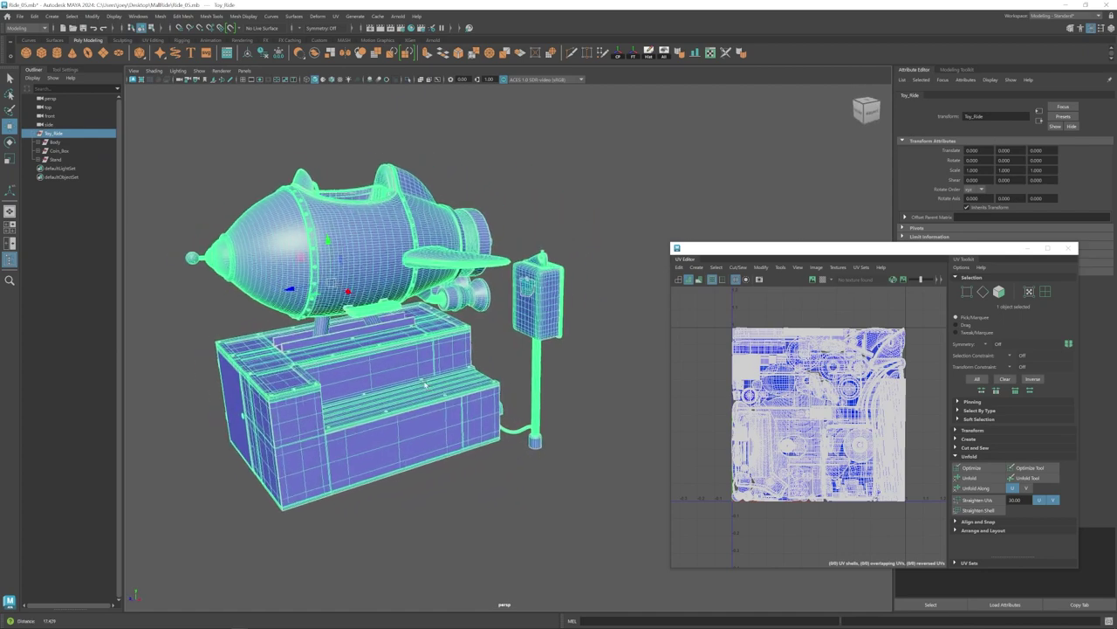
Switch to Adobe Substance 3D Painter, create a project from the ride model and display the Rocket_Tex texture set.
left_click(538, 161)
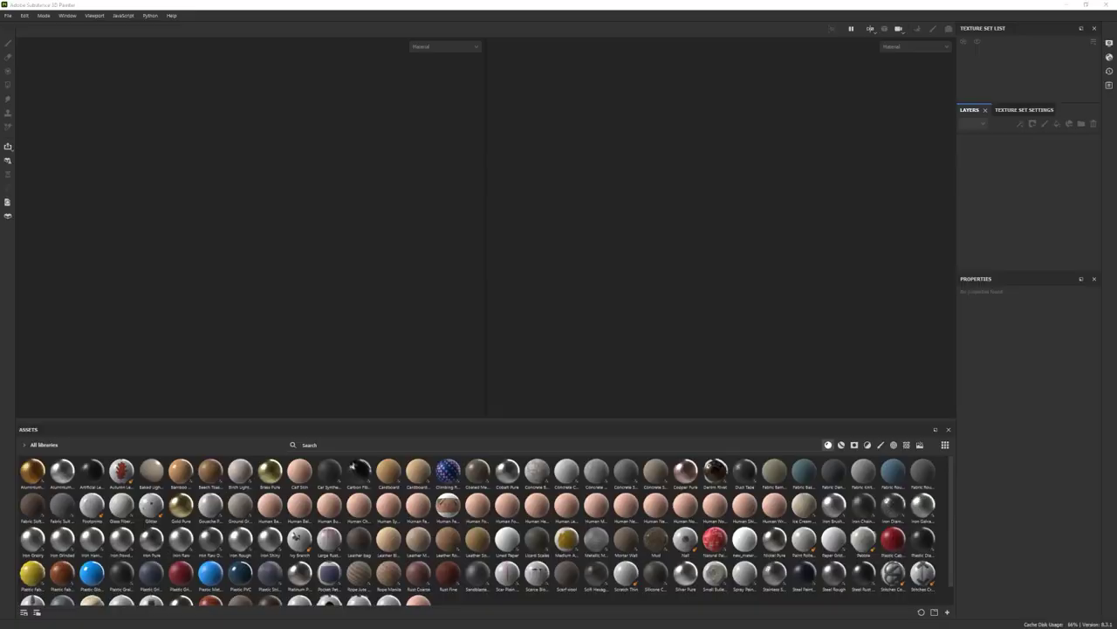
left_click(7, 15)
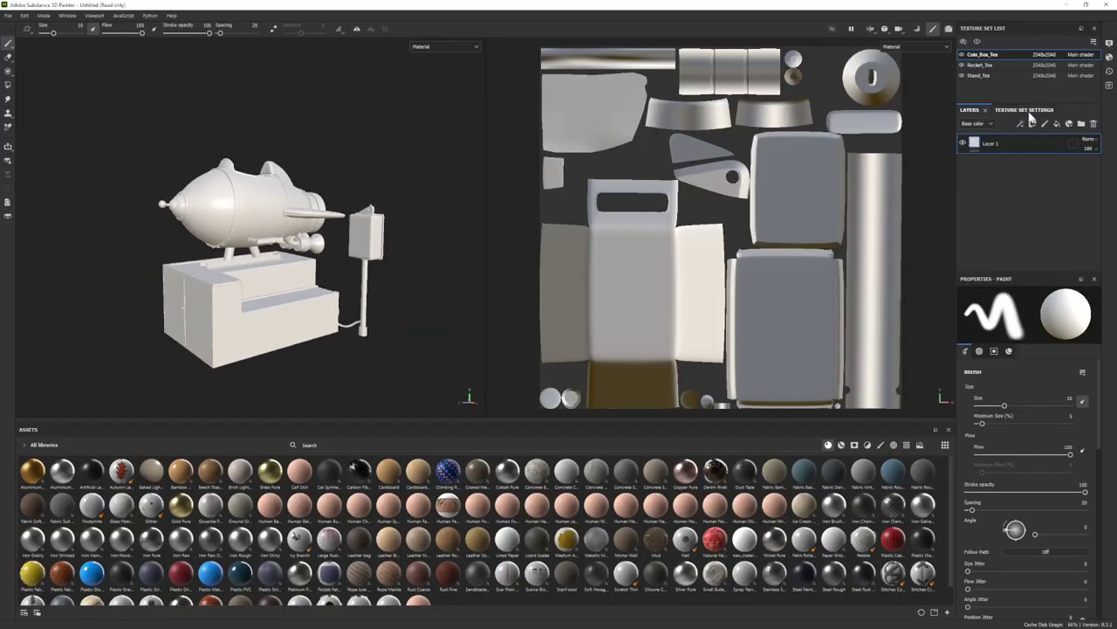
left_click(980, 65)
left_click(986, 75)
left_click(983, 65)
Bake the mesh maps at 4096 output size with the low poly mesh used as high poly, and return to painting mode.
left_click(43, 15)
left_click(65, 39)
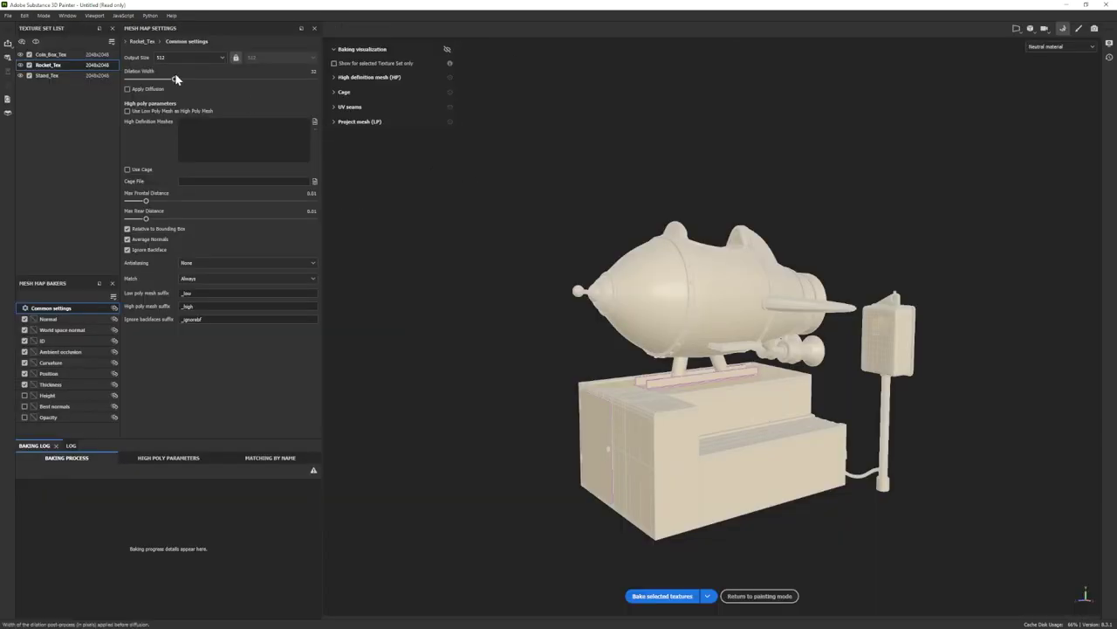
left_click(178, 57)
left_click(166, 129)
left_click(660, 595)
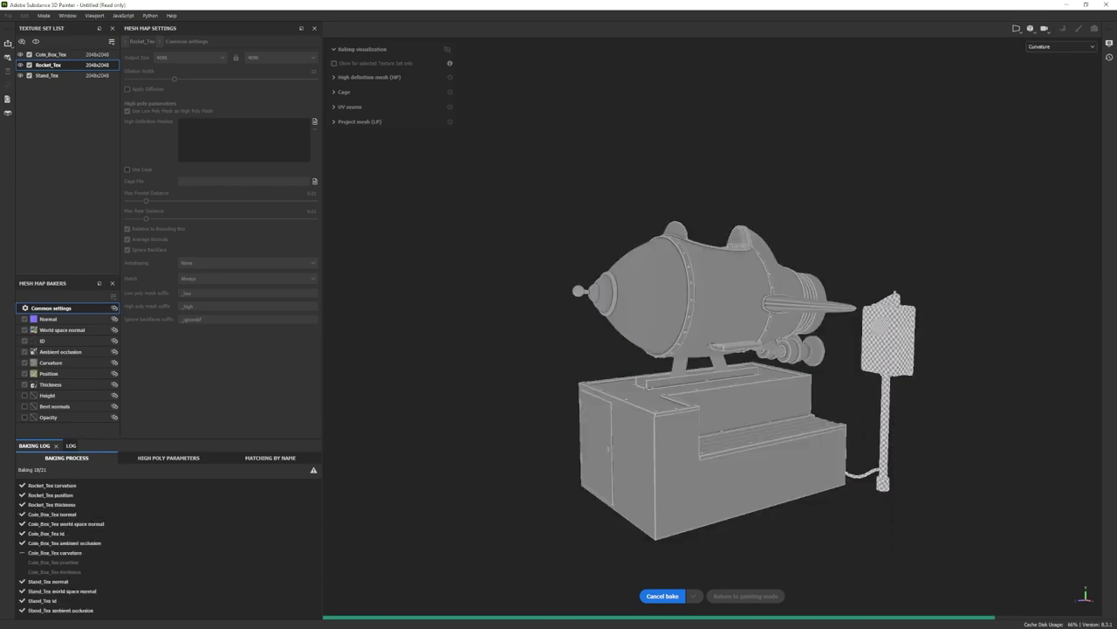
left_click(753, 594)
Isolate the Rocket_Tex texture set, frame the rocket and apply the Steel Painted Stained smart material to it.
scroll(303, 284, "up", 4)
mouse_move(303, 284)
left_mouse_down("alt")
mouse_move(244, 301)
mouse_move(295, 304)
left_mouse_up("alt")
left_click(977, 42)
key("f")
left_click(841, 445)
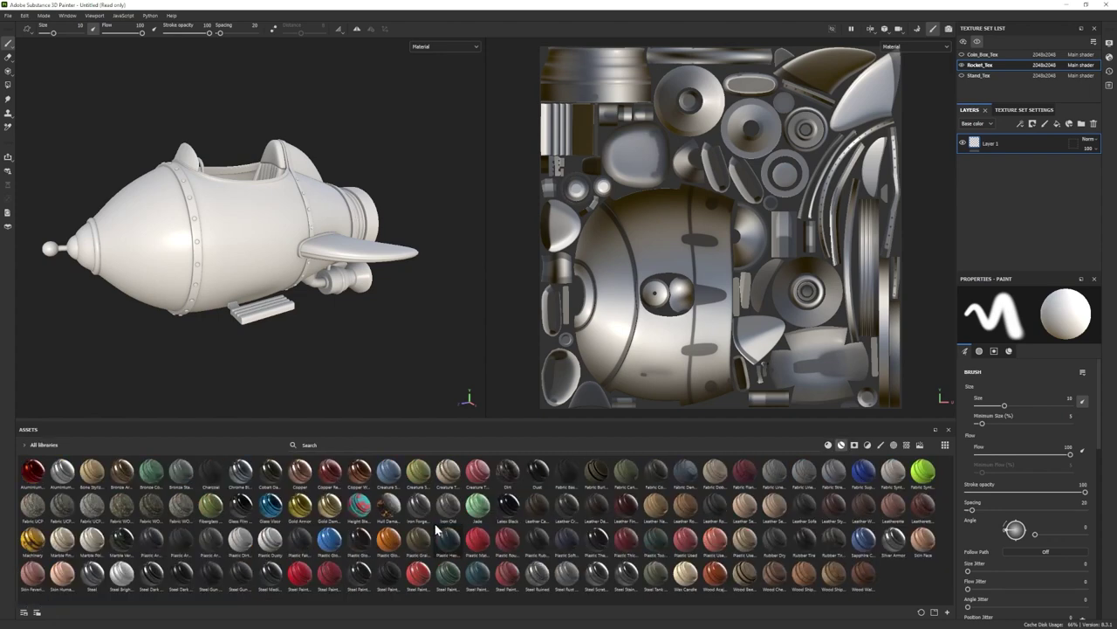
left_click_drag(478, 573, 1013, 157)
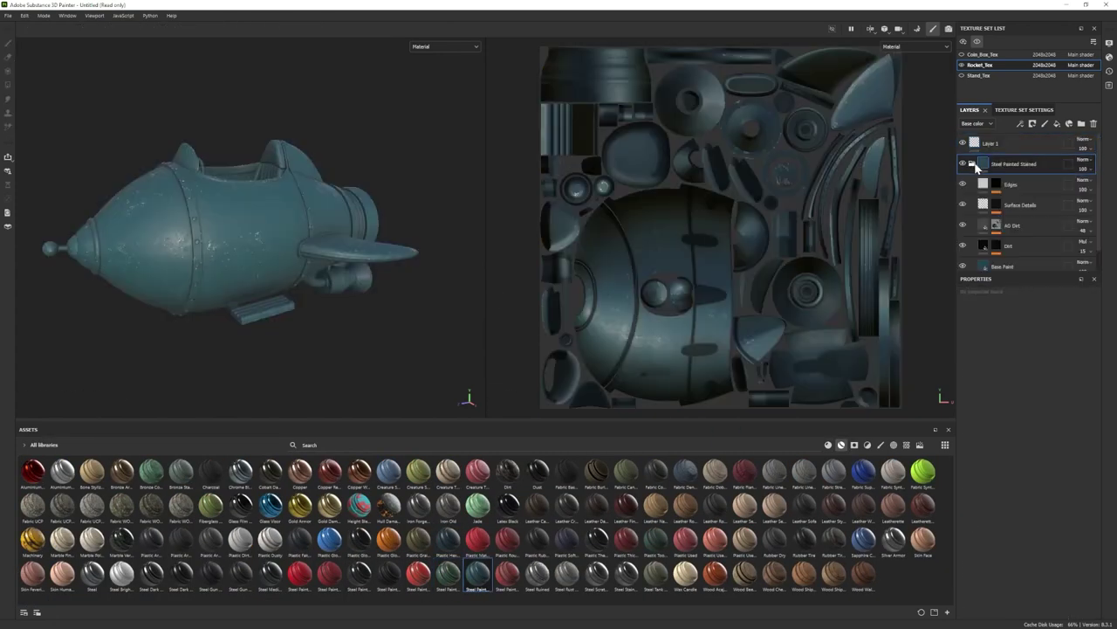
Change the base colour of the Steel Painted Stained folder's Base Paint layer to red.
left_click(1004, 267)
scroll(1022, 437, "down", 5)
left_click(1023, 444)
left_click_drag(1013, 505, 1013, 478)
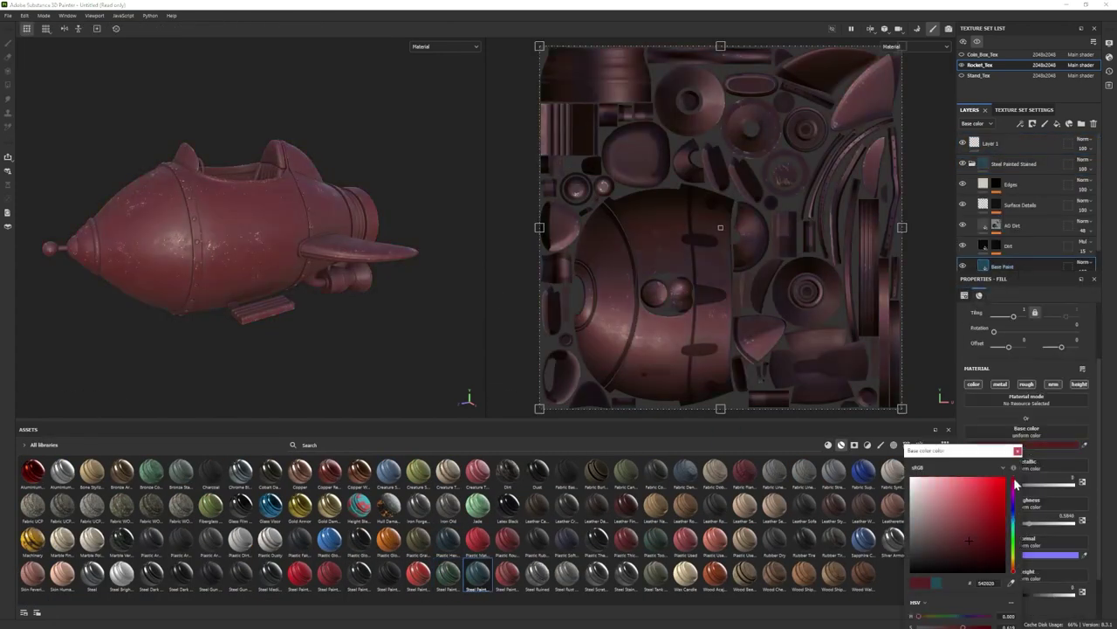
left_click(1001, 513)
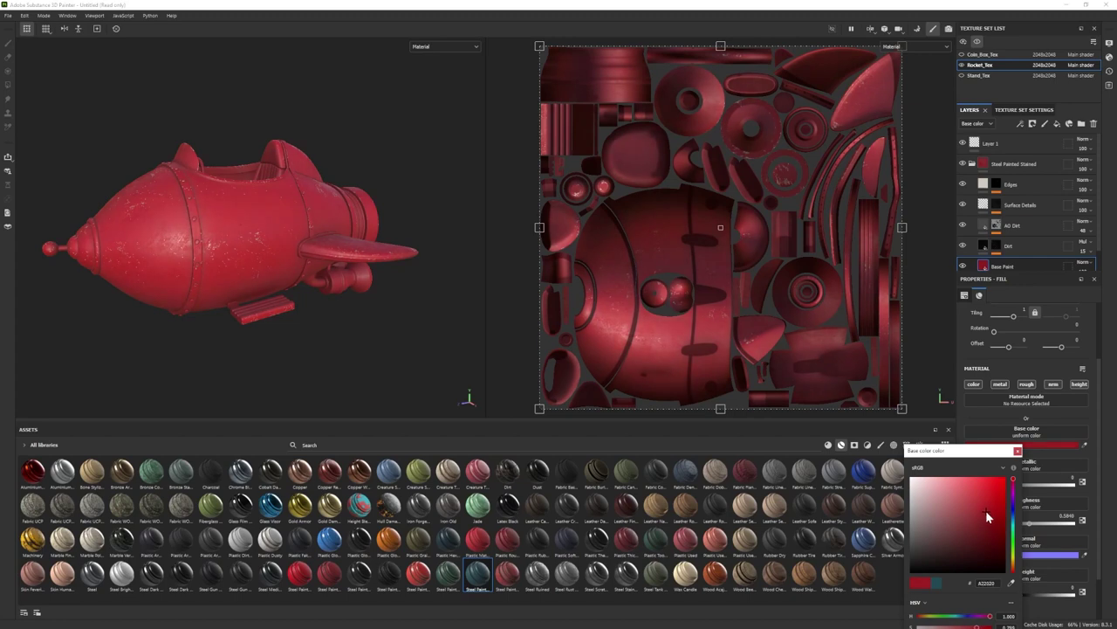
left_click(1018, 451)
Set the Base Paint layer's roughness to about 0.23 and bring up the Edges layer's fill settings.
left_click_drag(1029, 523, 997, 522)
left_click_drag(357, 326, 347, 295, "alt")
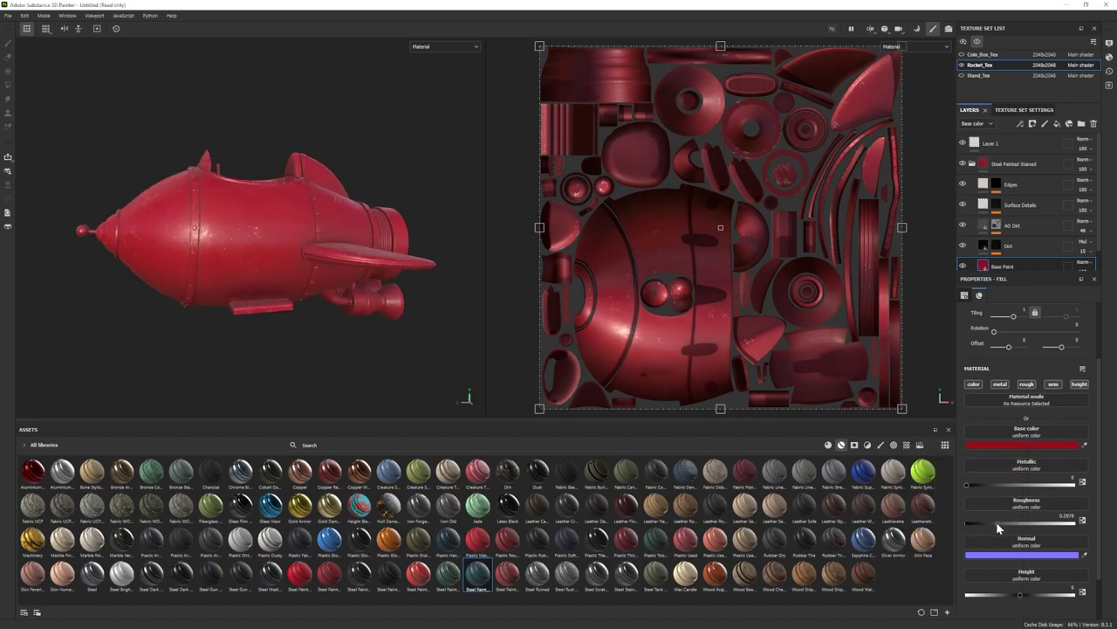
left_click_drag(996, 522, 990, 523)
left_click_drag(336, 262, 310, 262, "alt")
scroll(270, 270, "up", 4)
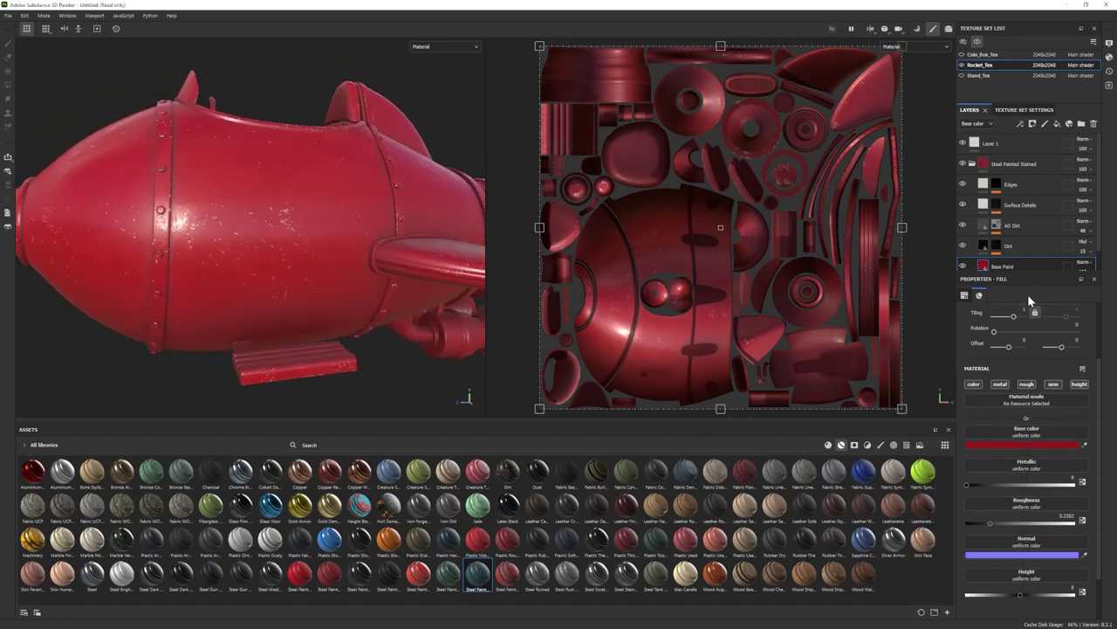
left_click(965, 185)
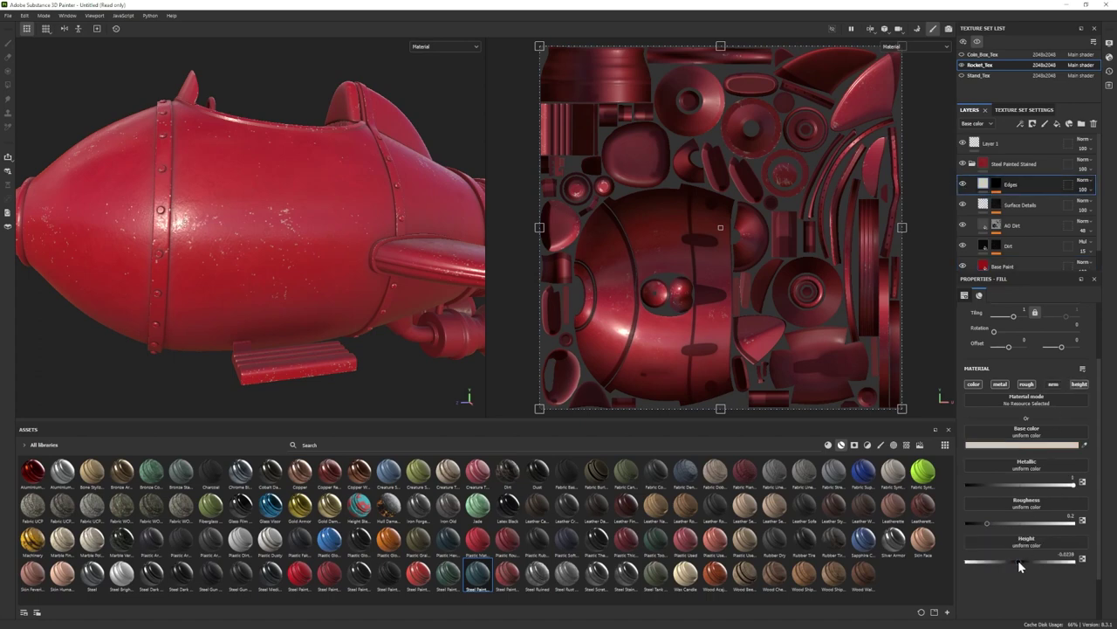
scroll(295, 292, "down", 8)
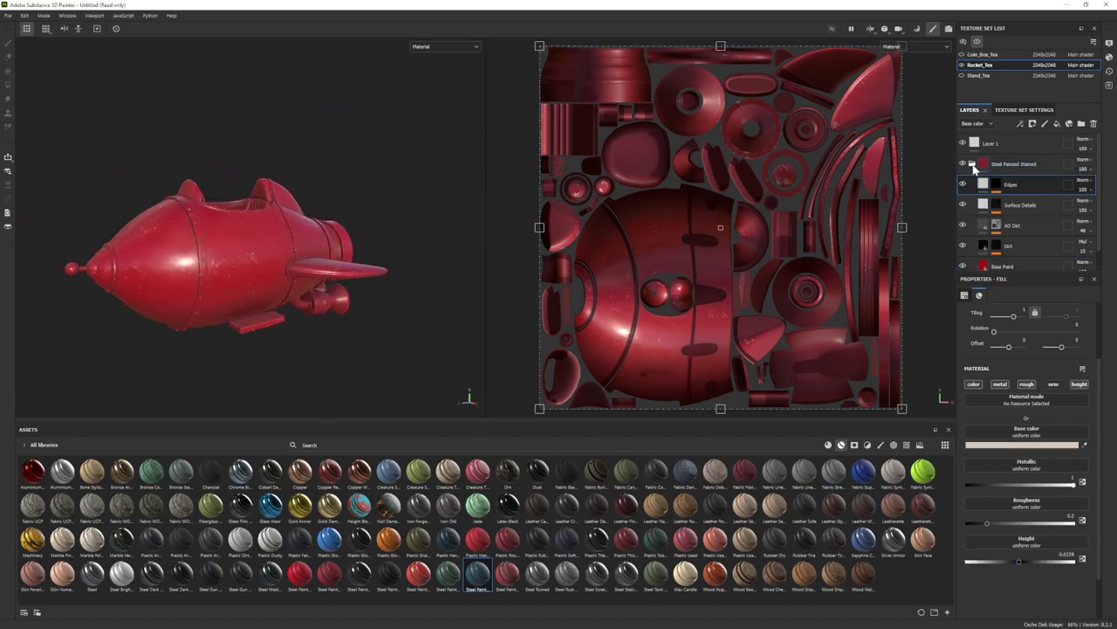
Add a black mask to the Steel Painted Stained folder and mesh-fill the rocket's hull into it with Polygon Fill.
left_click(972, 165)
right_click(1011, 165)
left_click(1039, 181)
key("4")
left_click(1019, 296)
left_click(270, 288)
left_click_drag(282, 307, 349, 324, "alt")
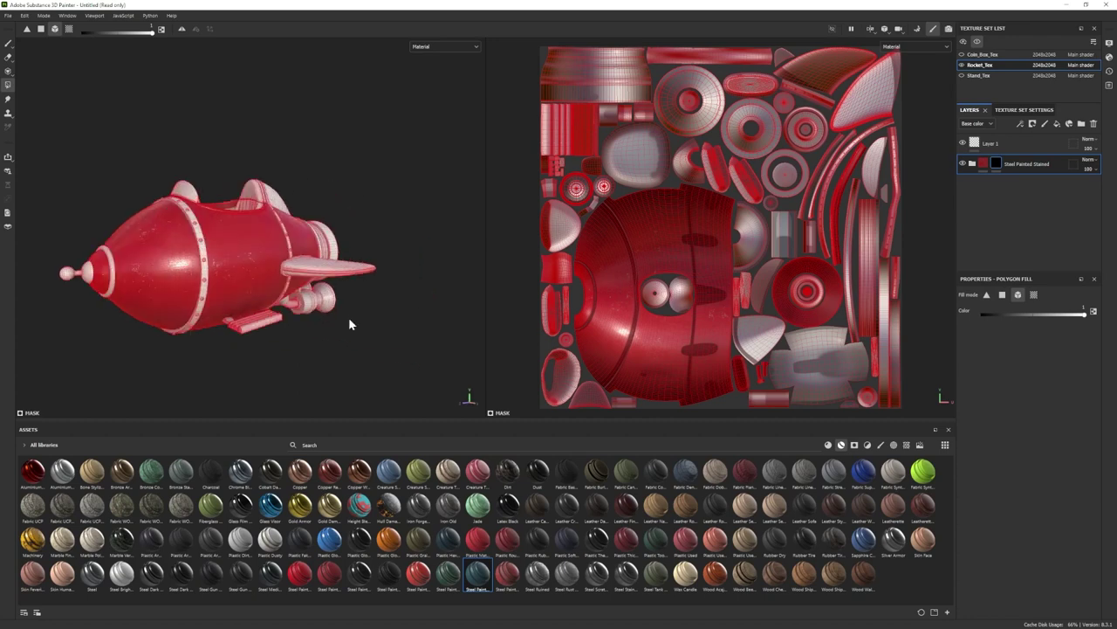
Fill the side wing, footstep and rear thrusters into the Steel Painted Stained mask.
left_click(307, 269)
left_click_drag(307, 272, 312, 301, "alt")
scroll(312, 301, "up", 2)
left_click(276, 266)
left_click(244, 268)
left_click_drag(174, 304, 168, 229, "alt")
scroll(295, 315, "up", 3)
left_click(309, 277)
middle_click_drag(309, 278, 248, 288, "alt")
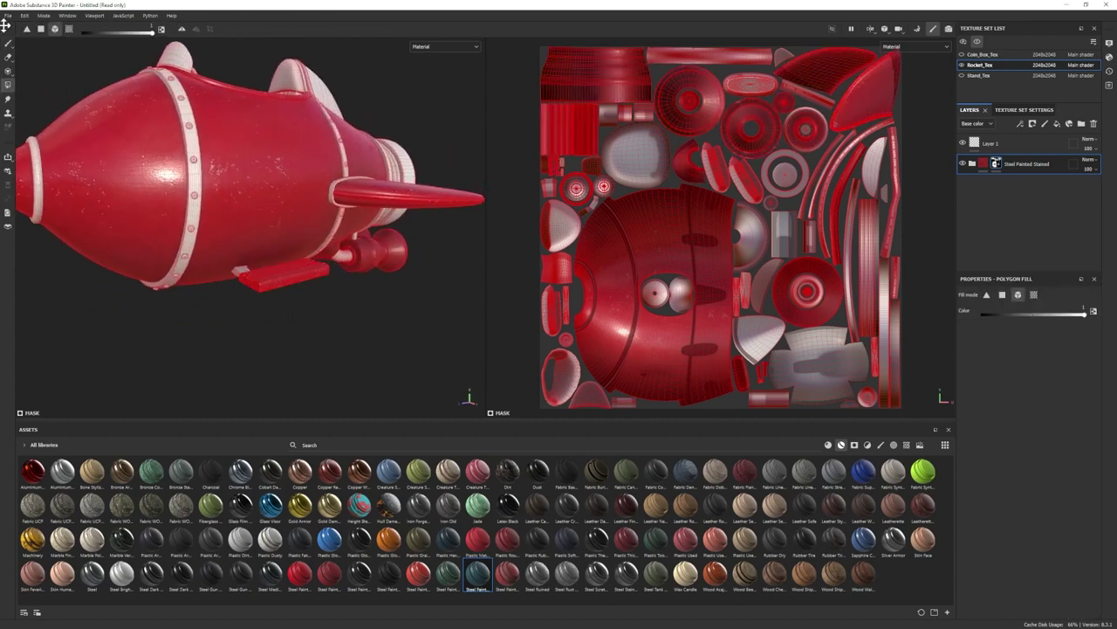
Add another rocket part to the red paint mask and check the paint coverage from several angles.
left_click(8, 43)
scroll(233, 166, "down", 3)
mouse_move(234, 166)
left_mouse_down("alt")
mouse_move(235, 294)
mouse_move(112, 237)
mouse_move(108, 268)
left_mouse_up("alt")
left_click(8, 84)
left_click(261, 168)
left_click(8, 43)
right_click_drag(109, 268, 157, 262, "alt")
left_click(8, 84)
left_click(8, 43)
right_click_drag(262, 253, 219, 262, "alt")
mouse_move(218, 262)
left_mouse_down("alt")
mouse_move(381, 288)
mouse_move(375, 249)
left_mouse_up("alt")
mouse_move(262, 262)
right_mouse_down("alt")
mouse_move(246, 301)
mouse_move(210, 269)
right_mouse_up("alt")
left_click_drag(210, 269, 214, 284, "alt")
Set the Base Paint layer's base colour to deep red 971111 and collapse the Steel Painted Stained folder.
left_click(973, 164)
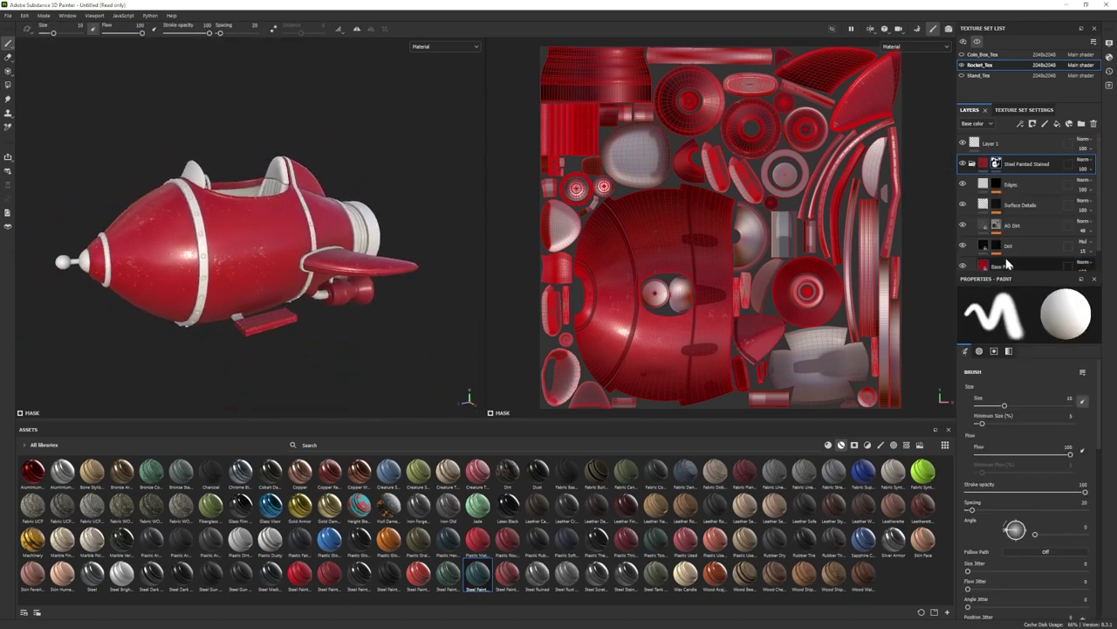
left_click(1007, 263)
left_click(1025, 445)
left_click(1018, 455)
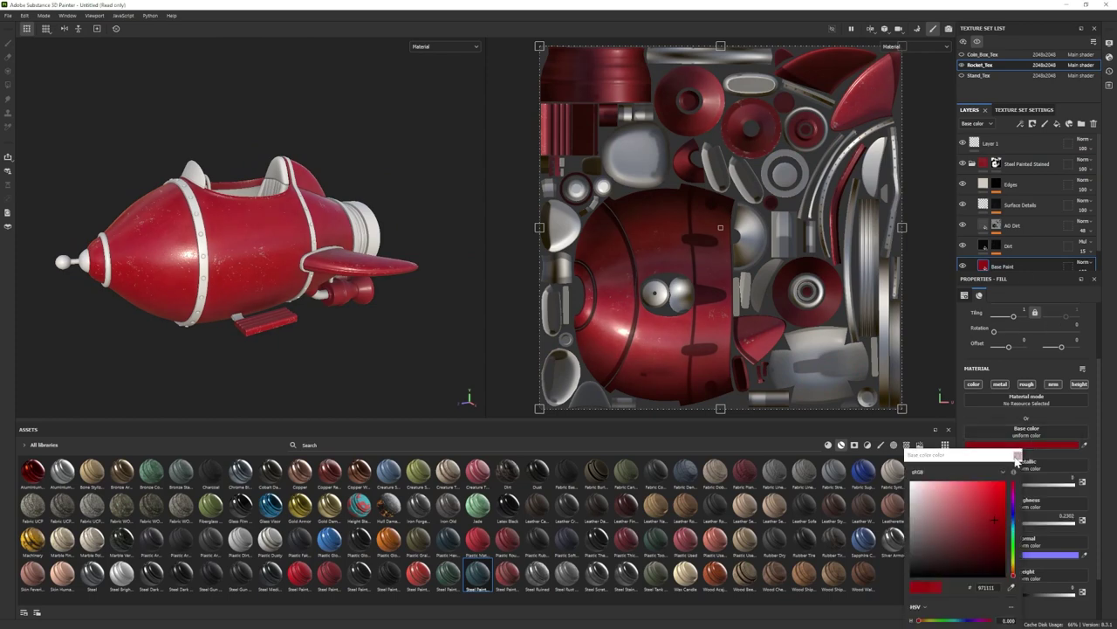
left_click(972, 164)
Duplicate the Steel Painted Stained folder, blacken the copy's mask and set Polygon Fill to UV chunk mode.
left_click_drag(626, 541, 1008, 210)
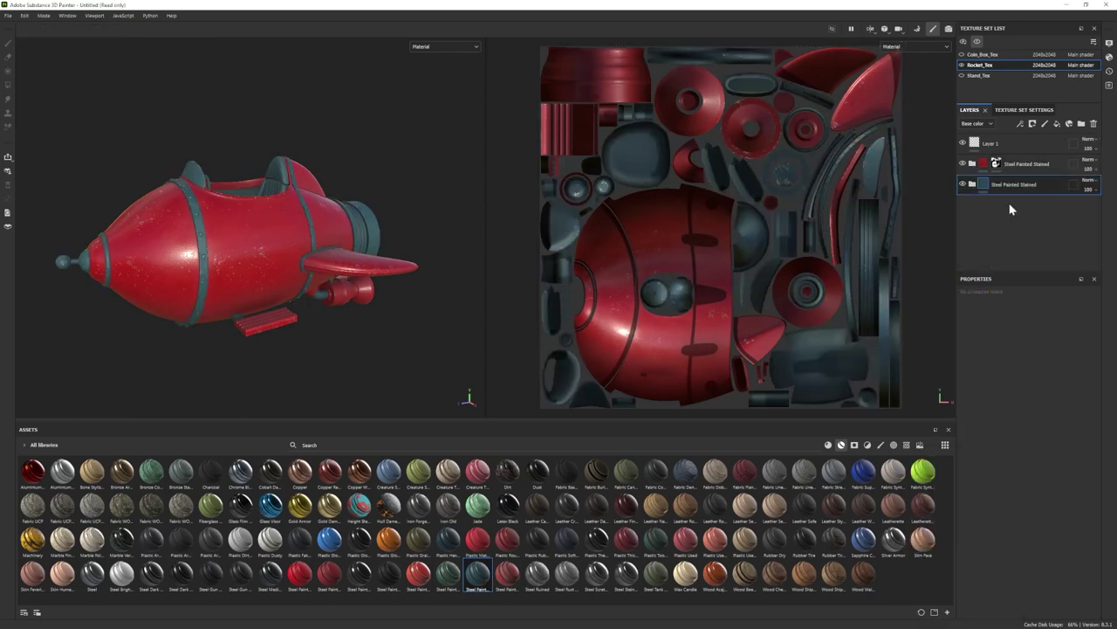
key("Delete")
key("ctrl+d")
mouse_move(1023, 166)
left_mouse_down()
mouse_move(1016, 190)
mouse_move(1017, 160)
left_mouse_up()
key("4")
left_click(349, 234)
key("x")
left_click(1033, 295)
Change the base colour of the duplicated folder's Base Paint layer to blue.
left_click(973, 164)
left_click(1002, 265)
left_click(1027, 445)
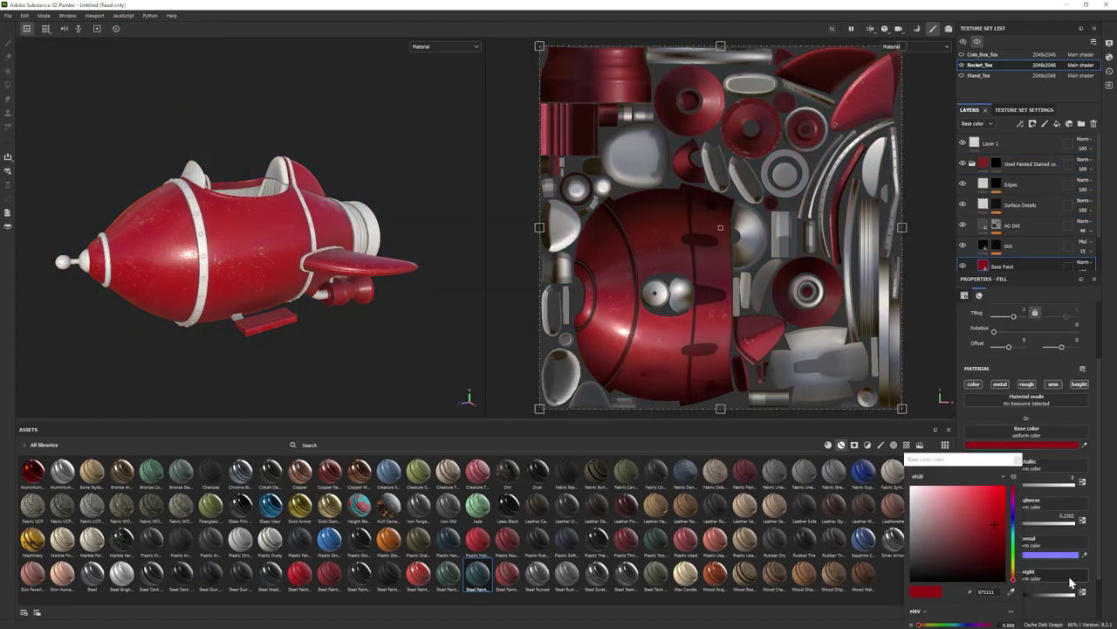
left_click_drag(1013, 530, 1012, 529)
left_click(983, 515)
left_click(1019, 459)
Fill the UV shell of the hull's front section into the blue folder's mask and inspect the rocket.
left_click(997, 166)
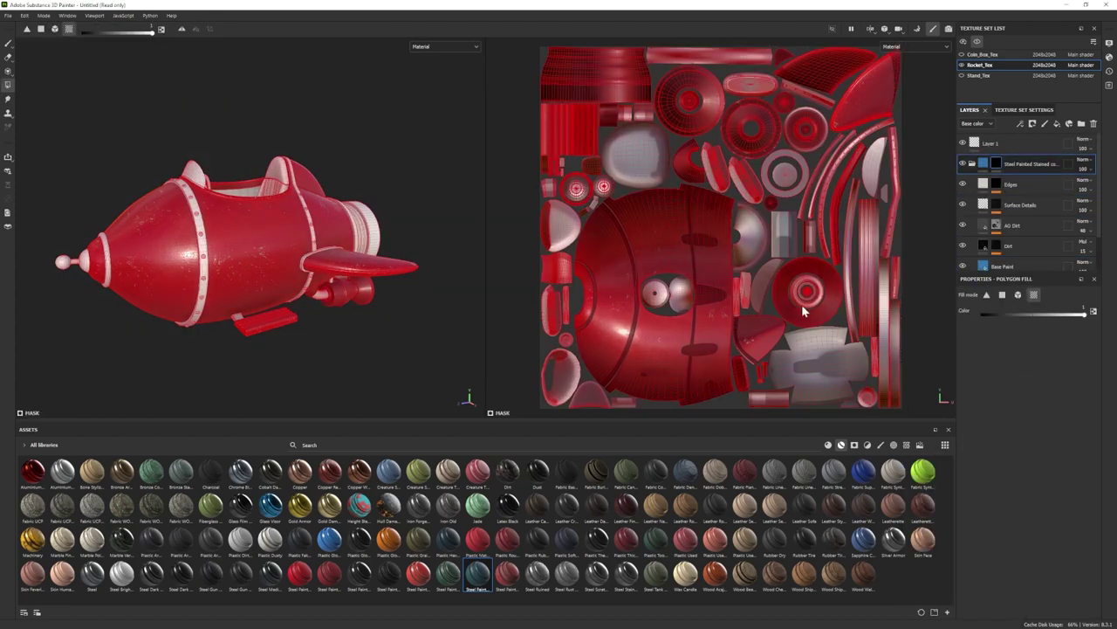
left_click(607, 295)
right_click_drag(279, 270, 295, 383, "alt")
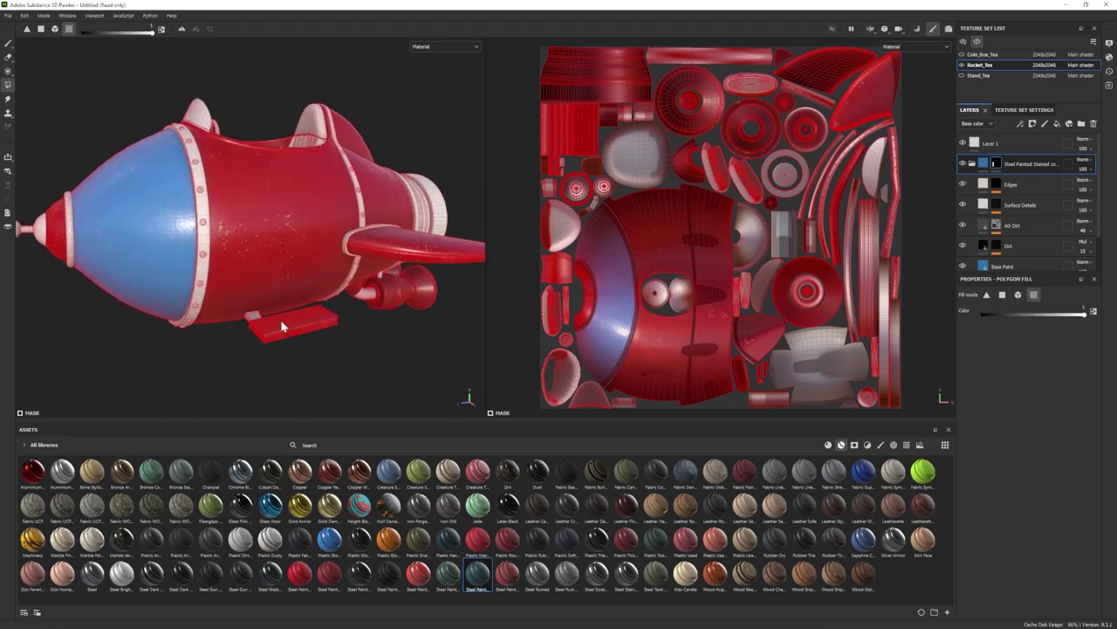
left_click_drag(276, 321, 284, 277, "alt")
left_click_drag(193, 259, 192, 223, "alt")
left_click_drag(66, 259, 292, 217, "alt")
Darken the blue Base Paint's base colour to 0C548F.
left_click(991, 265)
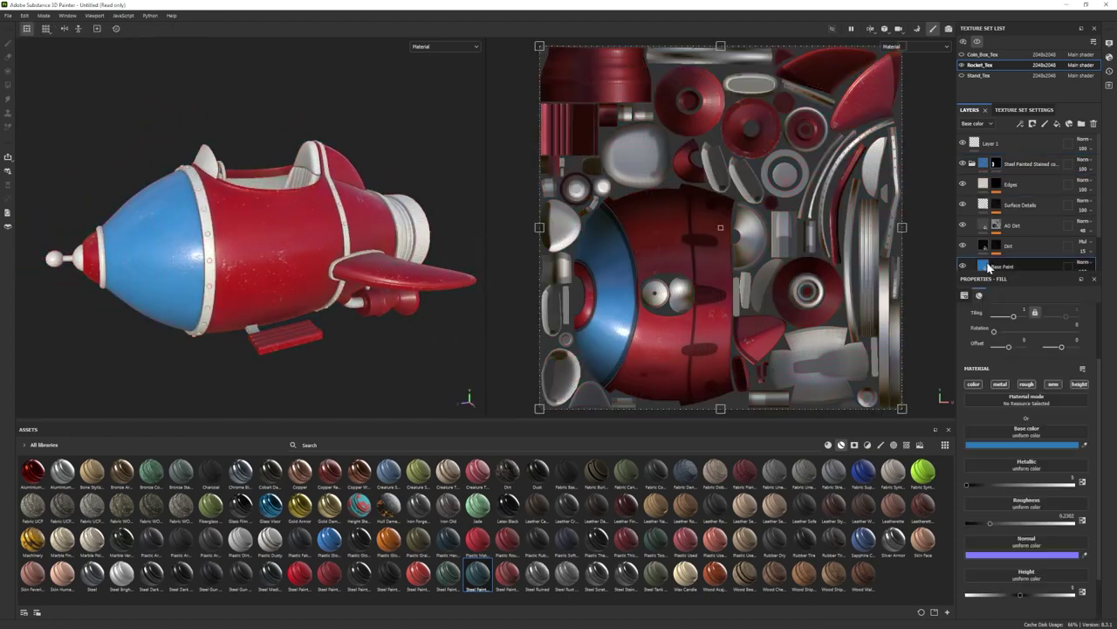
left_click(992, 445)
left_click(998, 531)
left_click_drag(998, 530, 998, 531)
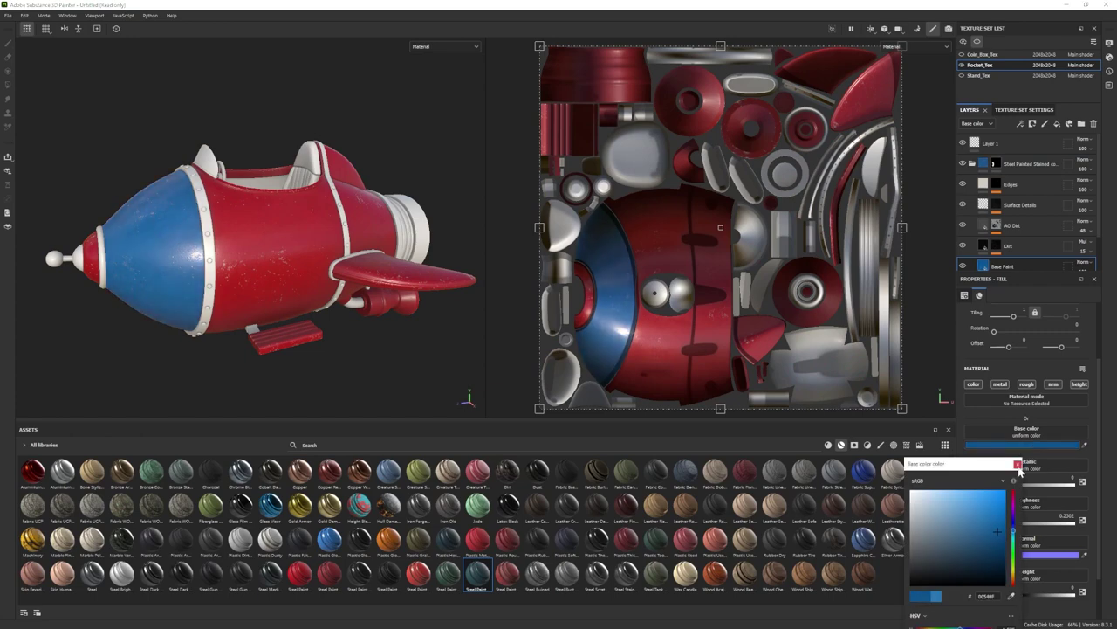
left_click(1018, 465)
left_click_drag(234, 246, 283, 259, "alt")
Apply the Bronze Armor smart material above the painted folders and hide its Dirt layer.
left_click(972, 163)
left_click_drag(122, 471, 1009, 159)
left_click(973, 164)
scroll(1004, 209, "down", 3)
left_click(1009, 229)
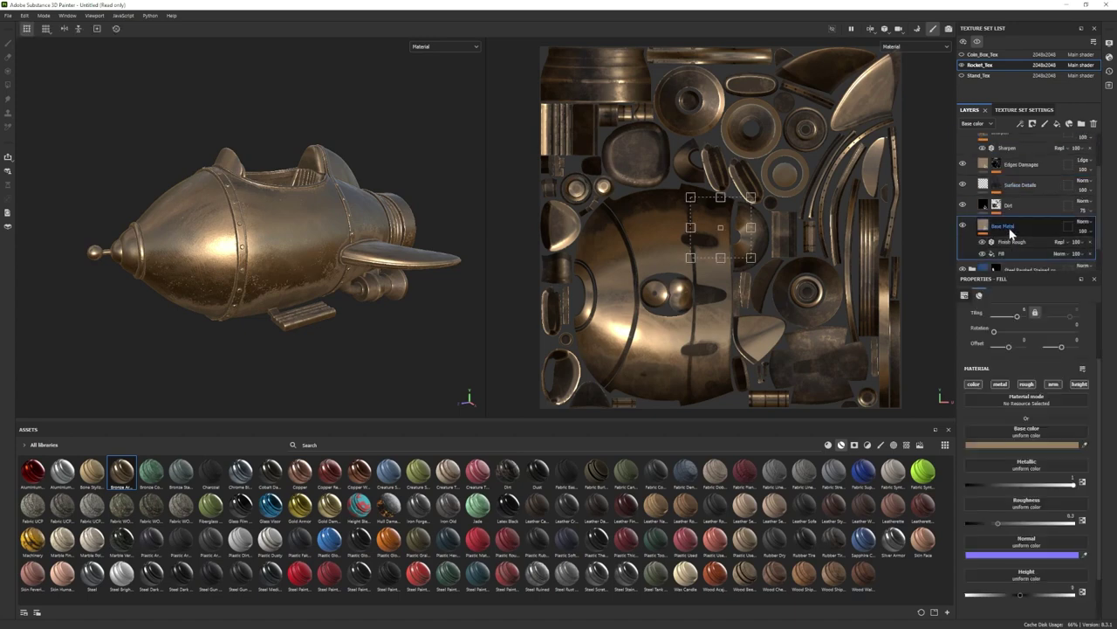
left_click(1013, 445)
left_click(963, 204)
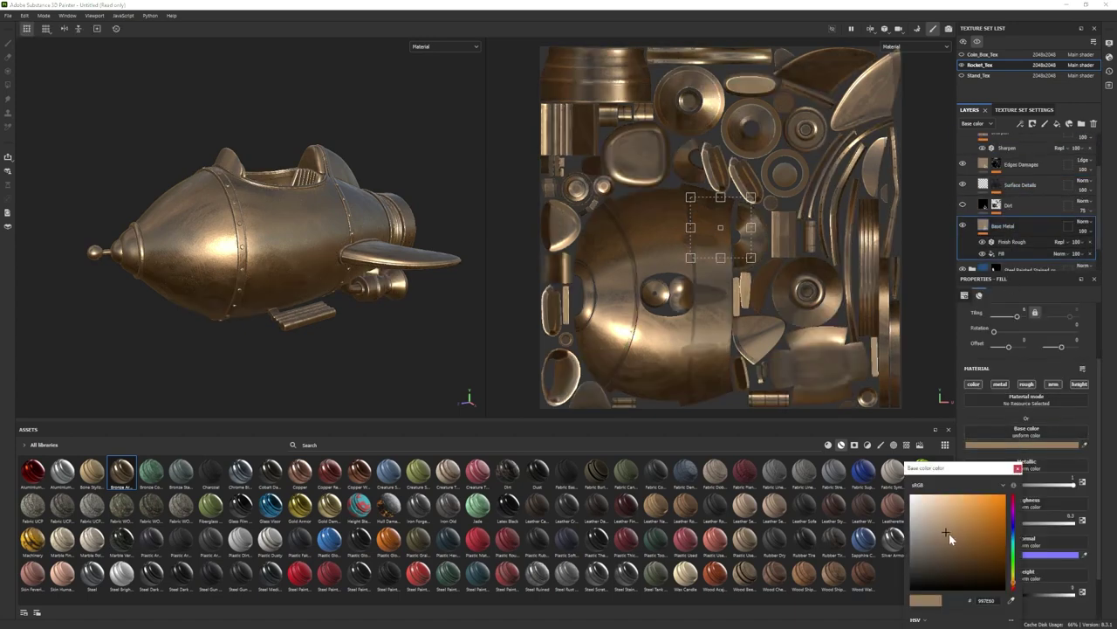
left_click(1017, 468)
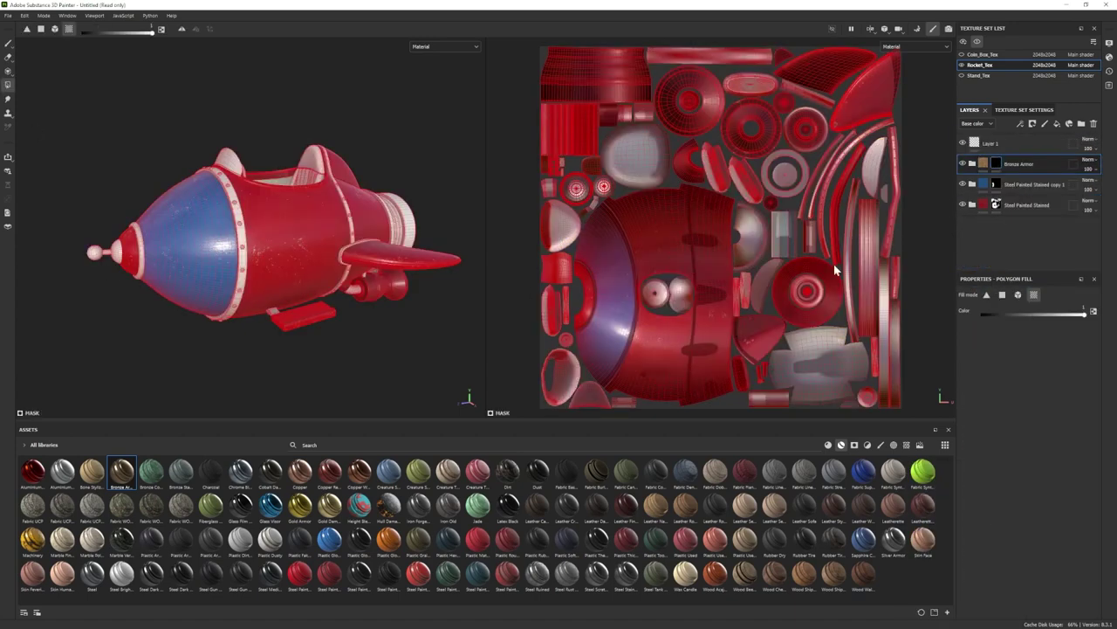
Restrict Bronze Armor with a black mask and fill in the cockpit rim and the hull's two riveted rings.
left_click(287, 185)
left_click_drag(287, 186, 271, 194, "alt")
left_click(1018, 296)
left_click(241, 241)
left_click(354, 225)
left_click_drag(375, 231, 340, 236, "alt")
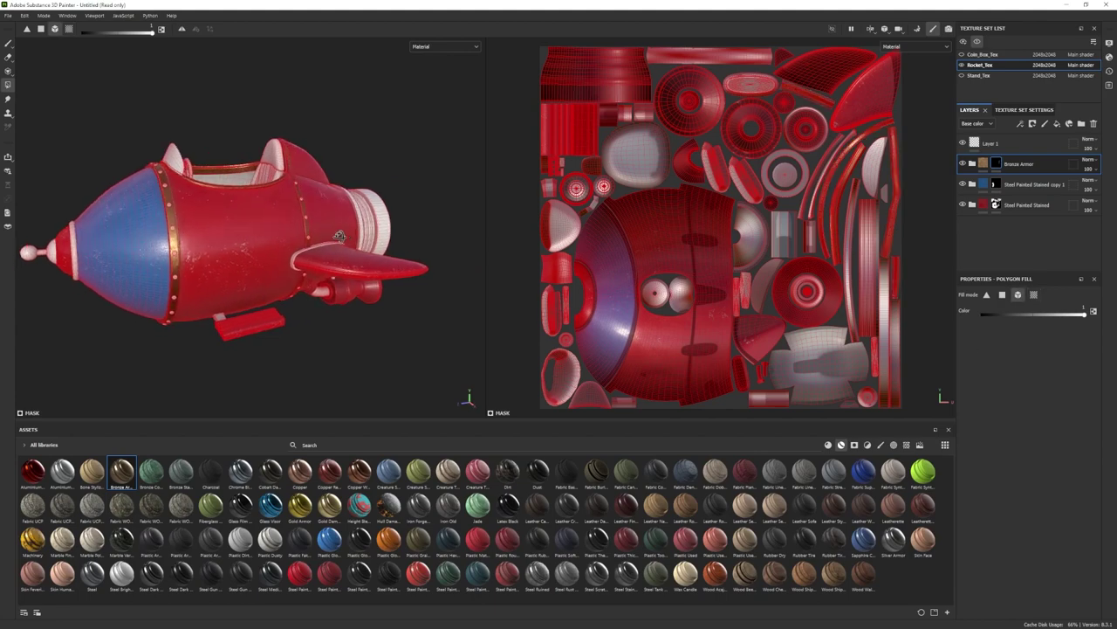
Add the rear exhaust ring and the nose antenna to the Bronze Armor mask.
left_click(381, 221)
right_click_drag(382, 223, 336, 234, "alt")
left_click_drag(288, 254, 362, 259, "alt")
left_click(256, 270)
left_click(272, 270)
middle_click_drag(306, 279, 214, 270, "alt")
right_click_drag(288, 332, 387, 378, "alt")
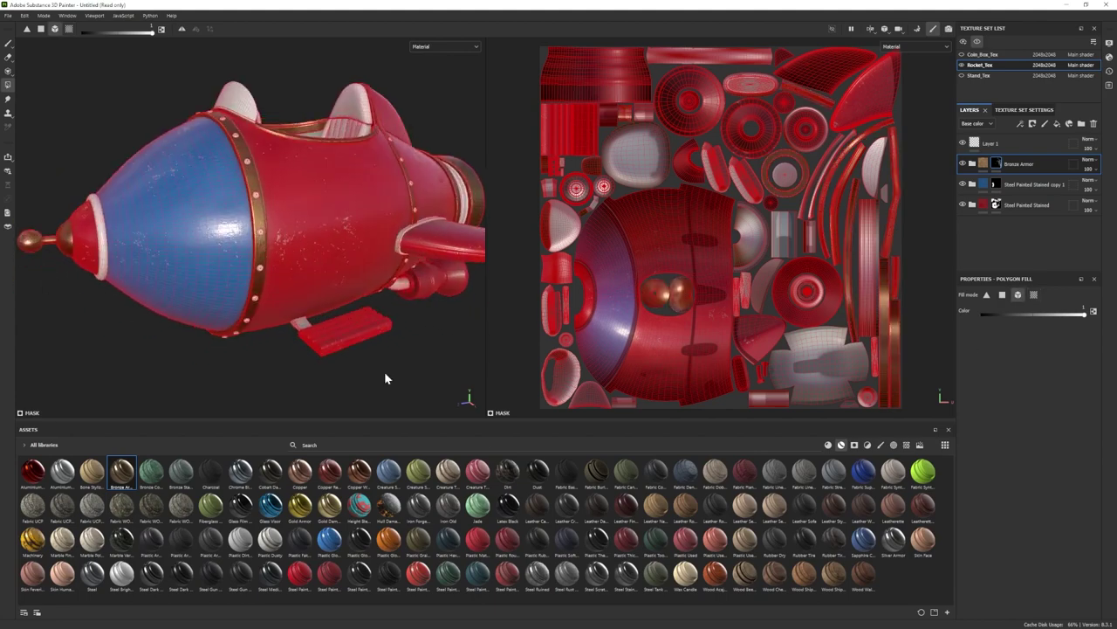
Fill the footstep's bracket into the red Steel Painted Stained mask.
left_click(296, 324)
mouse_move(296, 326)
left_mouse_down("alt")
mouse_move(358, 284)
mouse_move(297, 327)
left_mouse_up("alt")
left_click(8, 44)
left_click_drag(149, 376, 166, 367, "alt")
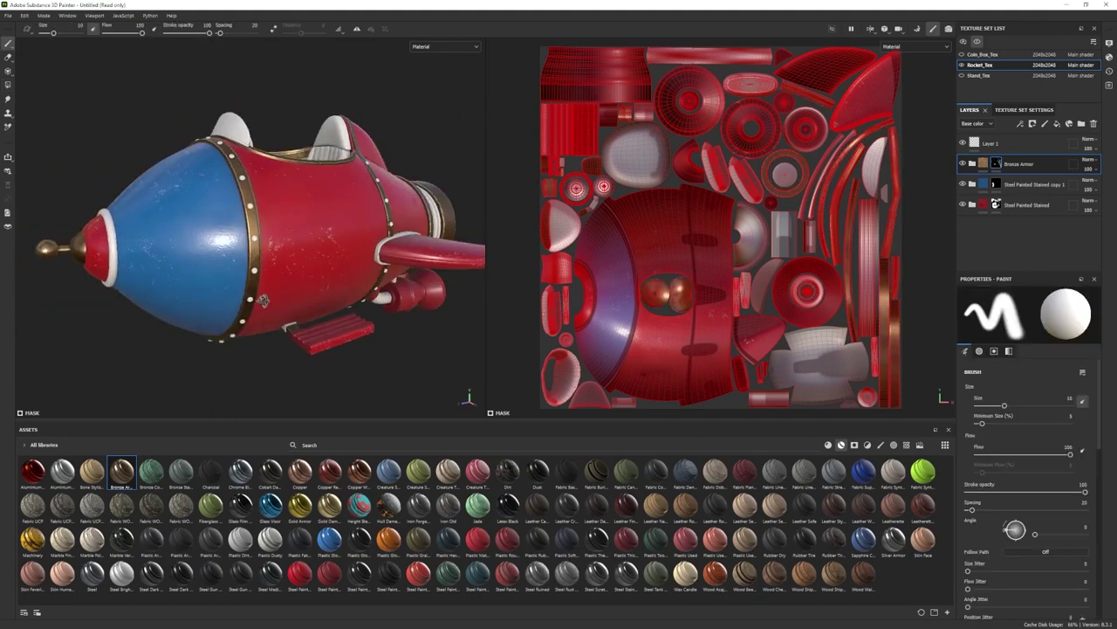
right_click_drag(166, 367, 214, 375, "alt")
left_click(996, 204)
left_click(8, 71)
left_click(278, 305)
left_click(8, 44)
right_click_drag(262, 297, 206, 284, "alt")
mouse_move(205, 283)
left_mouse_down("alt")
mouse_move(221, 315)
mouse_move(264, 317)
left_mouse_up("alt")
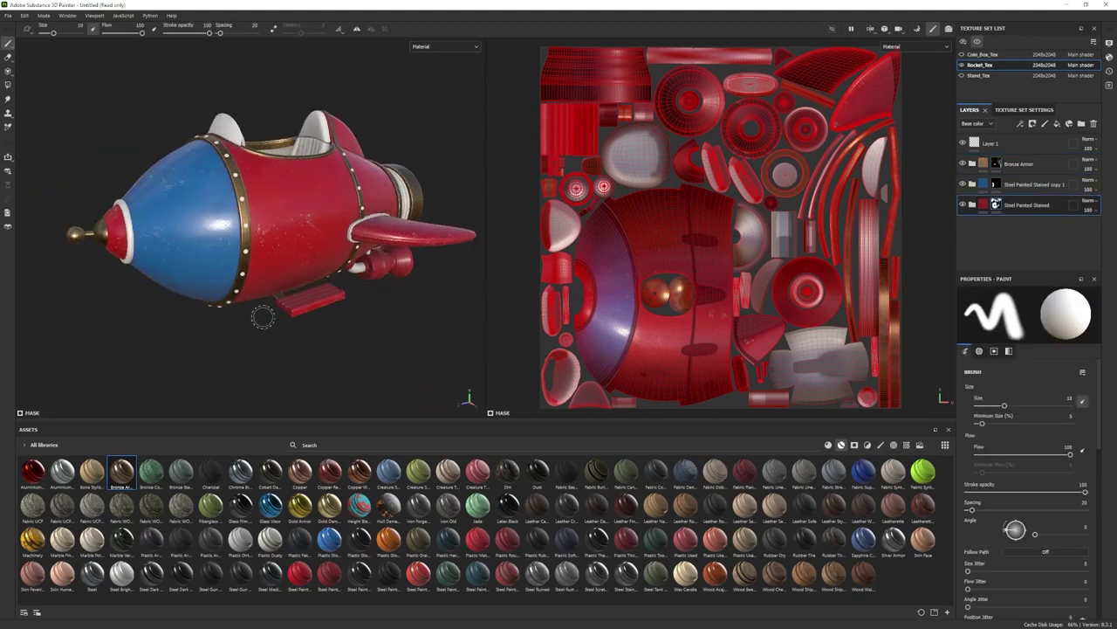
Return to the Bronze Armor mask and fill another small trim piece into it.
right_click_drag(248, 282, 301, 298, "alt")
left_click(996, 163)
right_click_drag(301, 174, 375, 184, "alt")
middle_click_drag(401, 157, 376, 201, "alt")
left_click(8, 72)
left_click(227, 211)
left_click(8, 44)
right_click_drag(296, 279, 210, 262, "alt")
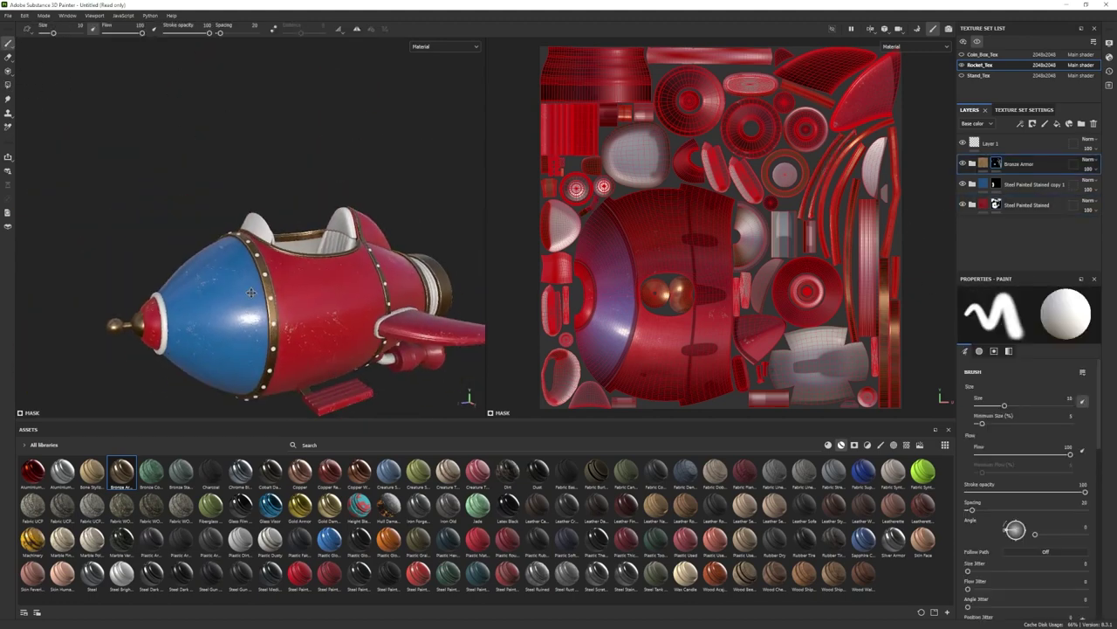
Fill the cockpit's interior into the red Steel Painted Stained mask.
left_click(996, 204)
left_click(8, 86)
left_click(305, 245)
mouse_move(341, 227)
left_mouse_down("alt")
mouse_move(262, 270)
mouse_move(357, 275)
left_mouse_up("alt")
left_click(8, 43)
Fill a further trim piece and the ring behind the nose tip into the Bronze Armor mask.
left_click(996, 164)
right_click_drag(262, 280, 323, 288, "alt")
left_click(7, 85)
left_click(332, 249)
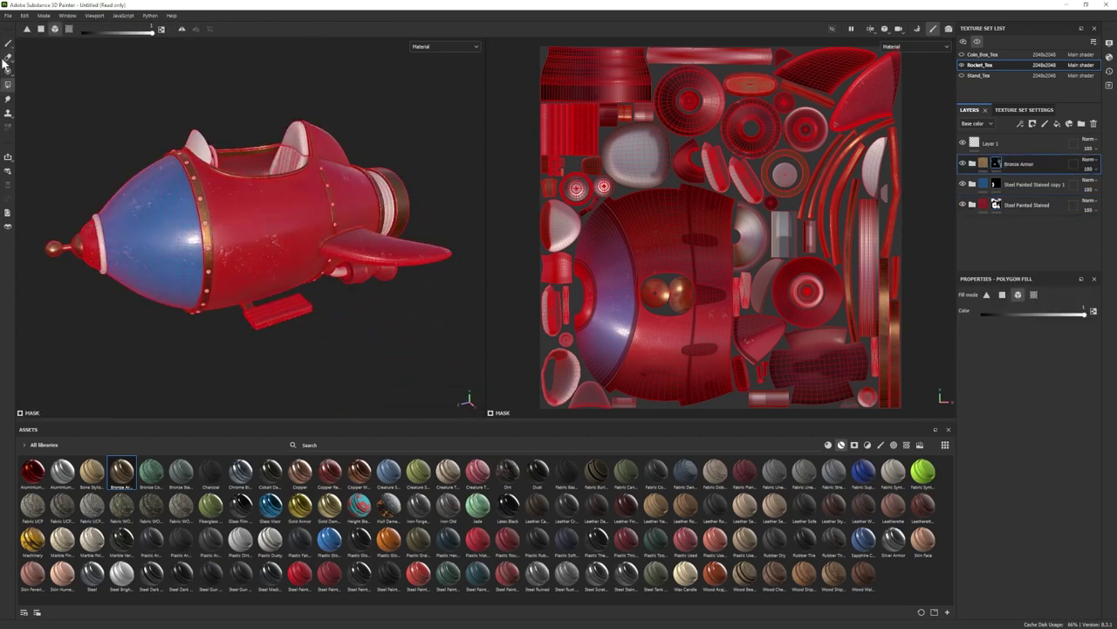
left_click(8, 43)
mouse_move(271, 296)
left_mouse_down("alt")
mouse_move(434, 298)
mouse_move(275, 300)
mouse_move(262, 262)
left_mouse_up("alt")
left_click(8, 86)
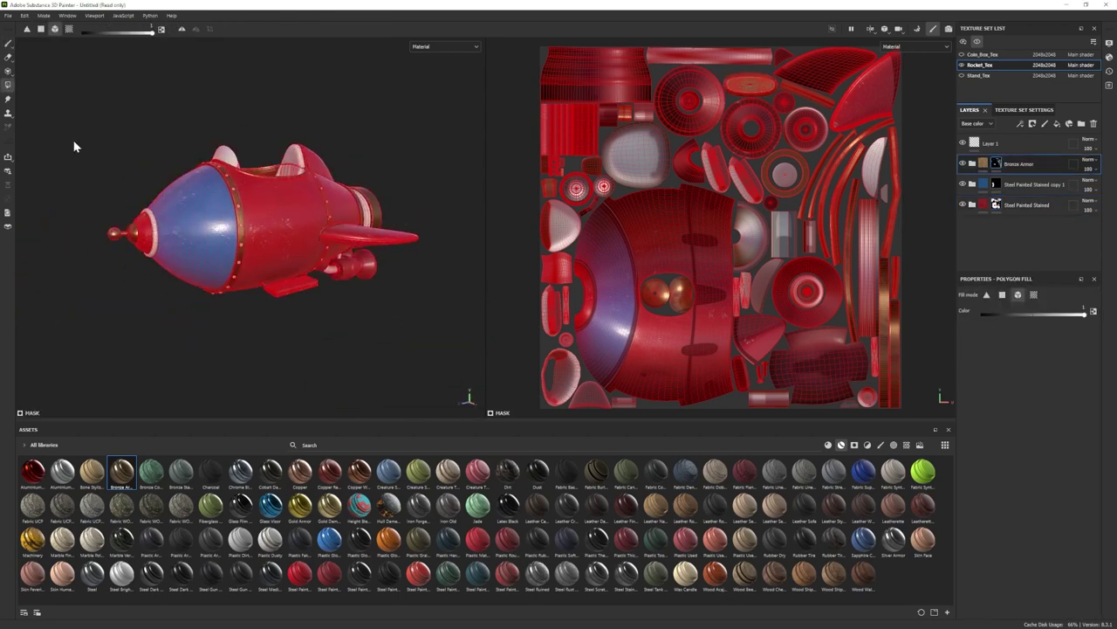
left_click(155, 229)
key("1")
left_click_drag(180, 260, 182, 225, "alt")
right_click_drag(181, 225, 349, 260, "alt")
Hide the Edges Damages layer inside the Bronze Armor folder and review the bronze trim.
left_click(973, 163)
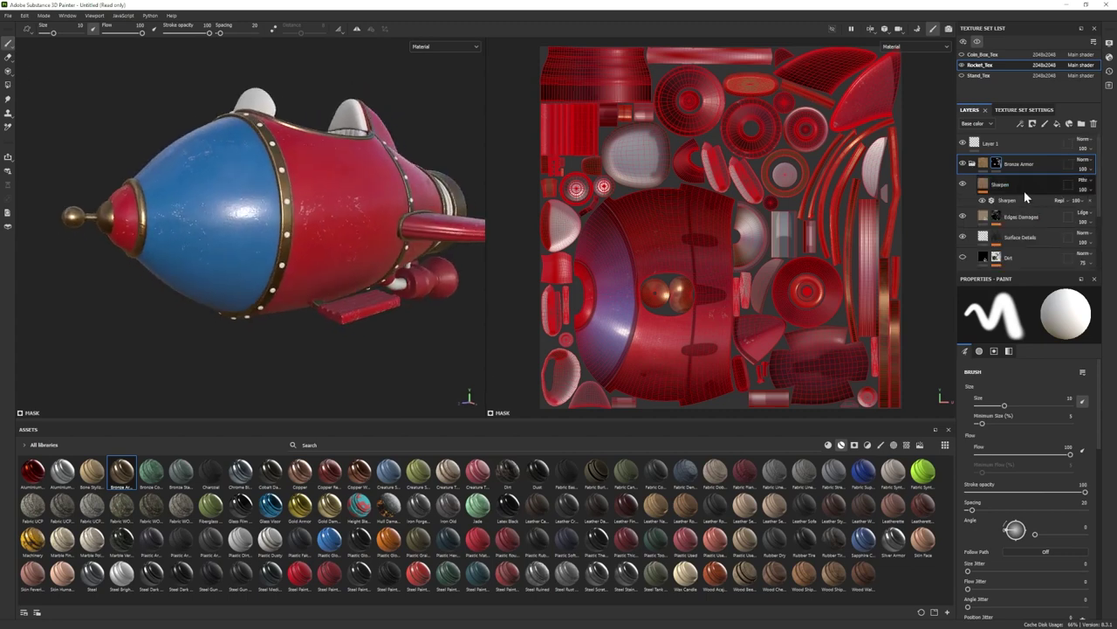
scroll(978, 243, "down", 2)
scroll(983, 255, "up", 1)
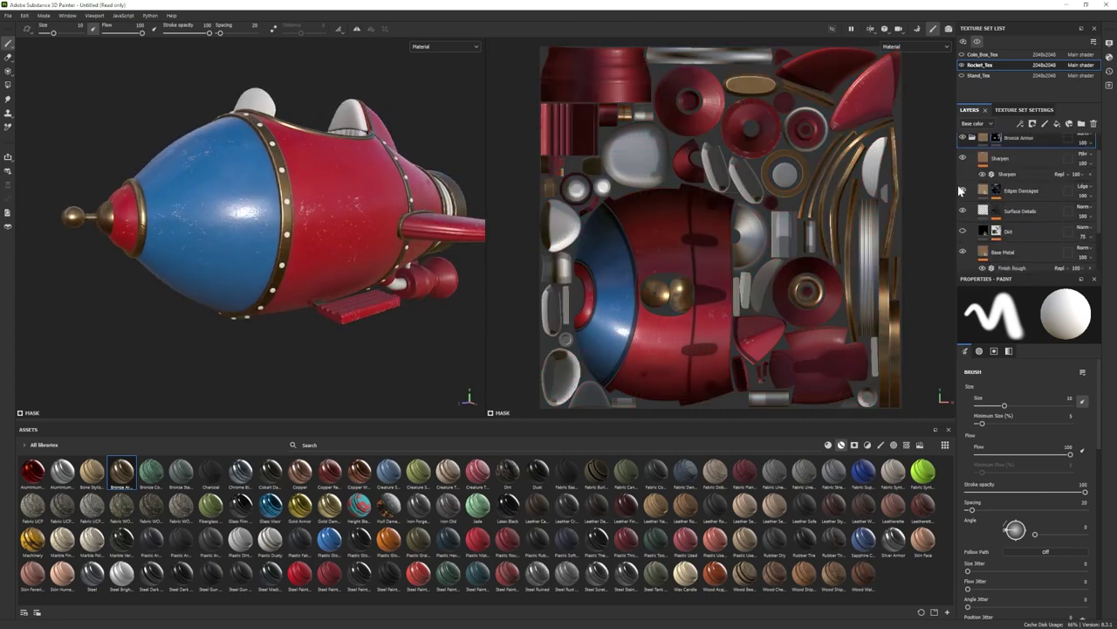
left_click(962, 189)
right_click_drag(238, 333, 157, 315, "alt")
left_click_drag(157, 314, 164, 345, "alt")
Make the base color of the Bronze Armor's Base Metal layer slightly brighter and more saturated.
scroll(1003, 232, "down", 1)
left_click(1004, 227)
left_click(993, 445)
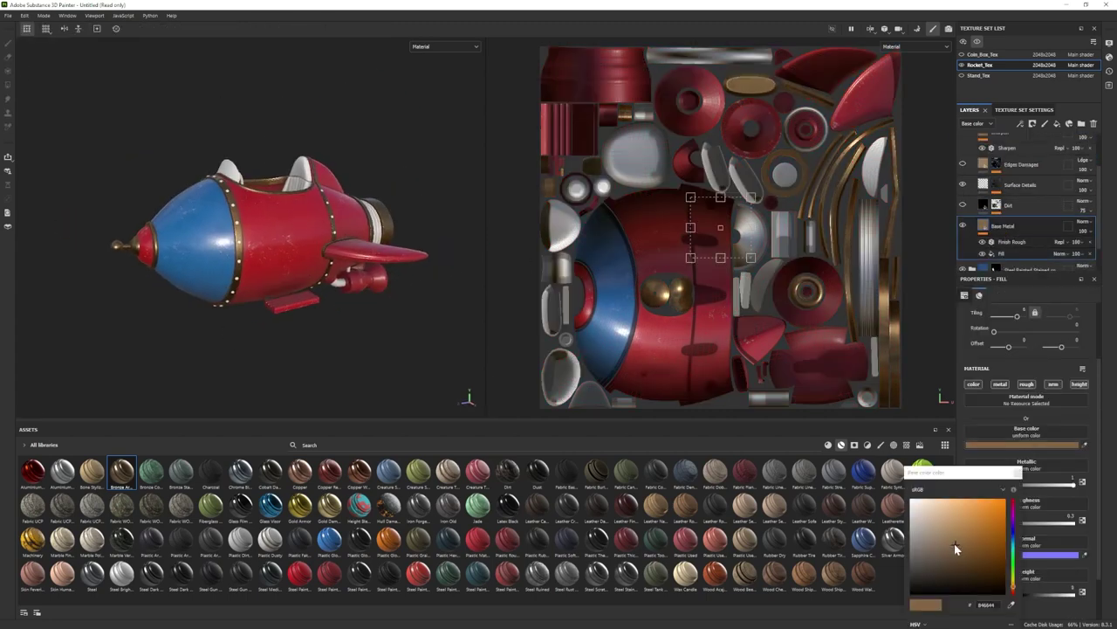
left_click_drag(956, 543, 960, 541)
right_click_drag(250, 295, 276, 301, "alt")
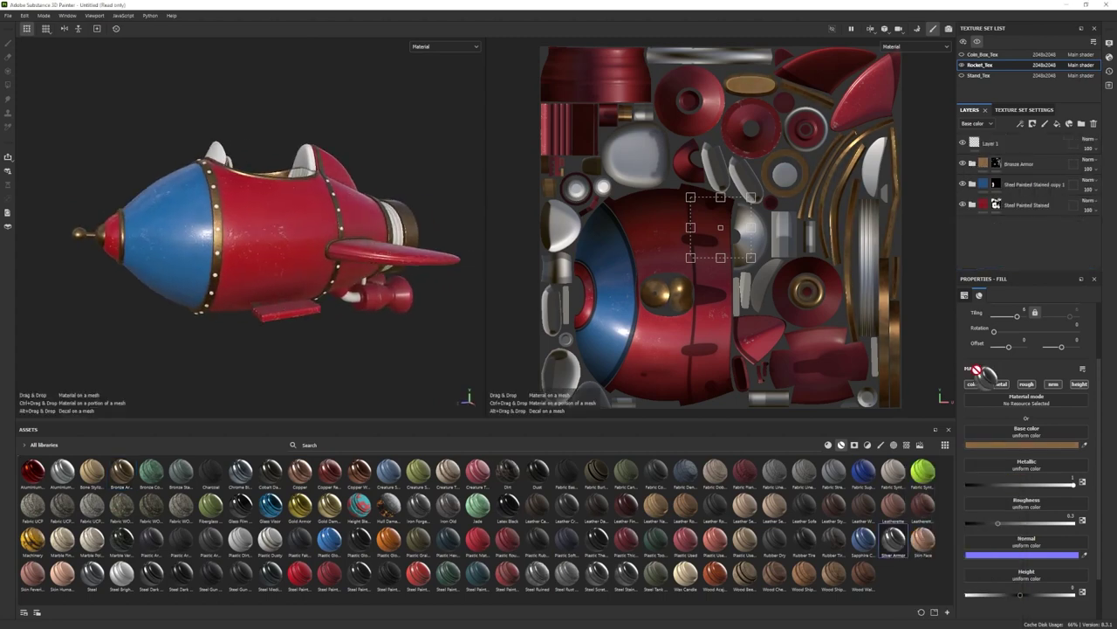
Add the Silver Armor smart material below the red steel folder, give it a black mask and fill the trim rivets into it.
scroll(349, 317, "up", 2)
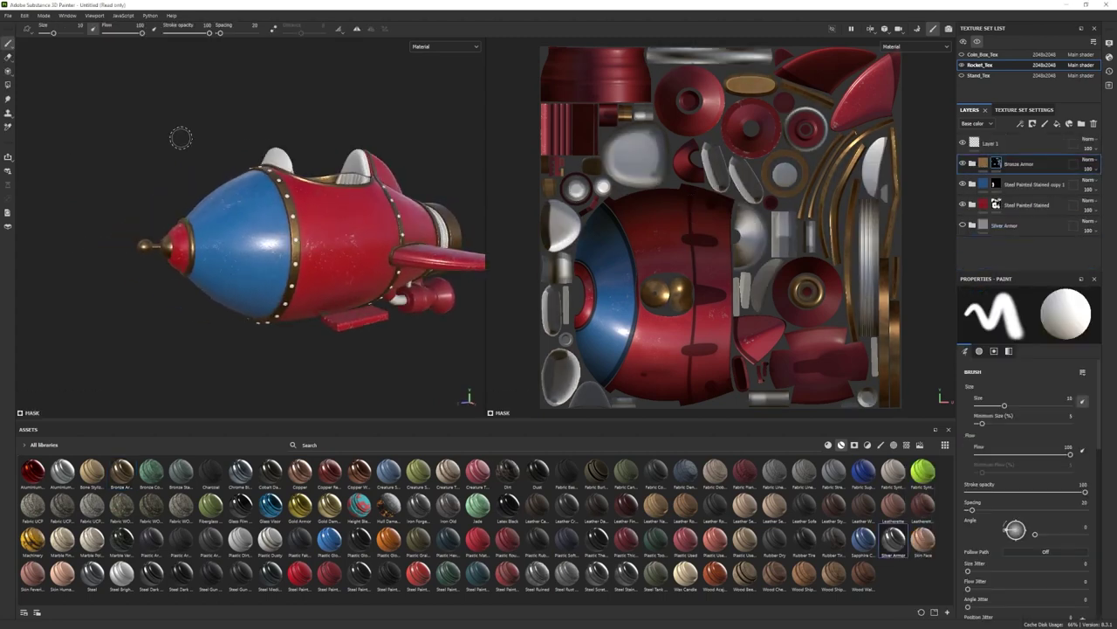
scroll(383, 191, "up", 5)
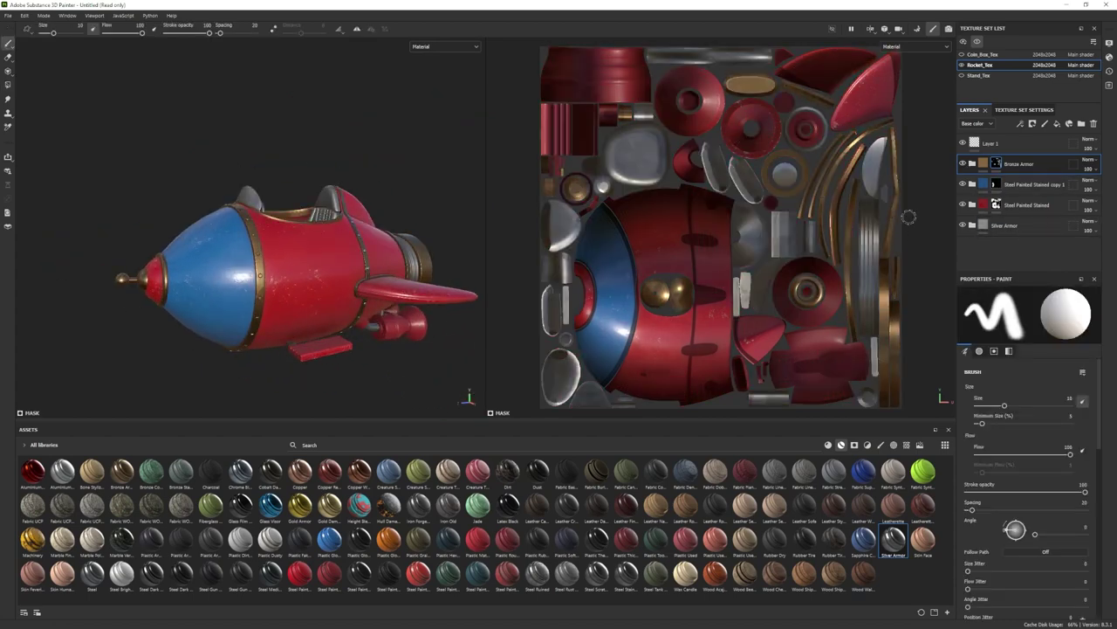
left_click(1011, 227)
key("4")
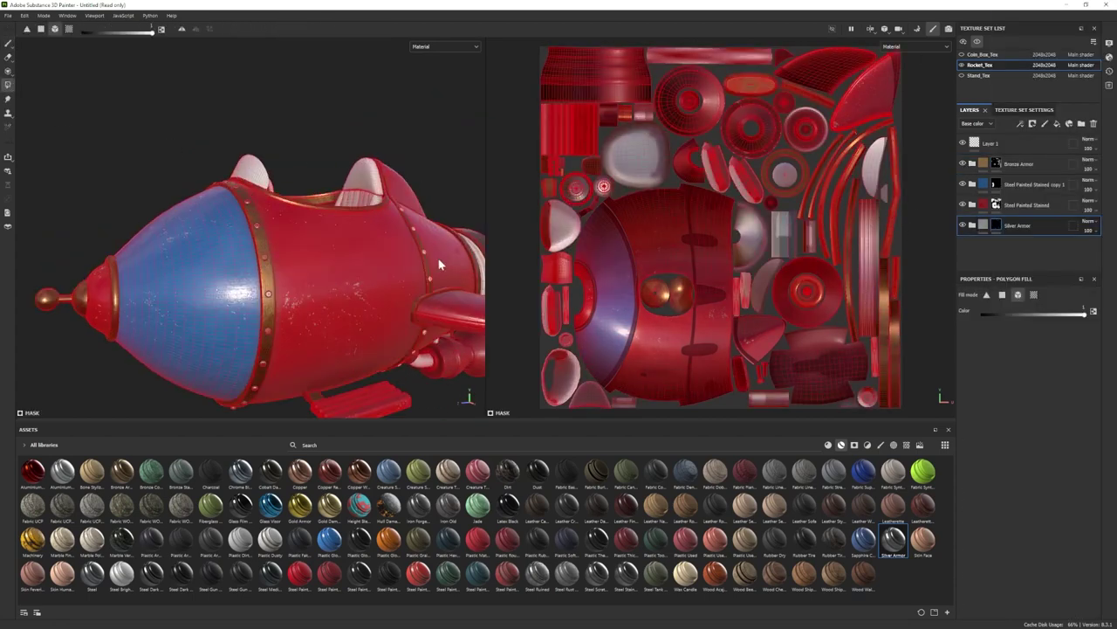
mouse_move(343, 370)
left_mouse_down("alt")
mouse_move(348, 305)
mouse_move(342, 371)
left_mouse_up("alt")
left_click(8, 43)
scroll(206, 302, "down", 3)
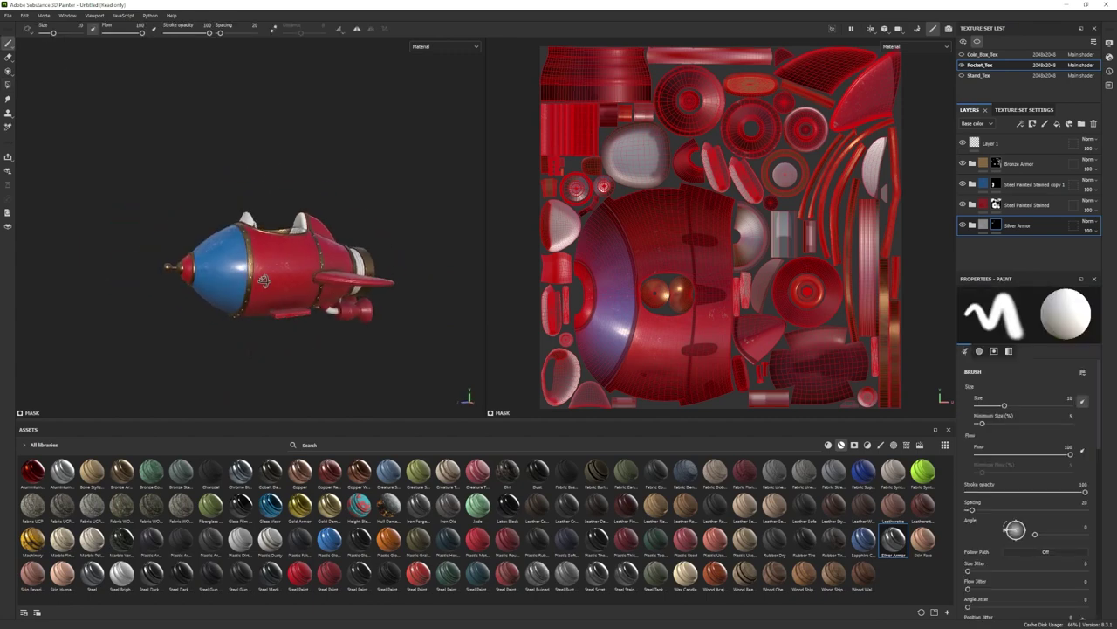
Fill the exhaust cone at the rocket's tail into the Bronze Armor mask.
mouse_move(210, 302)
left_mouse_down("alt")
mouse_move(243, 287)
mouse_move(169, 289)
mouse_move(166, 298)
left_mouse_up("alt")
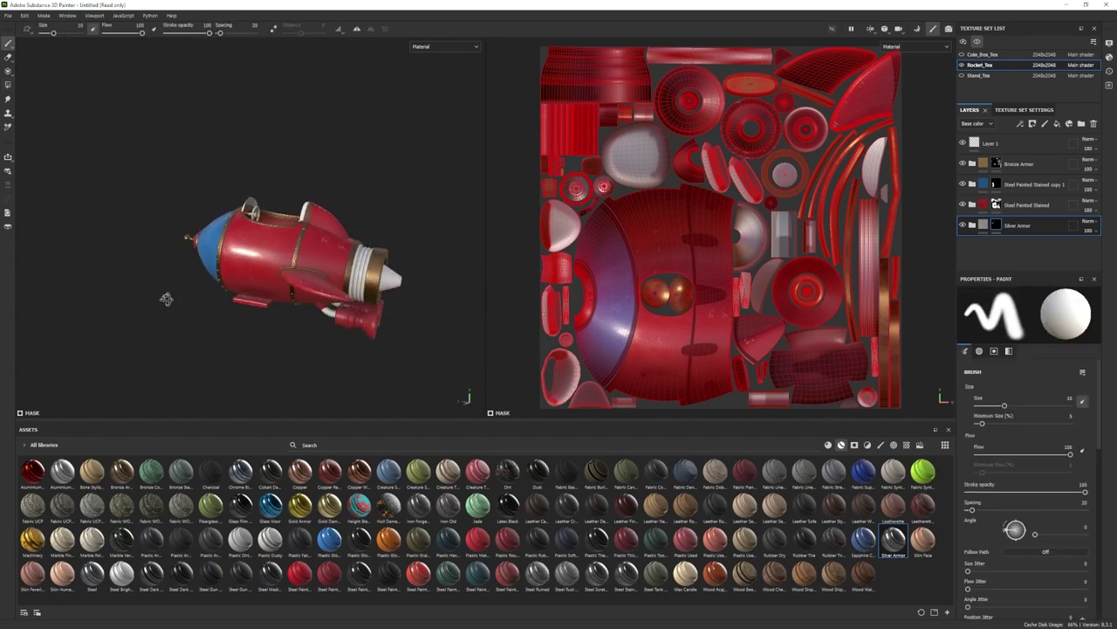
left_click(998, 165)
key("4")
left_click(398, 282)
key("1")
mouse_move(375, 316)
left_mouse_down("alt")
mouse_move(267, 307)
mouse_move(408, 318)
mouse_move(393, 349)
left_mouse_up("alt")
scroll(393, 350, "up", 3)
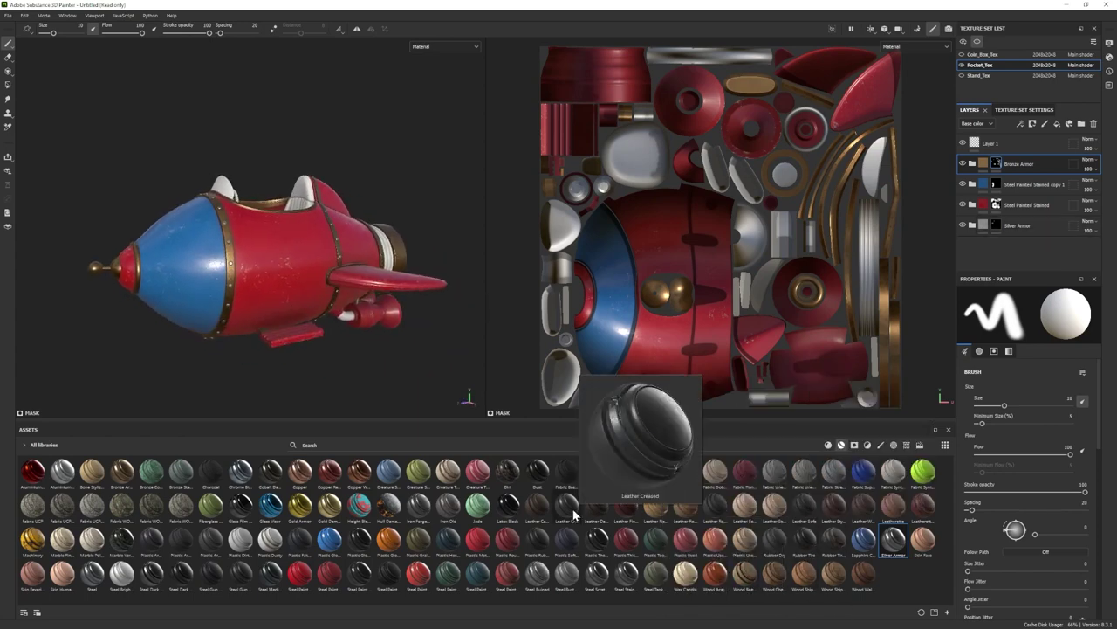
Add the Leather Creased smart material below Silver Armor and toggle its Creases Vertical and Creases Horizontal layers to compare them.
left_click_drag(572, 512, 318, 304)
scroll(289, 265, "up", 4)
left_click(973, 246)
scroll(1004, 241, "down", 3)
left_click(962, 193)
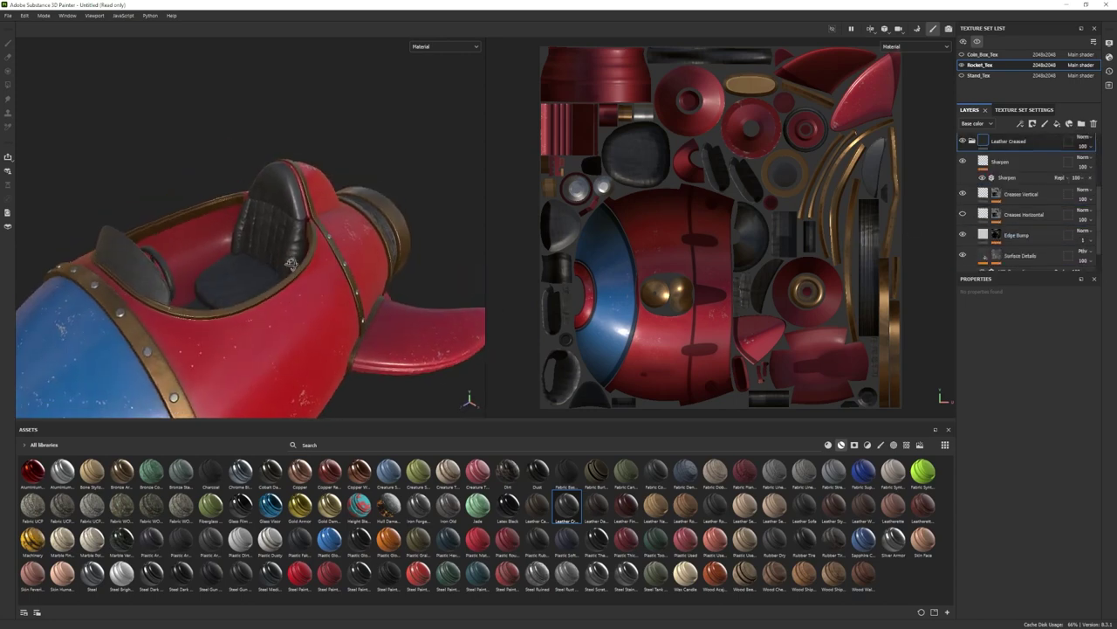
left_click(963, 214)
left_click(964, 194)
Put the Creases Vertical layer into a new folder inside Leather Creased.
left_click(997, 195)
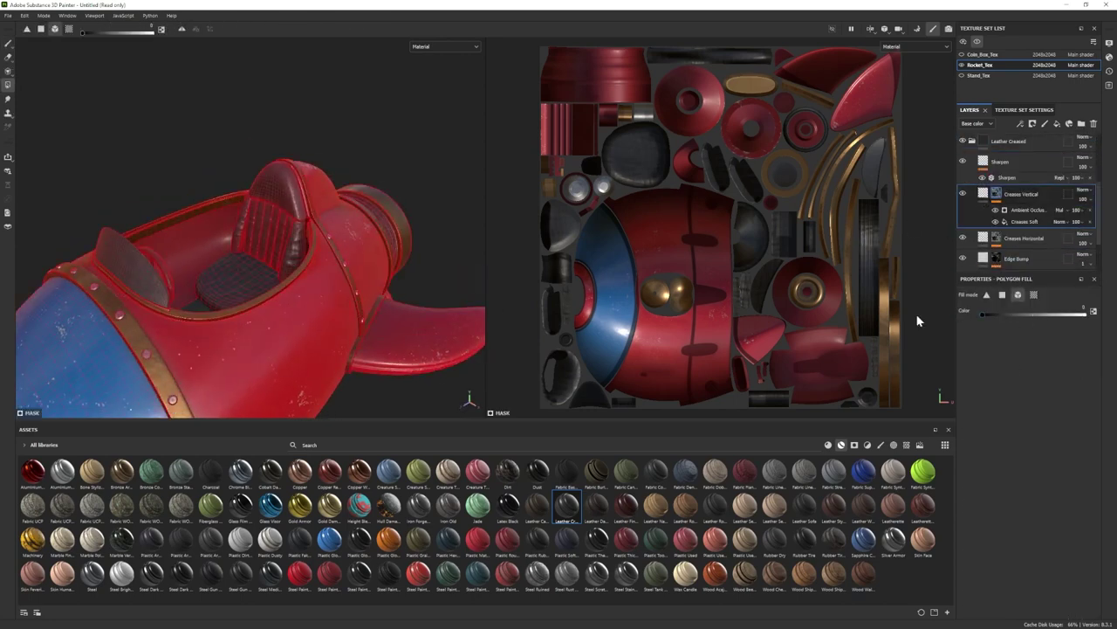
left_click(1030, 233, "shift")
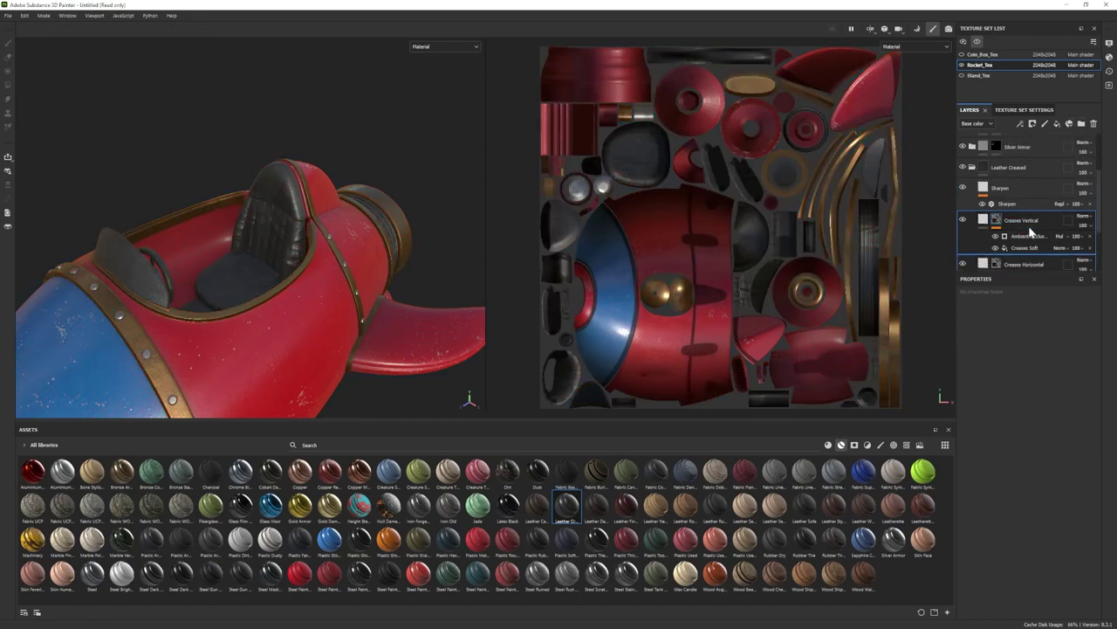
left_click(1082, 124)
left_click_drag(1021, 218, 1017, 195)
Give the Creases Vertical folder a black mask and fill the seat parts into it.
left_click_drag(172, 152, 249, 235, "alt")
left_click(9, 43)
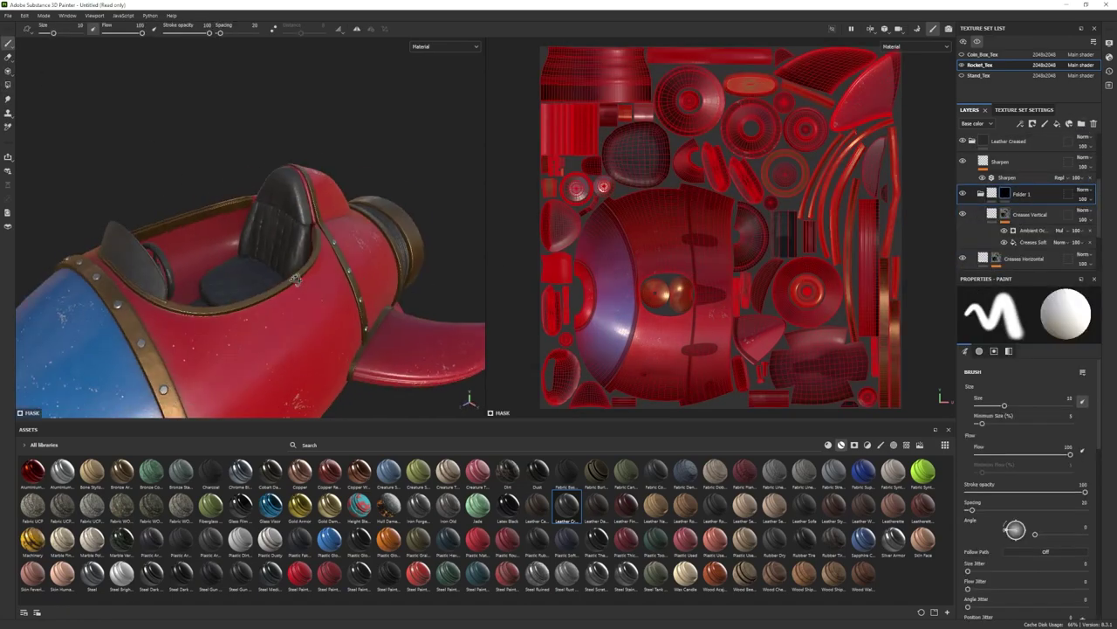
left_click(1027, 243)
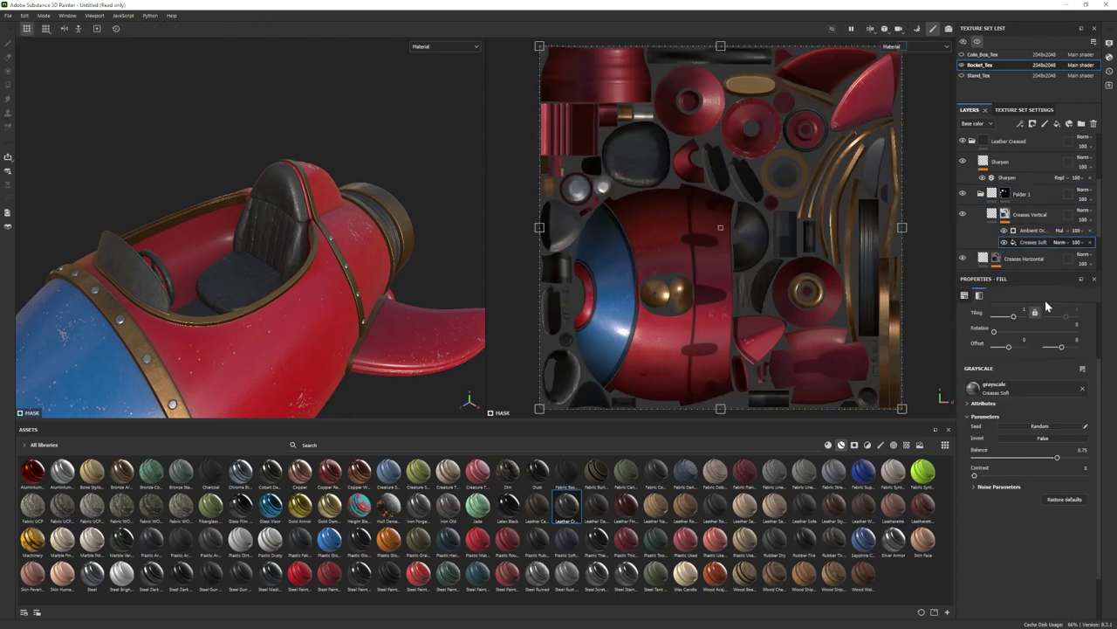
left_click(981, 195)
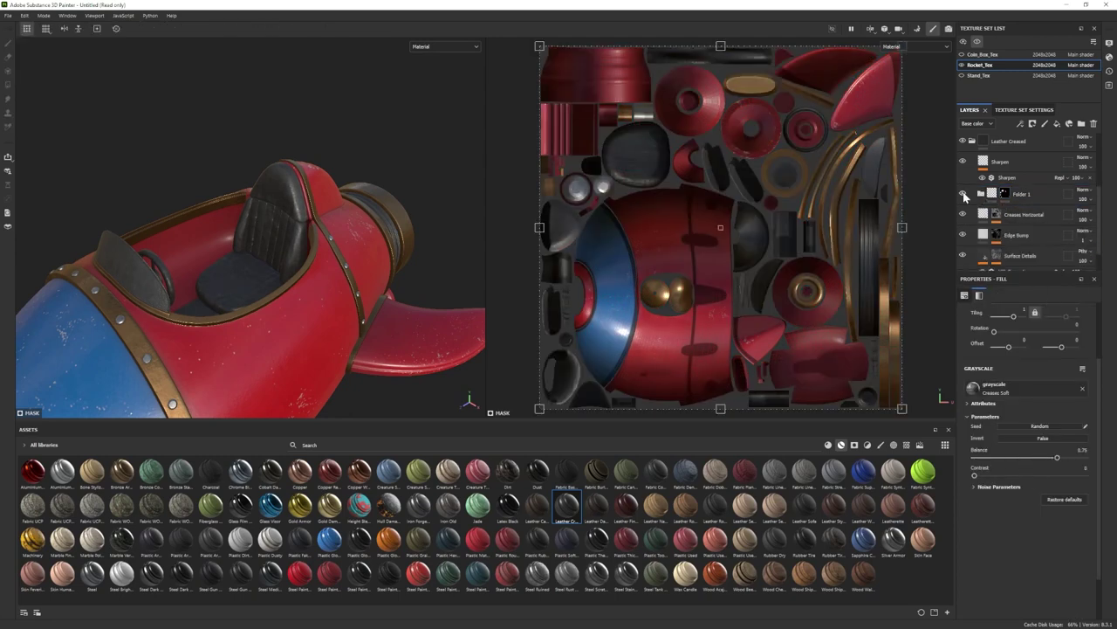
left_click(1005, 194)
key("4")
scroll(327, 212, "up", 5)
key("1")
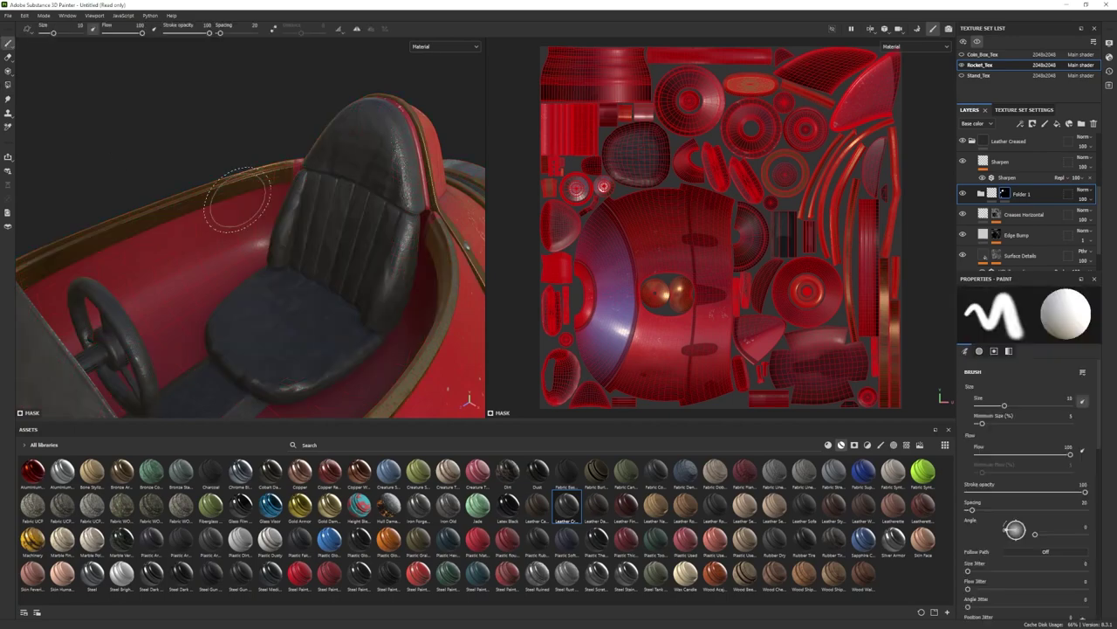
scroll(237, 200, "down", 5)
left_click_drag(238, 200, 288, 253, "alt")
Lower the opacity of the Creases Soft fill in the Creases Vertical mask.
left_click(981, 193)
left_click(1034, 242)
scroll(1030, 461, "down", 5)
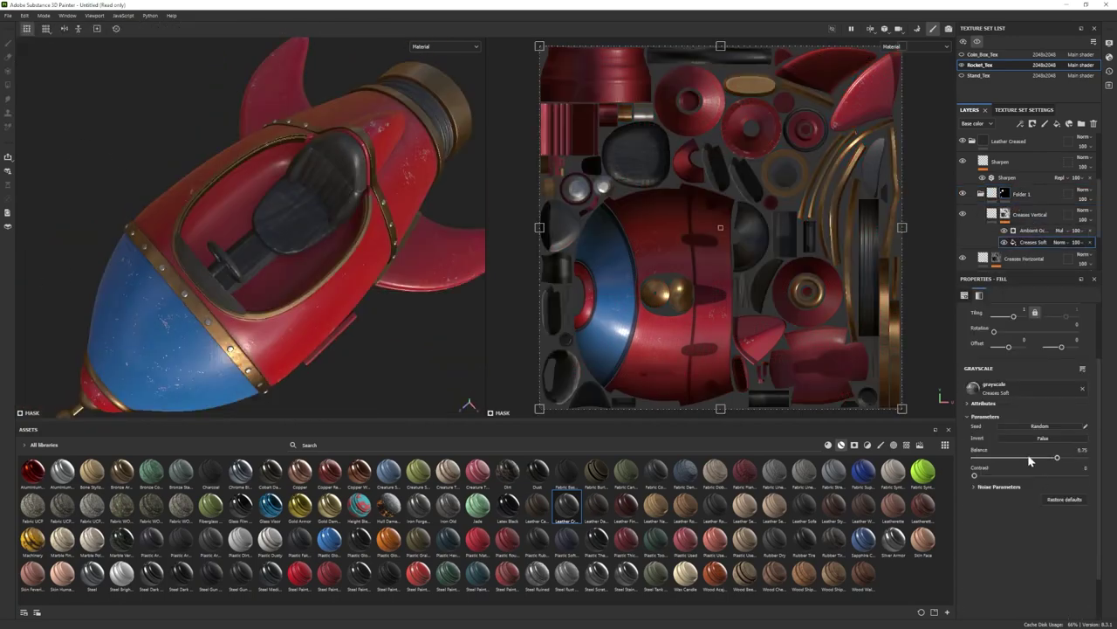
scroll(1058, 346, "up", 2)
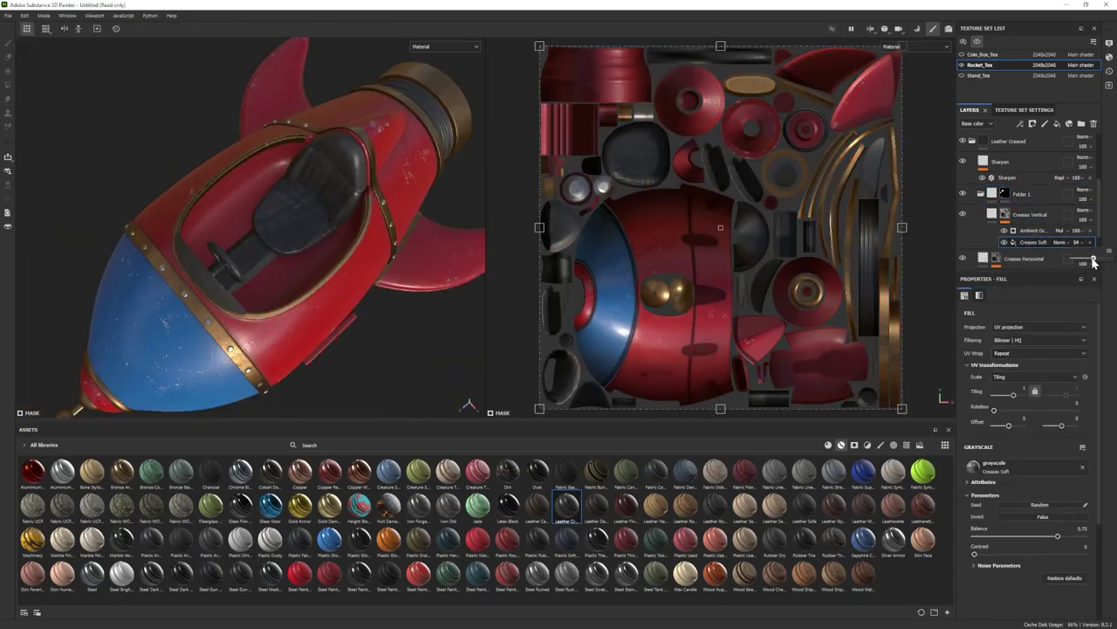
left_click_drag(297, 262, 301, 170, "alt")
left_click(980, 194)
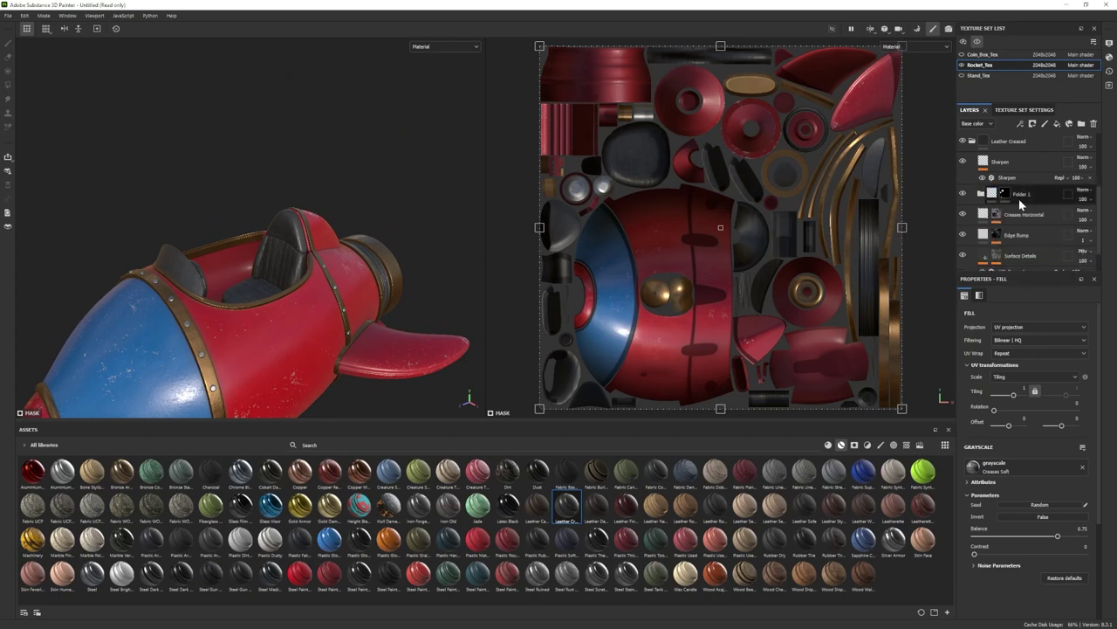
Examine the Creases Horizontal mask and its Creases Soft fill against the leather seat.
scroll(982, 157, "up", 1)
scroll(1004, 246, "down", 2)
scroll(1044, 240, "up", 1)
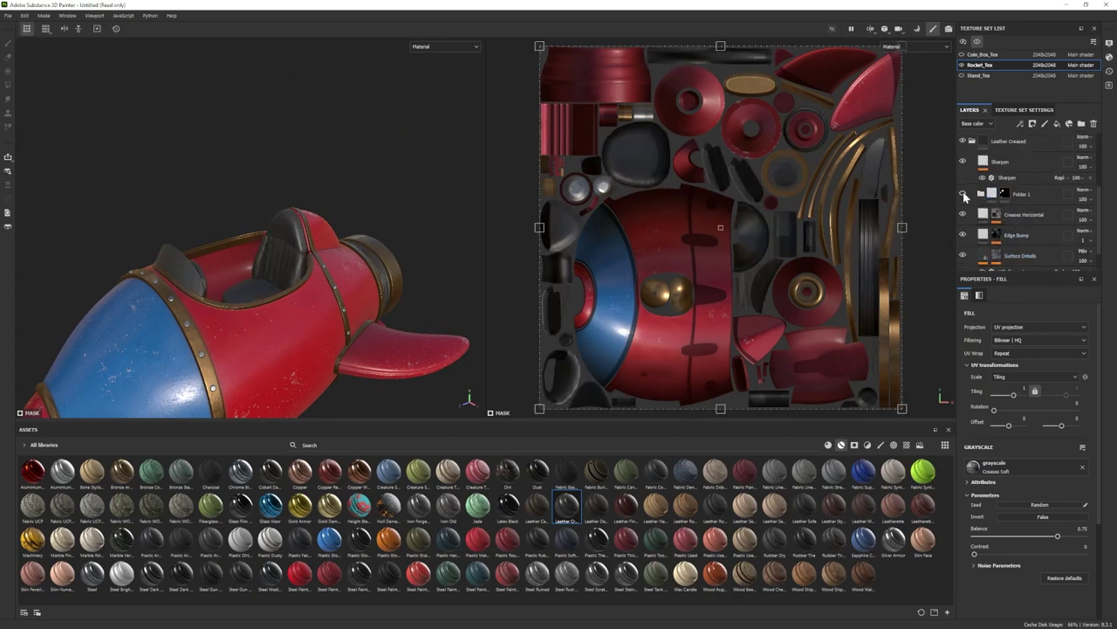
left_click(996, 214)
key("4")
key("1")
scroll(419, 299, "up", 1)
middle_click_drag(419, 300, 410, 260, "alt")
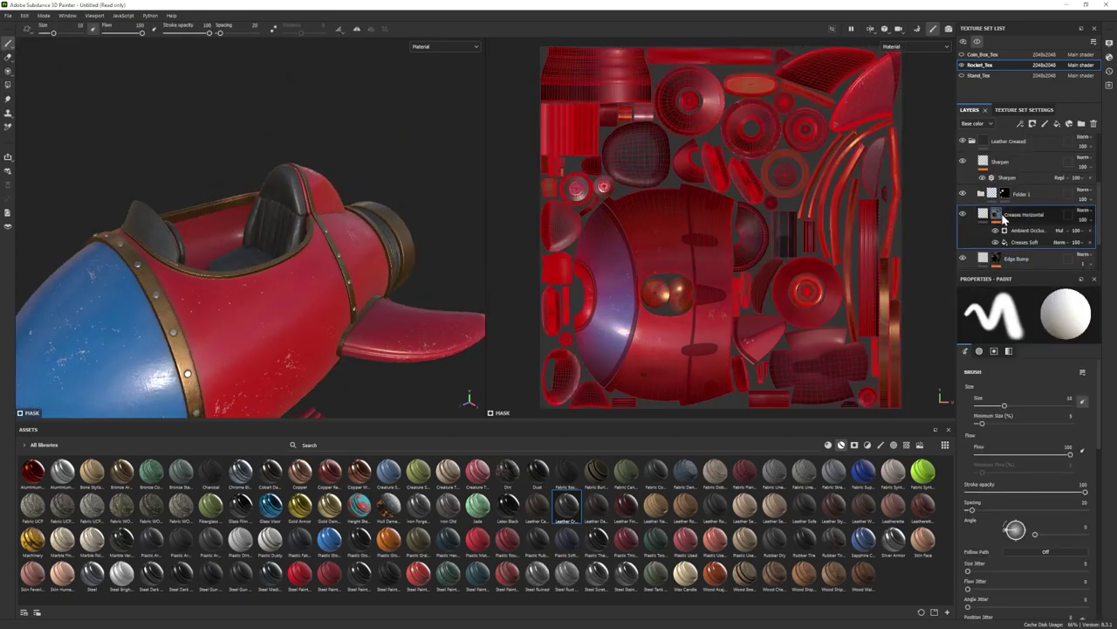
left_click(1023, 242)
left_click_drag(288, 284, 279, 307, "alt")
scroll(444, 251, "down", 3)
scroll(278, 308, "up", 1)
scroll(1017, 230, "up", 1)
Add a black mask to the Leather Creased folder and fill the seat's cushion and backrest parts into it.
left_click(973, 192)
right_click(1017, 245)
left_click(1059, 15)
key("4")
scroll(258, 258, "up", 2)
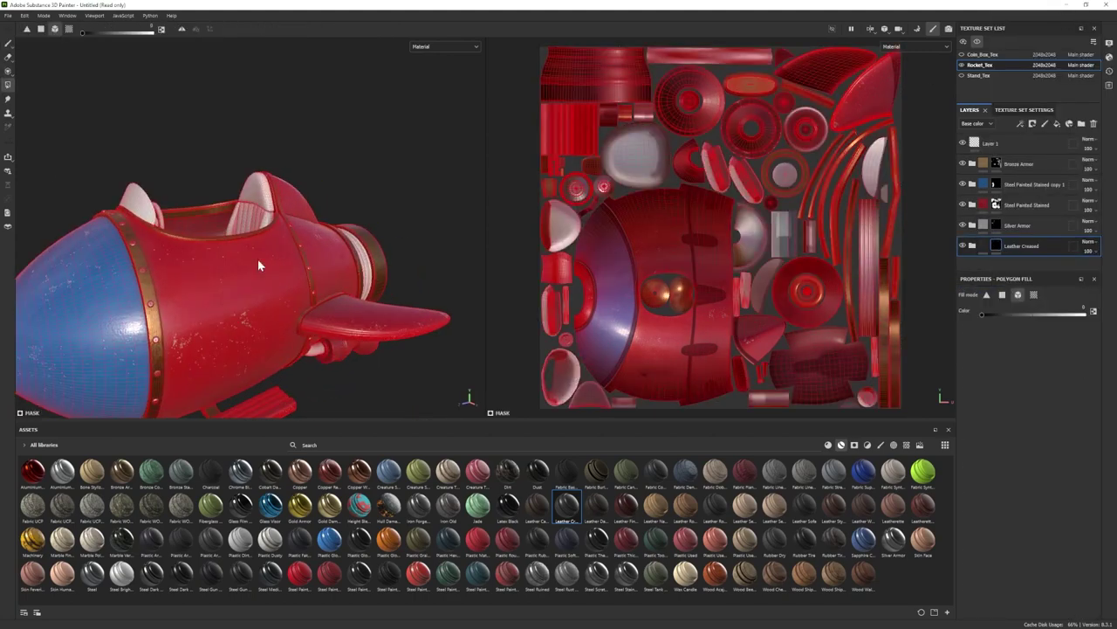
left_click_drag(258, 259, 283, 305, "alt")
left_click_drag(1065, 315, 1091, 315)
left_click(216, 217)
left_click(236, 179)
left_click(252, 149)
left_click(8, 43)
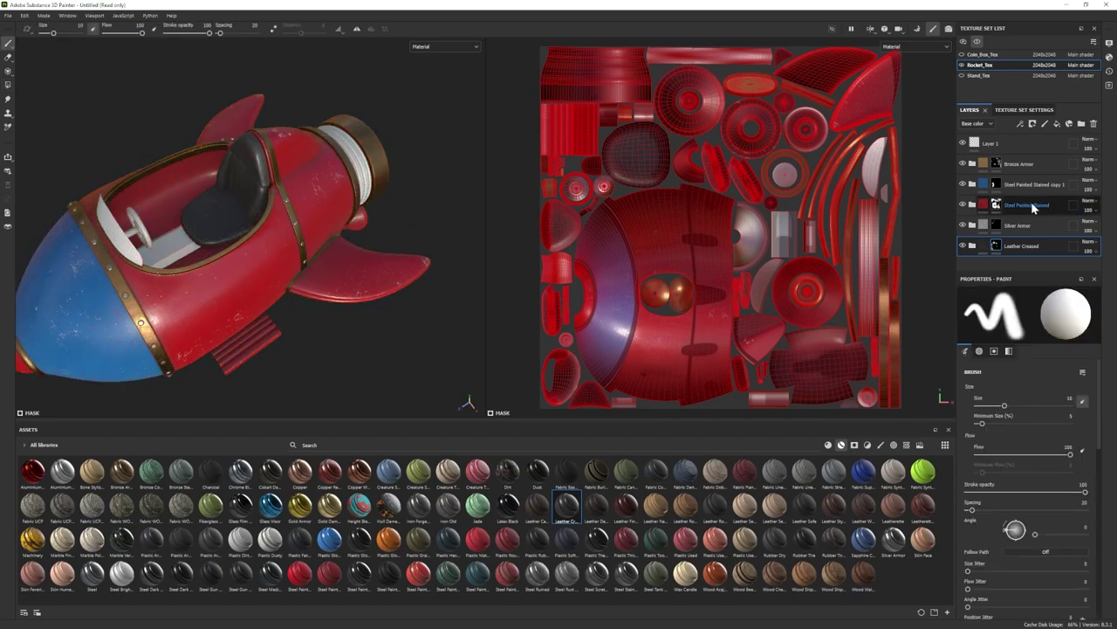
Fill the cockpit's floor panel into the Bronze Armor mask.
left_click(996, 163)
left_click(8, 85)
left_click(170, 249)
left_click(7, 44)
mouse_move(253, 301)
left_mouse_down("alt")
mouse_move(78, 318)
mouse_move(262, 262)
mouse_move(297, 279)
left_mouse_up("alt")
Switch the main shader to pbr-metal-rough-with-alpha-blending.
left_click(1110, 57)
left_click(1036, 83)
left_click(1008, 164)
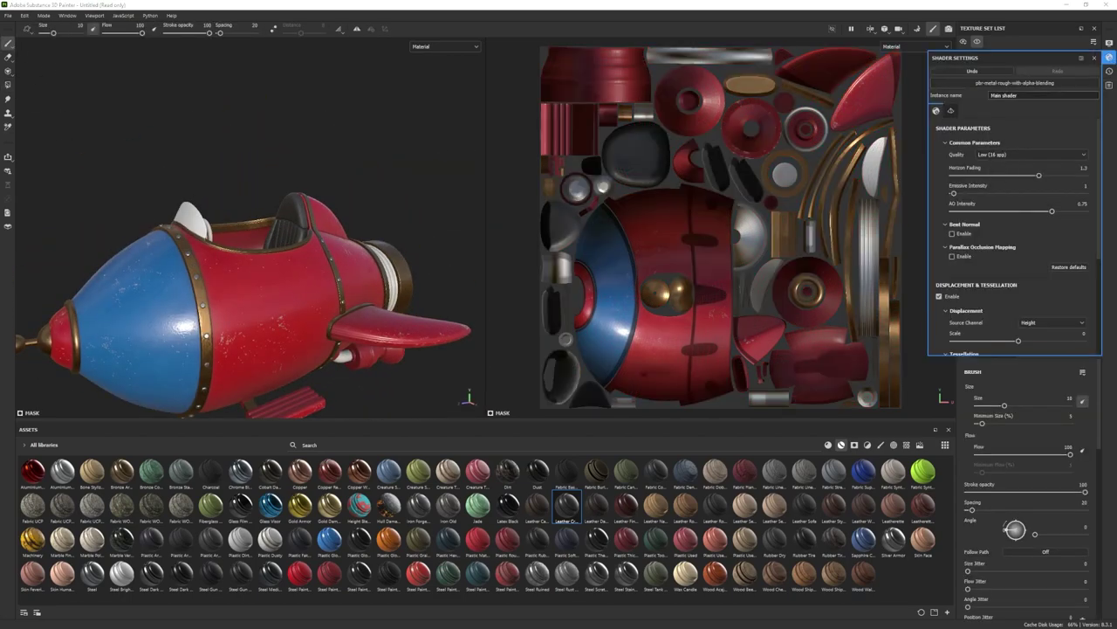
left_click(1109, 57)
Add an Opacity channel to the Rocket_Tex texture set and enlarge the layer stack area.
left_click(1041, 111)
scroll(1037, 236, "down", 2)
left_click(1082, 166)
left_click(1080, 216)
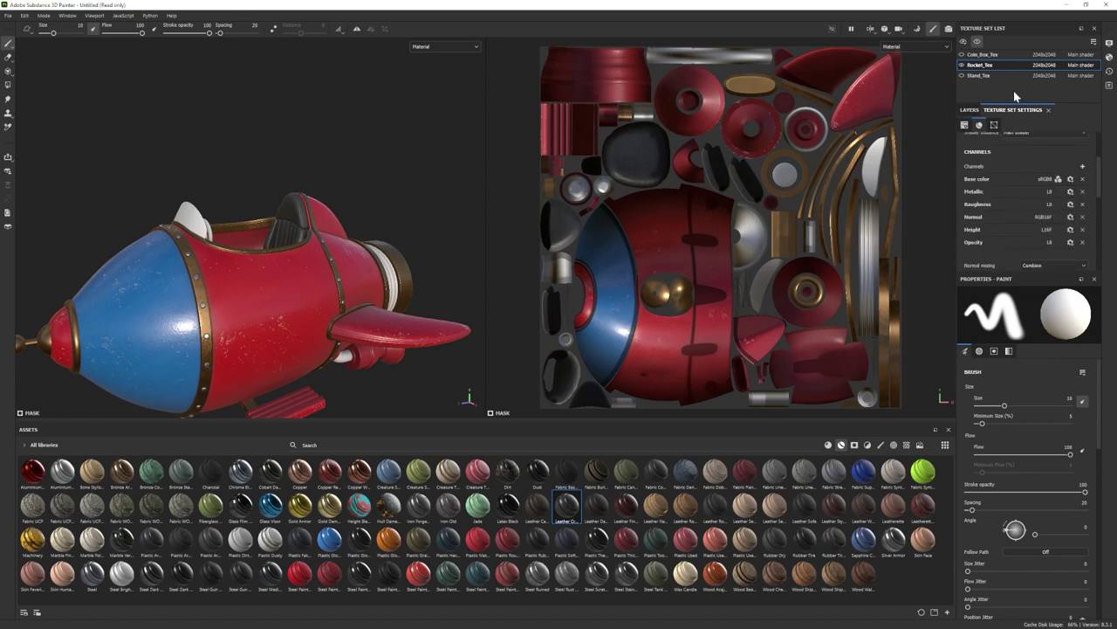
left_click(970, 111)
left_click_drag(1012, 103, 1011, 87)
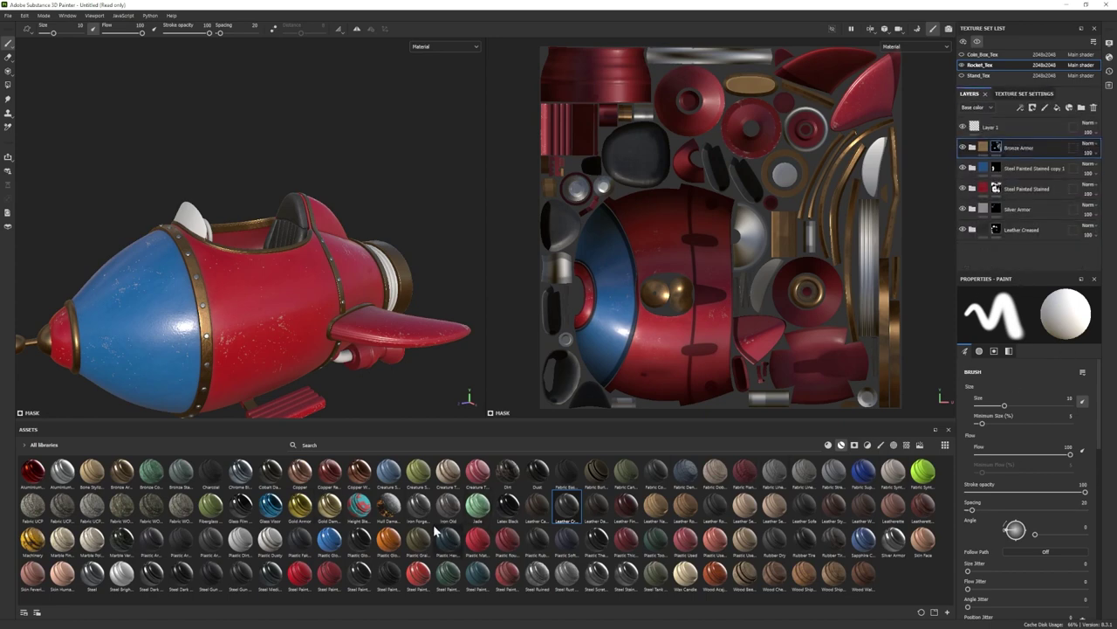
Add the Glass Film Dirty Mirror smart material below Leather Creased with a black mask and fill the windshield into it.
left_click_drag(241, 505, 1013, 256)
left_click_drag(219, 314, 288, 327, "alt")
right_click(1018, 257)
left_click(1039, 277)
left_click(8, 86)
left_click(257, 241)
left_click(8, 44)
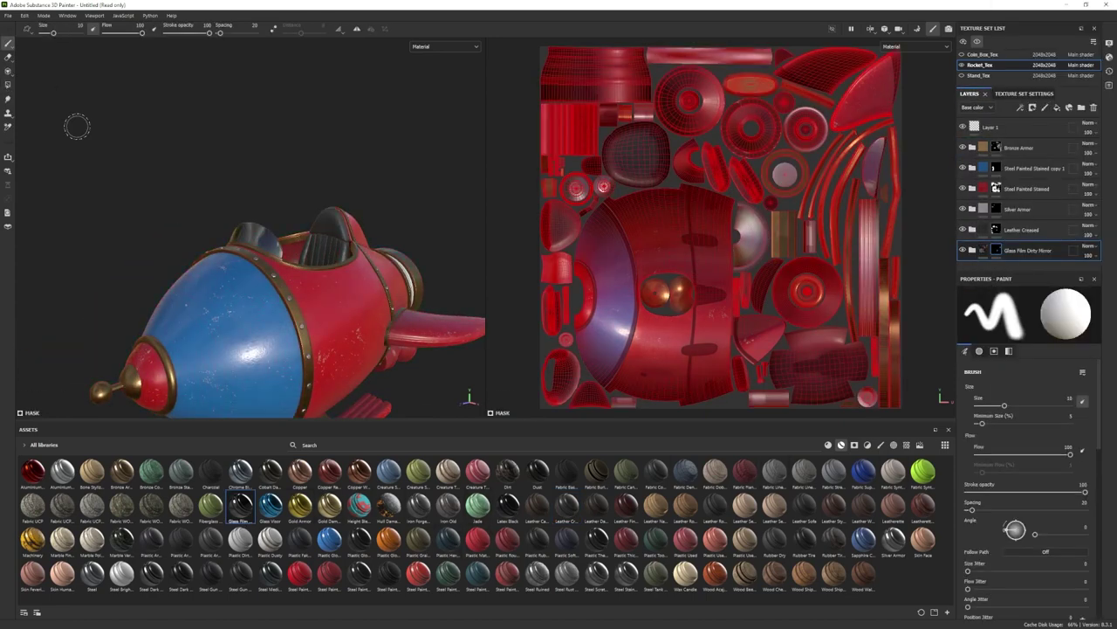
Hide the glass folder's Dirt layer and set the Glass layer's opacity to 0.4127.
left_click_drag(200, 236, 297, 302, "alt")
left_click(972, 250)
scroll(976, 244, "down", 2)
left_click(963, 234)
left_click(998, 256)
scroll(1037, 591, "down", 2)
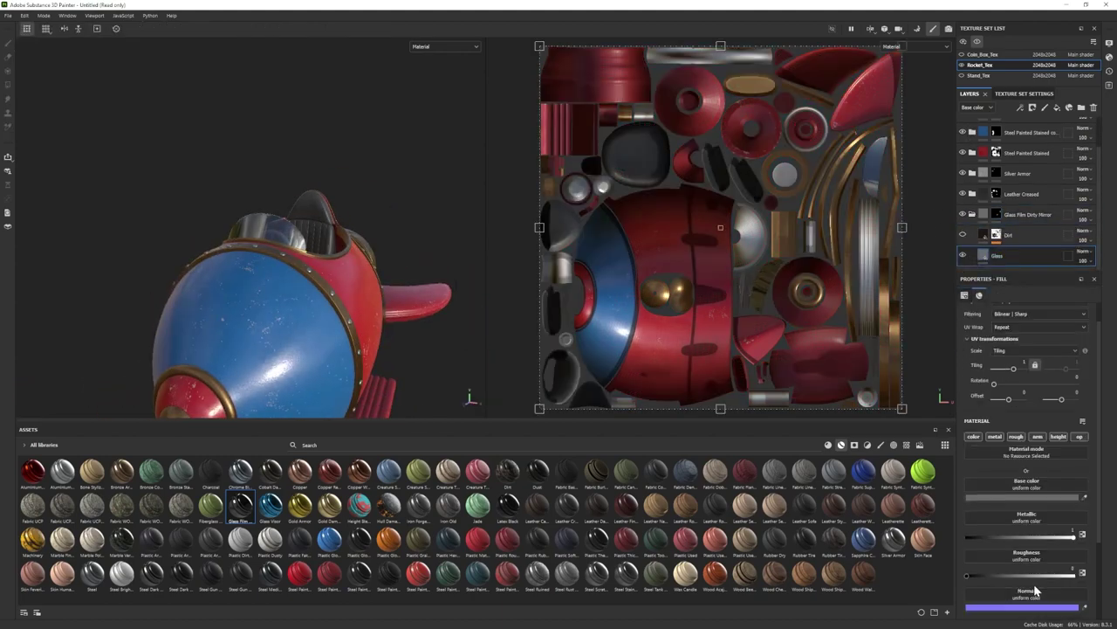
scroll(1036, 591, "down", 3)
left_click_drag(1022, 582, 1011, 582)
left_click_drag(262, 306, 227, 283, "alt")
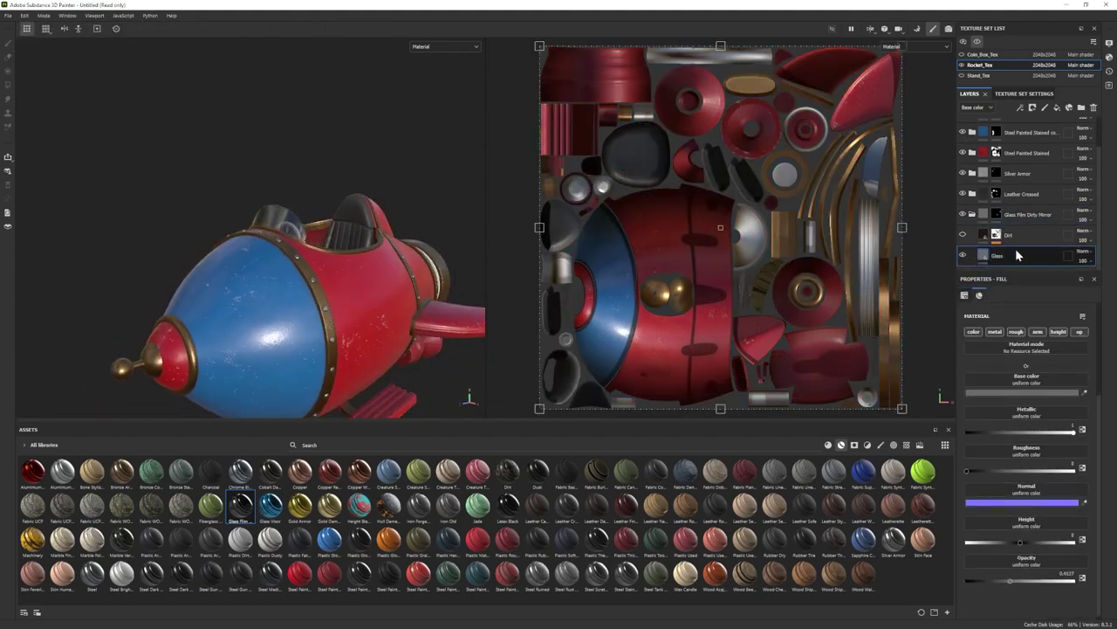
Try the Grunge Leak Large texture as the Glass layer's roughness.
left_click(906, 446)
scroll(817, 557, "down", 3)
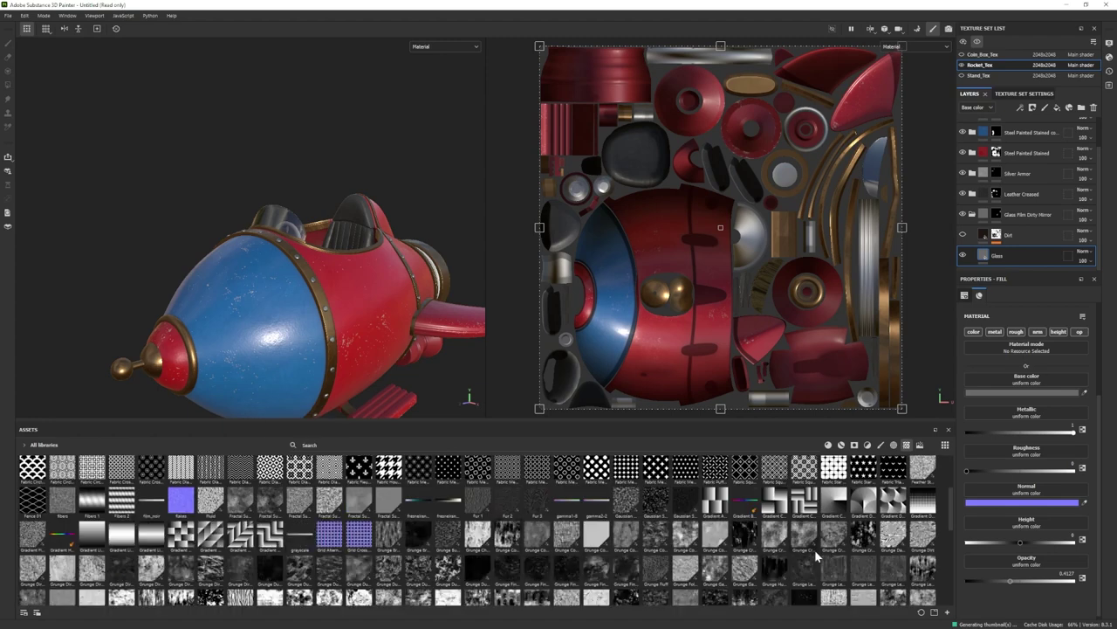
left_click_drag(1022, 488, 1024, 454)
left_click_drag(218, 235, 277, 252, "alt")
scroll(277, 258, "up", 4)
left_click_drag(834, 569, 1023, 456)
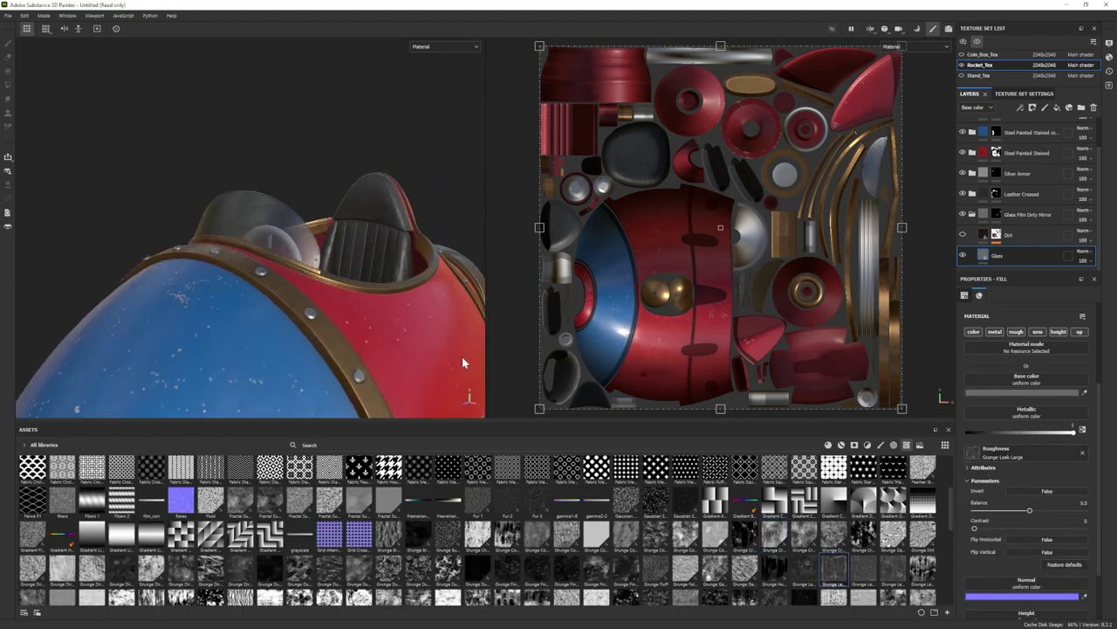
left_click_drag(366, 328, 236, 280, "alt")
scroll(235, 280, "up", 3)
key("ctrl+z")
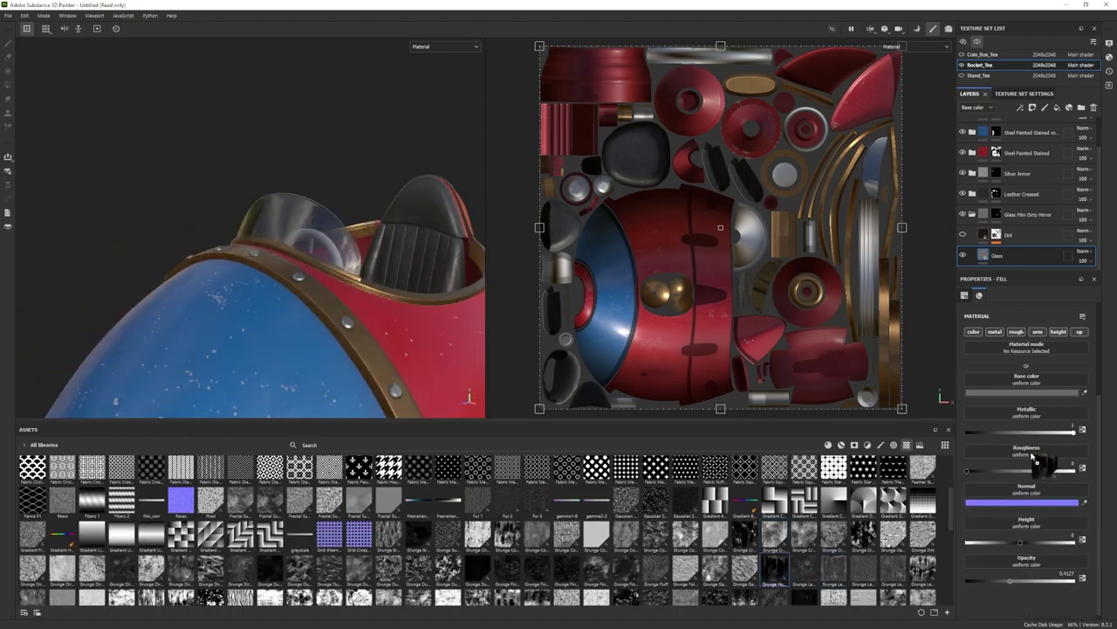
Apply the Grunge Humidity texture as the Glass layer's roughness and collapse the glass folder.
left_click_drag(1032, 455, 1030, 453)
scroll(255, 270, "down", 3)
left_click_drag(255, 270, 205, 269, "alt")
left_click(972, 214)
Raise the Glass layer's opacity to 0.5913.
scroll(299, 206, "down", 3)
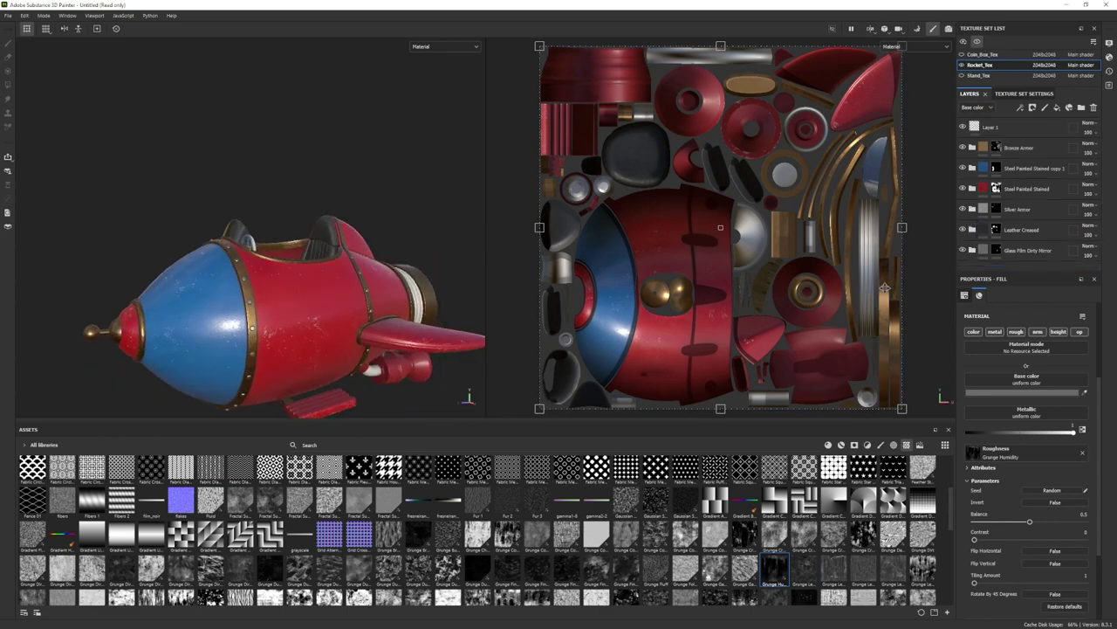
scroll(1020, 602, "down", 3)
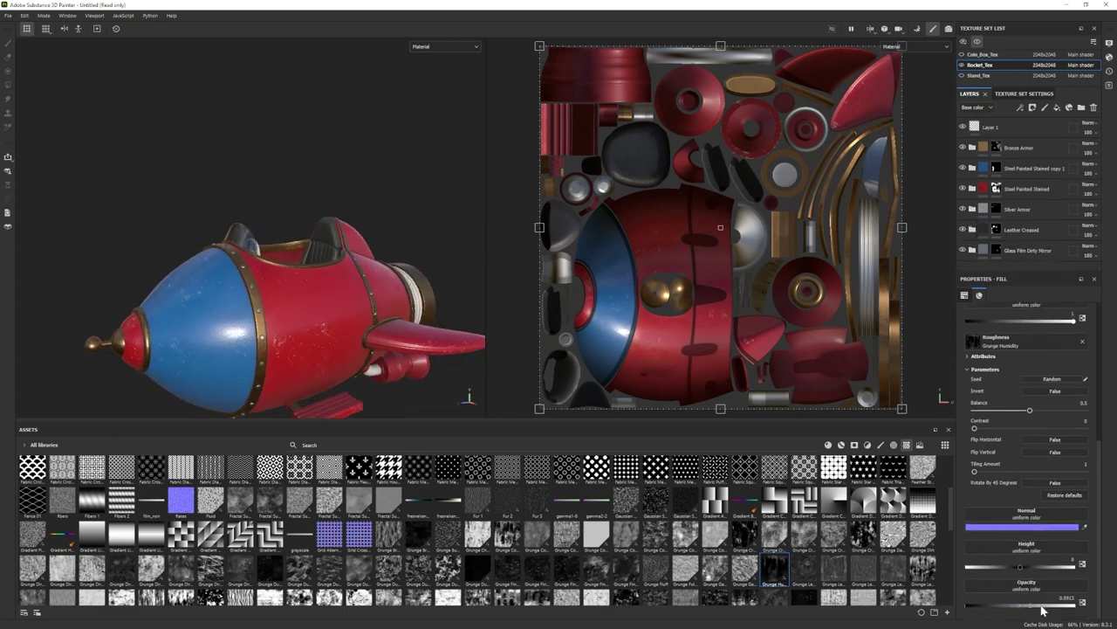
left_click_drag(358, 301, 281, 325, "alt")
Add the Plastic Used Soft smart material to the rocket's layer stack beneath the glass folder.
left_click(842, 445)
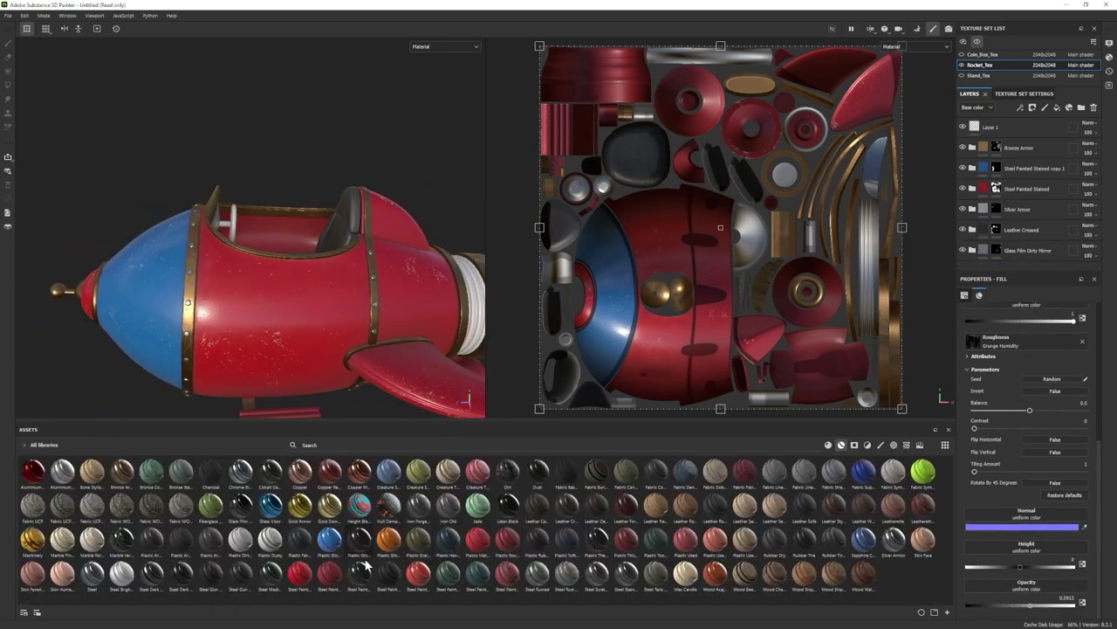
left_click_drag(314, 280, 266, 318, "alt")
scroll(266, 318, "up", 3)
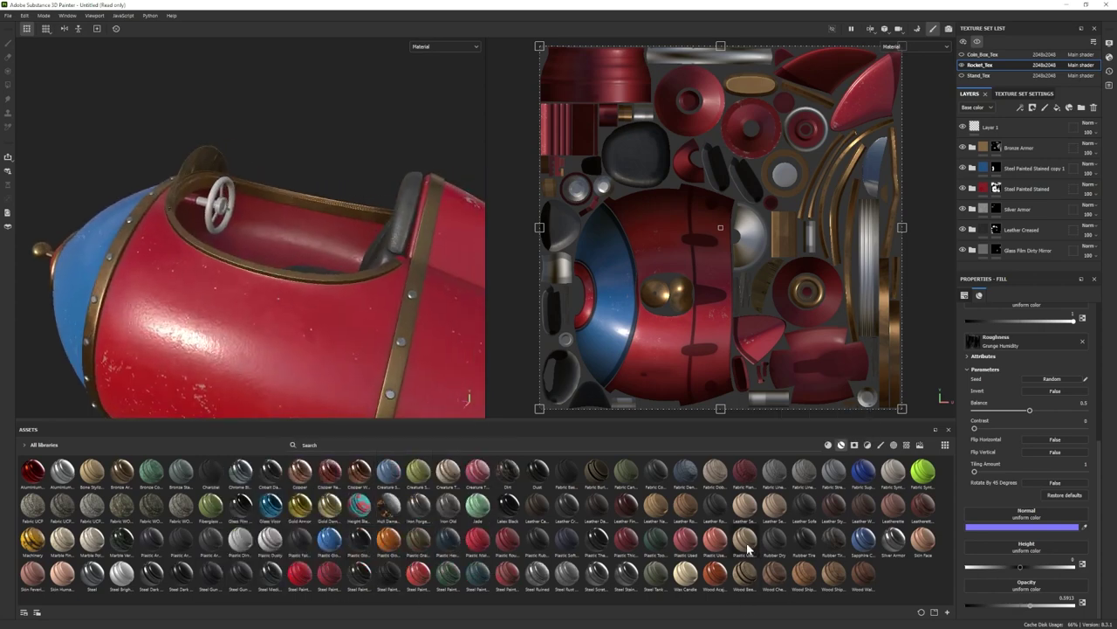
left_click_drag(746, 545, 998, 256)
Change the base colour of the Plastic Used Soft folder's Base layer to near-black and compare with its Edges layer hidden and shown.
left_click(973, 264)
scroll(1005, 242, "down", 4)
left_click(1000, 256)
left_click(1013, 389)
left_click(951, 576)
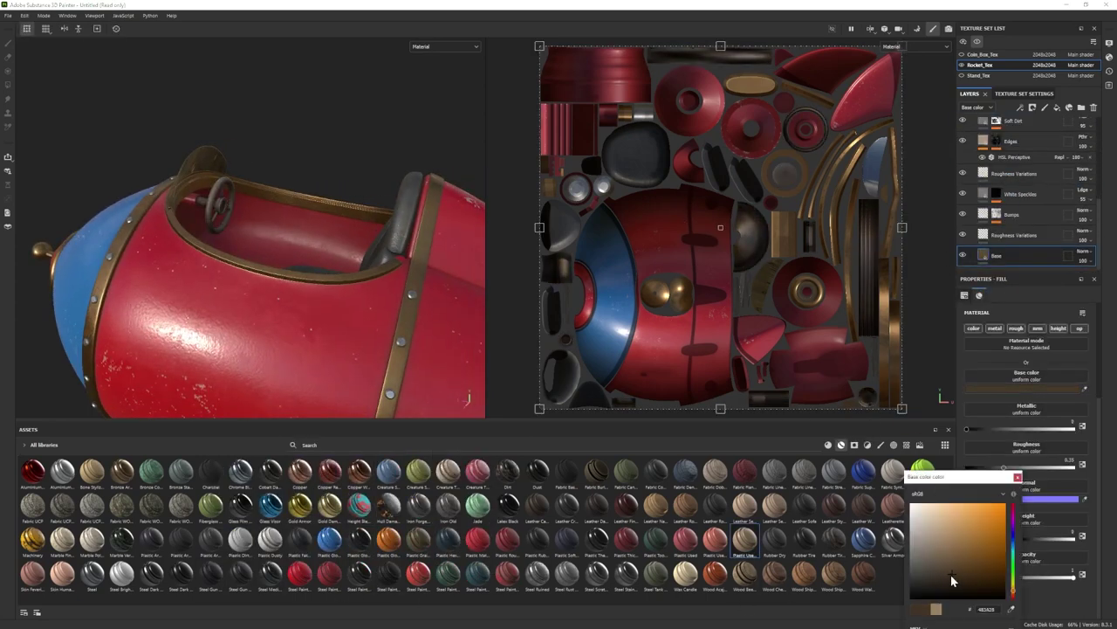
left_click_drag(952, 576, 918, 605)
left_click(1018, 478)
left_click(1013, 141)
left_click(962, 141)
left_click(962, 140)
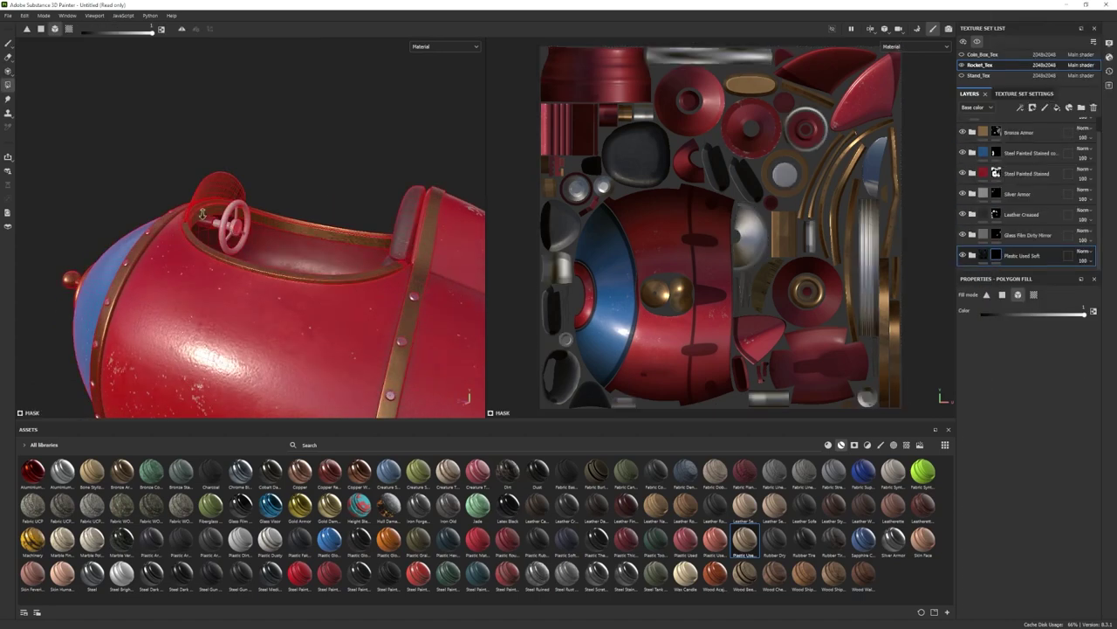
Restrict the Plastic Used Soft folder to the steering wheel and its column with a black mask and polygon fill.
right_click_drag(202, 214, 270, 249, "alt")
left_click(8, 43)
right_click_drag(288, 293, 192, 262, "alt")
mouse_move(257, 295)
left_mouse_down("alt")
mouse_move(167, 337)
mouse_move(341, 327)
mouse_move(246, 322)
mouse_move(269, 292)
left_mouse_up("alt")
Add a second Plastic Used Soft smart material below the first and set its Base layer's base colour to black.
left_click_drag(747, 550, 1020, 266)
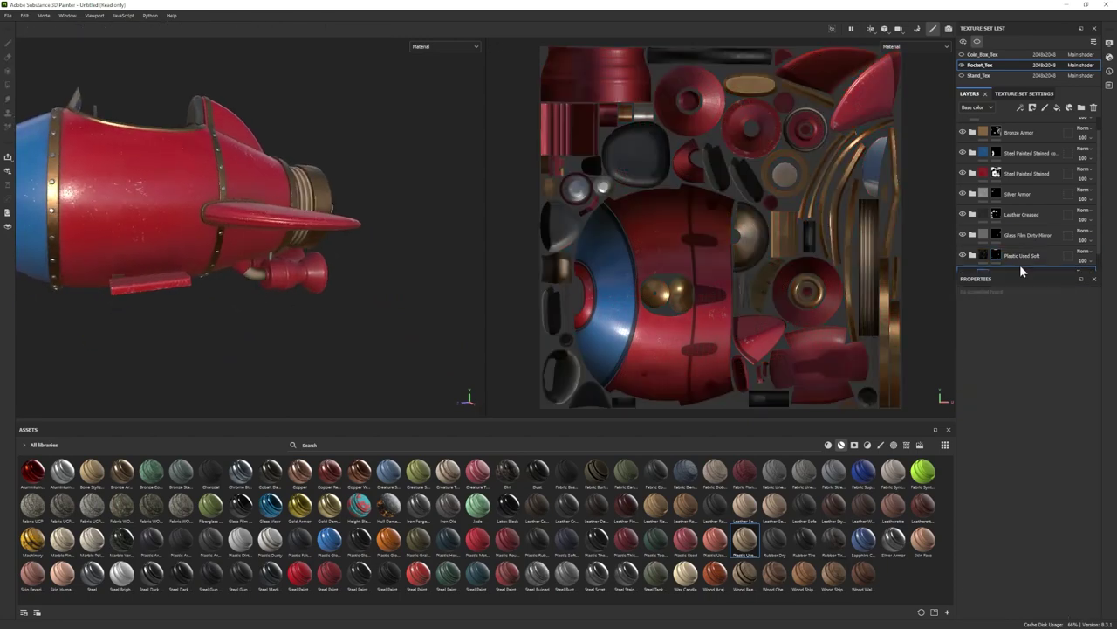
scroll(1018, 260, "down", 2)
left_click(972, 255)
scroll(1012, 253, "down", 5)
left_click(1023, 254)
left_click(1022, 389)
left_click_drag(934, 592, 913, 614)
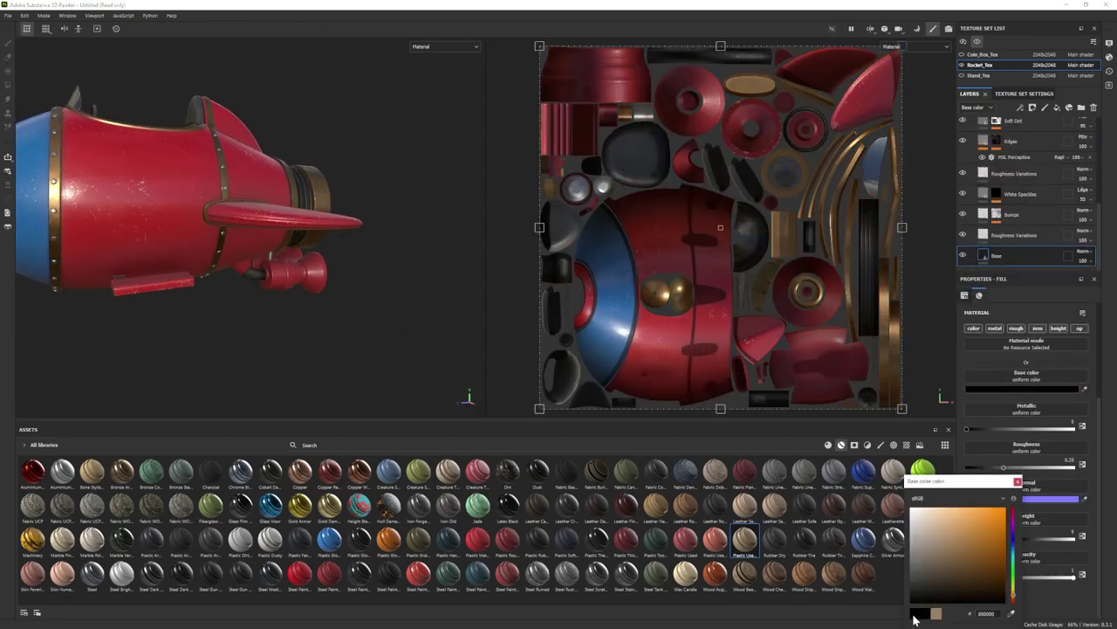
left_click(1018, 483)
Lighten the second plastic's base colour to dark grey and set the Edges layer's HSL Perceptive lightness to 0.549.
left_click(984, 143)
left_click(1011, 157)
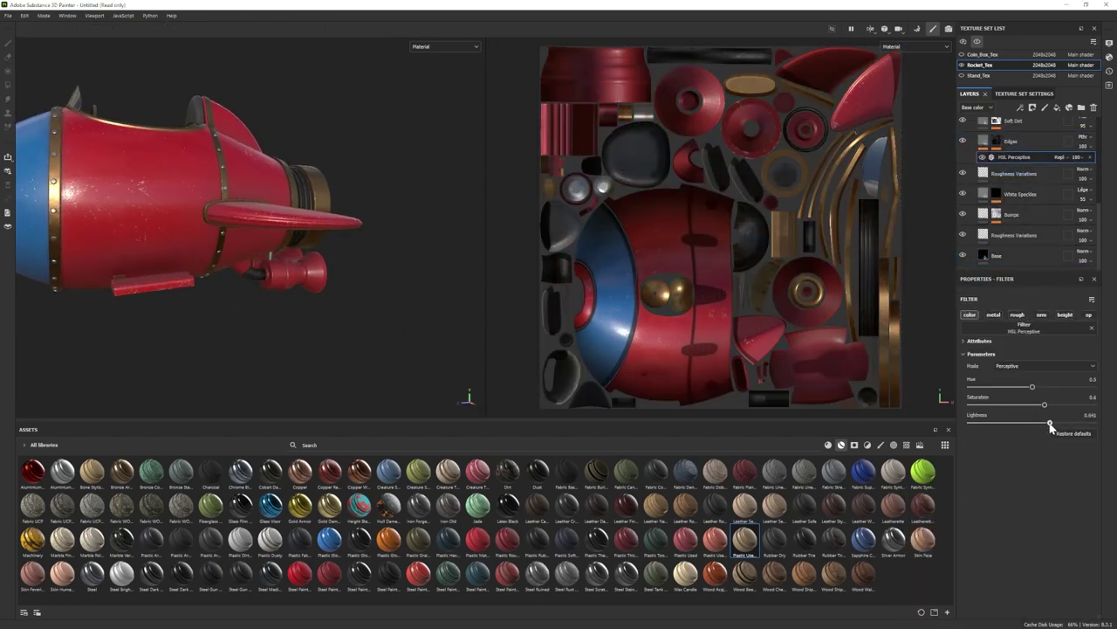
left_click(1012, 255)
left_click(1027, 389)
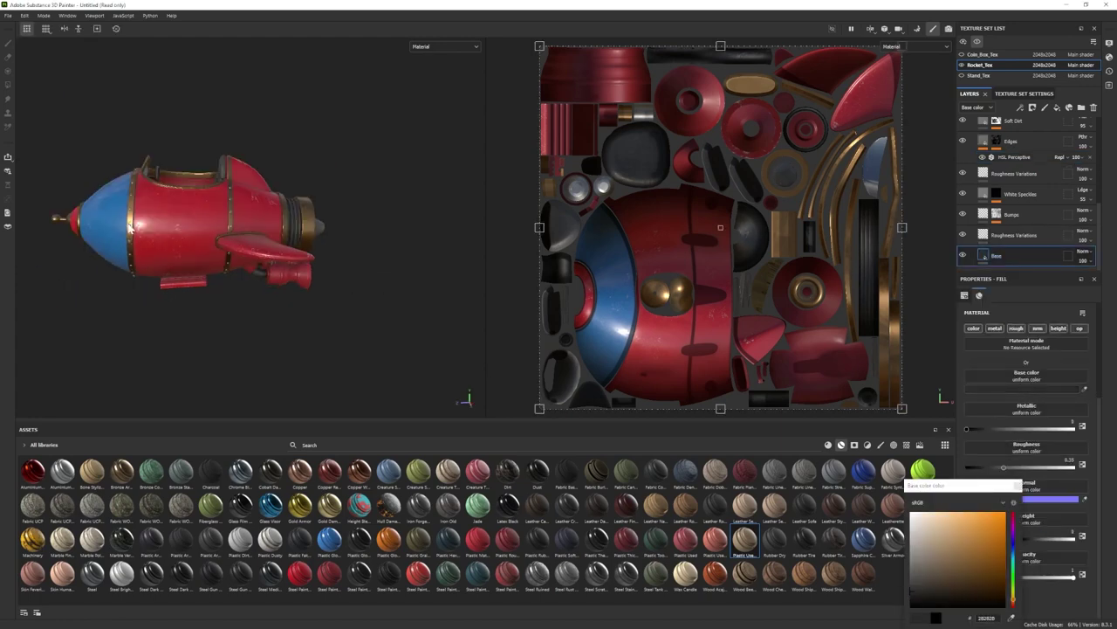
scroll(1042, 224, "up", 2)
left_click(1042, 224)
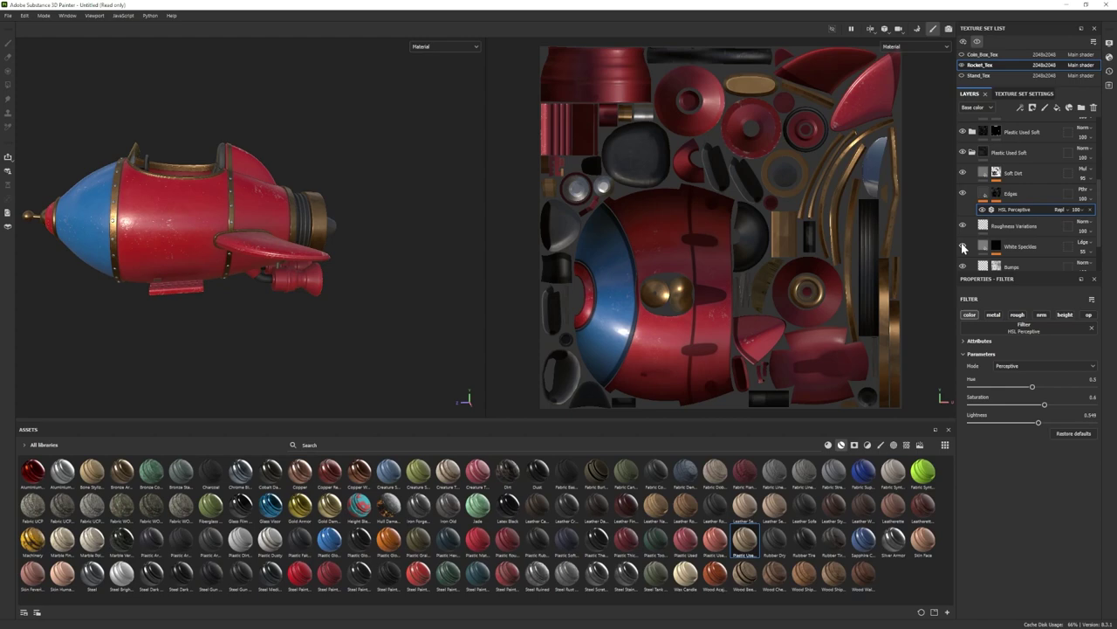
scroll(964, 236, "down", 2)
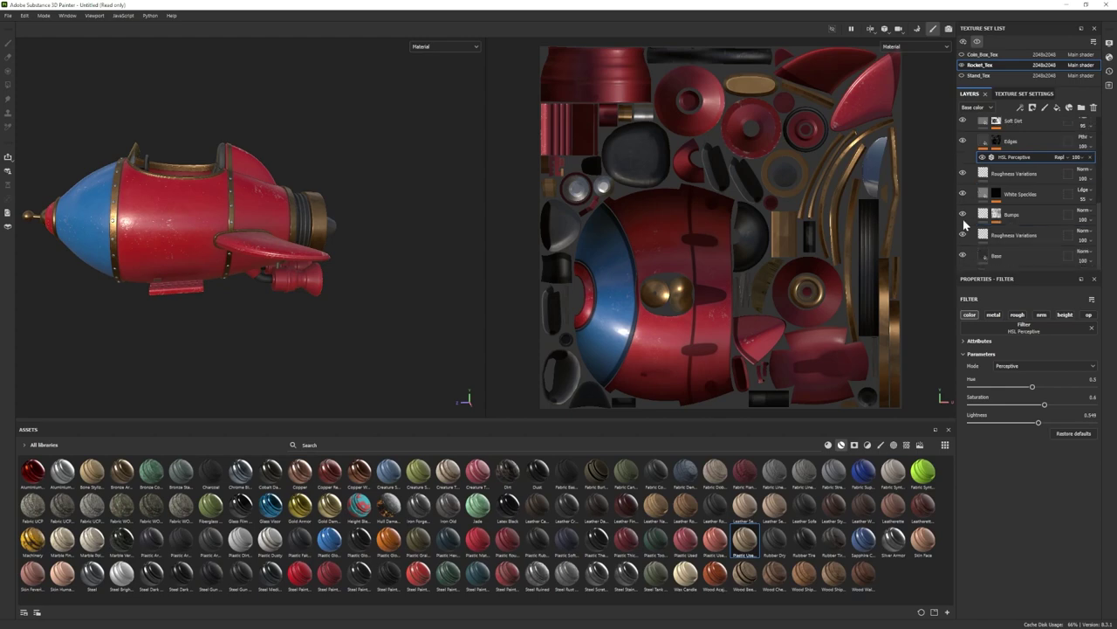
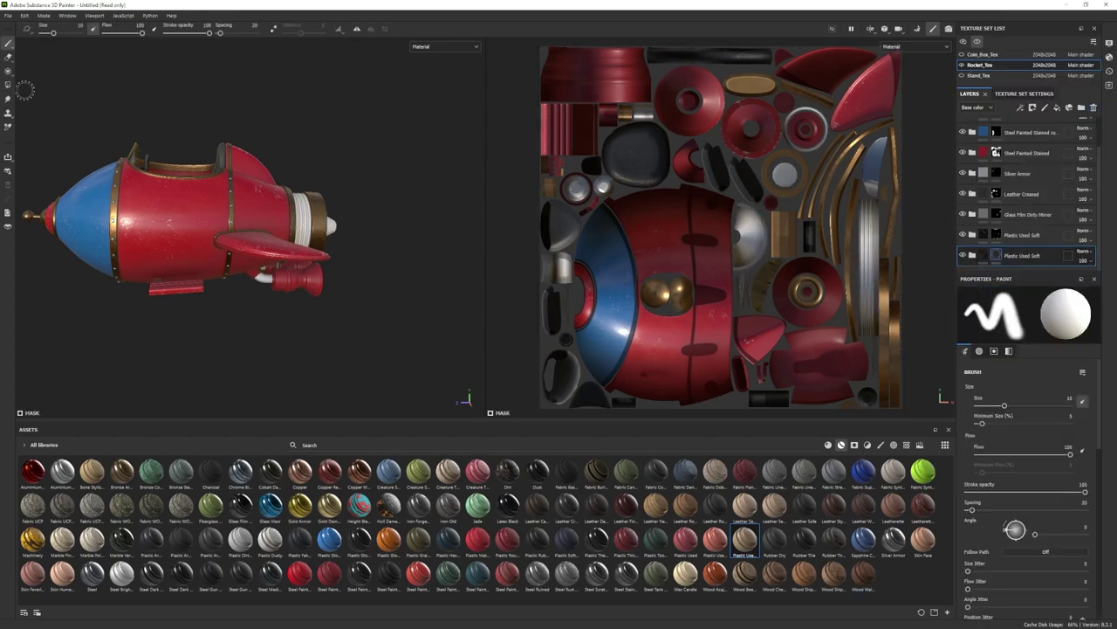
Assign the exhaust bellows, tail cone and thruster pipe to the second plastic material by polygon-filling the masks.
left_click(267, 286)
left_click_drag(278, 301, 249, 318, "alt")
left_click(330, 236)
key("1")
mouse_move(336, 310)
left_mouse_down("alt")
mouse_move(364, 326)
mouse_move(314, 330)
left_mouse_up("alt")
scroll(994, 153, "up", 2)
left_click(995, 150)
key("4")
left_click_drag(323, 262, 301, 288, "alt")
left_click(303, 226)
key("1")
mouse_move(302, 225)
left_mouse_down("alt")
mouse_move(253, 261)
mouse_move(308, 307)
mouse_move(235, 272)
left_mouse_up("alt")
middle_click_drag(235, 272, 244, 312, "alt")
right_click_drag(282, 307, 365, 393, "alt")
Add a fill layer at the top of the red Steel Painted Stained folder and apply the Stains Scratched smart mask to it.
scroll(1001, 214, "down", 2)
left_click(972, 153)
left_click(1022, 174)
left_click(1057, 107)
left_click(855, 446)
left_click_drag(893, 505, 1025, 173)
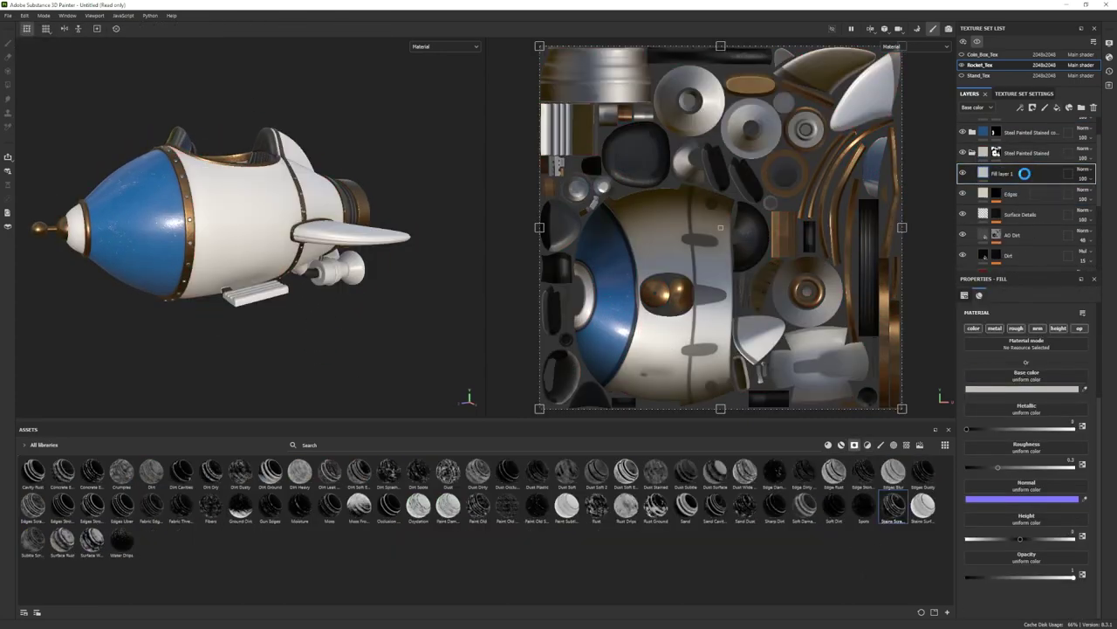
Tune Fill layer 1's Mask Editor to Global Balance 0.43, Texture 0.61, Texture 2 0.77 and Curvature 0.54.
left_click(1022, 191)
left_click_drag(1029, 391, 1004, 392)
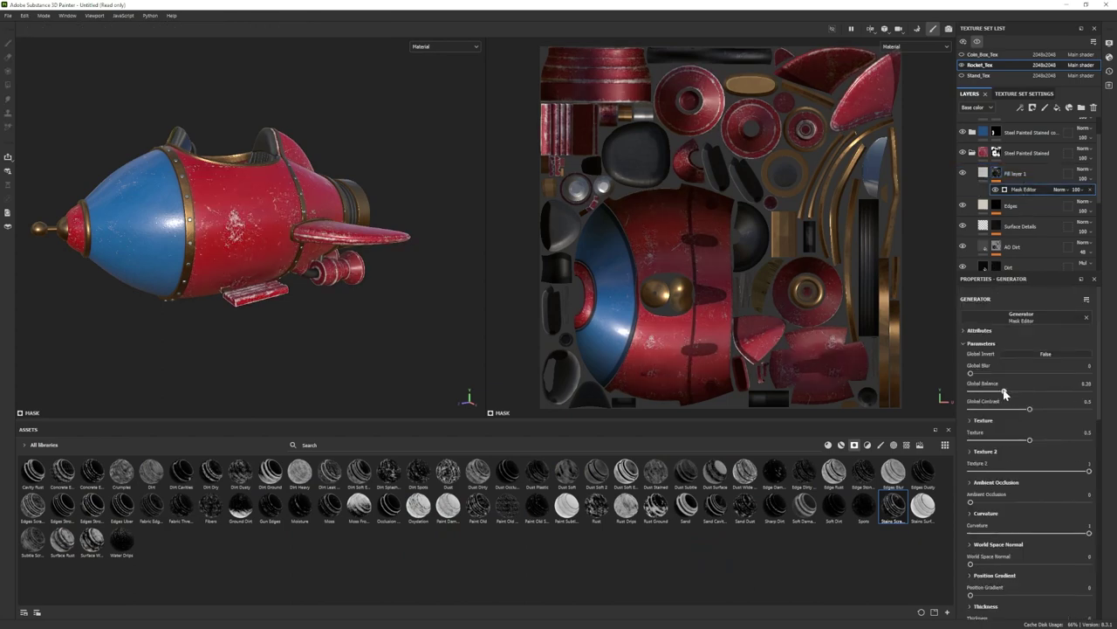
left_click_drag(1029, 471, 1050, 474)
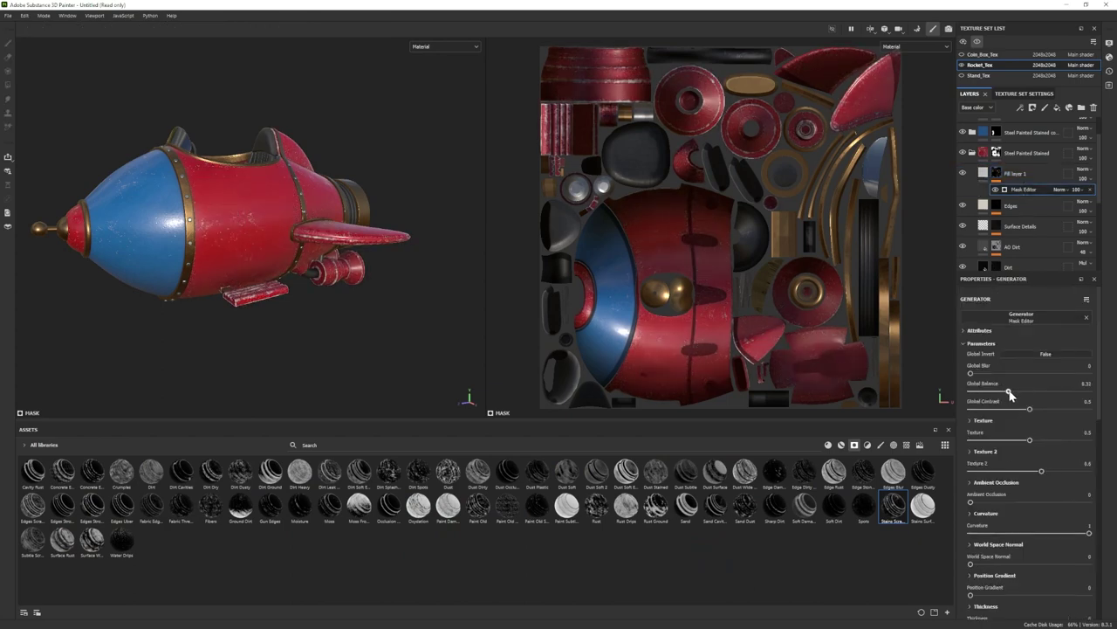
mouse_move(1010, 395)
left_mouse_down()
mouse_move(1047, 392)
mouse_move(1010, 392)
left_mouse_up()
left_click(963, 172)
left_click(963, 173)
left_click_drag(1006, 471, 1090, 441)
left_click_drag(1089, 534, 1046, 532)
left_click_drag(1010, 391, 1023, 392)
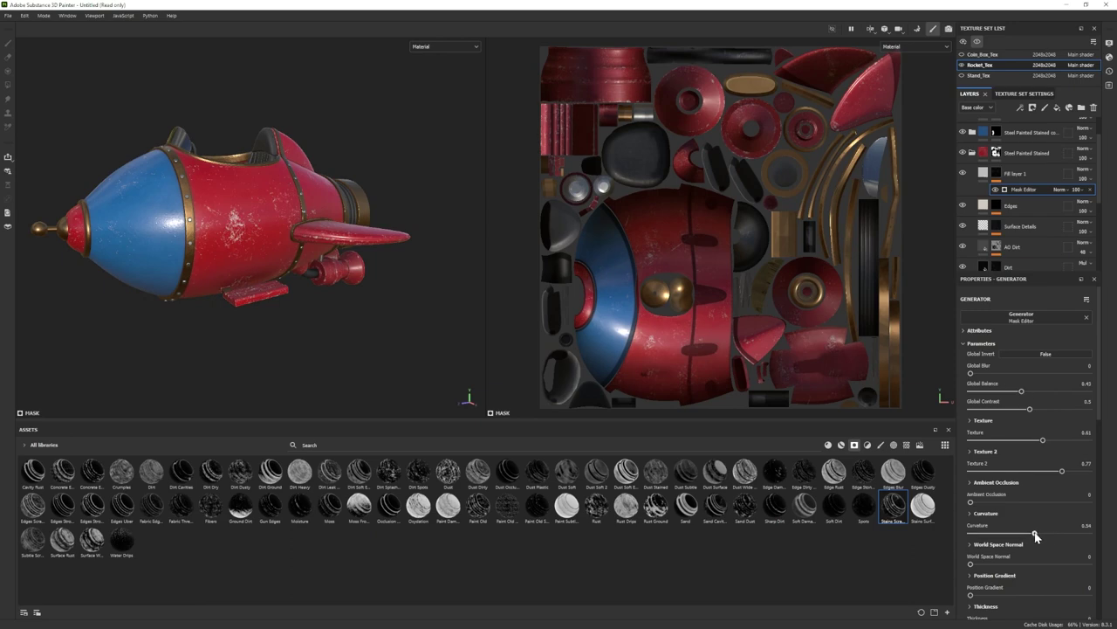
Make Fill layer 1 fully metallic with a value of 1 and set its height to -0.01.
left_click(984, 172)
scroll(384, 301, "up", 3)
left_click_drag(375, 301, 402, 302, "alt")
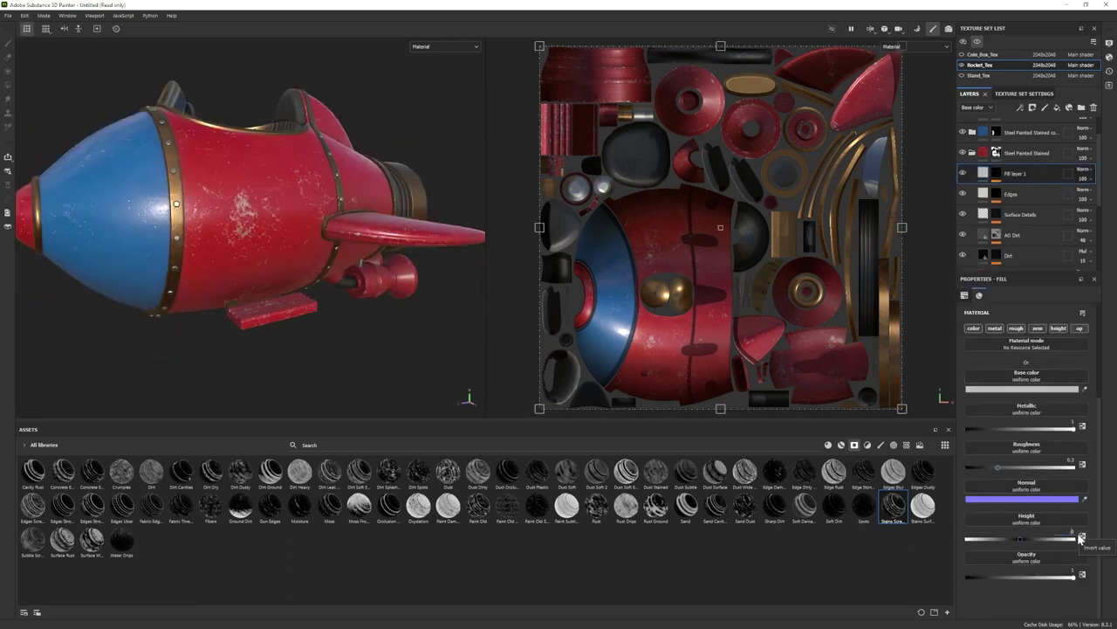
key("Return")
left_click_drag(301, 316, 257, 291, "alt")
left_click(1069, 532)
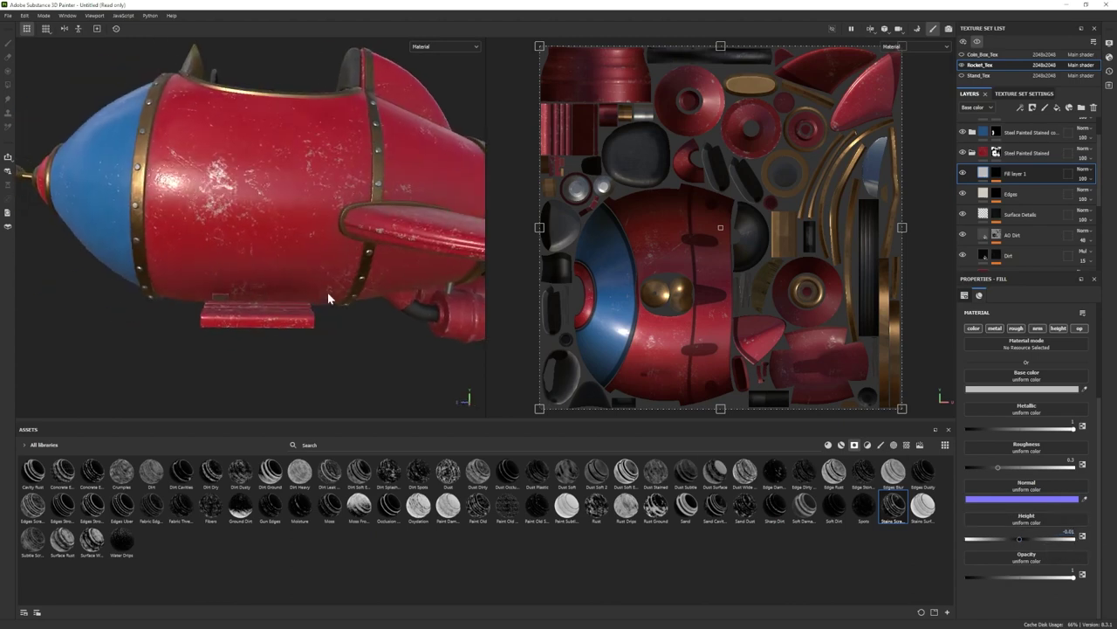
scroll(330, 299, "down", 3)
left_click_drag(330, 298, 256, 312, "alt")
Copy the scratched Fill layer 1 to the top of the blue steel folder and compare the result with the layer hidden and shown.
double_click(1025, 174)
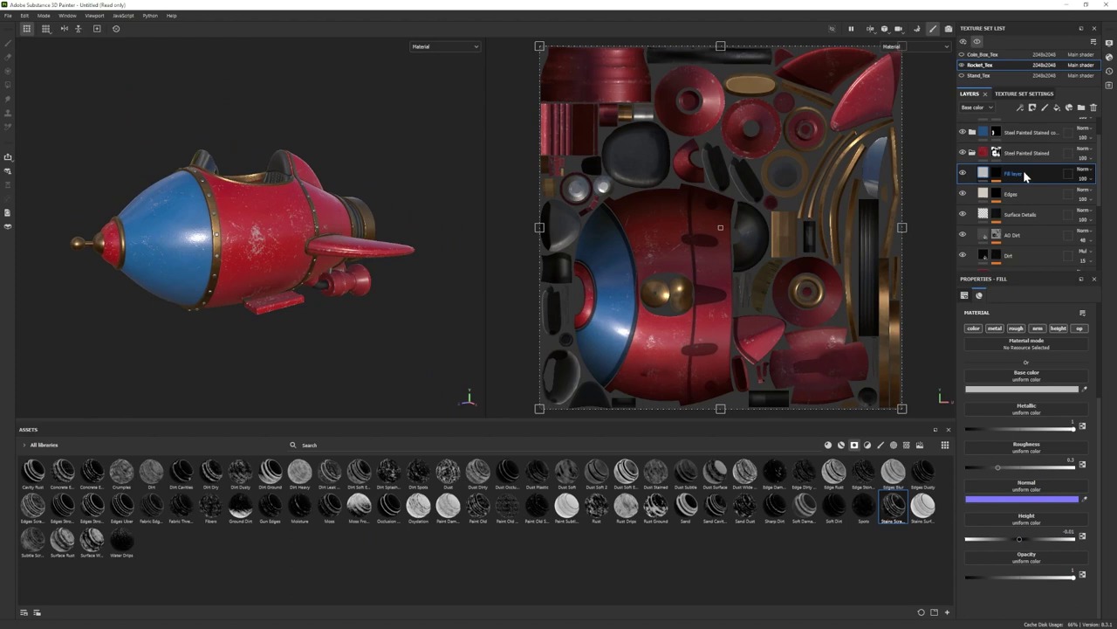
left_click(972, 153)
left_click(973, 132)
left_click(1030, 156)
left_click(994, 159)
left_click(1025, 170)
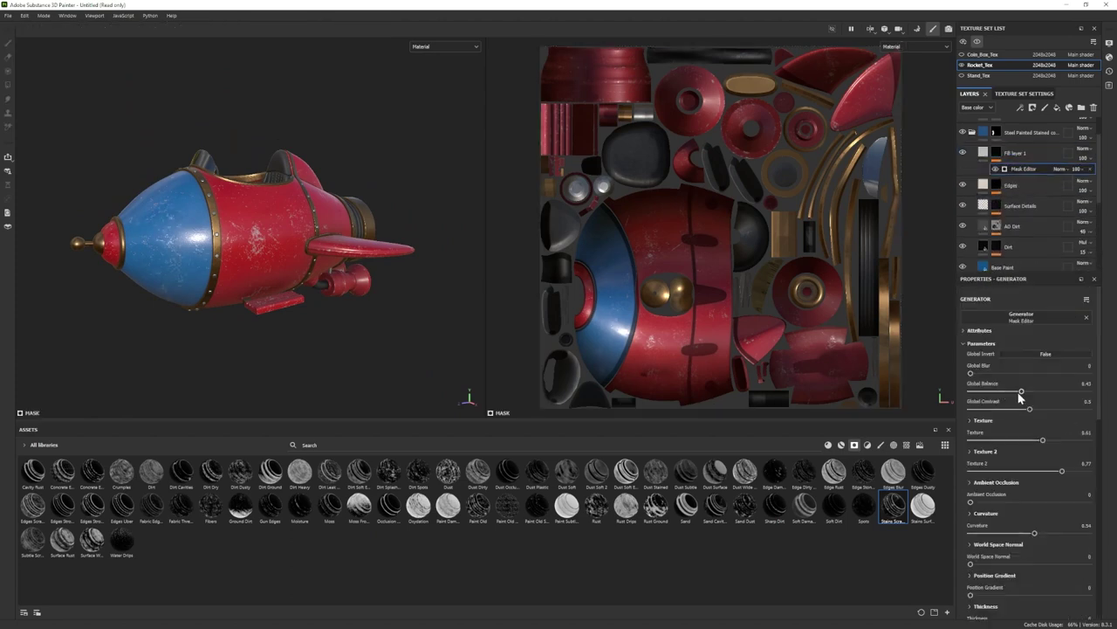
left_click(963, 153)
left_click(963, 152)
left_click_drag(293, 260, 342, 301, "alt")
left_click(972, 133)
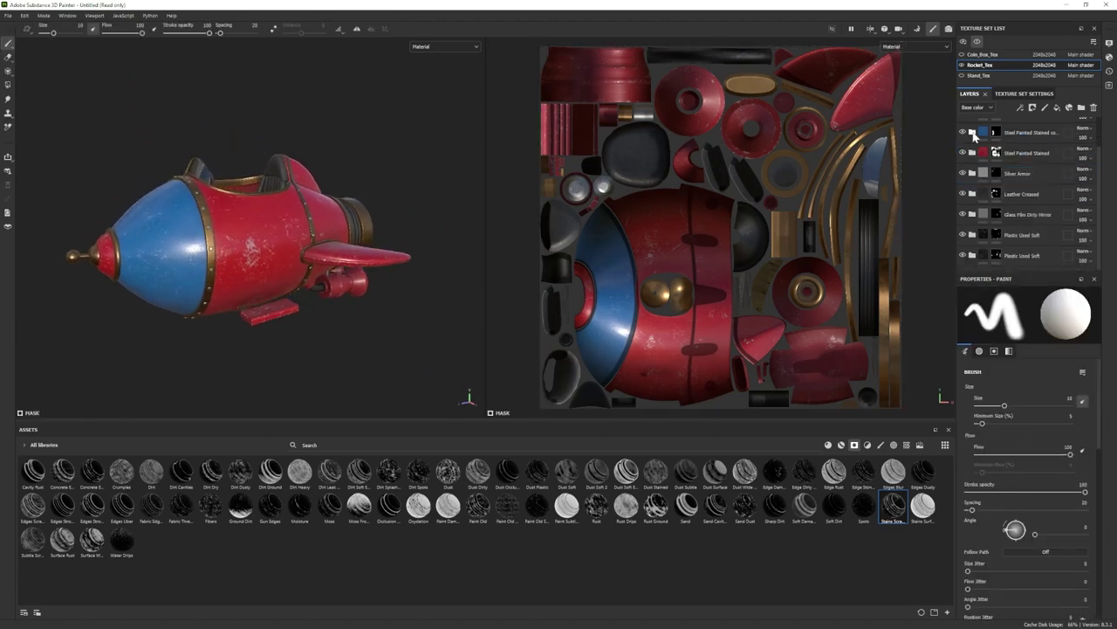
Add a second fill layer to the red Steel Painted Stained folder, beneath Fill layer 1.
left_click(972, 153)
left_click(1023, 173)
left_click(1057, 108)
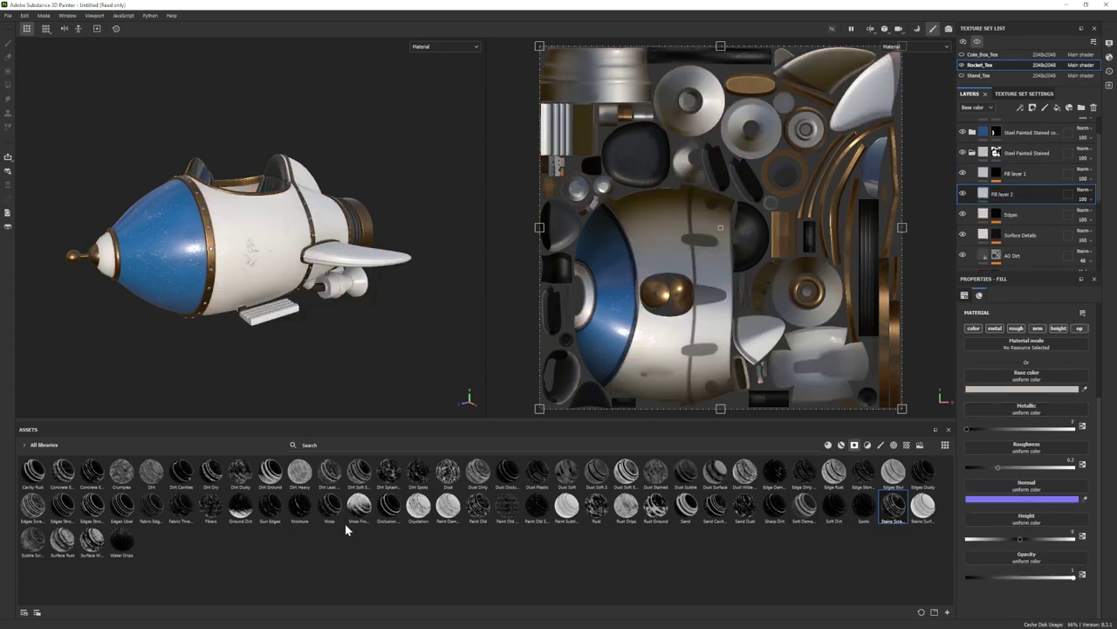
Try the Edges Scratched, Edges Dirty and Edges Dusty smart masks on Fill layer 2.
left_click_drag(1023, 188, 1021, 192)
key("ctrl+z")
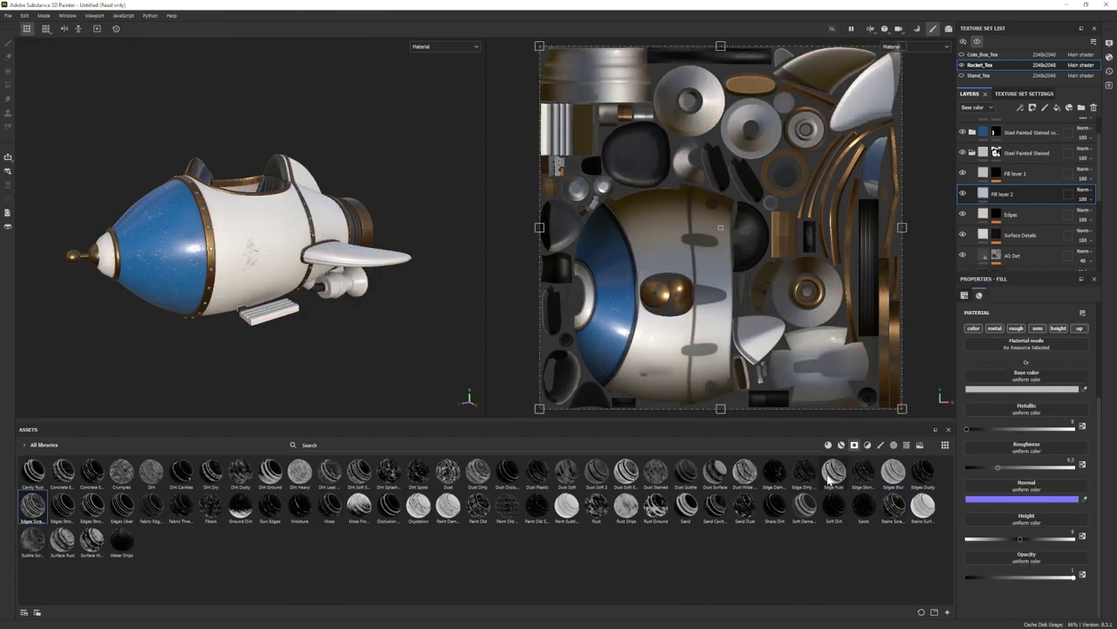
left_click_drag(807, 472, 1025, 197)
key("ctrl+z")
left_click_drag(922, 473, 1027, 190)
key("ctrl+z")
Apply the Dust Stained smart mask to Fill layer 2 with Global Balance 0.48, Texture 2 0.11 and Ambient Occlusion 0.25.
left_click_drag(656, 473, 1016, 198)
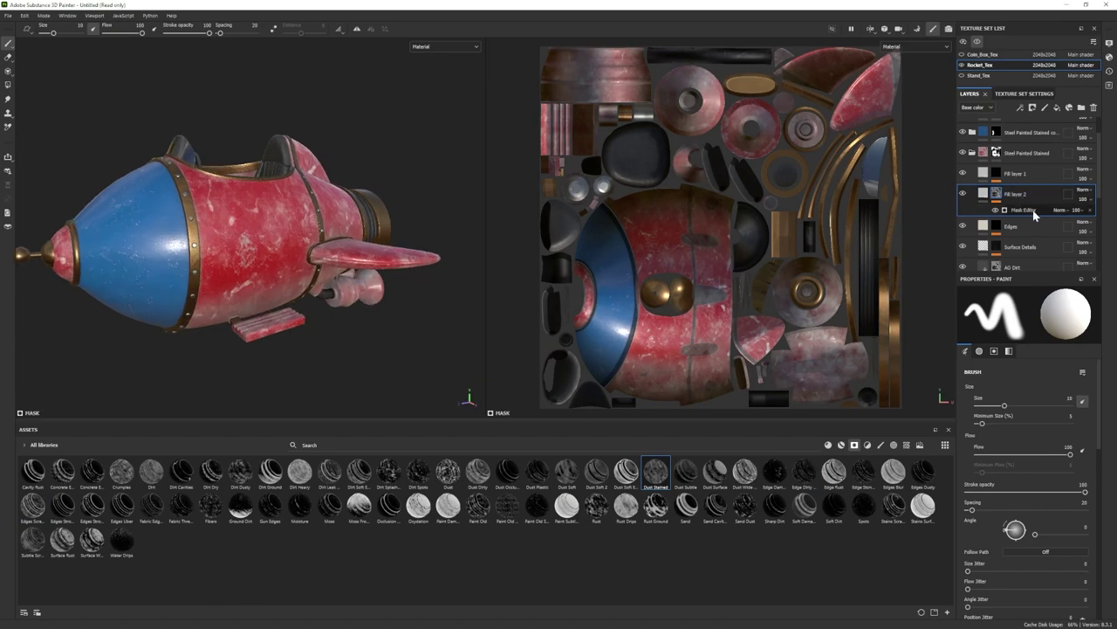
left_click(1032, 212)
left_click(1019, 472)
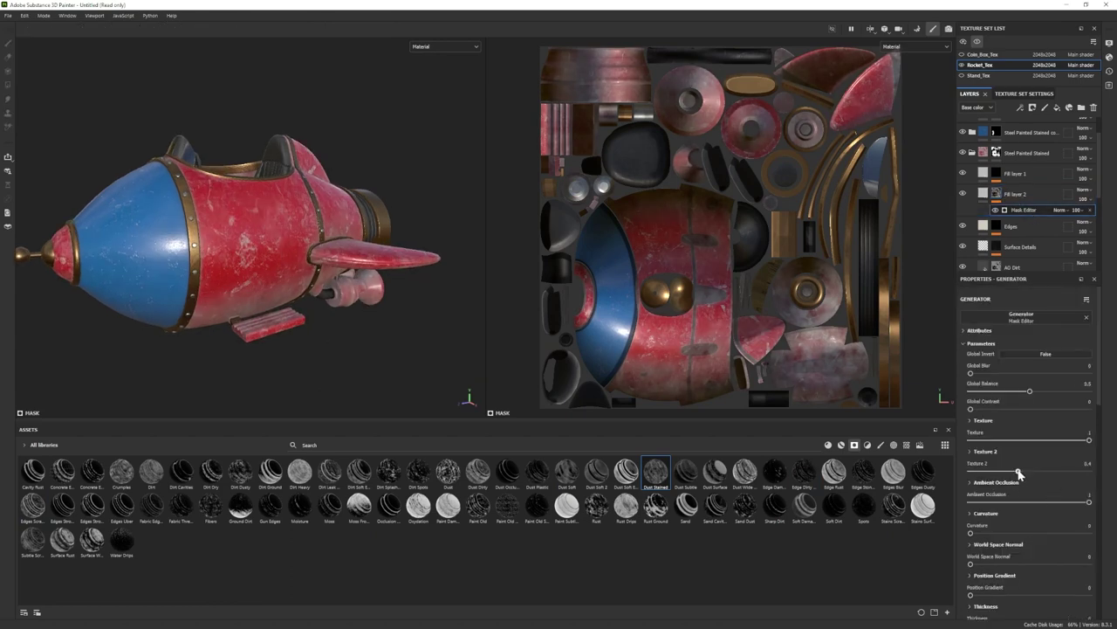
left_click_drag(1026, 392, 1027, 392)
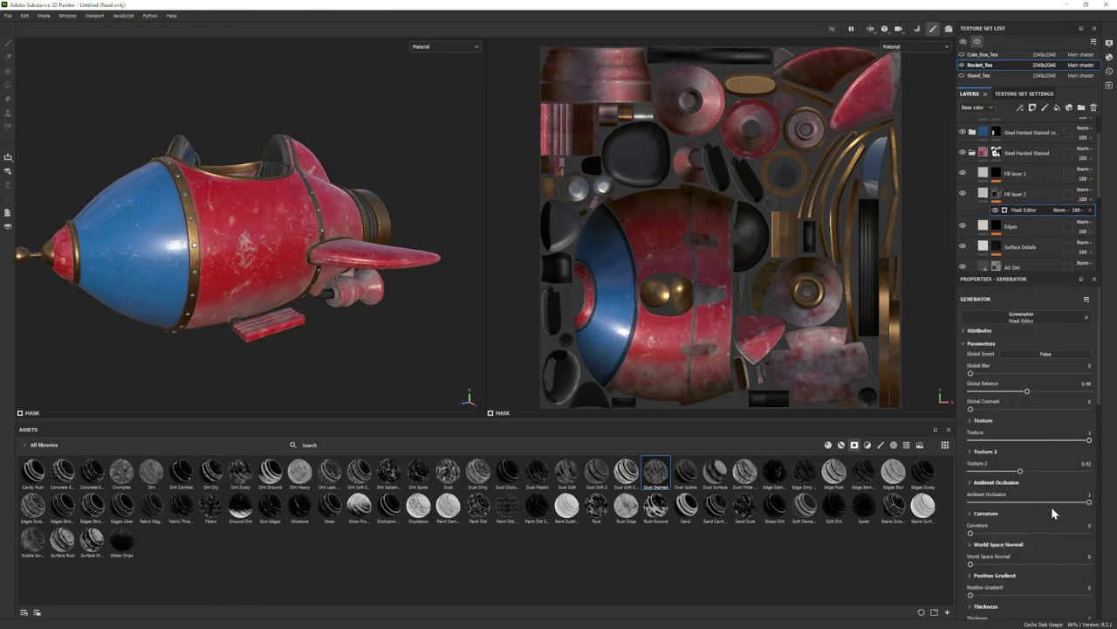
left_click(1004, 503)
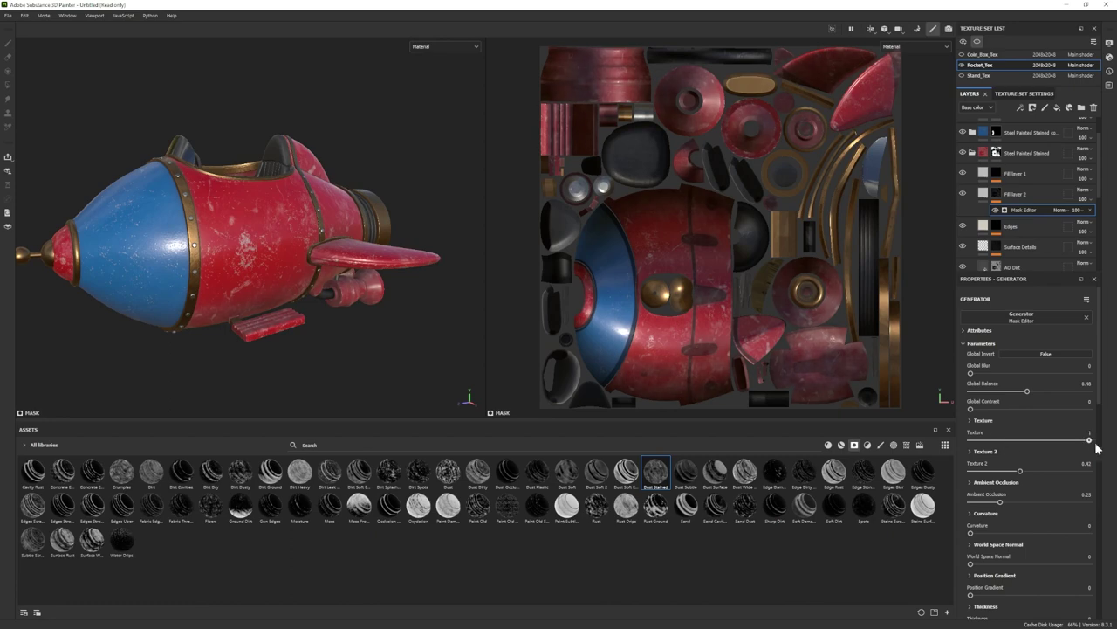
left_click_drag(1020, 470, 979, 472)
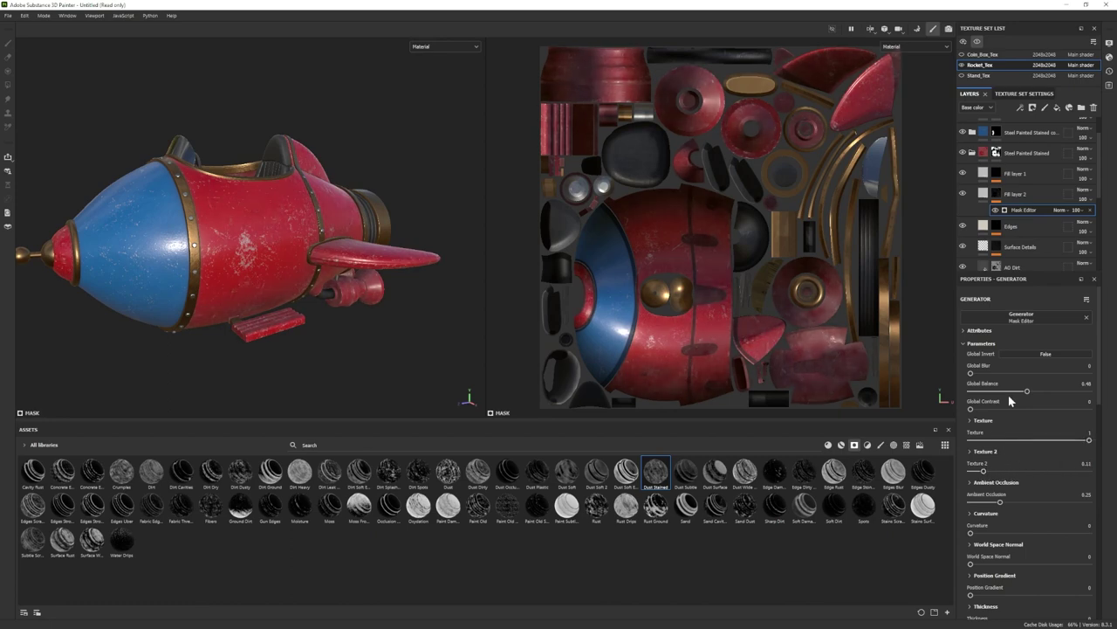
left_click(962, 194)
left_click(963, 194)
left_click_drag(1029, 390, 1027, 391)
Set Fill layer 2's base colour to black and increase its roughness to about 0.82.
left_click(984, 193)
left_click(1010, 389)
left_click_drag(923, 590, 910, 611)
left_click(1018, 485)
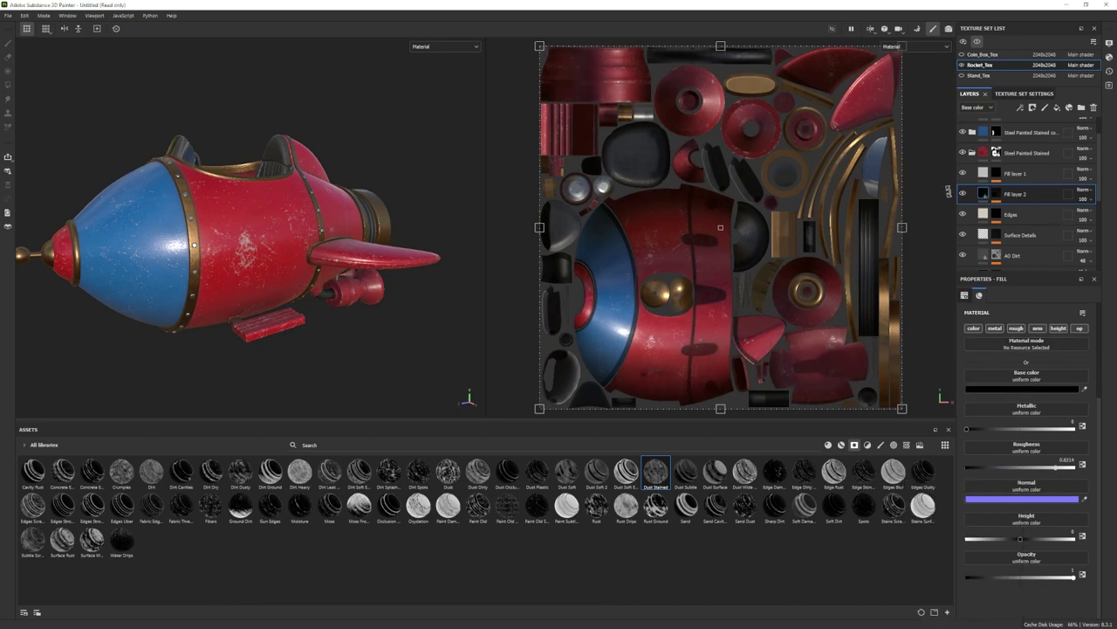
Try a higher Global Balance in the Mask Editor of Fill layer 2's mask.
left_click(996, 194)
left_click(1025, 211)
left_click_drag(1031, 391, 1047, 392)
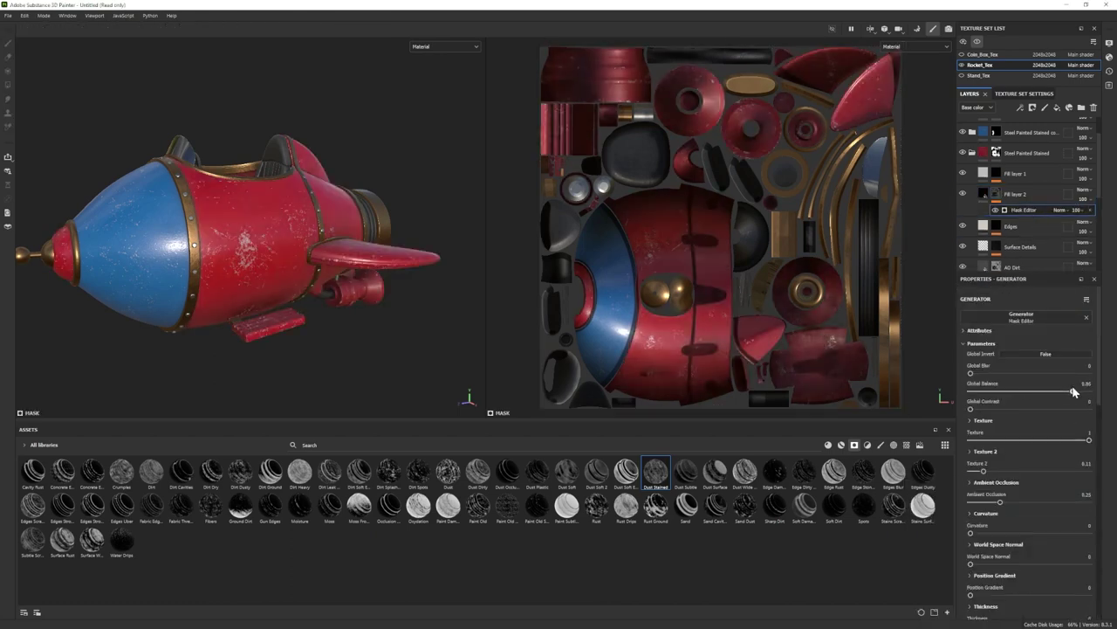
Replace Fill layer 2's Mask Editor with the Dirt Leaks smart mask and lower the Mask Builder's Level.
mouse_move(365, 338)
left_mouse_down("alt")
mouse_move(237, 281)
mouse_move(284, 295)
left_mouse_up("alt")
left_click(1090, 211)
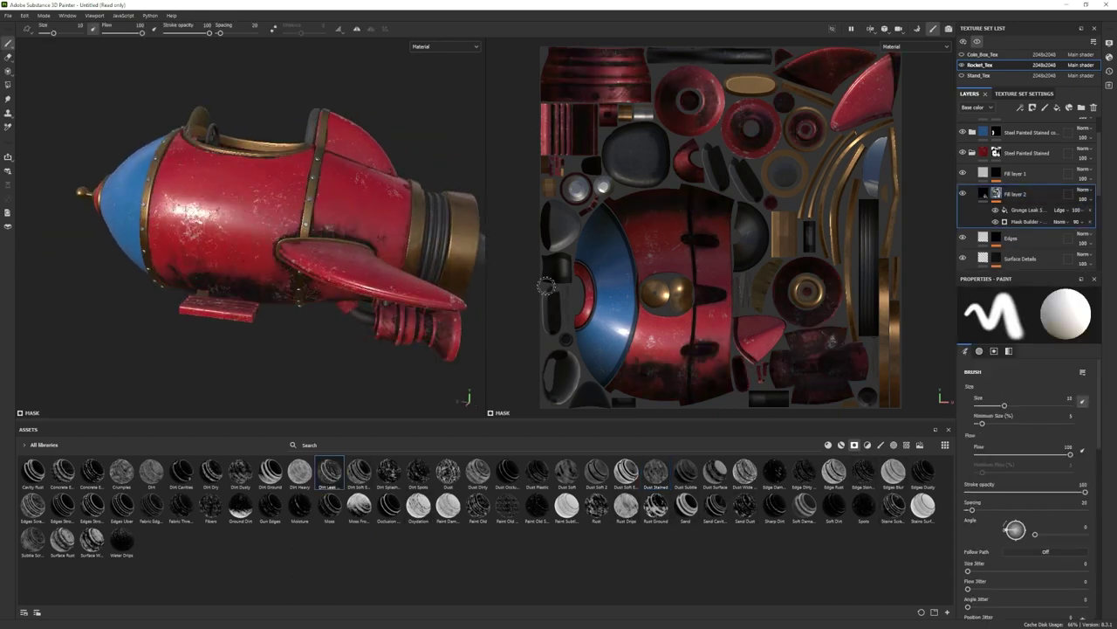
left_click(1026, 222)
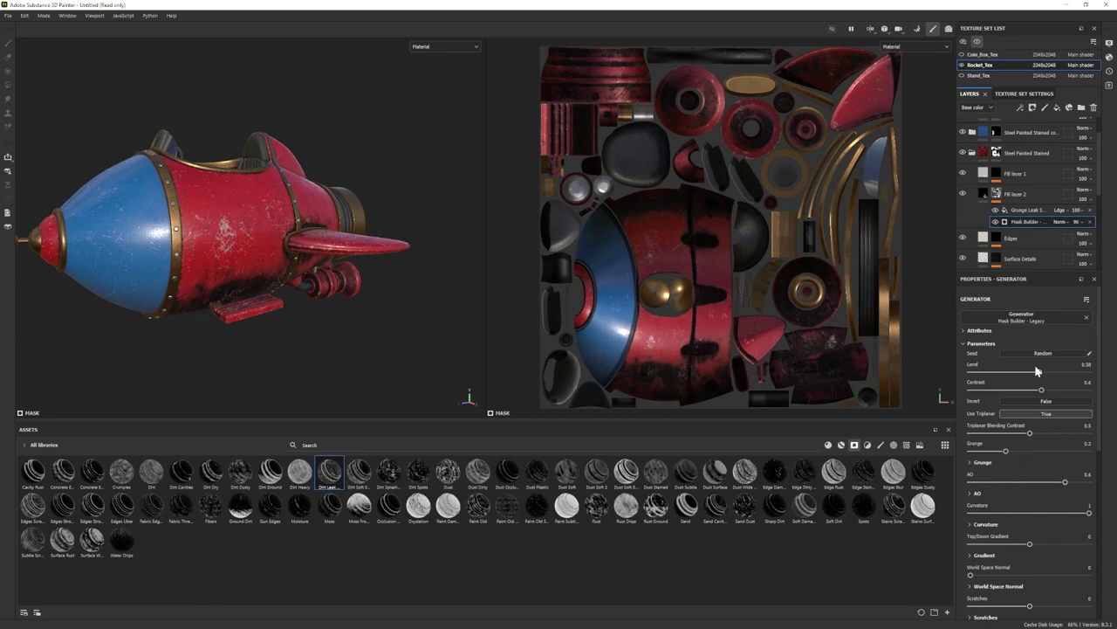
left_click_drag(1037, 371, 993, 373)
Change Fill layer 2's base colour to dark grey and try a layer opacity of 45.
left_click(983, 194)
left_click(1025, 389)
left_click_drag(919, 582, 909, 596)
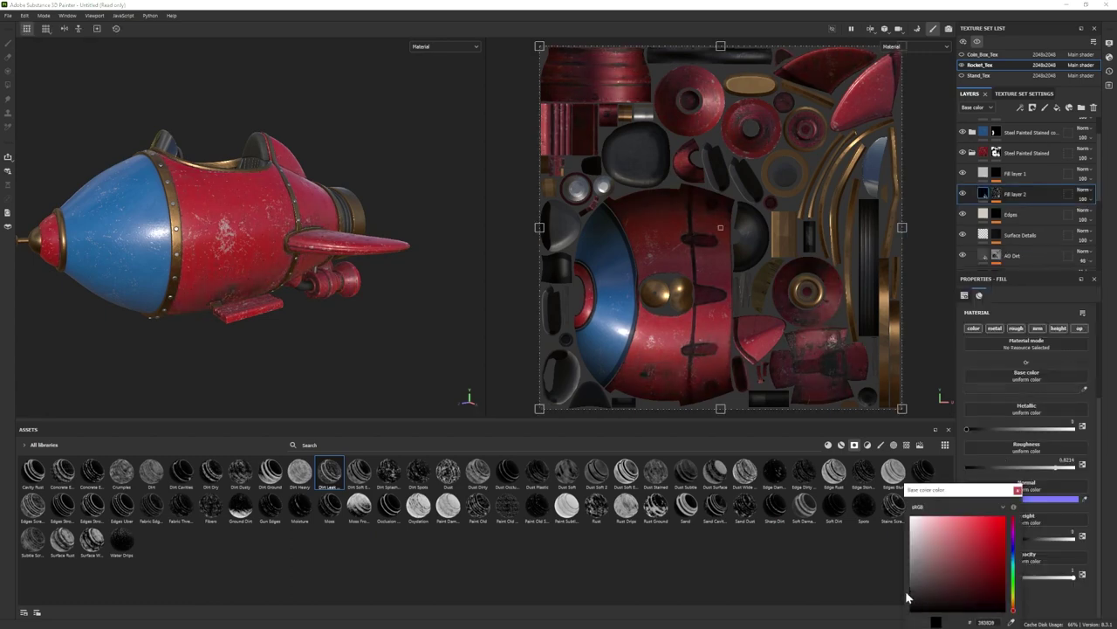
left_click(1068, 304)
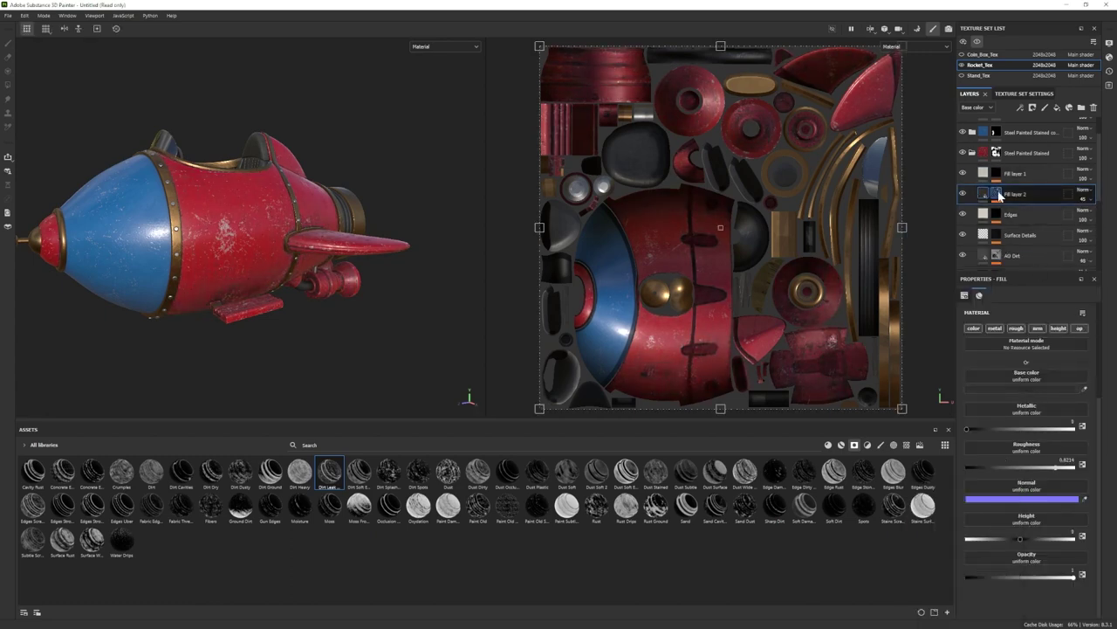
Lower the opacity of the Mask Builder effect in Fill layer 2's mask to about 44 and inspect the Grunge Leak settings.
left_click(998, 194)
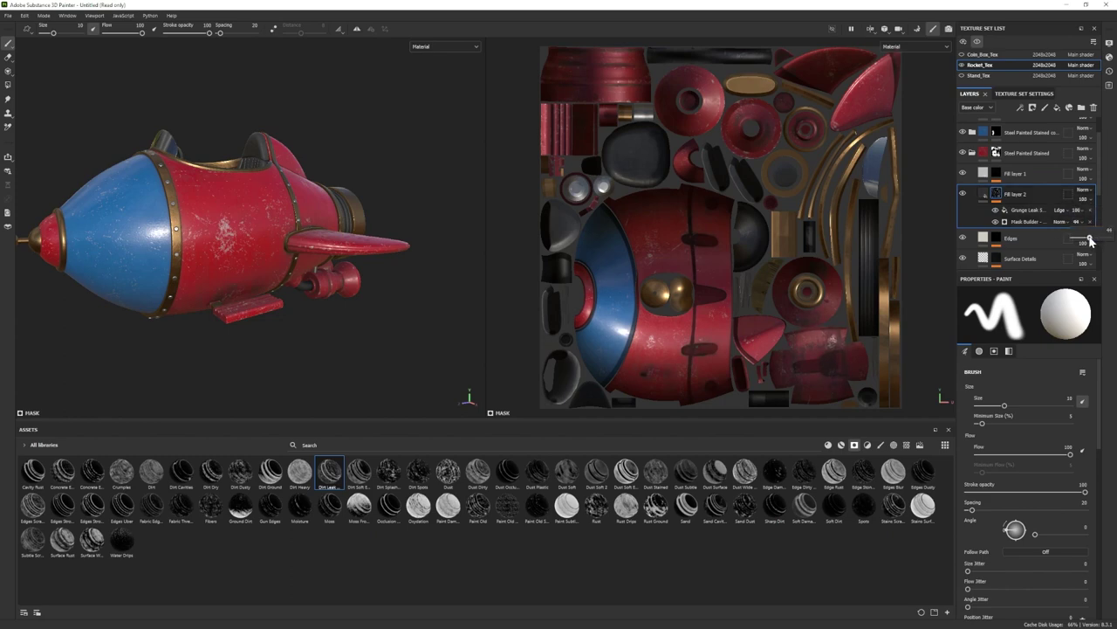
left_click_drag(1090, 239, 1088, 239)
left_click(1028, 210)
scroll(1029, 403, "down", 10)
left_click_drag(347, 241, 376, 243, "alt")
Copy Fill layer 2 into the blue Steel Painted Stained copy folder, above its Fill layer 1.
left_click(1021, 195)
key("ctrl+c")
left_click(973, 133)
left_click(1027, 154)
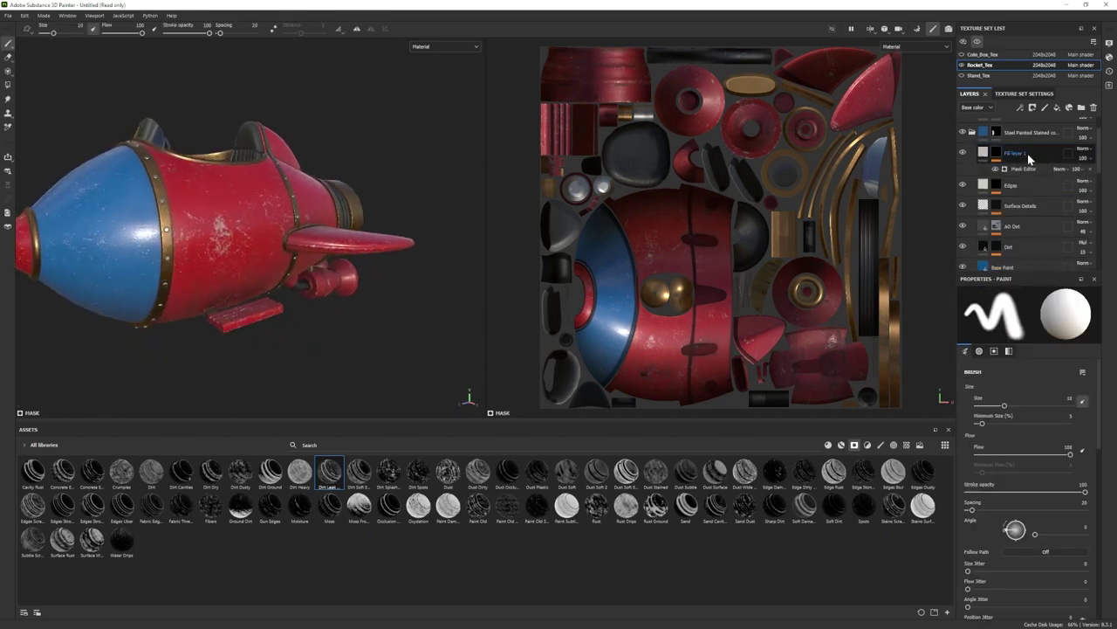
key("ctrl+v")
left_click_drag(265, 277, 285, 300, "alt")
scroll(285, 299, "down", 3)
middle_click_drag(286, 300, 337, 291, "alt")
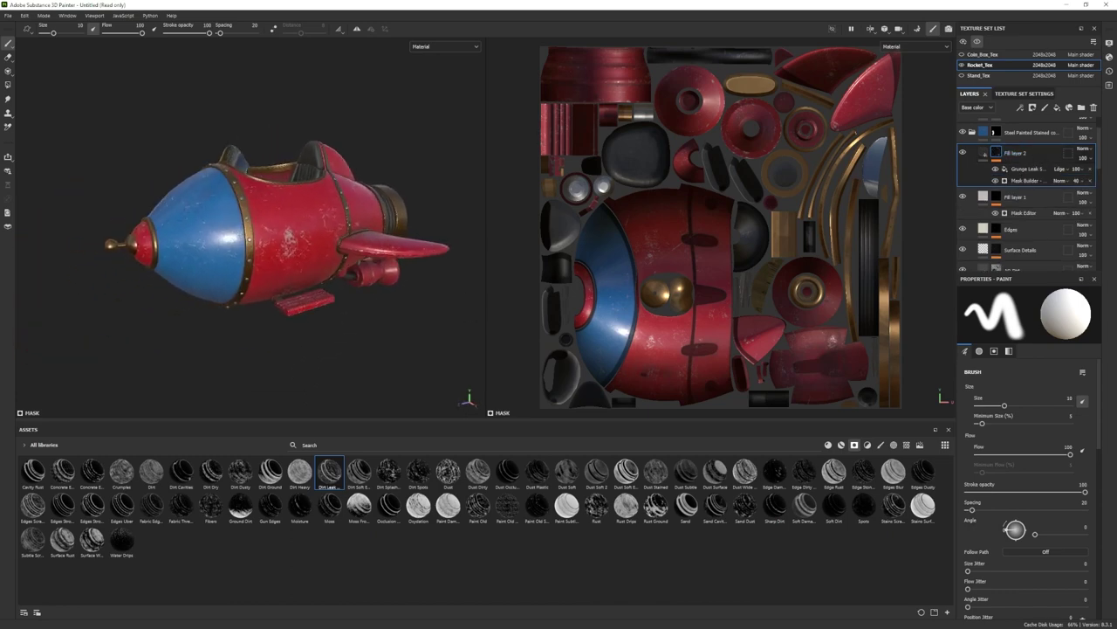
left_click_drag(338, 292, 314, 271, "alt")
left_click(973, 132)
Add a fill layer with a scratched stains smart mask above Fill layer 1 in the red folder and lower its Global Balance.
left_click(1004, 176)
left_click(985, 175)
left_click(1058, 108)
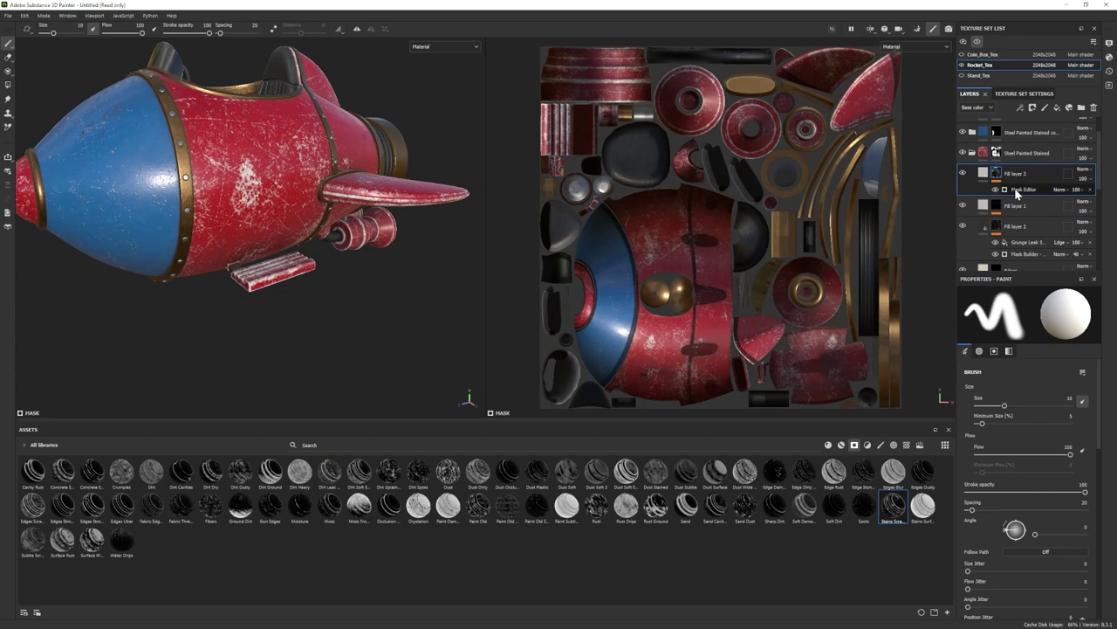
left_click(1023, 189)
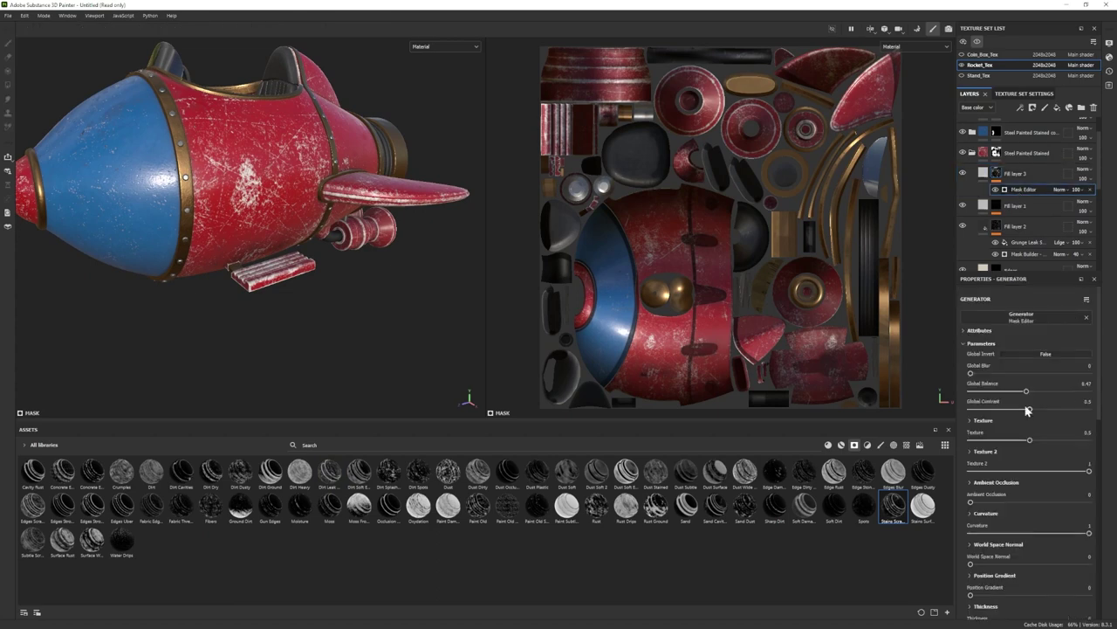
left_click_drag(1030, 391, 1009, 392)
left_click(998, 174)
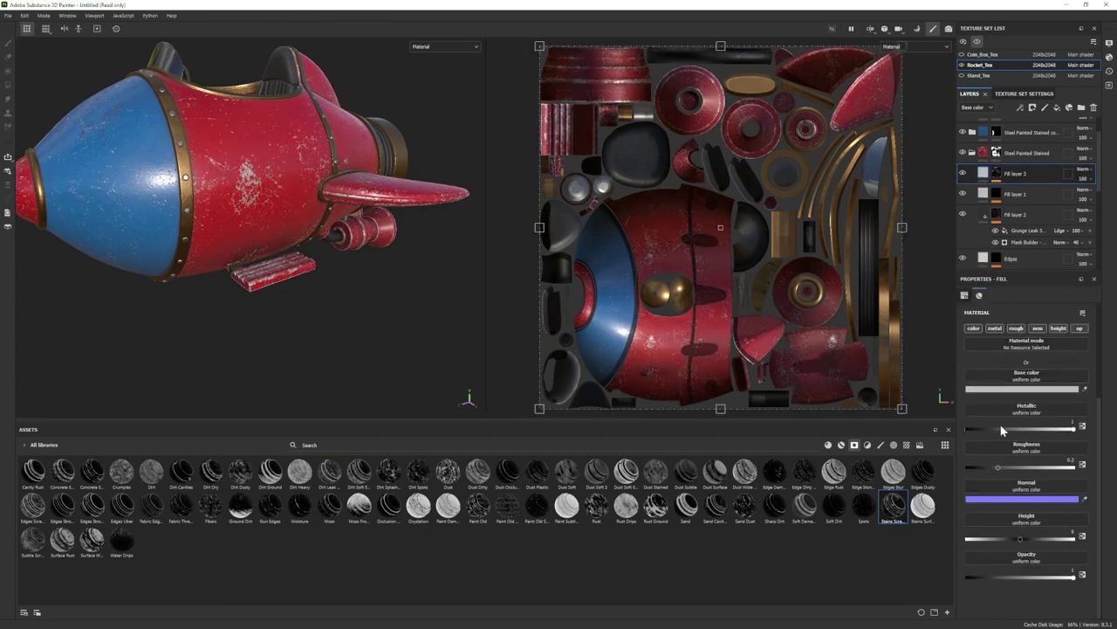
Place Fill layer 3 in a new folder with a black mask, and fill that mask only on the ribbed footstep under the body.
left_click(1080, 107)
left_click_drag(1030, 194, 1017, 176)
right_click(1016, 176)
left_click(1034, 193)
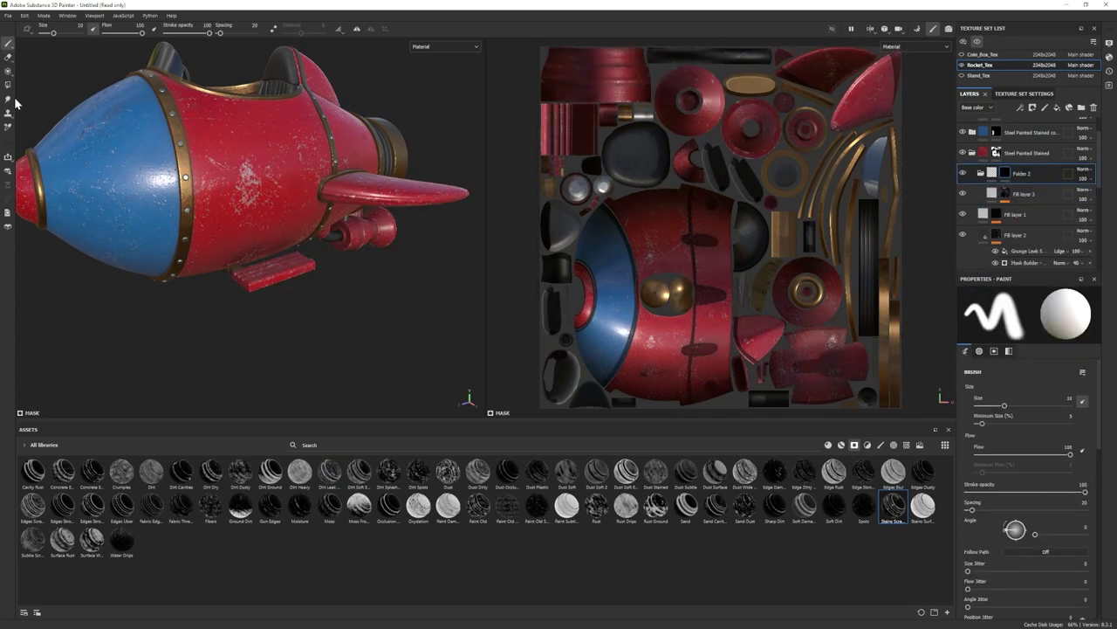
left_click(8, 85)
left_click(268, 272)
key("1")
scroll(217, 281, "down", 3)
Set the Global Balance of Fill layer 3's Mask Editor to 0.25.
left_click(1006, 194)
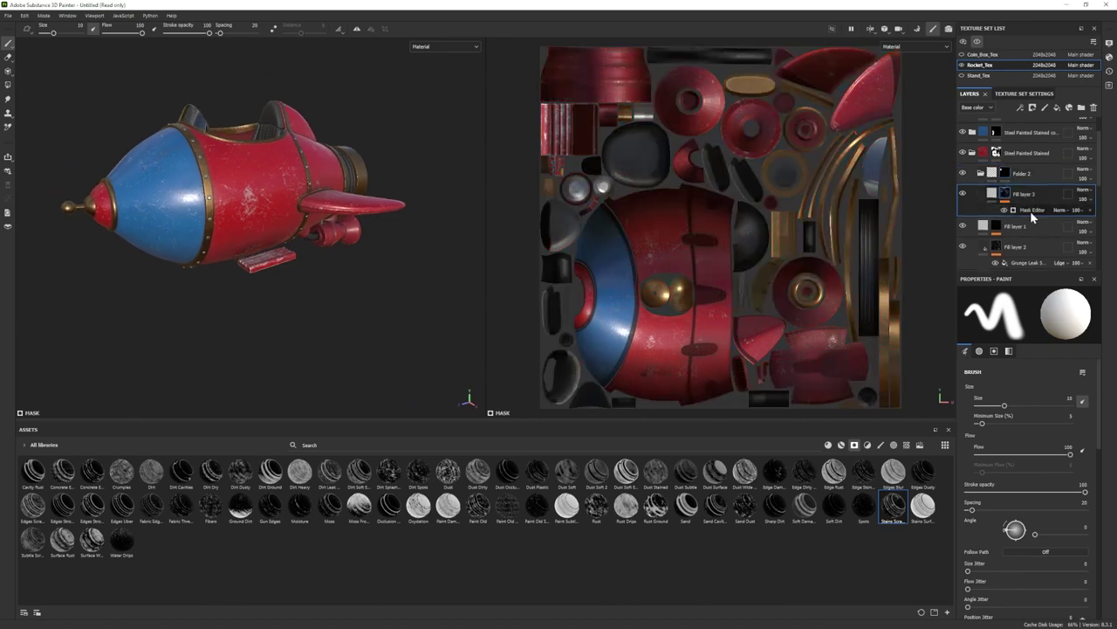
left_click(1030, 210)
left_click_drag(1004, 392, 1000, 392)
left_click_drag(336, 273, 270, 274, "alt")
scroll(264, 294, "down", 2)
scroll(270, 274, "up", 3)
middle_click_drag(364, 288, 317, 291, "alt")
left_click(982, 173)
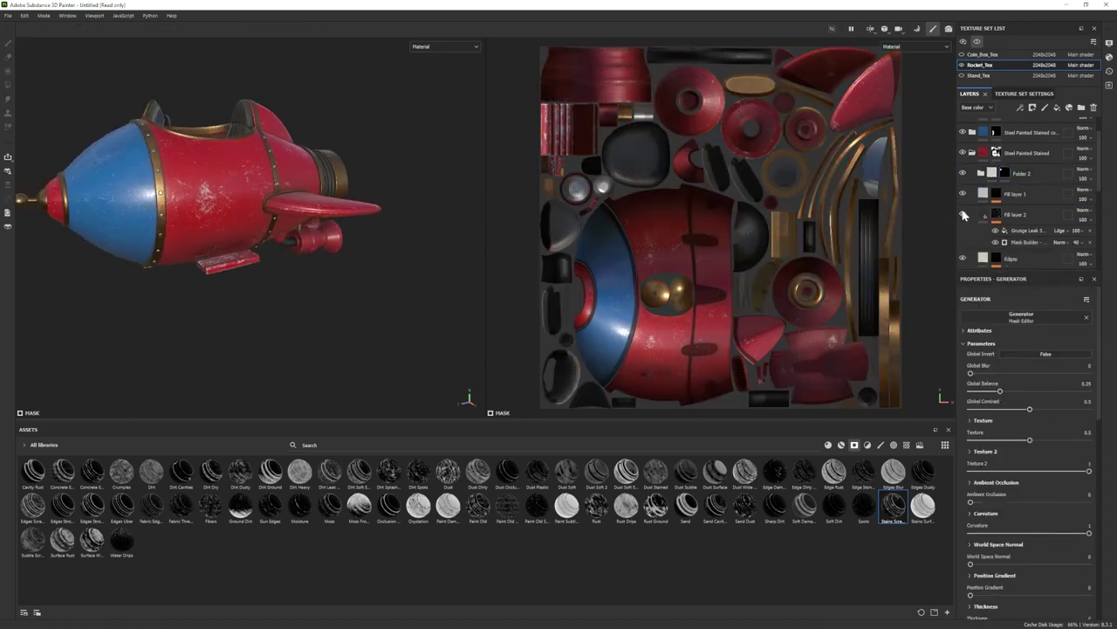
Add a fill layer directly below the Edges layer in the red painted steel folder and give it a black mask.
left_click_drag(356, 280, 303, 272, "alt")
scroll(305, 272, "up", 3)
middle_click_drag(333, 272, 255, 298, "alt")
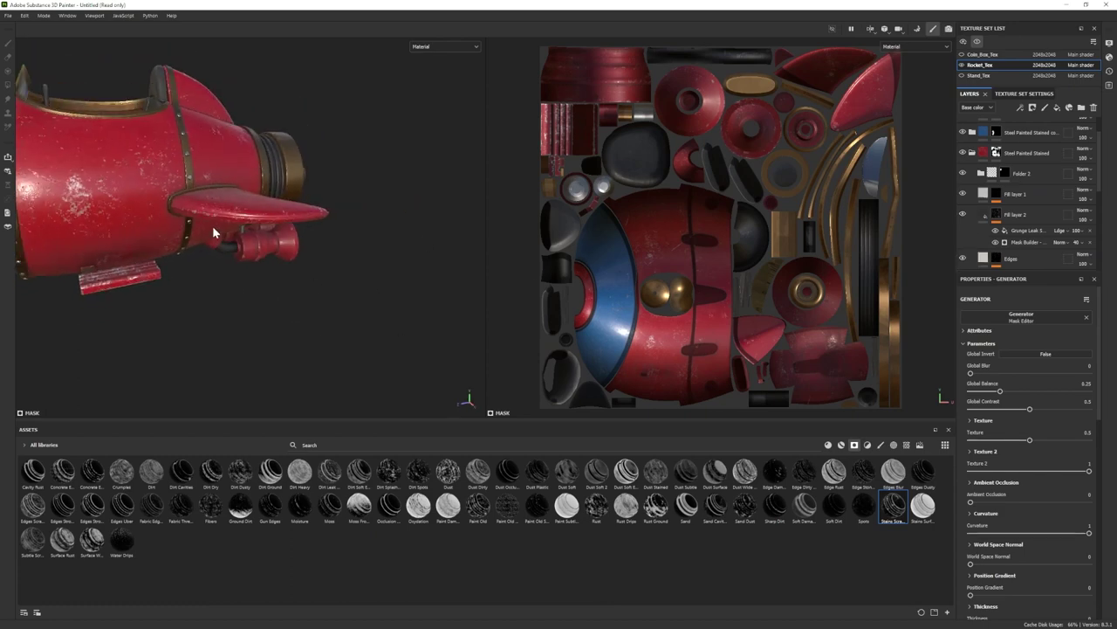
mouse_move(213, 232)
left_mouse_down("alt")
mouse_move(131, 238)
mouse_move(253, 249)
left_mouse_up("alt")
scroll(253, 248, "down", 3)
scroll(253, 248, "up", 3)
middle_click_drag(297, 253, 209, 248, "alt")
left_click(1027, 154)
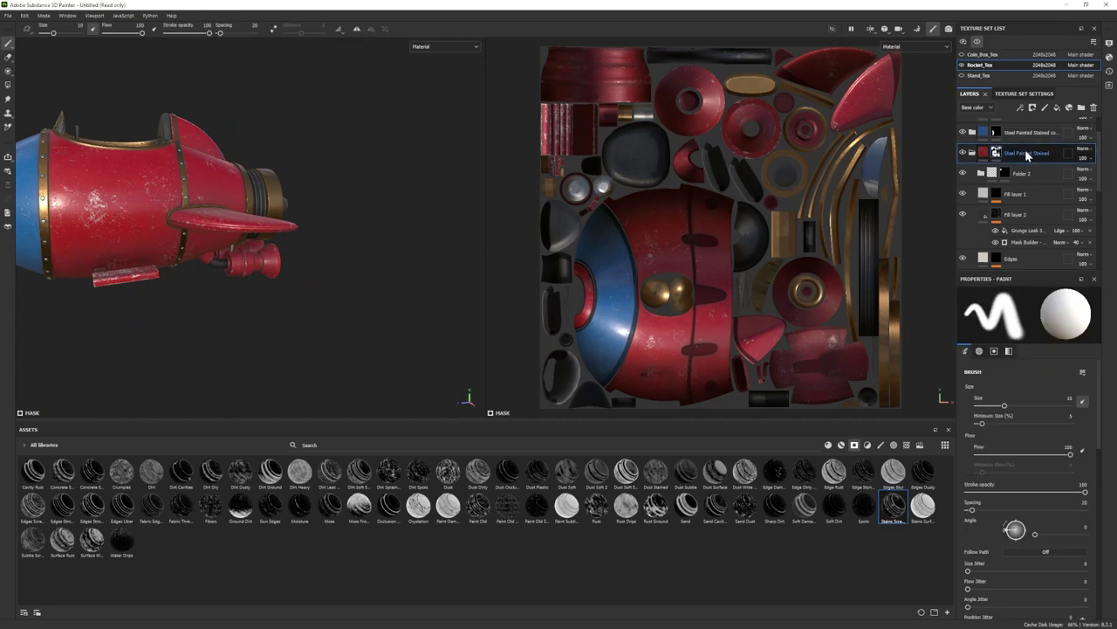
scroll(1039, 188, "down", 2)
left_click(1024, 209)
left_click(1026, 230)
left_click(1058, 109)
right_click(1018, 228)
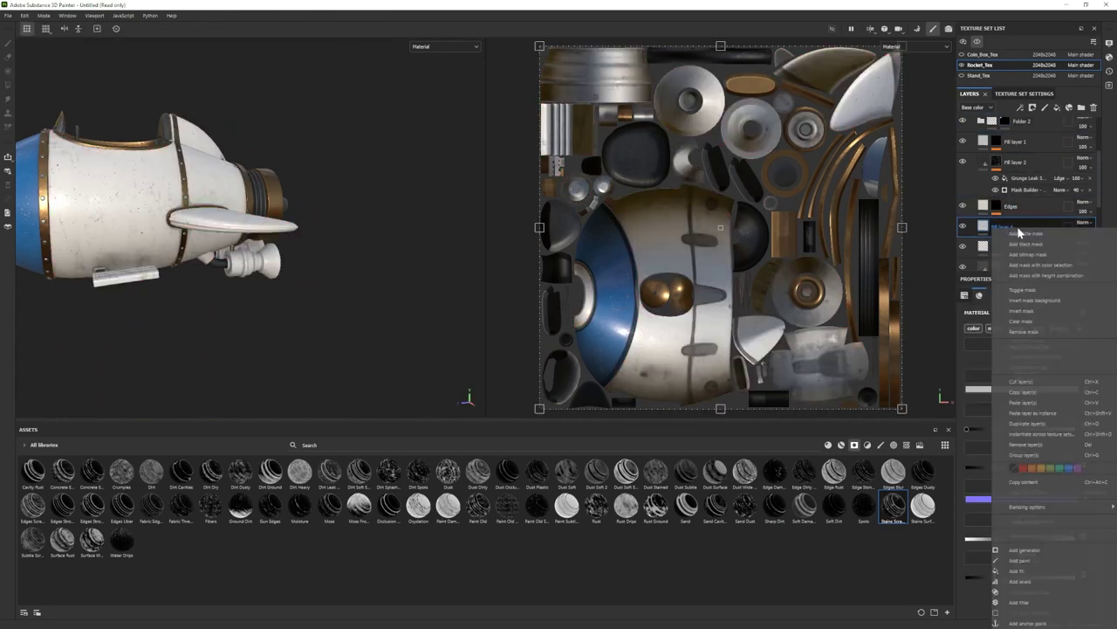
left_click(1023, 244)
Paint a light stripe along the side fin's outer edge in Fill layer 4's mask with the Basic Soft brush at size 2.41.
left_click(881, 446)
left_click(388, 474)
right_click_drag(226, 306, 349, 317, "alt")
left_click_drag(349, 317, 346, 344, "alt")
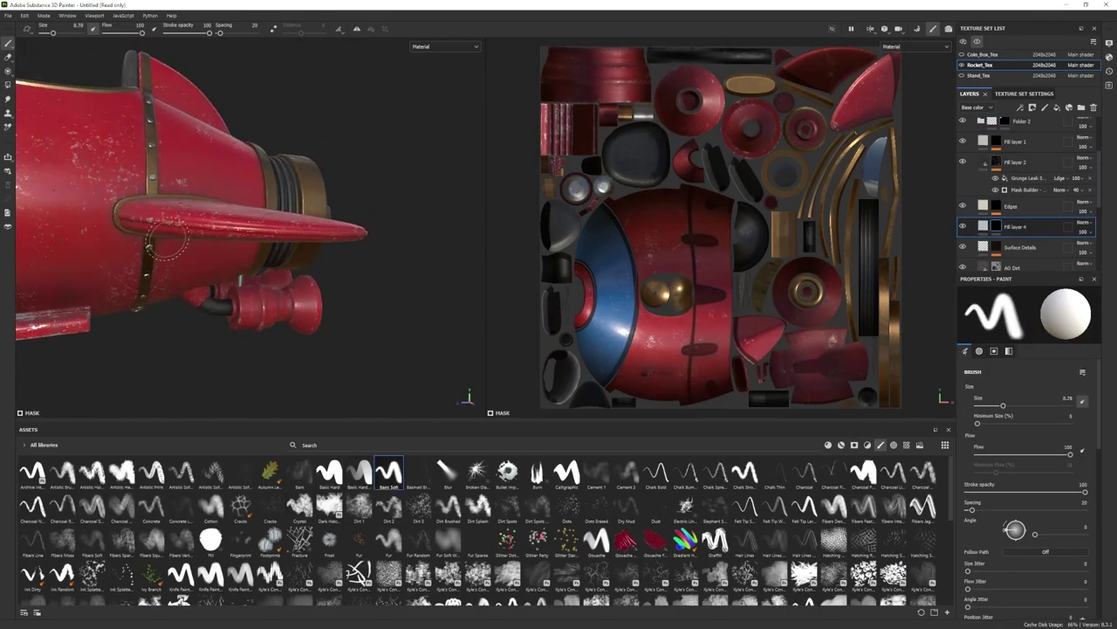
left_click(123, 216)
left_click(148, 218, "shift")
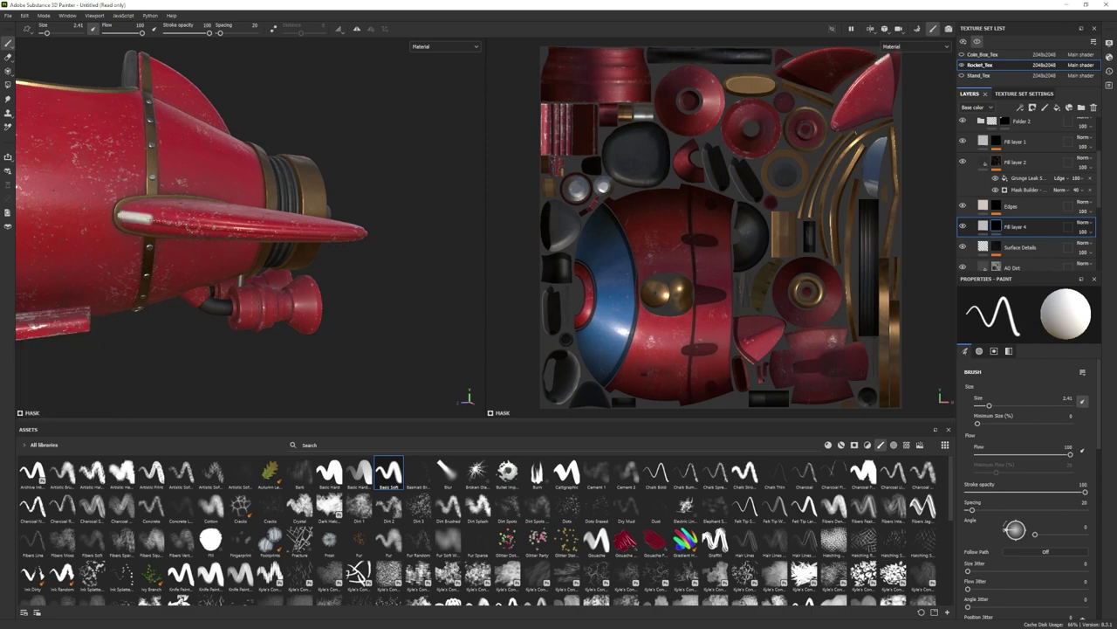
left_click(364, 234, "shift")
left_click_drag(358, 236, 105, 249, "alt")
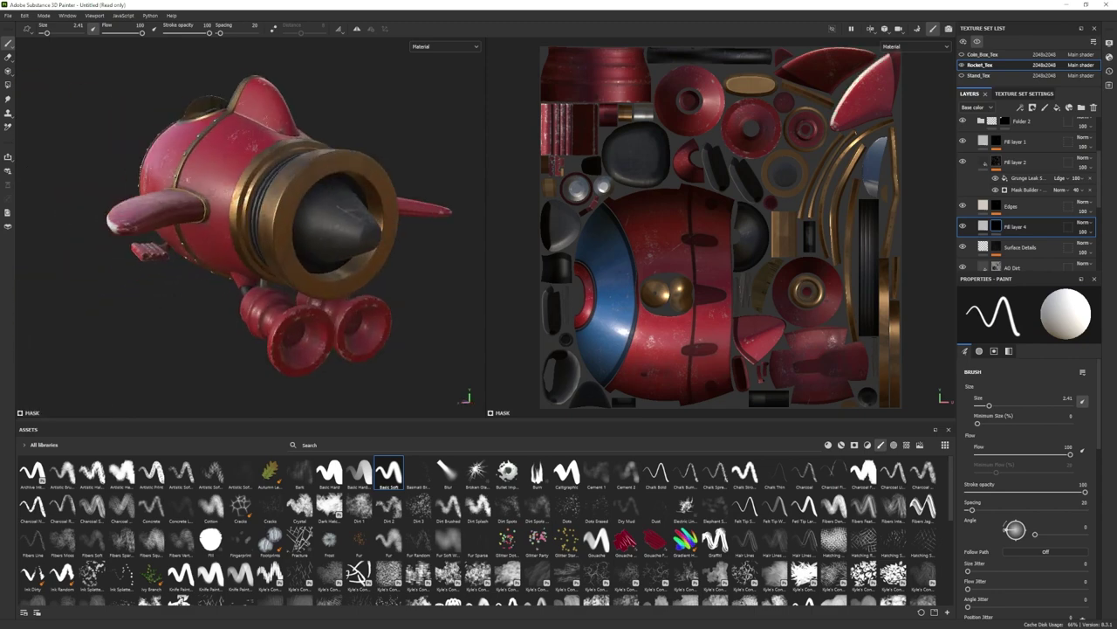
right_click_drag(105, 249, 132, 259, "alt")
left_click(163, 231)
left_click(192, 228, "shift")
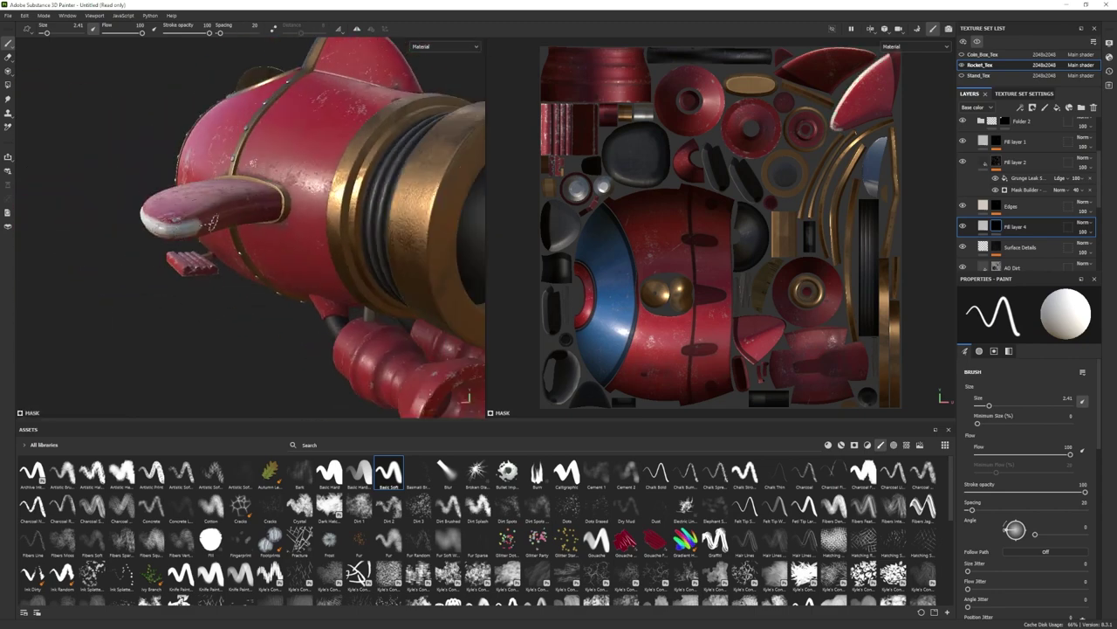
Clean up the upper border of the side fin's stripe with straight strokes of a small Basic Hard eraser.
left_click(9, 56)
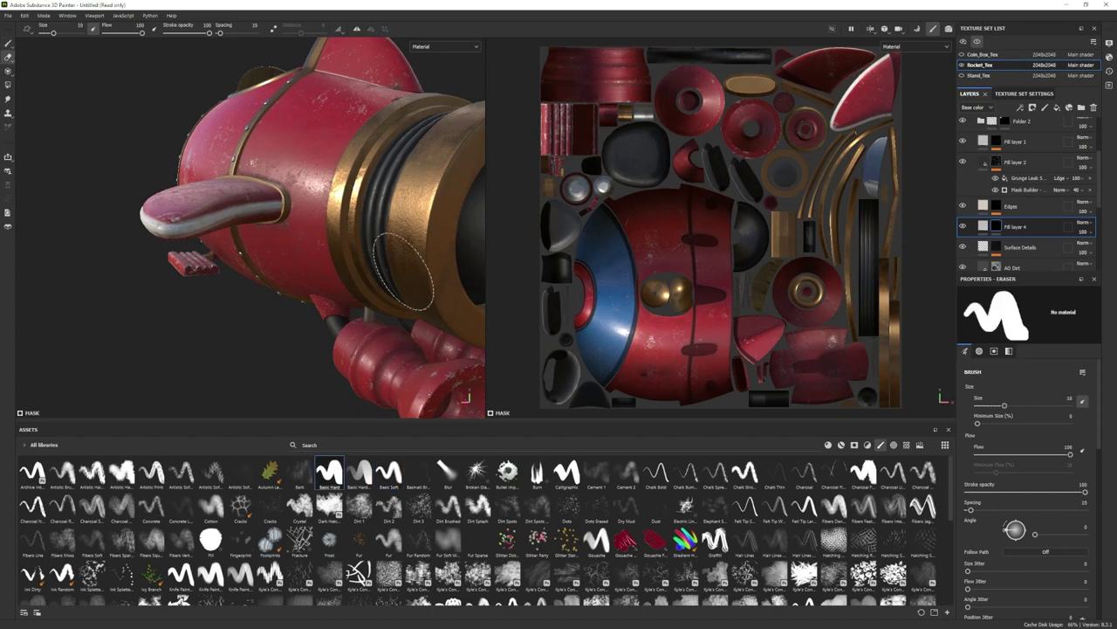
left_click_drag(293, 205, 215, 193, "alt")
left_click(193, 189, "shift")
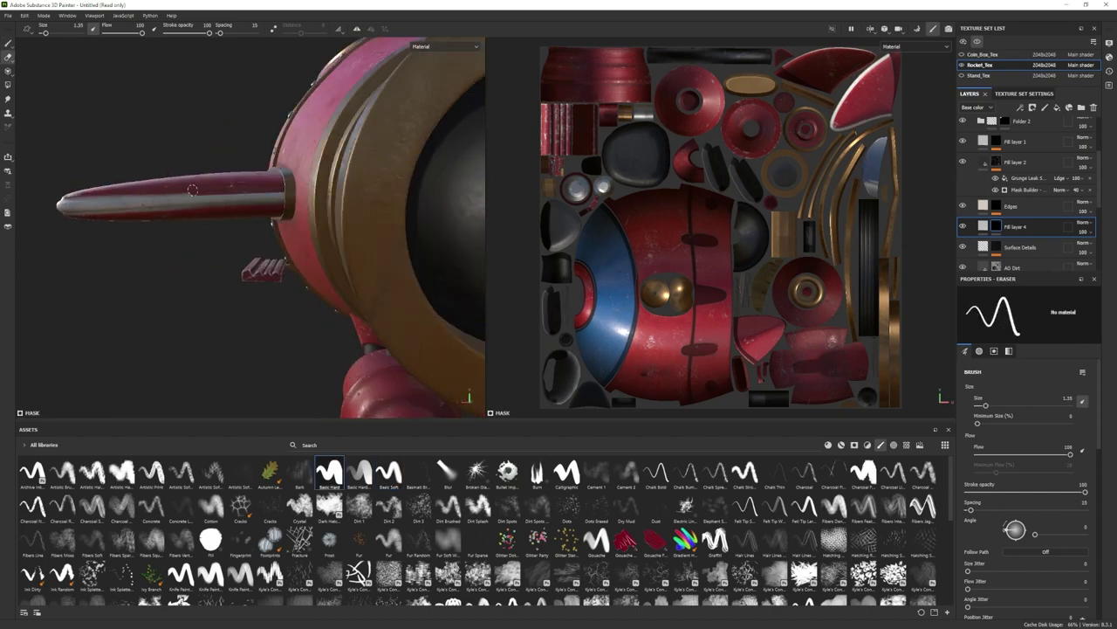
left_click(64, 198, "shift")
mouse_move(68, 199)
left_mouse_down("alt")
mouse_move(179, 236)
mouse_move(198, 281)
left_mouse_up("alt")
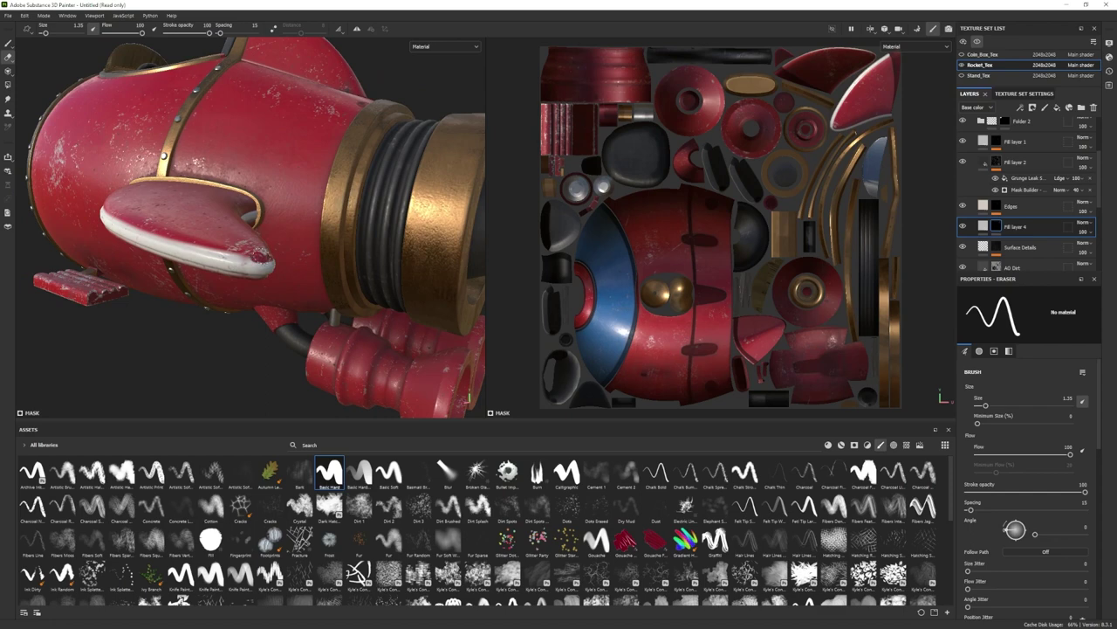
left_click(253, 256)
left_click(194, 243, "shift")
left_click_drag(139, 226, 184, 243, "alt")
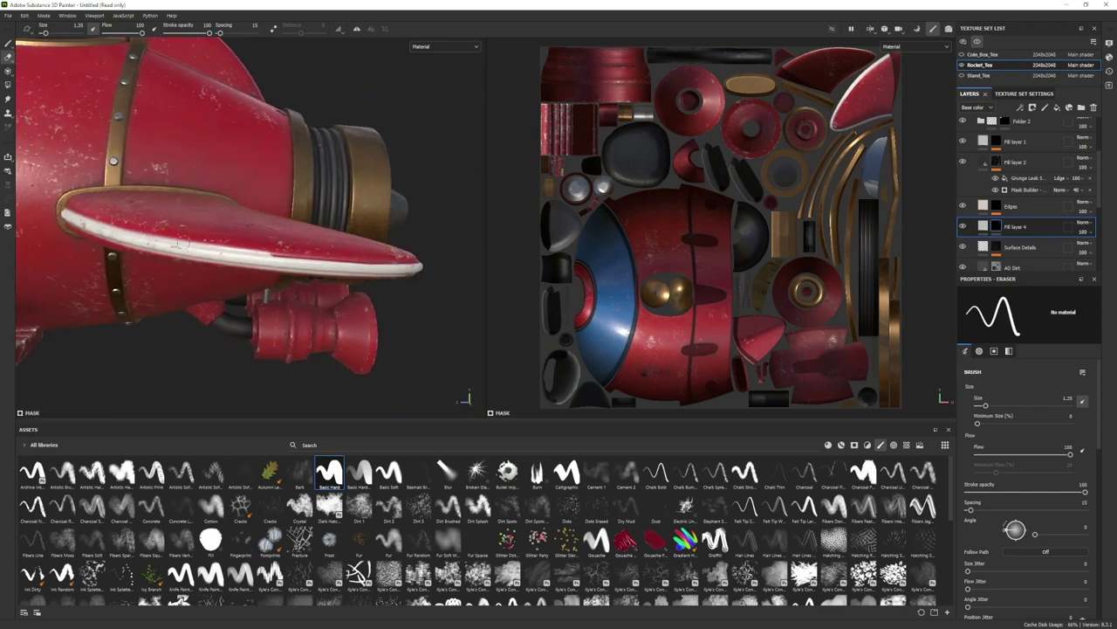
left_click(278, 248)
left_click(176, 240, "shift")
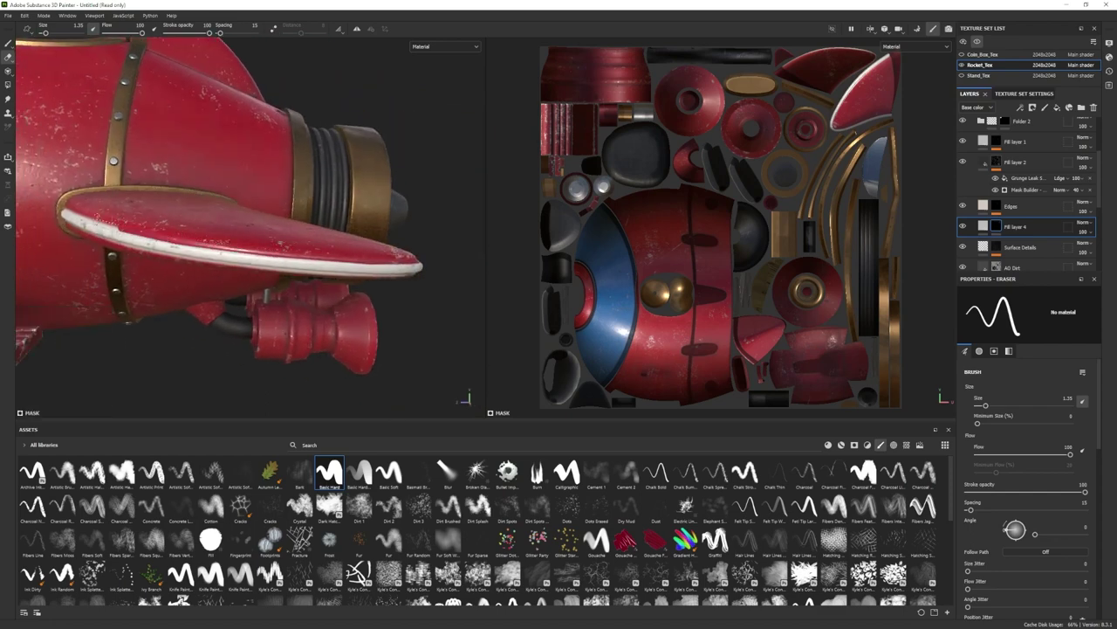
Erase the excess along the lower border of the side fin's stripe with a straight stroke.
mouse_move(140, 232)
left_mouse_down("alt")
mouse_move(225, 238)
mouse_move(236, 194)
left_mouse_up("alt")
left_click(299, 233)
left_click(399, 240, "shift")
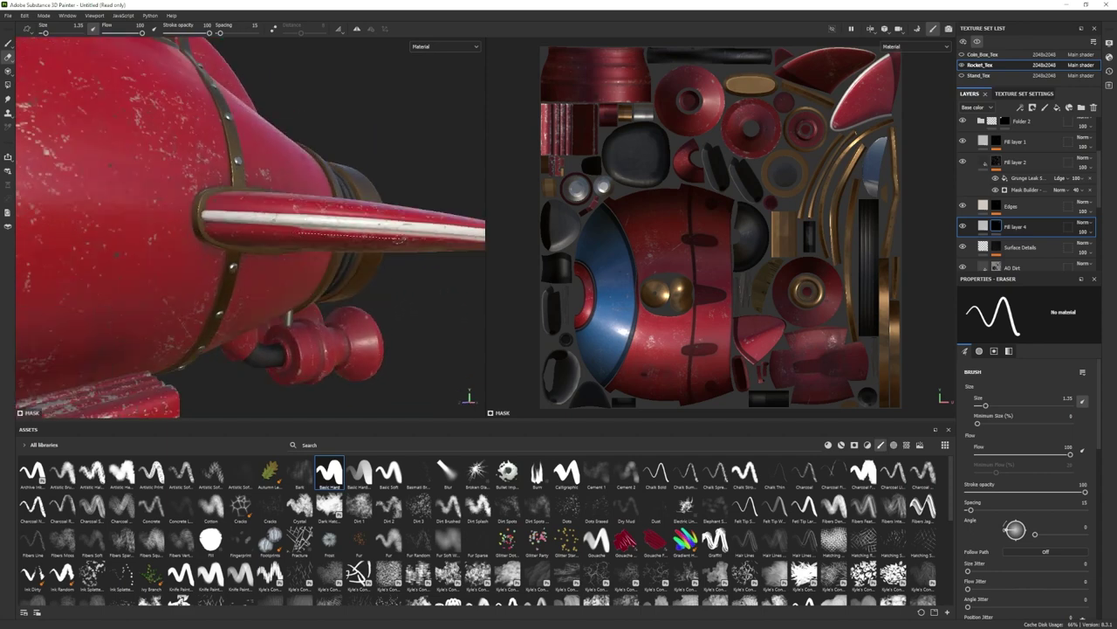
left_click_drag(384, 243, 118, 225, "alt")
right_click_drag(96, 219, 138, 194, "alt")
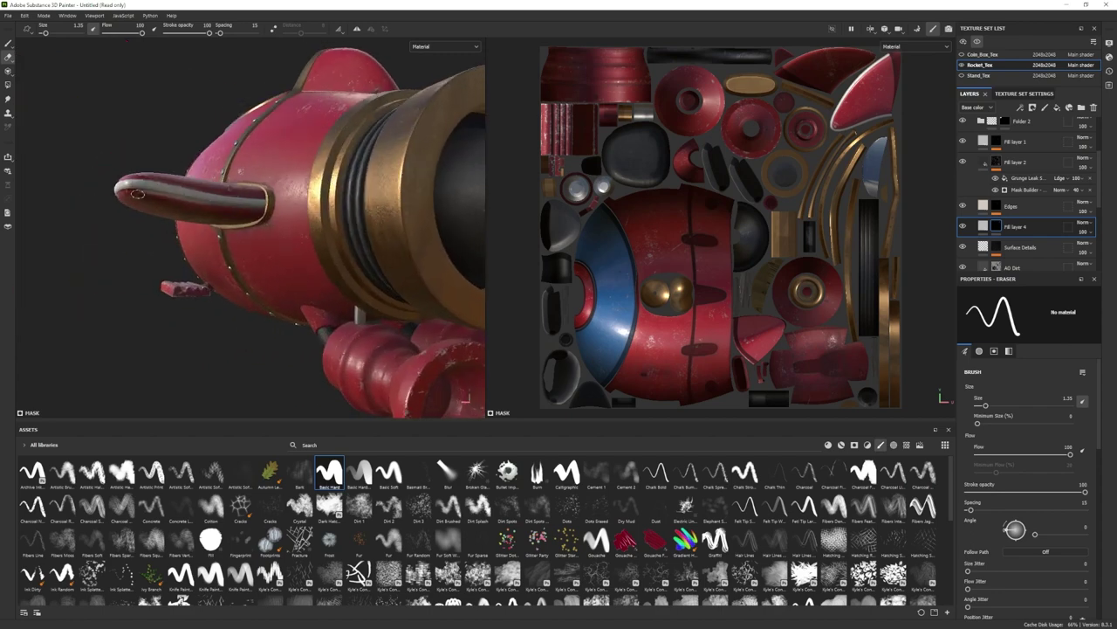
Add a black fill layer with a black mask above Folder 2 in the red painted steel folder.
right_click_drag(227, 236, 104, 288, "alt")
mouse_move(105, 288)
left_mouse_down("alt")
mouse_move(149, 280)
mouse_move(205, 296)
left_mouse_up("alt")
left_click(8, 42)
right_click_drag(174, 244, 205, 231, "alt")
left_click_drag(271, 273, 237, 268, "alt")
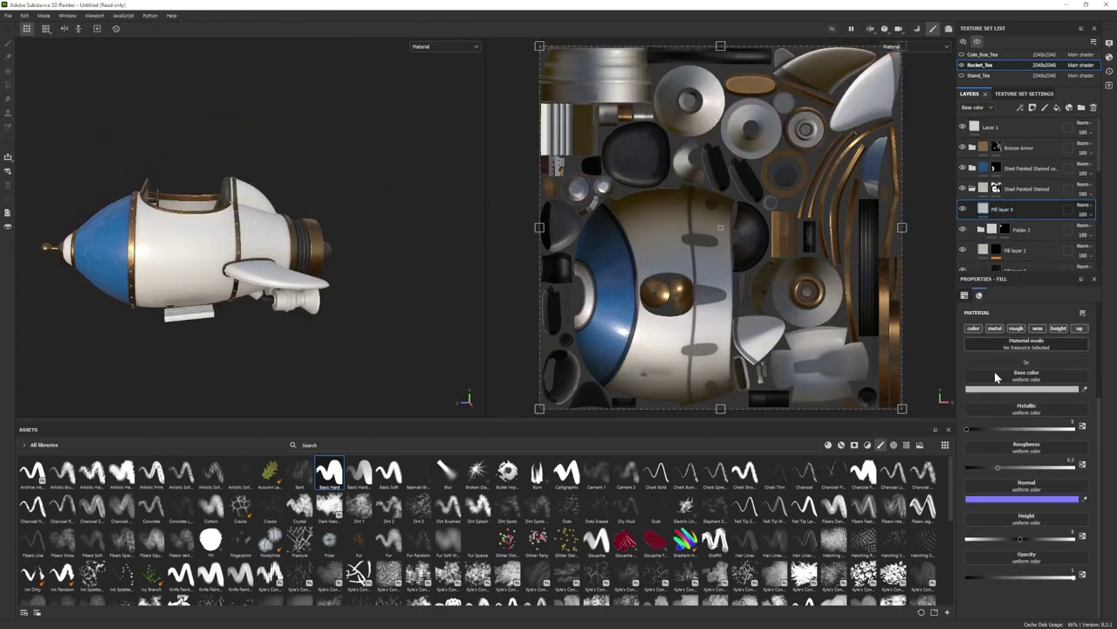
left_click(1026, 388)
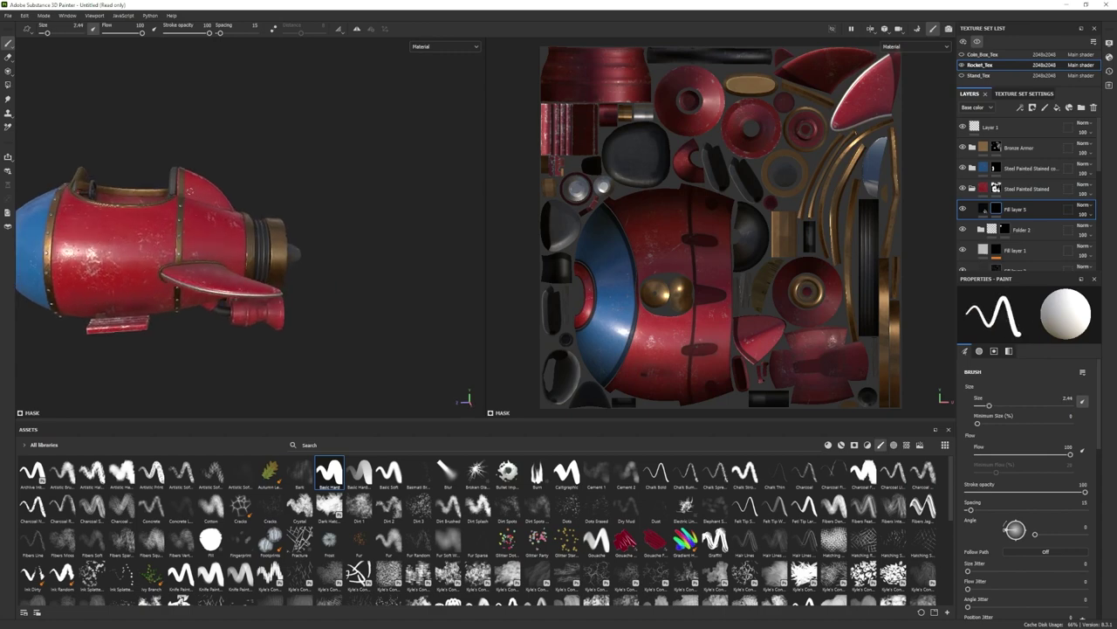
Paint a row of small black dots on the tail fin in Fill layer 5's mask with the Basic Hard brush.
scroll(224, 223, "down", 3)
scroll(248, 207, "up", 2)
scroll(242, 258, "down", 3)
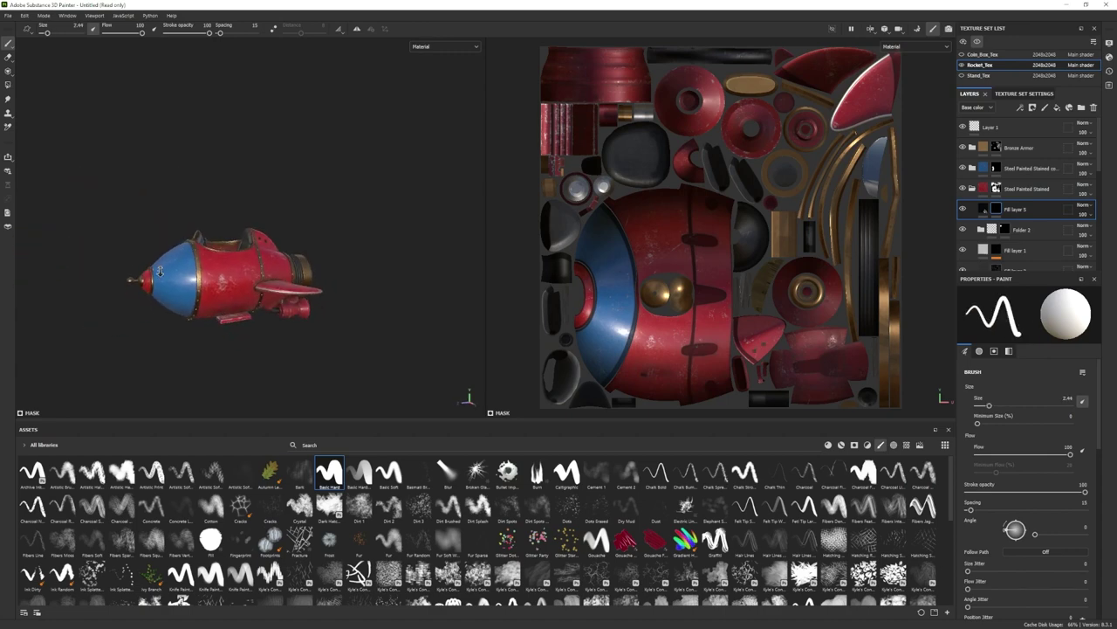
scroll(220, 215, "up", 4)
left_click_drag(231, 218, 392, 261, "alt")
middle_click_drag(393, 260, 309, 199, "alt")
scroll(309, 199, "up", 3)
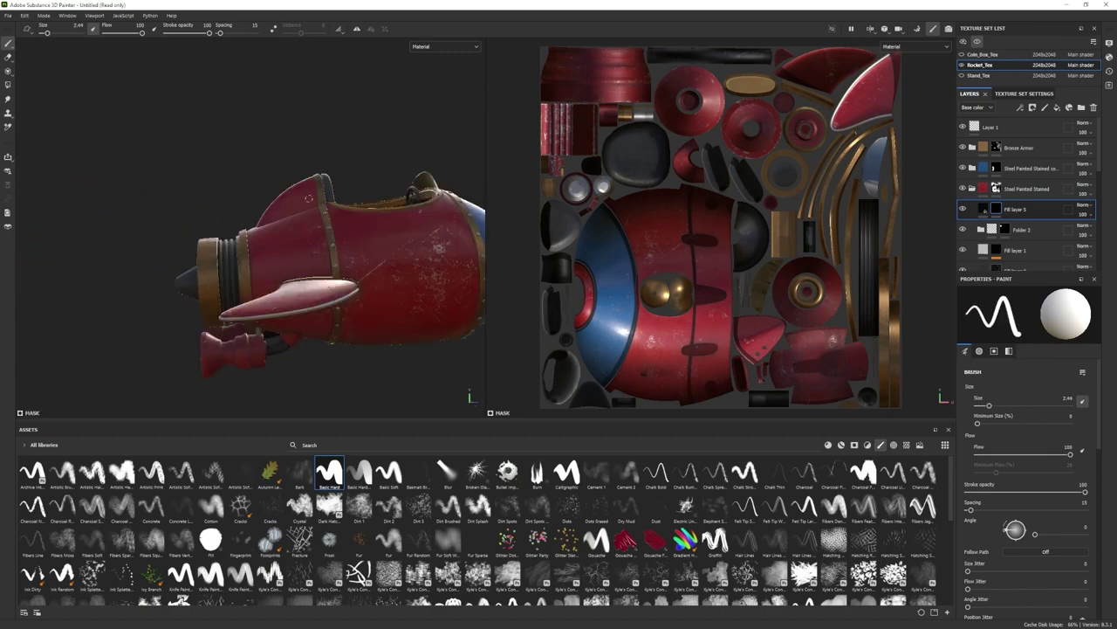
left_click_drag(295, 205, 419, 229, "alt")
middle_click_drag(174, 262, 296, 313, "alt")
scroll(296, 313, "down", 3)
Raise Fill layer 5's roughness to about 0.7.
left_click(983, 209)
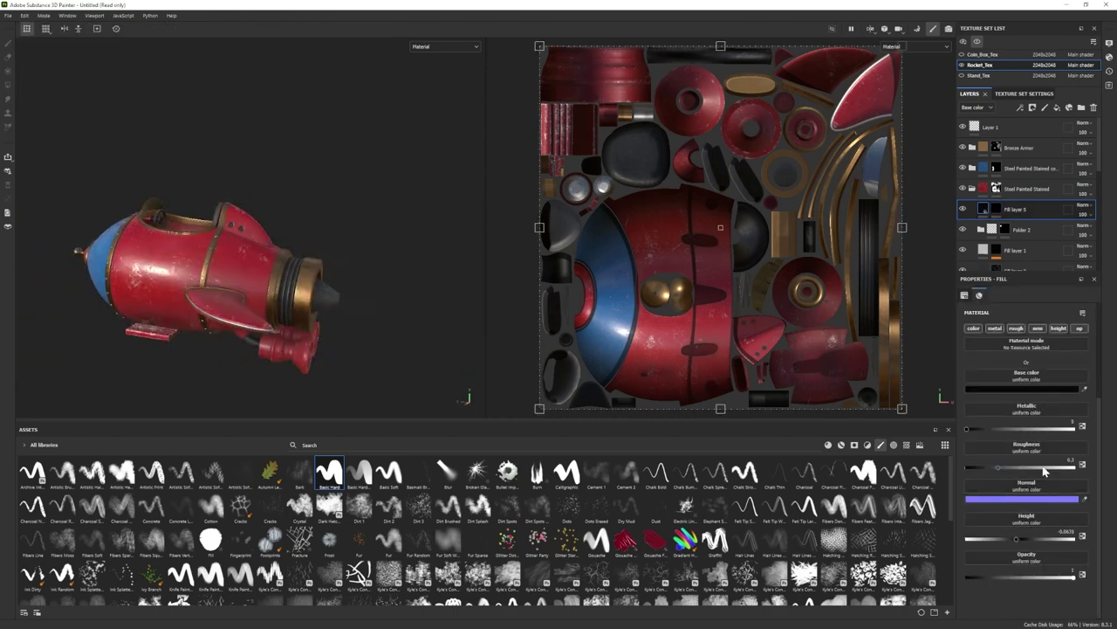
left_click_drag(236, 328, 317, 337, "alt")
scroll(317, 337, "up", 3)
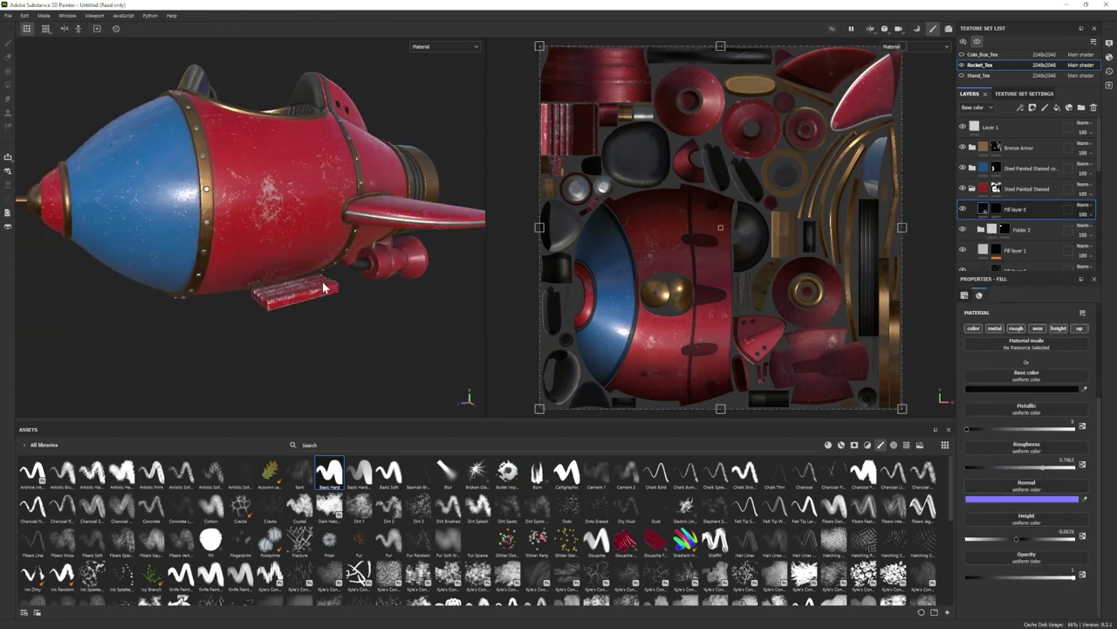
scroll(312, 288, "down", 1)
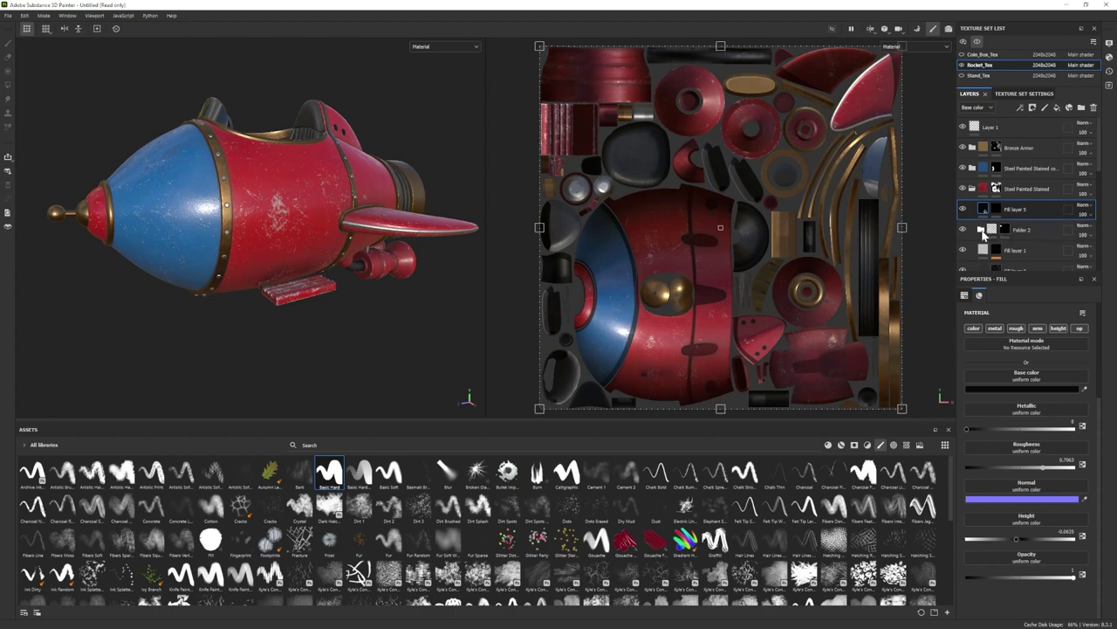
Add a fill layer above Fill layer 3 in Folder 2 and apply the Moss smart mask in place of Rust.
left_click(981, 231)
left_click(1021, 250)
left_click(1057, 107)
left_click(855, 446)
left_click_drag(597, 507, 1025, 250)
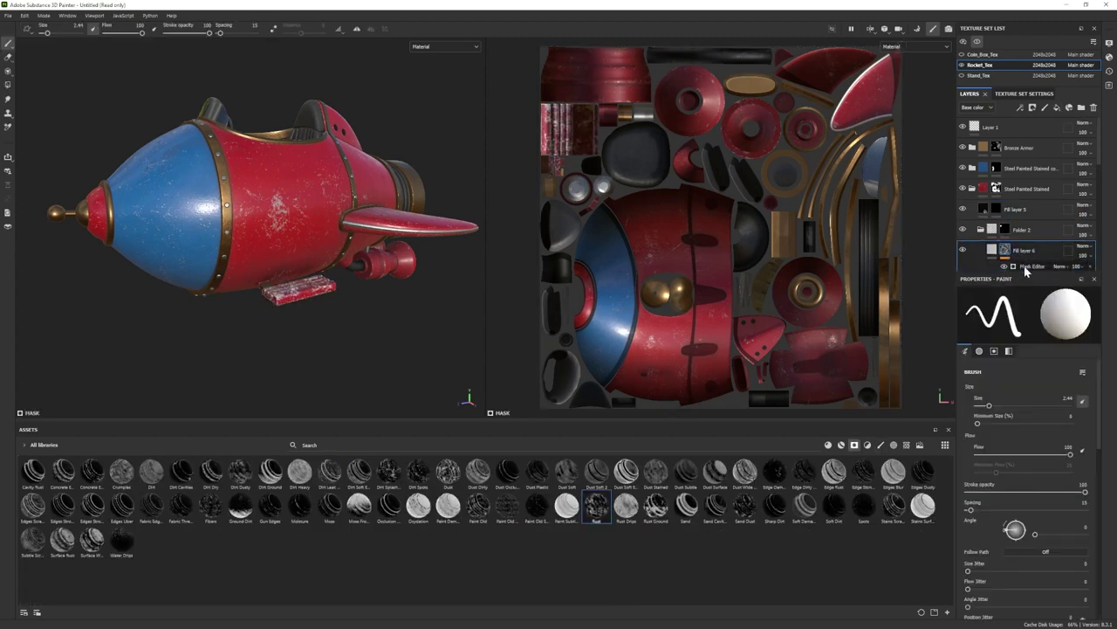
key("ctrl+z")
left_click_drag(848, 335, 1013, 250)
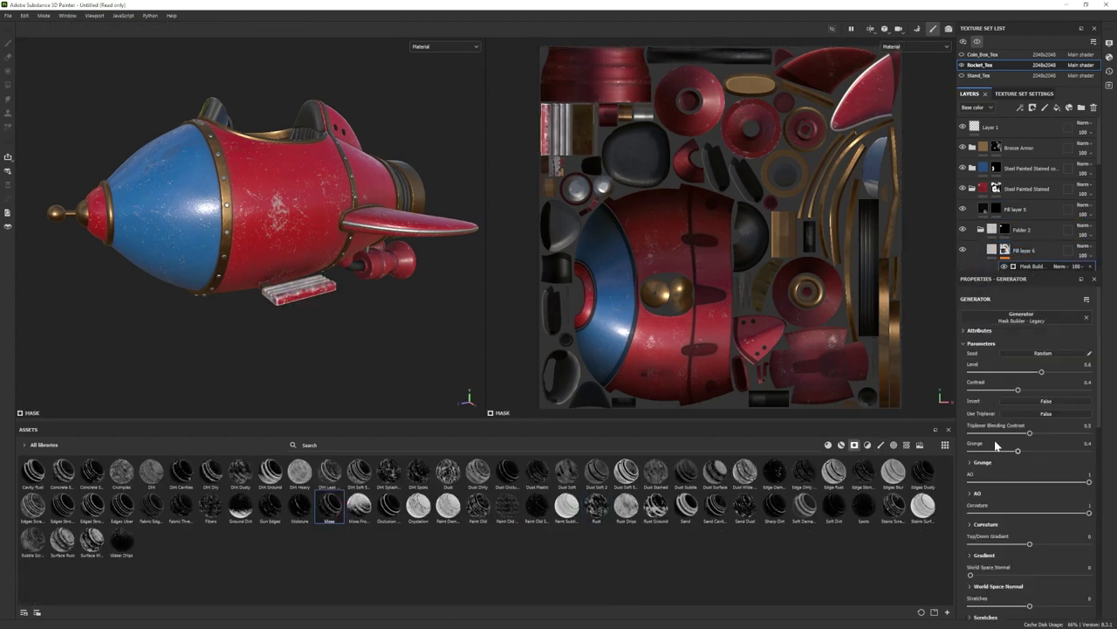
Try black as Fill layer 6's base colour.
left_click(990, 251)
left_click(988, 389)
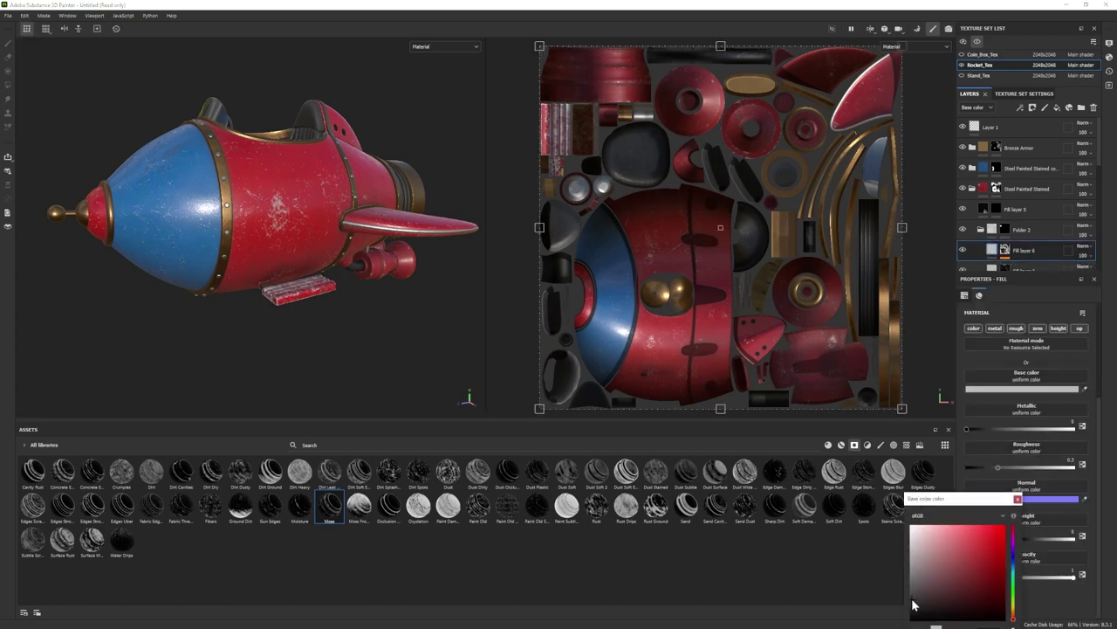
left_click(911, 613)
left_click(1016, 499)
left_click(963, 232)
scroll(339, 343, "up", 3)
Change Fill layer 6's base colour to a dark orange-brown.
left_click(988, 389)
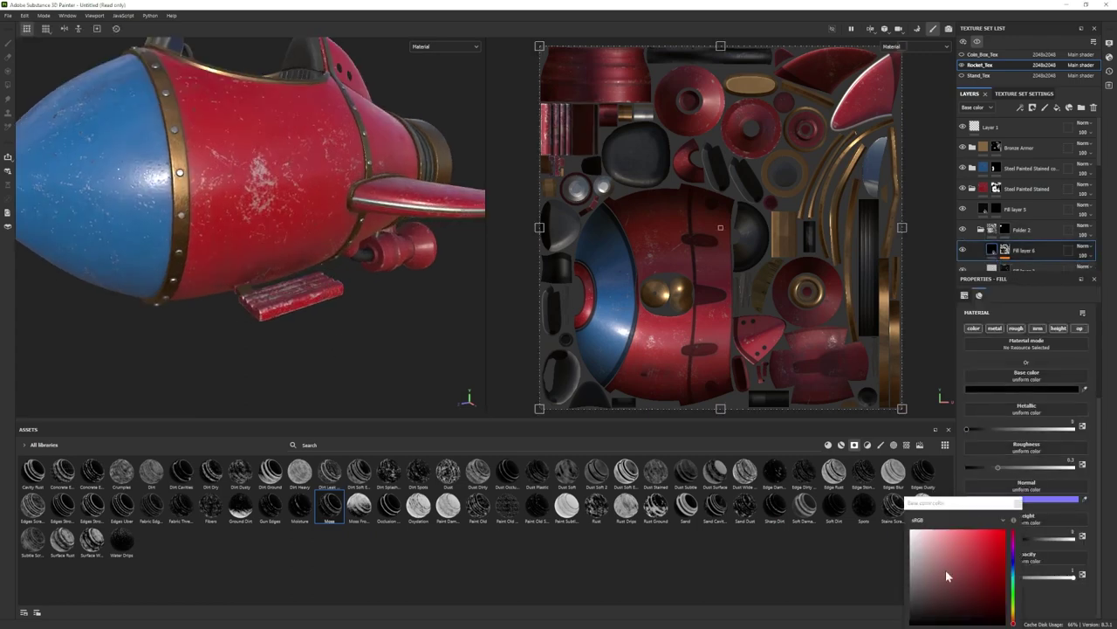
left_click_drag(959, 499, 955, 445)
left_click(1010, 558)
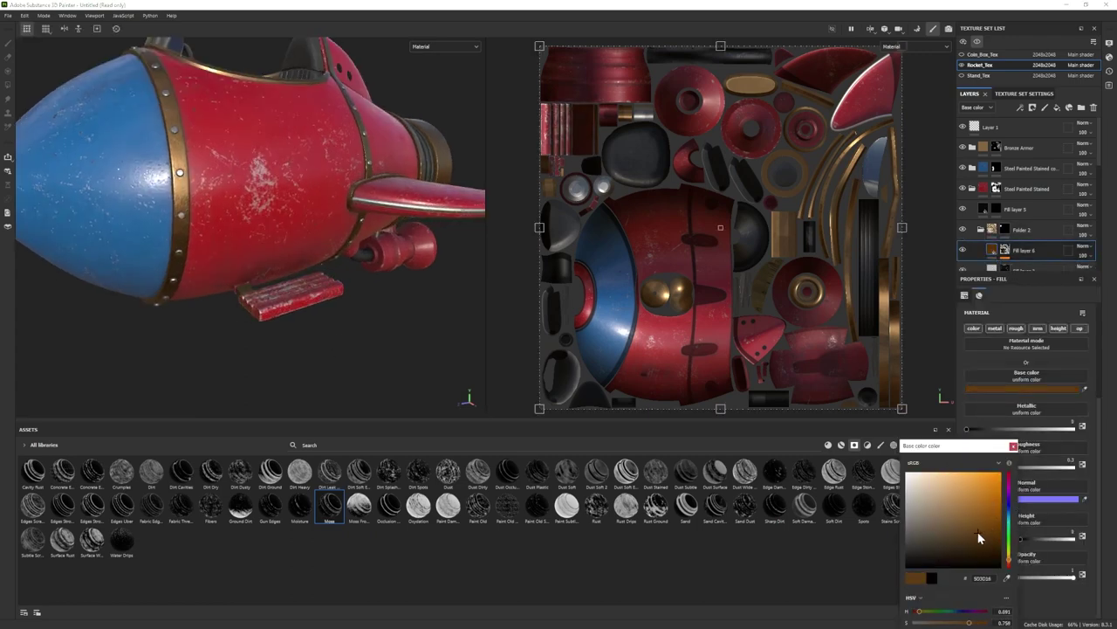
left_click(1013, 446)
Add another fill layer above Fill layer 6 in Folder 2 with an edge damage smart mask.
scroll(340, 262, "down", 3)
left_click(1058, 107)
left_click_drag(774, 473, 1028, 251)
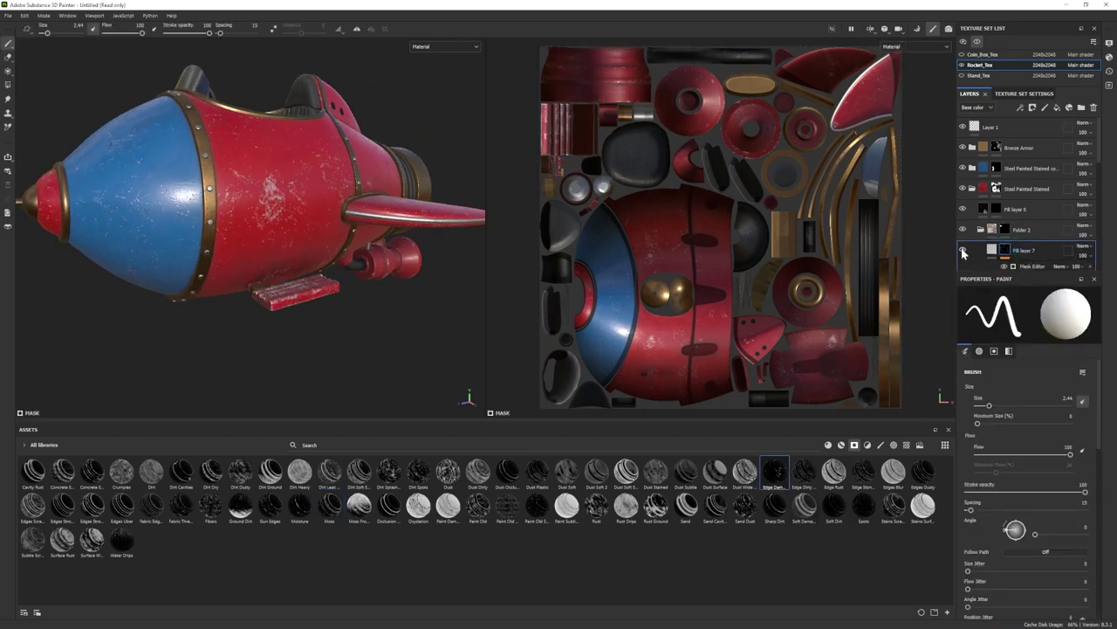
Make Fill layer 7 fully metallic by setting its metallic value to 1.
left_click(991, 251)
left_click_drag(969, 429, 1114, 429)
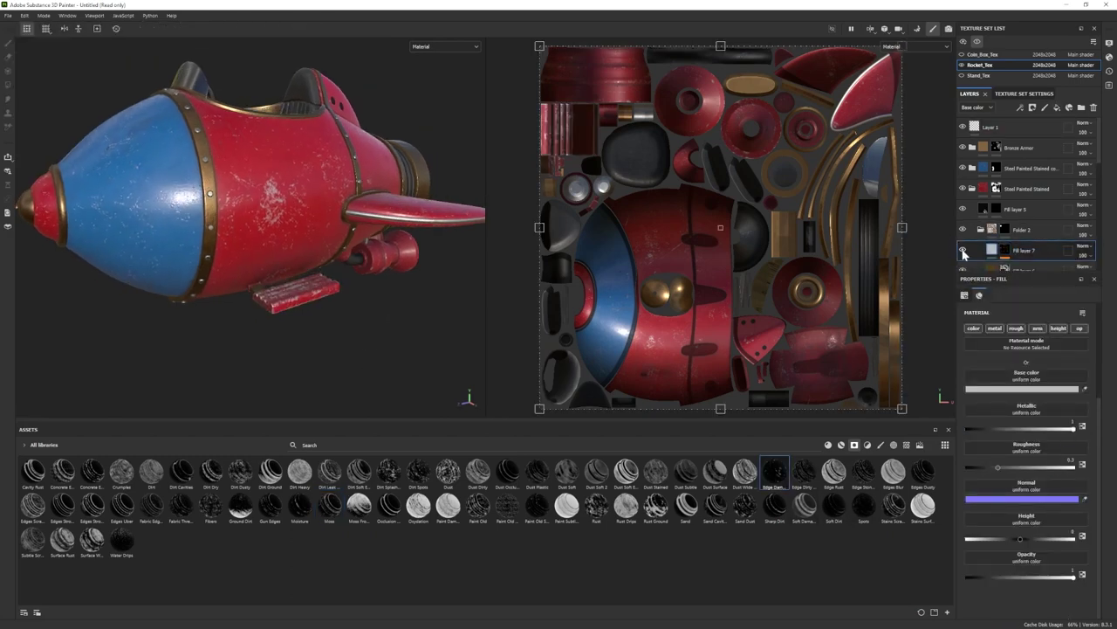
left_click(1016, 390)
left_click(1014, 452)
left_click_drag(341, 262, 319, 262, "alt")
Add a fill layer above Fill layer 7 with the Soft Dirt smart mask, a dark brown base colour and roughness about 0.69.
left_click(1057, 107)
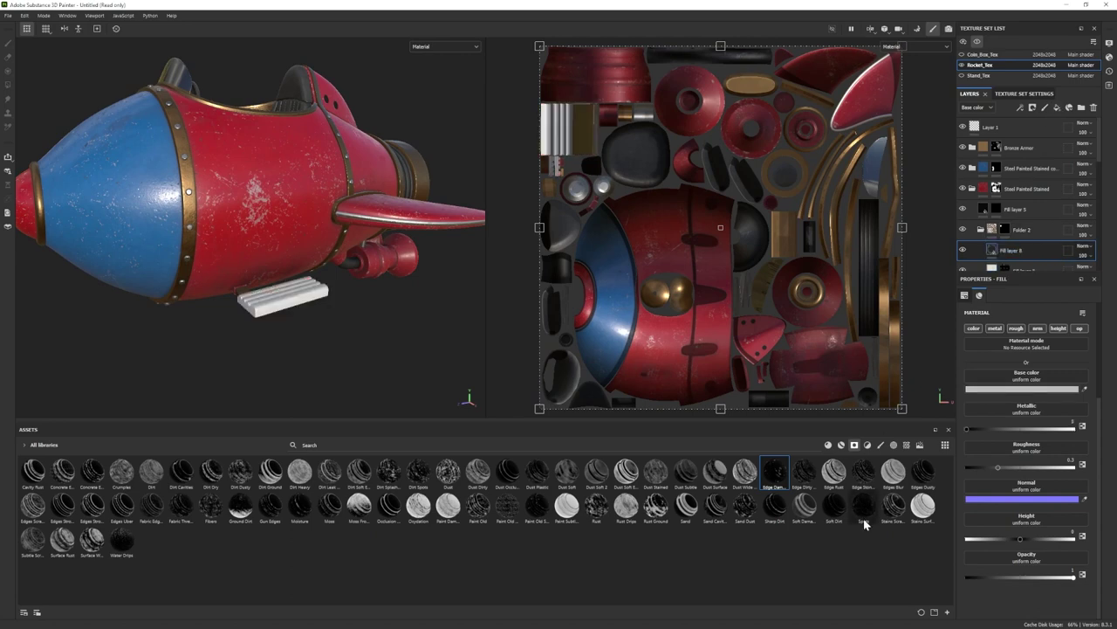
left_click(992, 251)
left_click(1014, 389)
left_click(1009, 568)
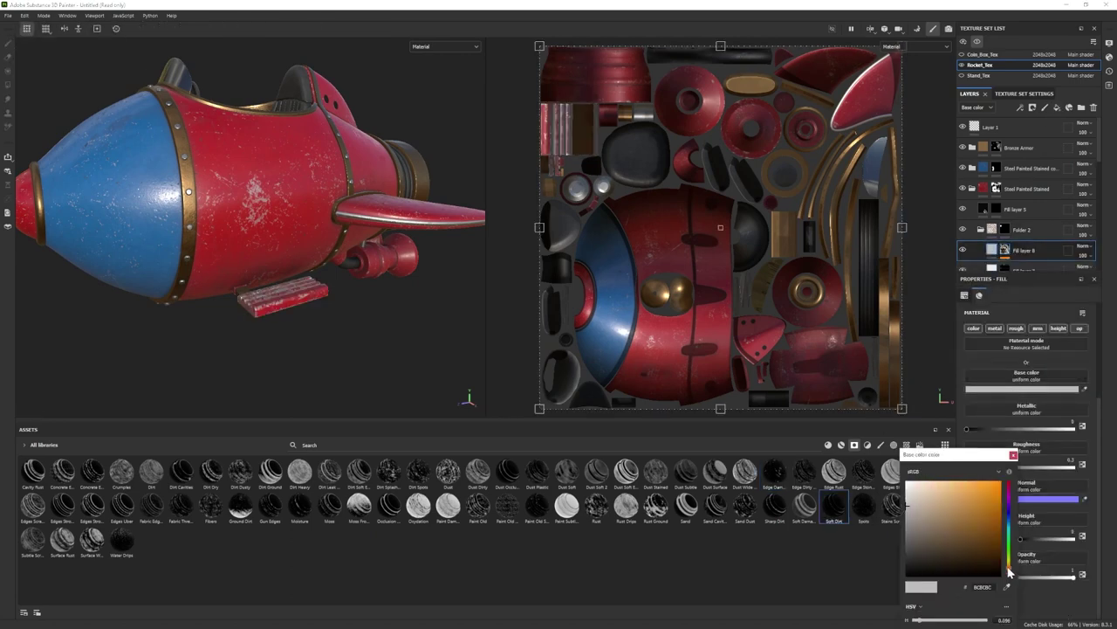
left_click_drag(966, 554, 975, 559)
scroll(381, 305, "up", 4)
left_click(1041, 467)
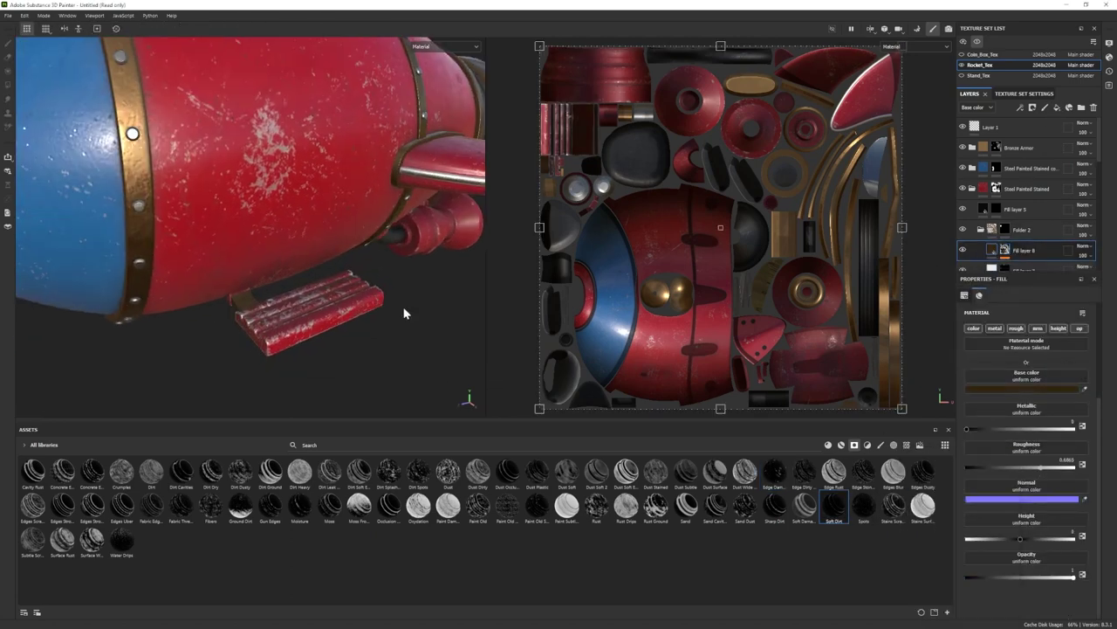
scroll(404, 313, "down", 5)
scroll(374, 320, "up", 2)
Try another fill layer above Fill layer 8 with the Sand Dust smart mask and a dark red base colour.
left_click(1057, 107)
mouse_move(686, 491)
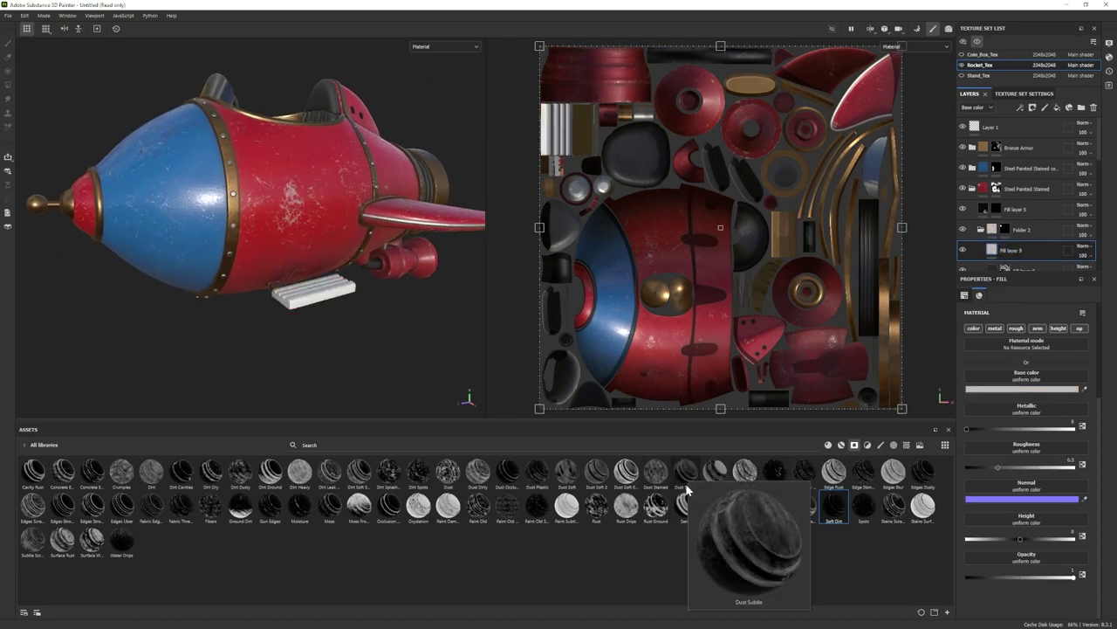
left_click_drag(745, 504, 1016, 250)
left_click(996, 254)
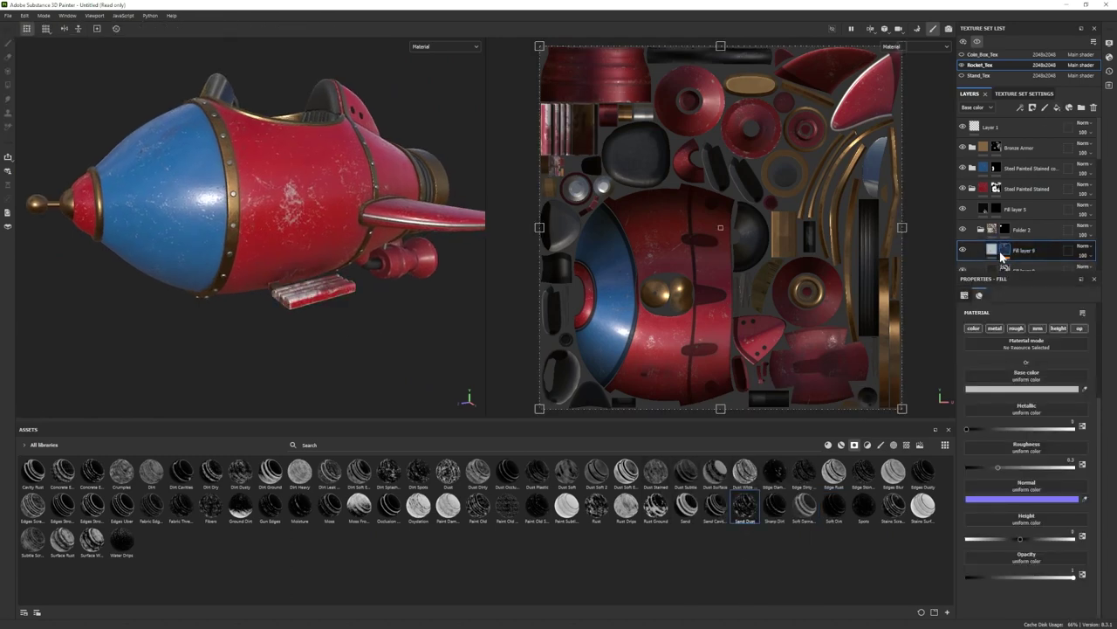
left_click(1016, 389)
left_click(910, 573)
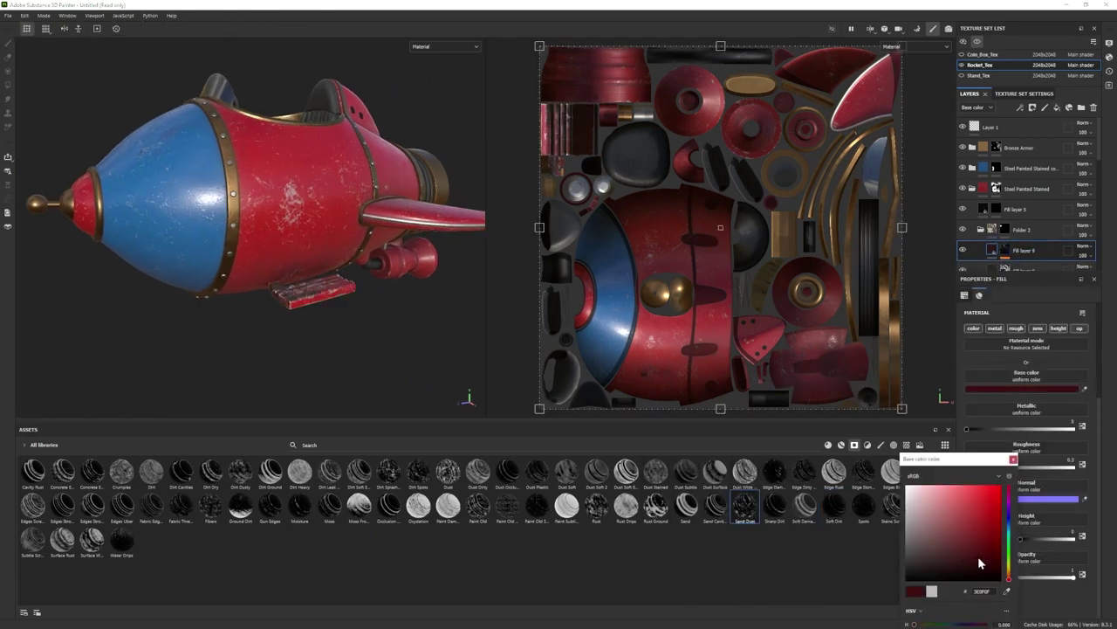
left_click(1013, 459)
Lower Fill layer 9's opacity and delete the layer from Folder 2.
left_click(1084, 255)
left_click_drag(312, 306, 309, 354, "alt")
scroll(309, 355, "down", 2)
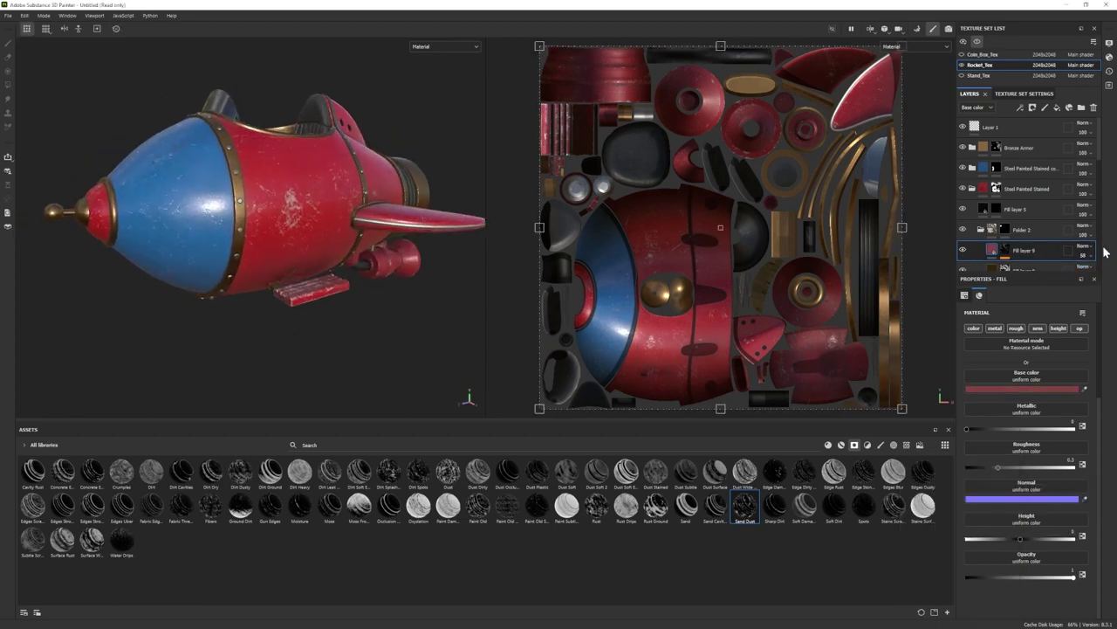
key("Delete")
Change the Base Metal layer's base colour in the Bronze Armor group to a less saturated brown.
left_click_drag(319, 288, 345, 244, "alt")
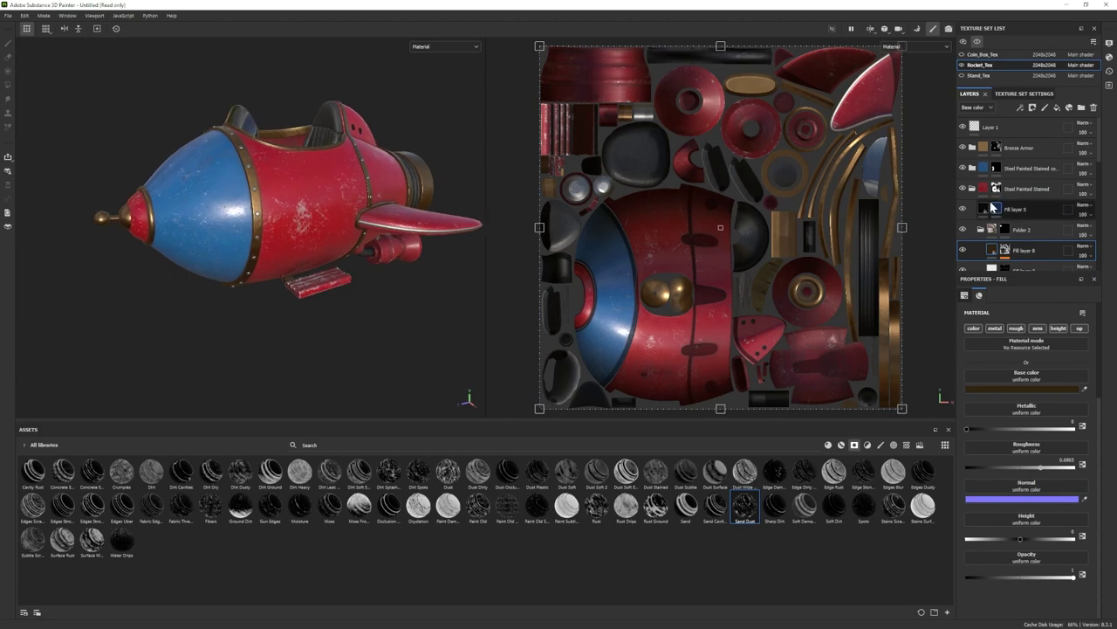
left_click(973, 148)
scroll(1011, 228, "down", 1)
left_click(1015, 238)
left_click(1014, 389)
left_click_drag(949, 535, 937, 533)
left_click(1013, 464)
scroll(339, 289, "down", 2)
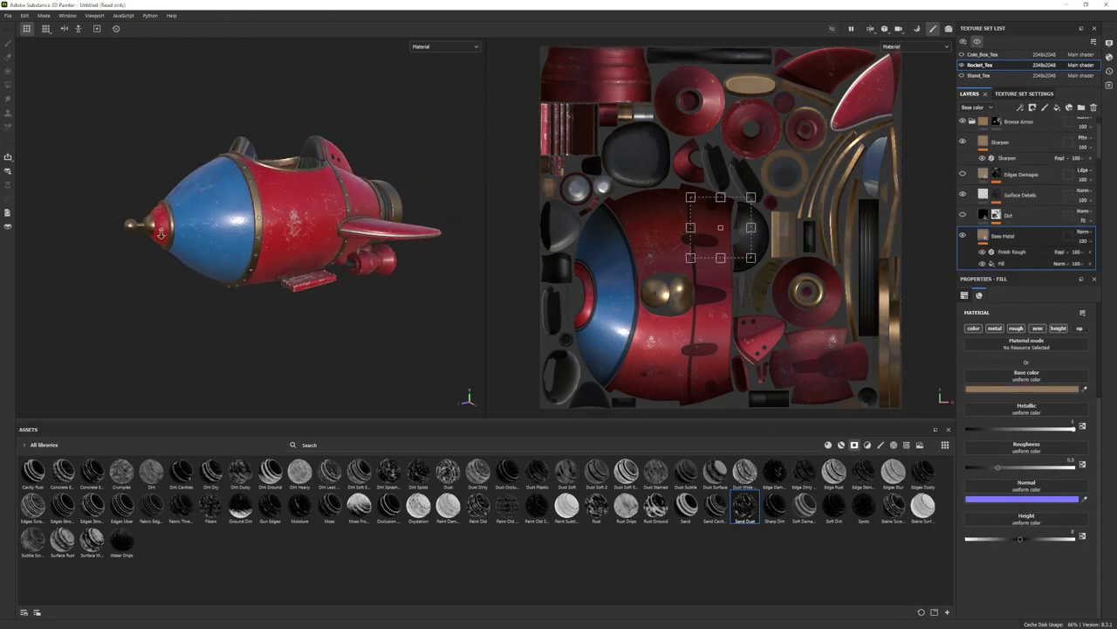
Stop isolating the rocket's texture set and frame the whole model with its stand.
left_click_drag(339, 288, 341, 323, "alt")
left_click(977, 42)
key("f")
left_click_drag(329, 234, 306, 224, "alt")
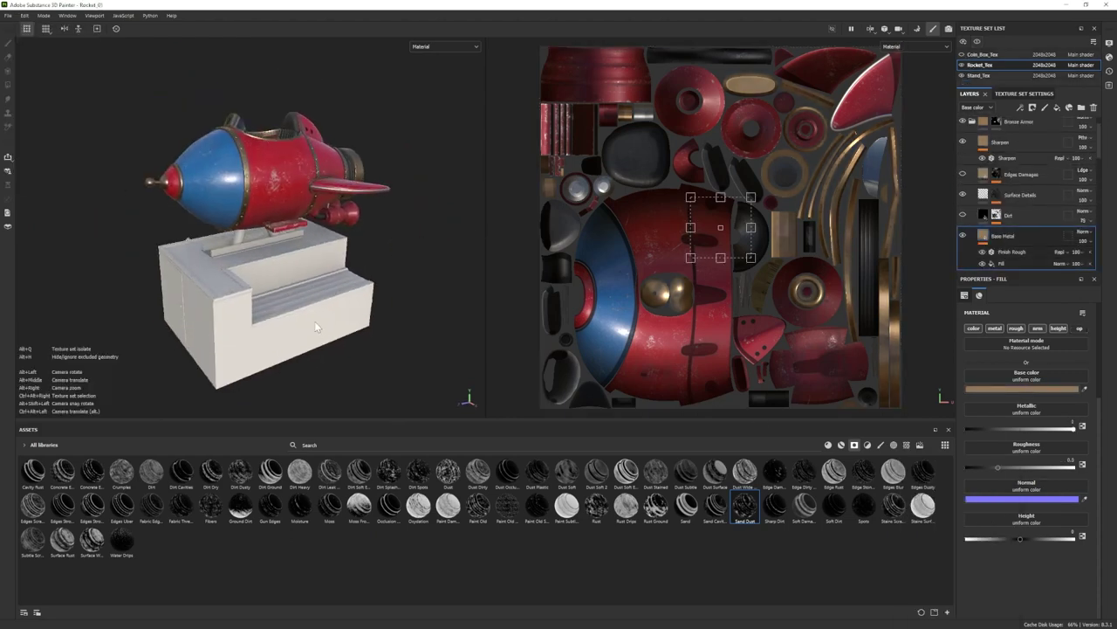
Make Stand_Tex the active texture set and apply the Plastic Used Soft smart material in place of Layer 1.
left_click(979, 75)
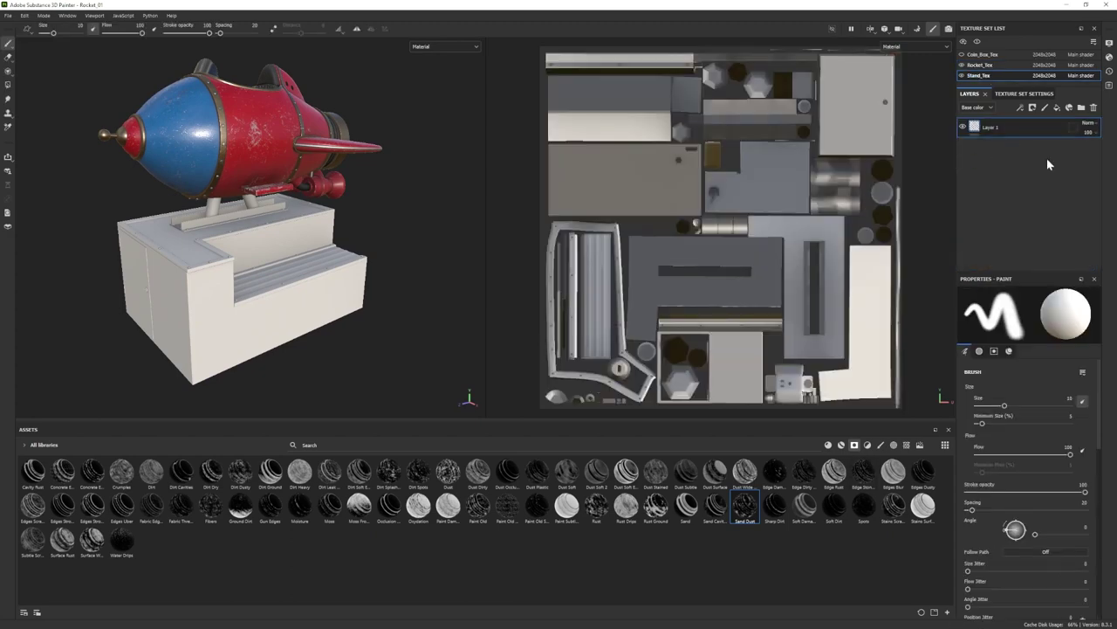
left_click(842, 444)
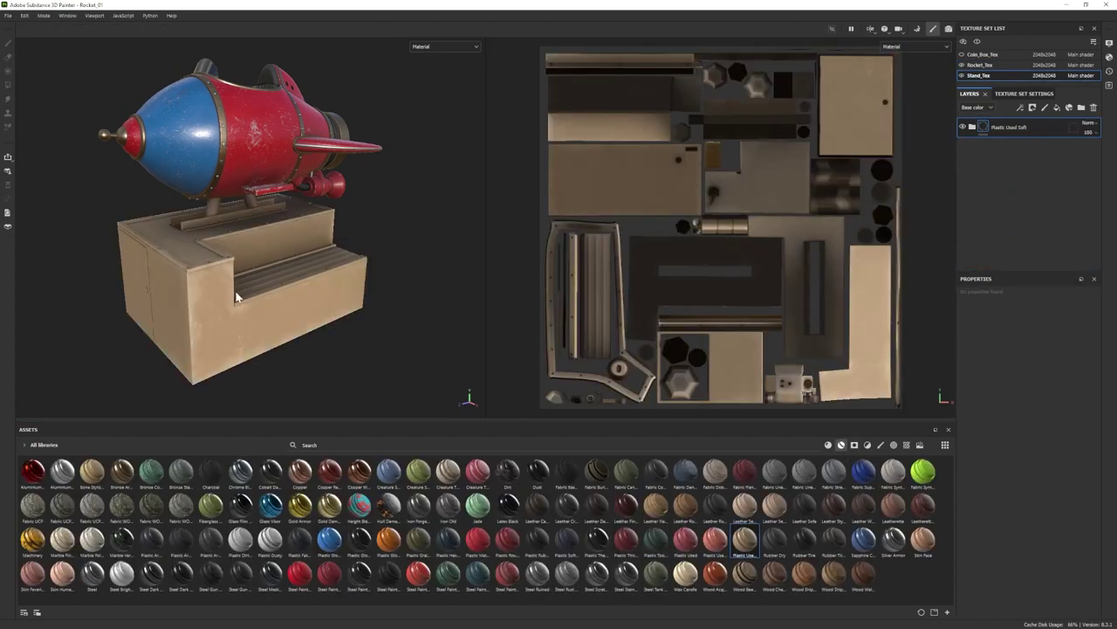
left_click_drag(236, 295, 238, 284, "alt")
Set the base colour of the Base layer in Plastic Used Soft to a muted light blue.
left_click(972, 125)
scroll(992, 193, "down", 3)
left_click(999, 255)
left_click(1028, 389)
left_click(1009, 534)
left_click(953, 531)
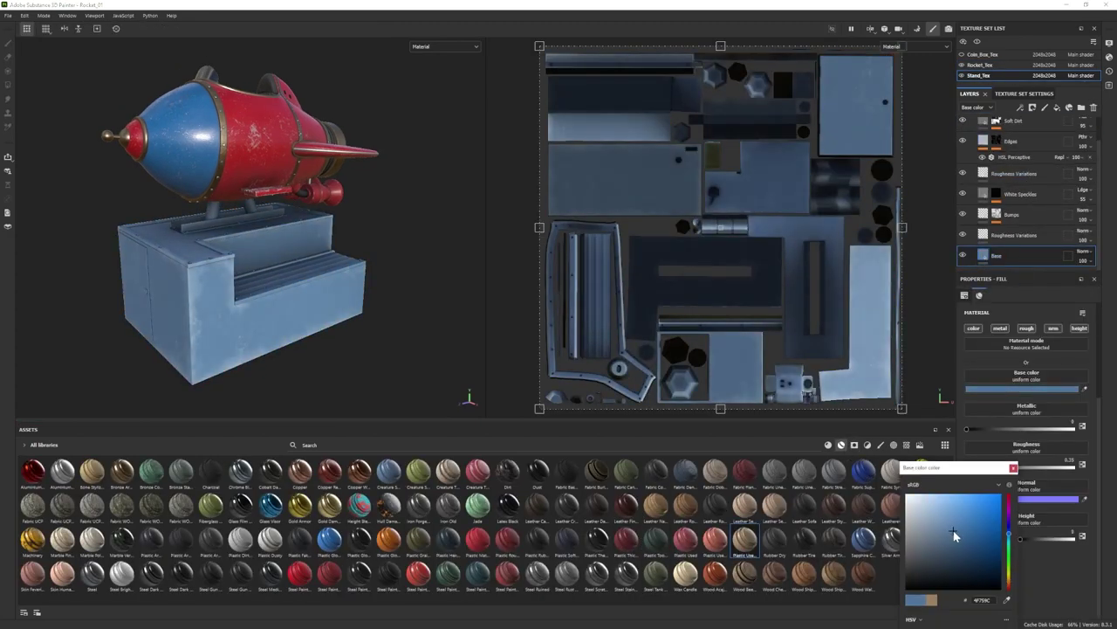
left_click_drag(953, 530, 1009, 534)
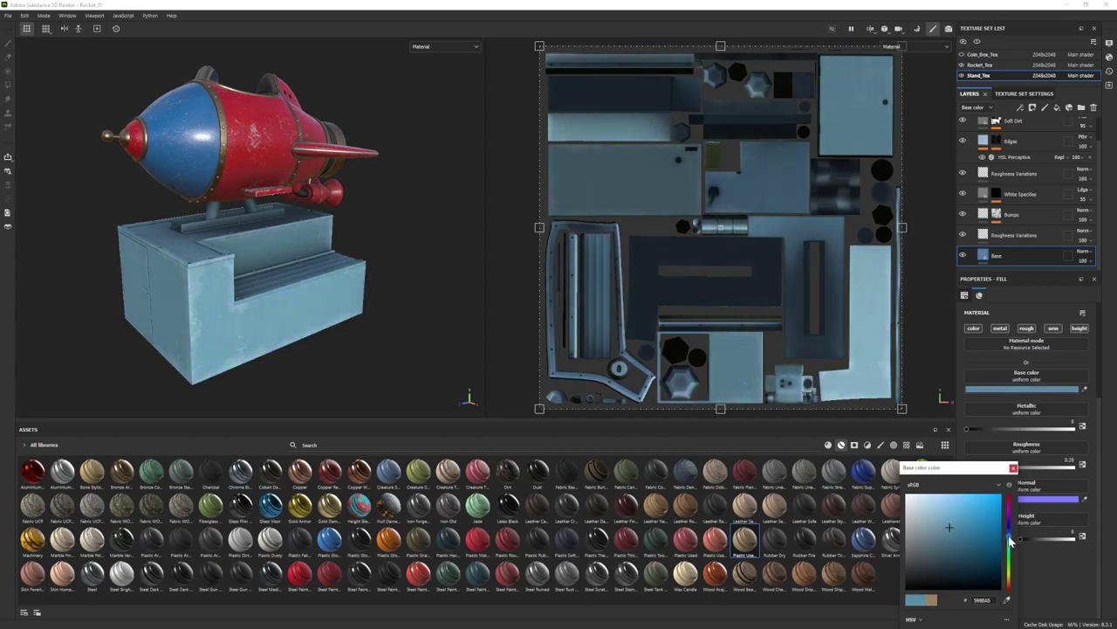
mouse_move(307, 341)
left_mouse_down("alt")
mouse_move(280, 337)
mouse_move(317, 338)
left_mouse_up("alt")
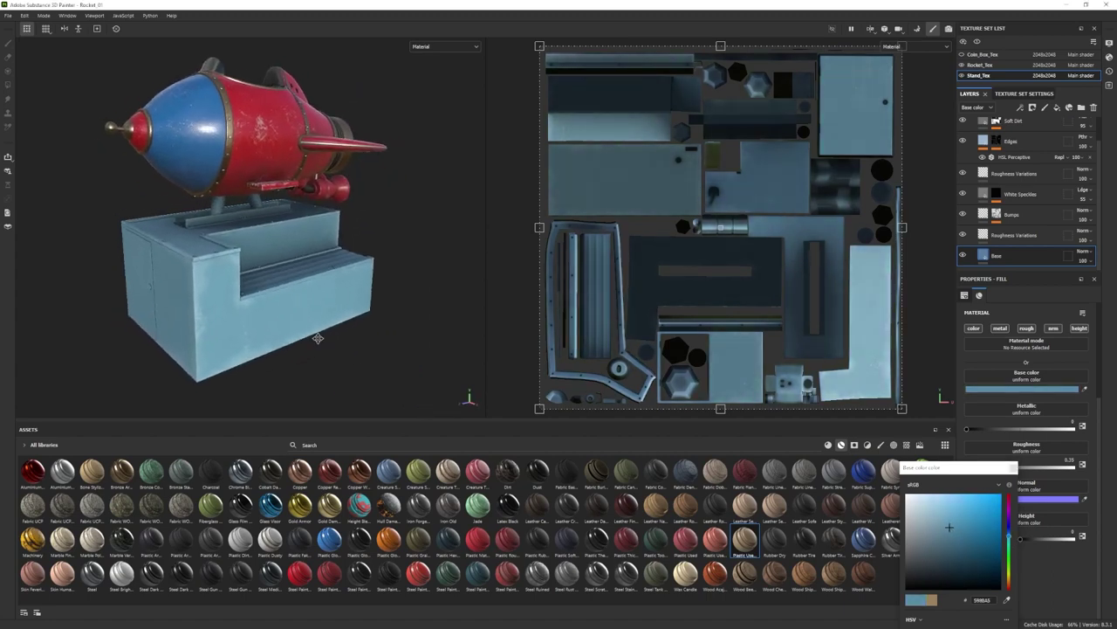
Give Plastic Used Soft a black mask and polygon-fill the stand's main body into it.
left_click(1013, 156)
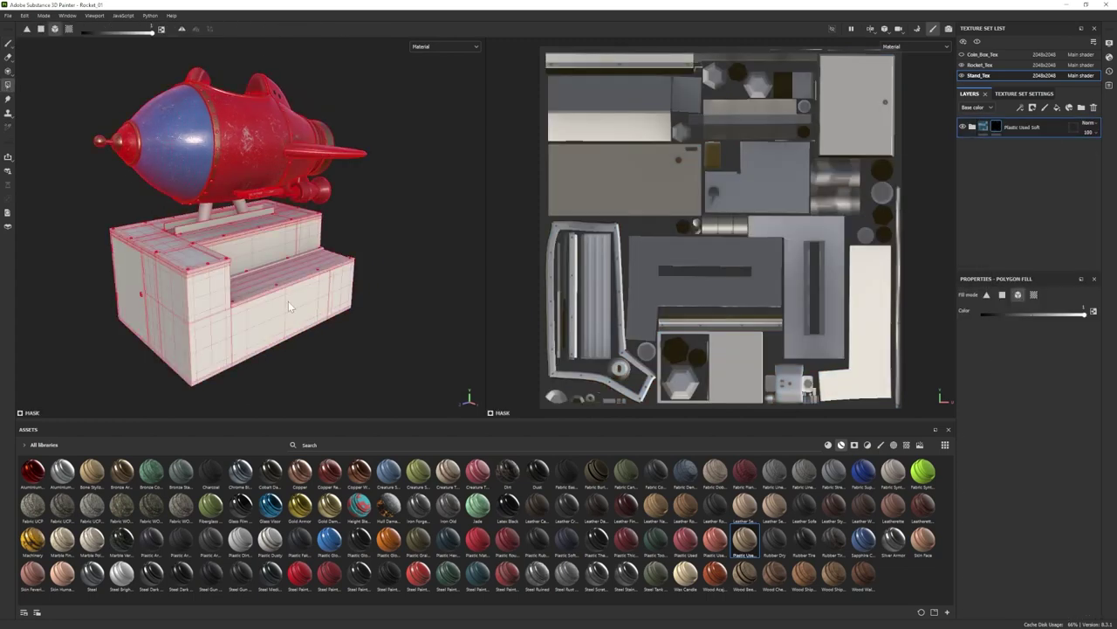
left_click(288, 302)
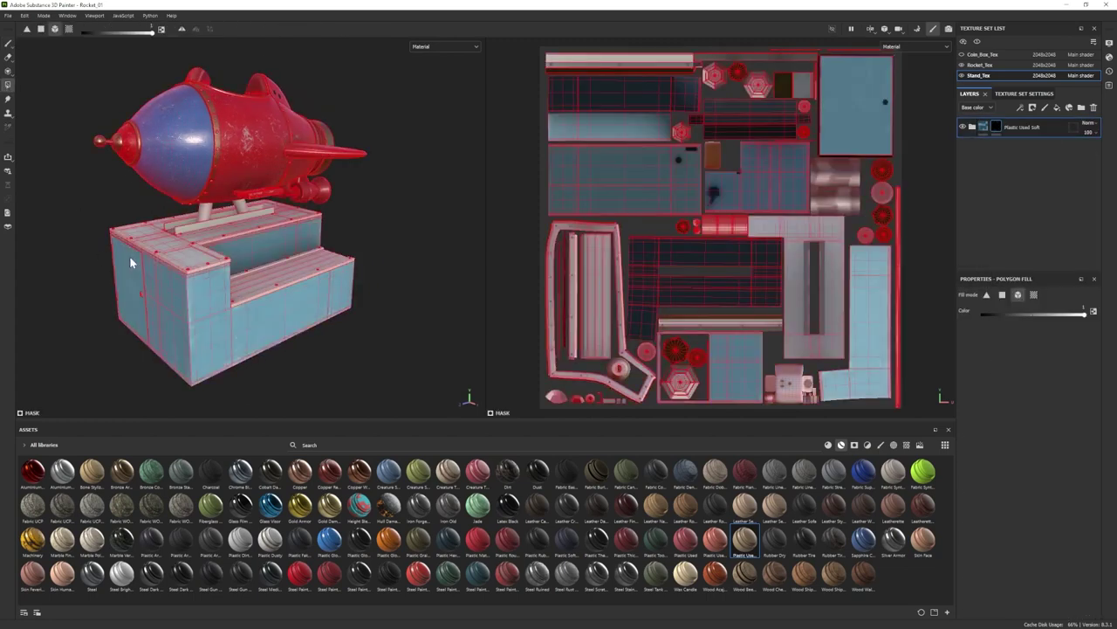
mouse_move(129, 261)
left_mouse_down("alt")
mouse_move(55, 298)
mouse_move(18, 301)
mouse_move(278, 276)
mouse_move(302, 329)
left_mouse_up("alt")
left_click(9, 43)
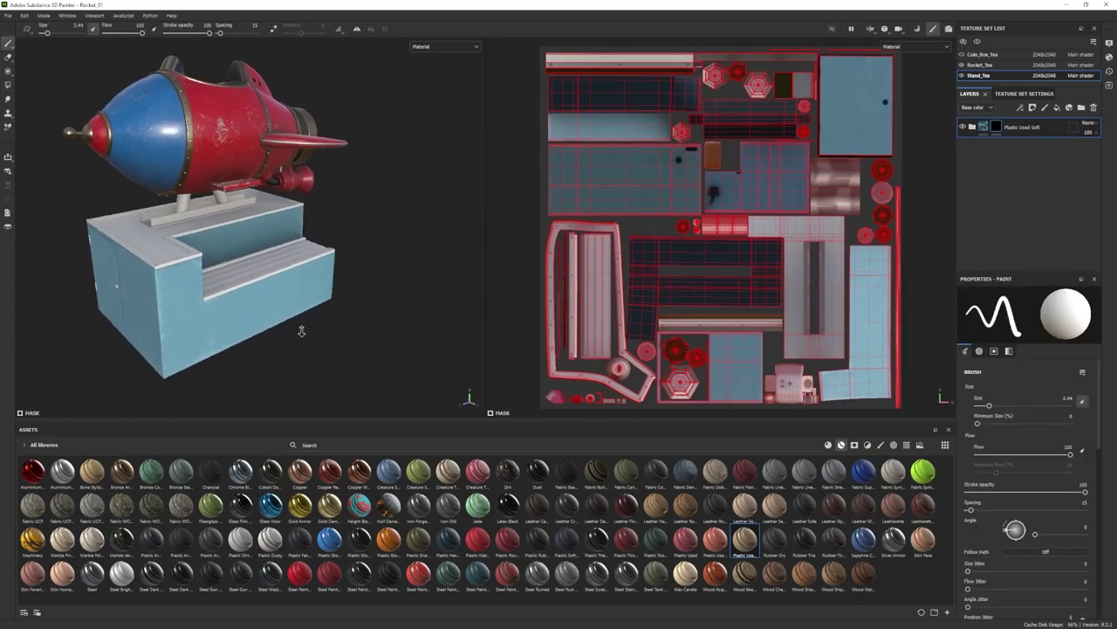
left_click_drag(197, 311, 275, 295, "alt")
Add the Silver Armor smart material below Plastic Used Soft with a black mask revealing only the stand door's lock.
left_click_drag(893, 542, 1012, 195)
right_click(1015, 149)
left_click(1026, 170)
left_click(8, 84)
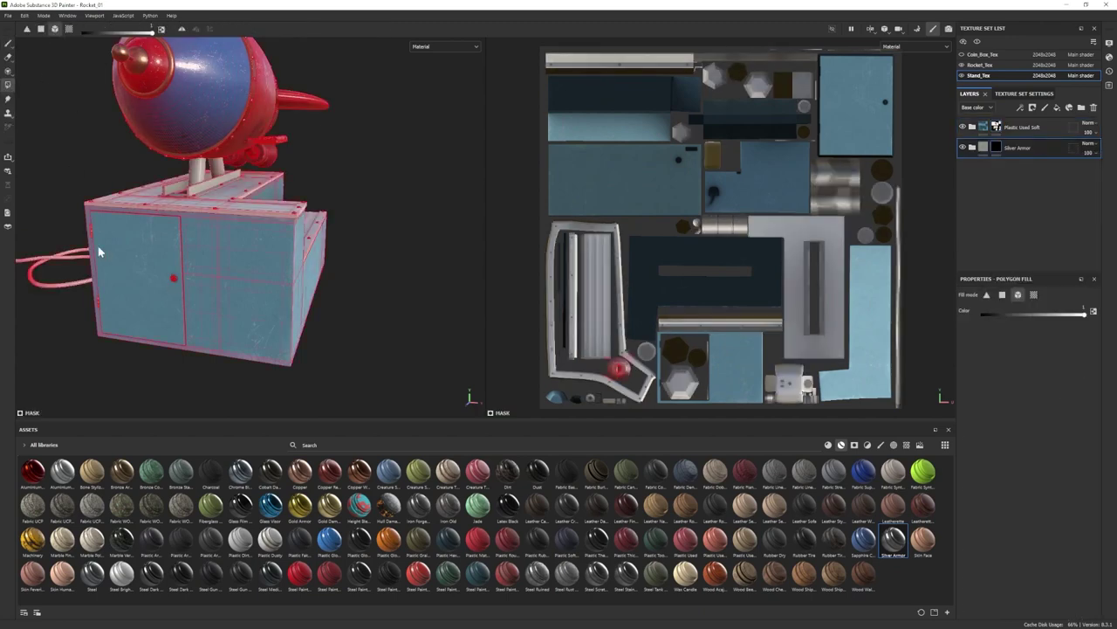
left_click_drag(99, 304, 35, 328, "alt")
scroll(329, 203, "up", 5)
left_click(8, 44)
scroll(266, 281, "down", 8)
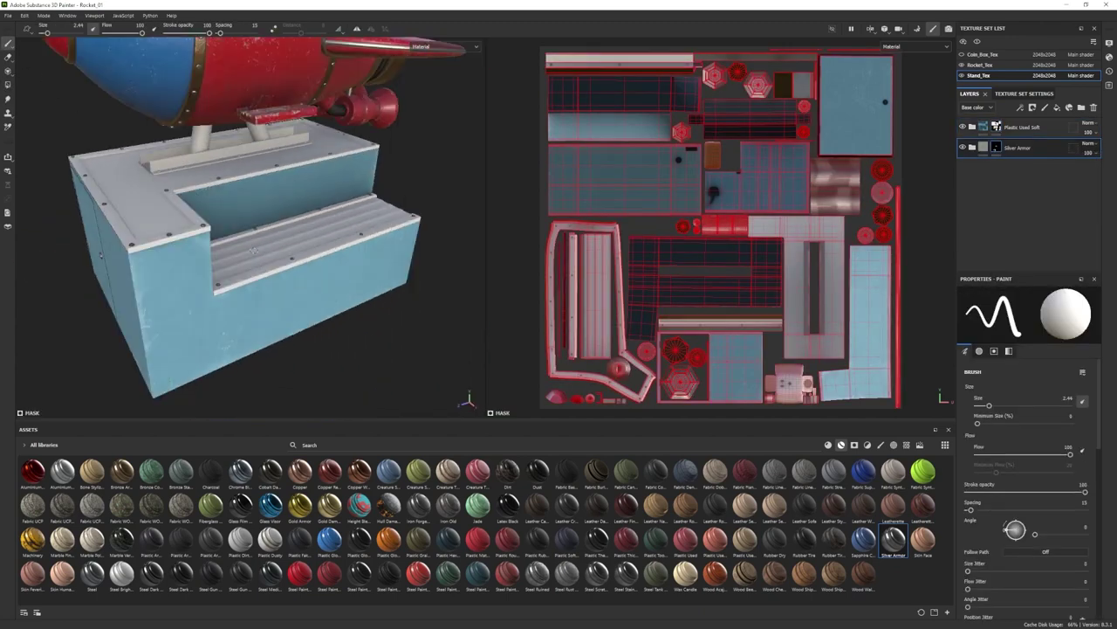
scroll(265, 281, "up", 1)
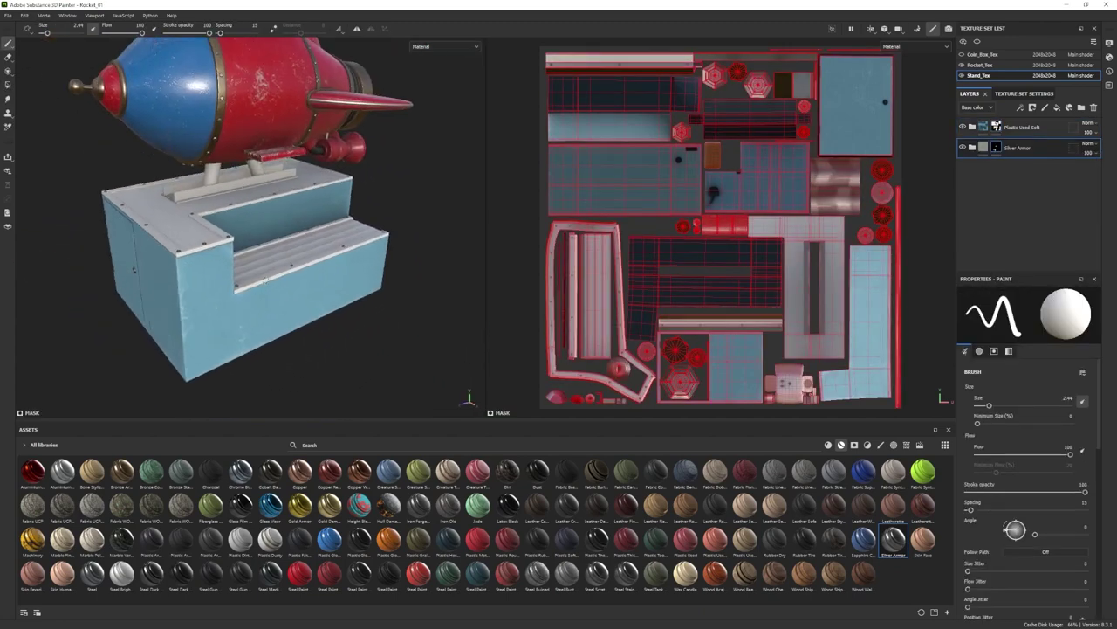
Try the Iron Forged Old smart material below Silver Armor on the stand.
left_click(828, 446)
left_click(841, 446)
left_click_drag(419, 515, 1018, 172)
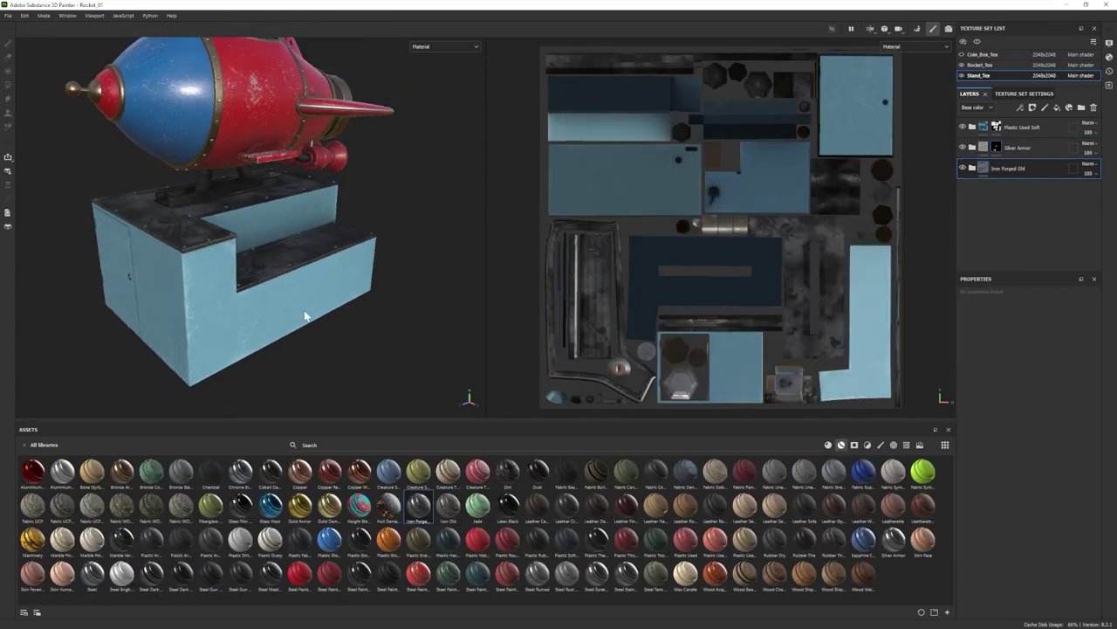
key("ctrl+z")
Add a second Silver Armor smart material at the bottom with a black mask, polygon-filling the trim around the stand's top and step.
left_click_drag(894, 541, 1018, 172)
scroll(288, 293, "up", 4)
left_click_drag(284, 298, 310, 294, "alt")
right_click(992, 171)
left_click(1018, 188)
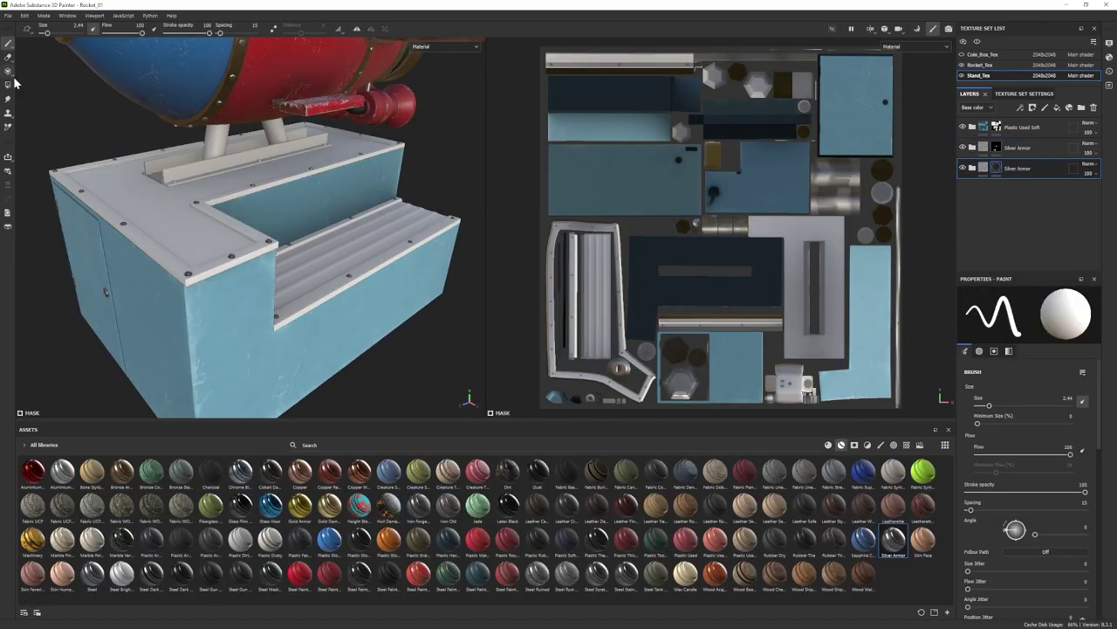
left_click(9, 85)
left_click(356, 256)
left_click(233, 234)
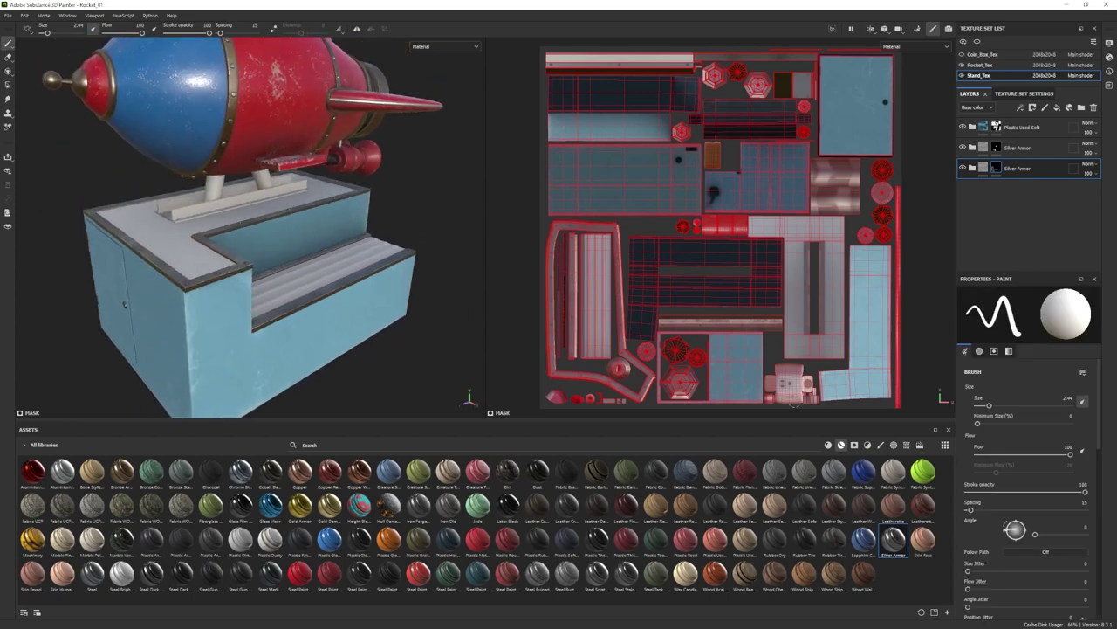
Set the lower Silver Armor's Base layer to a near-white base colour and roughness about 0.87.
scroll(1024, 254, "down", 3)
scroll(1024, 250, "down", 1)
left_click(1017, 246)
left_click(1027, 390)
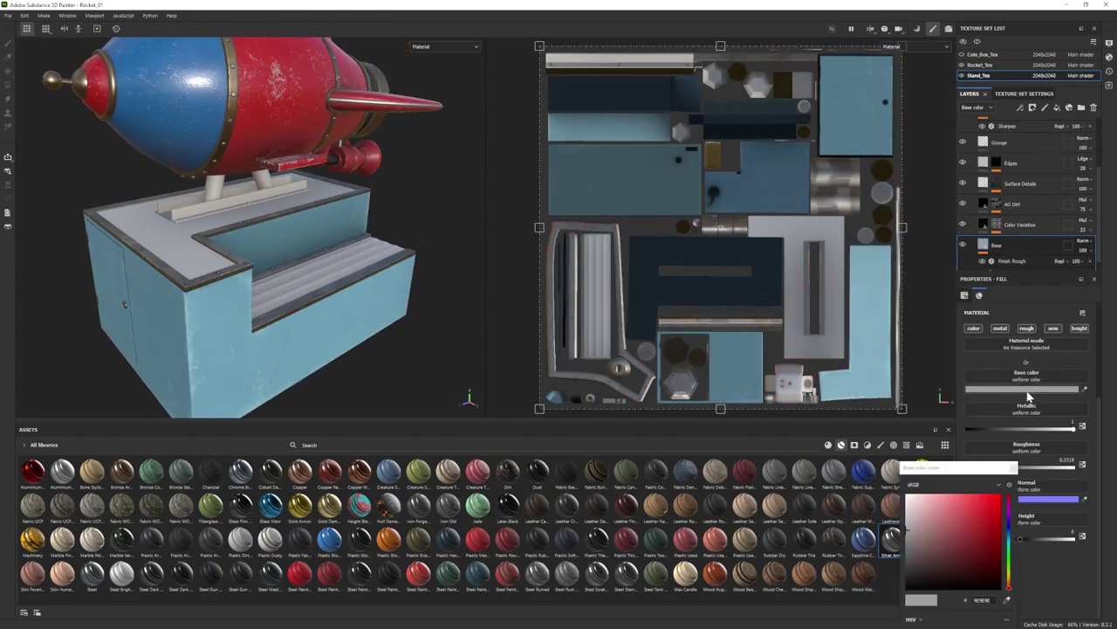
left_click_drag(908, 529, 902, 513)
left_click(1014, 468)
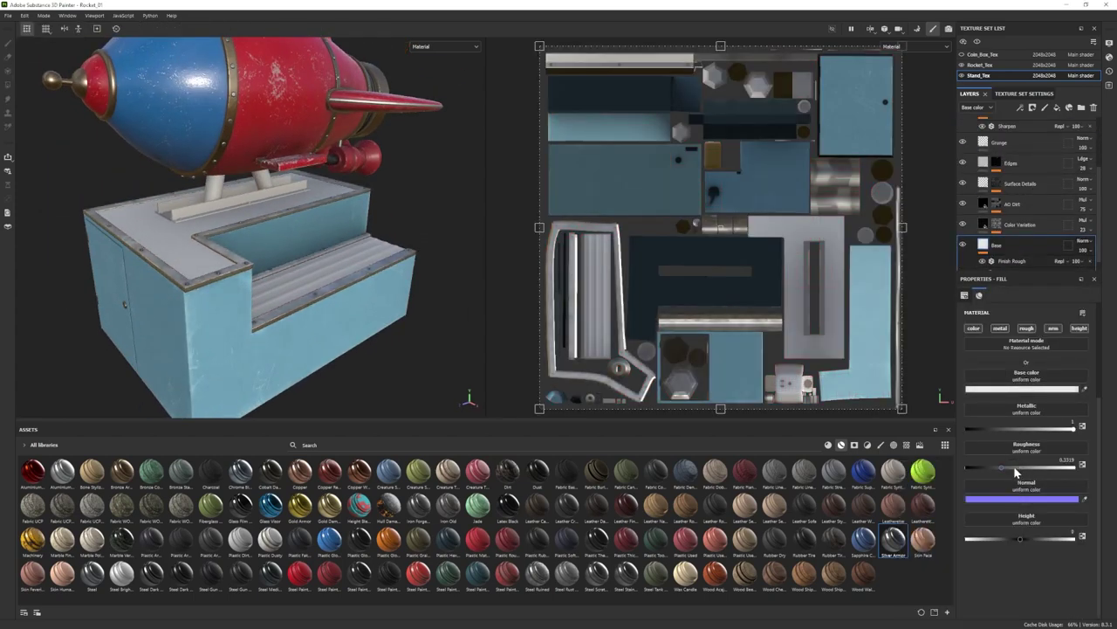
Adjust the base colour of the lower Silver Armor's Edges layer to a light grey.
scroll(1002, 218, "up", 1)
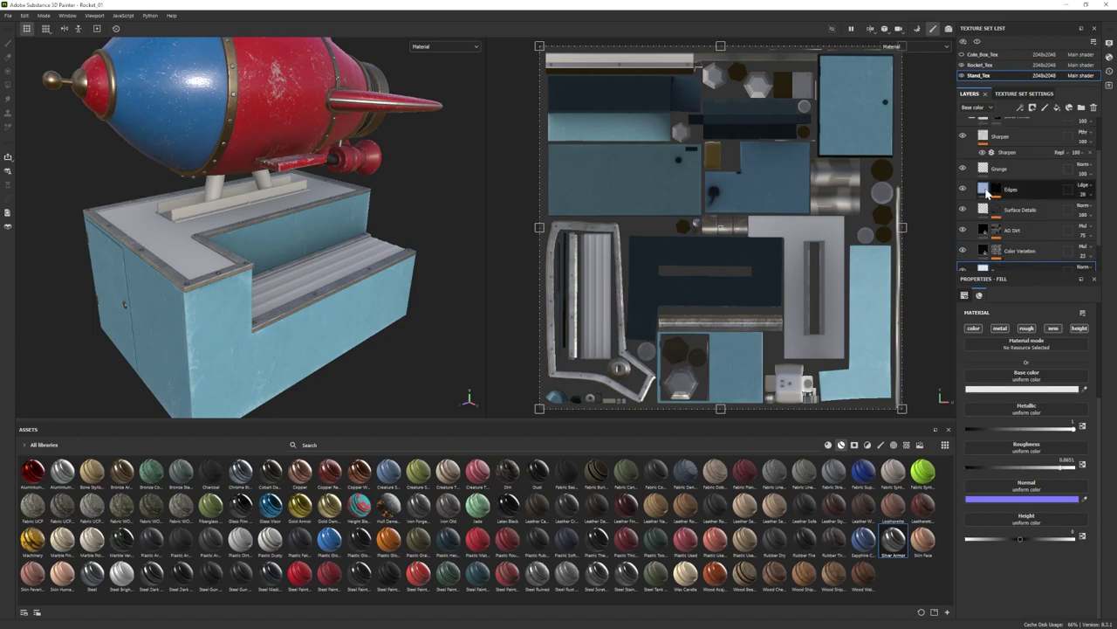
left_click(997, 191)
left_click(1018, 390)
left_click_drag(909, 523, 900, 532)
Compare the metal trim with the AO Dirt layer hidden and shown, and examine the stand from several angles.
left_click(963, 230)
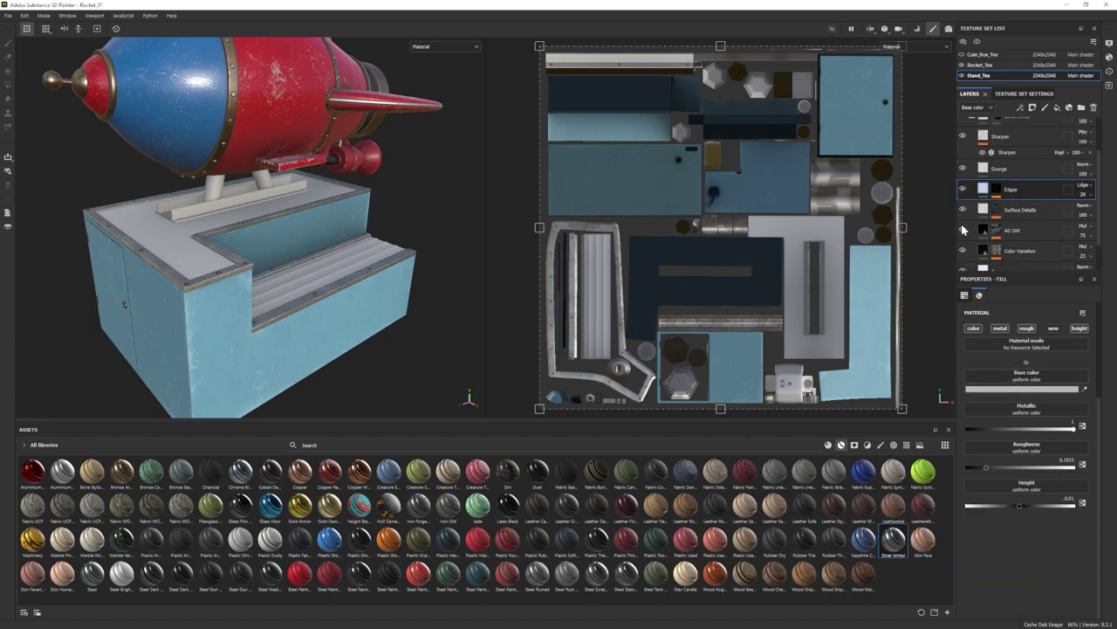
left_click(963, 230)
scroll(262, 336, "down", 4)
scroll(265, 342, "up", 3)
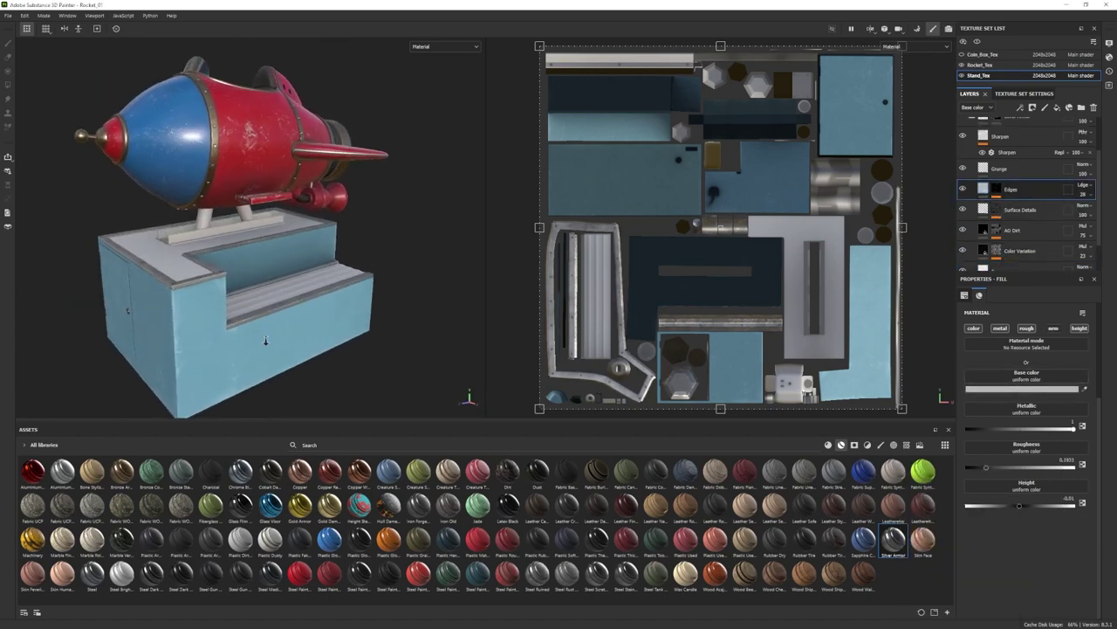
left_click_drag(265, 341, 260, 346, "alt")
left_click_drag(202, 326, 253, 337, "alt")
scroll(218, 347, "down", 2)
scroll(253, 337, "up", 2)
scroll(1011, 184, "up", 2)
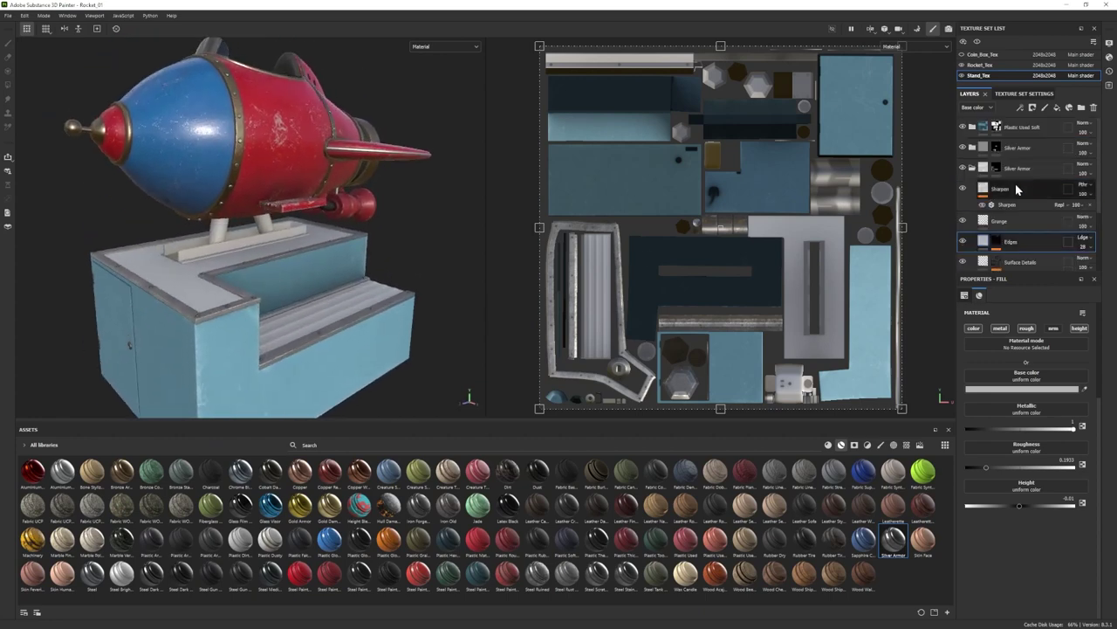
Collapse the lower Silver Armor group and add a Plastic Used Soft smart material below it for the stand's remaining surfaces.
left_click(972, 168)
mouse_move(901, 550)
left_click_drag(745, 541, 1004, 206)
left_click_drag(264, 310, 272, 338, "alt")
right_click_drag(272, 338, 281, 362, "alt")
left_click_drag(281, 361, 265, 341, "alt")
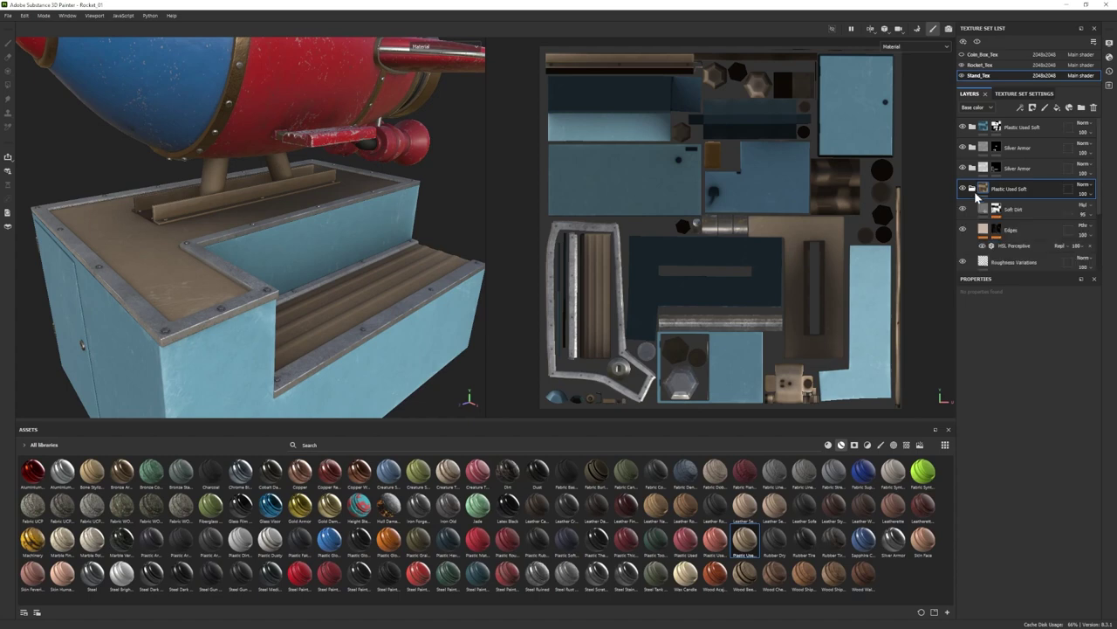
Set the tiling of the lower Plastic Used Soft group's Bumps layer to 2.75 and adjust its Cells 1 mask fill.
scroll(1006, 223, "down", 3)
left_click(1016, 226)
scroll(1013, 390, "up", 3)
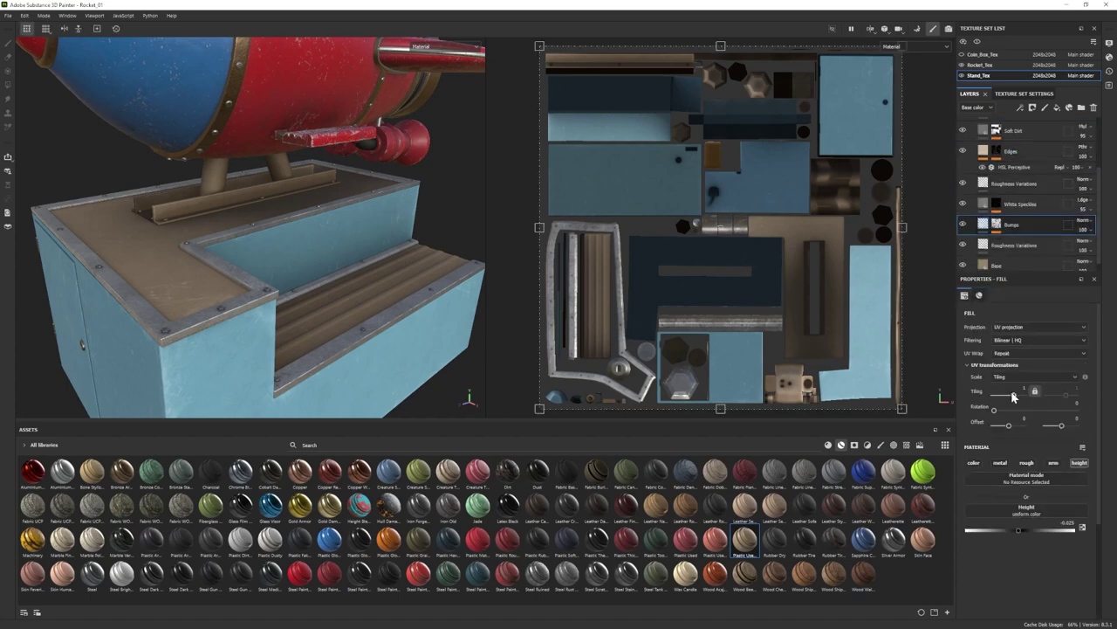
left_click(996, 225)
left_click(1016, 240)
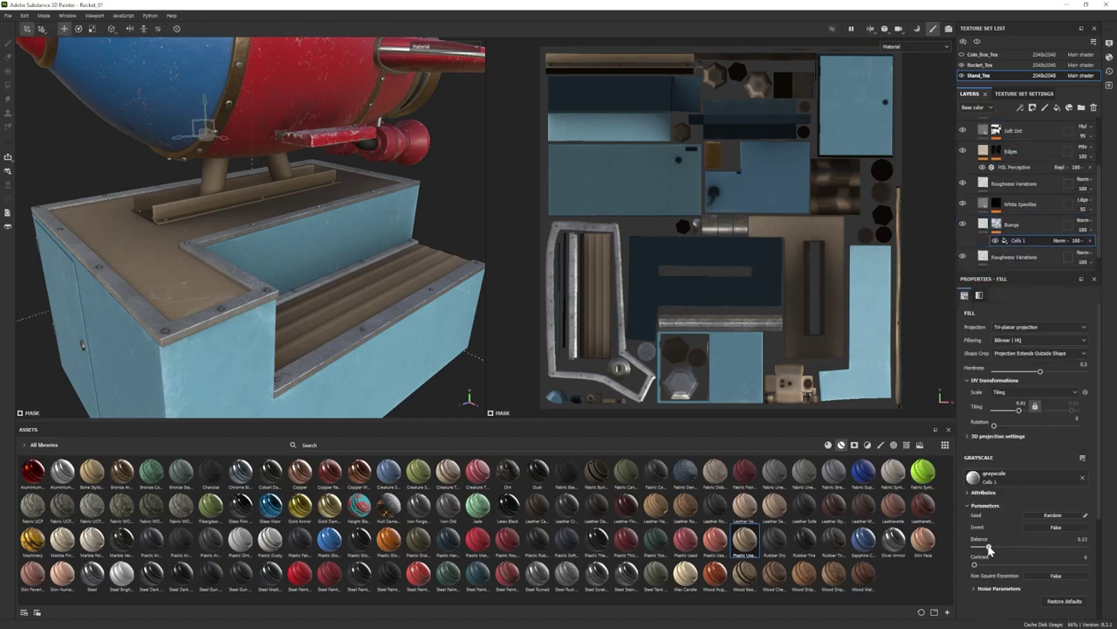
mouse_move(325, 336)
left_mouse_down("alt")
mouse_move(262, 319)
mouse_move(331, 327)
left_mouse_up("alt")
Change the Bumps layer's height to a slightly positive value.
left_click(983, 224)
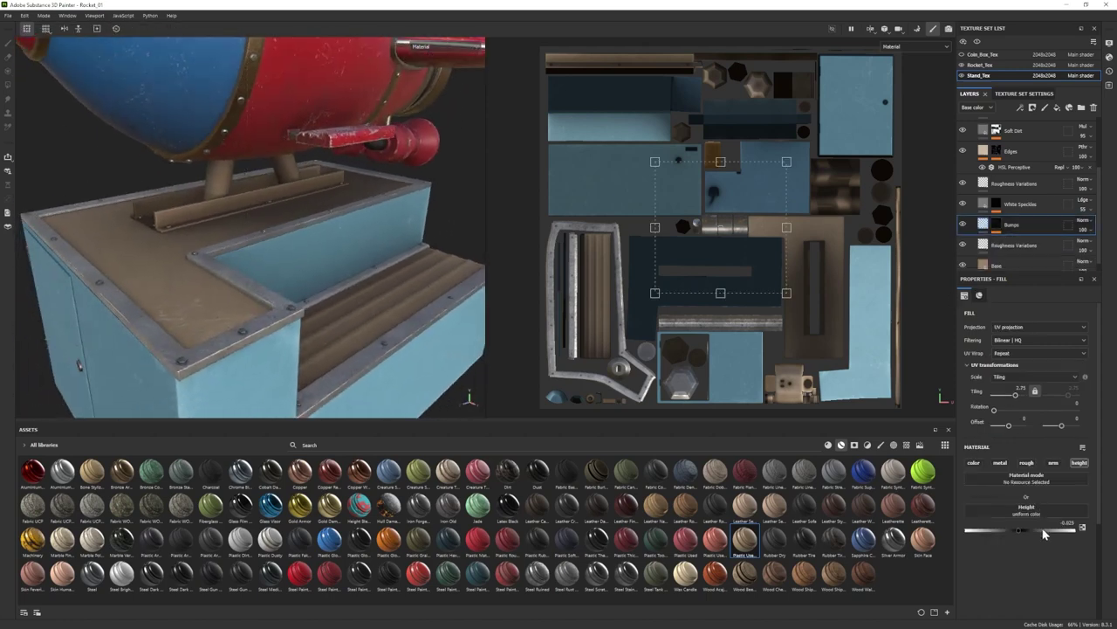
scroll(262, 253, "down", 5)
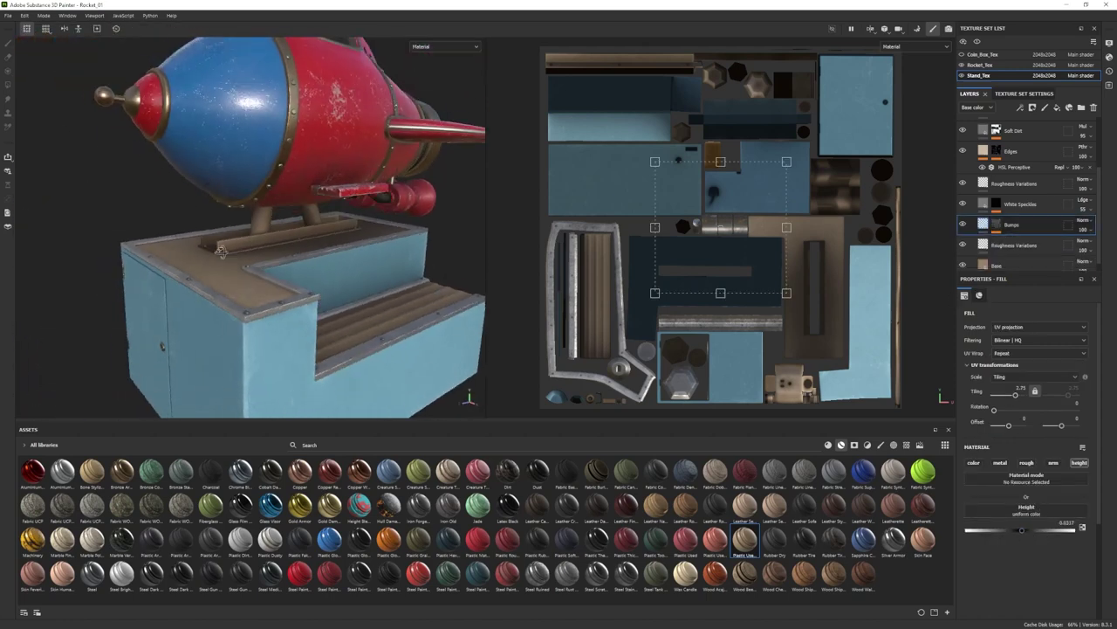
scroll(262, 254, "up", 4)
scroll(1011, 231, "down", 2)
Recolour the Base layer of the lower Plastic Used Soft group from tan to neutral grey.
left_click(1013, 256)
left_click(1034, 525)
left_click_drag(914, 568, 902, 551)
scroll(262, 253, "down", 5)
scroll(262, 253, "up", 1)
scroll(1004, 194, "up", 2)
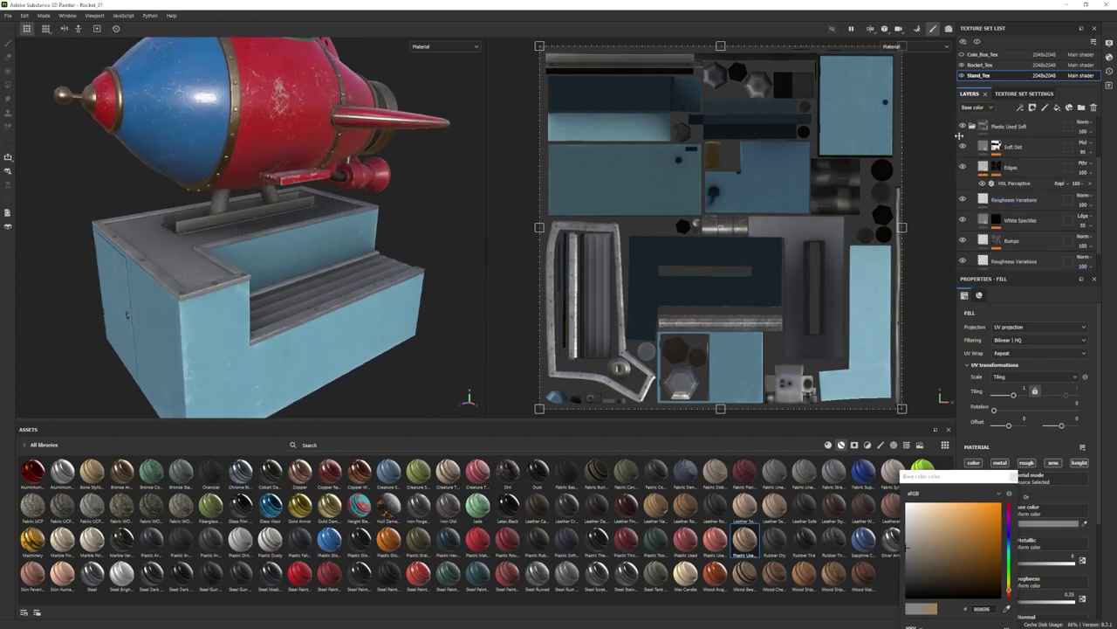
Lower the Dirt Level of the Soft Dirt mask's Dirt generator to about 0.24.
left_click(963, 147)
left_click(963, 147)
left_click(996, 147)
left_click(1023, 163)
left_click_drag(1045, 384, 1001, 385)
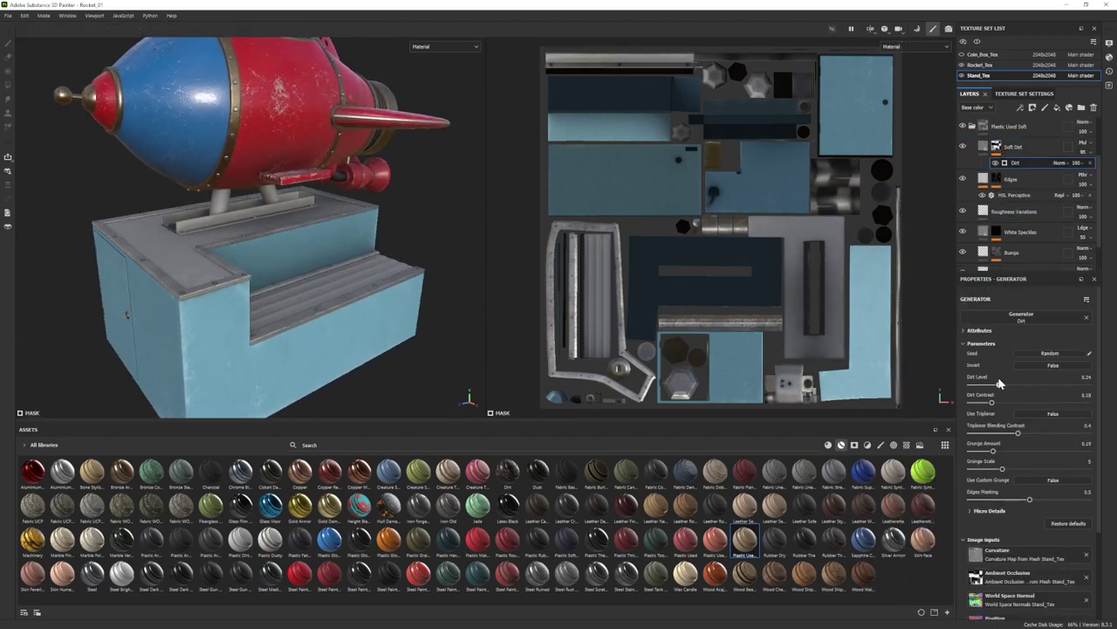
Refine the lower Plastic Used Soft group's Base colour to the neutral grey 828282.
scroll(262, 253, "down", 4)
left_click_drag(262, 253, 288, 255, "alt")
scroll(288, 255, "up", 4)
scroll(1006, 229, "down", 2)
left_click(1004, 256)
left_click(1043, 524)
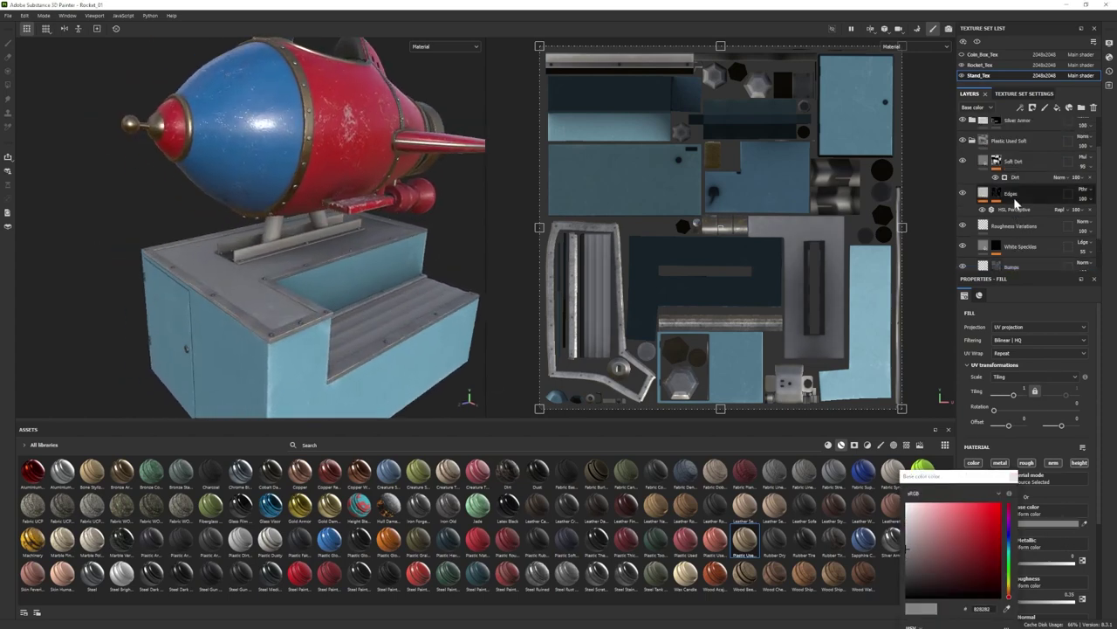
Apply the Stains Scratched smart mask to a new fill layer above Soft Dirt.
left_click(854, 444)
left_click_drag(906, 503, 1030, 166)
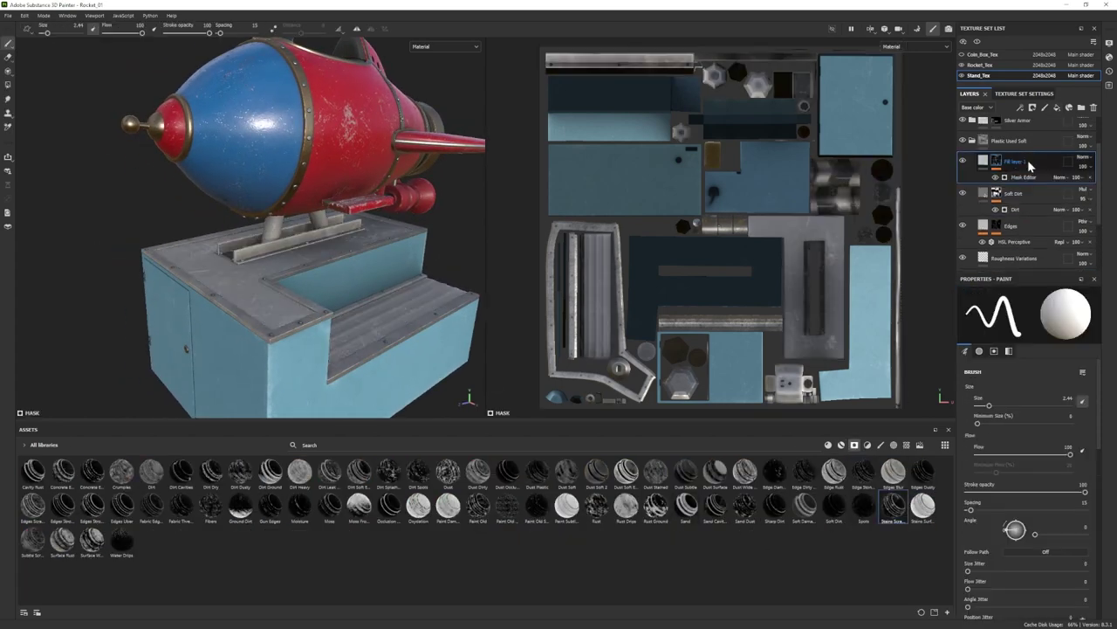
left_click(1021, 177)
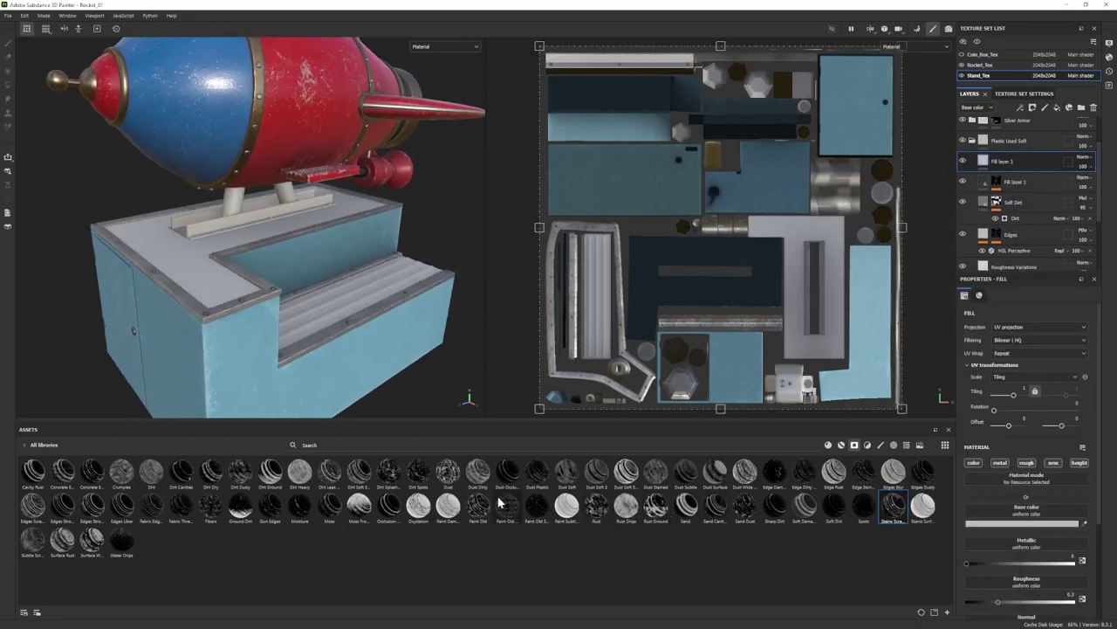
Mask the second fill layer with the Dirt Leaks smart mask and colour it dark reddish brown.
left_click(996, 189)
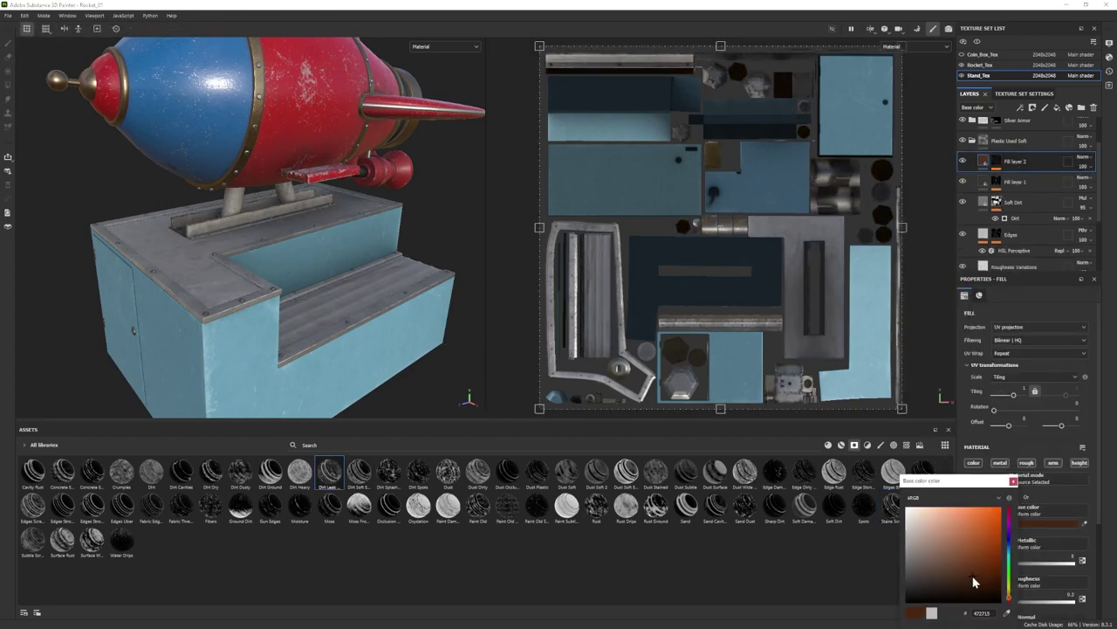
left_click(1013, 481)
left_click_drag(357, 287, 341, 327, "alt")
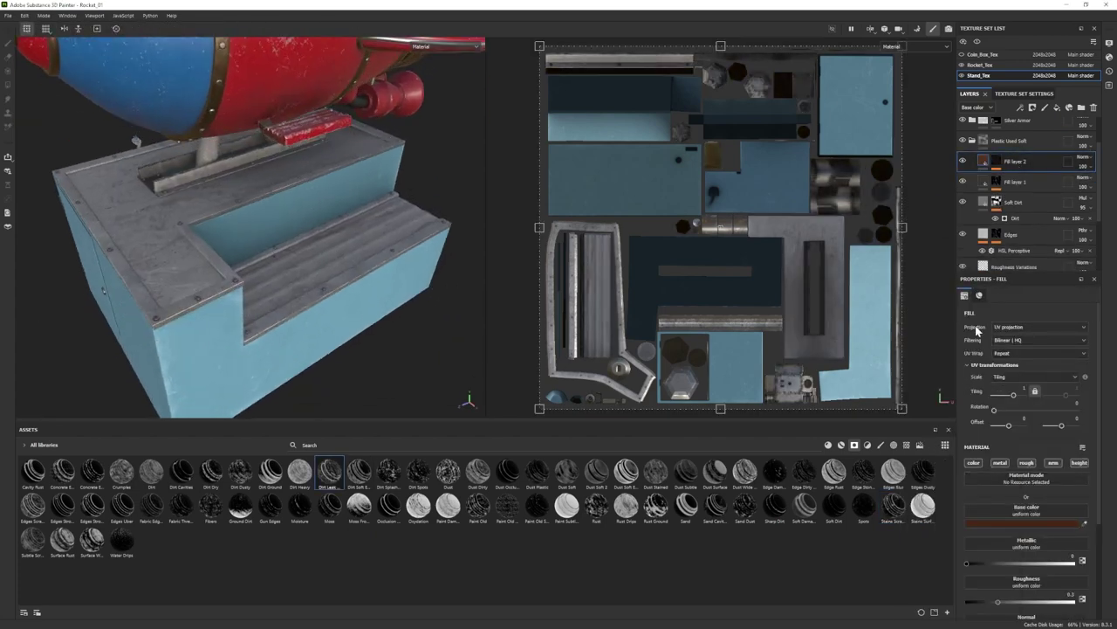
Place Fill layer 2 in a new folder and add a white mask to the folder.
left_click(1083, 108)
left_click_drag(1016, 181, 1008, 165)
right_click(1009, 164)
left_click(1032, 172)
Paint out parts of the leaks on Folder 1's mask around the stand with the Dirt 1 brush at flow 62.
left_click(881, 445)
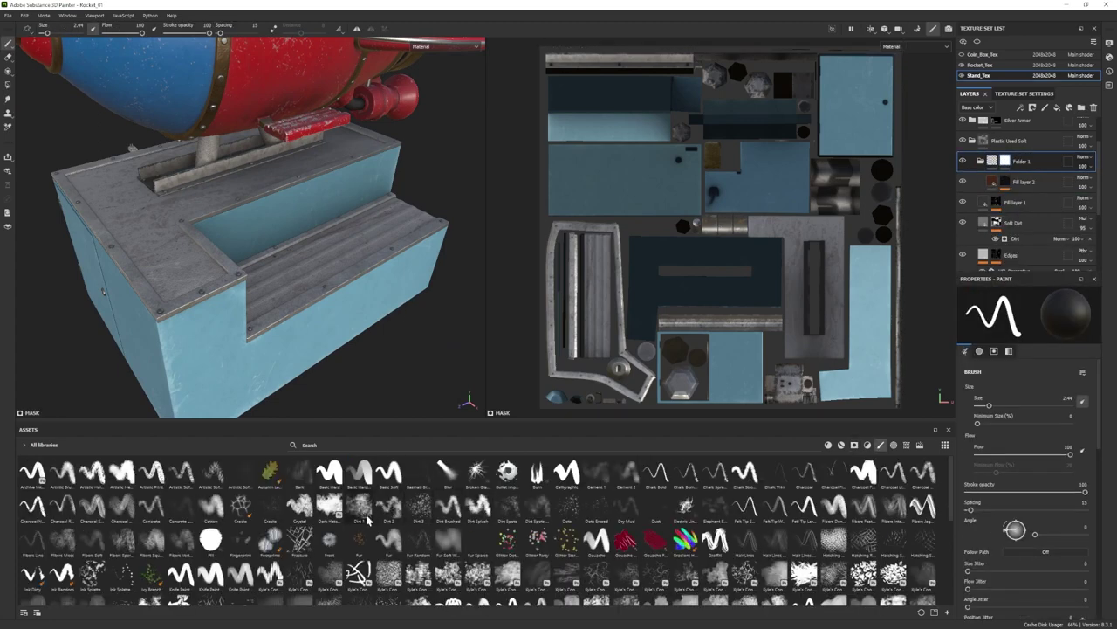
left_click(359, 506)
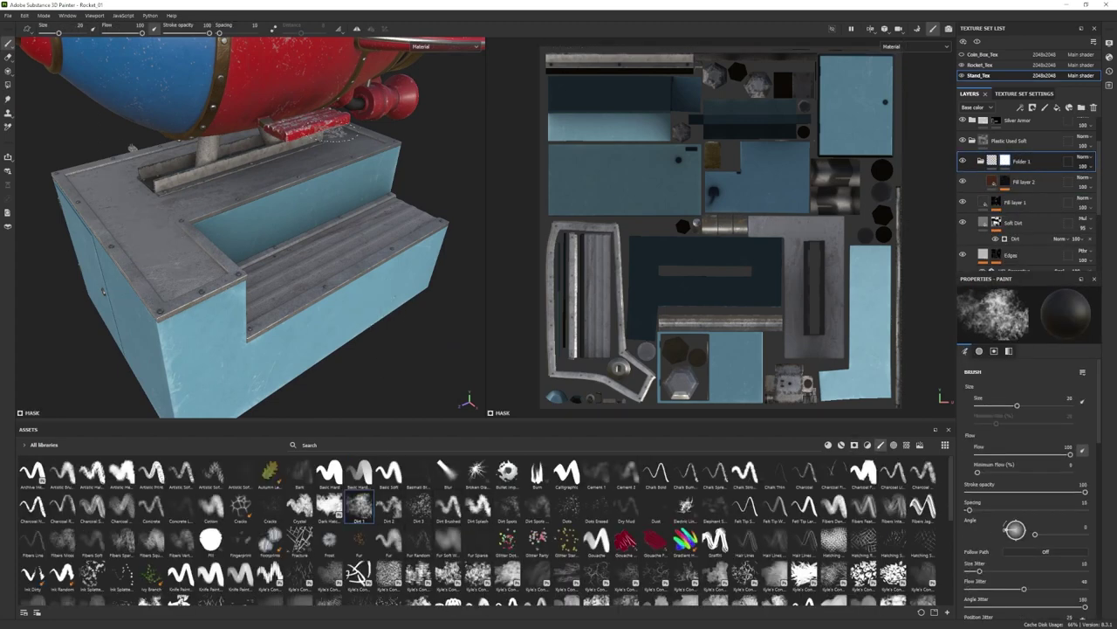
mouse_move(335, 131)
left_mouse_down("alt")
mouse_move(308, 285)
mouse_move(315, 255)
left_mouse_up("alt")
left_click_drag(316, 255, 282, 255, "ctrl")
mouse_move(165, 160)
left_mouse_down("alt")
mouse_move(358, 178)
mouse_move(349, 196)
left_mouse_up("alt")
mouse_move(268, 218)
left_mouse_down("alt")
mouse_move(262, 188)
mouse_move(184, 297)
left_mouse_up("alt")
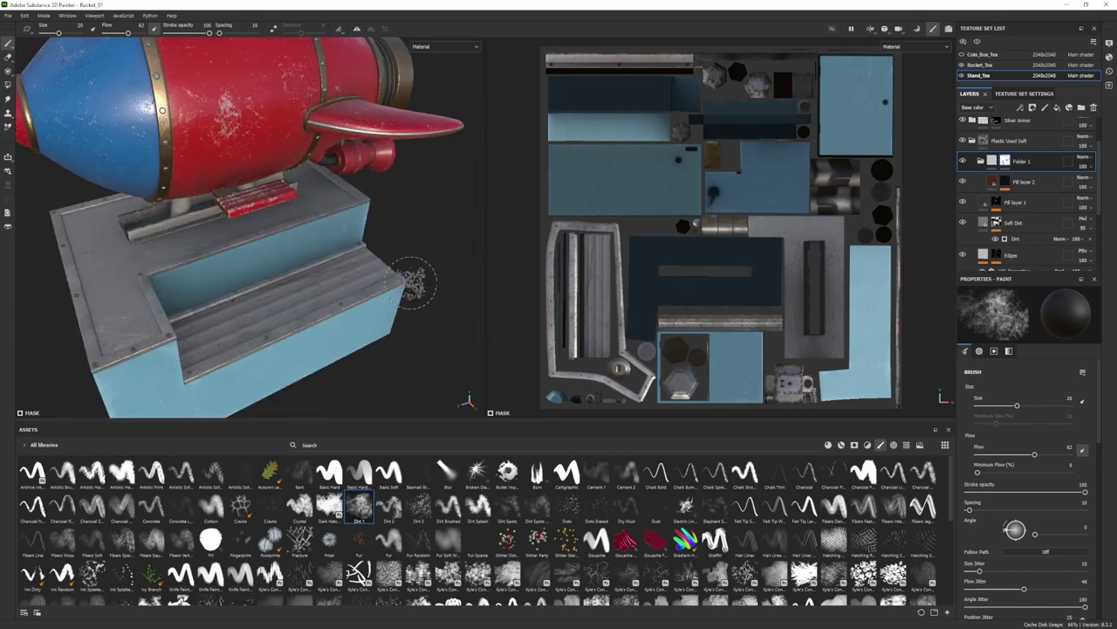
left_click_drag(178, 241, 280, 253, "alt")
scroll(280, 253, "down", 4)
scroll(279, 253, "up", 4)
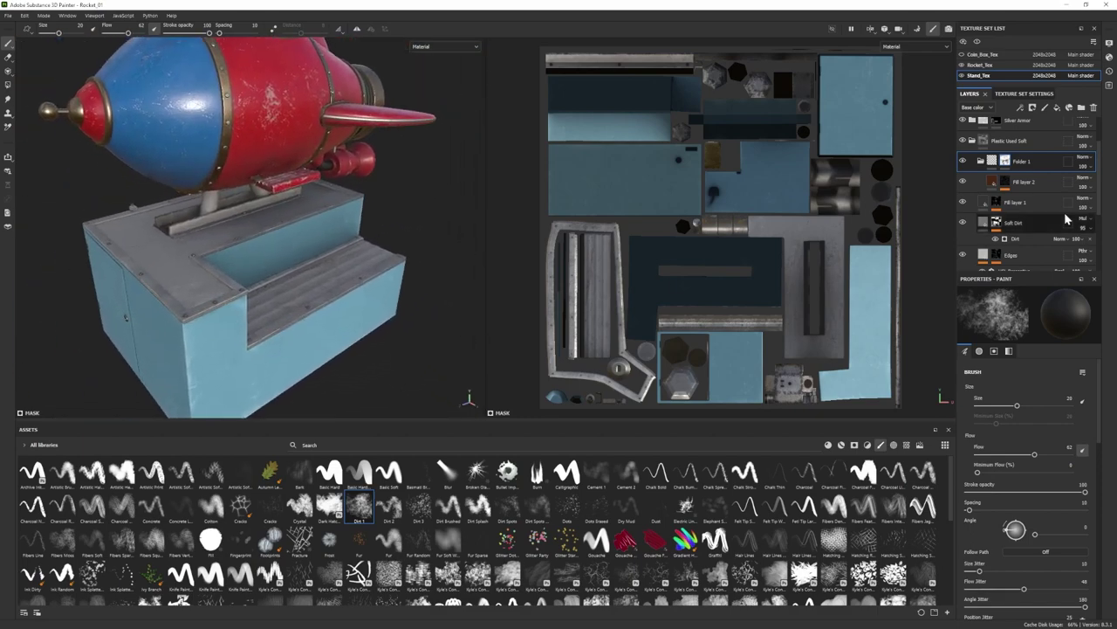
Add a new fill layer above Folder 1 and mask it with the Surface Worn smart mask.
left_click(1027, 181)
left_click(1057, 108)
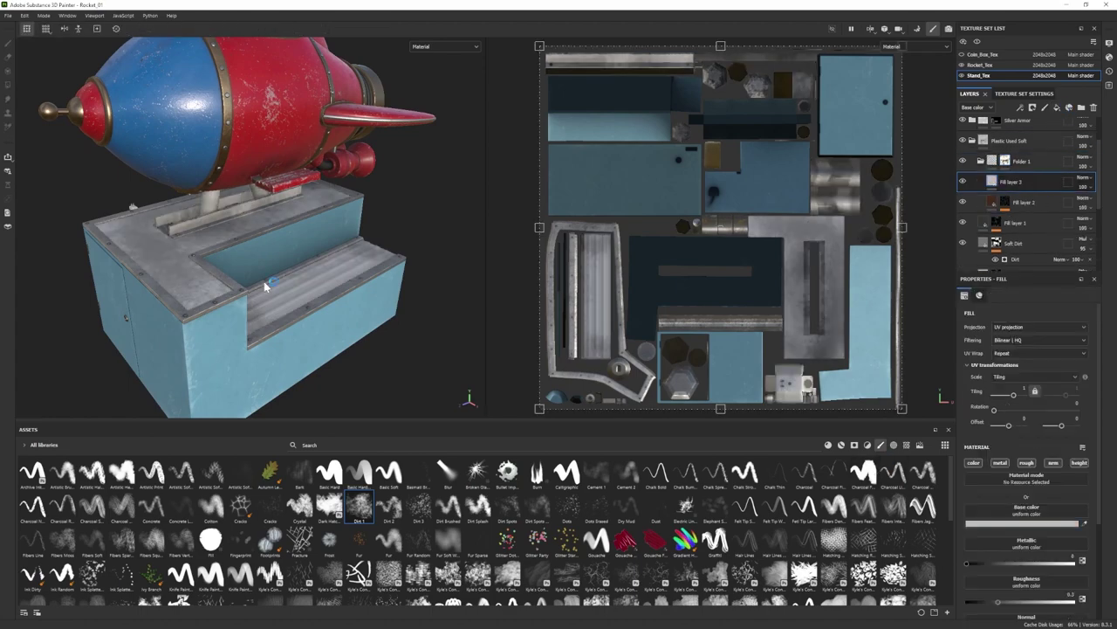
left_click(855, 444)
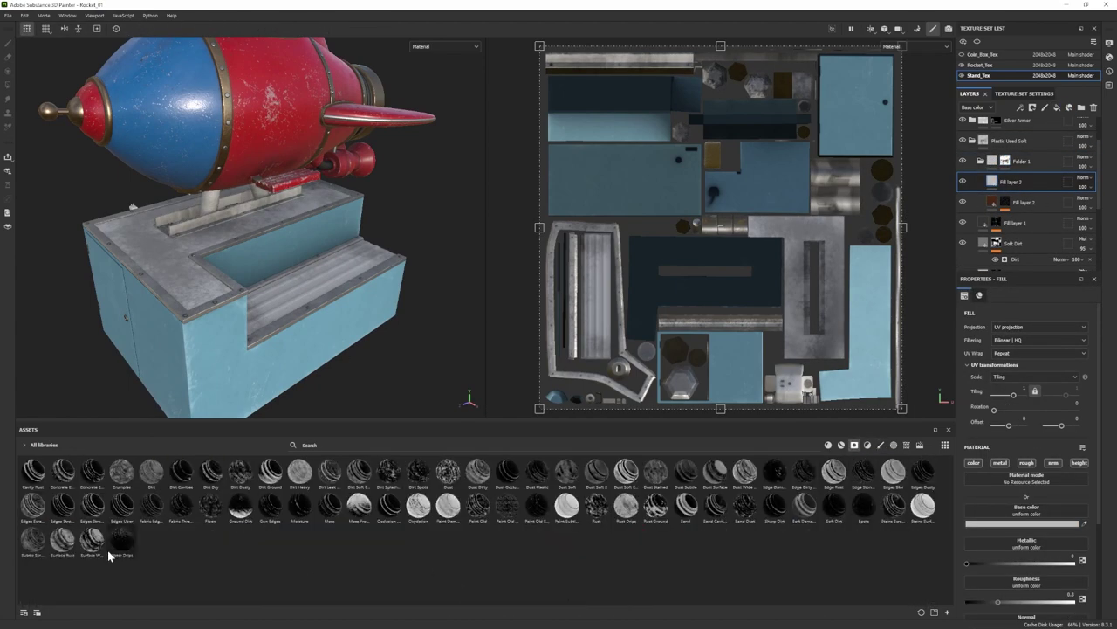
mouse_move(939, 225)
left_mouse_down()
mouse_move(1017, 183)
mouse_move(984, 166)
left_mouse_up()
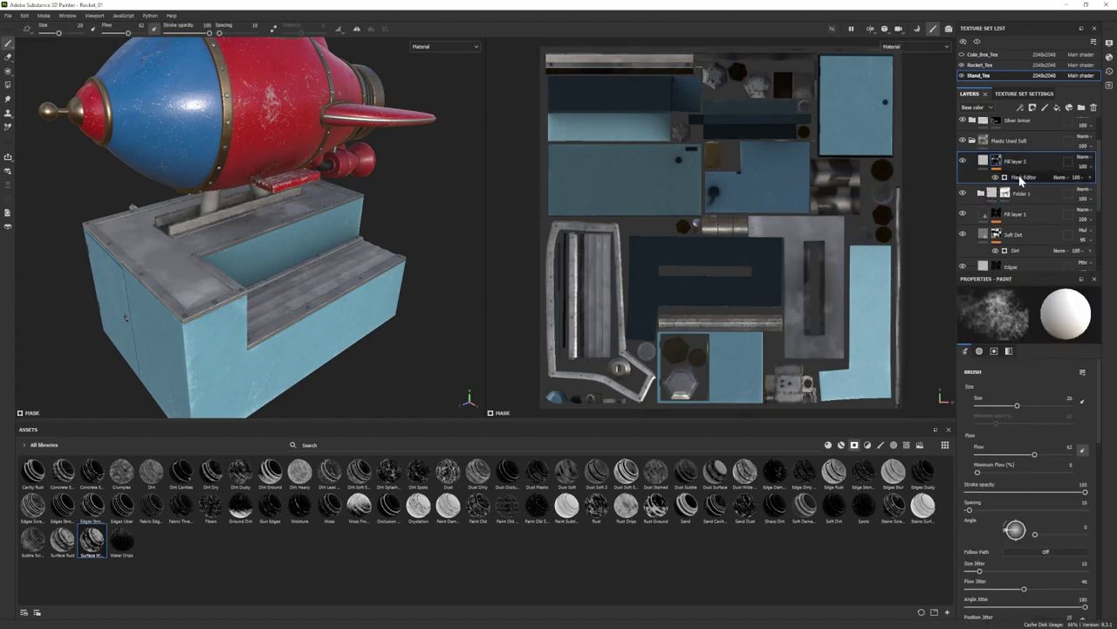
Recolour Fill layer 3 to a very dark brown.
left_click(983, 164)
left_click(1036, 524)
left_click(1009, 601)
left_click(999, 568)
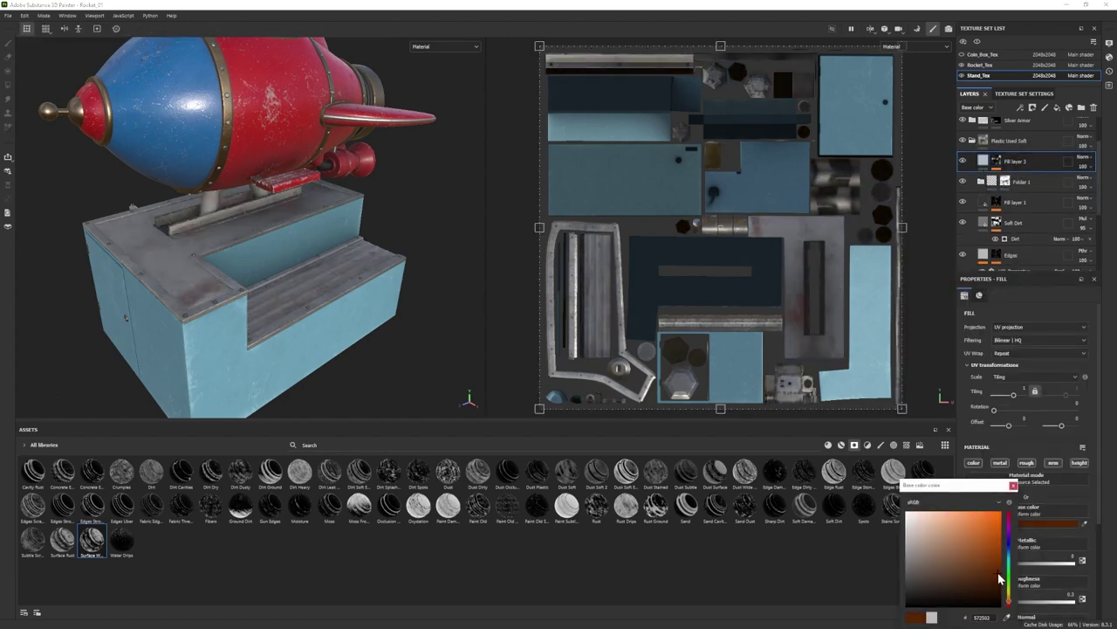
left_click_drag(415, 325, 367, 305, "alt")
left_click(984, 591)
scroll(367, 305, "down", 3)
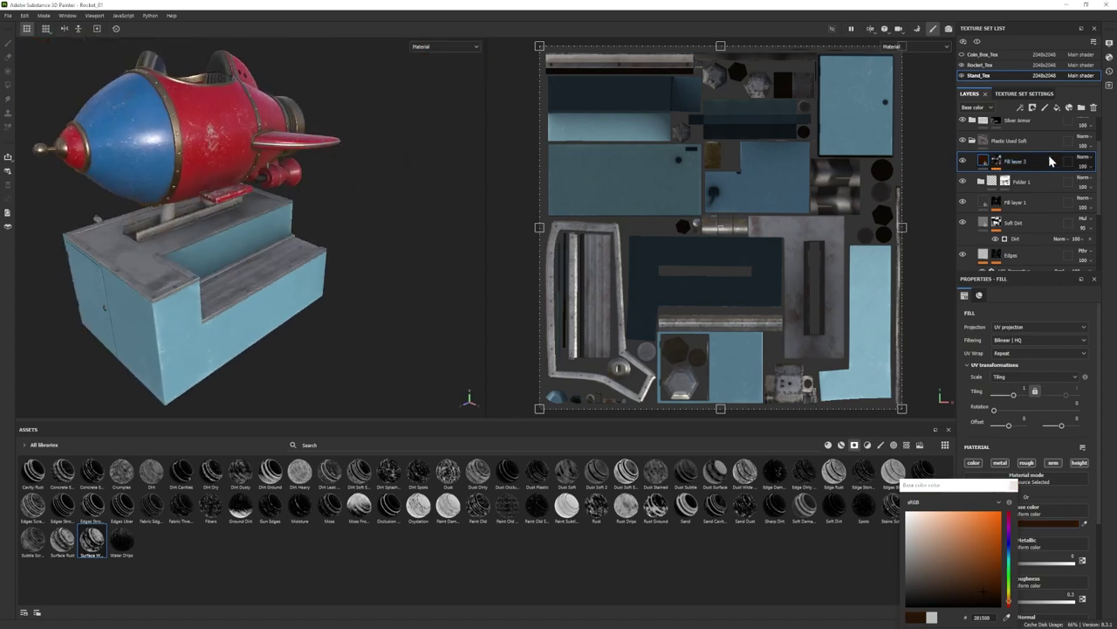
Place Fill layer 3 in a new folder and add a white mask to that folder.
left_click(1082, 109)
left_click_drag(1025, 180, 1011, 161)
right_click(1011, 161)
left_click(1040, 179)
Paint out parts of the dark wear on Folder 2's mask across the stand's top and steps.
scroll(201, 277, "up", 3)
mouse_move(148, 271)
left_mouse_down("alt")
mouse_move(201, 276)
mouse_move(343, 330)
left_mouse_up("alt")
left_click_drag(342, 242, 304, 192, "alt")
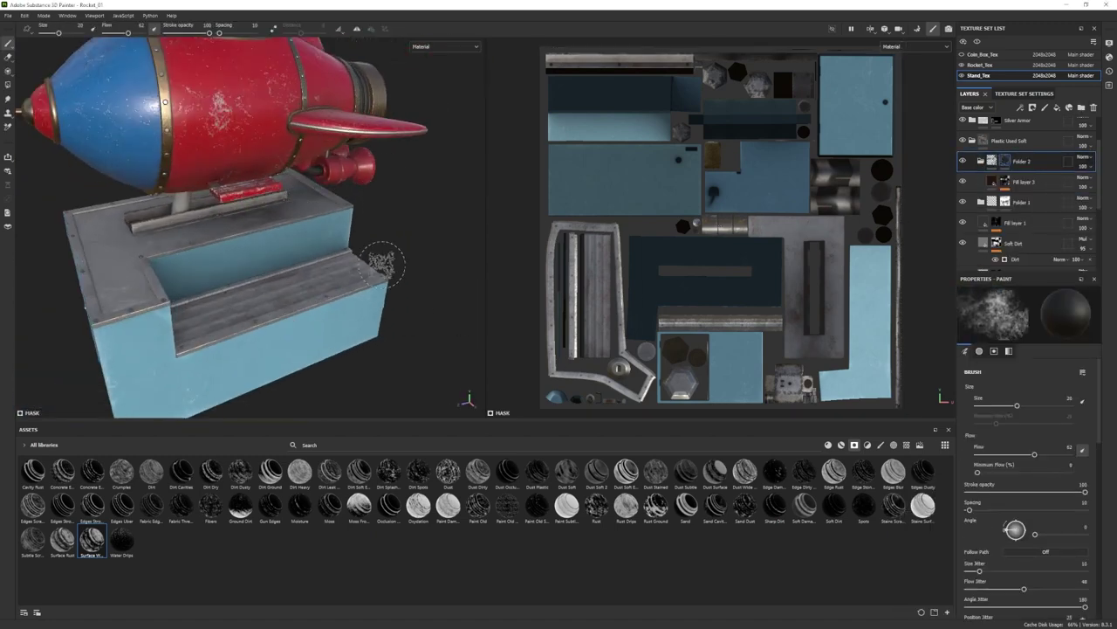
scroll(382, 263, "down", 3)
left_click_drag(310, 332, 342, 341, "alt")
scroll(341, 341, "down", 2)
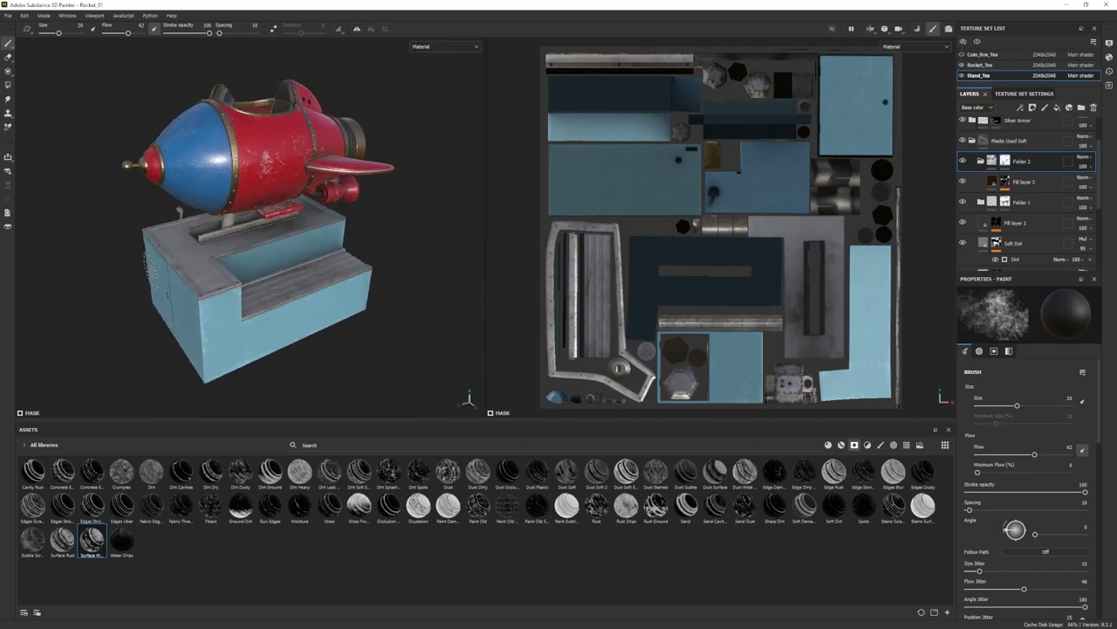
left_click_drag(151, 271, 231, 302, "alt")
scroll(230, 302, "up", 2)
left_click_drag(202, 367, 96, 353, "alt")
scroll(256, 309, "up", 2)
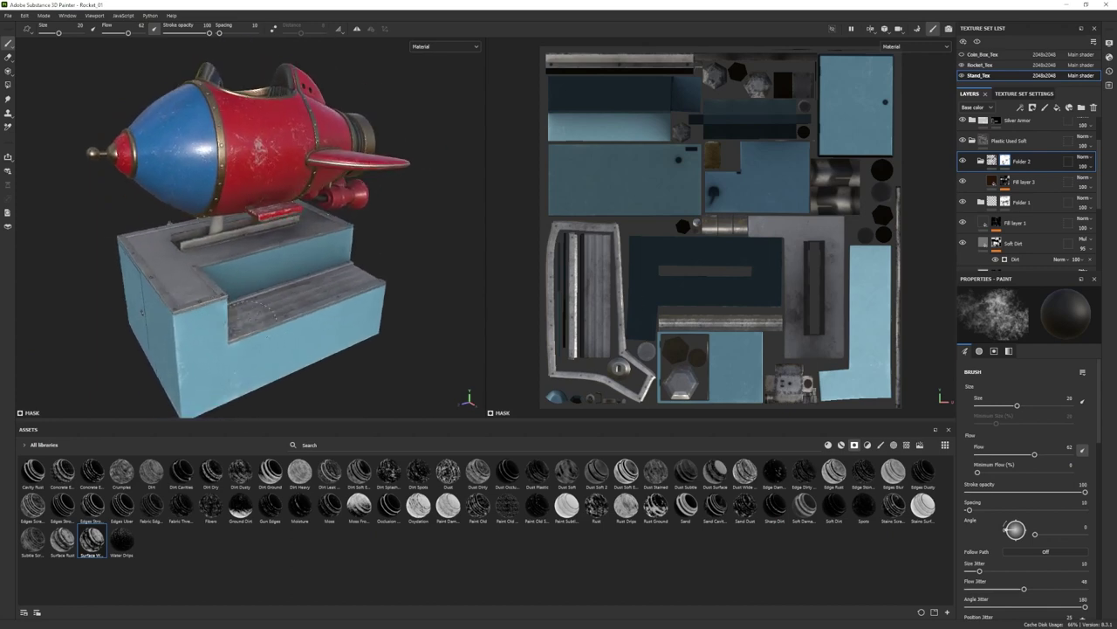
Temporarily hide the upper Plastic Used Soft group to inspect the rusty layers beneath the blue paint.
left_click(973, 140)
left_click(964, 127)
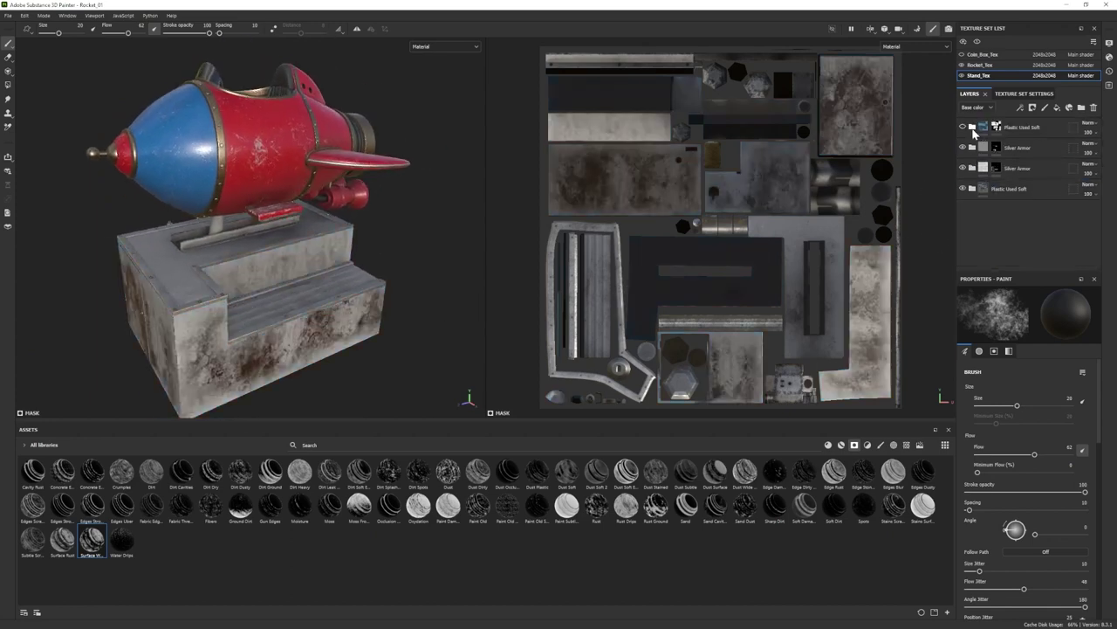
left_click(963, 127)
Recolour the Base layer of the upper Plastic Used Soft group to a deeper blue.
left_click(973, 127)
scroll(1010, 201, "down", 3)
left_click(1010, 197)
left_click(1046, 523)
left_click(952, 553)
left_click(1013, 486)
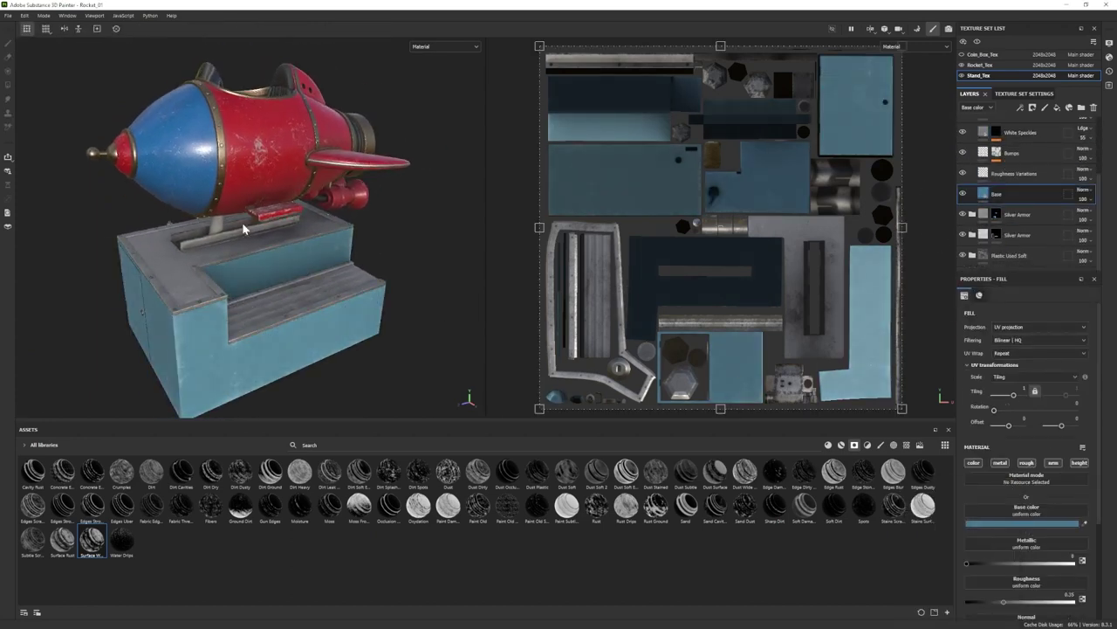
Hide the AO Dirt layer inside the lower Silver Armor group.
left_click_drag(262, 306, 301, 293, "alt")
scroll(1004, 187, "up", 3)
left_click(972, 127)
left_click(972, 167)
scroll(1039, 249, "down", 2)
left_click(963, 229)
Set the base colour of the lower Silver Armor group's Base layer to near white.
scroll(1025, 224, "down", 1)
left_click(1013, 246)
left_click(1008, 524)
left_click(1012, 489)
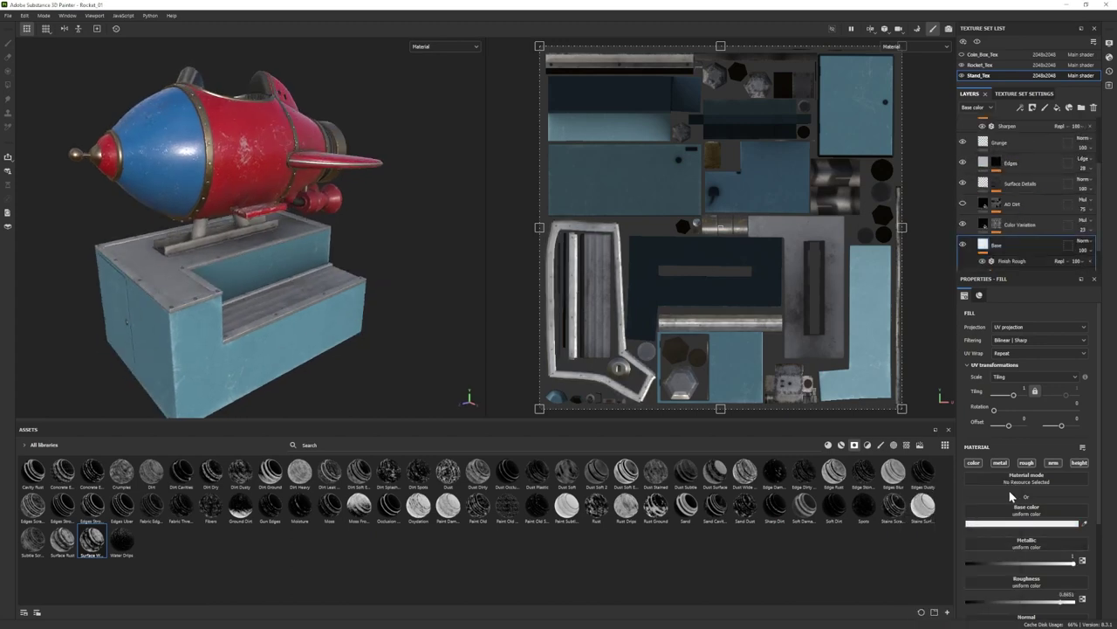
Raise the roughness of the lower Plastic Used Soft group's Base layer to about 0.65.
left_click_drag(314, 342, 277, 351, "alt")
right_click_drag(278, 351, 305, 370, "alt")
left_click_drag(242, 315, 262, 316, "alt")
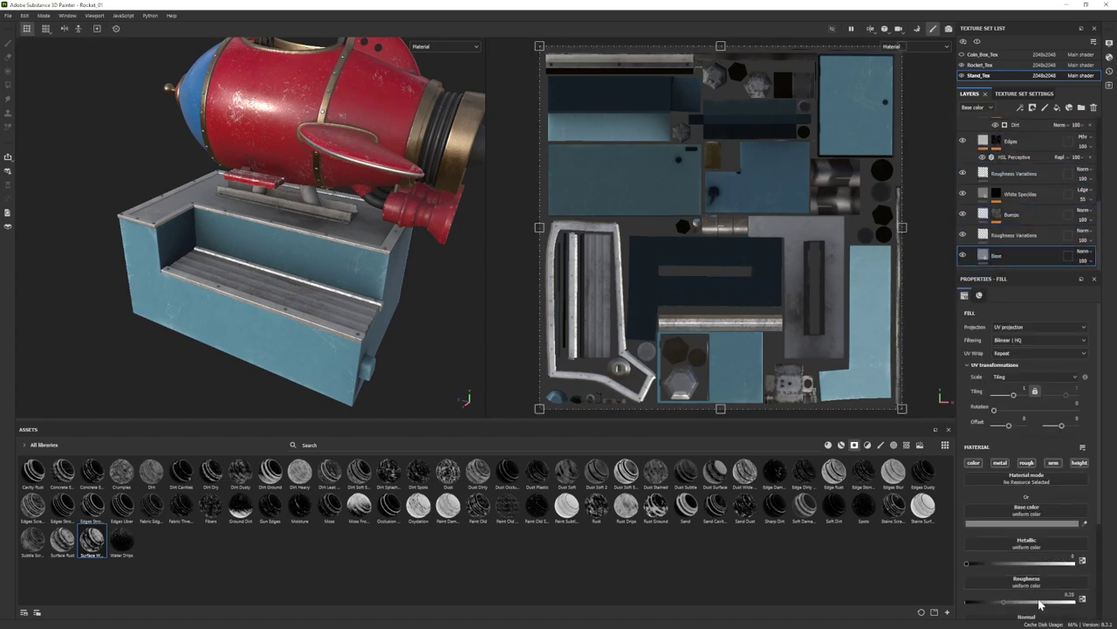
left_click(1037, 602)
right_click_drag(260, 325, 284, 341, "alt")
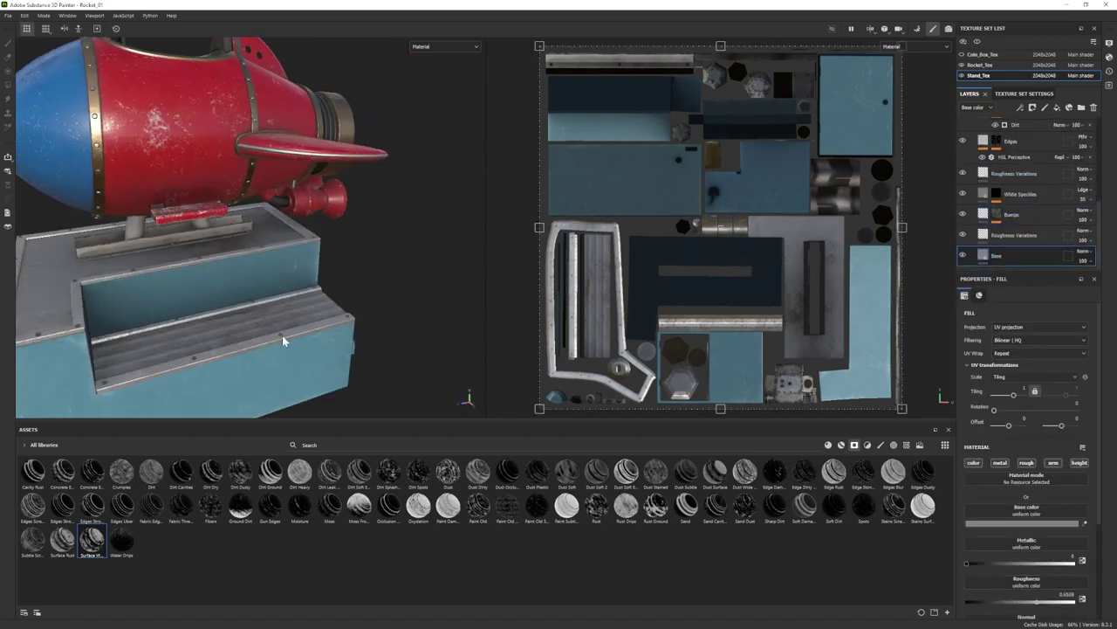
left_click_drag(285, 341, 349, 329, "alt")
right_click_drag(349, 329, 326, 277, "alt")
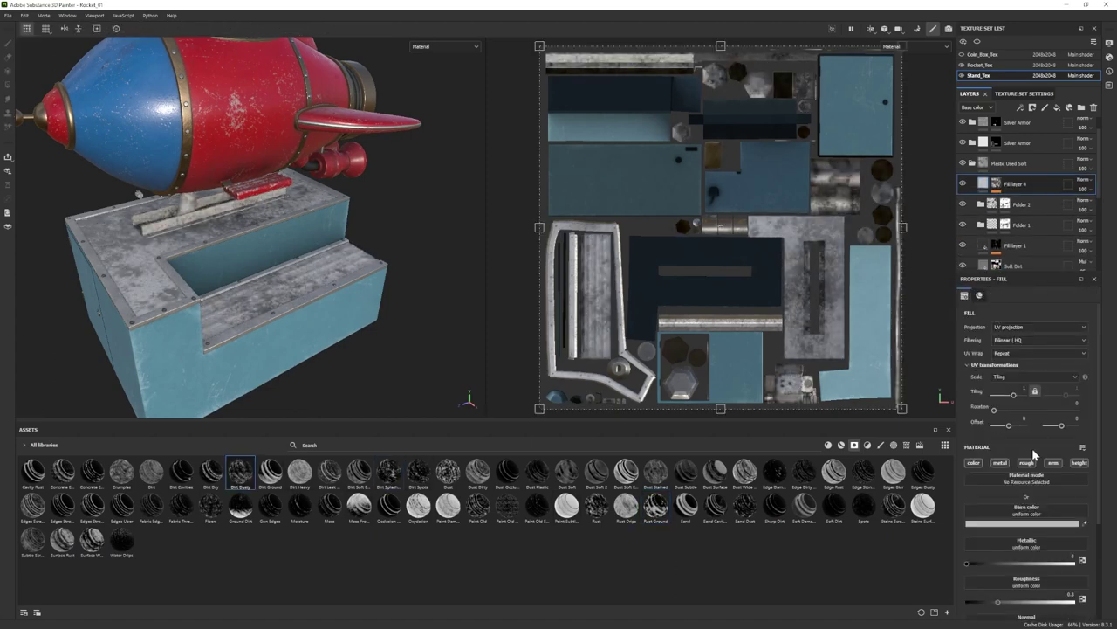
Recolour Fill layer 4 to a dark muted brown and place it in a new folder with a white mask.
left_click(1010, 606)
left_click_drag(976, 590, 938, 582)
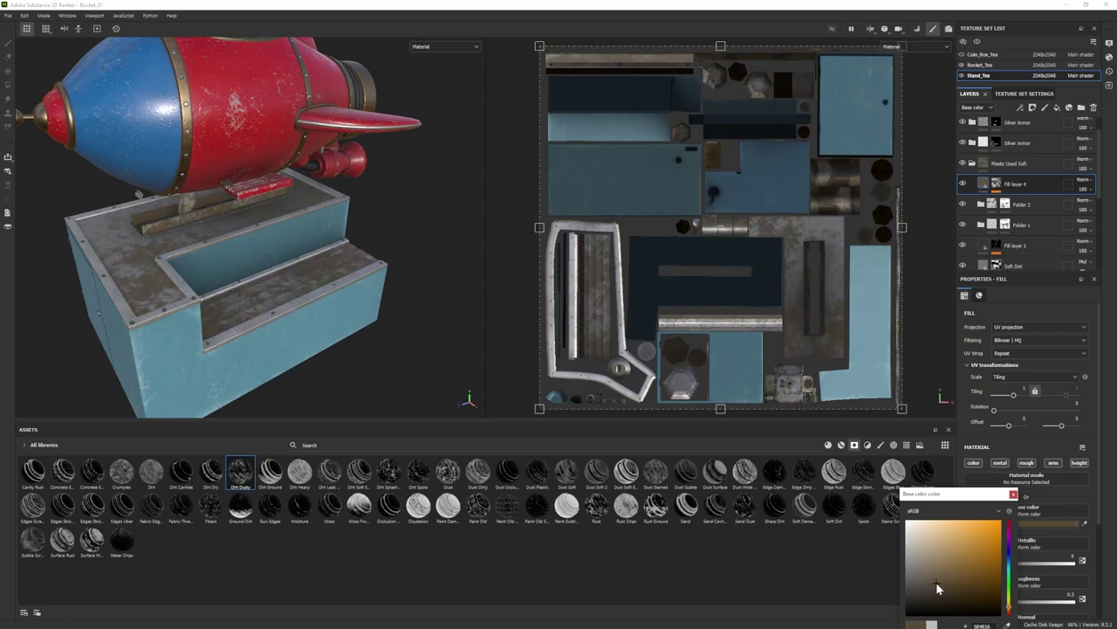
left_click(1030, 187)
left_click(1081, 108)
left_click_drag(1018, 205, 1020, 187)
right_click(1020, 185)
left_click(1048, 204)
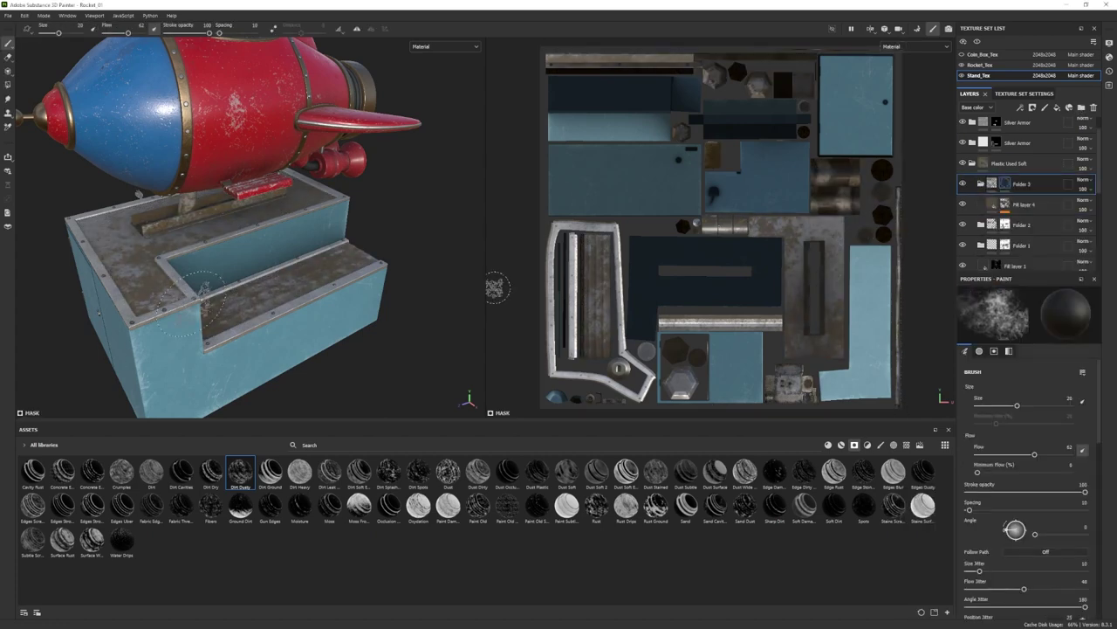
Paint out the brown dirt on Folder 3's mask over the stand's top surface, rails and supports.
left_click_drag(157, 208, 187, 208)
left_click_drag(187, 209, 183, 171, "alt")
scroll(249, 179, "up", 5)
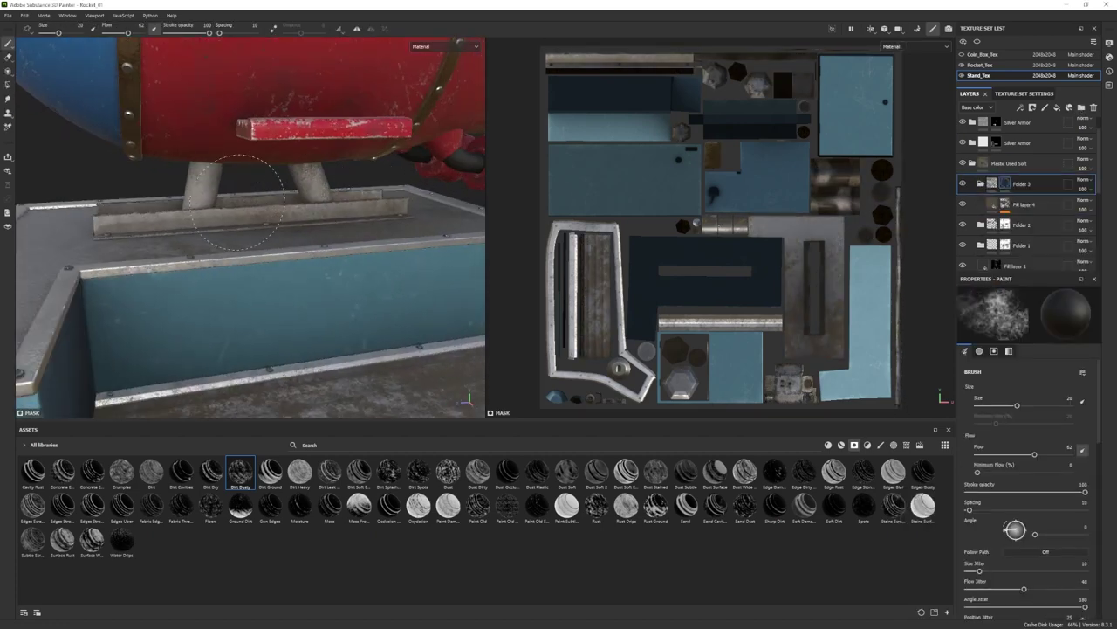
scroll(249, 179, "down", 5)
left_click_drag(249, 179, 306, 175, "alt")
scroll(277, 171, "up", 5)
left_click_drag(383, 257, 335, 252, "alt")
scroll(335, 252, "down", 5)
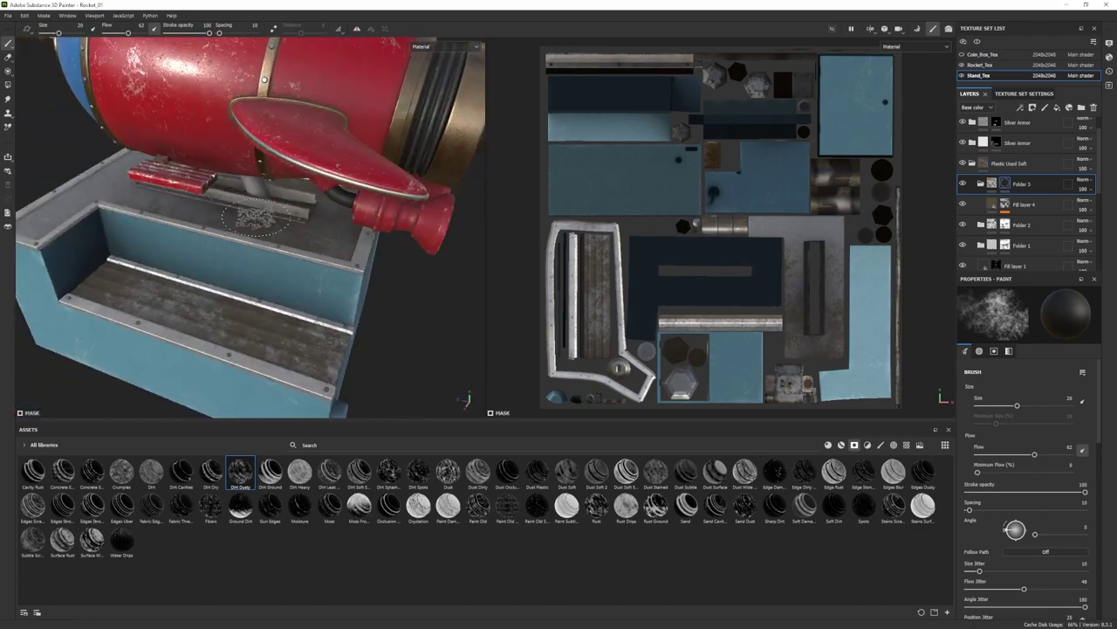
left_click_drag(144, 195, 175, 214, "alt")
left_click_drag(376, 279, 99, 310, "alt")
mouse_move(375, 253)
left_mouse_down("alt")
mouse_move(218, 236)
mouse_move(196, 219)
mouse_move(281, 223)
mouse_move(104, 223)
left_mouse_up("alt")
scroll(187, 220, "down", 5)
scroll(175, 223, "up", 5)
left_click_drag(279, 223, 209, 253, "alt")
Paint out the brown dirt on Folder 3's mask along the stepped seat using the Dirt 2 brush.
left_click(881, 445)
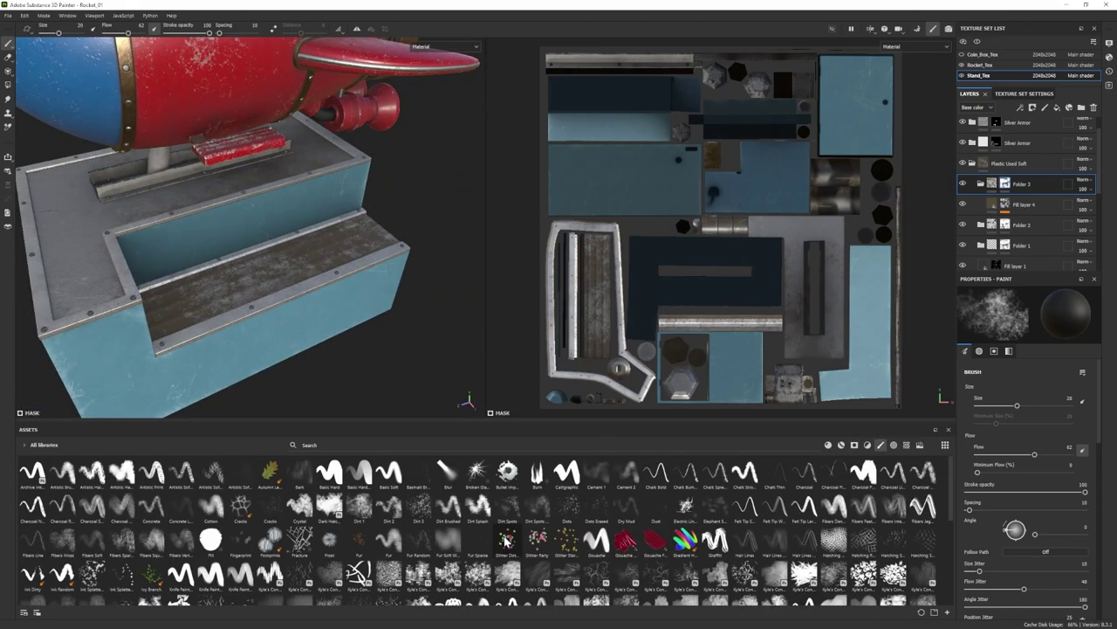
left_click_drag(234, 354, 161, 343, "alt")
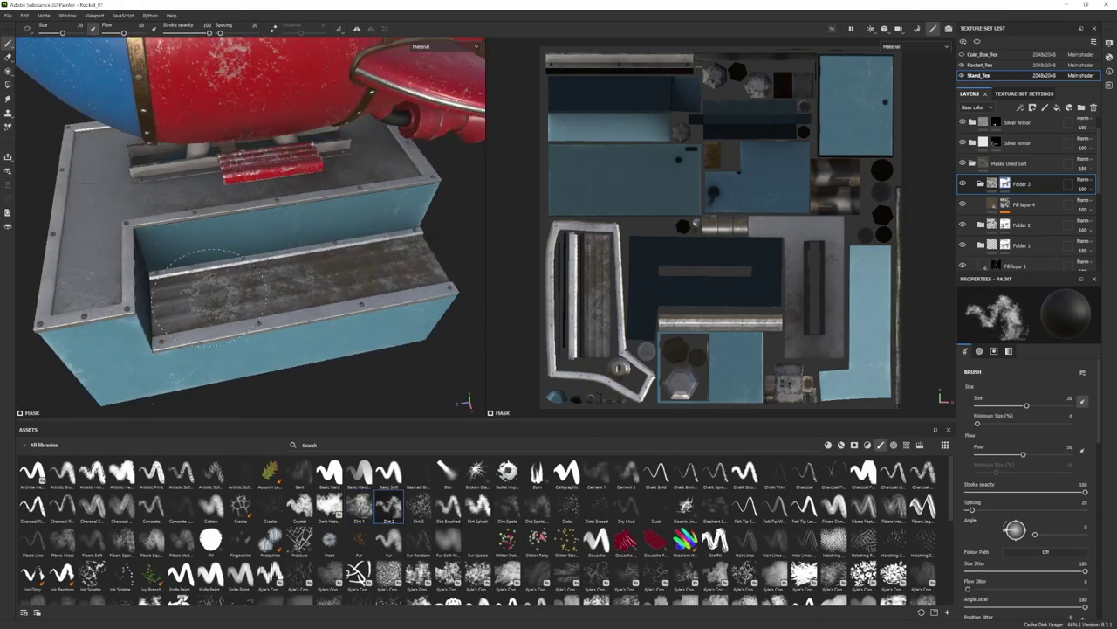
scroll(362, 253, "down", 3)
left_click_drag(316, 316, 350, 267, "alt")
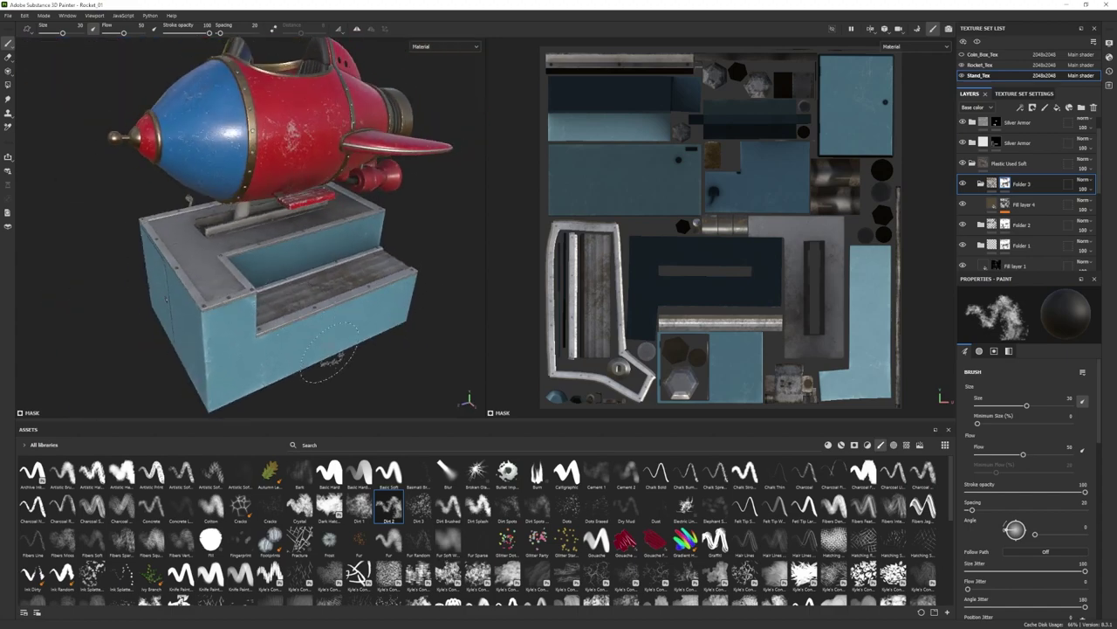
right_click_drag(330, 353, 258, 264, "alt")
left_click_drag(258, 263, 288, 279, "alt")
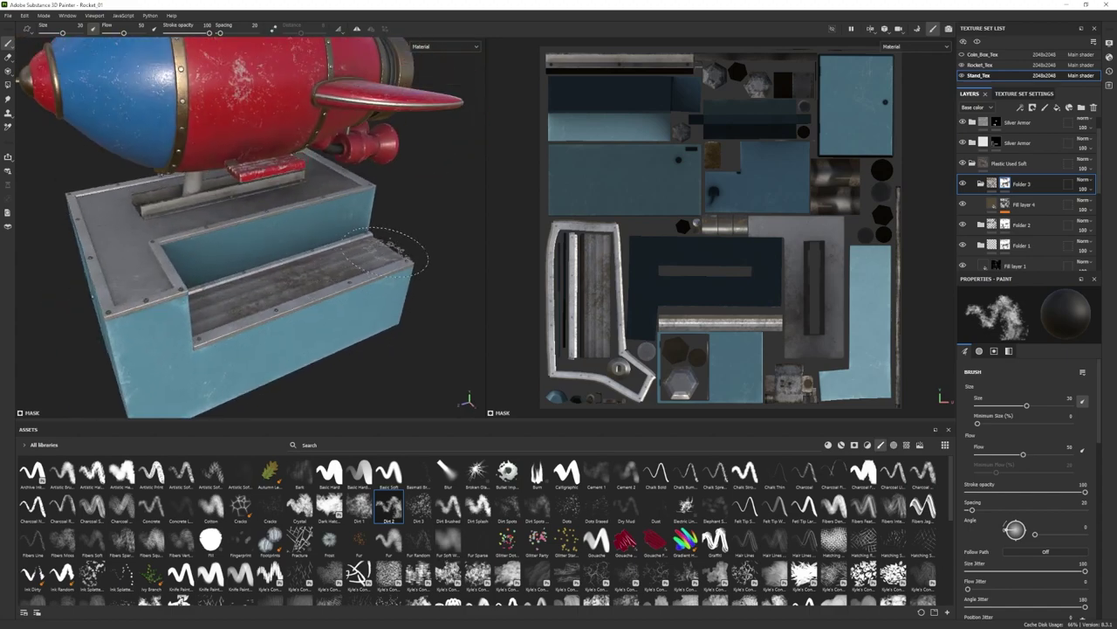
left_click(963, 184)
left_click(964, 183)
scroll(253, 279, "down", 3)
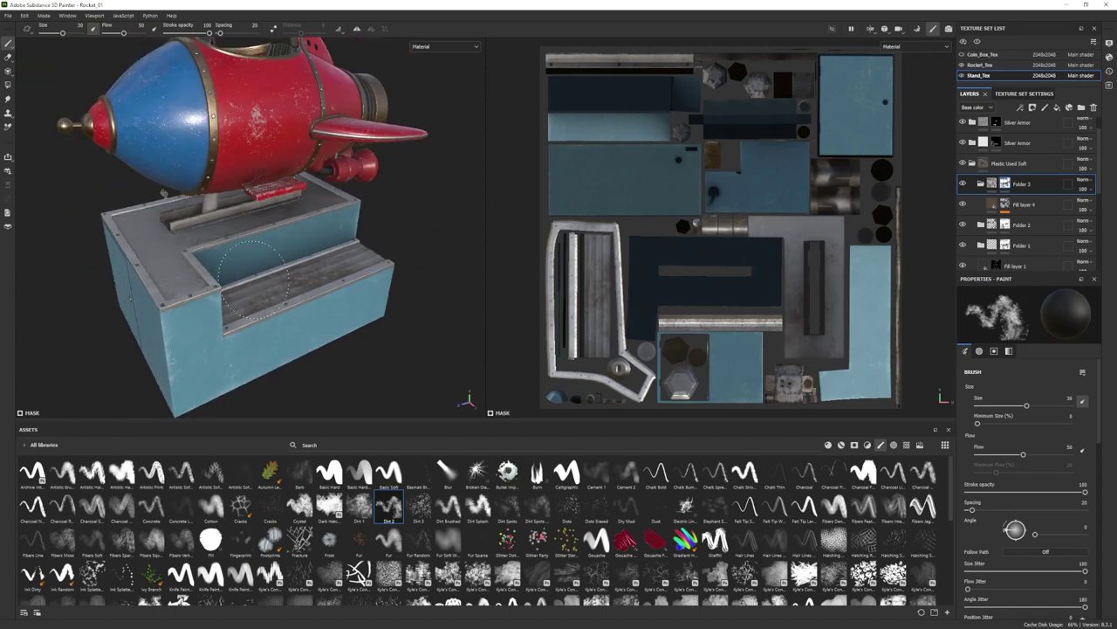
left_click_drag(250, 286, 272, 289, "alt")
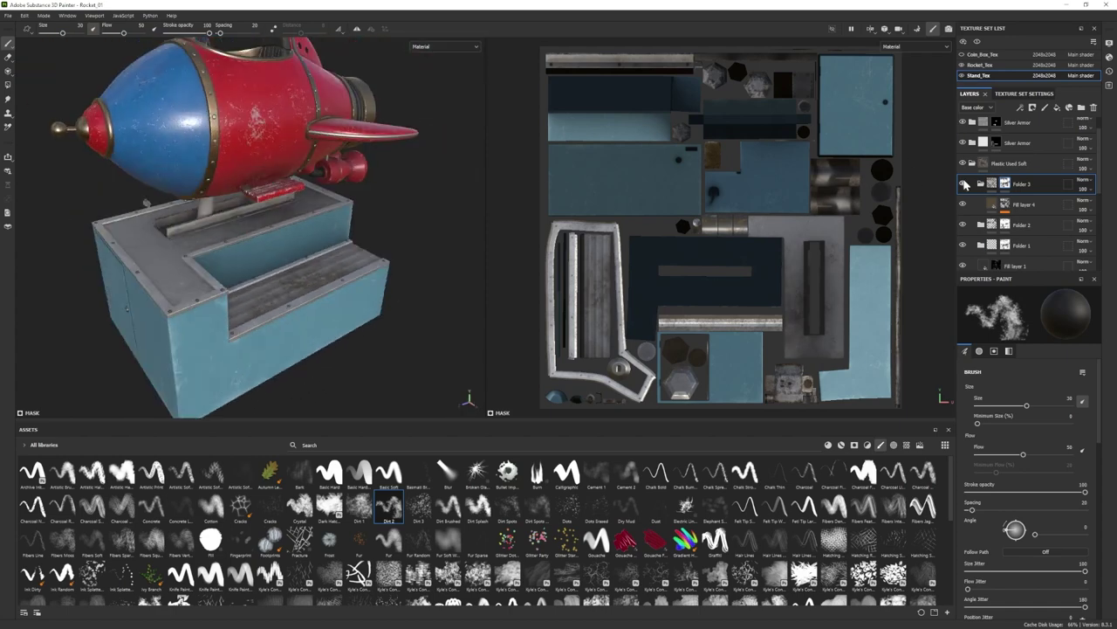
Set the opacity of Fill layer 4 inside Folder 3 to 70.
left_click(971, 246)
scroll(329, 279, "down", 4)
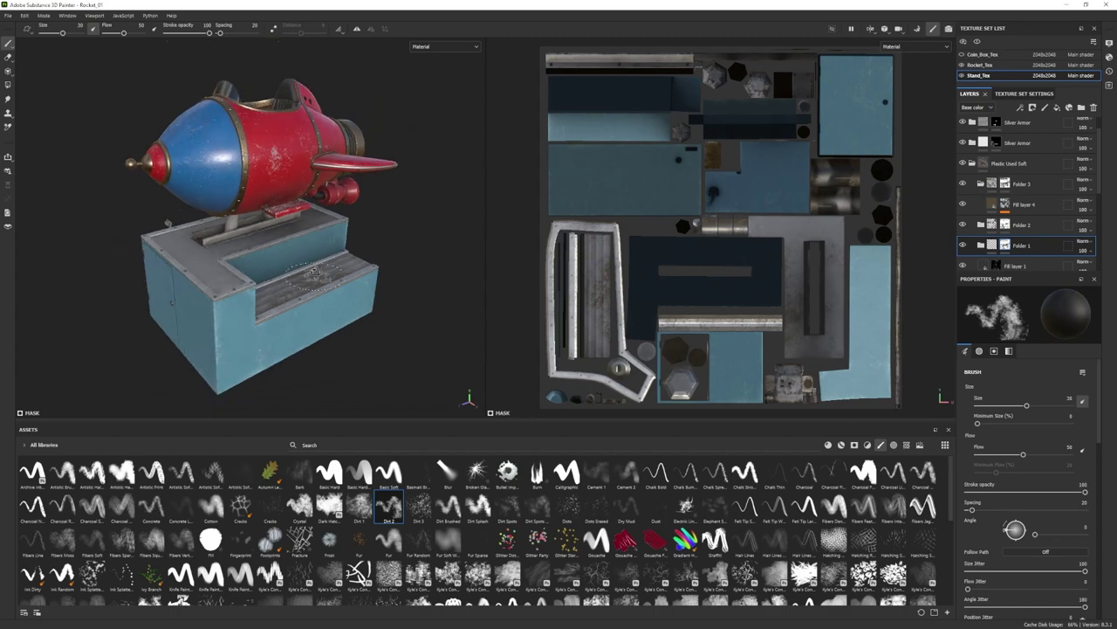
scroll(329, 279, "up", 3)
left_click(1033, 206)
left_click_drag(377, 285, 330, 278, "alt")
left_click(1005, 205)
left_click(992, 203)
left_click(1085, 209)
scroll(366, 297, "down", 2)
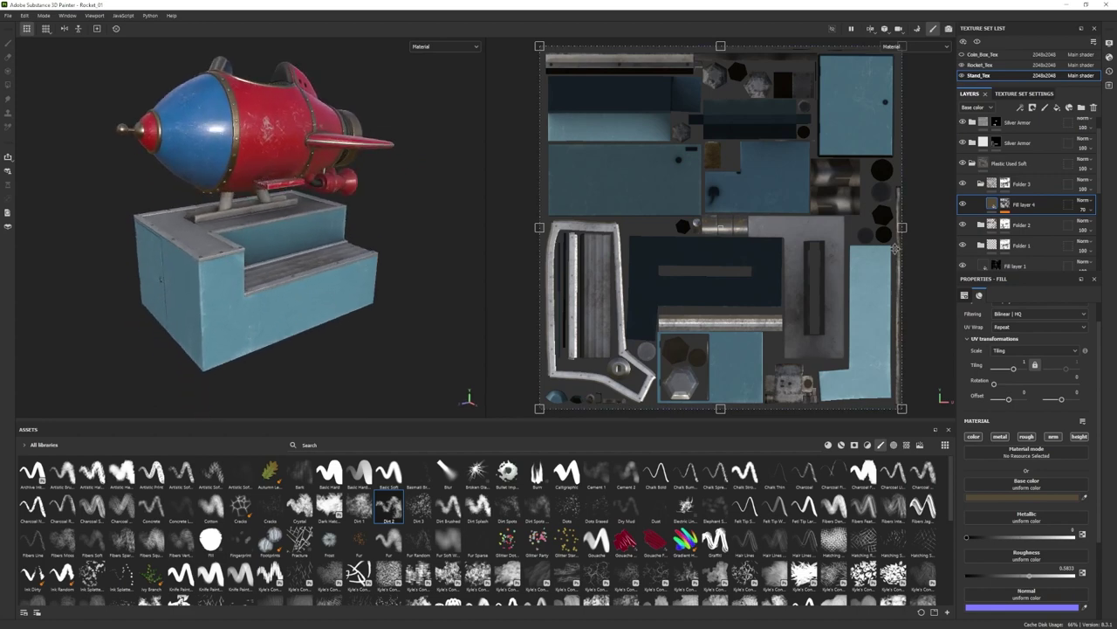
Add a fill layer above Soft Dirt in the blue Plastic Used Soft group and show the smart masks.
scroll(1021, 175, "down", 5)
left_click(1023, 155)
left_click(1057, 108)
left_click(855, 445)
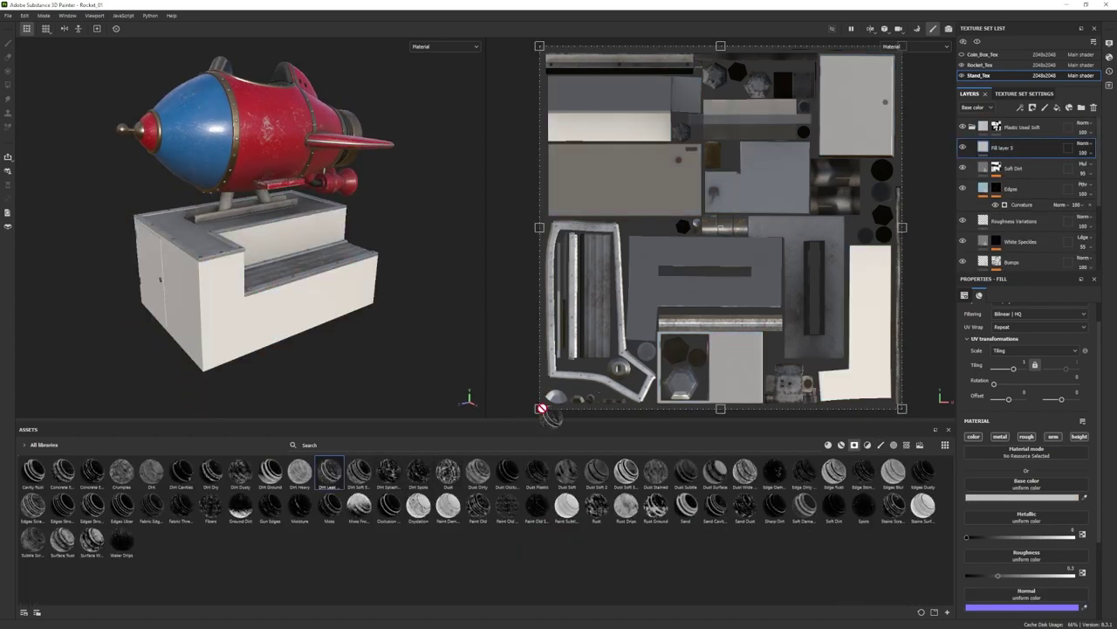
Try the dirt leak and Moss smart masks on Fill layer 5.
left_click_drag(541, 408, 1004, 149)
key("ctrl+z")
left_click_drag(329, 506, 1004, 148)
key("ctrl+z")
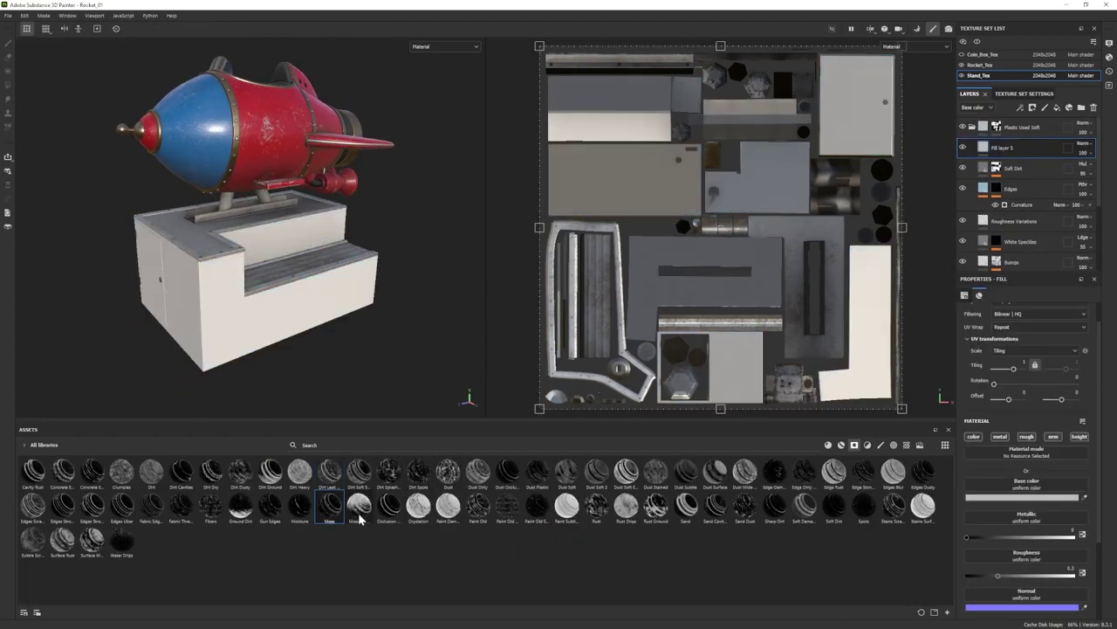
Apply the scratched stains smart mask to Fill layer 5 and lower its Global Balance.
left_click_drag(893, 506, 1014, 149)
left_click(1018, 164)
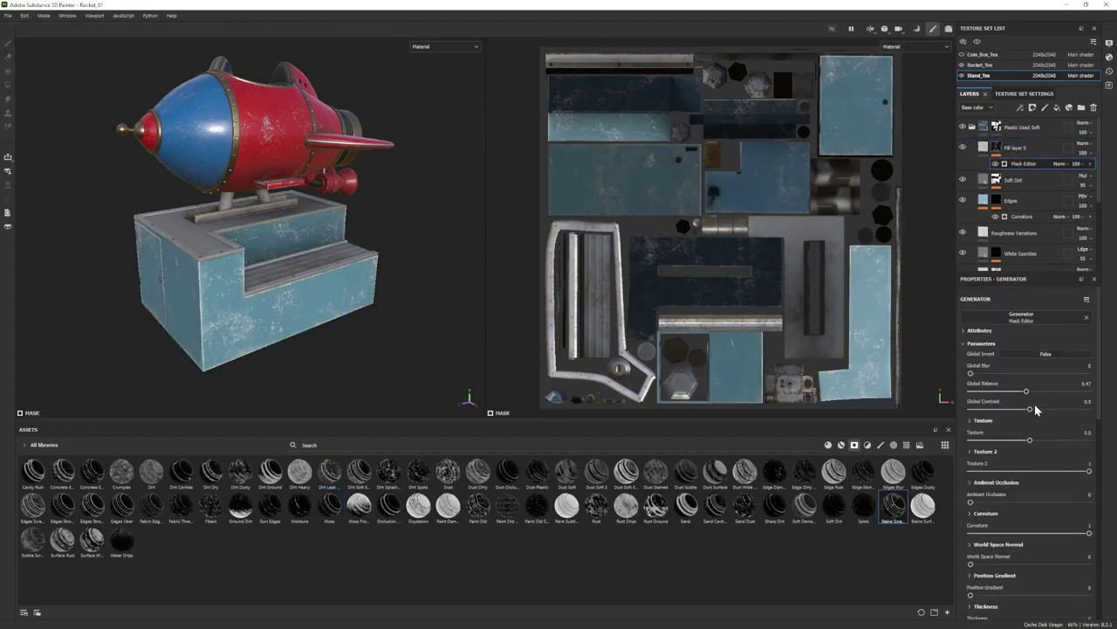
left_click_drag(1025, 392, 1010, 392)
Set Fill layer 5's base colour to a dark grey, keeping it non-metallic.
left_click(984, 148)
left_click(988, 498)
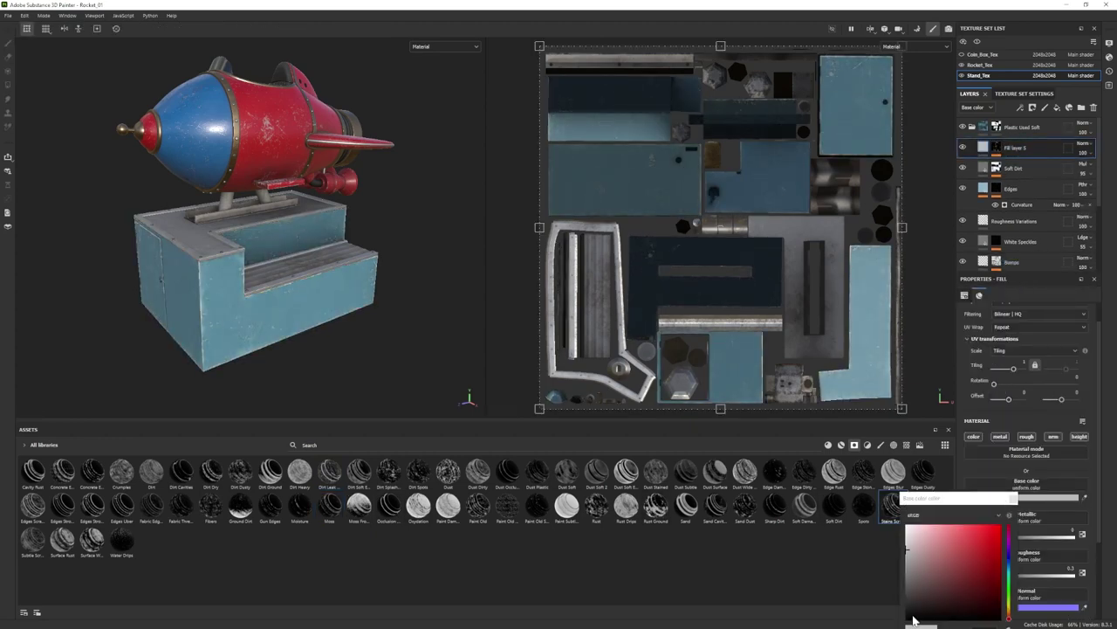
left_click(908, 613)
left_click(1010, 614)
left_click(1014, 498)
left_click(1072, 538)
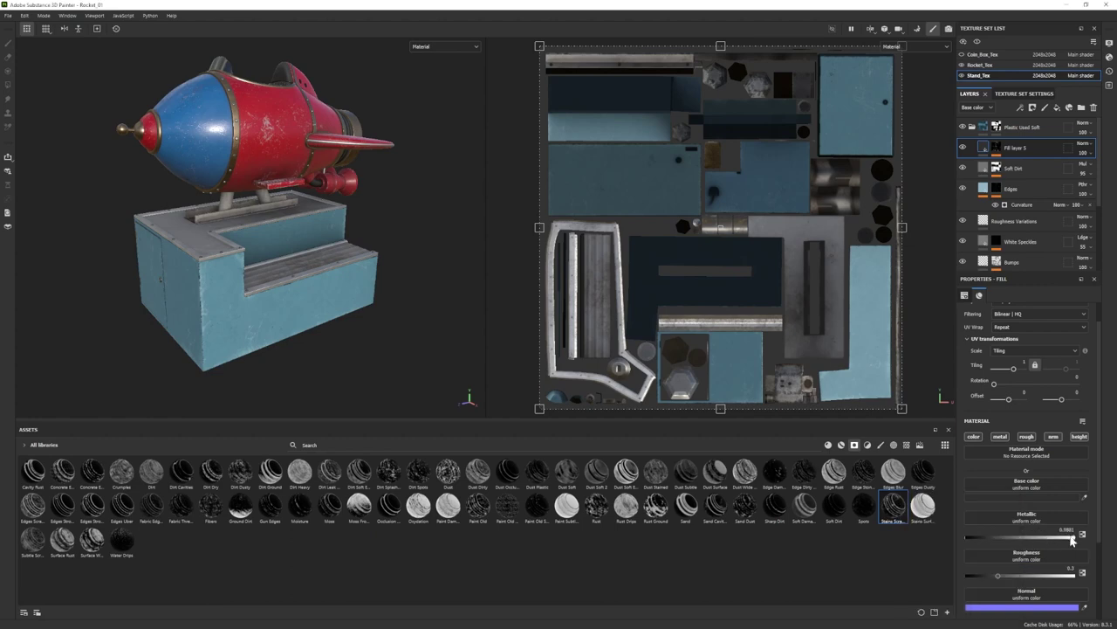
key("ctrl+z")
left_click(1015, 501)
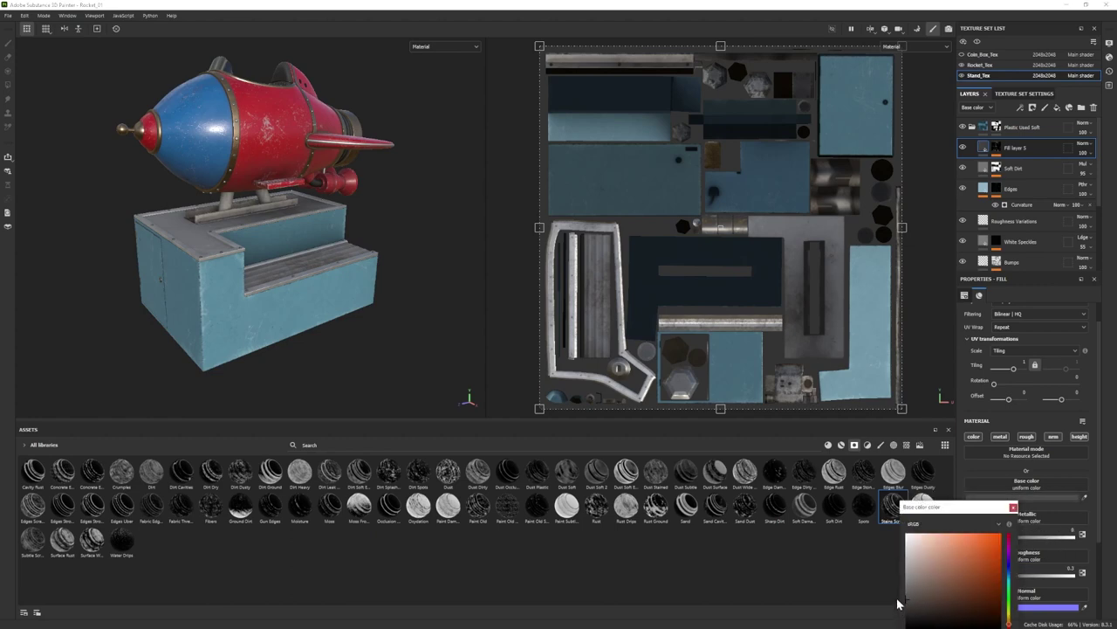
left_click(1013, 507)
Add a fill layer above Fill layer 5 and mask it with the Sharp Dirt smart mask.
left_click_drag(349, 340, 320, 330, "alt")
left_click(1057, 107)
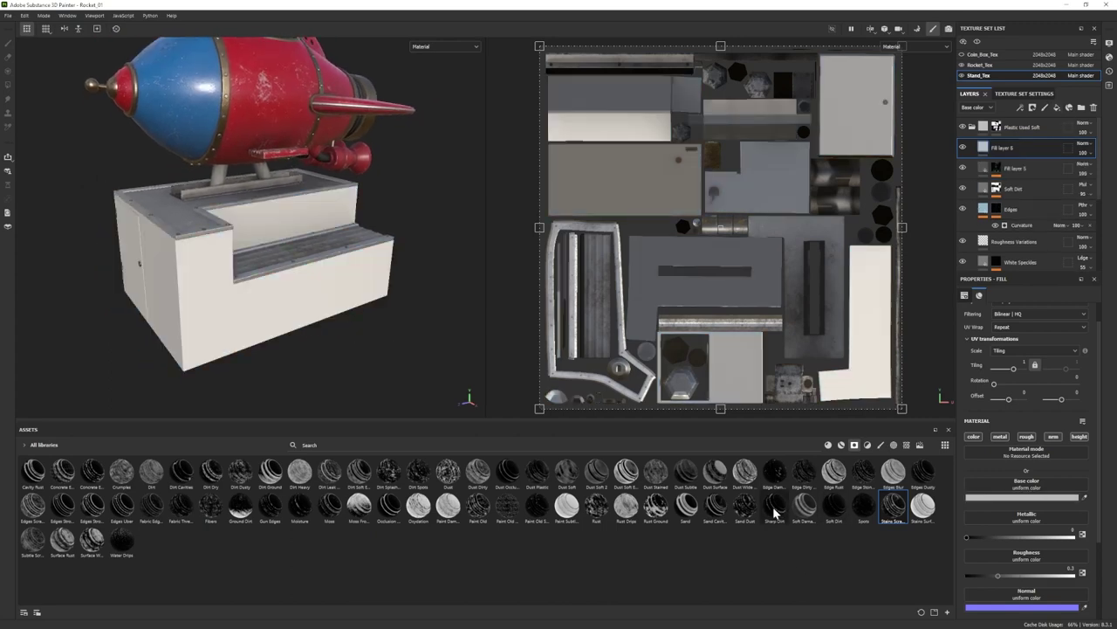
left_click_drag(774, 509, 1036, 148)
left_click(963, 148)
left_click(963, 147)
left_click_drag(349, 336, 363, 338, "alt")
left_click(996, 156)
left_click(983, 147)
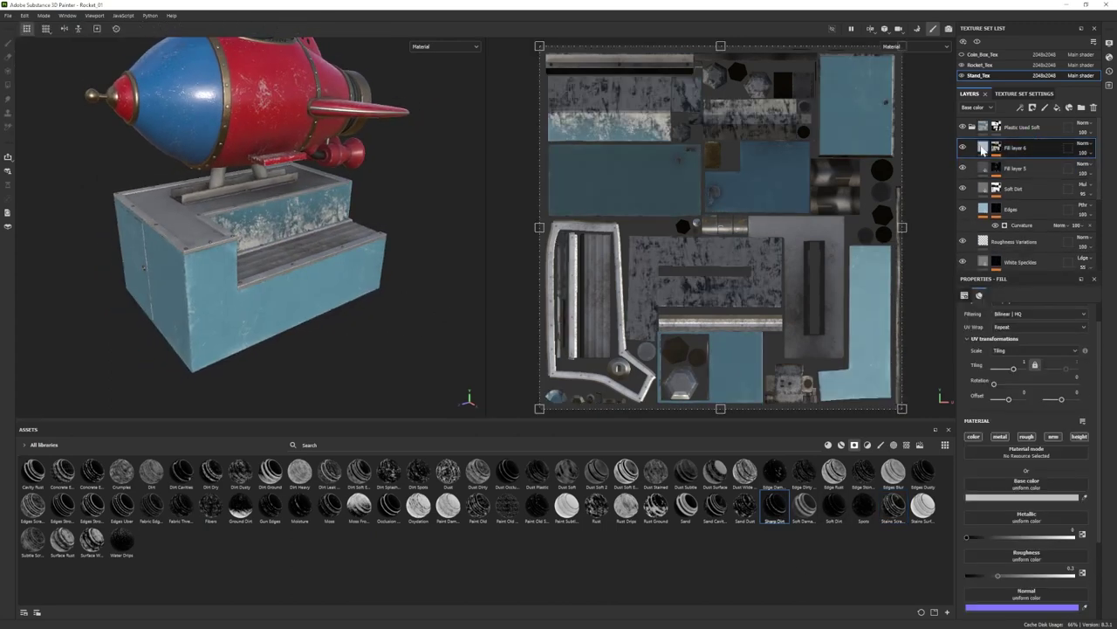
Set Fill layer 6's base colour to a dark muted brown.
left_click(1015, 499)
left_click_drag(990, 514, 981, 458)
left_click(1002, 569)
left_click(977, 552)
left_click_drag(936, 546, 936, 549)
left_click(1005, 457)
left_click(1026, 496)
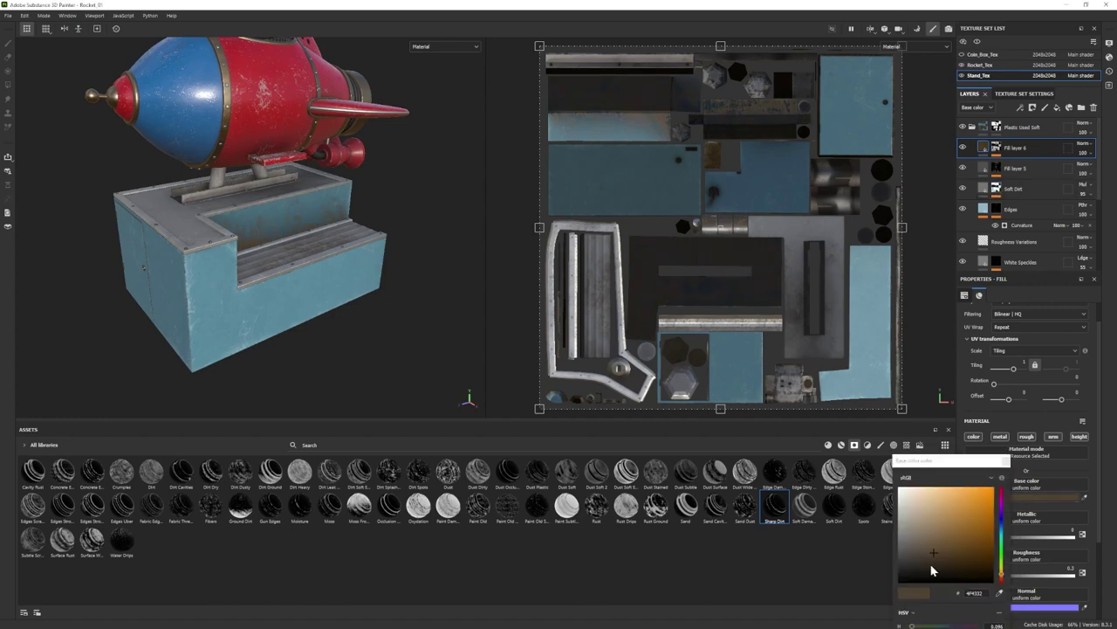
left_click(1006, 460)
Reduce the opacity of Fill layer 6 to 35.
left_click(1090, 153)
left_click(1097, 169)
left_click(996, 147)
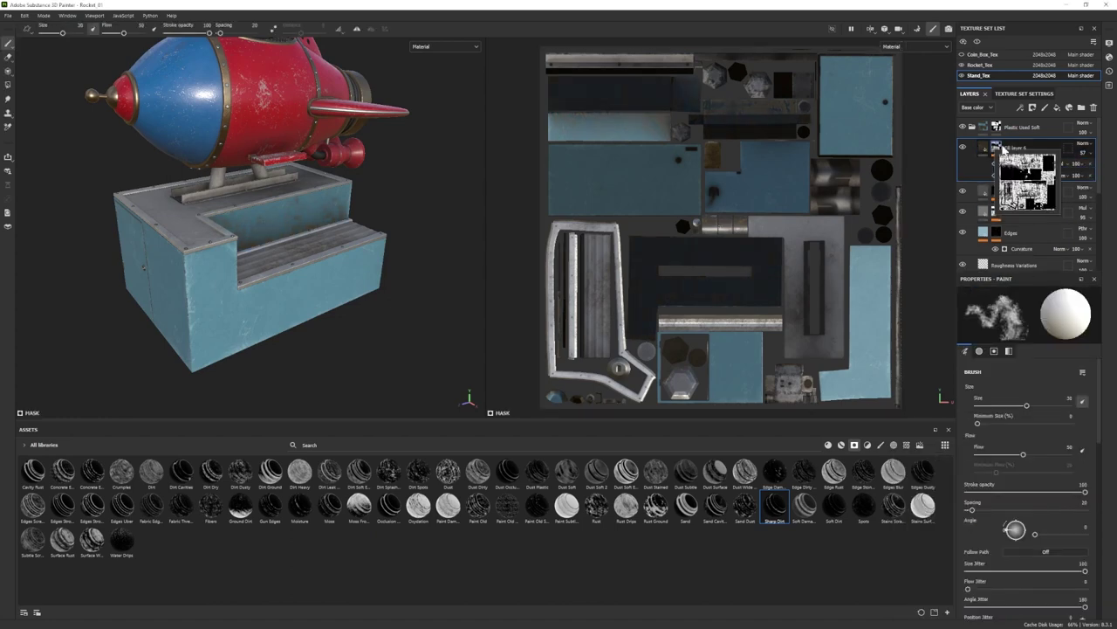
left_click(1090, 153)
left_click(963, 148)
Add a fill layer above Fill layer 6 and try the ground rust and stained dust smart masks on it.
mouse_move(471, 297)
left_mouse_down("alt")
mouse_move(402, 304)
mouse_move(419, 301)
left_mouse_up("alt")
left_click(1057, 108)
left_click_drag(655, 508, 1014, 151)
key("ctrl+z")
left_click_drag(656, 473, 1015, 152)
key("ctrl+z")
Try the edge damage and soft damage smart masks on Fill layer 7.
left_click_drag(774, 475, 1028, 151)
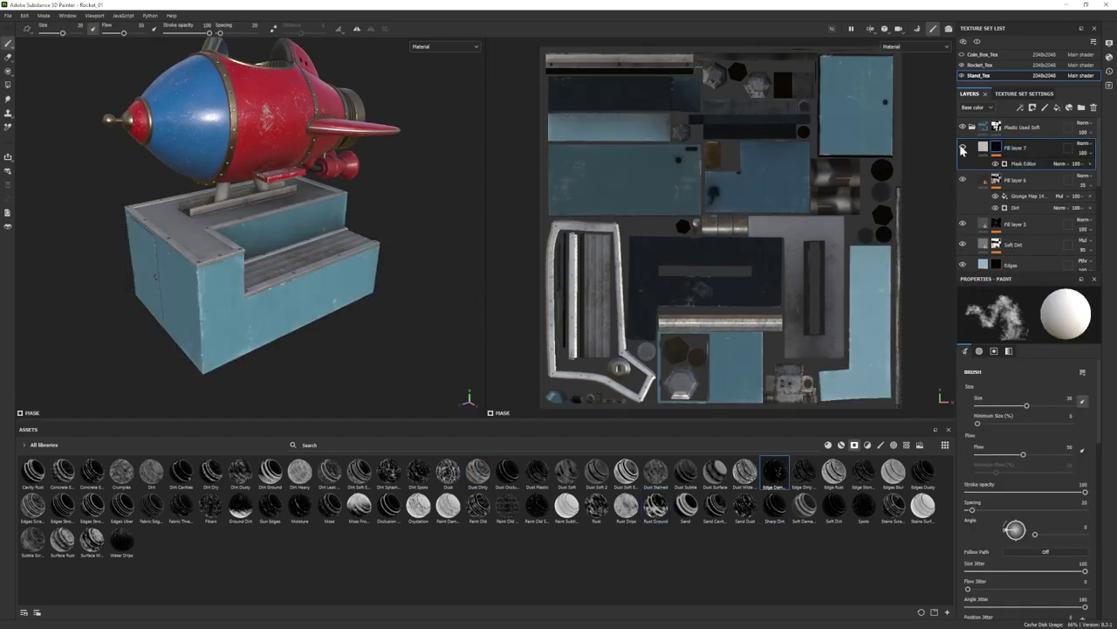
left_click(983, 147)
scroll(1027, 483, "down", 1)
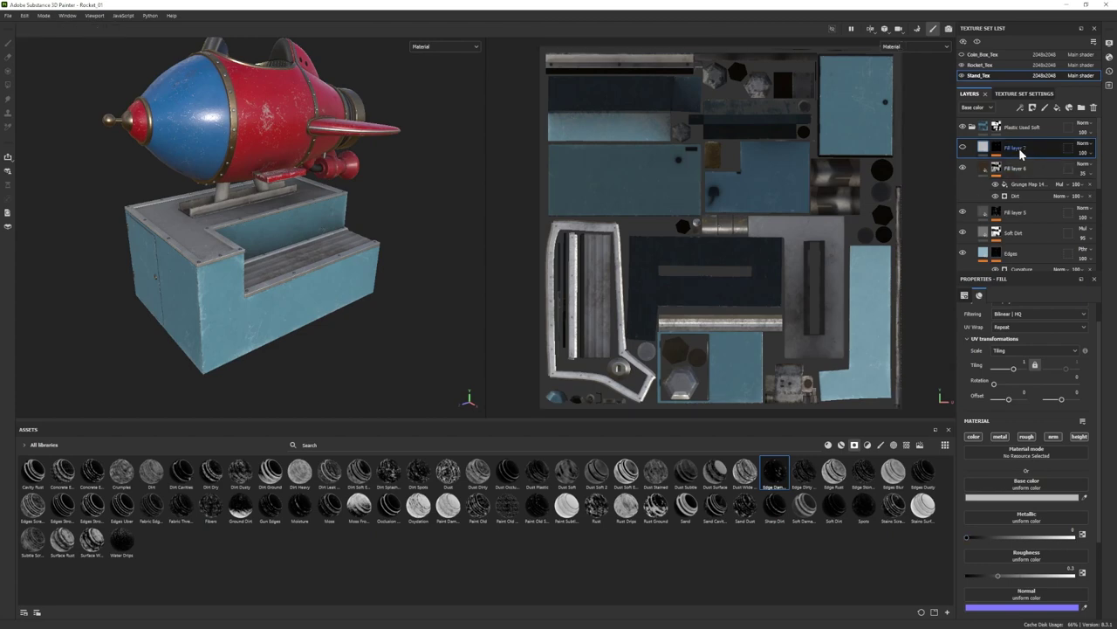
key("ctrl+z")
left_click_drag(902, 383, 1023, 148)
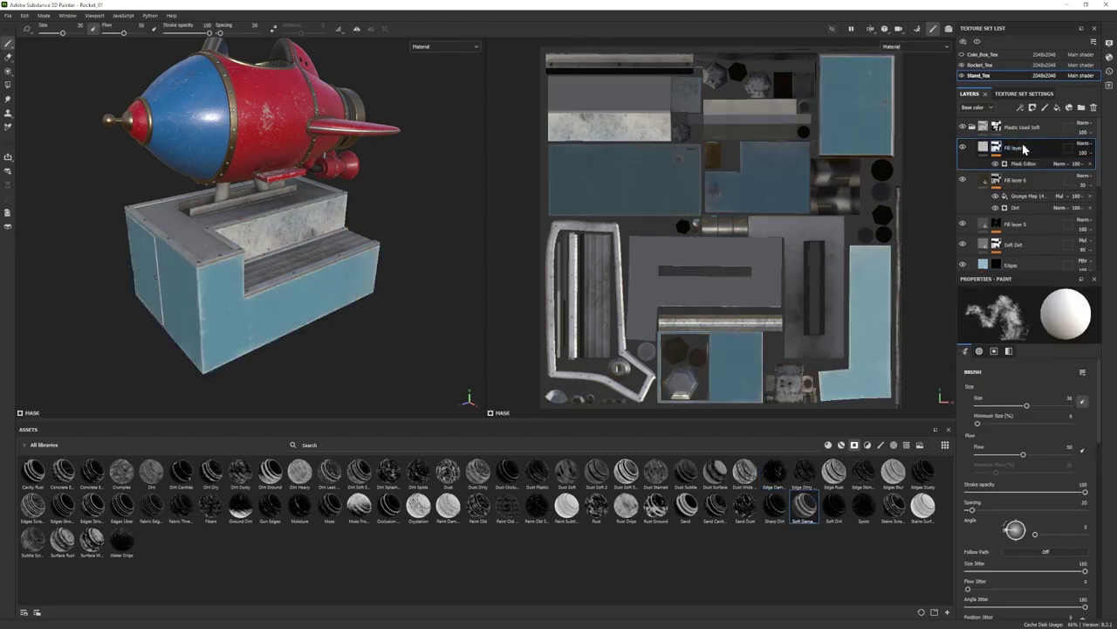
key("ctrl+z")
Mask Fill layer 7 with a concrete edges smart mask and set its base colour to a saturated brown.
left_click_drag(89, 469, 1018, 152)
key("ctrl+z")
left_click(983, 147)
left_click(1013, 496)
left_click(1002, 577)
left_click_drag(967, 564, 970, 551)
left_click(1006, 465)
scroll(352, 345, "up", 2)
left_click_drag(354, 342, 349, 324, "alt")
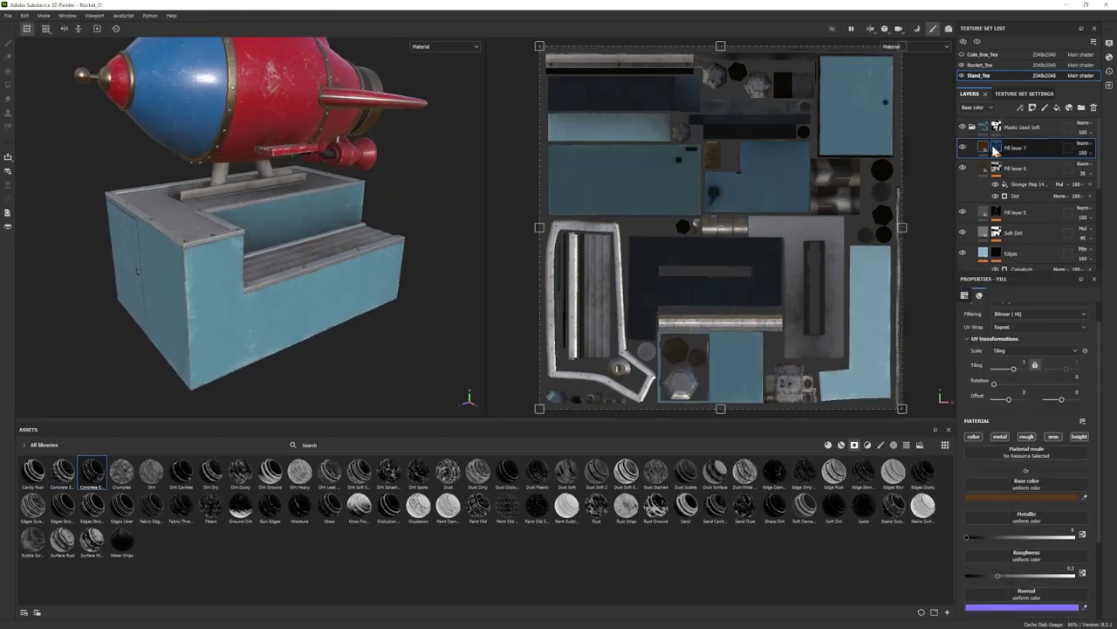
Raise the Global Balance of Fill layer 7's mask and darken the layer's brown base colour.
left_click(996, 148)
left_click(1025, 164)
left_click_drag(1013, 393, 1025, 394)
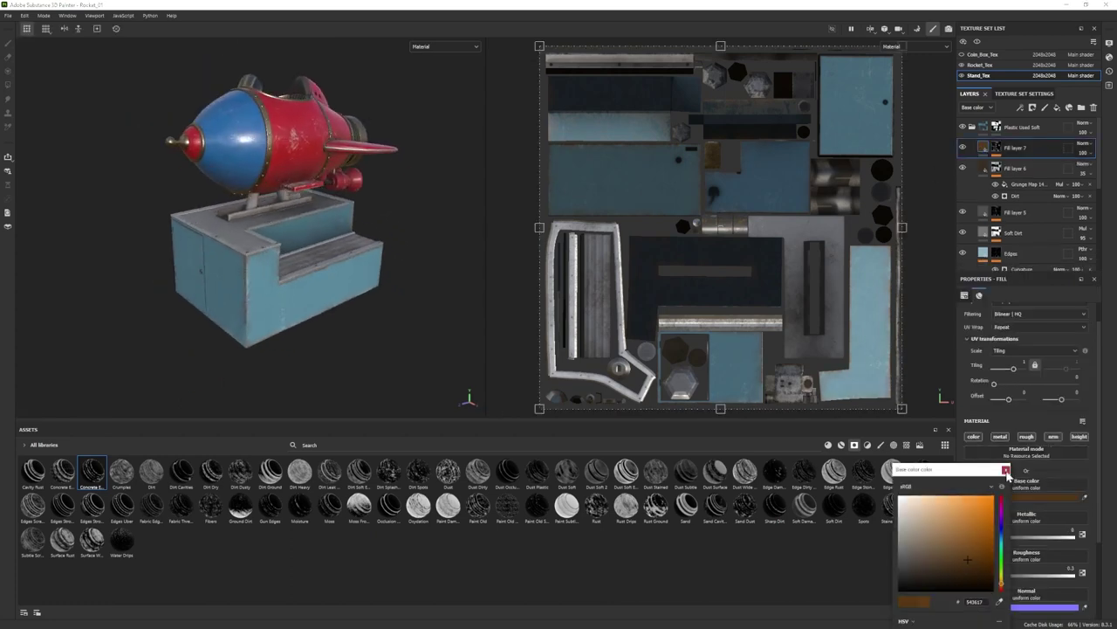
left_click(1006, 470)
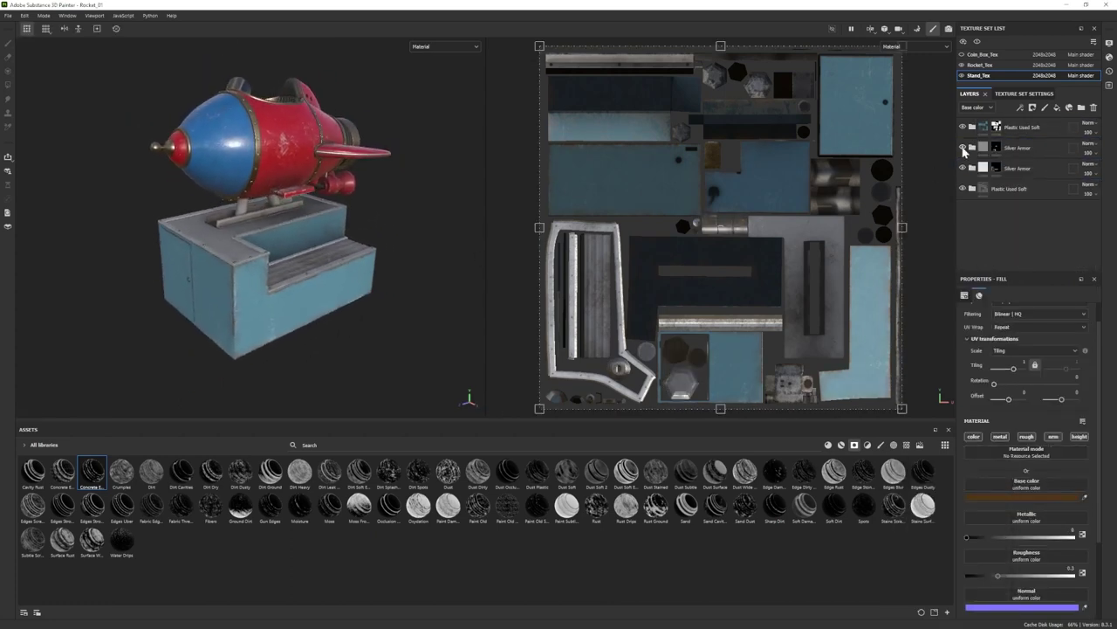
Add a black mask to the lowest Plastic Used Soft group and fill it back in on the stand's grey plastic surfaces.
left_click(1012, 189)
left_click(1033, 107)
left_click(1052, 131)
left_click(7, 84)
left_click(227, 247)
left_click(8, 43)
left_click_drag(301, 327, 310, 320, "alt")
left_click(972, 190)
left_click(972, 189)
Try the Iron Old smart material beneath the lowest Plastic Used Soft group for the rocket's supports, and delete it.
left_click(841, 445)
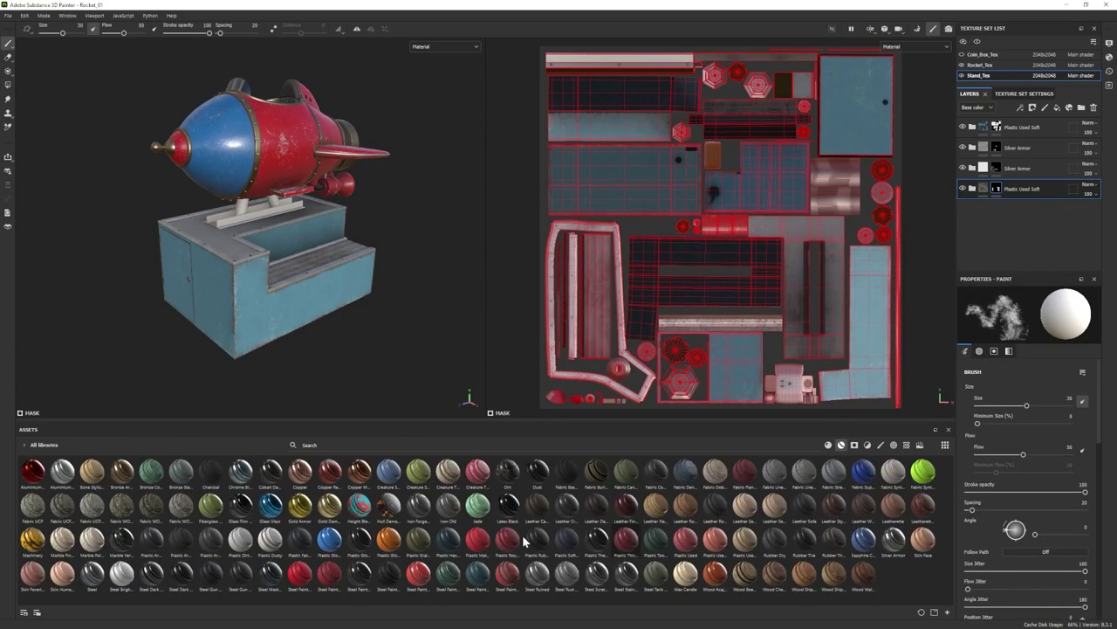
left_click_drag(448, 506, 1013, 229)
left_click_drag(292, 230, 277, 262, "alt")
scroll(277, 262, "up", 3)
key("Delete")
Try the Iron Forged Old smart material at the bottom of the layer stack, toggle one of its layers, and delete it.
left_click_drag(418, 506, 1013, 237)
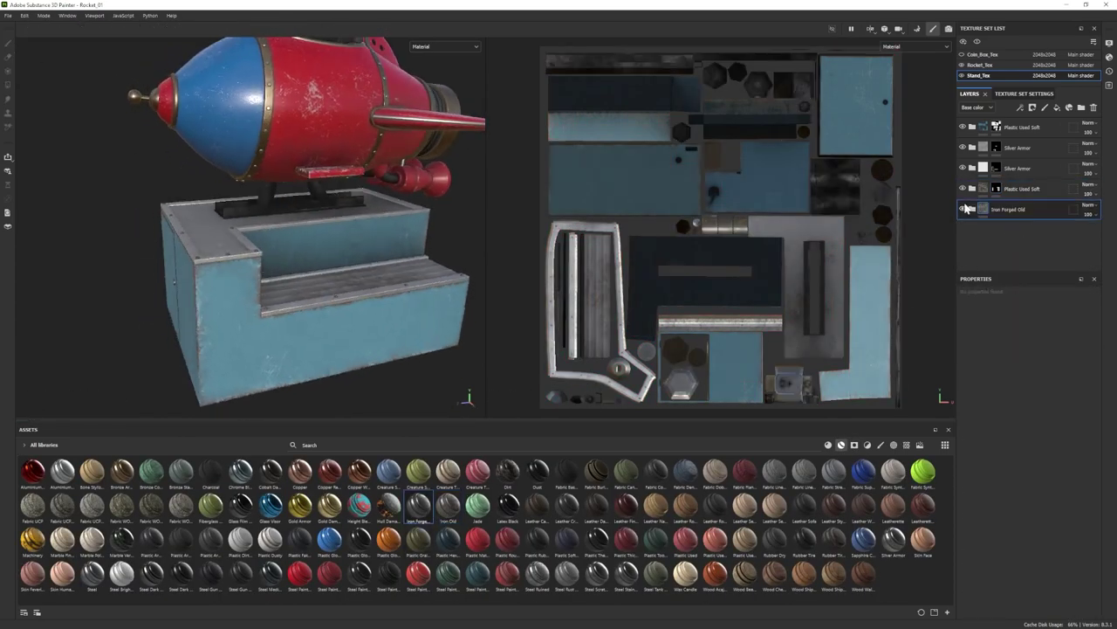
left_click(972, 209)
scroll(968, 254, "down", 3)
left_click(964, 225)
left_click(1094, 108)
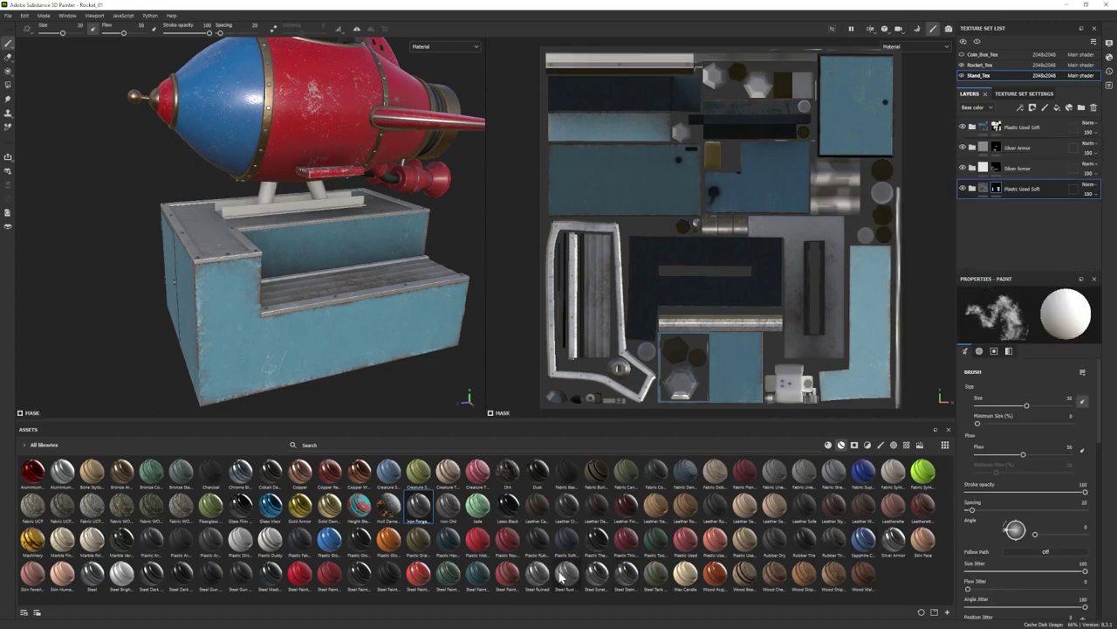
Try the Steel Ruined smart material on the supports, toggle its detail layers, and delete the group.
left_click_drag(537, 574, 1017, 225)
left_click_drag(311, 230, 355, 245, "alt")
left_click(973, 209)
scroll(1023, 254, "down", 2)
left_click(964, 229)
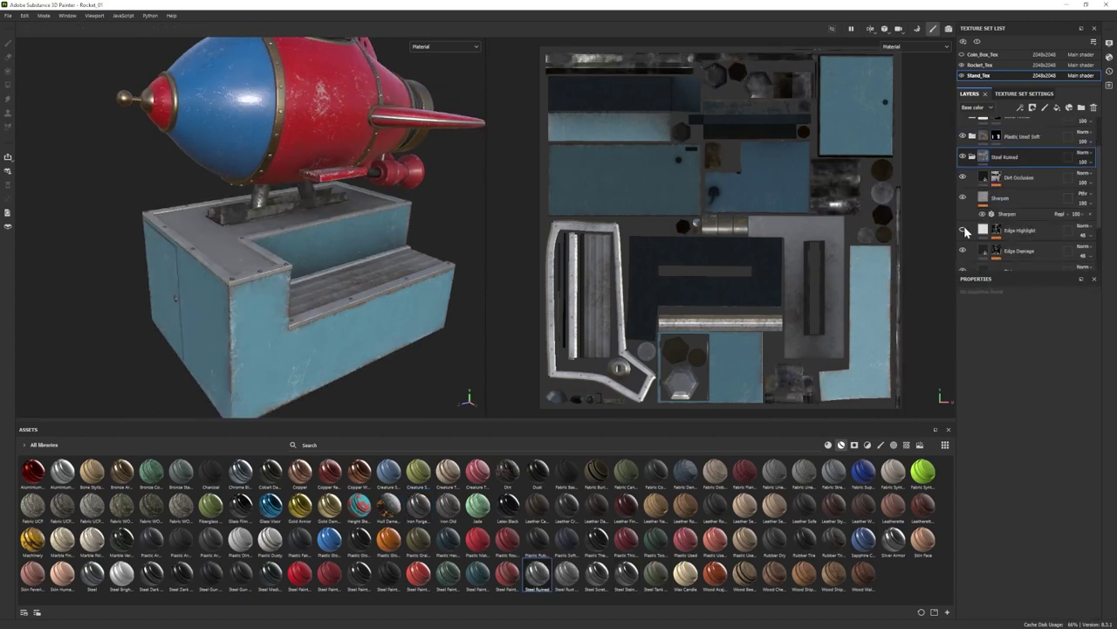
scroll(965, 236, "down", 2)
left_click(963, 149)
left_click(1094, 107)
Try the Steel Stained and Silver Armor smart materials beneath the lowest Plastic Used Soft group.
left_click_drag(626, 574, 1012, 228)
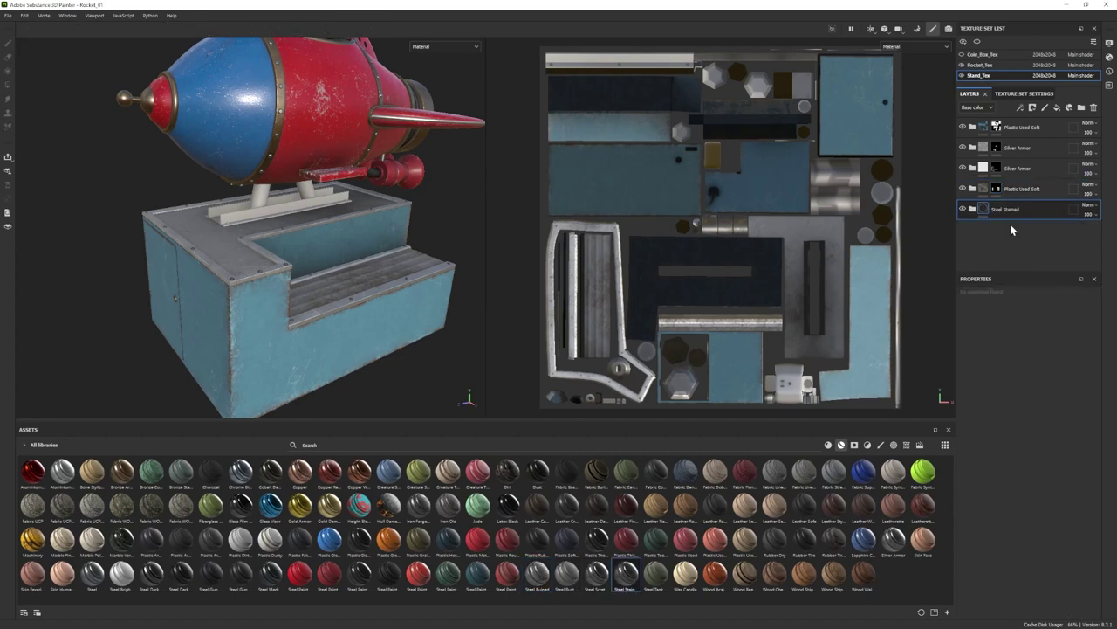
left_click_drag(336, 262, 270, 270, "alt")
left_click(1094, 108)
left_click_drag(893, 540, 1004, 233)
left_click_drag(229, 251, 287, 259, "alt")
right_click_drag(287, 259, 288, 310, "alt")
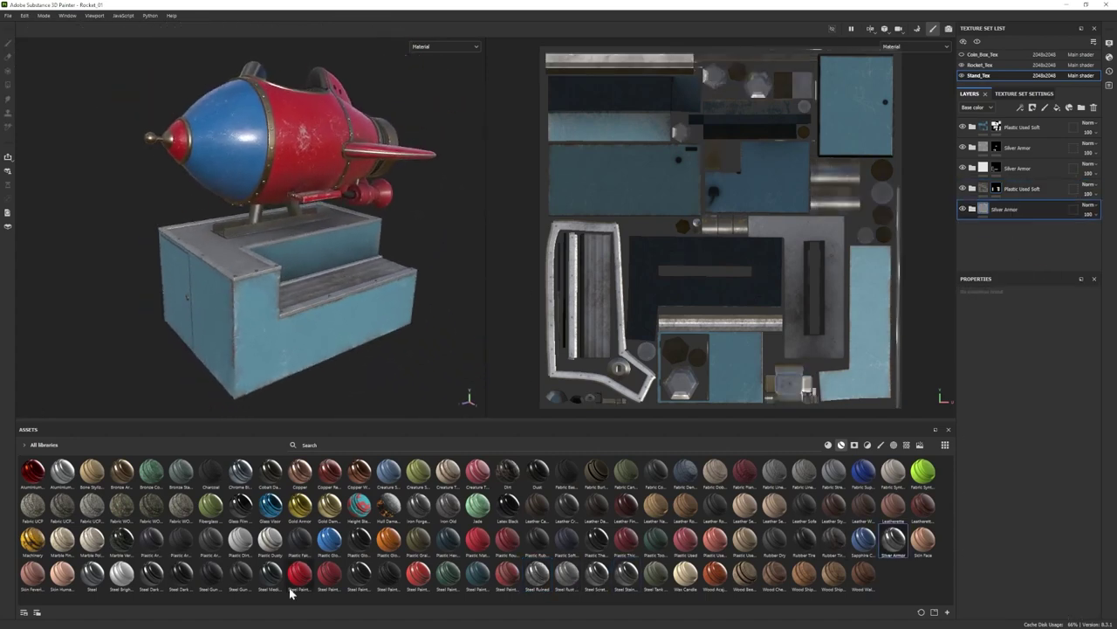
key("ctrl+z")
Try several dark and gun steel smart materials, including Steel Dark Aged, at the bottom of the layer stack.
left_click_drag(182, 574, 998, 224)
key("ctrl+z")
left_click_drag(241, 573, 999, 229)
key("ctrl+z")
left_click_drag(151, 574, 997, 232)
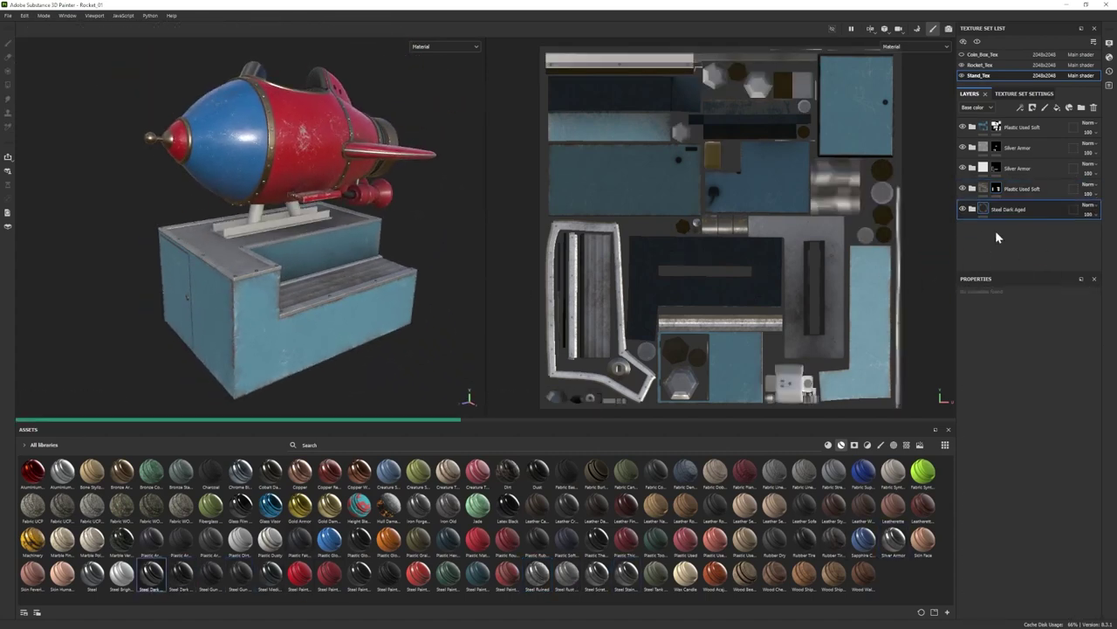
key("ctrl+z")
Restrict a new Silver Armor group to the rocket's support legs and raise its Base layer's roughness to about 0.78.
left_click_drag(114, 157, 87, 149, "alt")
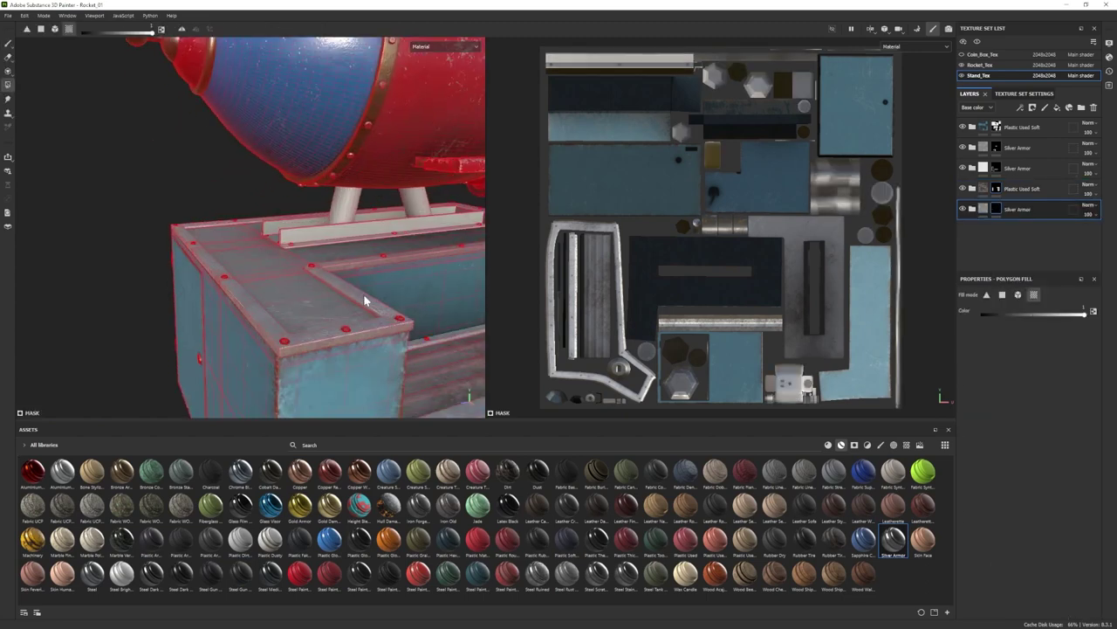
scroll(1015, 245, "down", 2)
left_click(1027, 259)
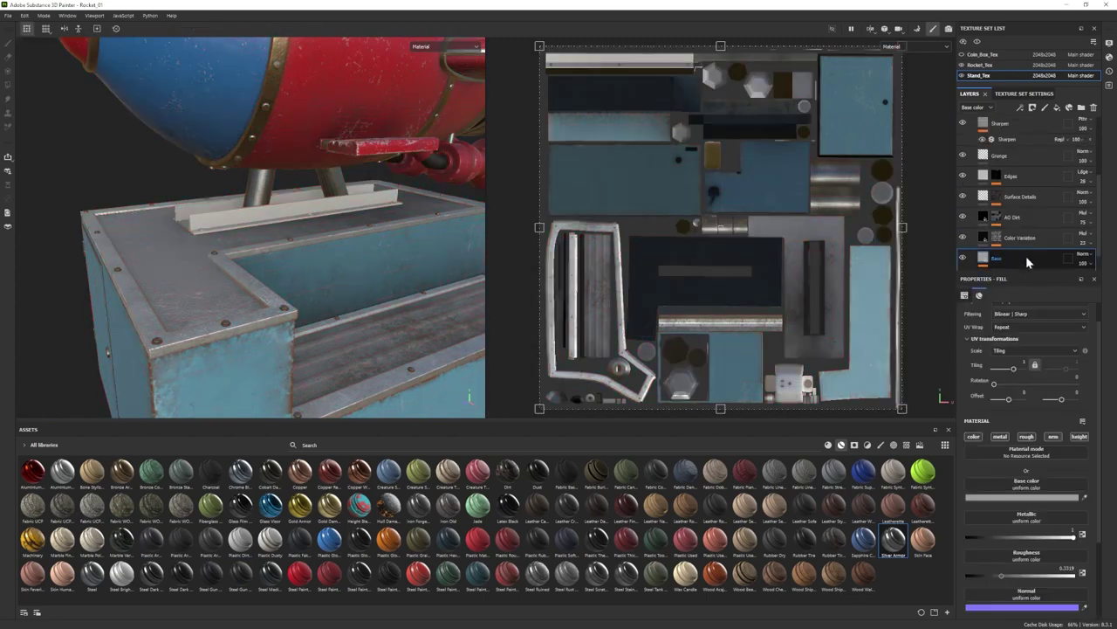
left_click(1017, 498)
left_click(1004, 473)
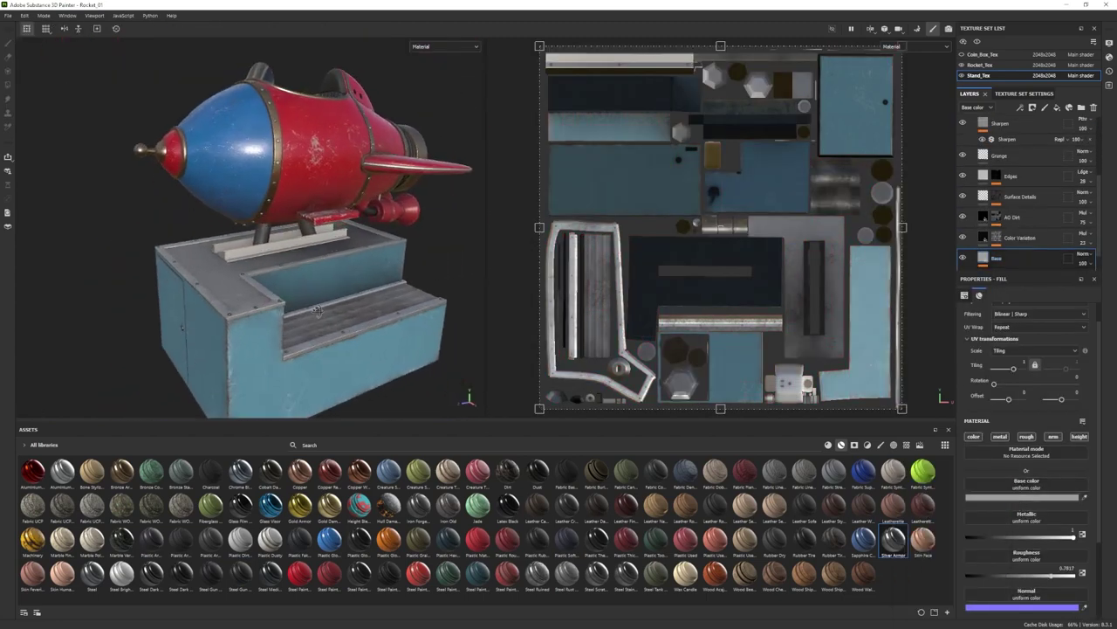
Add a black mask to the lowest Silver Armor group and reveal it on the mounting rails beneath the rocket's legs.
left_click_drag(1028, 265, 1026, 253)
scroll(253, 254, "up", 3)
right_click(995, 228)
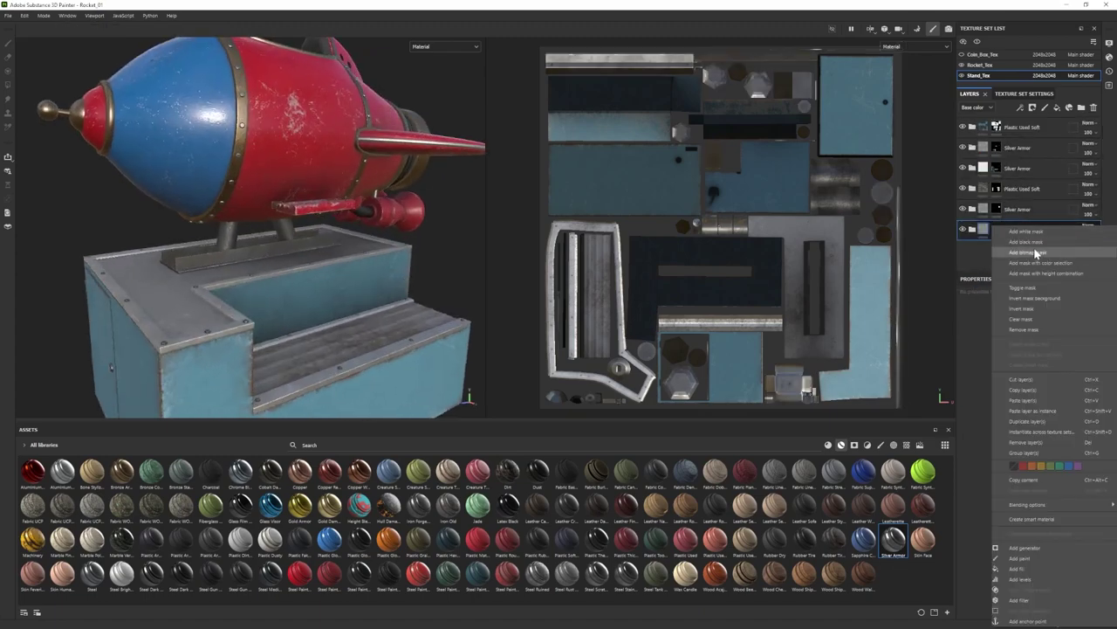
left_click(1035, 243)
key("4")
left_click(214, 260)
left_click_drag(215, 261, 199, 275, "alt")
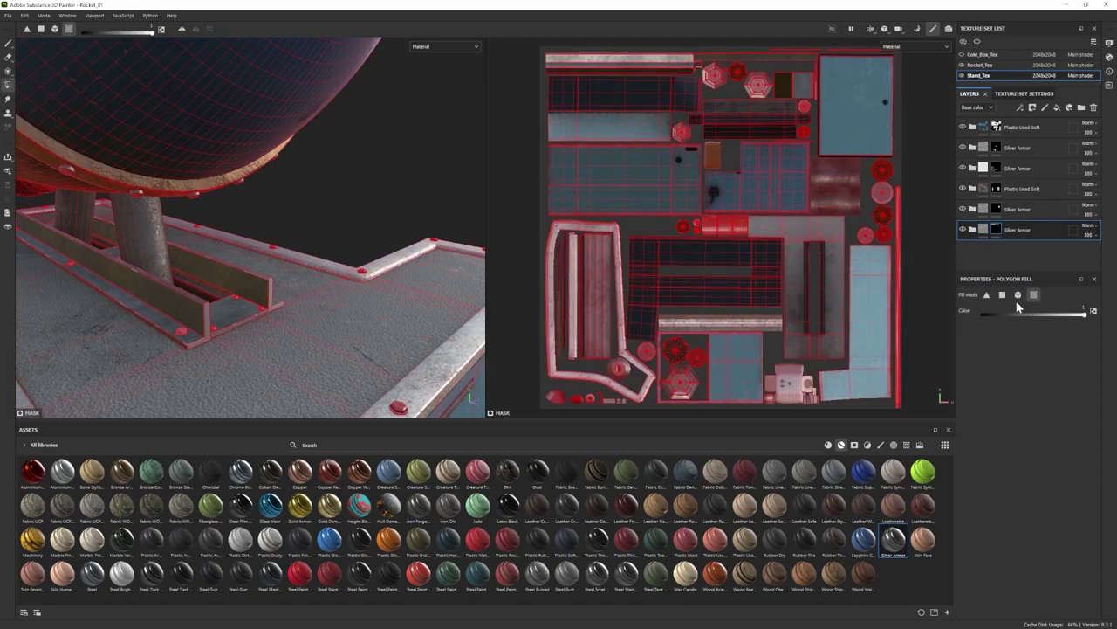
scroll(240, 316, "down", 4)
left_click(7, 43)
scroll(253, 288, "down", 5)
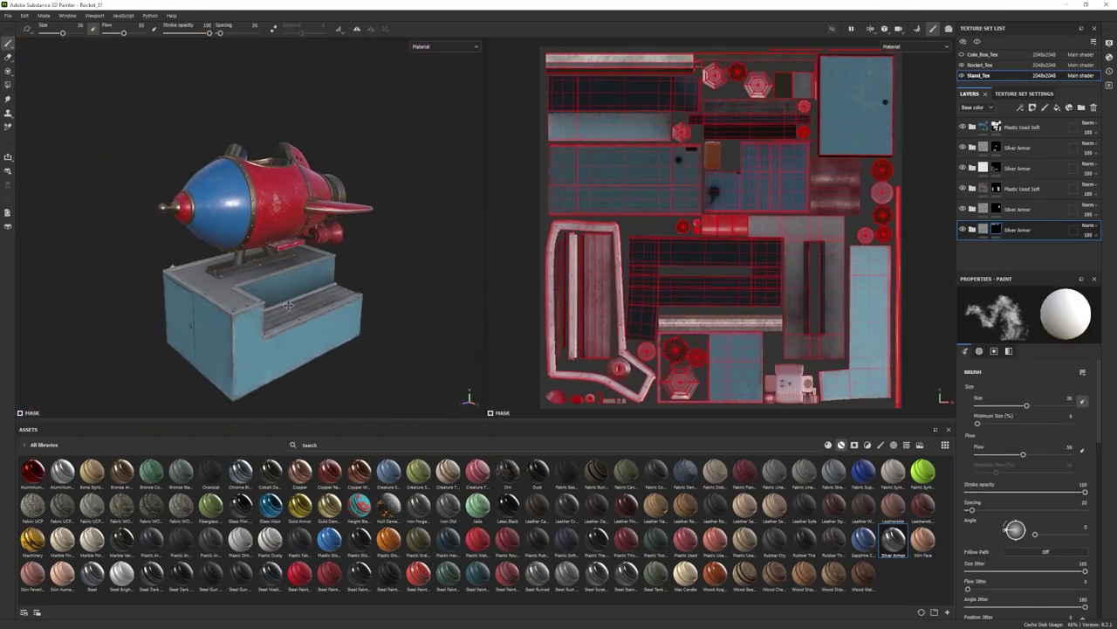
Examine the stand against the Rocket_Tex set and review the detail layers inside the metal trim's Silver Armor group.
scroll(262, 305, "up", 2)
left_click_drag(261, 315, 284, 332, "alt")
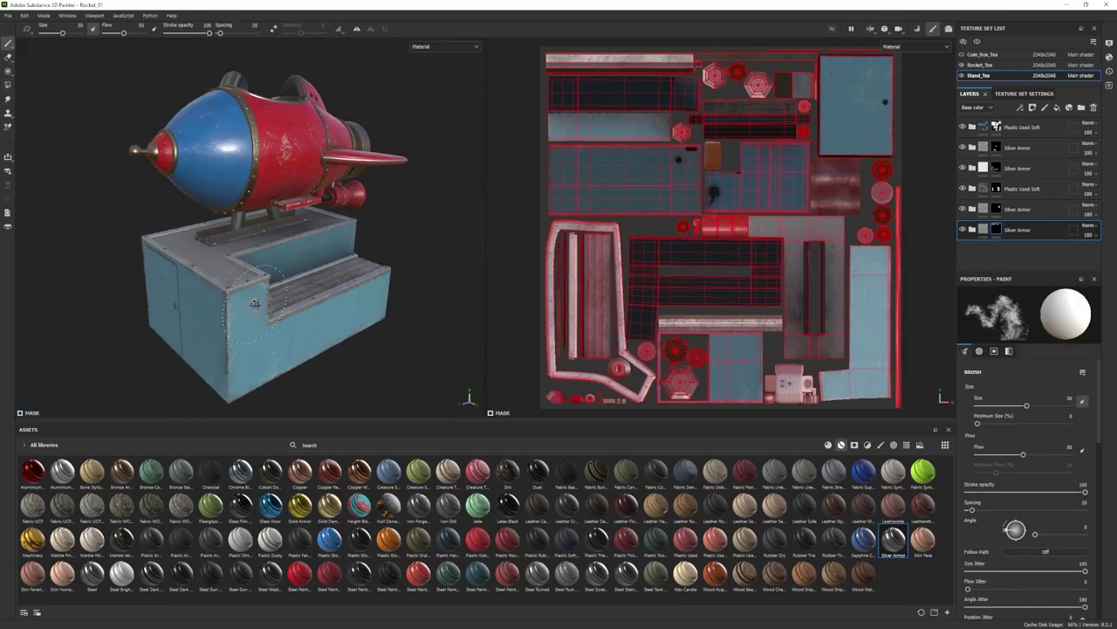
left_click_drag(255, 304, 250, 303, "alt")
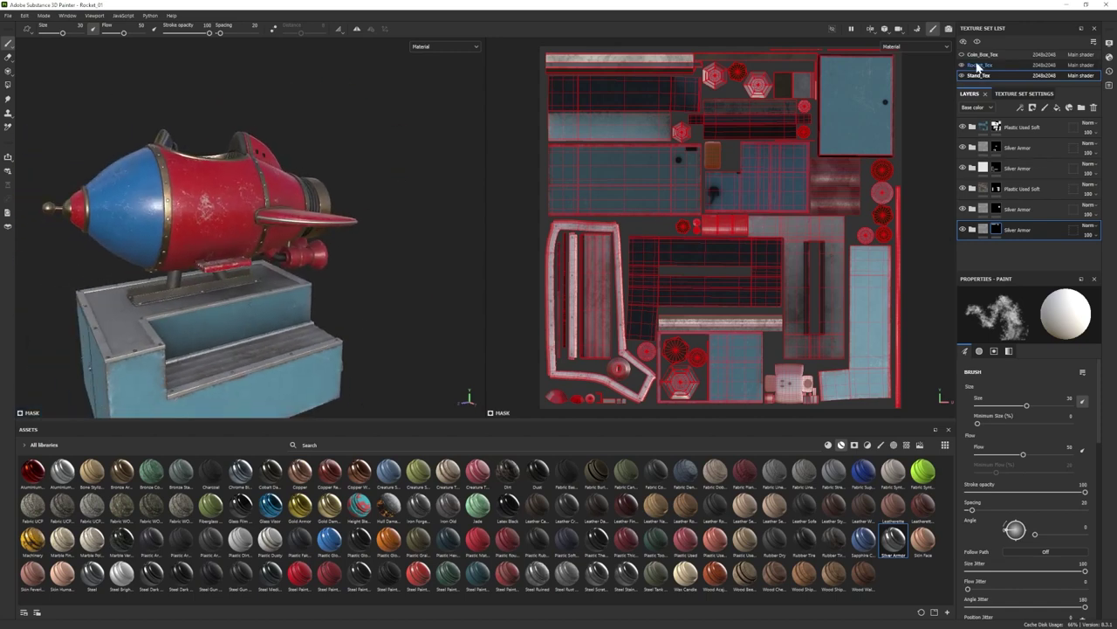
left_click(979, 66)
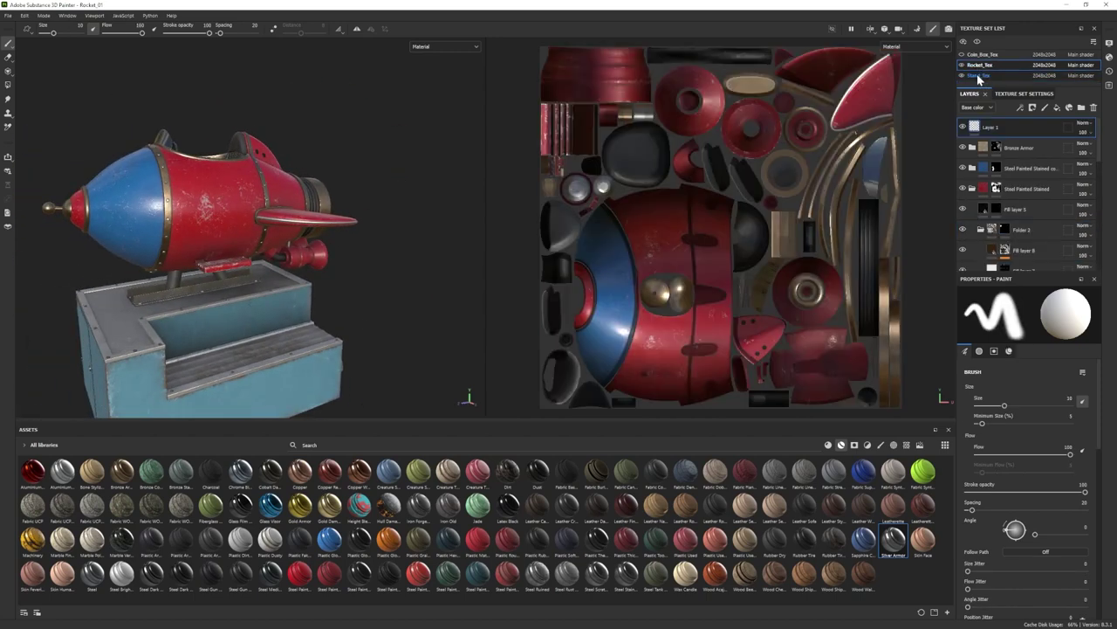
left_click(978, 77)
left_click_drag(367, 218, 424, 208, "alt")
scroll(424, 208, "up", 2)
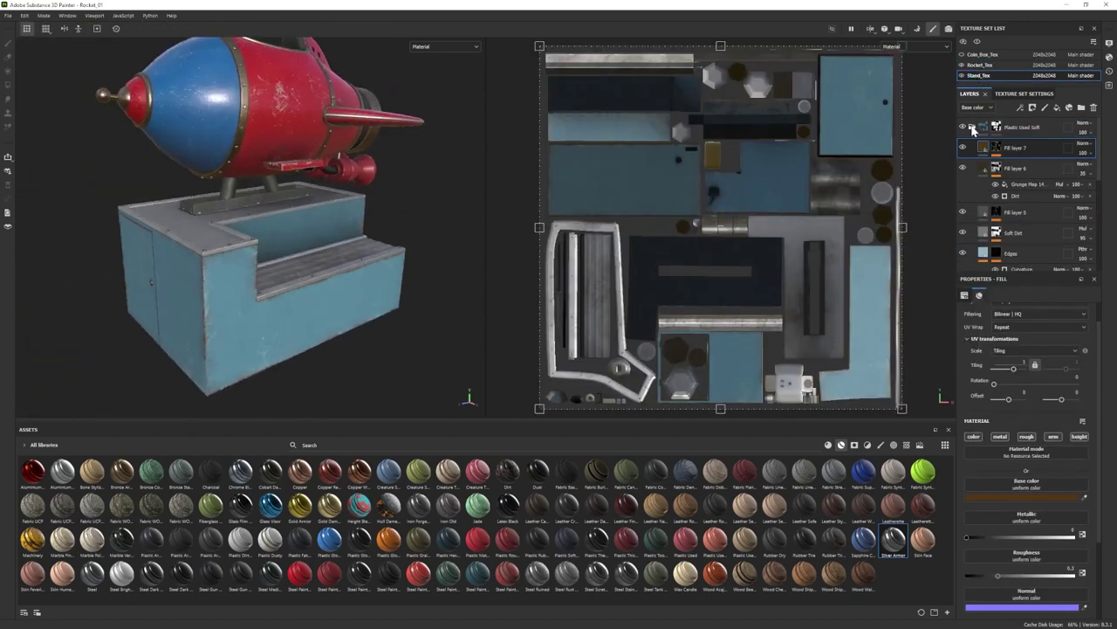
left_click(971, 128)
left_click(972, 168)
scroll(965, 209, "down", 3)
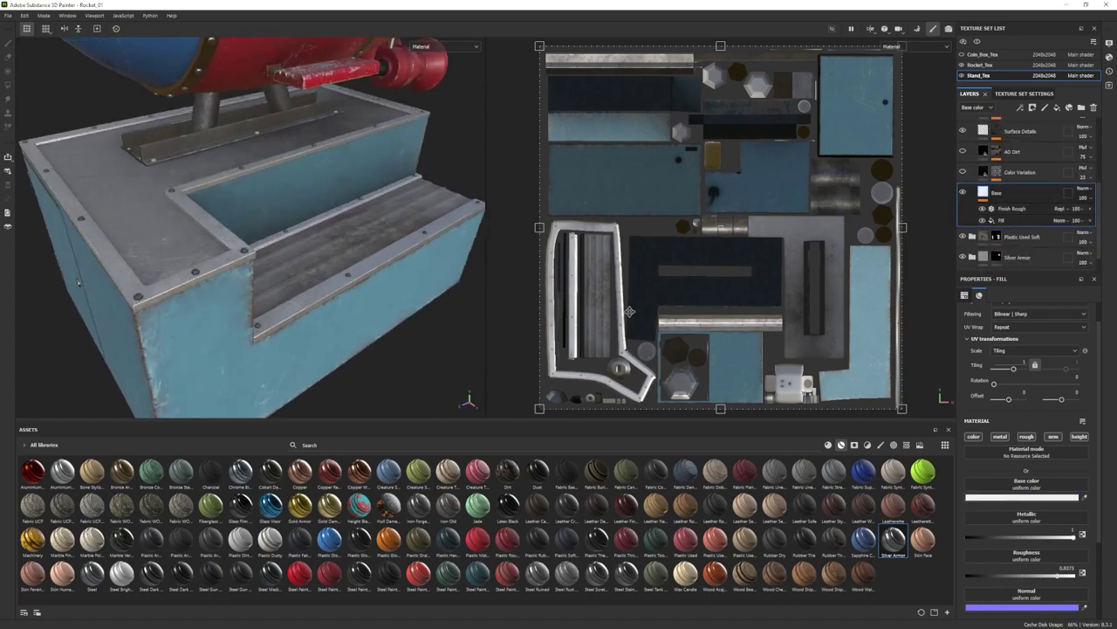
scroll(964, 166, "up", 2)
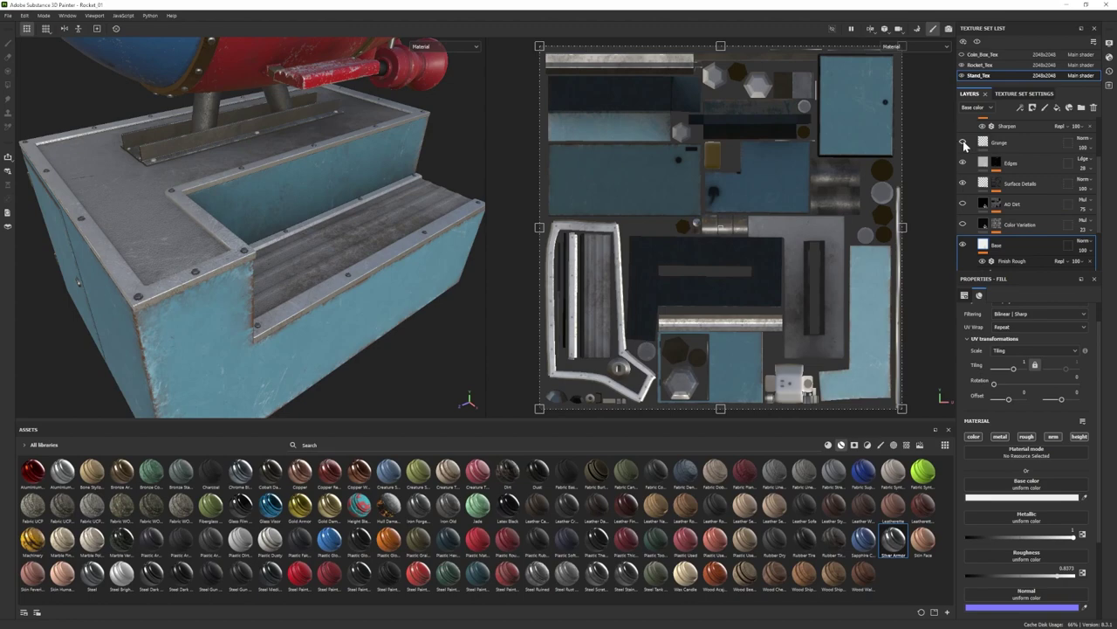
scroll(965, 142, "up", 1)
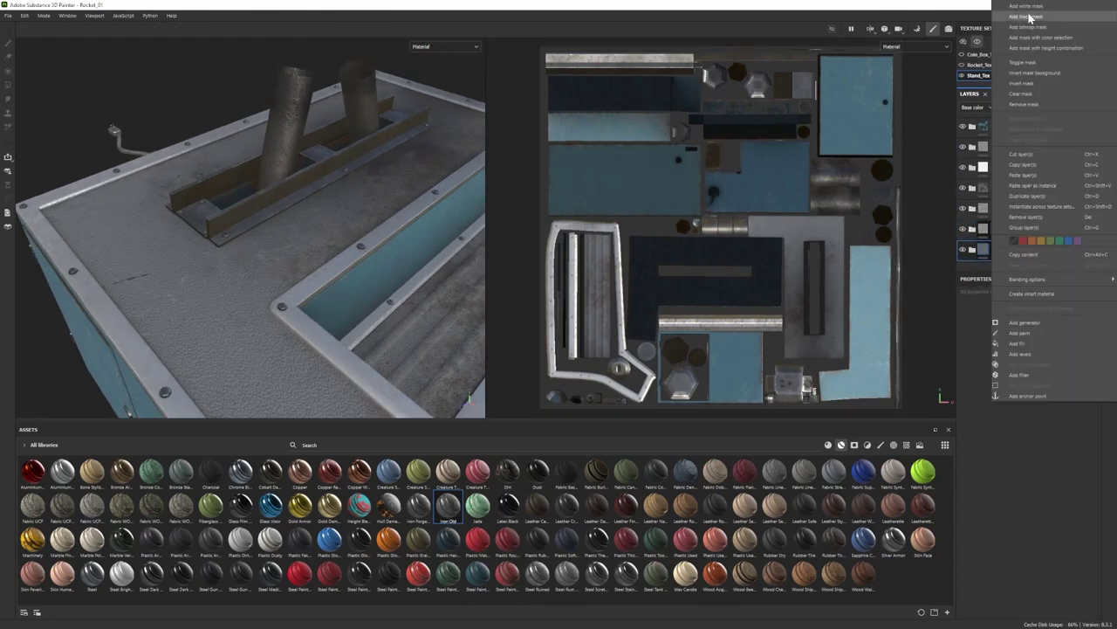
Mask the Iron Old group in black and reveal it on the bolts of the mounting rails.
scroll(178, 234, "up", 4)
scroll(194, 240, "up", 6)
left_click(255, 213)
key("1")
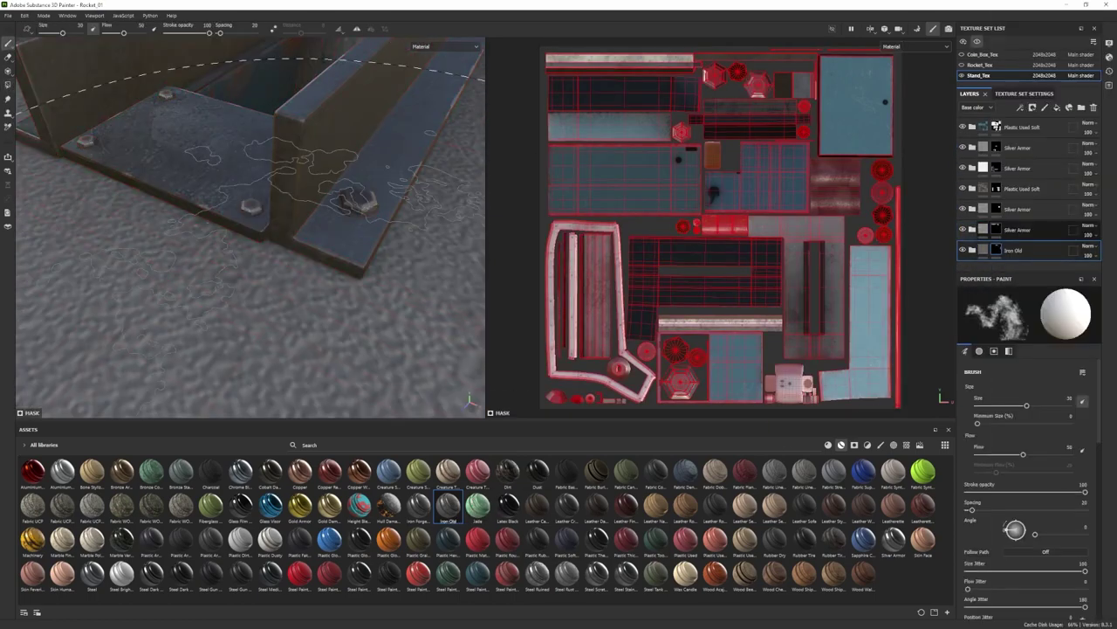
scroll(175, 227, "down", 10)
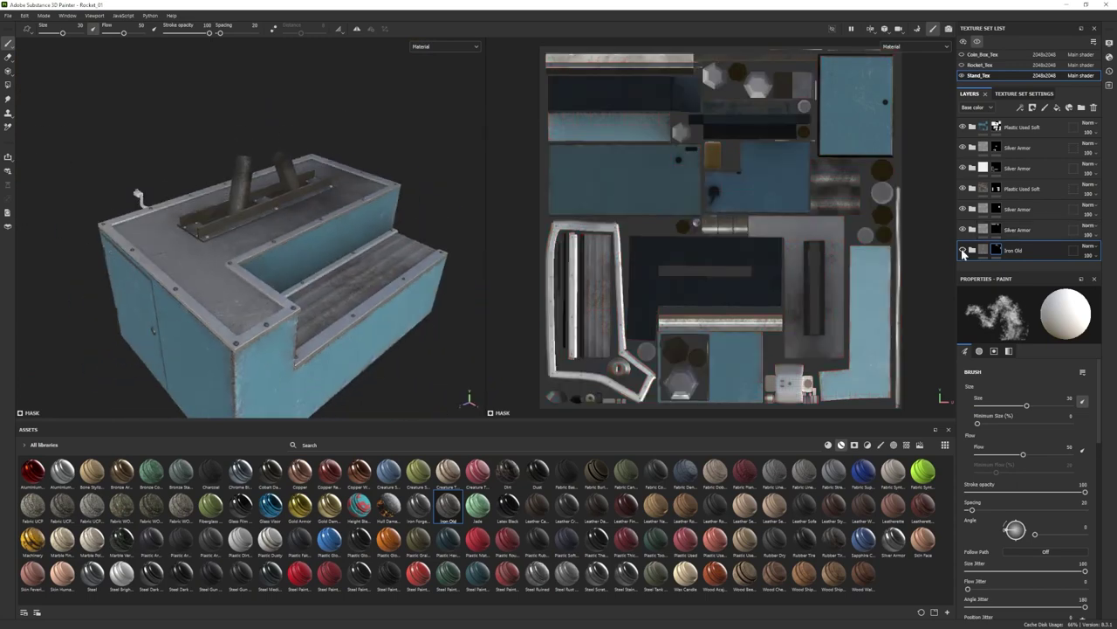
middle_click_drag(140, 205, 262, 227)
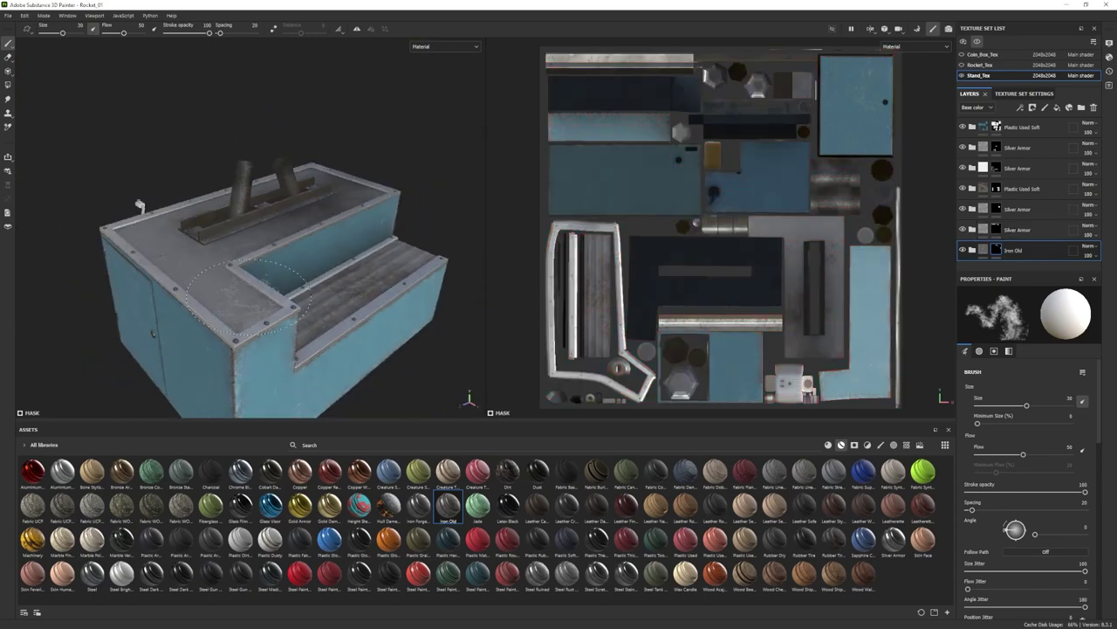
Hide the AO Dirt layer inside the uppermost Silver Armor group.
left_click(972, 147)
scroll(1026, 231, "down", 1)
left_click(964, 235)
scroll(271, 262, "down", 4)
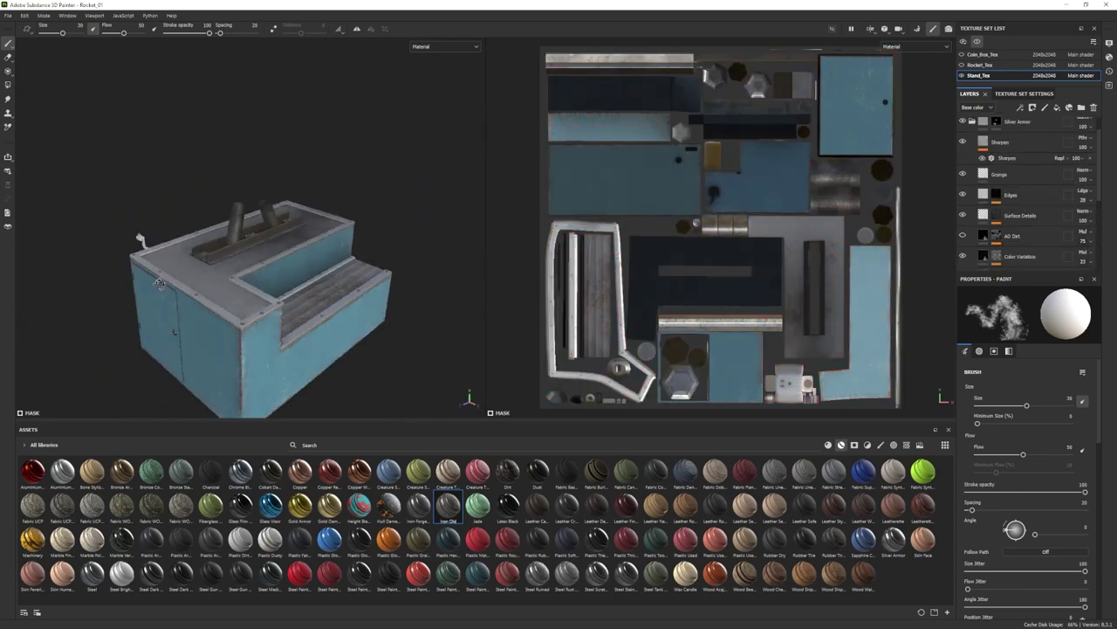
left_click_drag(271, 270, 271, 201, "alt")
scroll(1020, 182, "down", 2)
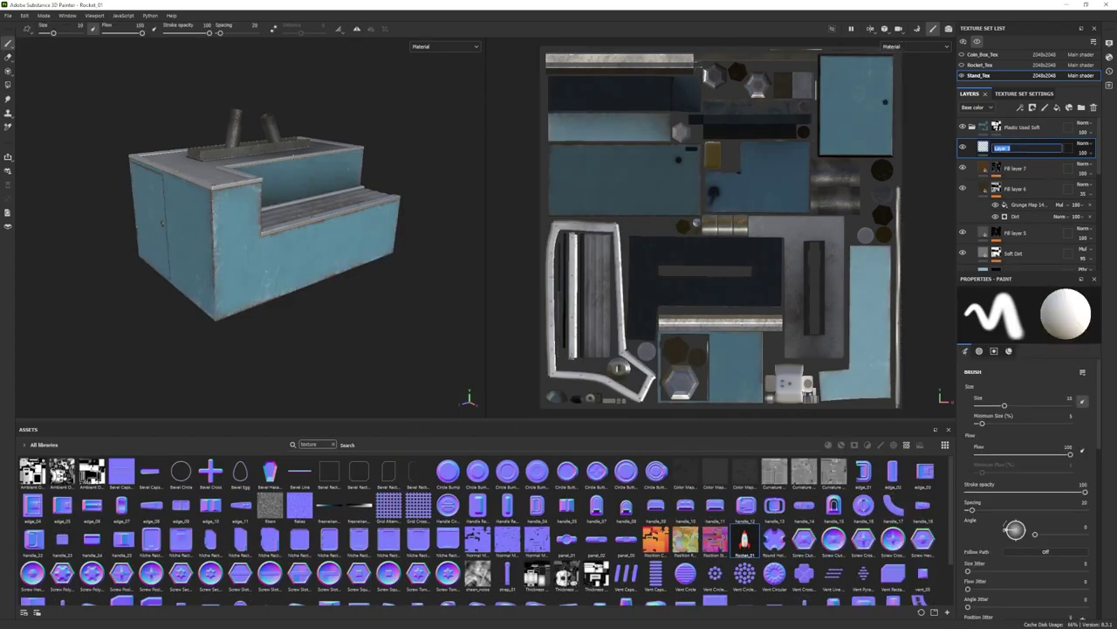
Project Rocket_01 as the base color on the new Rocket layer and frame the stand's tall front panel beneath the image.
key("3")
scroll(1020, 548, "down", 15)
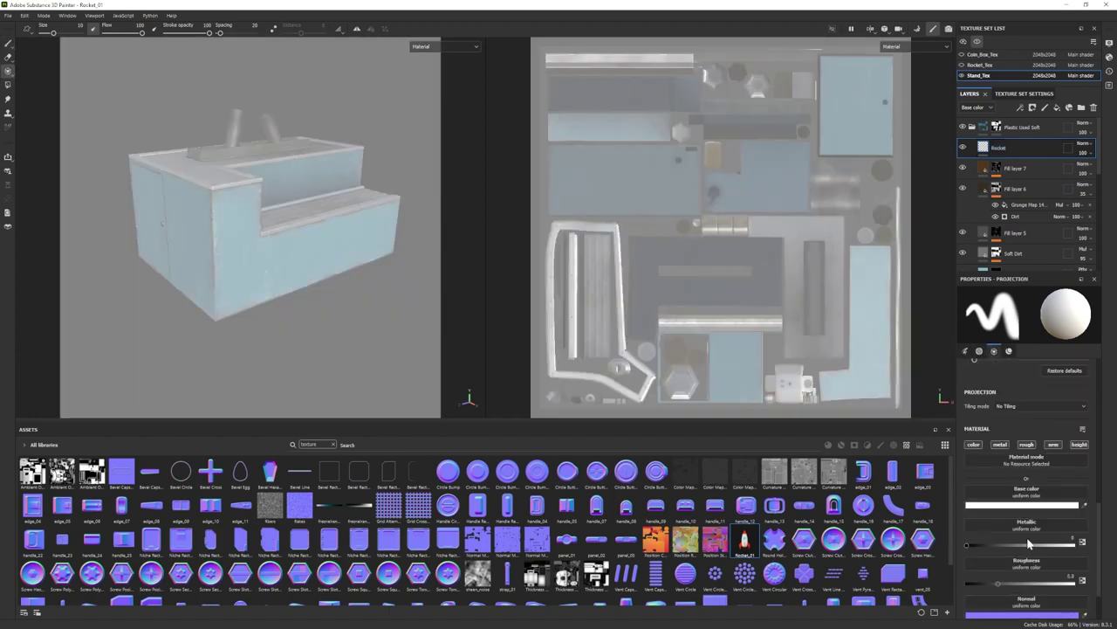
scroll(1028, 543, "up", 1)
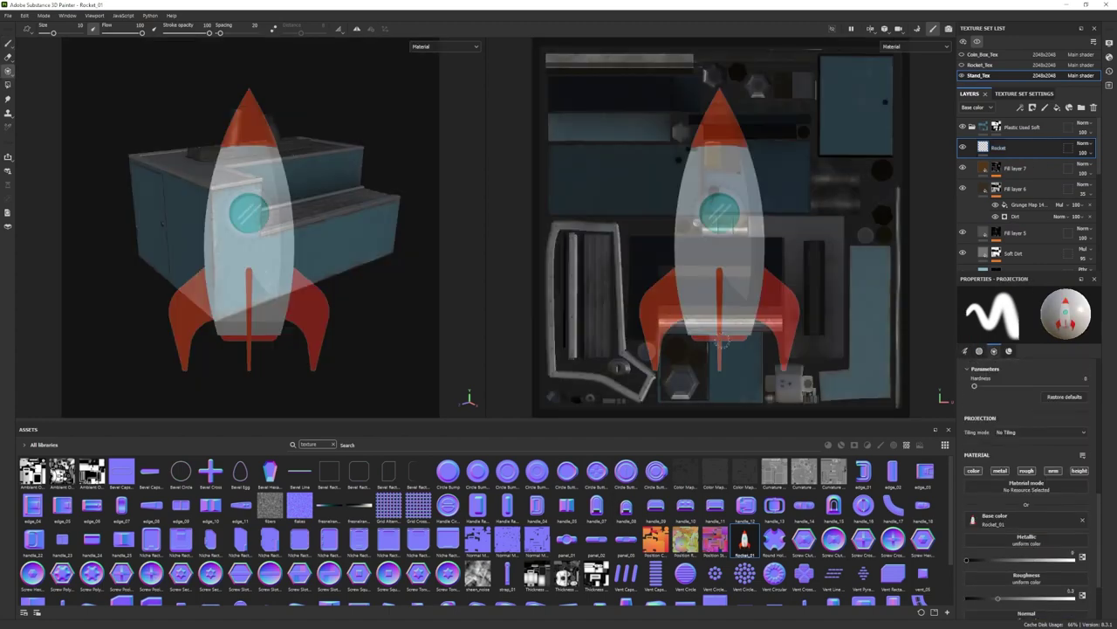
left_click_drag(375, 332, 306, 332, "alt+shift")
right_click_drag(375, 367, 562, 421, "alt")
middle_click_drag(374, 384, 349, 386, "alt")
right_click_drag(349, 387, 375, 362, "alt")
middle_click_drag(375, 363, 378, 360, "alt")
Try painting the rocket projection onto the stand's front panel, then undo it.
mouse_move(185, 333)
left_mouse_down()
mouse_move(233, 136)
mouse_move(258, 330)
mouse_move(237, 323)
left_mouse_up()
key("1")
mouse_move(239, 276)
left_mouse_down("alt")
mouse_move(200, 254)
mouse_move(322, 201)
left_mouse_up("alt")
key("2")
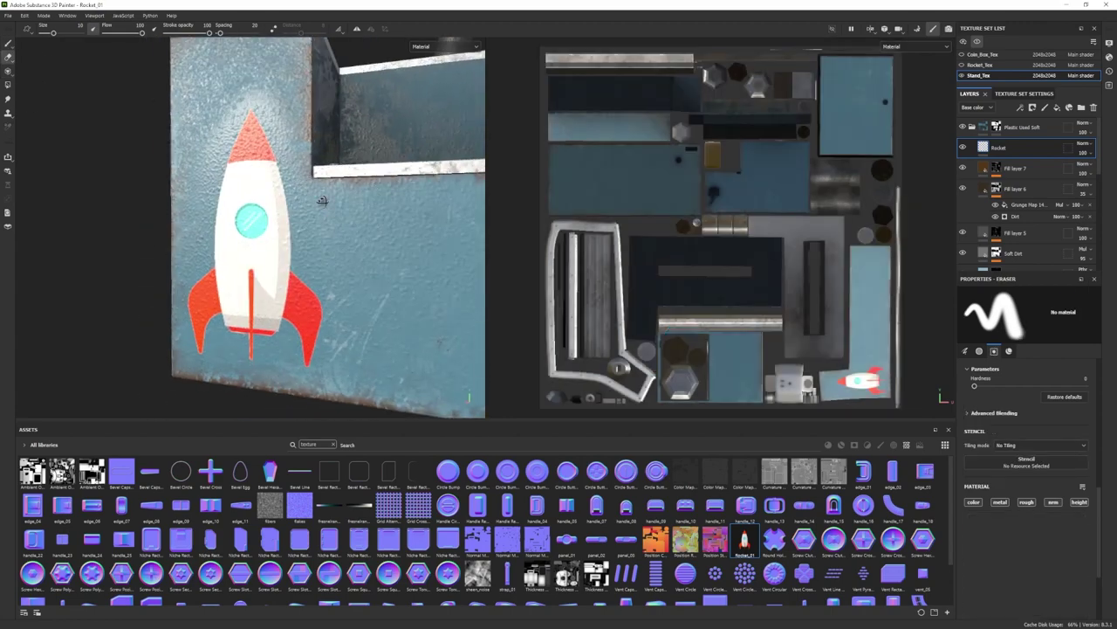
mouse_move(256, 100)
left_mouse_down("alt")
mouse_move(297, 142)
mouse_move(322, 144)
left_mouse_up("alt")
key("ctrl+z")
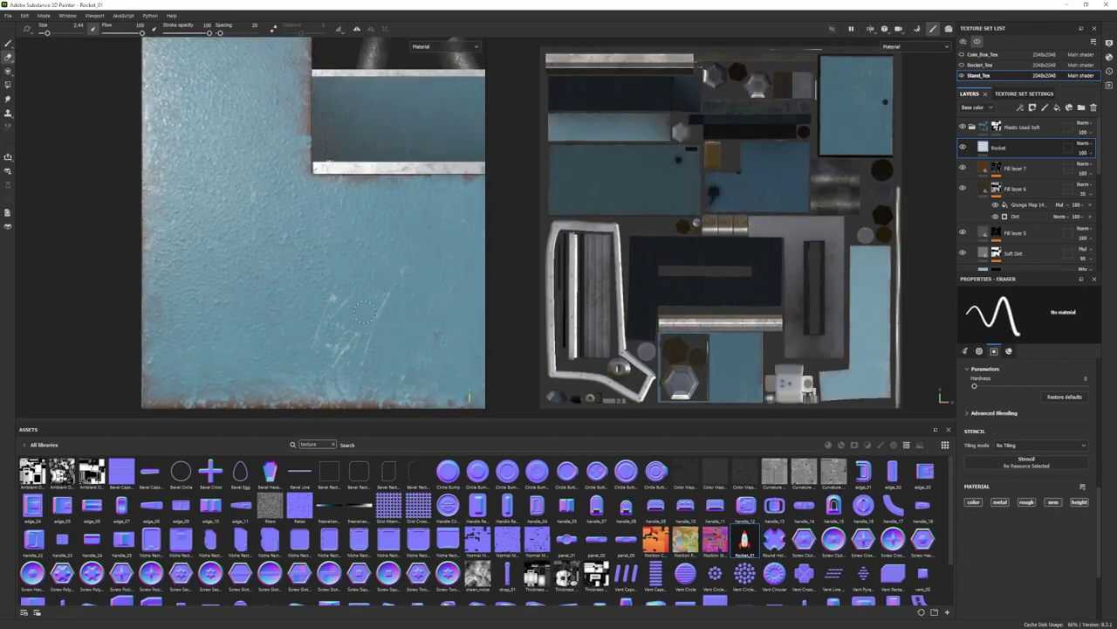
Paint the Rocket_01 image through the projection onto the stand's tall front panel.
left_click(5, 72)
scroll(1065, 574, "down", 1)
left_click(1031, 573)
mouse_move(248, 115)
left_mouse_down()
mouse_move(236, 188)
mouse_move(292, 308)
mouse_move(232, 294)
left_mouse_up()
Clean up the edges of the painted rocket decal with a small eraser.
key("2")
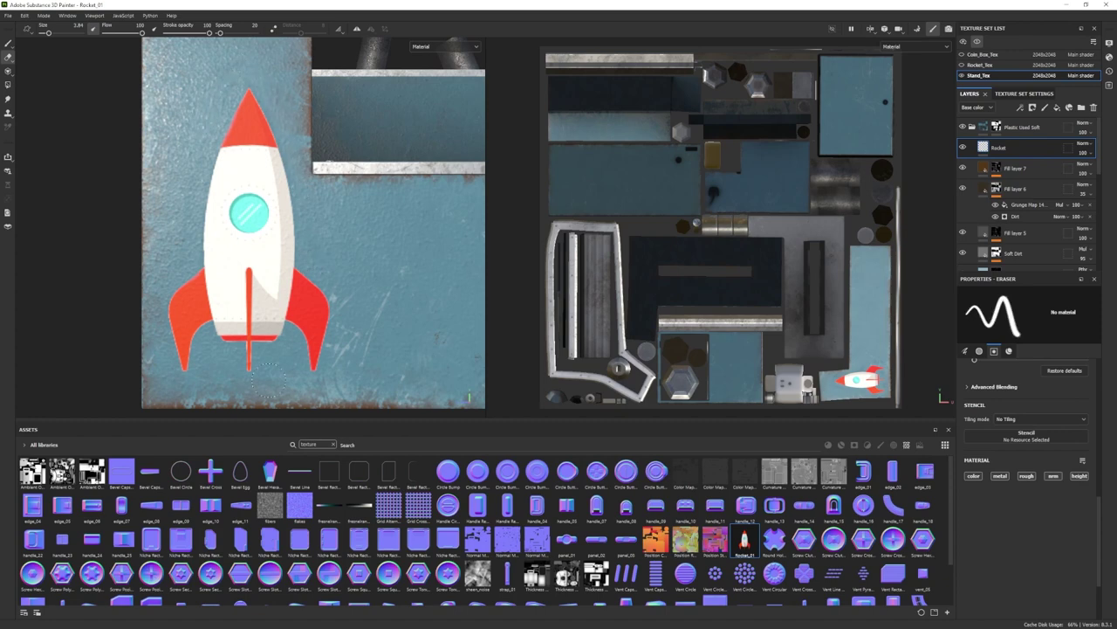
left_click_drag(371, 264, 335, 246, "alt")
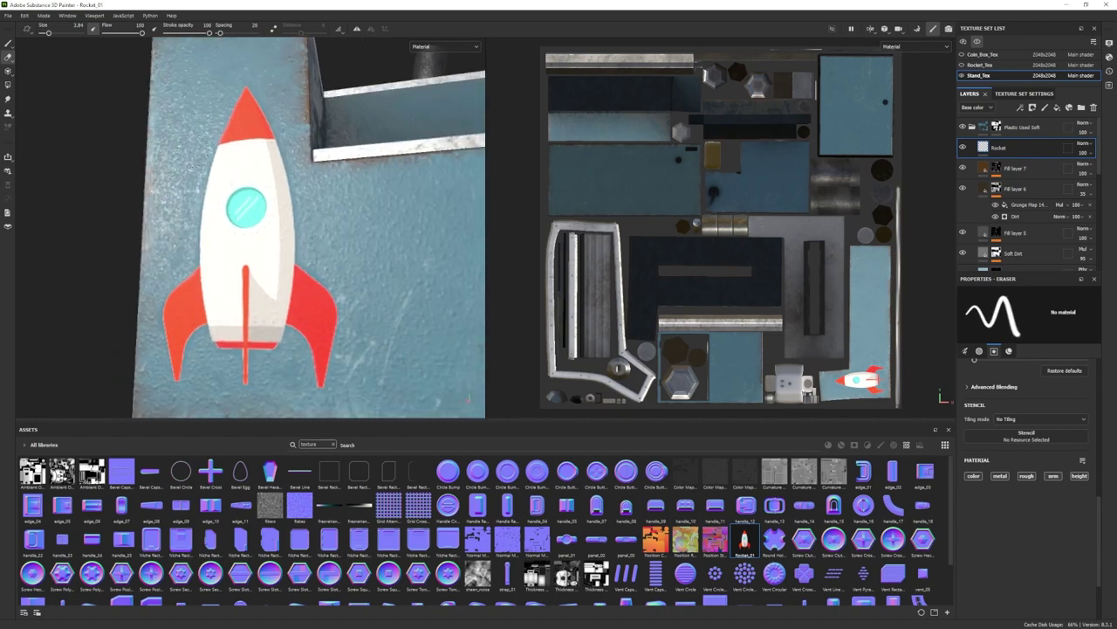
left_click_drag(222, 414, 219, 389, "alt")
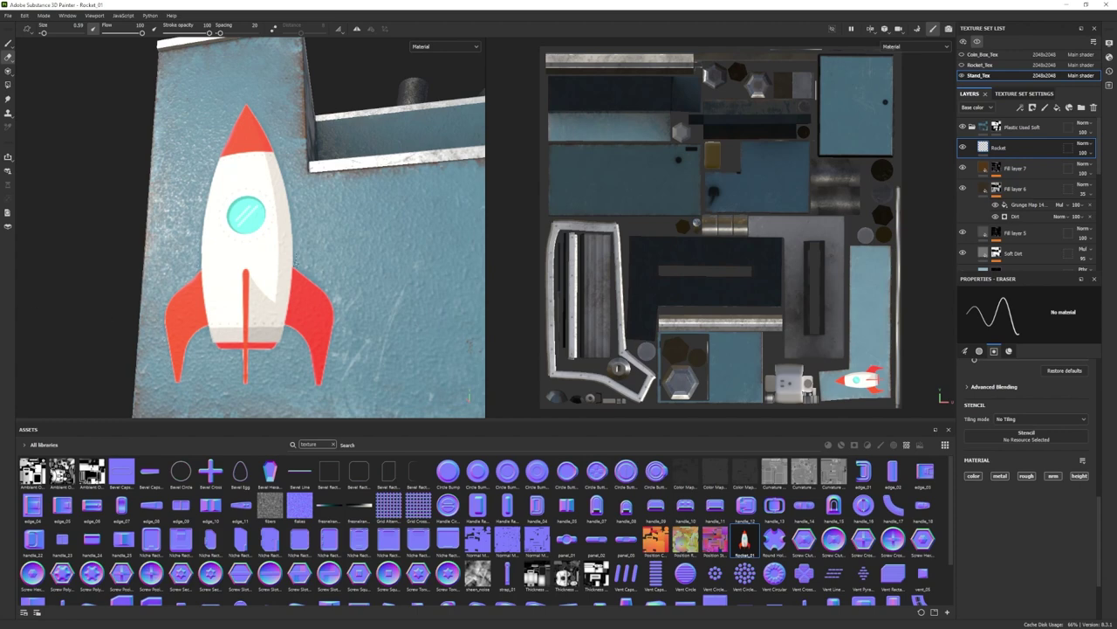
left_click_drag(360, 234, 296, 253, "alt")
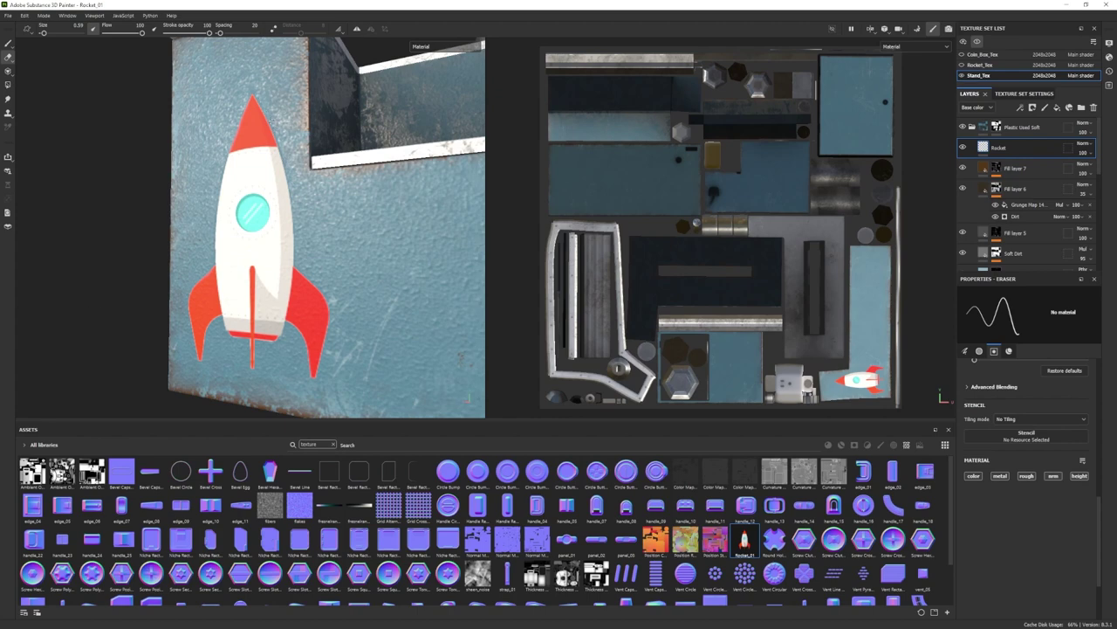
left_click_drag(368, 111, 298, 150, "alt")
scroll(349, 340, "down", 5)
left_click_drag(359, 332, 393, 314, "alt")
scroll(393, 314, "up", 2)
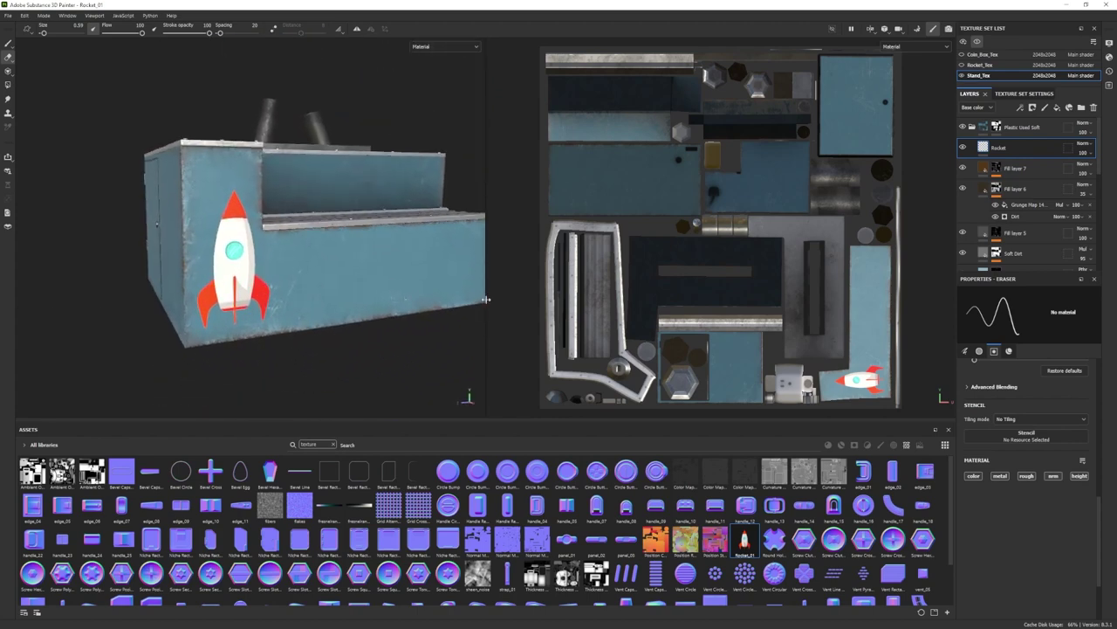
Give the eraser the Dirt 1 brush and wear away spots on the rocket decal's white body.
left_click(334, 444)
left_click(881, 445)
left_click(359, 505)
left_click_drag(279, 241, 185, 212, "alt")
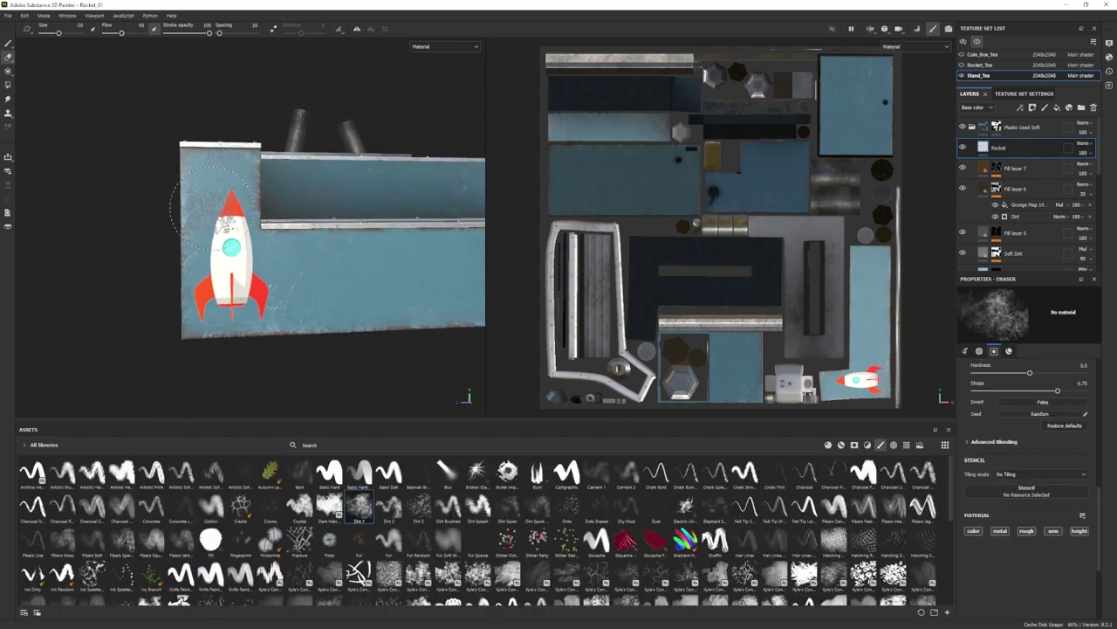
left_click(229, 213)
mouse_move(188, 292)
left_mouse_down("alt")
mouse_move(206, 339)
mouse_move(305, 330)
left_mouse_up("alt")
right_click_drag(332, 323, 319, 323, "ctrl")
Chip away the decal's red fins with the Dirt 1 eraser at varying sizes.
scroll(288, 358, "up", 4)
left_click_drag(269, 359, 283, 341, "alt")
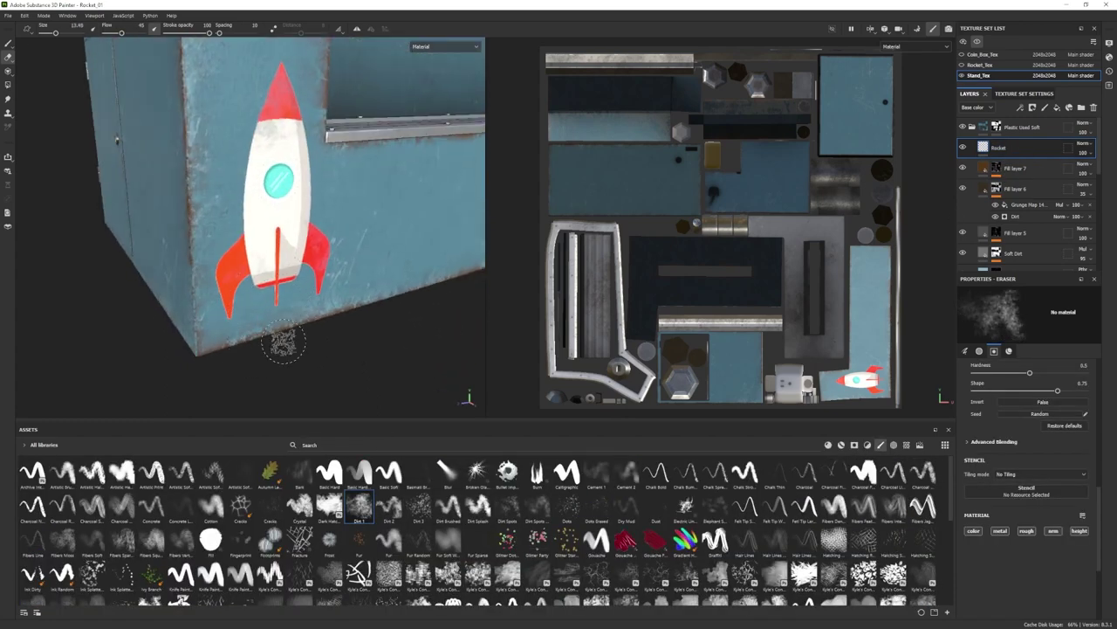
right_click_drag(283, 341, 266, 341, "ctrl")
scroll(238, 327, "down", 3)
scroll(247, 294, "down", 3)
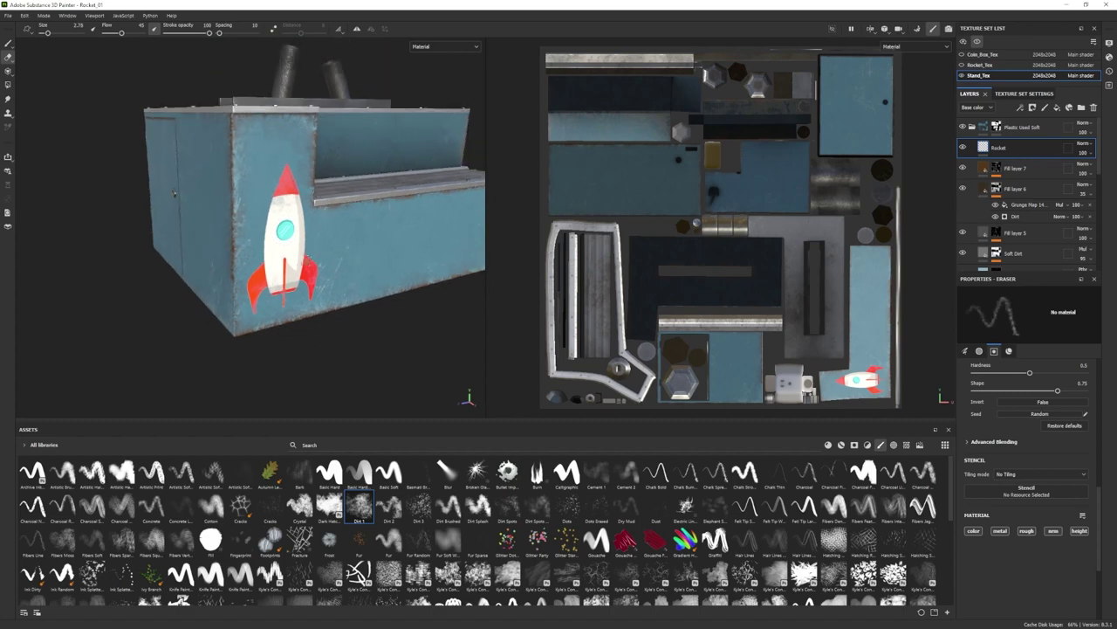
right_click_drag(311, 272, 336, 273, "ctrl")
left_click_drag(376, 317, 330, 261, "alt")
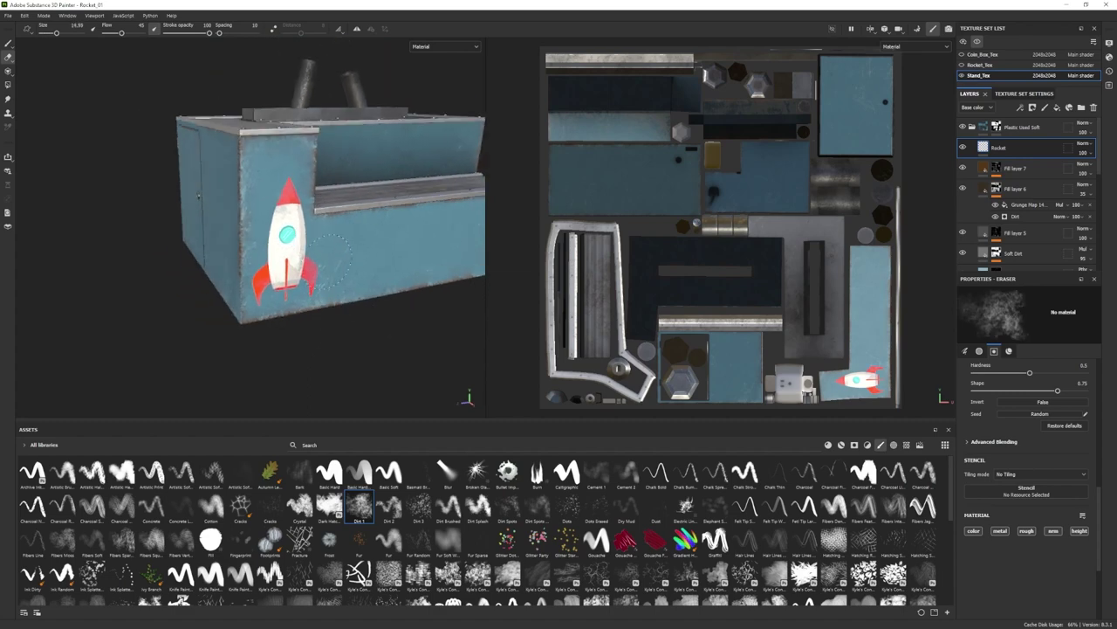
Add finer wear to the rocket decal using the eraser with the Dirt 2 brush.
left_click(394, 515)
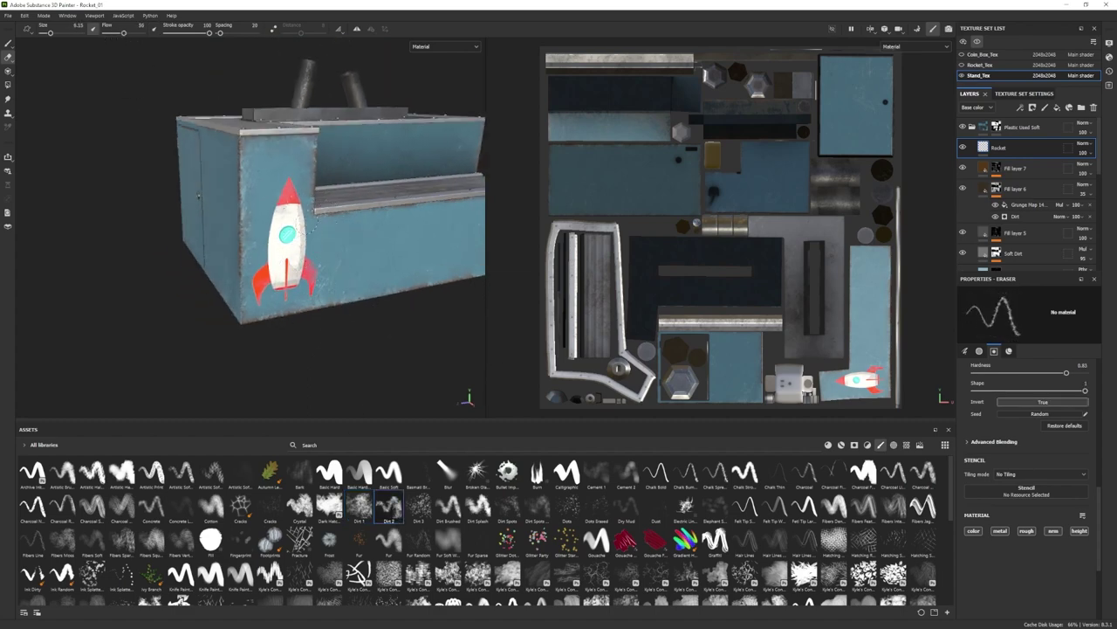
scroll(316, 251, "down", 3)
left_click_drag(316, 251, 212, 357, "alt")
scroll(239, 342, "up", 2)
scroll(173, 313, "up", 3)
scroll(334, 332, "down", 3)
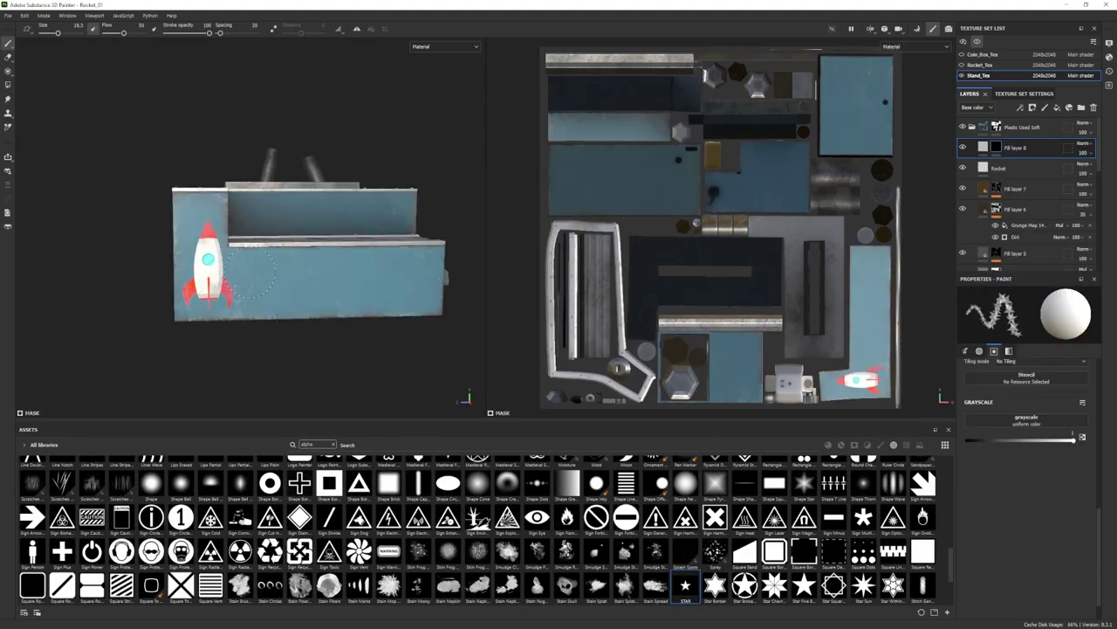
Stamp five-pointed stars beside and above the rocket decal in Fill layer 8's mask using the Star Five alpha.
left_click(804, 586)
right_click_drag(212, 271, 243, 259, "ctrl")
left_click(244, 259)
left_click_drag(244, 259, 275, 264, "alt")
left_click(192, 210)
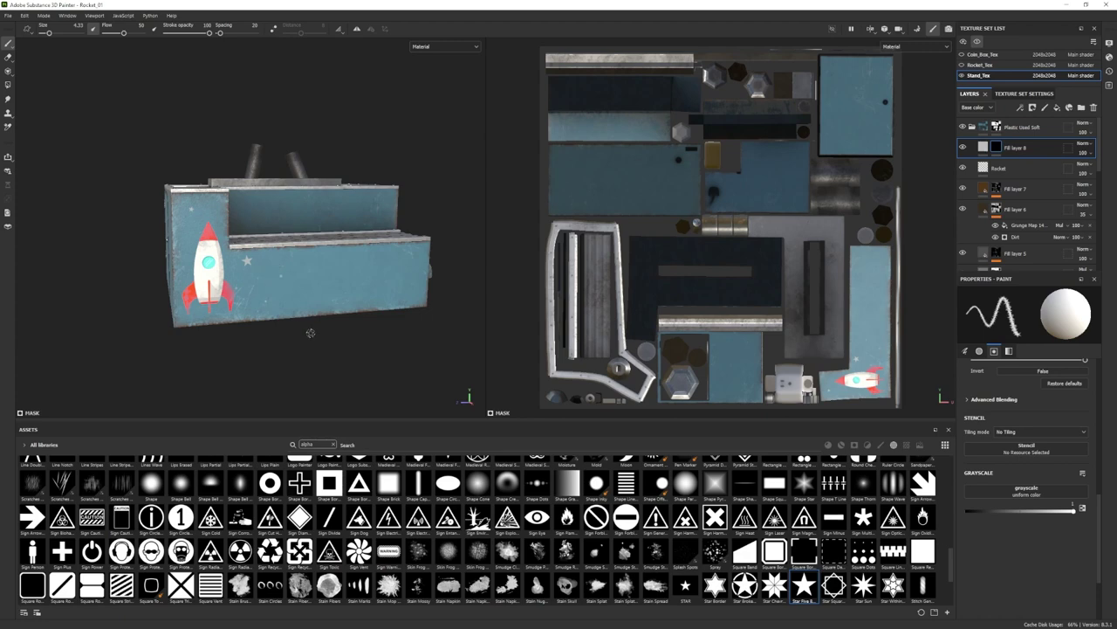
Stamp more stars in different sizes at the far end of the low front panel and above the rocket's nose.
right_click_drag(423, 270, 421, 270, "ctrl")
left_click(409, 265)
left_click_drag(375, 308, 420, 324, "alt")
left_click(226, 232)
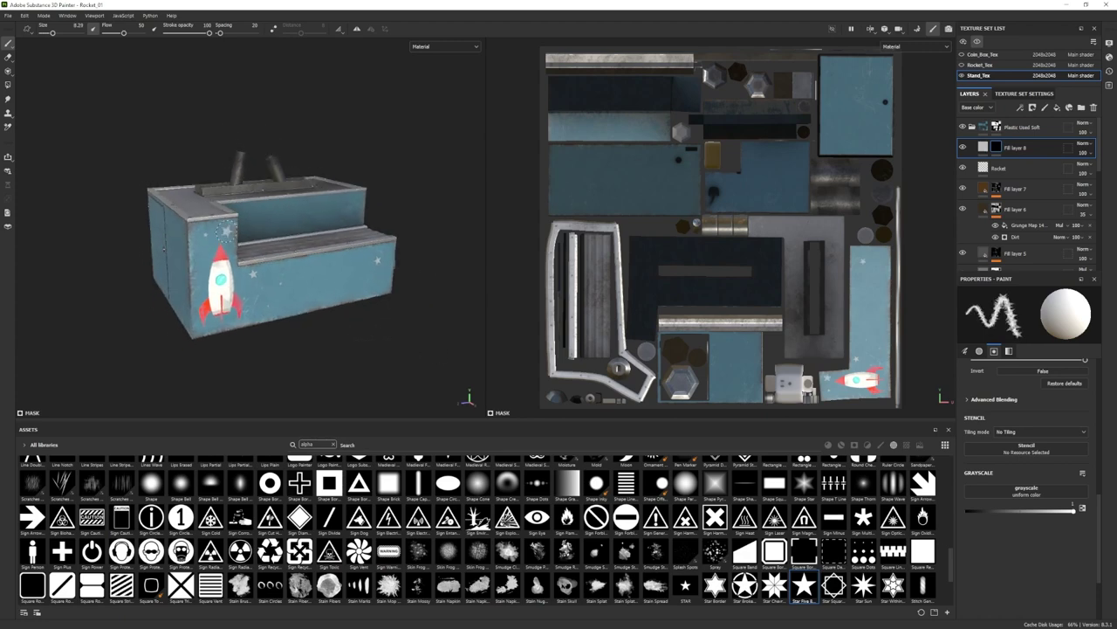
Scatter stars across the stand's end panel that has the door.
left_click_drag(253, 359, 331, 370, "alt")
left_click(169, 253)
left_click_drag(189, 297, 106, 253, "alt")
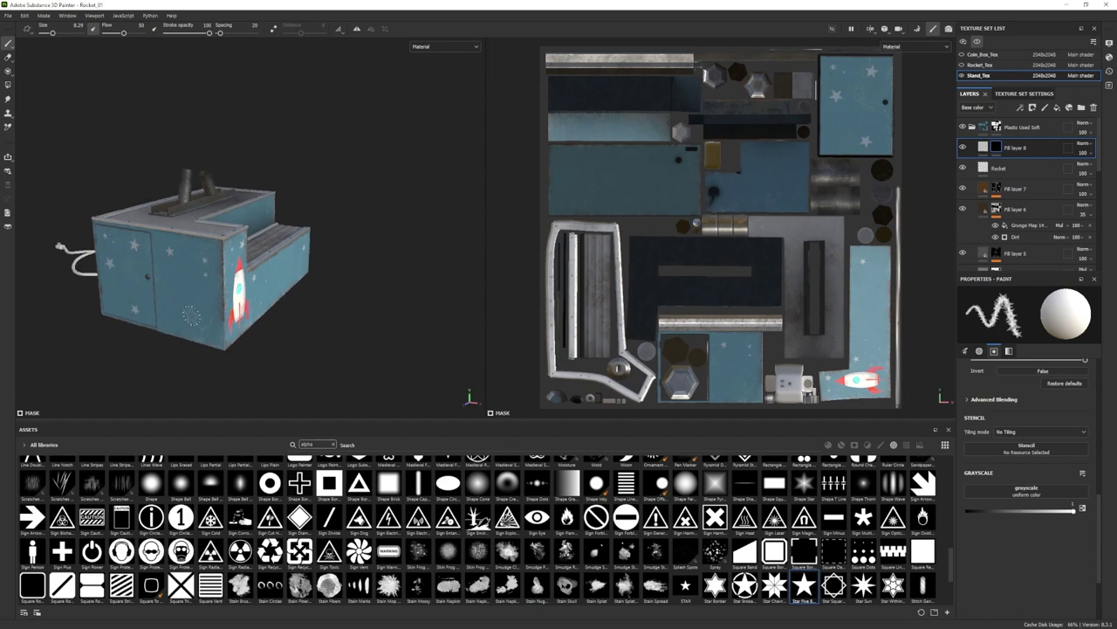
Stamp stars on the step's recessed back panel and the stand's opposite end.
left_click_drag(231, 348, 144, 336, "alt")
left_click(248, 246)
left_click_drag(209, 288, 311, 236, "alt")
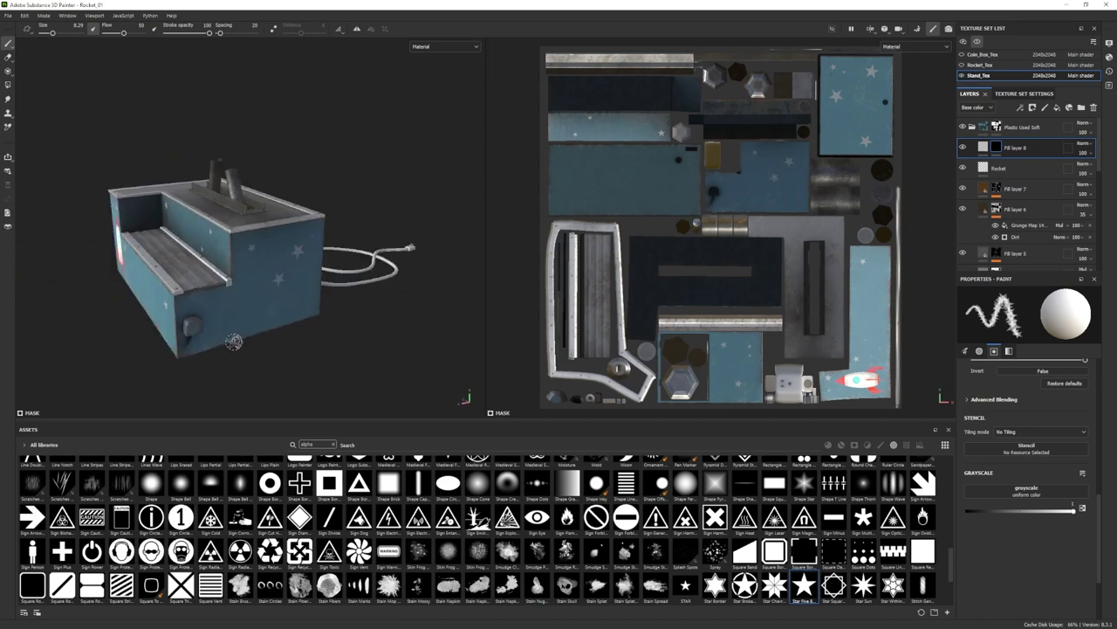
Change Fill layer 8's base color to yellow.
left_click_drag(234, 342, 222, 311, "alt")
scroll(232, 334, "down", 1)
scroll(263, 358, "down", 3)
left_click_drag(286, 343, 809, 302, "alt")
left_click(983, 148)
left_click(1017, 497)
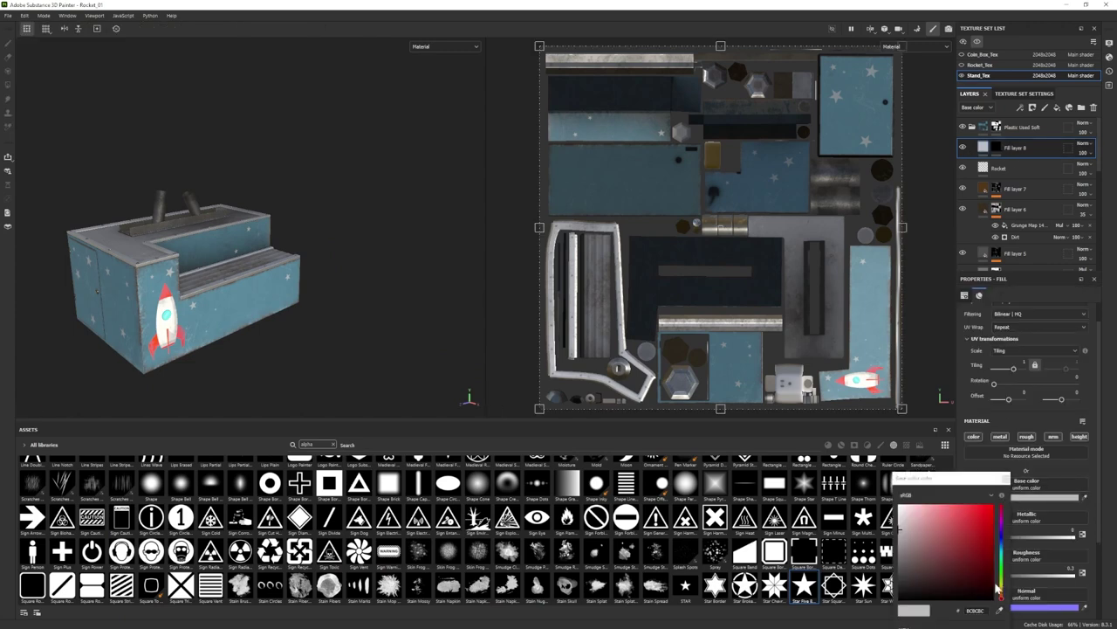
left_click(1002, 585)
left_click(964, 513)
left_click_drag(338, 329, 358, 350, "alt")
scroll(398, 383, "up", 2)
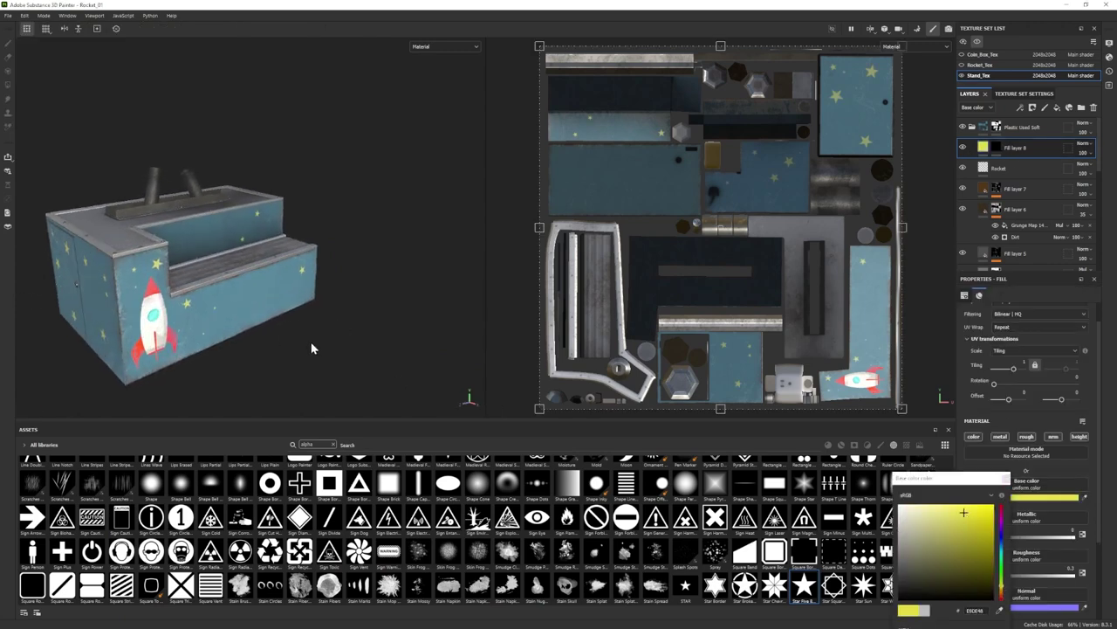
scroll(312, 347, "down", 1)
Import PlanetsImage.png as an alpha into the current session and choose it as the brush for Fill layer 8's mask.
left_click(666, 233)
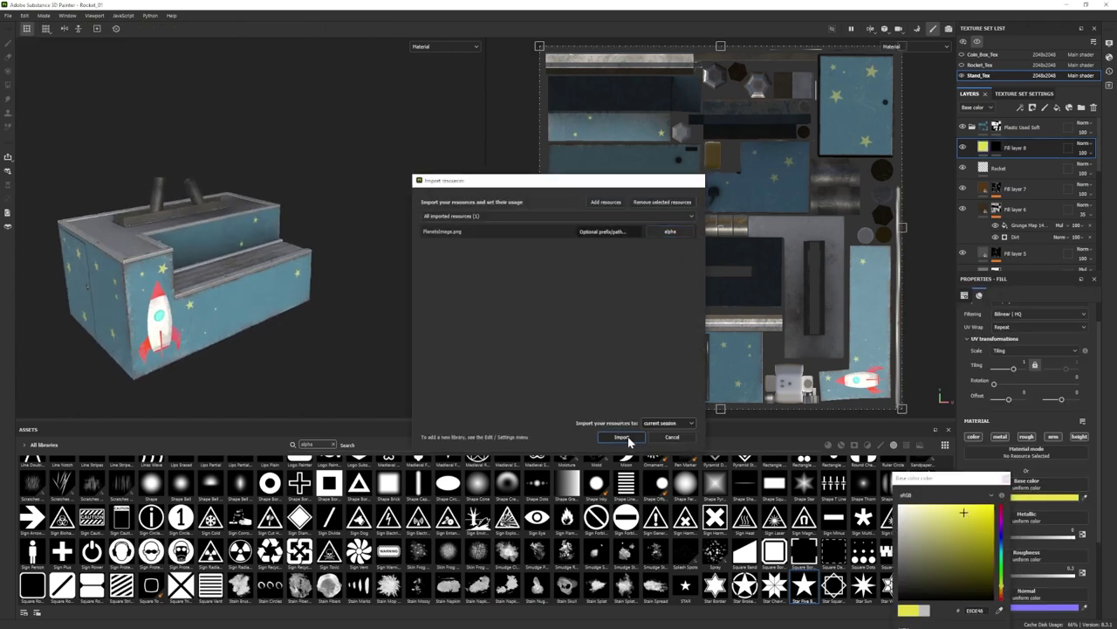
left_click(628, 439)
left_click(997, 148)
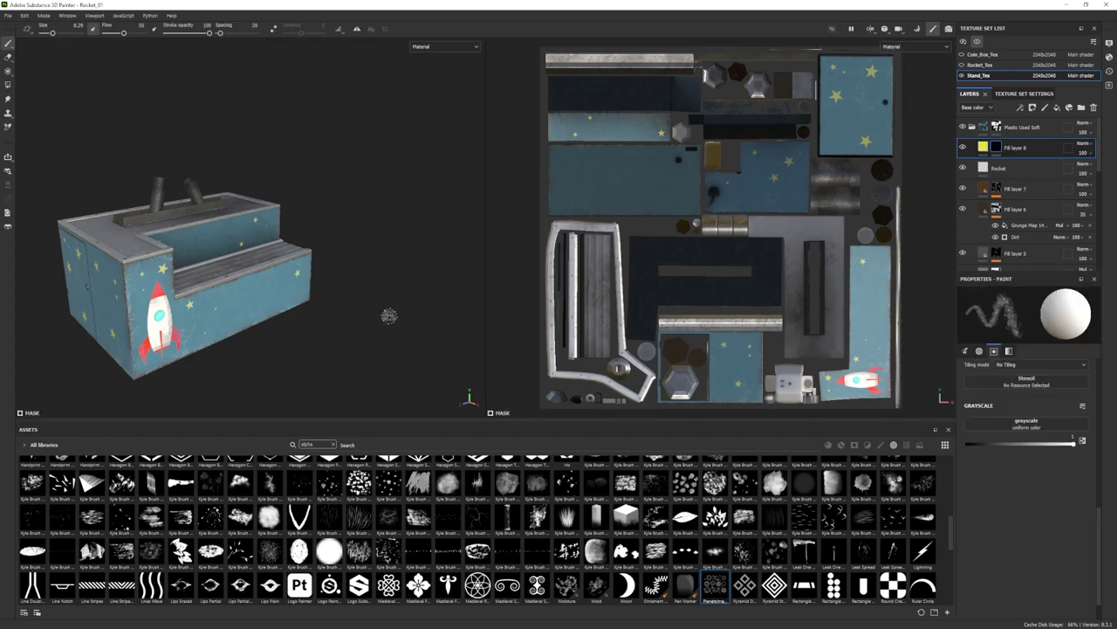
left_click(715, 586)
Try to stamp planet drawings on the end panel beside the door and erase the surplus ones, and undo it all.
right_click_drag(201, 331, 253, 332, "ctrl")
mouse_move(297, 340)
left_mouse_down("alt")
mouse_move(220, 351)
mouse_move(158, 305)
mouse_move(236, 297)
mouse_move(196, 302)
left_mouse_up("alt")
scroll(1015, 486, "up", 5)
left_click(226, 293)
left_click(9, 57)
left_click_drag(175, 253, 209, 227, "alt")
scroll(209, 236, "up", 2)
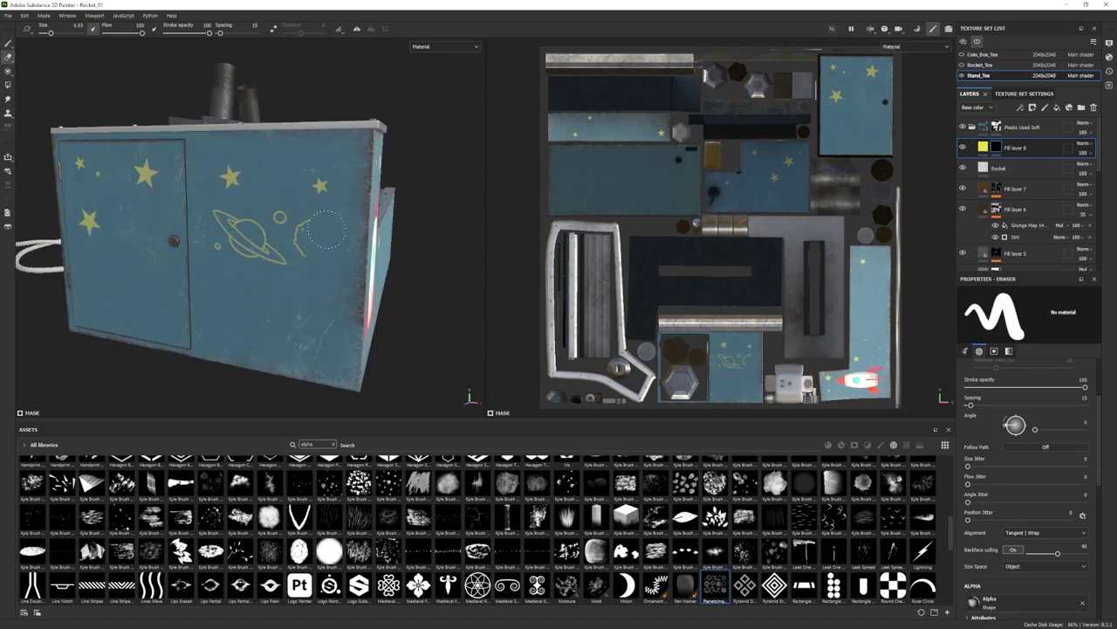
key("ctrl+z")
left_click_drag(314, 234, 318, 250)
left_click_drag(256, 283, 260, 295)
key("ctrl+z")
key("ctrl+z")
key("ctrl+z")
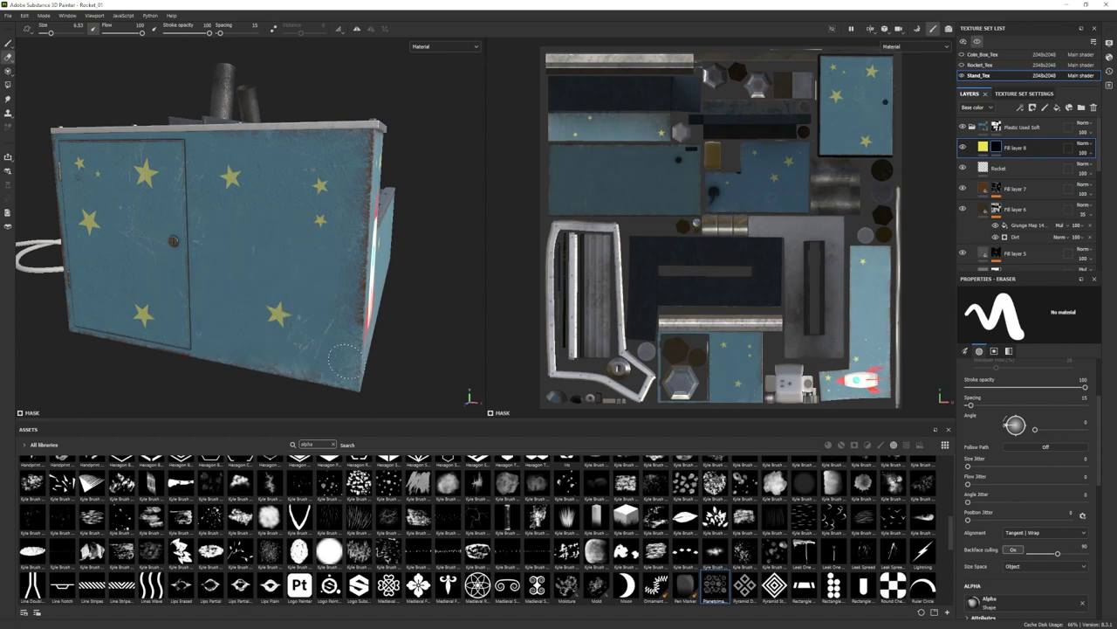
Duplicate Fill layer 8 and clear the stars from the copy's mask with the Polygon Fill tool.
key("ctrl+d")
left_click(9, 85)
scroll(108, 94, "down", 5)
mouse_move(109, 95)
left_mouse_down()
mouse_move(157, 150)
mouse_move(436, 375)
left_mouse_up()
Stamp planet drawings on the end panel beside the door and erase all but the ringed planet and its small circles.
left_click(8, 42)
scroll(288, 253, "up", 4)
left_click(275, 277)
key("2")
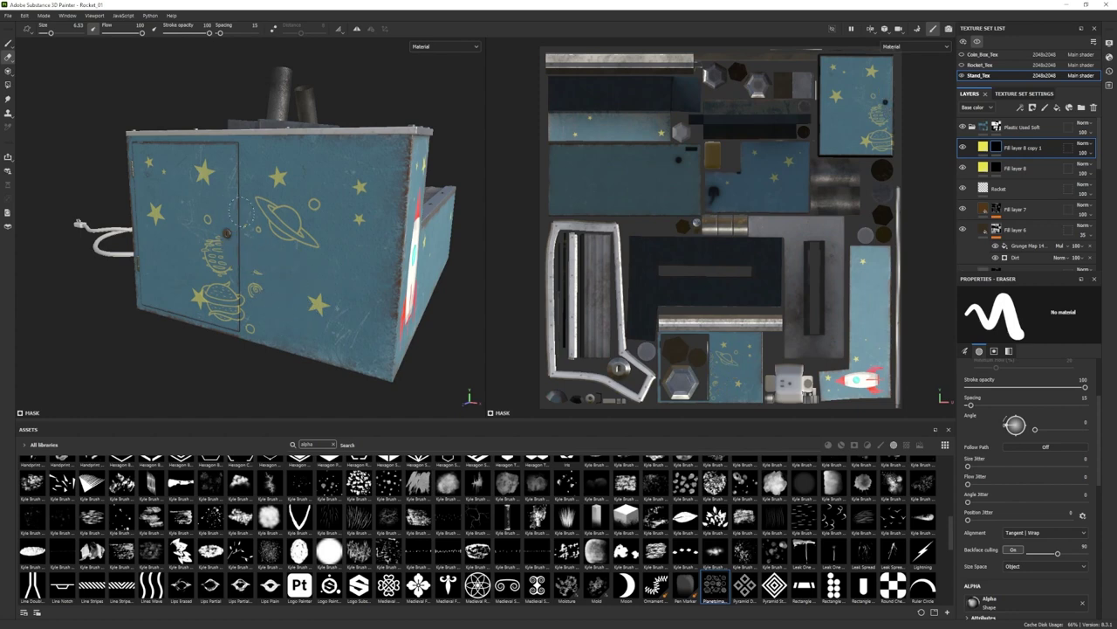
scroll(358, 286, "down", 3)
left_click_drag(358, 286, 323, 336, "alt")
Stamp planet drawings at the far end of the low front panel and erase all but the ringed planet below the star.
left_click(8, 43)
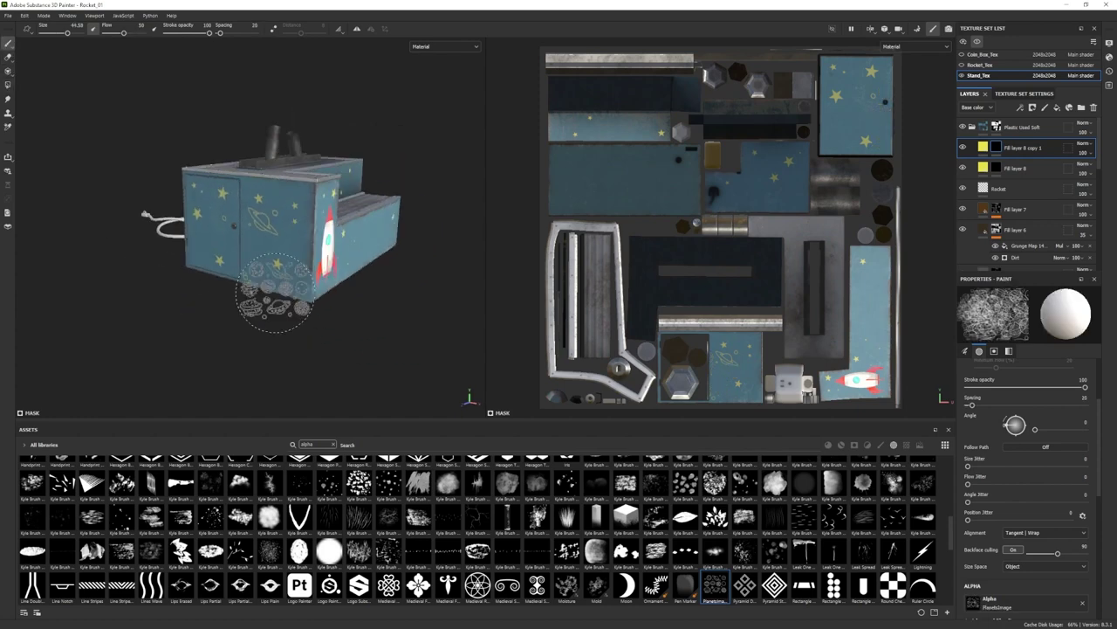
mouse_move(274, 286)
left_mouse_down("alt")
mouse_move(265, 237)
mouse_move(136, 290)
left_mouse_up("alt")
scroll(374, 321, "up", 2)
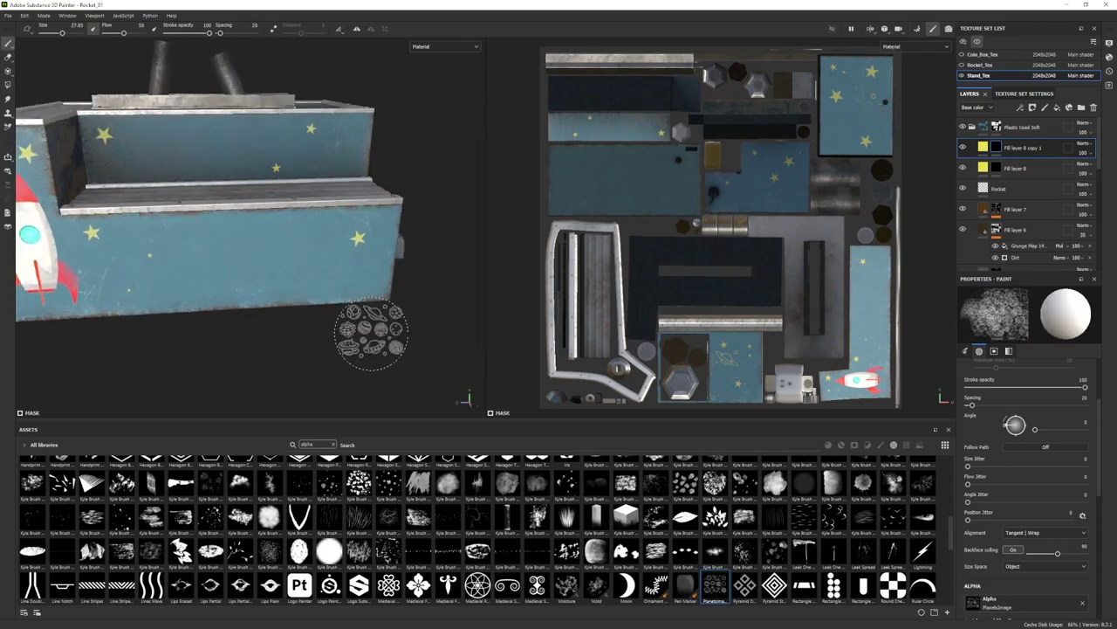
left_click(355, 249)
left_click_drag(378, 345, 336, 323, "alt")
left_click(7, 57)
left_click_drag(297, 197, 292, 298)
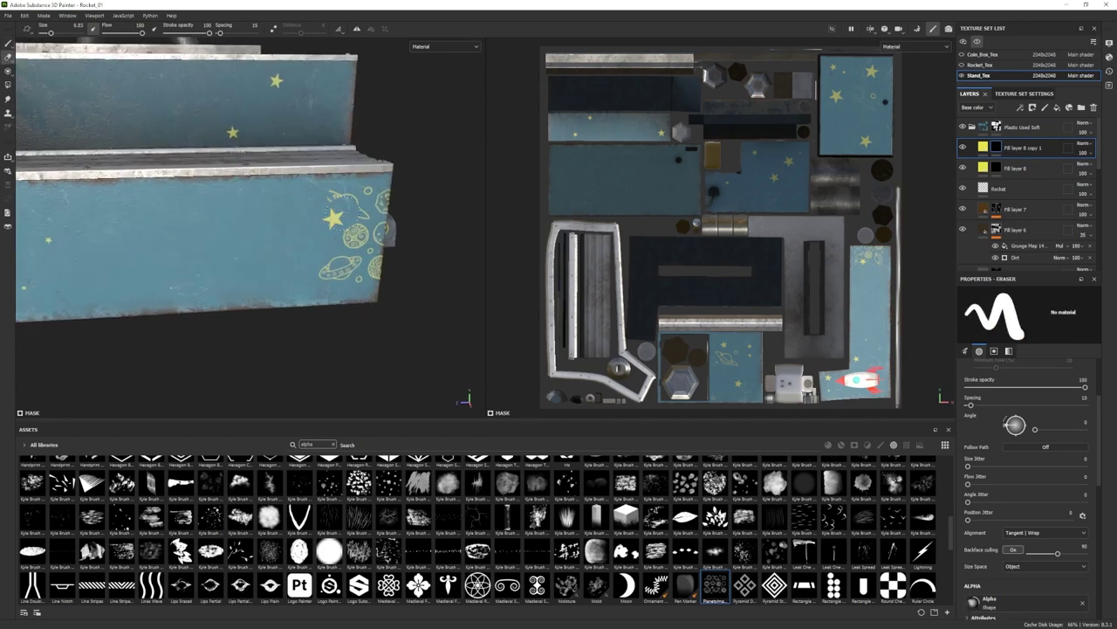
scroll(406, 276, "up", 2)
mouse_move(395, 277)
left_mouse_down("alt")
mouse_move(384, 245)
mouse_move(325, 279)
left_mouse_up("alt")
scroll(408, 269, "down", 5)
mouse_move(409, 269)
left_mouse_down("alt")
mouse_move(441, 277)
mouse_move(450, 262)
left_mouse_up("alt")
Stamp planet drawings in the UV view on the low front panel beside the rocket's fins.
left_click(8, 43)
scroll(207, 260, "up", 5)
mouse_move(281, 252)
left_mouse_down("alt")
mouse_move(231, 271)
mouse_move(185, 245)
left_mouse_up("alt")
left_click_drag(739, 328, 773, 362, "alt+shift")
middle_click_drag(774, 361, 733, 184, "alt")
scroll(714, 292, "up", 5)
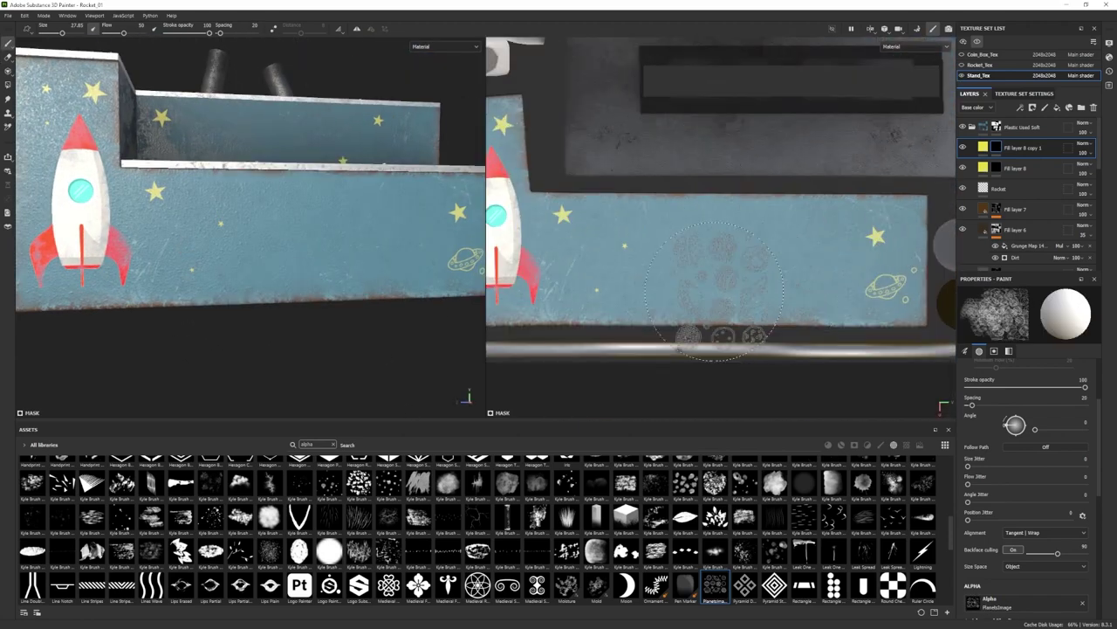
left_click(564, 255)
middle_click_drag(674, 244, 724, 260, "alt")
Erase the surplus planets beside the rocket, leaving one round planet and the small circles near it.
left_click(8, 57)
left_click_drag(582, 209, 661, 246)
key("bracketright")
key("bracketright")
key("bracketright")
key("bracketright")
key("bracketright")
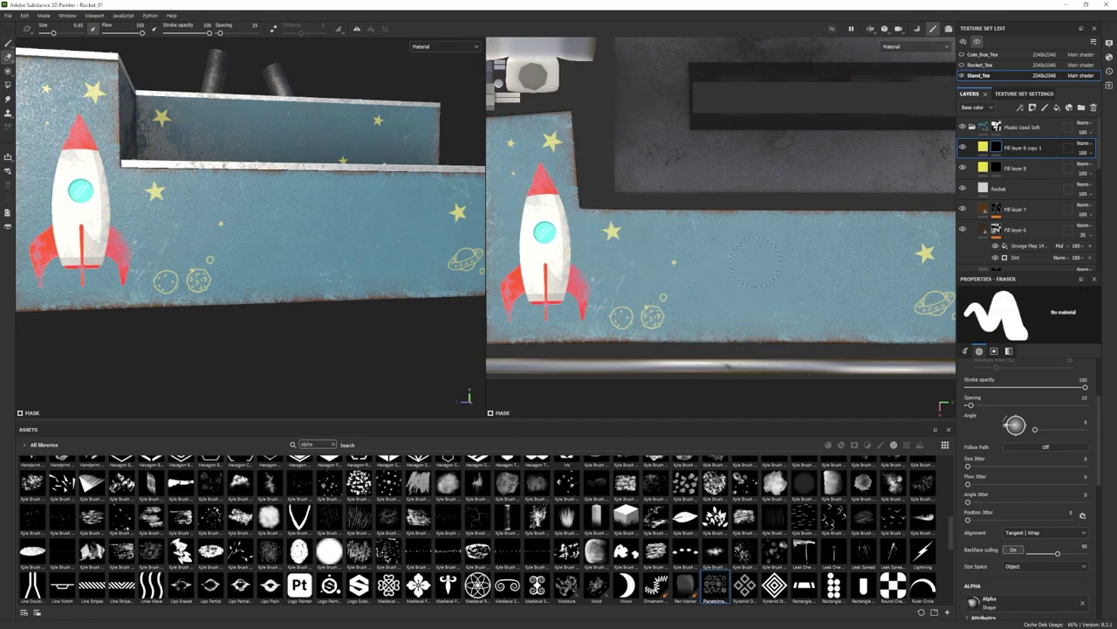
scroll(218, 235, "down", 4)
left_click_drag(200, 253, 253, 262, "alt")
Rotate the planets brush and lower its flow.
left_click(8, 43)
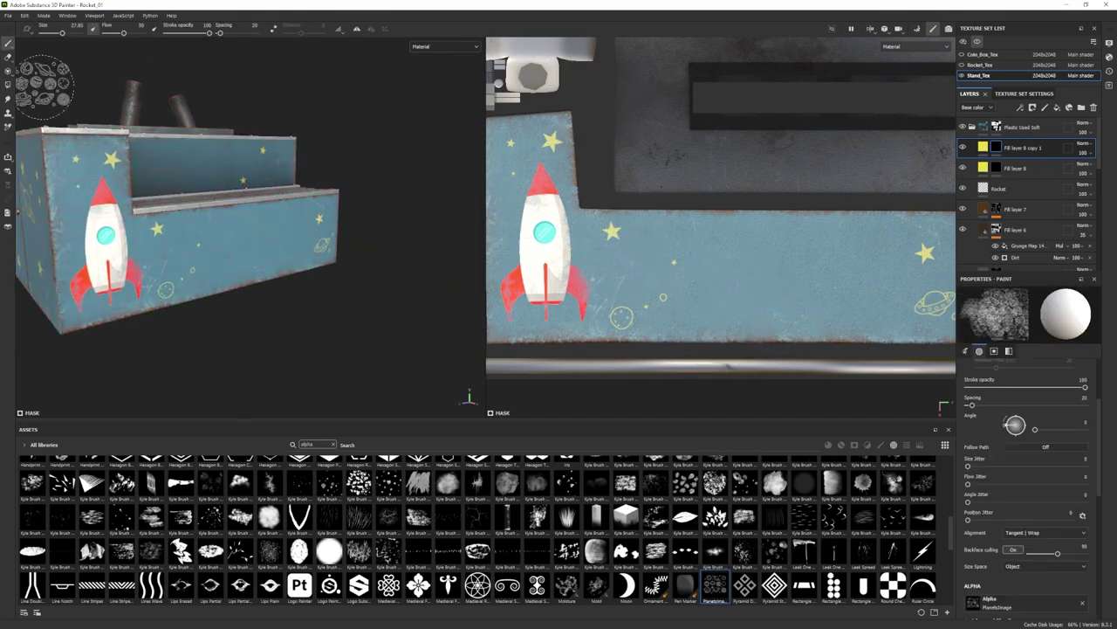
left_click_drag(661, 273, 710, 426, "ctrl")
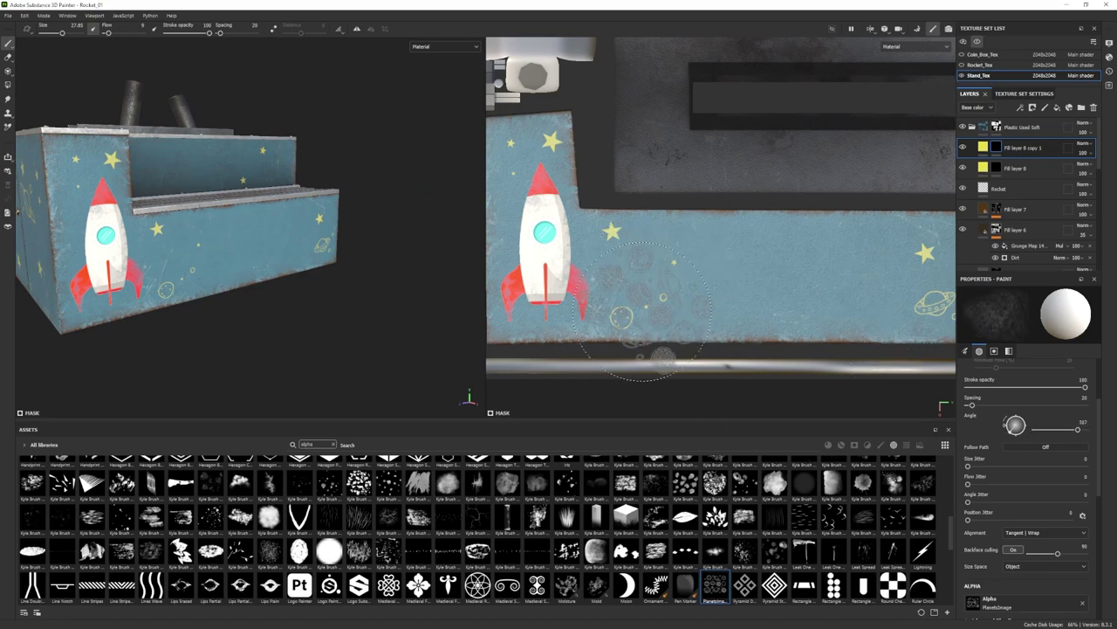
scroll(710, 312, "down", 4)
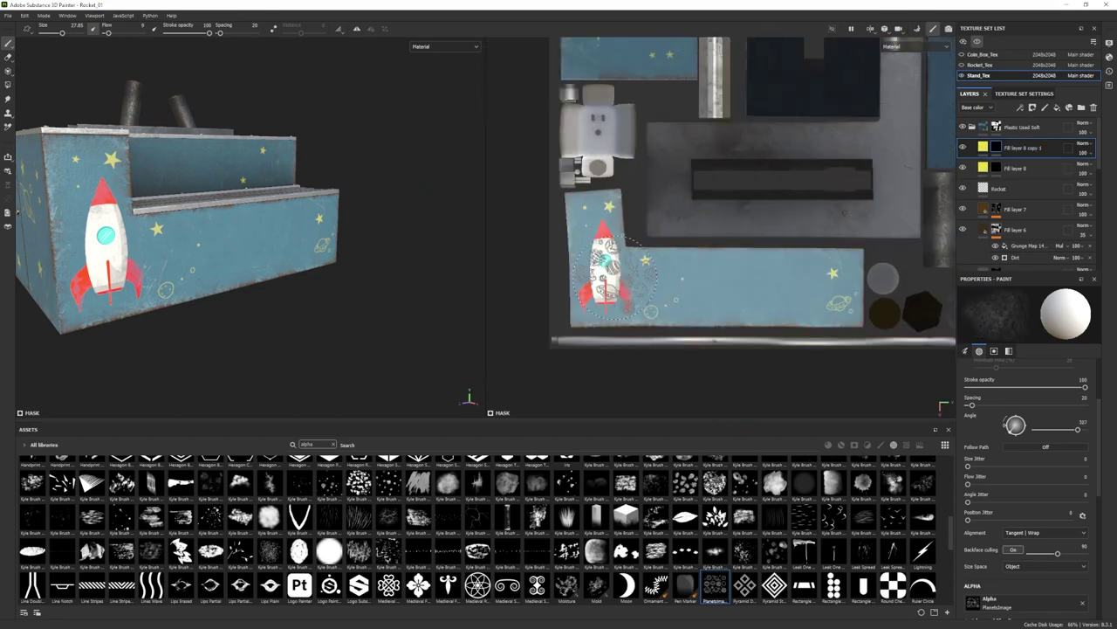
left_click_drag(393, 216, 376, 252, "alt")
right_click_drag(376, 252, 394, 318, "alt")
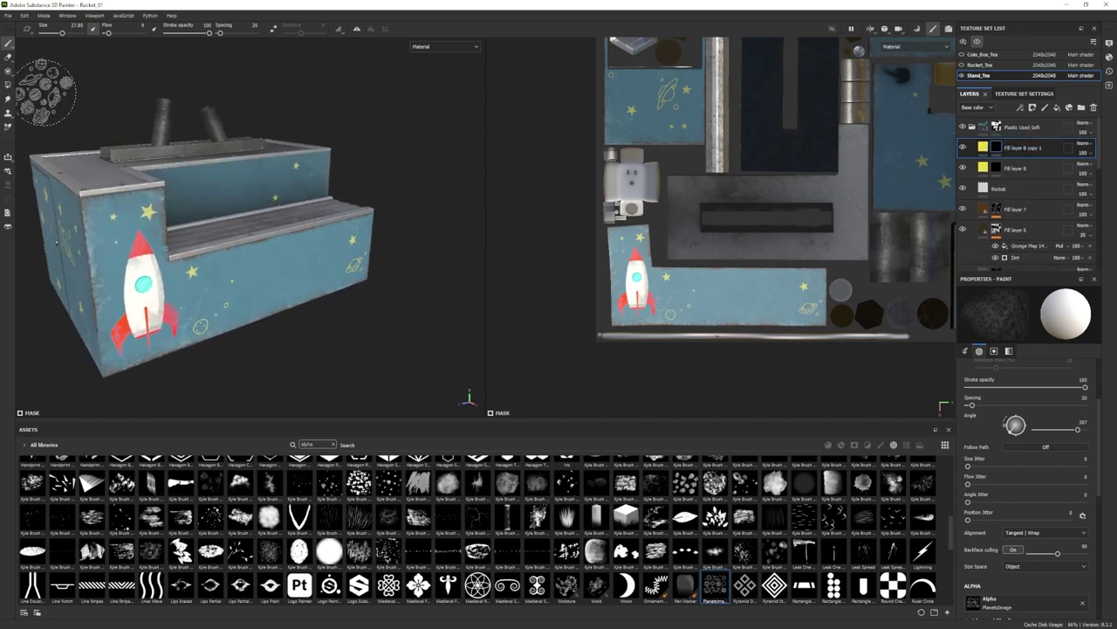
Import the Trip lettering image as an alpha into the current session.
scroll(205, 531, "down", 2)
scroll(205, 531, "up", 3)
mouse_move(206, 531)
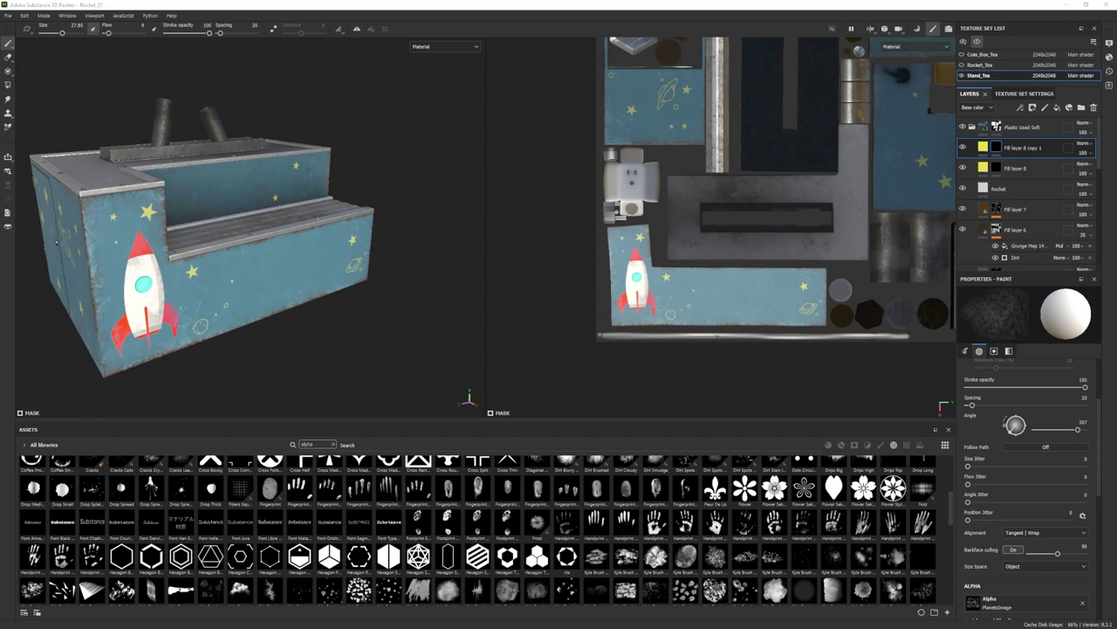
left_click(681, 231)
left_click(693, 233)
left_click(664, 422)
left_click(670, 440)
left_click(624, 438)
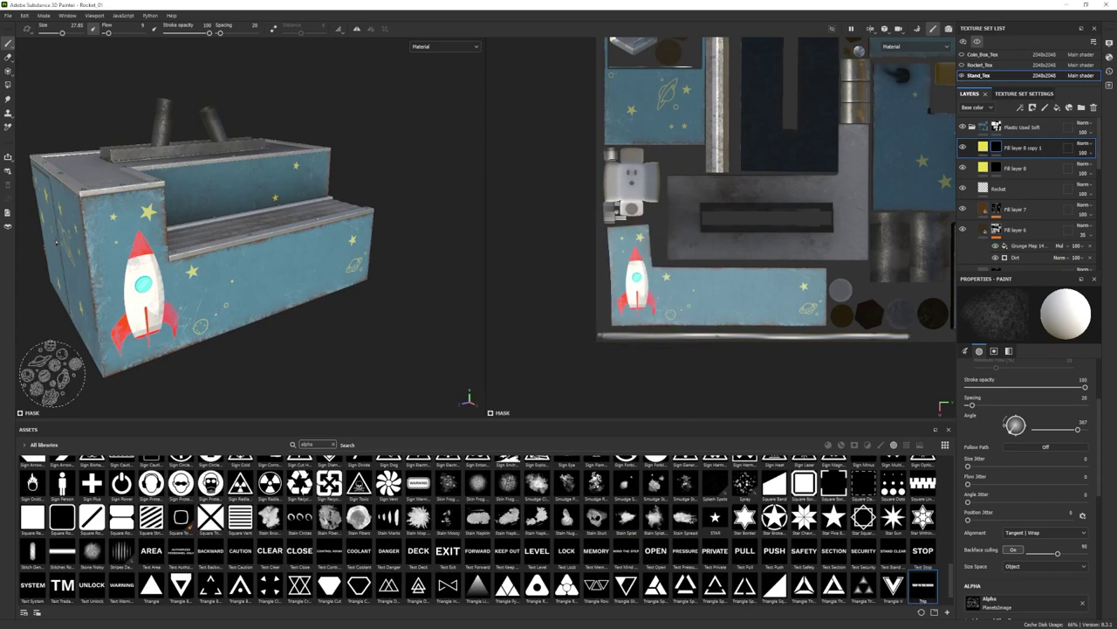
Try to build up the TRIP TO THE MOON lettering on the low front panel with repeated low-flow stamps, and undo them.
left_click_drag(50, 374, 476, 297, "alt+shift")
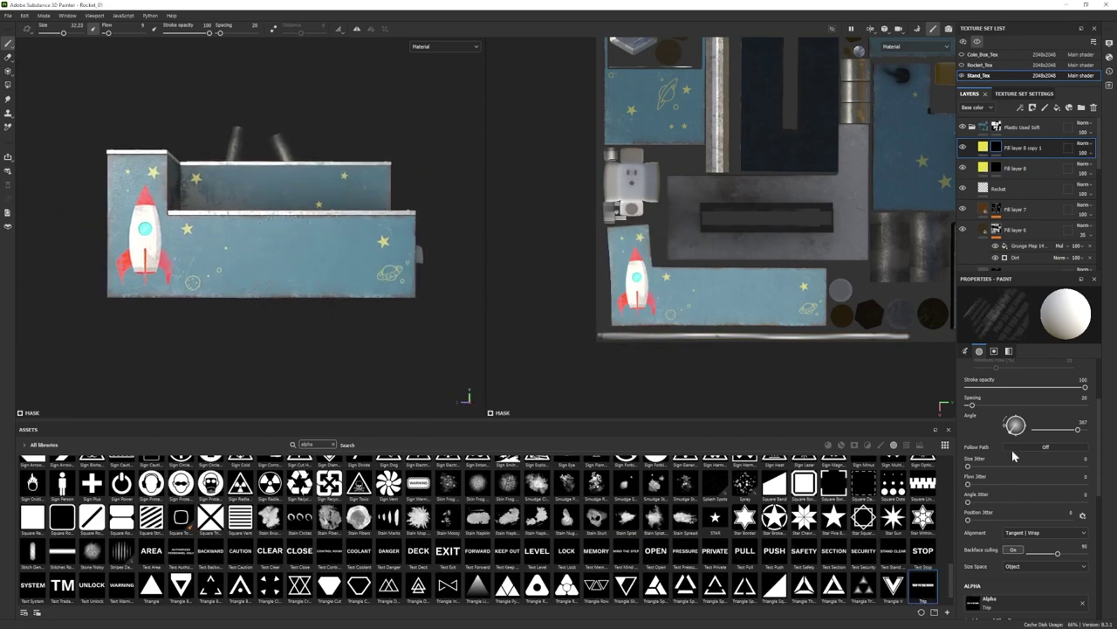
left_click(281, 251)
left_click(281, 251)
left_click(281, 250)
left_click(281, 251)
left_click_drag(342, 368, 374, 382, "alt")
left_click_drag(242, 318, 267, 334, "alt")
left_click(673, 437)
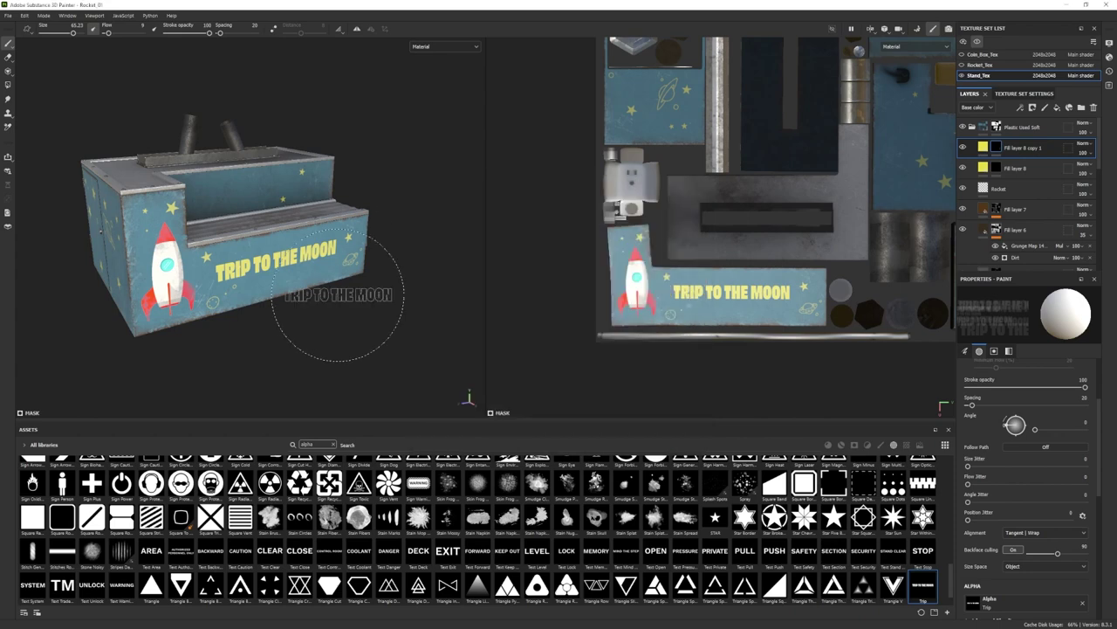
key("ctrl+z")
key("ctrl+z")
key("ctrl+z")
key("ctrl+z")
Try one enlarged TRIP TO THE MOON stamp on the low front panel at a much higher flow, and undo it.
left_click_drag(108, 33, 163, 34)
mouse_move(349, 341)
left_mouse_down("alt+shift")
mouse_move(280, 260)
mouse_move(349, 347)
left_mouse_up("alt+shift")
key("bracketright")
left_click(279, 260)
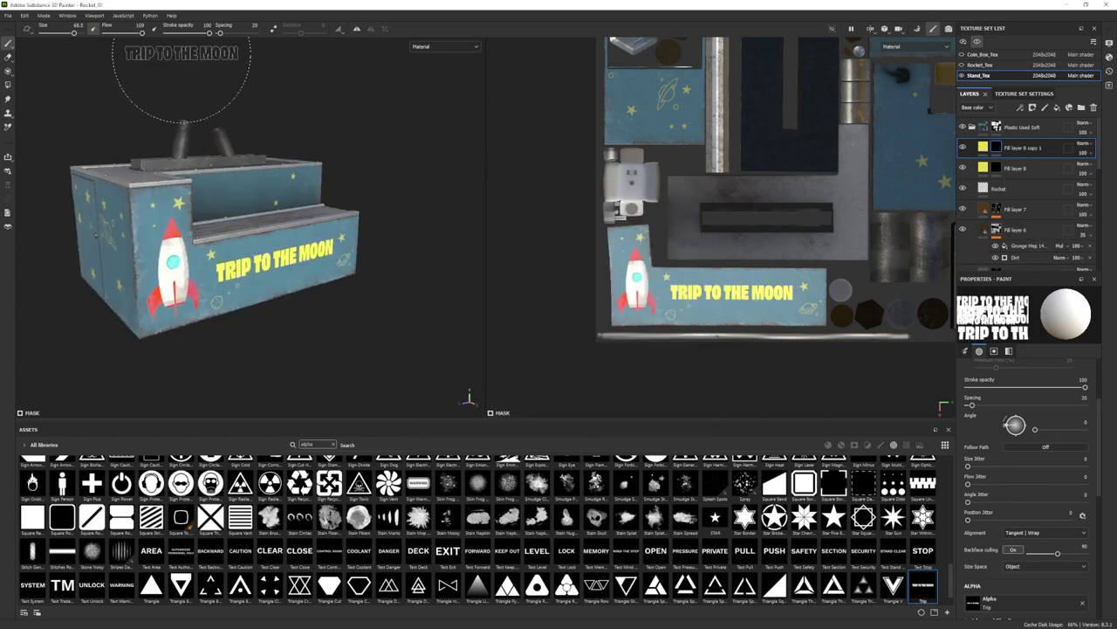
key("ctrl+z")
Set the brush flow to 60 and stamp the TRIP TO THE MOON lettering across the low front panel.
left_click(141, 26)
type("60")
key("Return")
left_click_drag(302, 297, 225, 309, "alt+shift")
left_click(287, 263)
left_click_drag(286, 263, 360, 347, "alt")
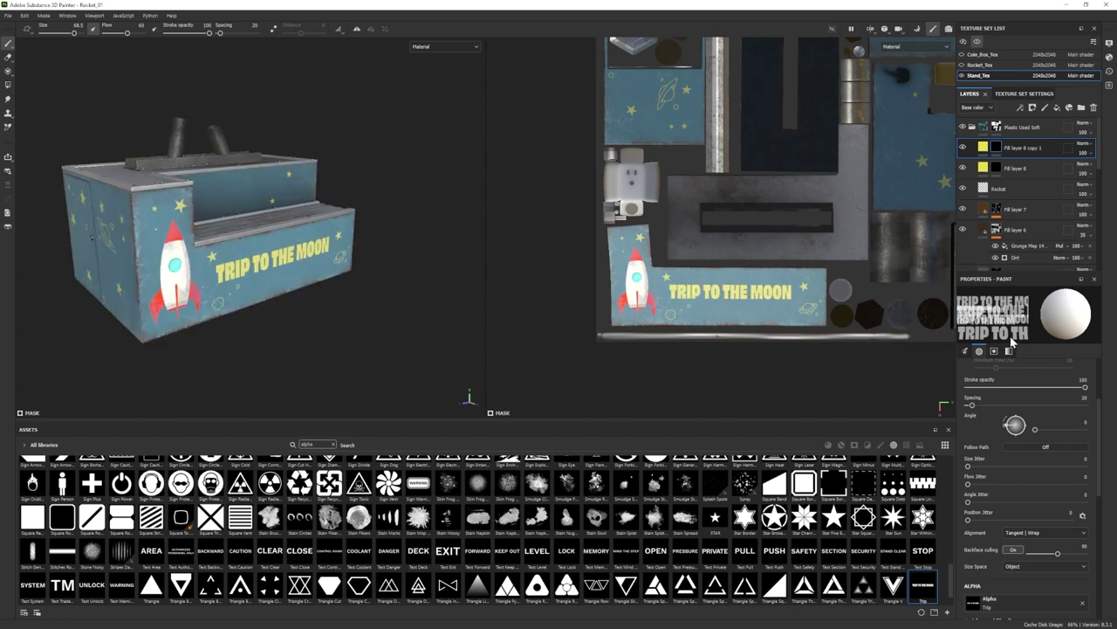
Import Time.png as an alpha into the current session and choose it as the brush alpha.
left_click_drag(1116, 542, 659, 540)
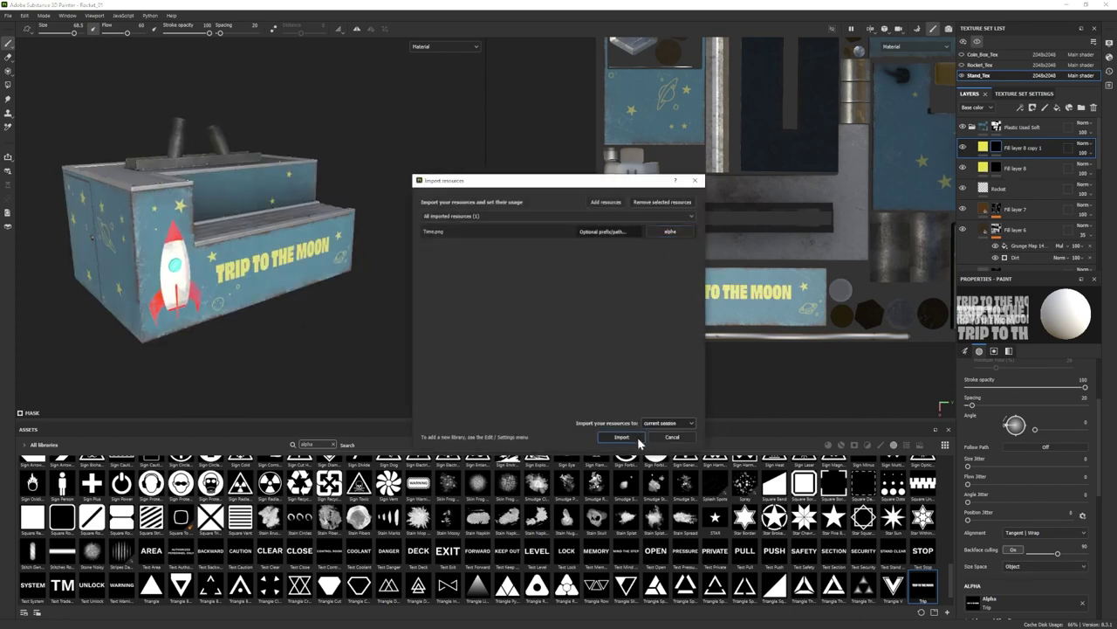
left_click(638, 439)
left_click(150, 588)
Stamp the TIME TRAVELLER lettering, slightly reduced in size, on the step's recessed back panel.
left_click_drag(210, 232, 285, 196, "alt+shift")
right_click_drag(277, 202, 266, 203, "ctrl")
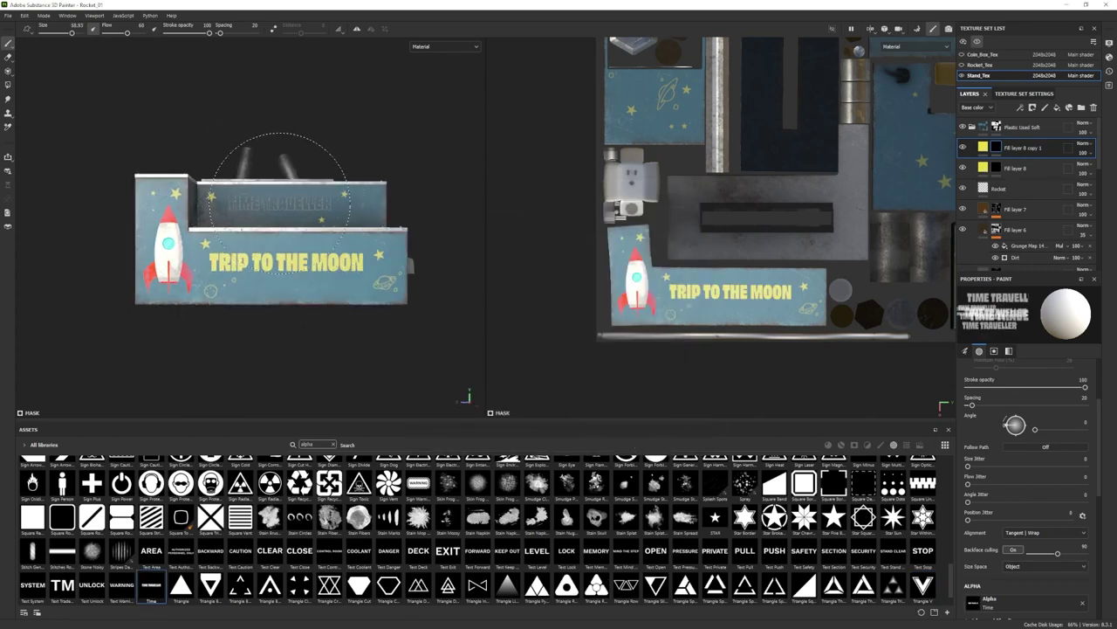
left_click_drag(279, 201, 253, 292, "alt")
left_click_drag(358, 297, 283, 273, "alt")
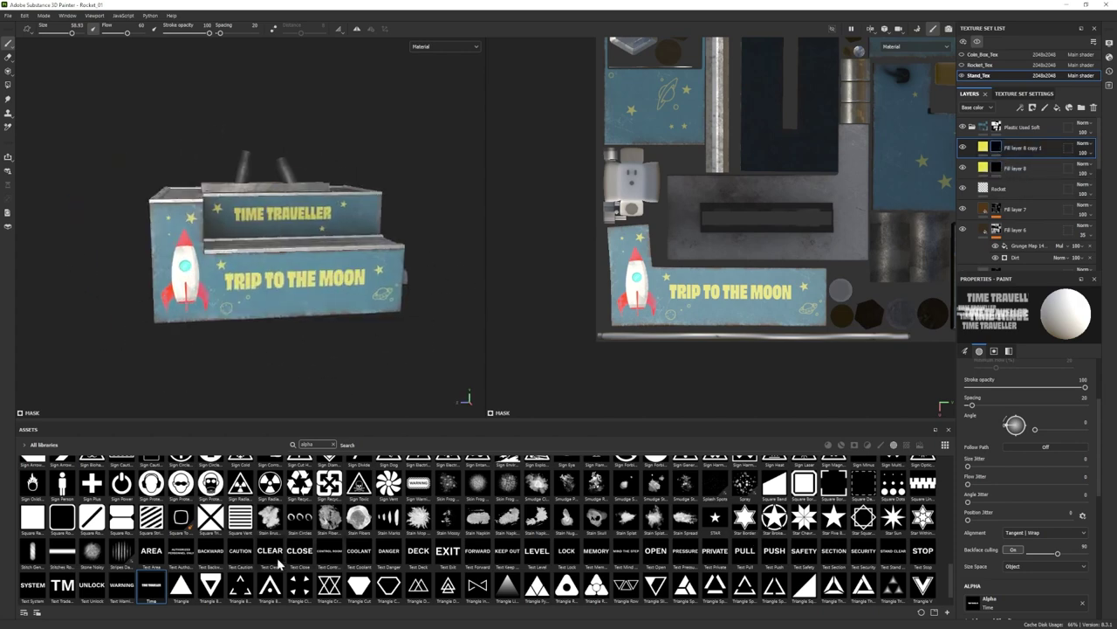
Search the alphas for "pla" and choose the PlanetsImage alpha for the brush.
scroll(523, 572, "down", 3)
scroll(602, 557, "up", 10)
scroll(524, 524, "down", 6)
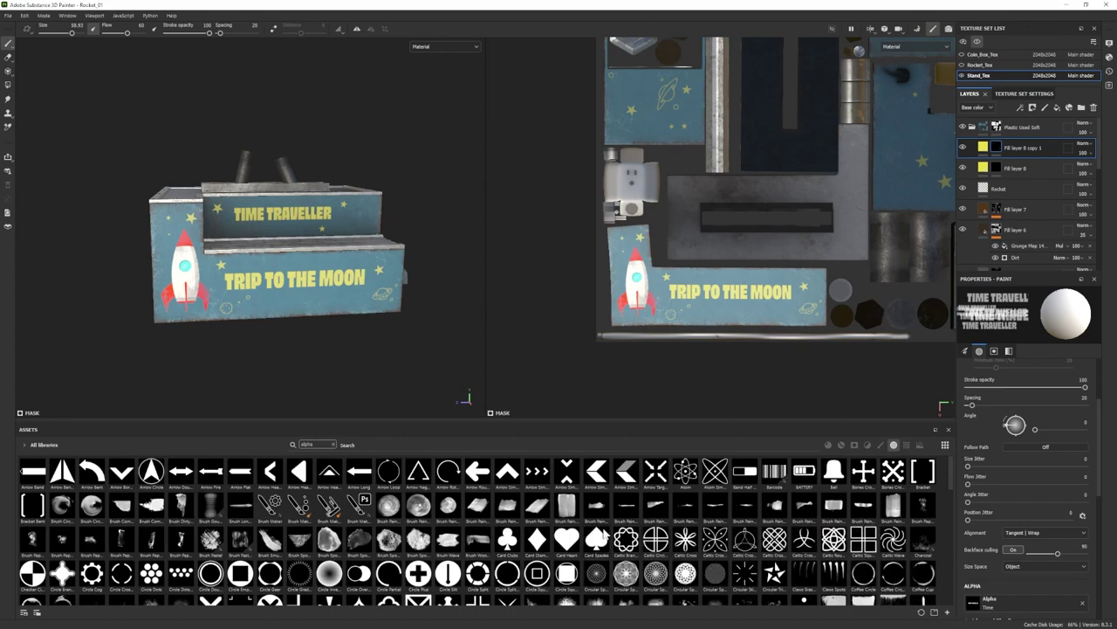
scroll(602, 535, "up", 5)
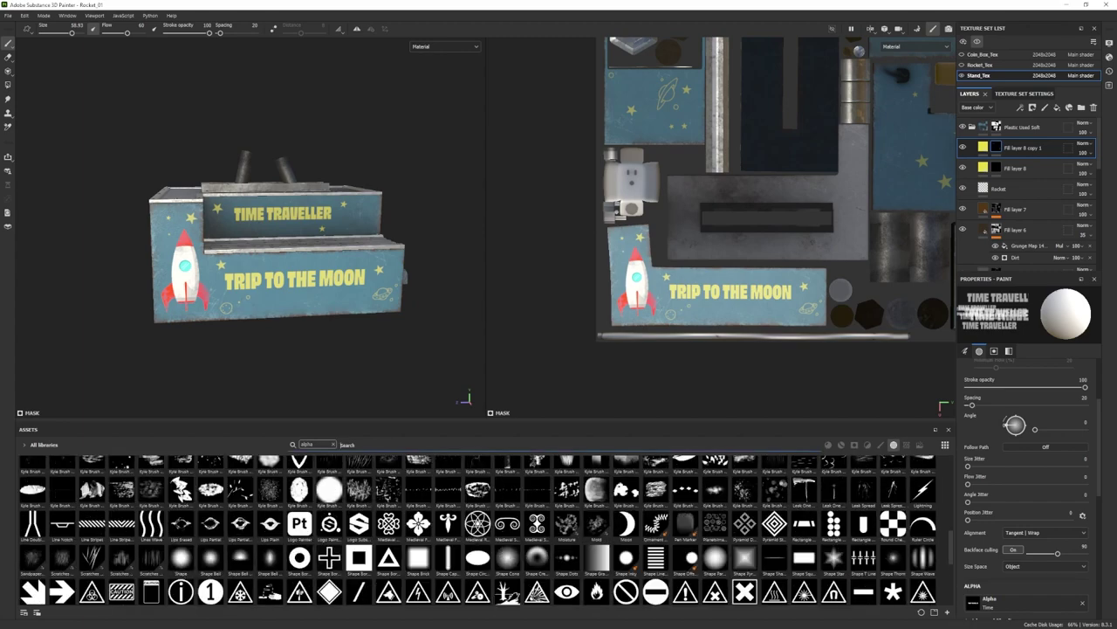
type("pla")
left_click(211, 472)
Stamp smaller planet drawings after the TIME TRAVELLER lettering and erase all but the ringed planet and small circles.
left_click_drag(275, 305, 248, 303, "alt")
scroll(262, 292, "up", 4)
right_click_drag(379, 230, 350, 233, "ctrl")
left_click(359, 234)
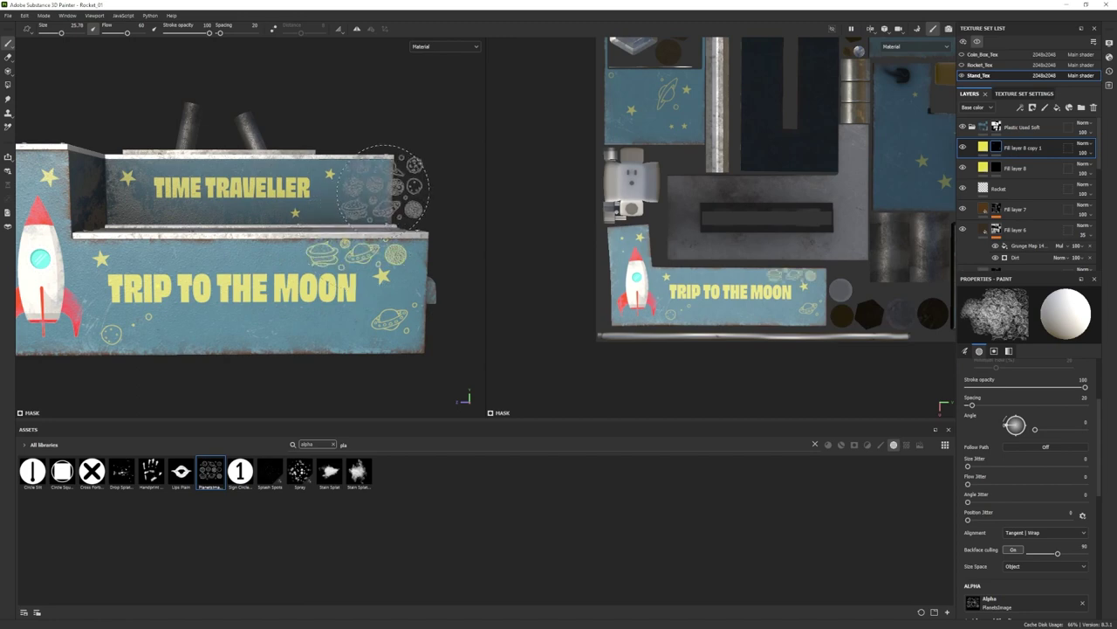
key("ctrl+z")
left_click(357, 213)
scroll(356, 205, "up", 4)
left_click_drag(356, 205, 367, 210, "alt")
key("2")
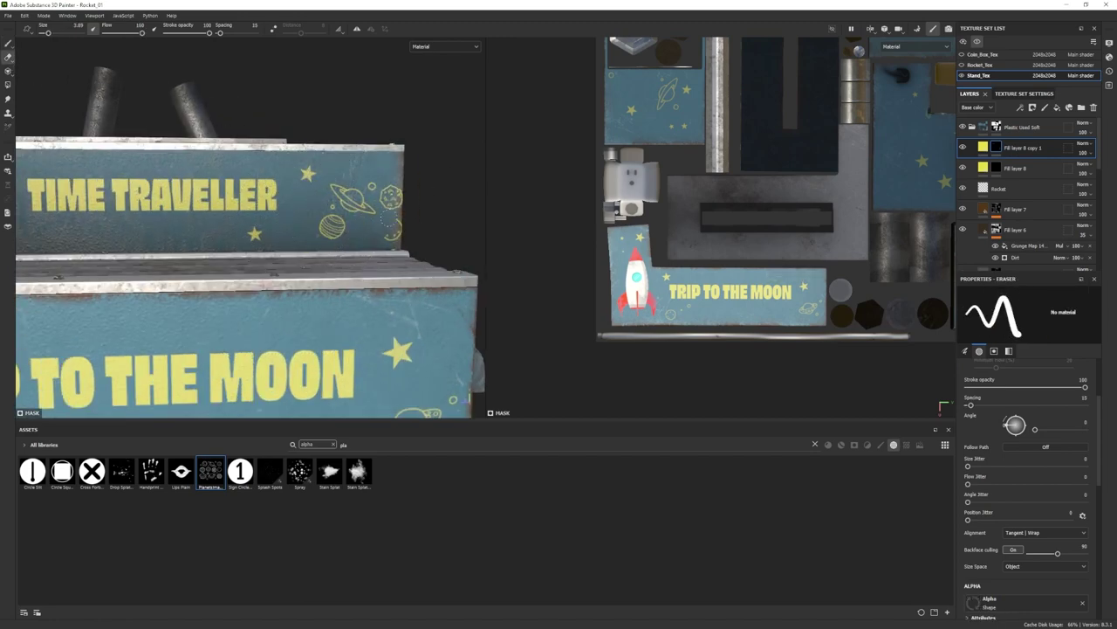
scroll(399, 210, "down", 4)
left_click_drag(399, 219, 361, 234, "alt")
scroll(361, 236, "down", 5)
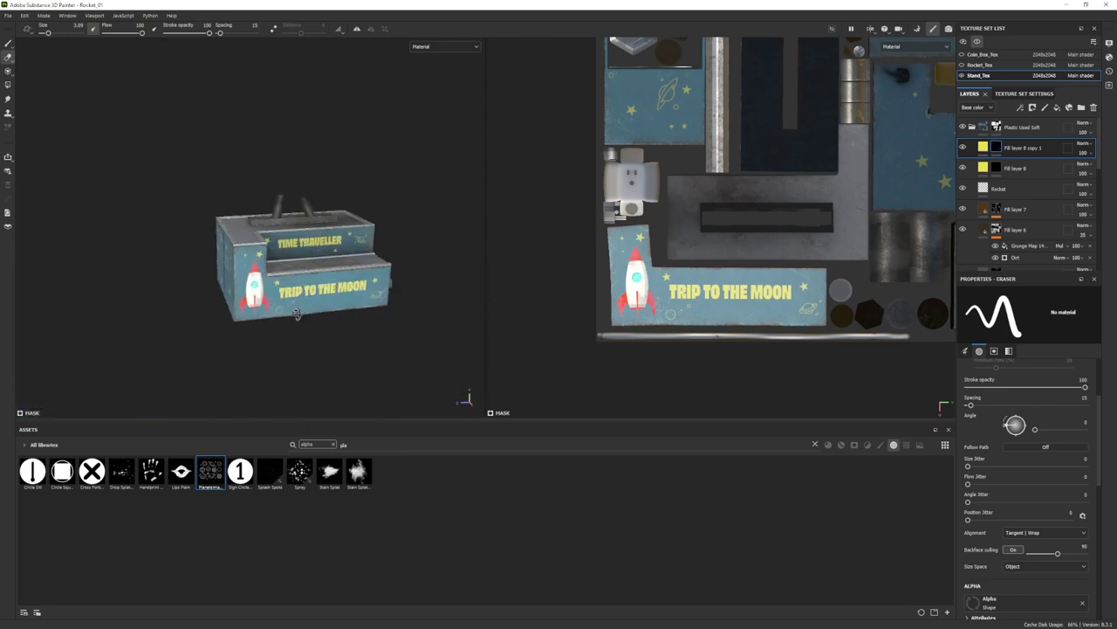
Inspect the decorated stand from the door end and the front.
left_click_drag(297, 325, 336, 323, "alt")
scroll(254, 321, "up", 3)
middle_click_drag(249, 313, 327, 305, "alt")
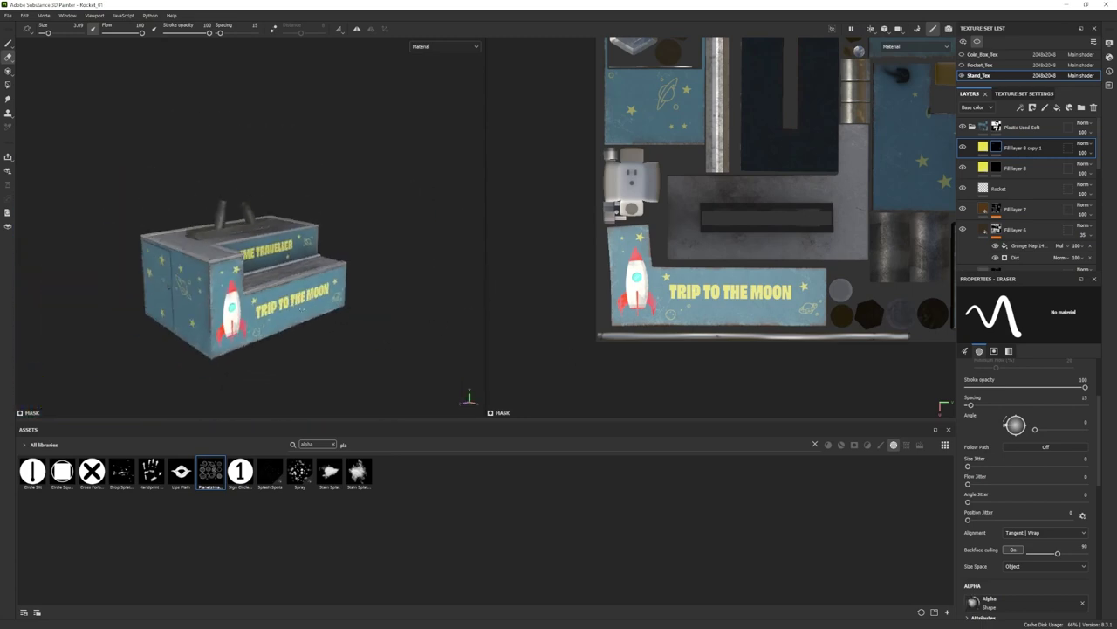
left_click_drag(327, 305, 273, 305, "alt")
middle_click_drag(273, 304, 290, 317, "alt")
scroll(253, 301, "up", 2)
left_click_drag(291, 318, 278, 288, "alt")
scroll(278, 288, "up", 1)
Move the Rocket, Fill layer 8 and Fill layer 8 copy 1 layers between Fill layer 5 and Soft Dirt.
left_click(1017, 193, "shift")
mouse_move(1018, 194)
left_mouse_down()
mouse_move(1018, 236)
mouse_move(1022, 215)
left_mouse_up()
left_click_drag(1027, 166, 1027, 145)
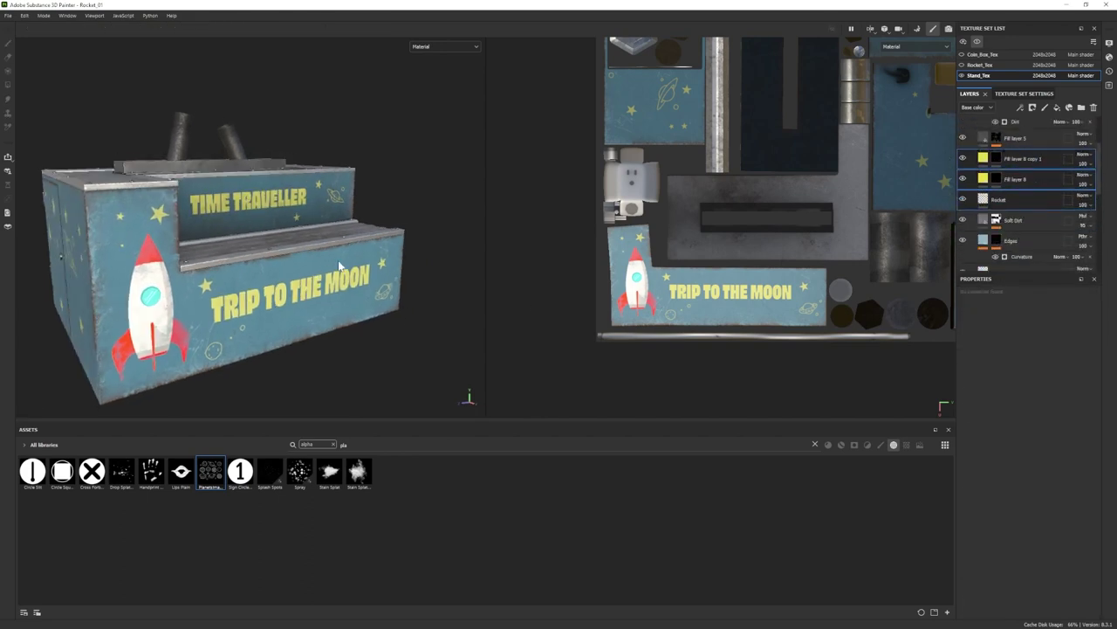
scroll(342, 270, "down", 3)
left_click_drag(342, 270, 520, 292, "alt")
Add a fill layer above Fill layer 7 and mask it with the Dirt Leak smart mask.
left_click(1024, 140)
scroll(1030, 147, "up", 3)
left_click(1032, 149)
left_click(1057, 107)
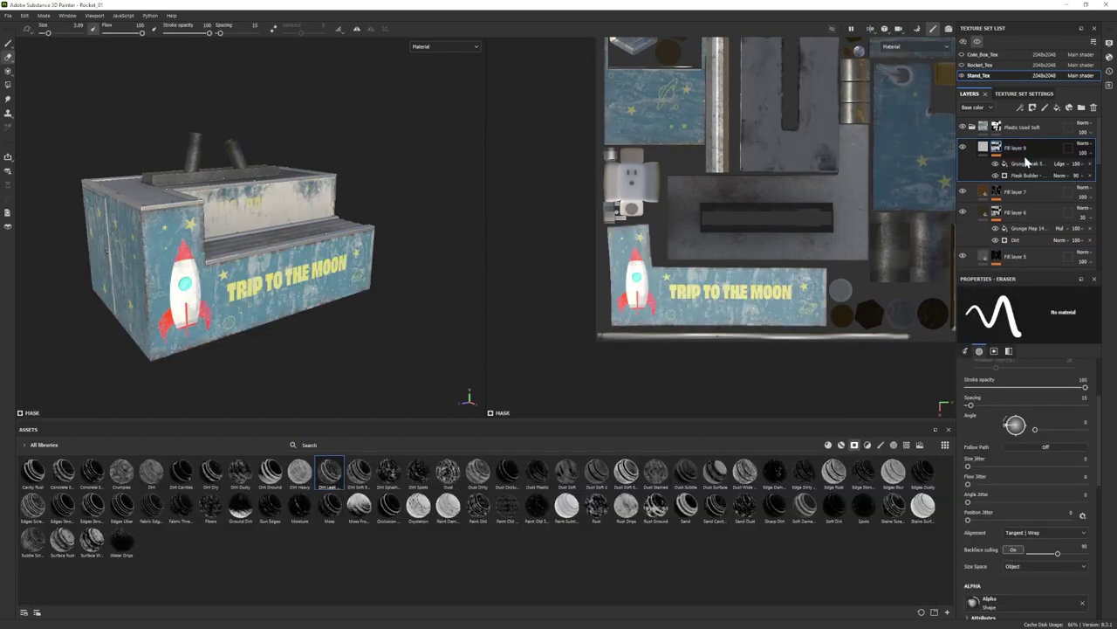
Set the Grunge Leak Small balance to 0.41 and change Fill layer 9's base color to dark brown.
left_click(1028, 164)
left_click_drag(1031, 536, 1019, 536)
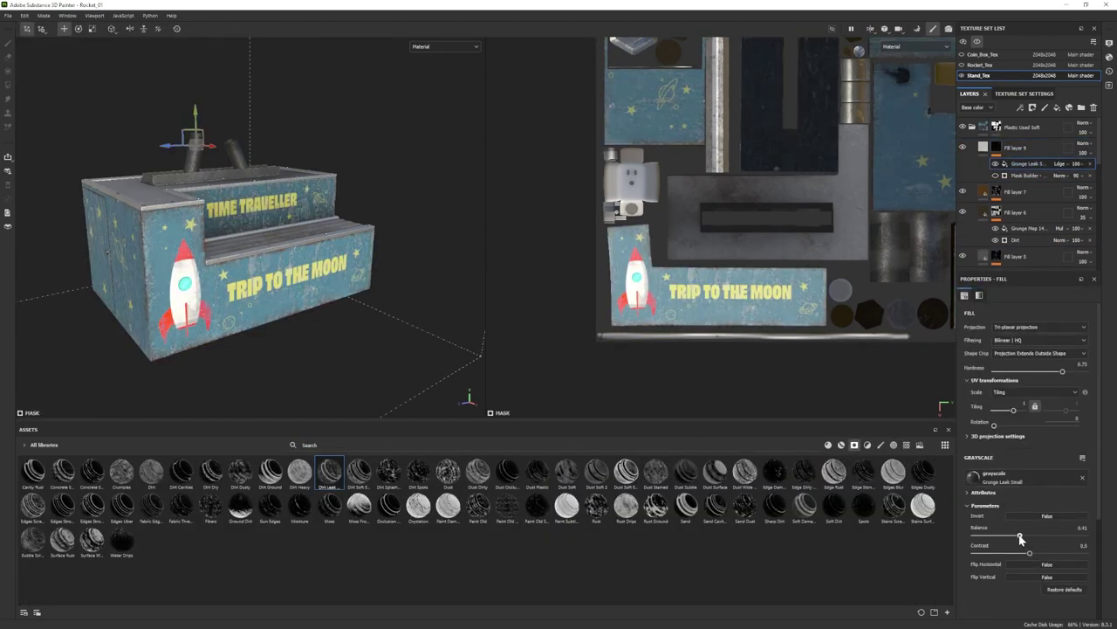
left_click(983, 147)
left_click(1023, 524)
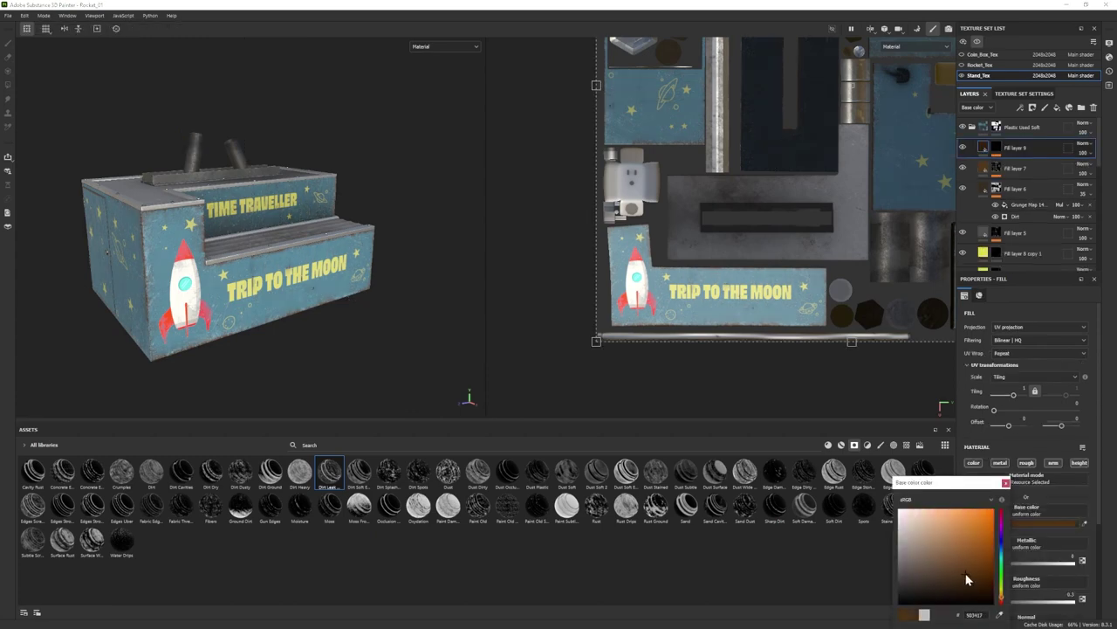
Add a fill layer above Sharpen in the top bracket's Silver Armor folder and mask it with the scratched stains smart mask.
left_click_drag(410, 353, 337, 340, "alt")
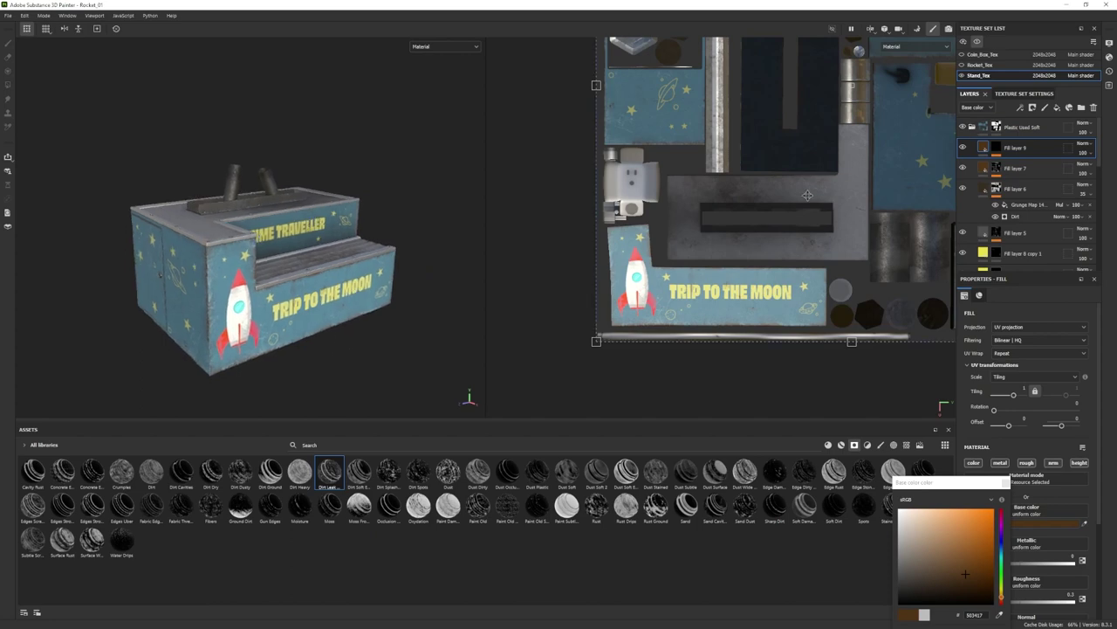
scroll(297, 305, "up", 4)
scroll(314, 315, "down", 2)
left_click(973, 128)
left_click(971, 231)
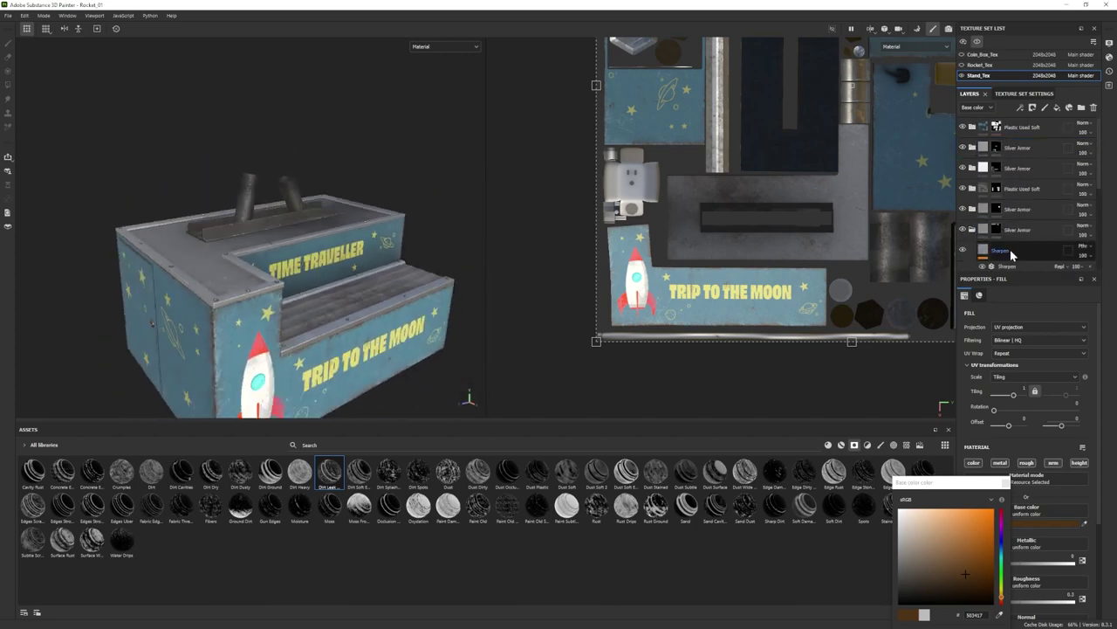
left_click(1011, 251)
left_click(1057, 108)
left_click_drag(298, 510, 1015, 249)
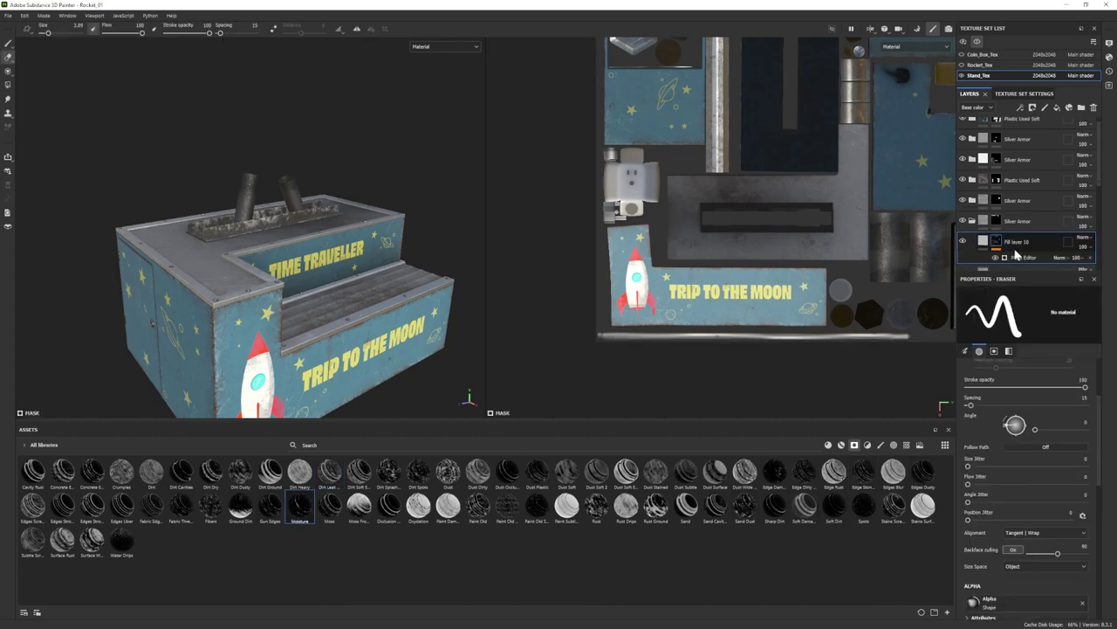
key("ctrl+z")
left_click_drag(897, 497, 1022, 245)
Adjust the curvature in Fill layer 10's mask, set its metallic to 1 and change its height.
left_click(1023, 258)
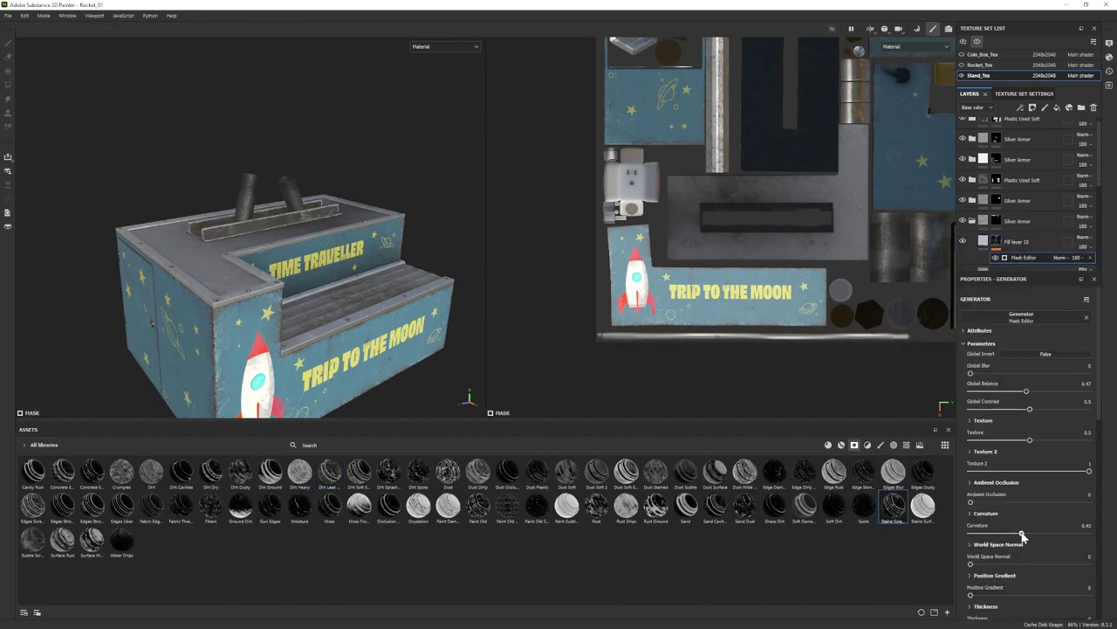
left_click(984, 245)
left_click(1070, 563)
left_click_drag(297, 296, 262, 301, "alt")
scroll(262, 301, "up", 3)
scroll(1038, 602, "down", 2)
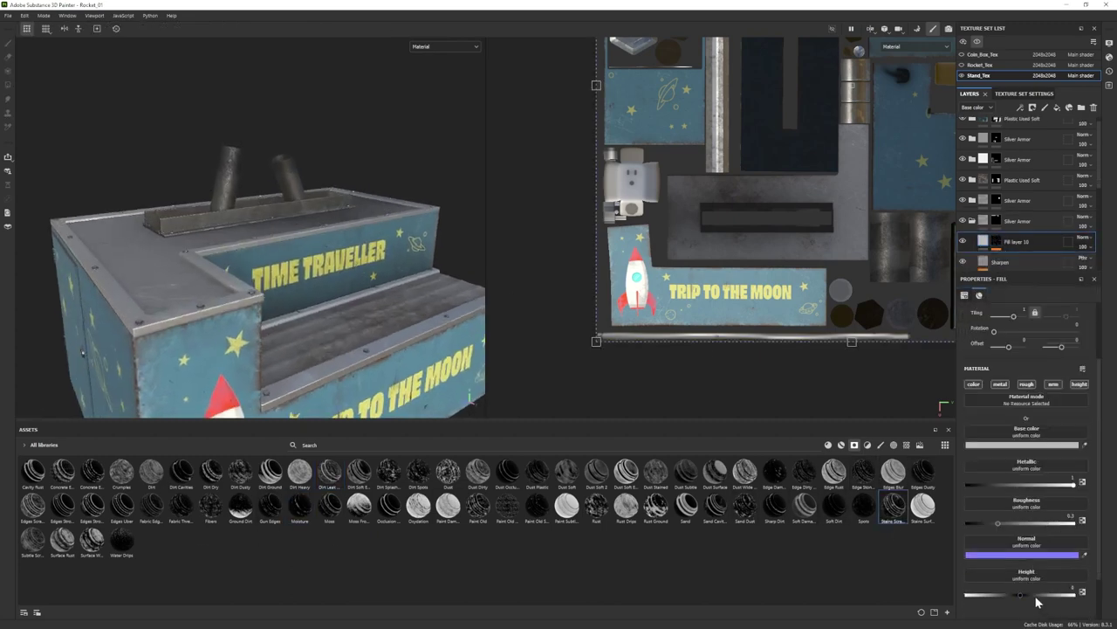
scroll(316, 283, "down", 3)
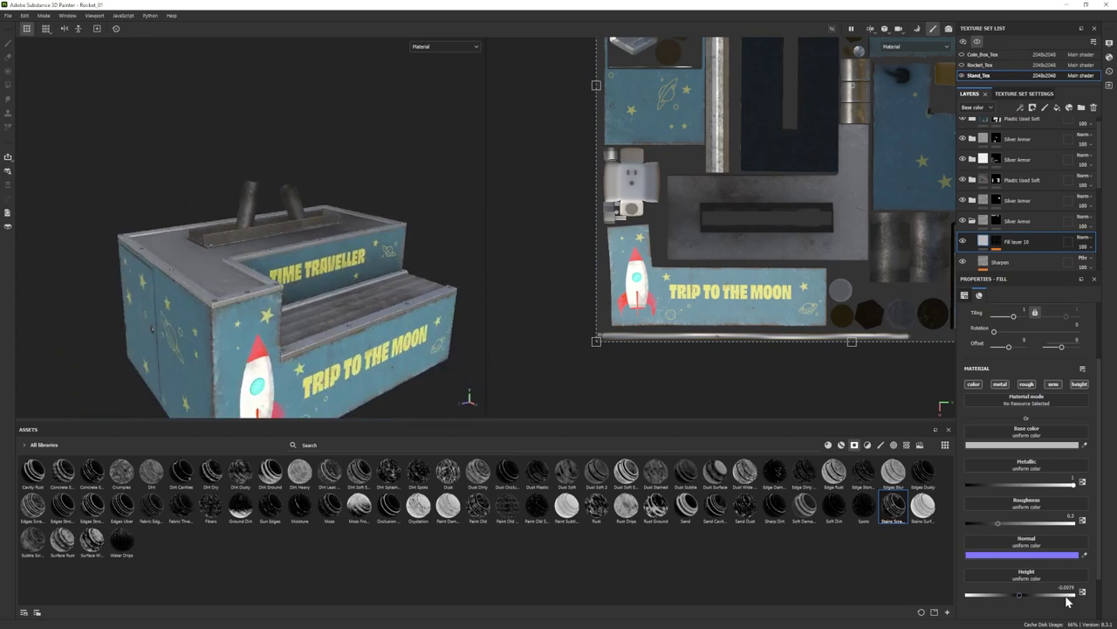
type("1")
key("Return")
Add a fill layer above Fill layer 10 and mask it with the Edges Dusty smart mask.
left_click_drag(379, 374, 440, 378, "alt")
scroll(440, 378, "up", 2)
left_click_drag(244, 272, 222, 267, "alt")
left_click(1056, 108)
left_click_drag(934, 465, 978, 243)
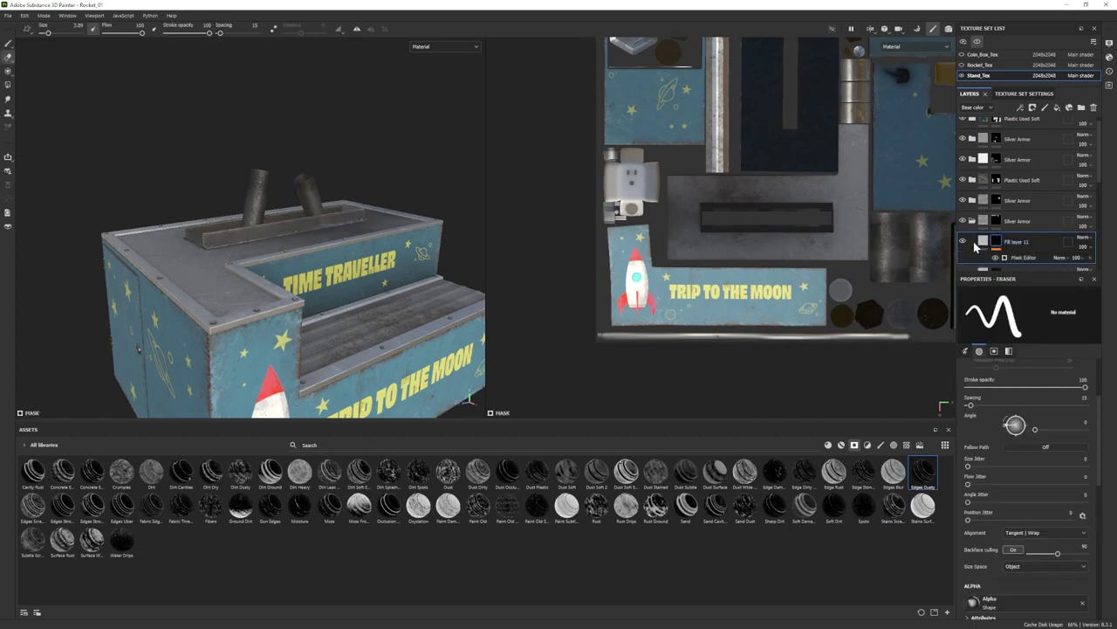
Set Fill layer 11's base color to a rusty orange-brown and compare the bracket with the layer hidden and shown.
left_click(982, 242)
left_click(1017, 446)
left_click(1001, 597)
left_click(984, 574)
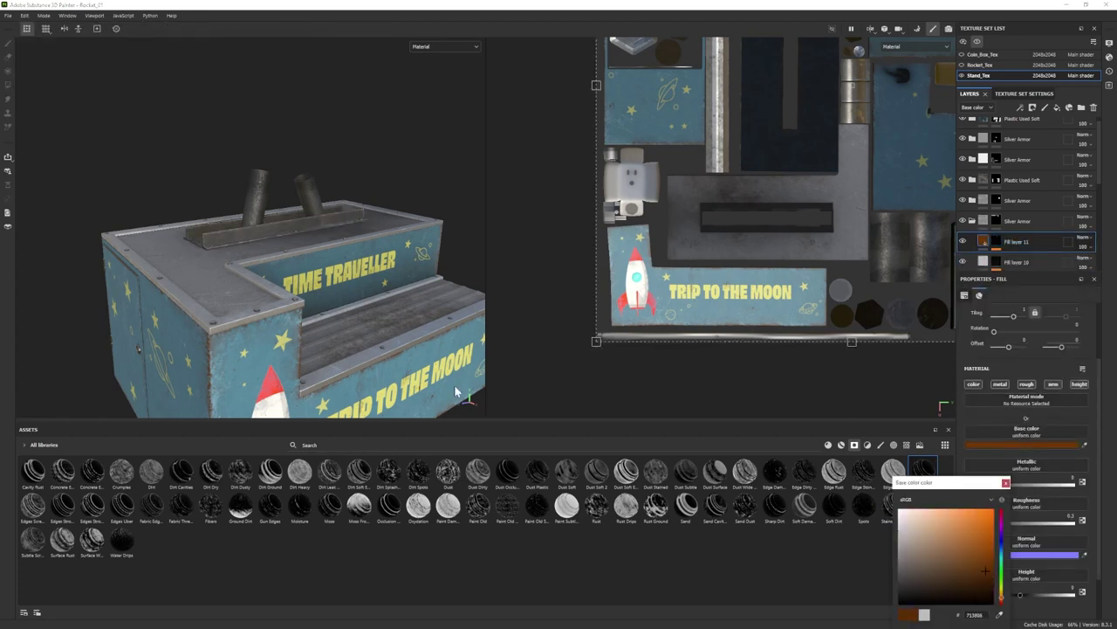
mouse_move(455, 391)
left_mouse_down("alt")
mouse_move(388, 389)
mouse_move(469, 394)
left_mouse_up("alt")
left_click(987, 557)
left_click(963, 241)
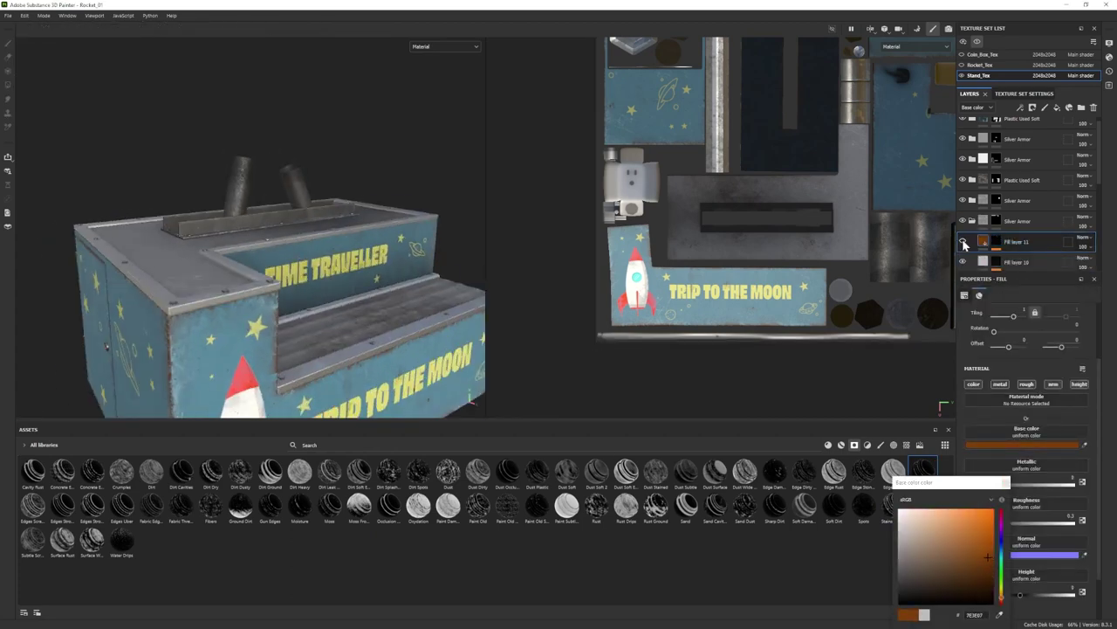
left_click(963, 242)
Set Fill layer 11's metallic to about 0.44 and roughness to about 0.34, comparing with the layer hidden and shown.
left_click(1007, 482)
left_click(1038, 485)
left_click_drag(1041, 523, 1001, 523)
mouse_move(253, 284)
left_mouse_down("alt")
mouse_move(167, 265)
mouse_move(253, 280)
left_mouse_up("alt")
left_click(963, 241)
left_click(963, 241)
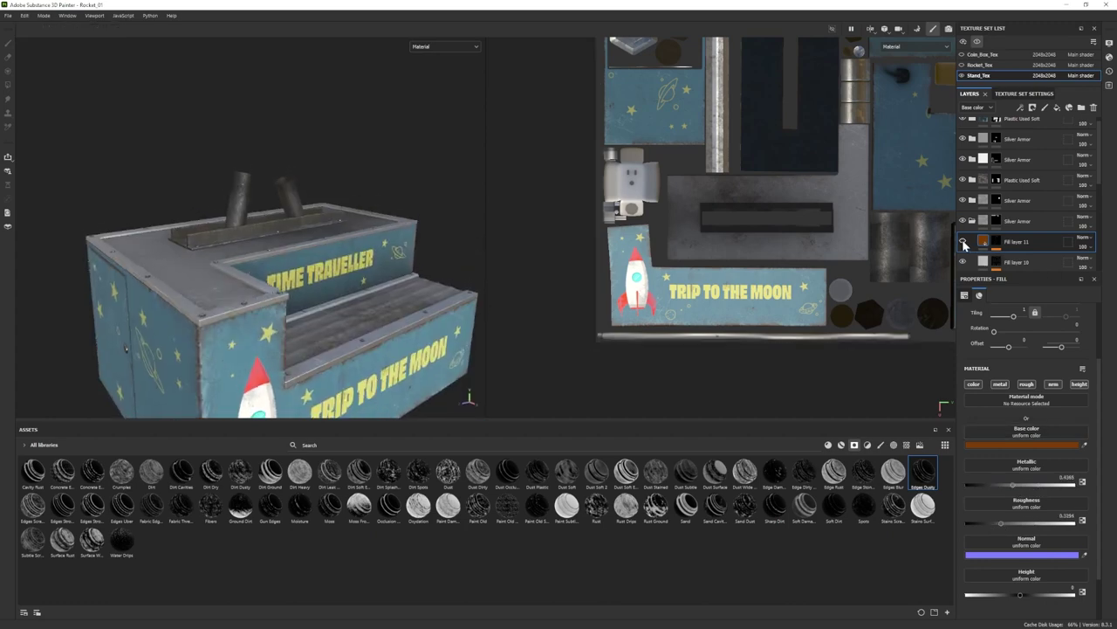
left_click(963, 242)
Add another fill layer above Fill layer 11 in the bracket's Silver Armor folder.
scroll(262, 262, "up", 5)
left_click(1057, 107)
left_click_drag(626, 506, 1014, 245)
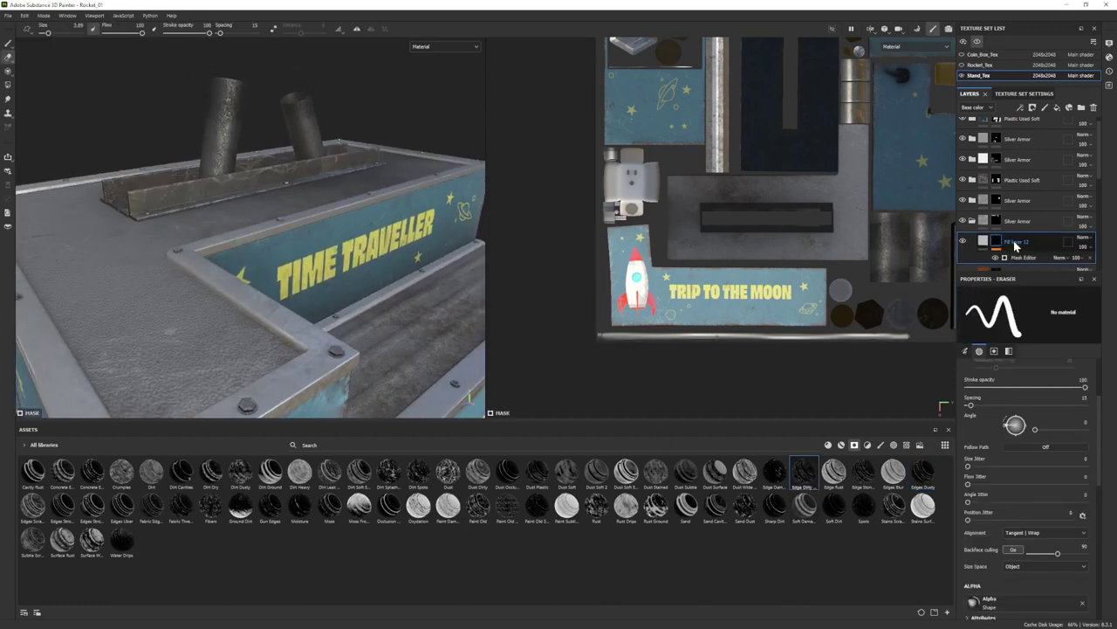
key("ctrl+z")
left_click_drag(383, 479, 1015, 248)
key("ctrl+z")
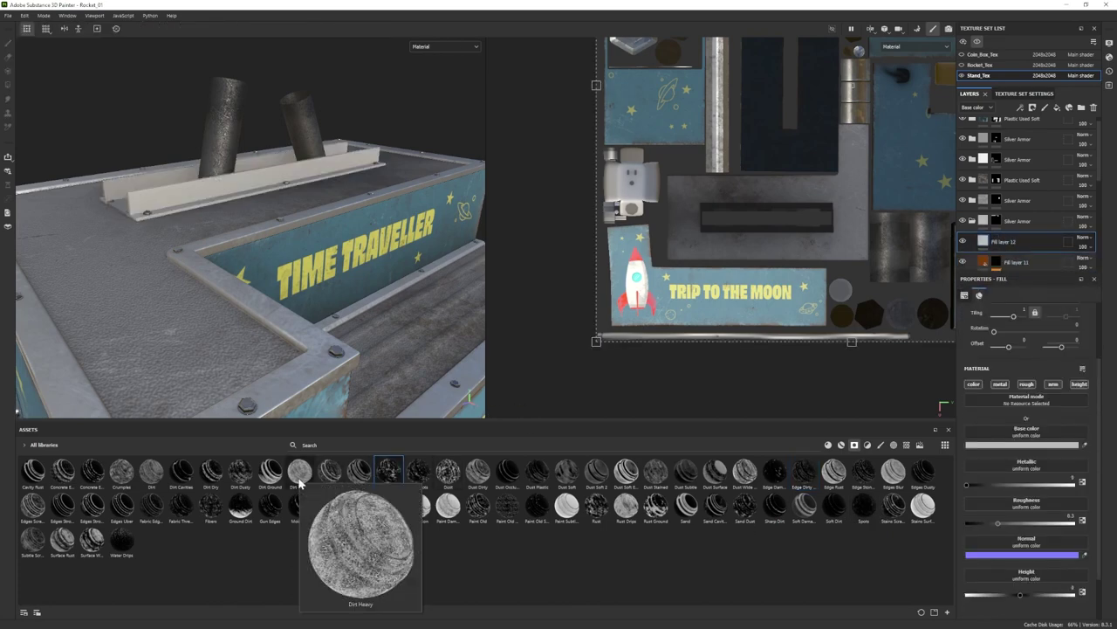
left_click_drag(212, 477, 1016, 242)
key("ctrl+z")
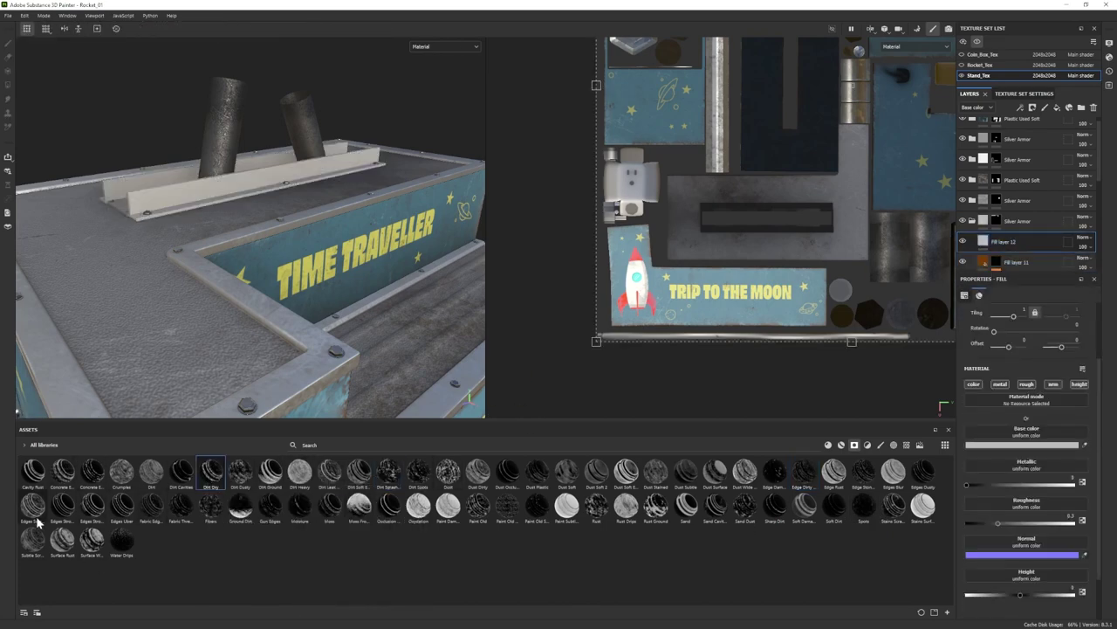
Mask Fill layer 12 with the scratched edges smart mask, adjust its curvature weight, and make the fill metallic and near-white.
left_click_drag(35, 512, 1010, 244)
left_click(1025, 270)
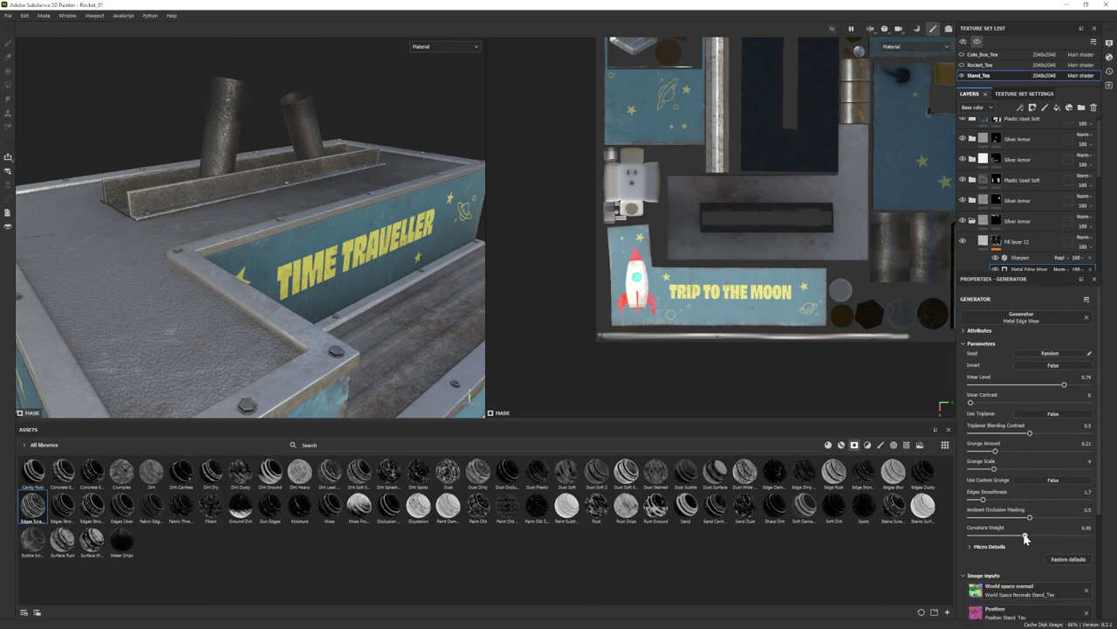
left_click(984, 242)
scroll(1032, 474, "down", 3)
left_click(1009, 446)
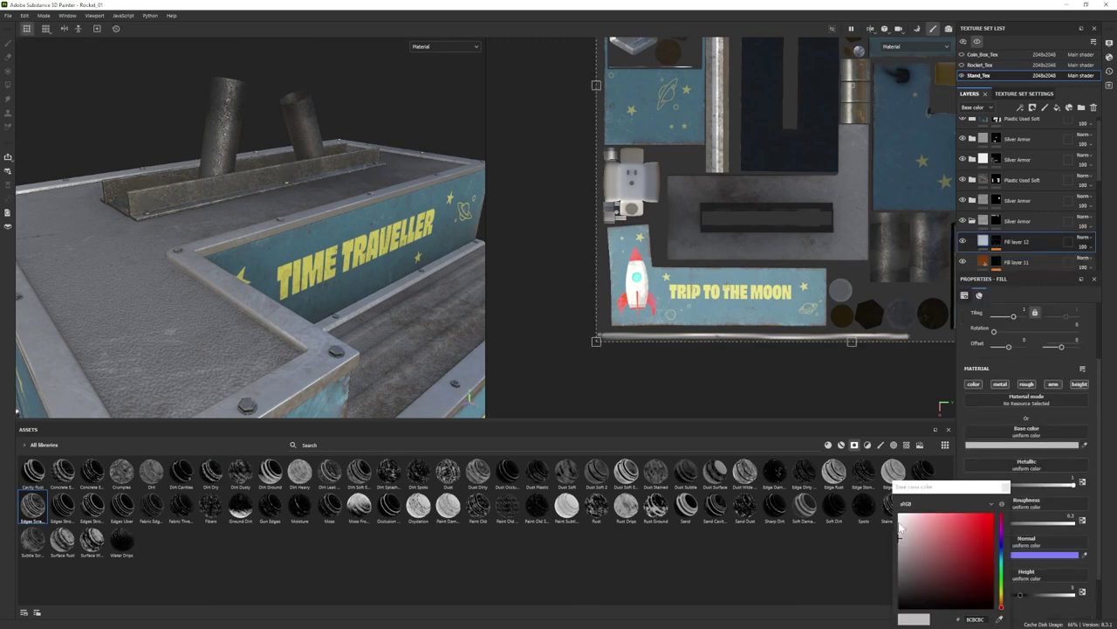
left_click(899, 523)
right_click_drag(245, 247, 274, 292, "alt")
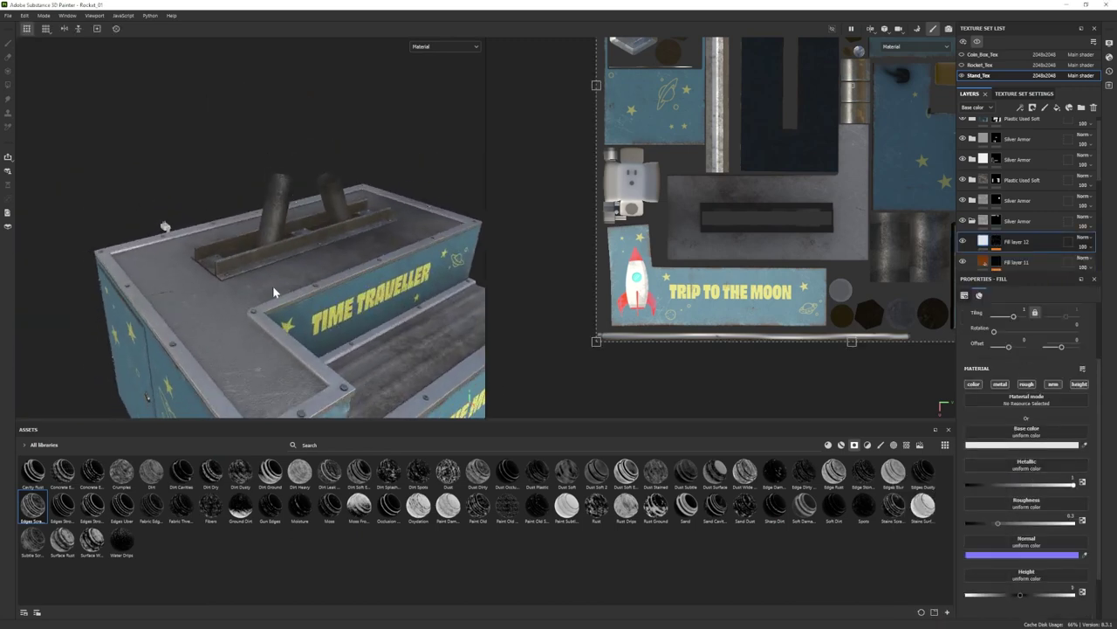
left_click_drag(274, 292, 281, 282, "alt")
Add a near-black fill layer above the top Plastic Used Soft folder and give it a black mask.
left_click(973, 221)
left_click(1041, 124)
left_click(1057, 107)
left_click(1013, 445)
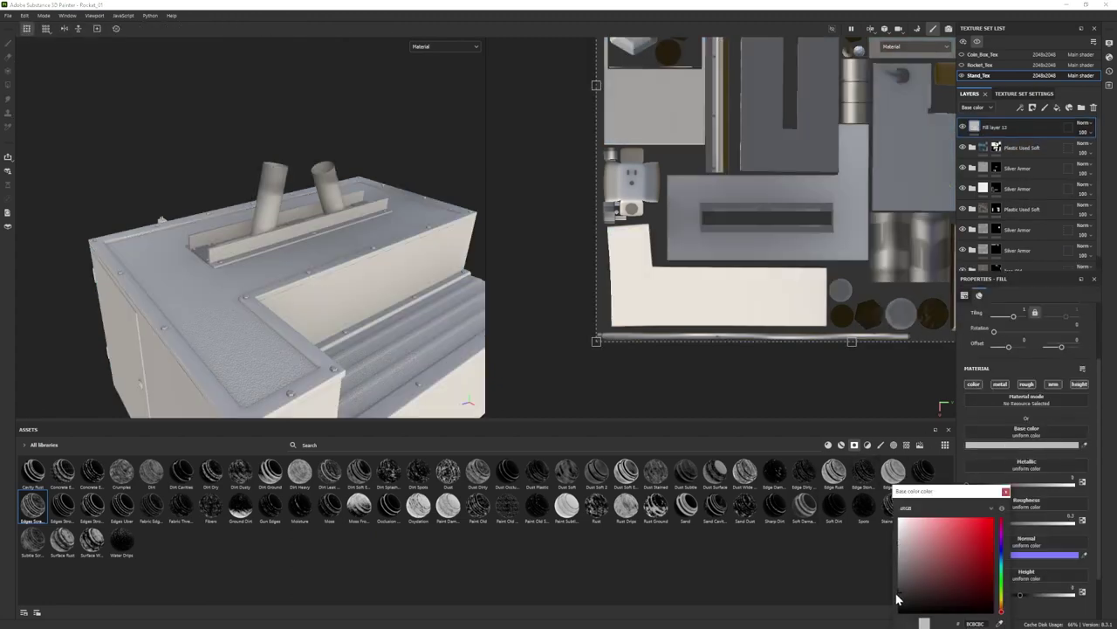
left_click(900, 599)
right_click(1006, 126)
left_click(1030, 144)
Set up the Dirt 1 brush for painting in Fill layer 13's mask near the bracket.
left_click(880, 445)
left_click(359, 505)
left_click_drag(171, 268, 201, 301, "alt")
right_click_drag(201, 302, 393, 338, "alt")
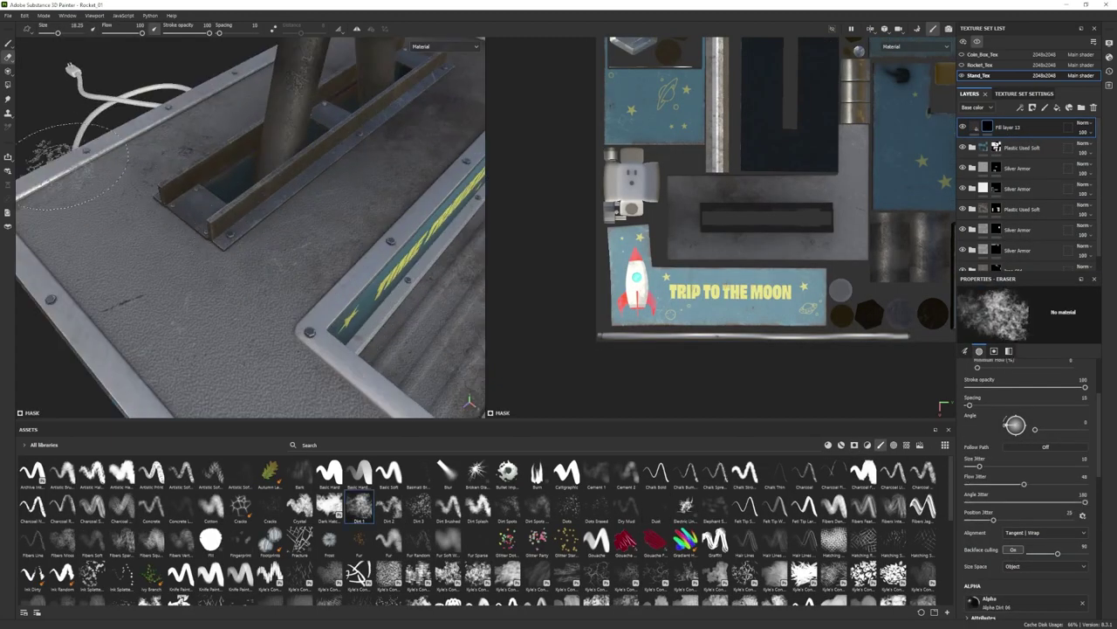
right_click_drag(48, 152, 26, 152, "ctrl")
left_click(9, 41)
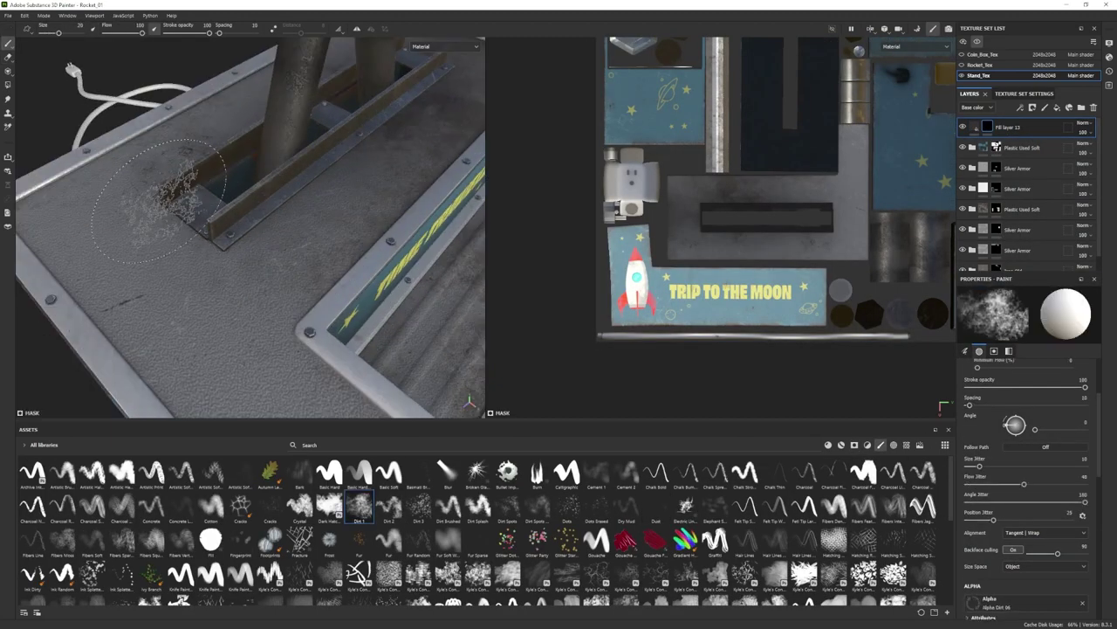
Paint dirt around the bracket's base in Fill layer 13's mask, using a brush size of about 1.6.
left_click_drag(217, 248, 223, 254, "alt")
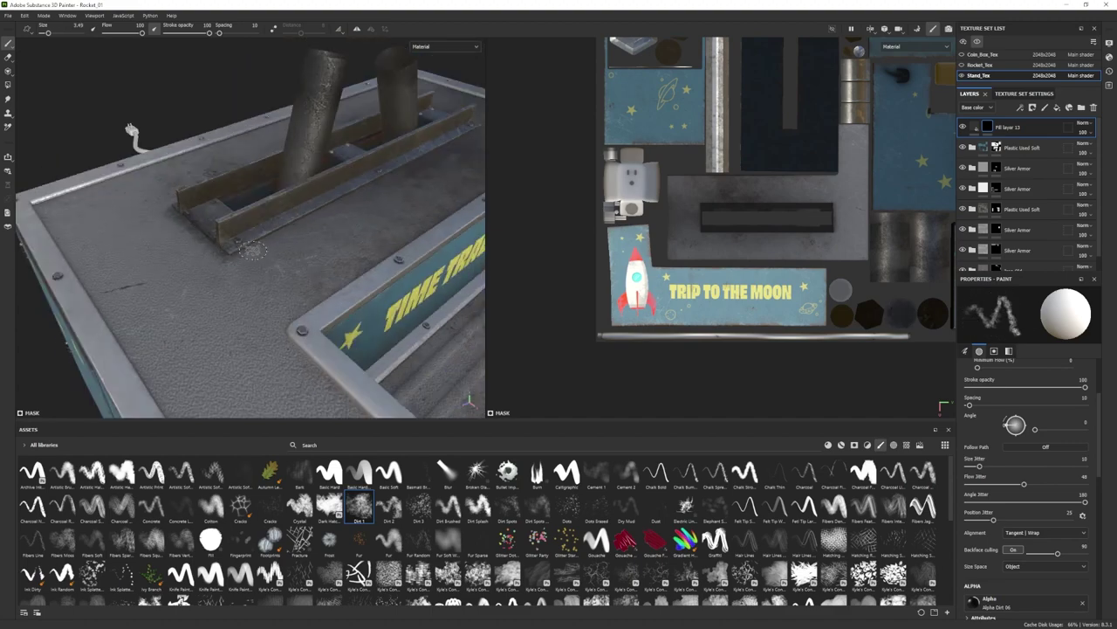
right_click_drag(253, 249, 236, 250, "ctrl")
left_click_drag(251, 246, 381, 181)
left_click_drag(288, 227, 411, 229, "alt")
middle_click_drag(209, 235, 384, 240, "alt")
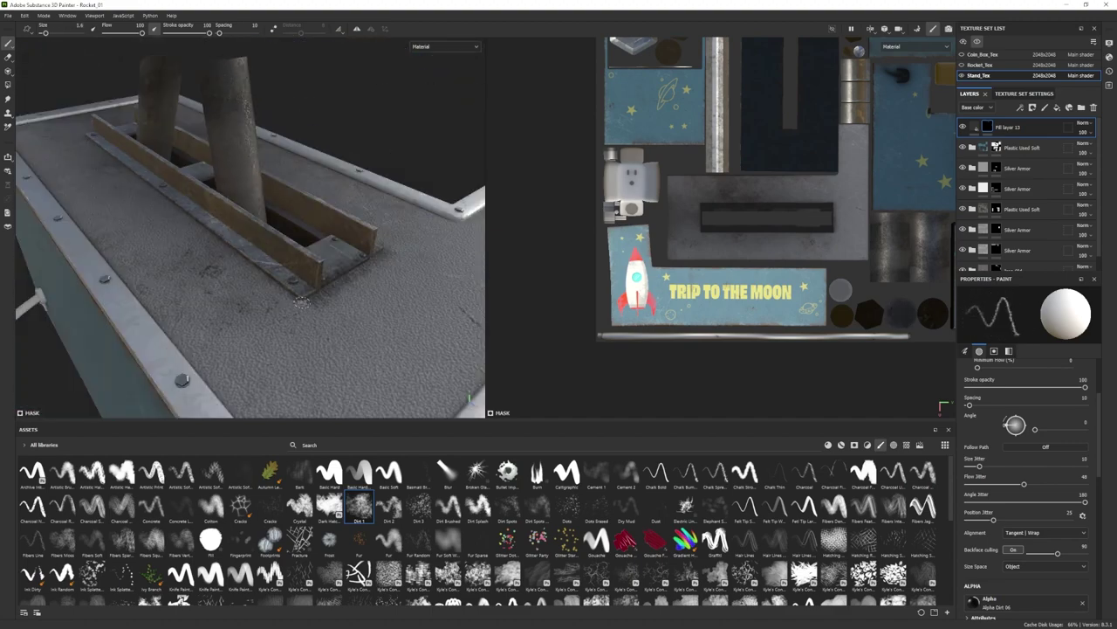
left_click(300, 277)
mouse_move(301, 302)
left_mouse_down("alt")
mouse_move(262, 306)
mouse_move(157, 258)
left_mouse_up("alt")
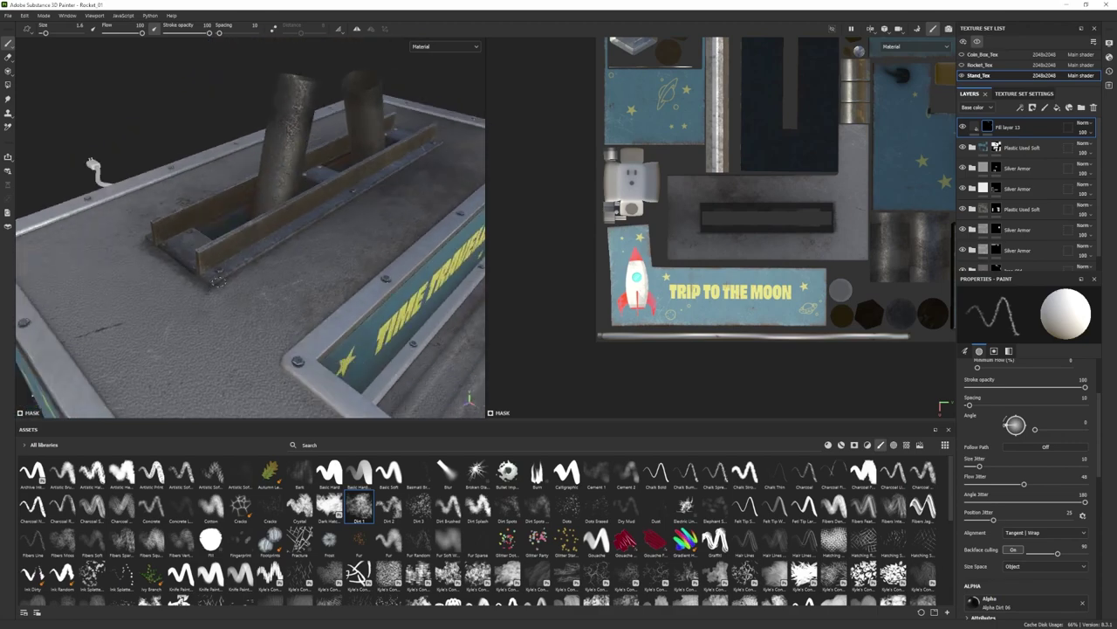
Change Fill layer 13's base color to a very dark brown.
left_click(975, 127)
left_click(997, 446)
left_click(1002, 610)
left_click(953, 594)
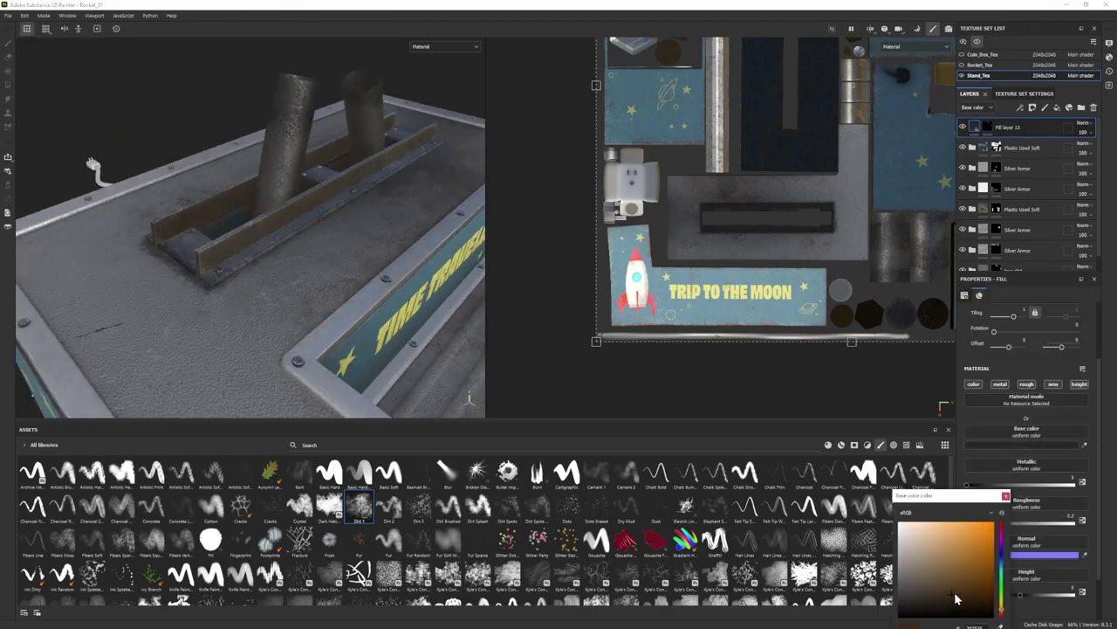
left_click_drag(262, 288, 323, 284, "alt")
Soften the painted dirt around the bracket by erasing in Fill layer 13's mask with the Dirt 2 brush at size 2.83.
left_click(987, 127)
left_click(9, 57)
scroll(248, 350, "up", 3)
right_click_drag(248, 290, 197, 289, "ctrl")
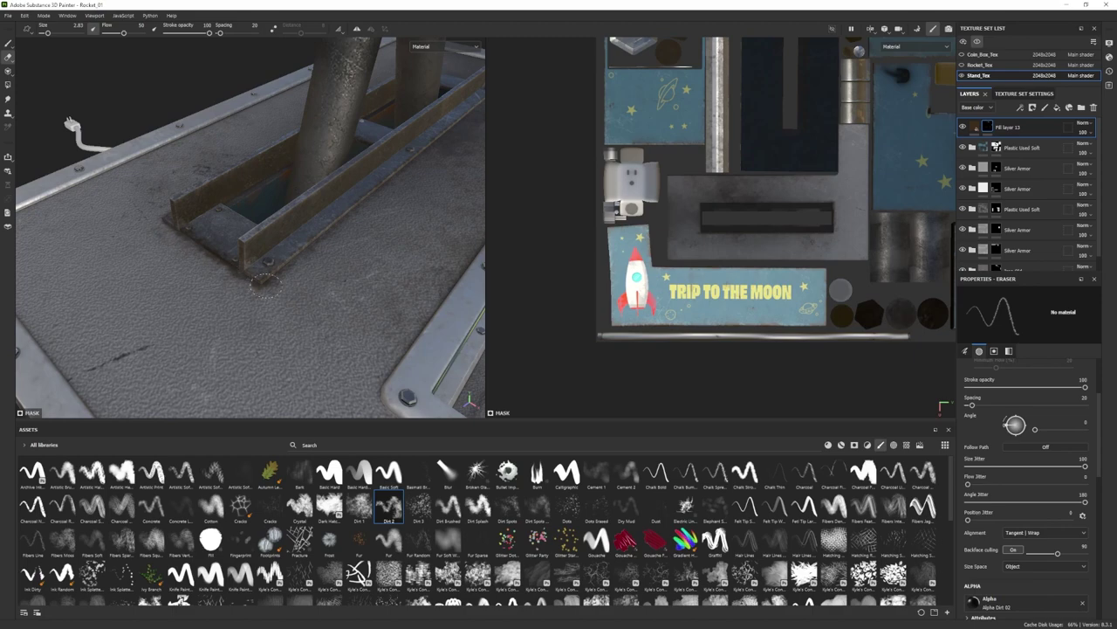
mouse_move(438, 146)
left_mouse_down("alt")
mouse_move(302, 218)
mouse_move(280, 272)
left_mouse_up("alt")
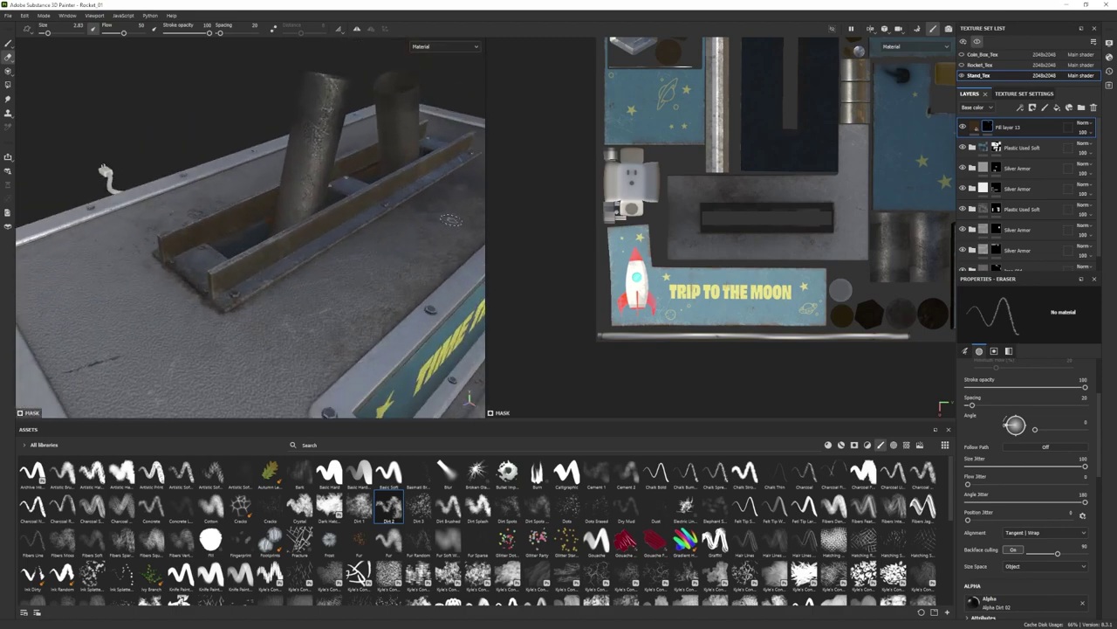
left_click(8, 85)
left_click(8, 43)
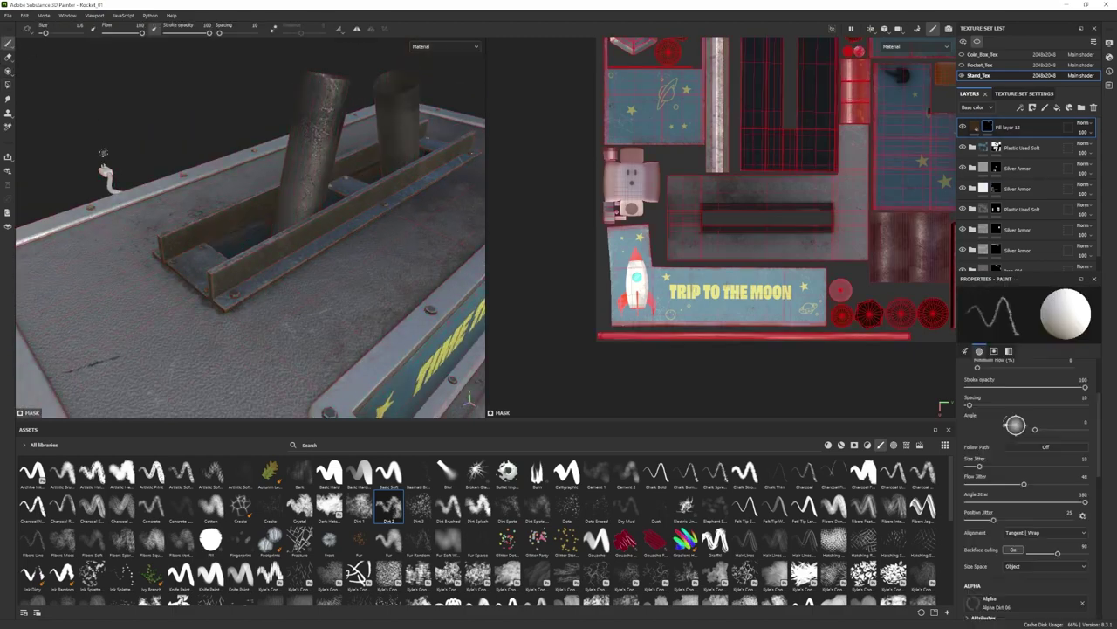
Set Fill layer 13's roughness to about 0.27 and check the dirt around the bracket.
scroll(199, 297, "down", 3)
mouse_move(199, 297)
left_mouse_down("alt")
mouse_move(271, 336)
mouse_move(204, 334)
left_mouse_up("alt")
right_click_drag(205, 334, 279, 327, "alt")
left_click(975, 128)
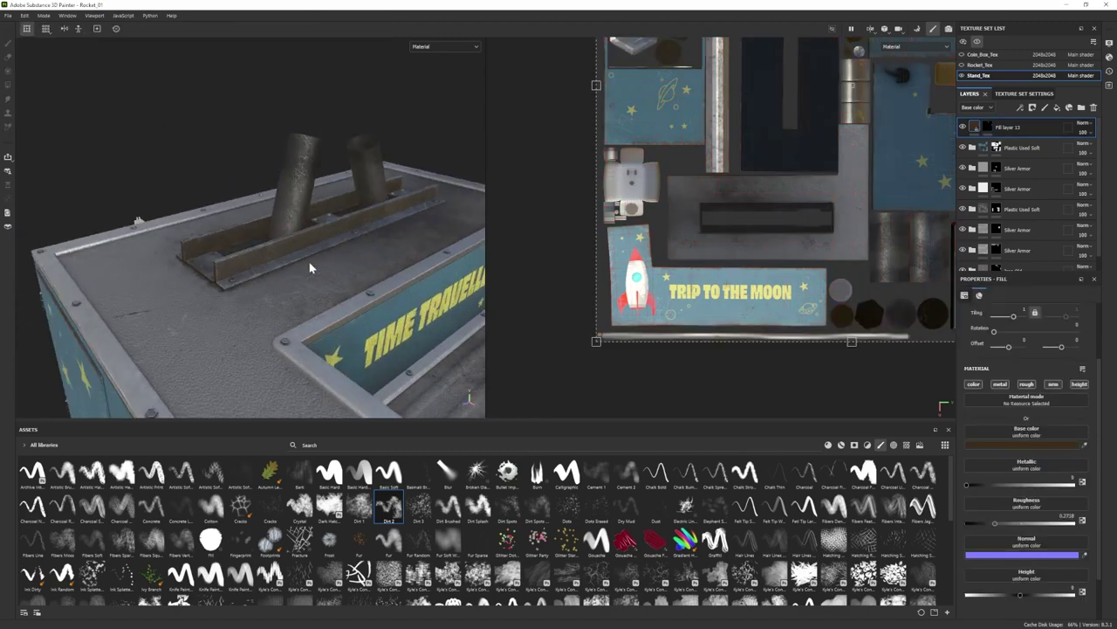
left_click_drag(310, 264, 191, 310, "alt")
right_click_drag(191, 310, 302, 307, "alt")
Paint more dirt around the bracket's far end corners in Fill layer 13's mask.
left_click(988, 127)
mouse_move(174, 229)
right_mouse_down("alt")
mouse_move(227, 229)
mouse_move(250, 205)
mouse_move(149, 260)
right_mouse_up("alt")
left_click_drag(148, 260, 190, 272, "alt")
right_click_drag(189, 272, 234, 249, "alt")
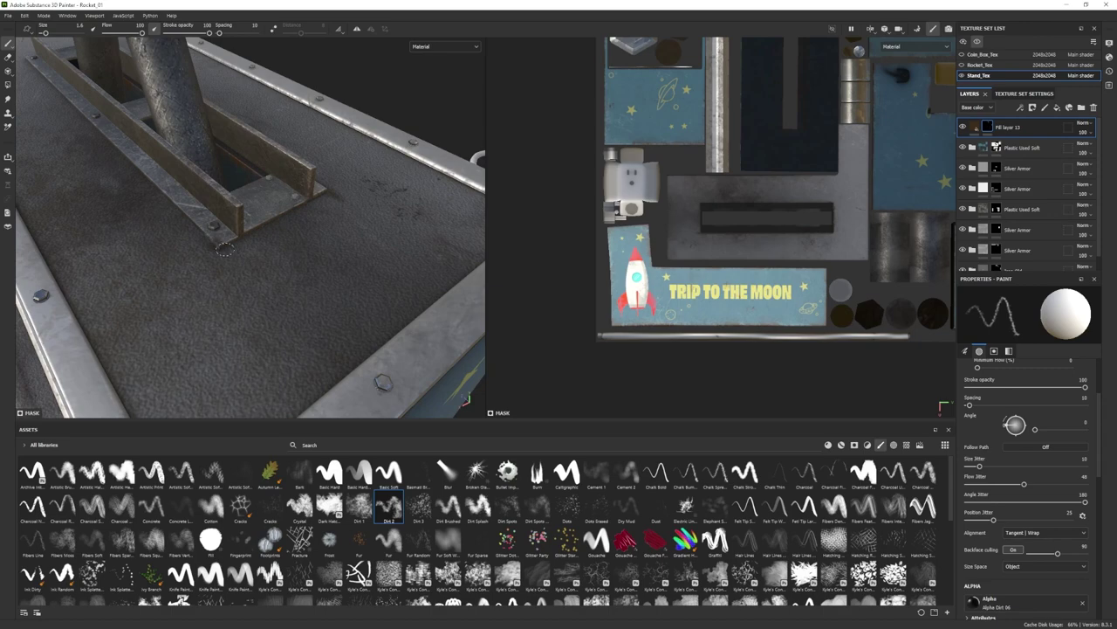
left_click_drag(164, 202, 203, 247, "alt")
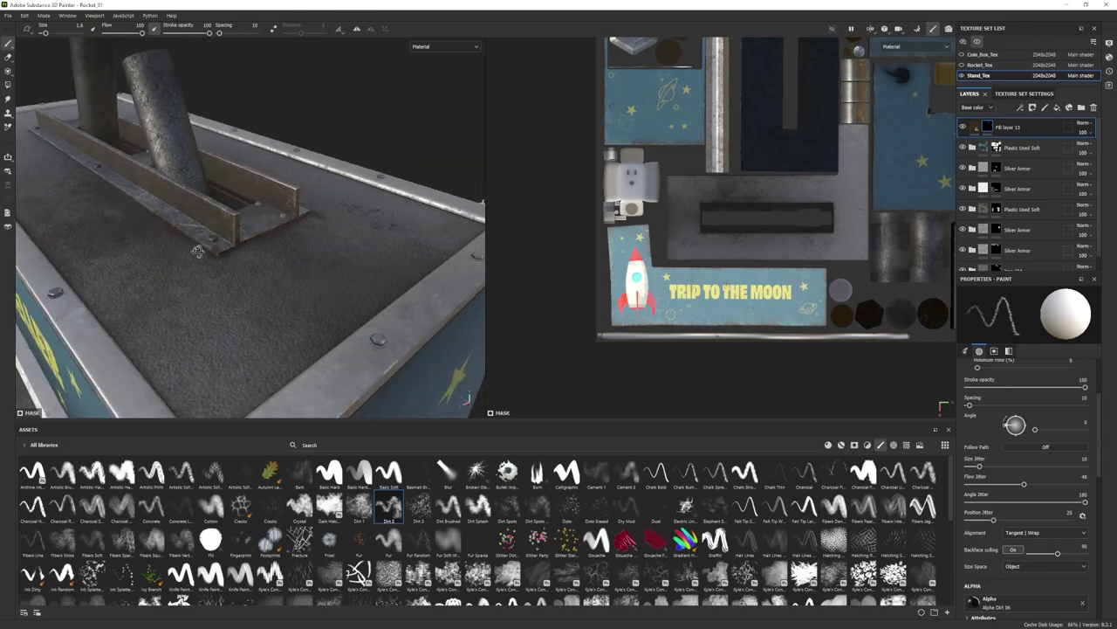
left_click(8, 85)
left_click(9, 44)
Show the Rocket_Tex and Coin_Box_Tex texture sets and frame the whole ride.
right_click_drag(227, 218, 157, 249, "alt")
mouse_move(157, 249)
left_mouse_down("alt")
mouse_move(208, 259)
mouse_move(262, 218)
left_mouse_up("alt")
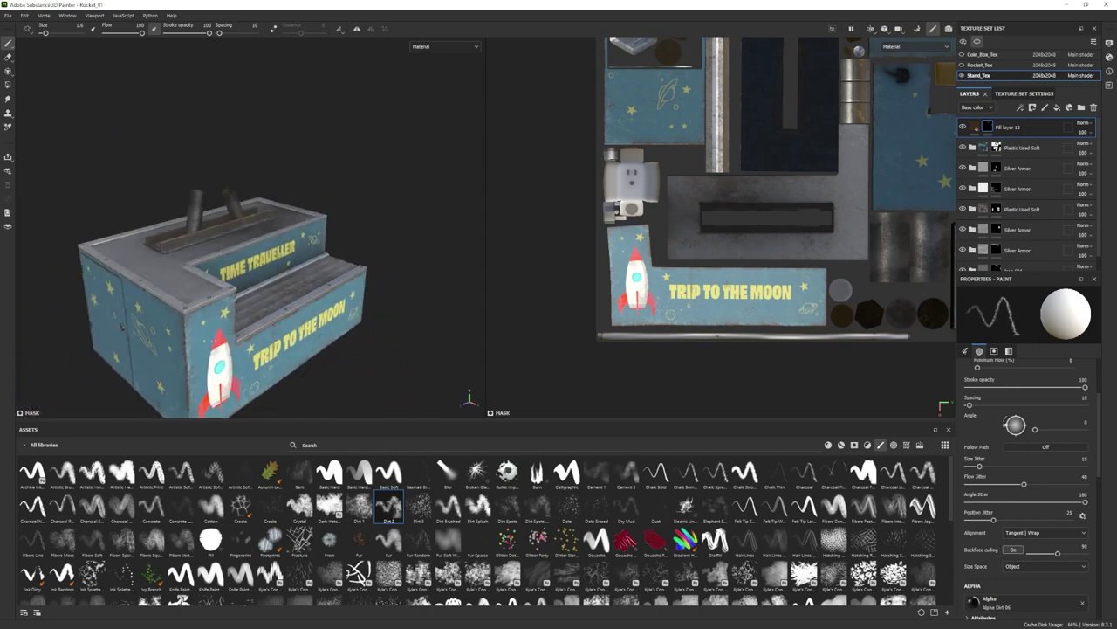
left_click(963, 65)
left_click(962, 55)
right_click_drag(262, 271, 223, 292, "alt")
middle_click_drag(222, 292, 260, 290, "alt")
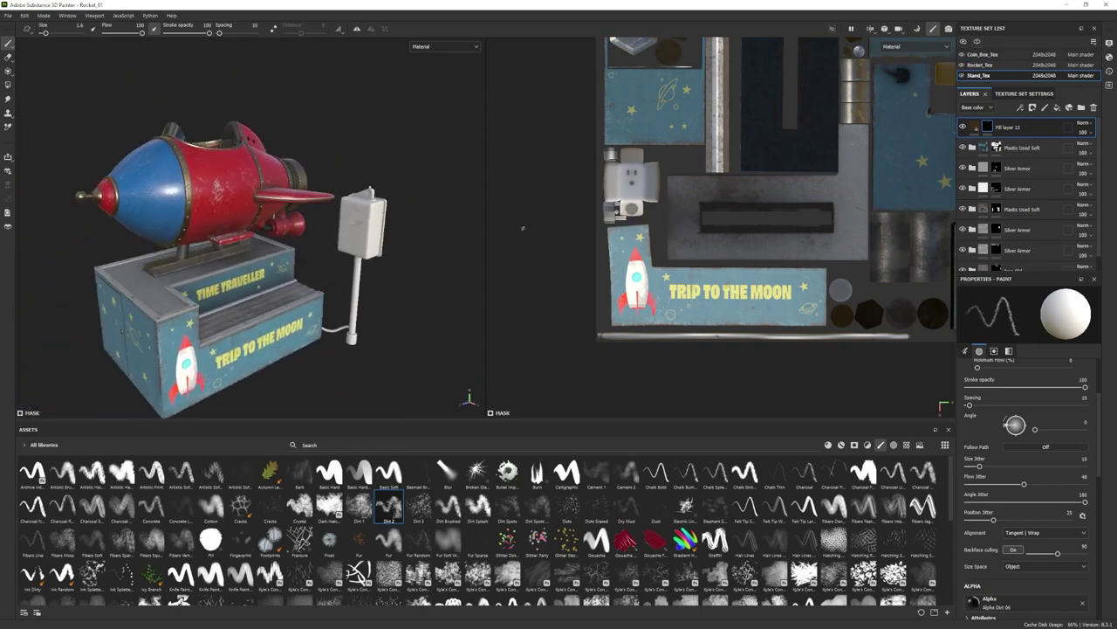
Copy the Plastic Used Soft folder from Stand_Tex and paste it into the Coin_Box_Tex texture set.
left_click(982, 55)
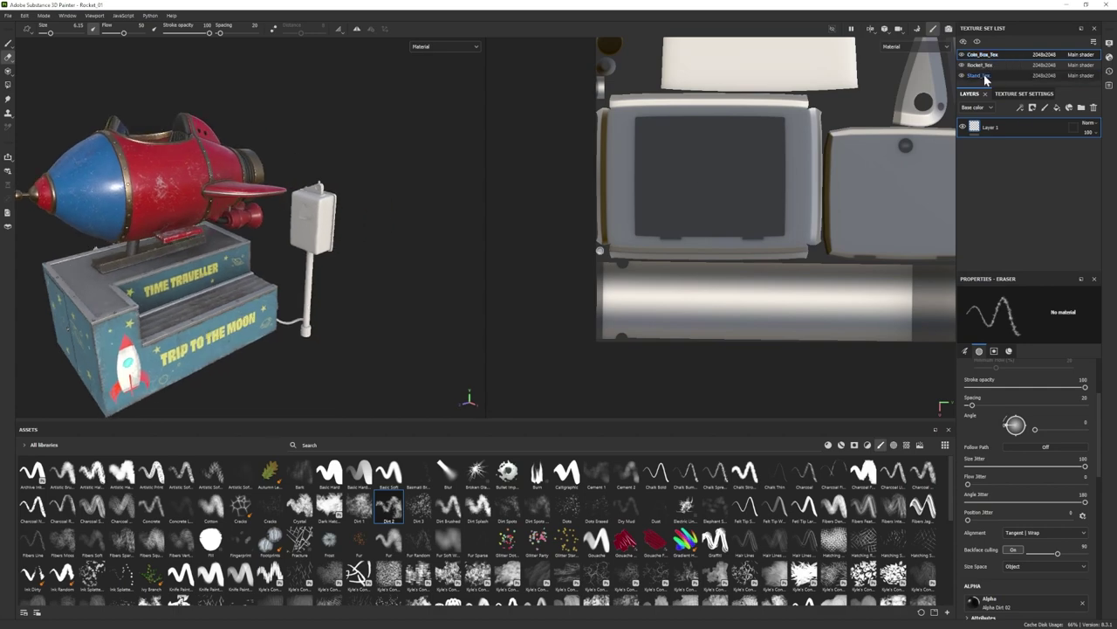
left_click(977, 76)
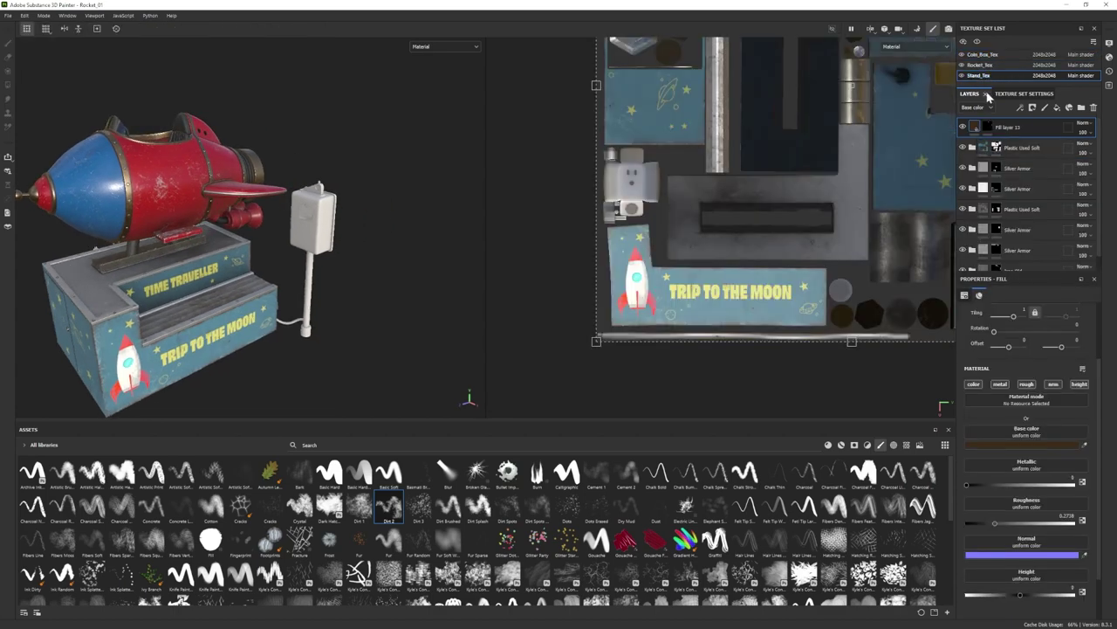
left_click(972, 148)
scroll(1043, 207, "down", 5)
scroll(1043, 207, "up", 5)
left_click(1022, 149)
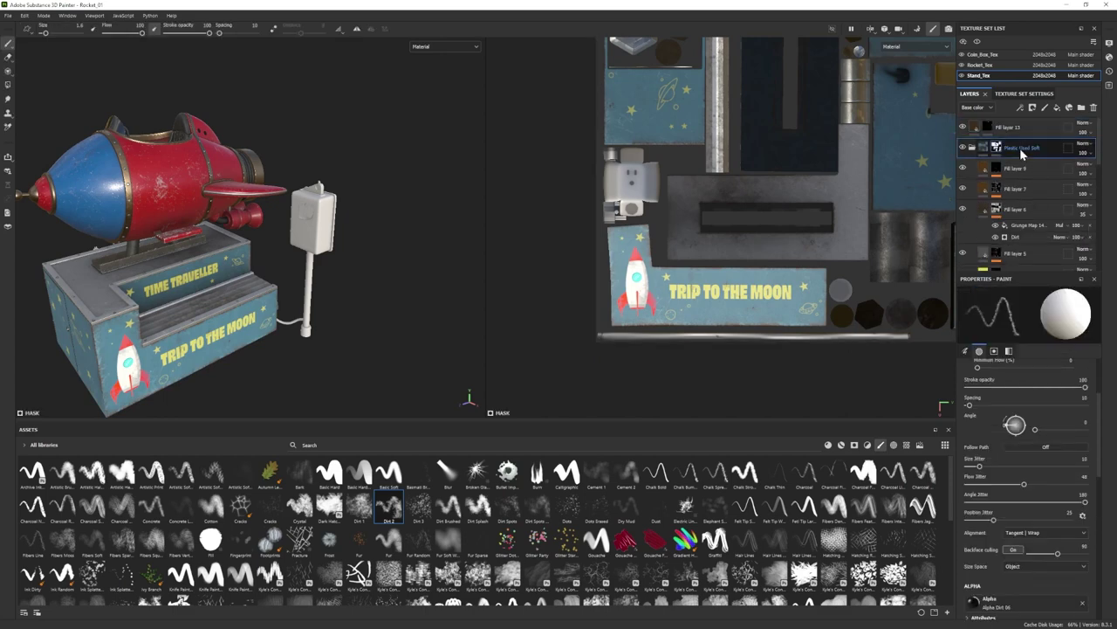
key("ctrl+c")
left_click(983, 55)
key("ctrl+v")
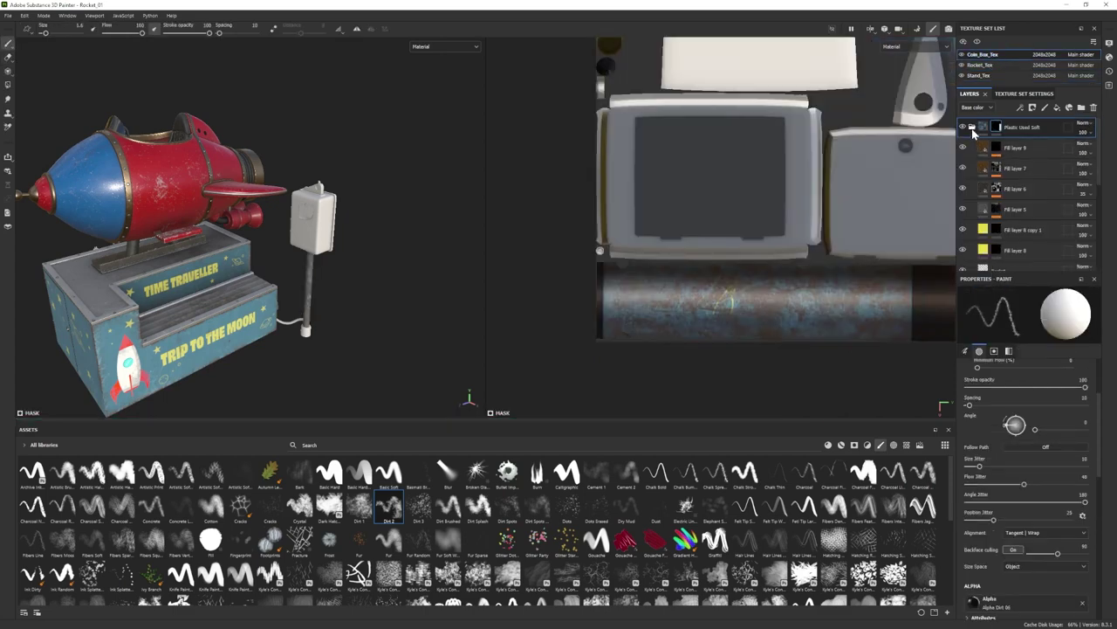
Fill the coin box body, lid, bracket and pole in the Plastic Used Soft folder's mask, leaving out the paper note.
left_click_drag(356, 266, 310, 315, "alt")
left_click(971, 127)
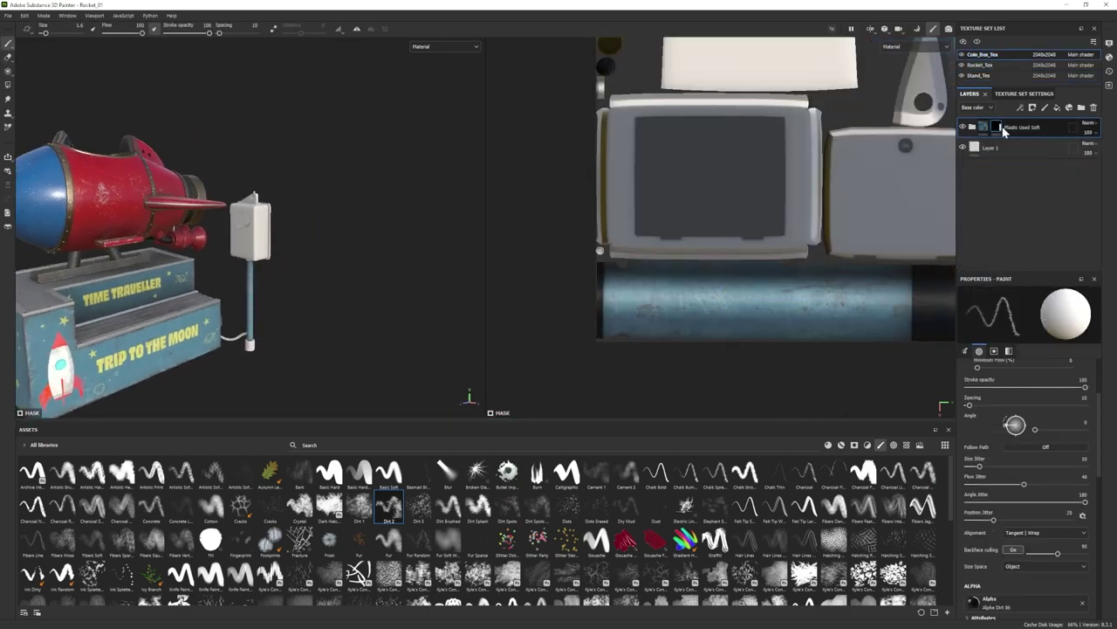
left_click(7, 86)
scroll(278, 281, "up", 3)
left_click(278, 222)
mouse_move(278, 231)
left_mouse_down("alt")
mouse_move(298, 234)
mouse_move(287, 224)
left_mouse_up("alt")
scroll(287, 225, "up", 3)
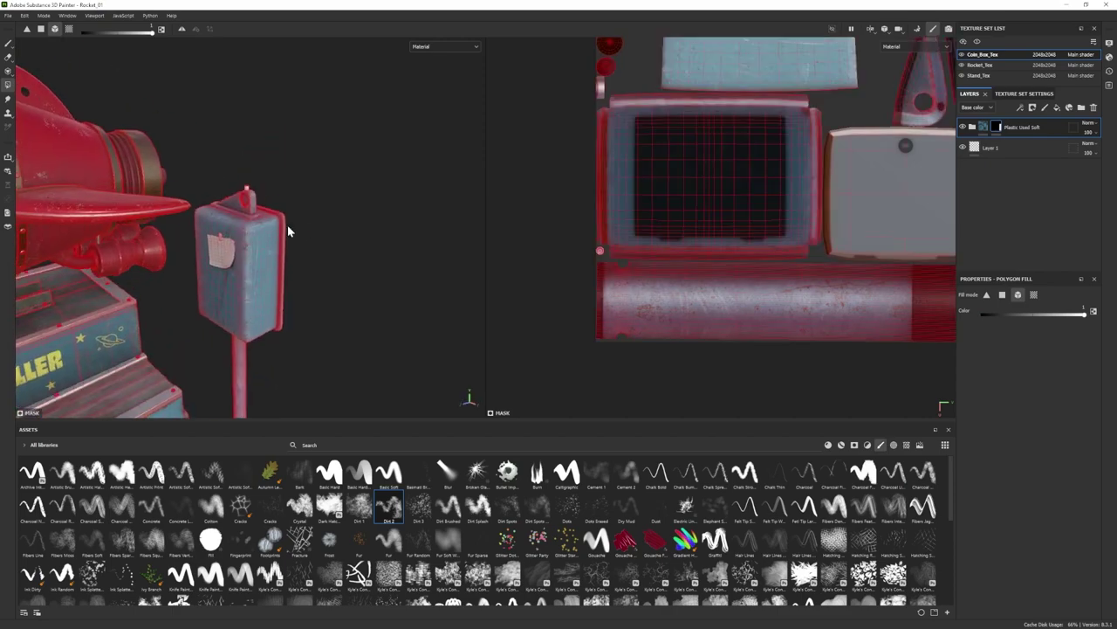
key("1")
left_click_drag(331, 296, 65, 265, "alt")
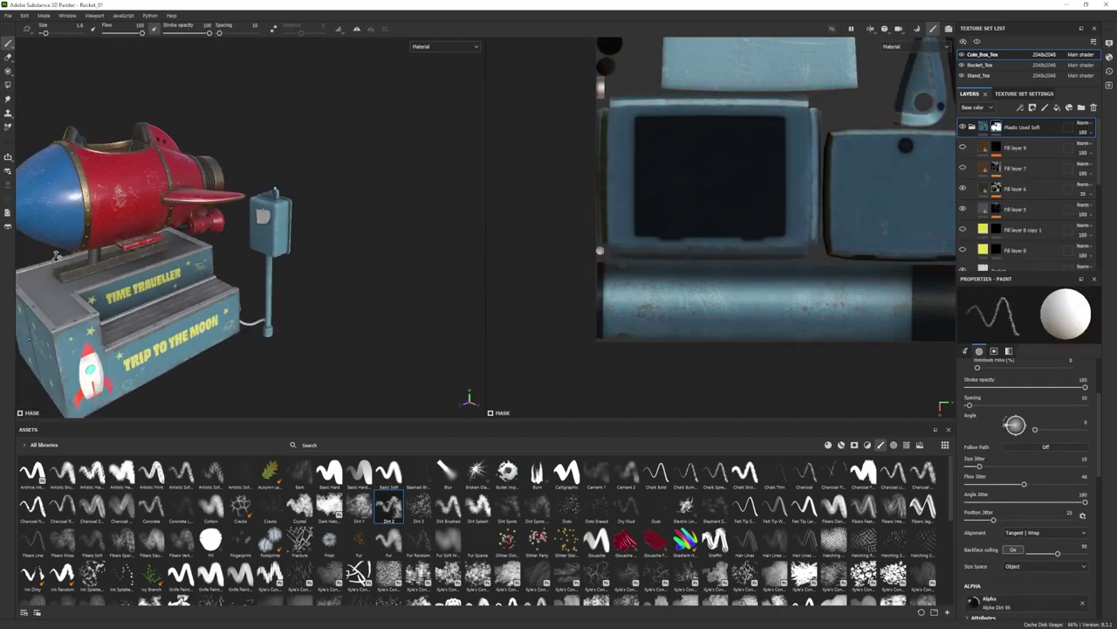
Set the Base layer's metallic to about 0.4 and lighten its blue base colour slightly.
scroll(287, 332, "up", 5)
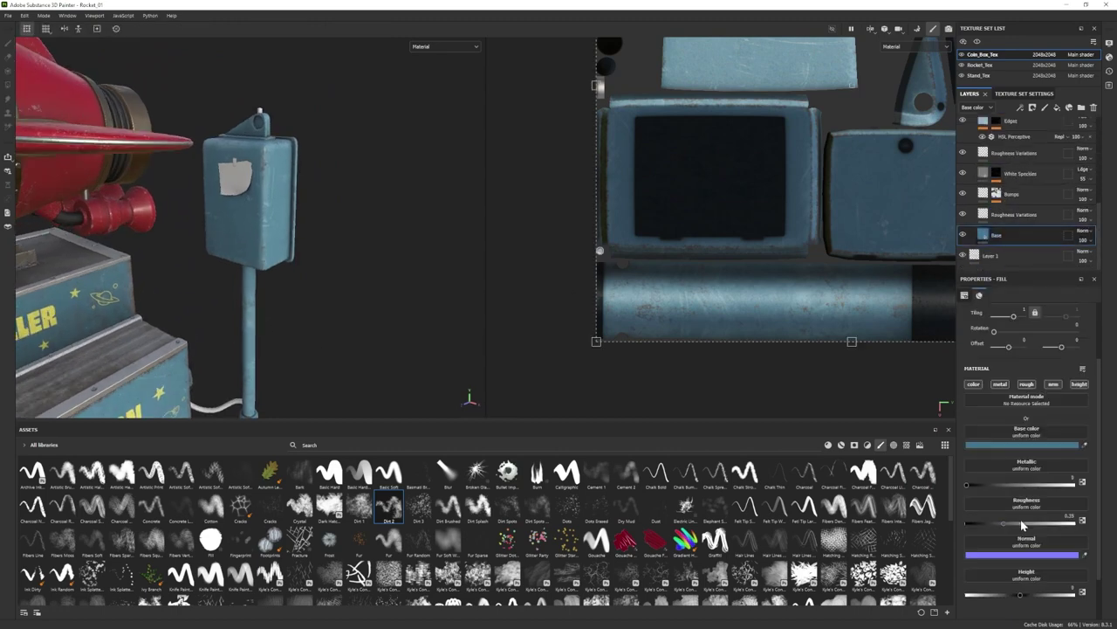
left_click_drag(1000, 486, 1010, 485)
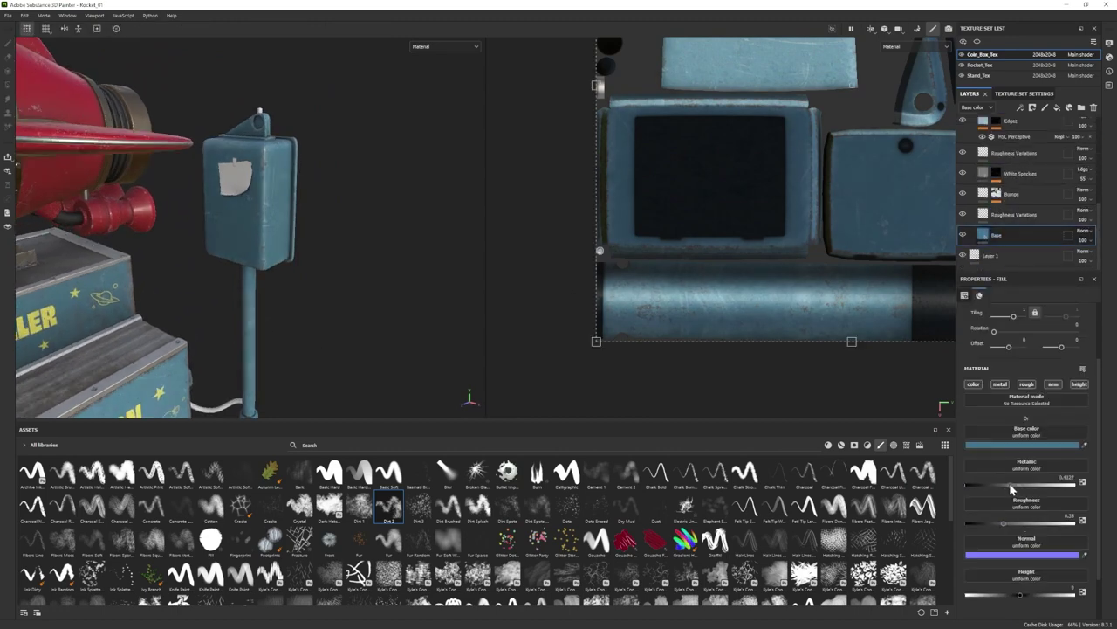
left_click(1005, 445)
left_click_drag(942, 555, 940, 553)
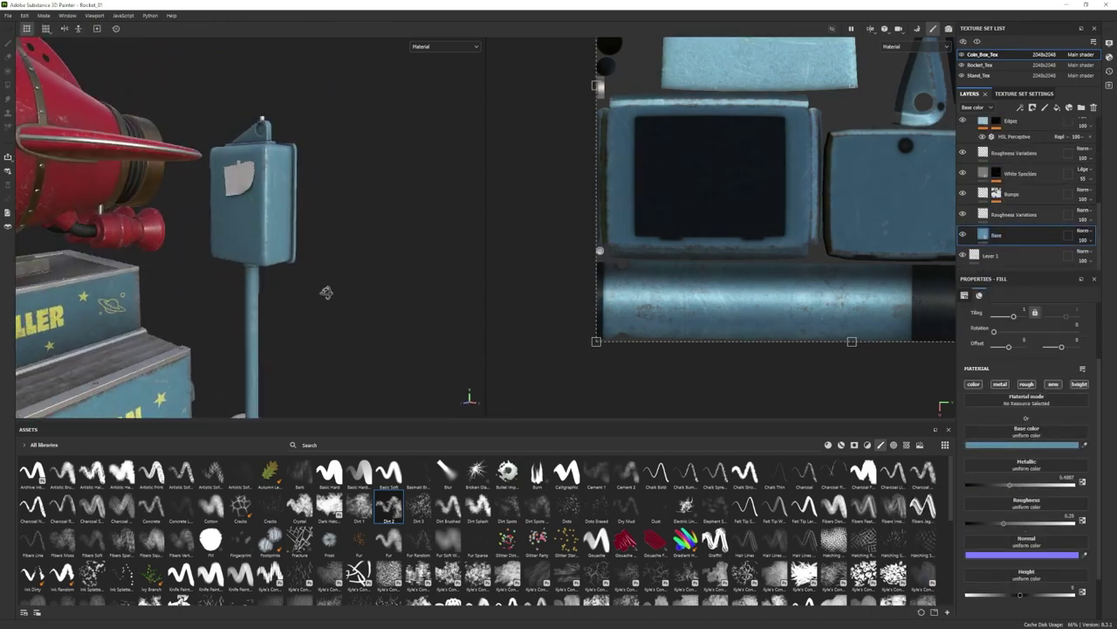
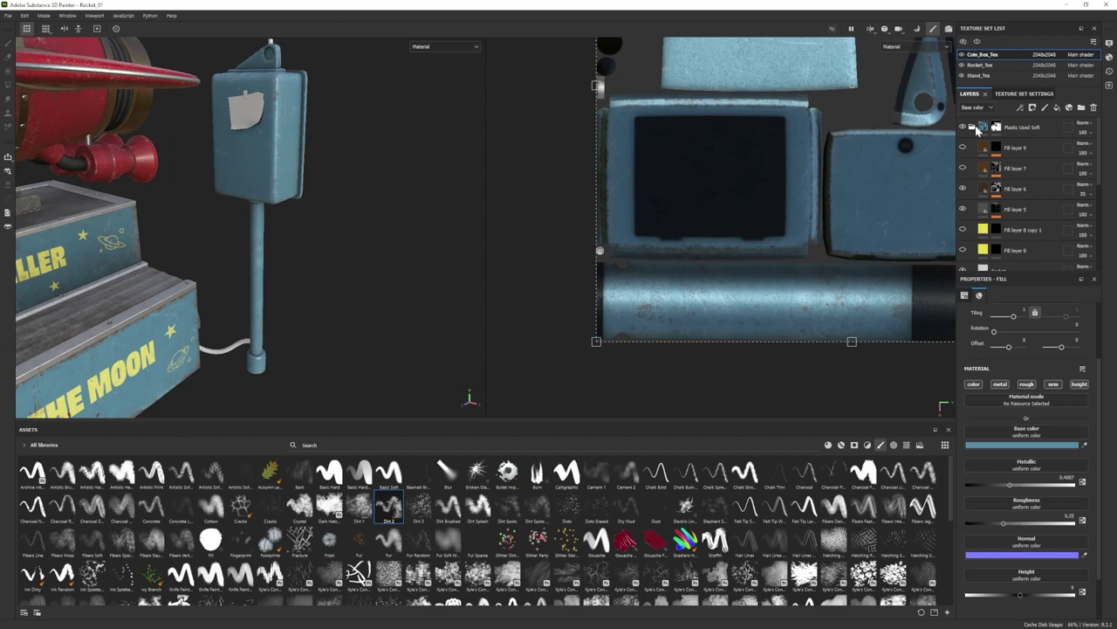
Show the yellow Fill layer 8 and make its mask active for painting on the coin box's front.
left_click(996, 229)
left_click(963, 249)
left_click(996, 250)
scroll(252, 228, "down", 5)
left_click(8, 85)
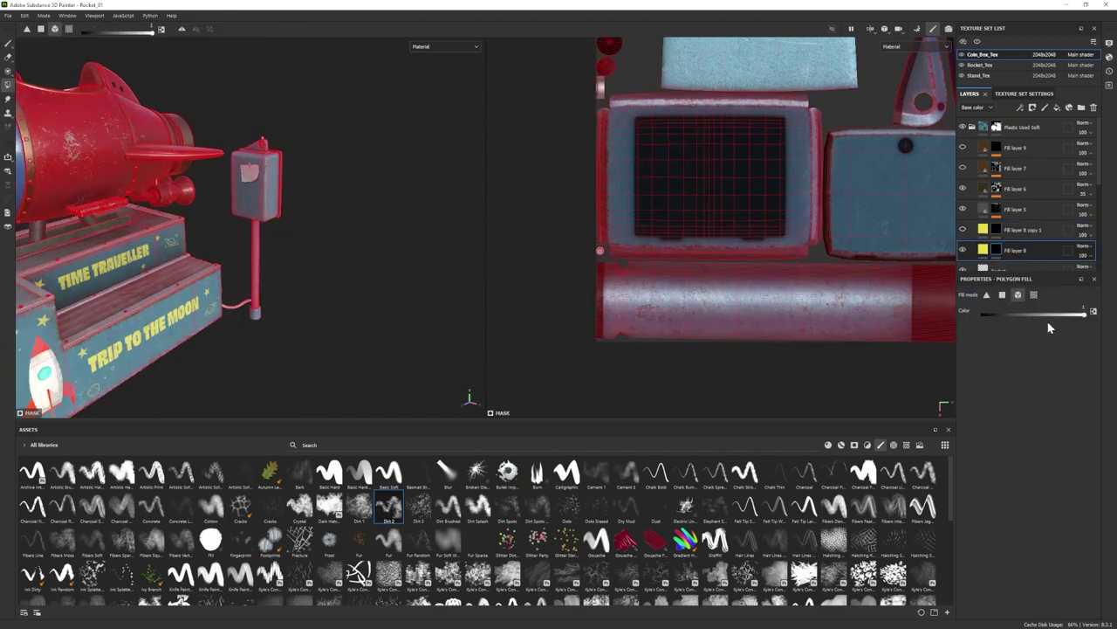
left_click(8, 43)
scroll(253, 229, "up", 5)
left_click_drag(252, 229, 321, 199, "alt")
Choose the Font Chathura alpha for the brush and enter INSERT COINS on two lines as its text.
left_click(893, 446)
scroll(253, 555, "down", 20)
scroll(251, 555, "down", 3)
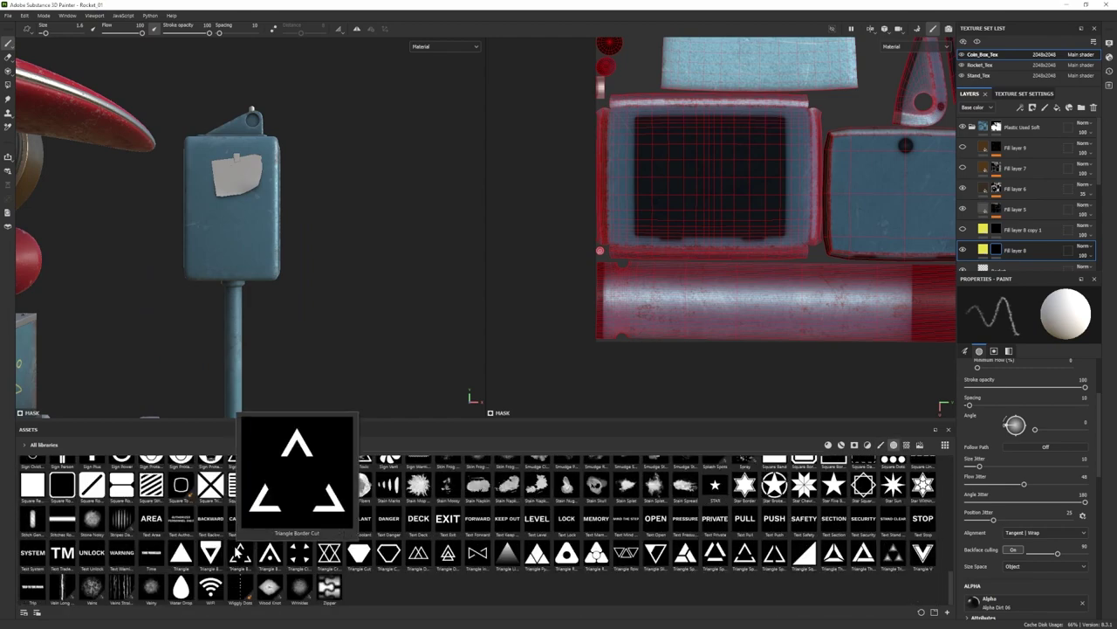
scroll(244, 545, "up", 12)
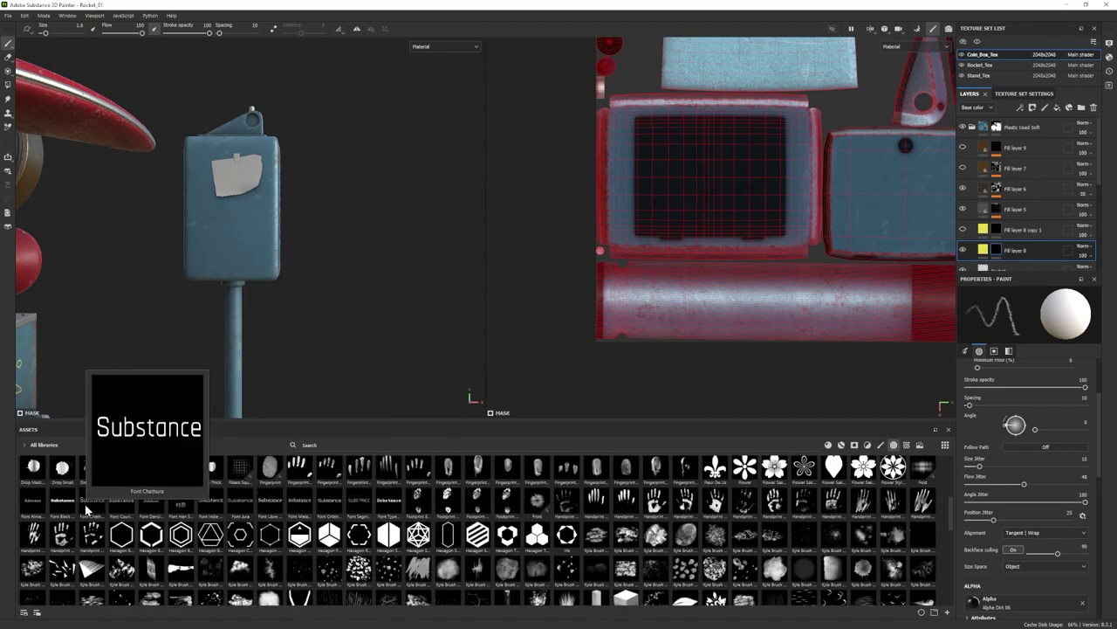
left_click(92, 500)
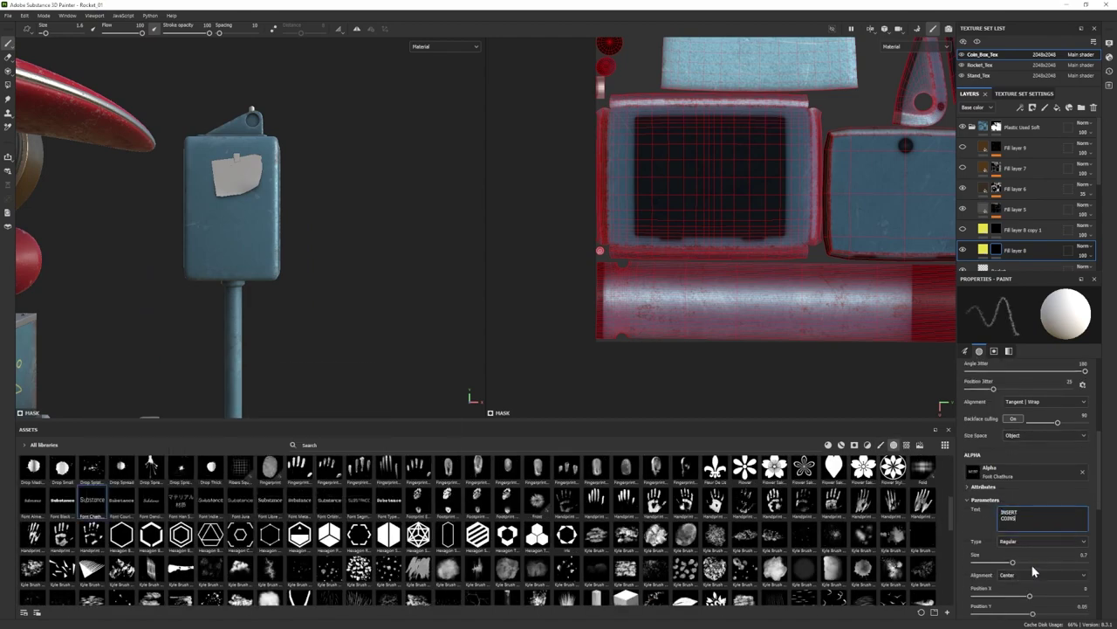
Shorten the alpha text to INSERT at size 0.46 and stamp it below the paper note with a brush of about 12.
right_click_drag(229, 224, 251, 225, "ctrl")
scroll(1043, 568, "down", 2)
mouse_move(1013, 510)
left_mouse_down()
mouse_move(994, 511)
mouse_move(989, 495)
left_mouse_up()
scroll(1017, 530, "up", 1)
key("BackSpace")
key("BackSpace")
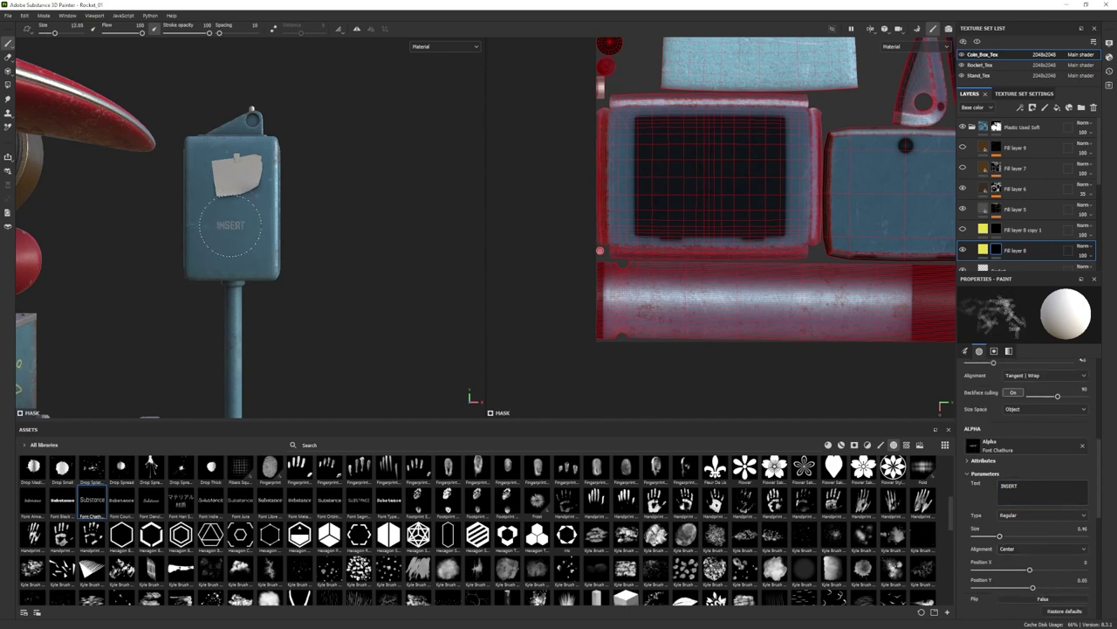
scroll(985, 506, "up", 7)
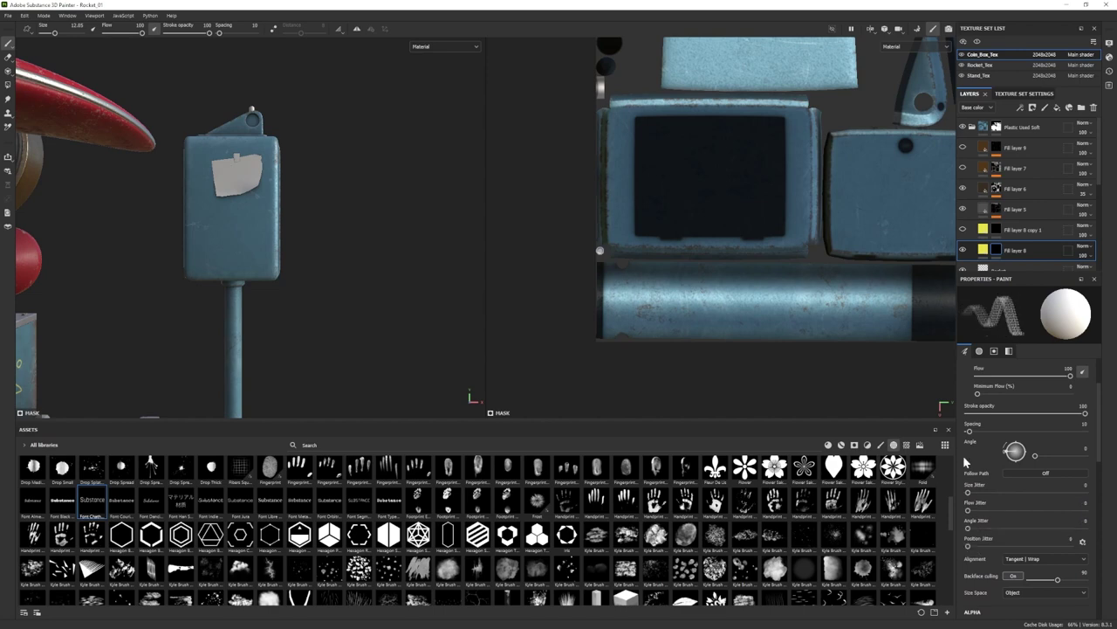
left_click(225, 220)
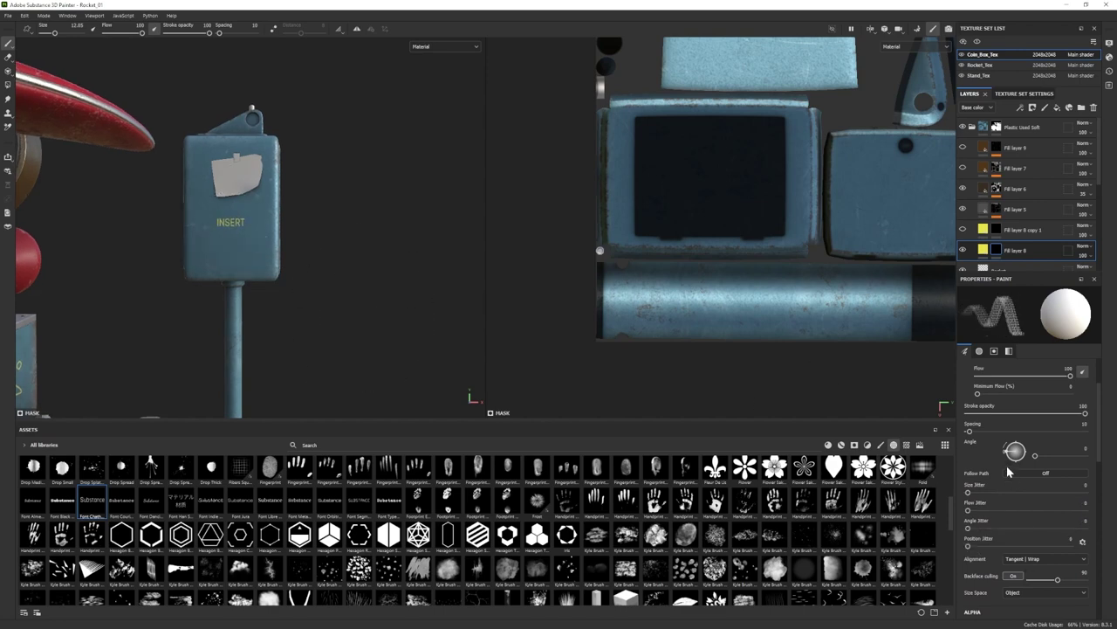
Stamp COINS beneath INSERT and an upward arrow above it, using the Arrow Border Cut alpha at an angle of 180.
scroll(1026, 577, "down", 4)
left_click_drag(1023, 567, 975, 566)
left_click(230, 234)
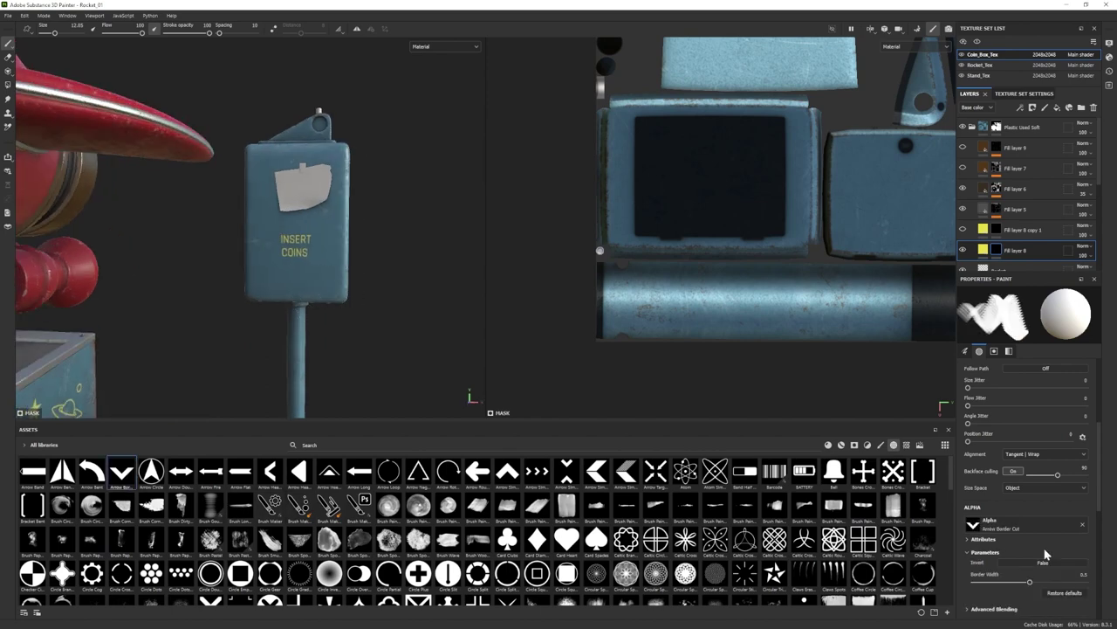
scroll(1034, 458, "up", 4)
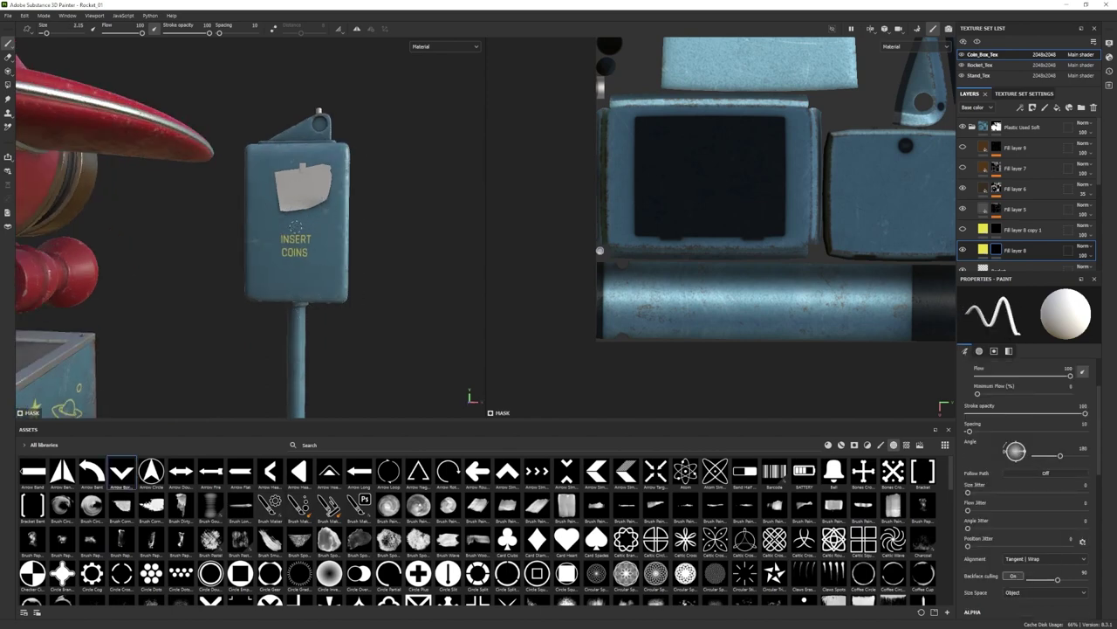
left_click(296, 227)
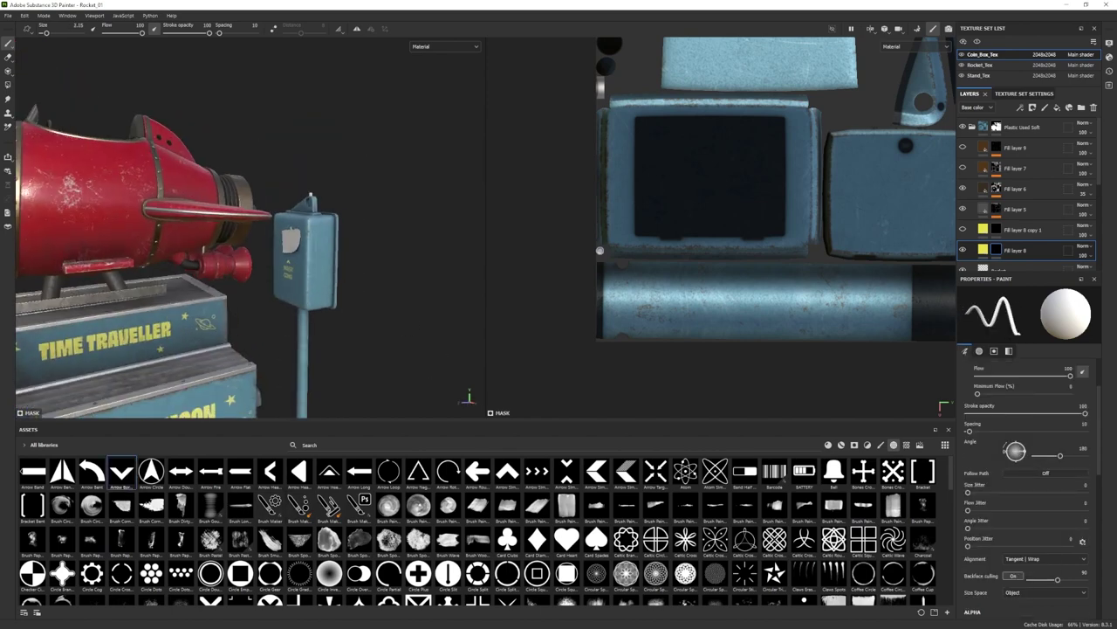
Add the Silver Armor smart material above Plastic Used Soft and give it a black mask.
mouse_move(314, 339)
left_mouse_down("alt")
mouse_move(297, 337)
mouse_move(320, 346)
mouse_move(305, 342)
left_mouse_up("alt")
right_click_drag(306, 342, 340, 344, "alt")
middle_click_drag(340, 344, 281, 391, "alt")
left_click(841, 445)
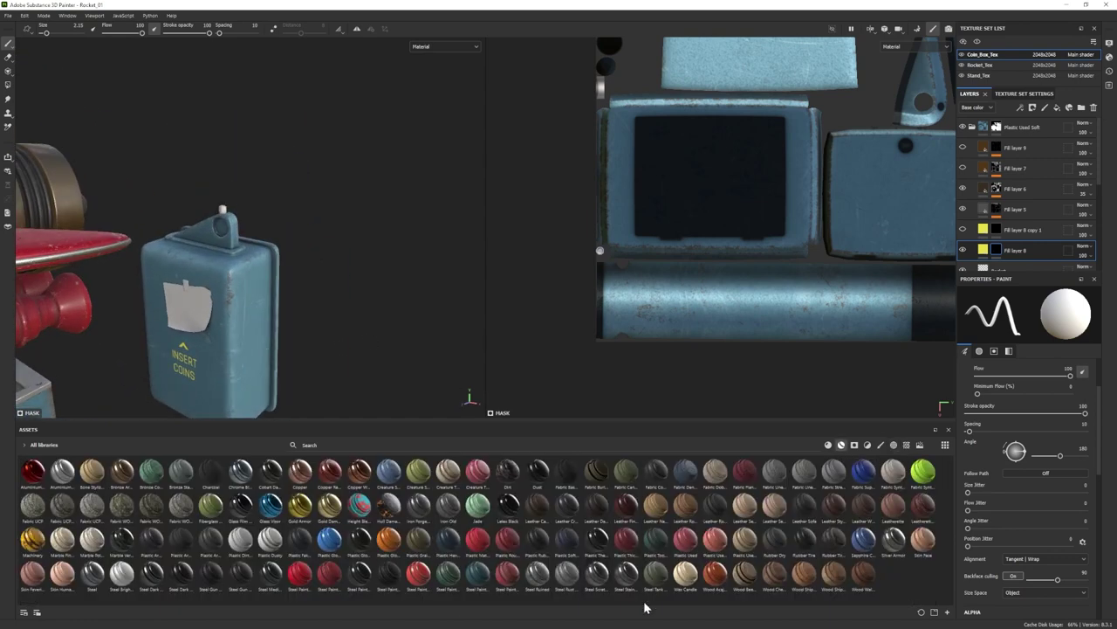
left_click(972, 127)
left_click_drag(893, 540, 1010, 120)
right_click(993, 129)
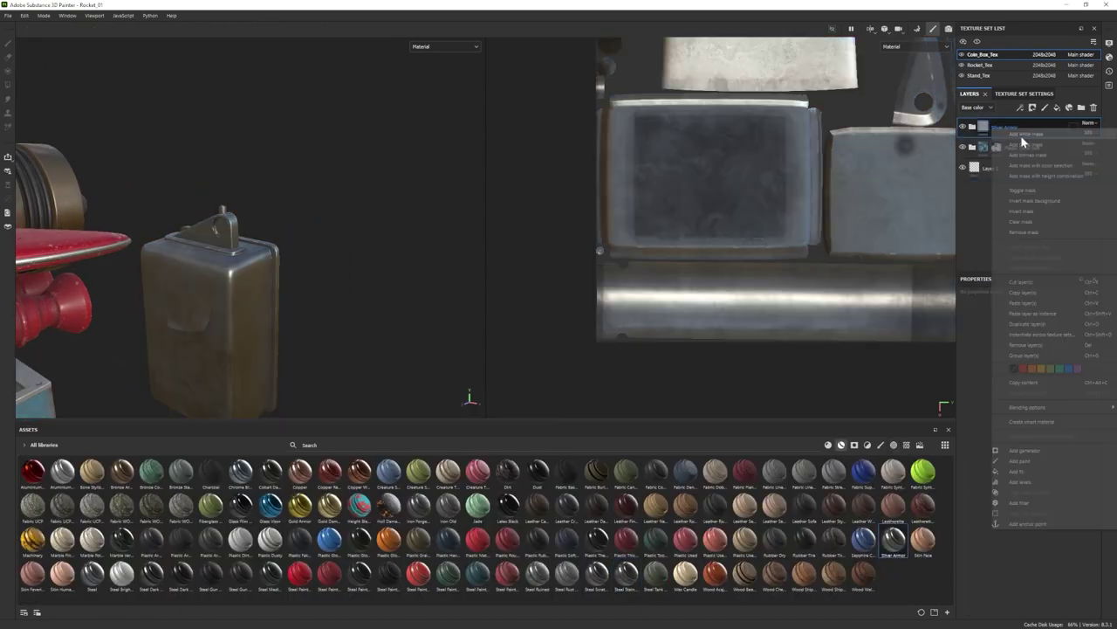
left_click(1025, 144)
Fill the round detail in the coin box's top bracket in the Silver Armor mask by UV chunk.
left_click(9, 85)
left_click(69, 29)
left_click(185, 227)
left_click(8, 43)
left_click_drag(118, 273, 171, 288, "alt")
right_click_drag(171, 288, 209, 301, "alt")
Add the Iron Forged Old smart material at the top of the stack with a black mask.
left_click(9, 85)
middle_click_drag(78, 366, 85, 132, "alt")
left_click(8, 43)
left_click_drag(209, 262, 253, 271, "alt")
left_click_drag(418, 504, 1010, 120)
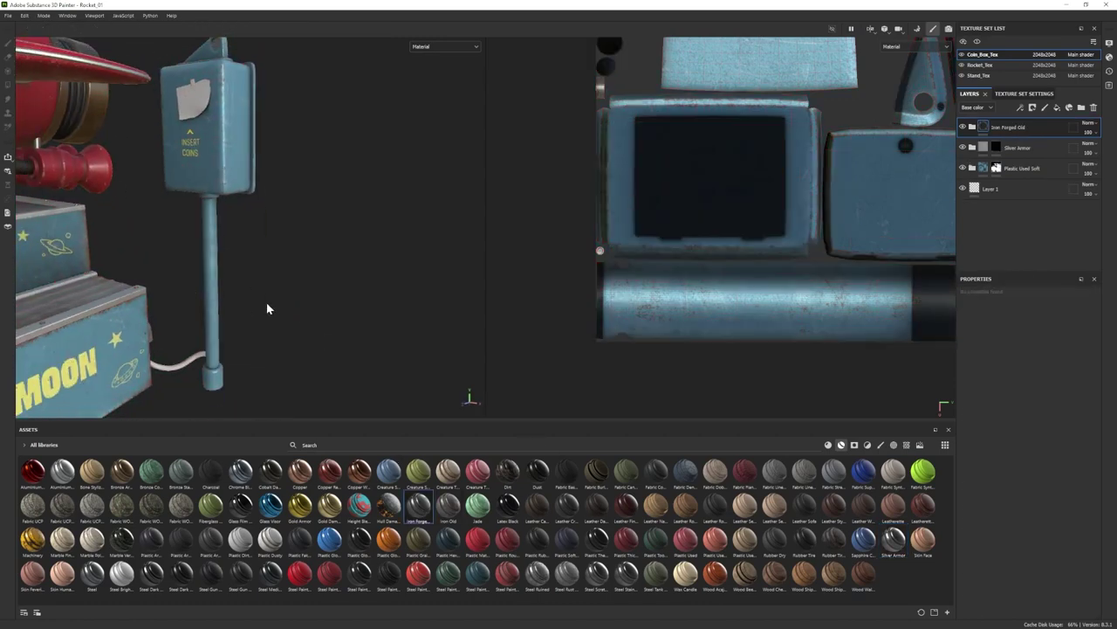
right_click(1015, 132)
left_click(1048, 148)
Fill the cap at the foot of the coin box pole in the Iron Forged Old mask.
left_click(8, 85)
left_click(214, 377)
left_click(8, 43)
left_click_drag(239, 369, 251, 365, "alt")
right_click_drag(251, 365, 277, 362, "alt")
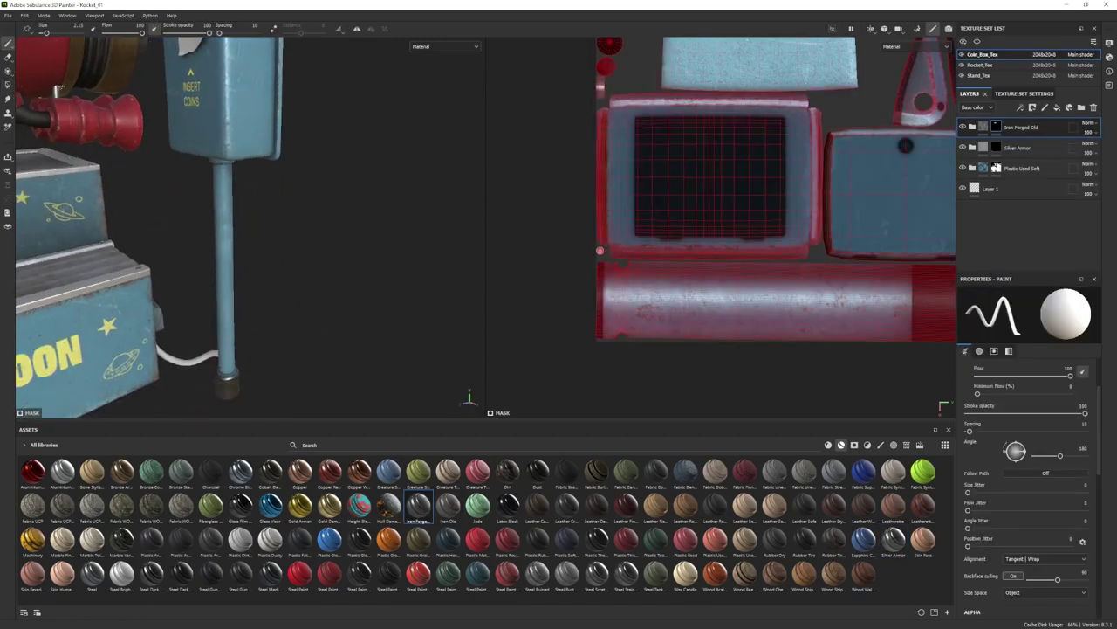
left_click(9, 85)
left_click(55, 29)
left_click(230, 376)
left_click(8, 43)
middle_click_drag(234, 166, 250, 358, "alt")
Fill the small knob on top of the coin box bracket in the Silver Armor mask.
left_click(996, 147)
left_click(9, 85)
left_click(1078, 315)
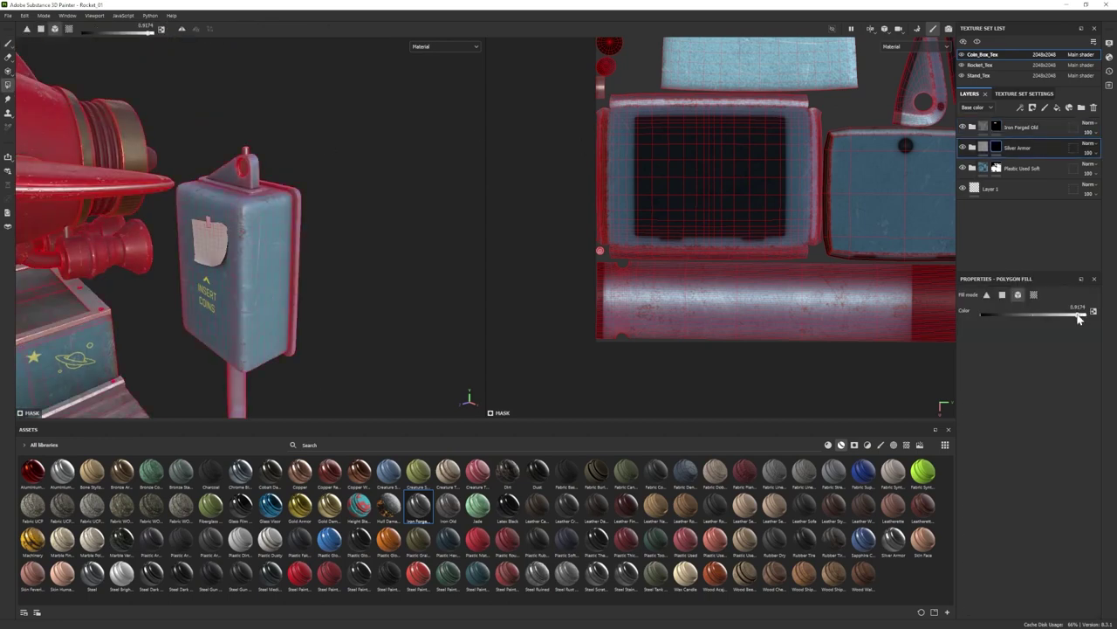
left_click(247, 152)
left_click(8, 43)
Add the Rubber Tire smart material beneath Layer 1 and give it a black mask.
left_click_drag(262, 219, 301, 228, "alt")
right_click_drag(302, 229, 166, 231, "alt")
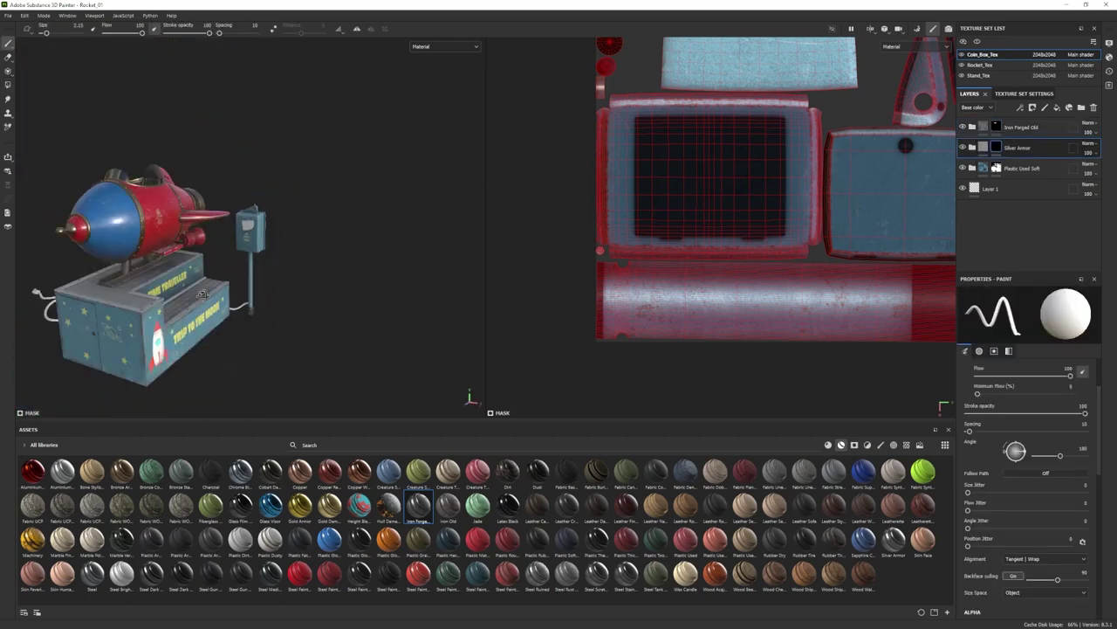
right_click_drag(262, 262, 796, 575, "alt")
left_click_drag(804, 541, 1018, 214)
right_click_drag(262, 262, 301, 262, "alt")
right_click(1017, 212)
left_click(1030, 227)
Fill the cable between the stand and the coin box pole in the Rubber Tire mask.
left_click(9, 85)
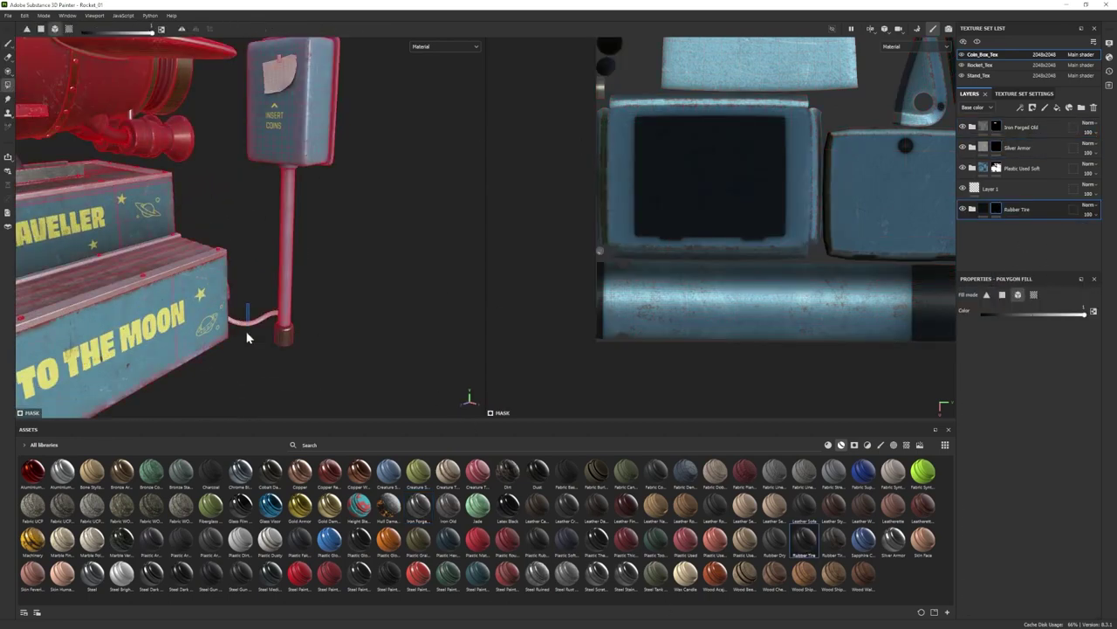
left_click(247, 336)
left_click_drag(262, 332, 157, 328, "alt")
left_click(8, 43)
right_click_drag(288, 218, 200, 192, "alt")
left_click_drag(200, 192, 411, 240, "alt")
middle_click_drag(267, 206, 319, 285, "alt")
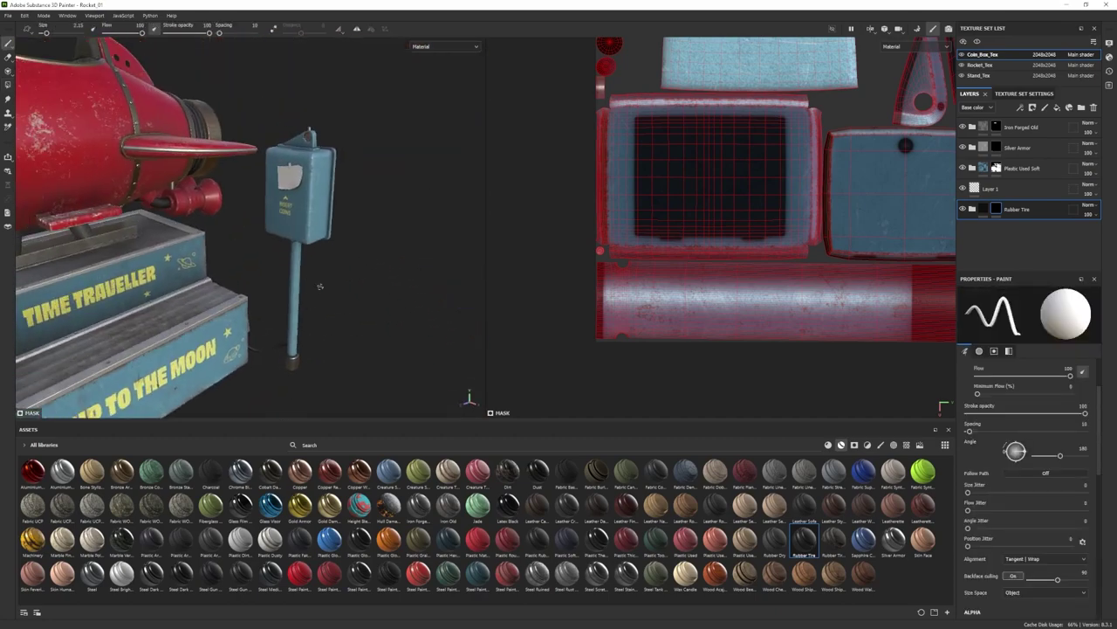
Search the materials for PAPER and add Lined Paper at the bottom of the layer stack.
right_click_drag(320, 285, 465, 468, "alt")
type("PAPER")
left_click(829, 445)
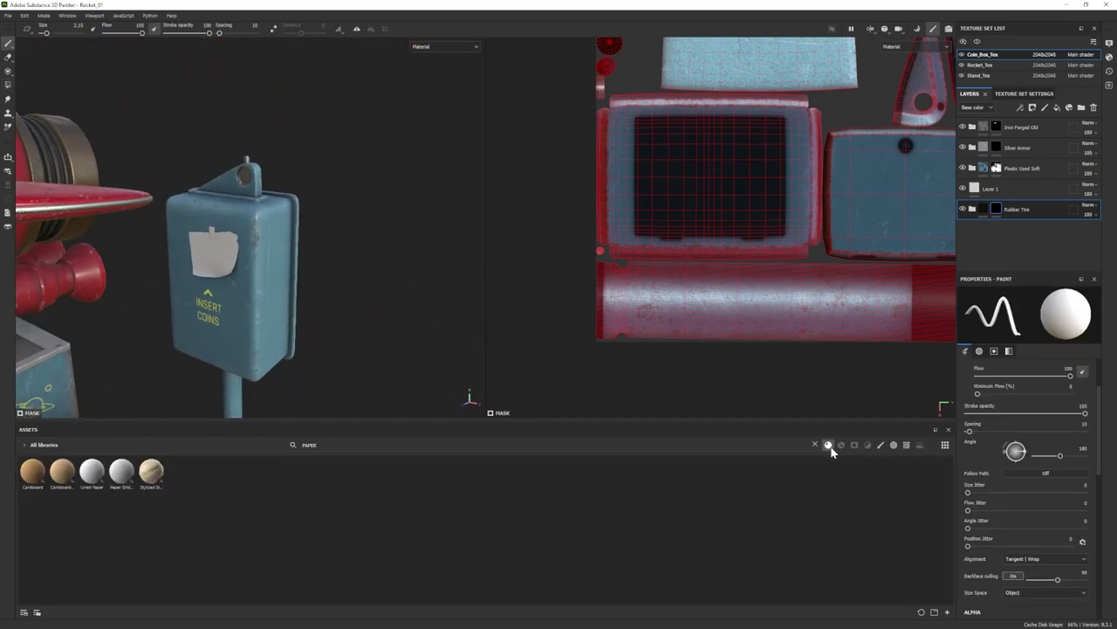
left_click_drag(92, 472, 1021, 245)
Set the Lined Paper tiling to about 1.79 and its line thickness and line density to 0.
left_click_drag(262, 262, 297, 252, "alt")
scroll(1021, 454, "down", 3)
scroll(1010, 577, "down", 2)
scroll(1012, 524, "up", 5)
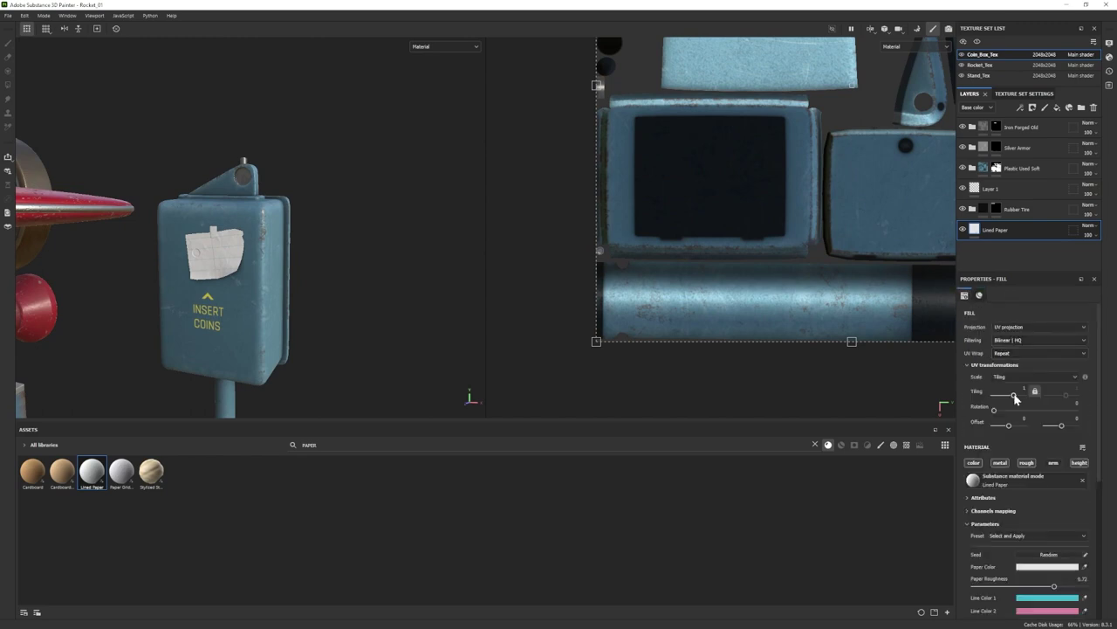
scroll(1022, 552, "down", 5)
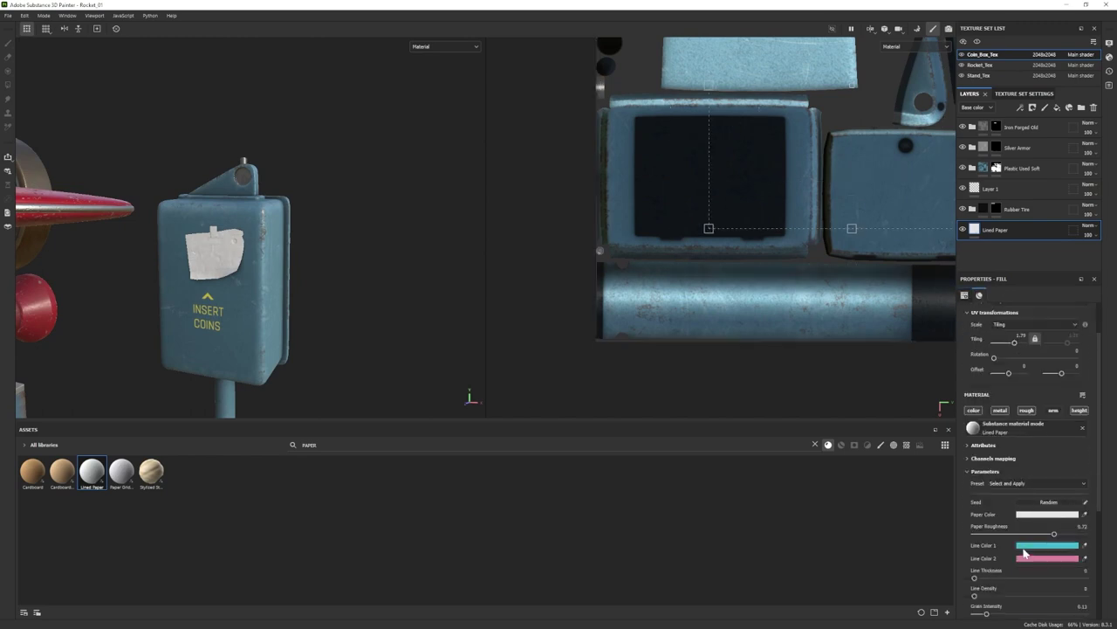
Set the Lined Paper wrinkle intensity to about 0.11 and its grain intensity to about 0.02.
left_click_drag(1002, 553, 983, 553)
left_click_drag(349, 262, 314, 262, "alt")
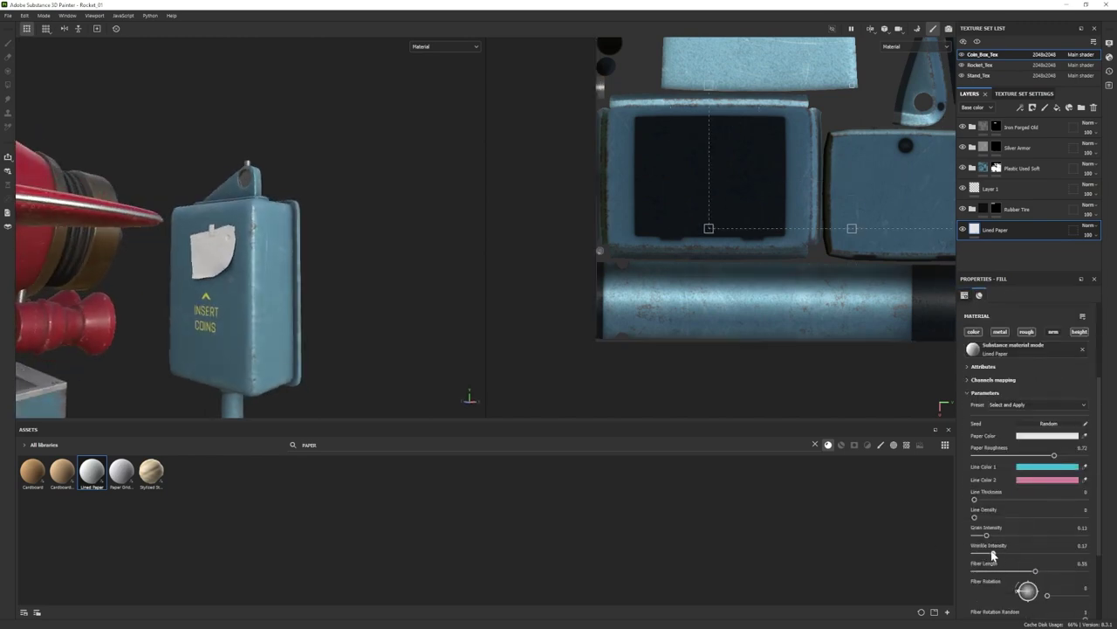
left_click_drag(975, 536, 977, 536)
left_click_drag(332, 261, 384, 262, "alt")
scroll(1007, 581, "down", 4)
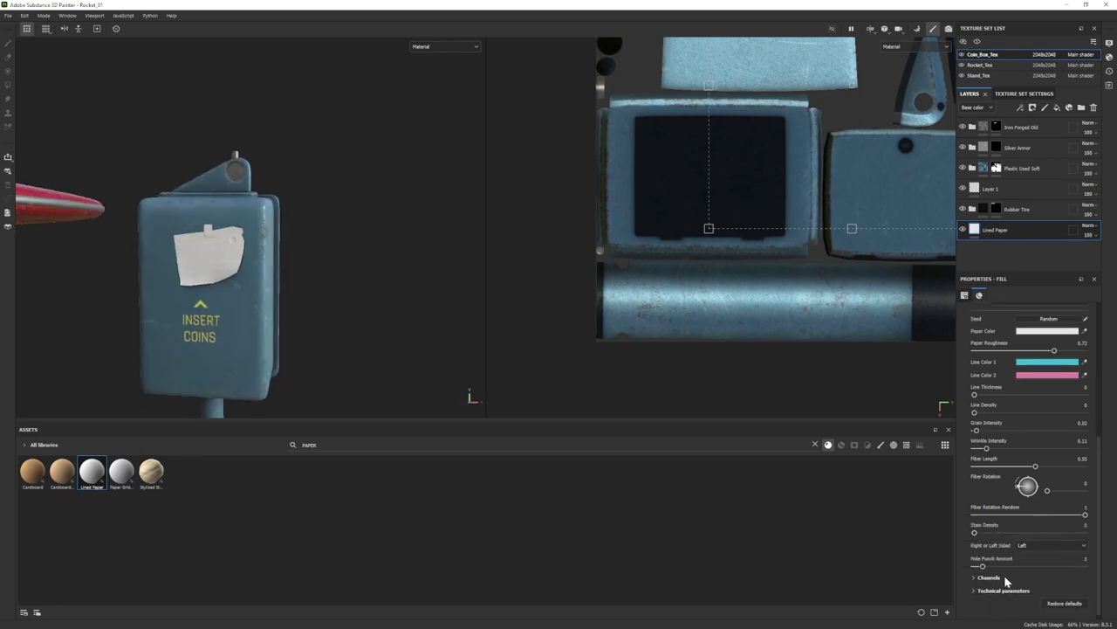
mouse_move(283, 293)
left_mouse_down("alt")
mouse_move(84, 275)
mouse_move(300, 311)
mouse_move(290, 311)
left_mouse_up("alt")
Add a near-black fill layer above Lined Paper and give it a black mask.
left_click(1057, 107)
right_click(1005, 233)
left_click(980, 389)
left_click(904, 619)
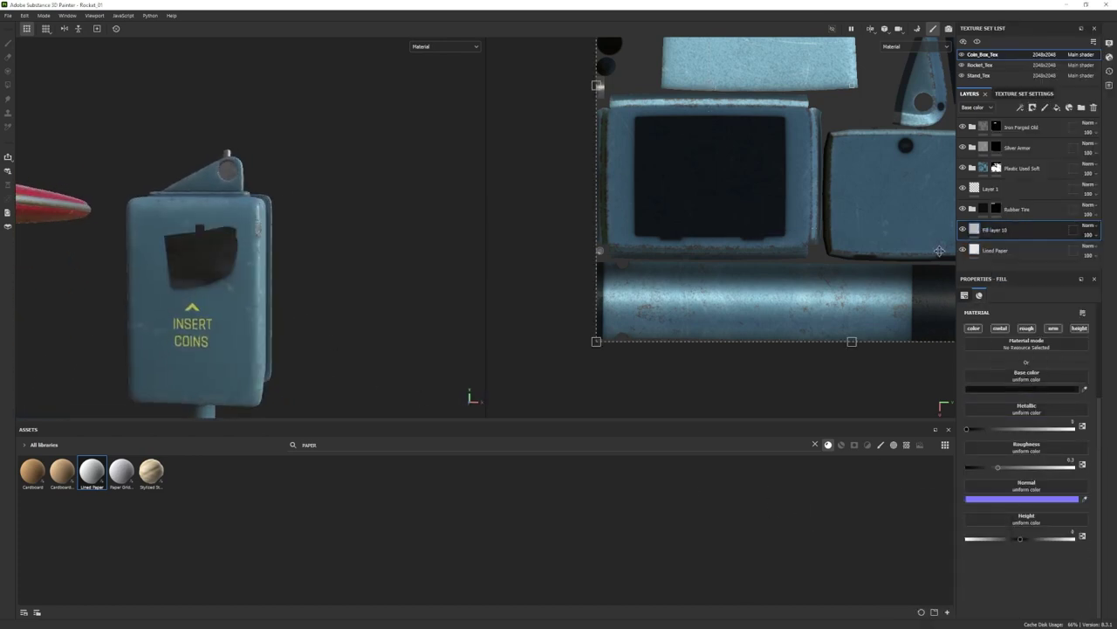
right_click(1023, 231)
left_click(1024, 17)
Clear the asset search and choose the Font Indie Flower alpha for the brush.
left_click(815, 444)
left_click(894, 444)
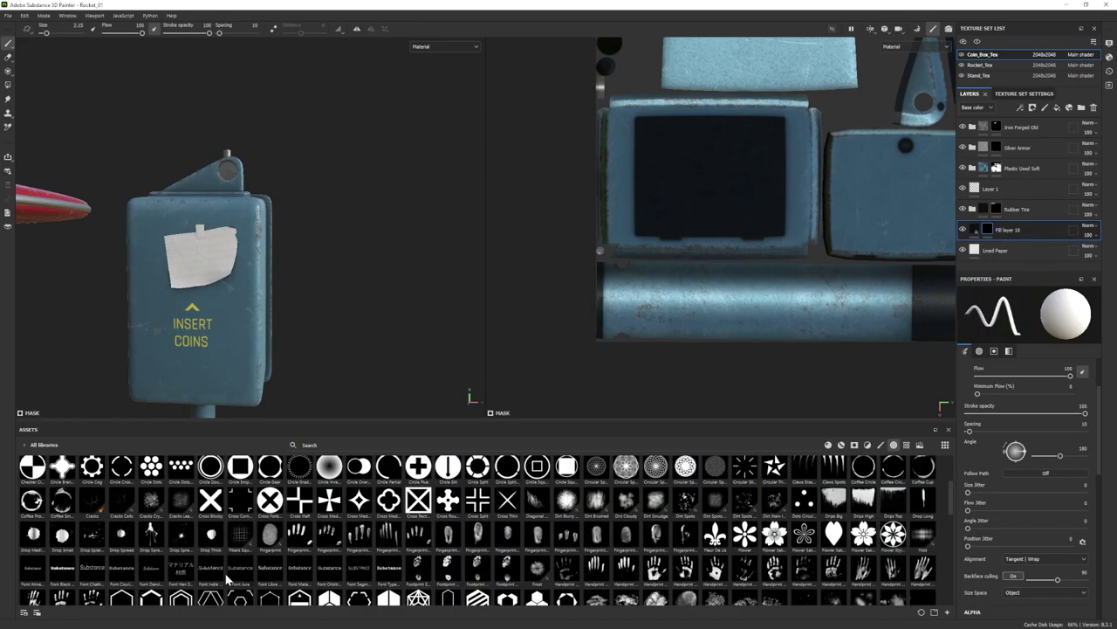
left_click(215, 572)
scroll(1013, 537, "down", 2)
Set the brush's Indie Flower text to OUT OF, tilt it slightly and stamp it on the upper half of the paper note.
left_click(1029, 566)
key("BackSpace")
key("BackSpace")
key("BackSpace")
key("BackSpace")
key("BackSpace")
key("BackSpace")
key("BackSpace")
key("BackSpace")
key("BackSpace")
type("Out Of")
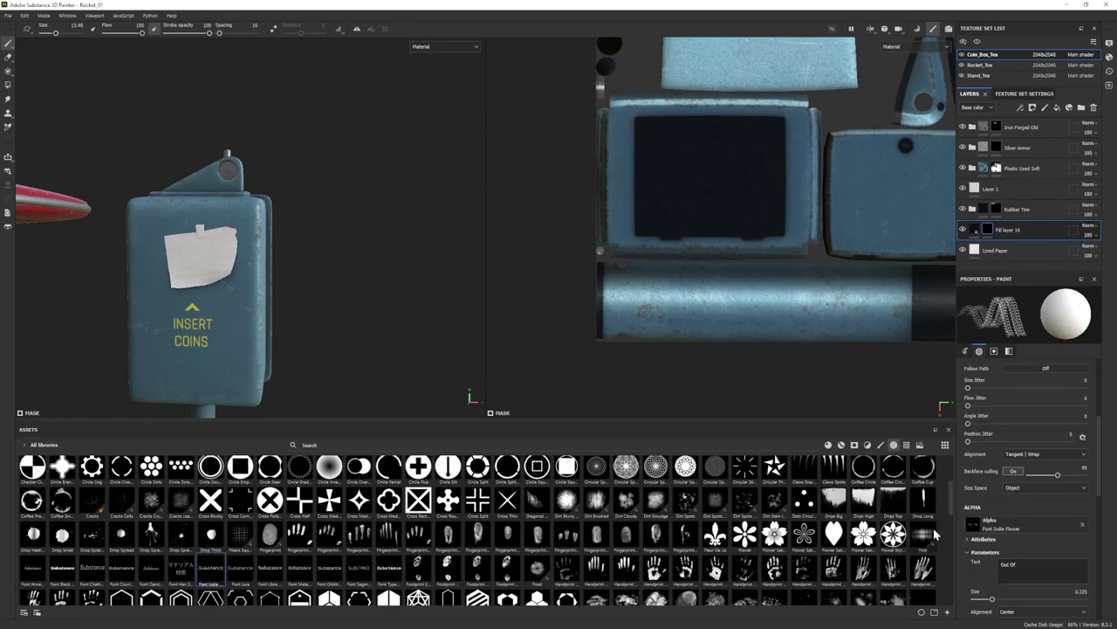
scroll(1064, 398, "up", 2)
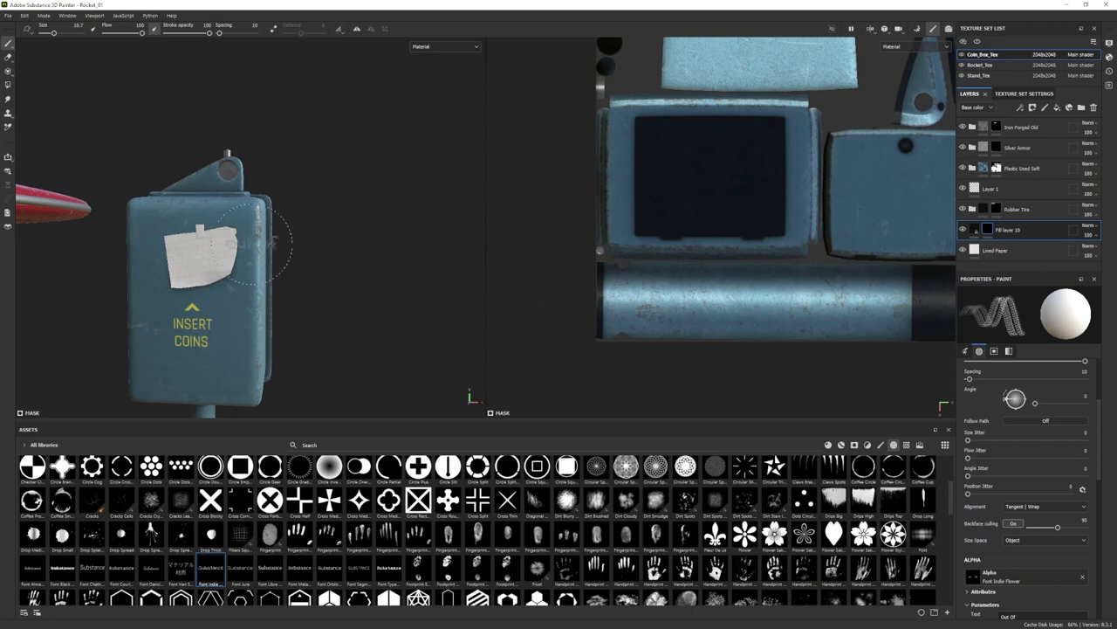
left_click_drag(252, 244, 204, 251, "alt")
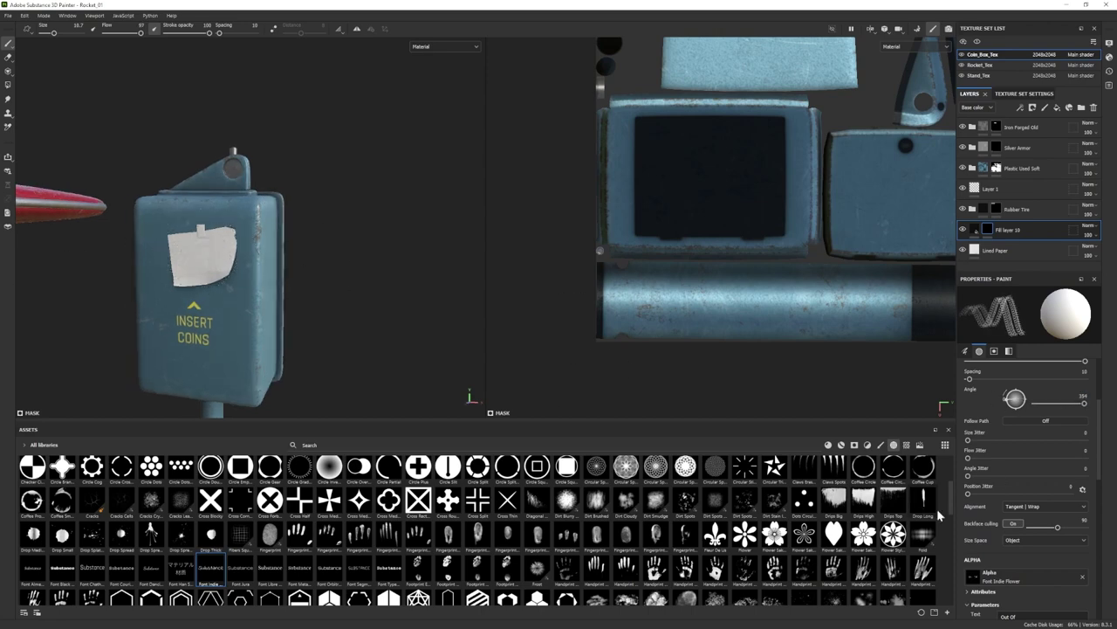
Change the brush text to ORDER and stamp it below OUT OF on the paper note.
scroll(1026, 481, "down", 2)
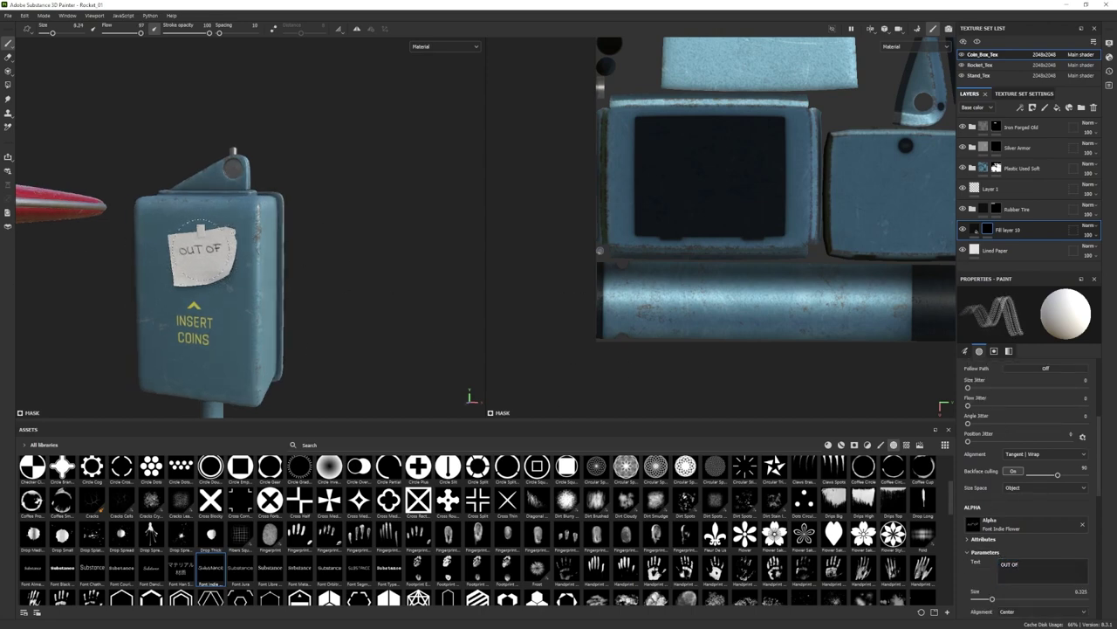
left_click(201, 264)
mouse_move(201, 264)
right_mouse_down("alt")
mouse_move(79, 231)
mouse_move(361, 316)
mouse_move(273, 265)
right_mouse_up("alt")
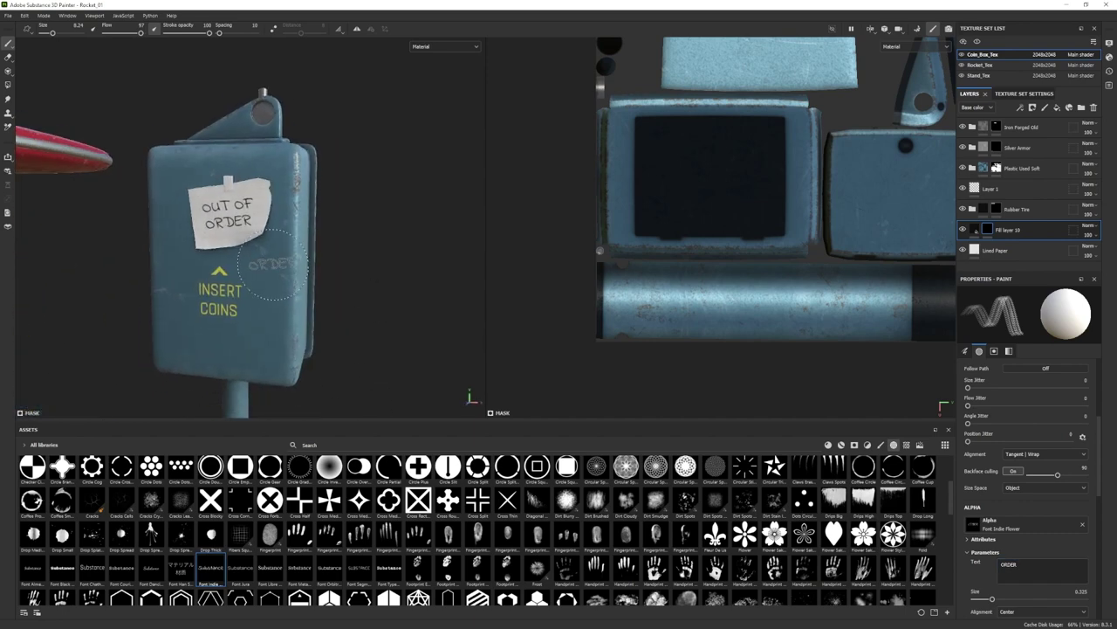
left_click(232, 220)
right_click_drag(232, 221, 131, 236, "alt")
Add a Duct Tape material layer directly above Fill layer 10.
left_click_drag(131, 235, 216, 314, "alt")
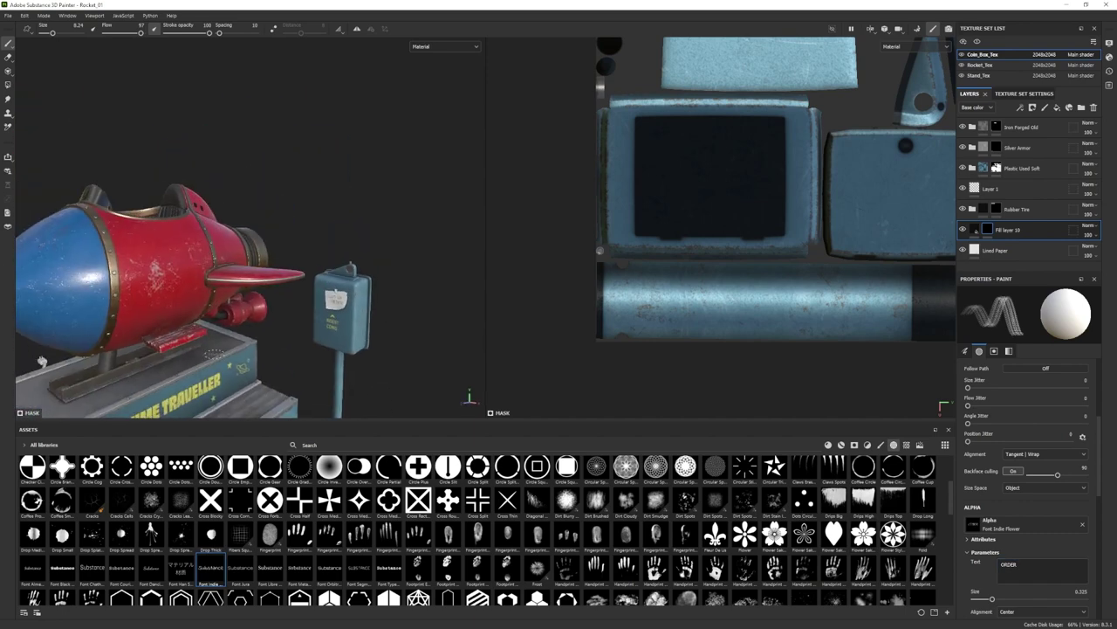
right_click_drag(217, 313, 292, 299, "alt")
left_click_drag(291, 300, 196, 277, "alt")
left_click(829, 446)
scroll(771, 504, "up", 1)
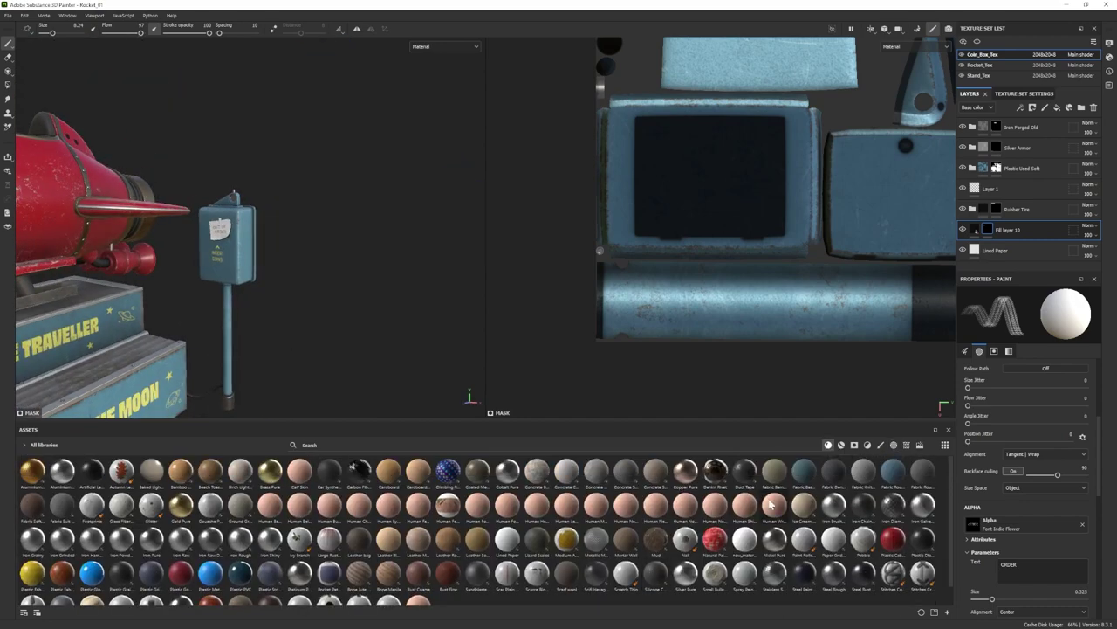
right_click_drag(252, 321, 349, 328, "alt")
middle_click_drag(227, 279, 349, 240, "alt")
left_click_drag(1010, 266, 1002, 222)
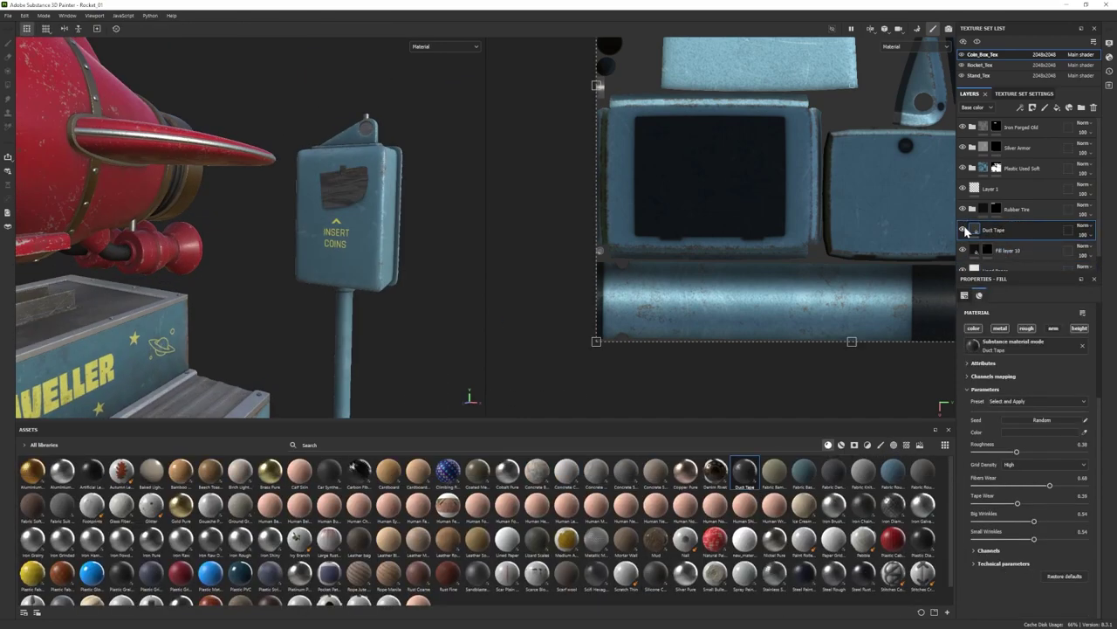
Give Lined Paper a black mask and fill it over the paper note's geometry, hiding Duct Tape meanwhile.
left_click(963, 229)
right_click(992, 266)
left_click(1030, 250)
left_click(7, 85)
left_click(344, 188)
left_click(8, 43)
left_click(963, 230)
Give Duct Tape a black mask and reveal it only on the small tape strip at the note's upper edge.
left_click_drag(349, 249, 452, 259, "alt")
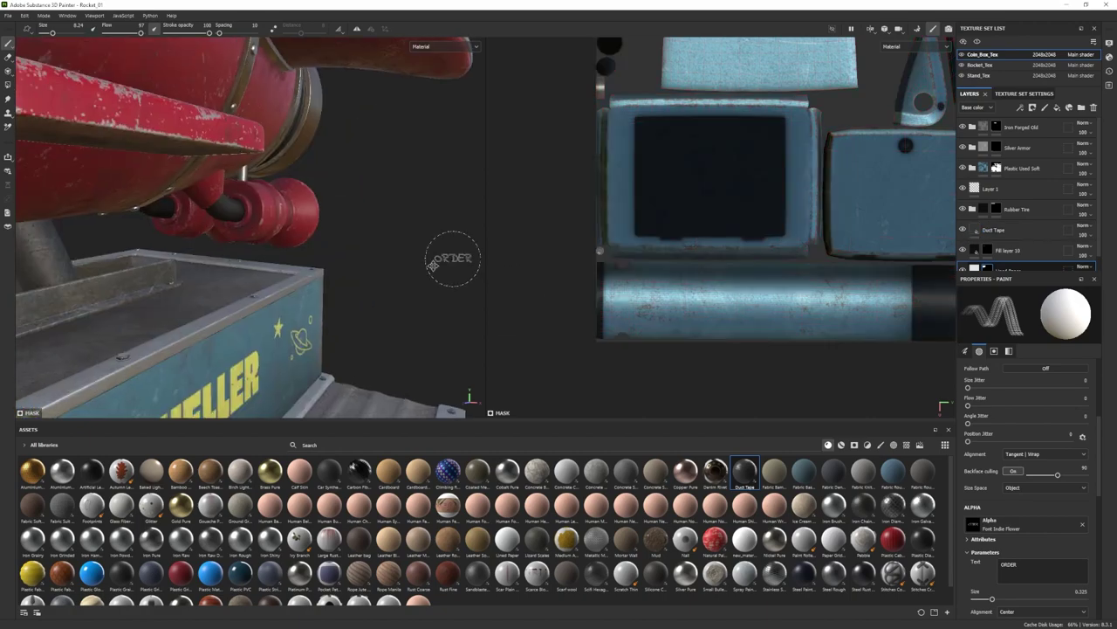
middle_click_drag(451, 259, 227, 296, "alt")
mouse_move(227, 297)
left_mouse_down("alt")
mouse_move(286, 319)
mouse_move(248, 309)
left_mouse_up("alt")
scroll(1022, 419, "up", 4)
left_click(979, 232)
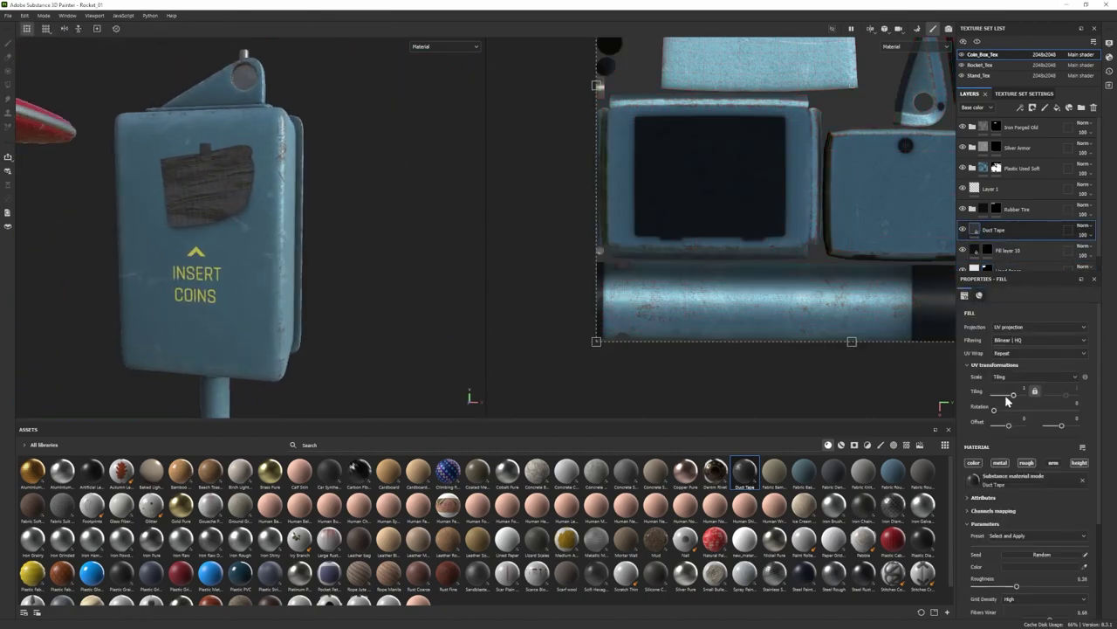
right_click(1005, 230)
left_click(1039, 248)
left_click(8, 83)
left_click(206, 149)
left_click(8, 42)
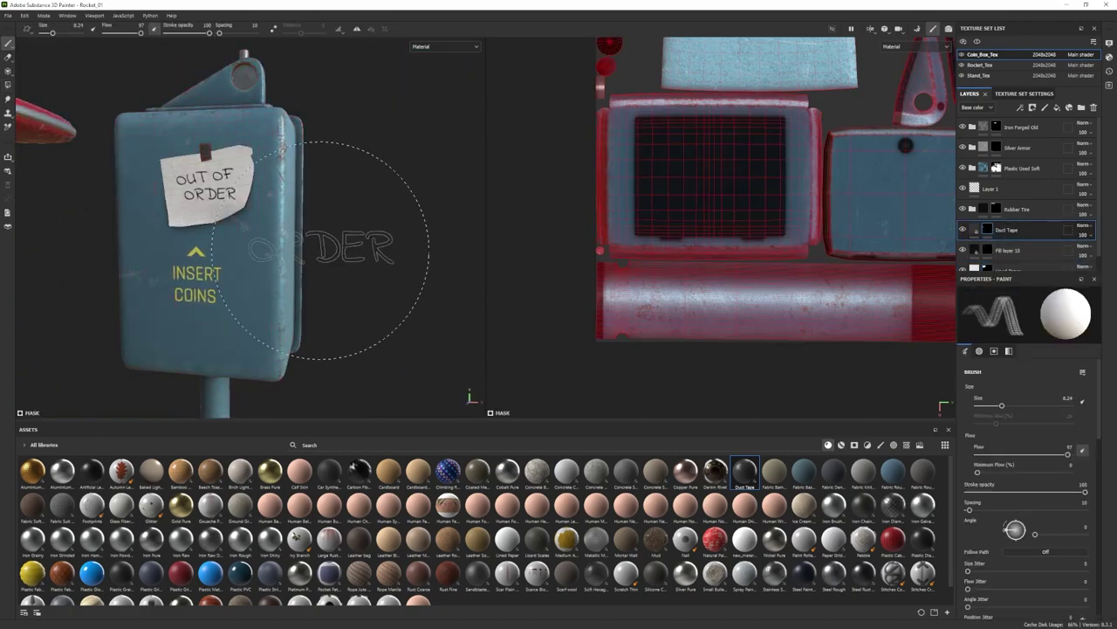
Set the Duct Tape tiling to about 2.23 and its color to dark grey.
left_click_drag(328, 250, 375, 312, "alt")
left_click(975, 229)
scroll(1026, 534, "down", 1)
scroll(1028, 534, "up", 1)
left_click(1043, 541)
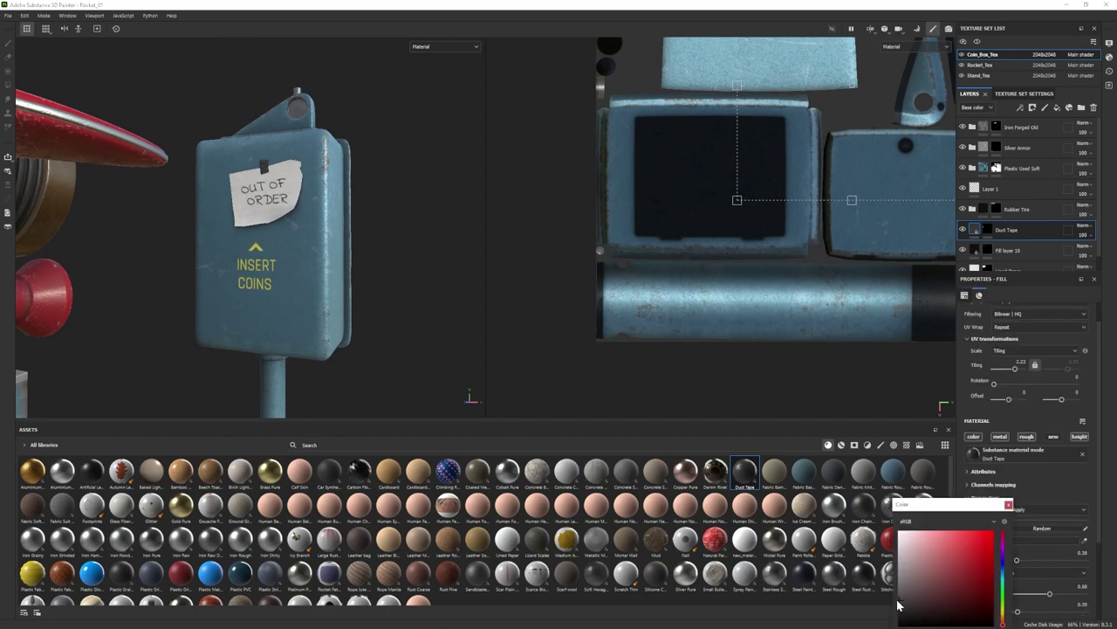
right_click_drag(288, 262, 305, 349, "alt")
left_click_drag(305, 349, 292, 345, "alt")
scroll(1018, 256, "down", 1)
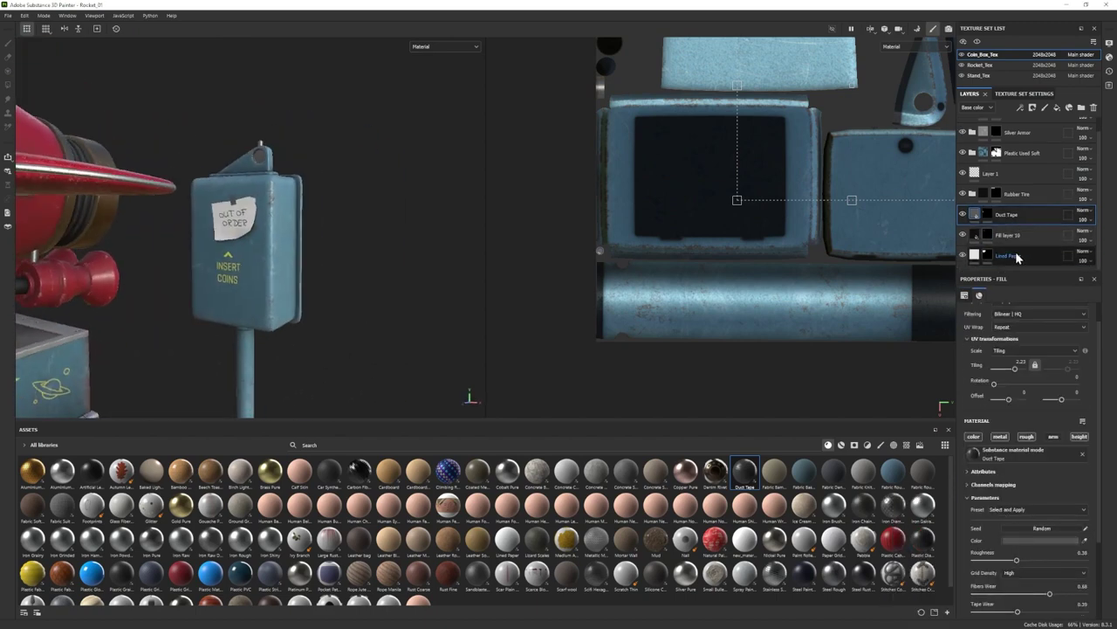
Add a fill layer above Lined Paper and apply the Stains Scratched smart mask to it.
left_click(1018, 256)
left_click(1057, 107)
left_click(855, 445)
left_click_drag(893, 504, 1004, 256)
right_click_drag(253, 253, 349, 301, "alt")
left_click_drag(350, 301, 380, 310, "alt")
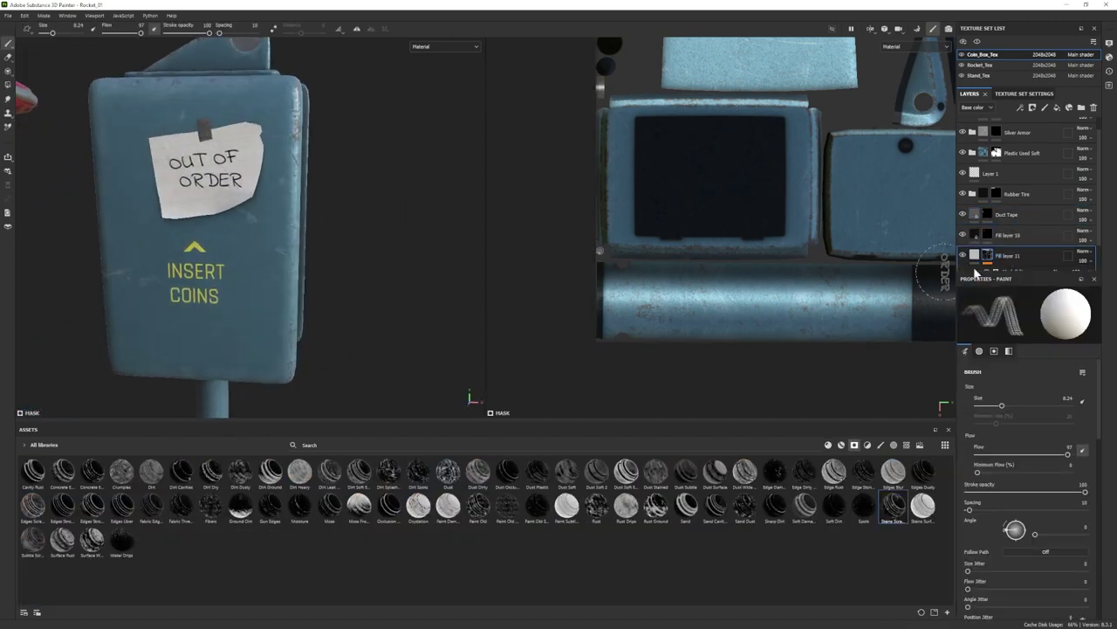
Set Fill layer 11's base color to dark grey and open its Mask Editor generator.
left_click(975, 256)
left_click(1004, 497)
left_click(1008, 509)
left_click_drag(288, 253, 254, 259, "alt")
right_click_drag(253, 258, 262, 284, "alt")
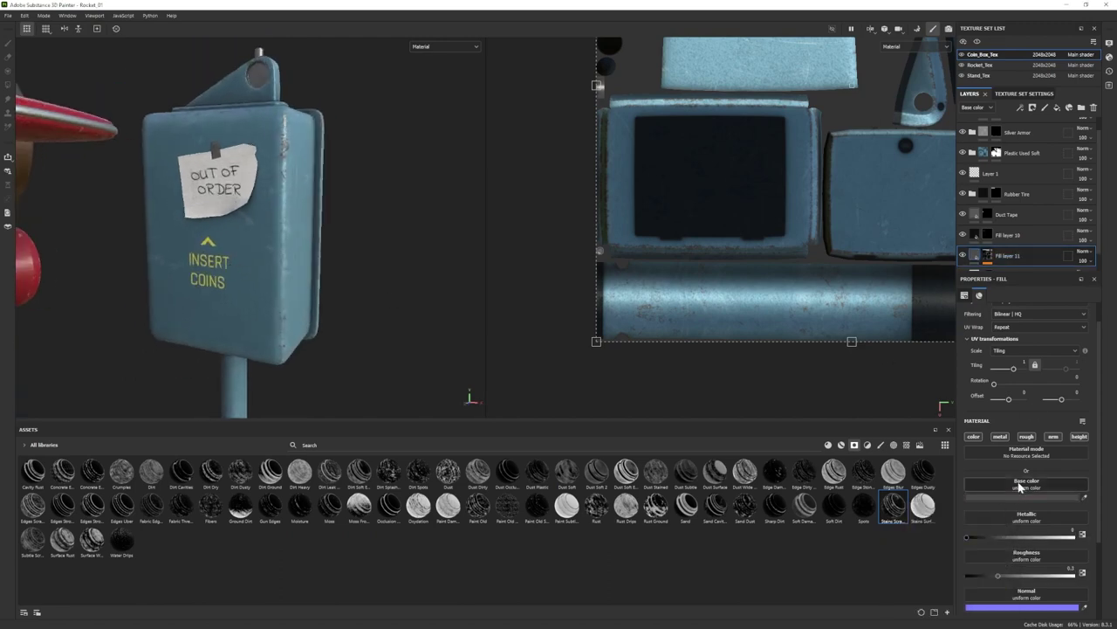
left_click(988, 256)
scroll(1016, 255, "down", 1)
left_click(1014, 239)
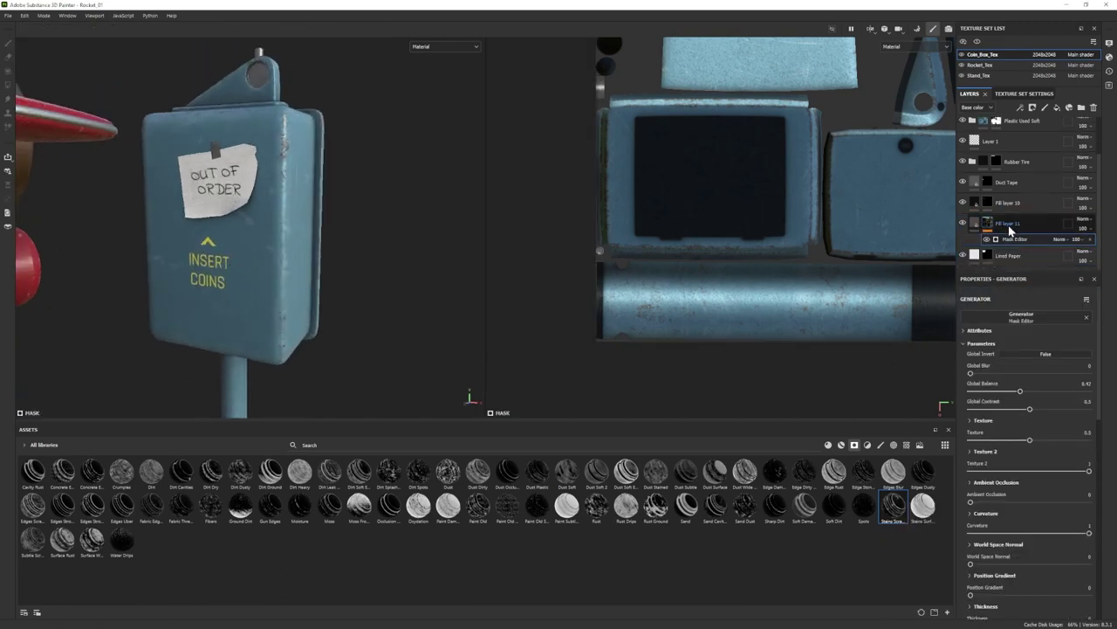
Put Fill layer 11 in a new folder with a black mask filled in only over the paper note.
left_click(1010, 229)
left_click(1081, 107)
left_click_drag(1017, 244, 1011, 226)
right_click(1007, 228)
left_click(1030, 248)
key("4")
left_click(245, 169)
key("1")
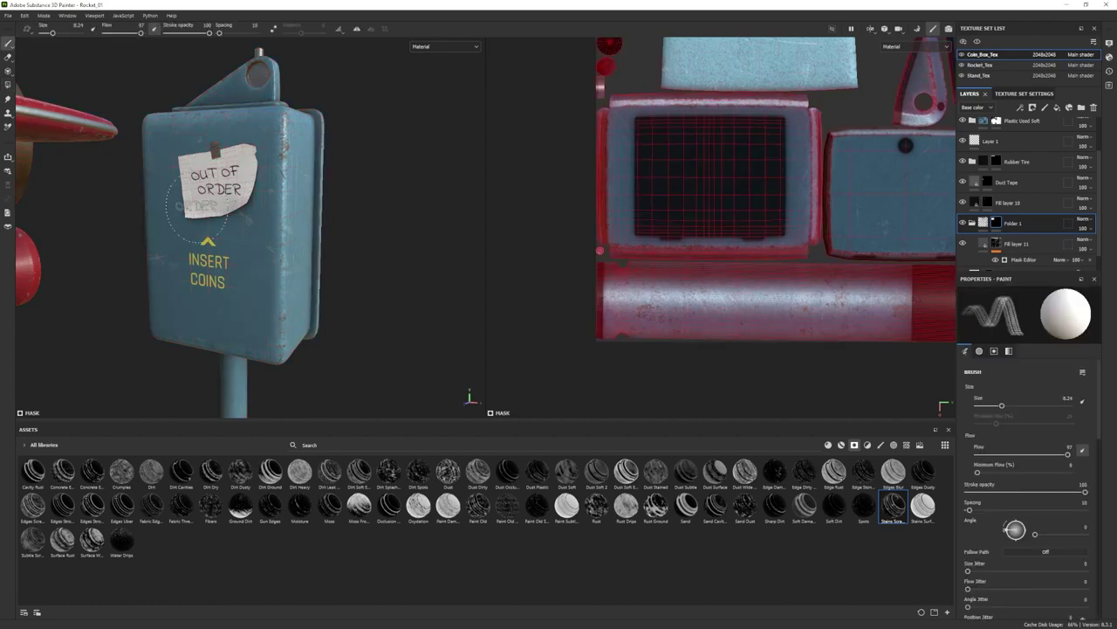
Add a fill layer above Fill layer 11 inside Folder 1 and apply the Moss smart mask to it.
left_click_drag(198, 208, 187, 208, "alt")
left_click(1016, 244)
left_click(1057, 107)
left_click(854, 446)
left_click(855, 445)
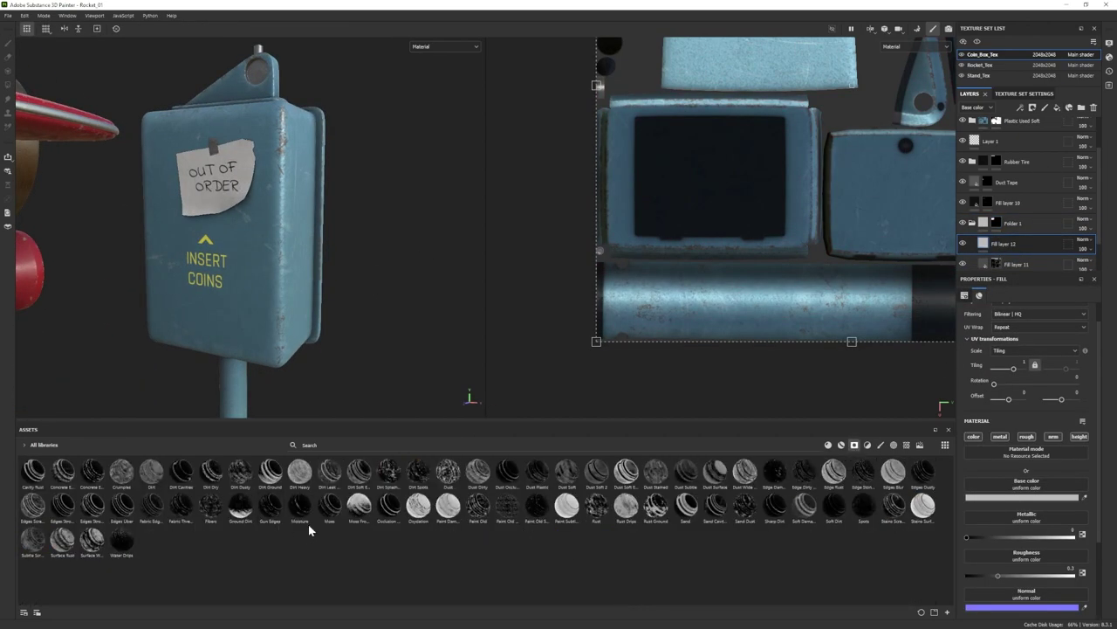
left_click_drag(329, 506, 1008, 247)
Set Fill layer 12's base color to near-black.
left_click(983, 243)
left_click(982, 497)
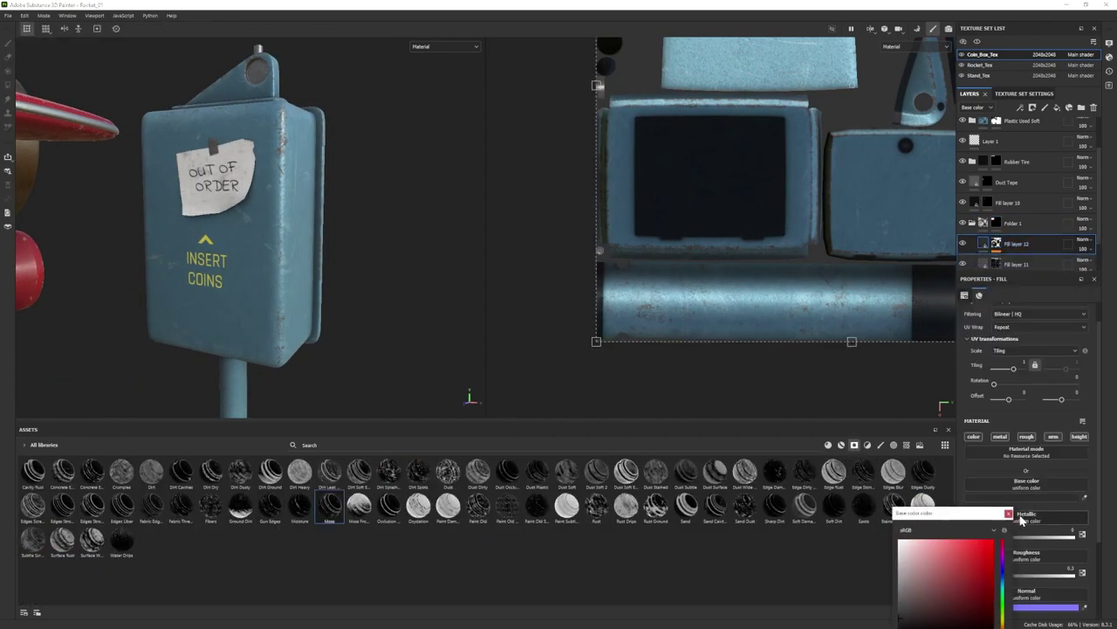
left_click(1010, 513)
Remove the Moss generator from Fill layer 12's mask and try the Water Drips and dirt-leak smart masks.
left_click(996, 244)
scroll(1028, 237, "down", 1)
left_click(1090, 233)
left_click_drag(121, 542, 1026, 220)
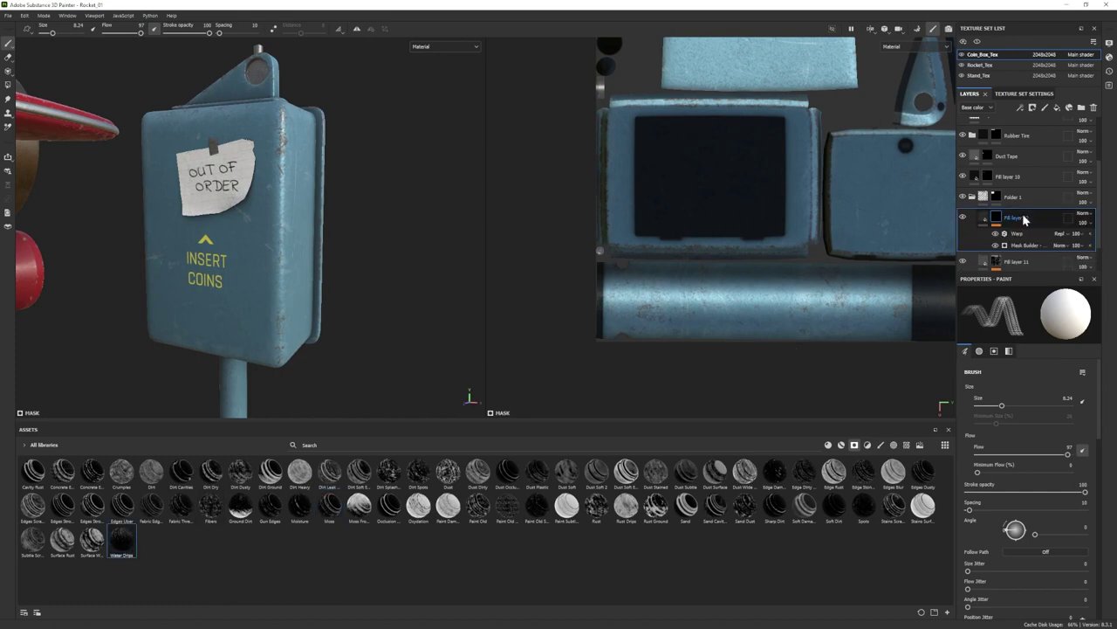
key("ctrl+z")
left_click_drag(330, 473, 1025, 220)
key("ctrl+z")
Try the Soft Dirt and Spots smart masks on Fill layer 12 and undo them.
left_click_drag(834, 508, 1025, 222)
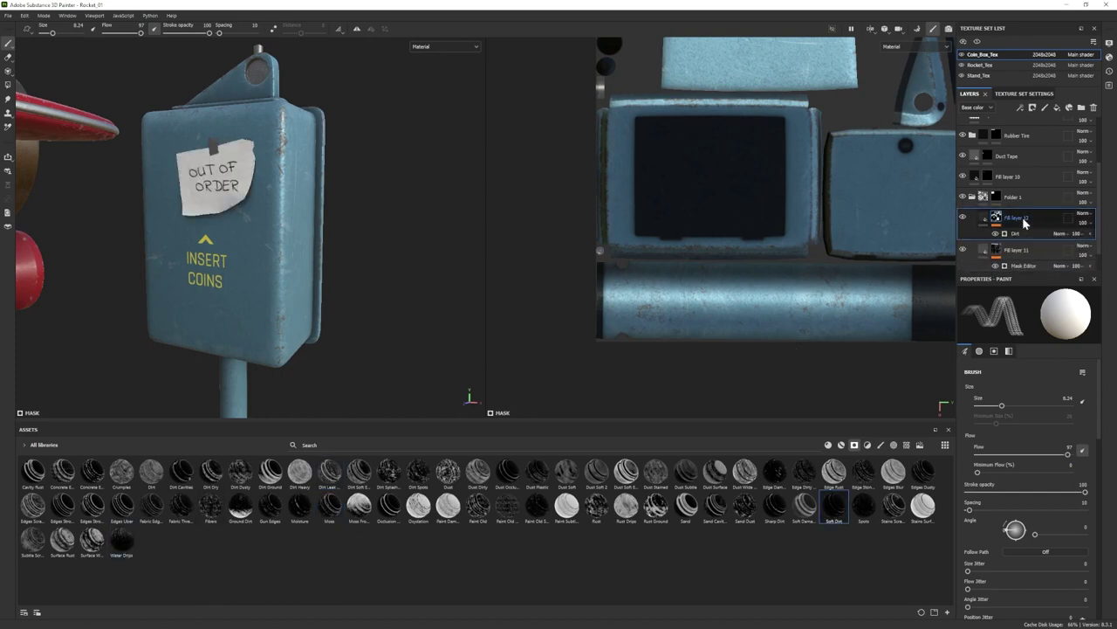
left_click_drag(867, 510, 1025, 219)
key("ctrl+z")
key("ctrl+z")
key("ctrl+z")
Apply the Surface Worn smart mask to Fill layer 12 and set its Global Balance to about 0.33.
left_click_drag(258, 475, 1021, 222)
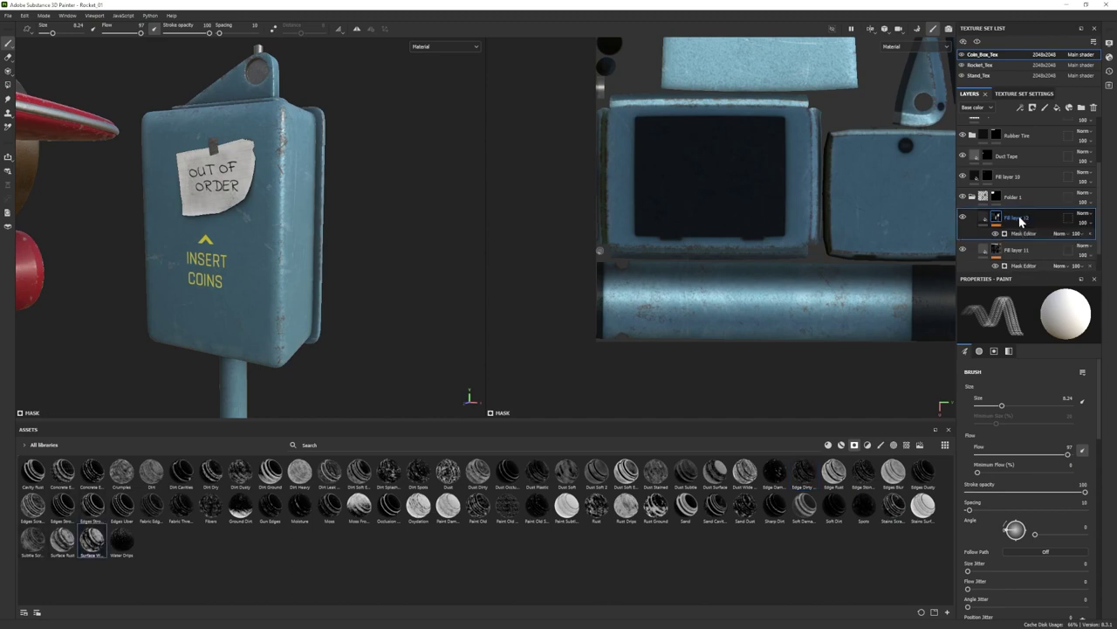
left_click(1020, 238)
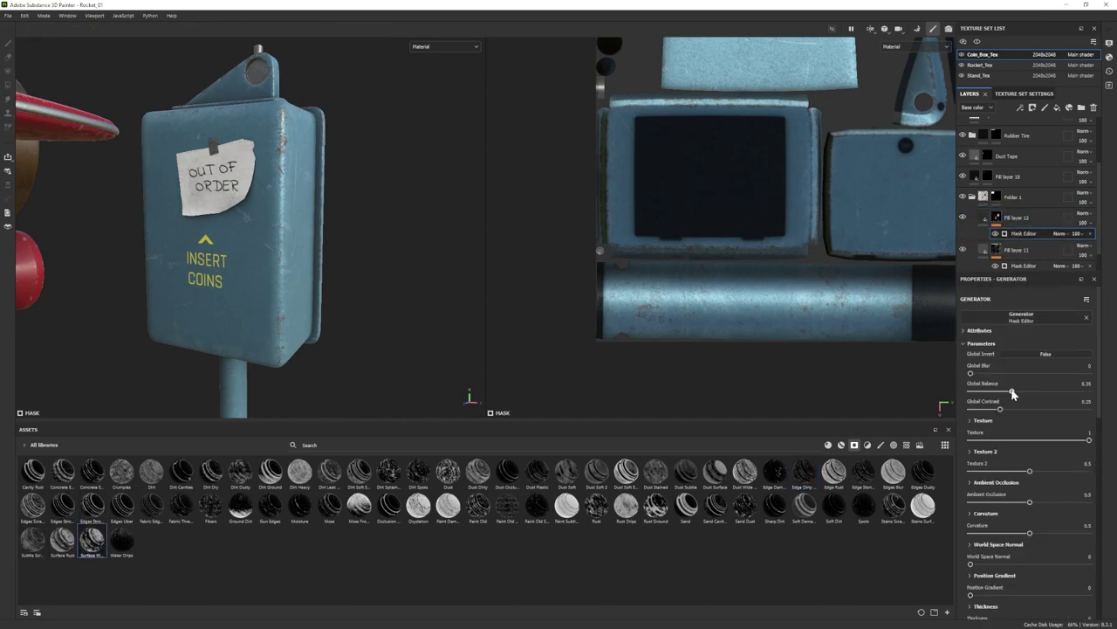
scroll(393, 279, "down", 3)
left_click_drag(1011, 392, 1010, 392)
scroll(261, 288, "down", 4)
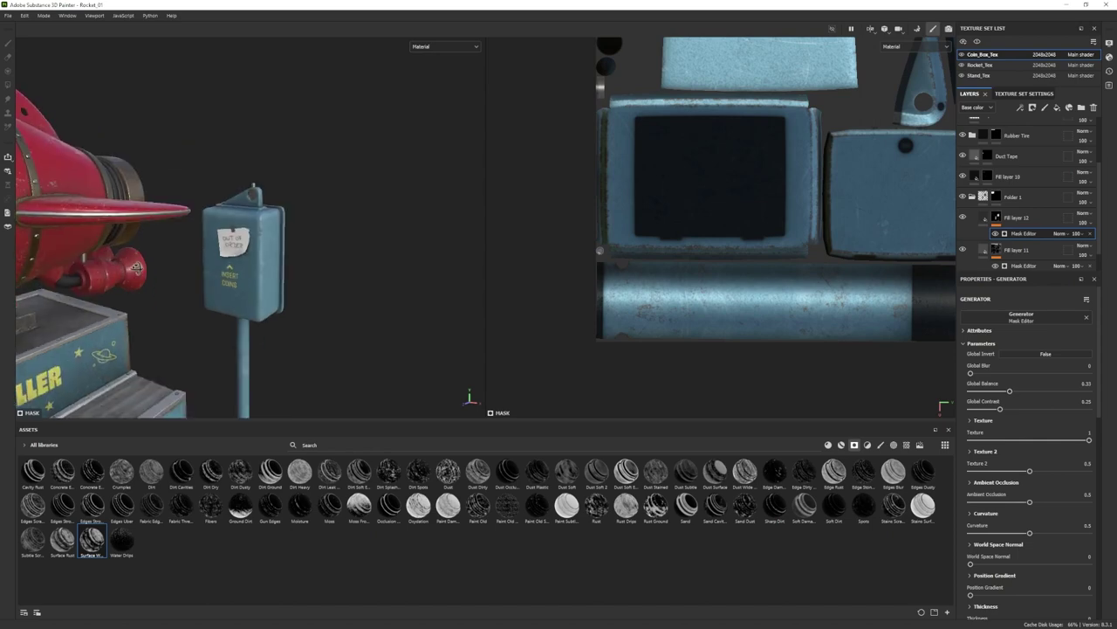
left_click_drag(261, 288, 391, 332, "alt")
scroll(257, 328, "up", 5)
Set the Lined Paper line thickness to about 0.26.
scroll(1011, 256, "down", 1)
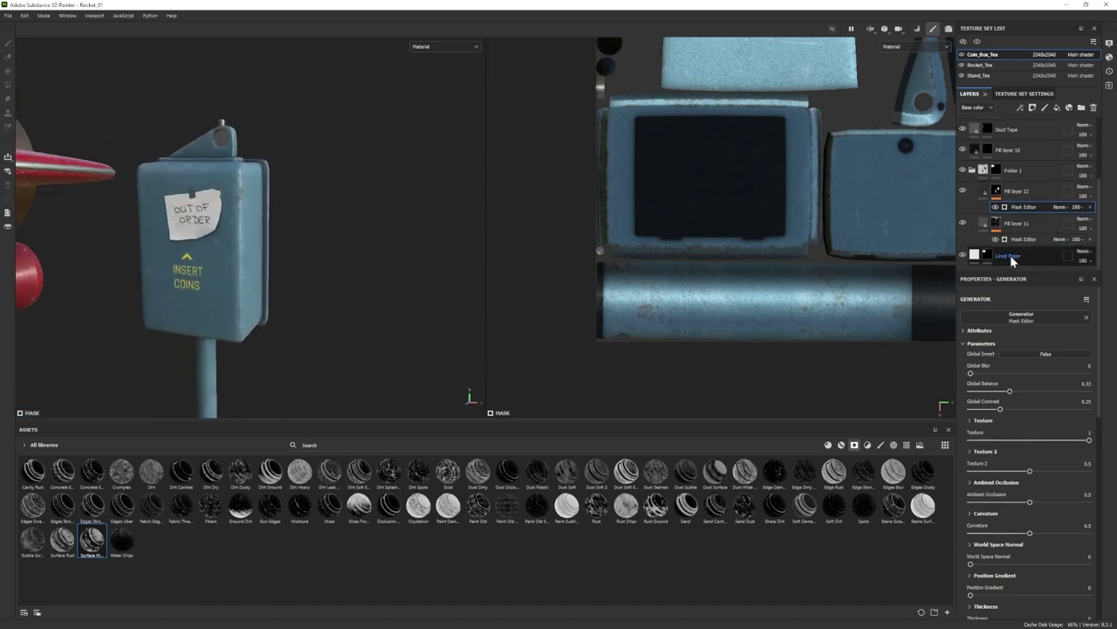
left_click(1010, 257)
left_click(977, 255)
scroll(1011, 562, "down", 1)
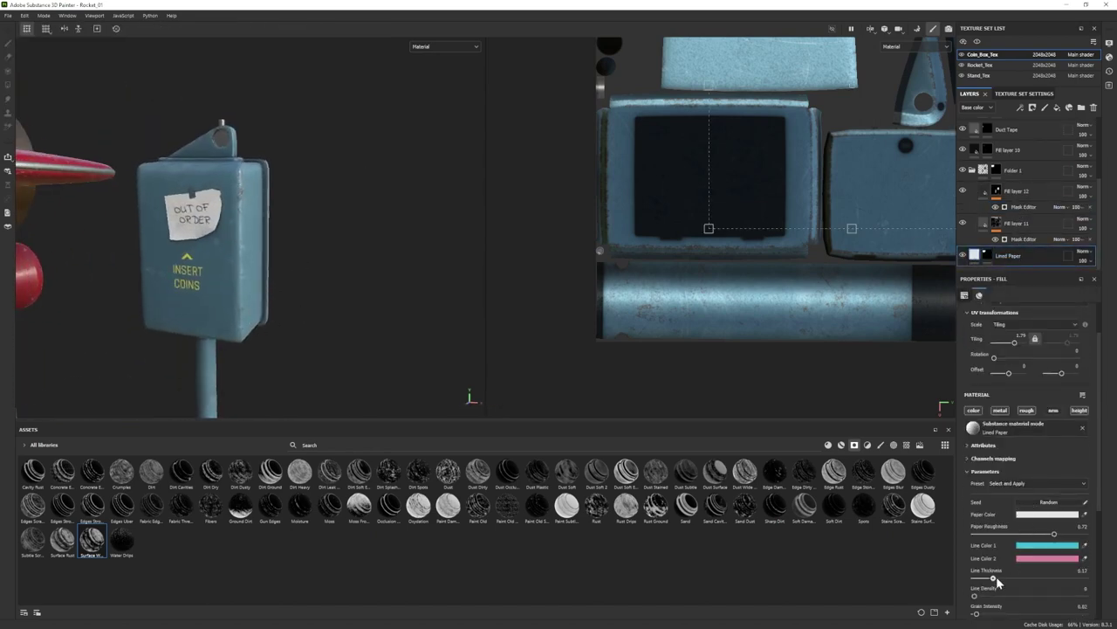
left_click_drag(1029, 578, 1002, 579)
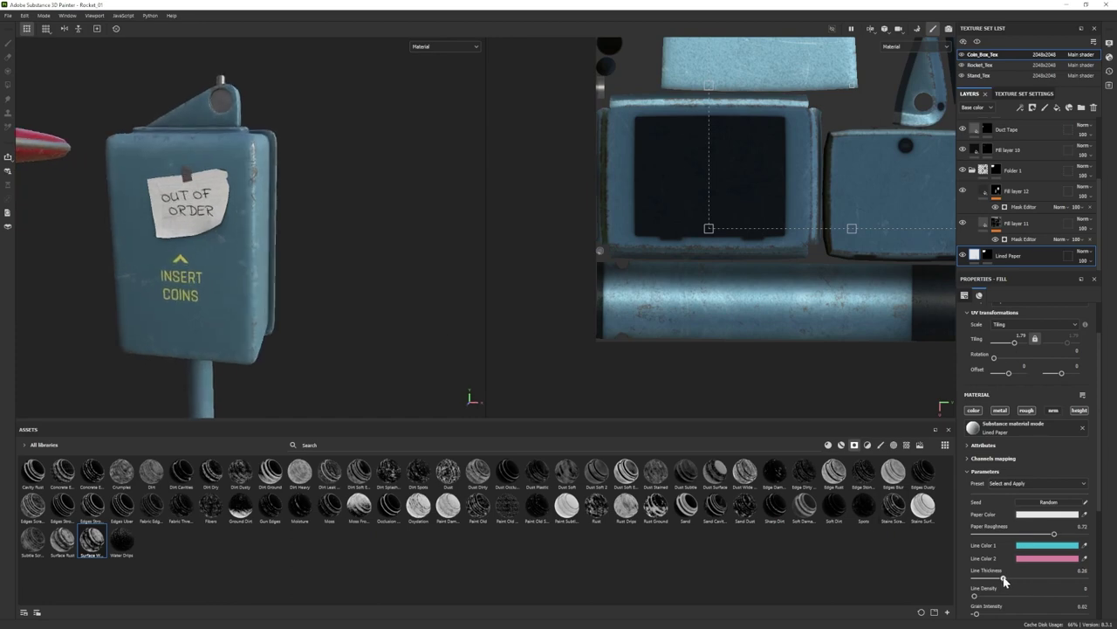
Examine the finished note up close, the remaining Lined Paper parameters and the whole rocket ride.
left_click_drag(297, 323, 384, 341, "alt")
scroll(384, 340, "up", 2)
scroll(1033, 565, "down", 1)
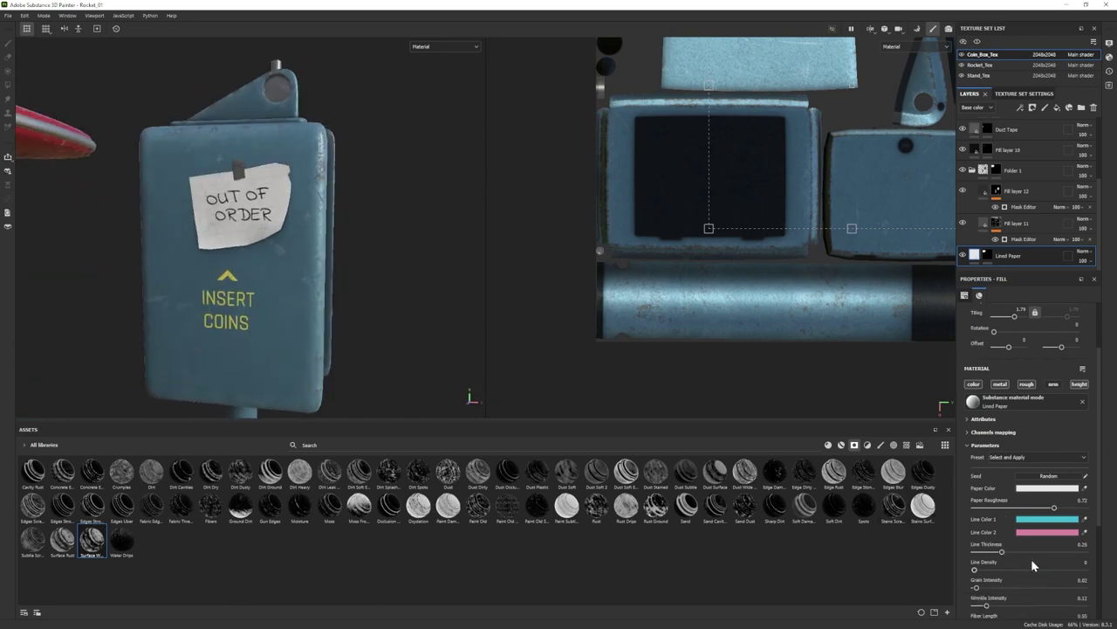
scroll(1021, 554, "down", 3)
left_click(1003, 586)
scroll(1003, 586, "down", 2)
scroll(236, 335, "down", 5)
left_click_drag(237, 334, 133, 273, "alt")
scroll(134, 272, "down", 3)
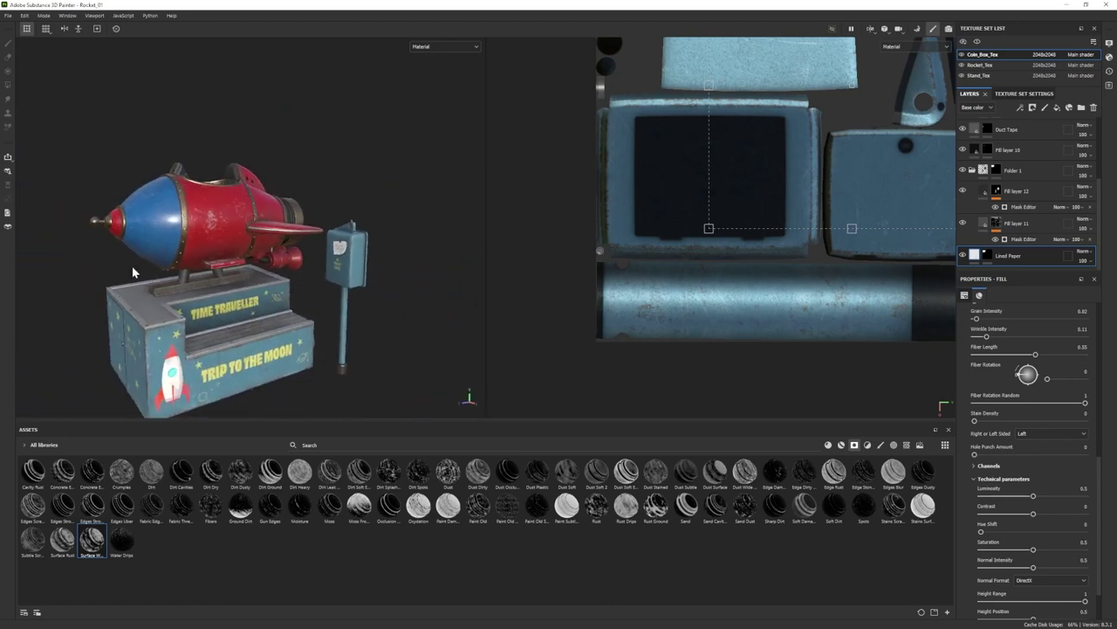
In the Rocket_Tex set, change the Base Paint layer's base color to the muted blue 255D88.
left_click(978, 66)
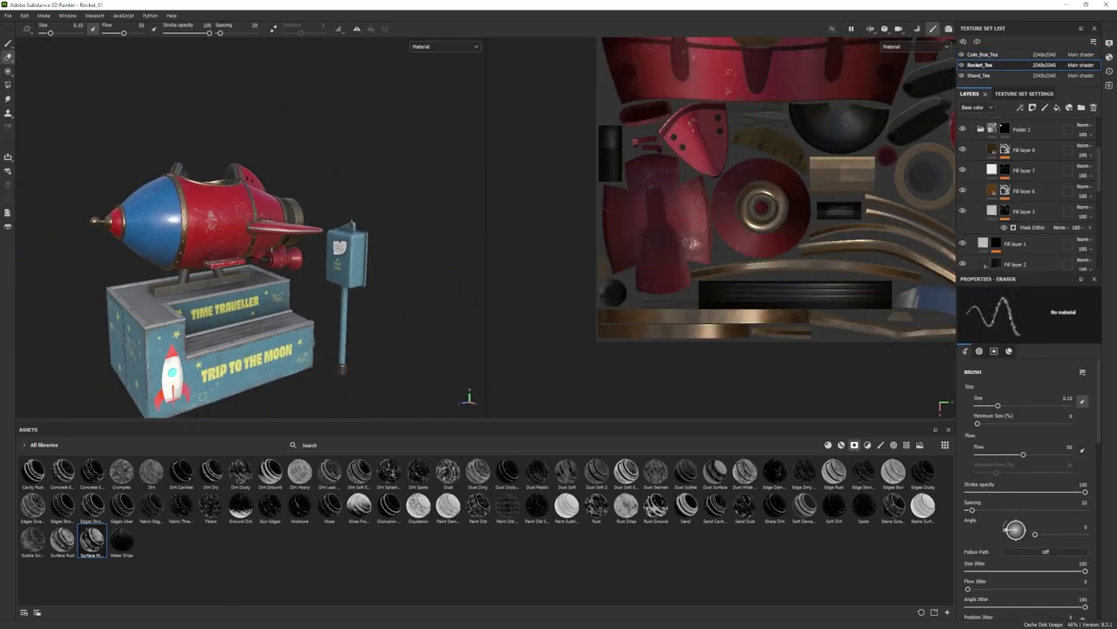
scroll(242, 262, "up", 2)
scroll(1014, 193, "down", 6)
scroll(1023, 213, "up", 12)
scroll(985, 188, "down", 2)
left_click(986, 216)
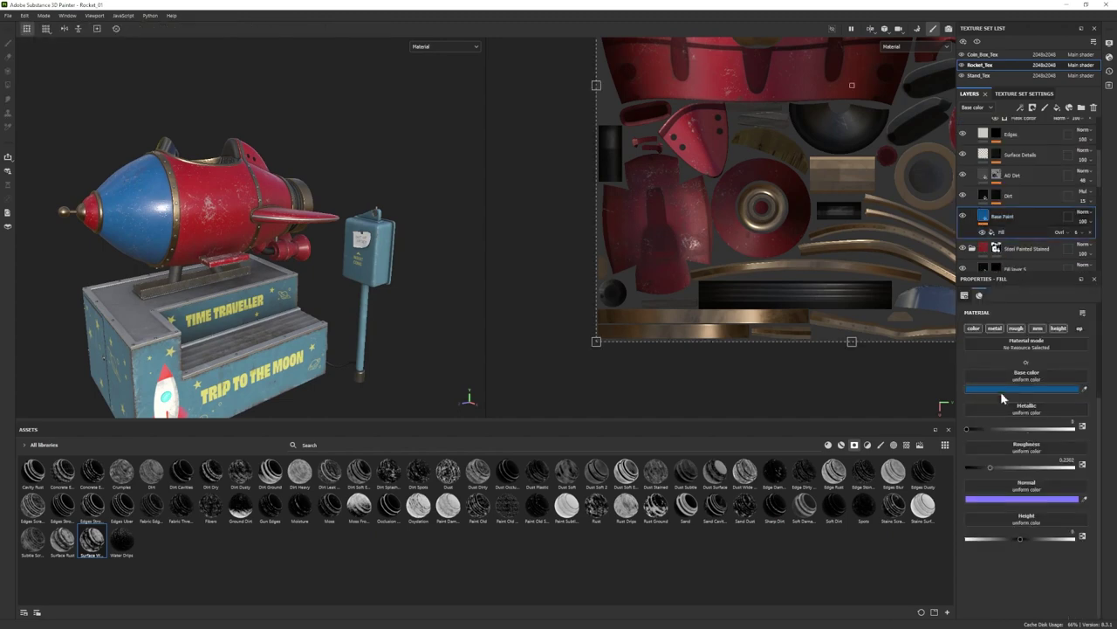
left_click(1002, 389)
left_click(950, 476)
scroll(279, 315, "down", 2)
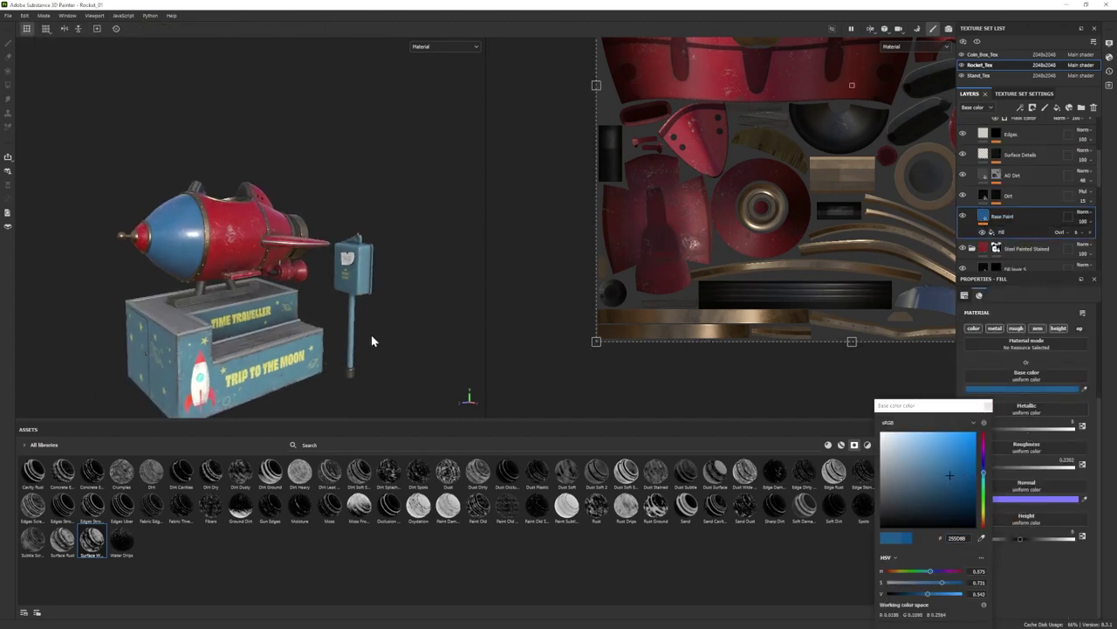
Undo and restore the Base Paint color change to compare the two blues.
key("ctrl+z")
left_click(24, 16)
left_click(42, 38)
scroll(361, 342, "up", 2)
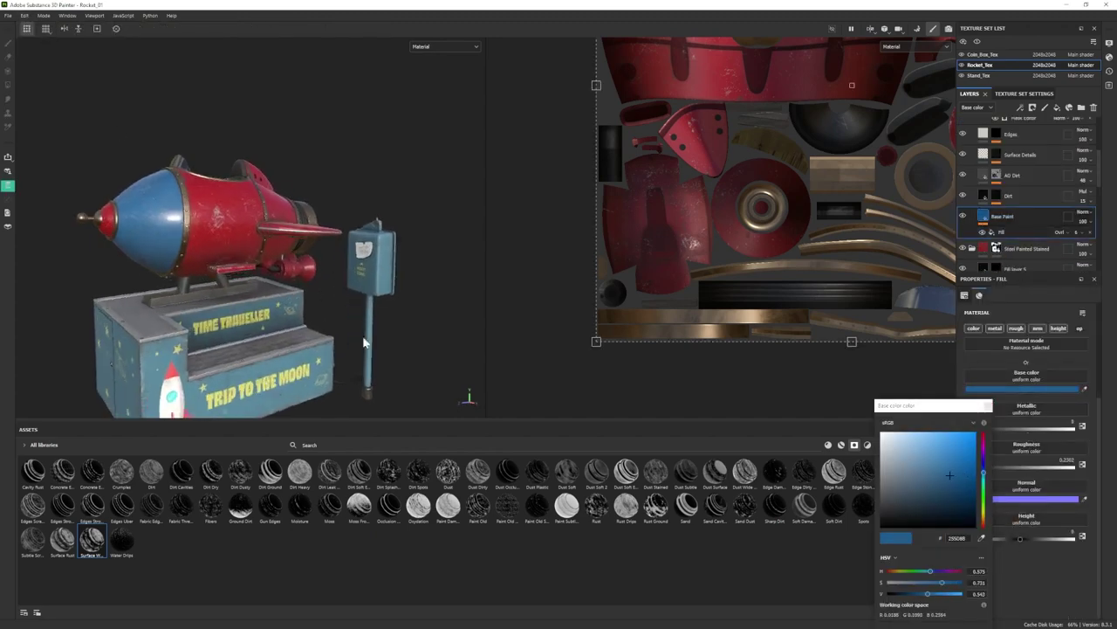
Add a fill layer above Fill layer 5 inside the Steel Painted Stained folder.
left_click(1032, 249)
left_click(1032, 249)
scroll(1024, 244, "down", 1)
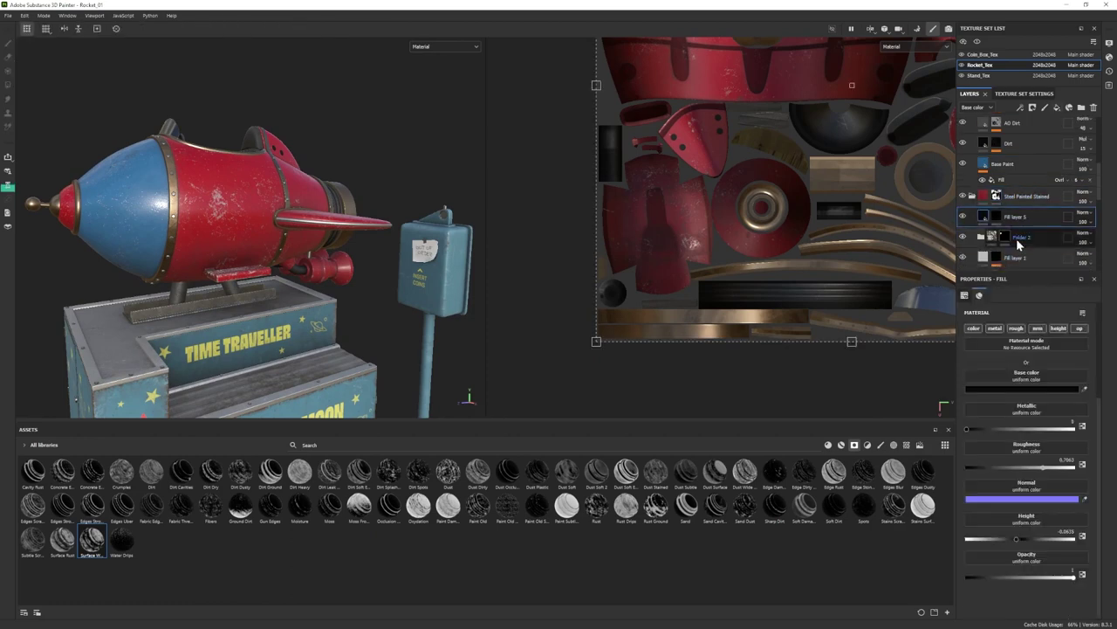
left_click(1057, 108)
Try a smart mask on the new fill layer in Steel Painted Stained and undo it.
left_click_drag(783, 478, 1014, 218)
left_click_drag(131, 281, 133, 300, "alt")
key("ctrl+z")
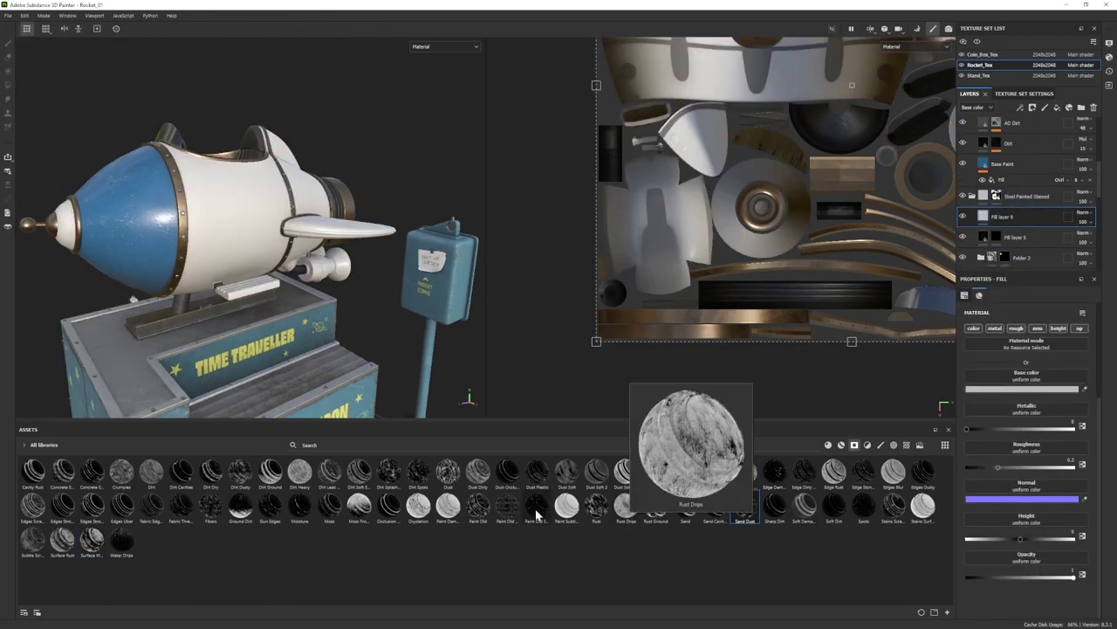
Try paint-wear smart masks on Fill layer 9 in the Steel Painted Stained folder, settling on Paint Old.
left_click_drag(478, 505, 1005, 220)
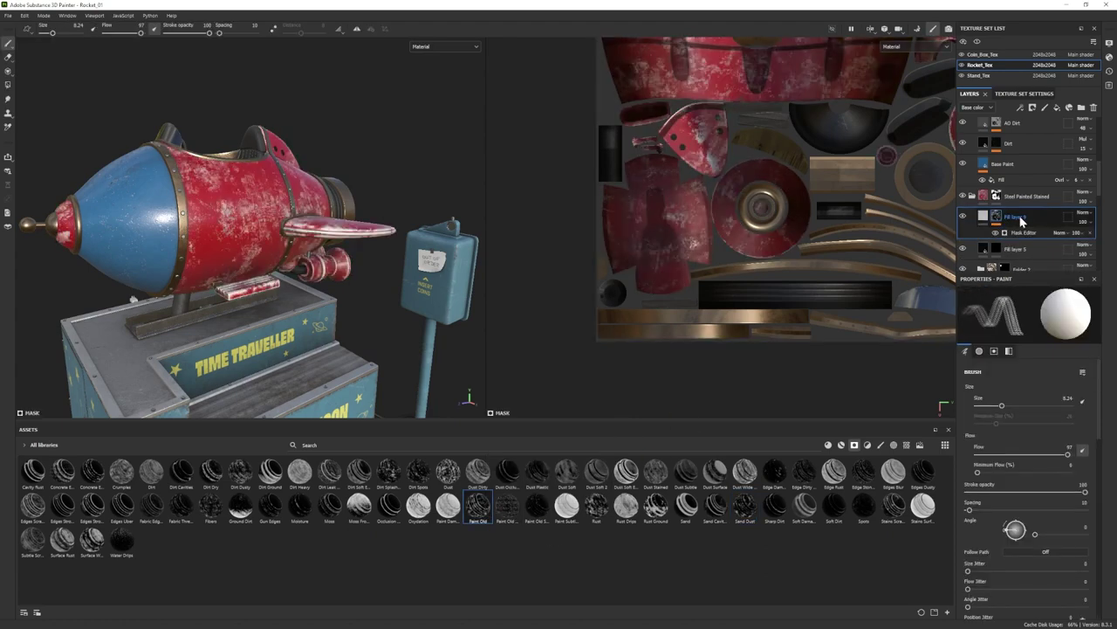
key("ctrl+z")
left_click_drag(448, 504, 1018, 217)
key("ctrl+z")
Set Fill layer 9's base color to the muted red A93535 and compare the rocket with the layer hidden.
left_click(983, 217)
left_click(992, 389)
left_click(971, 450)
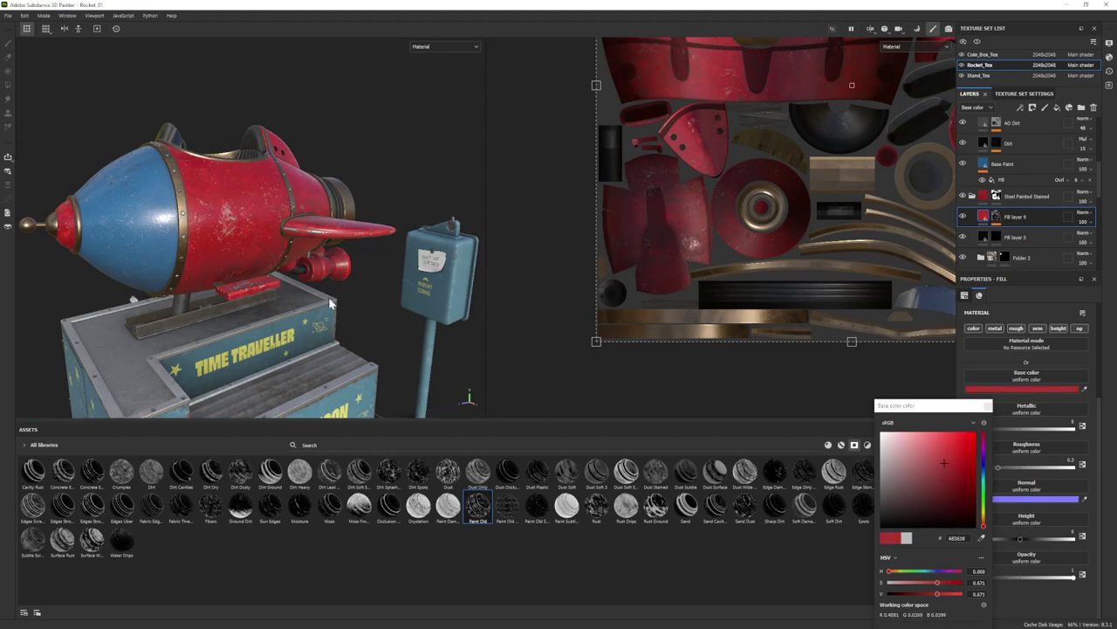
left_click_drag(330, 302, 316, 309, "alt")
left_click_drag(944, 457, 947, 466)
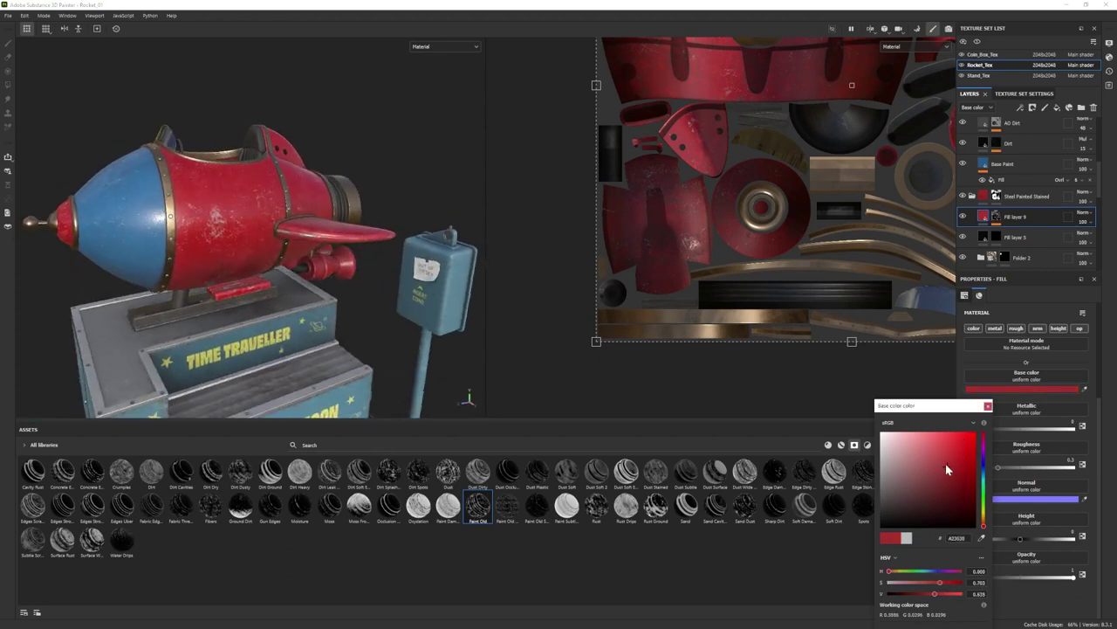
left_click(946, 463)
left_click(963, 216)
left_click(964, 217)
left_click_drag(332, 297, 342, 306, "alt")
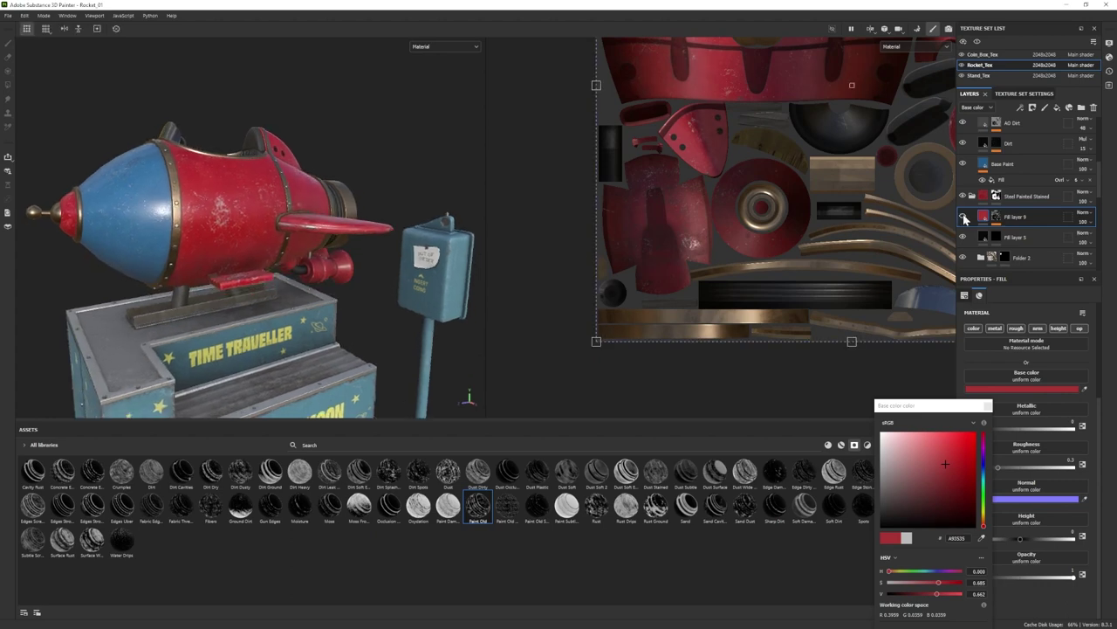
Put Fill layer 9 into a new folder inside Steel Painted Stained and give that folder a black mask.
left_click(1081, 108)
left_click_drag(1018, 237, 1023, 218)
right_click(1025, 218)
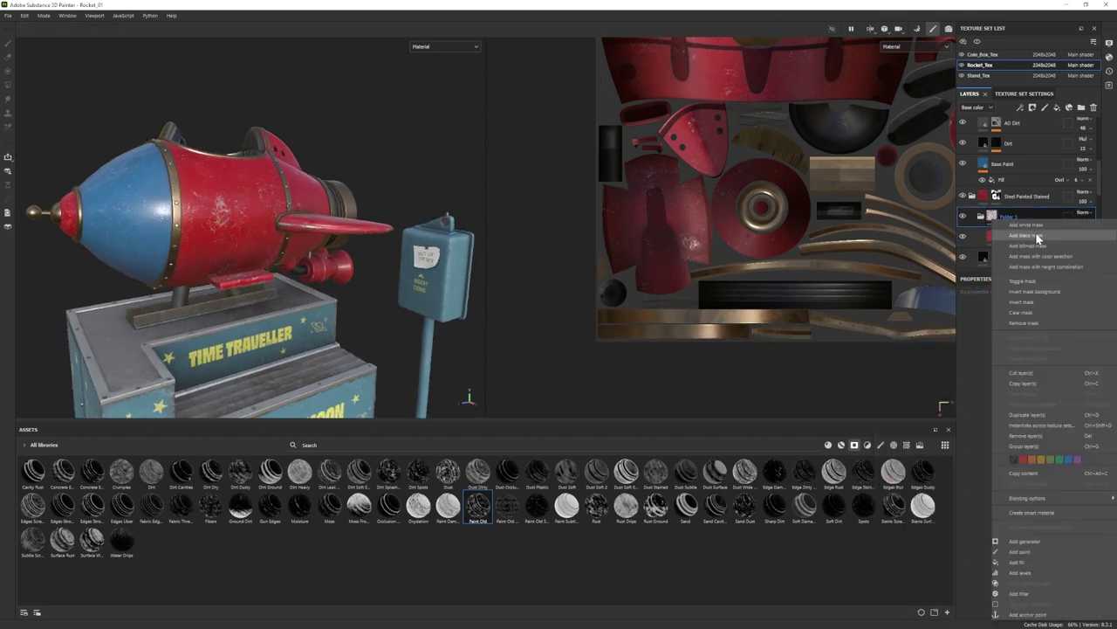
left_click(1038, 238)
Reveal Folder 3 on the rocket's body, nose, wing and booster using Polygon Fill on its mask.
key("4")
left_click(218, 203)
key("1")
key("4")
left_click(286, 262)
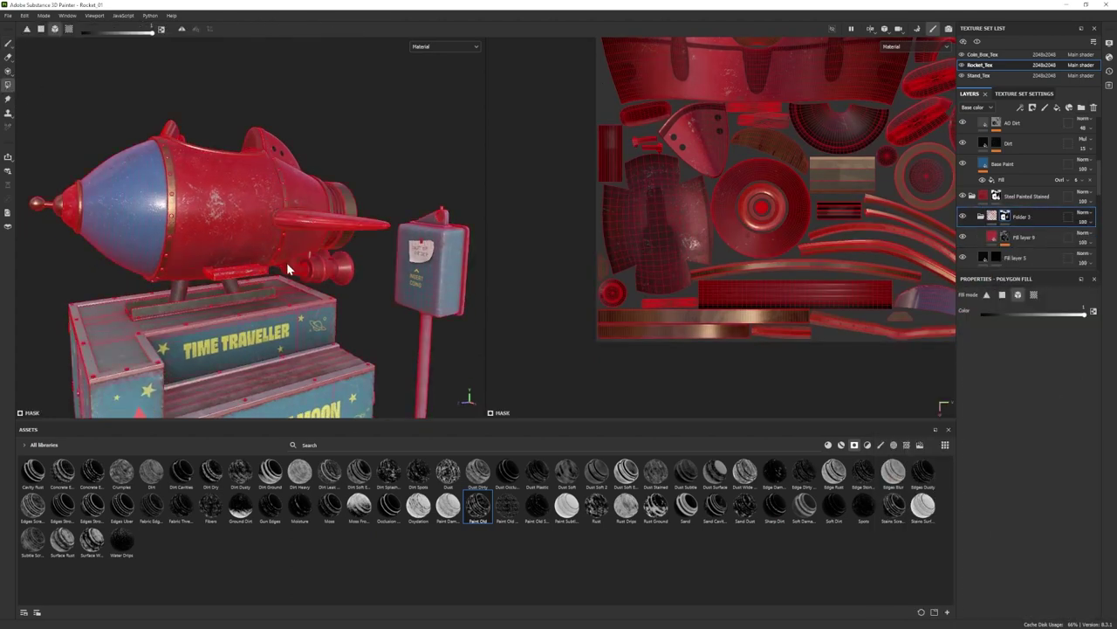
key("1")
Darken Fill layer 9's base color to the red 9E2929 and toggle the layer to compare the wear.
mouse_move(286, 265)
left_mouse_down("alt")
mouse_move(292, 317)
mouse_move(303, 320)
left_mouse_up("alt")
left_click(992, 237)
left_click(1010, 388)
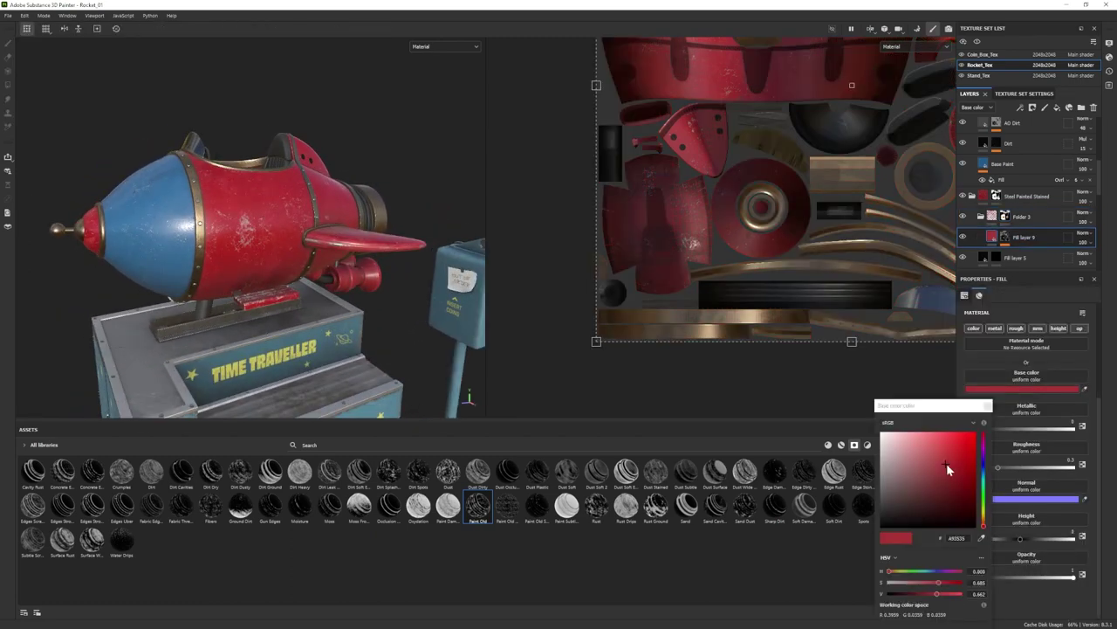
left_click_drag(946, 463, 952, 472)
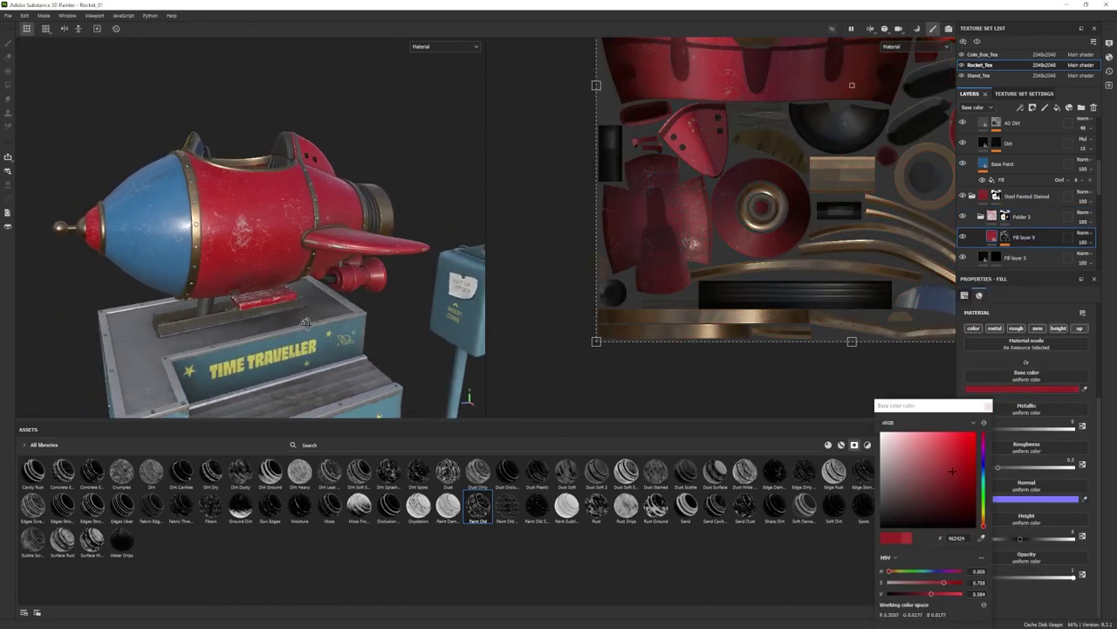
left_click(963, 236)
left_click(951, 468)
left_click(963, 237)
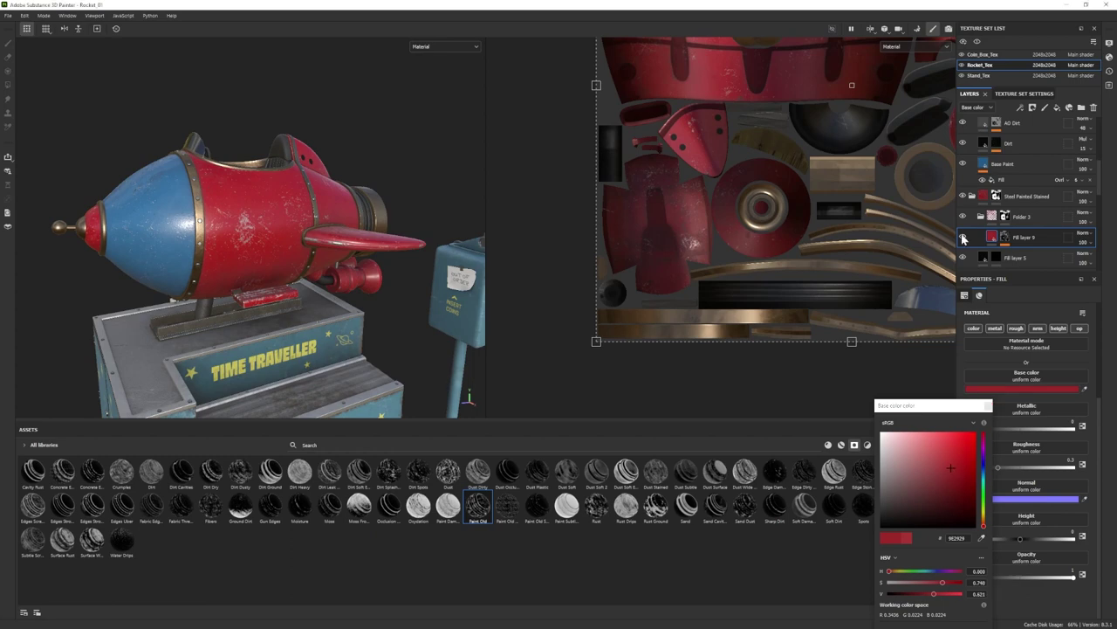
left_click_drag(268, 269, 392, 287, "alt")
scroll(1004, 227, "down", 3)
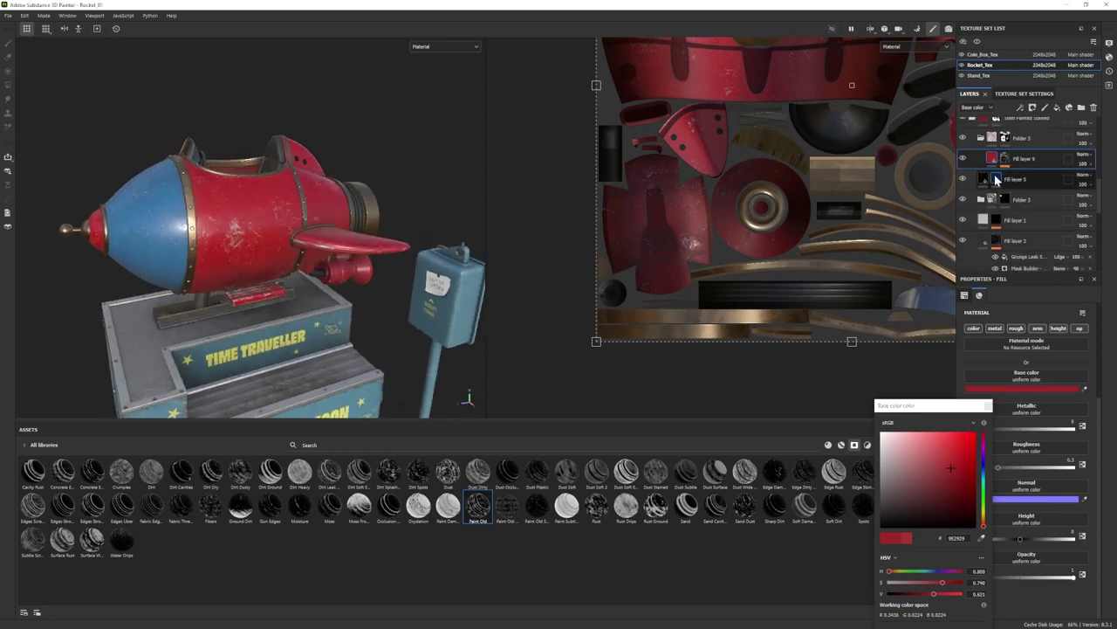
left_click(981, 138)
scroll(1045, 232, "up", 1)
mouse_move(1043, 231)
left_mouse_down()
mouse_move(1015, 139)
mouse_move(1013, 193)
left_mouse_up()
key("ctrl+z")
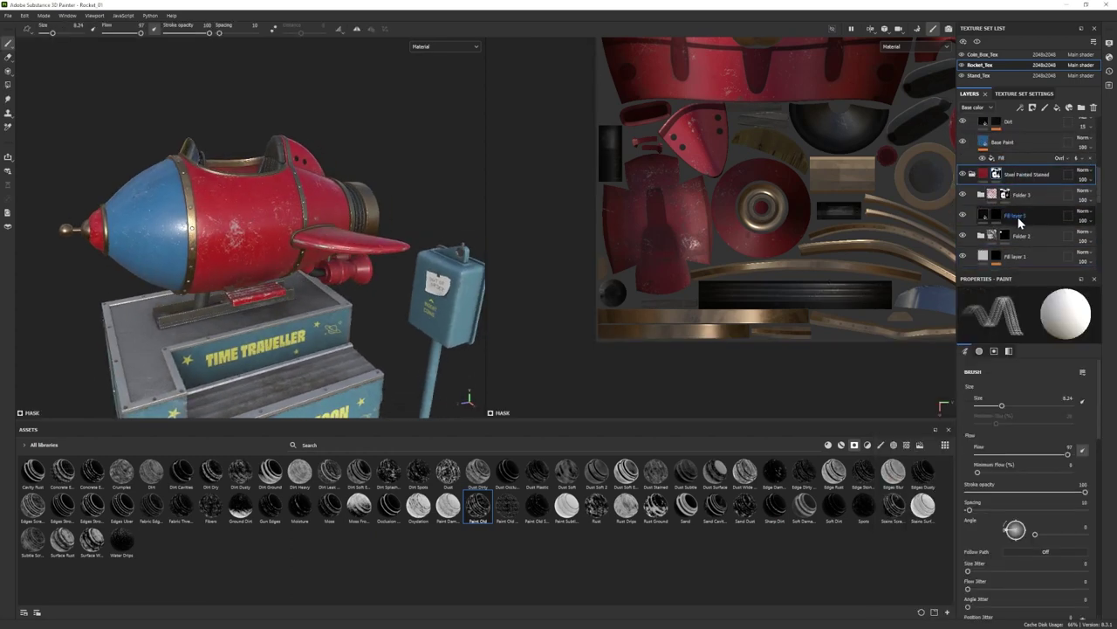
Toggle the wear layers' visibility to examine their effect on the rocket's red paint, and collapse Folder 3.
left_click(963, 215)
left_click(963, 215)
left_click(963, 215)
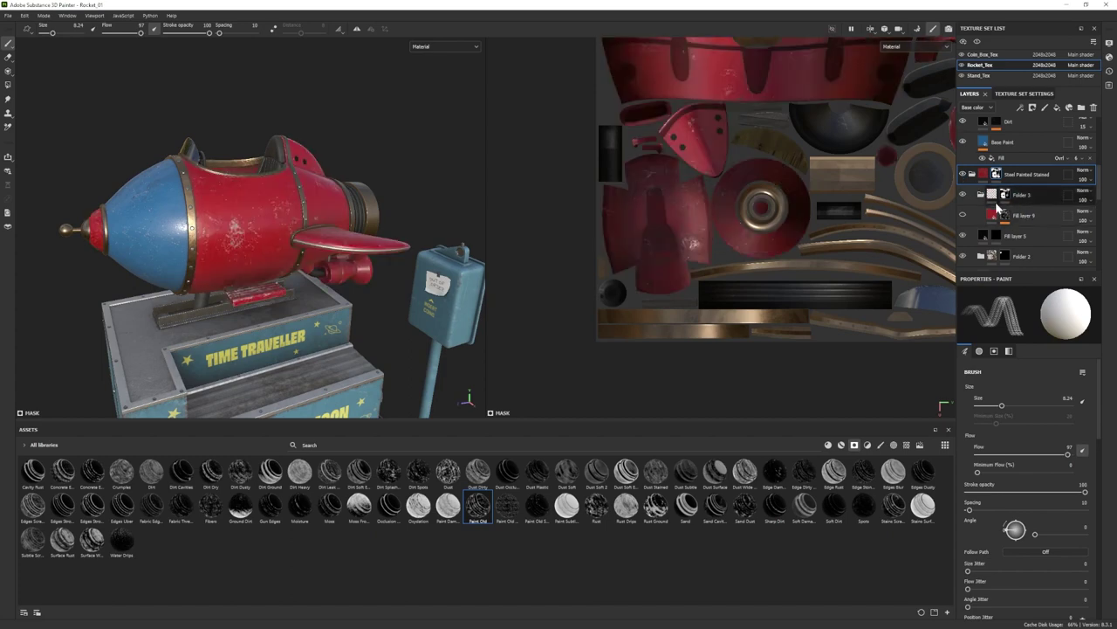
scroll(997, 209, "up", 1)
left_click(1006, 222)
mouse_move(461, 300)
right_mouse_down("alt")
mouse_move(494, 282)
mouse_move(470, 292)
right_mouse_up("alt")
scroll(1004, 222, "down", 1)
left_click(981, 196)
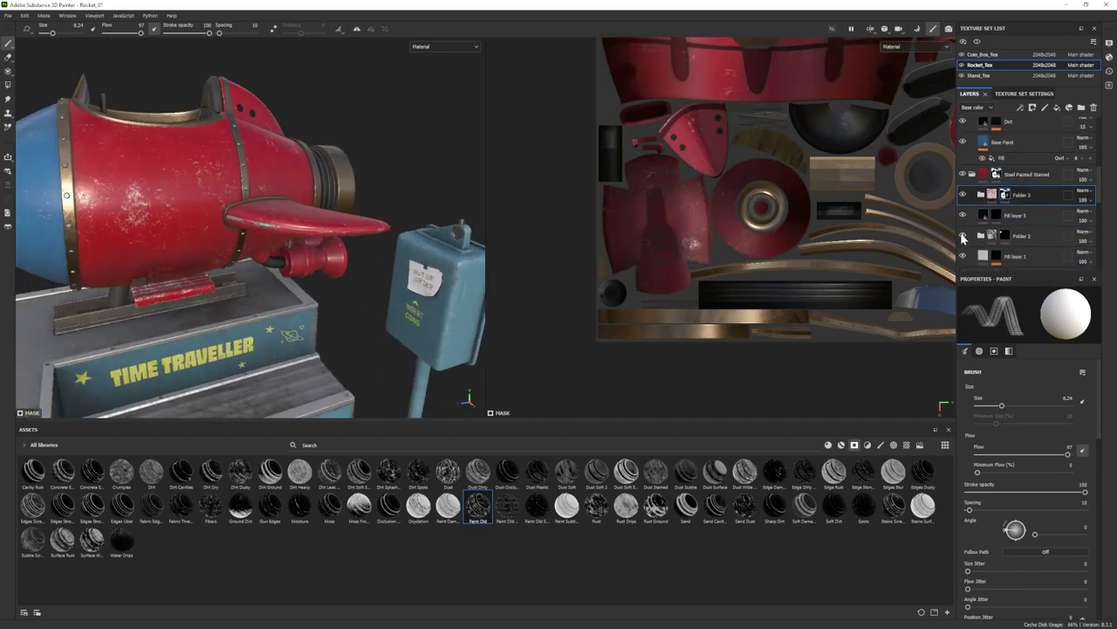
Toggle Fill layer 4 to check its effect and move it directly above the Steel Painted Stained folder.
scroll(967, 234, "down", 3)
left_click(964, 262)
left_click(964, 262)
left_click_drag(1015, 261, 1023, 152)
scroll(1023, 166, "up", 3)
left_click_drag(1017, 234, 1019, 169)
mouse_move(271, 266)
right_mouse_down("alt")
mouse_move(209, 253)
mouse_move(270, 290)
mouse_move(336, 283)
mouse_move(315, 293)
right_mouse_up("alt")
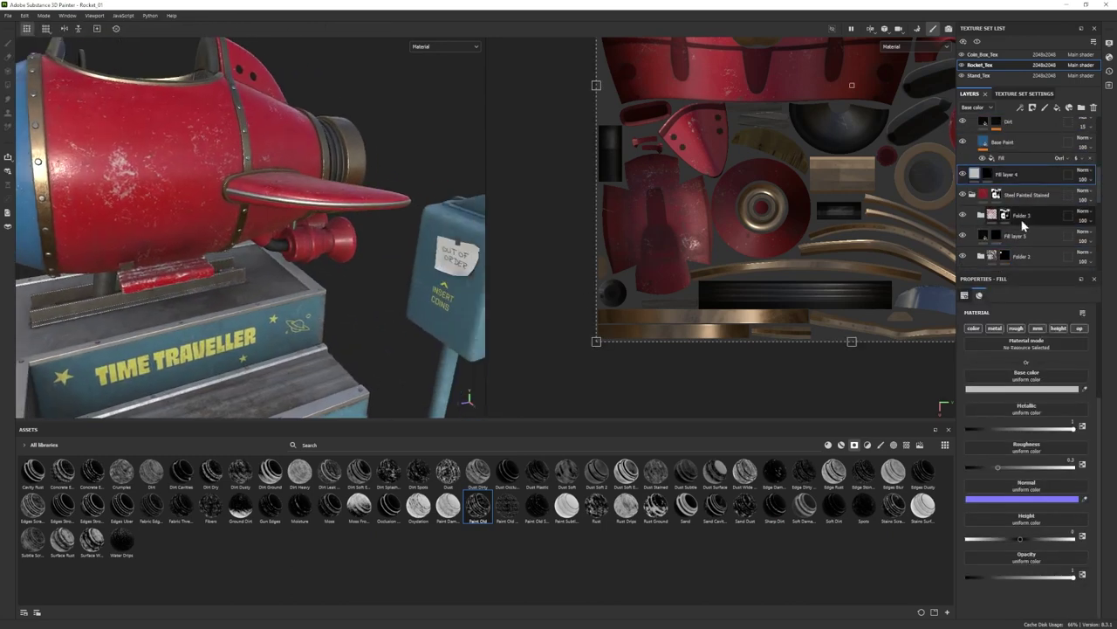
Try Fill layer 4 inside the Steel Painted Stained folder and return it above the folder.
left_click_drag(1019, 208, 1019, 207)
left_click_drag(1018, 196, 1018, 227)
mouse_move(371, 305)
right_mouse_down("alt")
mouse_move(296, 316)
mouse_move(342, 331)
right_mouse_up("alt")
left_click_drag(1013, 219, 1013, 172)
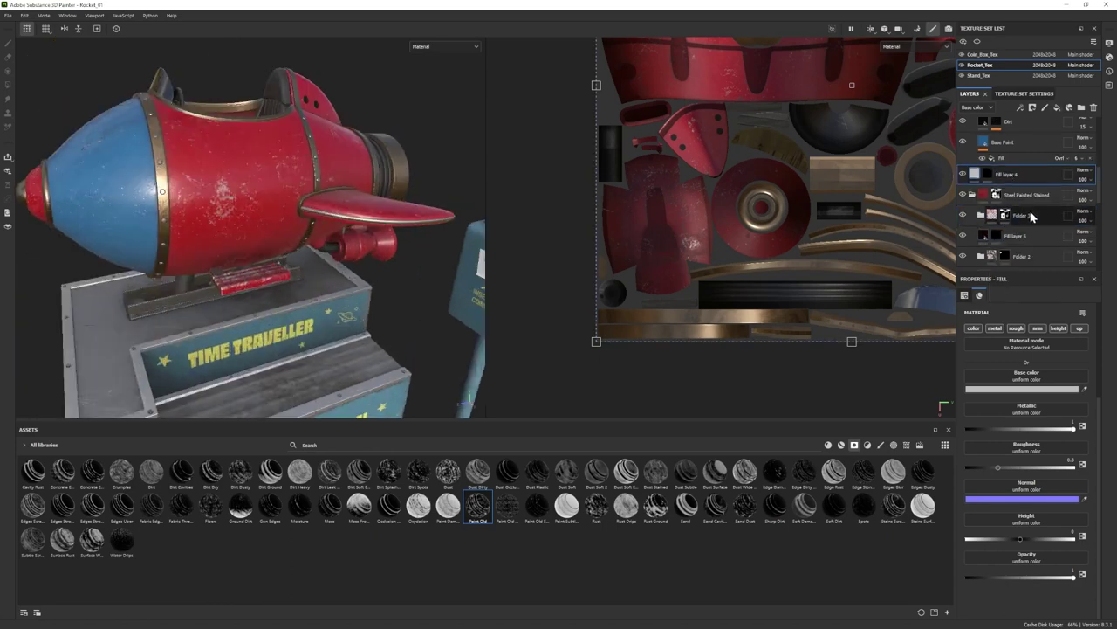
Add a fill layer at the top of Folder 3 and mask it with the Gun Edges smart mask.
left_click(1032, 216)
left_click(1043, 239)
left_click(1057, 107)
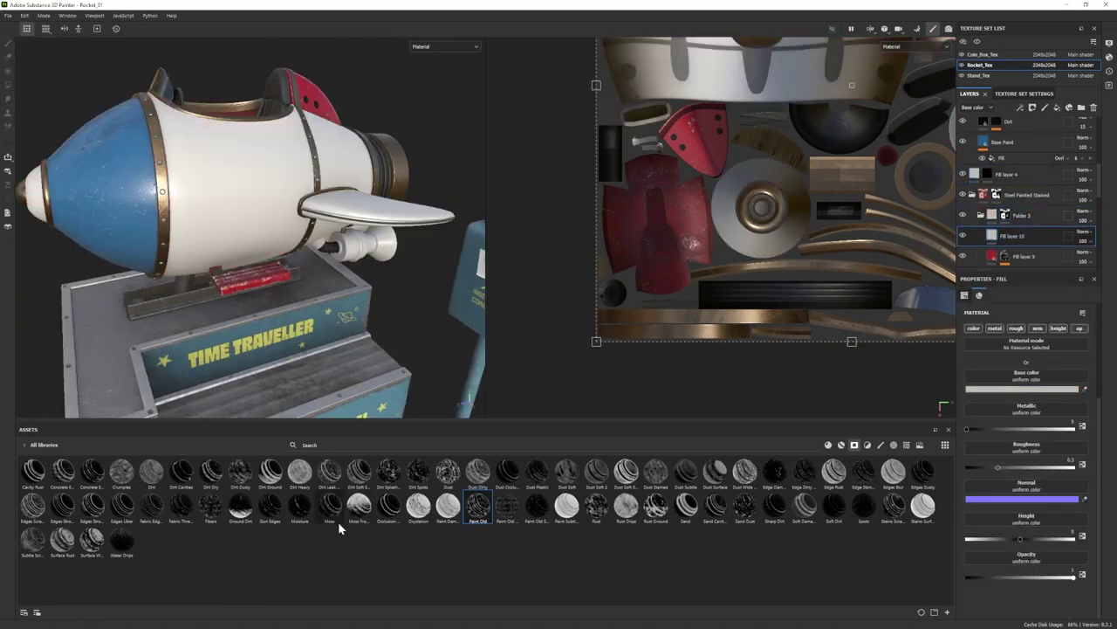
left_click_drag(982, 253, 1009, 238)
Set the height of Fill layer 10 to -0.0355 and its metallic value to 1 for bare-metal edge wear.
left_click(992, 236)
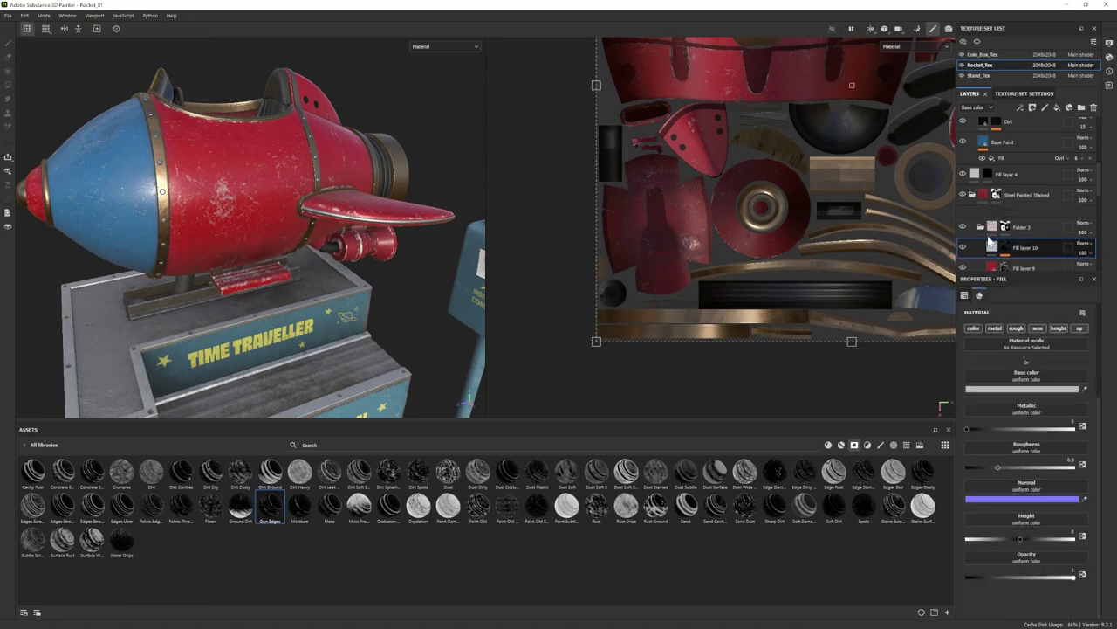
left_click_drag(1020, 540, 1014, 538)
left_click_drag(371, 271, 324, 316, "alt")
right_click_drag(325, 316, 398, 338, "alt")
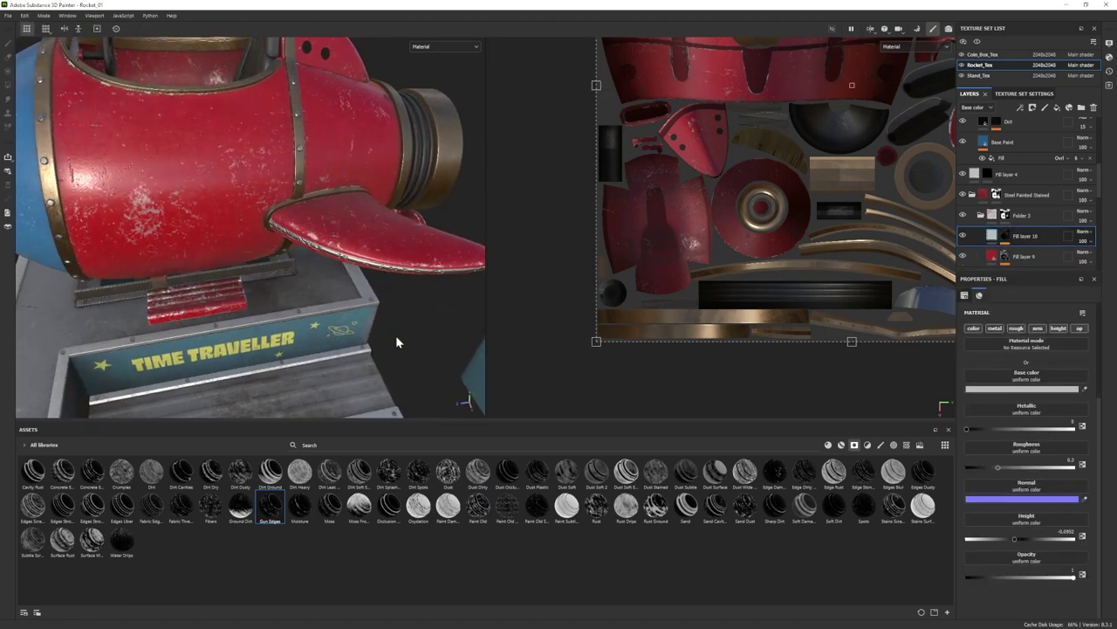
left_click_drag(279, 288, 336, 275, "alt")
right_click_drag(336, 275, 283, 253, "alt")
left_click_drag(967, 429, 1075, 428)
left_click_drag(323, 271, 293, 269, "alt")
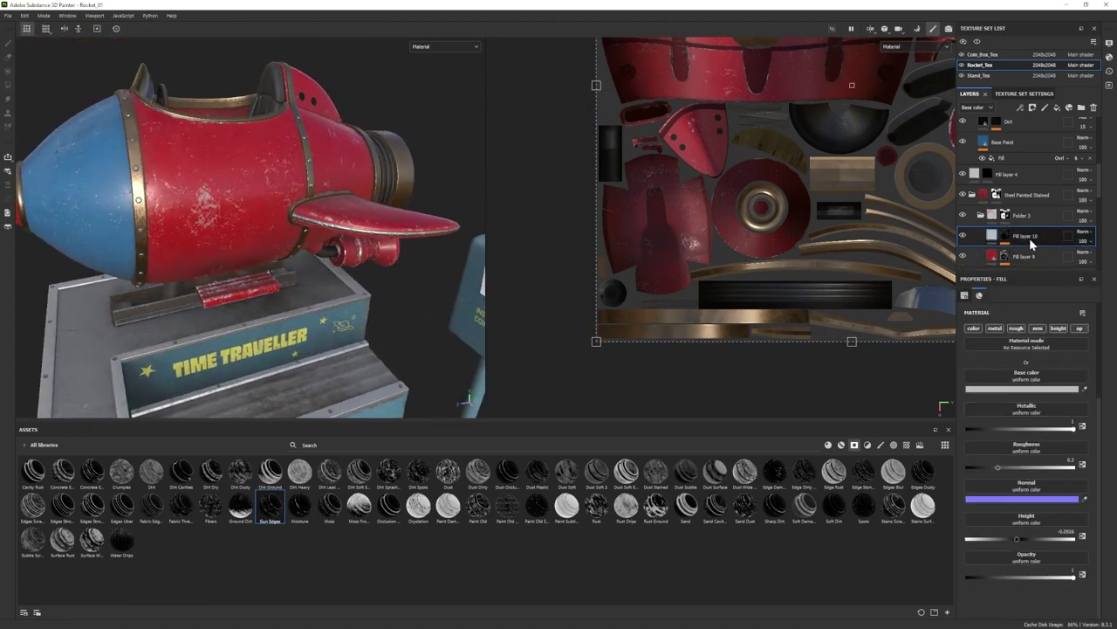
Inspect the Mask Editor generator settings of Fill layer 10's edge-wear mask.
left_click_drag(352, 249, 372, 237, "alt")
left_click(1005, 235)
left_click(1026, 254)
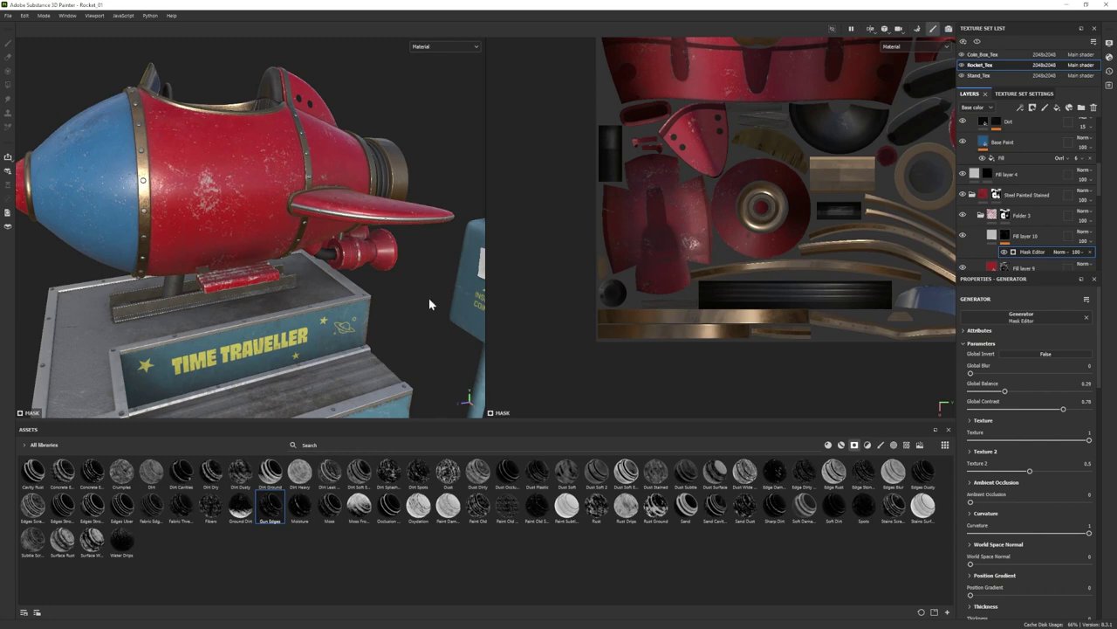
Add a fill layer above Fill layer 10 with the Sharp Dirt smart mask and a near-black 252121 base color.
right_click_drag(430, 304, 308, 293, "alt")
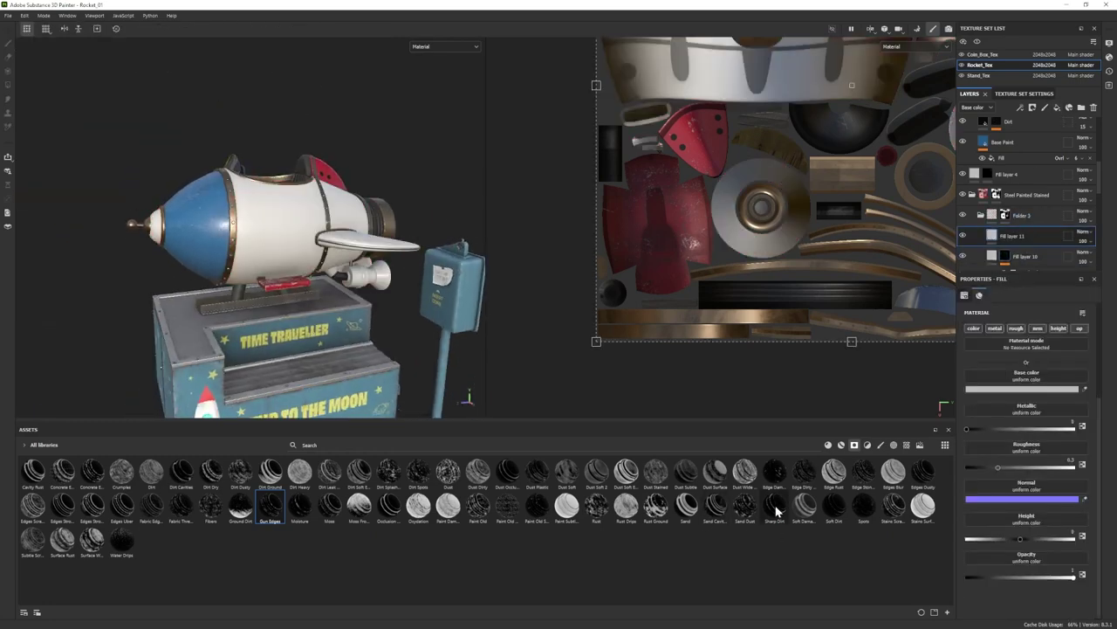
left_click(964, 238)
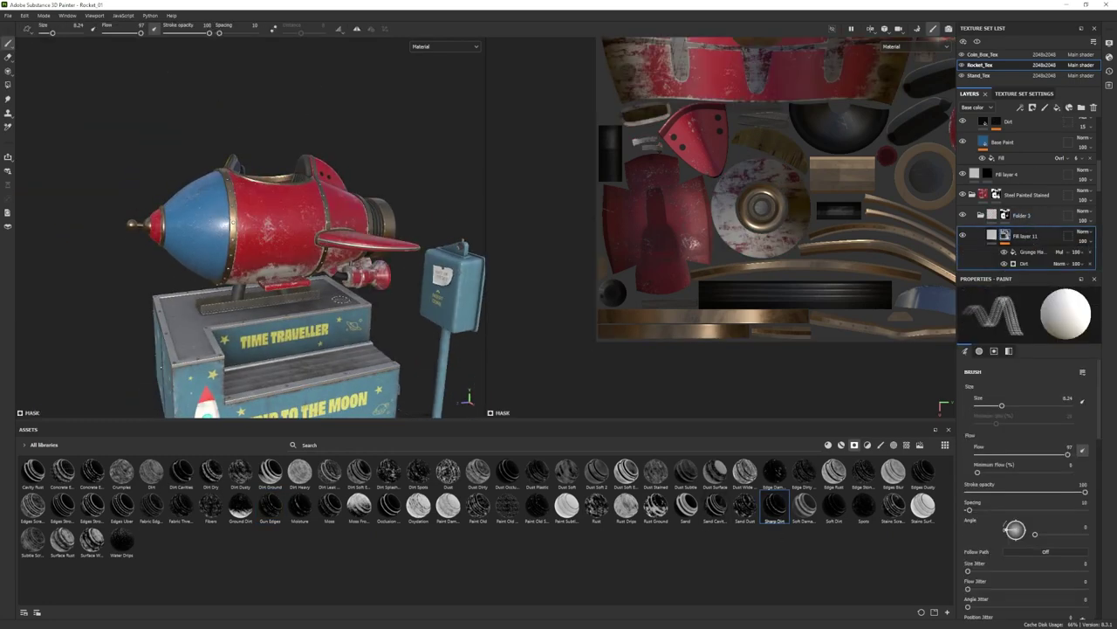
left_click(965, 238)
left_click(964, 239)
left_click(993, 236)
left_click(1029, 391)
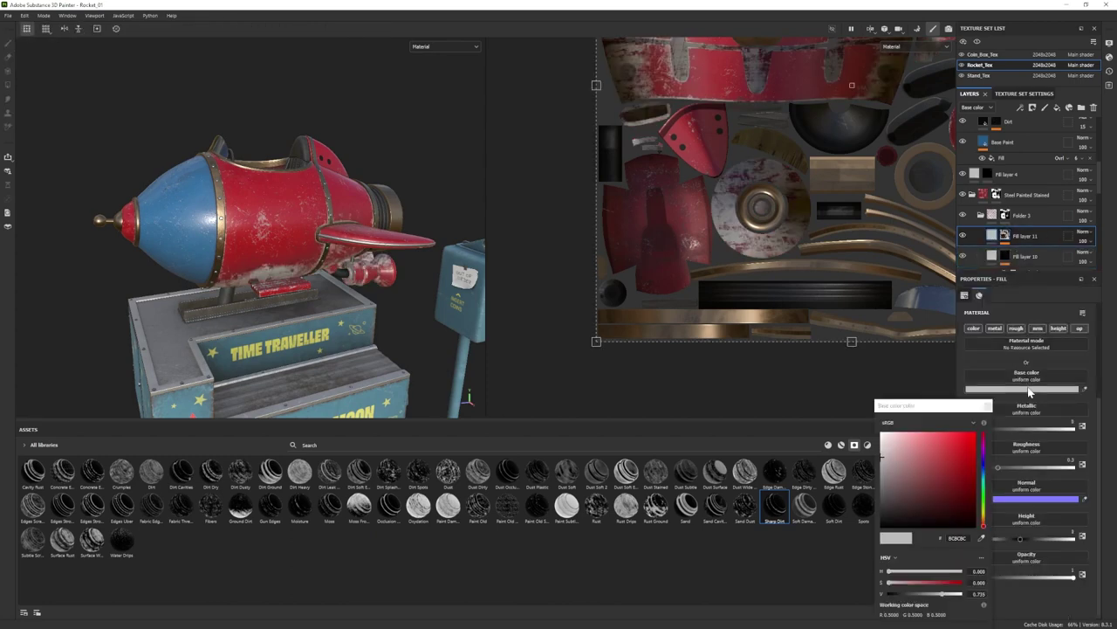
left_click(894, 510)
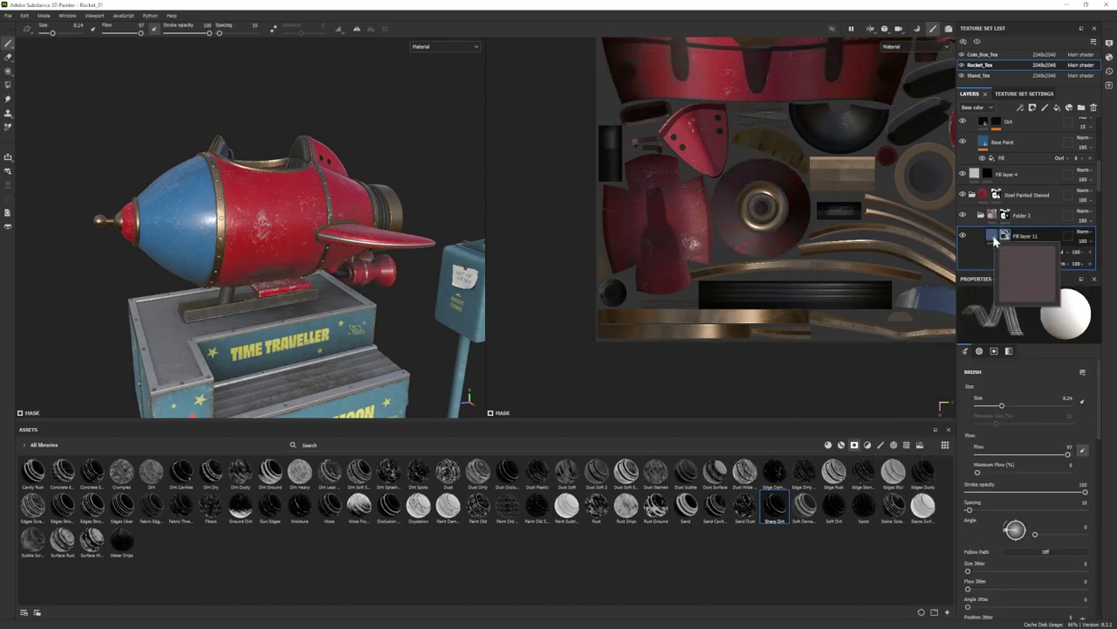
left_click(890, 519)
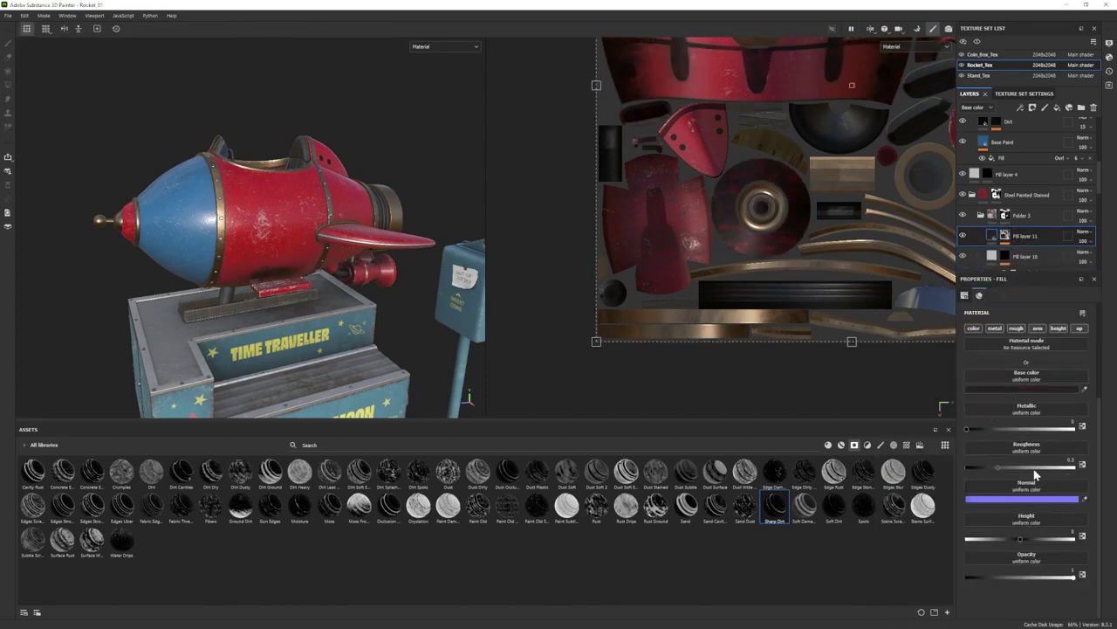
Set the Dirt generator's Dirt Level to 0.4 on Fill layer 11's mask and strongly lower the layer's opacity.
left_click(1005, 237)
left_click(1029, 263)
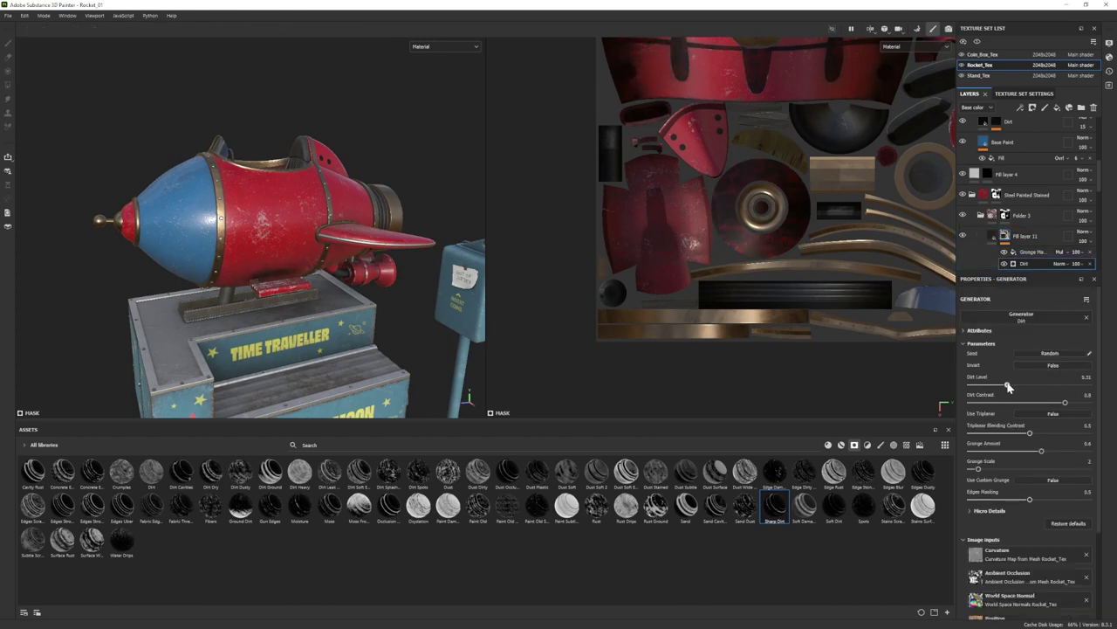
left_click_drag(1008, 387, 1018, 385)
left_click_drag(1076, 256, 1077, 255)
scroll(201, 279, "down", 3)
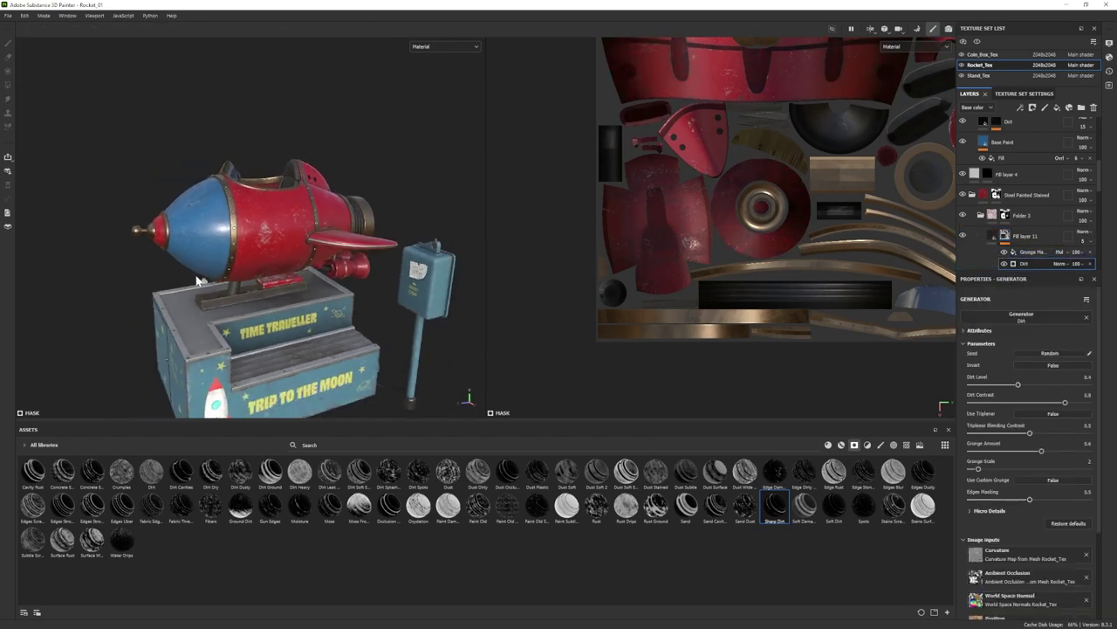
left_click(1088, 242)
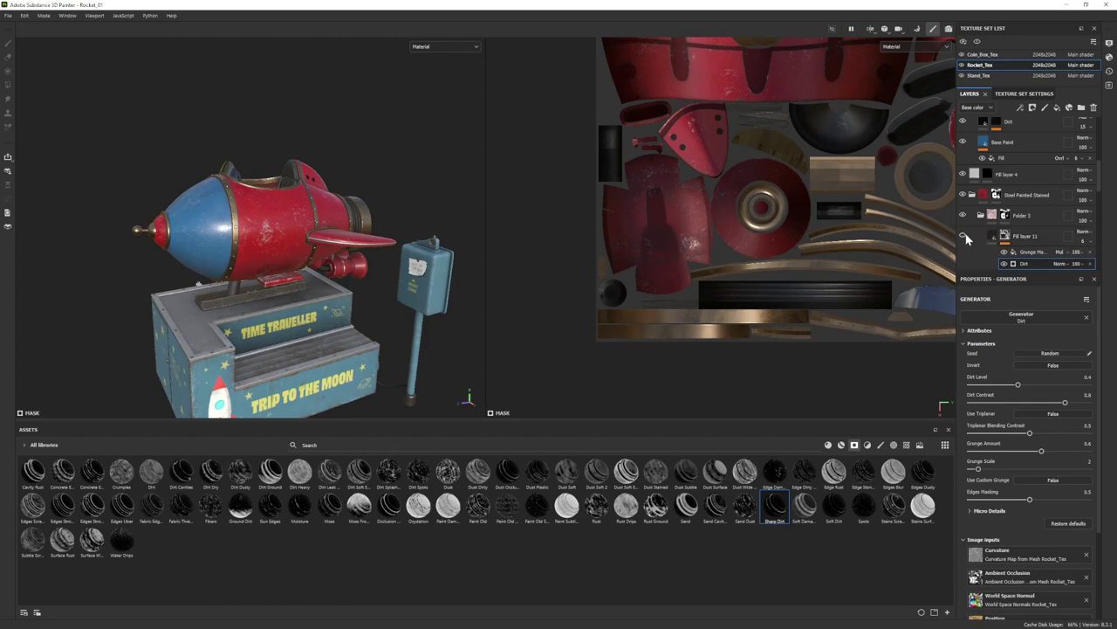
Replace Fill layer 11's dirt mask with the Surface Worn smart mask, trying and undoing an edge smart mask first.
left_click(998, 237)
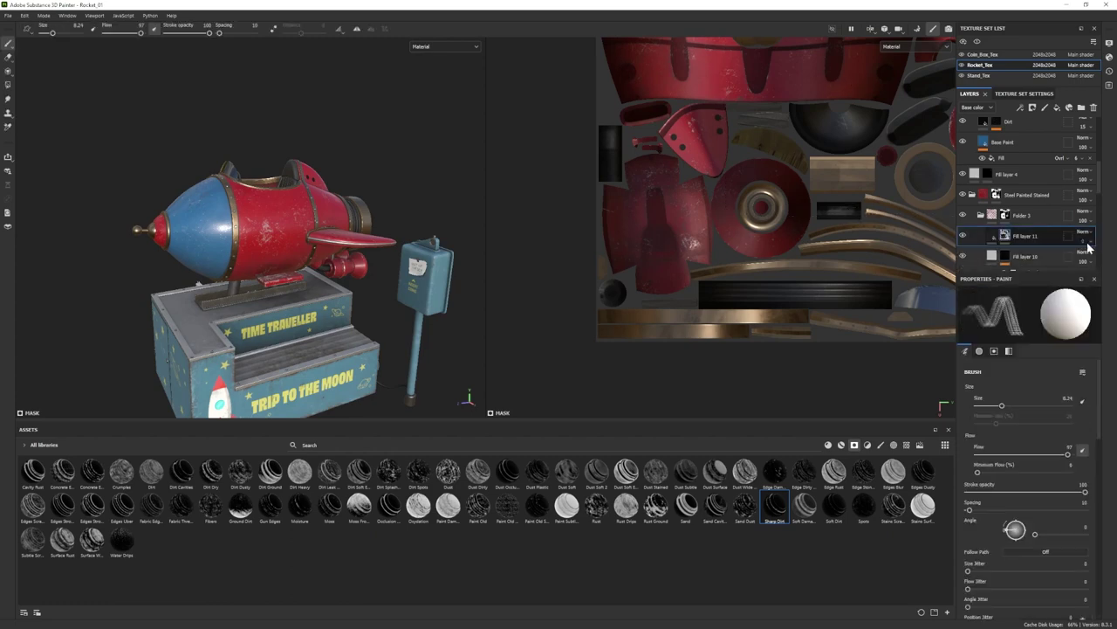
left_click_drag(867, 473, 1026, 237)
scroll(308, 254, "up", 3)
key("ctrl+z")
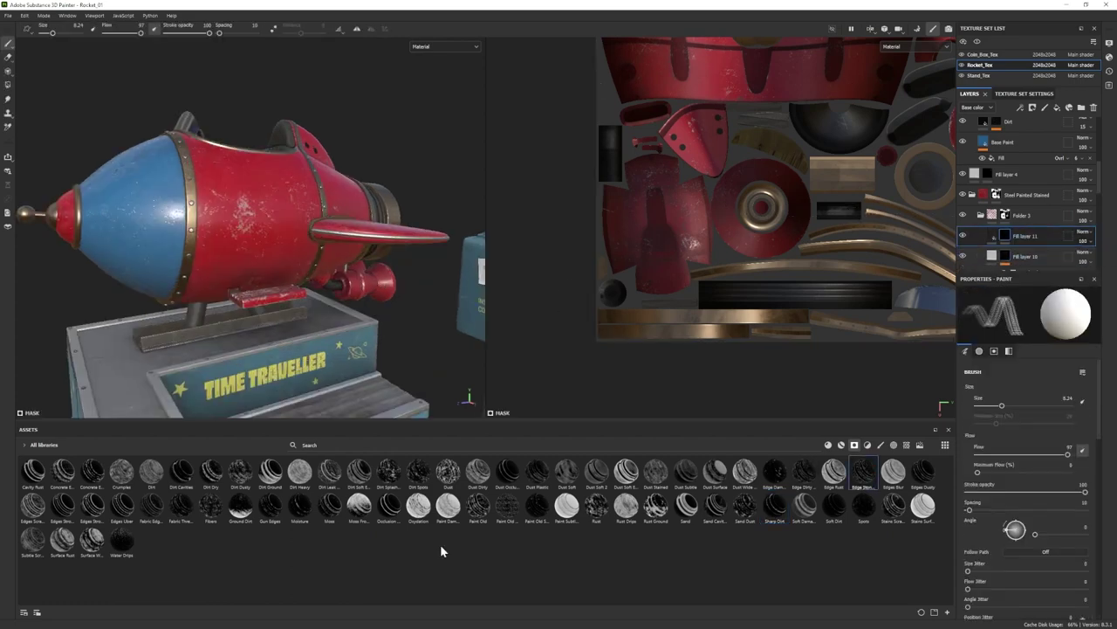
left_click_drag(93, 545, 1029, 236)
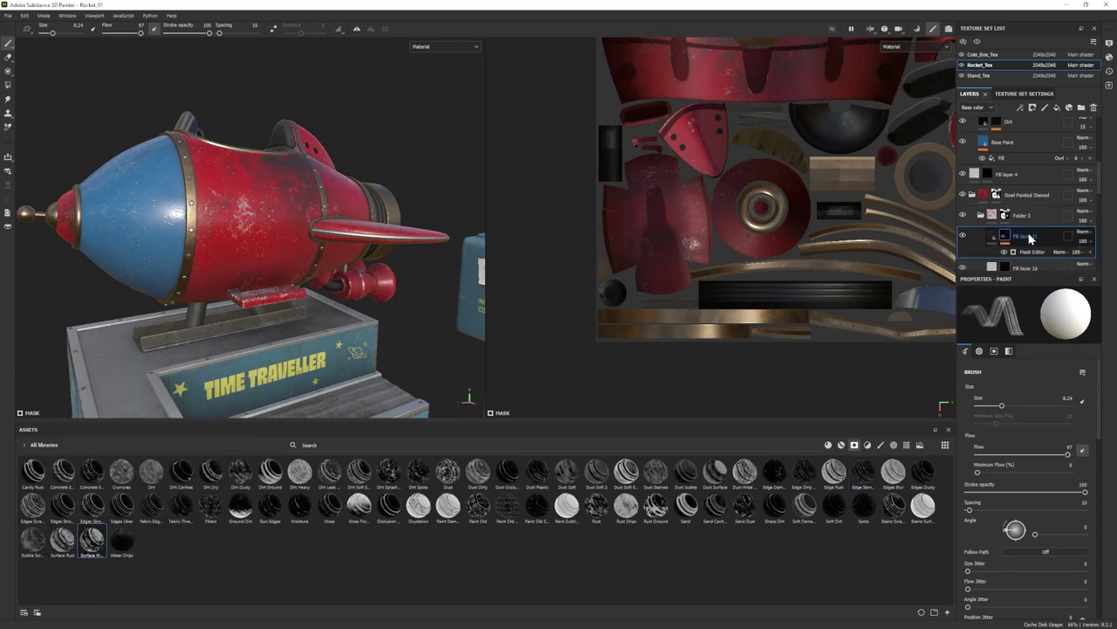
left_click_drag(307, 205, 316, 244, "alt")
Set Fill layer 11's base color to a dark brown near 47250E and lower its opacity to about 42.
left_click(992, 235)
left_click(1012, 388)
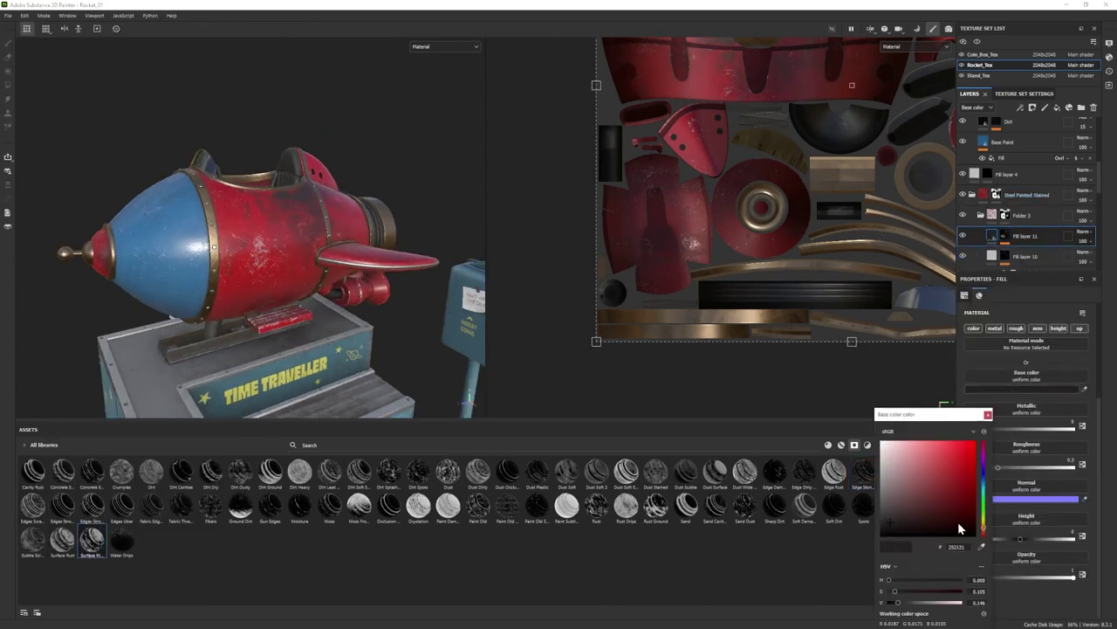
left_click(983, 525)
left_click(958, 510)
left_click(983, 529)
left_click_drag(954, 513, 956, 514)
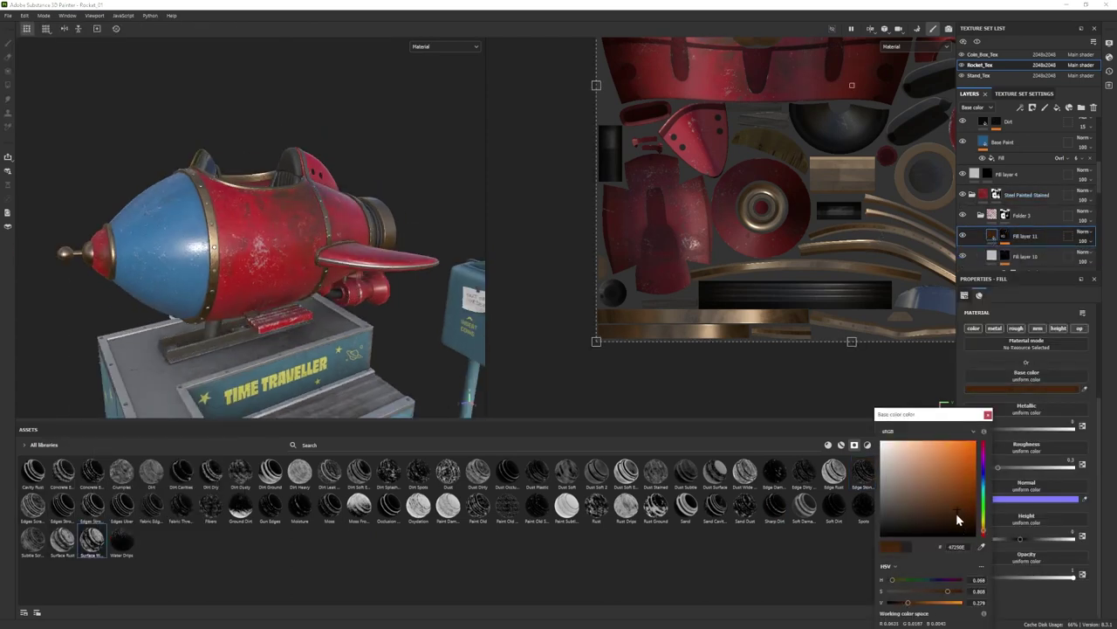
left_click(988, 415)
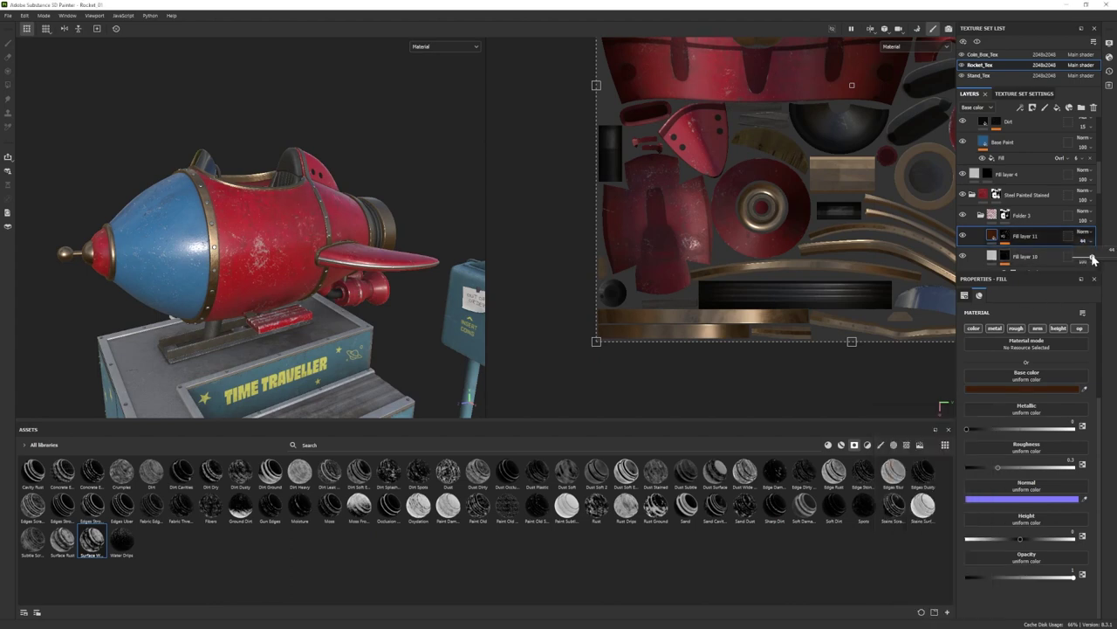
scroll(288, 253, "down", 3)
left_click_drag(288, 254, 295, 229, "alt")
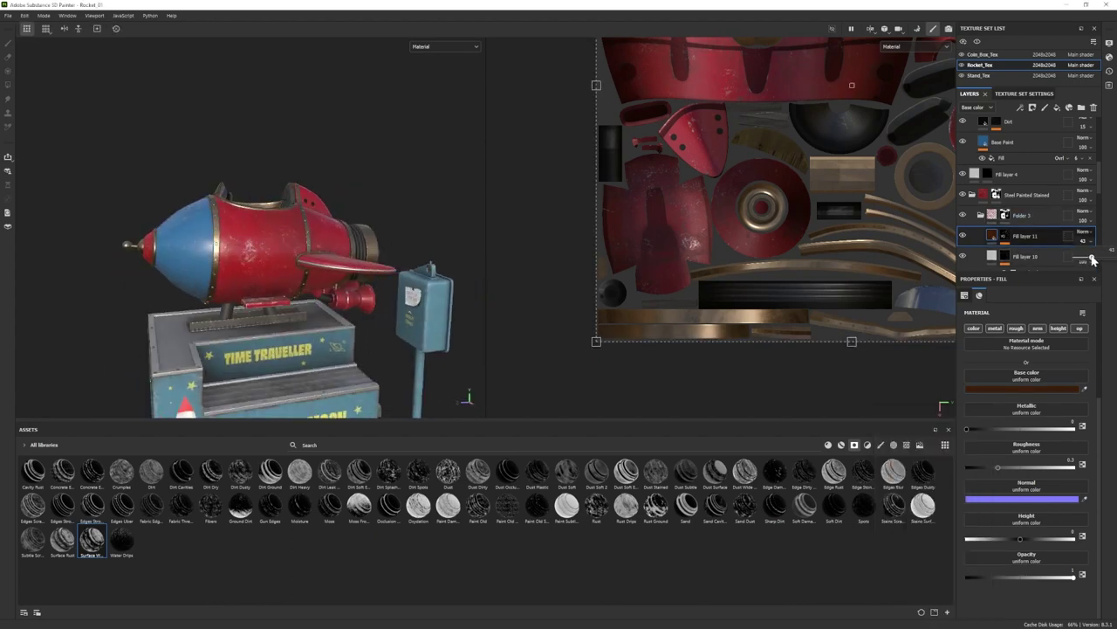
Copy the brown Fill layer 11 and paste it above Fill layer 2 in the blue Steel Painted Stained folder.
left_click_drag(362, 279, 393, 318, "alt")
scroll(393, 318, "down", 3)
scroll(393, 319, "up", 3)
scroll(393, 319, "down", 2)
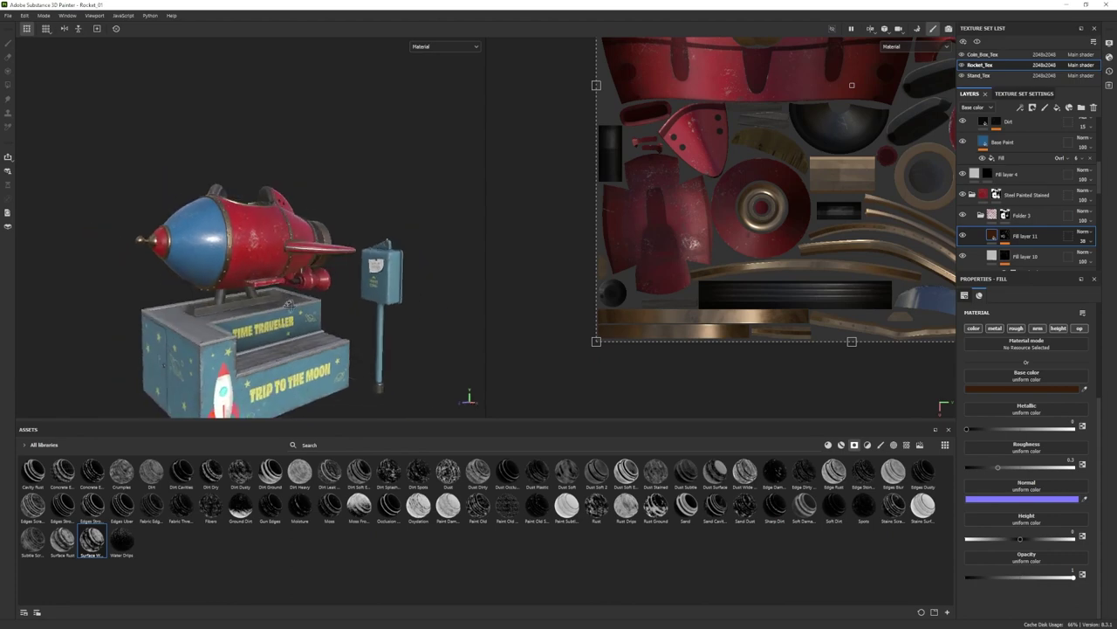
scroll(393, 319, "up", 2)
key("ctrl+c")
scroll(1029, 166, "up", 5)
left_click(1019, 166)
key("ctrl+v")
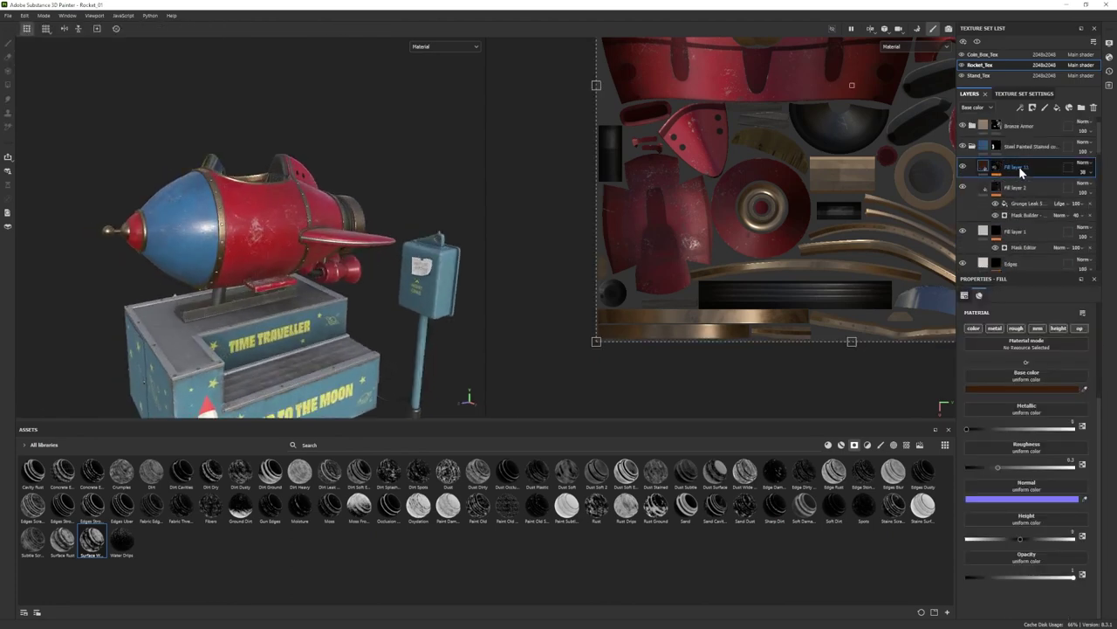
Toggle the visibility of the Coin_Box_Tex set and its Iron Forged Old layer to check which parts they cover.
left_click_drag(316, 237, 165, 302, "alt")
scroll(304, 253, "down", 3)
scroll(165, 302, "up", 4)
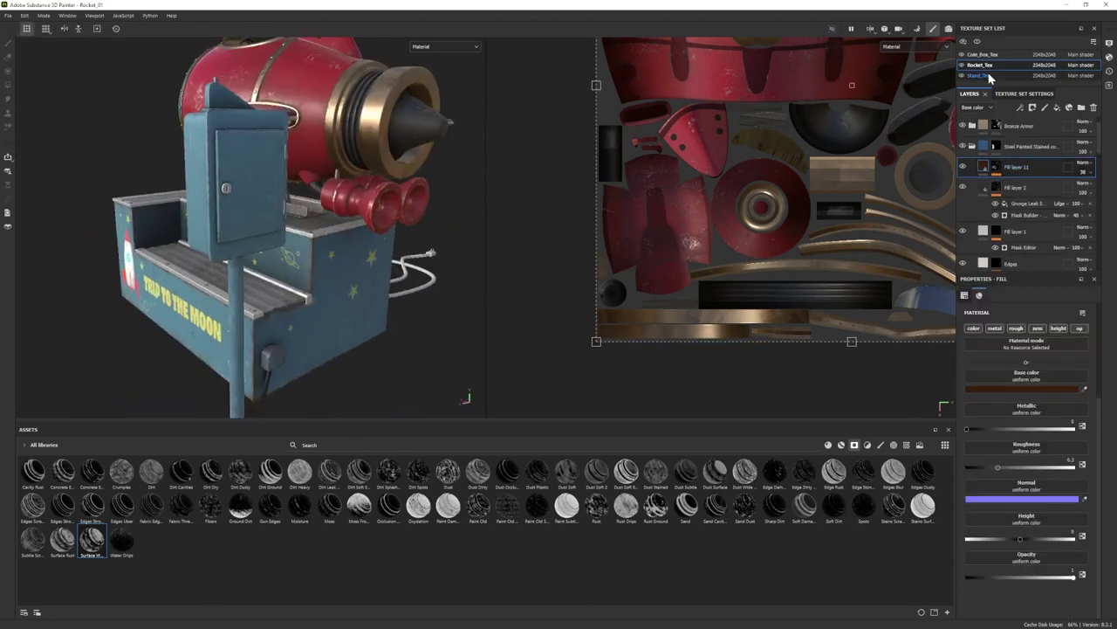
left_click(987, 55)
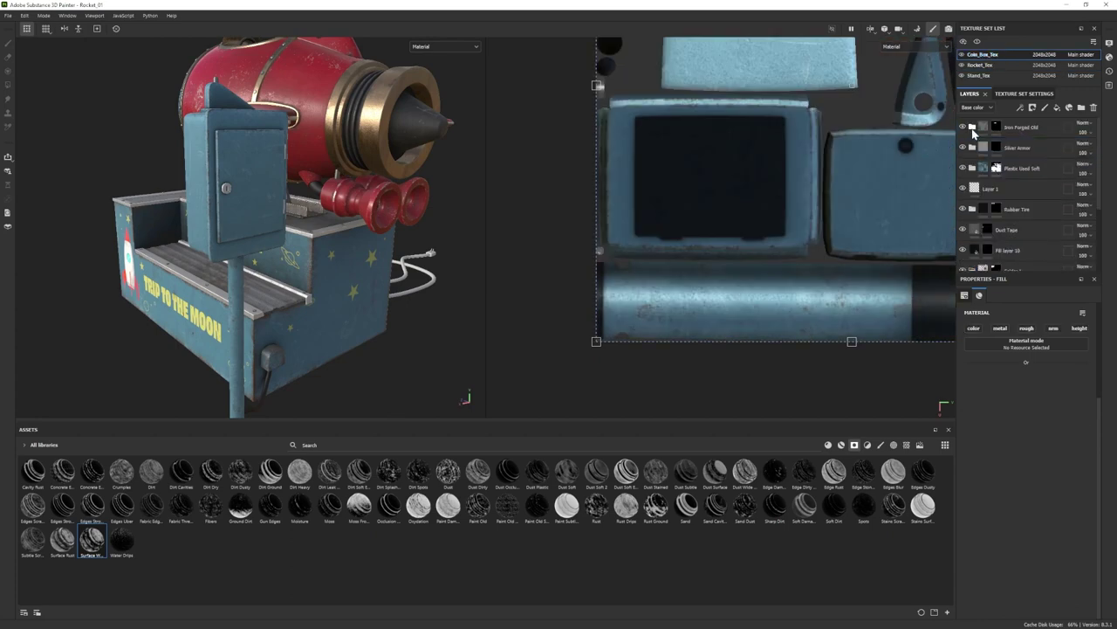
left_click(962, 127)
left_click(963, 127)
left_click(962, 54)
left_click(962, 54)
left_click(996, 128)
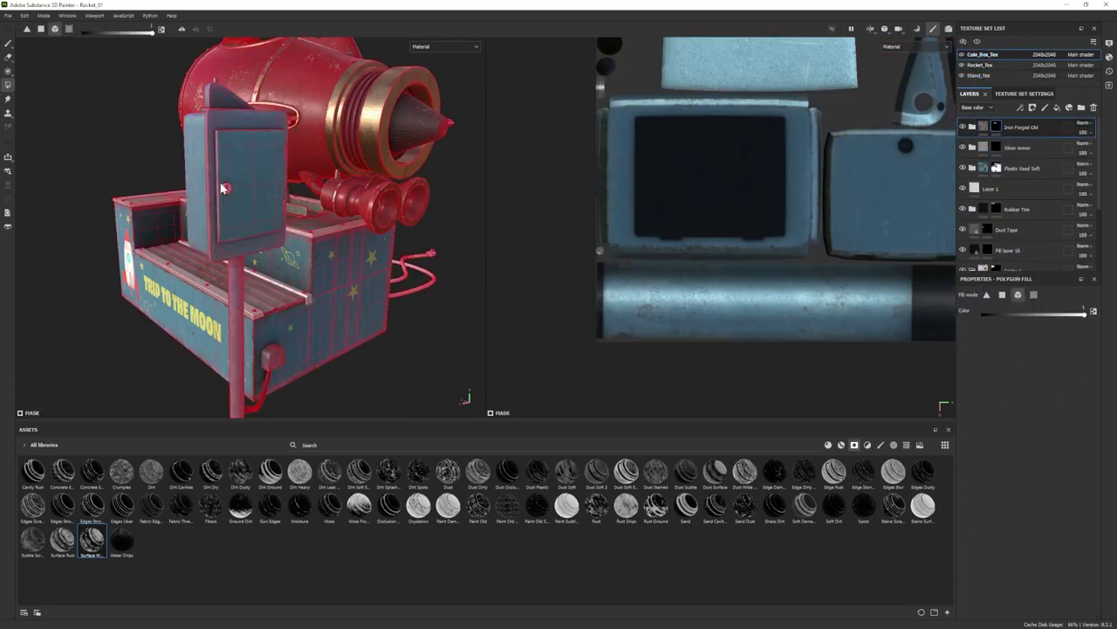
mouse_move(284, 257)
left_mouse_down("alt")
mouse_move(178, 202)
mouse_move(339, 269)
left_mouse_up("alt")
In Rocket_Tex, add a black-masked fill layer above Fill layer 11 in the blue Steel Painted Stained folder.
left_click(8, 43)
scroll(200, 187, "down", 4)
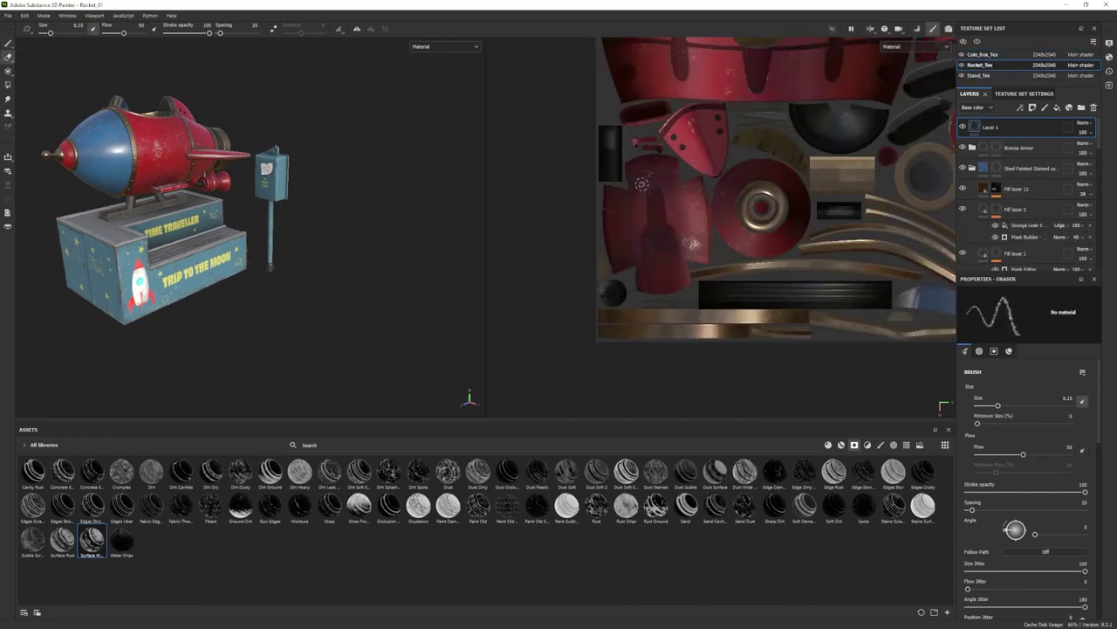
left_click(971, 169)
left_click(986, 232)
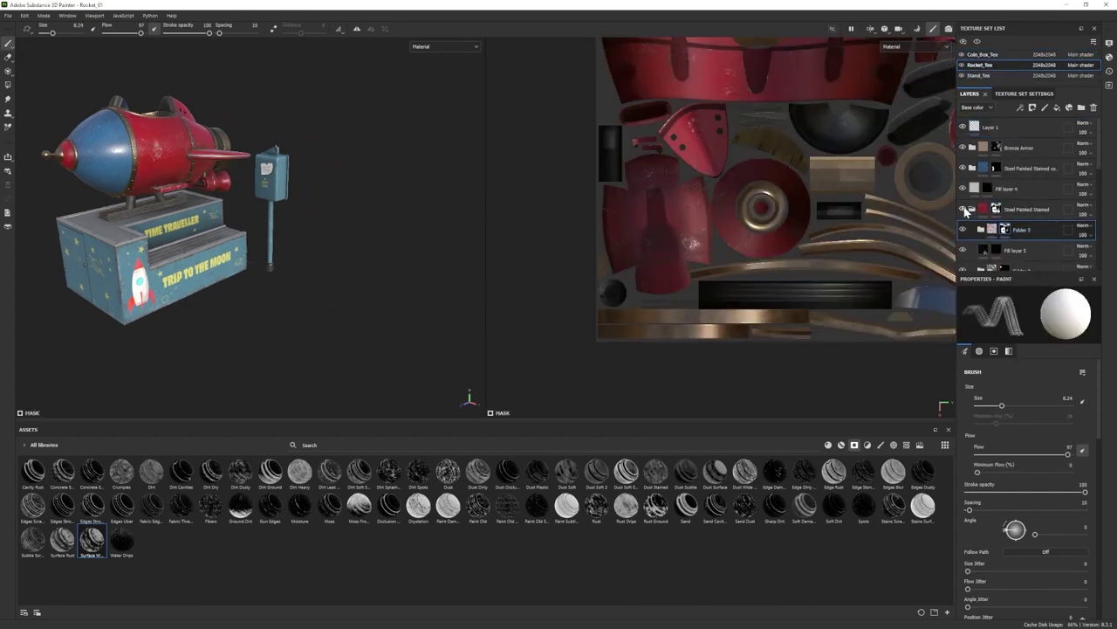
scroll(384, 223, "up", 4)
left_click_drag(384, 222, 465, 229, "alt")
left_click(973, 169)
left_click(1014, 188)
left_click(1057, 107)
right_click(1010, 185)
left_click(1021, 203)
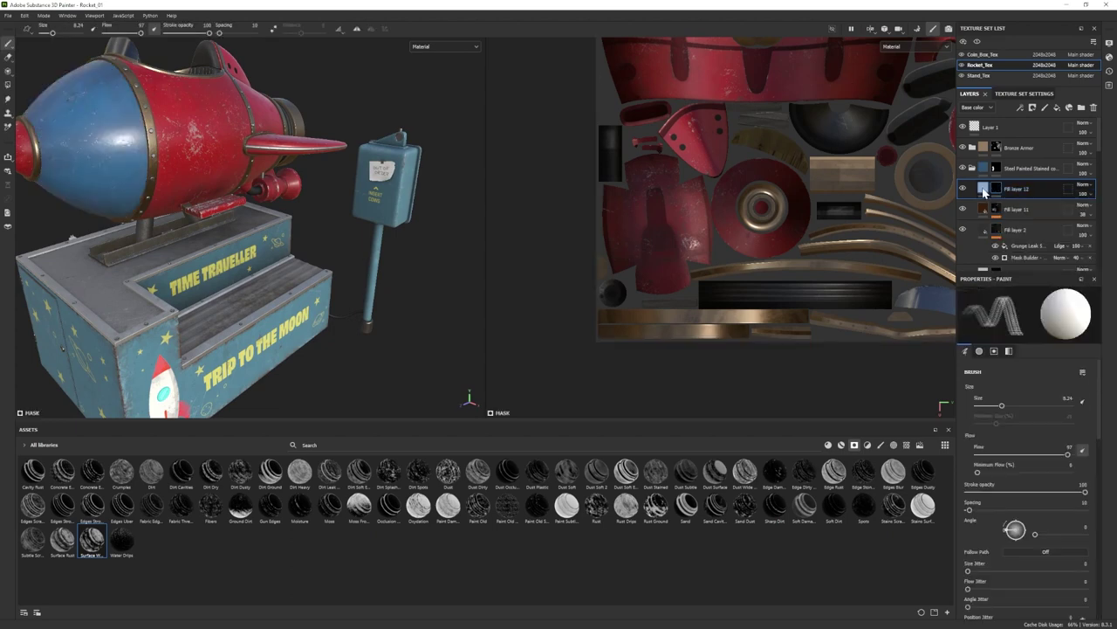
Try writing small initials on the rocket's blue nose in Fill layer 12's mask with the Basic Hard brush at size 0.1.
left_click(984, 190)
left_click_drag(253, 245, 279, 209, "alt")
scroll(253, 235, "up", 5)
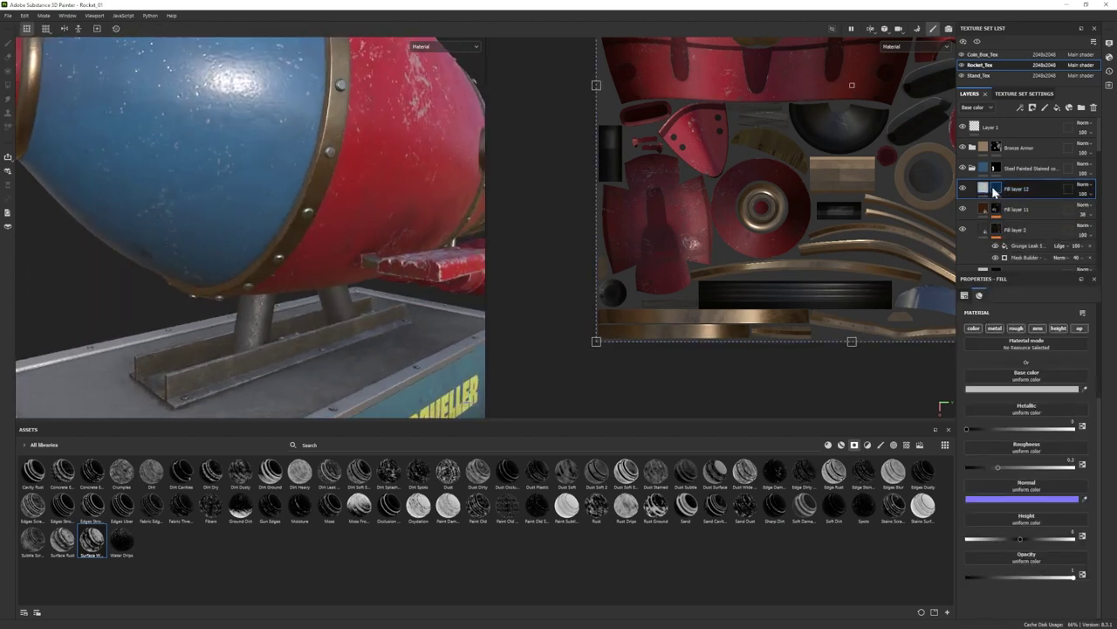
left_click(995, 189)
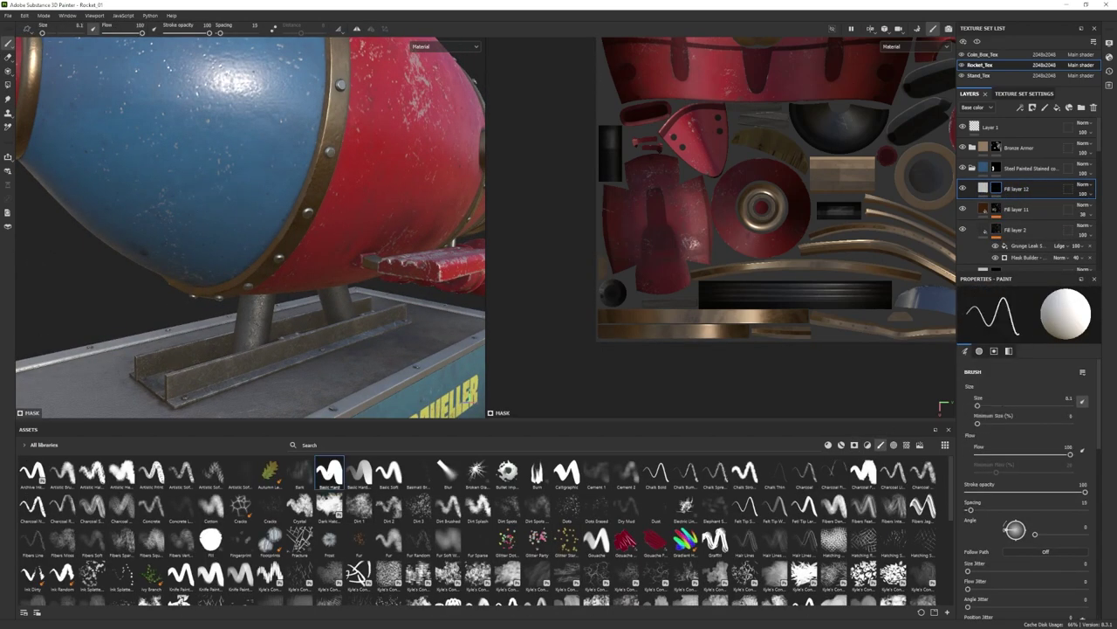
scroll(201, 225, "up", 3)
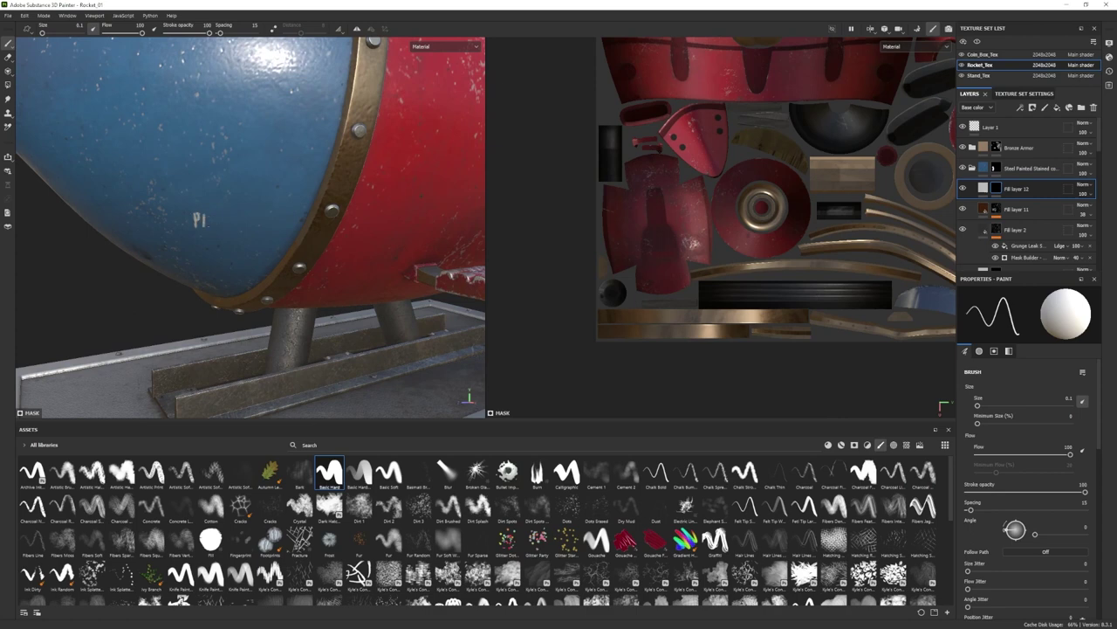
key("ctrl+z")
key("ctrl+z")
Write two scratched initials low on the rocket's blue nose in Fill layer 12's mask with a Felt Tip brush at size 0.1.
left_click(745, 506)
left_click_drag(227, 218, 267, 227, "alt")
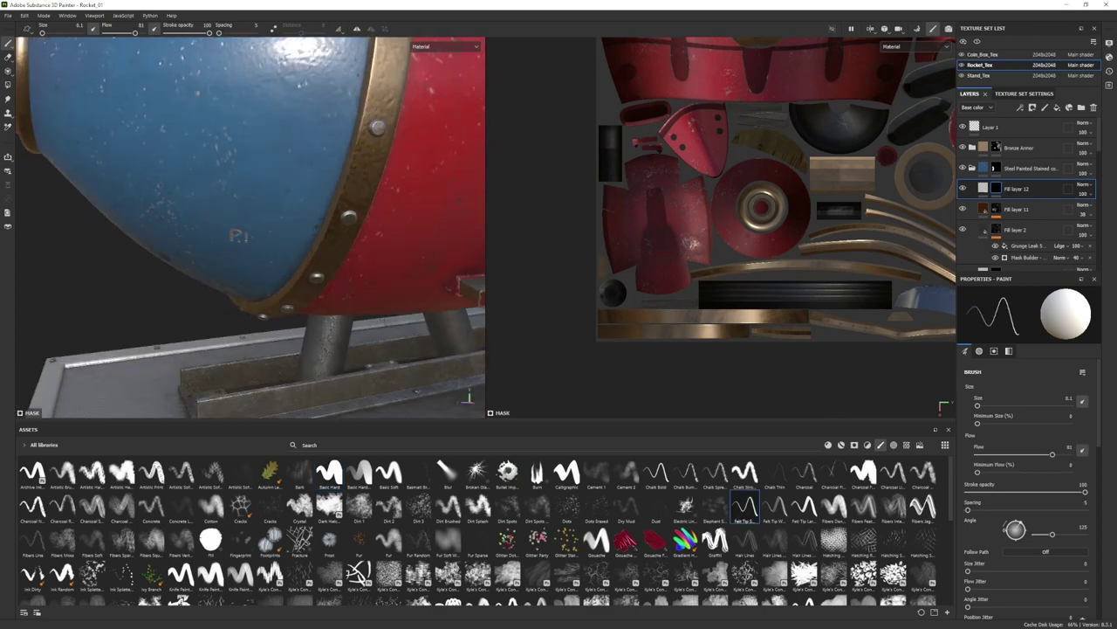
scroll(249, 236, "down", 4)
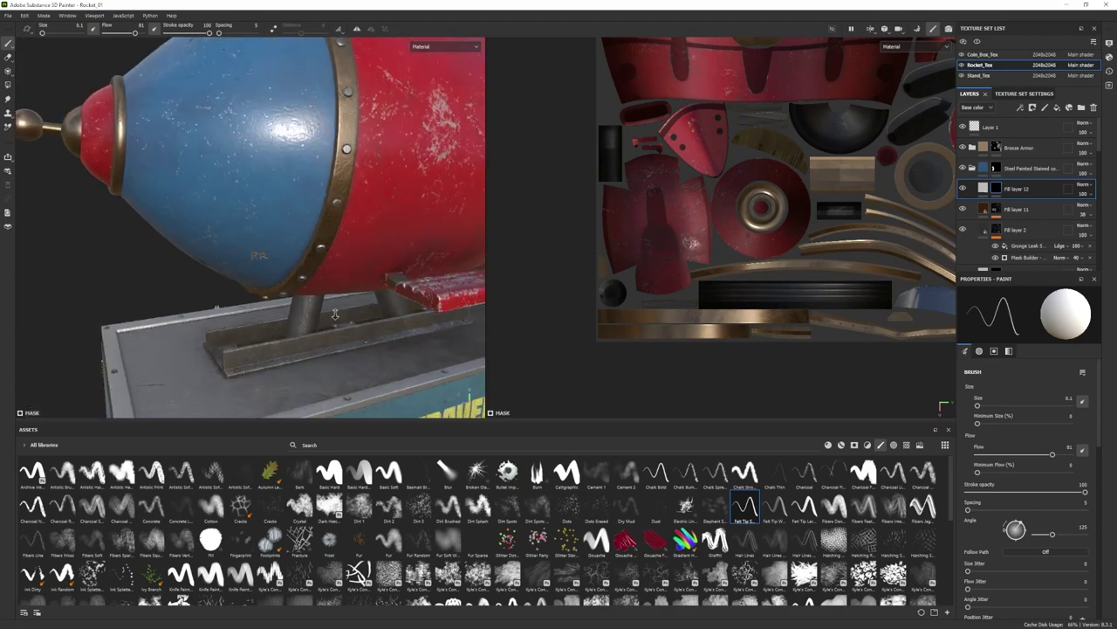
left_click_drag(253, 237, 234, 229, "alt")
scroll(234, 228, "up", 5)
Break up the scratched initials on the blue nose with the Basic Hard eraser at size 0.1.
left_click(9, 57)
left_click(330, 477)
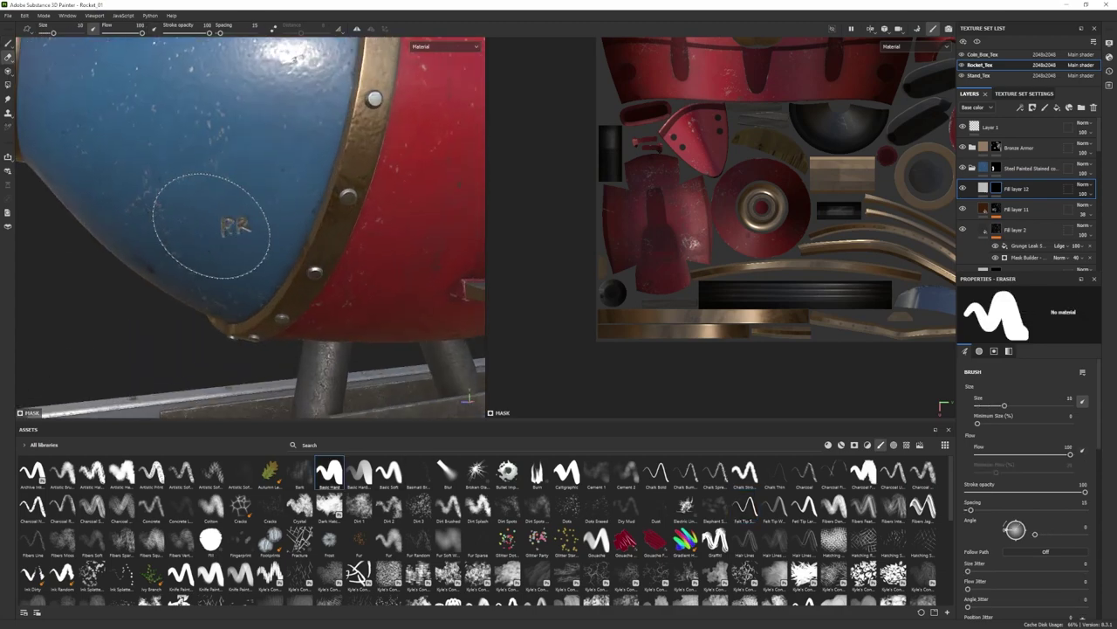
right_click_drag(211, 228, 150, 228, "ctrl")
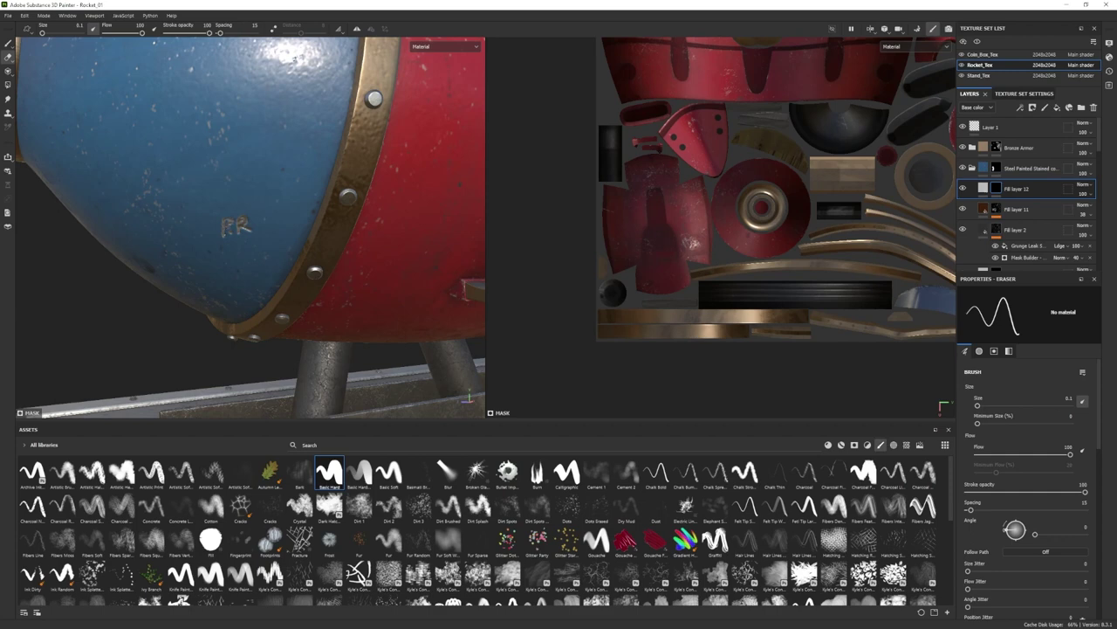
scroll(248, 228, "down", 8)
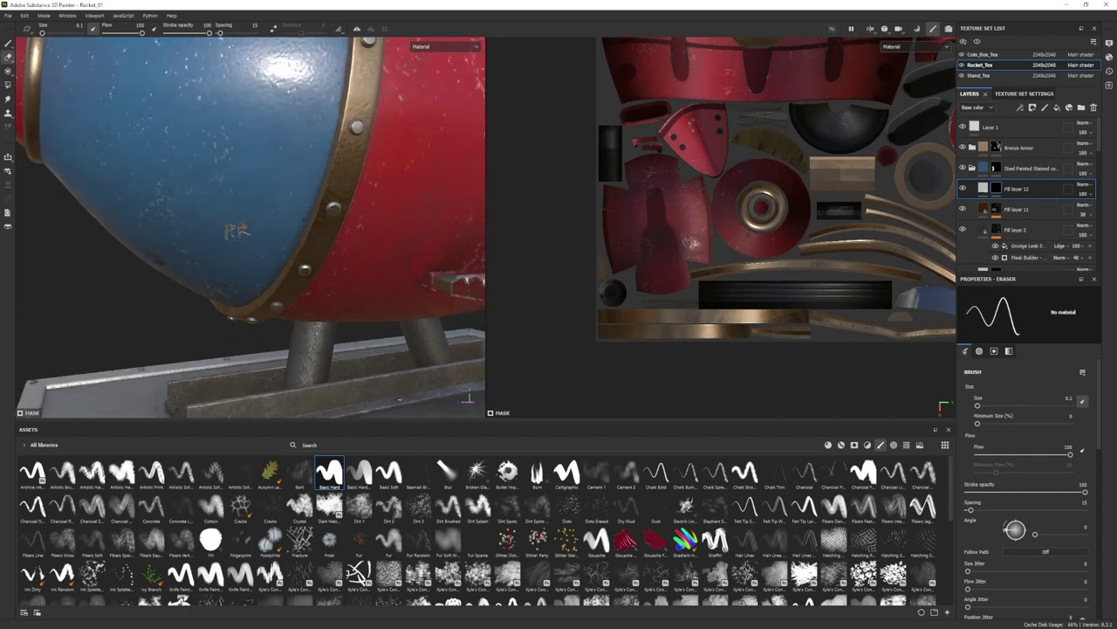
left_click_drag(248, 228, 279, 244, "alt")
Lighten Fill layer 12's base color to a pale grey.
scroll(279, 245, "up", 3)
left_click(984, 189)
left_click(1004, 388)
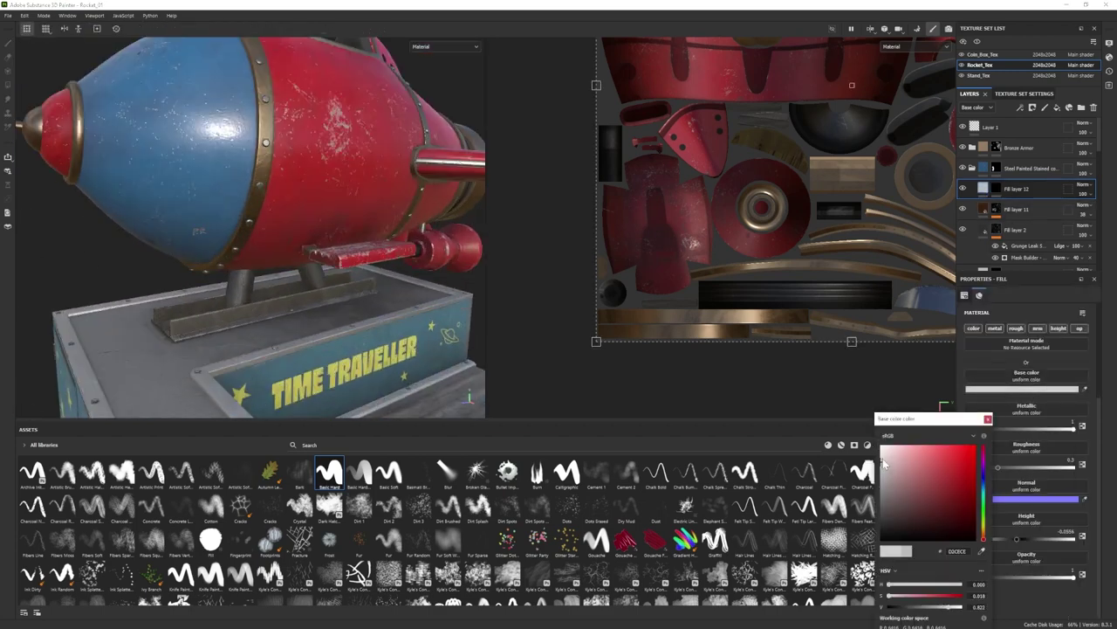
scroll(229, 283, "down", 5)
mouse_move(248, 300)
left_mouse_down("alt")
mouse_move(349, 293)
mouse_move(293, 281)
left_mouse_up("alt")
scroll(354, 292, "up", 5)
scroll(356, 297, "down", 5)
scroll(292, 281, "up", 4)
Examine the rocket's red body from both sides and around to the tail for further places to wear or mark.
left_click(996, 189)
middle_click_drag(289, 278, 127, 275, "alt")
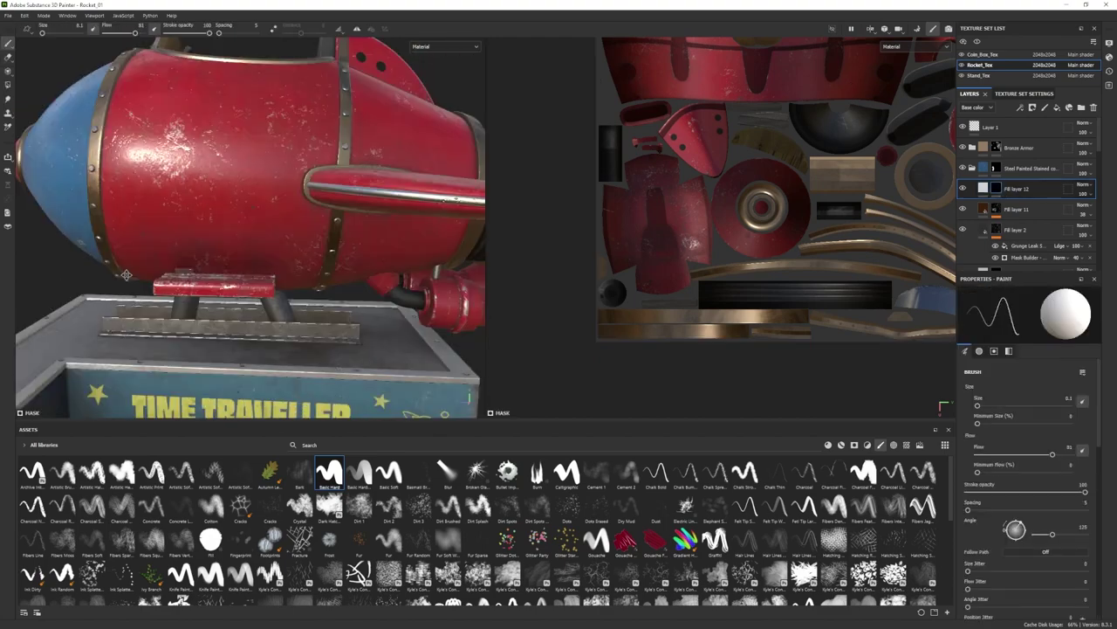
left_click_drag(127, 275, 91, 283, "alt")
scroll(175, 262, "up", 4)
left_click_drag(305, 262, 279, 232, "alt")
scroll(293, 280, "down", 4)
middle_click_drag(297, 231, 399, 228, "alt")
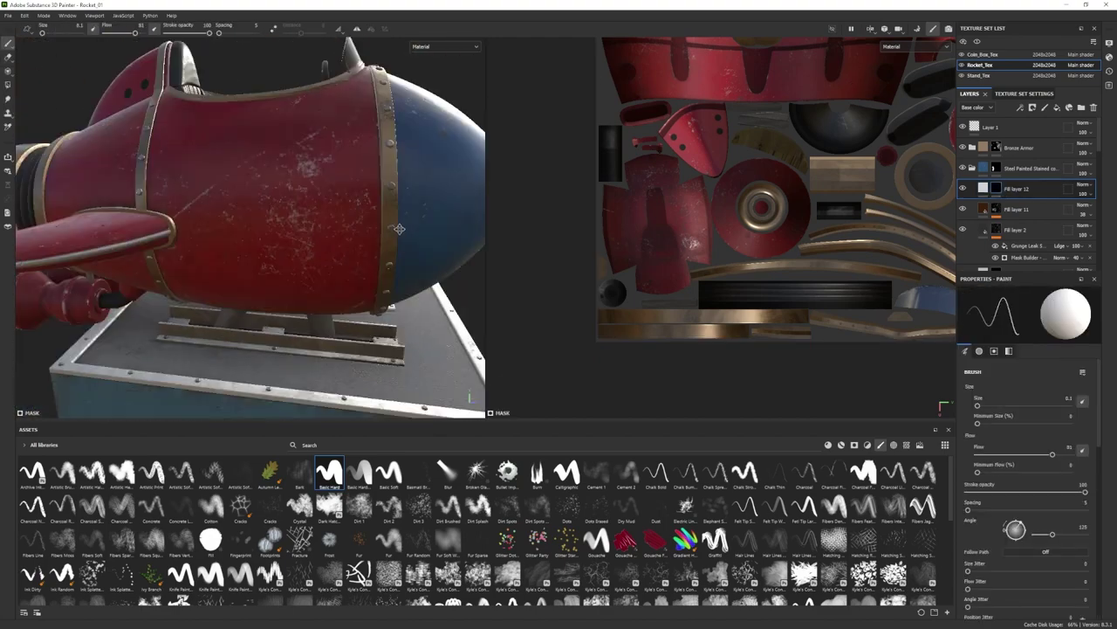
scroll(399, 229, "down", 4)
left_click_drag(399, 229, 236, 235, "alt")
middle_click_drag(235, 262, 201, 149, "alt")
left_click_drag(288, 192, 209, 188, "alt")
middle_click_drag(209, 187, 218, 288, "alt")
scroll(262, 253, "up", 2)
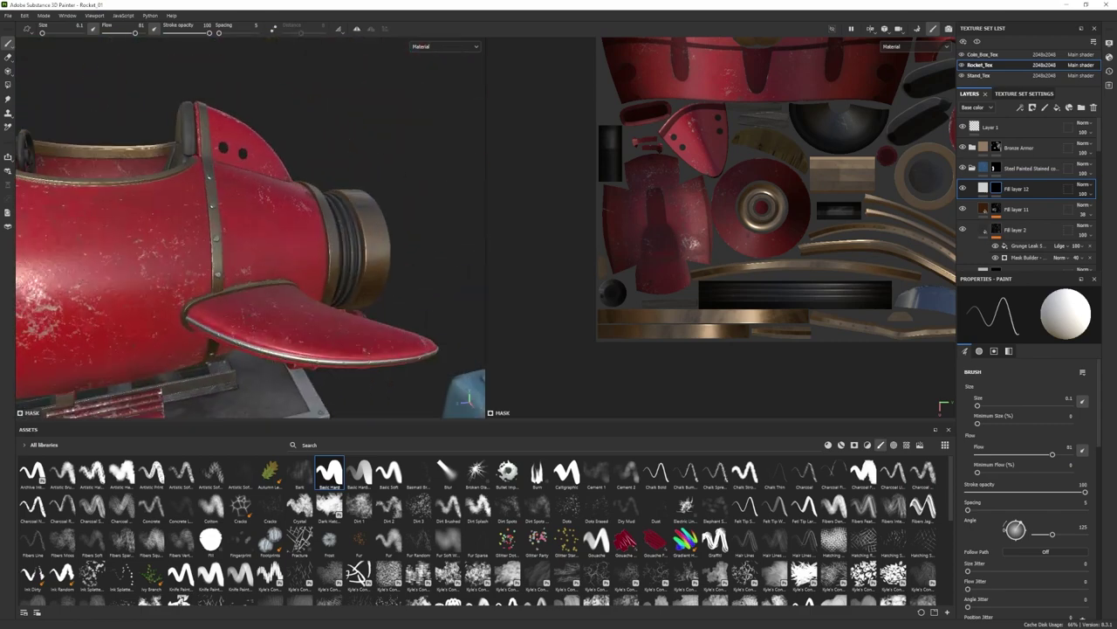
Add a black-masked fill layer above Folder 3 in the red Steel Painted Stained folder.
left_click_drag(271, 241, 231, 249, "alt")
scroll(232, 249, "up", 2)
left_click(973, 167)
left_click(1039, 231)
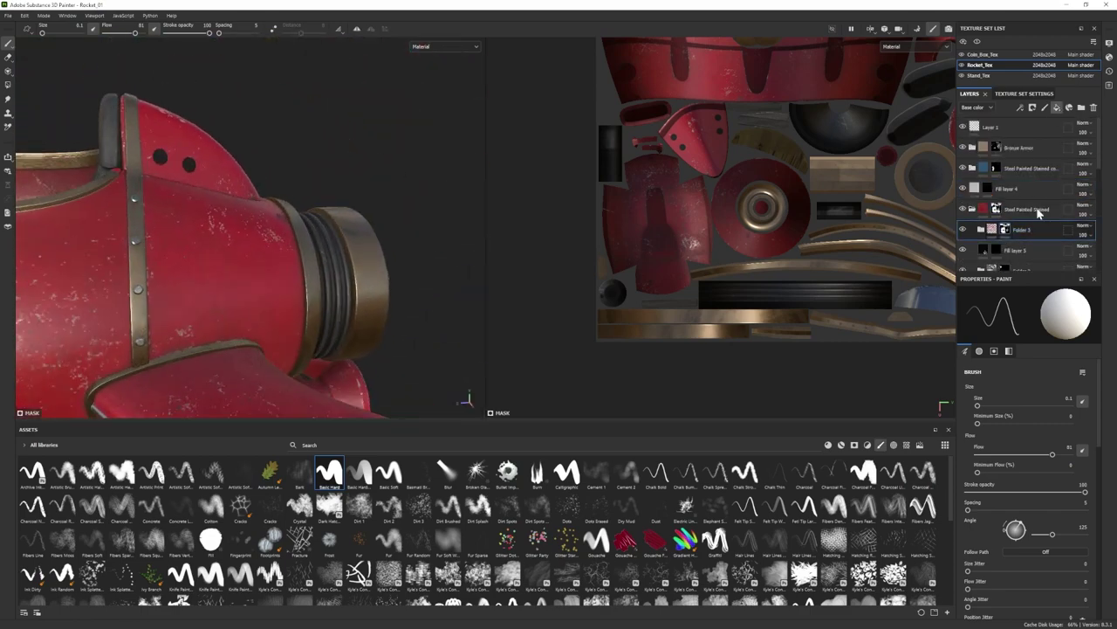
left_click(1057, 107)
right_click(1008, 234)
left_click(1030, 22)
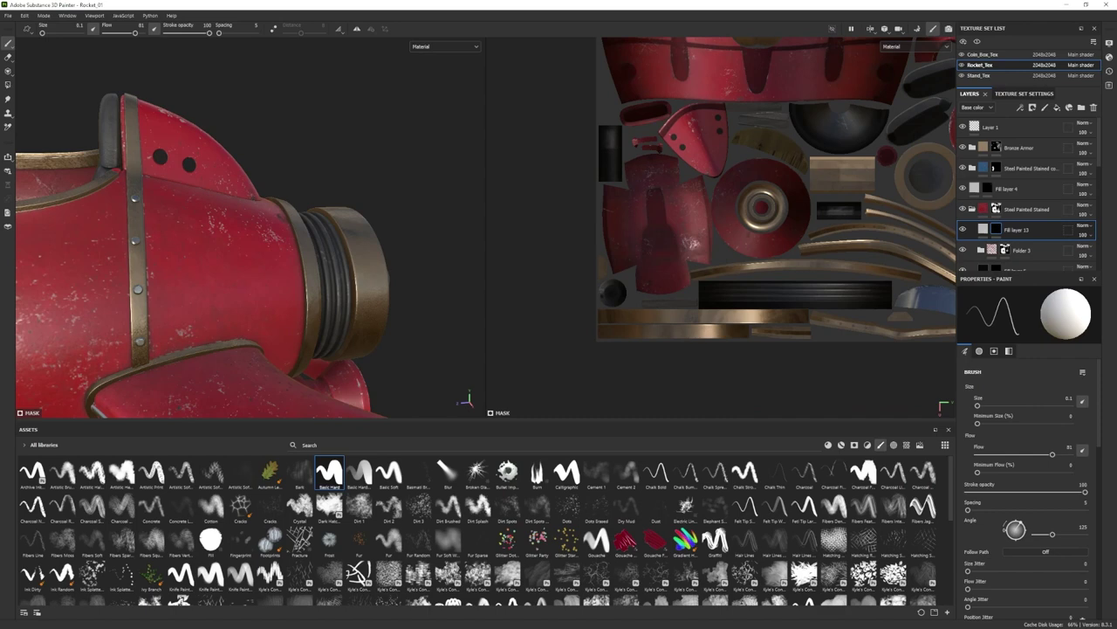
Hand-write two first names joined by a plus sign on the red tail section in Fill layer 13's mask.
key("ctrl+z")
left_click_drag(251, 315, 312, 271, "alt")
scroll(311, 272, "up", 3)
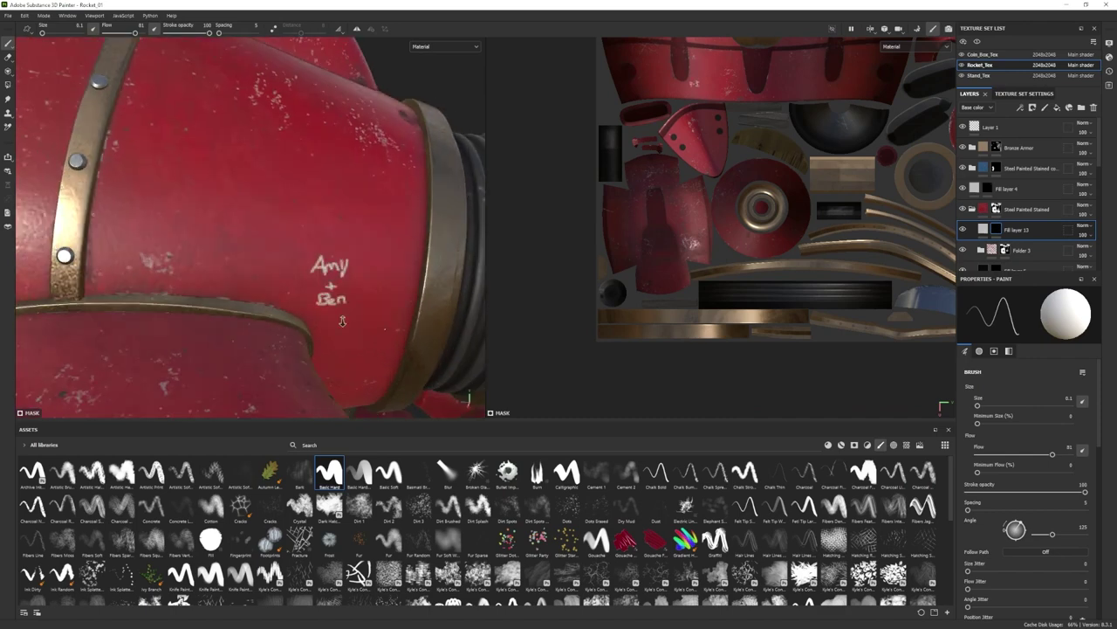
mouse_move(342, 322)
right_mouse_down("alt")
mouse_move(278, 325)
mouse_move(332, 325)
right_mouse_up("alt")
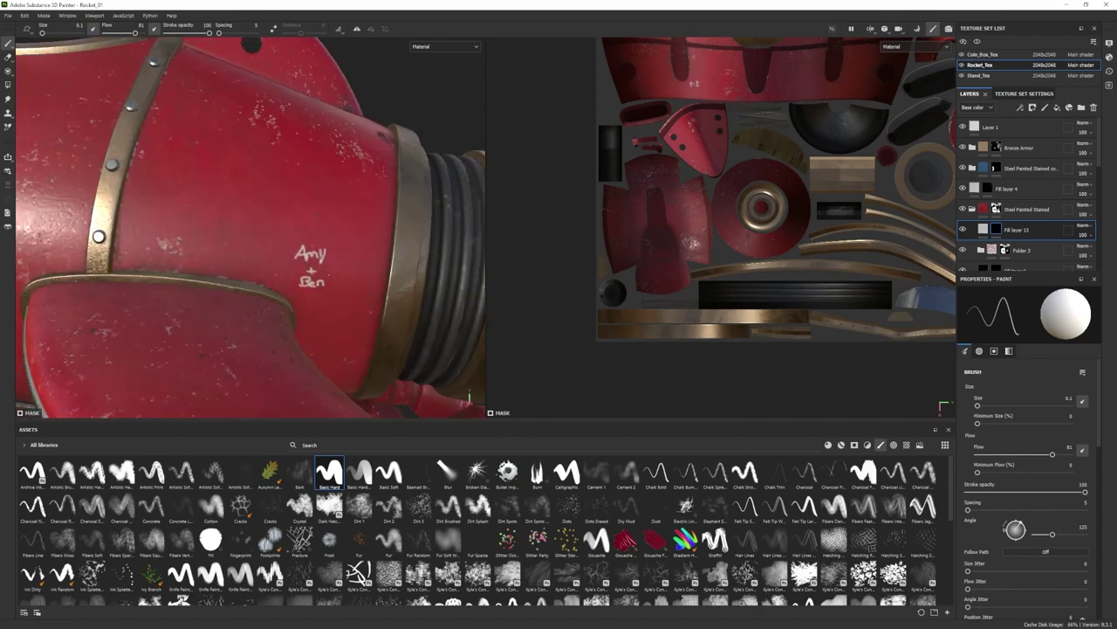
left_click_drag(315, 302, 362, 296, "alt")
Darken Fill layer 13's base color from grey to near-black.
left_click(982, 229)
left_click(992, 389)
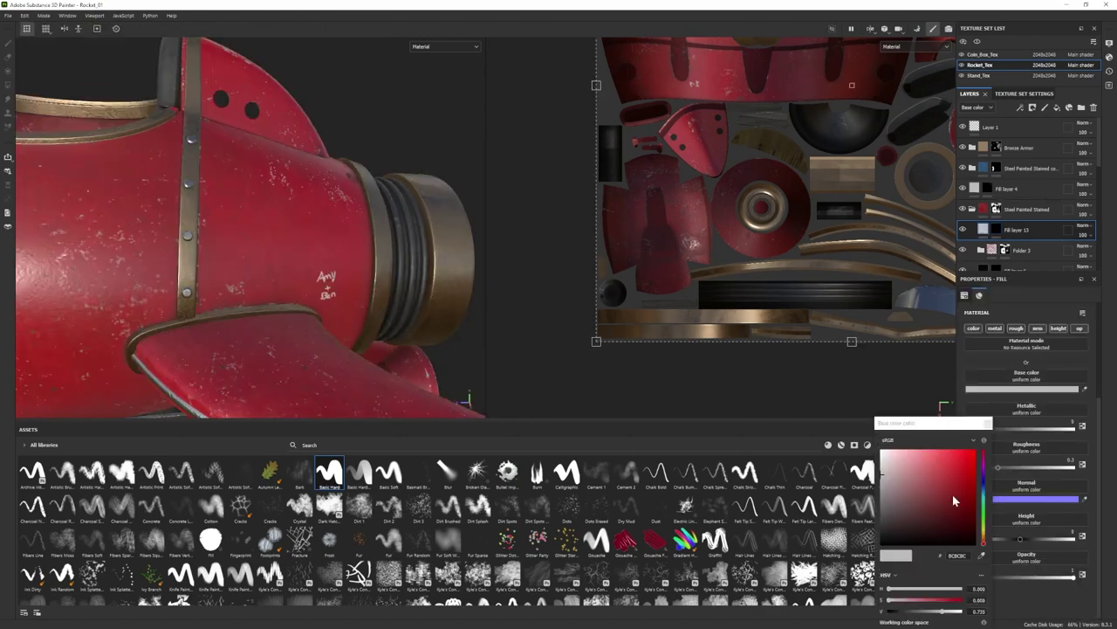
mouse_move(262, 301)
right_mouse_down("alt")
mouse_move(148, 301)
mouse_move(207, 307)
right_mouse_up("alt")
left_click_drag(207, 307, 240, 312, "alt")
Erase part of the handwritten names on the red tail section and rework them with the size 0.1 paint brush.
left_click(996, 229)
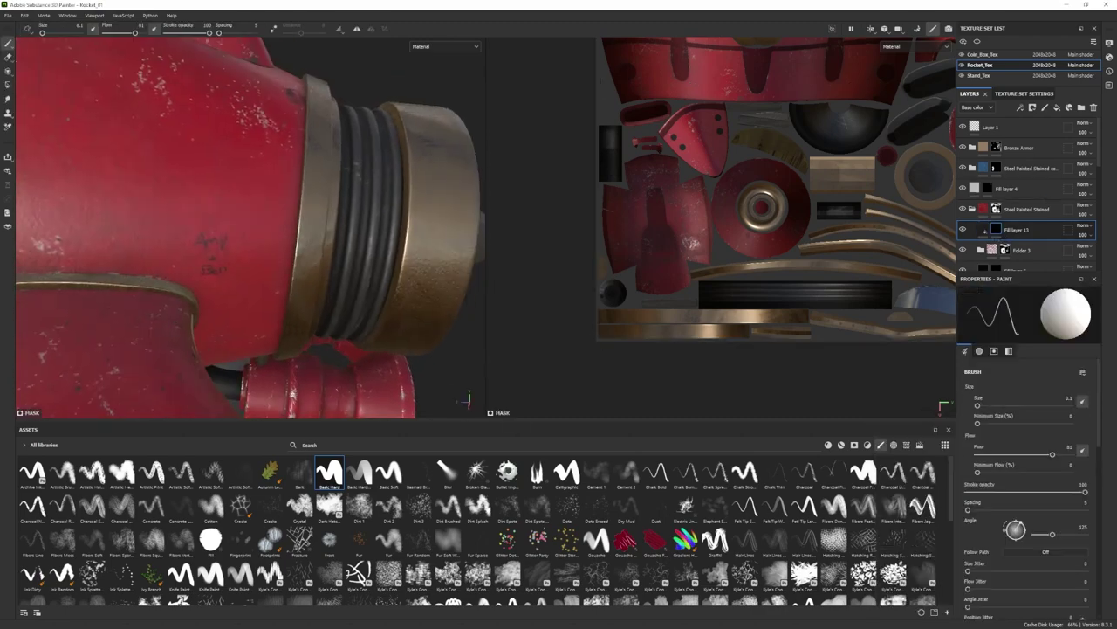
left_click(7, 57)
left_click_drag(217, 252, 208, 265)
left_click(8, 43)
right_click_drag(188, 209, 227, 209, "alt")
left_click_drag(227, 209, 231, 208, "alt")
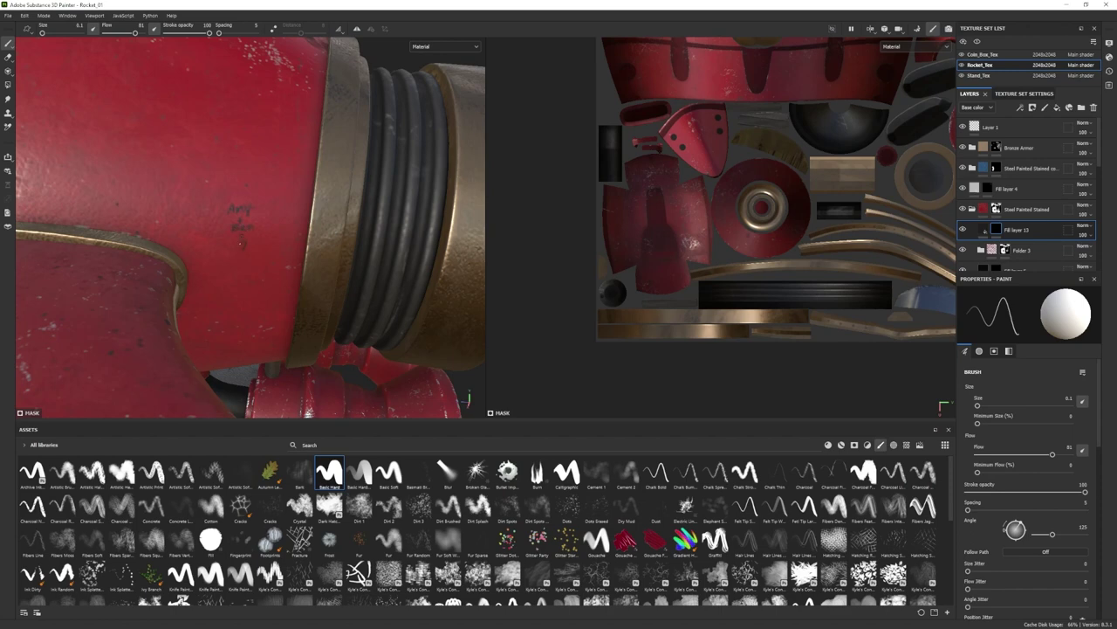
Set Fill layer 13's base color to a dark grey near 404040 and raise its roughness.
right_click_drag(241, 242, 149, 242, "alt")
left_click_drag(148, 242, 188, 236, "alt")
right_click_drag(187, 235, 240, 236, "alt")
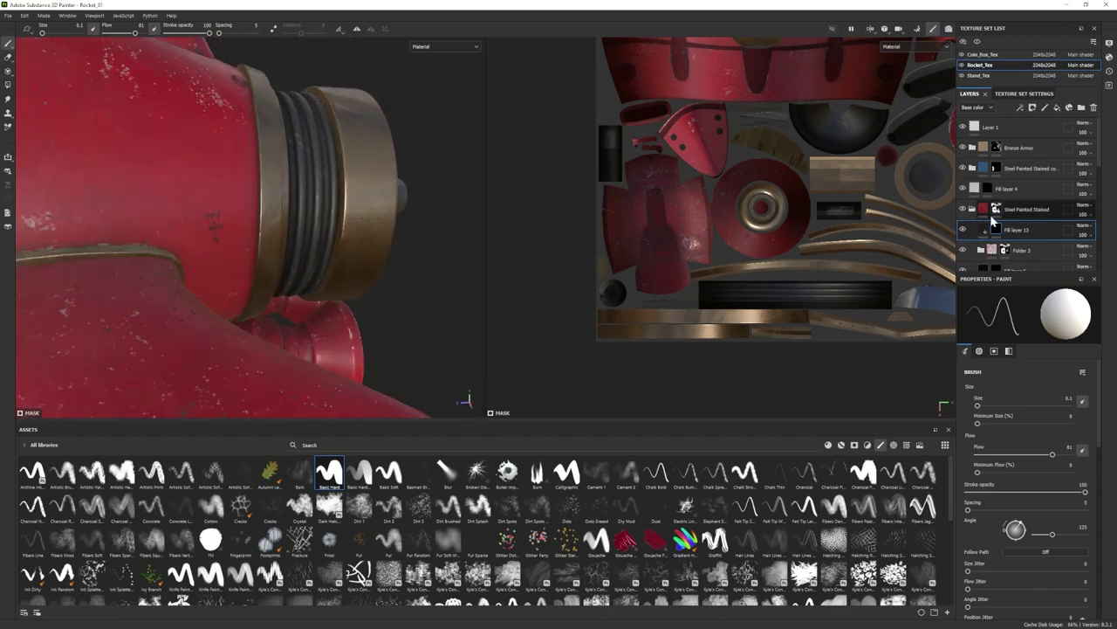
left_click(984, 229)
left_click(989, 390)
left_click_drag(883, 511, 880, 529)
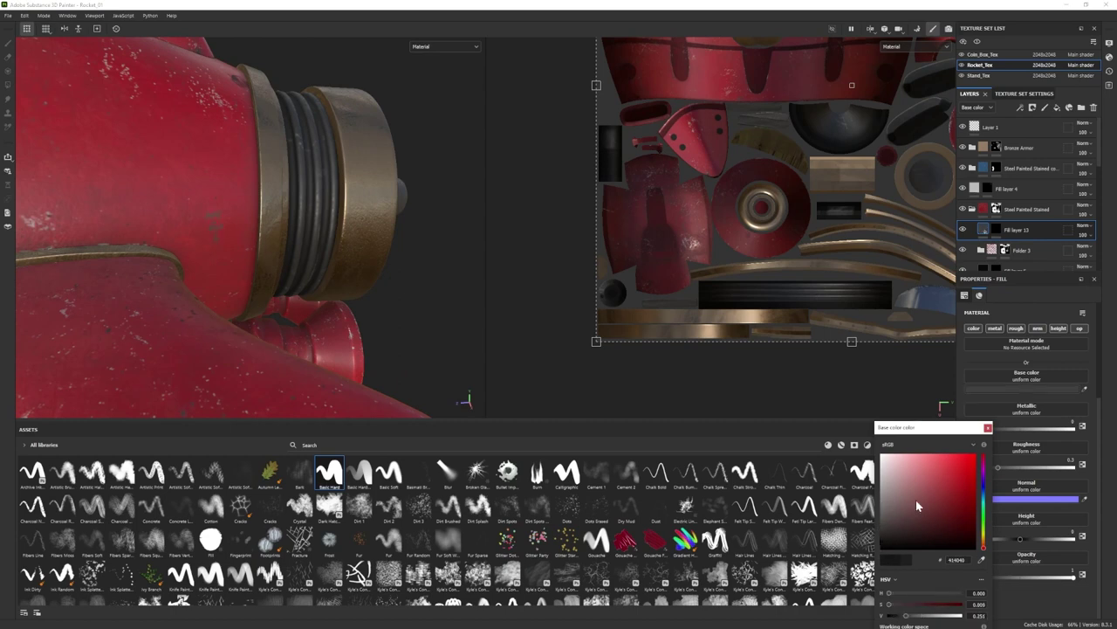
left_click(1031, 467)
Fade the handwritten names in Fill layer 13's mask with the Dots Erased eraser at size 2.67 and flow 47.
left_click(996, 229)
left_click(8, 58)
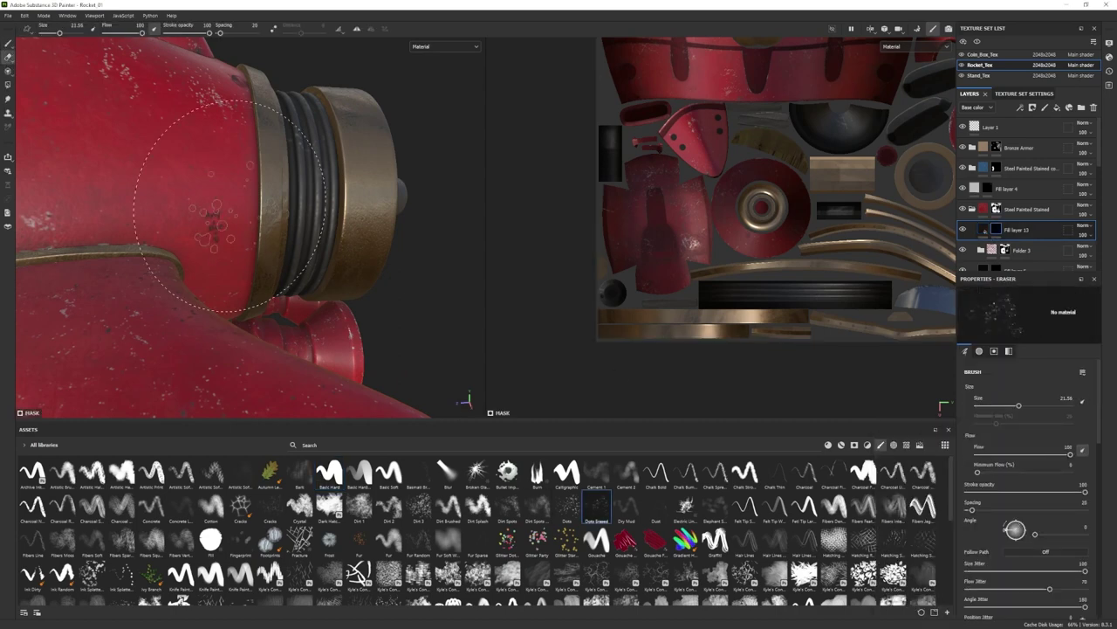
right_click_drag(185, 189, 150, 189, "ctrl")
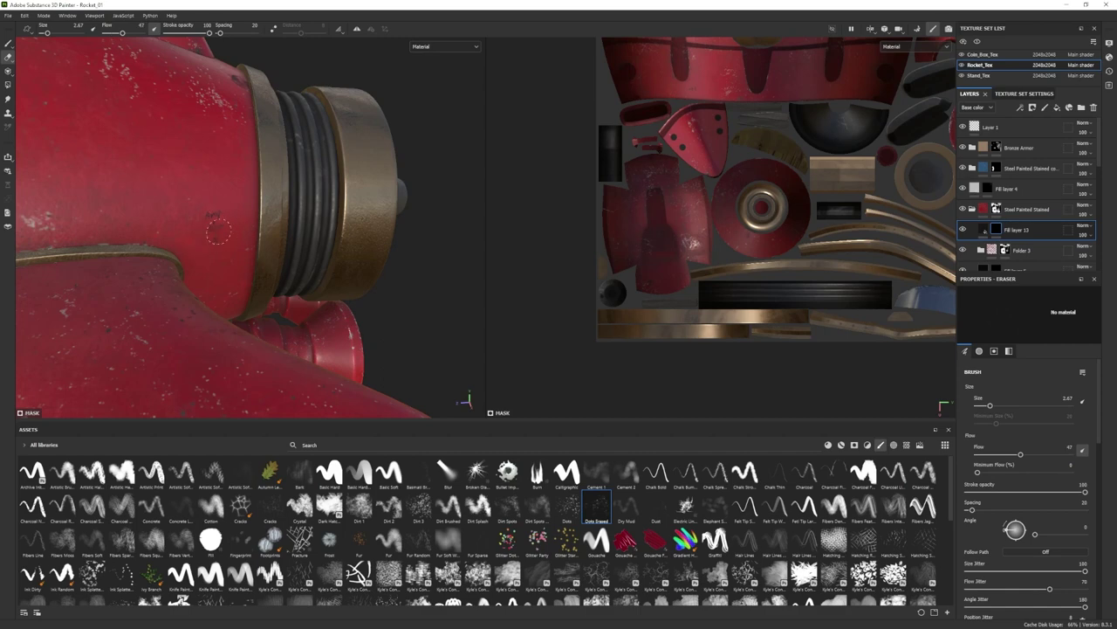
scroll(259, 274, "down", 5)
left_click_drag(258, 273, 222, 276, "alt")
Touch up the faded names on the red tail section with the Basic Hard eraser at about size 1.35.
scroll(223, 277, "up", 6)
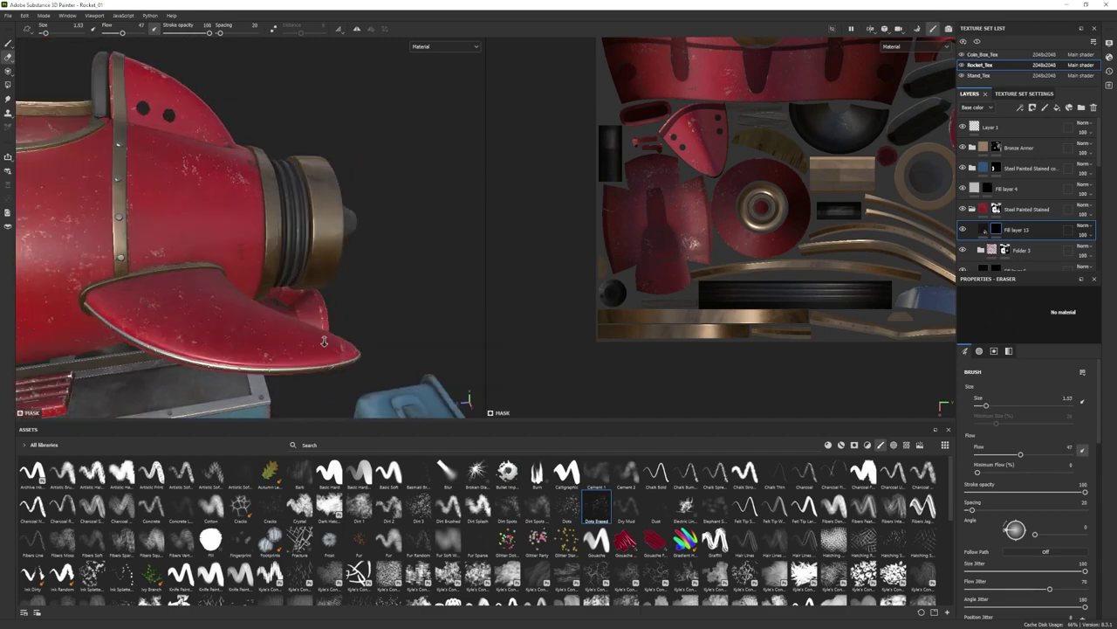
scroll(201, 226, "up", 2)
left_click(329, 473)
right_click_drag(277, 313, 270, 279, "ctrl")
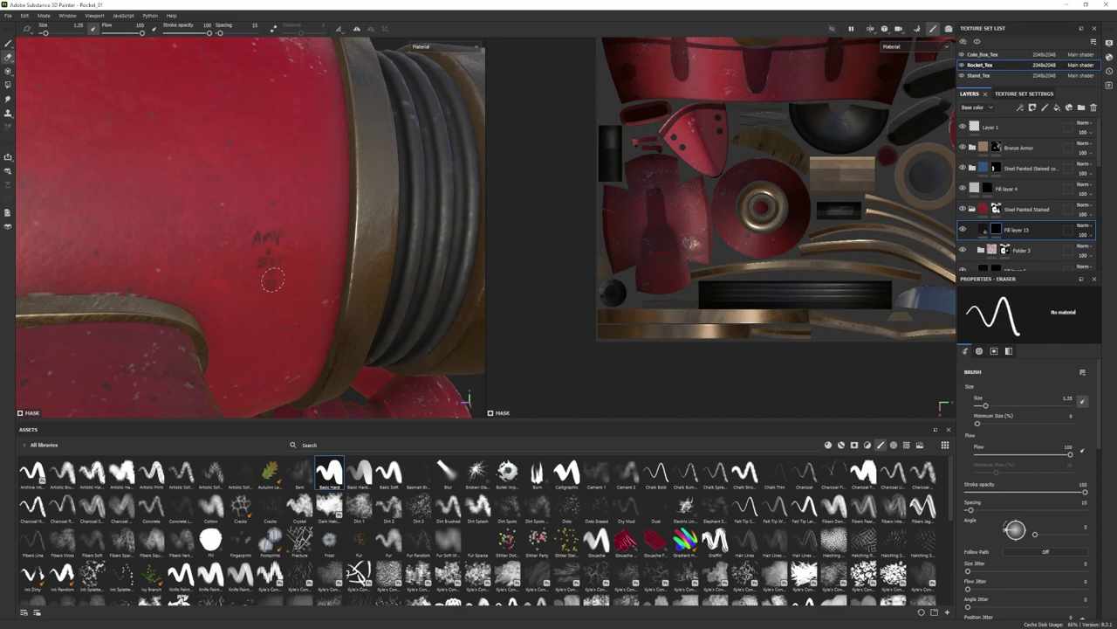
Import STICKERRIP.png as an alpha resource.
scroll(269, 278, "down", 5)
left_click_drag(261, 278, 83, 282, "alt")
scroll(82, 282, "down", 1)
middle_click_drag(83, 282, 134, 200, "alt")
left_click(671, 232)
left_click(669, 242)
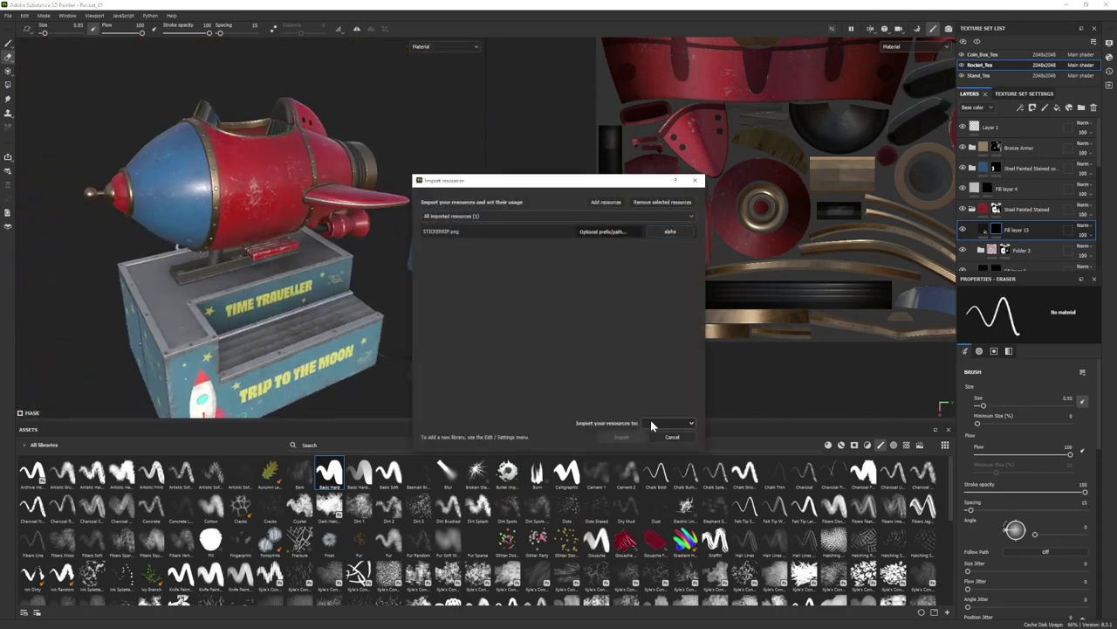
left_click(651, 419)
left_click(618, 437)
Add a black-masked fill layer above Fill layer 13 in the red Steel Painted Stained folder.
left_click(1057, 107)
right_click(1021, 230)
left_click(1023, 67)
scroll(227, 201, "up", 4)
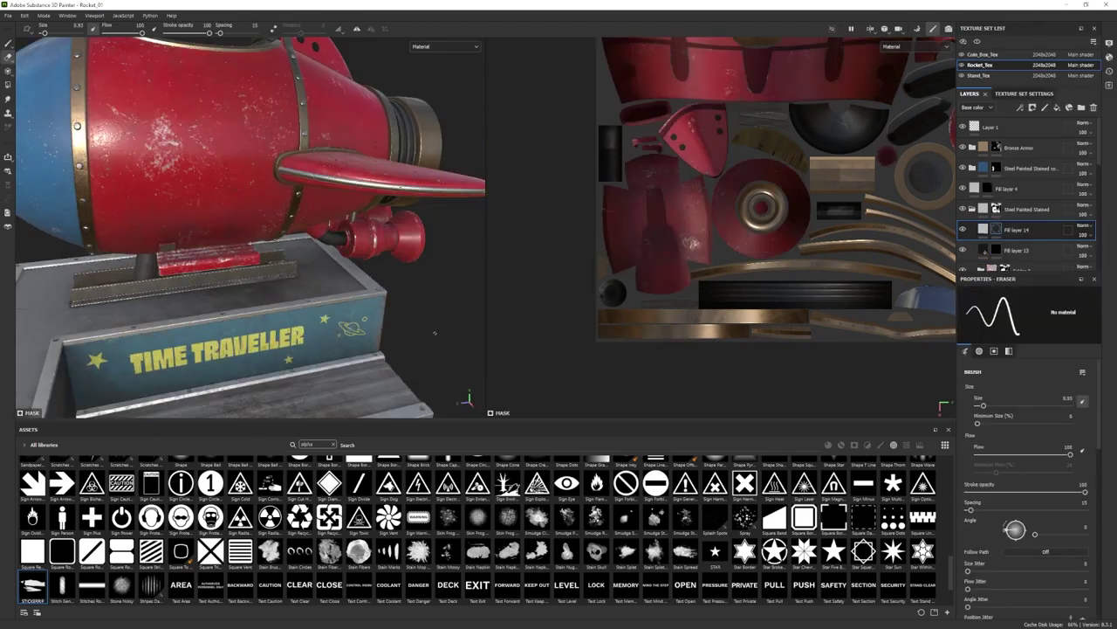
Stamp the STICKERRIP alpha onto the red tail section in Fill layer 14's mask at size 7.42.
left_click_drag(262, 196, 196, 196, "alt")
middle_click_drag(197, 197, 271, 255, "alt")
right_click_drag(272, 247, 293, 237, "ctrl")
key("1")
left_click_drag(267, 271, 301, 275, "alt")
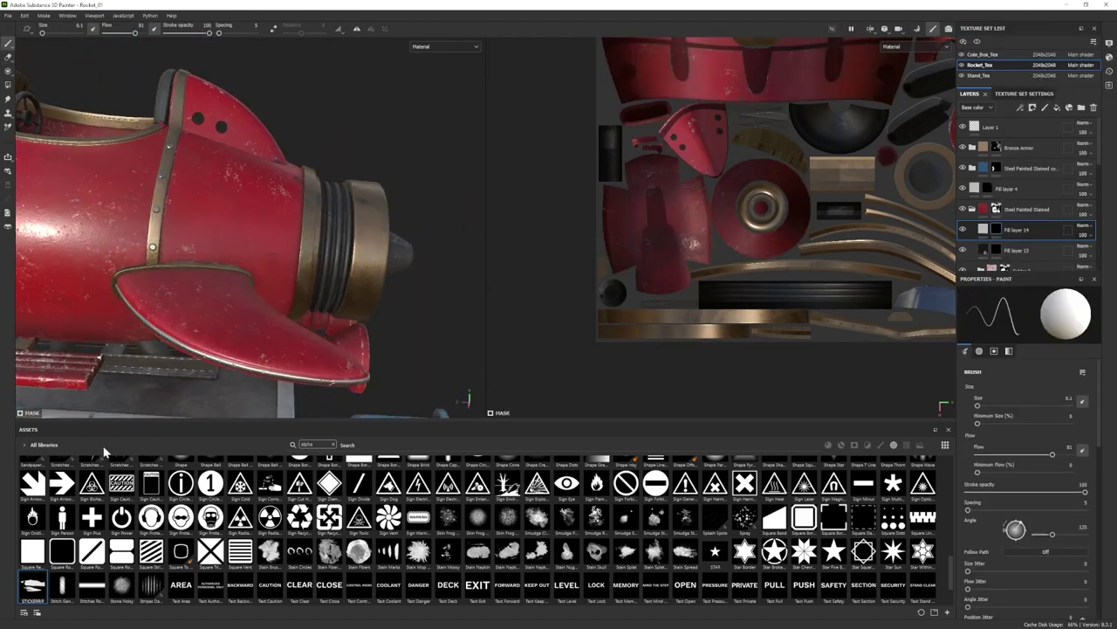
scroll(1060, 508, "down", 1)
left_click(268, 234)
key("ctrl+z")
left_click_drag(268, 234, 213, 246, "alt")
left_click(214, 243)
scroll(216, 242, "up", 3)
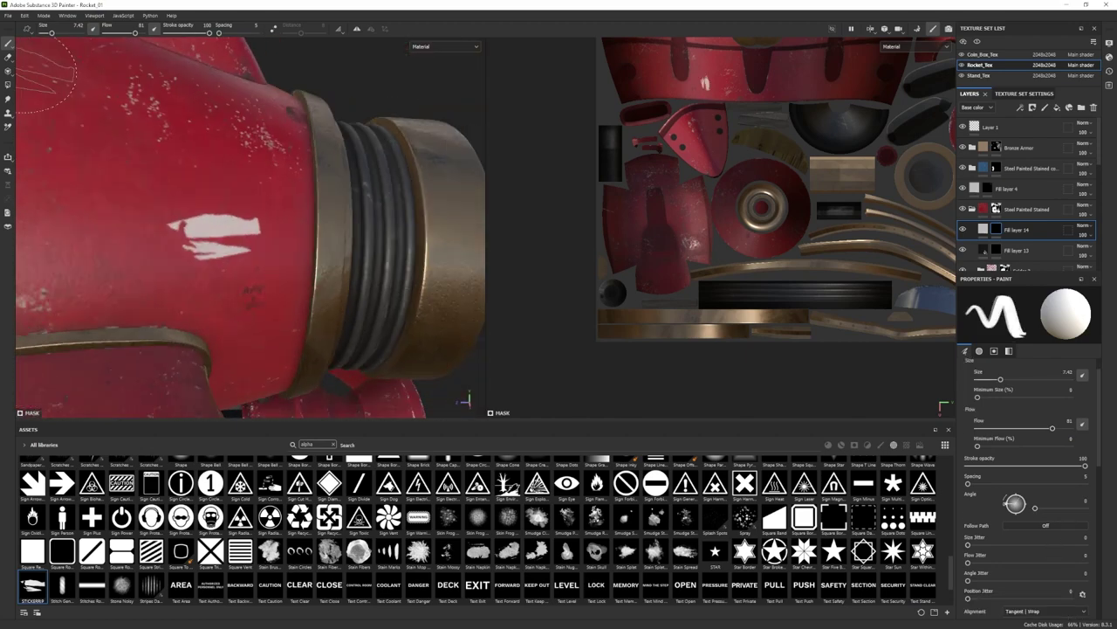
Lighten Fill layer 14's base colour to near-white.
left_click(983, 228)
left_click(1020, 390)
left_click(881, 471)
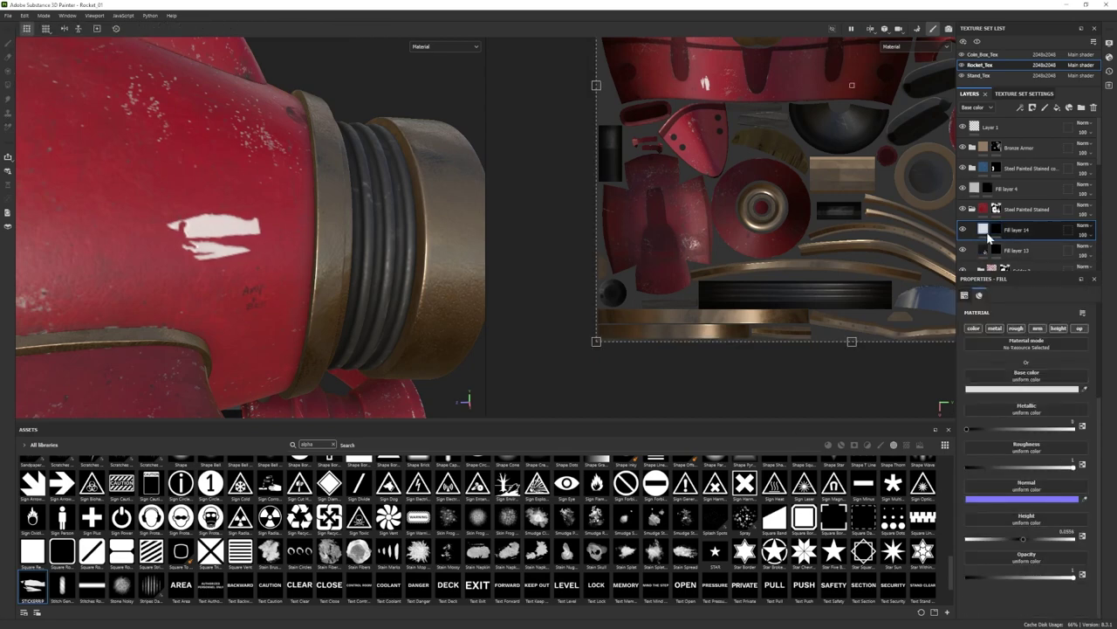
Erase part of the stamped sticker remnant in Fill layer 14's mask with the Basic Hard eraser at size 1.85.
left_click(996, 230)
key("2")
left_click(333, 444)
left_click(881, 445)
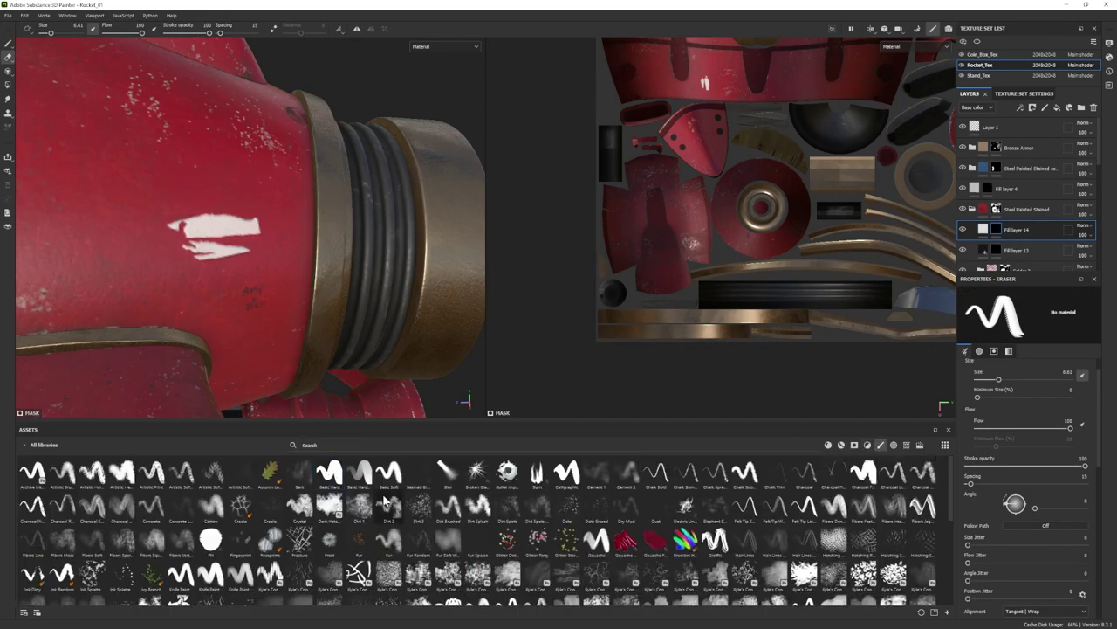
left_click(330, 476)
right_click_drag(220, 170, 179, 170, "ctrl")
left_click_drag(257, 225, 237, 227)
scroll(234, 212, "down", 5)
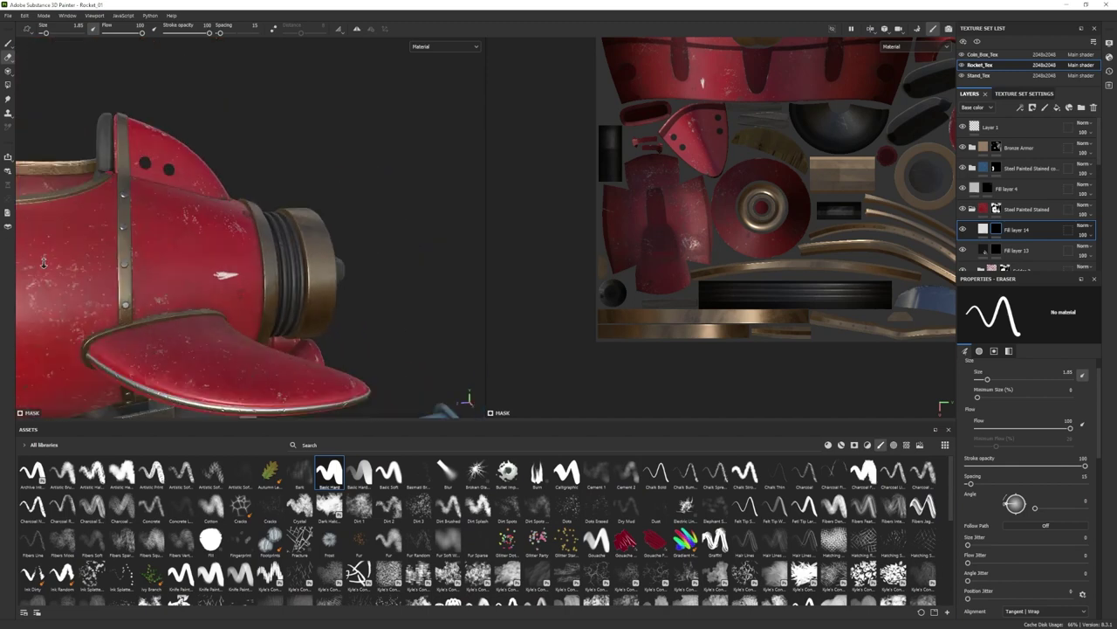
left_click_drag(234, 279, 229, 344, "alt")
scroll(230, 332, "up", 4)
left_click(983, 230)
left_click(997, 230)
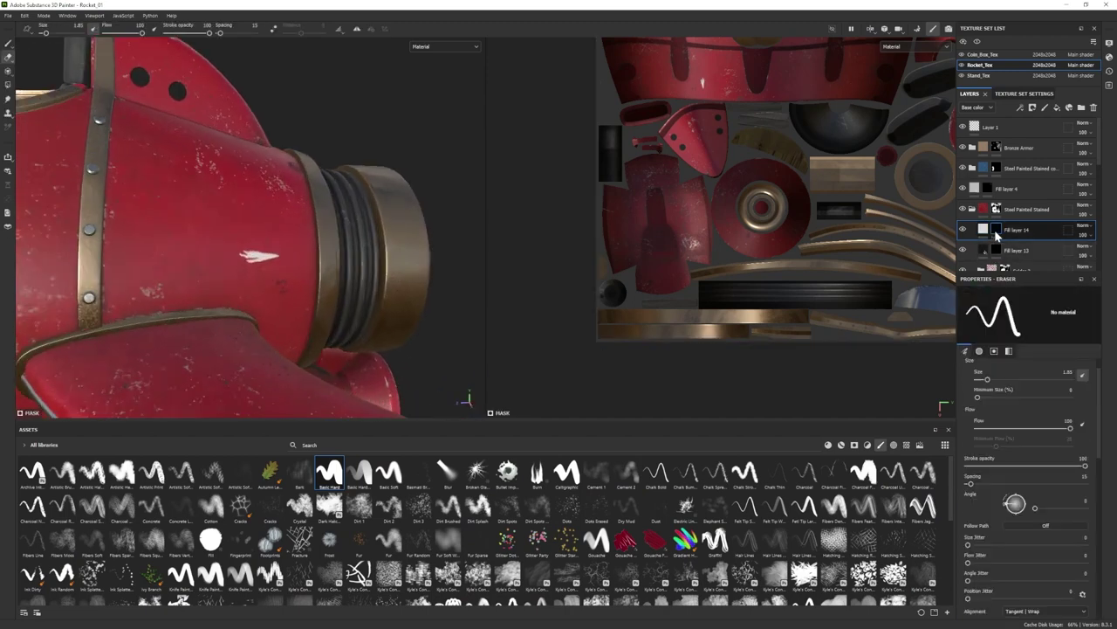
left_click(986, 230)
left_click(997, 229)
Try a directional noise texture as Fill layer 14's height, and undo it.
left_click(907, 444)
left_click_drag(154, 542, 1037, 517)
left_click(984, 230)
scroll(254, 268, "up", 3)
key("ctrl+z")
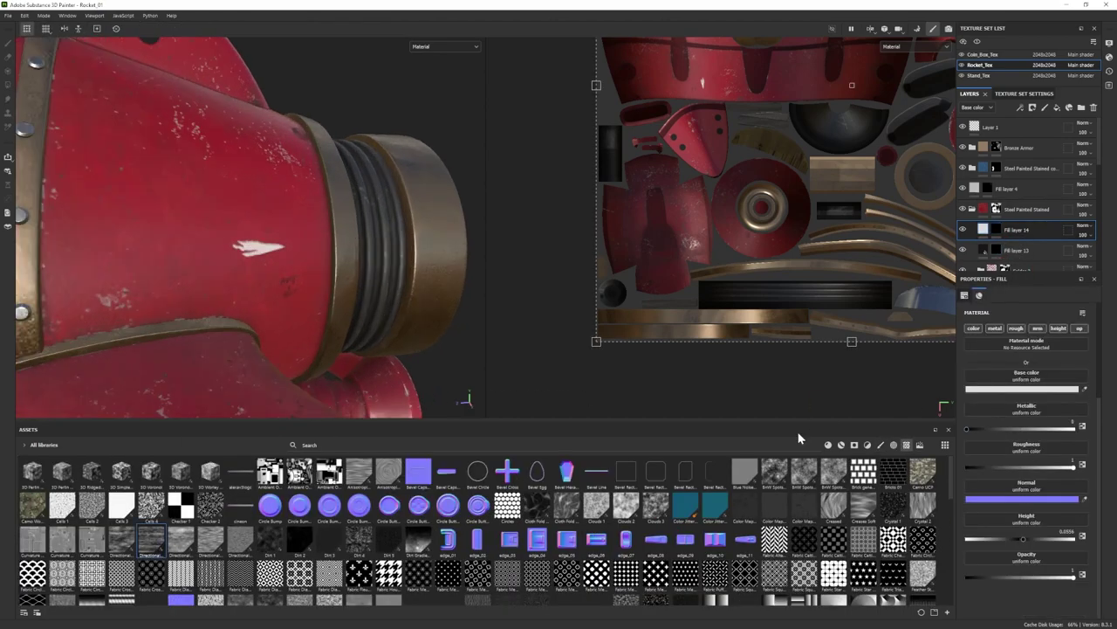
Try a directional noise texture in Fill layer 14's normal channel, and undo it.
left_click_drag(1020, 451, 1022, 449)
scroll(280, 261, "up", 3)
left_click_drag(280, 262, 244, 289, "alt")
key("ctrl+z")
left_click_drag(153, 541, 1018, 489)
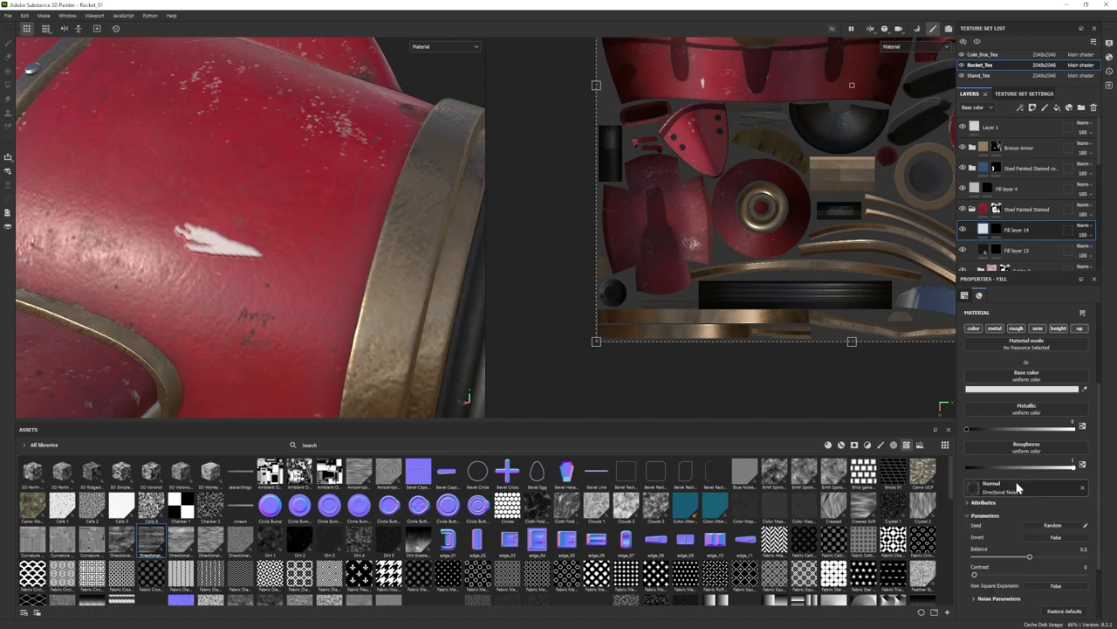
left_click_drag(280, 253, 236, 296, "alt")
key("ctrl+z")
Try Directional Noise 1 in Fill layer 14's roughness channel, and undo it.
left_click_drag(123, 546, 1047, 450)
key("ctrl+z")
key("ctrl+z")
Try Directional Noise 1 as Fill layer 14's height and toggle its Invert option.
left_click_drag(253, 254, 284, 293, "alt")
left_click_drag(122, 542, 1035, 539)
left_click_drag(297, 288, 301, 318, "alt")
scroll(349, 271, "down", 3)
scroll(1031, 579, "down", 3)
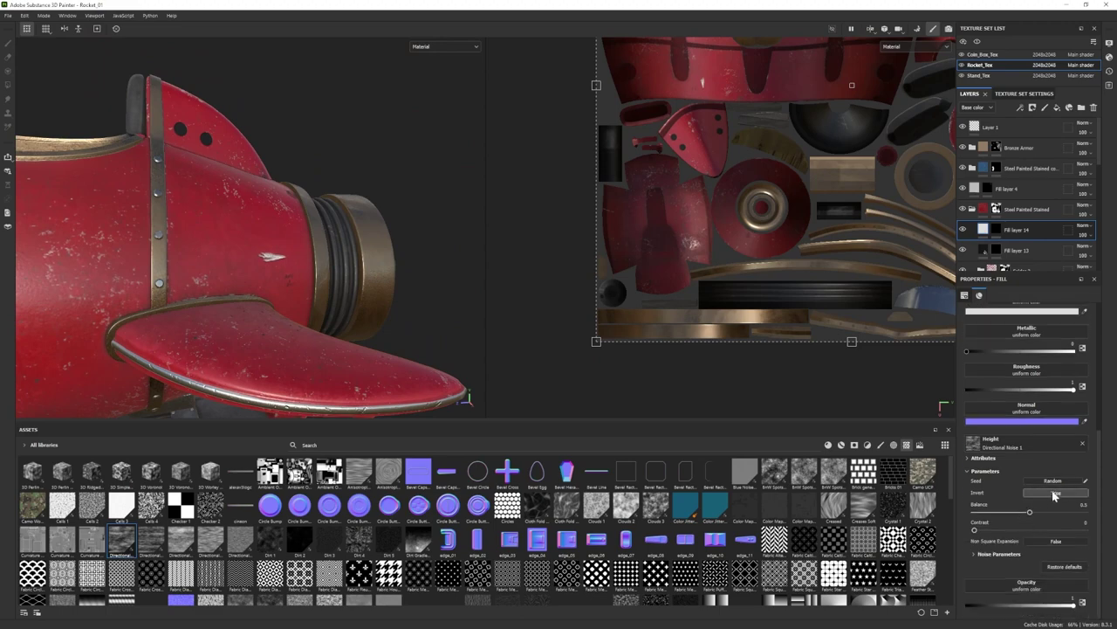
left_click(1053, 495)
scroll(329, 292, "up", 3)
left_click_drag(301, 253, 278, 301, "alt")
scroll(308, 260, "down", 4)
scroll(352, 300, "up", 4)
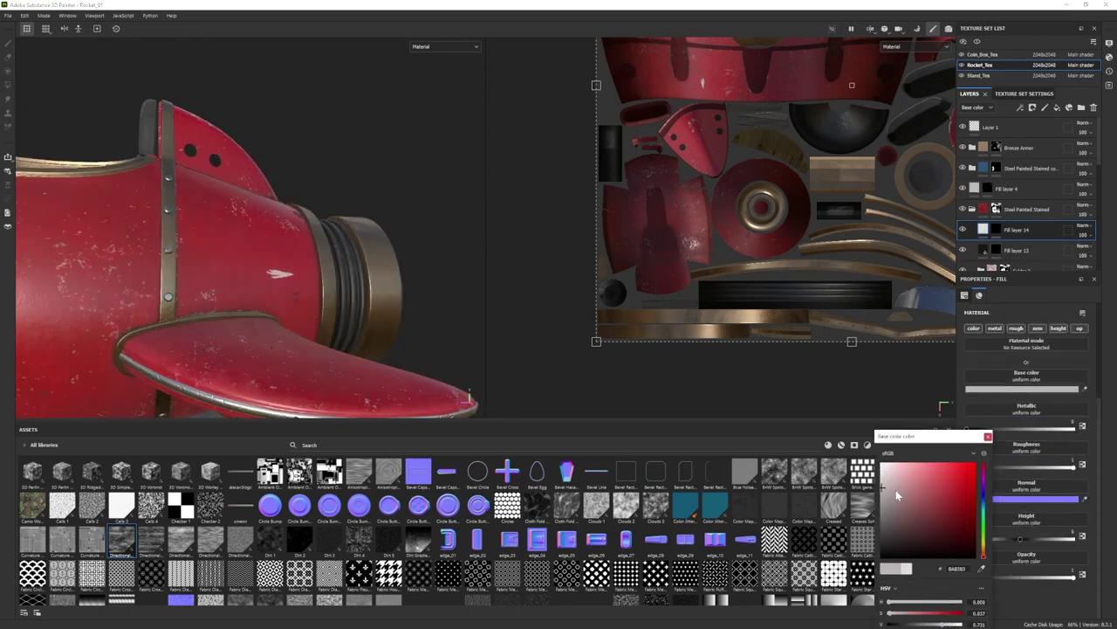
Set Fill layer 14's base colour to a light grey for the torn sticker remnant.
left_click_drag(881, 482, 881, 477)
left_click(988, 436)
mouse_move(293, 229)
left_mouse_down("alt")
mouse_move(249, 253)
mouse_move(288, 229)
left_mouse_up("alt")
scroll(261, 253, "down", 5)
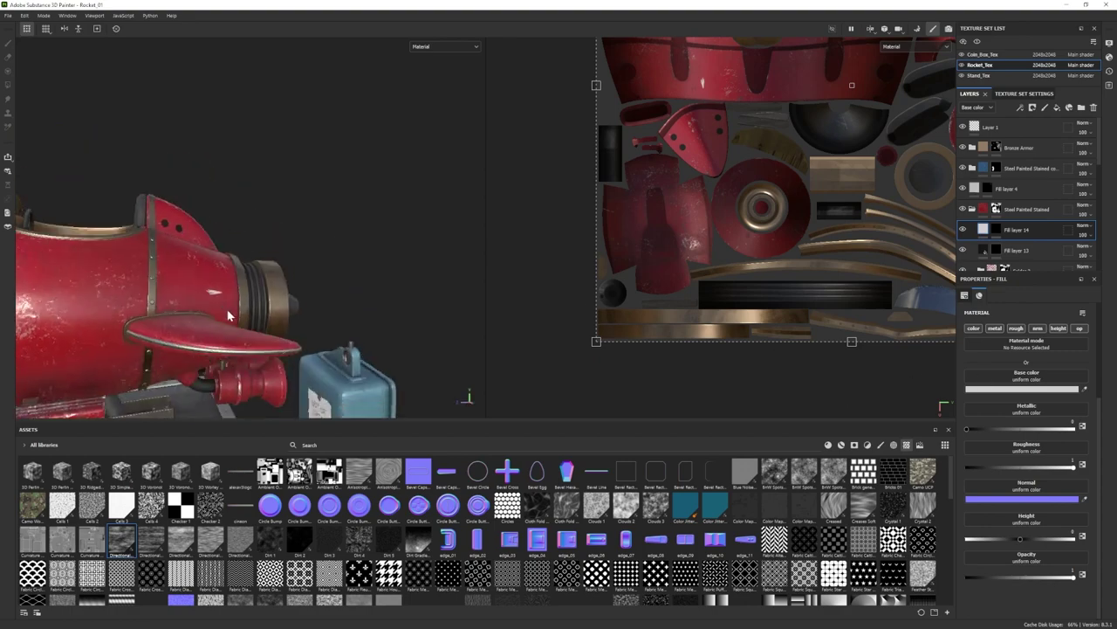
middle_click_drag(218, 323, 312, 238, "alt")
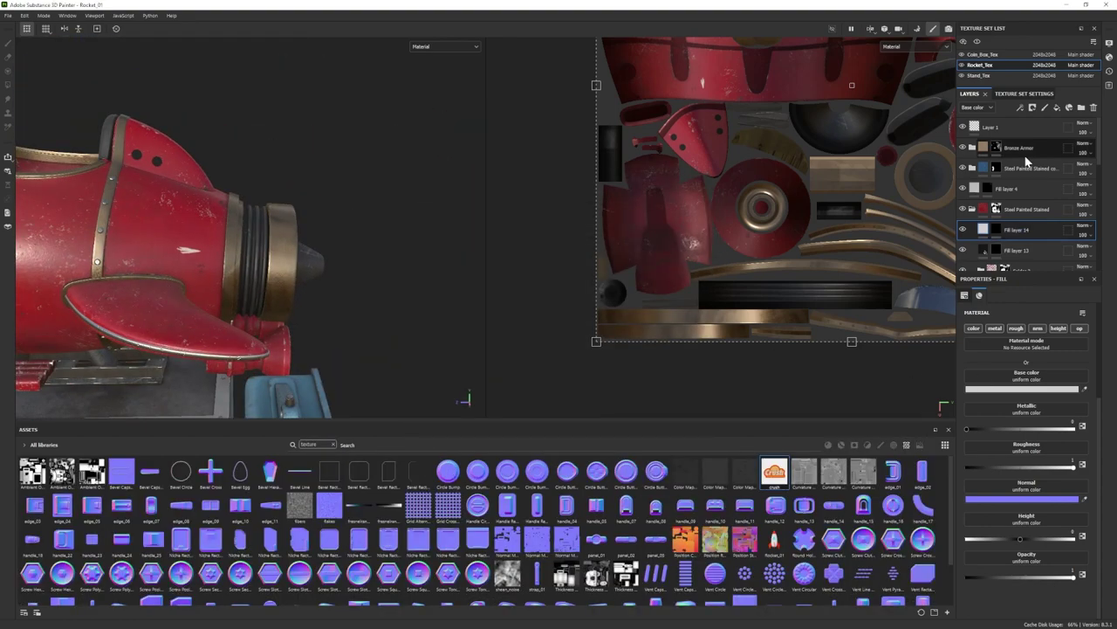
Add a paint layer above Fill layer 14 and load the Crush sticker texture as the projection base colour.
left_click(1045, 106)
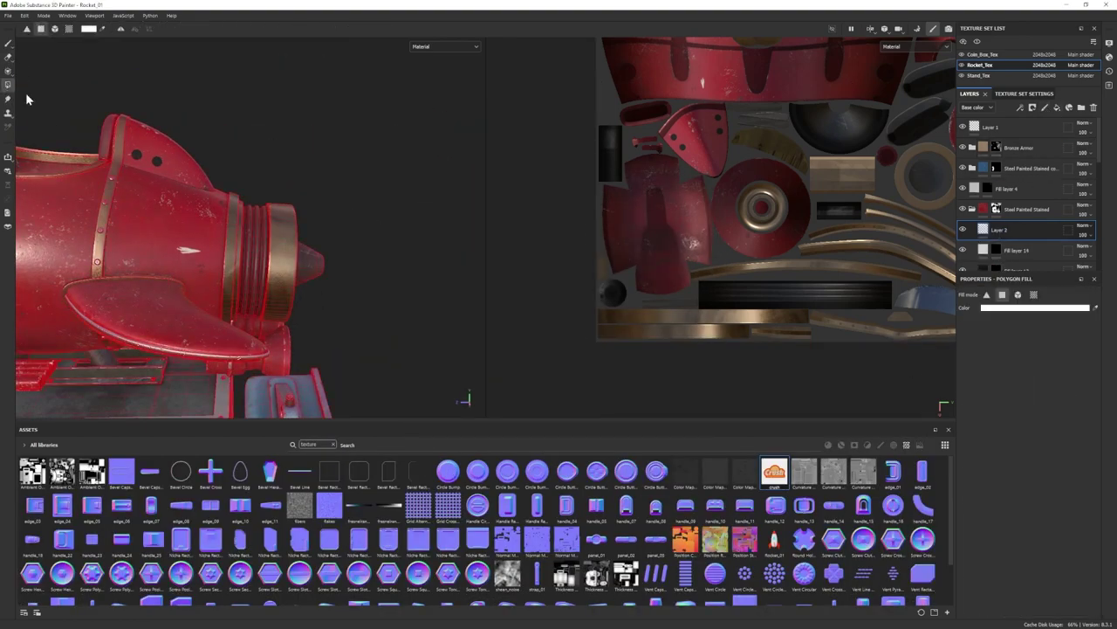
left_click(8, 70)
scroll(1015, 536, "down", 5)
scroll(1015, 536, "down", 2)
left_click_drag(775, 472, 975, 494)
Project the Crush sticker with its white border onto the red tail section, just above the torn remnant.
scroll(738, 287, "down", 3)
left_click_drag(261, 288, 227, 297, "alt")
scroll(213, 343, "up", 4)
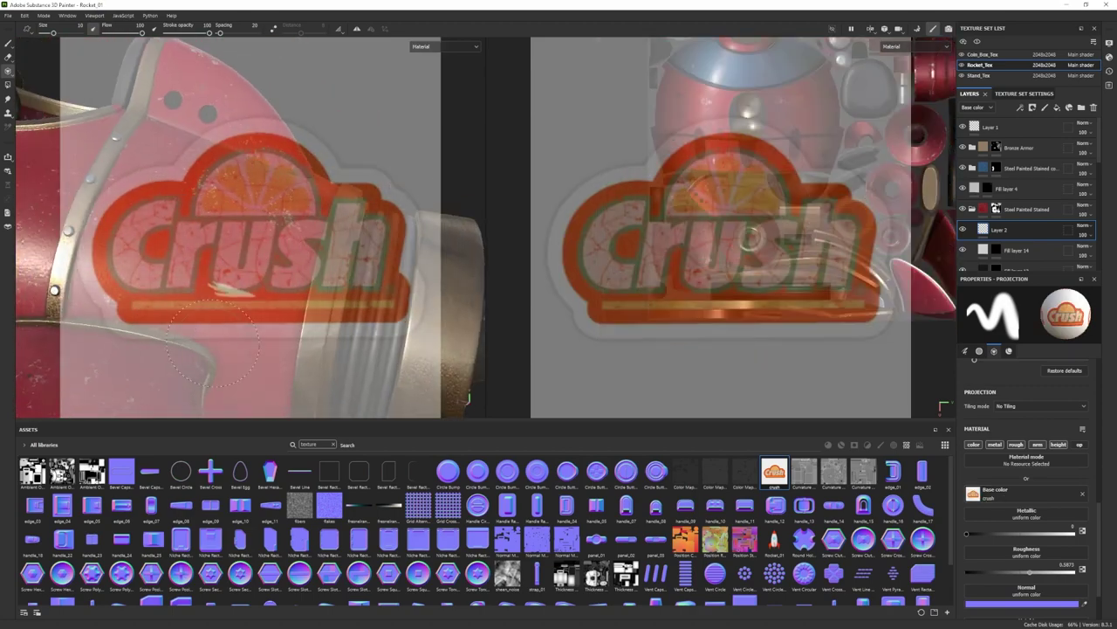
scroll(213, 343, "up", 4)
middle_click_drag(742, 244, 780, 274, "alt")
left_click_drag(262, 293, 179, 304, "alt")
scroll(179, 304, "up", 3)
right_click_drag(179, 303, 134, 315, "ctrl")
mouse_move(133, 320)
left_mouse_down()
mouse_move(113, 295)
mouse_move(168, 189)
left_mouse_up()
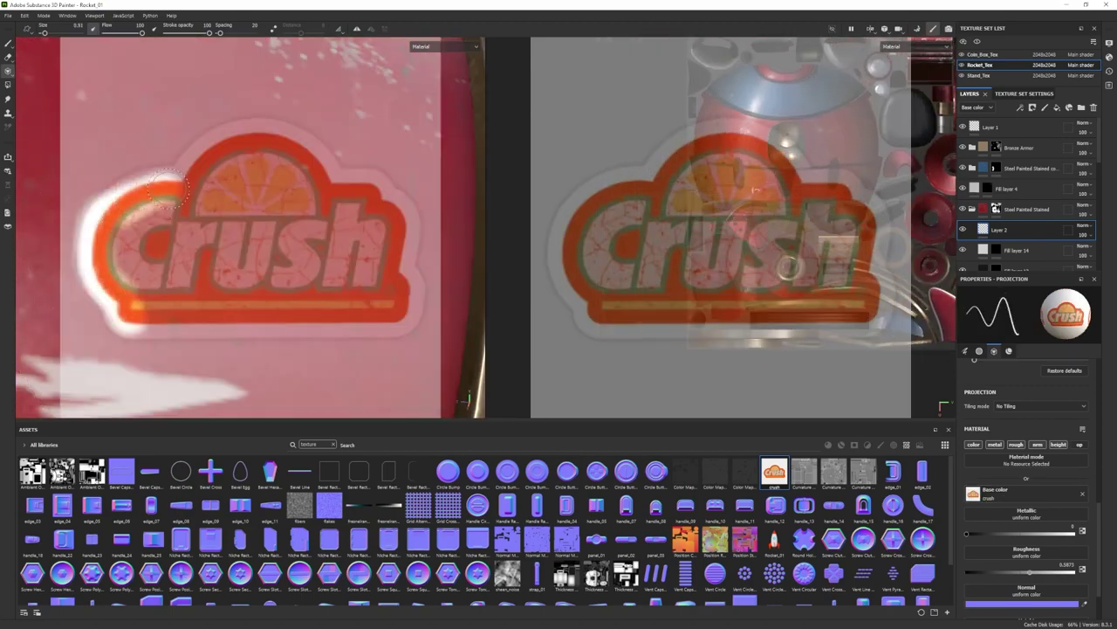
right_click_drag(169, 188, 178, 187, "ctrl")
mouse_move(178, 187)
left_mouse_down()
mouse_move(255, 150)
mouse_move(402, 284)
mouse_move(153, 270)
mouse_move(271, 240)
mouse_move(196, 277)
left_mouse_up()
left_click(8, 43)
scroll(234, 251, "down", 8)
scroll(229, 229, "up", 5)
Remove the projected Crush sticker from the red tail section.
left_click(8, 56)
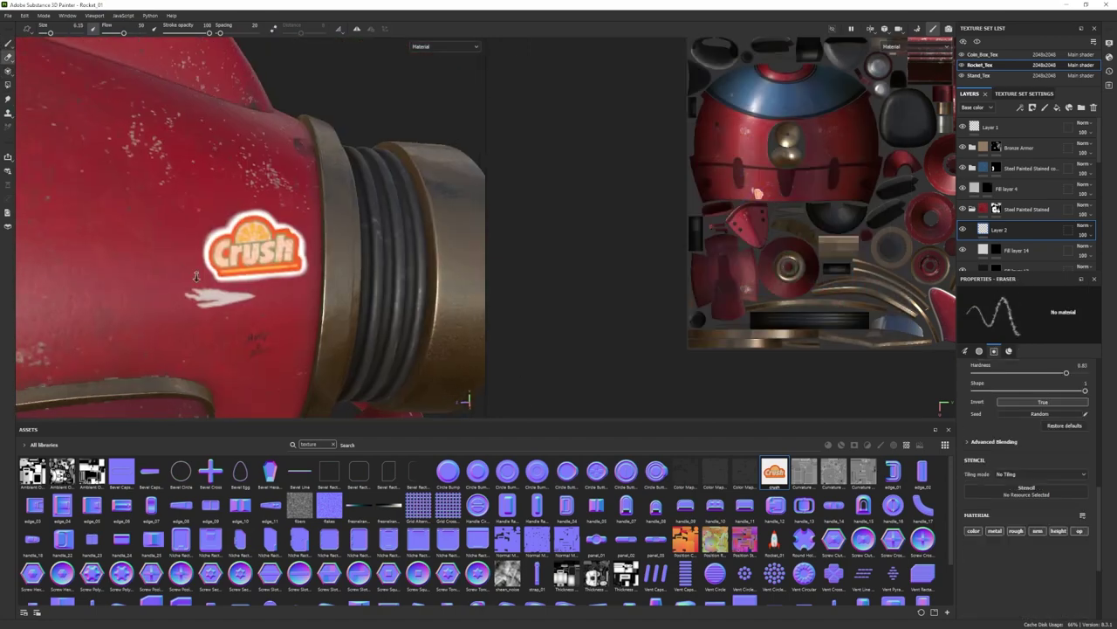
right_click_drag(196, 276, 210, 253, "alt")
mouse_move(262, 249)
left_mouse_down()
mouse_move(213, 266)
mouse_move(212, 278)
left_mouse_up()
Project the Crush sticker without its white border above the torn remnant, using a small Basic Hard brush.
left_click(7, 72)
right_click_drag(187, 271, 174, 381, "alt")
middle_click_drag(174, 381, 187, 411, "alt")
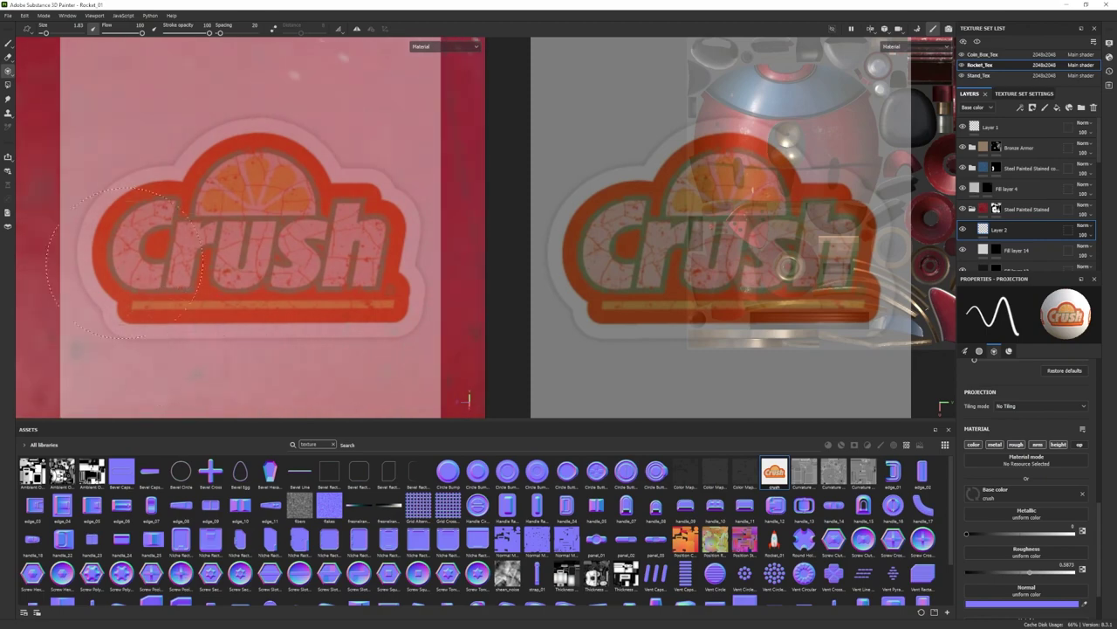
left_click(332, 444)
left_click(881, 444)
left_click(329, 472)
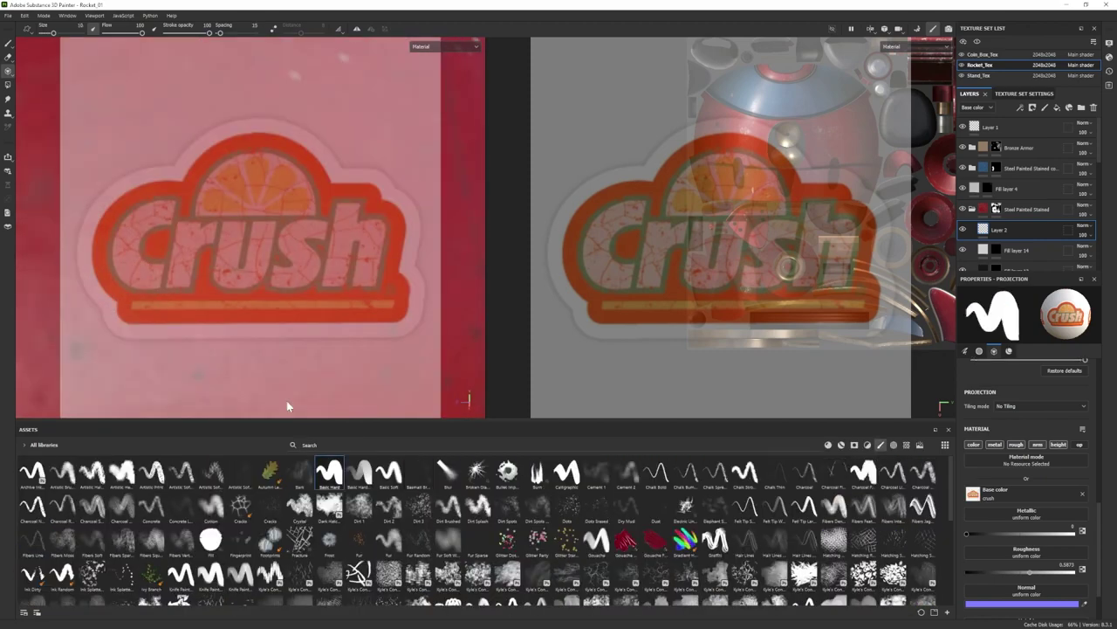
right_click_drag(190, 267, 135, 272, "ctrl")
mouse_move(136, 275)
left_mouse_down()
mouse_move(115, 266)
mouse_move(175, 207)
mouse_move(279, 164)
mouse_move(364, 203)
mouse_move(393, 305)
left_mouse_up()
mouse_move(389, 305)
left_mouse_down()
mouse_move(124, 299)
mouse_move(131, 284)
left_mouse_up()
mouse_move(162, 262)
left_mouse_down()
mouse_move(231, 214)
mouse_move(303, 262)
left_mouse_up()
left_click_drag(219, 164, 235, 185)
scroll(178, 197, "down", 5)
key("1")
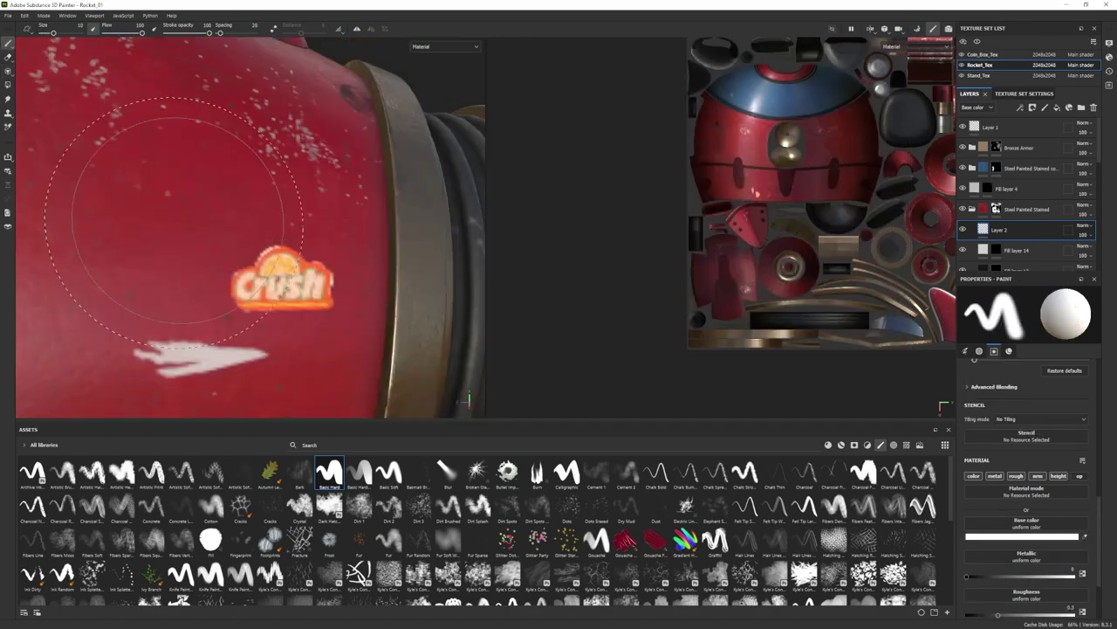
Trim the Crush sticker's edges with the Basic Hard eraser at size 0.13.
scroll(179, 196, "down", 6)
scroll(296, 276, "up", 4)
mouse_move(236, 240)
left_mouse_down("alt")
mouse_move(288, 266)
mouse_move(223, 293)
left_mouse_up("alt")
scroll(245, 274, "down", 5)
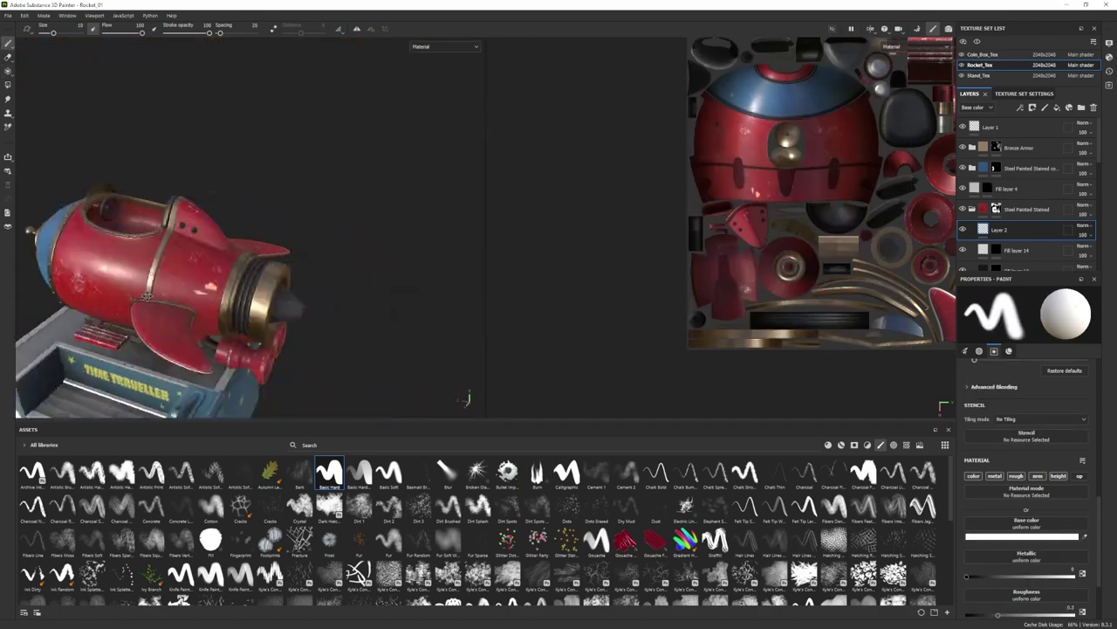
scroll(144, 234, "up", 9)
left_click_drag(144, 234, 200, 240, "alt")
key("2")
left_click(324, 477)
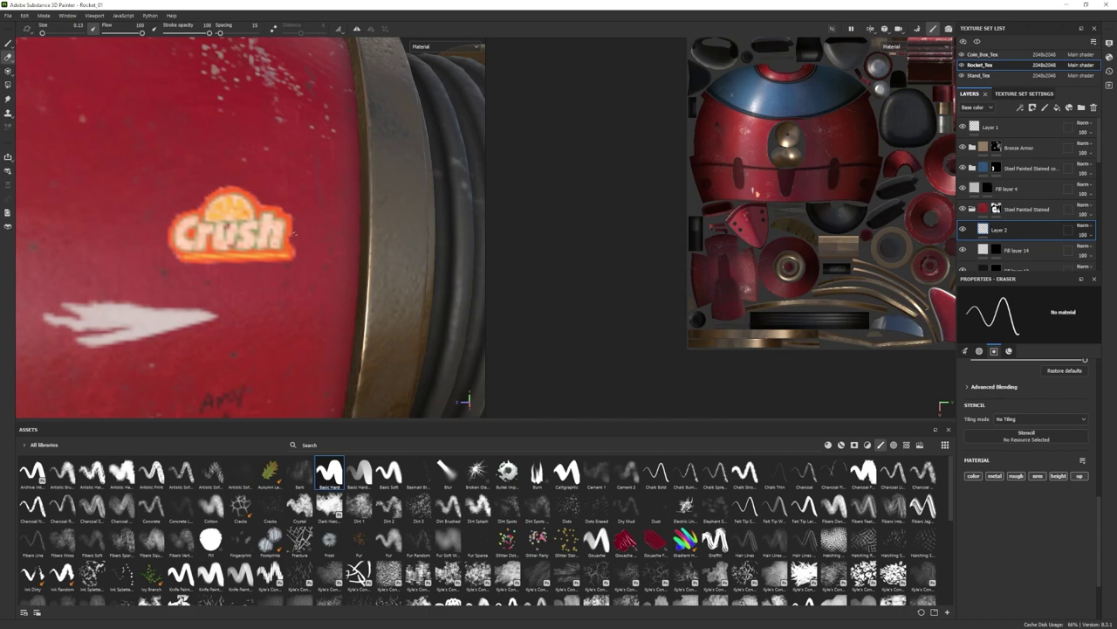
scroll(292, 290, "down", 6)
left_click_drag(292, 290, 262, 275, "alt")
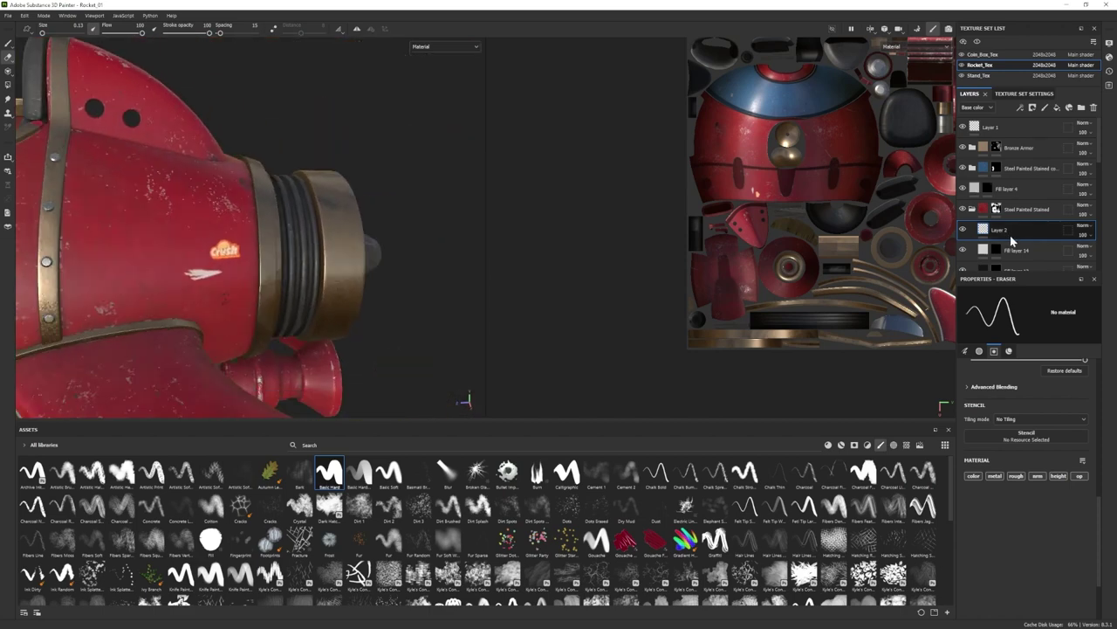
Darken Layer 2's base colour with a Levels effect, output white at about 0.75.
right_click(1010, 238)
left_click(1000, 385)
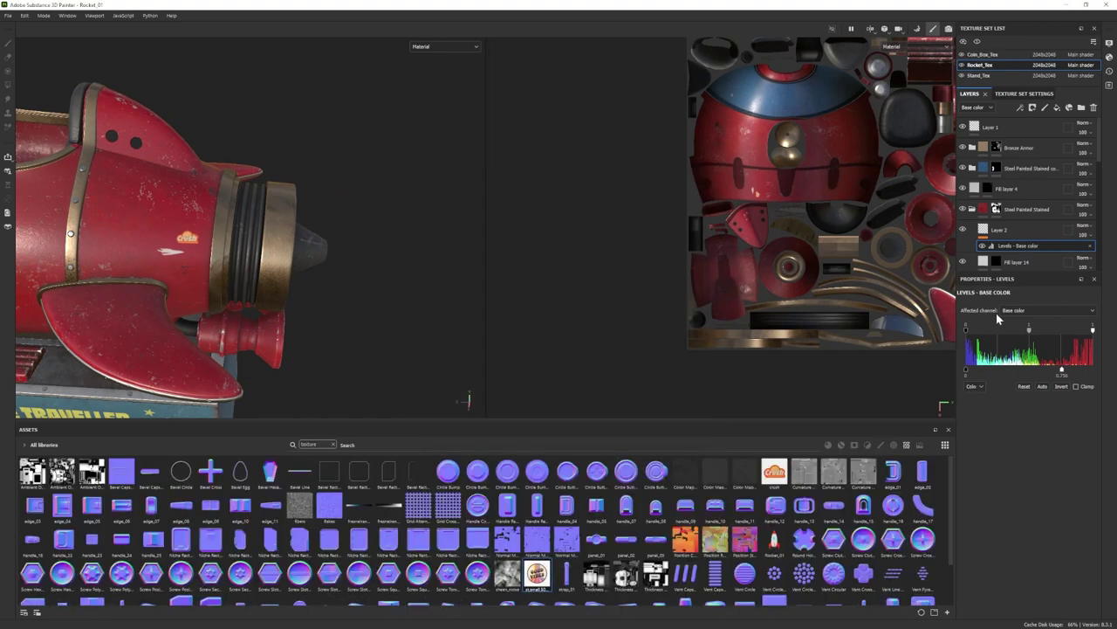
left_click(1000, 231)
Load the GOOD VIBES sticker texture as the base colour for projecting onto Layer 2.
key("3")
left_click_drag(753, 558, 974, 494)
scroll(212, 244, "up", 8)
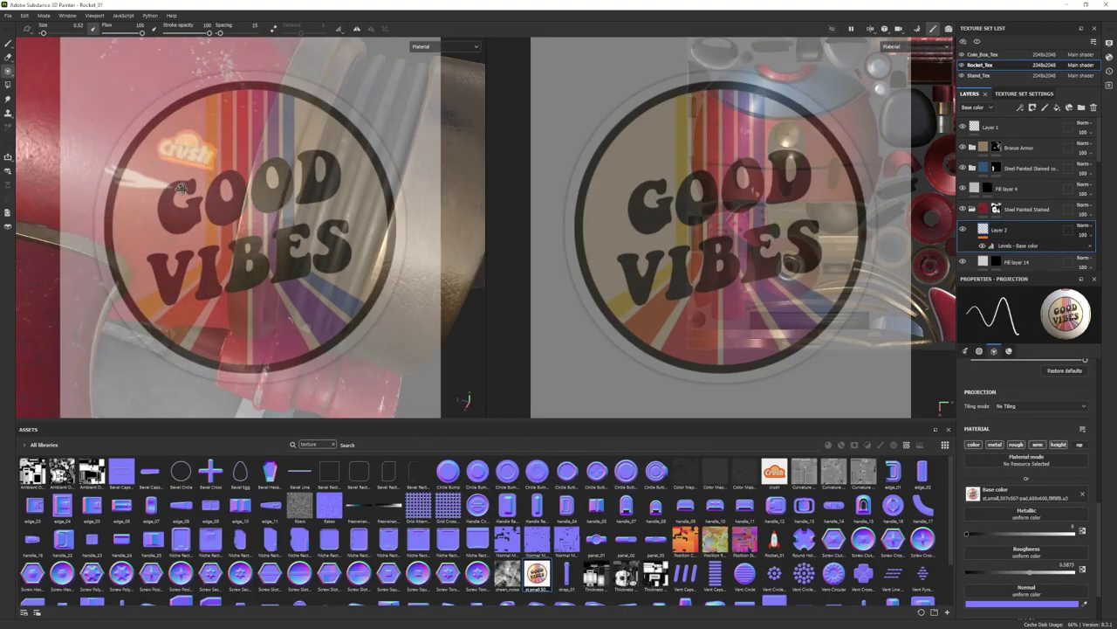
Try projecting the round GOOD VIBES sticker onto the tail section beside the Crush sticker, and undo it.
left_click_drag(257, 235, 287, 228, "alt")
mouse_move(151, 161)
left_mouse_down()
mouse_move(124, 180)
mouse_move(187, 320)
mouse_move(366, 253)
mouse_move(203, 105)
mouse_move(301, 214)
mouse_move(301, 249)
left_mouse_up()
key("ctrl+z")
key("bracketright")
mouse_move(150, 140)
left_mouse_down()
mouse_move(371, 140)
mouse_move(379, 218)
left_mouse_up()
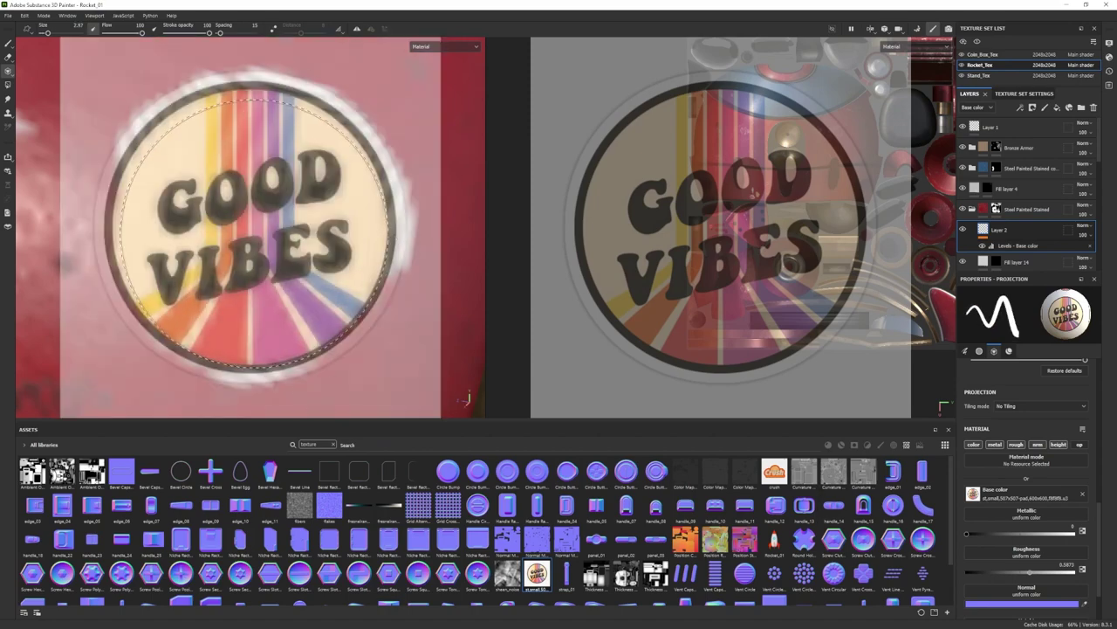
left_click(252, 225)
left_click(8, 42)
scroll(252, 227, "down", 10)
mouse_move(253, 235)
left_mouse_down("alt")
mouse_move(222, 223)
mouse_move(232, 273)
mouse_move(199, 261)
left_mouse_up("alt")
scroll(223, 224, "up", 4)
scroll(199, 262, "up", 3)
key("2")
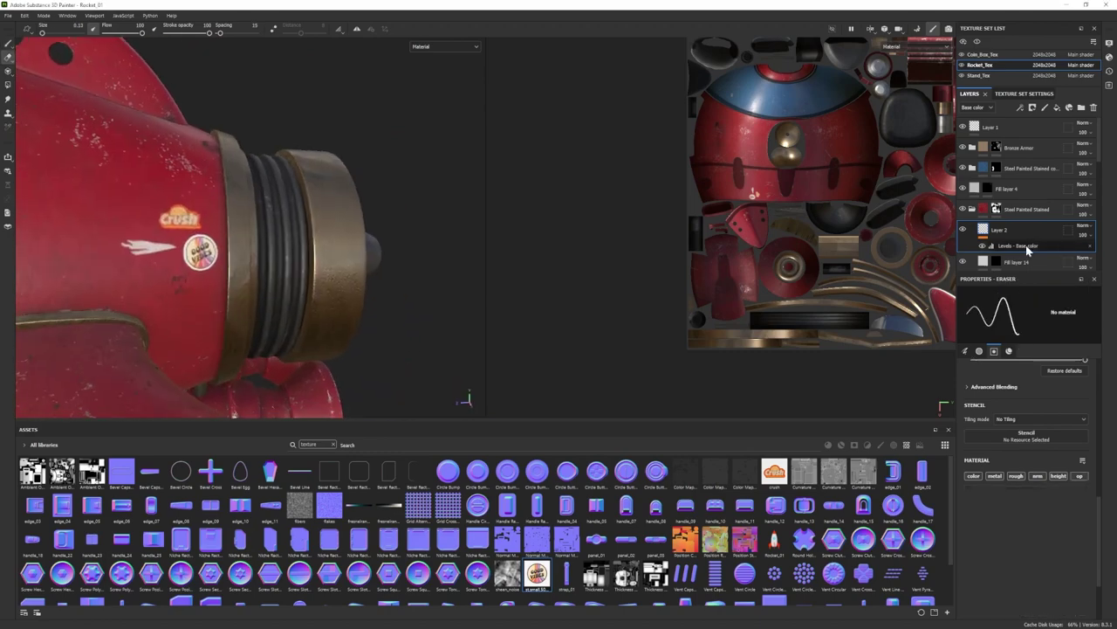
key("ctrl+z")
Project the GOOD VIBES sticker at a smaller scale below the Crush sticker and add a filter to Layer 2.
scroll(181, 293, "up", 3)
left_click(8, 70)
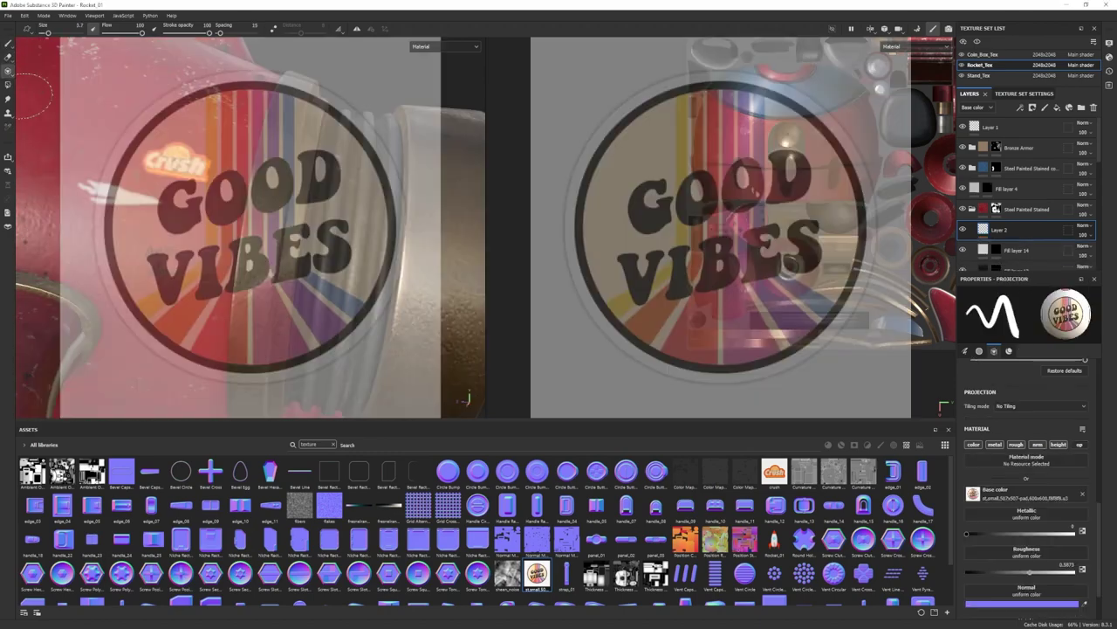
scroll(236, 261, "up", 8)
key("bracketleft")
key("bracketleft")
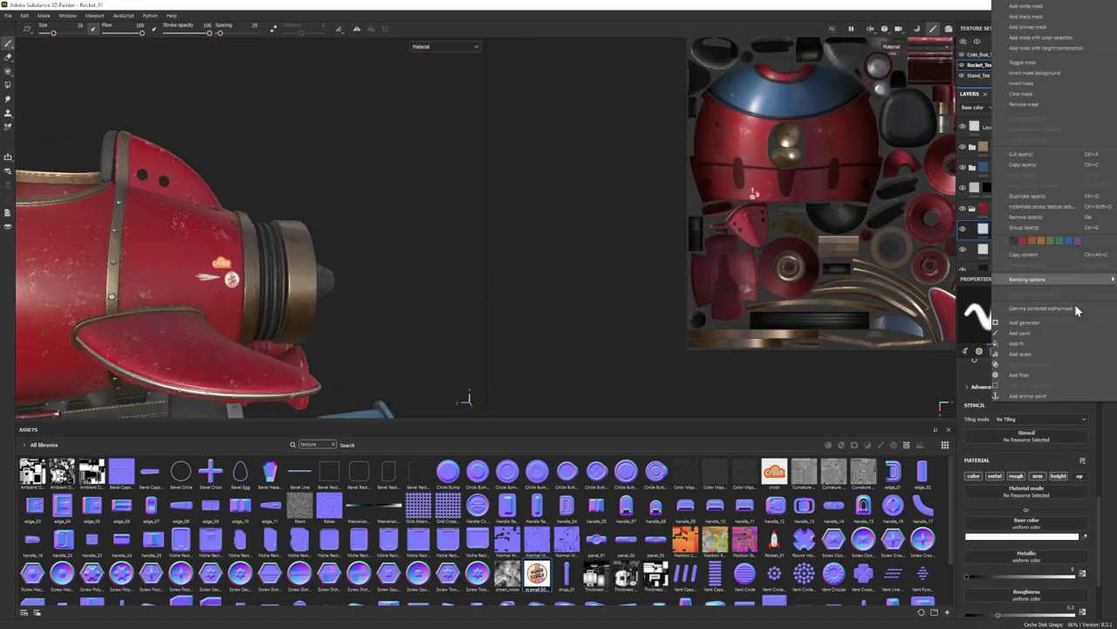
left_click(1093, 373)
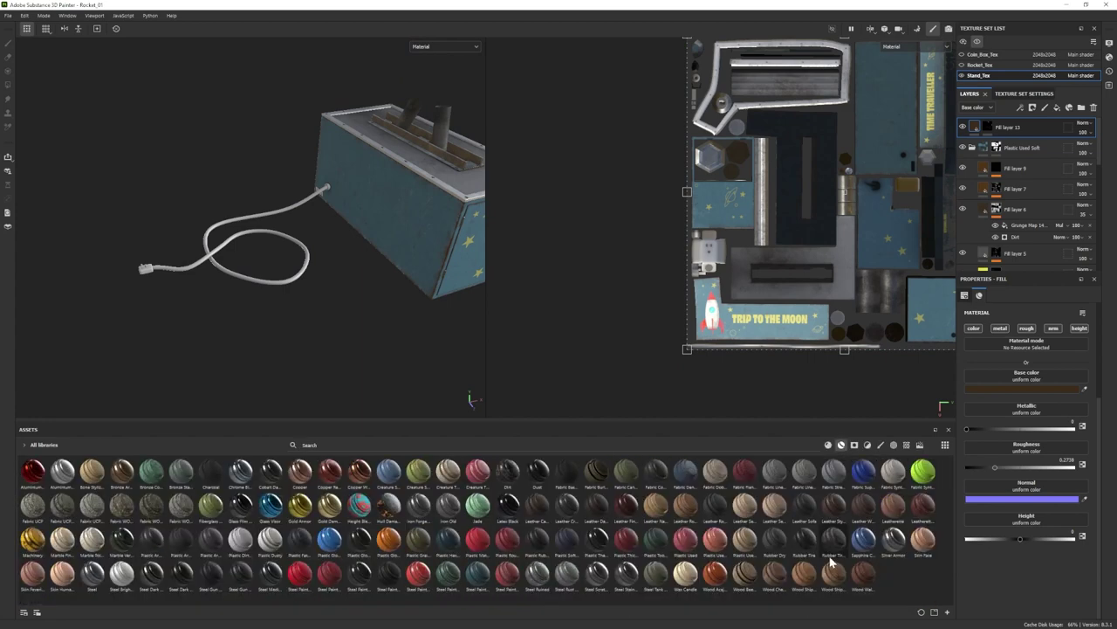
Add the Rubber Tire material with a black mask to Stand_Tex and polygon-fill the power cord.
left_click_drag(804, 541, 1005, 122)
right_click(997, 123)
left_click(1030, 146)
left_click(8, 84)
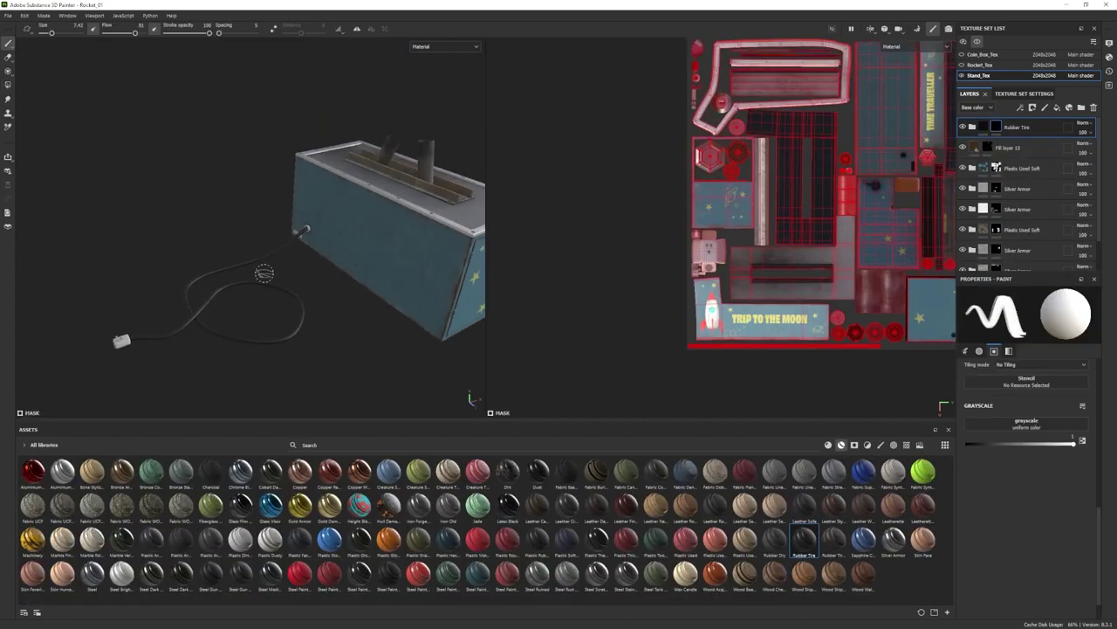
Add the Plastic Used Soft material above Fill layer 13 and set its Base layer's colour to a very dark grey.
left_click(1017, 189)
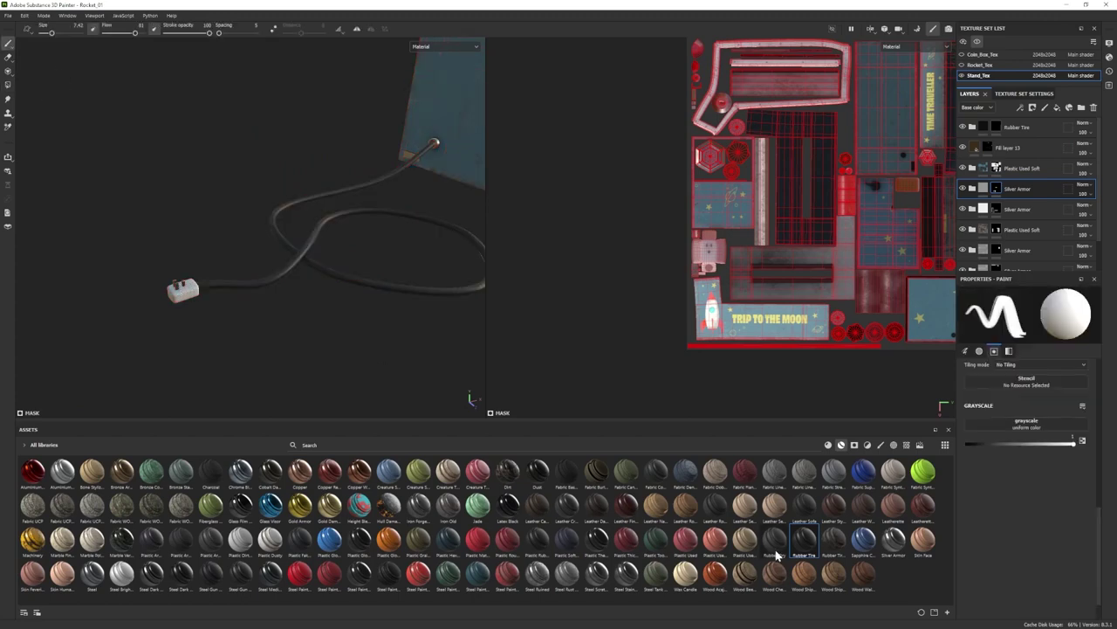
left_click_drag(744, 538, 1002, 140)
left_click(973, 147)
scroll(1010, 253, "down", 3)
left_click(1005, 225)
left_click(1013, 389)
left_click(883, 541)
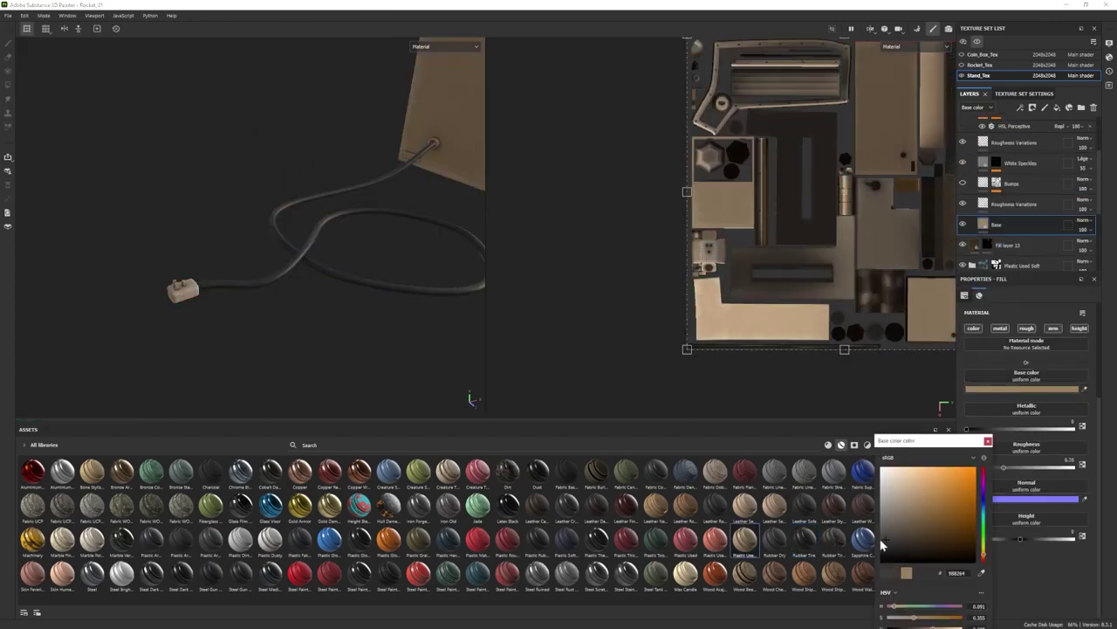
left_click_drag(881, 540, 880, 551)
left_click(987, 441)
Open the HSL Perceptive filter on the Edges layer, and polygon-fill the plug in the Plastic Used Soft folder's black mask.
scroll(995, 174, "up", 3)
left_click(986, 165)
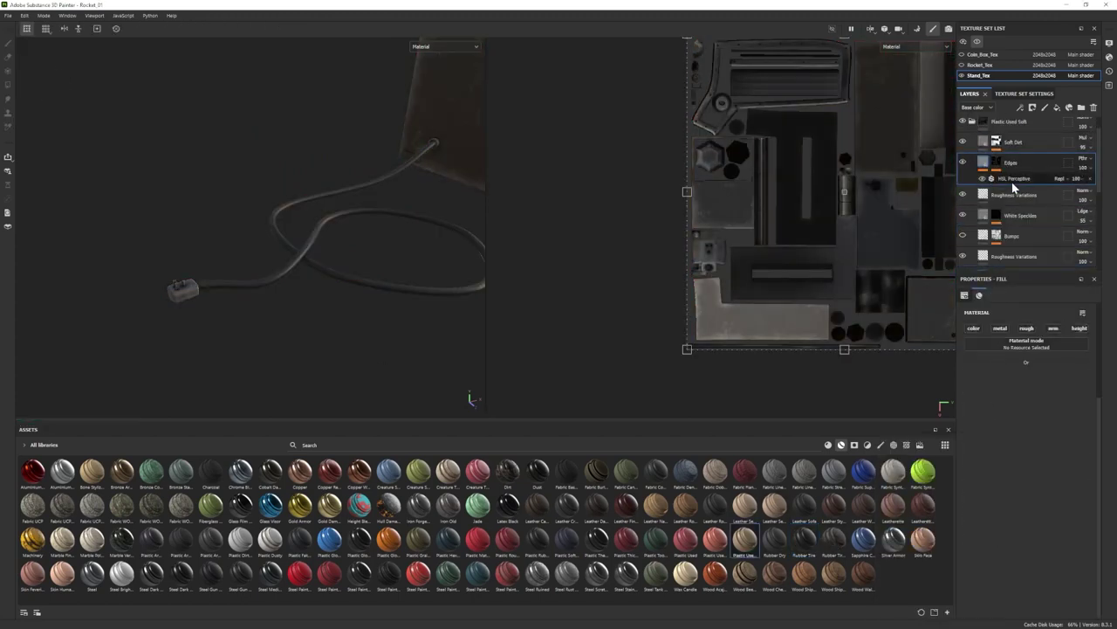
left_click(1013, 180)
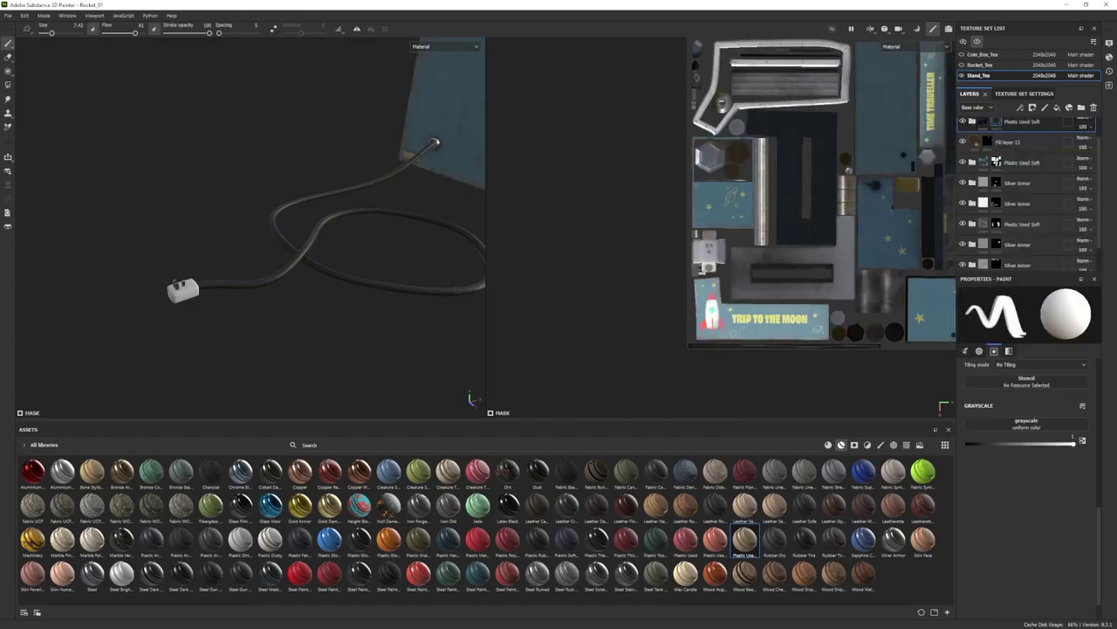
key("4")
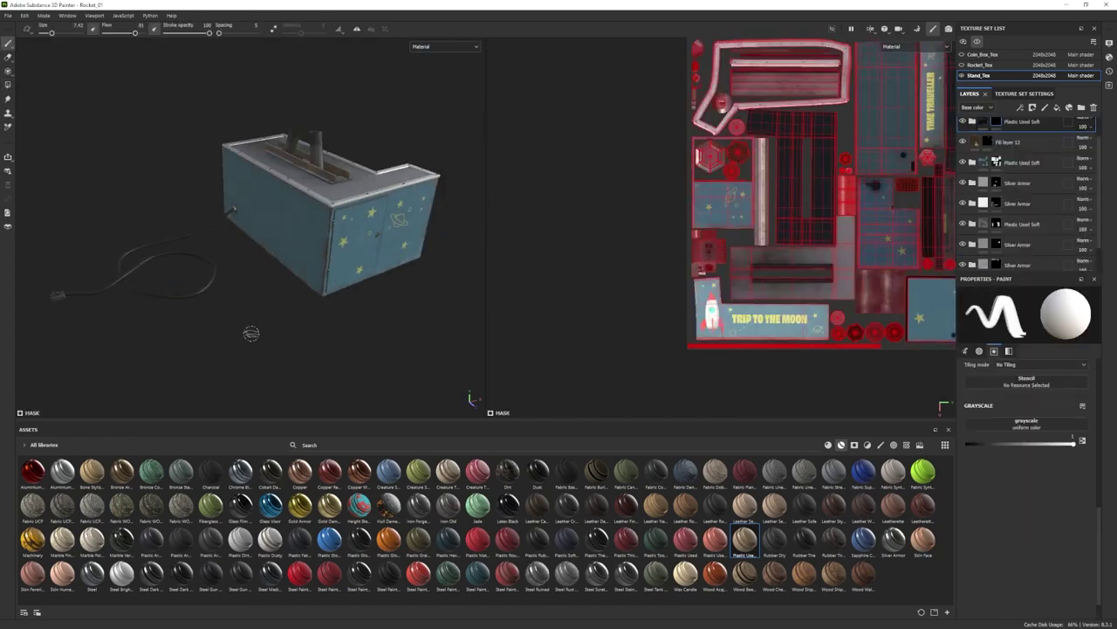
Switch to Iray rendering and replace the landscape background with the clear colour.
mouse_move(250, 329)
left_mouse_down("alt")
mouse_move(145, 282)
mouse_move(125, 305)
mouse_move(175, 296)
left_mouse_up("alt")
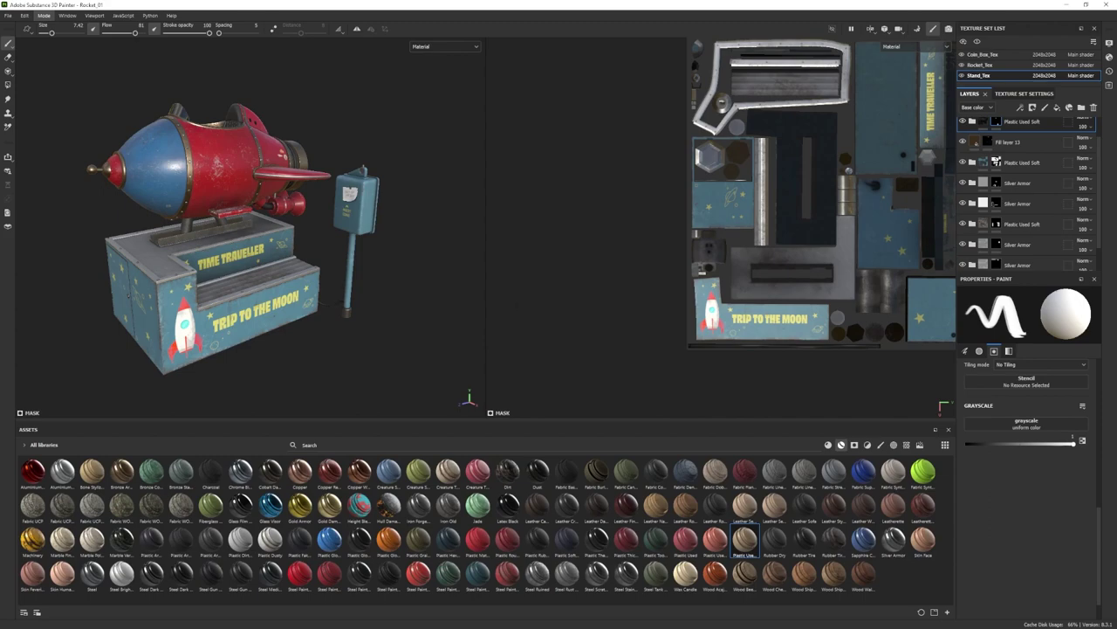
left_click(65, 38)
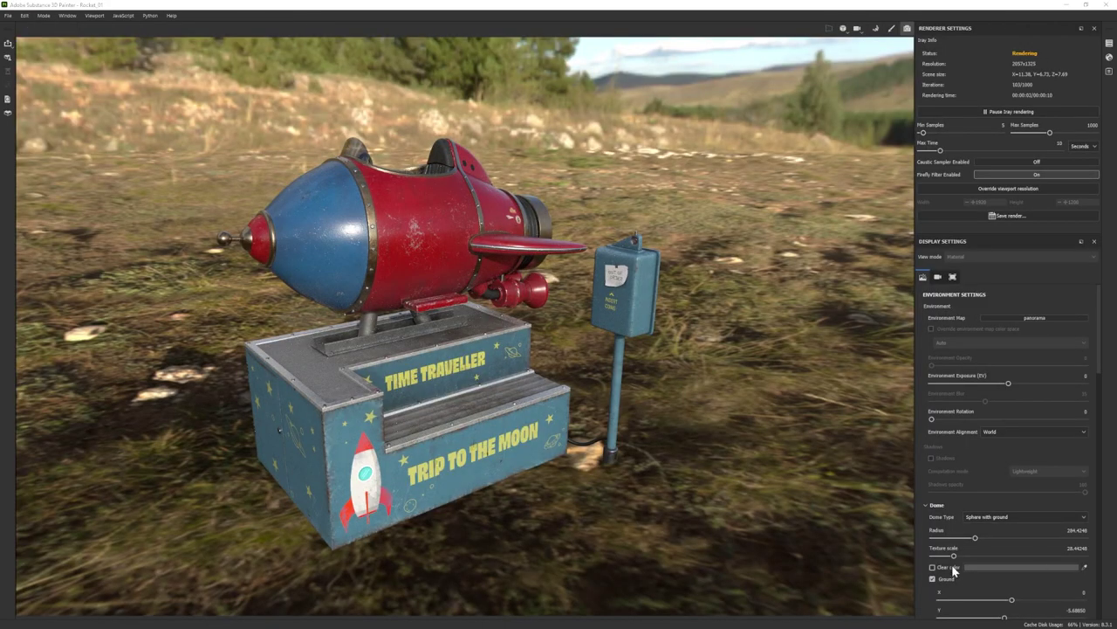
left_click(952, 566)
scroll(969, 576, "down", 1)
Set the render ground's Y position to -3.37 so the ground plane meets the base of the stand.
left_click_drag(1005, 592, 1007, 592)
left_click_drag(475, 463, 482, 384, "alt")
middle_click_drag(482, 384, 498, 253, "alt")
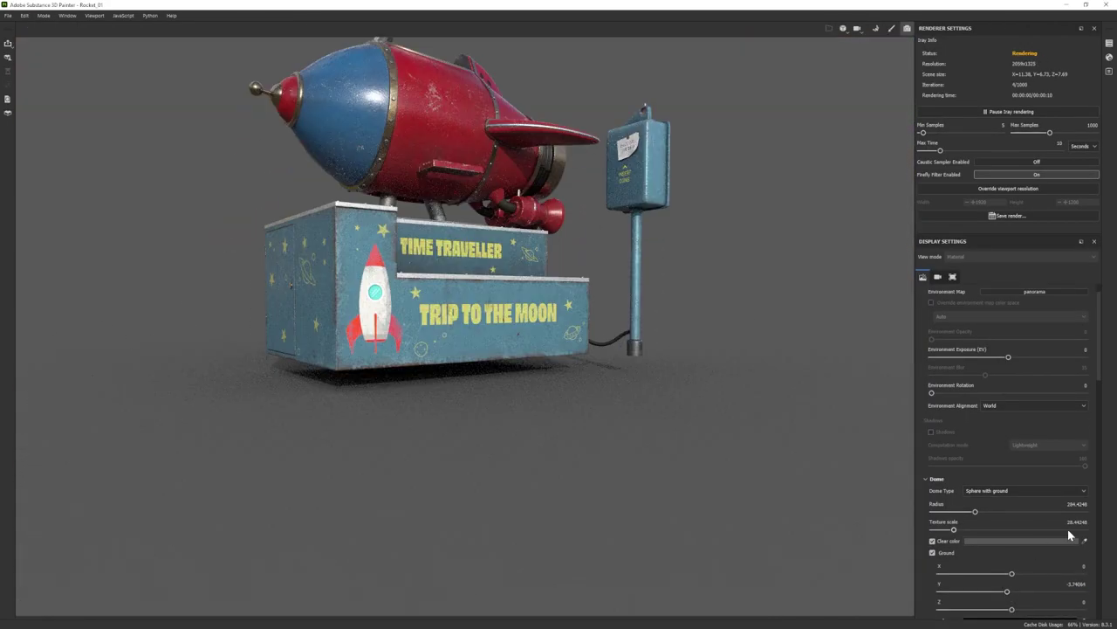
key("Return")
key("BackSpace")
type("5")
key("Return")
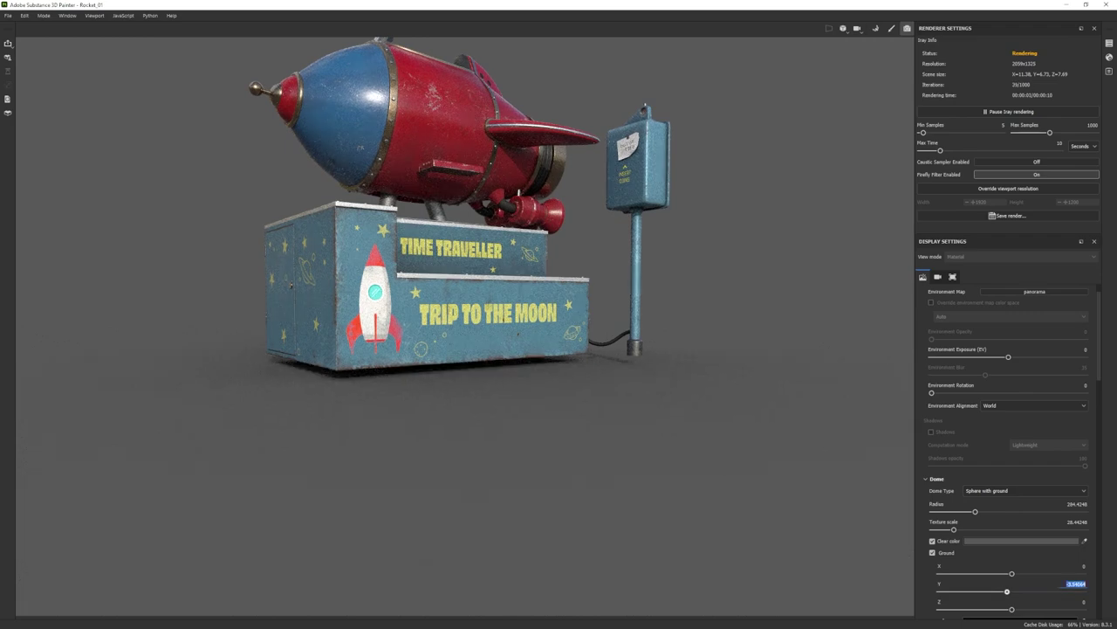
key("Return")
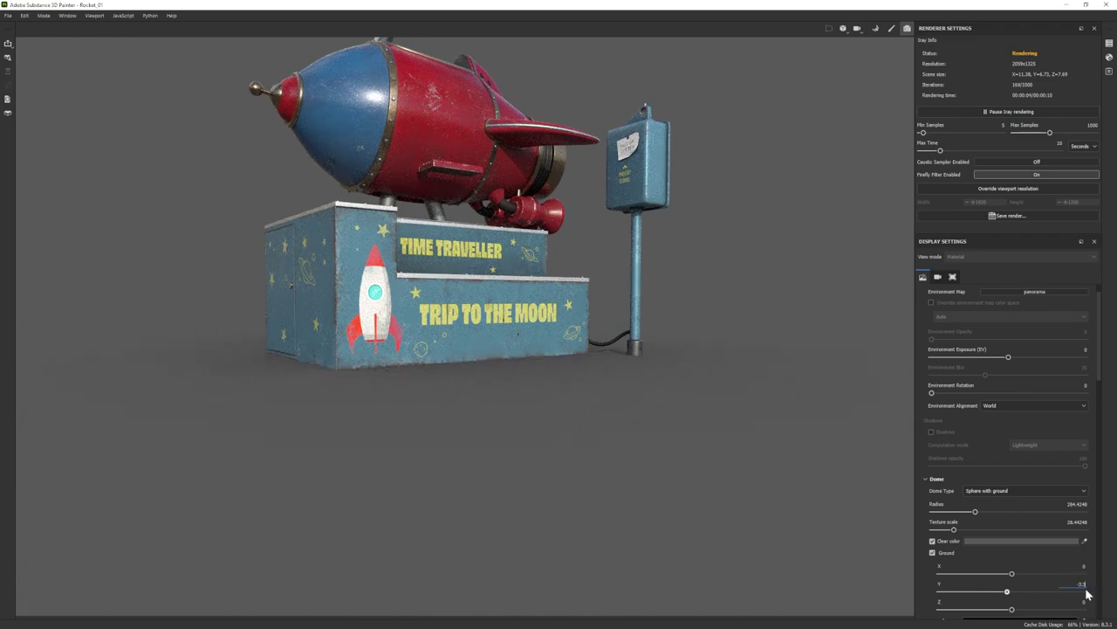
left_click_drag(598, 375, 582, 454, "alt")
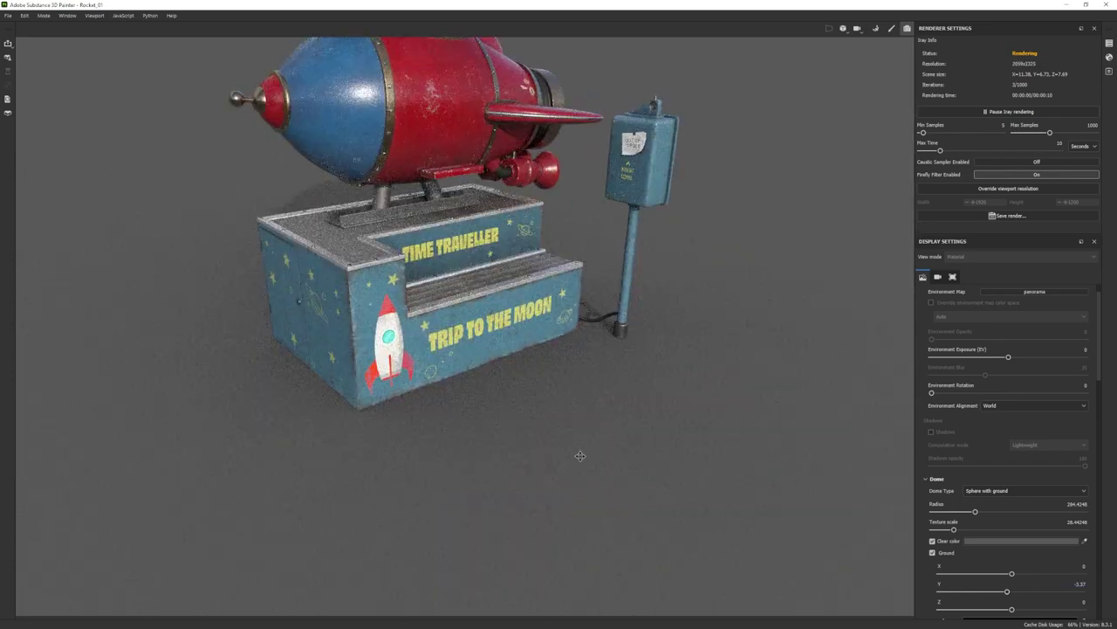
Set the render camera's focal length to 35 mm and frame the whole rocket ride.
middle_click_drag(582, 454, 590, 485, "alt")
scroll(1021, 547, "down", 4)
scroll(1022, 548, "down", 3)
left_click_drag(1076, 472, 1093, 471)
type("35")
key("Return")
right_click_drag(629, 471, 524, 419, "alt")
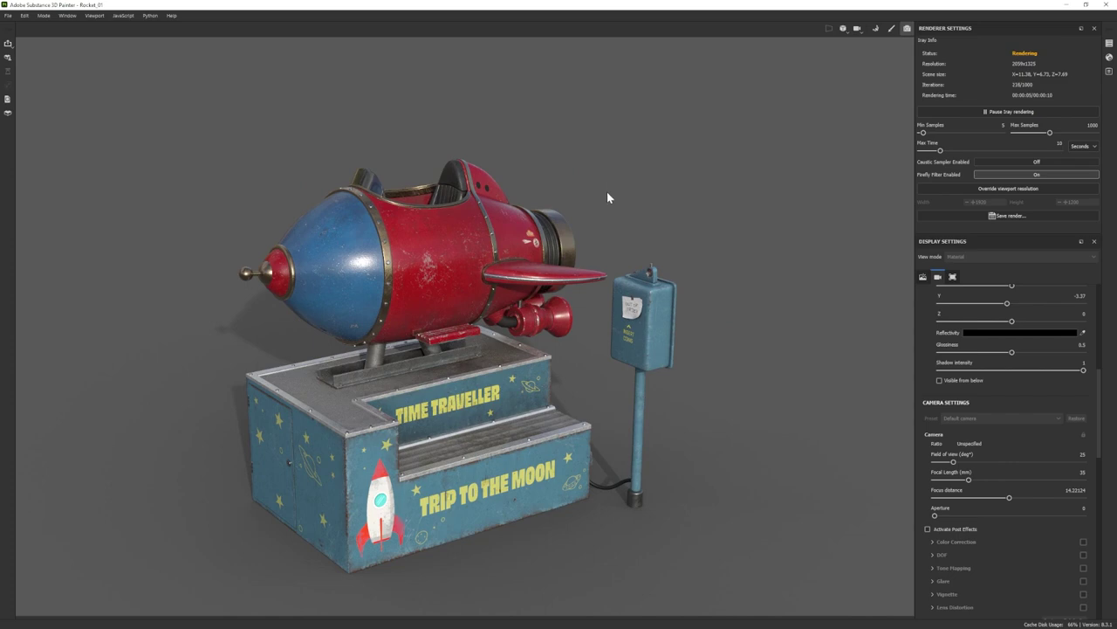
Return to painting mode and add a fill layer with a stains smart mask to Rocket_Tex's Glass Film Dirty Mirror folder.
left_click(43, 15)
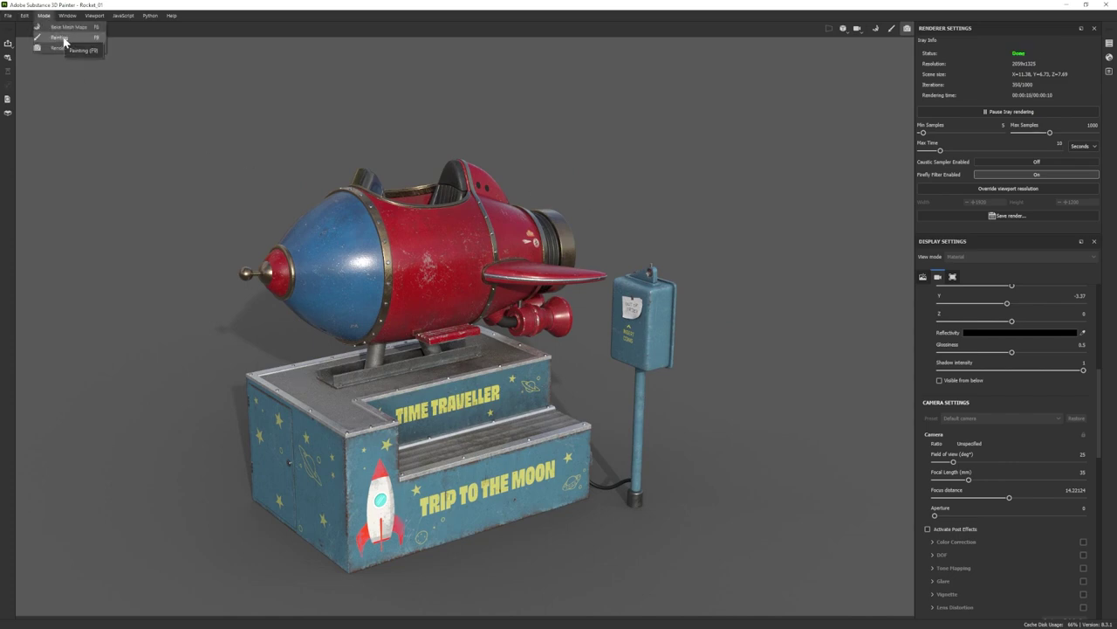
left_click(63, 38)
left_click(981, 65)
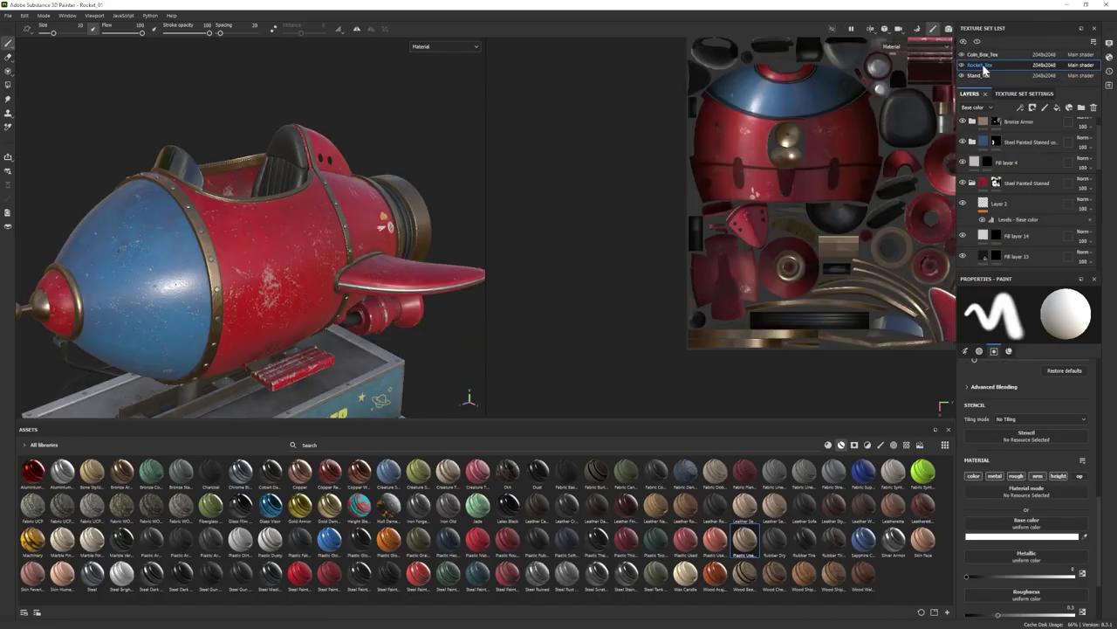
left_click(1057, 107)
left_click(855, 446)
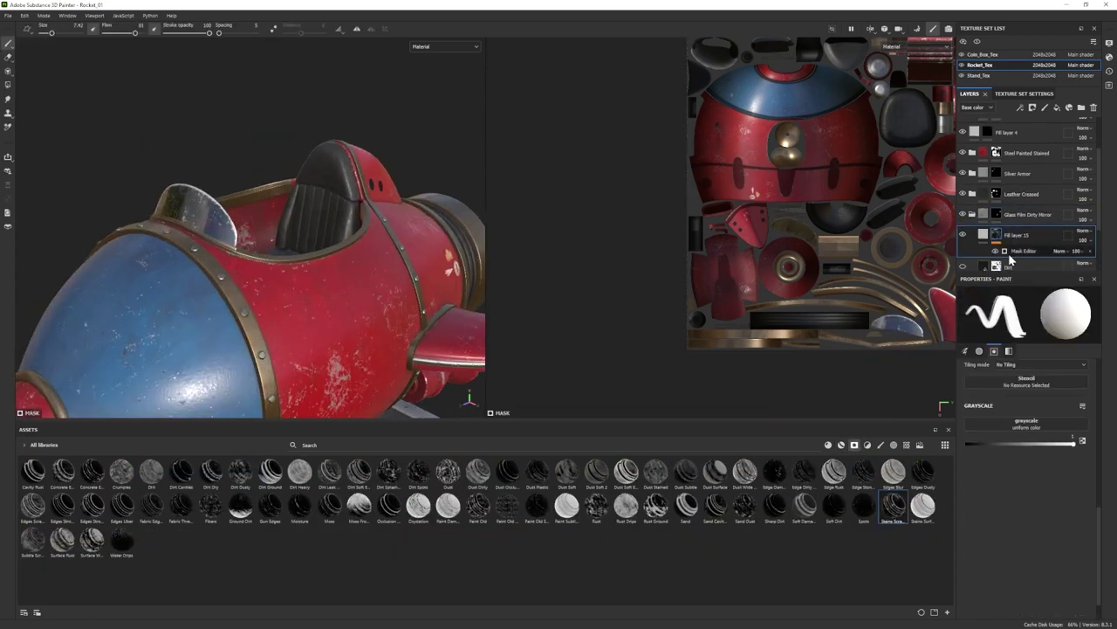
left_click(1028, 254)
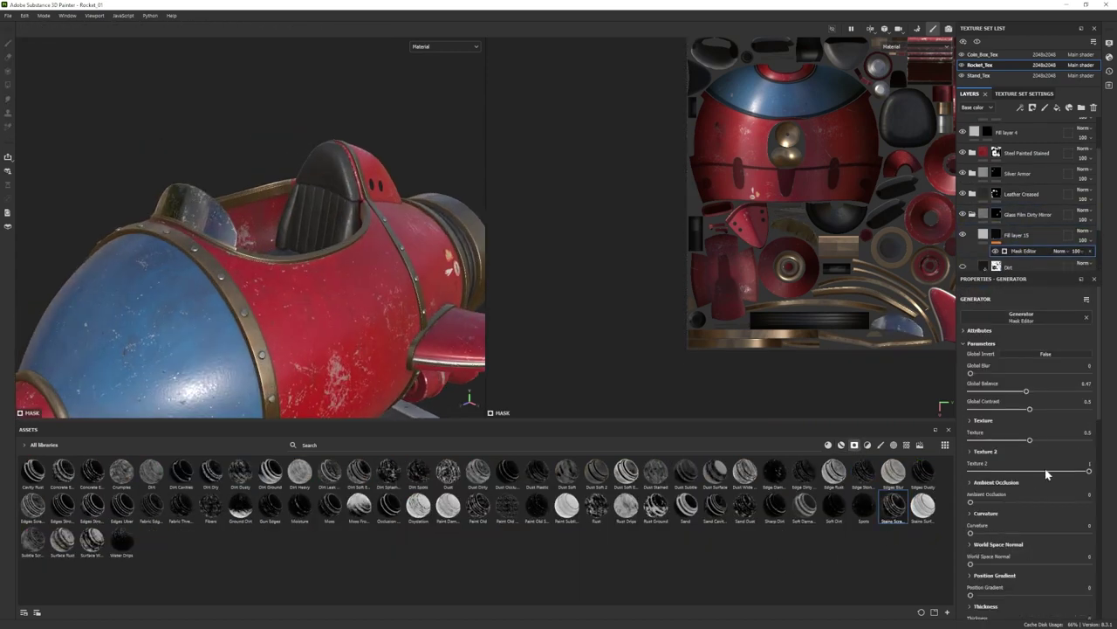
Change the base colour of Fill layer 15 in the Glass Film Dirty Mirror folder to a darker grey.
left_click(983, 234)
left_click(1013, 389)
left_click(882, 529)
left_click_drag(307, 301, 151, 310, "alt")
left_click(972, 214)
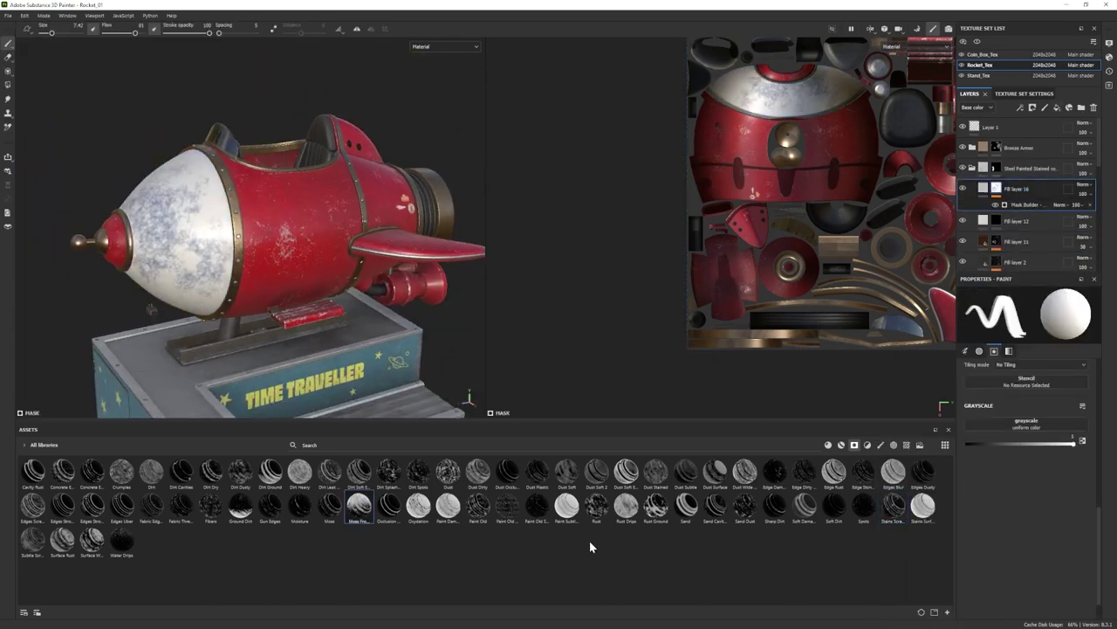
Try several smart masks, including Dust Dirty and Dirt Dusty, on Fill layer 16 in the blue Steel Painted Stained folder.
key("ctrl+z")
left_click_drag(1026, 193, 1024, 191)
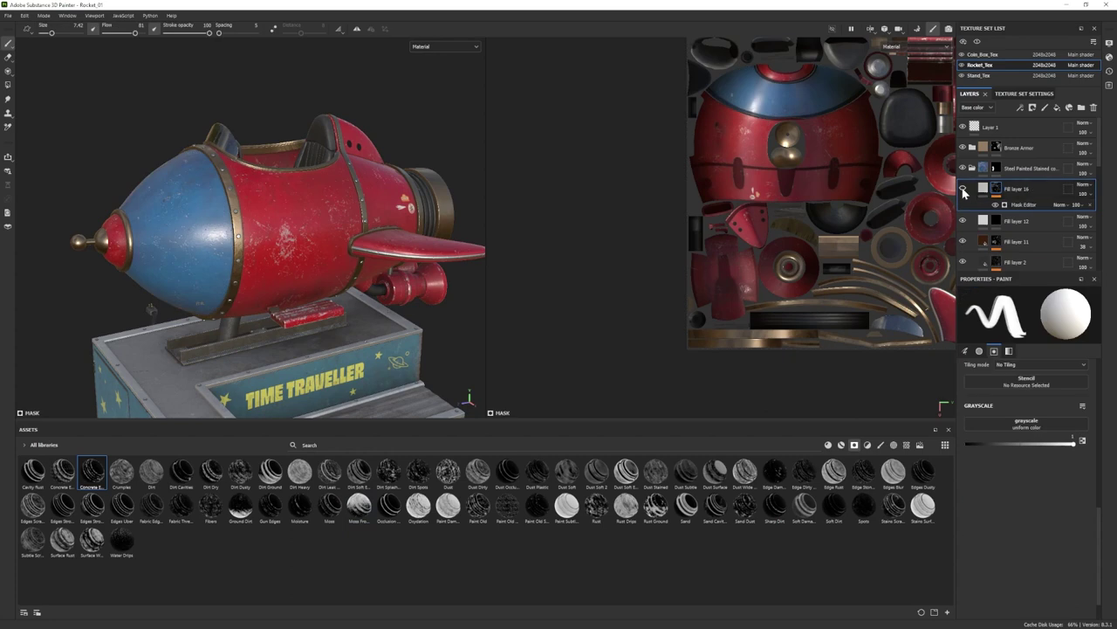
key("ctrl+z")
left_click_drag(478, 480, 1017, 189)
key("ctrl+z")
left_click(241, 481)
left_click_drag(241, 481, 1007, 190)
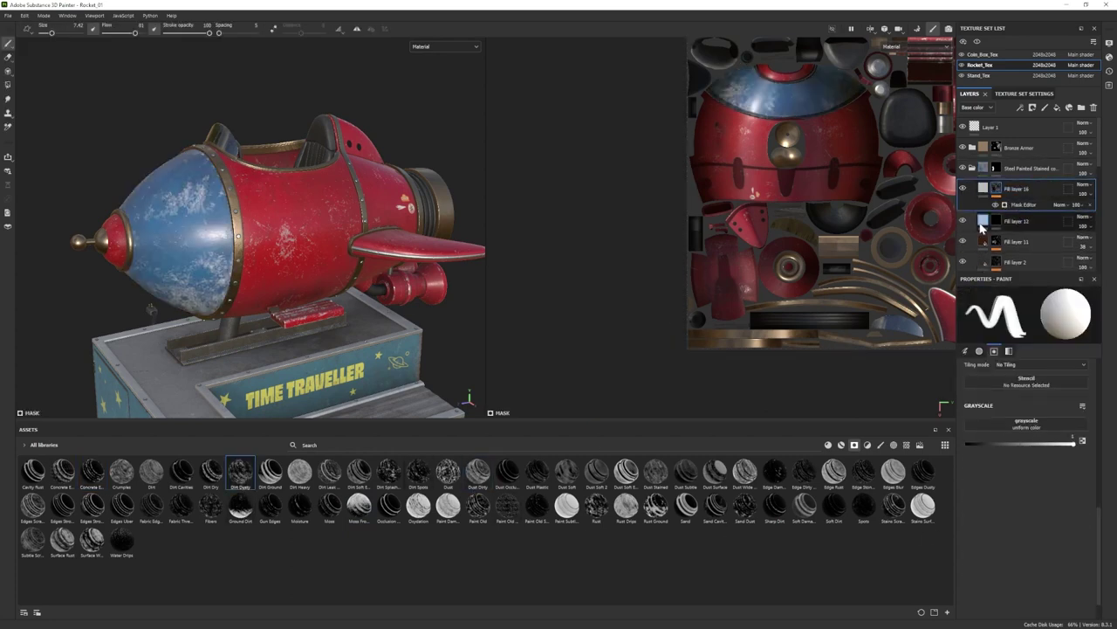
key("ctrl+z")
Apply the Dirt smart mask to Fill layer 16 and give the layer a rusty brown base colour, roughness 1 and height -0.0218.
left_click_drag(125, 477, 1004, 189)
key("ctrl+z")
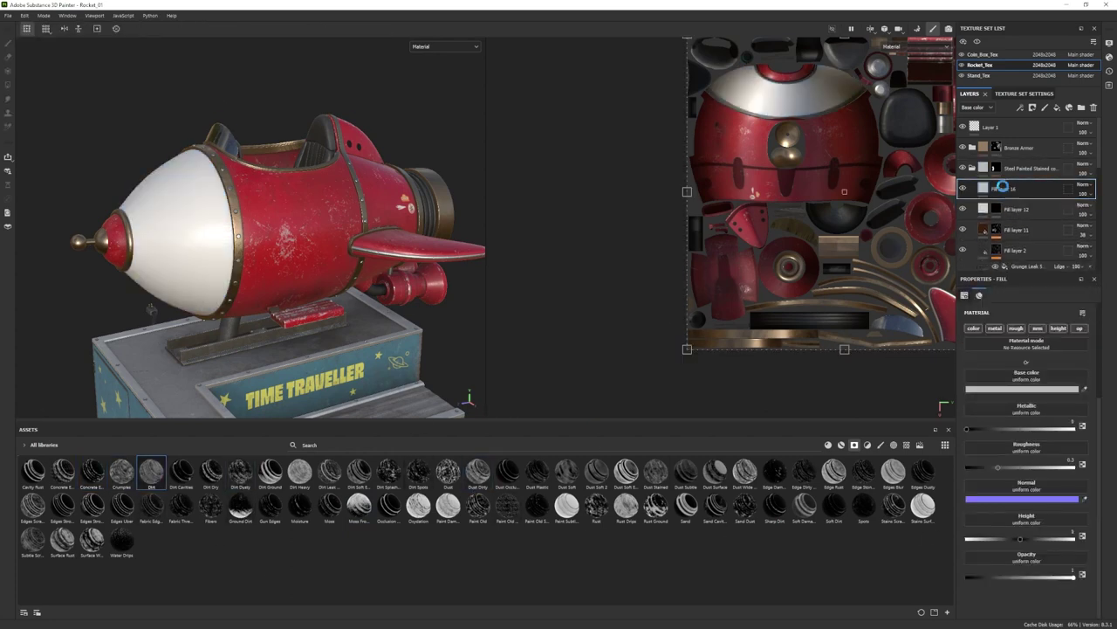
left_click(983, 188)
left_click(1020, 390)
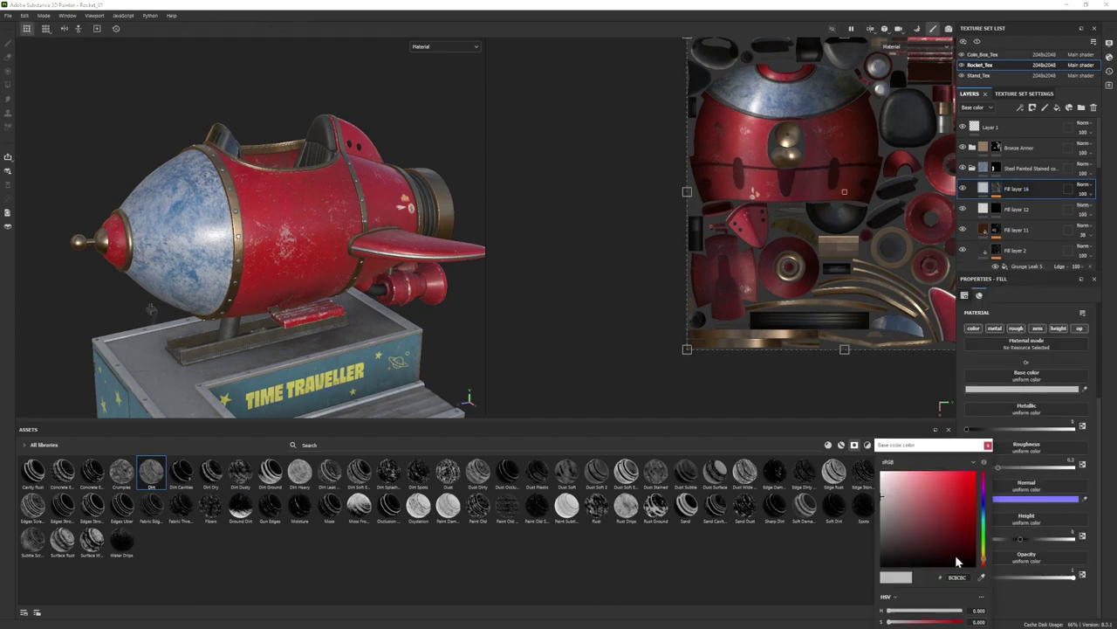
left_click(961, 531)
left_click(953, 524)
left_click(989, 445)
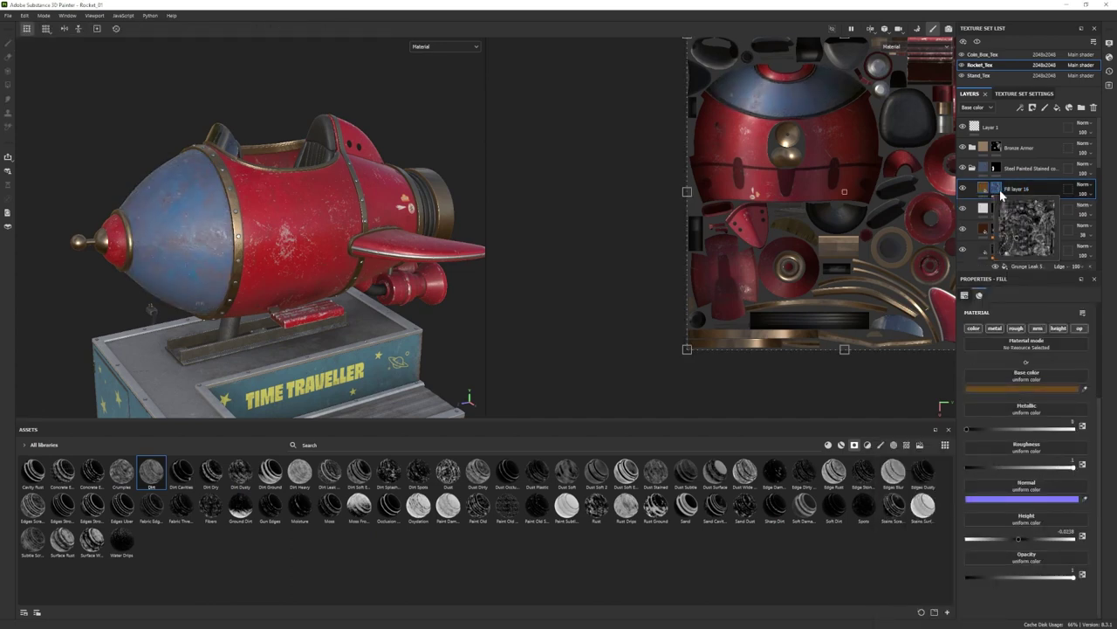
Group Fill layer 16 into a folder with a white mask and choose the Dirt 1 brush for painting it.
key("ctrl+g")
left_click(1018, 206)
right_click(1030, 189)
left_click(1036, 198)
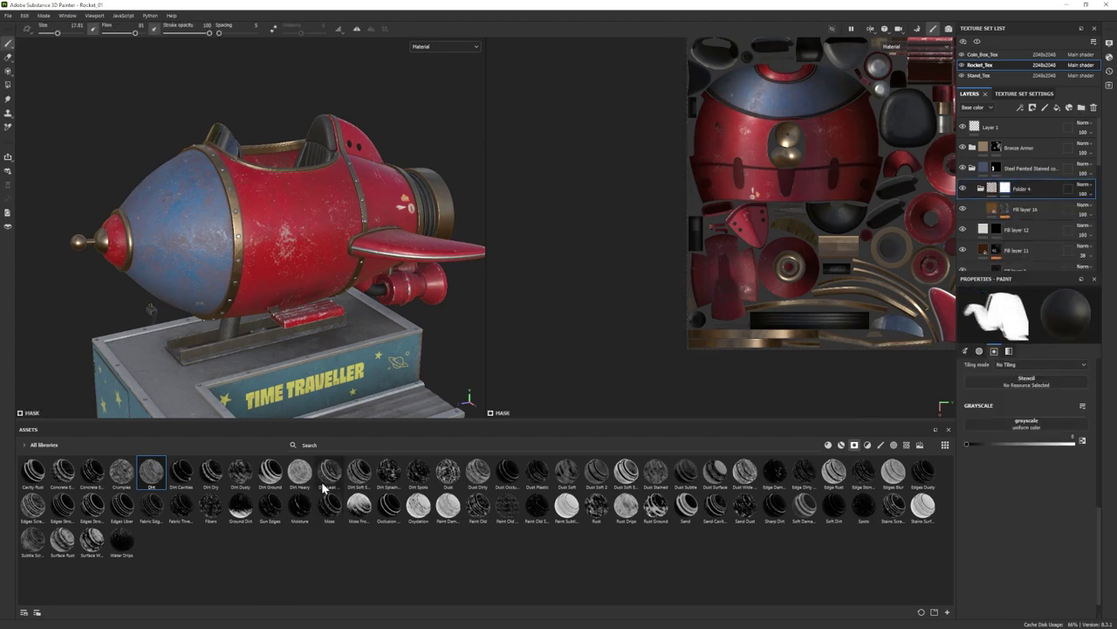
left_click(881, 445)
left_click(359, 505)
Paint black into Folder 4's mask around the blue nose cone to remove parts of the brown dirt.
left_click_drag(210, 240, 309, 215, "alt")
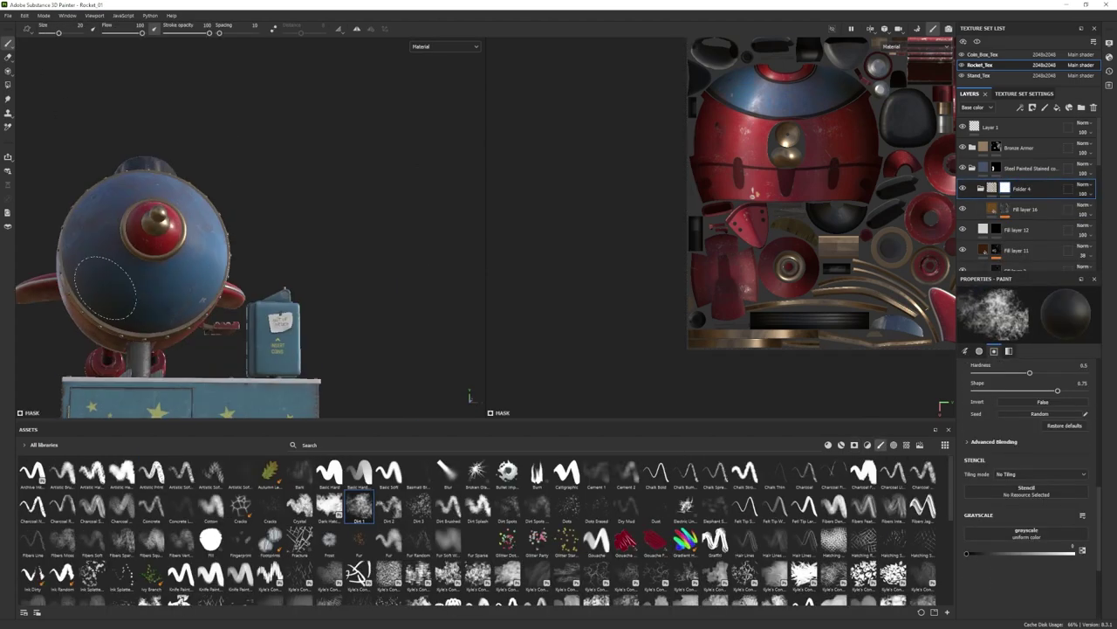
left_click_drag(96, 271, 45, 277, "alt")
mouse_move(196, 210)
left_mouse_down("alt")
mouse_move(188, 162)
mouse_move(229, 168)
mouse_move(256, 200)
left_mouse_up("alt")
left_click_drag(245, 153, 272, 163, "alt")
left_click_drag(163, 256, 248, 252, "alt")
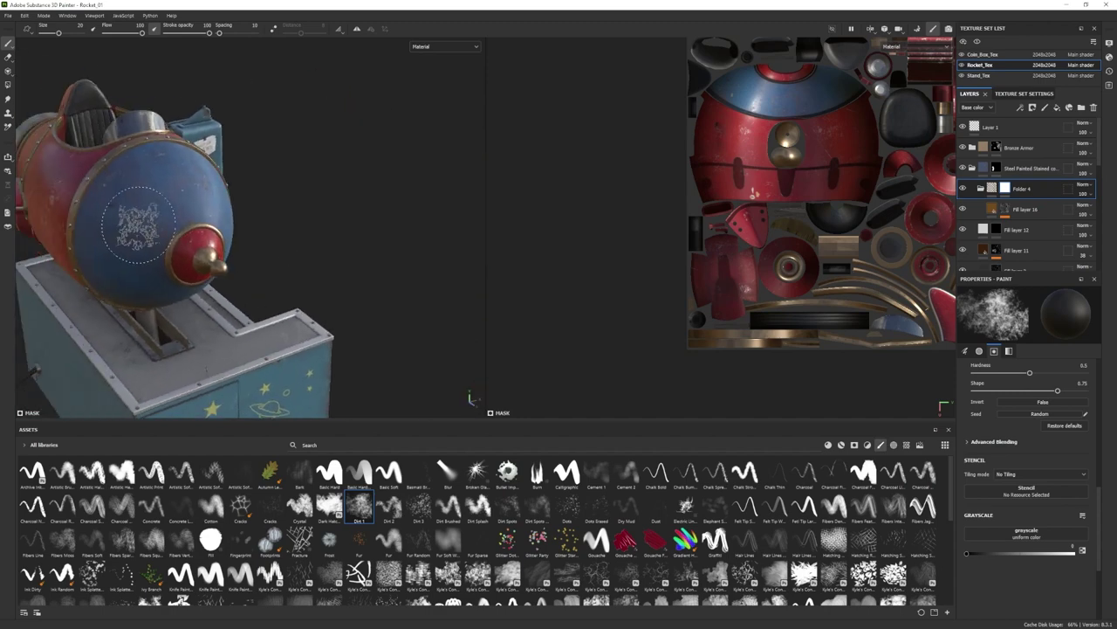
left_click_drag(169, 233, 149, 251, "alt")
mouse_move(262, 316)
left_mouse_down("alt")
mouse_move(184, 326)
mouse_move(255, 339)
left_mouse_up("alt")
Examine Fill layer 2 and the neighbouring fill layers below Folder 4 and their effect on the blue nose cone.
left_click(997, 268)
scroll(1019, 457, "up", 10)
left_click(1015, 268)
scroll(1016, 262, "down", 1)
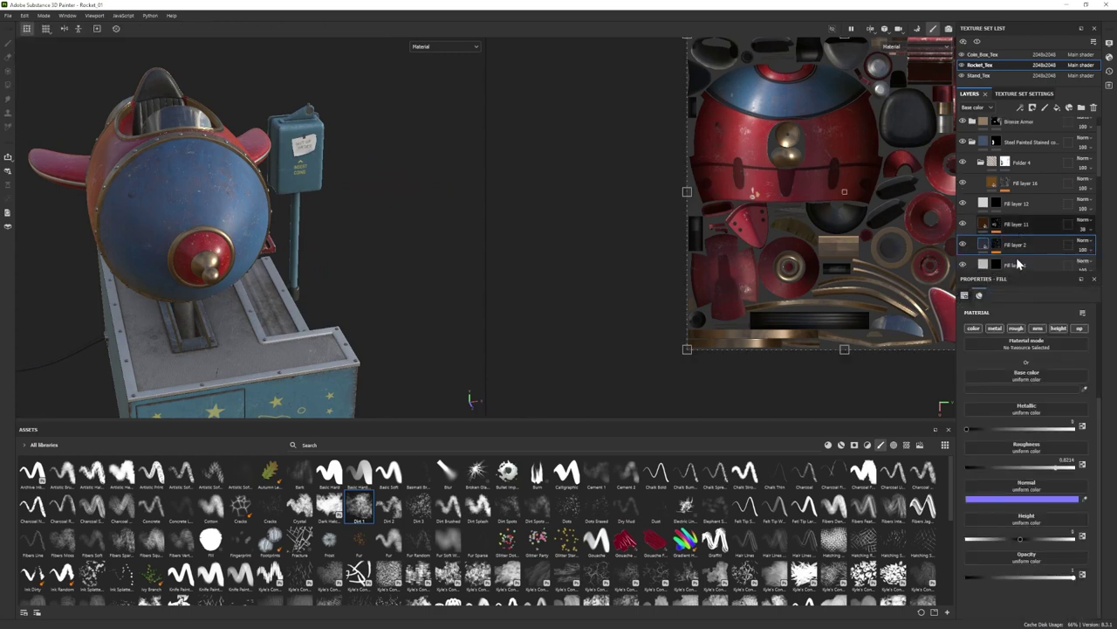
left_click(997, 252)
left_click(1023, 261)
scroll(1005, 372, "up", 5)
mouse_move(324, 259)
left_mouse_down("alt")
mouse_move(257, 266)
mouse_move(185, 231)
mouse_move(218, 269)
mouse_move(271, 288)
left_mouse_up("alt")
Reduce the brush size to 12.05 and flow to 55, and paint out more dirt in Folder 4's mask.
left_click(1008, 186)
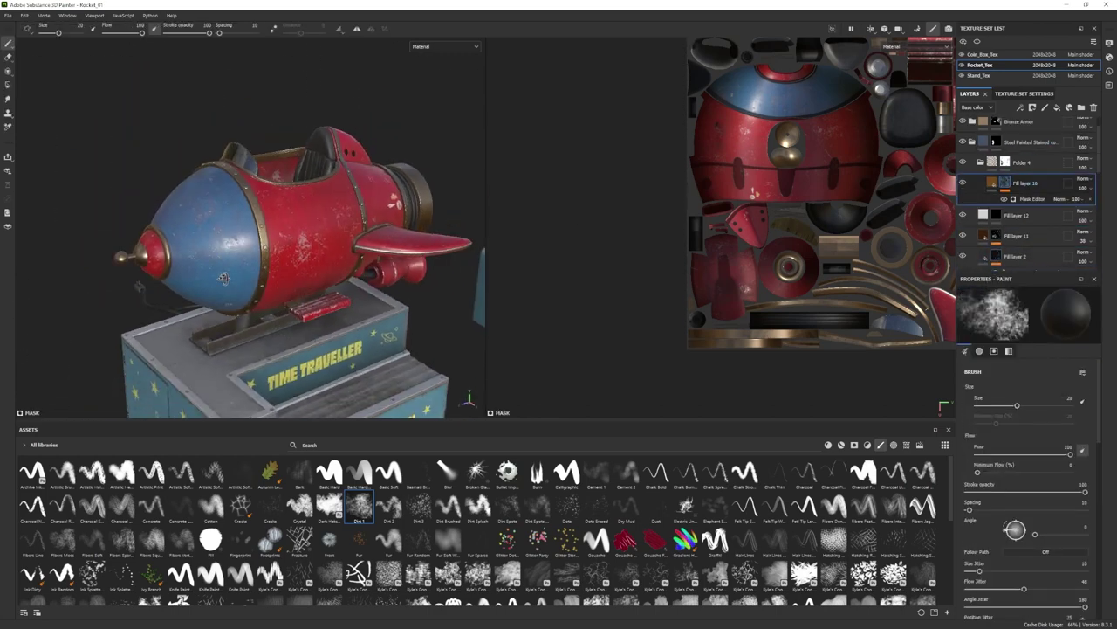
scroll(245, 306, "up", 3)
left_click_drag(169, 238, 189, 267, "alt")
right_click_drag(194, 231, 179, 231, "ctrl")
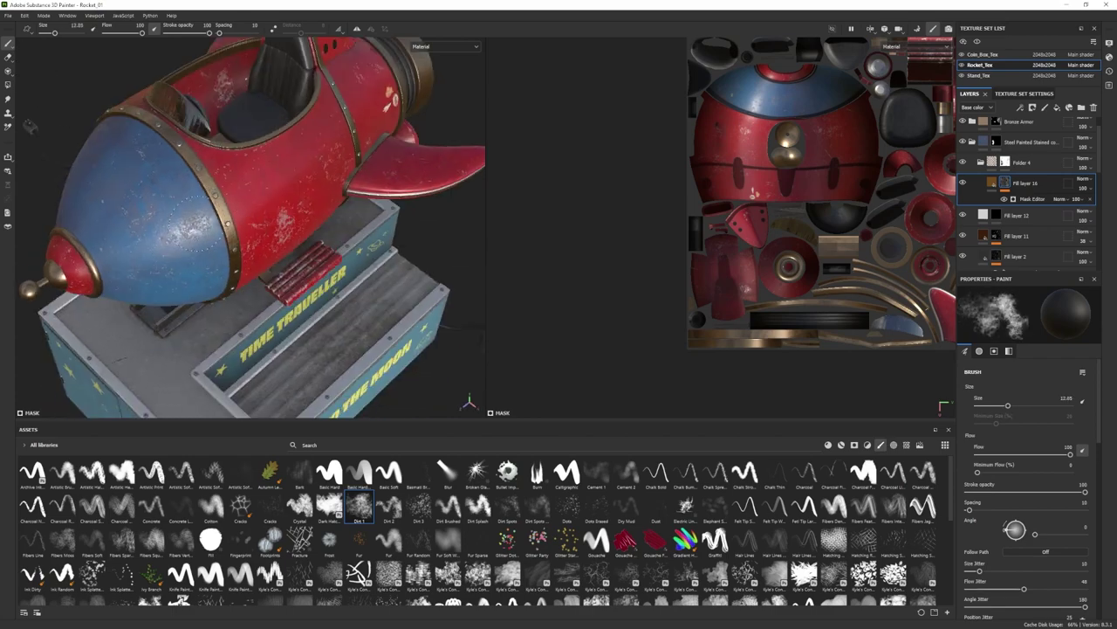
mouse_move(213, 256)
left_mouse_down("alt")
mouse_move(199, 223)
mouse_move(298, 241)
mouse_move(145, 255)
mouse_move(91, 273)
left_mouse_up("alt")
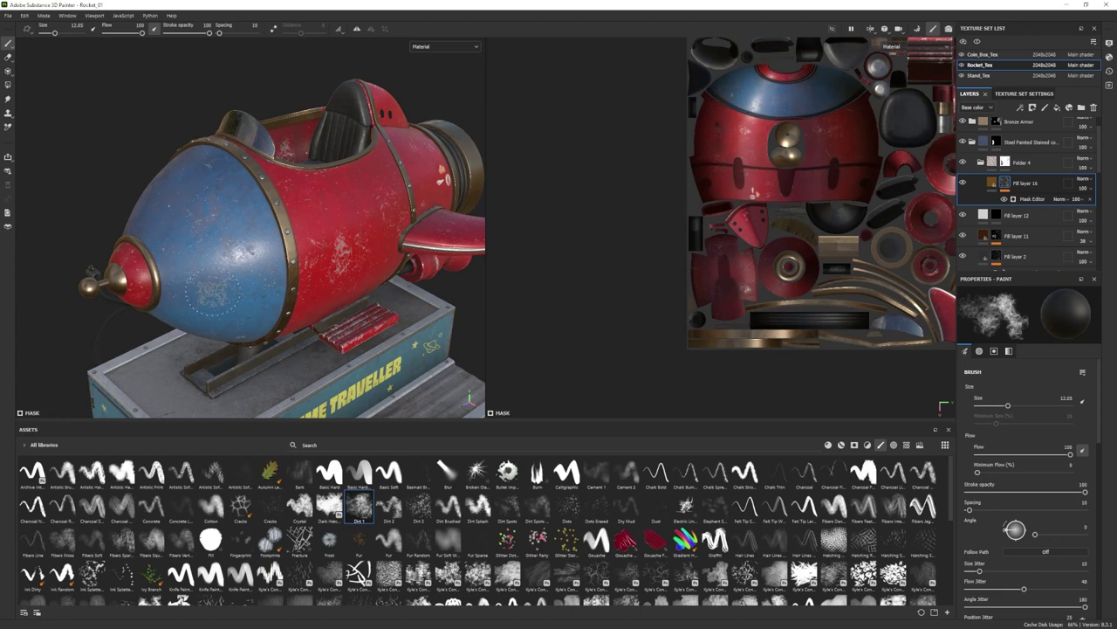
left_click(1006, 164)
mouse_move(284, 232)
left_mouse_down("alt")
mouse_move(293, 240)
mouse_move(253, 242)
mouse_move(374, 342)
left_mouse_up("alt")
left_click_drag(114, 247, 54, 215, "alt")
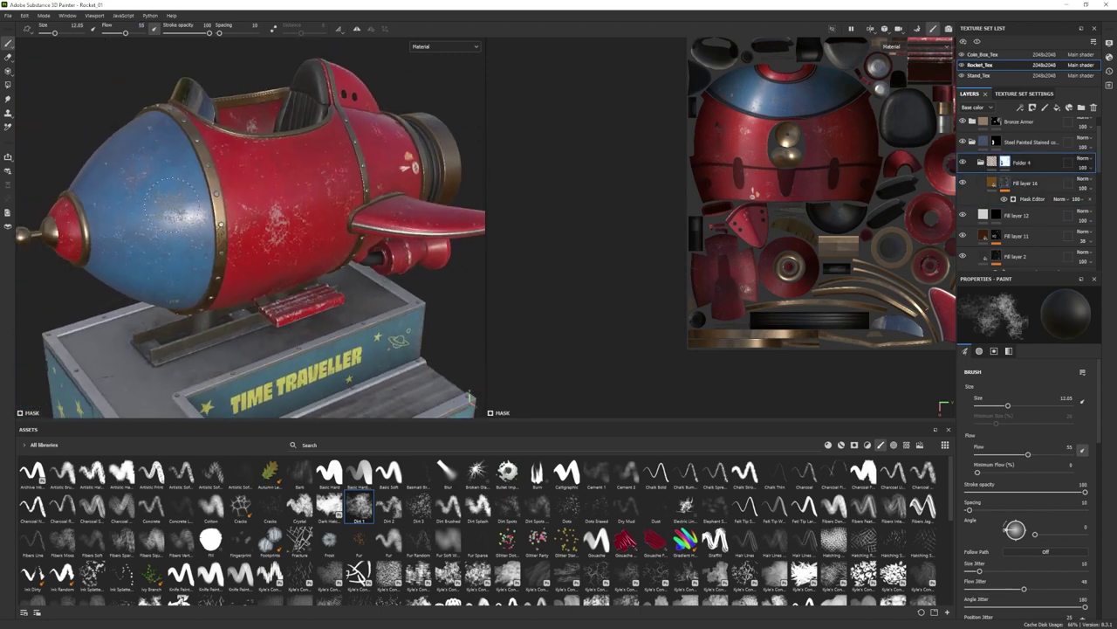
Raise the metallic value of Fill layer 16 to about 0.59.
left_click(991, 183)
left_click_drag(1018, 564, 1031, 564)
scroll(114, 302, "down", 3)
left_click_drag(114, 302, 116, 285, "alt")
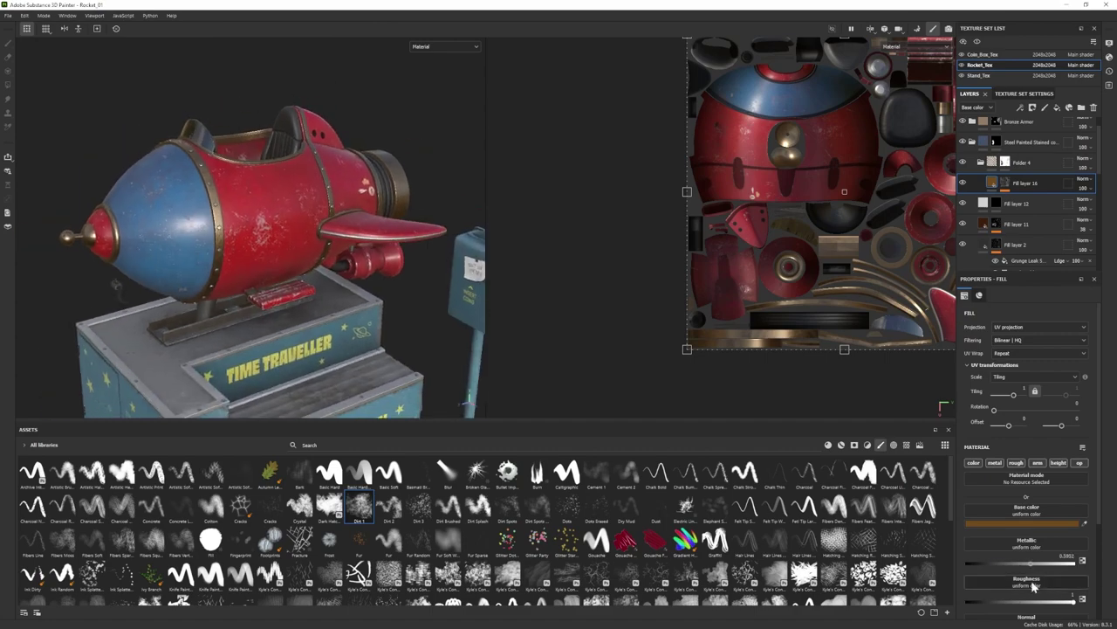
Lower the height of Fill layer 16 to about -0.043 and keep its roughness at 1.
scroll(1034, 586, "down", 3)
left_click_drag(1021, 569, 1019, 569)
scroll(341, 262, "up", 3)
left_click_drag(340, 262, 358, 280, "alt")
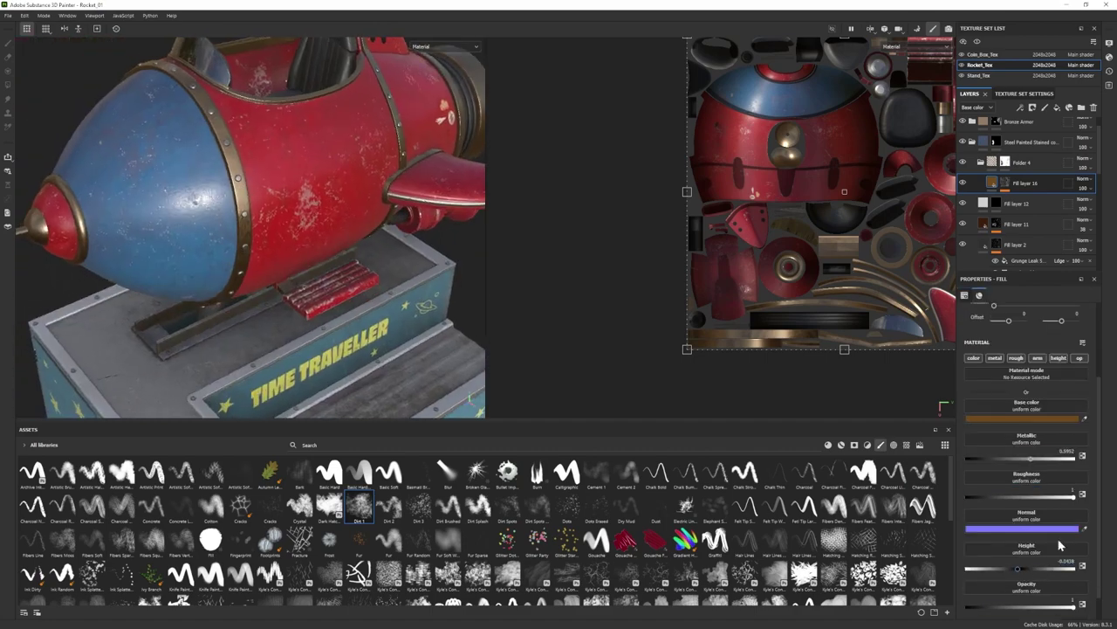
left_click_drag(434, 316, 445, 304, "alt")
left_click_drag(1072, 500, 1079, 499)
left_click_drag(376, 200, 336, 170, "alt")
scroll(282, 249, "down", 3)
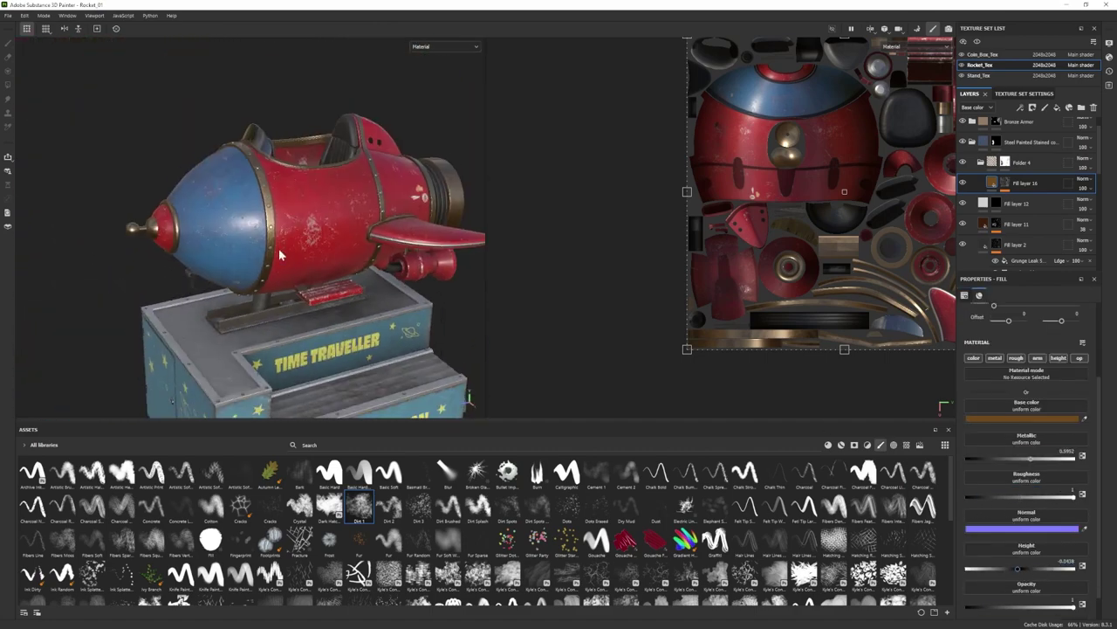
Adjust Fill layer 16's brown base colour and touch up Folder 4's mask over the blue nose cone.
left_click(1033, 419)
mouse_move(282, 249)
left_mouse_down("alt")
mouse_move(287, 293)
mouse_move(250, 304)
mouse_move(227, 288)
left_mouse_up("alt")
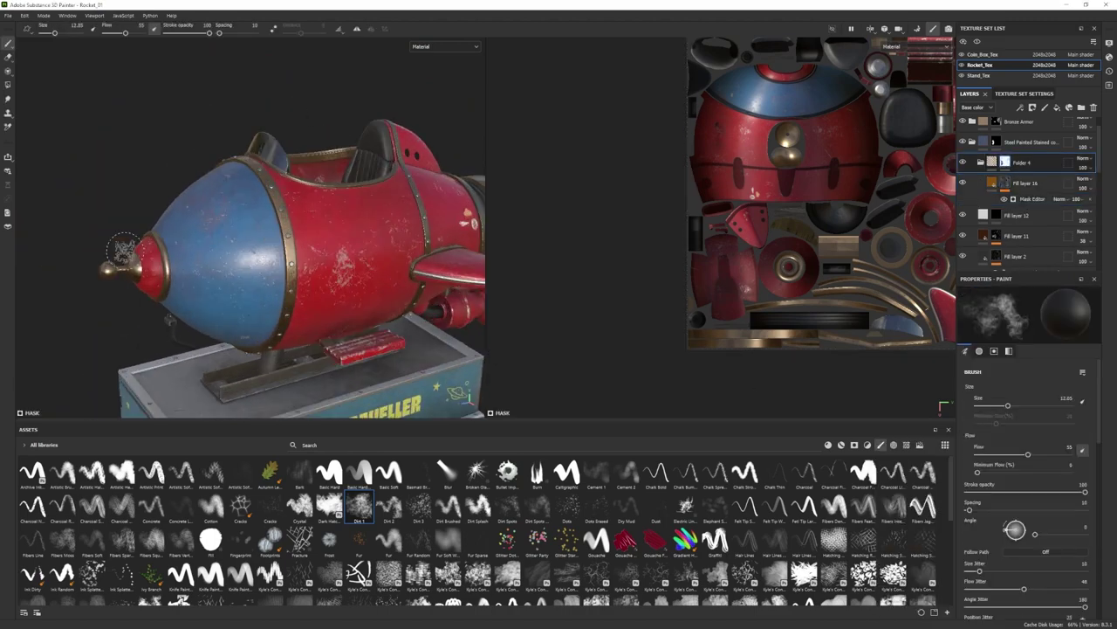
left_click_drag(123, 251, 122, 174, "alt")
scroll(122, 174, "down", 3)
scroll(77, 215, "up", 3)
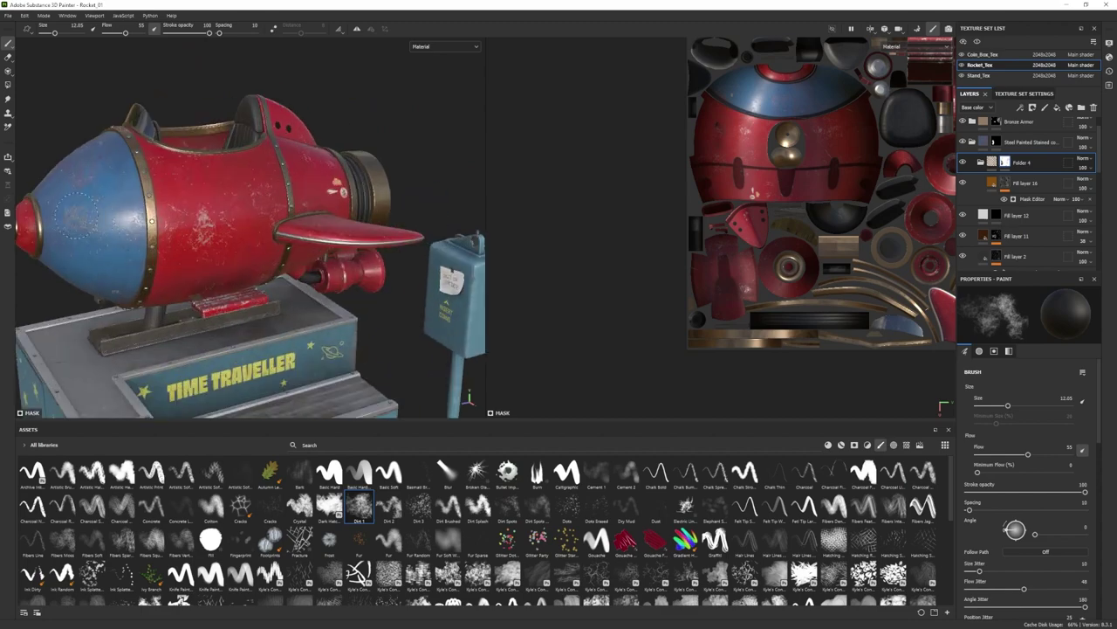
scroll(77, 216, "down", 3)
scroll(87, 223, "up", 4)
left_click_drag(92, 227, 136, 266, "alt")
scroll(139, 271, "down", 4)
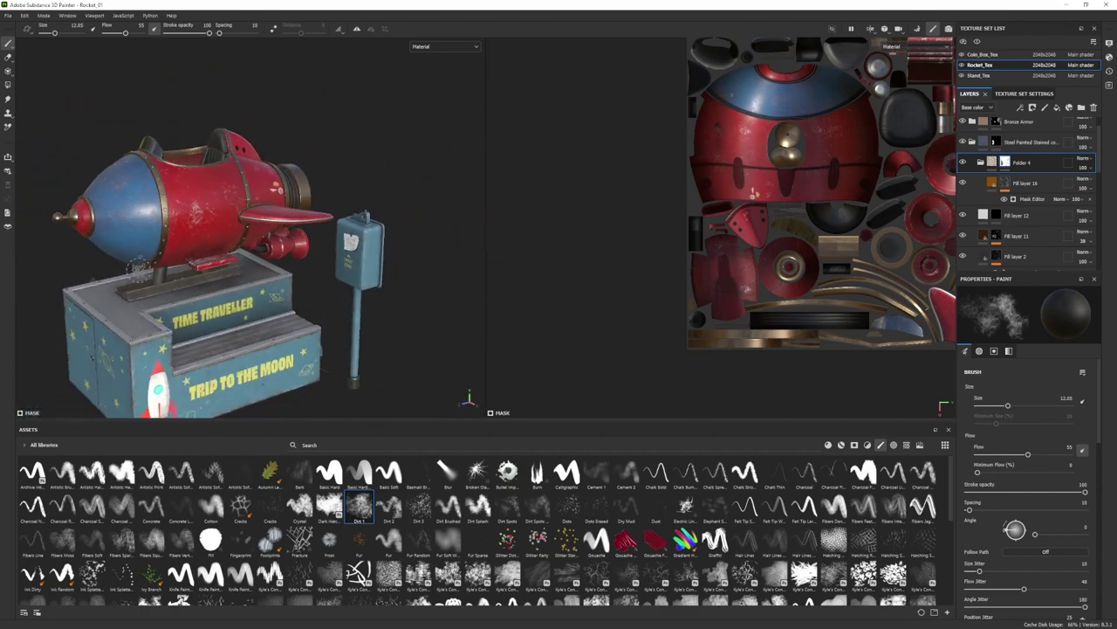
Switch to the Coin_Box_Tex texture set with the coin box in close view.
scroll(140, 270, "up", 1)
left_click_drag(188, 339, 184, 292, "alt")
middle_click_drag(441, 262, 334, 319, "alt")
scroll(334, 319, "up", 2)
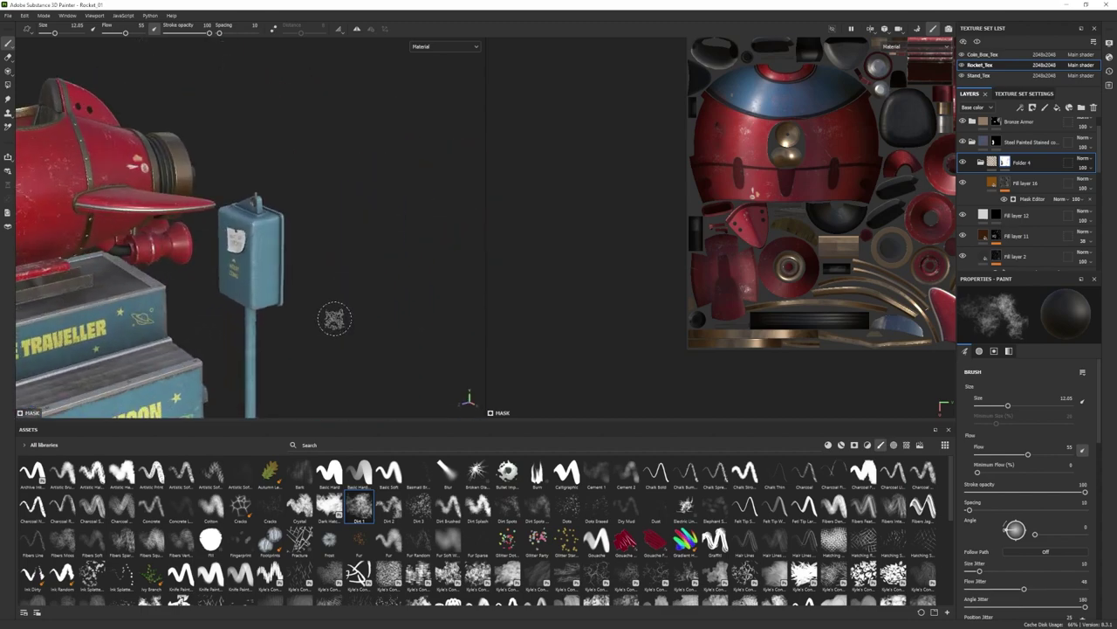
left_click(983, 55)
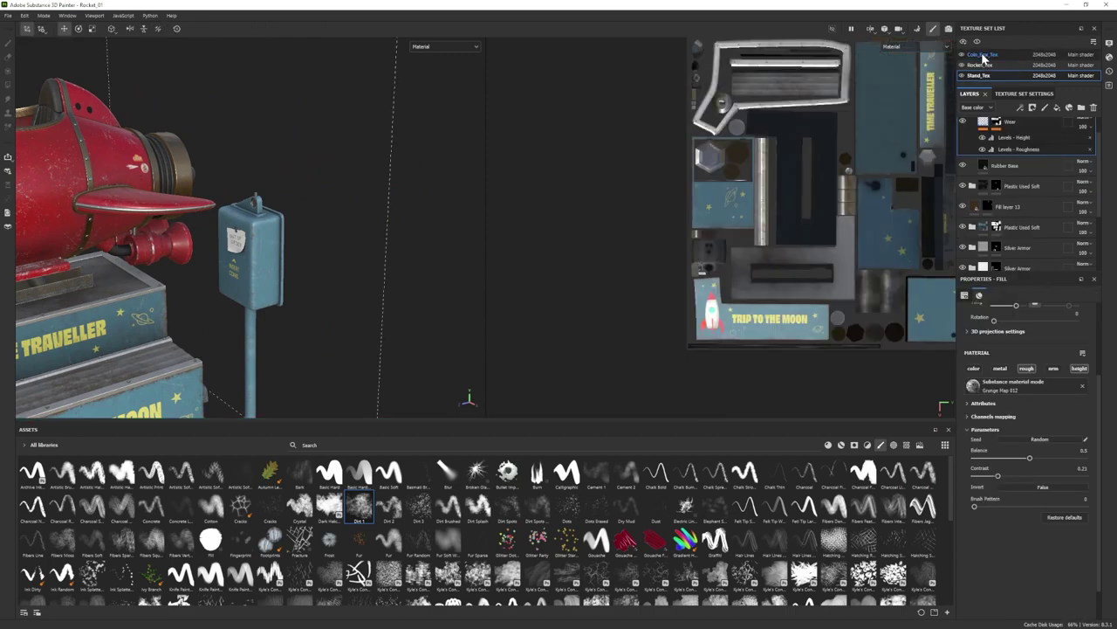
left_click(984, 57)
scroll(1065, 137, "up", 2)
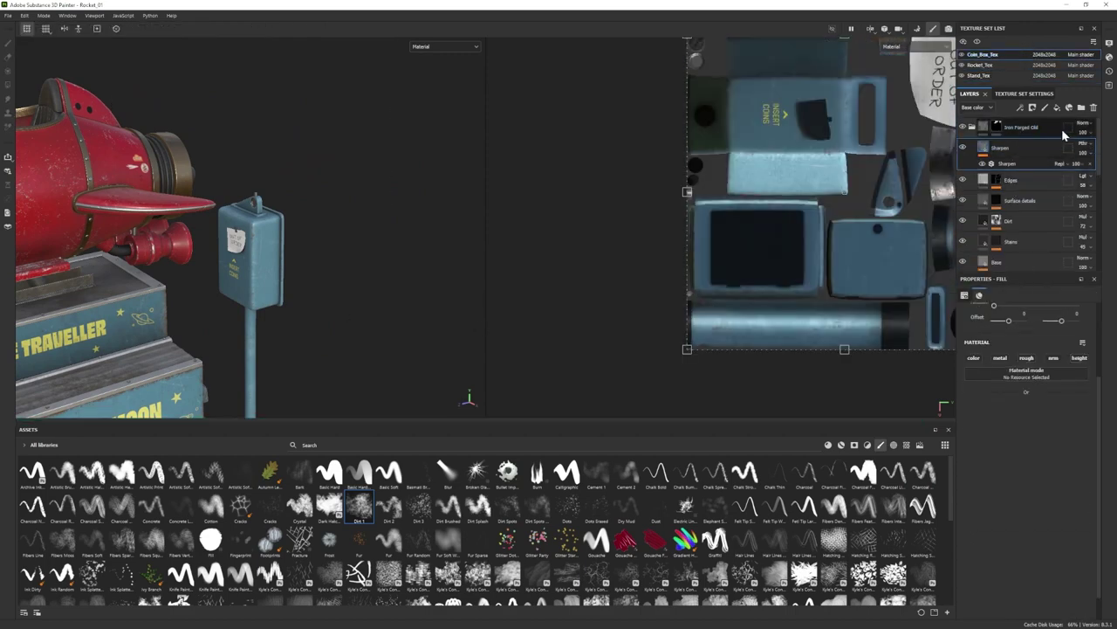
Add a fill layer above the Iron Forged Old folder, apply a Dirt Leak smart mask and hide its Mask Builder effect.
left_click(1057, 108)
left_click(854, 446)
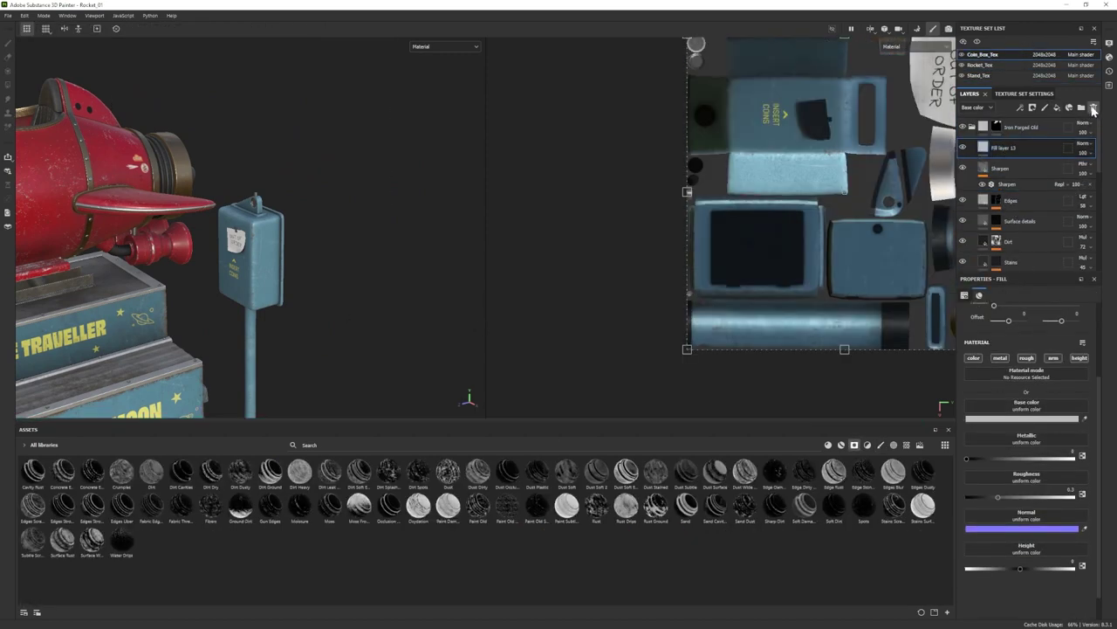
left_click(1094, 109)
left_click(972, 128)
left_click(1057, 107)
left_click_drag(1009, 135, 1008, 135)
left_click_drag(278, 316, 286, 318, "alt")
left_click(987, 155)
Set the Grunge Leak Small mask fill's tiling to about 7.54 and its balance to about 0.33.
left_click(1017, 143)
left_click_drag(1013, 410, 1018, 411)
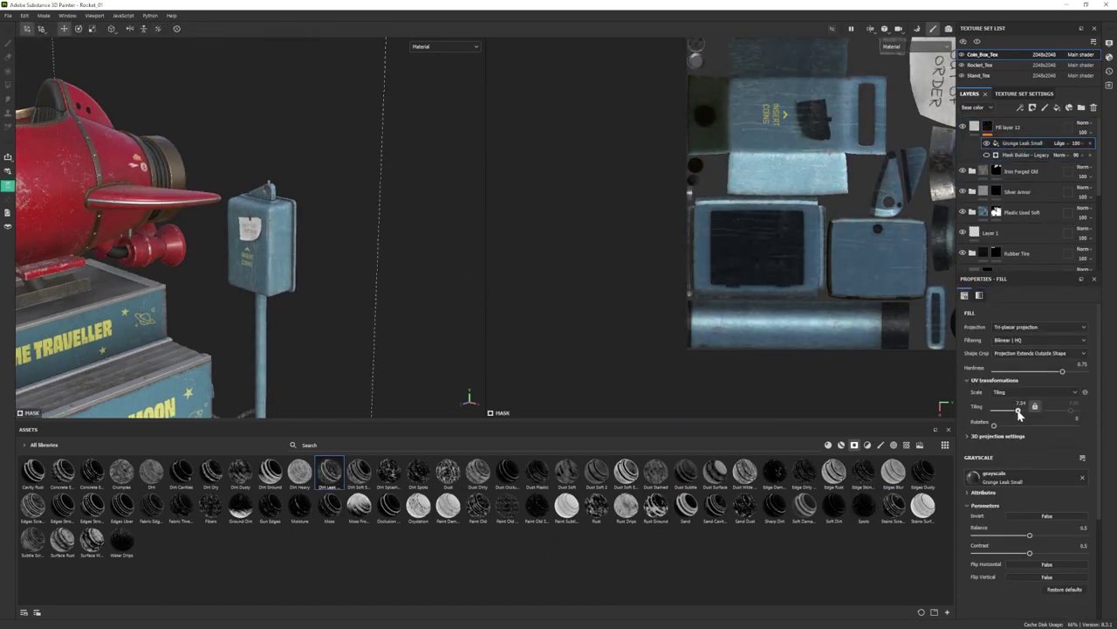
left_click_drag(1019, 536, 1014, 535)
right_click_drag(178, 316, 324, 327, "alt")
left_click_drag(1014, 535, 1011, 535)
mouse_move(354, 306)
right_mouse_down("alt")
mouse_move(294, 296)
mouse_move(353, 305)
right_mouse_up("alt")
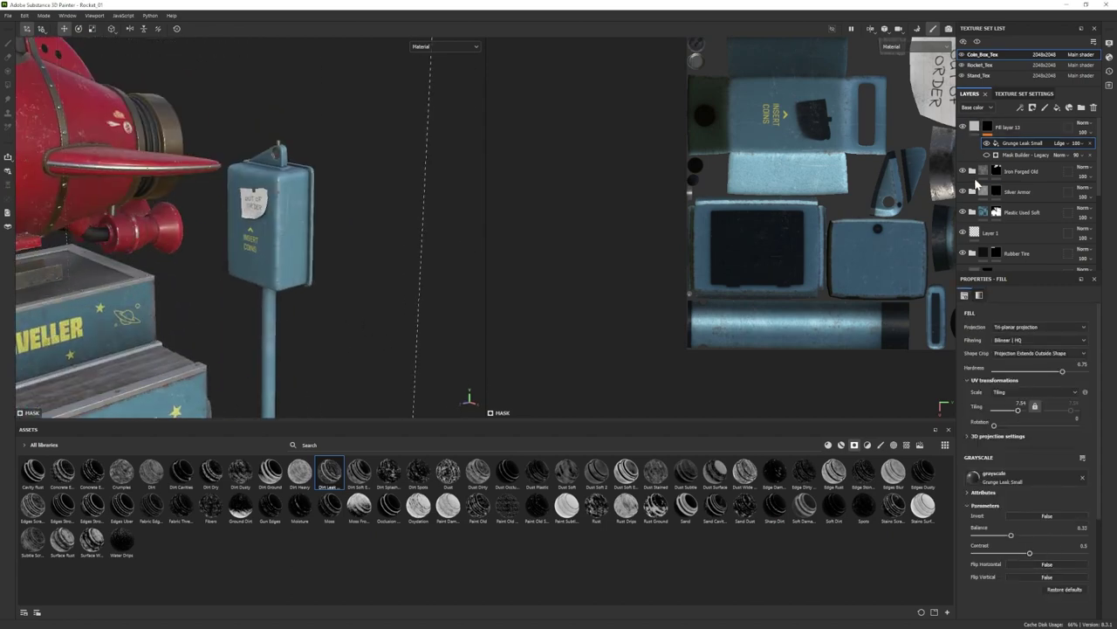
Enable the height channel on the coin box's White Speckles layer and lower its height to about -0.016.
scroll(969, 192, "down", 3)
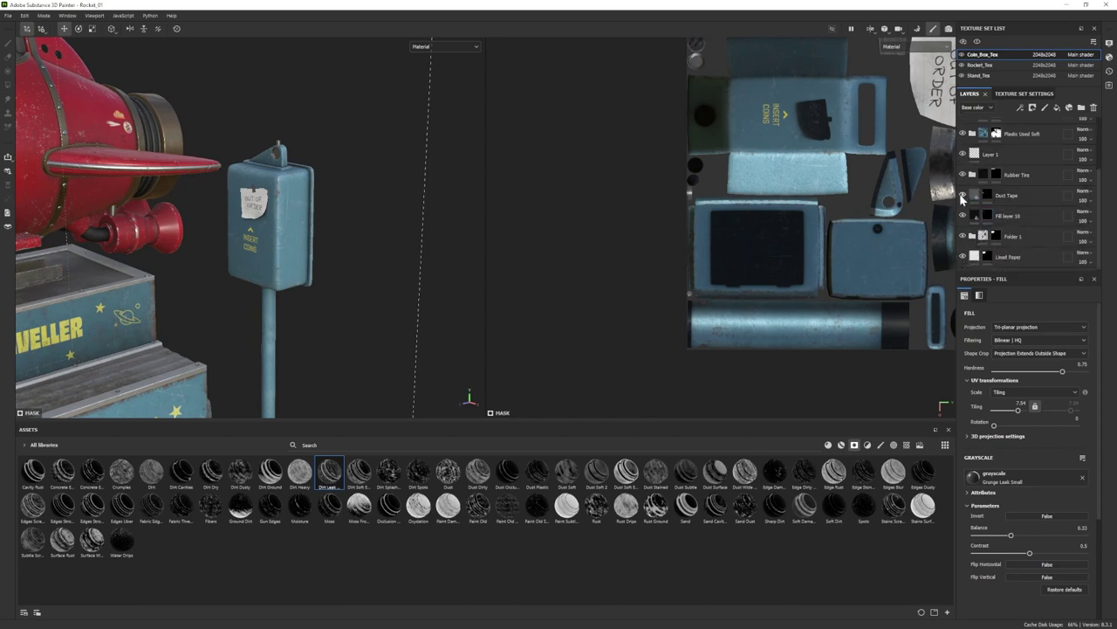
scroll(965, 203, "up", 3)
scroll(974, 210, "down", 3)
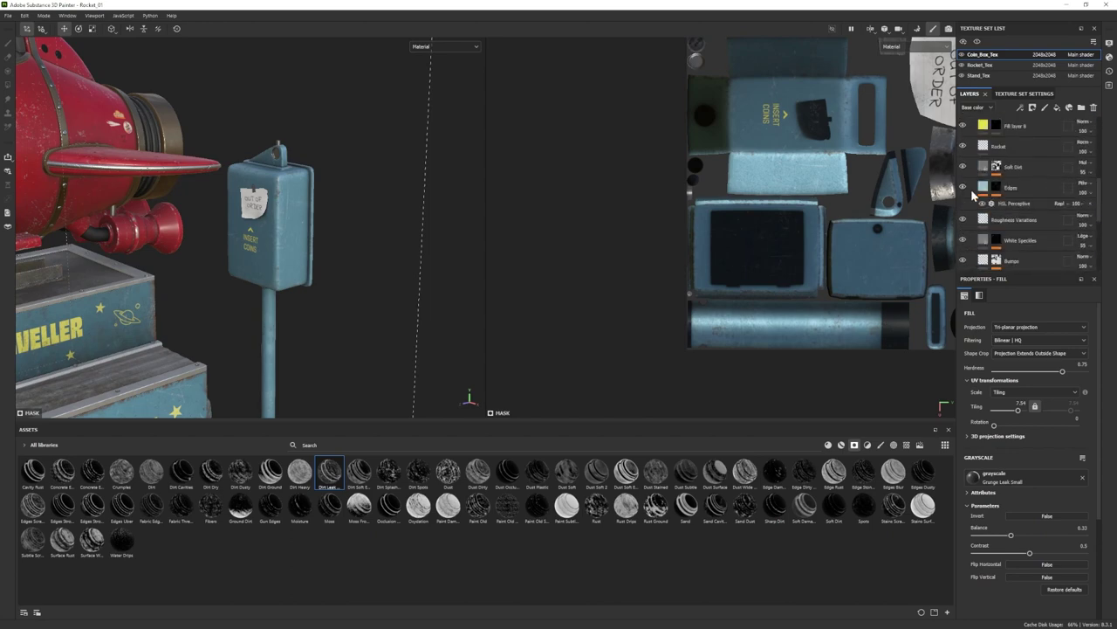
left_click(965, 220)
right_click_drag(709, 278, 506, 279, "alt")
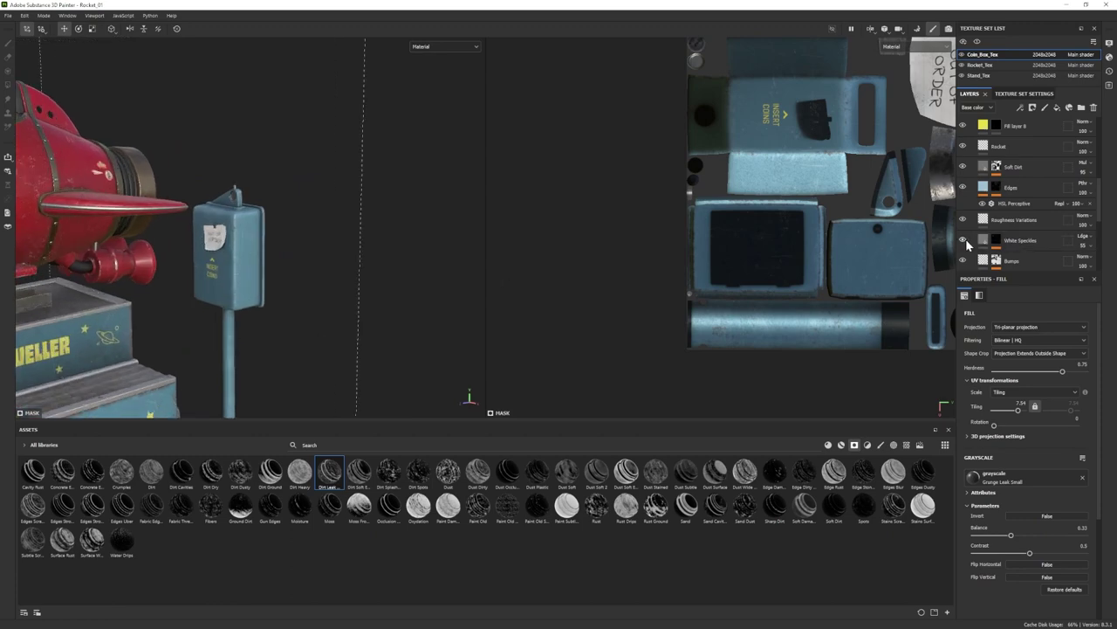
left_click(969, 244)
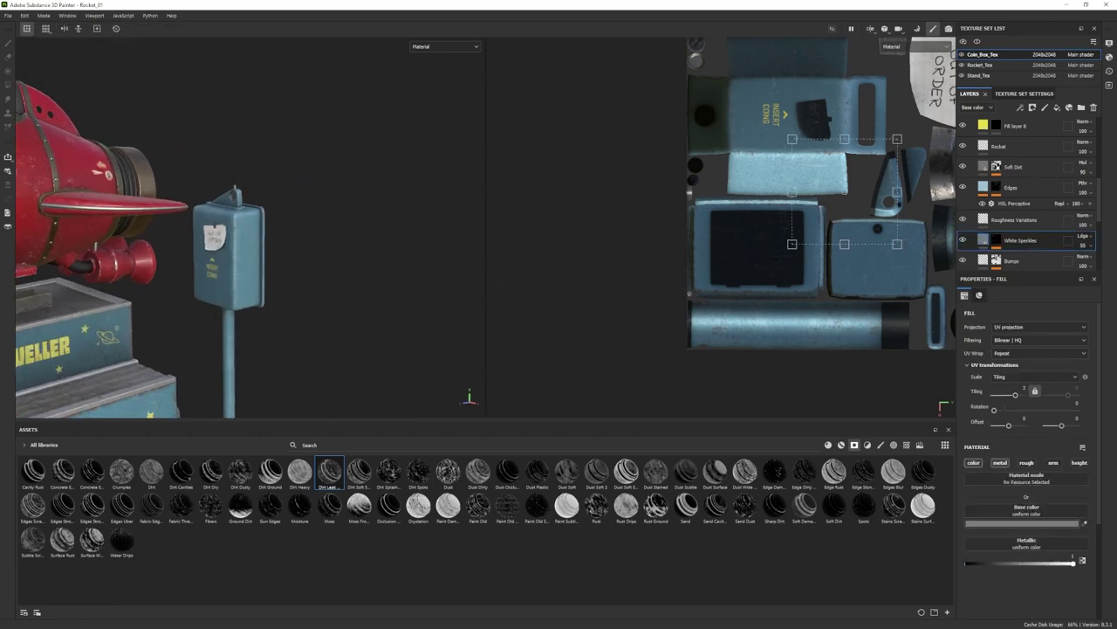
right_click_drag(288, 279, 375, 288, "alt")
left_click_drag(376, 306, 323, 302, "alt")
left_click(1079, 462)
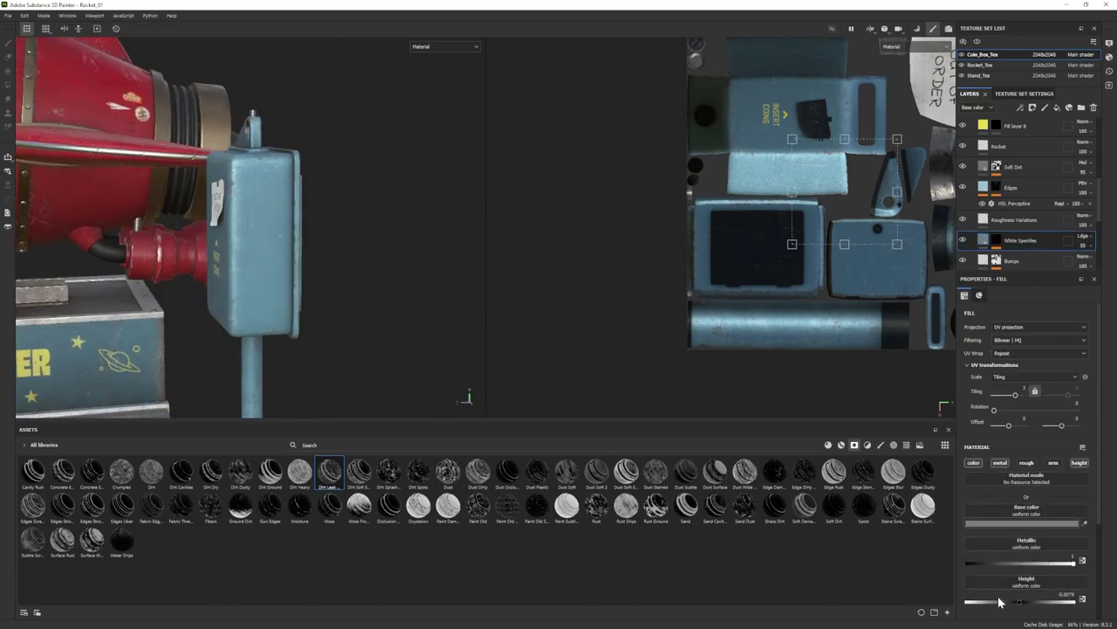
right_click_drag(358, 359, 371, 310, "alt")
left_click_drag(371, 310, 321, 319, "alt")
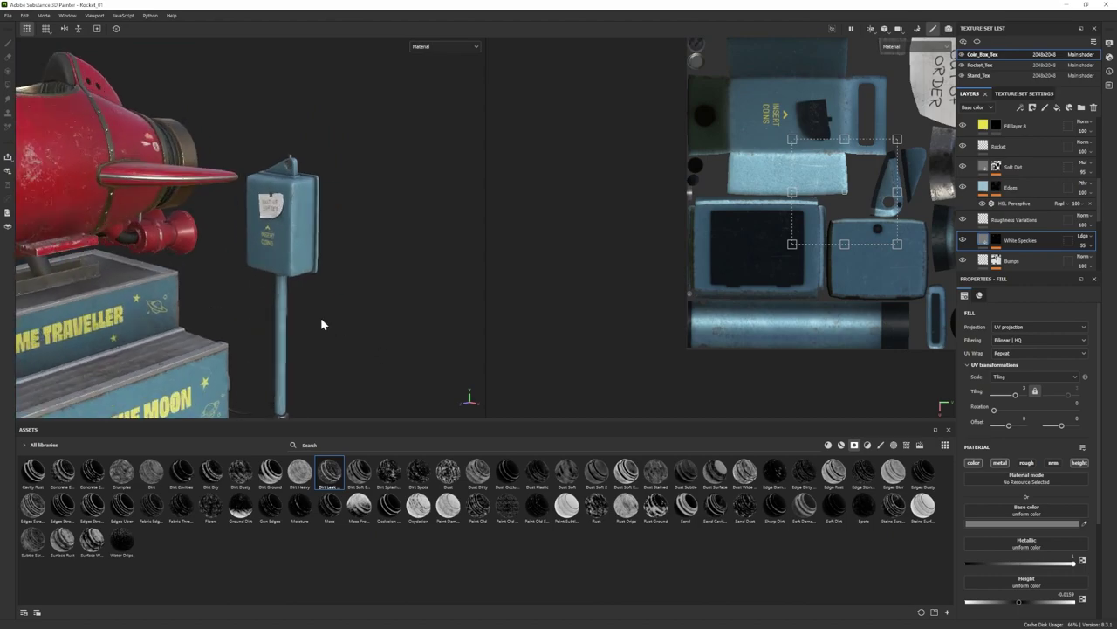
Frame the whole rocket ride and render it in Iray.
scroll(1008, 239, "up", 2)
right_click_drag(288, 305, 233, 287, "alt")
middle_click_drag(233, 287, 336, 283, "alt")
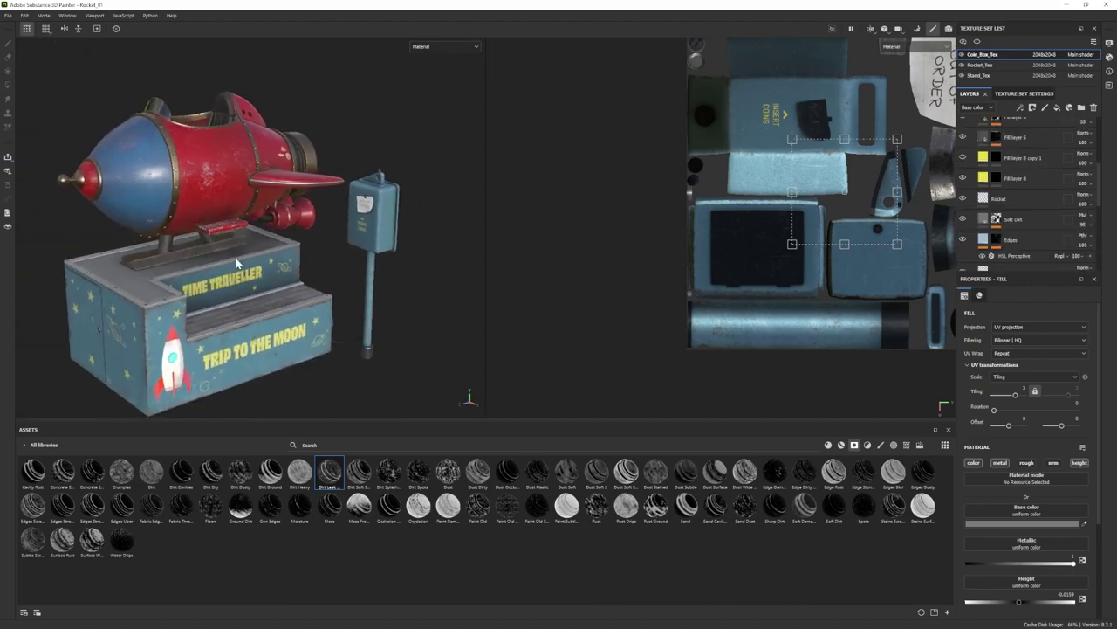
left_click_drag(237, 262, 222, 234, "alt")
left_click(44, 16)
left_click(56, 47)
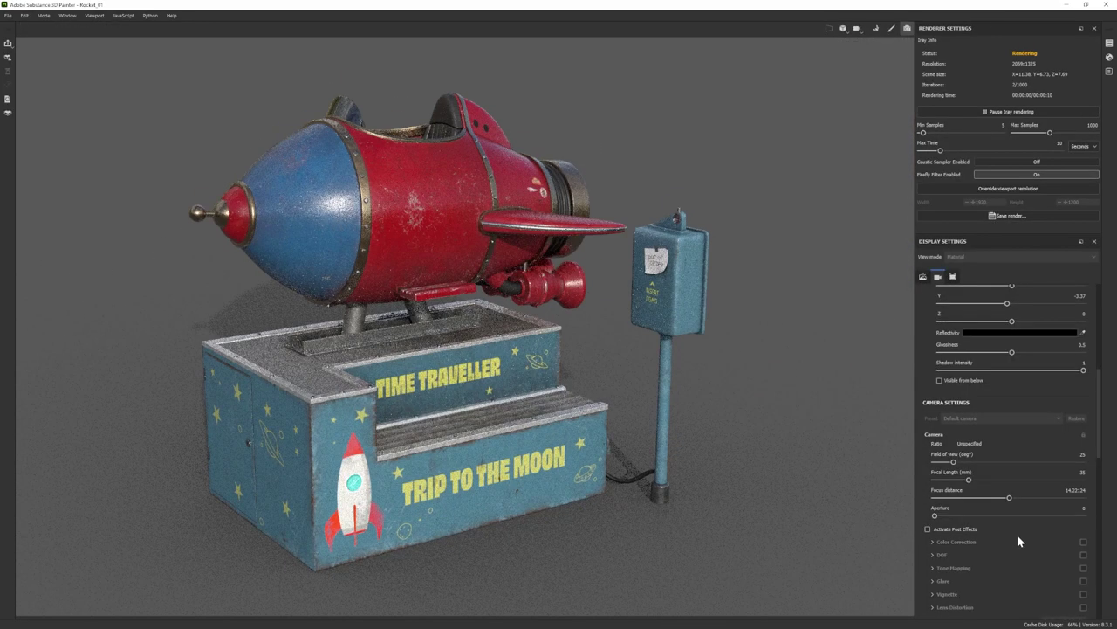
Lighten the dome's clear color to a lighter grey and inspect the rendered ride from the side.
left_click(1000, 436)
left_click(952, 520)
left_click_drag(707, 403, 673, 405, "alt")
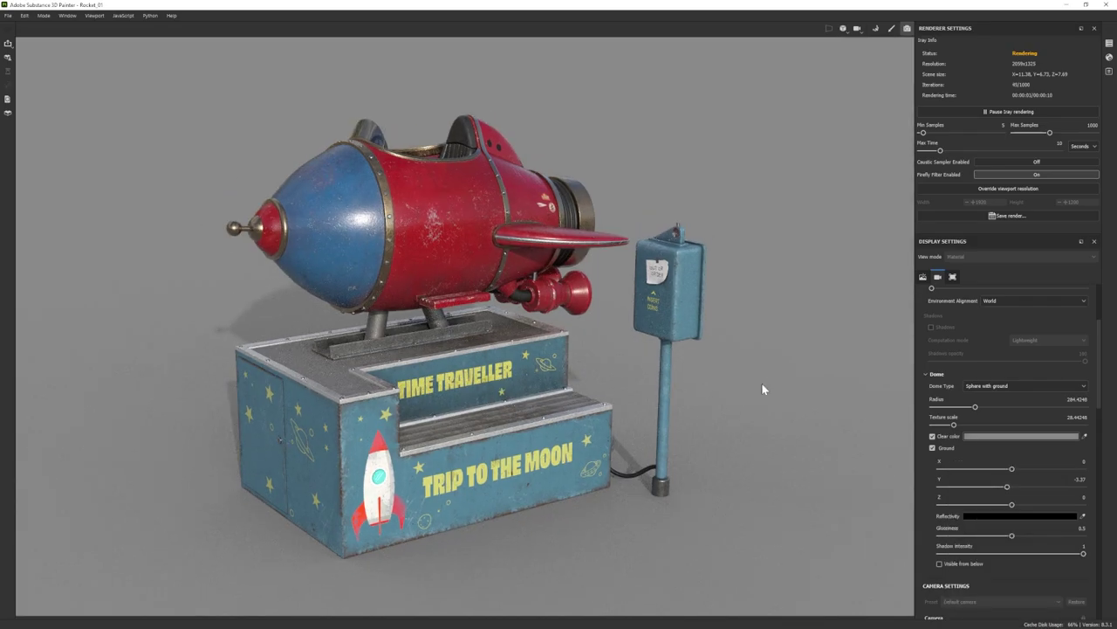
left_click_drag(766, 389, 838, 447, "alt")
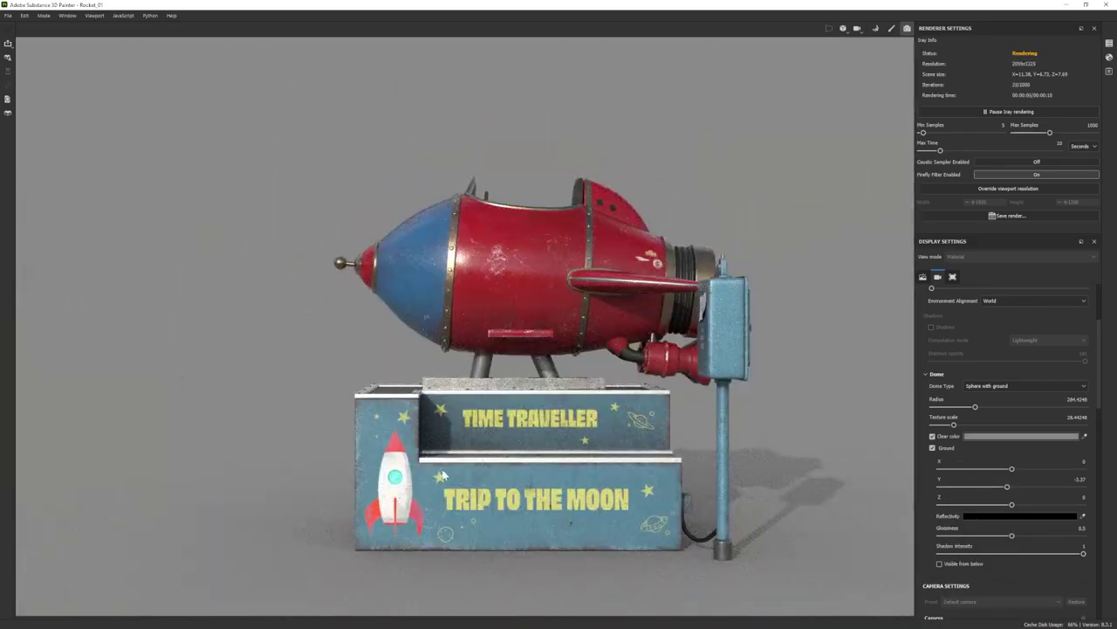
Return to painting mode, switch to Stand_Tex and toggle the visibility of the Bumps layer inside the Plastic Used Soft folder.
left_click(45, 17)
left_click(55, 40)
scroll(212, 309, "up", 3)
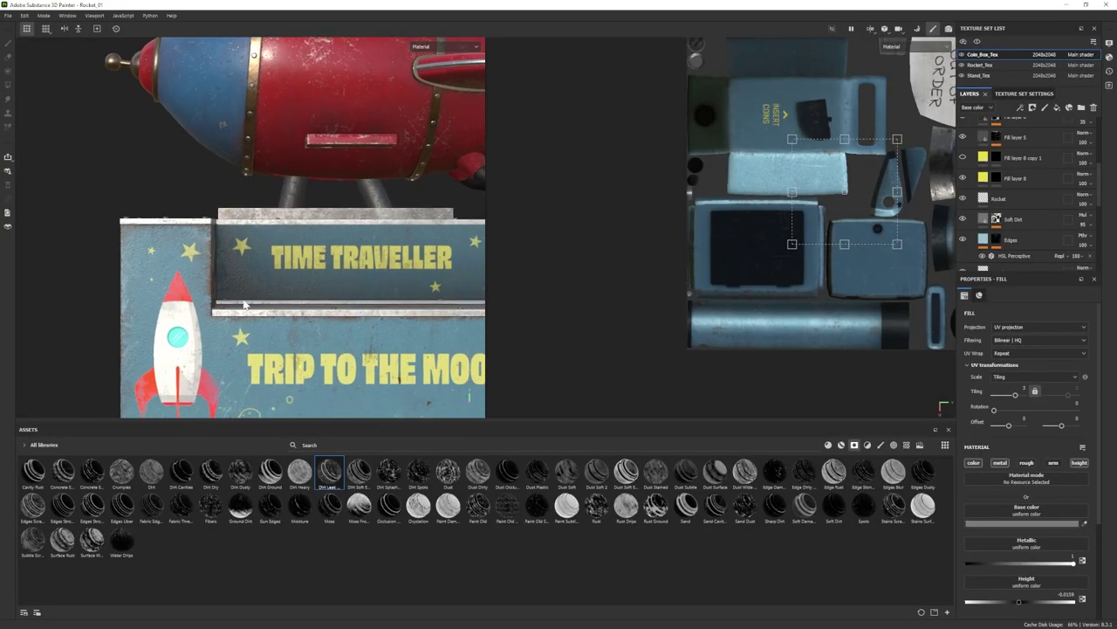
left_click(981, 78)
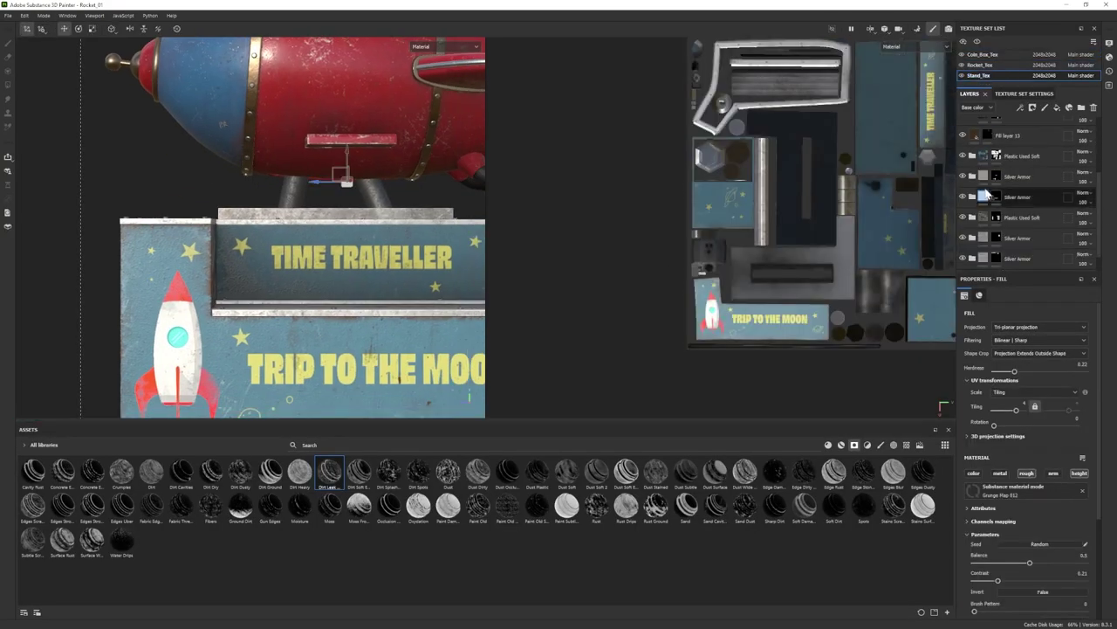
left_click(964, 155)
left_click(964, 155)
left_click(975, 155)
scroll(1020, 182, "down", 5)
scroll(1044, 217, "down", 2)
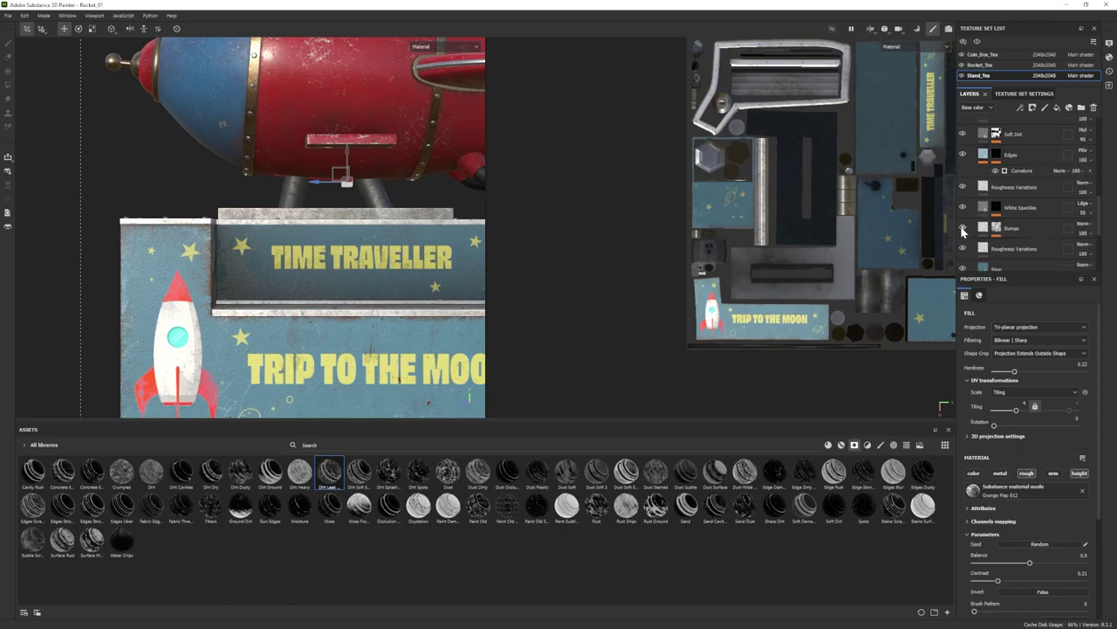
left_click(963, 227)
Render the ride again in Iray and examine the updated stand from a three-quarter view.
left_click_drag(270, 280, 301, 371, "alt")
scroll(297, 371, "down", 3)
left_click(43, 15)
left_click(65, 38)
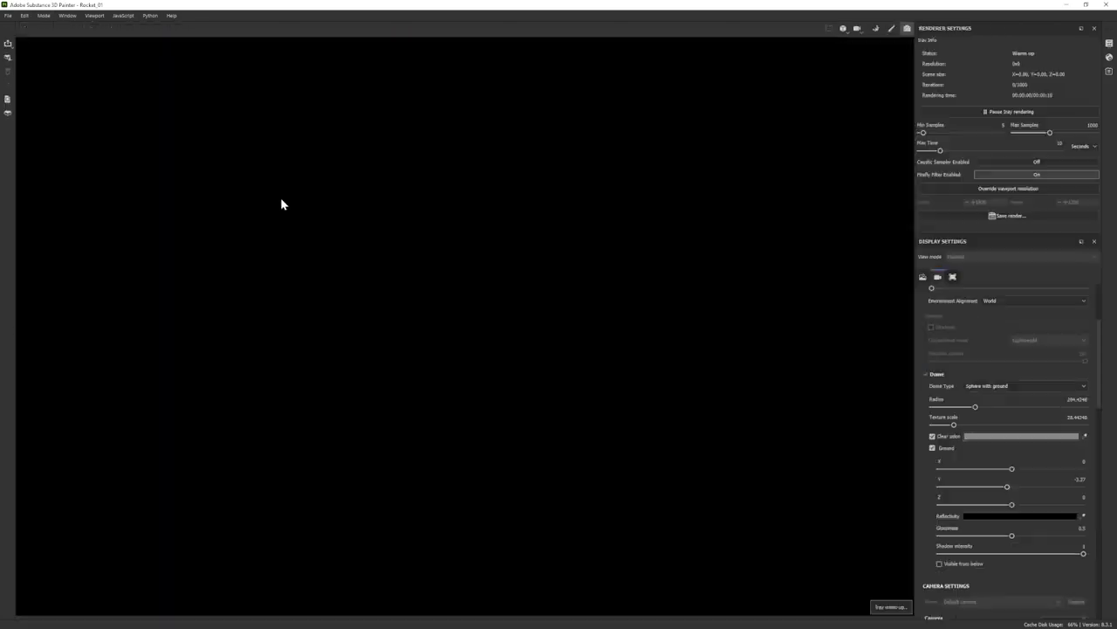
left_click_drag(282, 204, 235, 188, "alt")
scroll(306, 297, "down", 2)
mouse_move(322, 331)
left_mouse_down("alt")
mouse_move(348, 359)
mouse_move(798, 205)
left_mouse_up("alt")
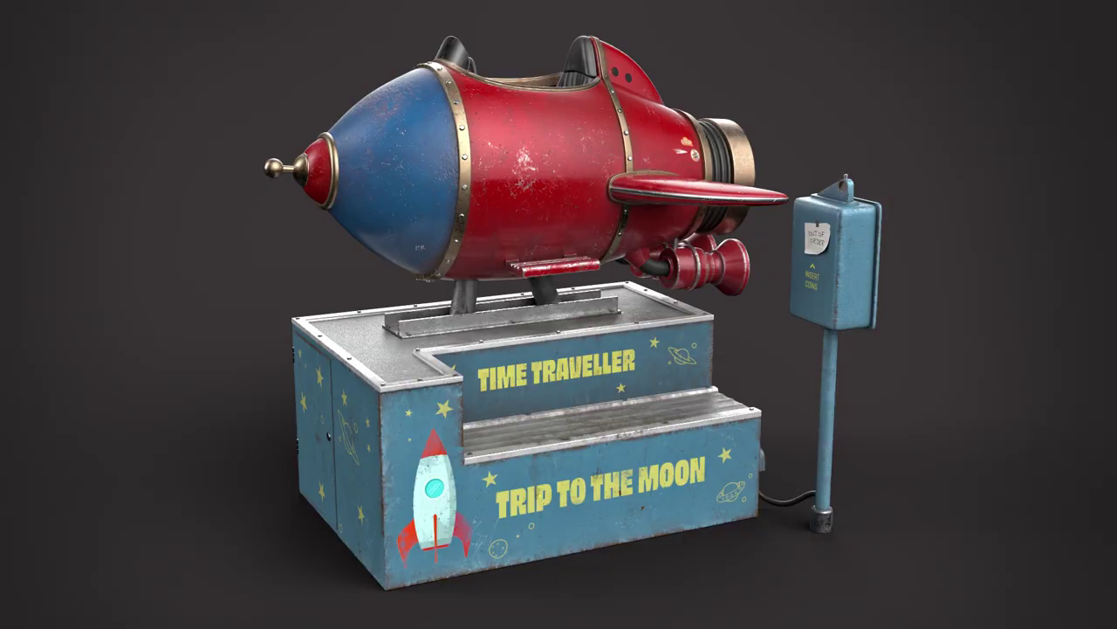